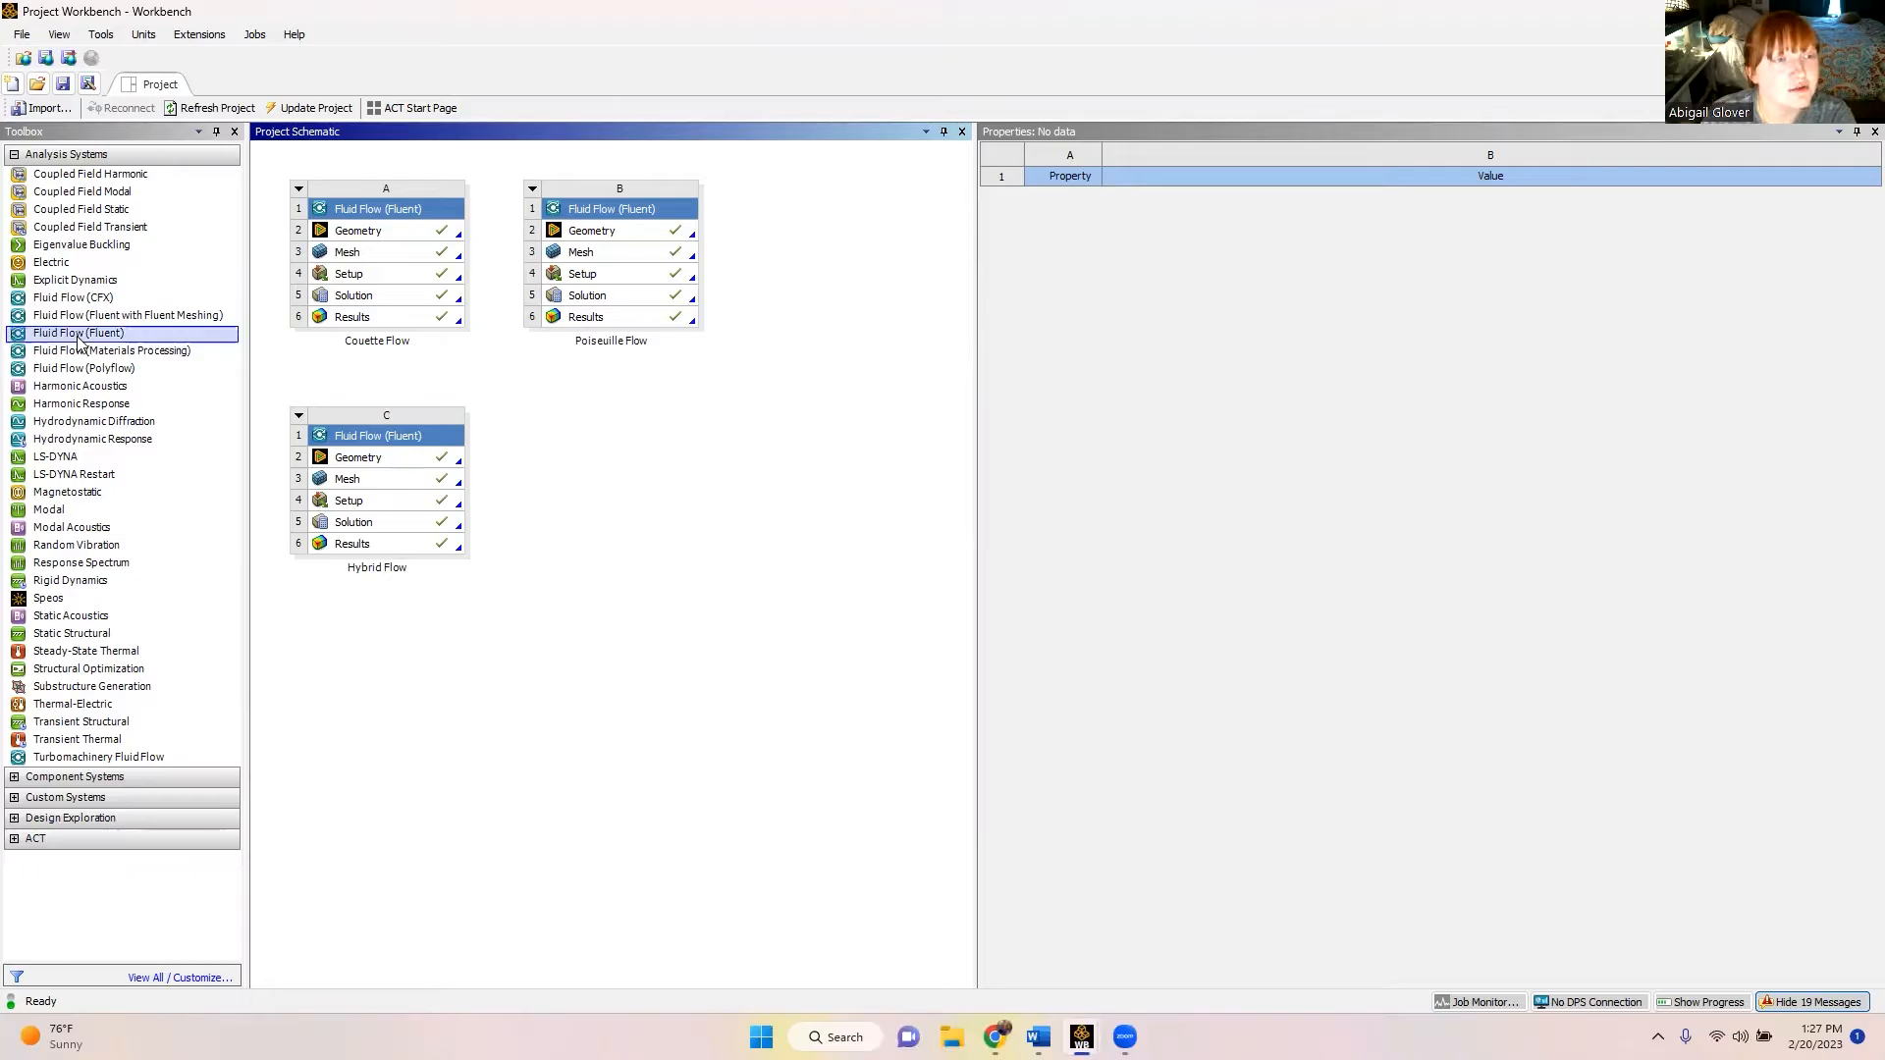
- Add a Fluid Flow (Fluent) system beside the Hybrid Flow system and set its geometry's analysis type to 2D
left_click_drag(78, 336, 614, 475)
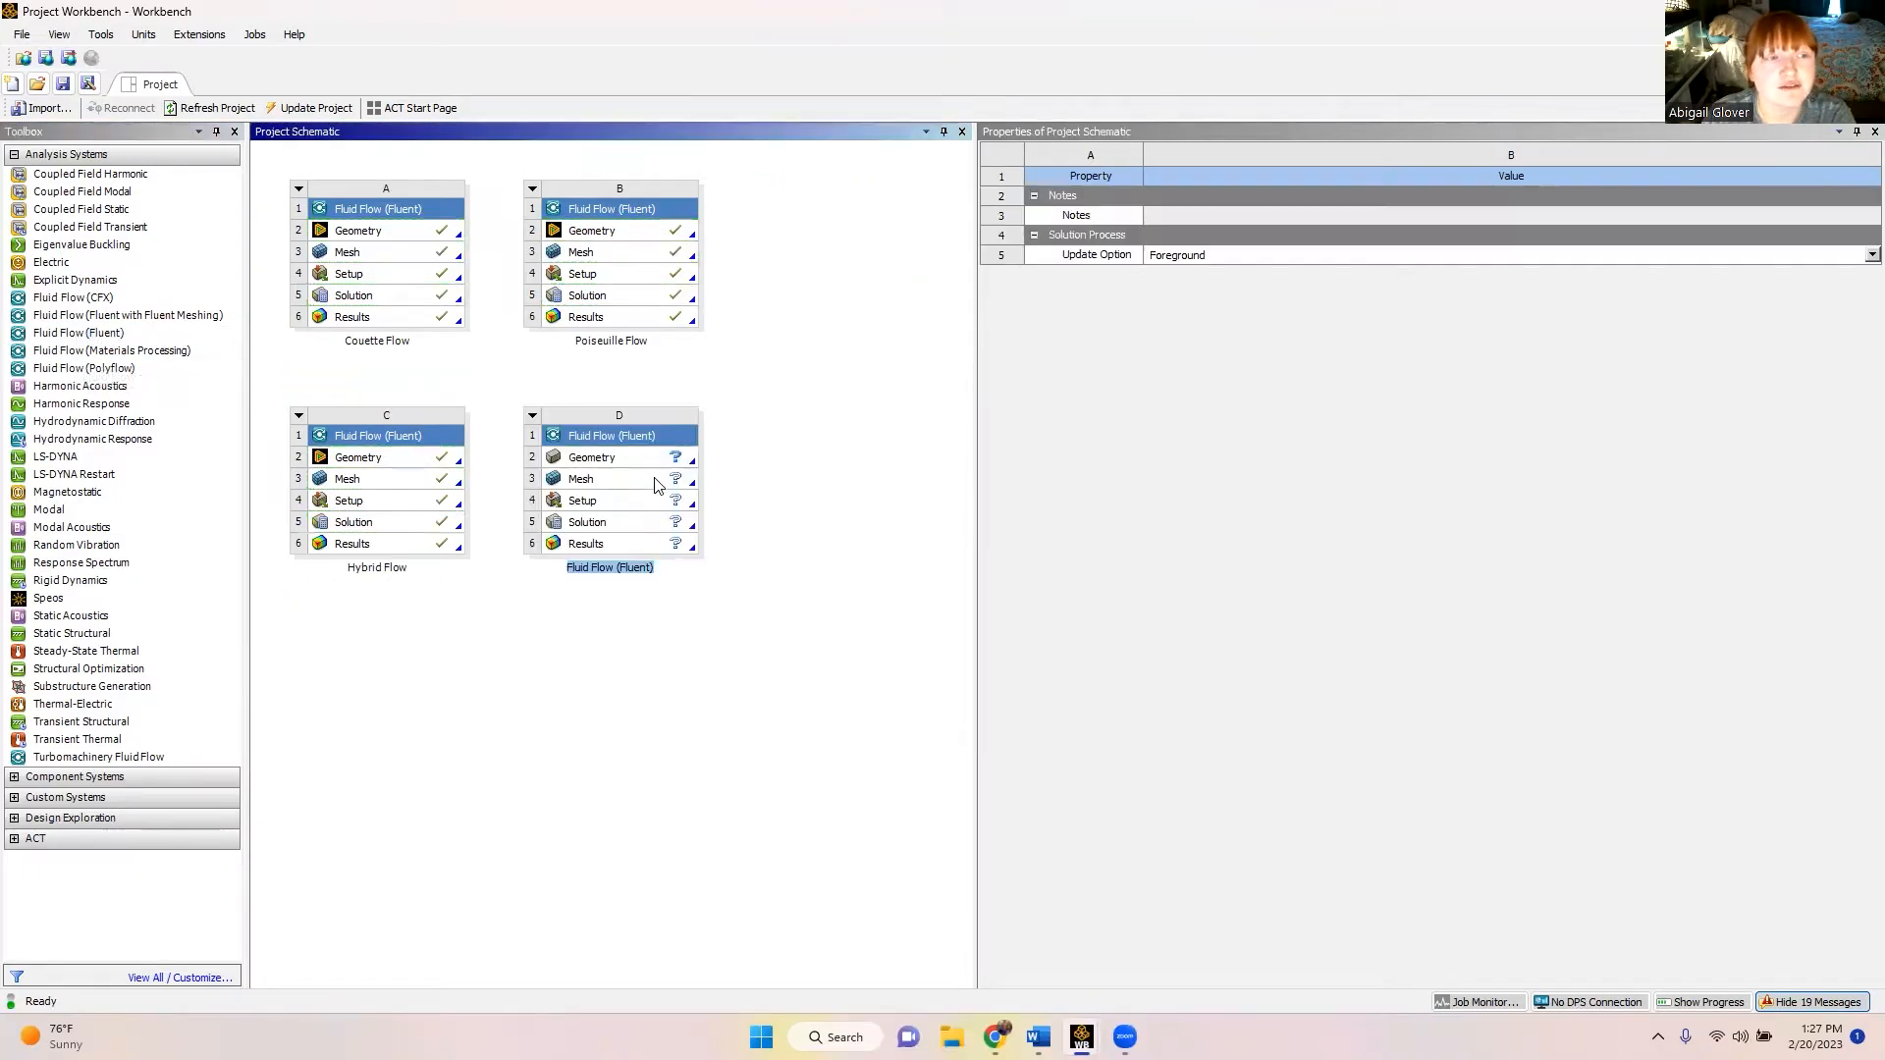
left_click(620, 463)
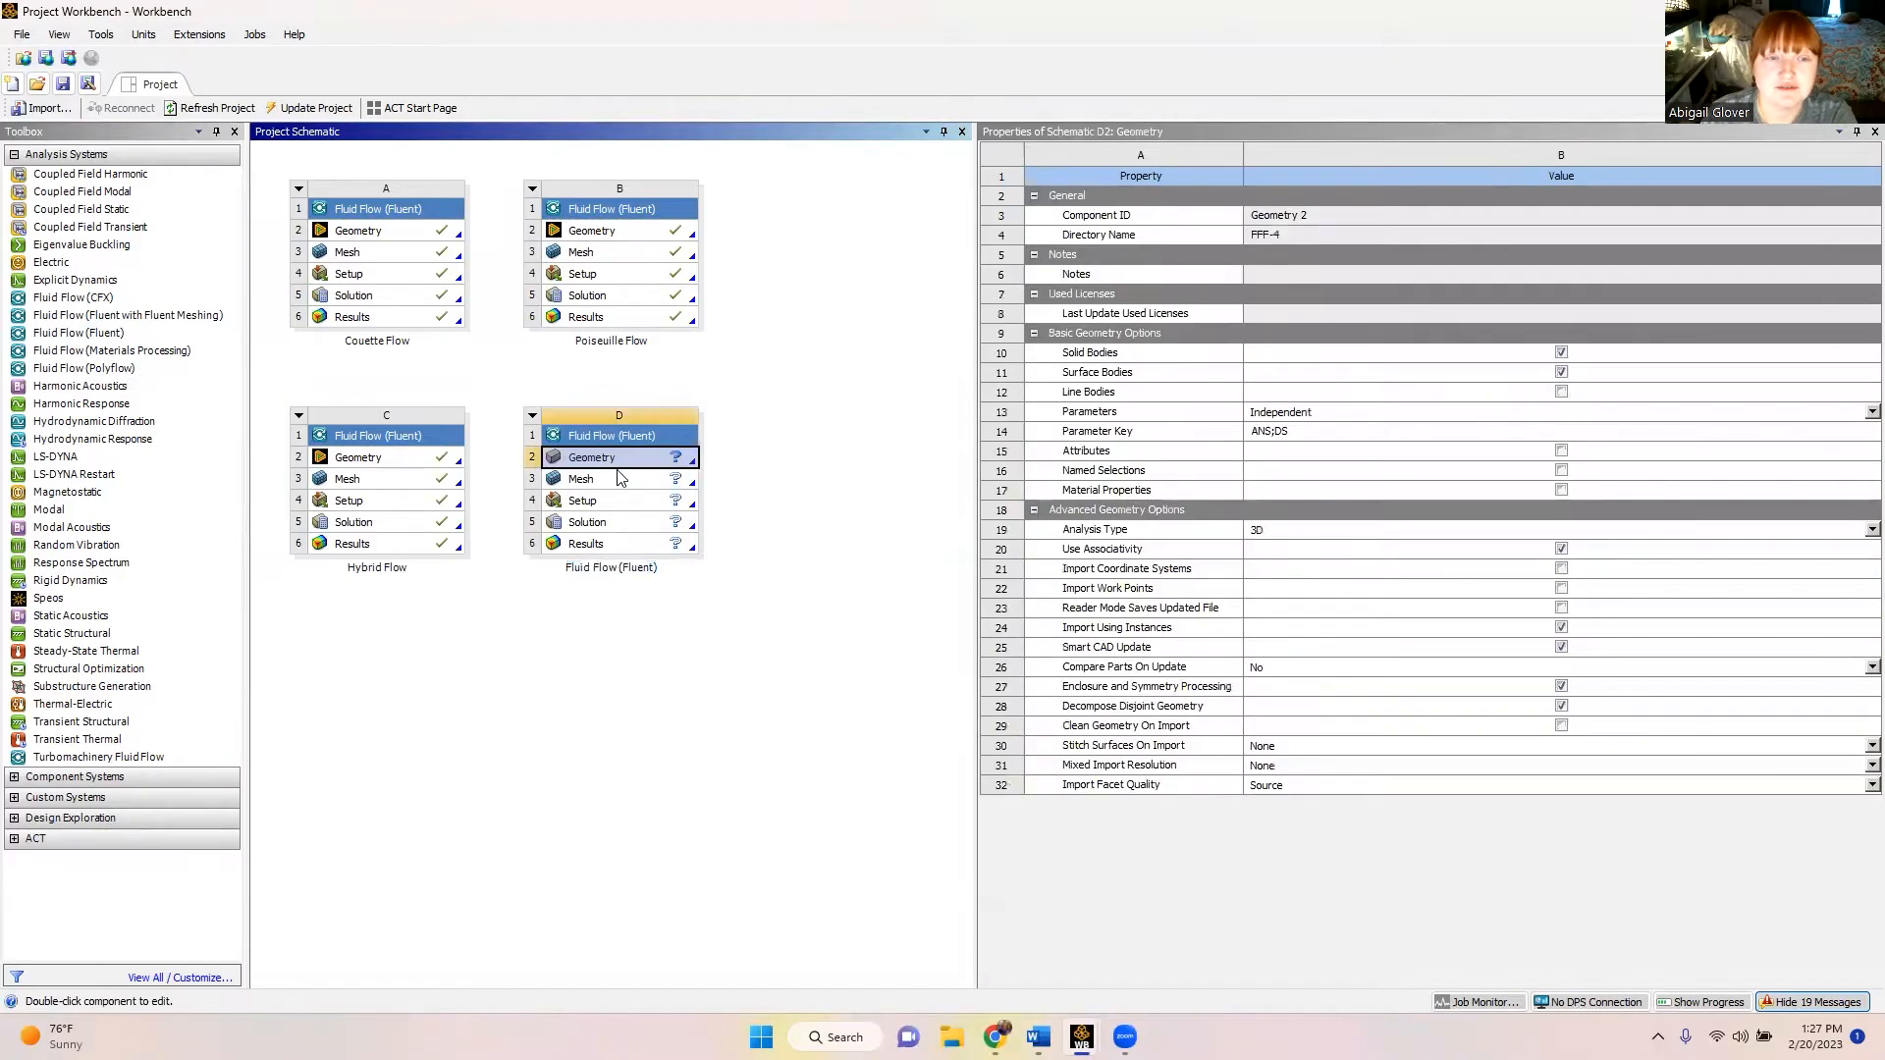
left_click(1469, 535)
left_click(1334, 559)
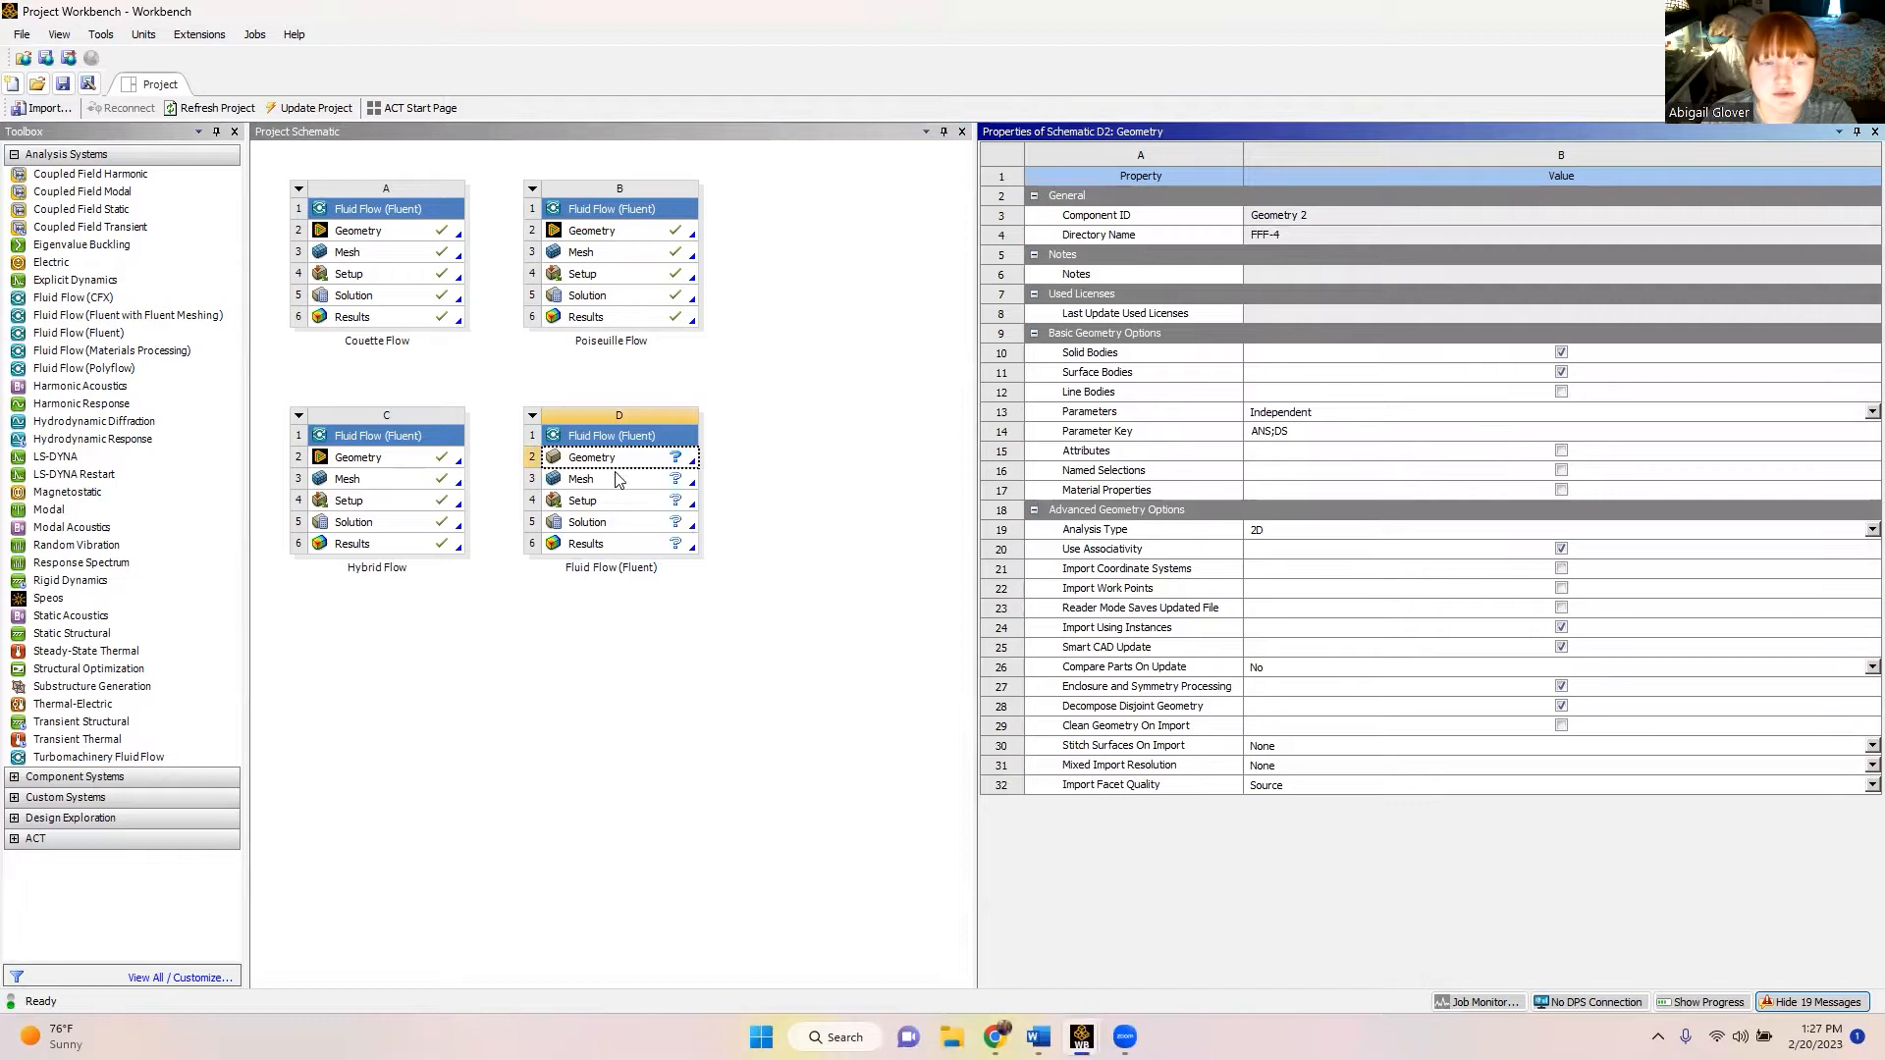
- Create a new DesignModeler geometry for the new Fluent system and view its XY plane head-on
right_click(600, 458)
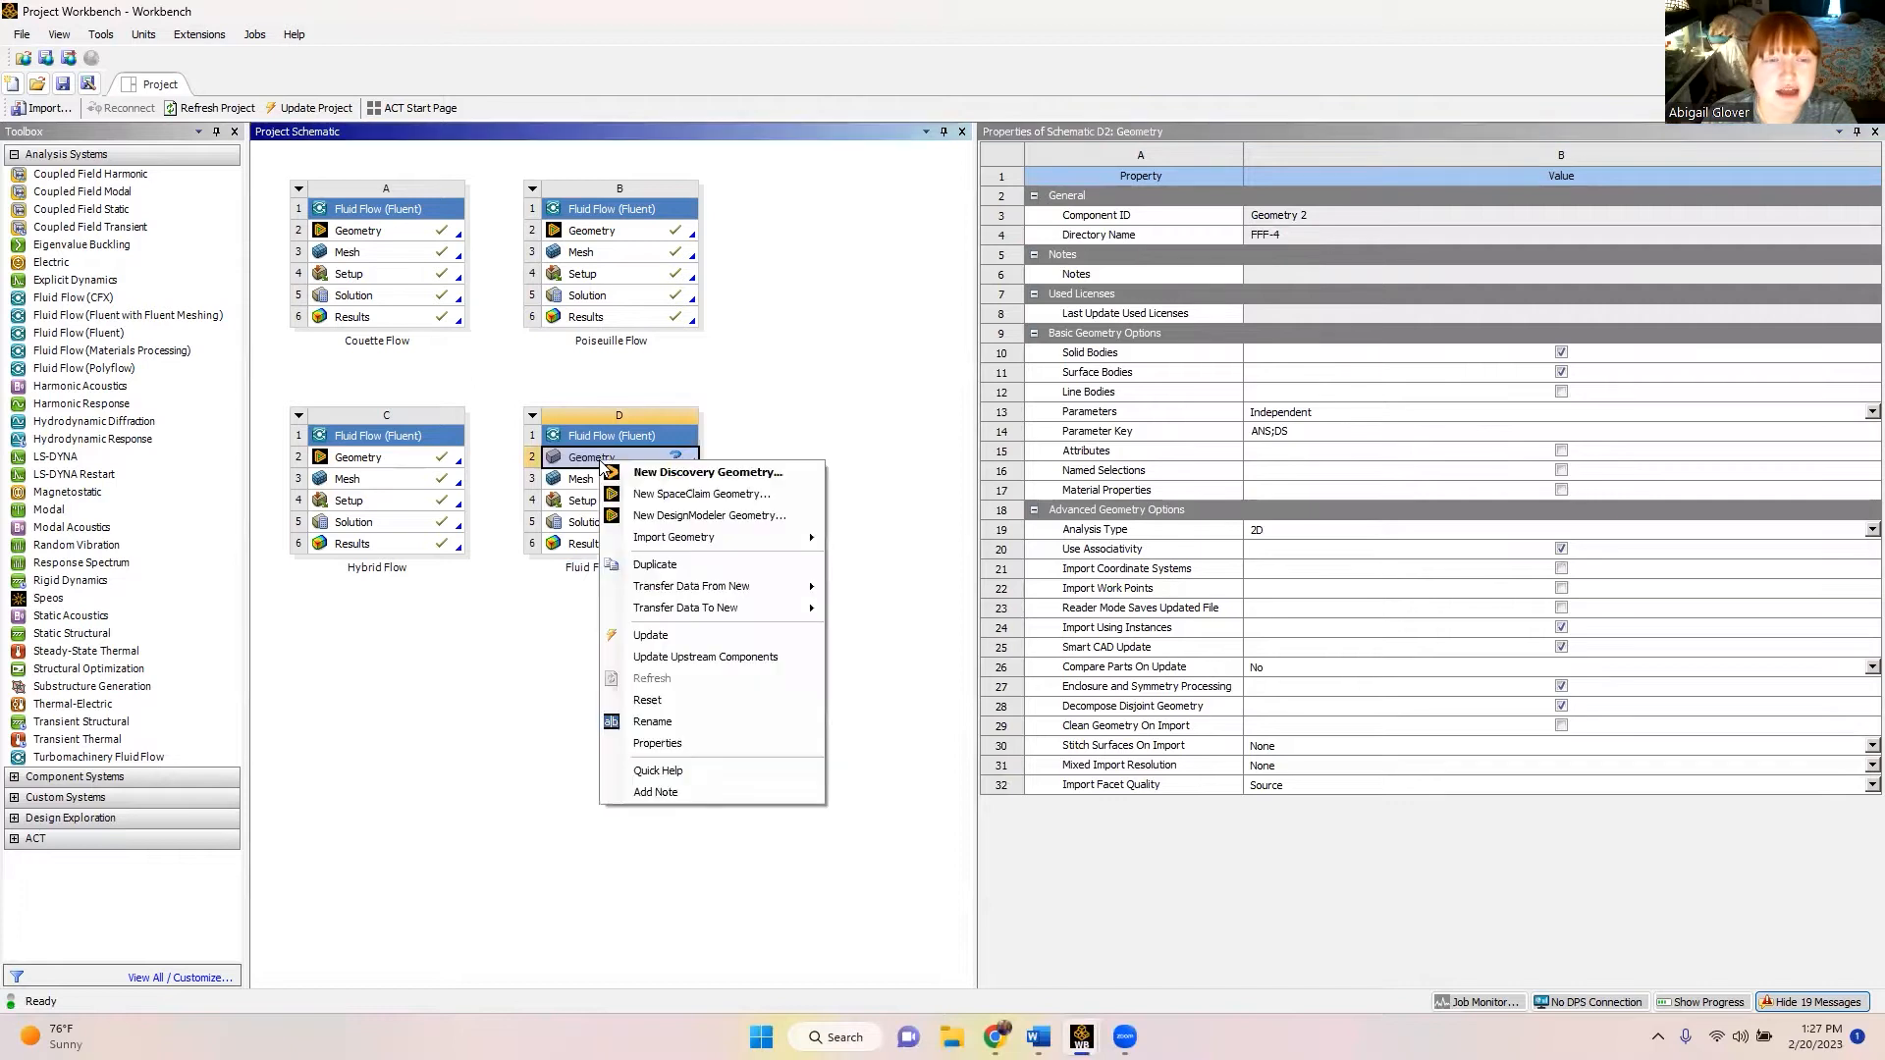
left_click(695, 518)
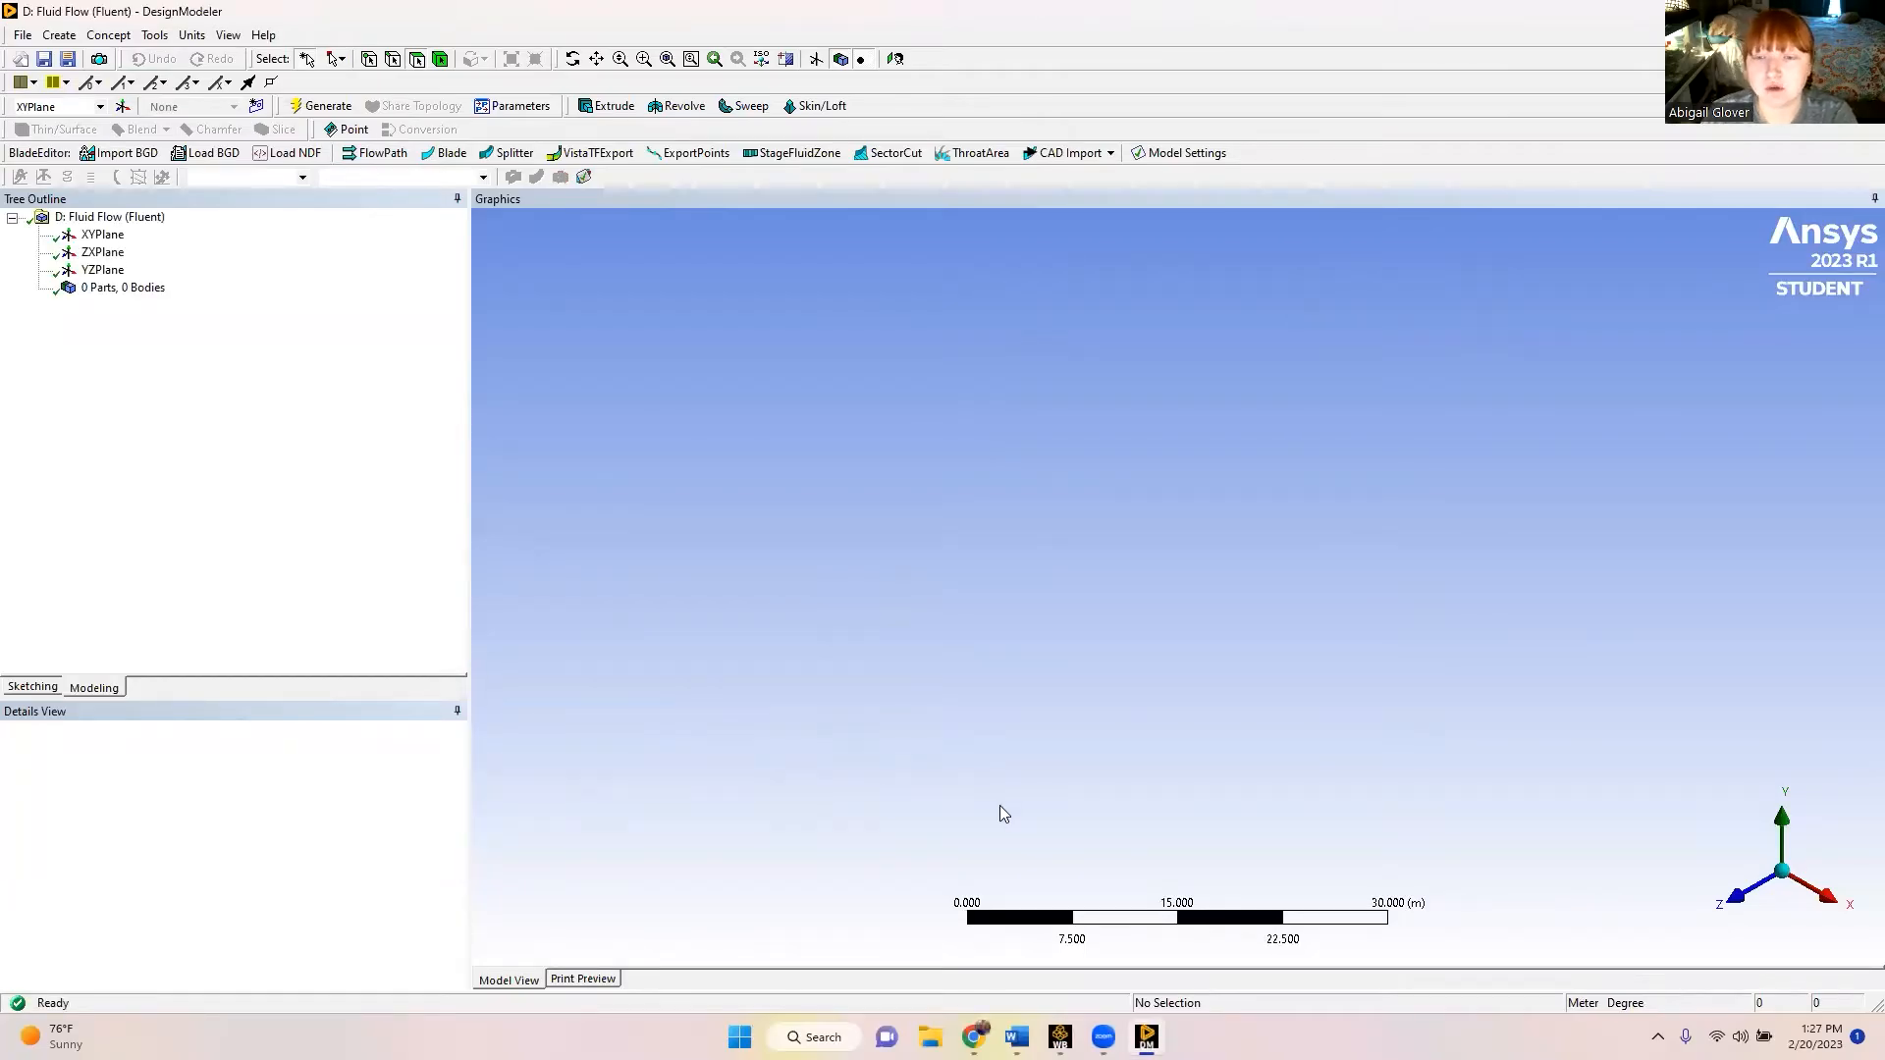
left_click(102, 237)
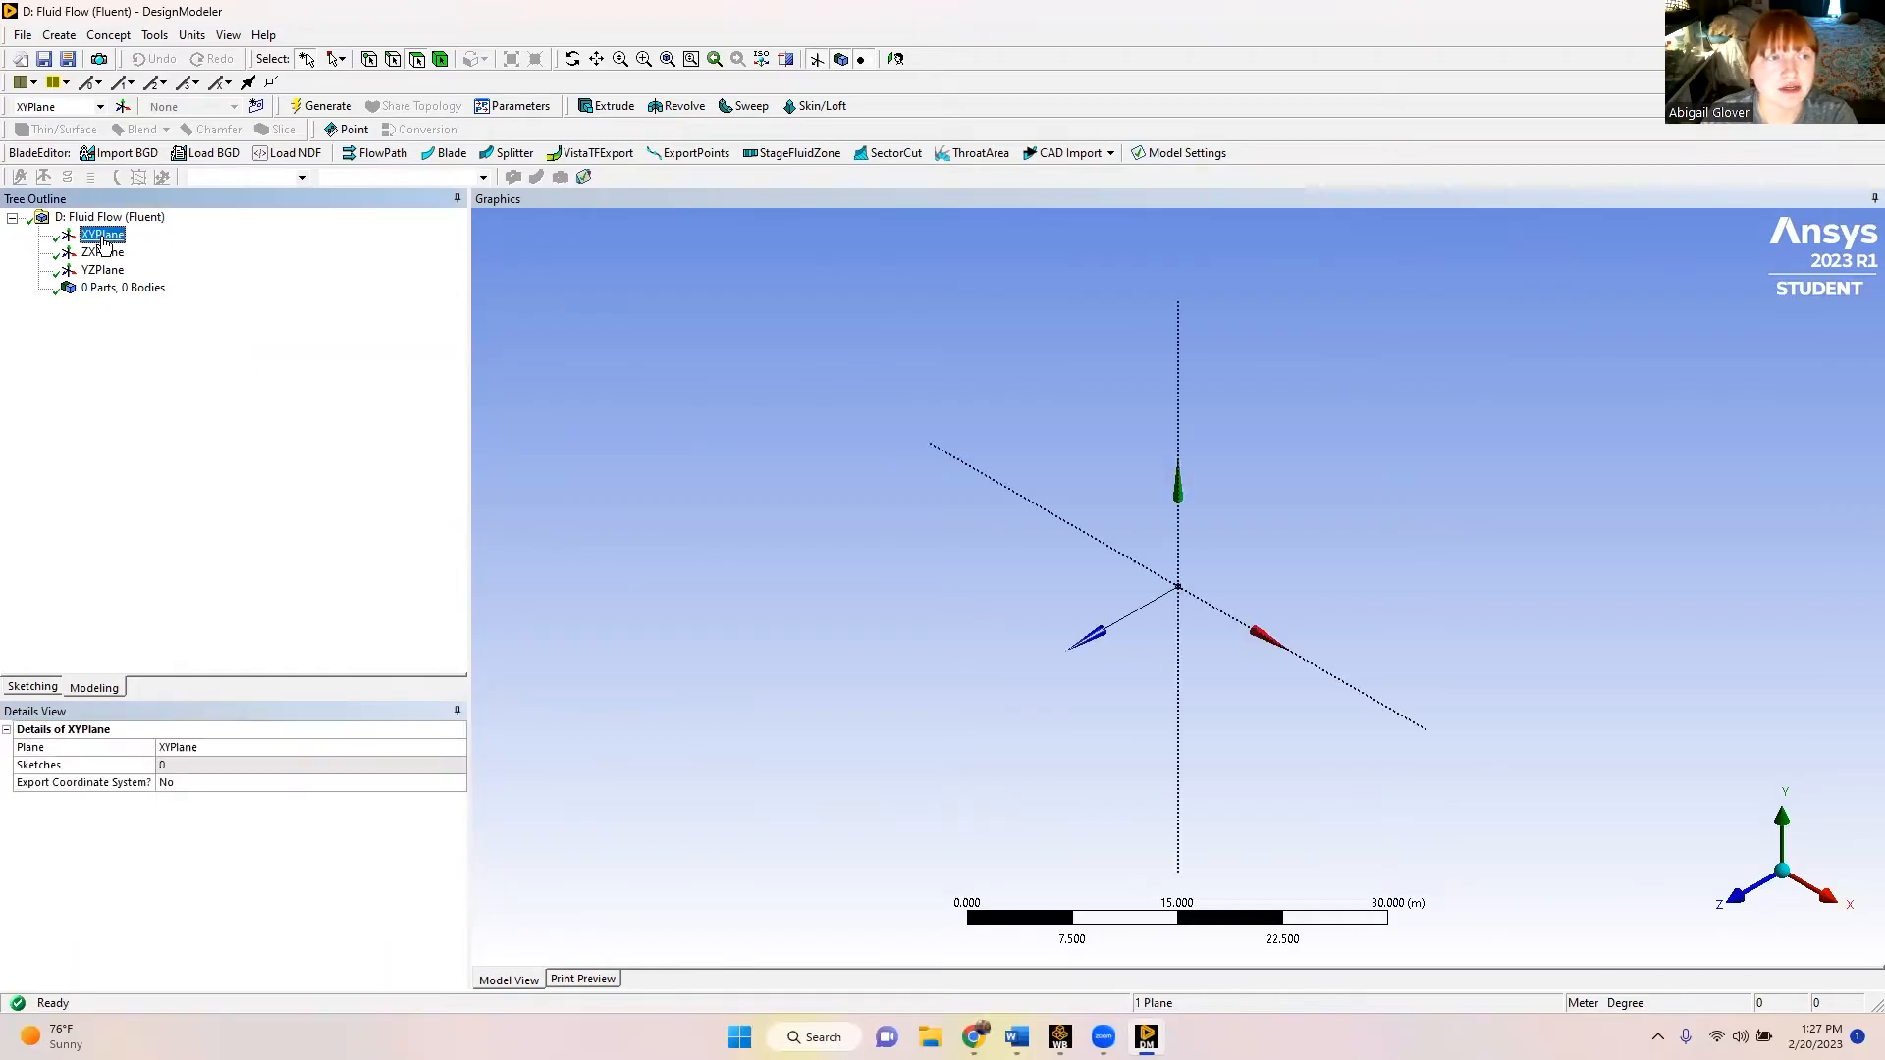
left_click(1730, 896)
scroll(1201, 570, "up", 7)
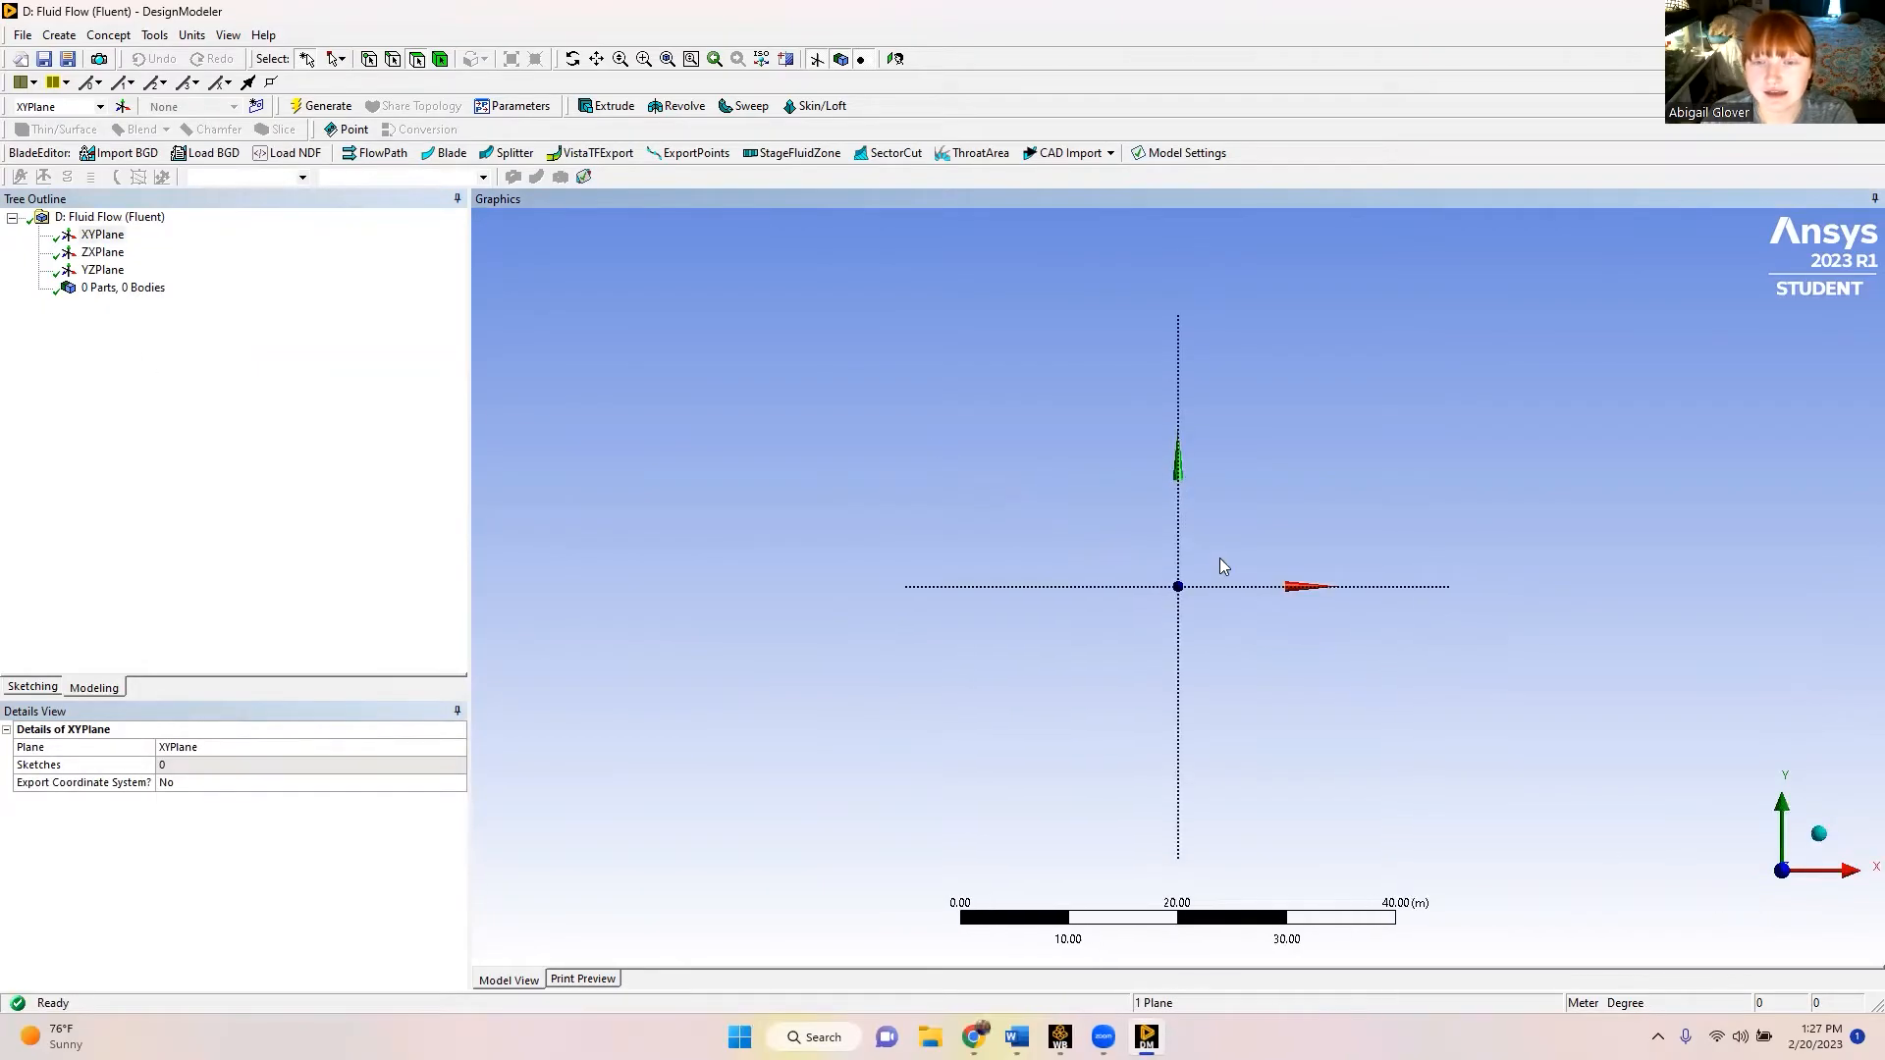
scroll(1265, 591, "up", 3)
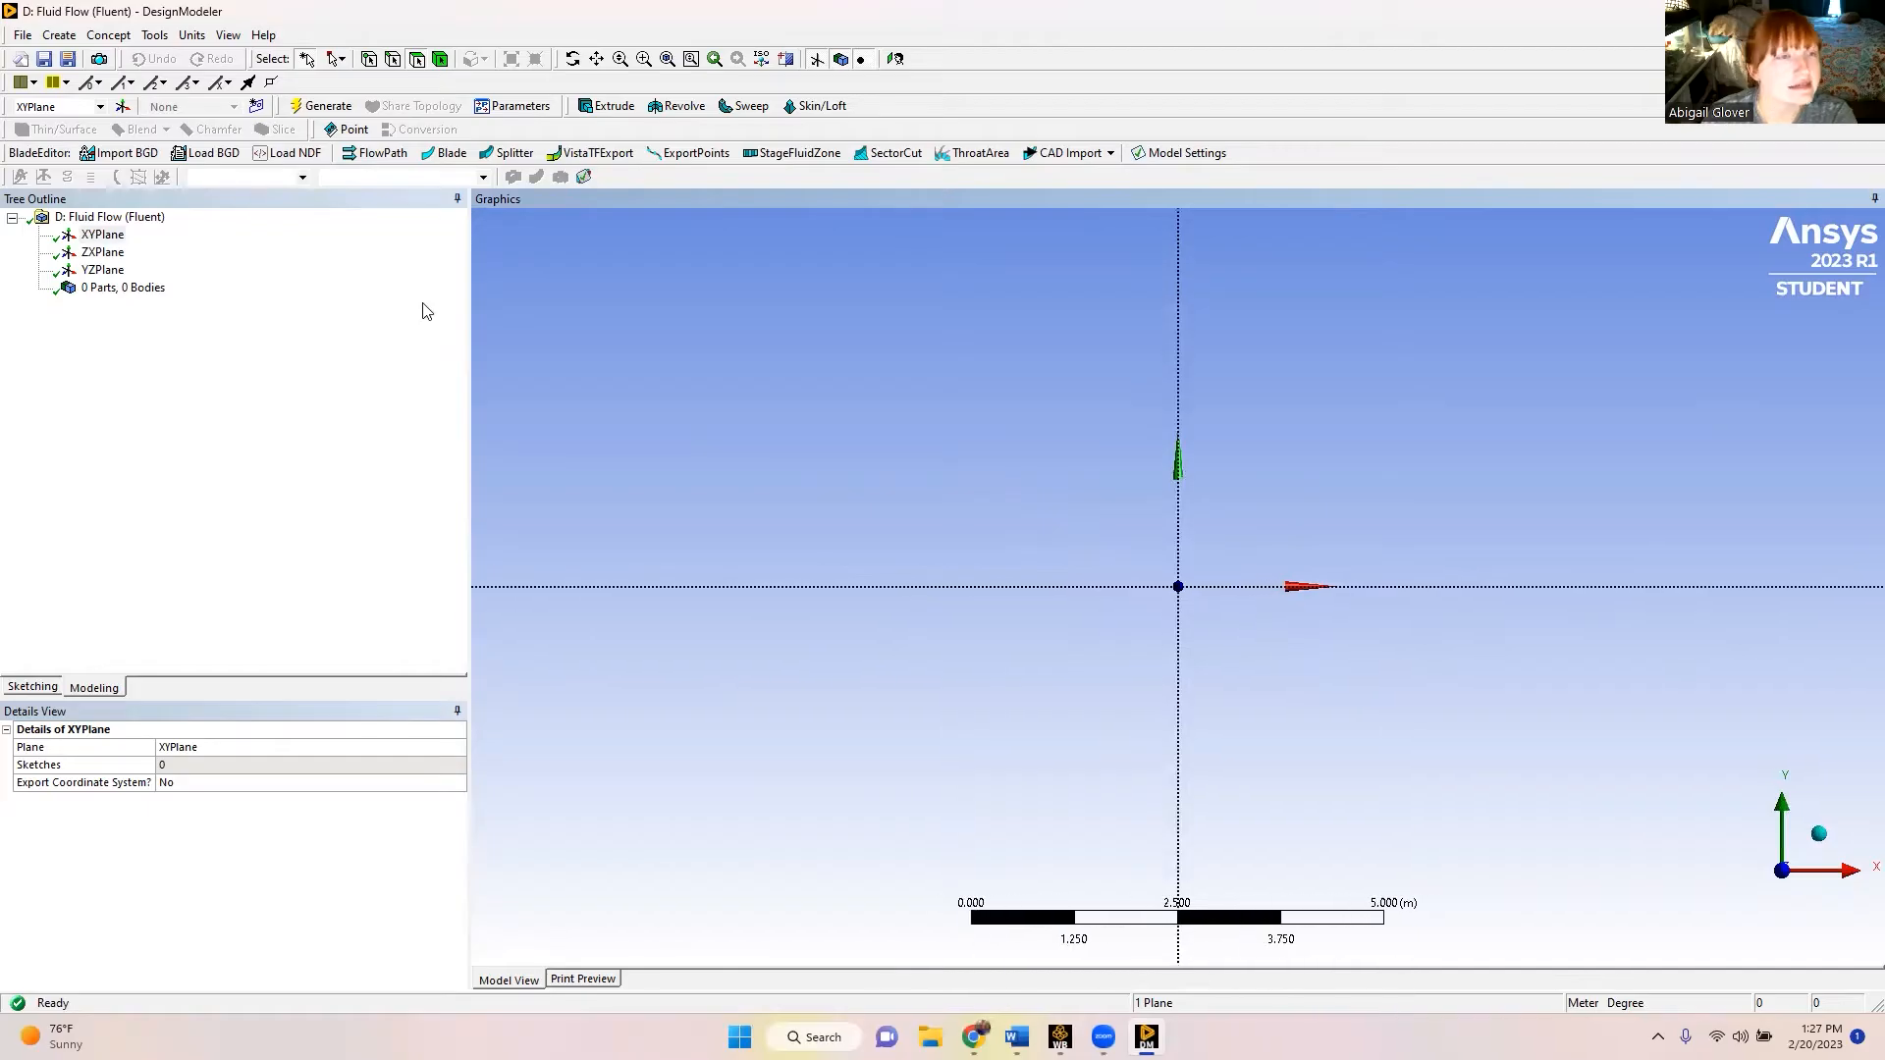
- Sketch a rectangle about 3.7 m by 0.48 m on the XY plane, starting at the origin and extending along positive X and Y
left_click(33, 687)
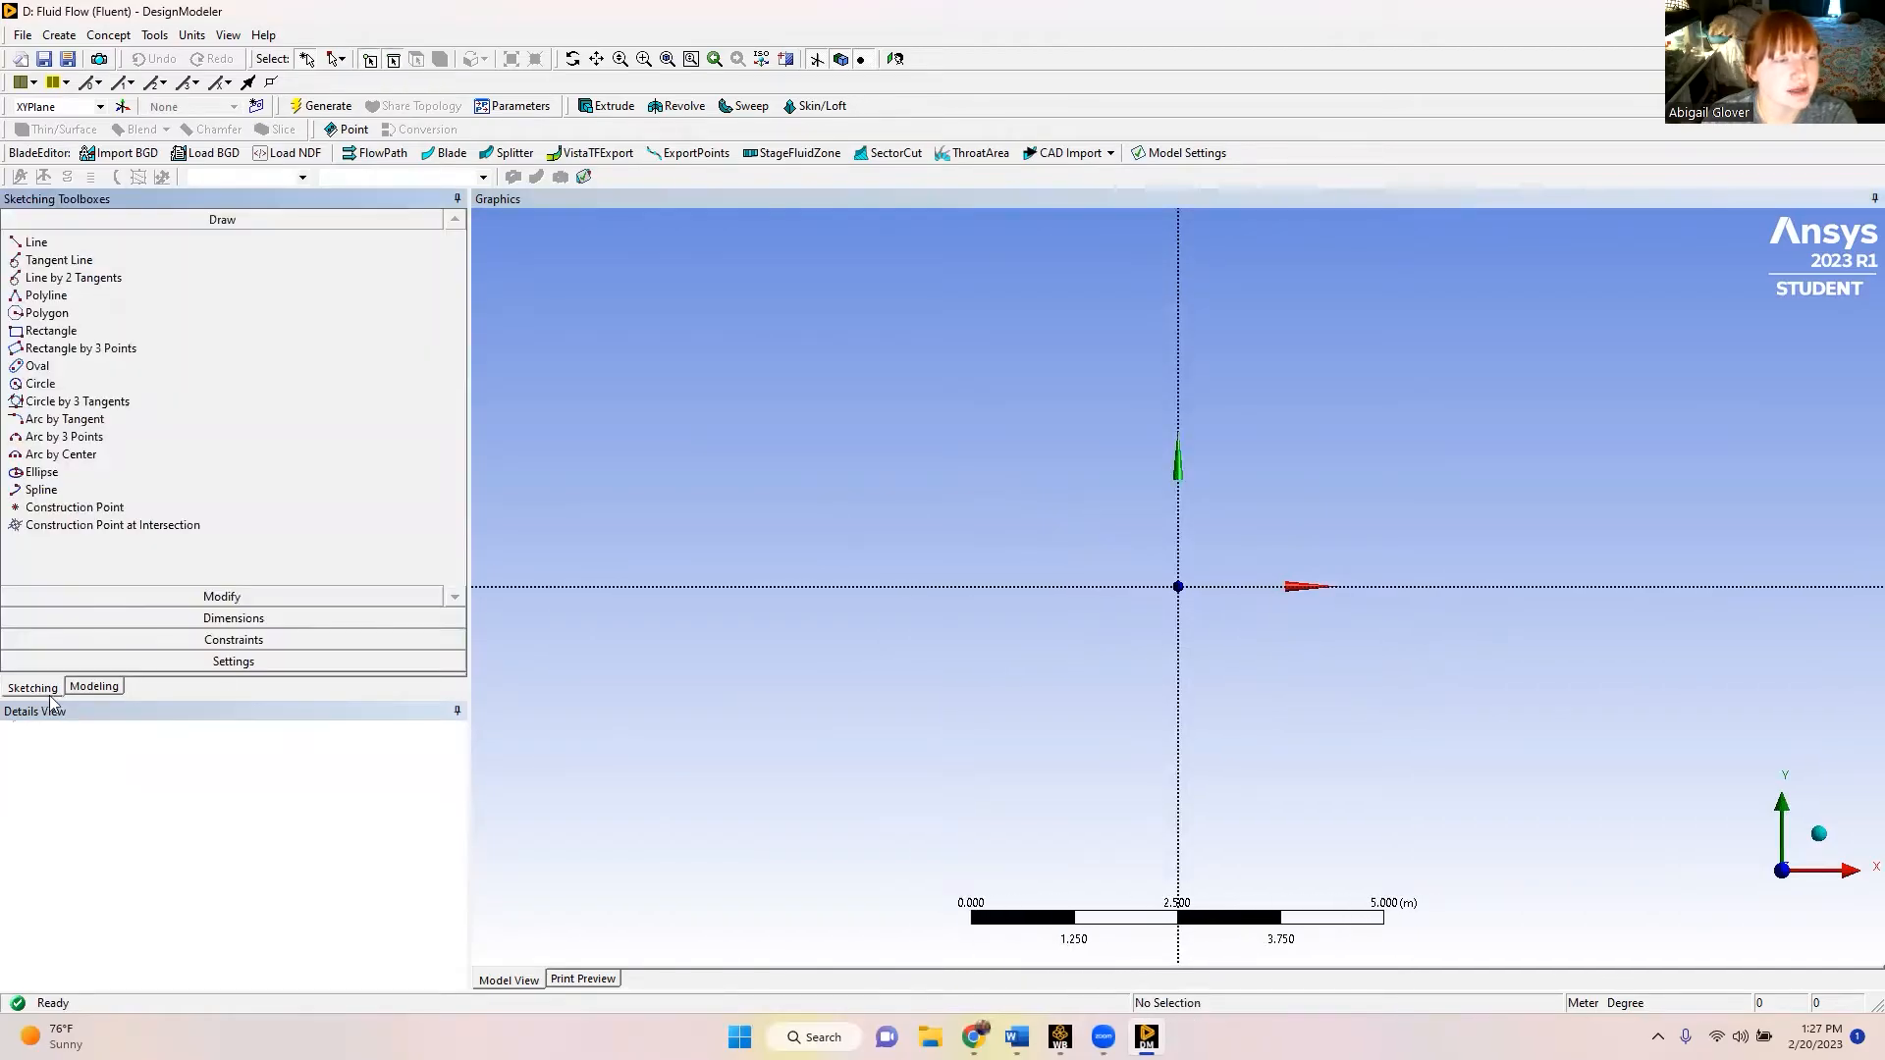
left_click(51, 330)
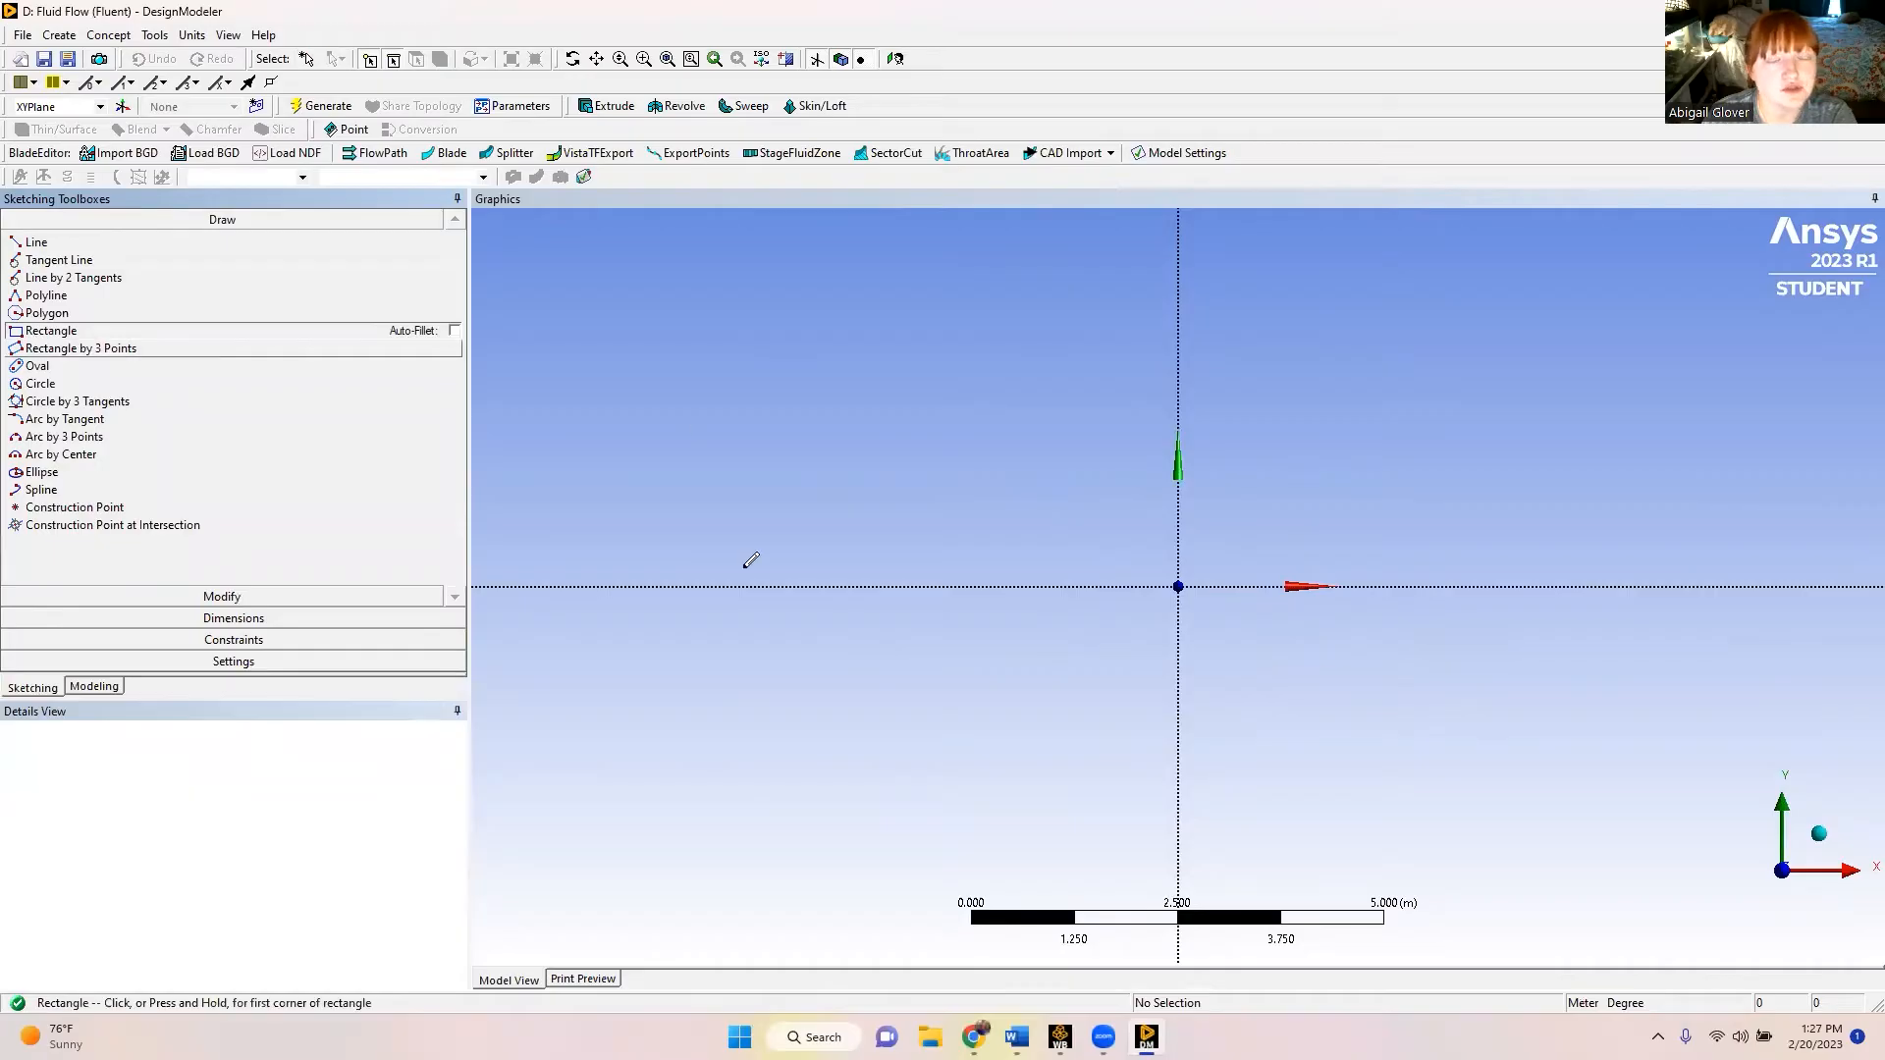
left_click(1179, 586)
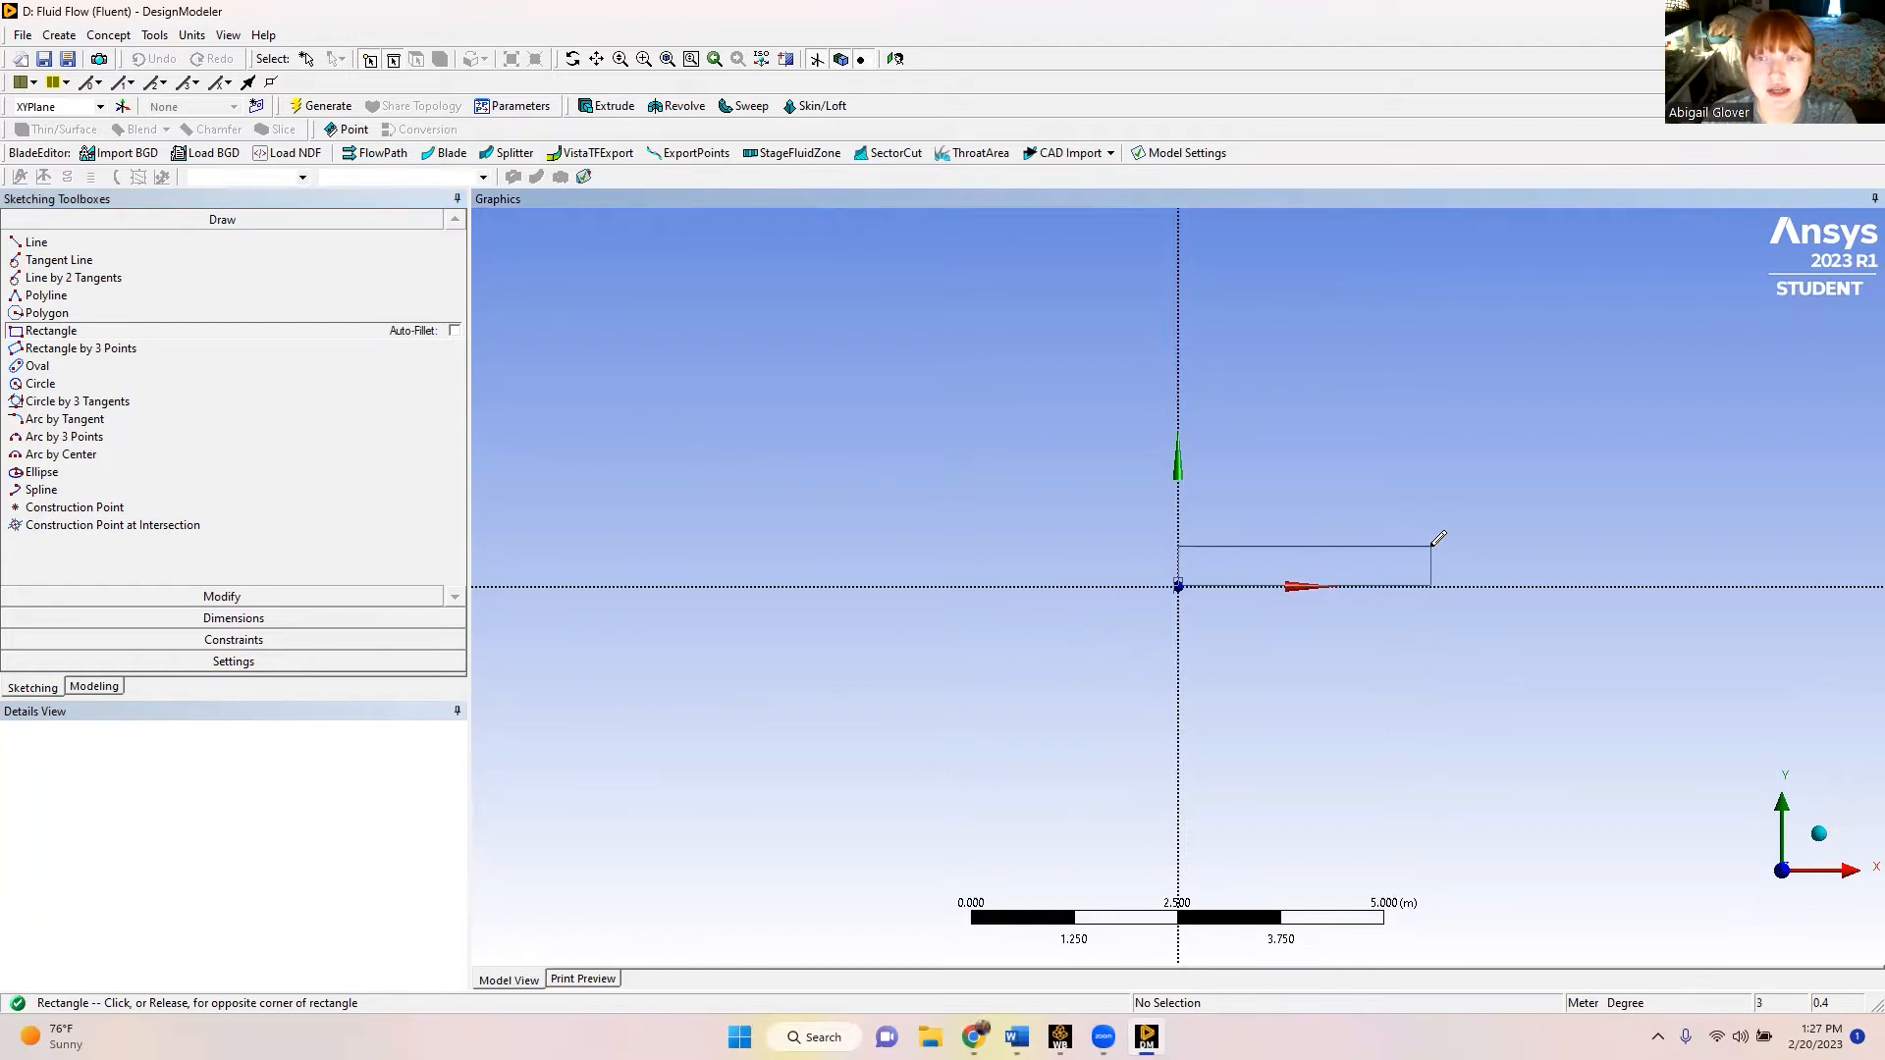
left_click(1484, 542)
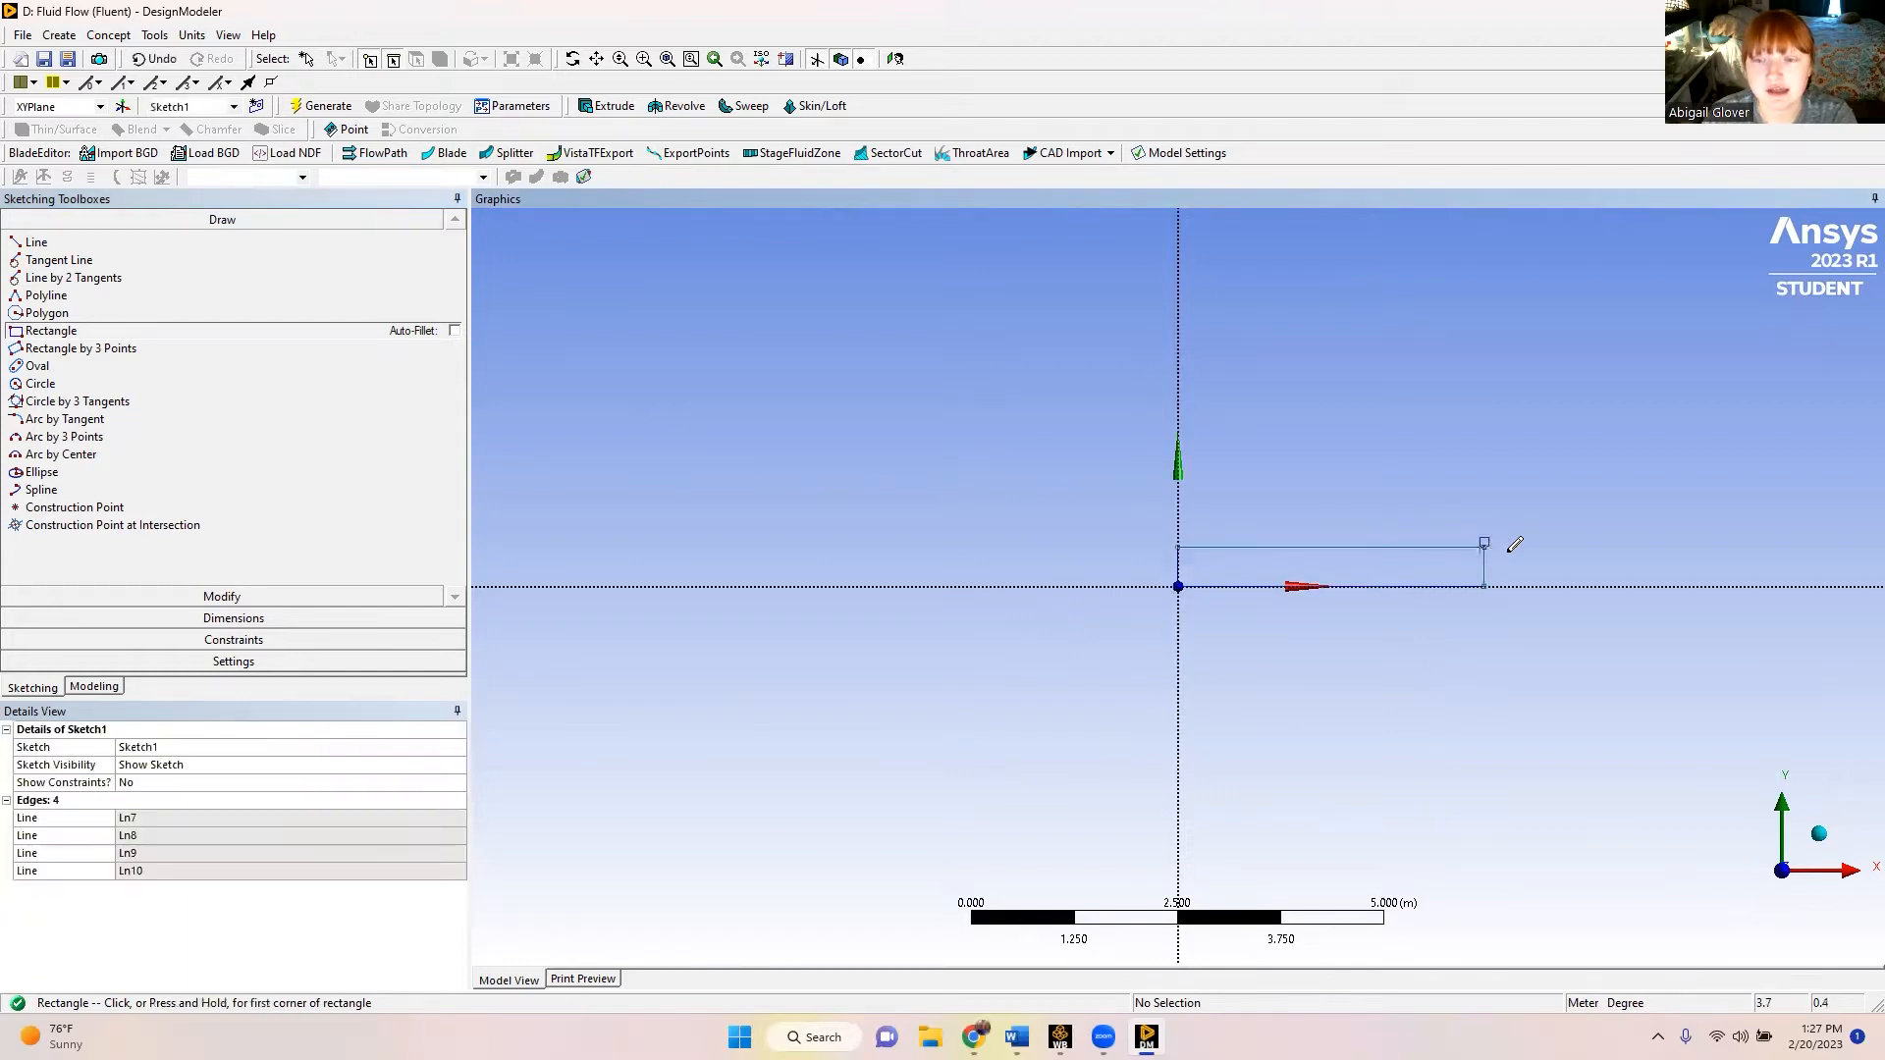
- Add a vertical dimension for the rectangle's height between the two corners on the Y axis
left_click(247, 619)
left_click(65, 323)
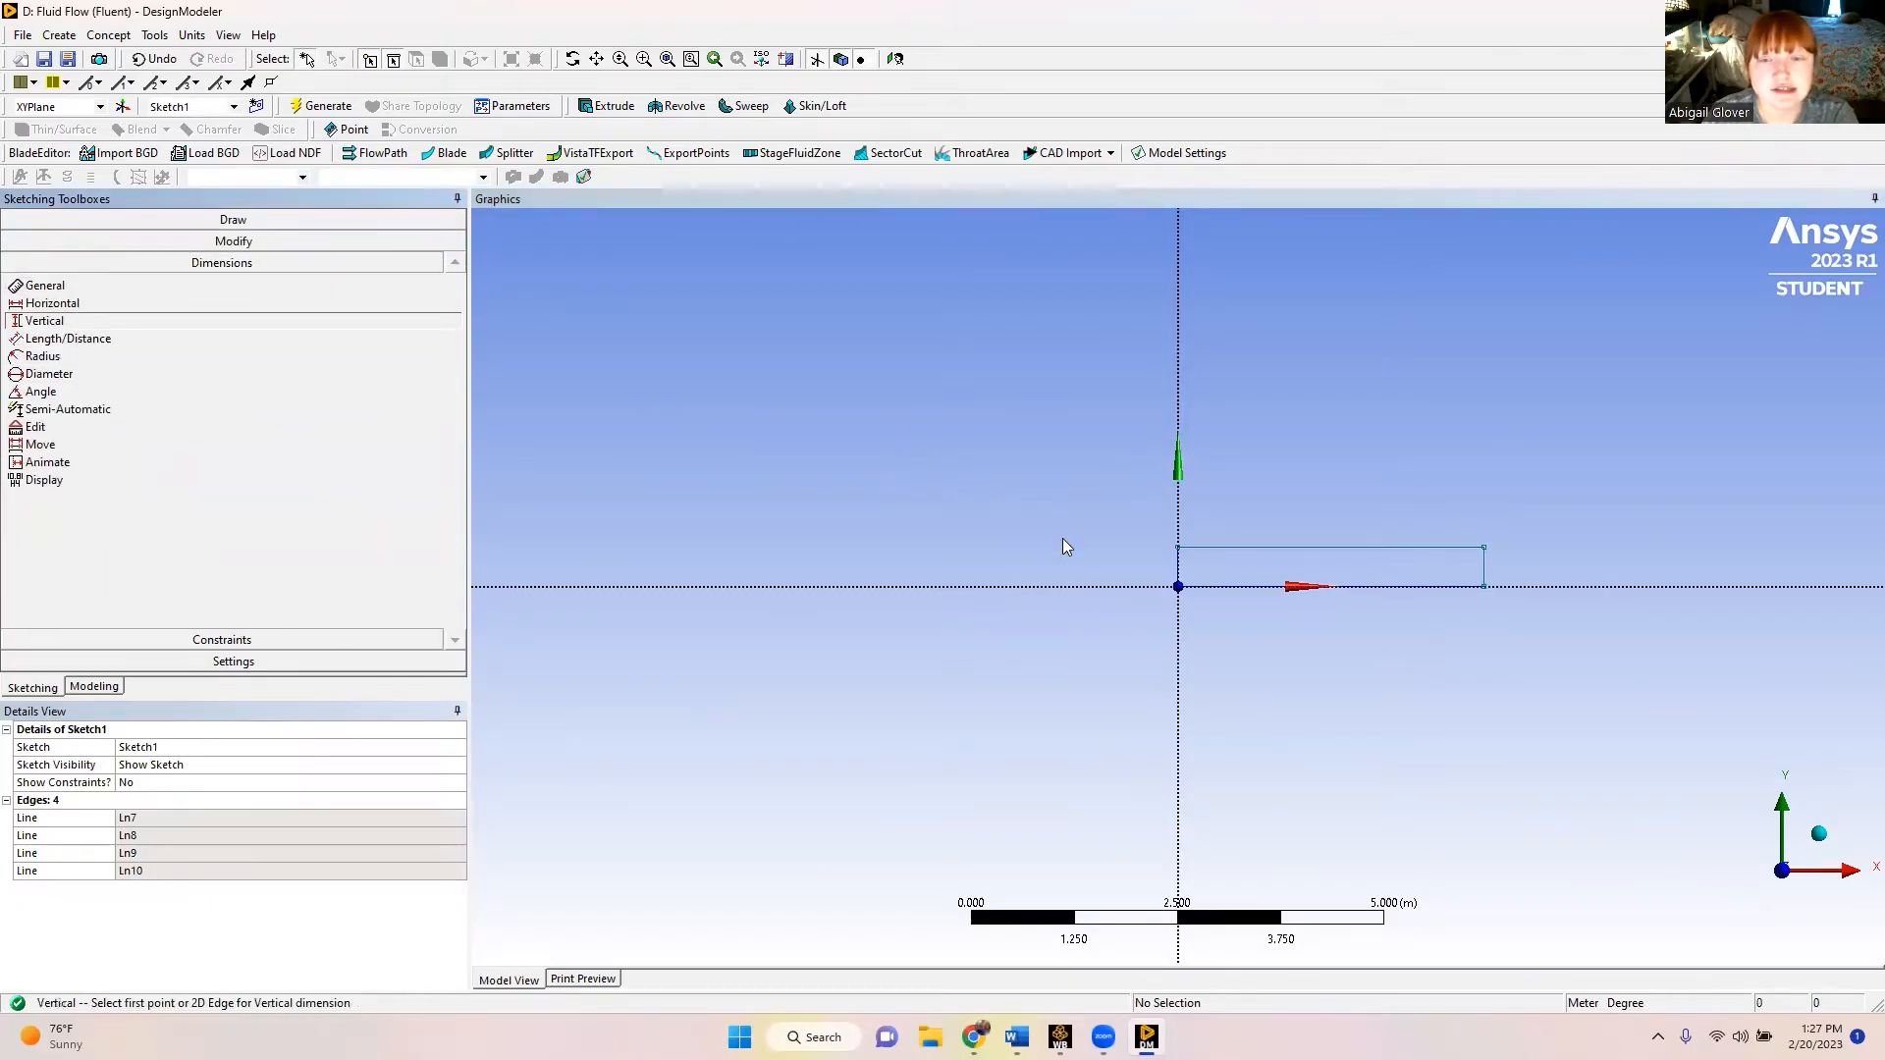
left_click(1180, 588)
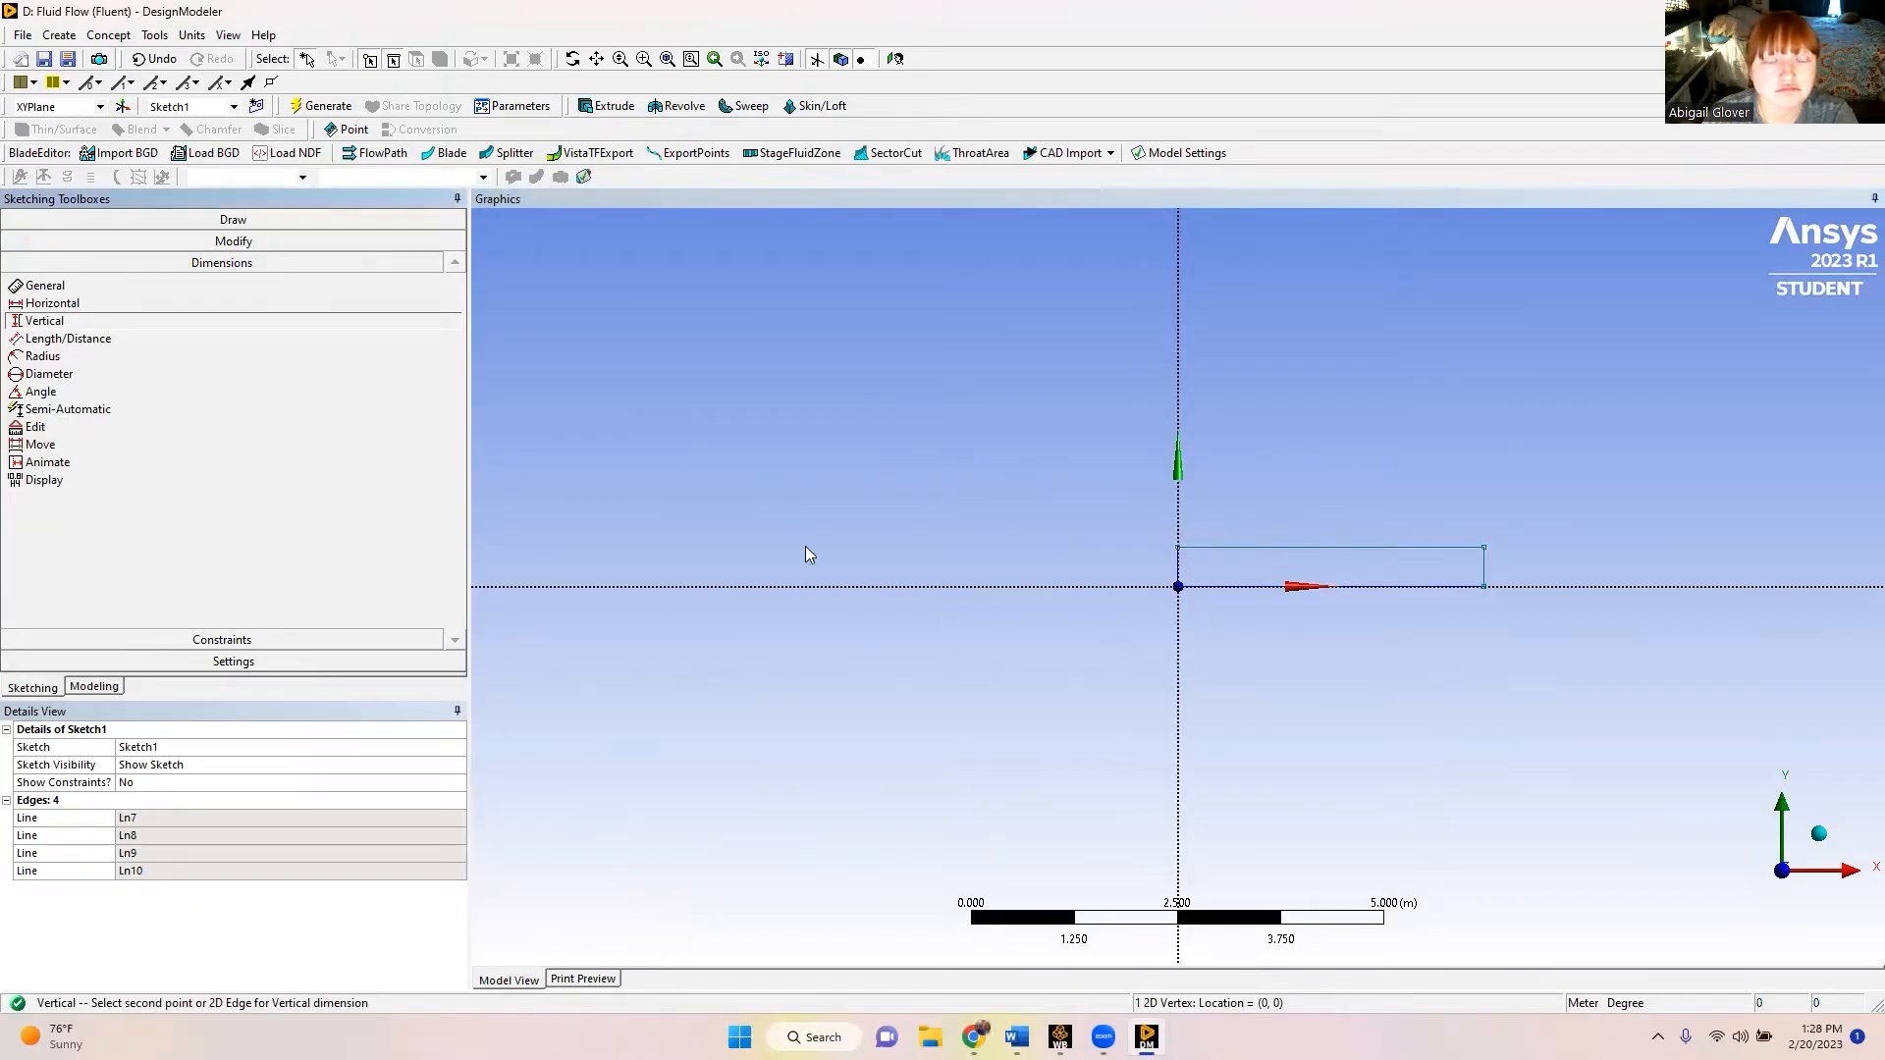
left_click(1179, 548)
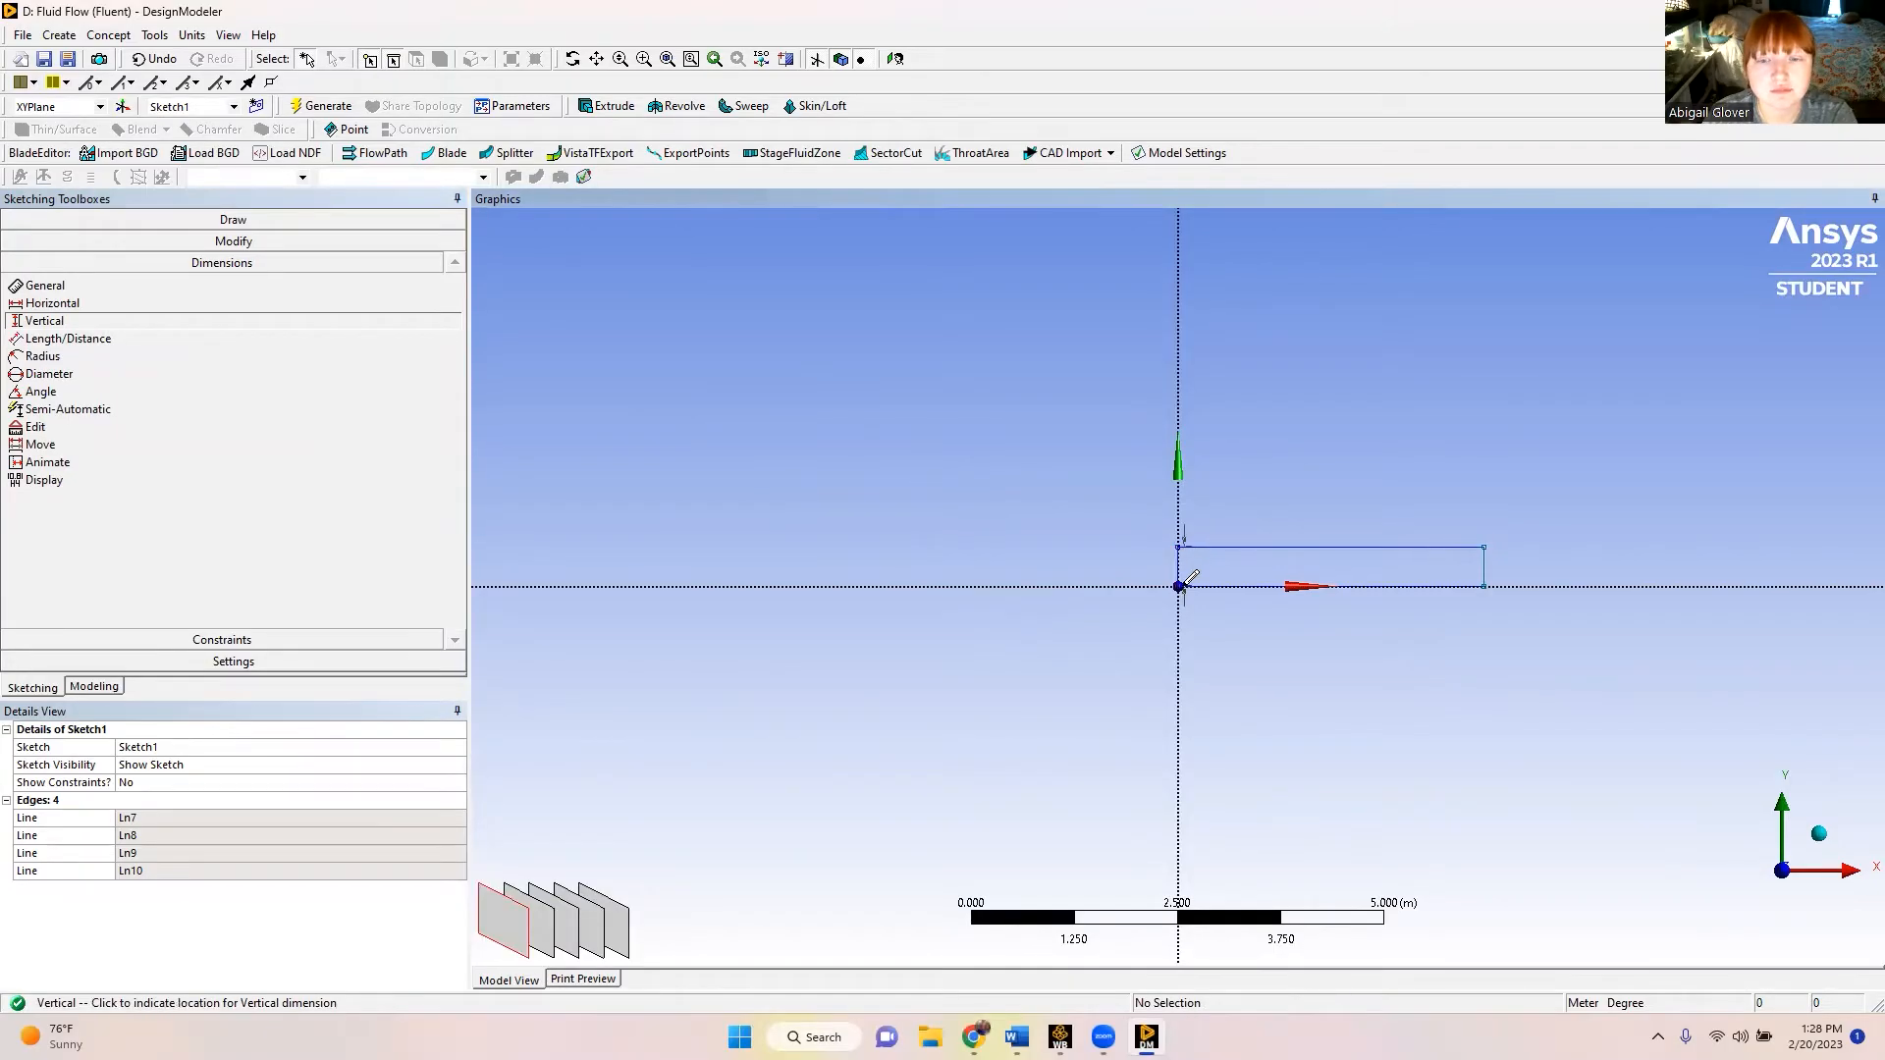
left_click(1137, 581)
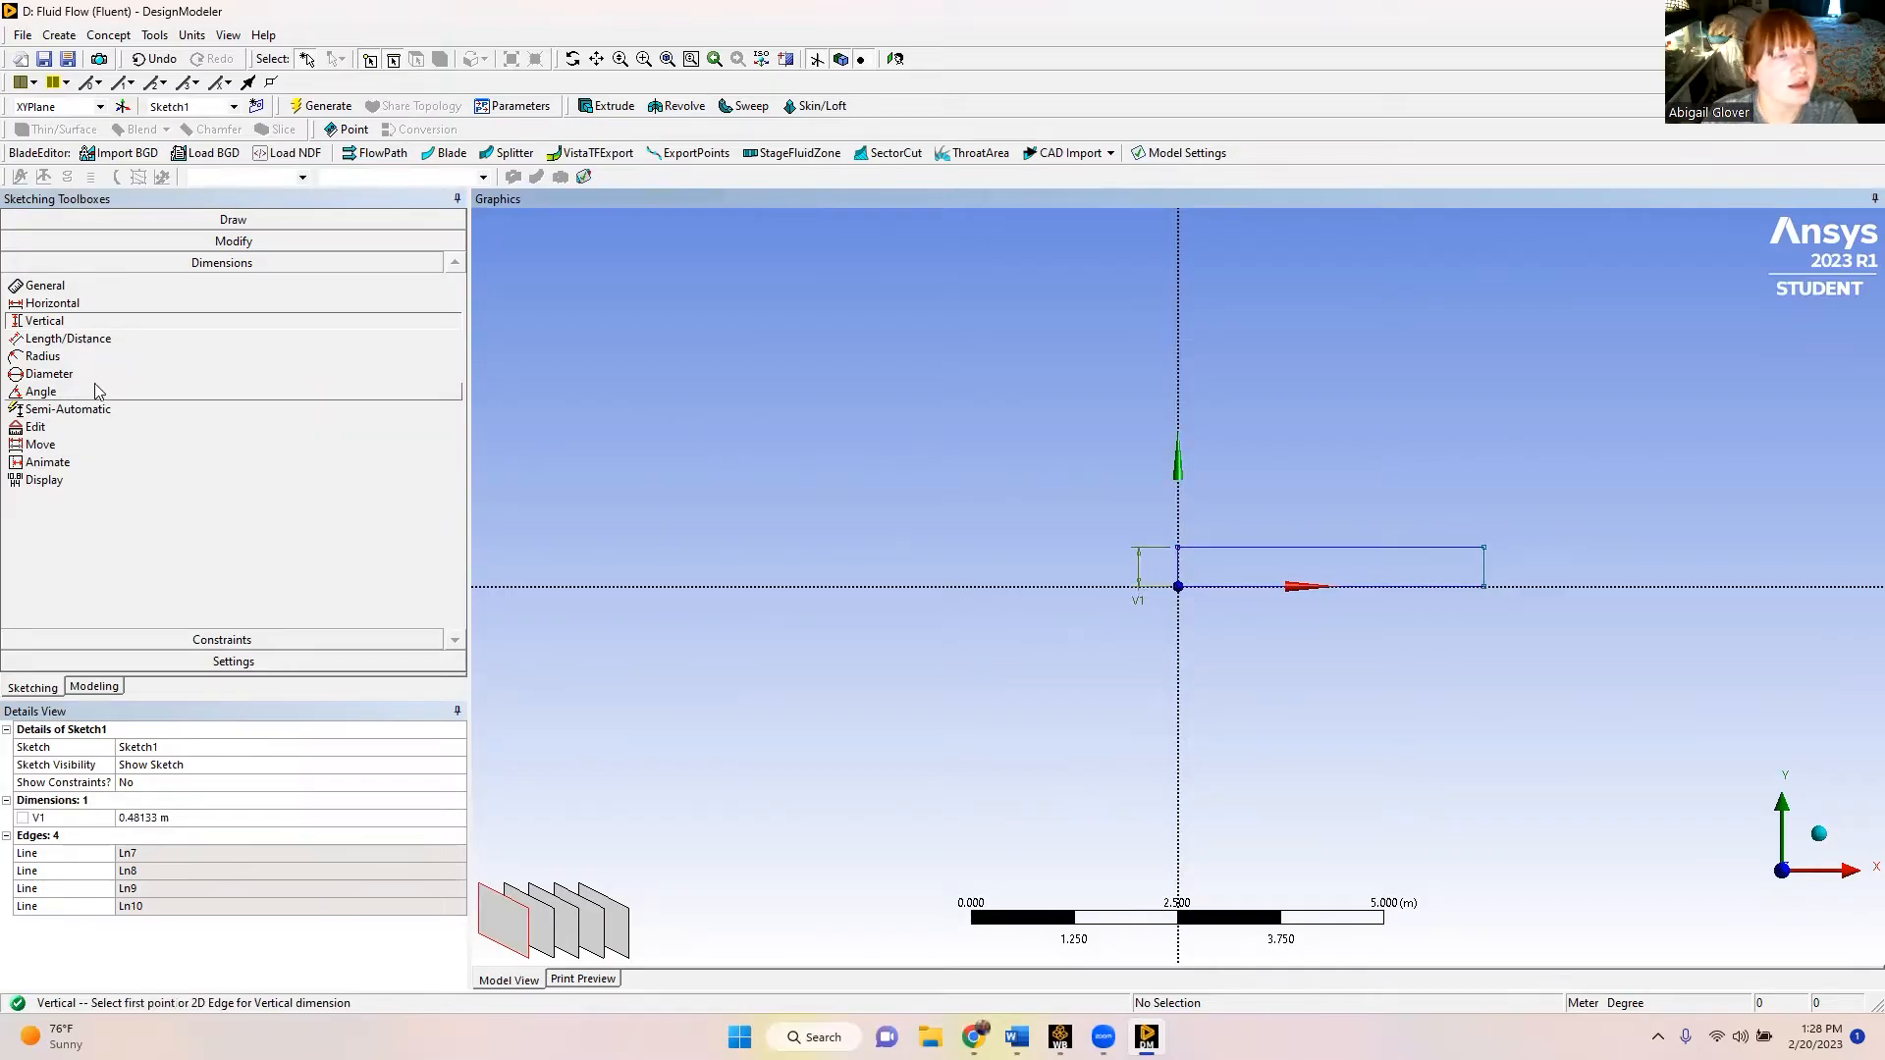
- Add a horizontal dimension for the rectangle's length, placed above its upper edge
left_click(69, 339)
left_click(63, 305)
left_click(1179, 547)
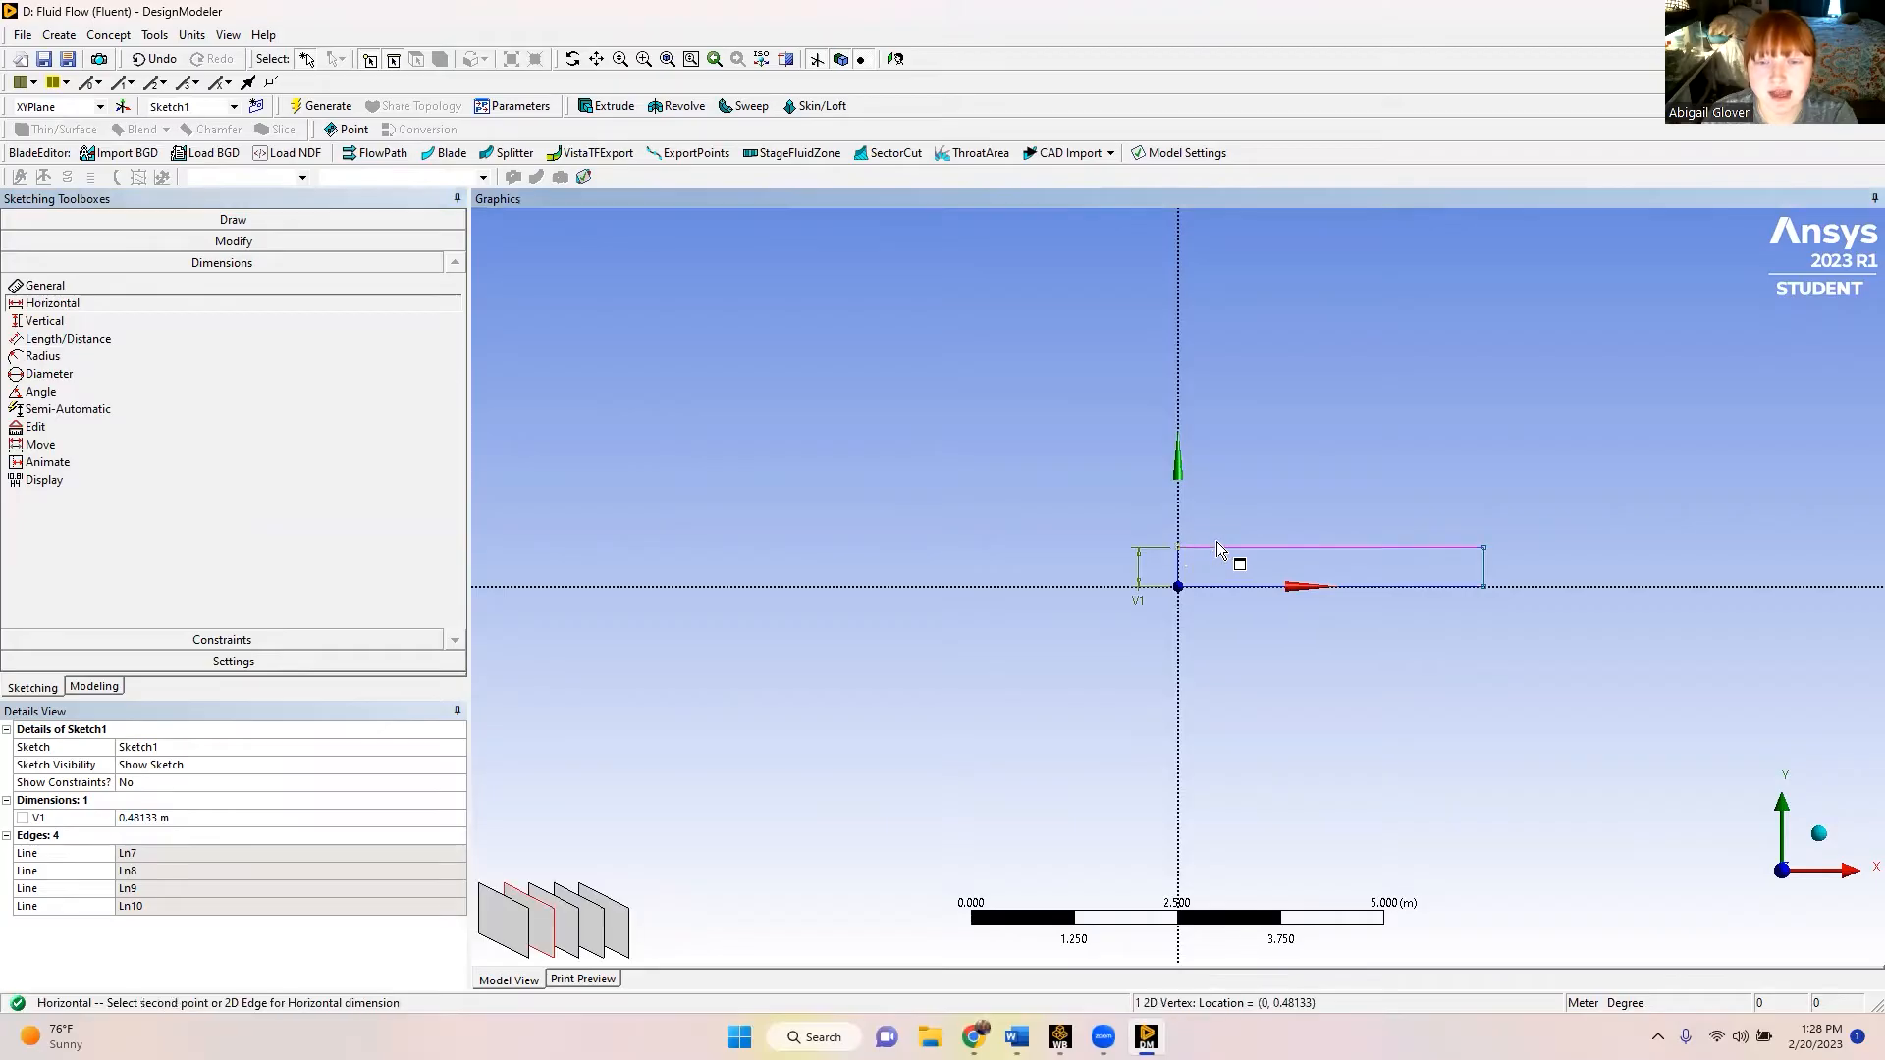
left_click(1483, 547)
left_click(1457, 508)
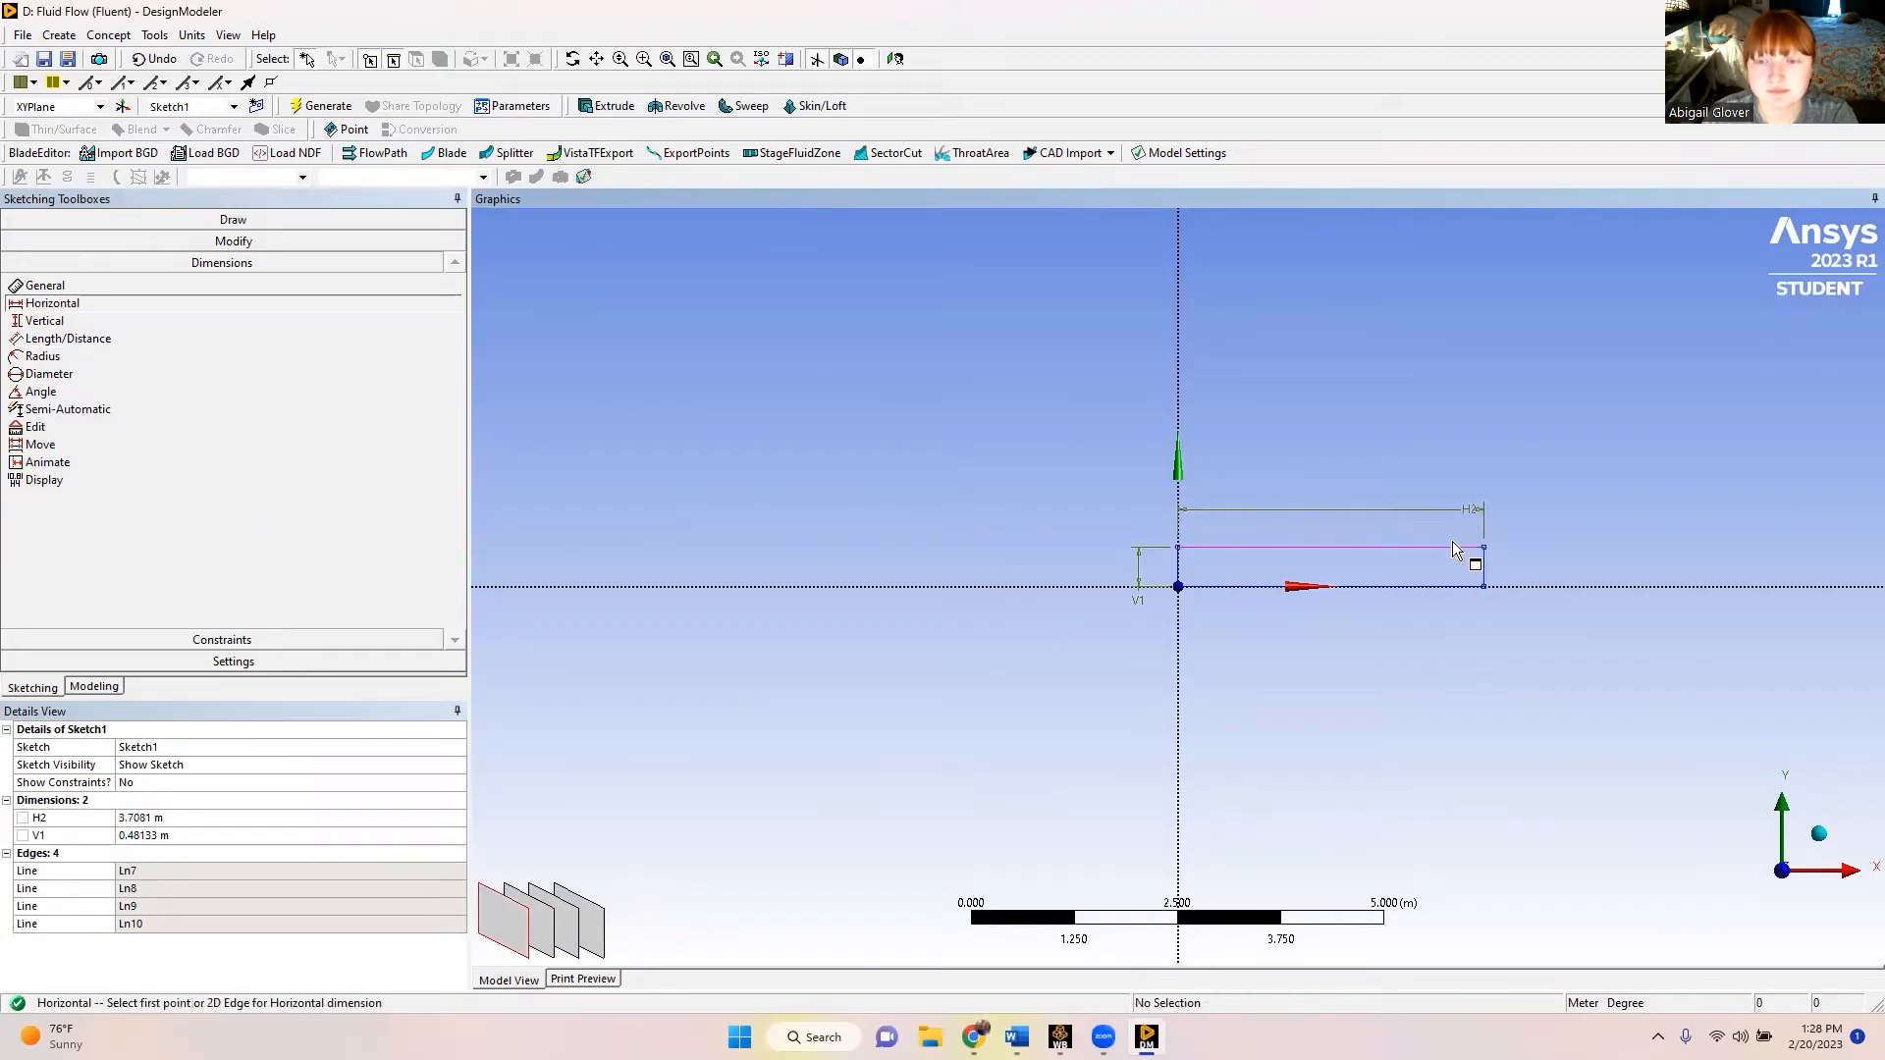
- Switch the units to millimetres and set the rectangle's height to 10 mm and its length to 500 mm
left_click(191, 37)
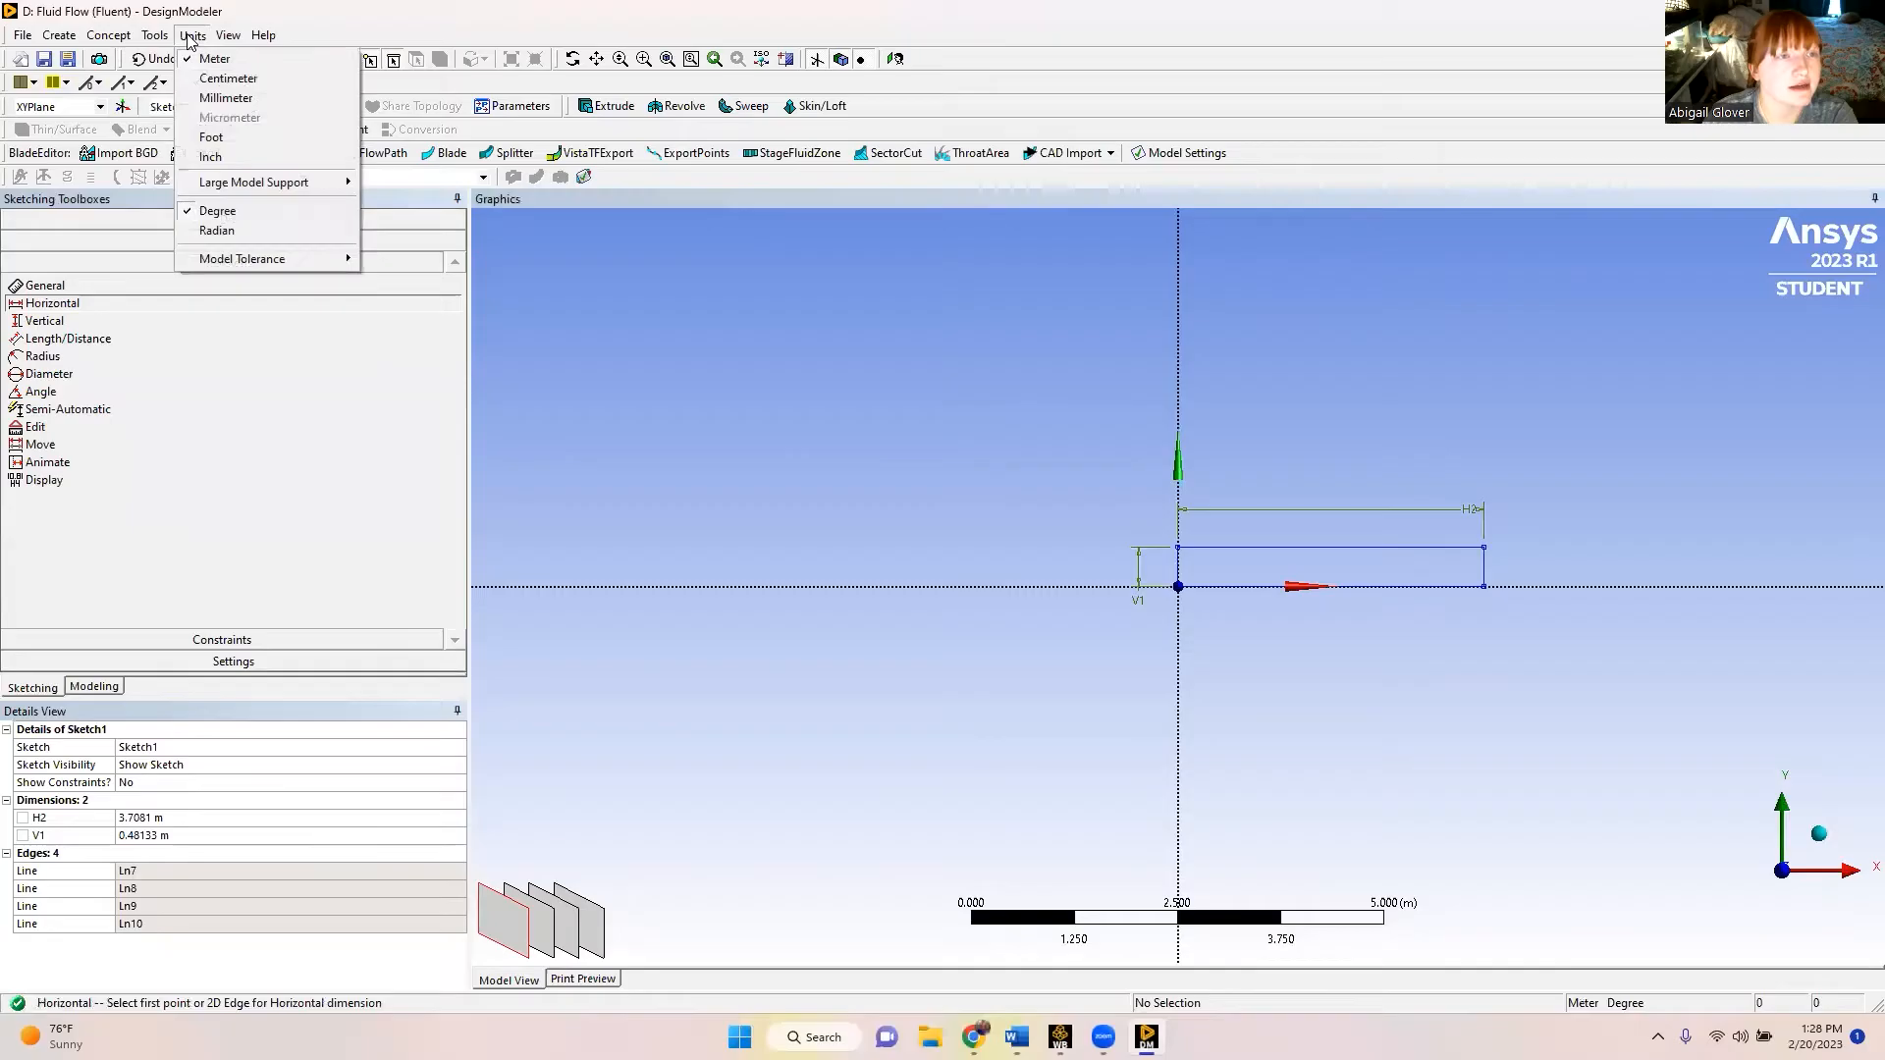
left_click(208, 98)
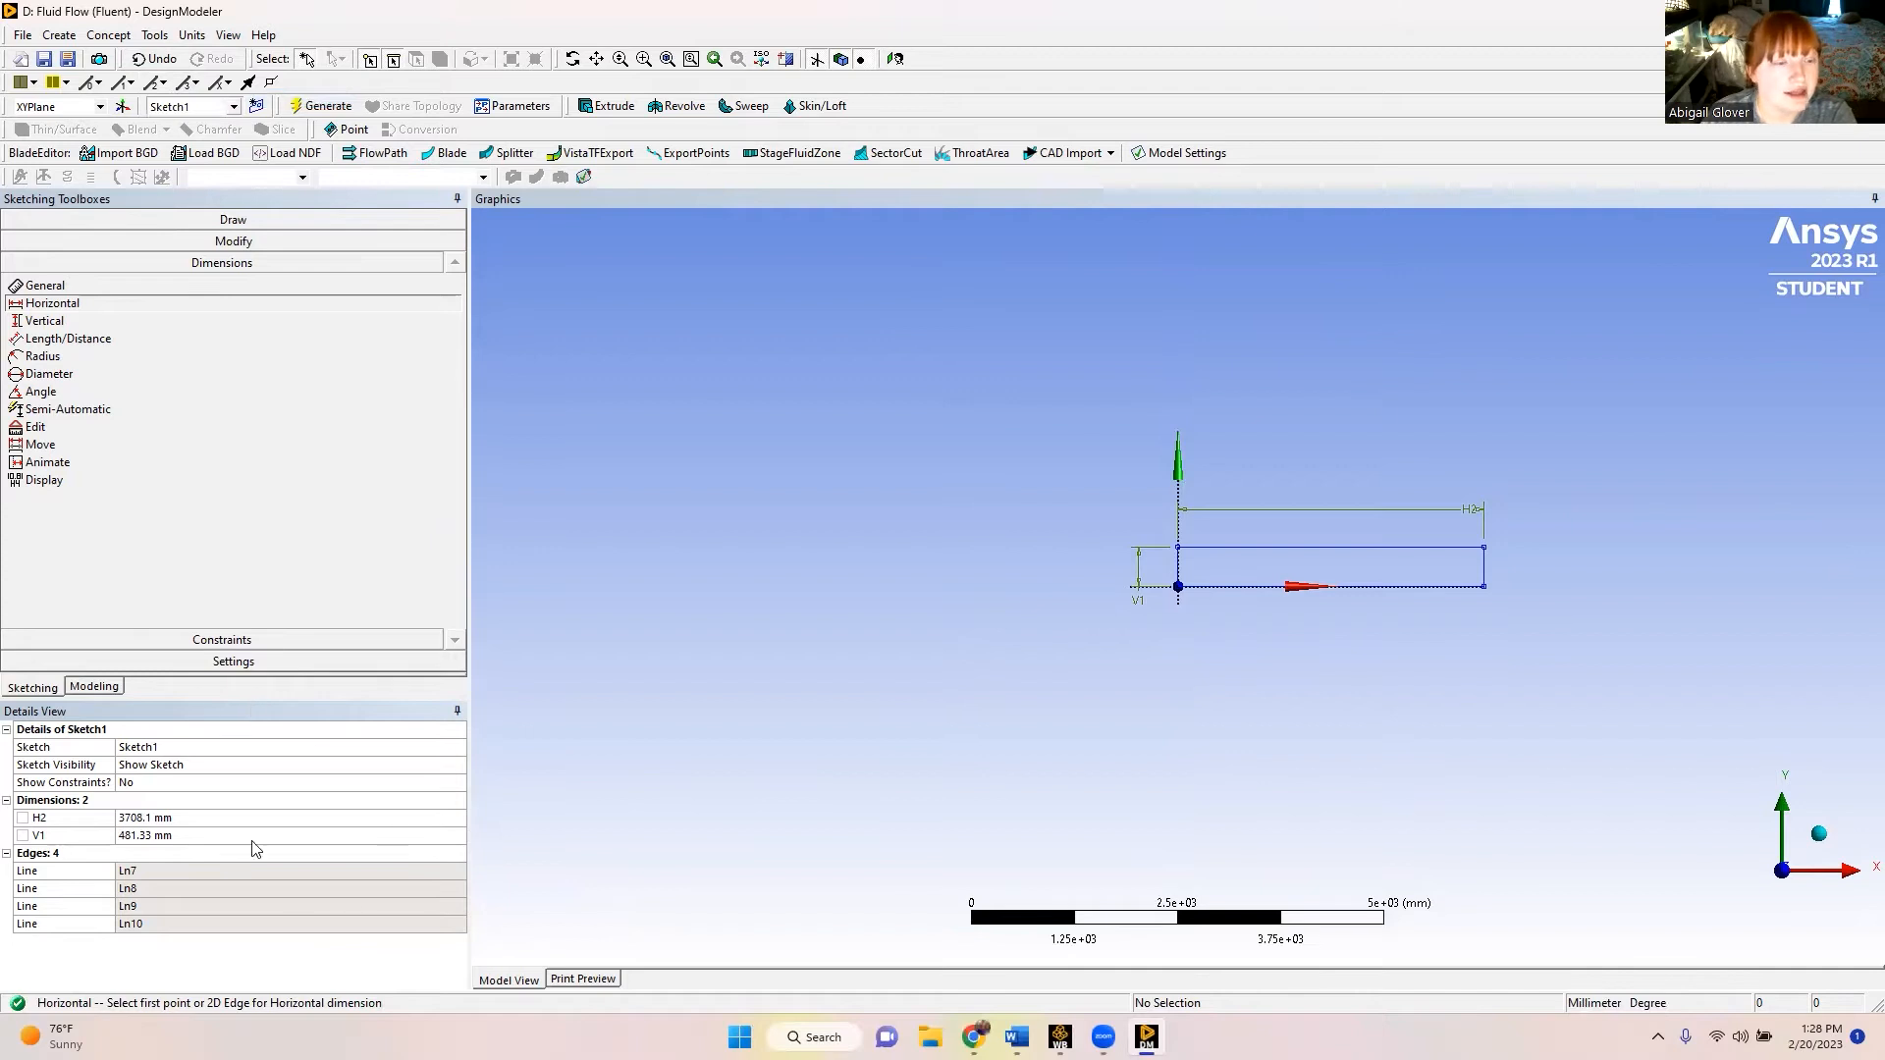
left_click(180, 836)
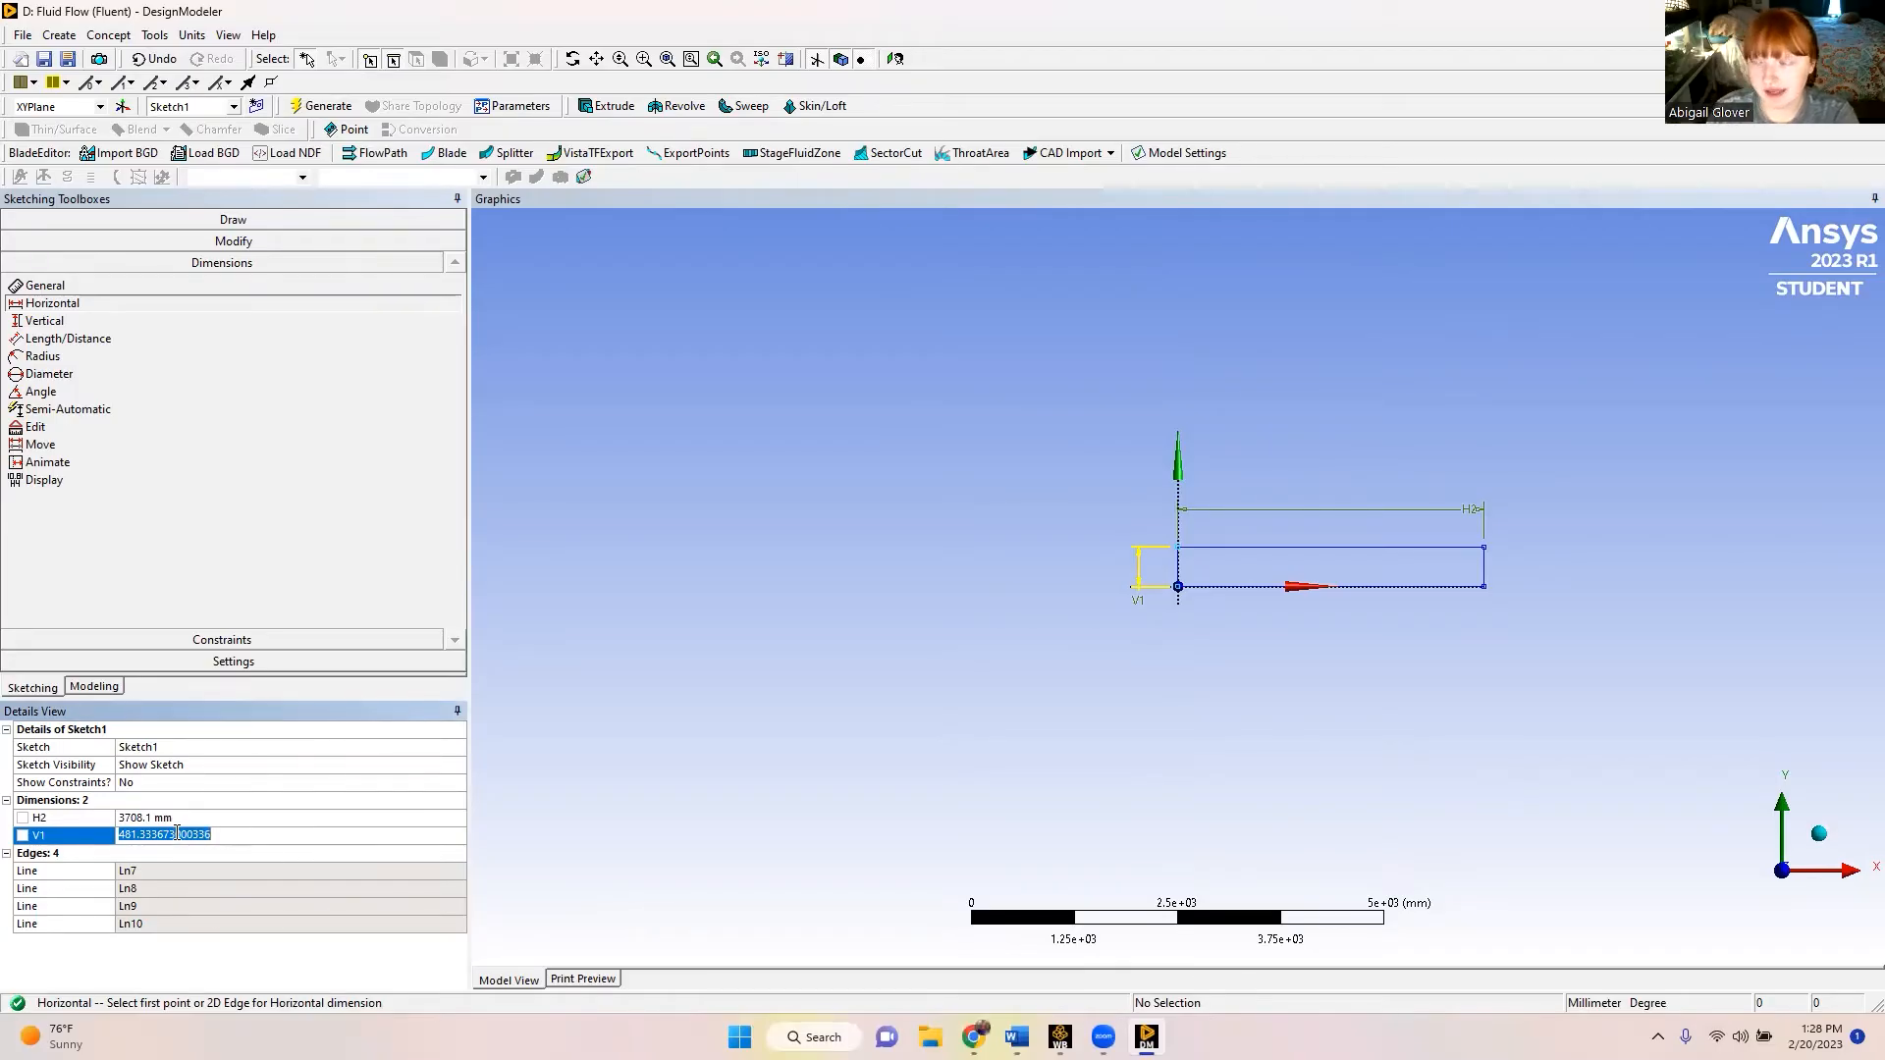
type("10")
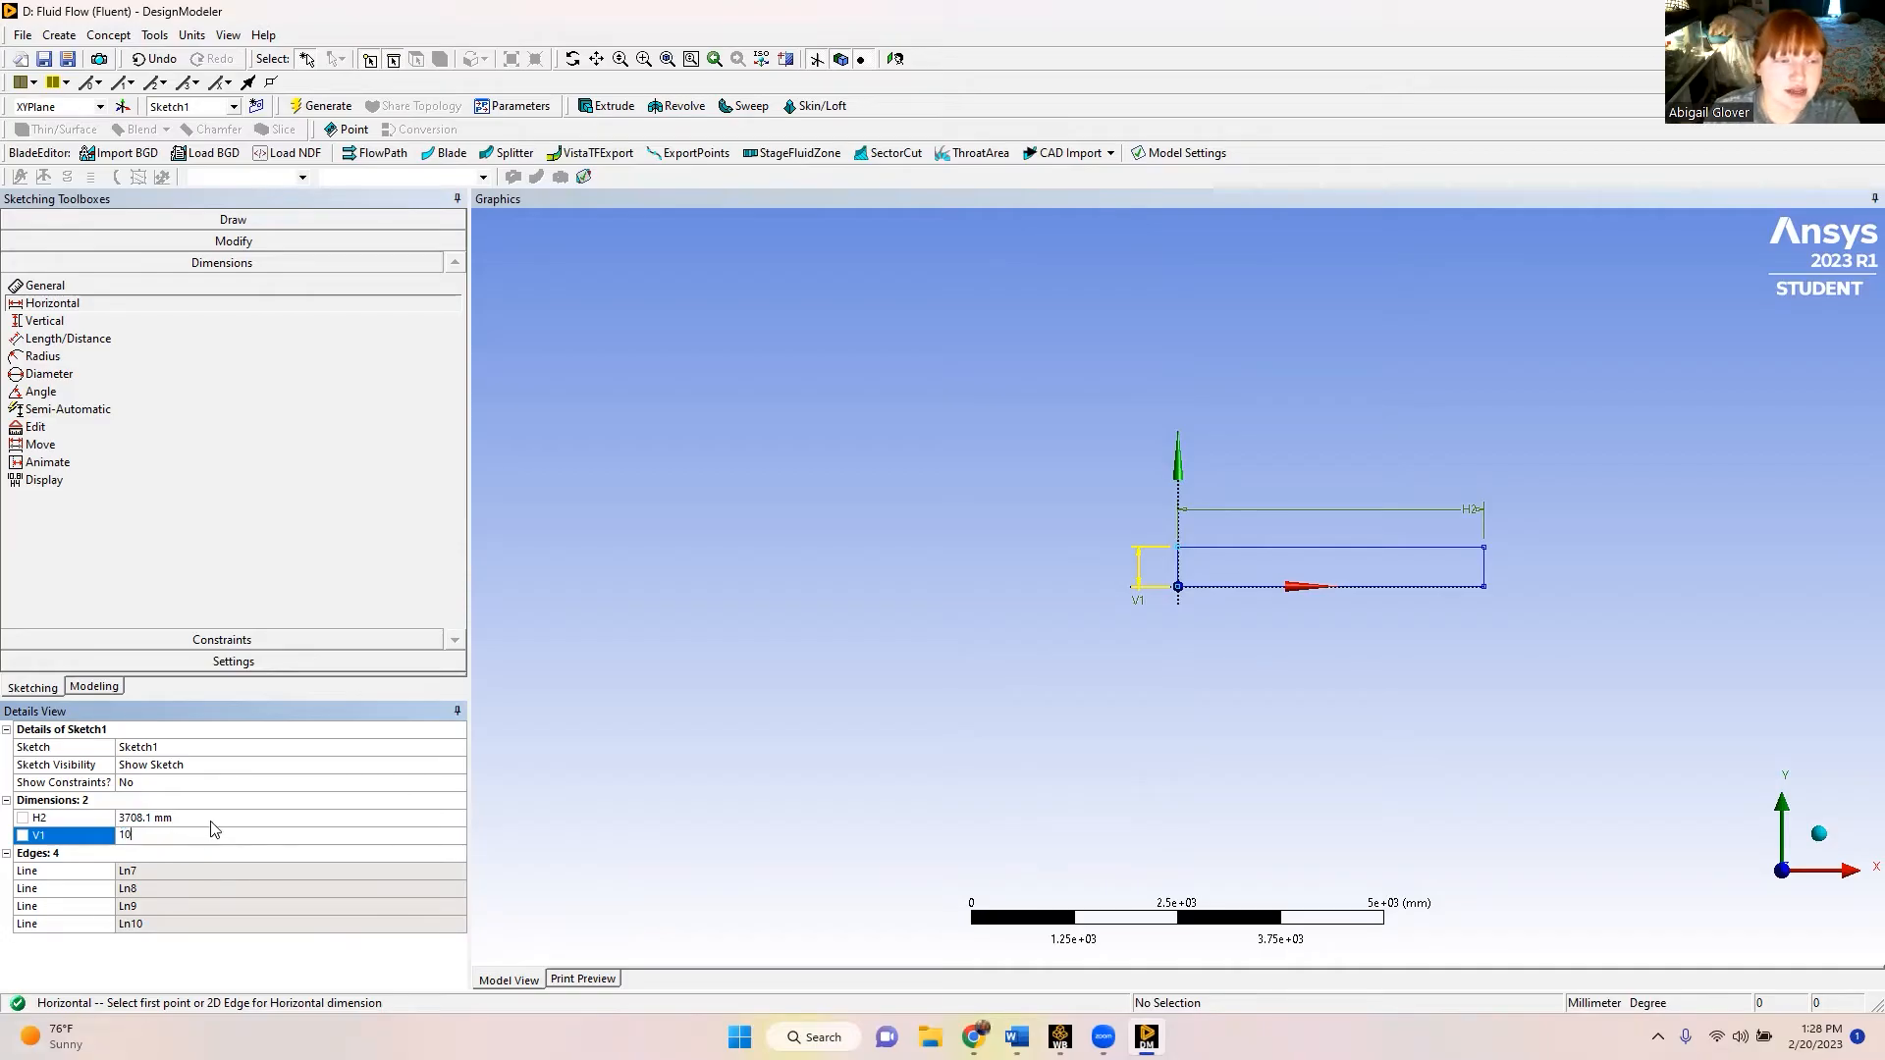
left_click(214, 817)
type("500")
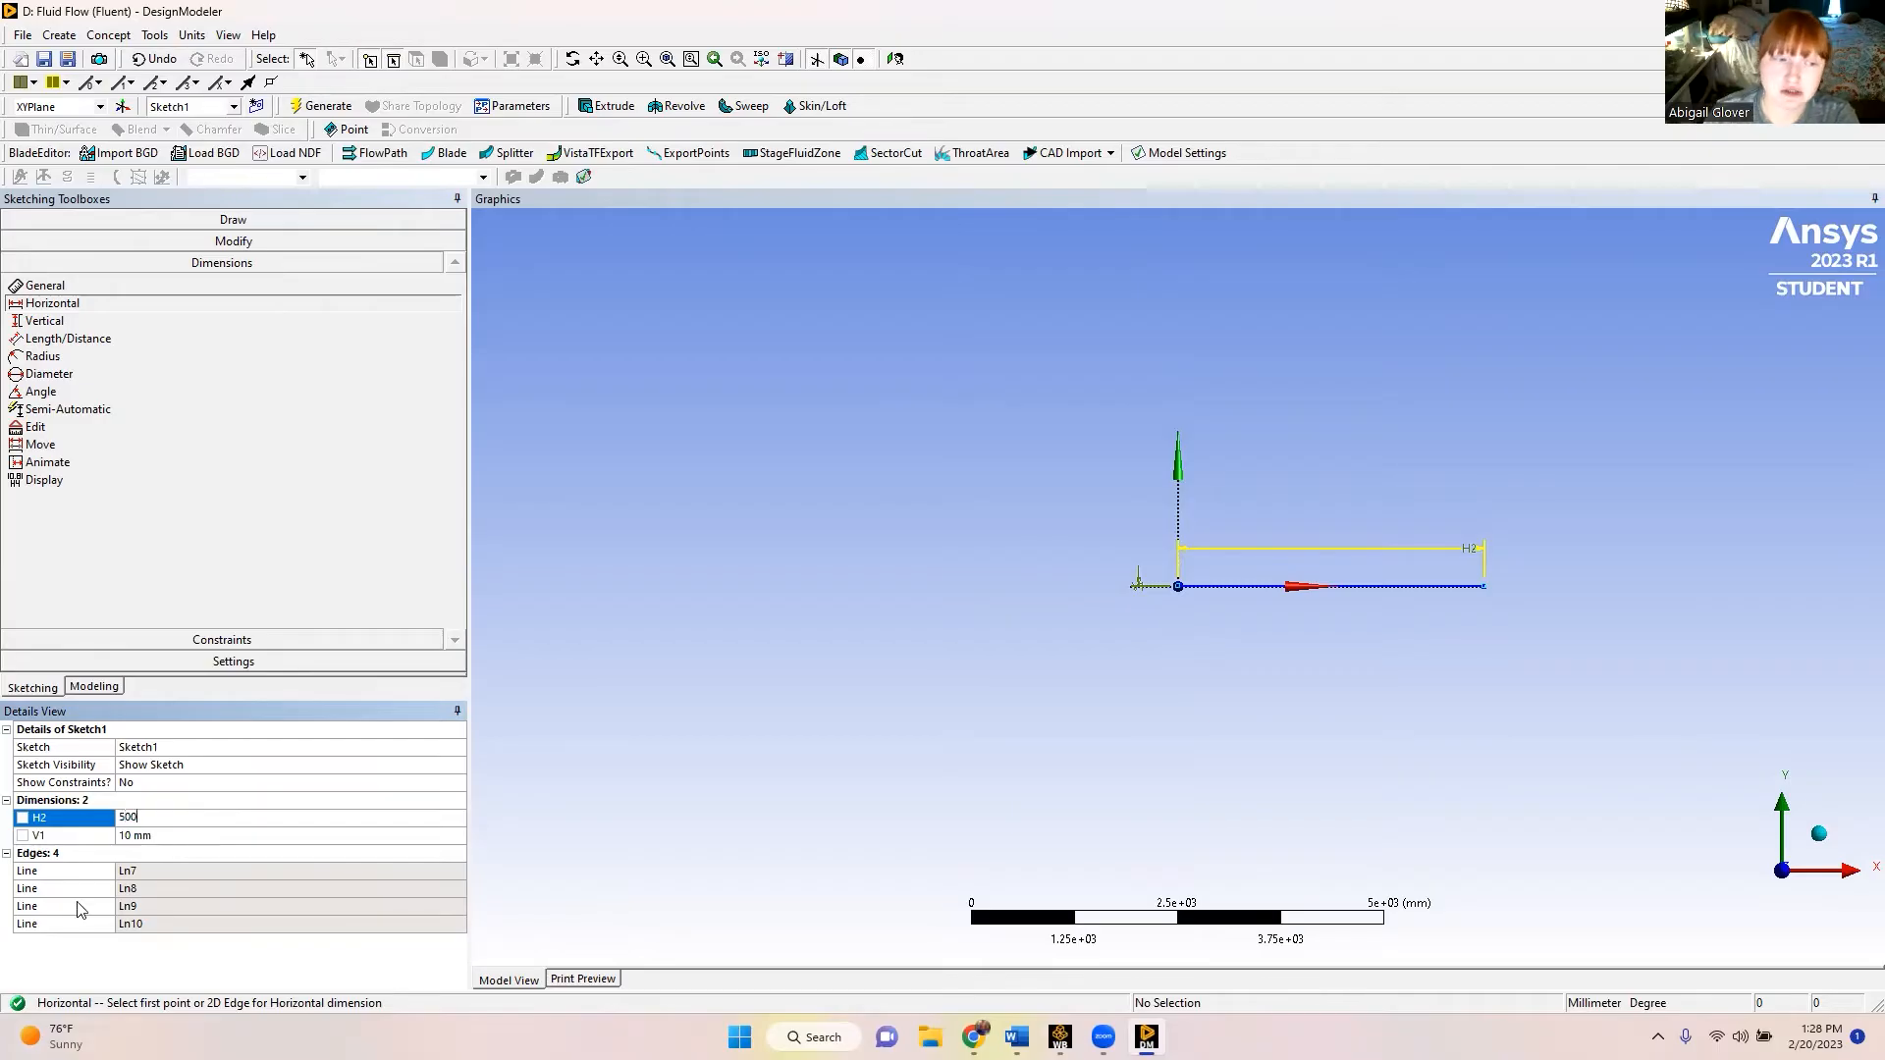
key("Return")
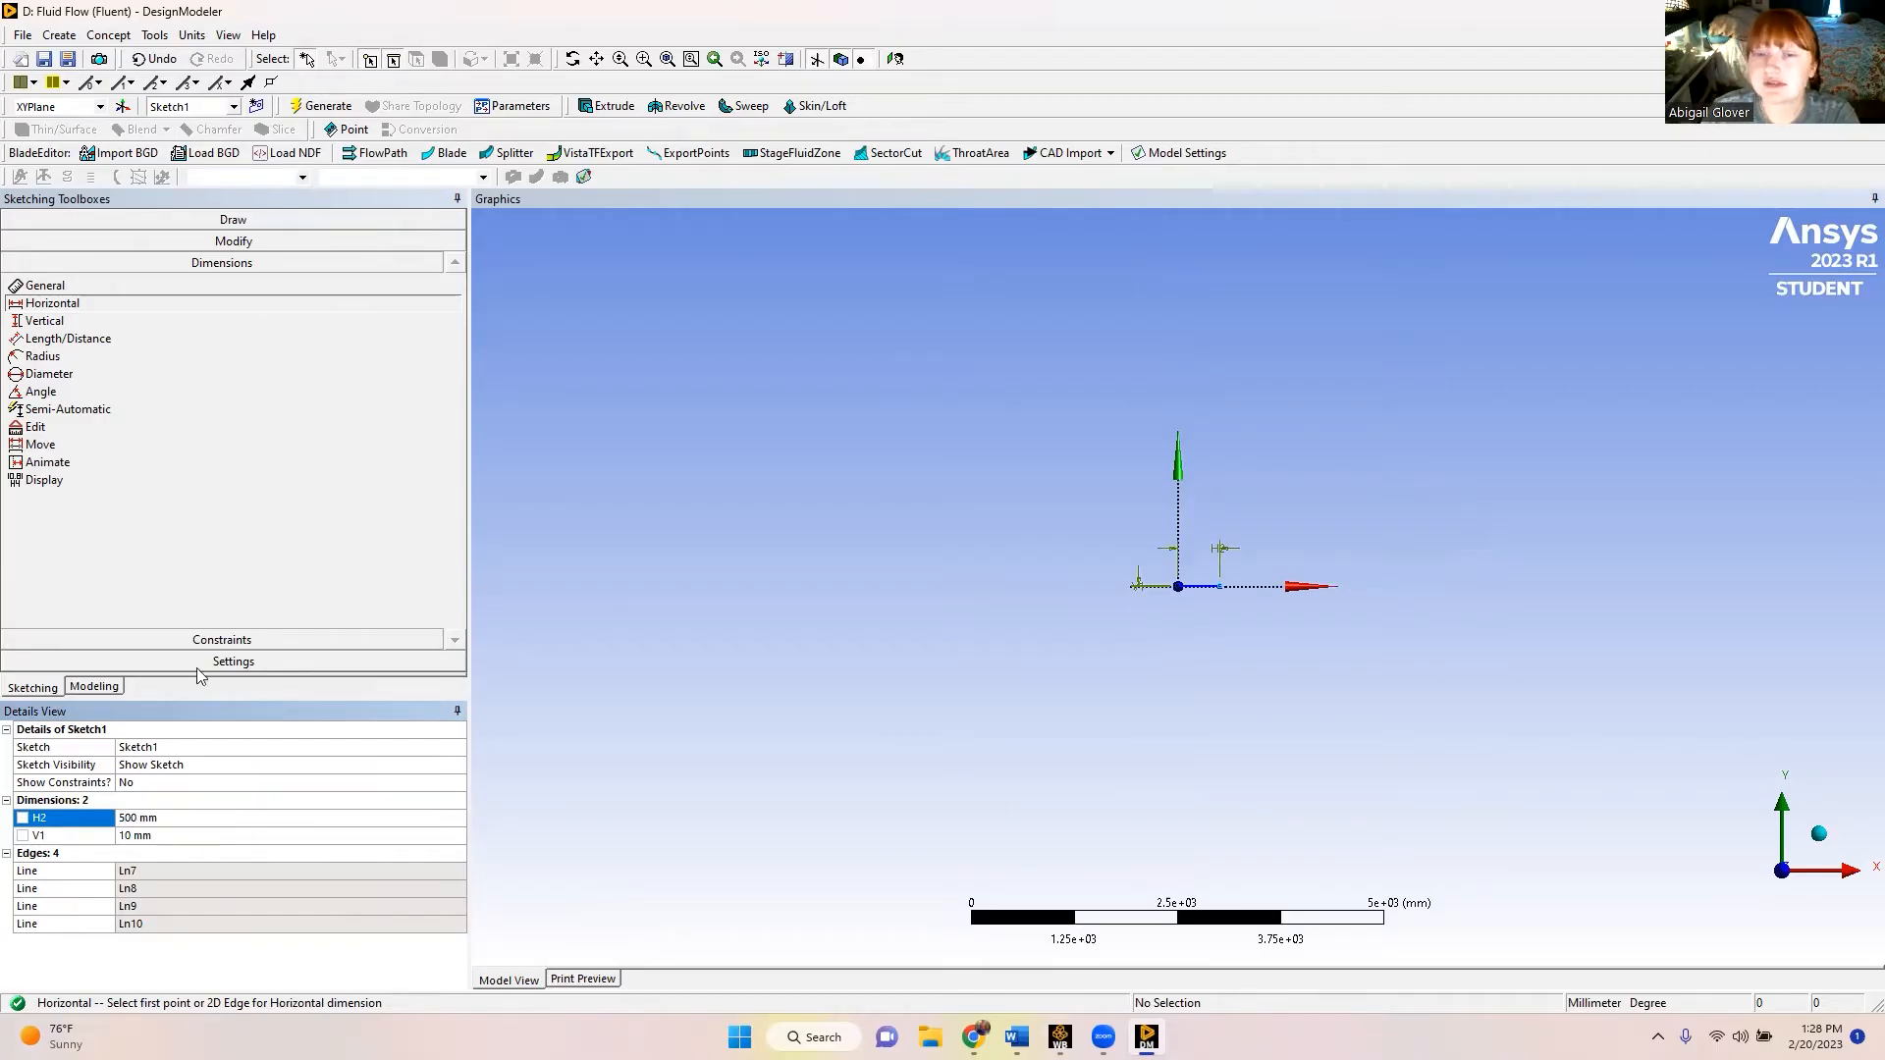
- Display the sketch dimensions by value instead of by name
scroll(1298, 587, "up", 5)
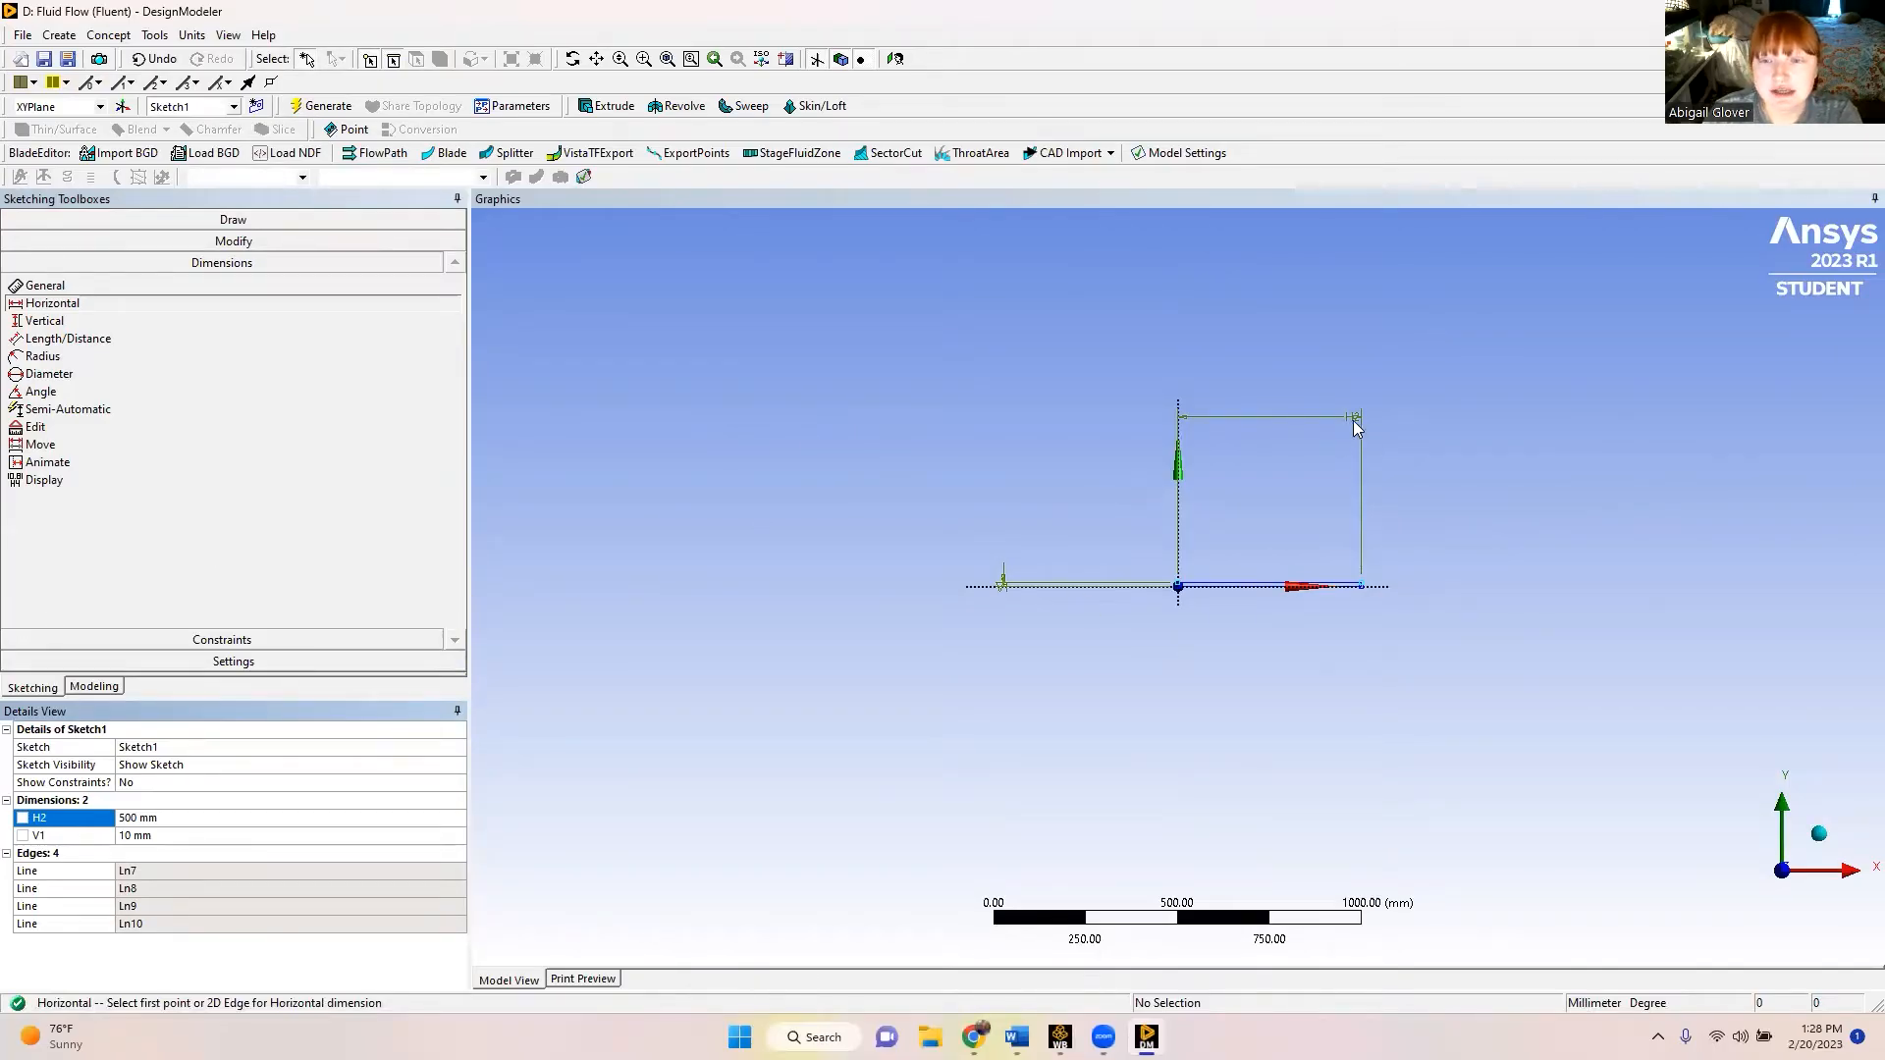
left_click(41, 482)
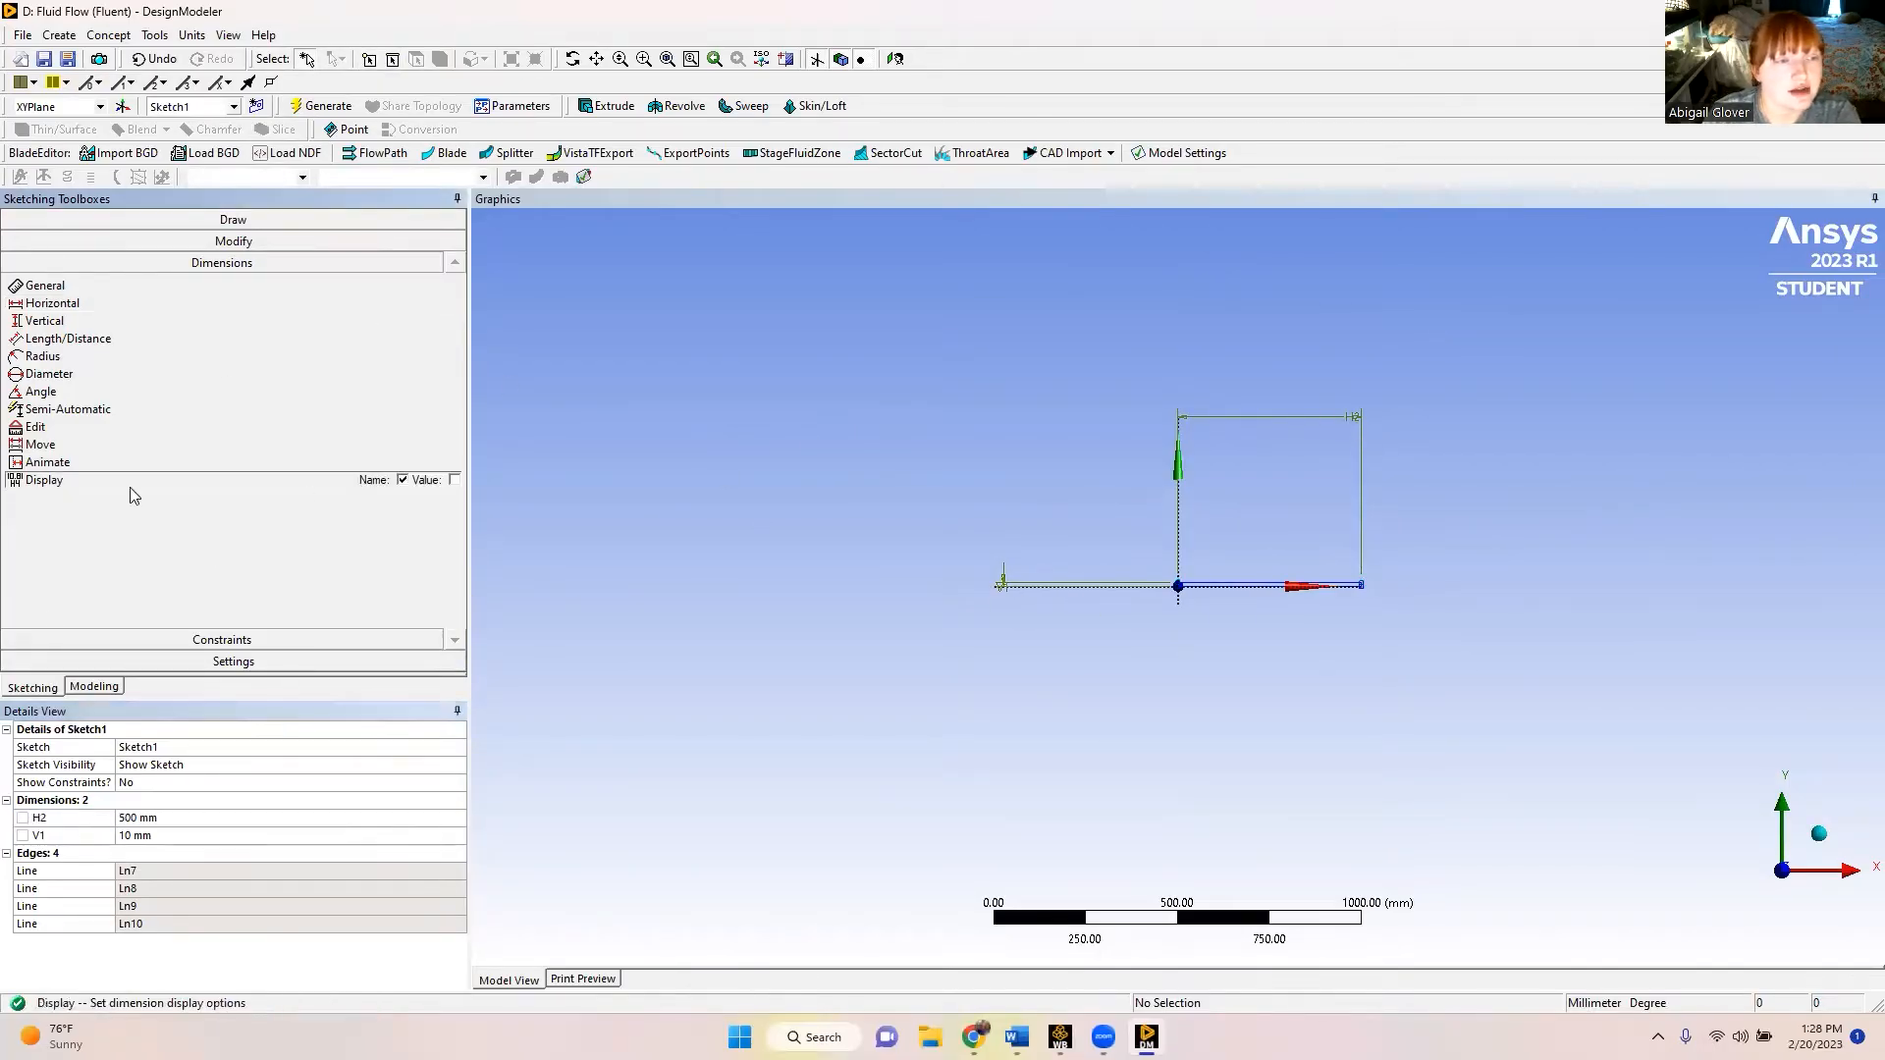
left_click(403, 479)
left_click(454, 479)
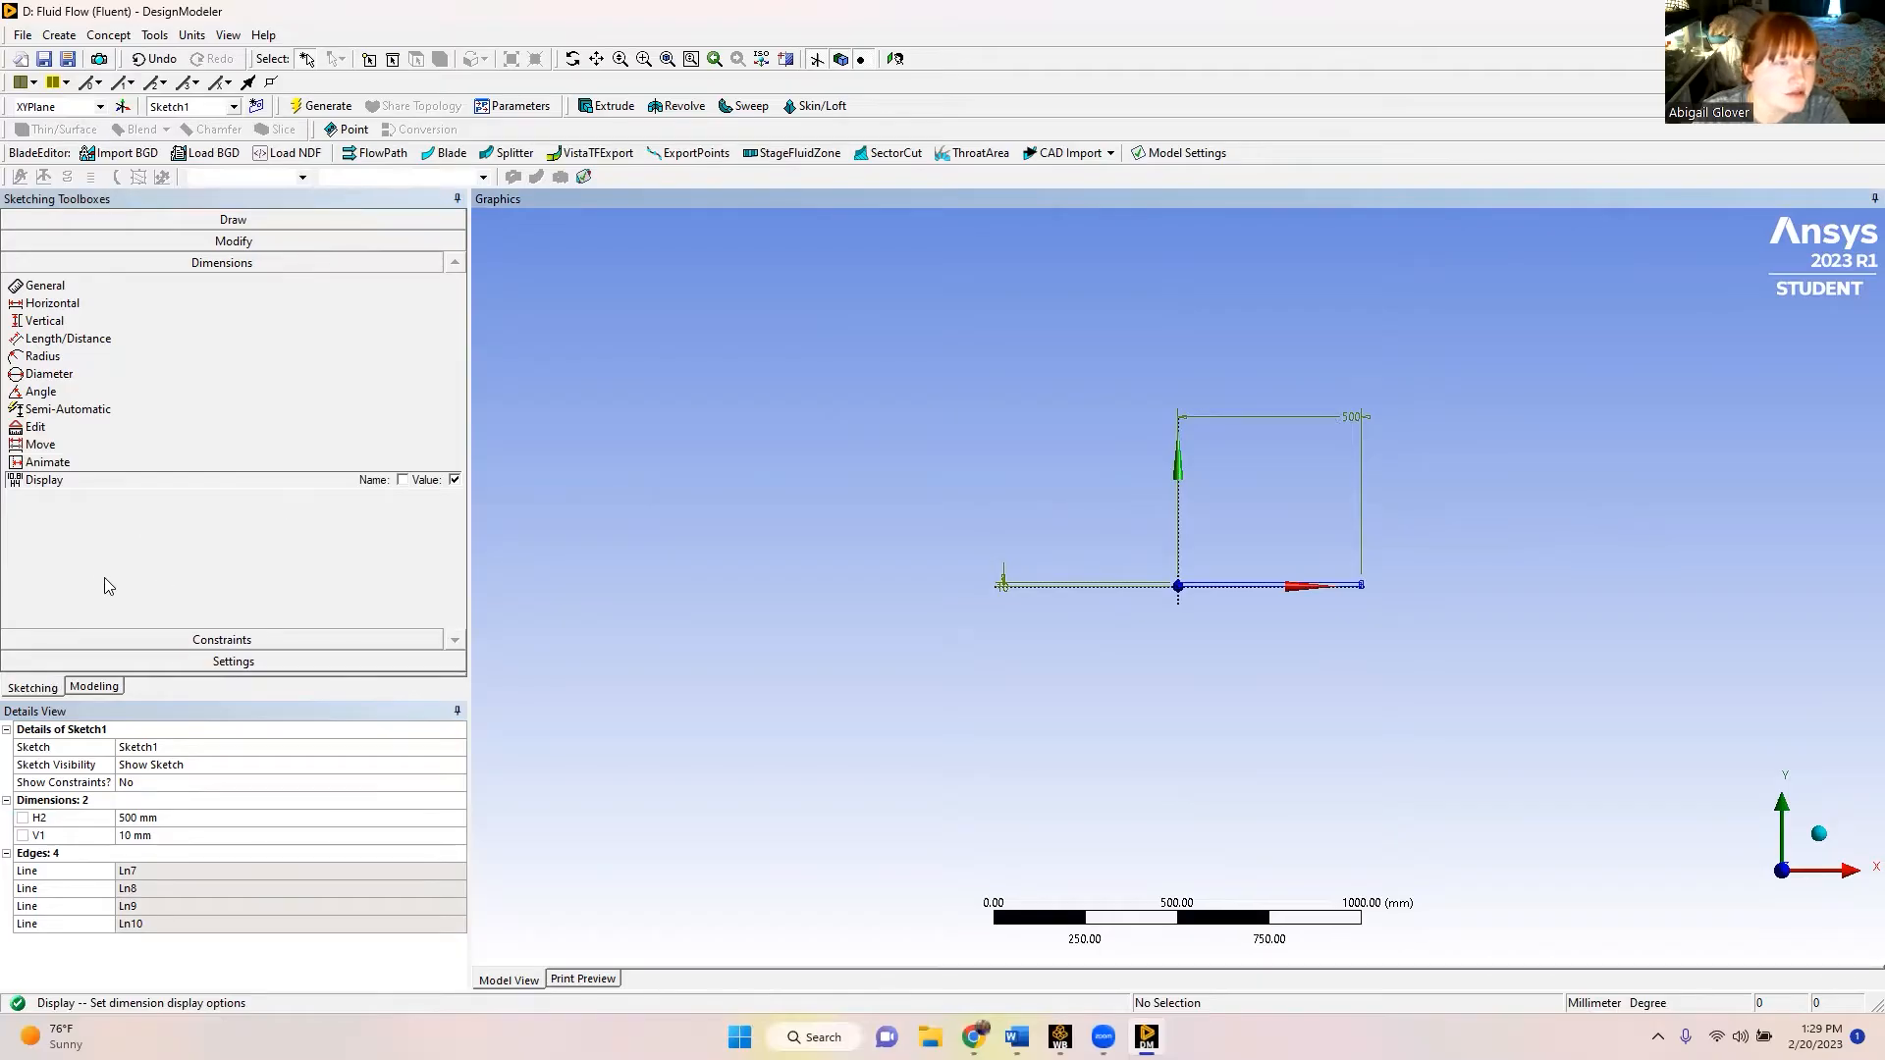
- Delete the horizontal and vertical dimensions from the rectangle sketch
left_click(150, 640)
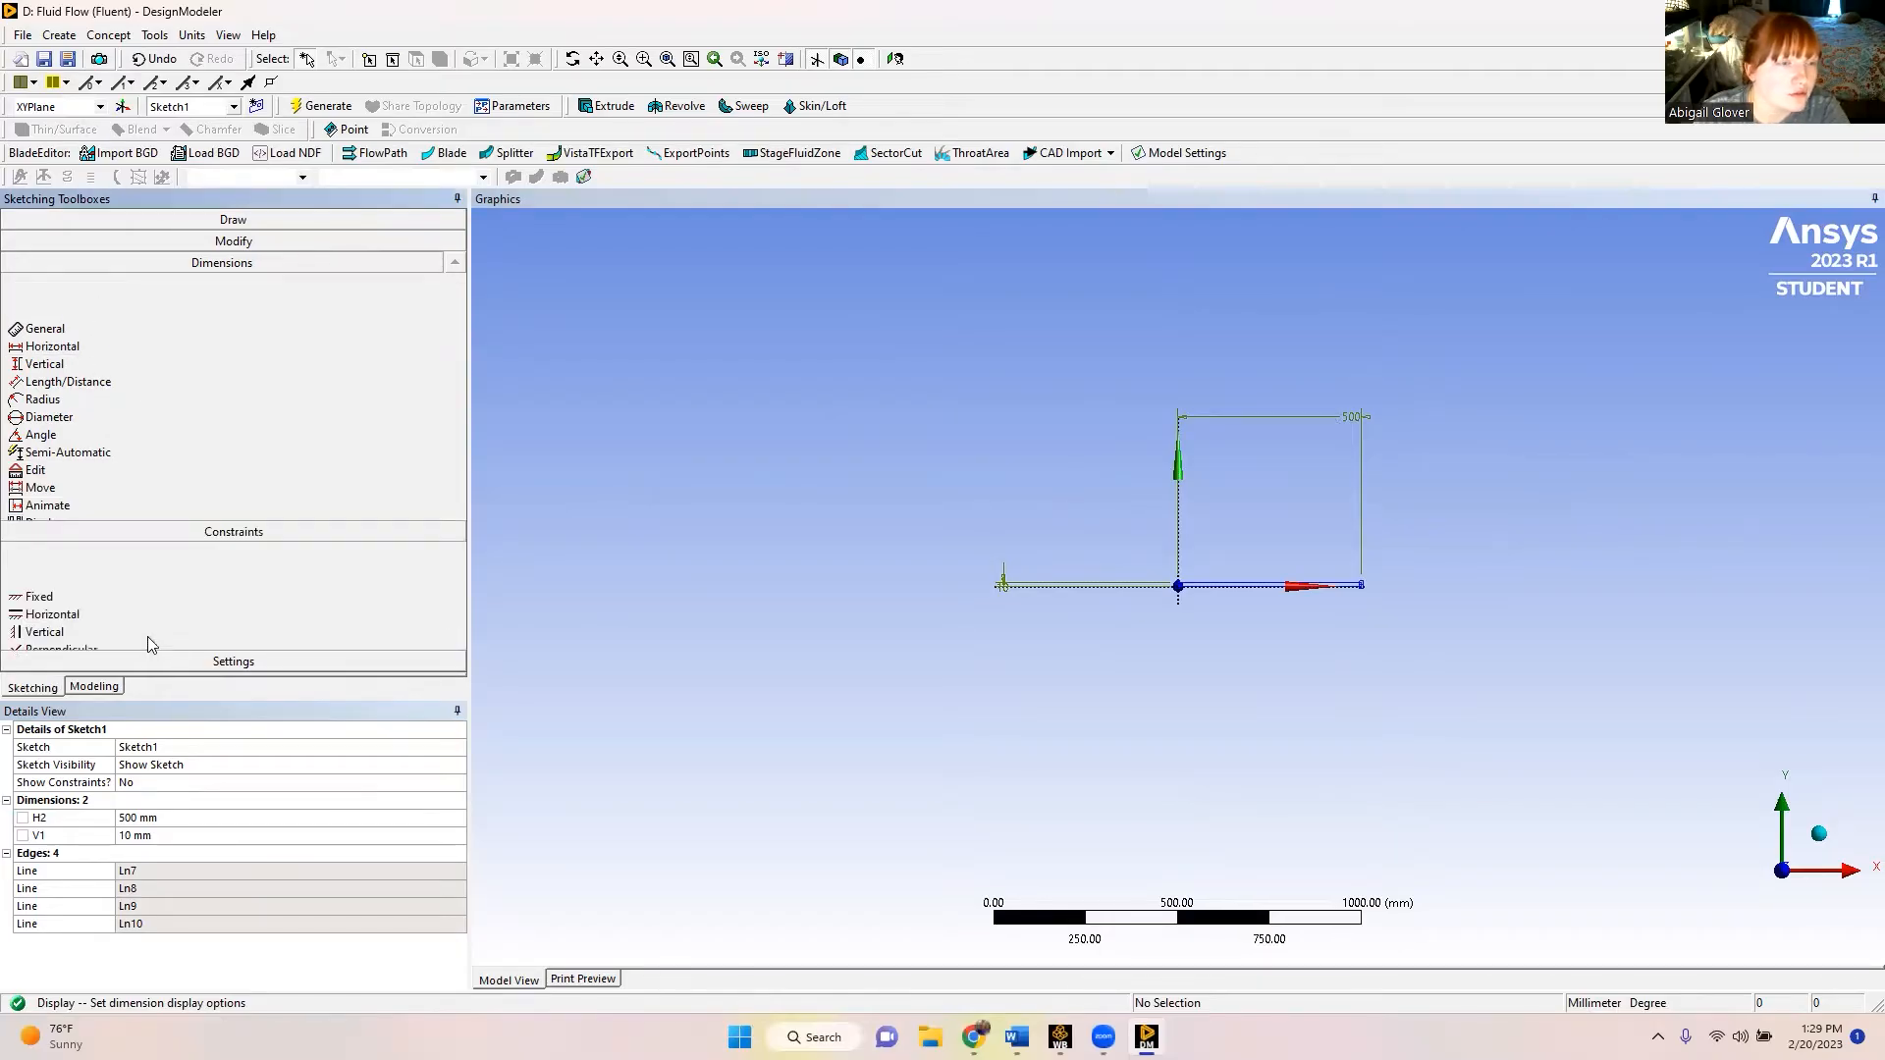
left_click(1333, 423)
key("Delete")
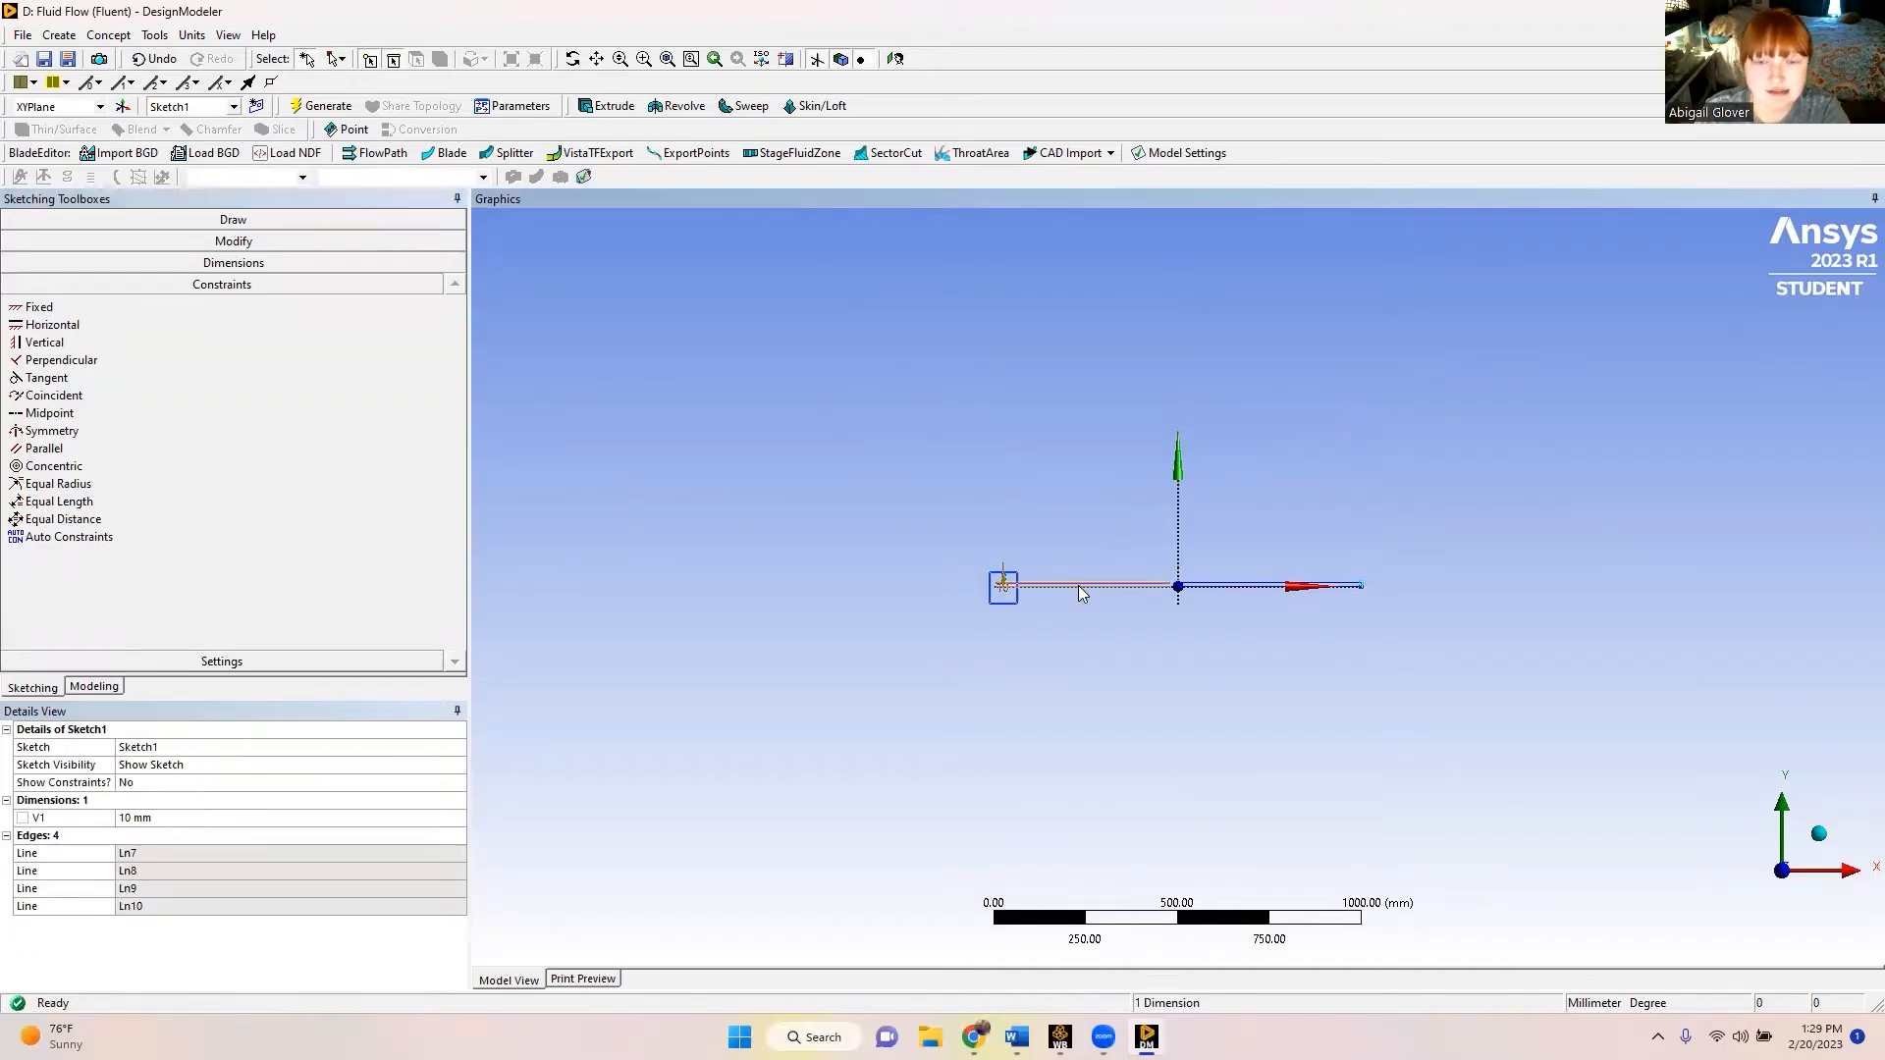
left_click(1078, 584)
key("Delete")
scroll(1374, 584, "up", 5)
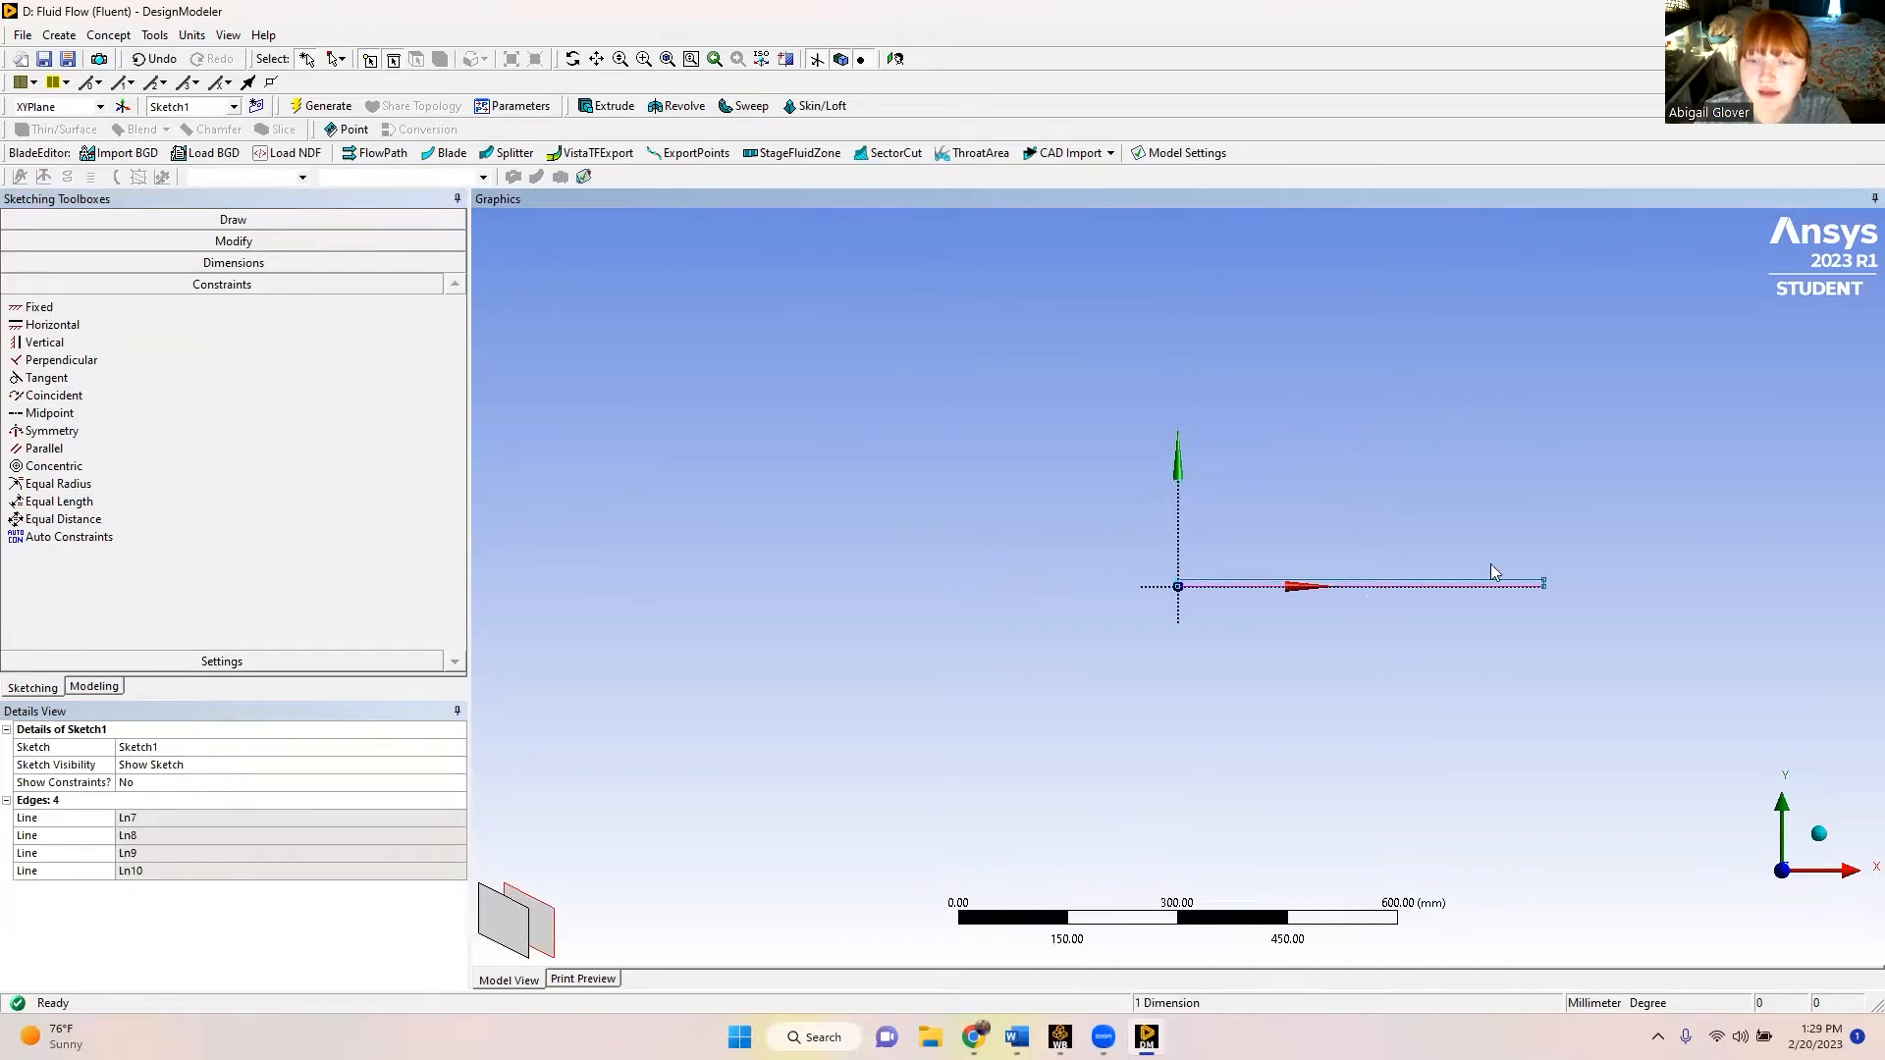
scroll(1472, 628, "down", 2)
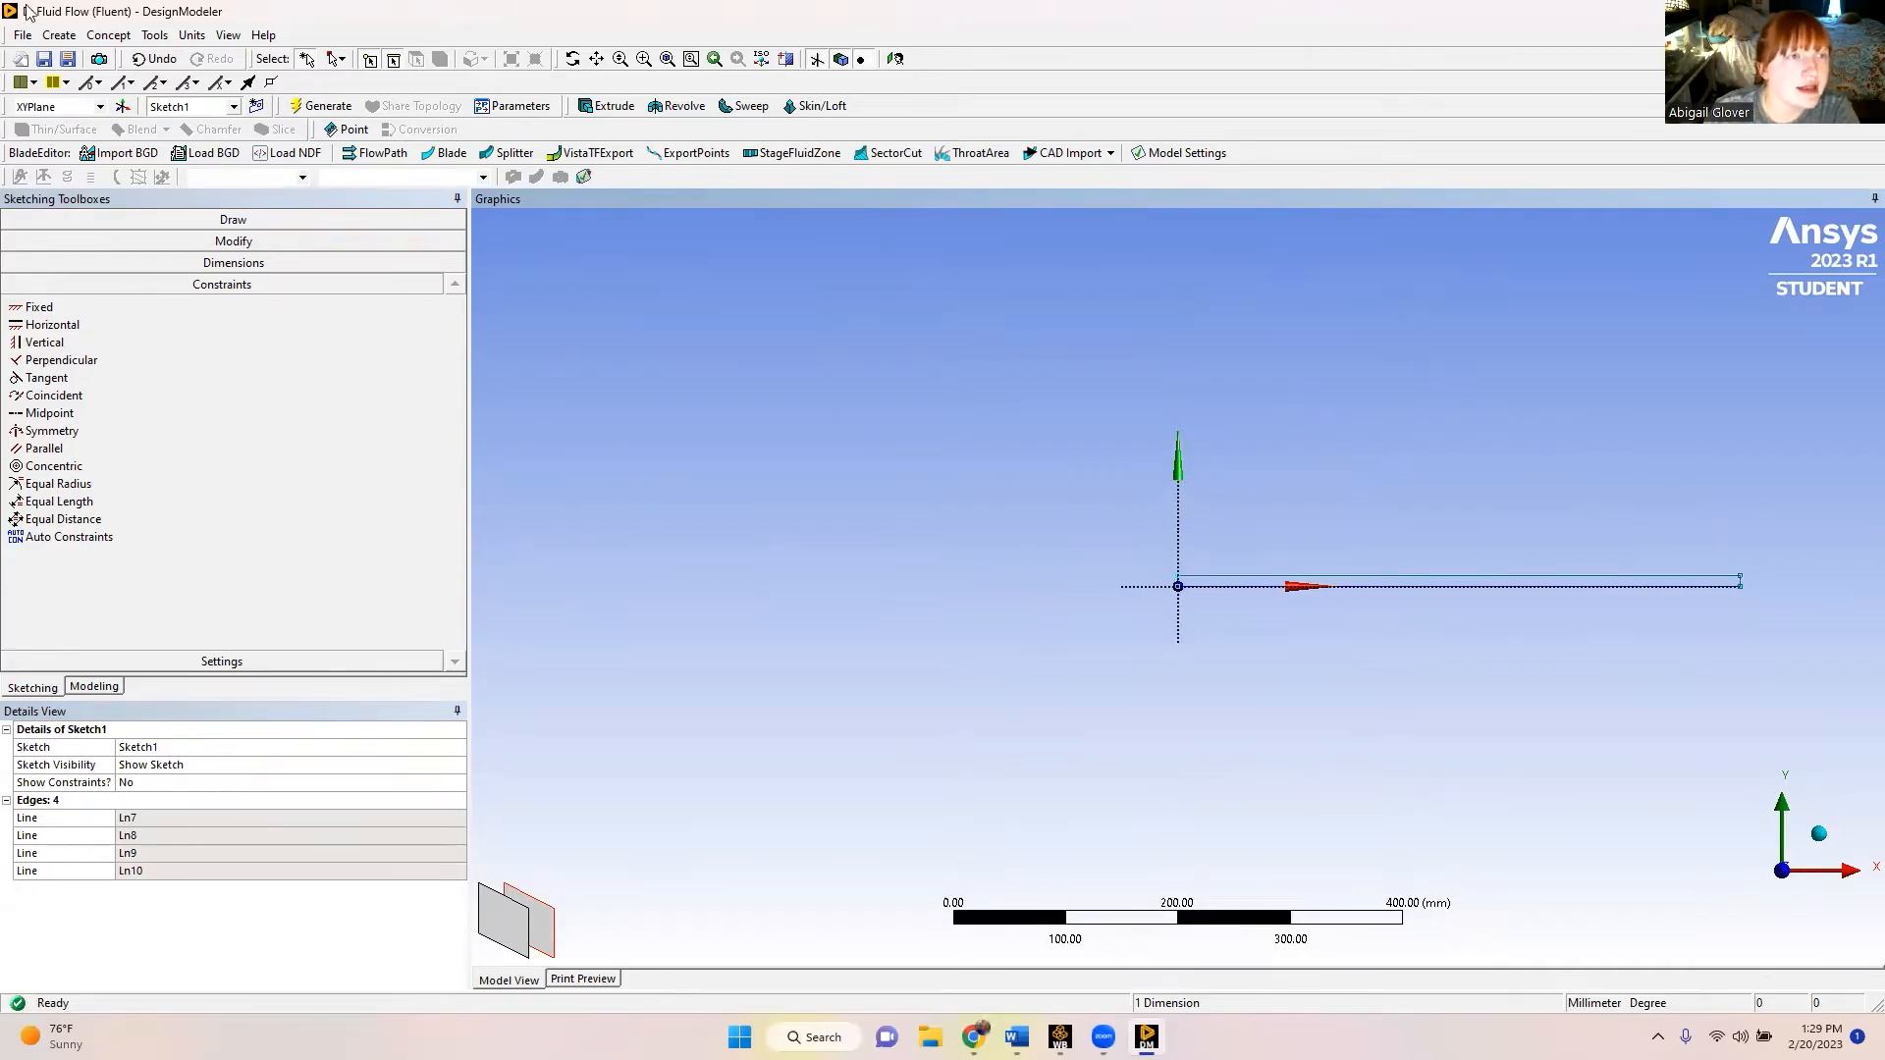
- Create a surface from the rectangle sketch, using Box Select to pick its four edges as base objects, and generate it
left_click(108, 36)
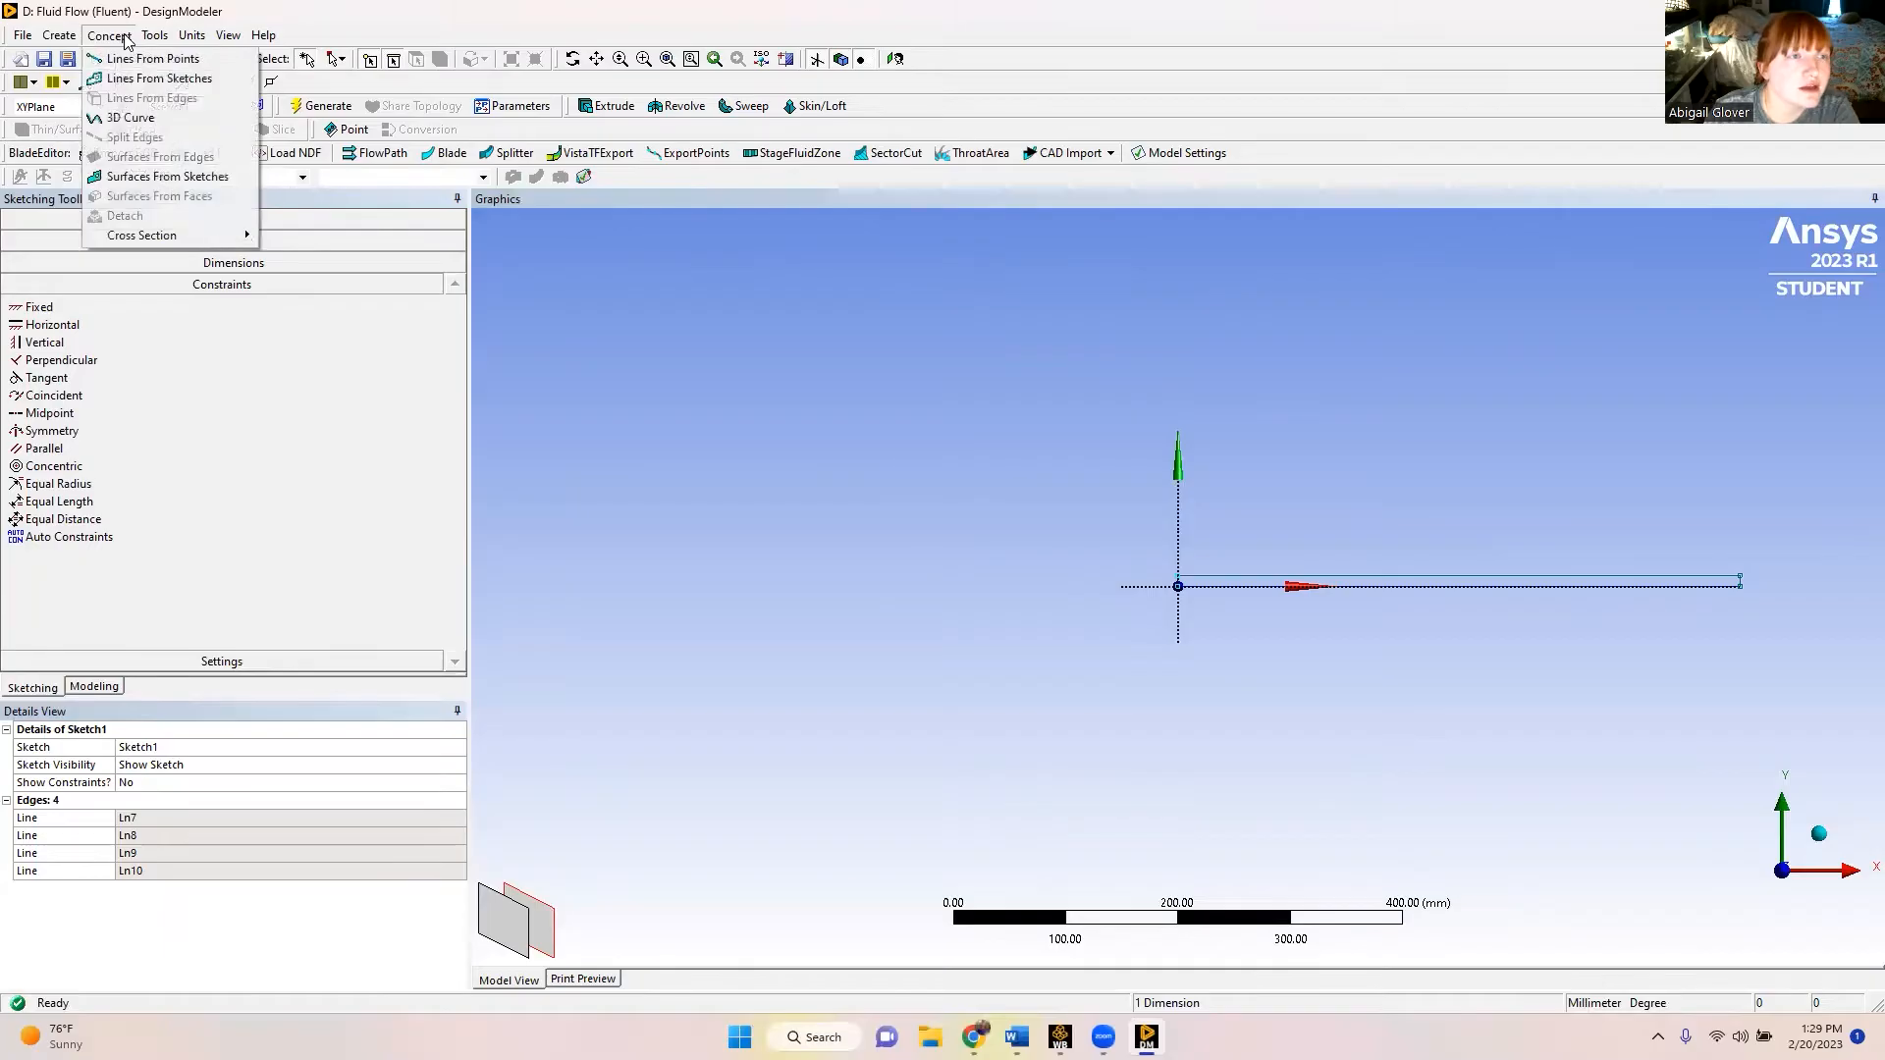
left_click(132, 177)
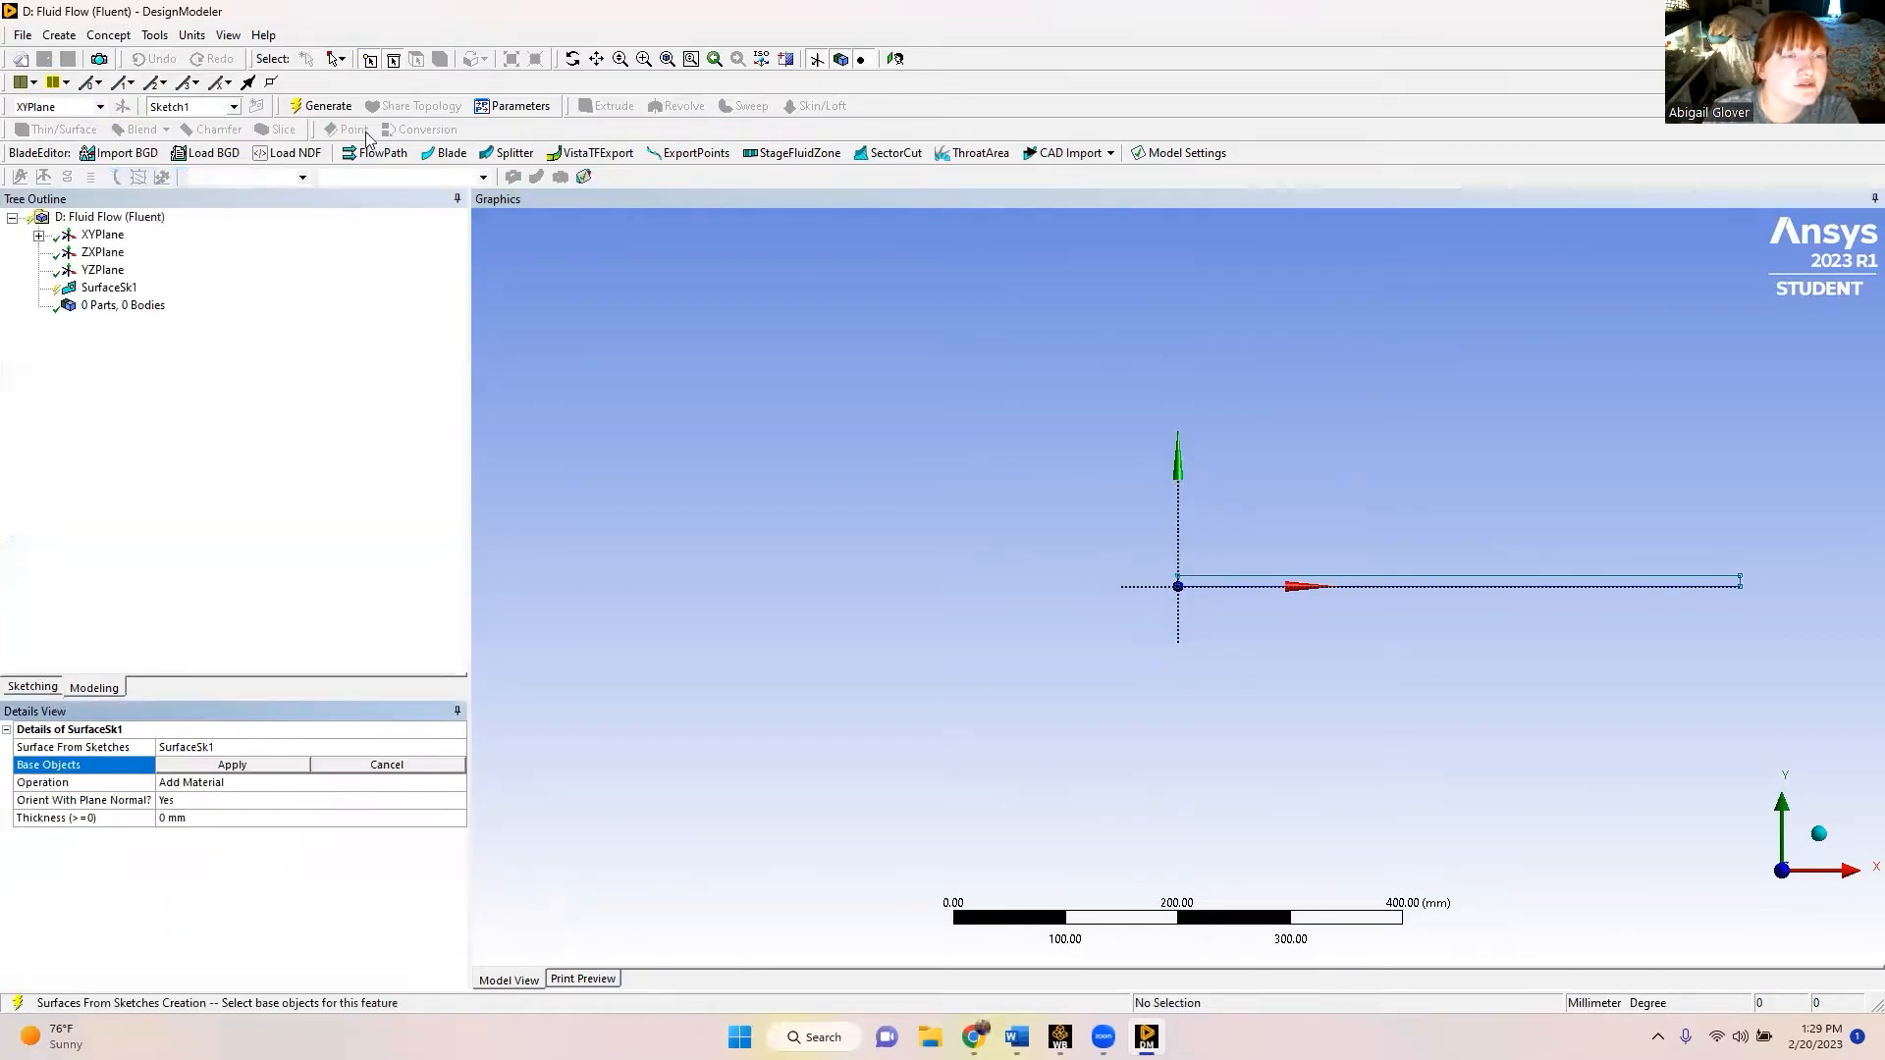
left_click(337, 59)
left_click(373, 102)
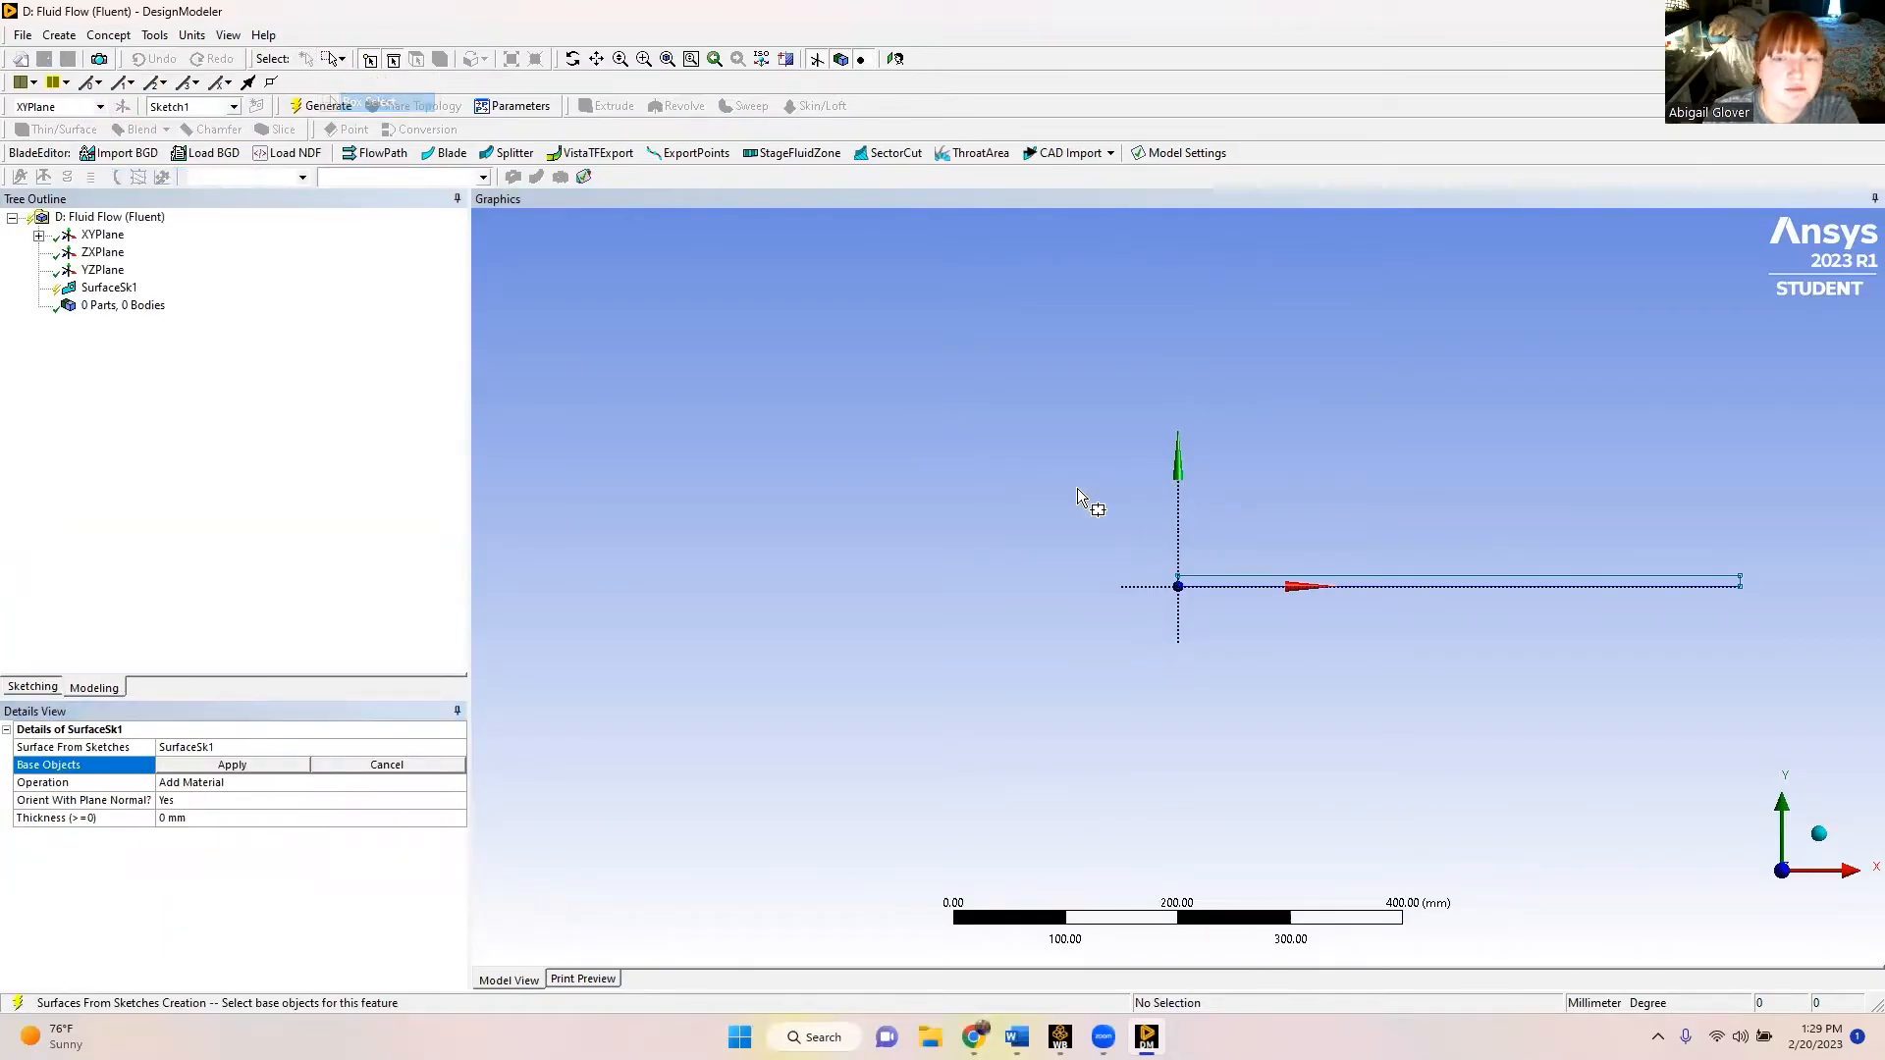
mouse_move(1145, 533)
left_mouse_down()
mouse_move(1502, 602)
mouse_move(1817, 627)
left_mouse_up()
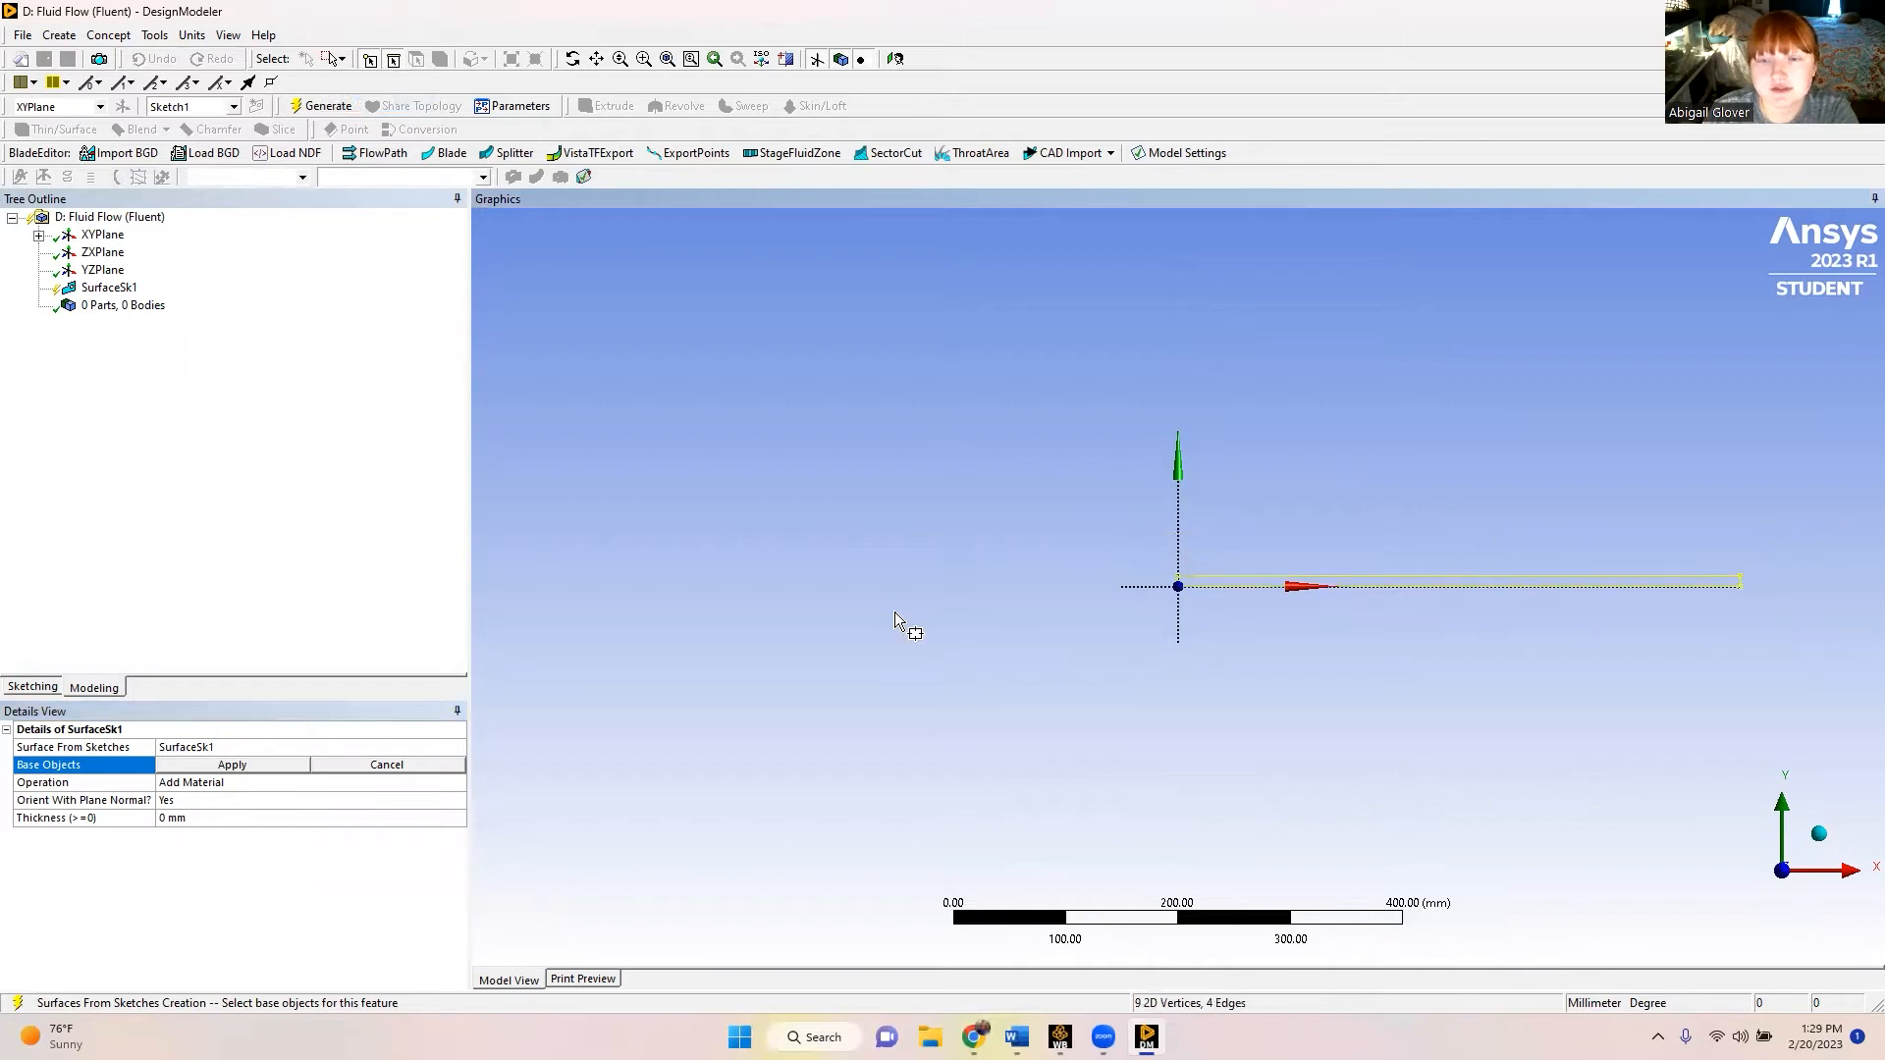
left_click(228, 767)
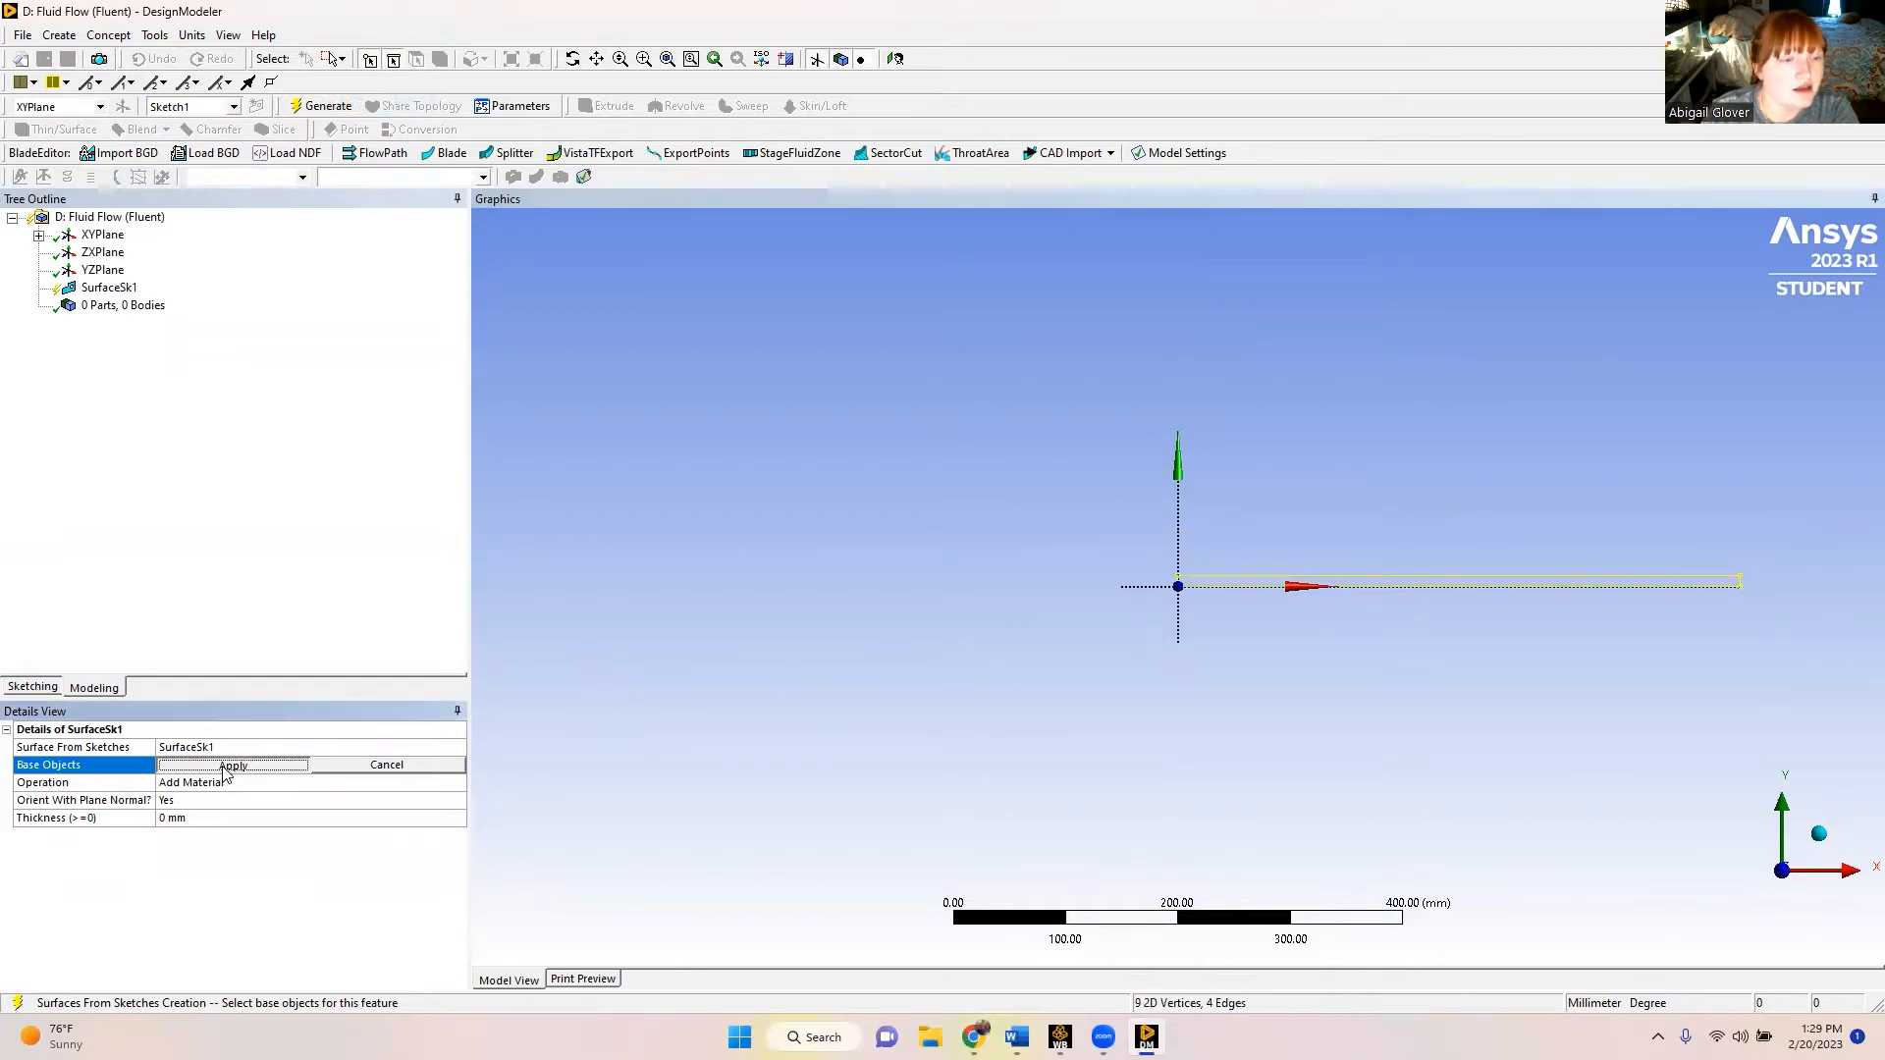
left_click(320, 105)
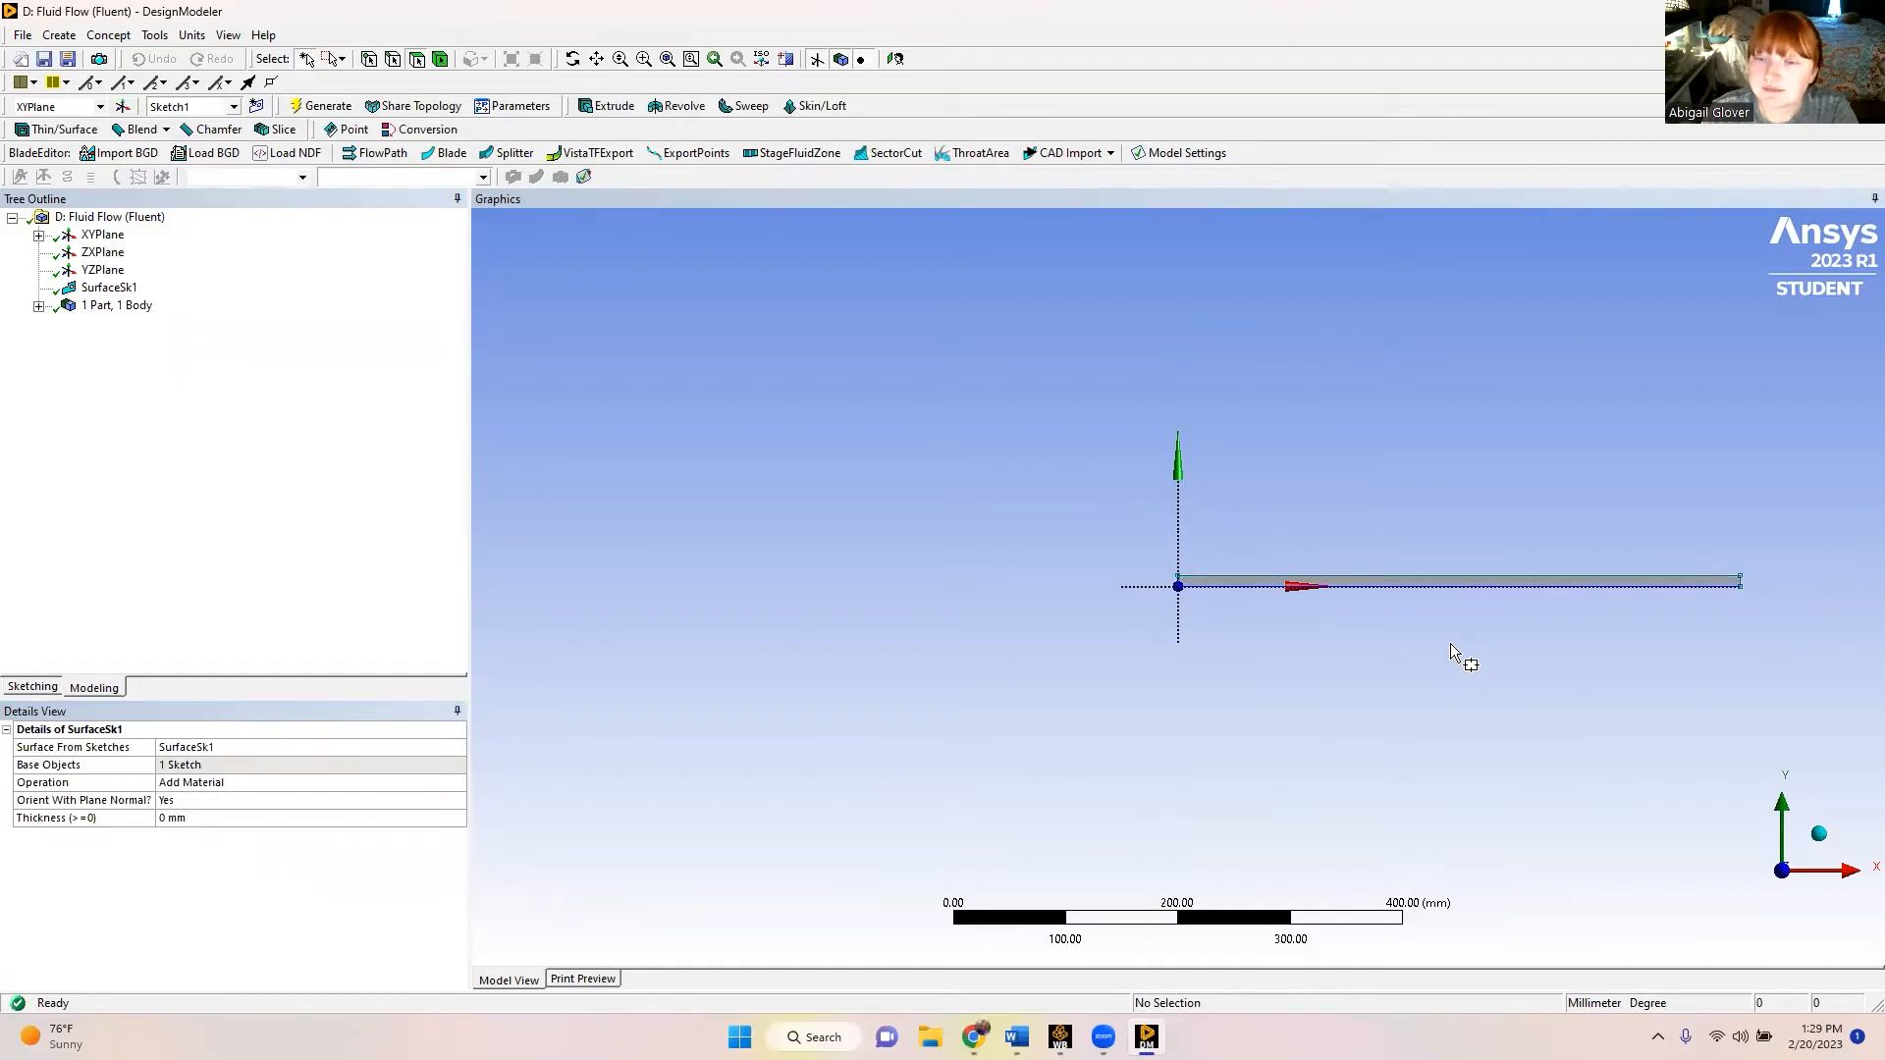
- Switch back to the Workbench project and open the Mesh cell of Fluid Flow (Fluent) system D in Meshing
left_click(12, 691)
left_click(1771, 11)
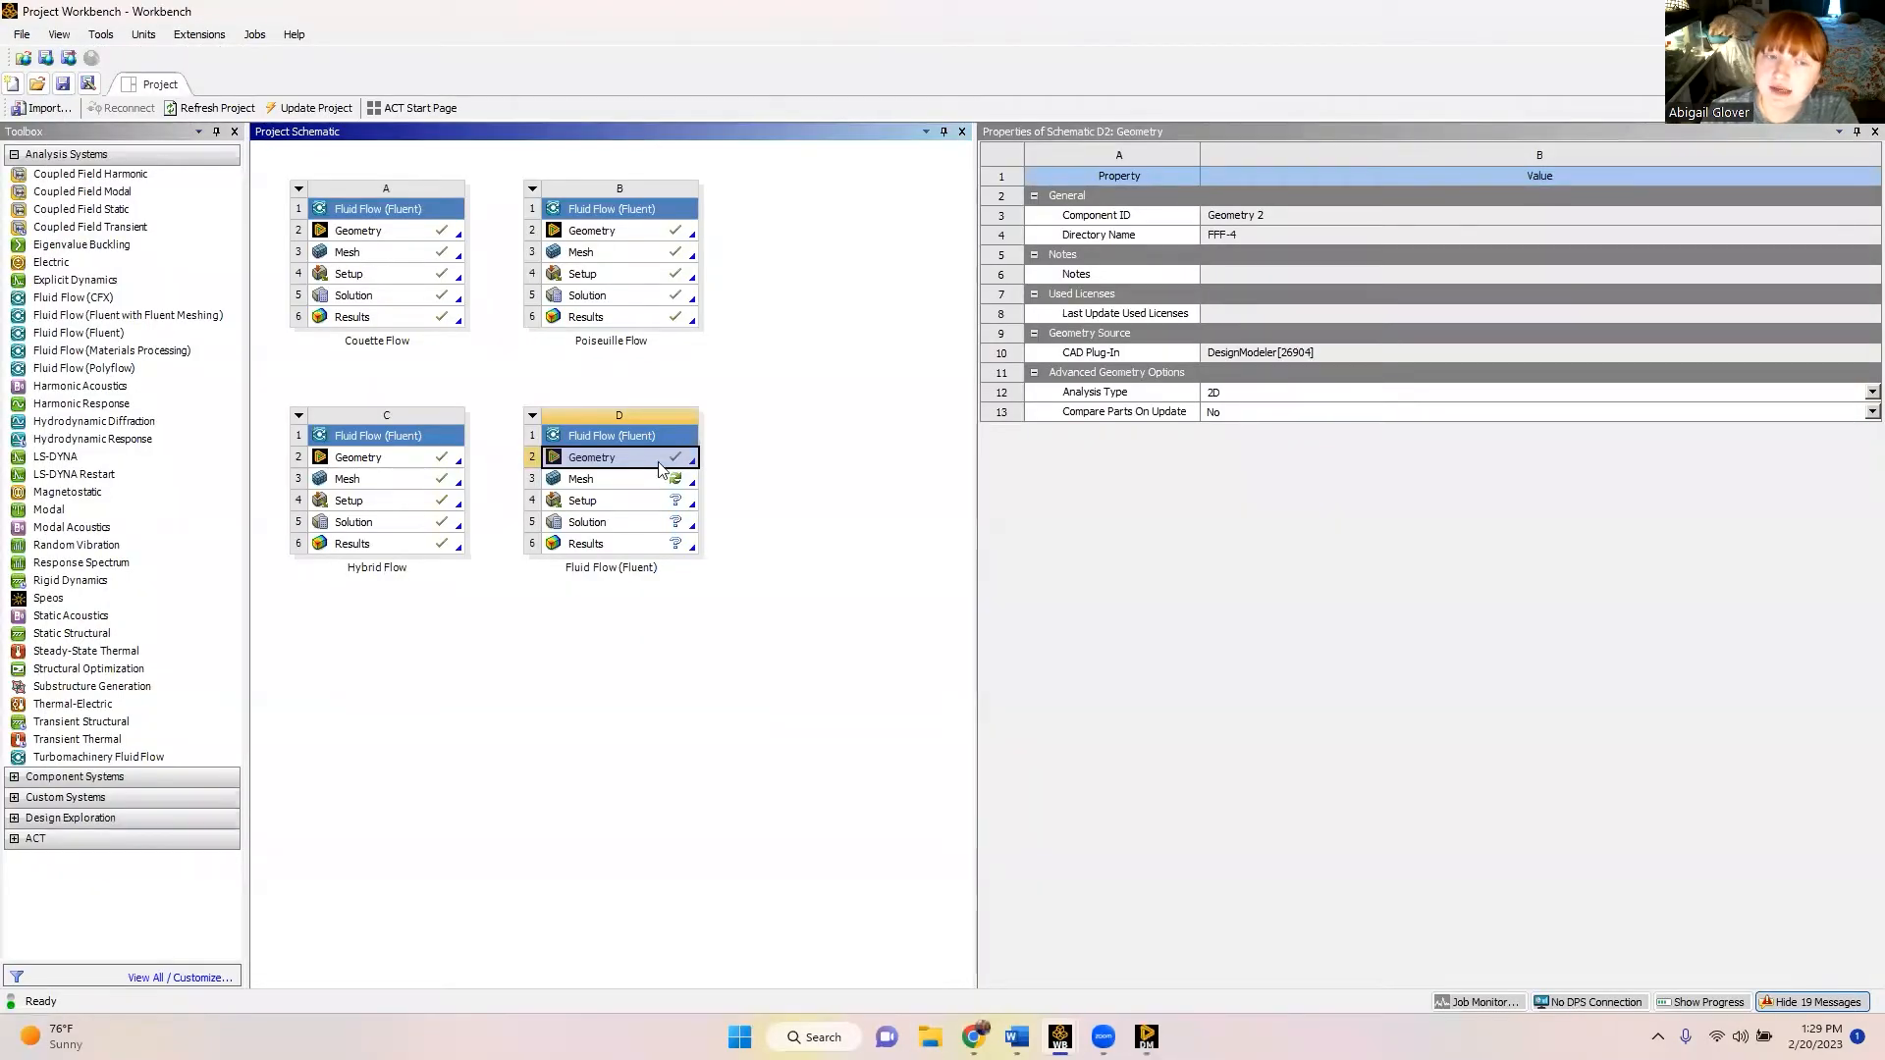
left_click(611, 487)
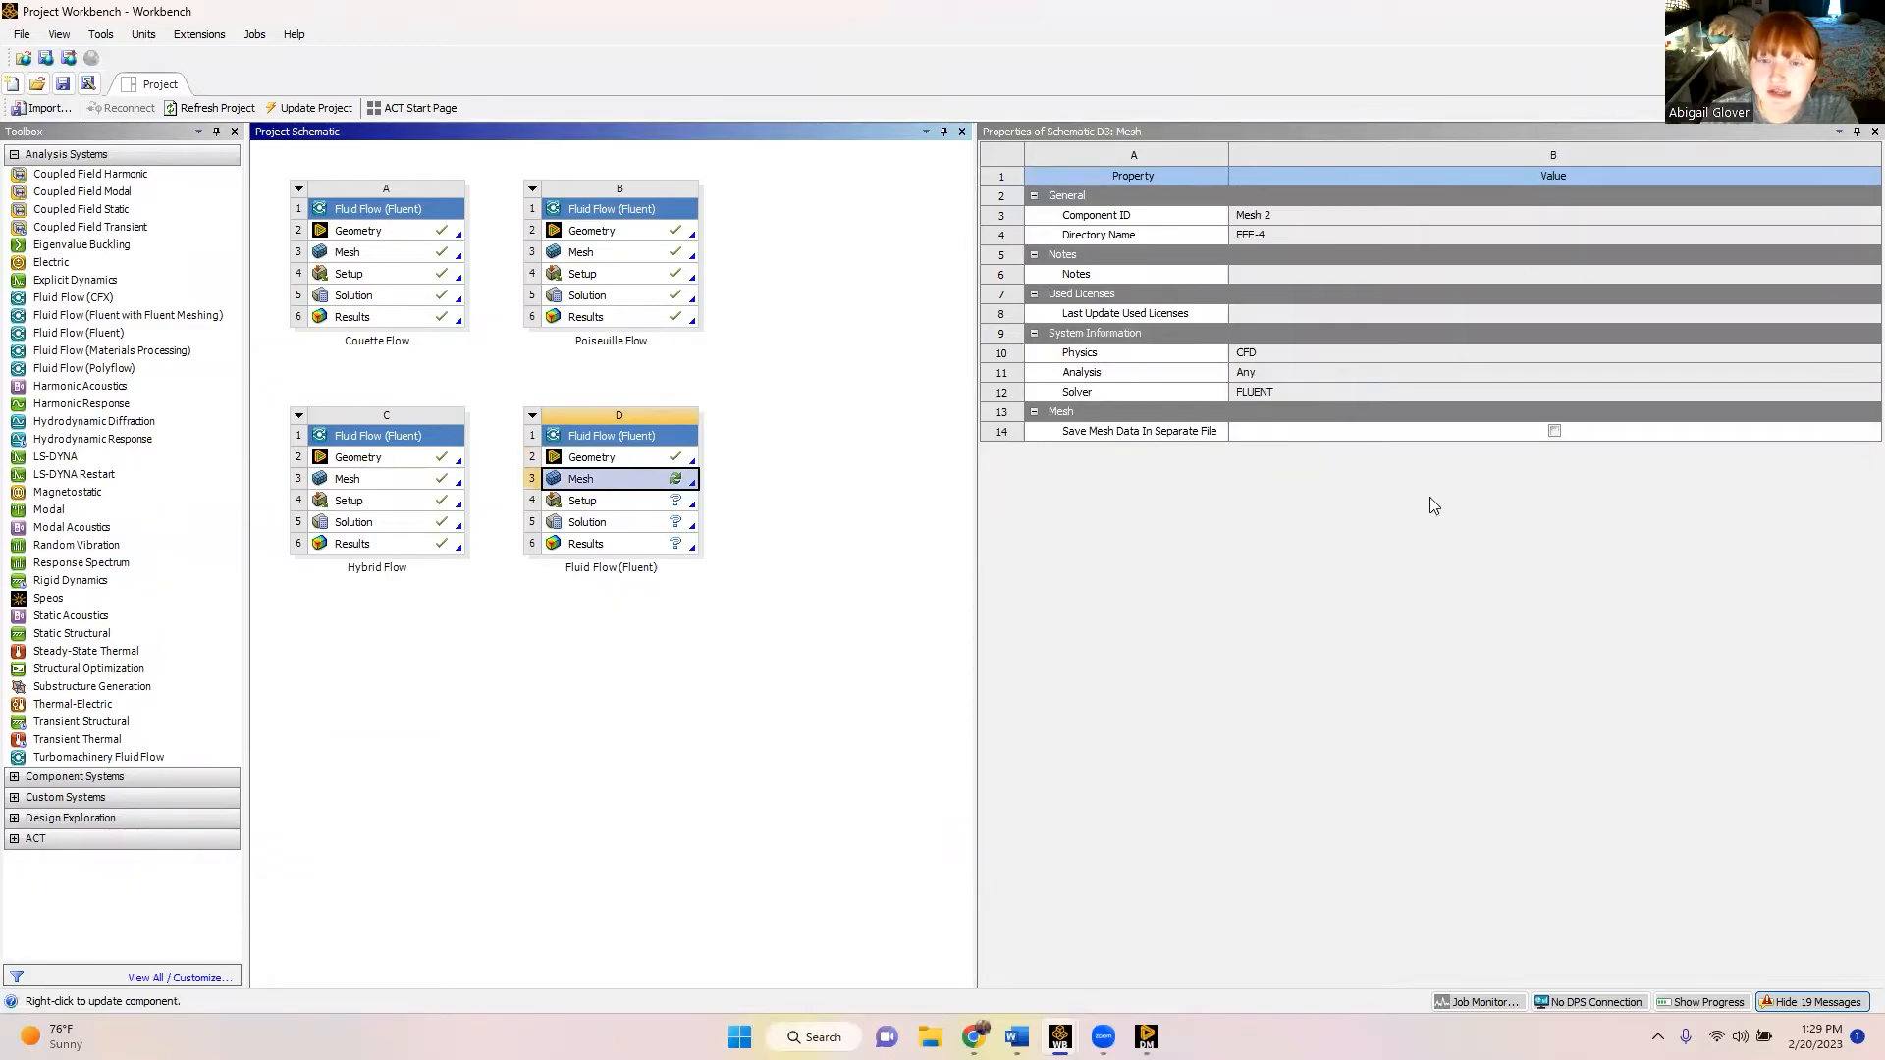
double_click(636, 485)
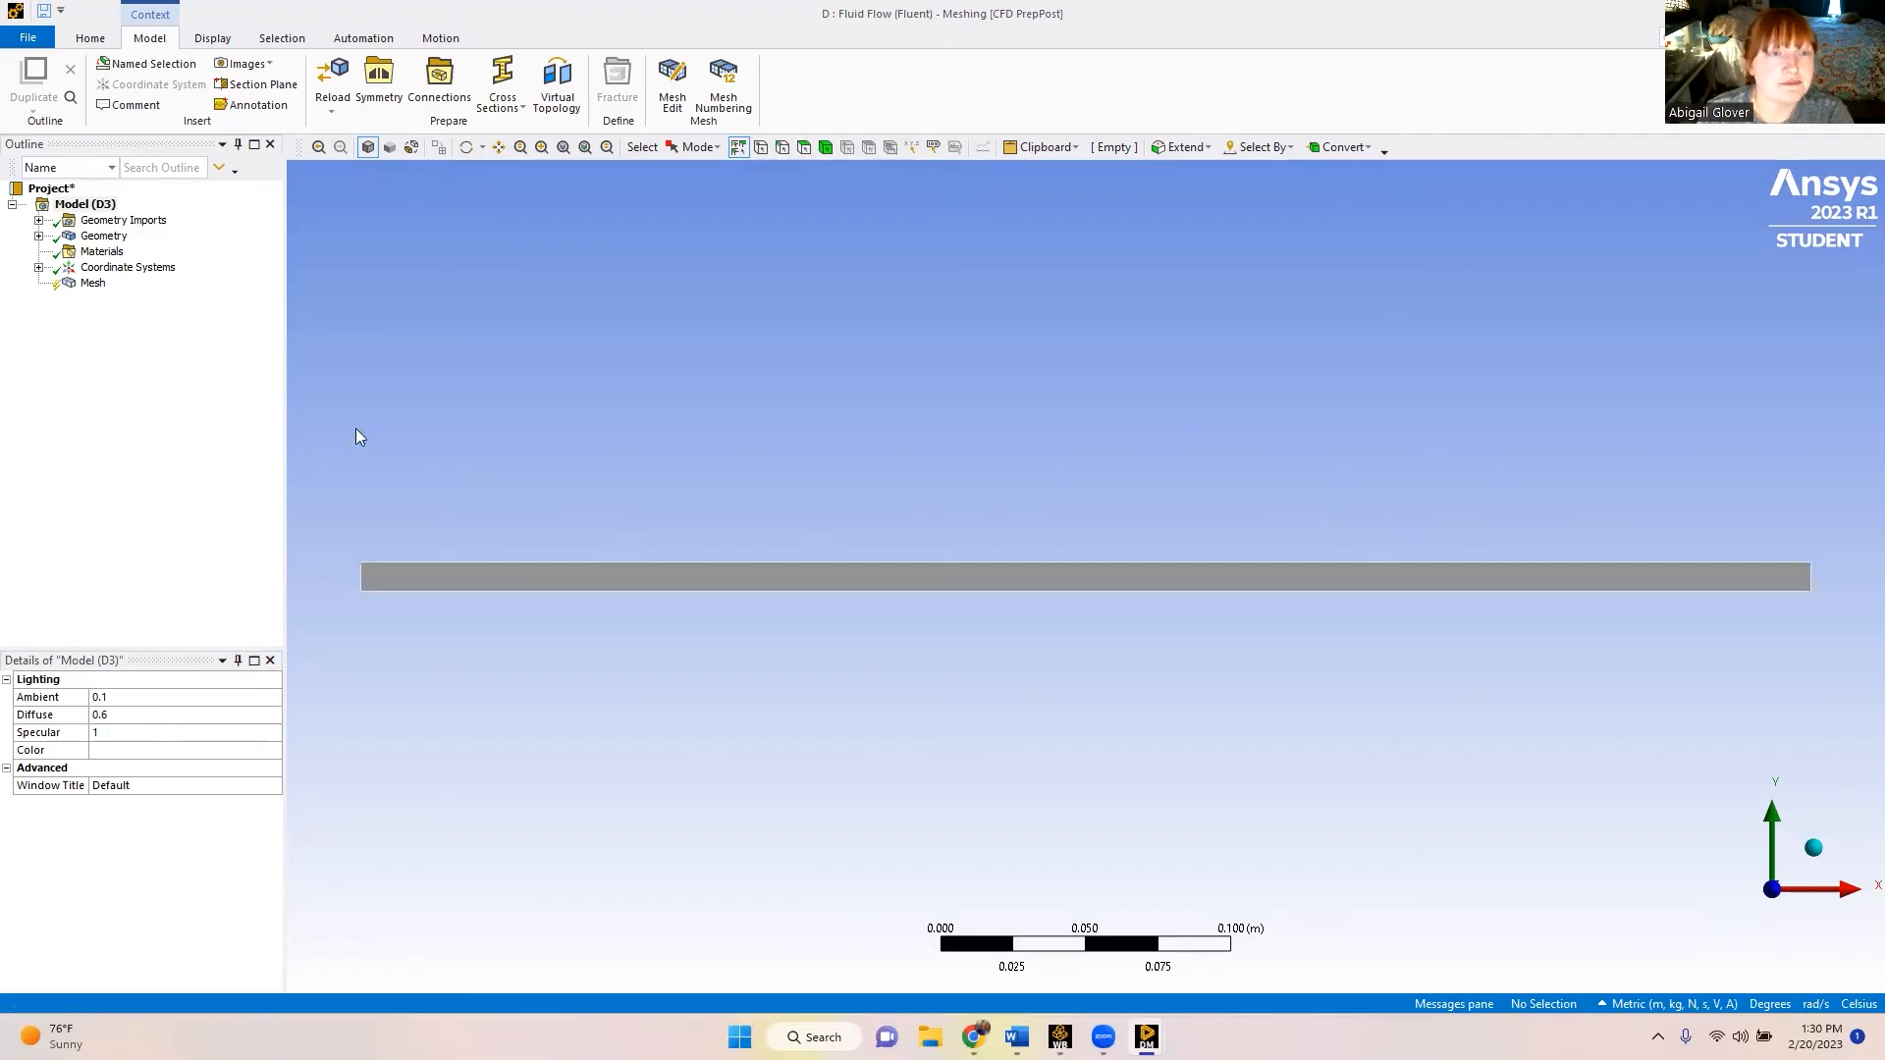
- Create a named selection "Upper Wall" from the channel's long upper edge, using edge selection
left_click(783, 148)
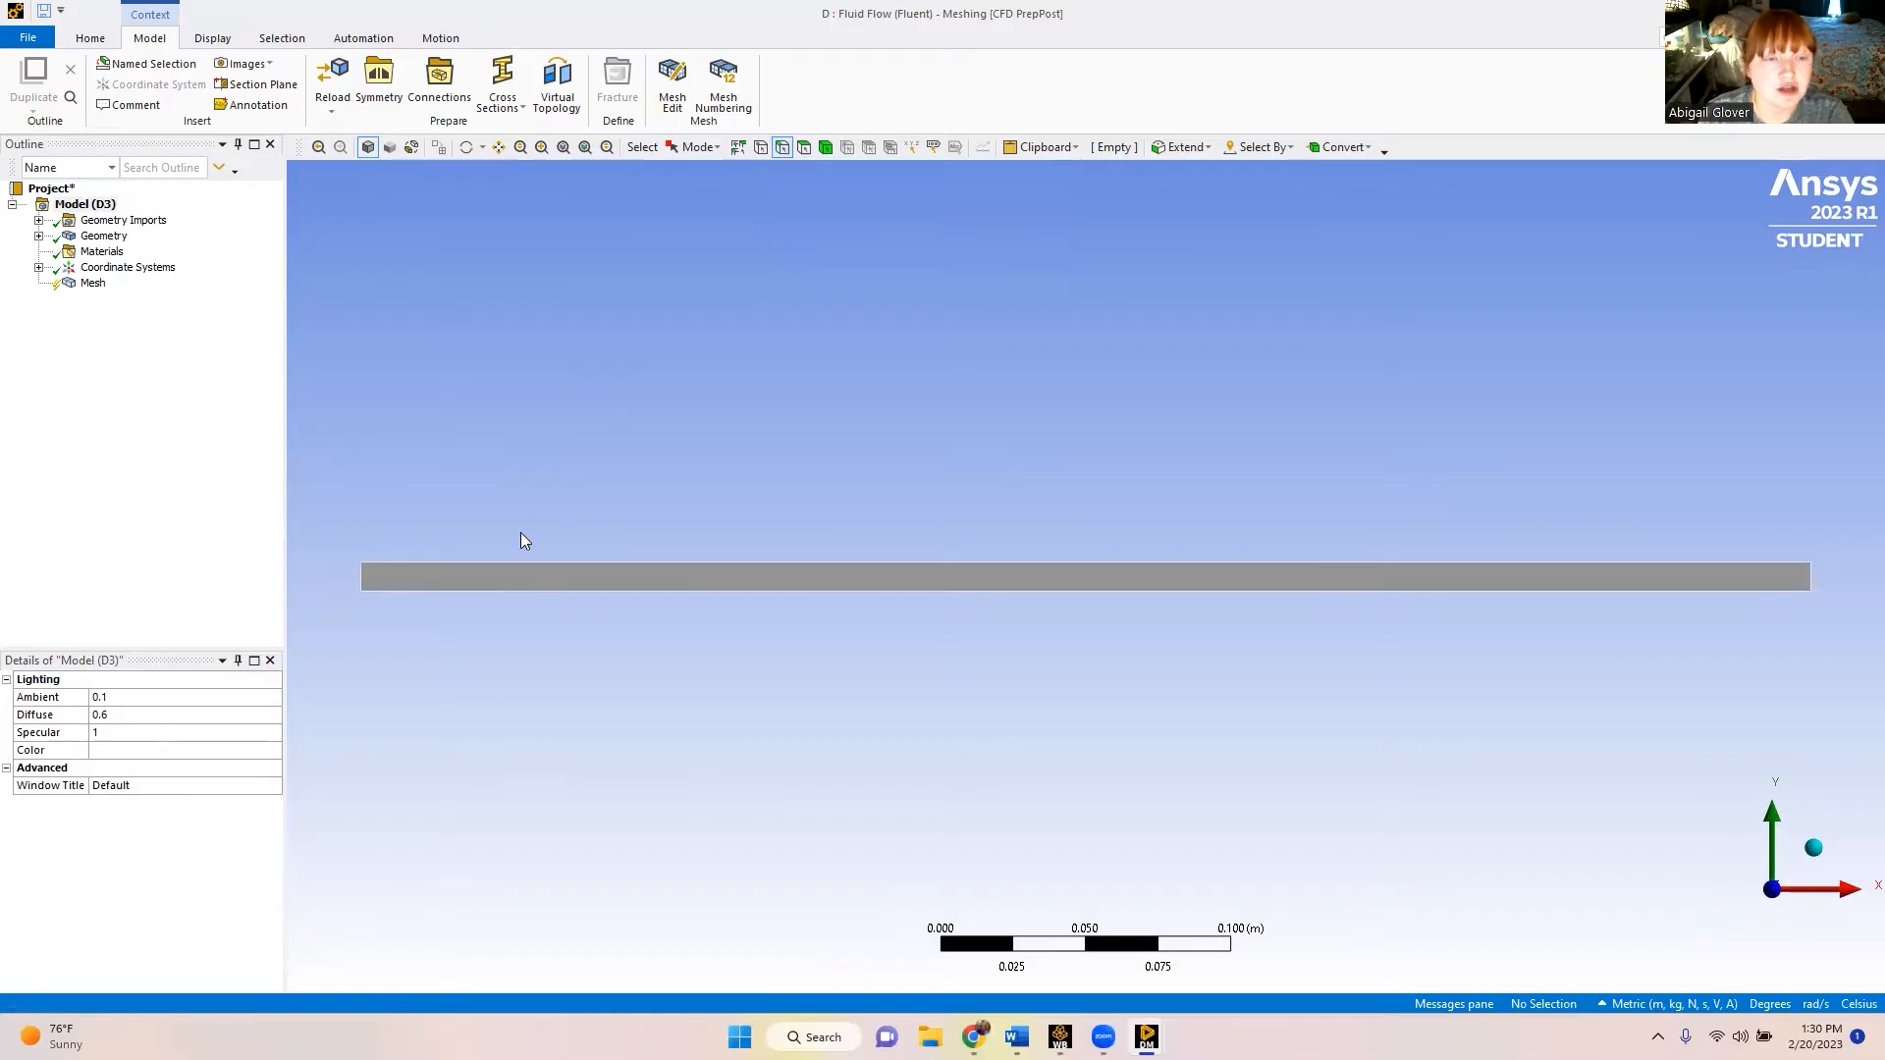
left_click(532, 563)
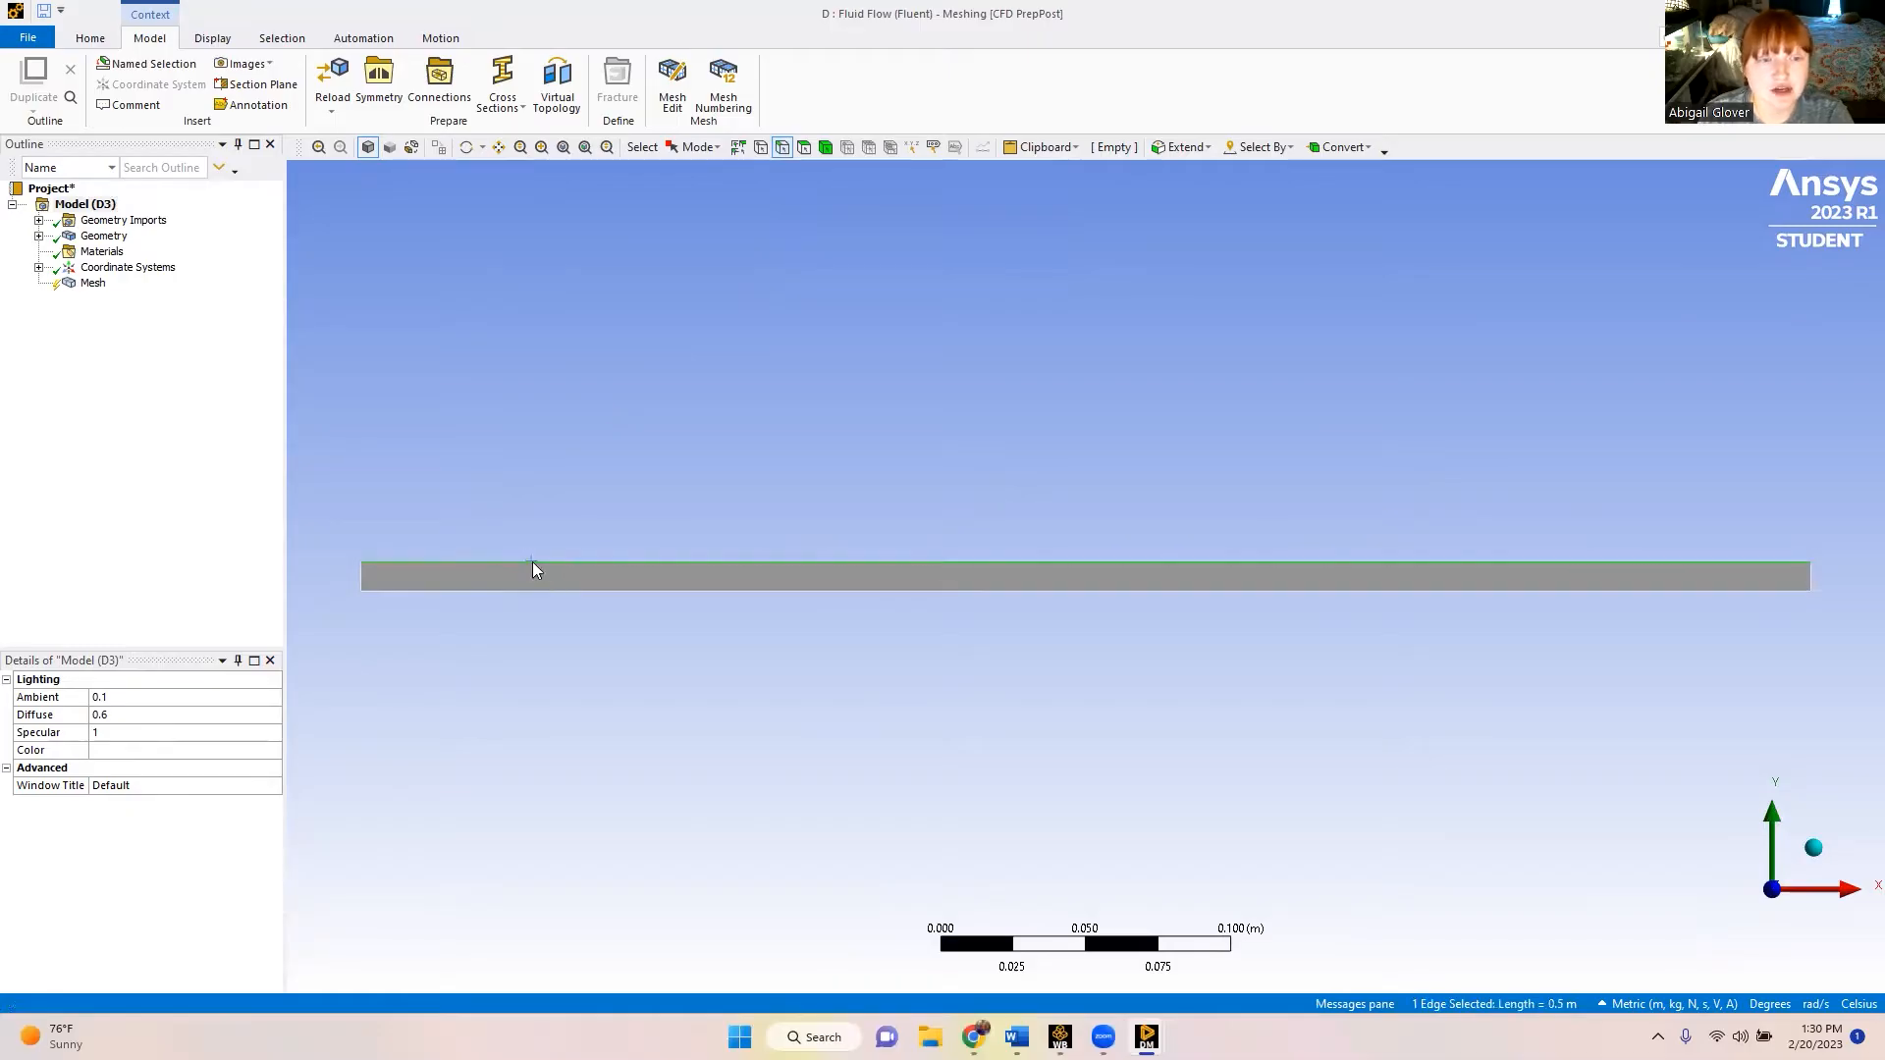
right_click(532, 562)
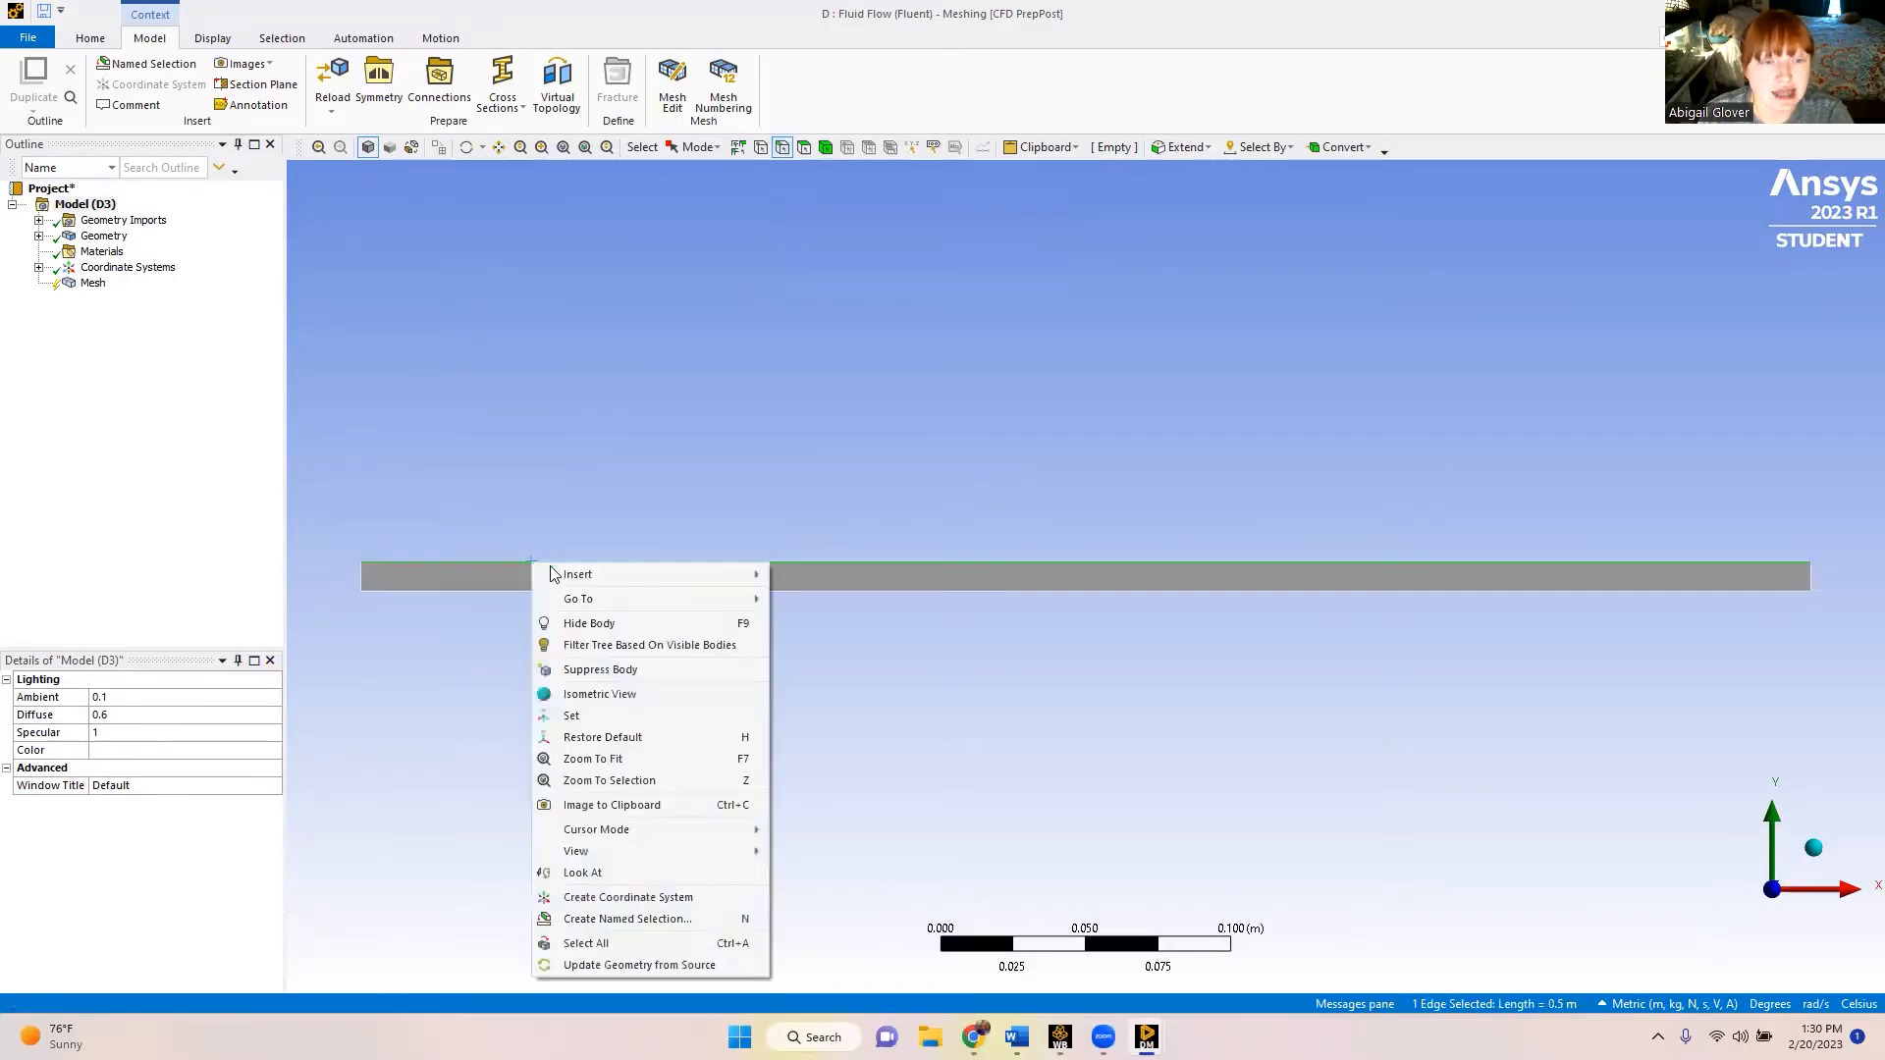
left_click(603, 920)
type("Upper Wall")
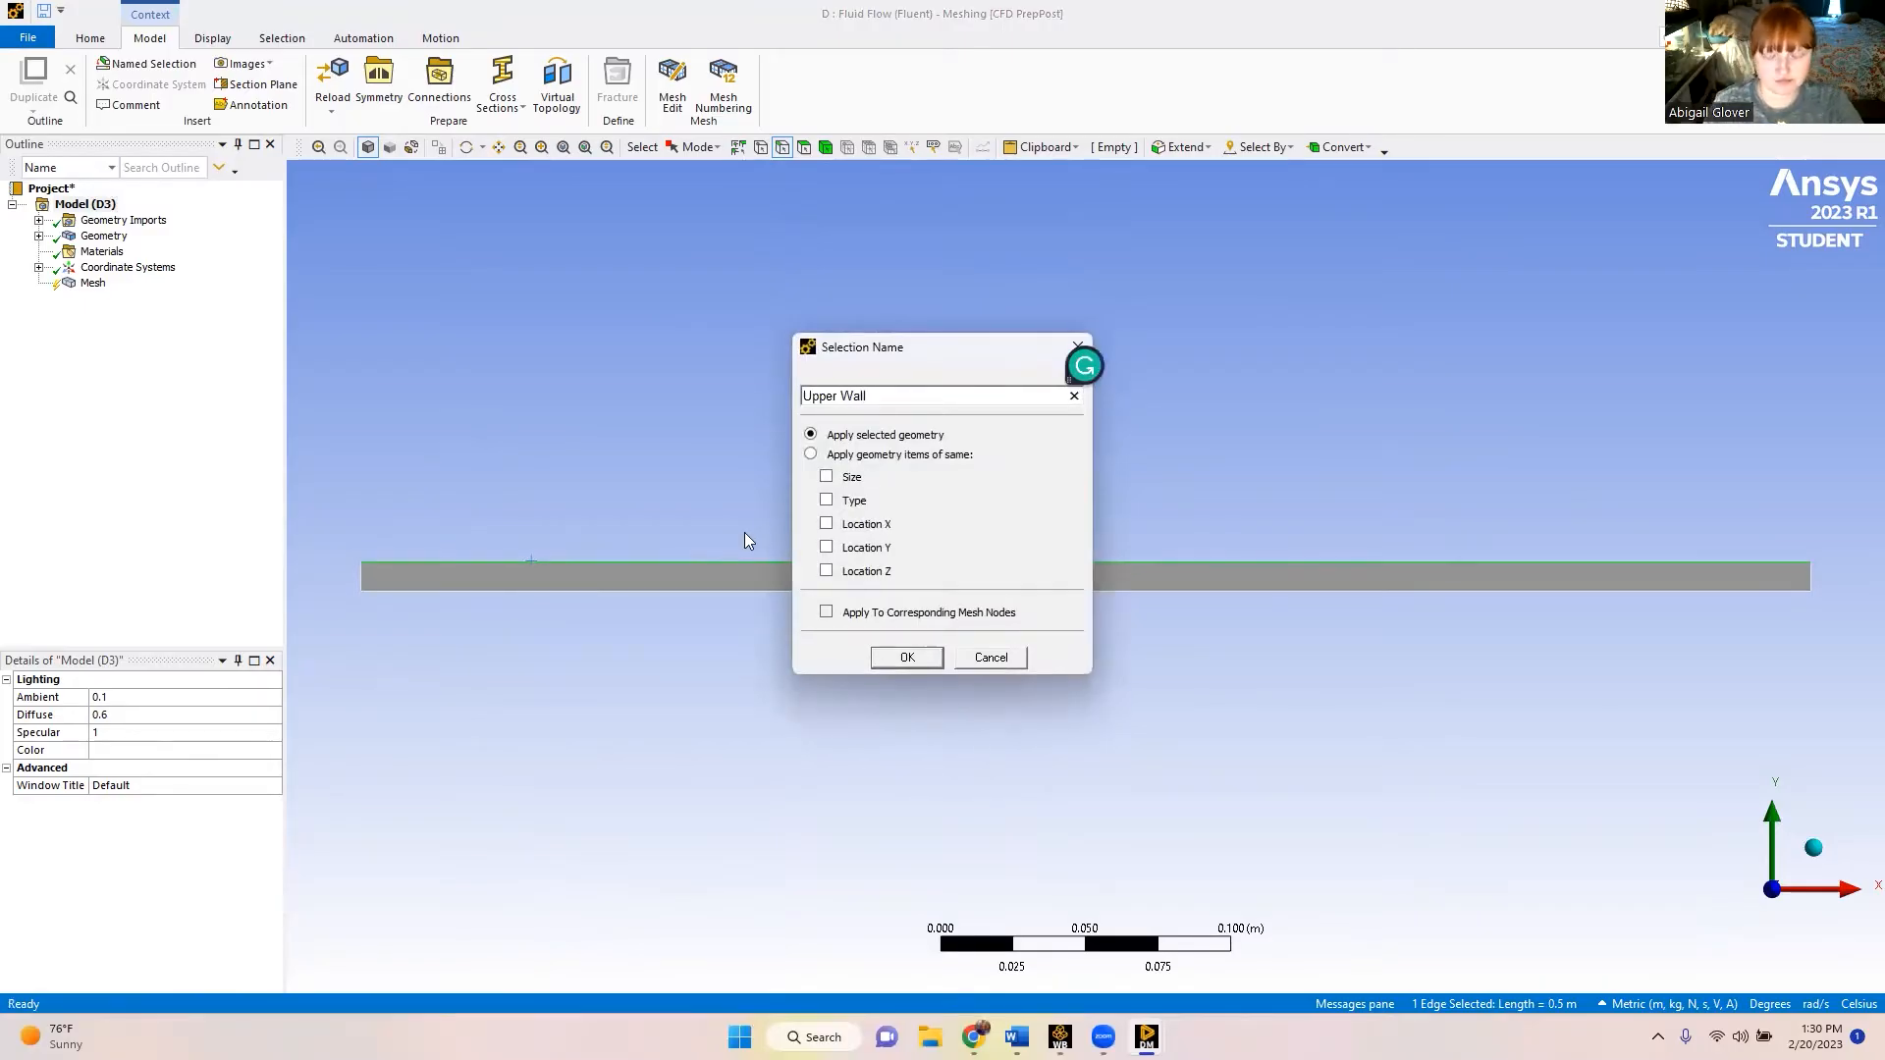
key("Return")
- Create a named selection "Lower Wall" from the channel's long lower edge
left_click(763, 592)
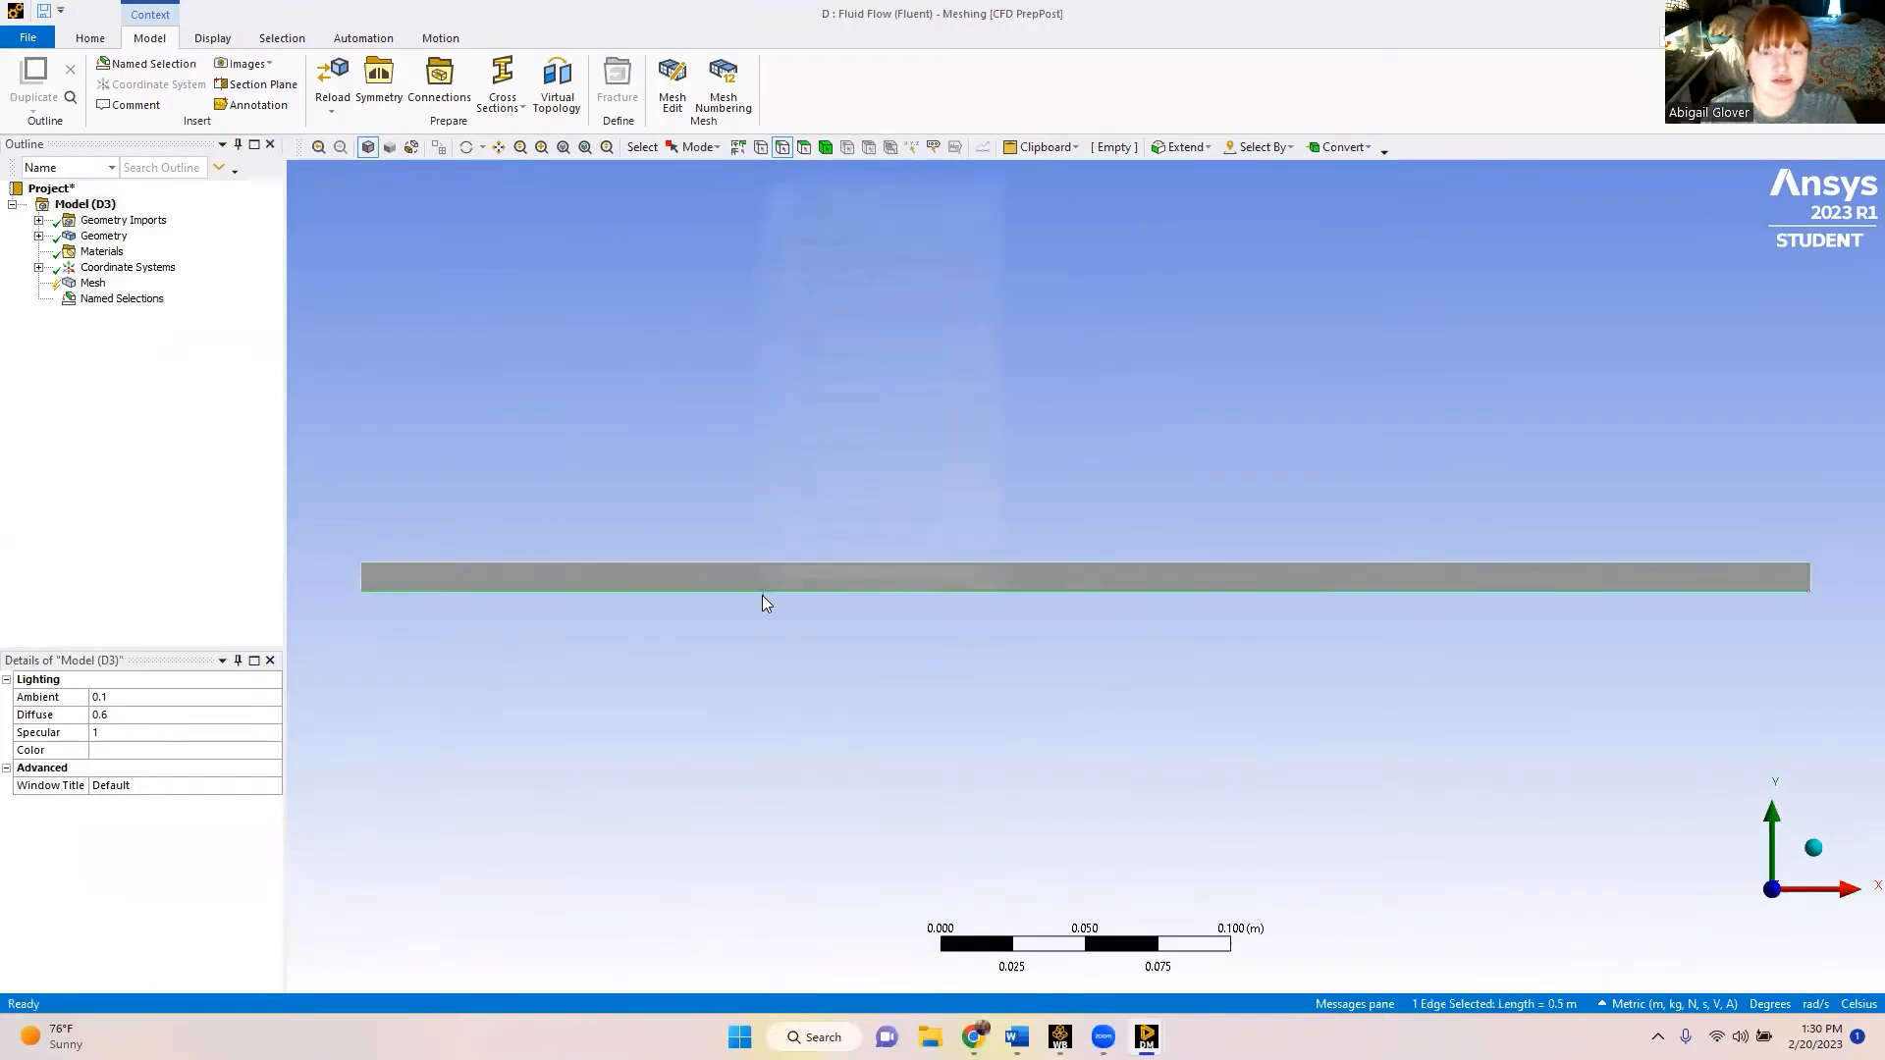
right_click(763, 595)
left_click(841, 541)
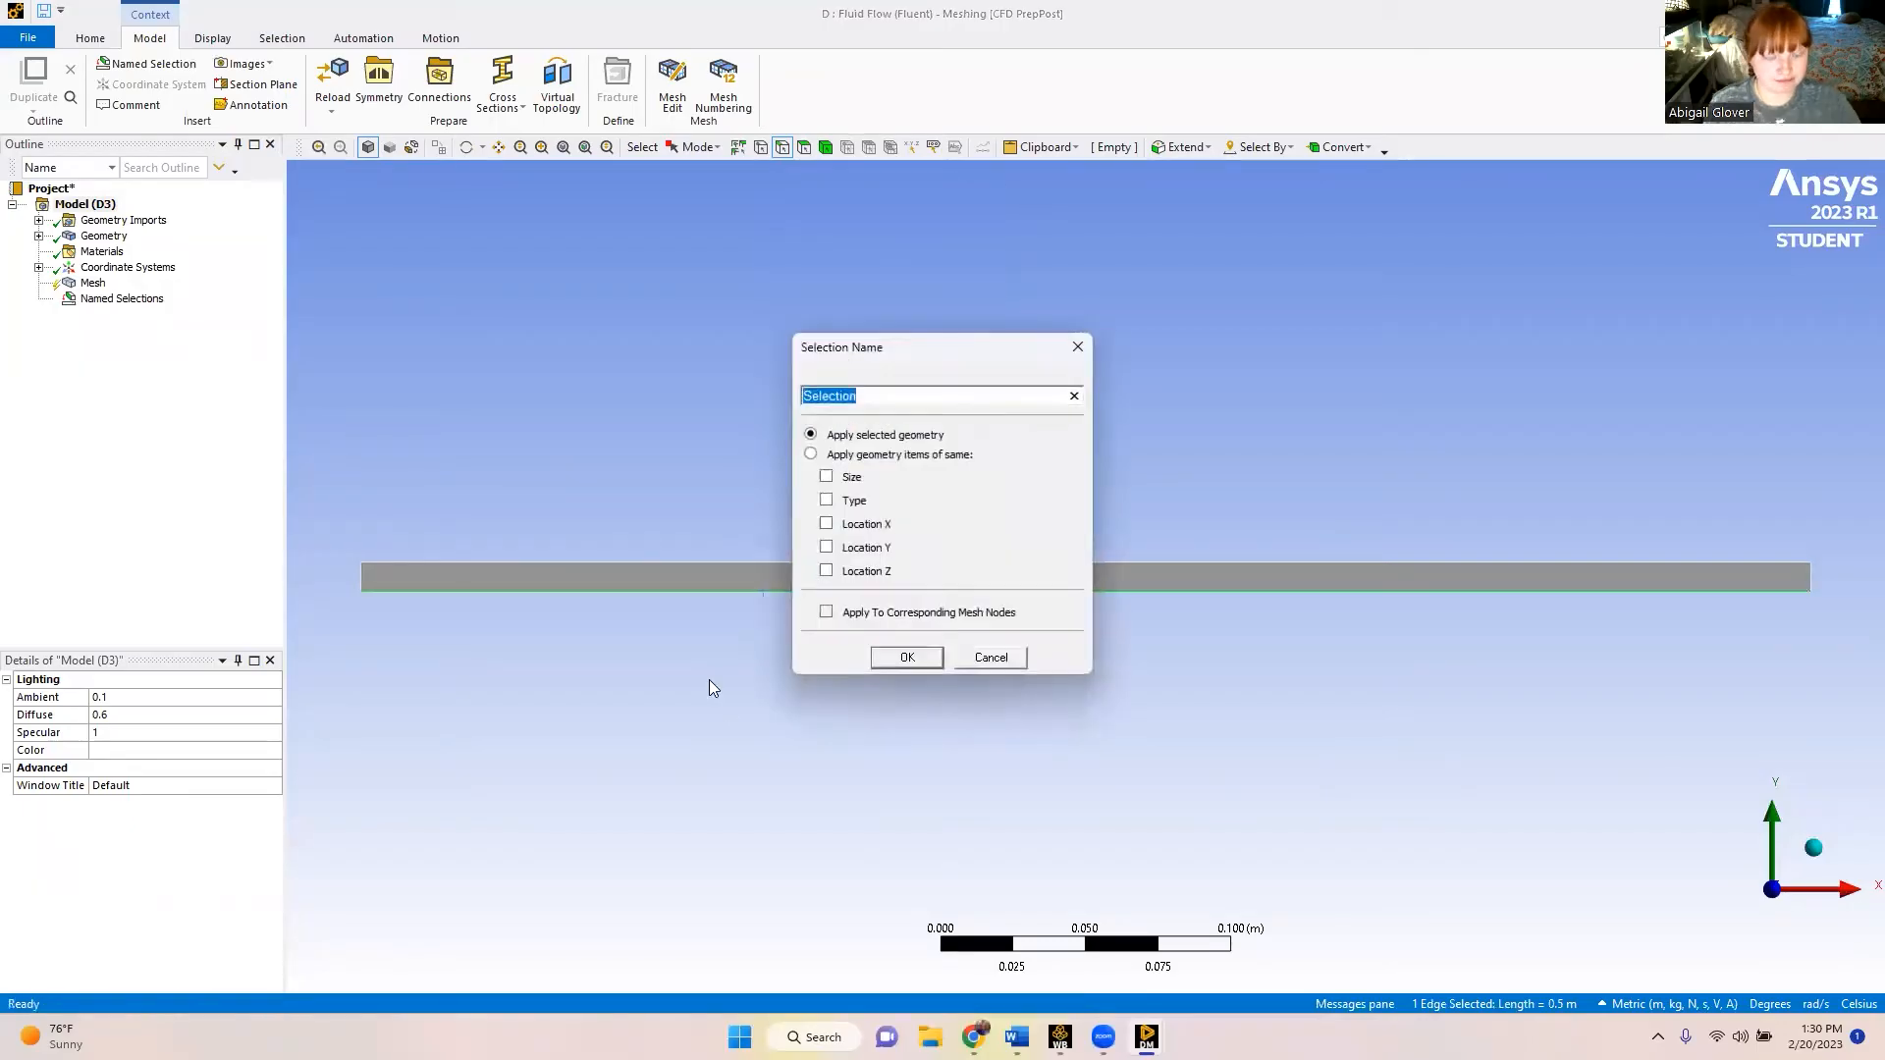
type("Lower Wall")
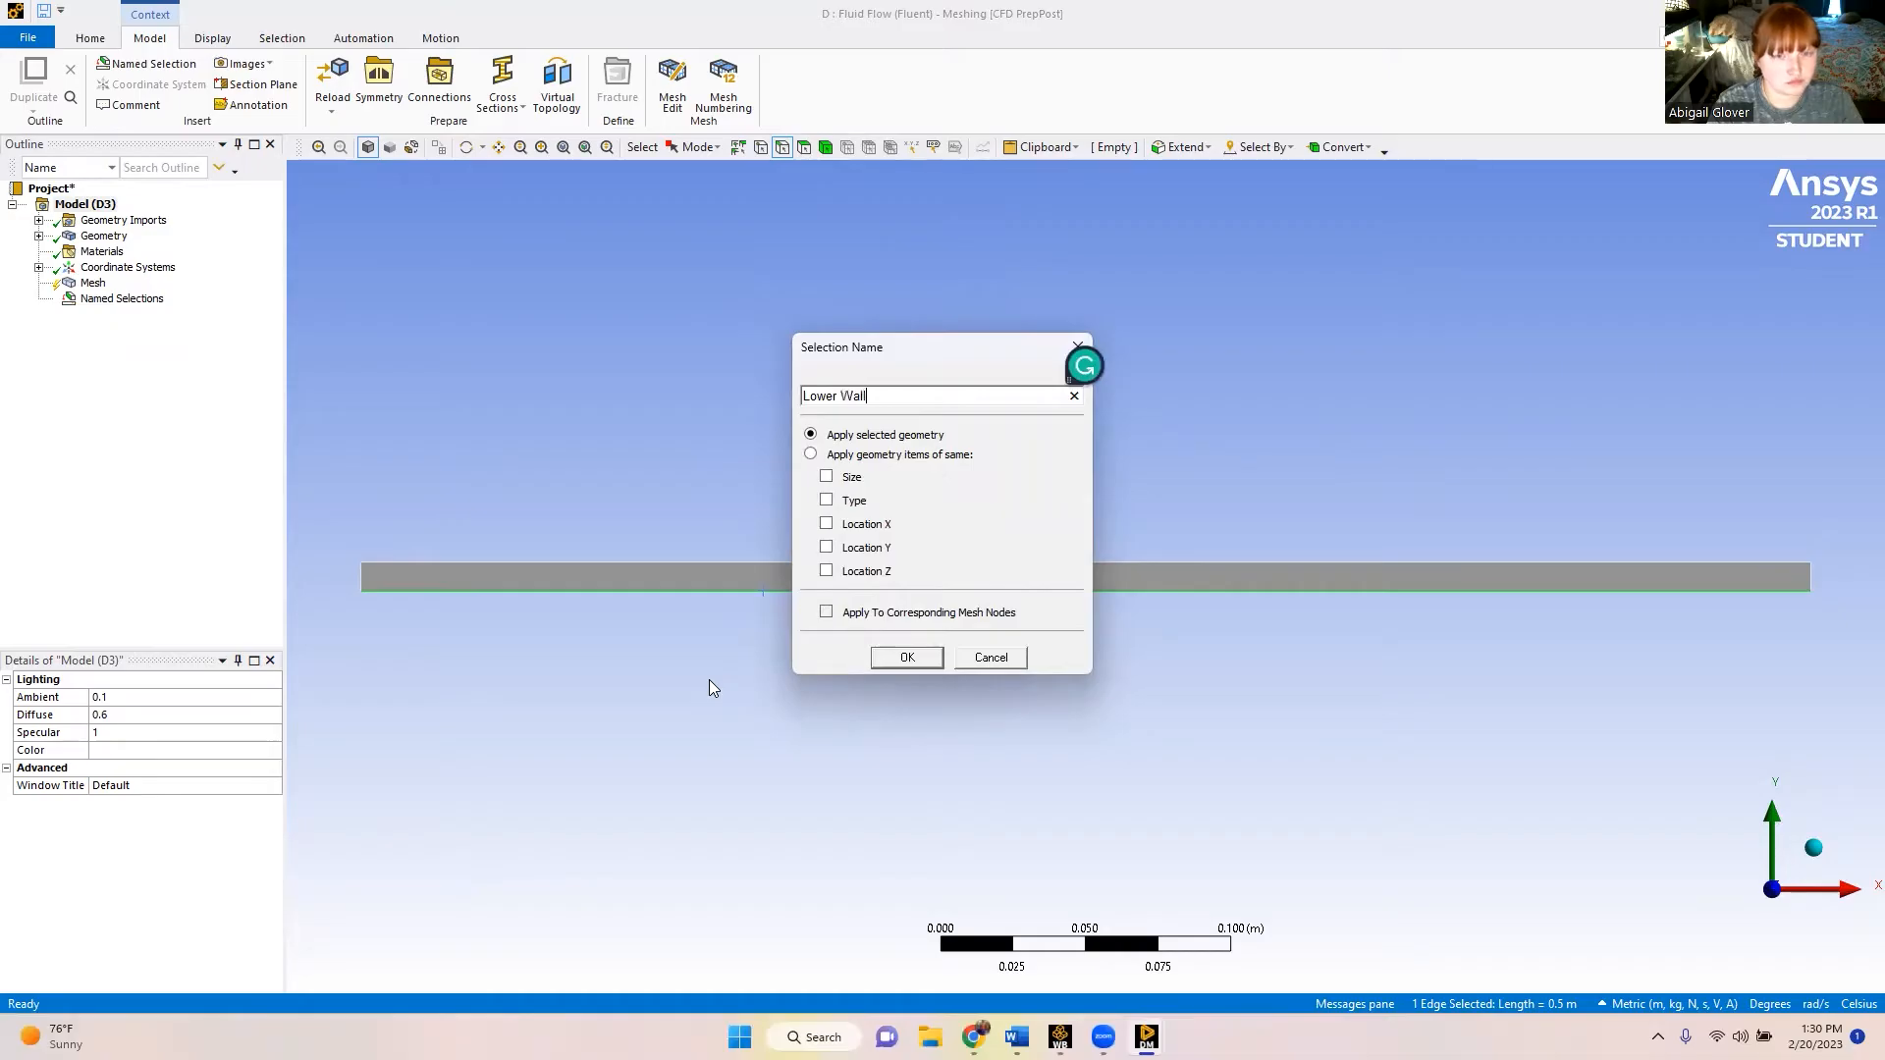
key("Return")
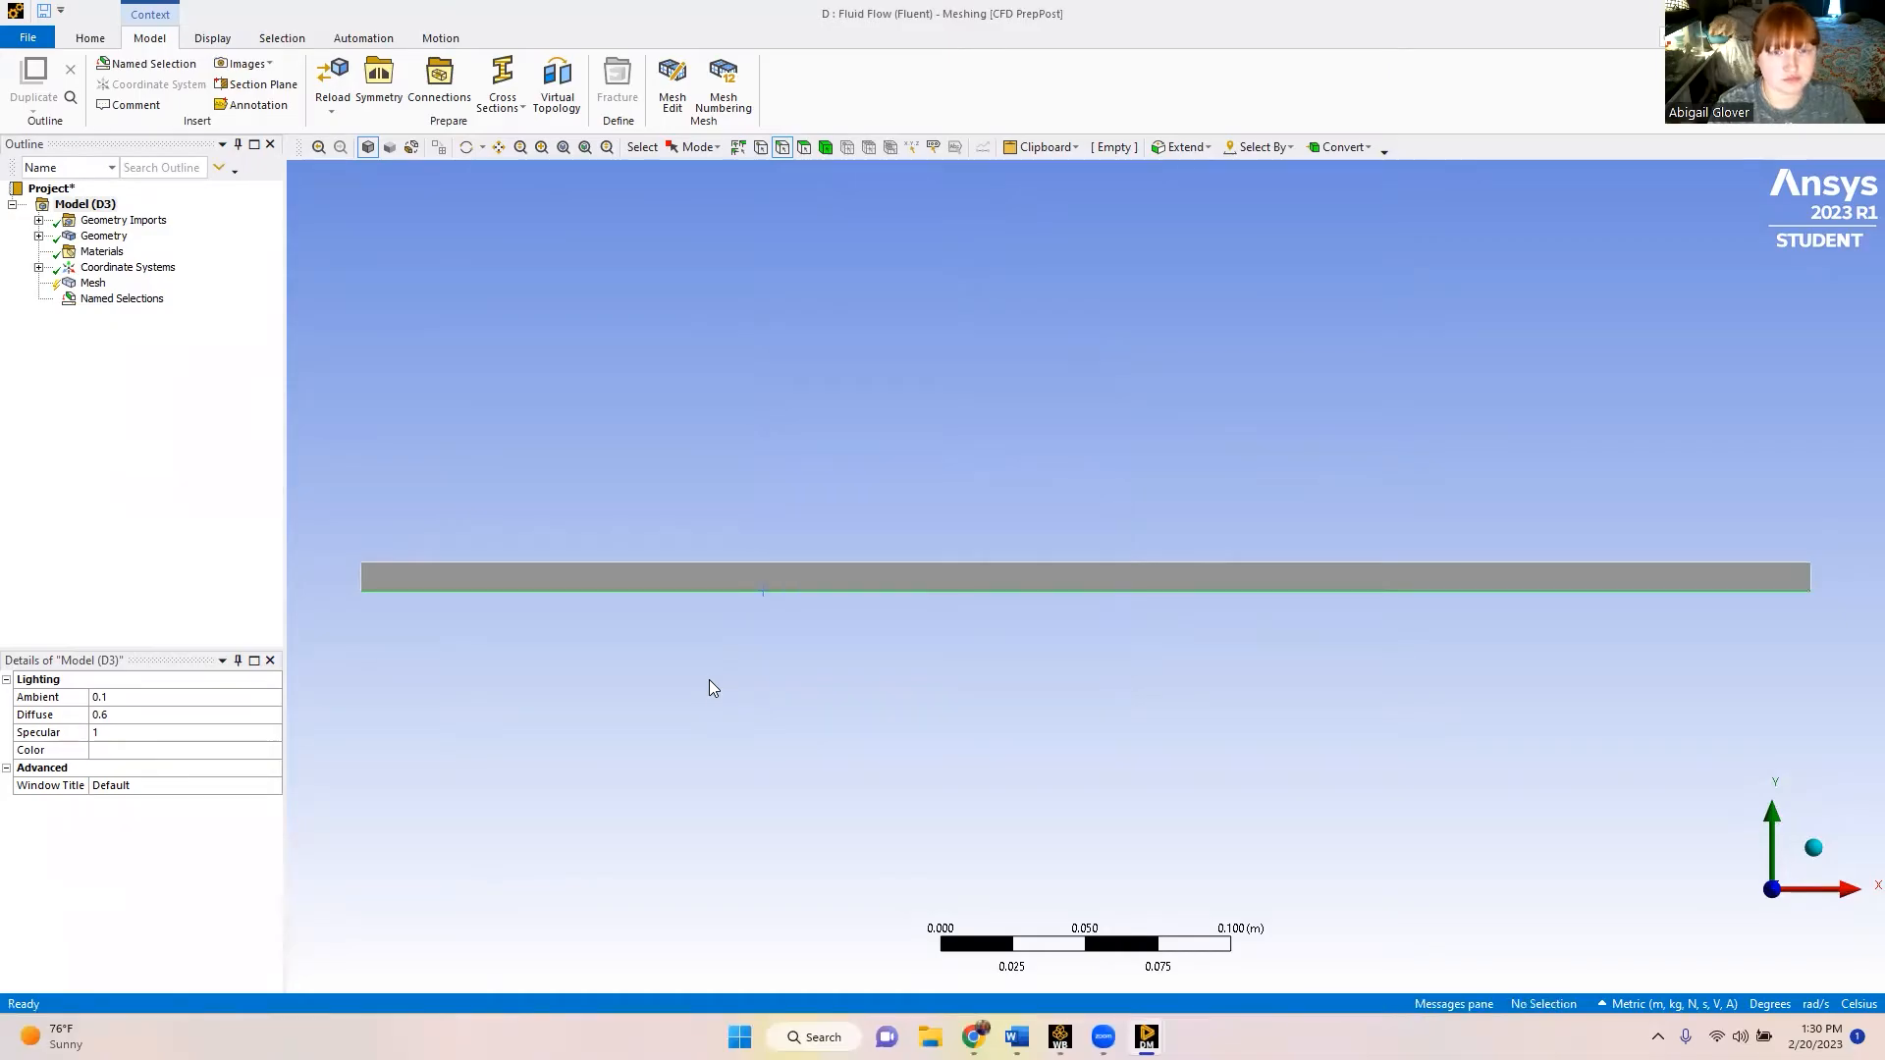
- Create a named selection "Inlet" from the short edge at the channel's left end
left_click(362, 570)
right_click(362, 569)
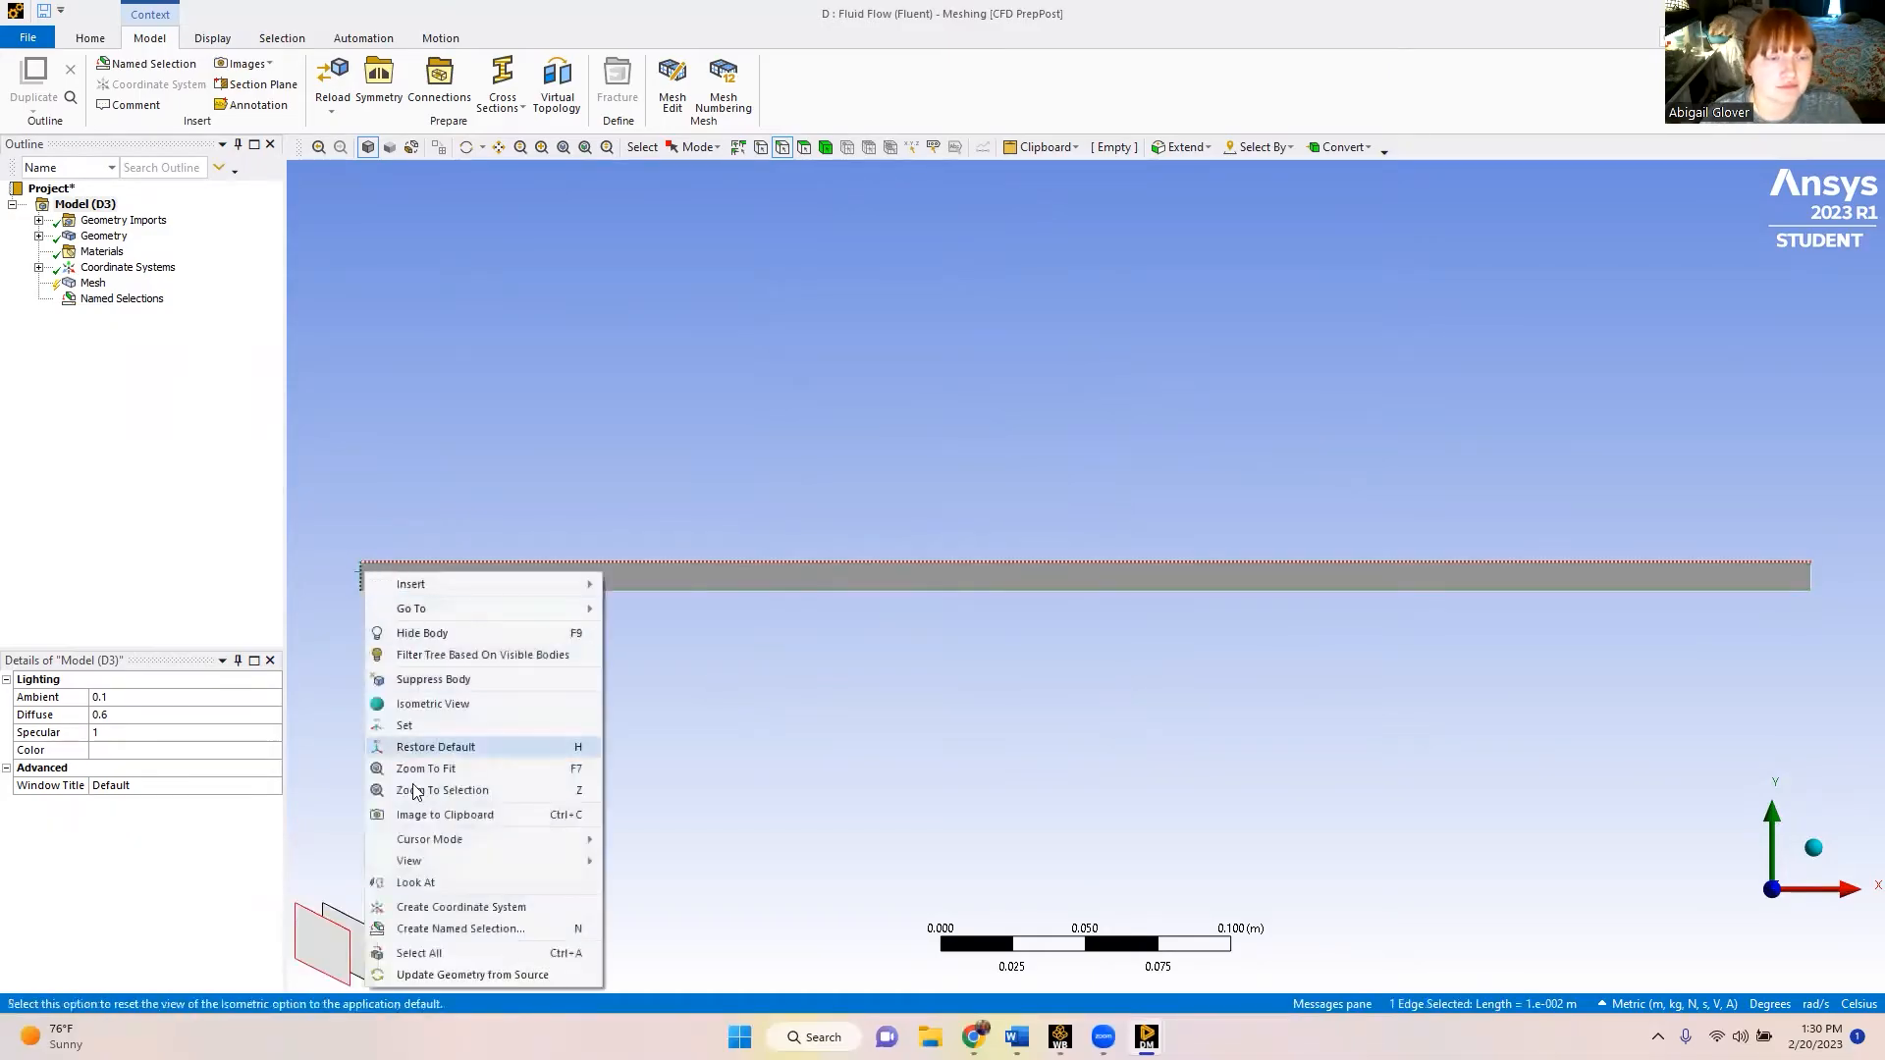
left_click(420, 929)
type("Inlet")
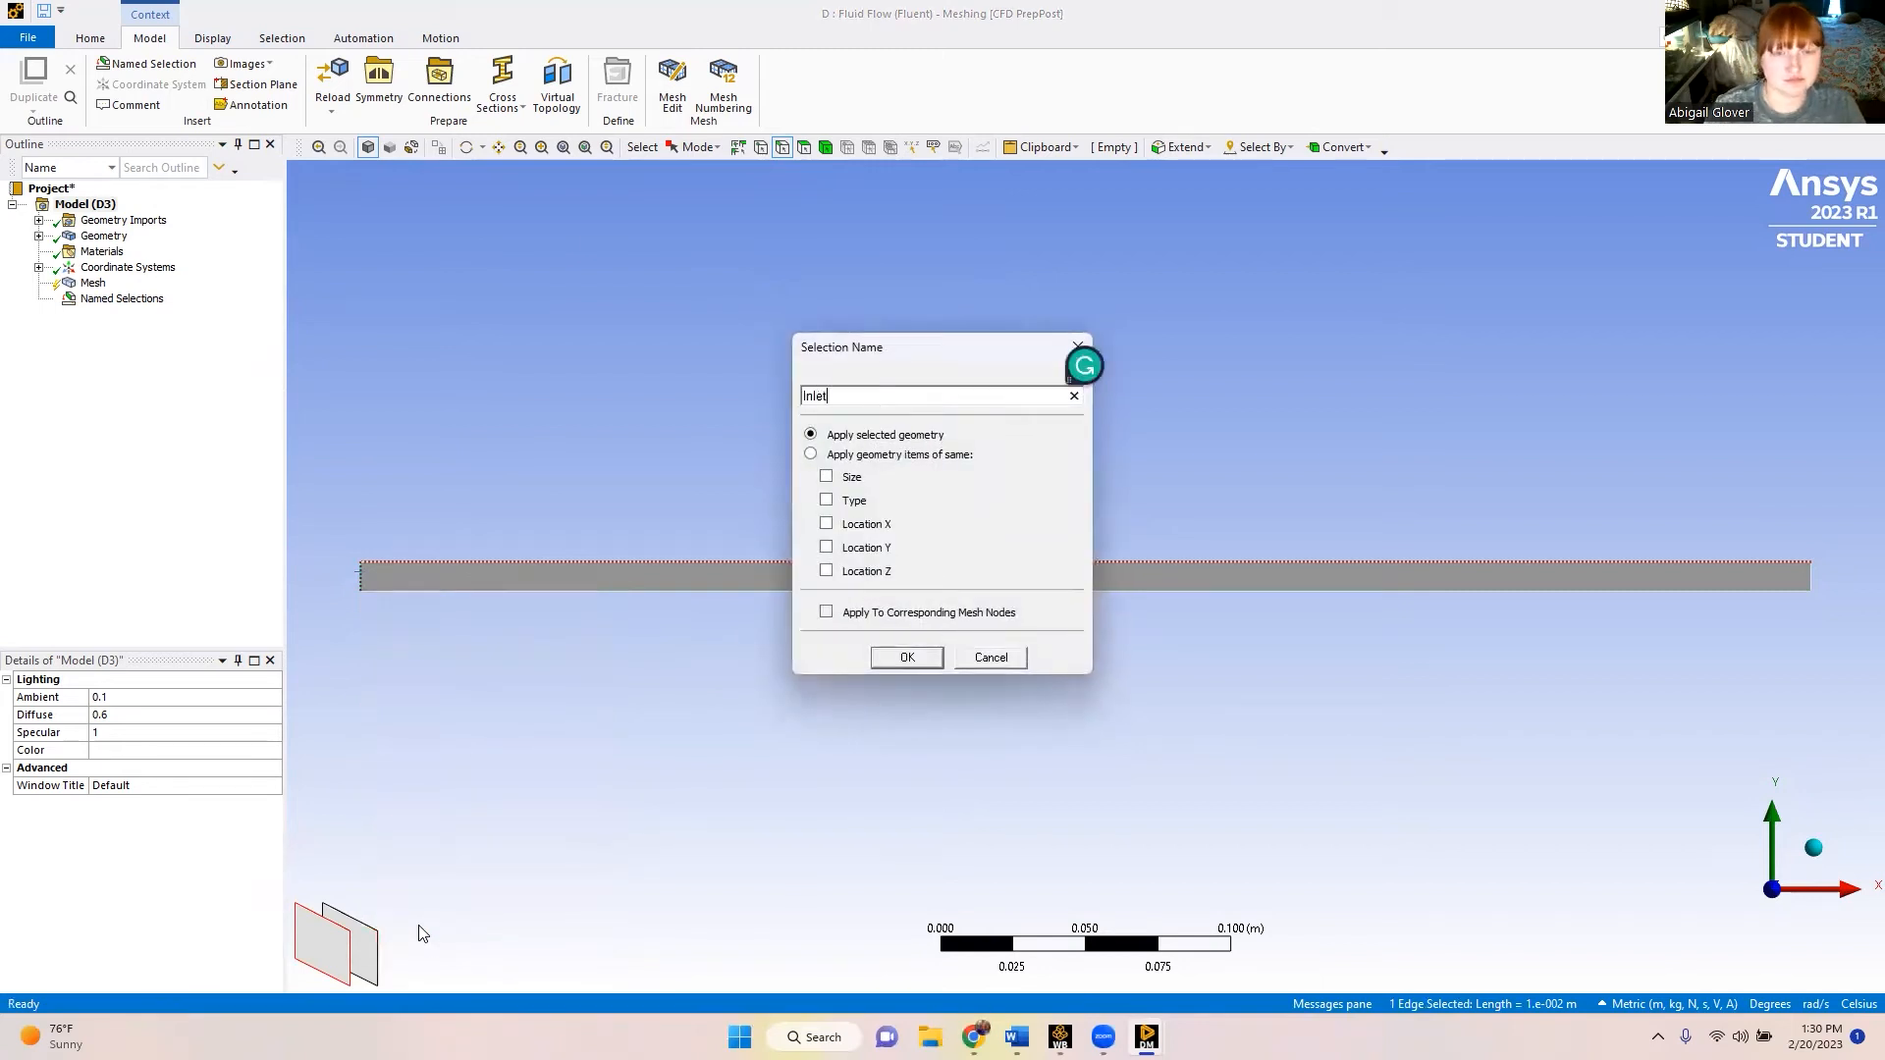
left_click(891, 658)
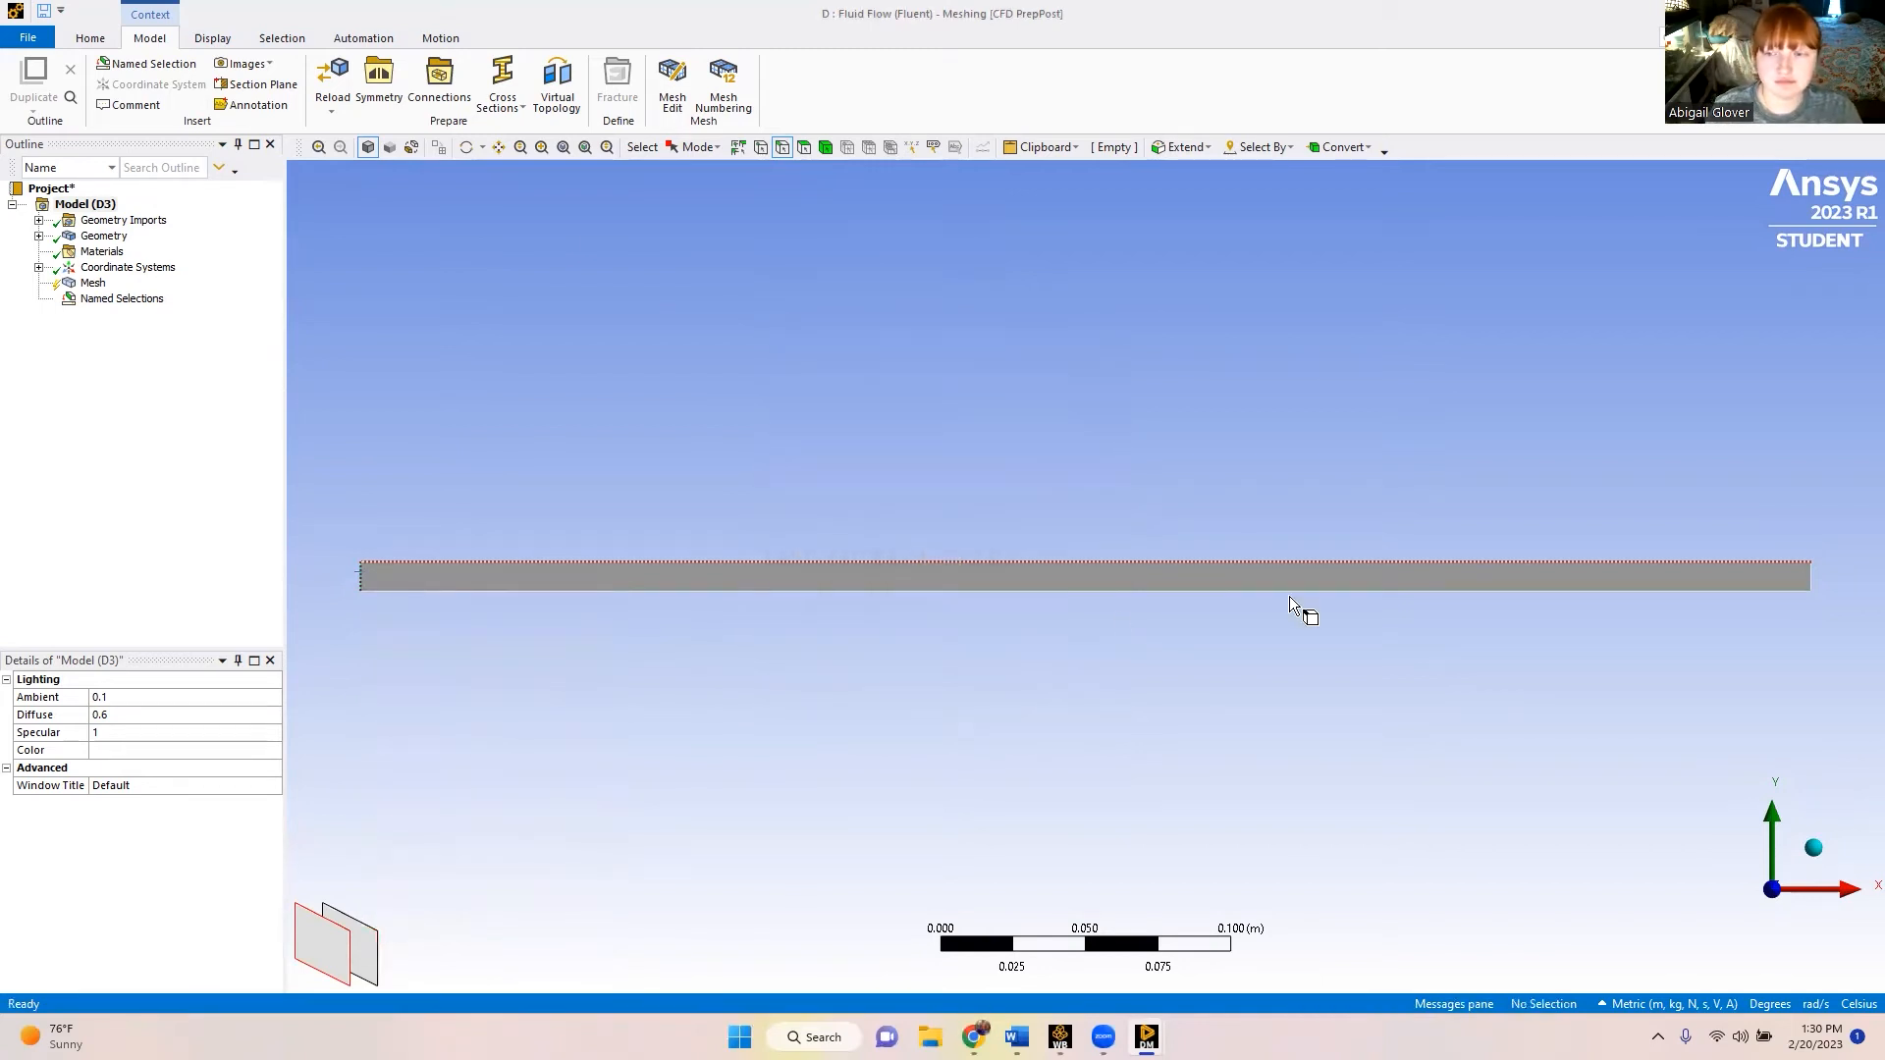
- Create a named selection "Outlet" from the short edge at the channel's right end
left_click(1812, 576)
right_click(1813, 576)
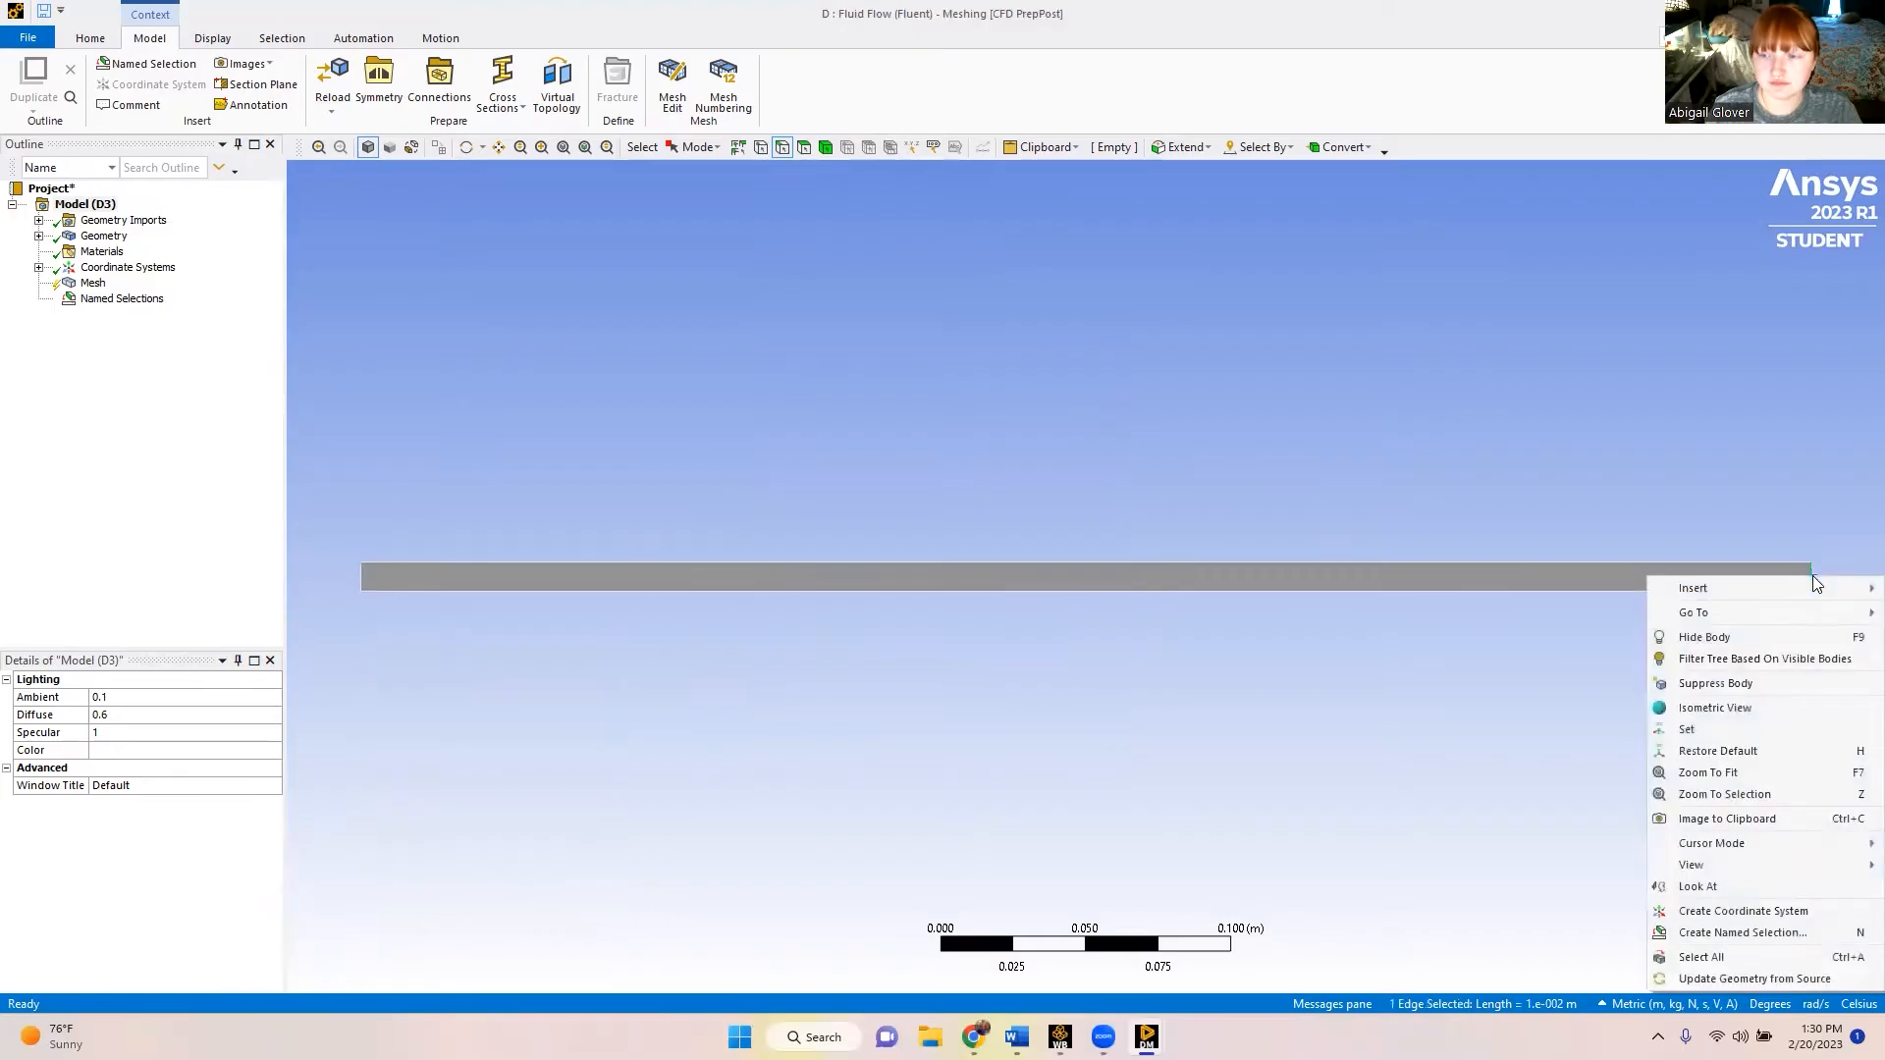
left_click(1738, 933)
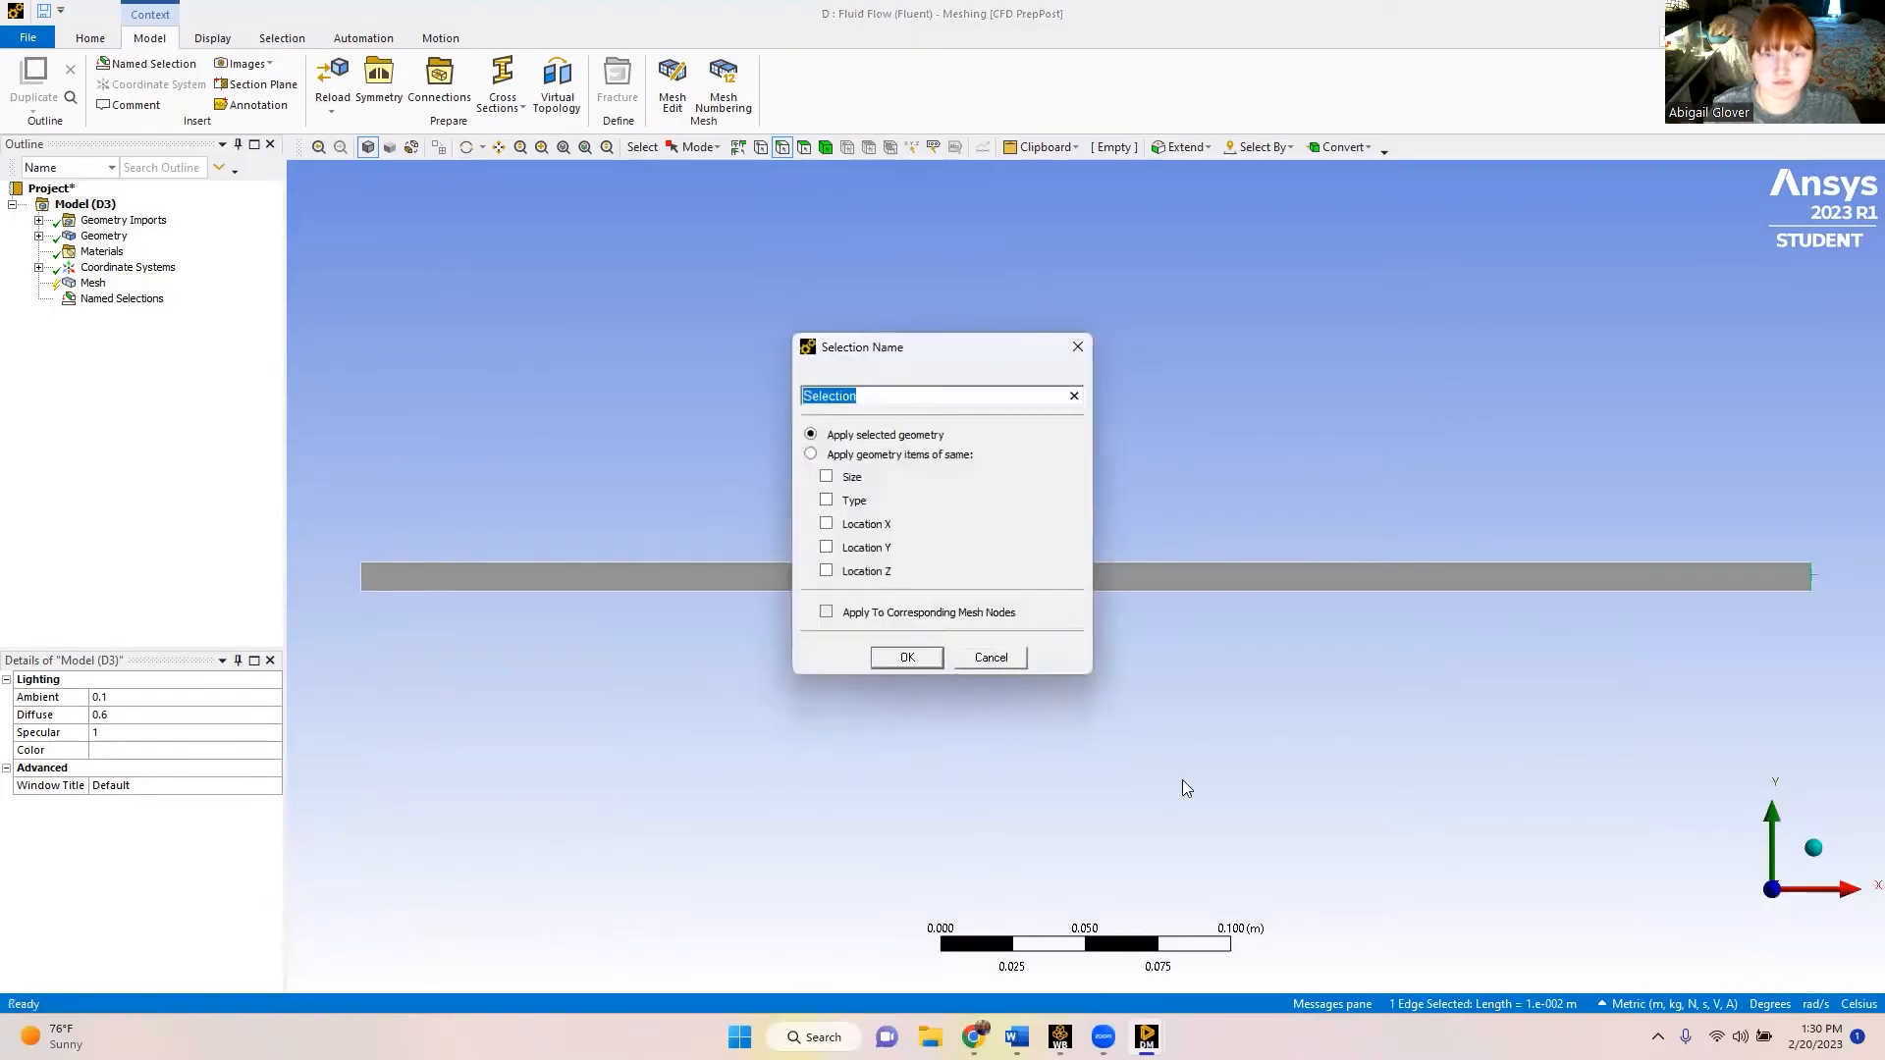
type("Outle")
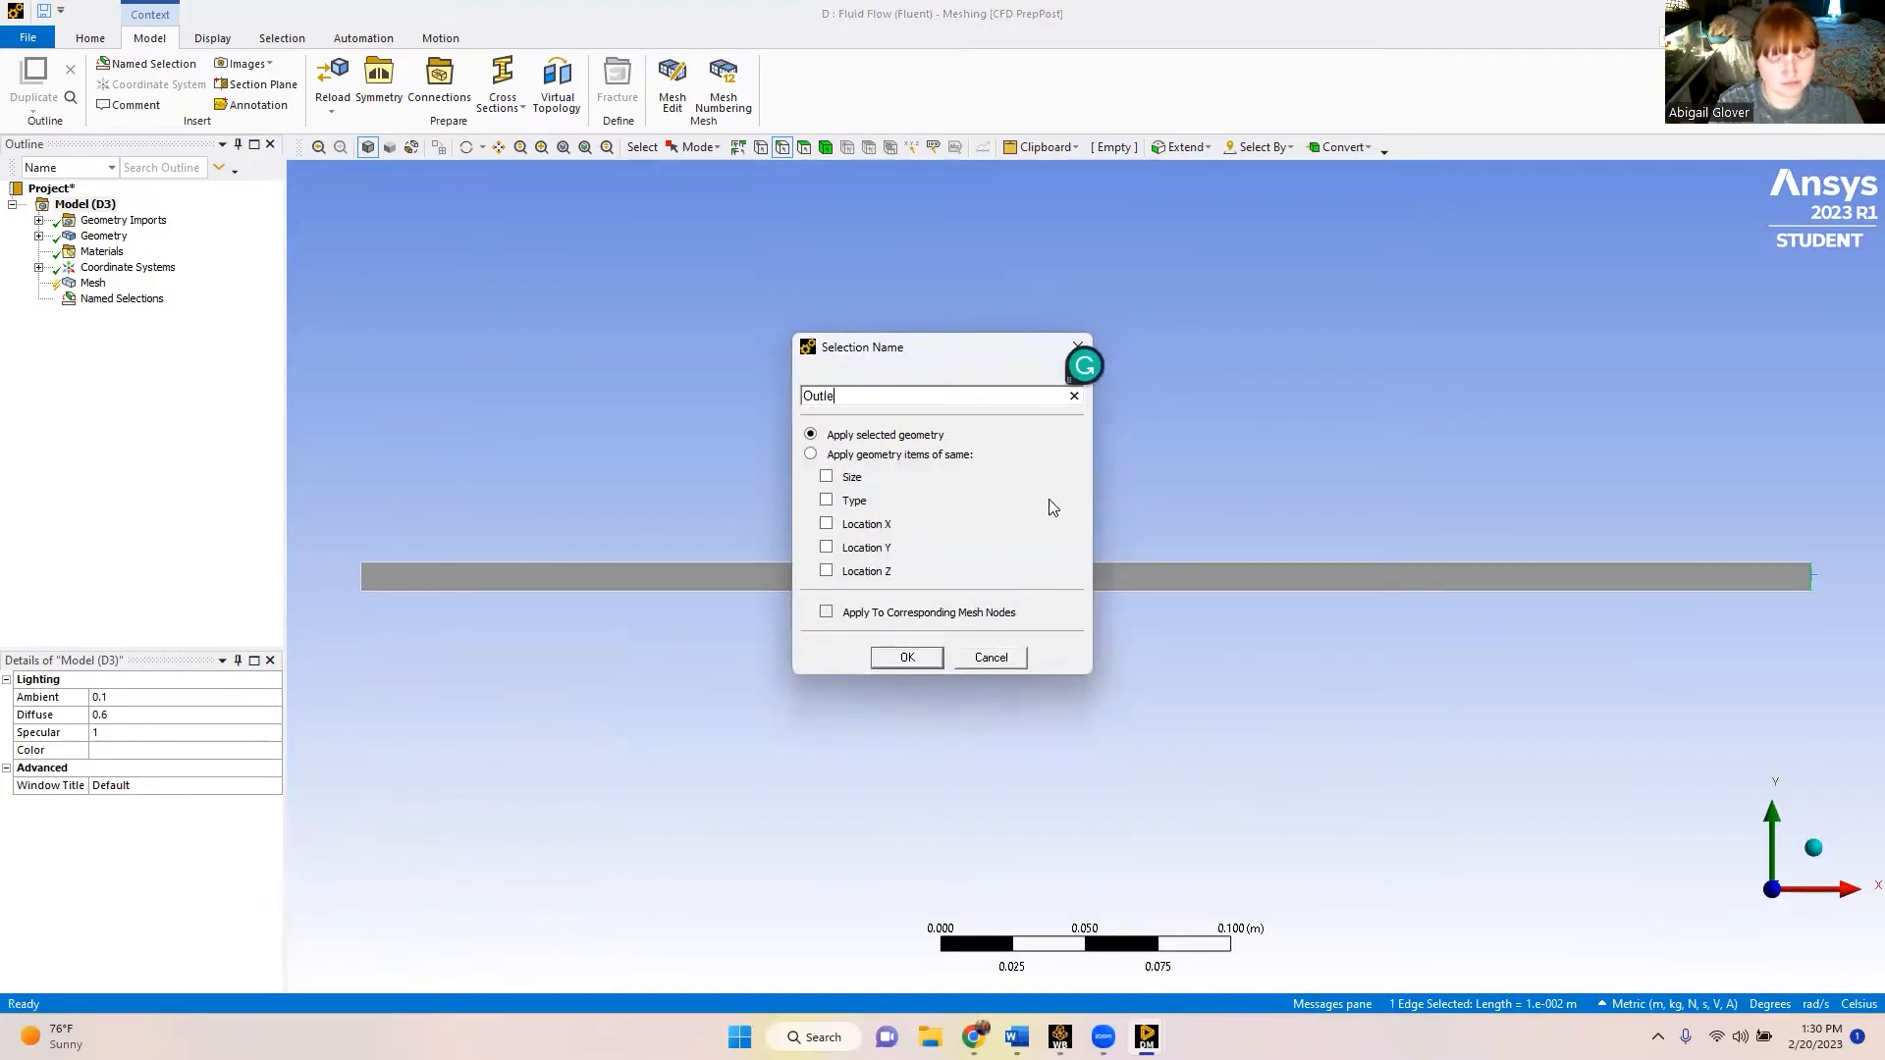
key("Return")
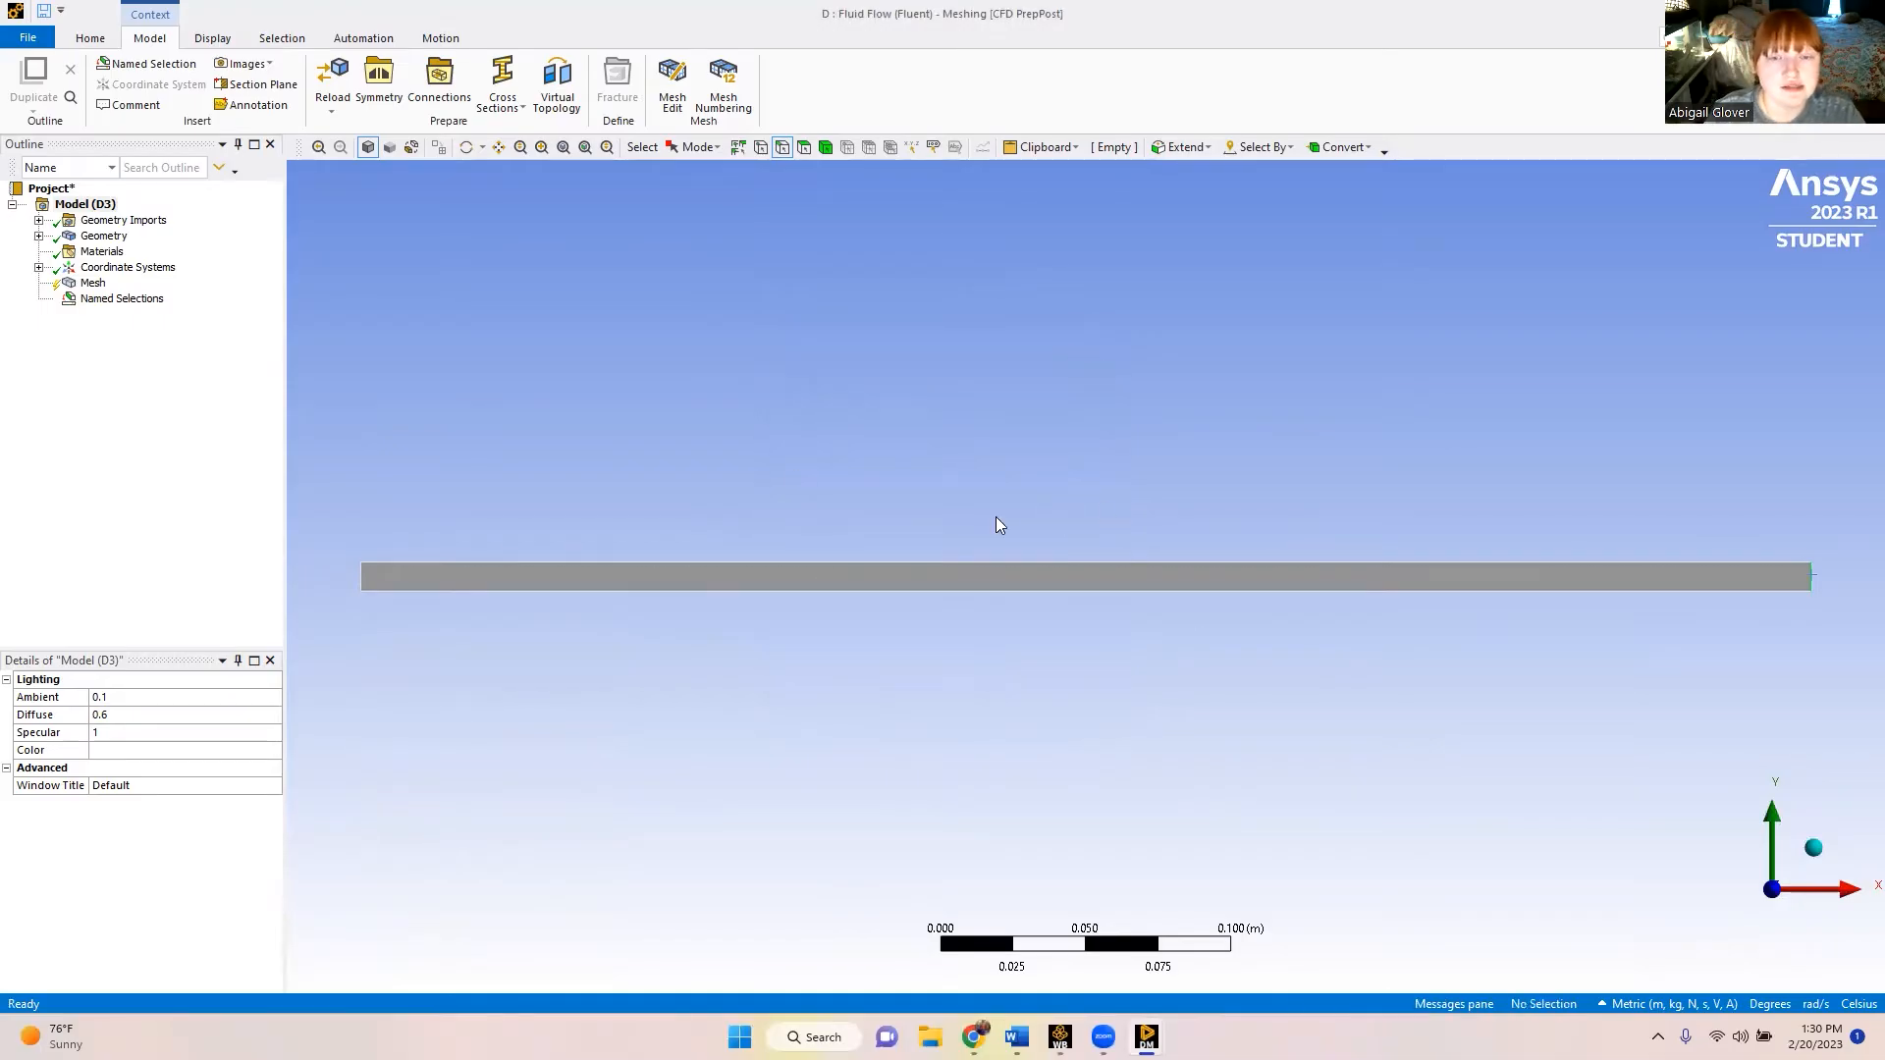
- Check the edges assigned to the Upper Wall, Lower Wall, Inlet and Outlet named selections one by one
left_click(118, 300)
left_click(39, 298)
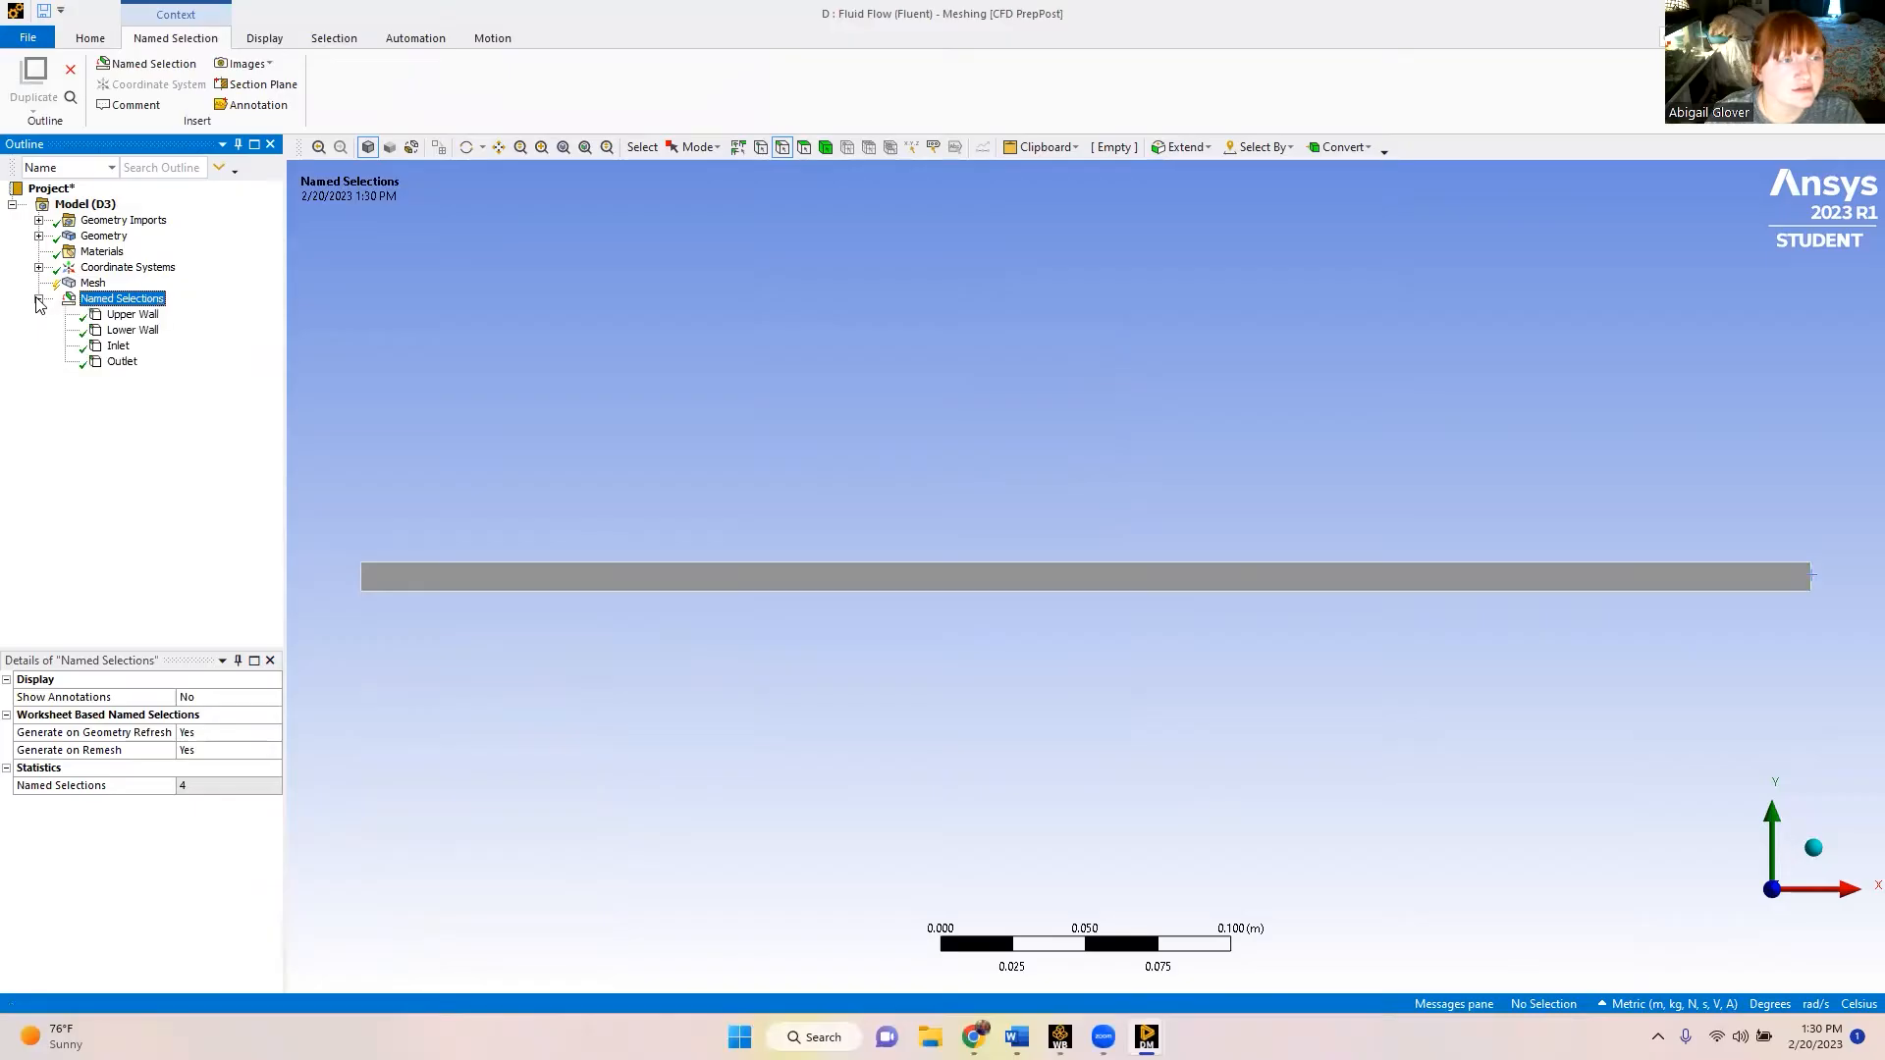
left_click(133, 315)
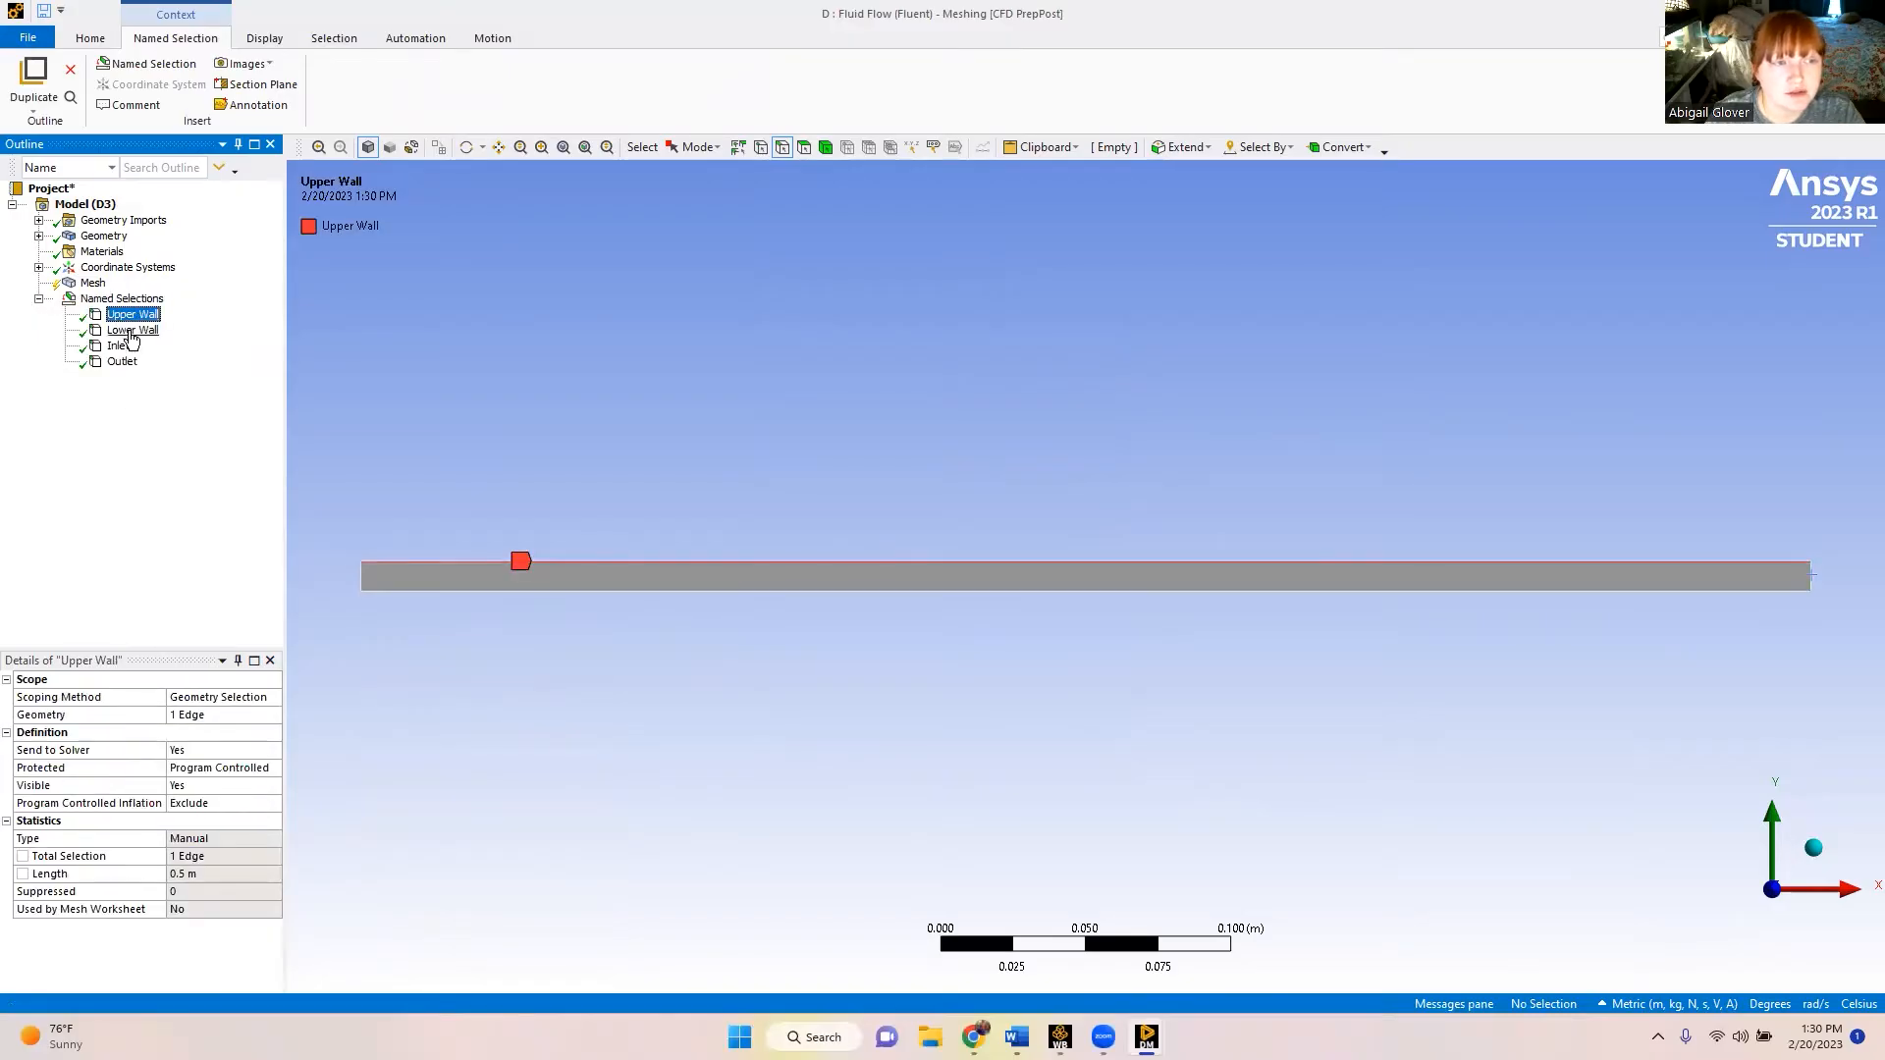
left_click(131, 331)
left_click(119, 348)
left_click(123, 362)
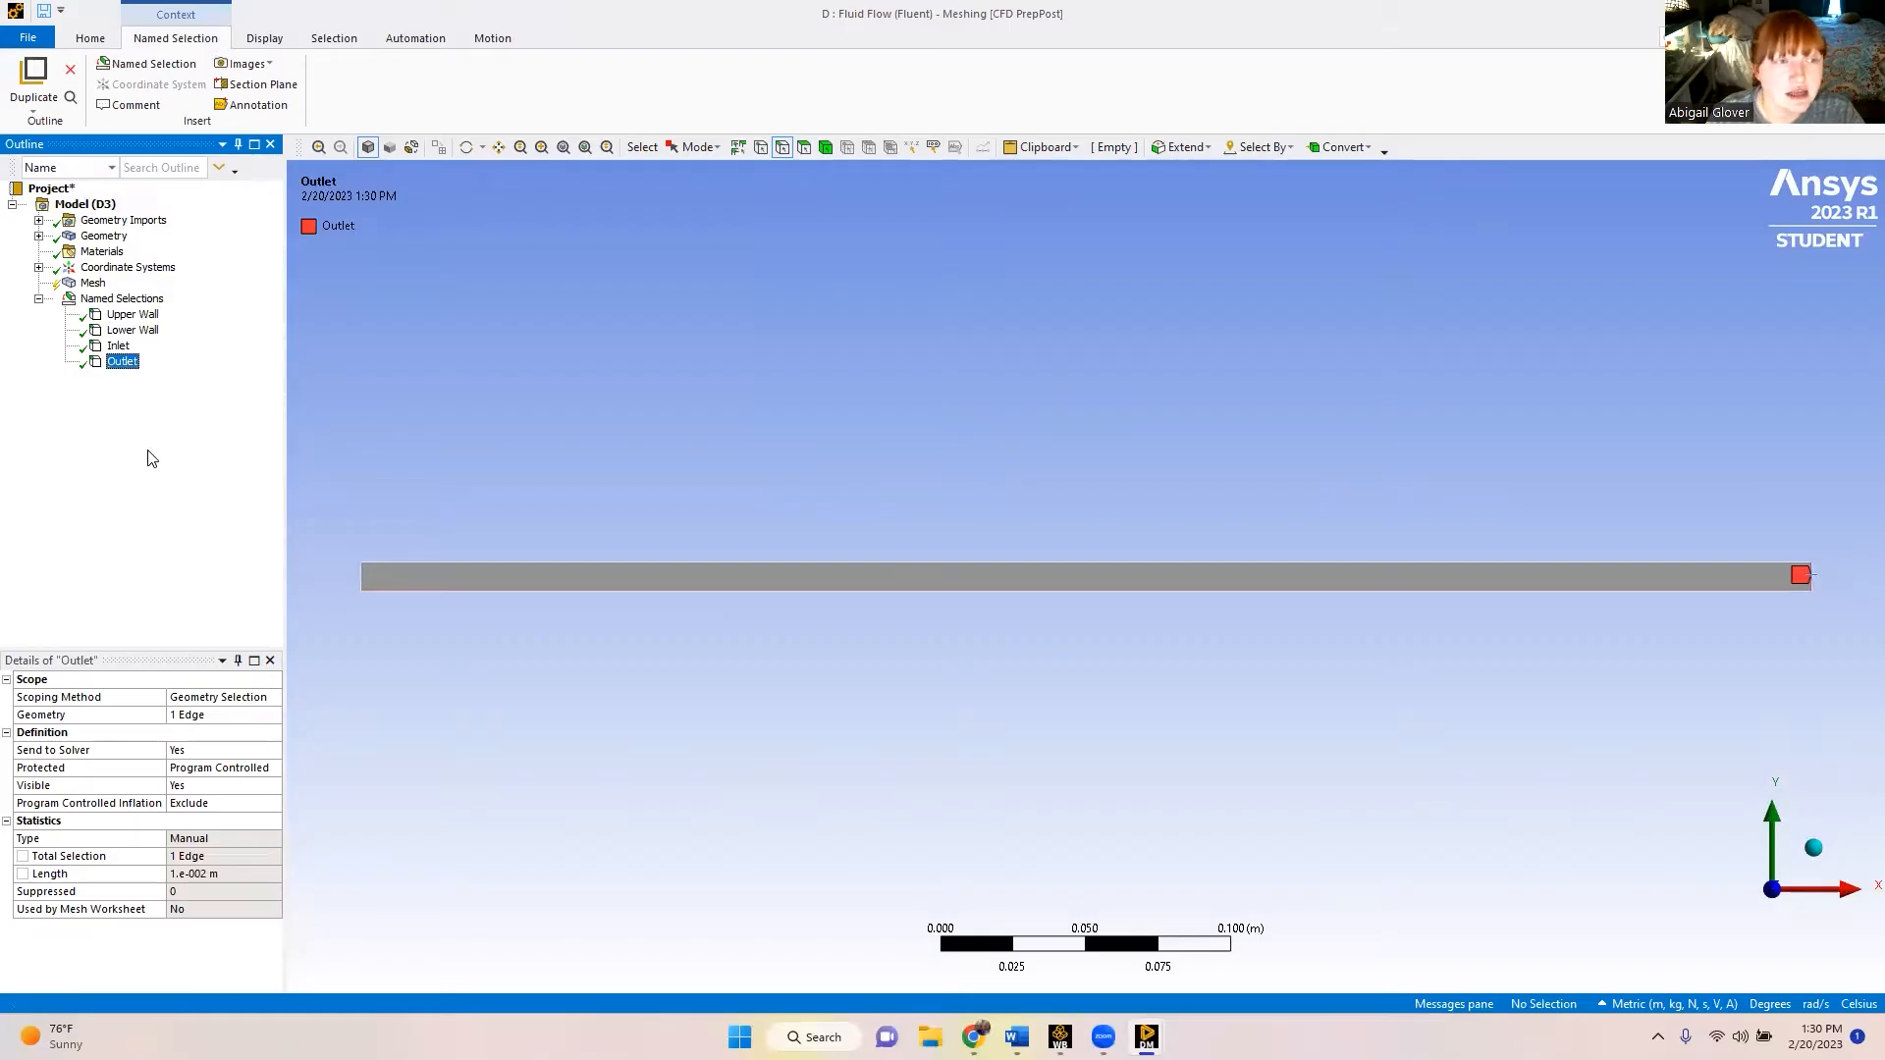
- Insert a mesh sizing and scope it to the channel's upper and lower long edges
left_click(95, 284)
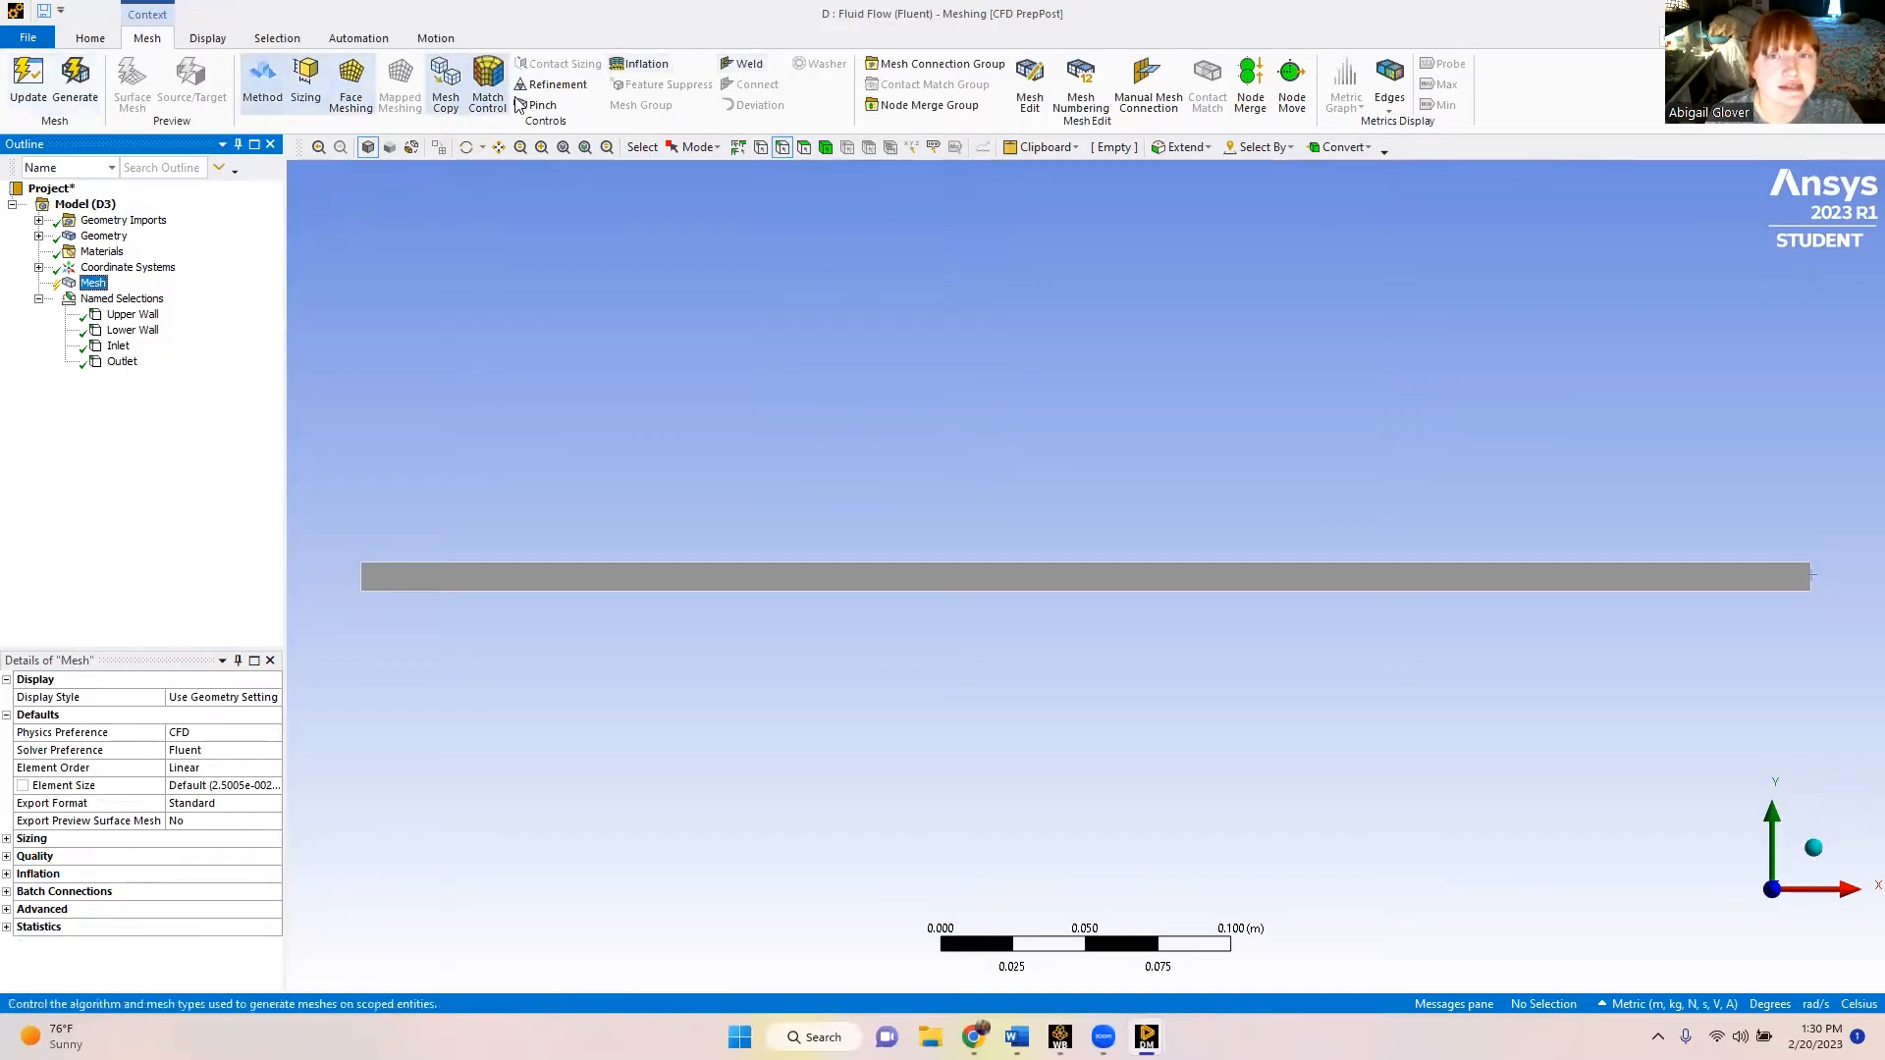
right_click(102, 284)
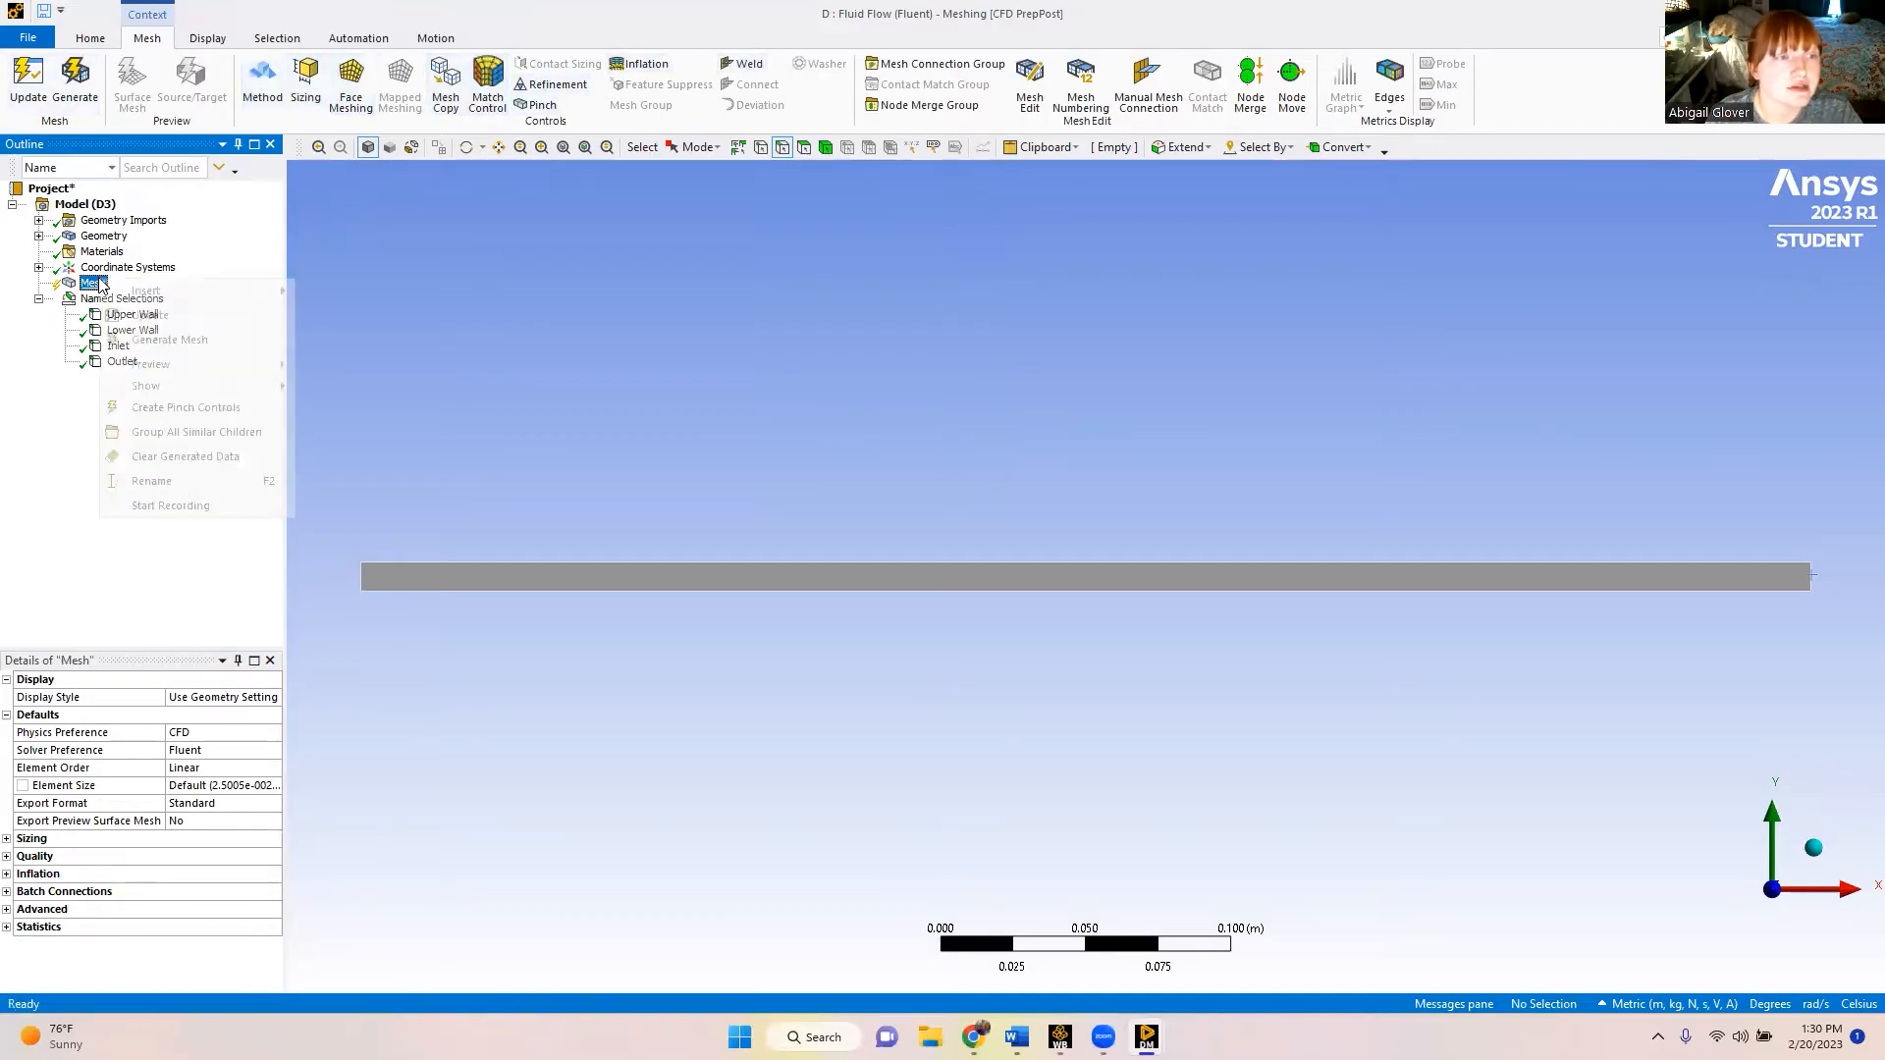
mouse_move(138, 294)
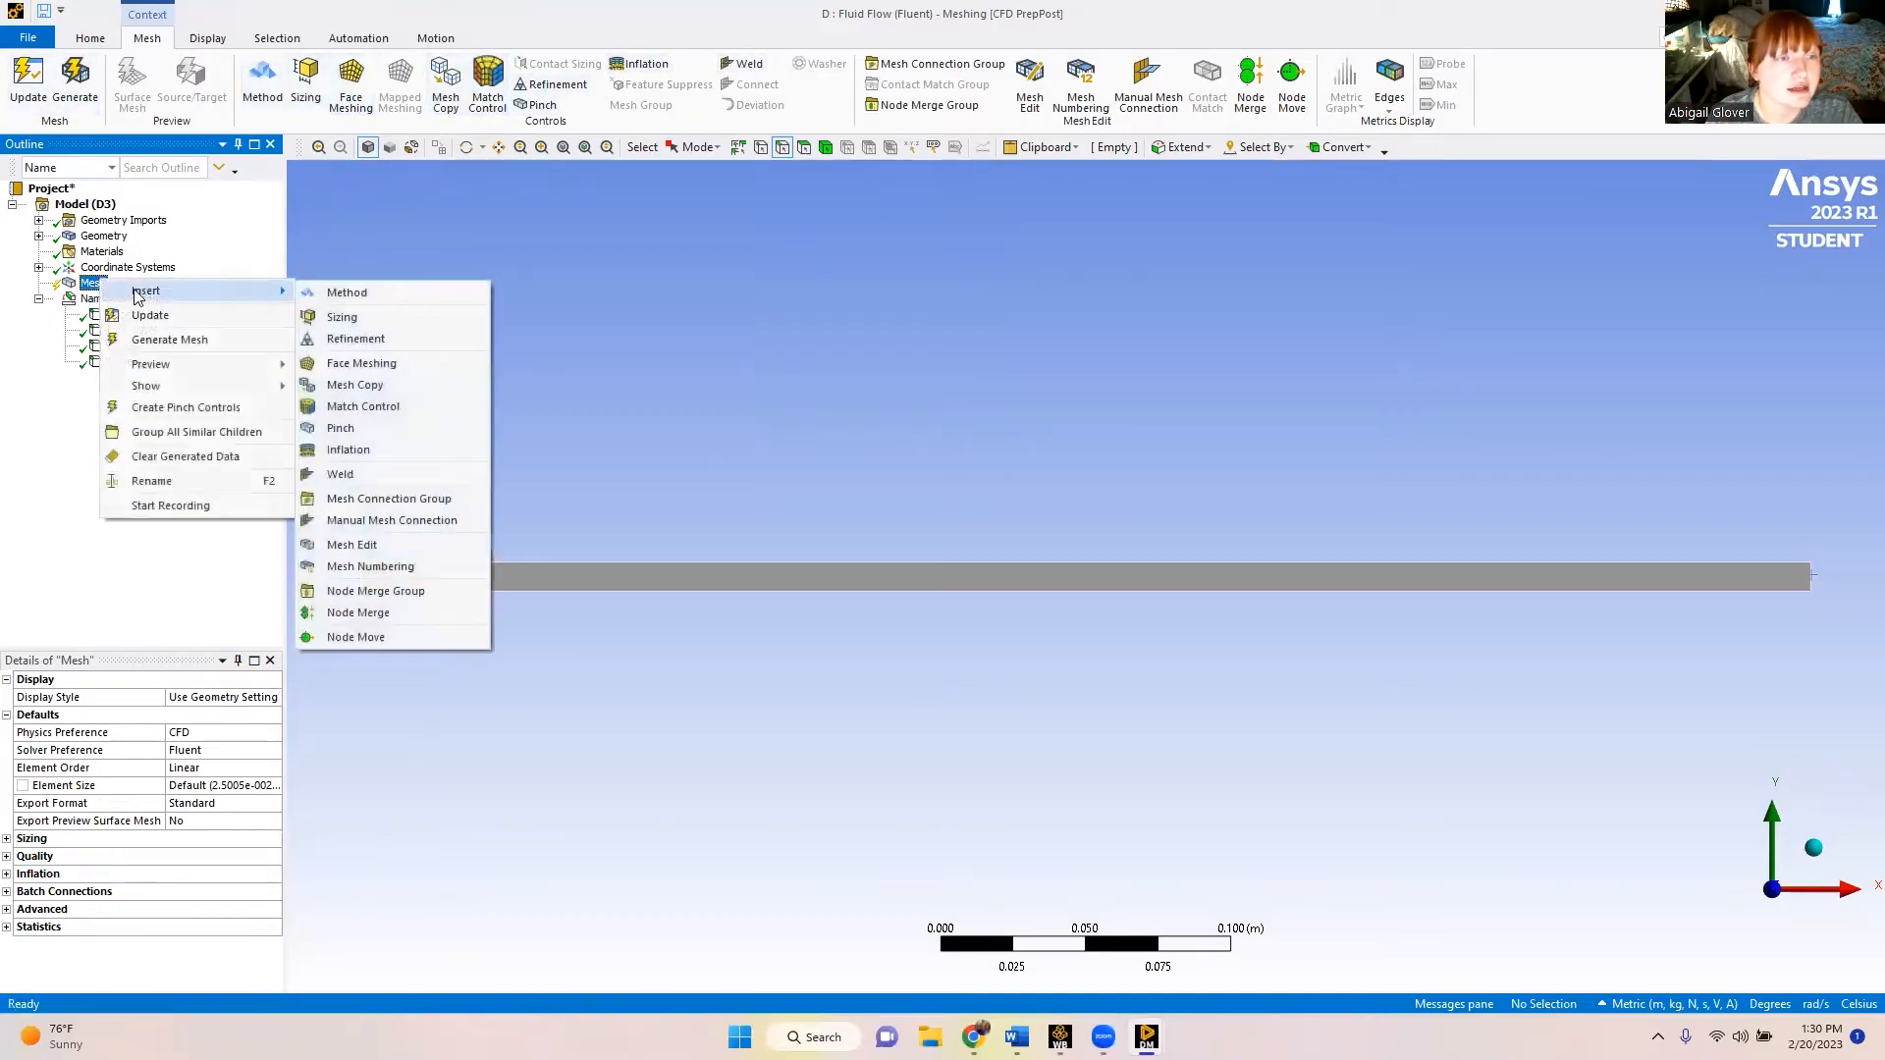
left_click(344, 317)
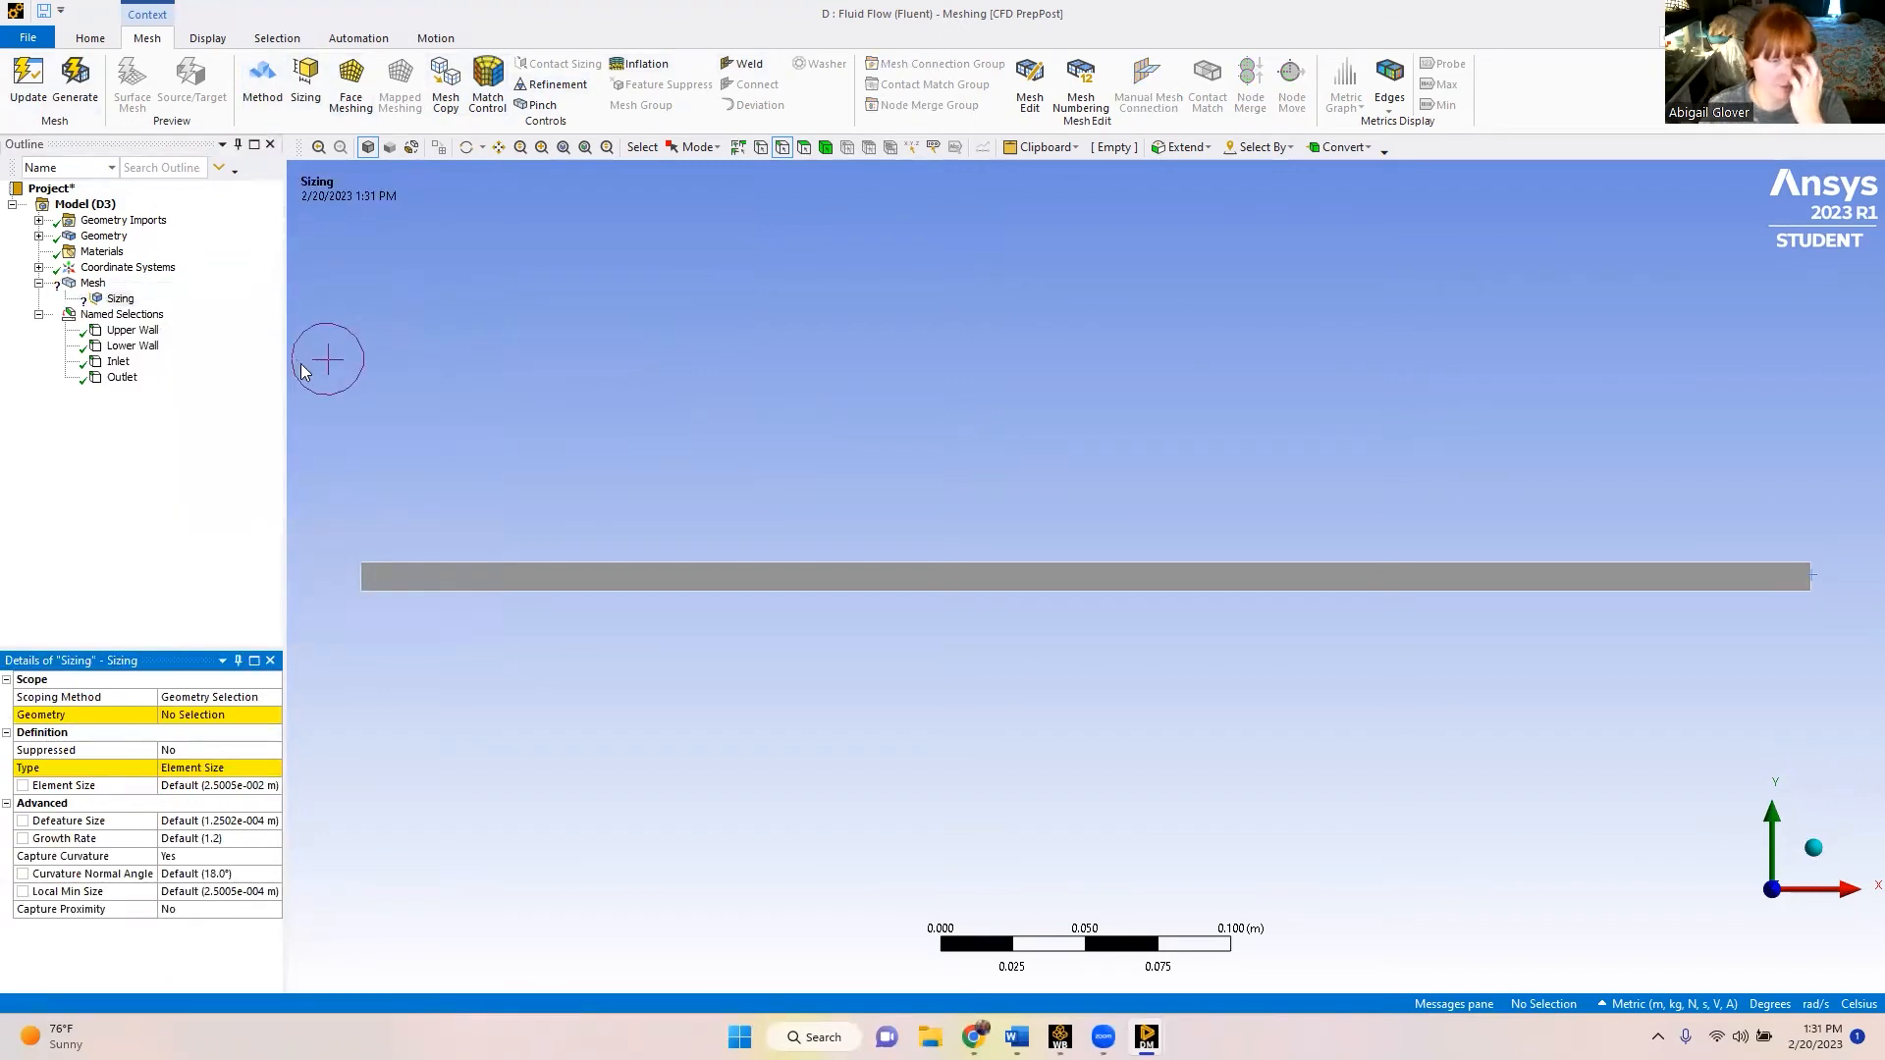
left_click(473, 563)
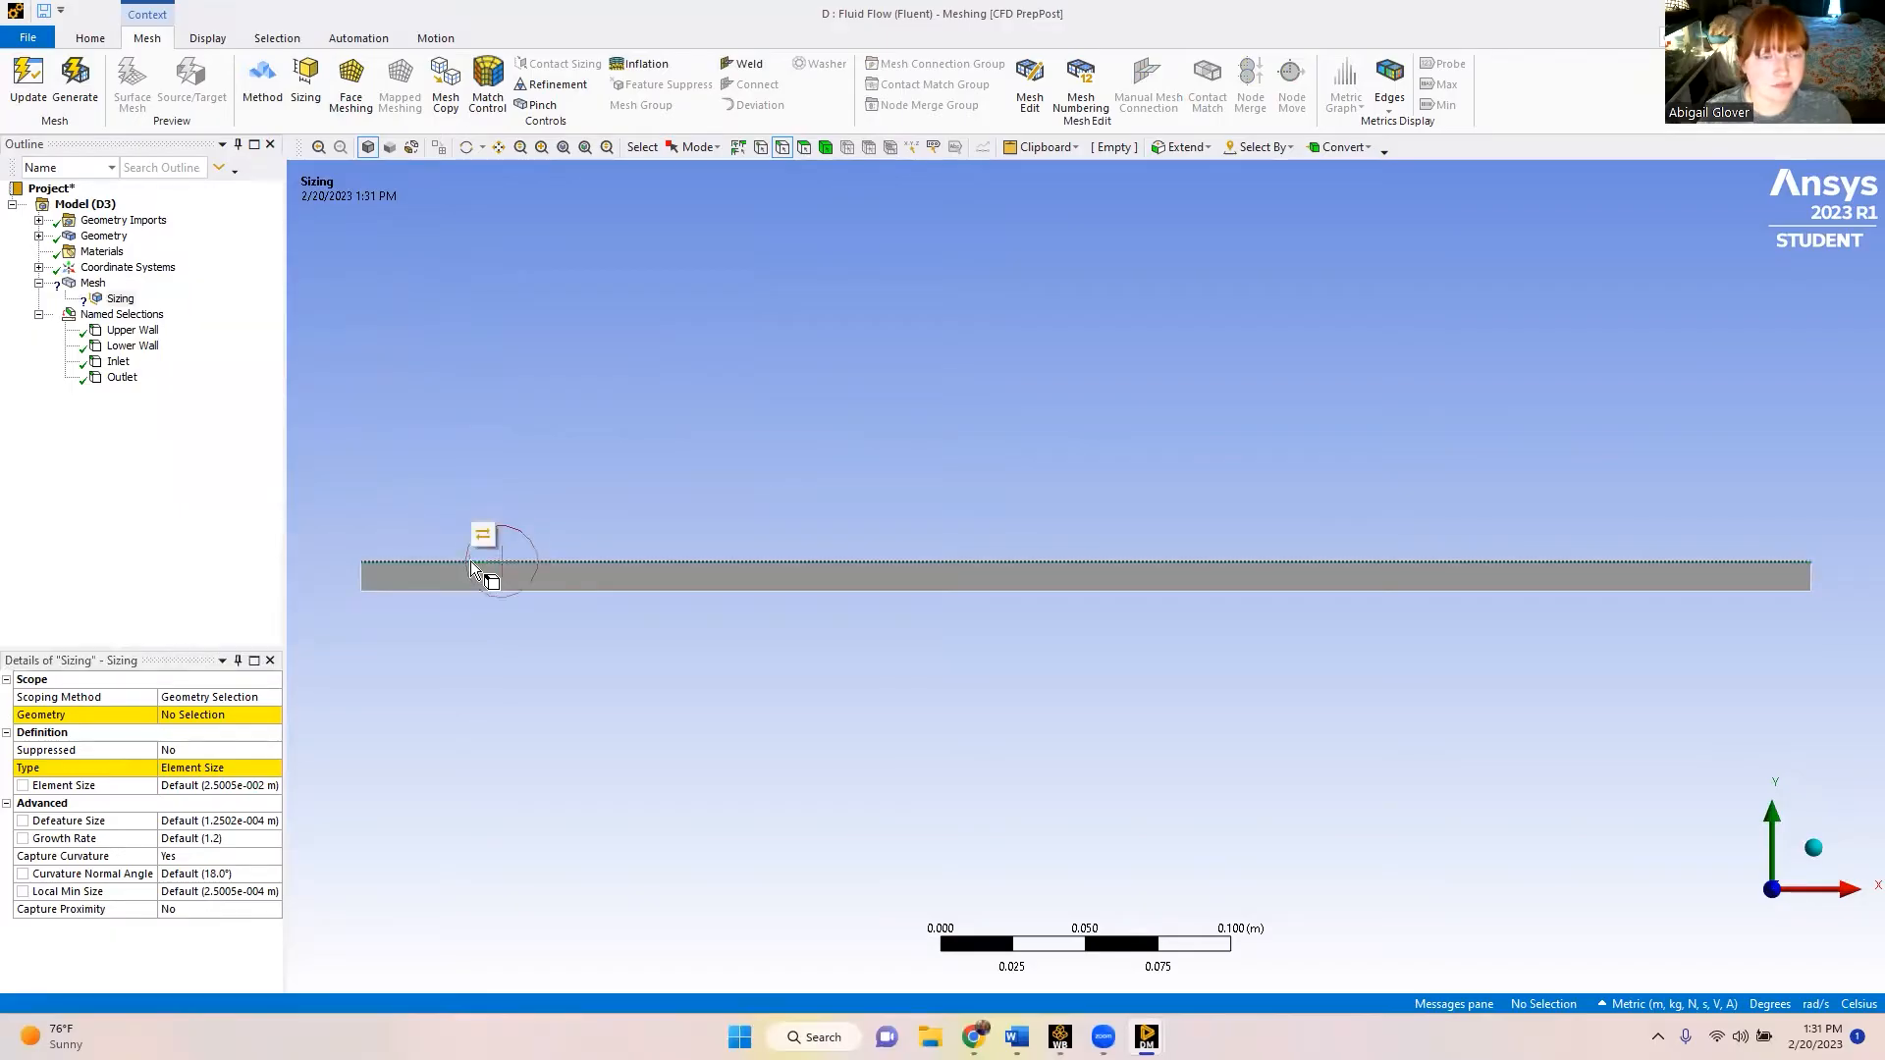
left_click(530, 590, "ctrl")
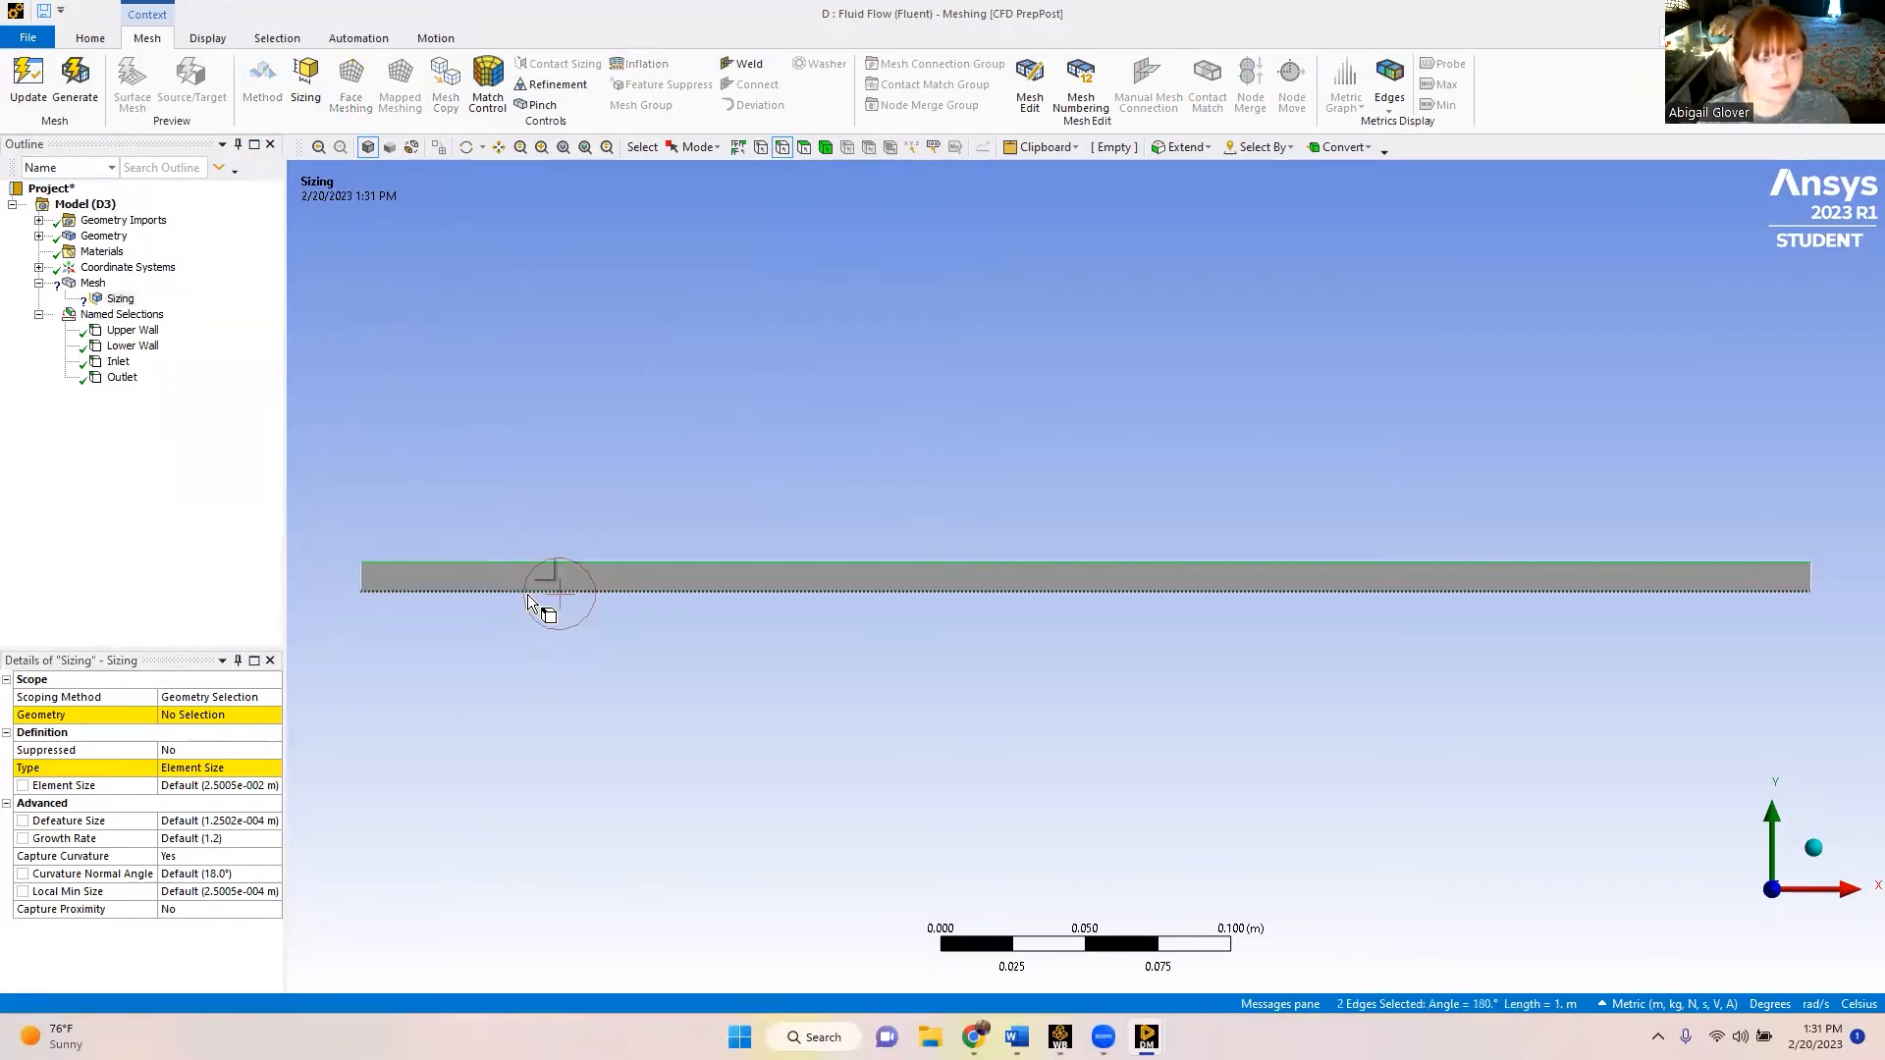
left_click(190, 714)
left_click(184, 715)
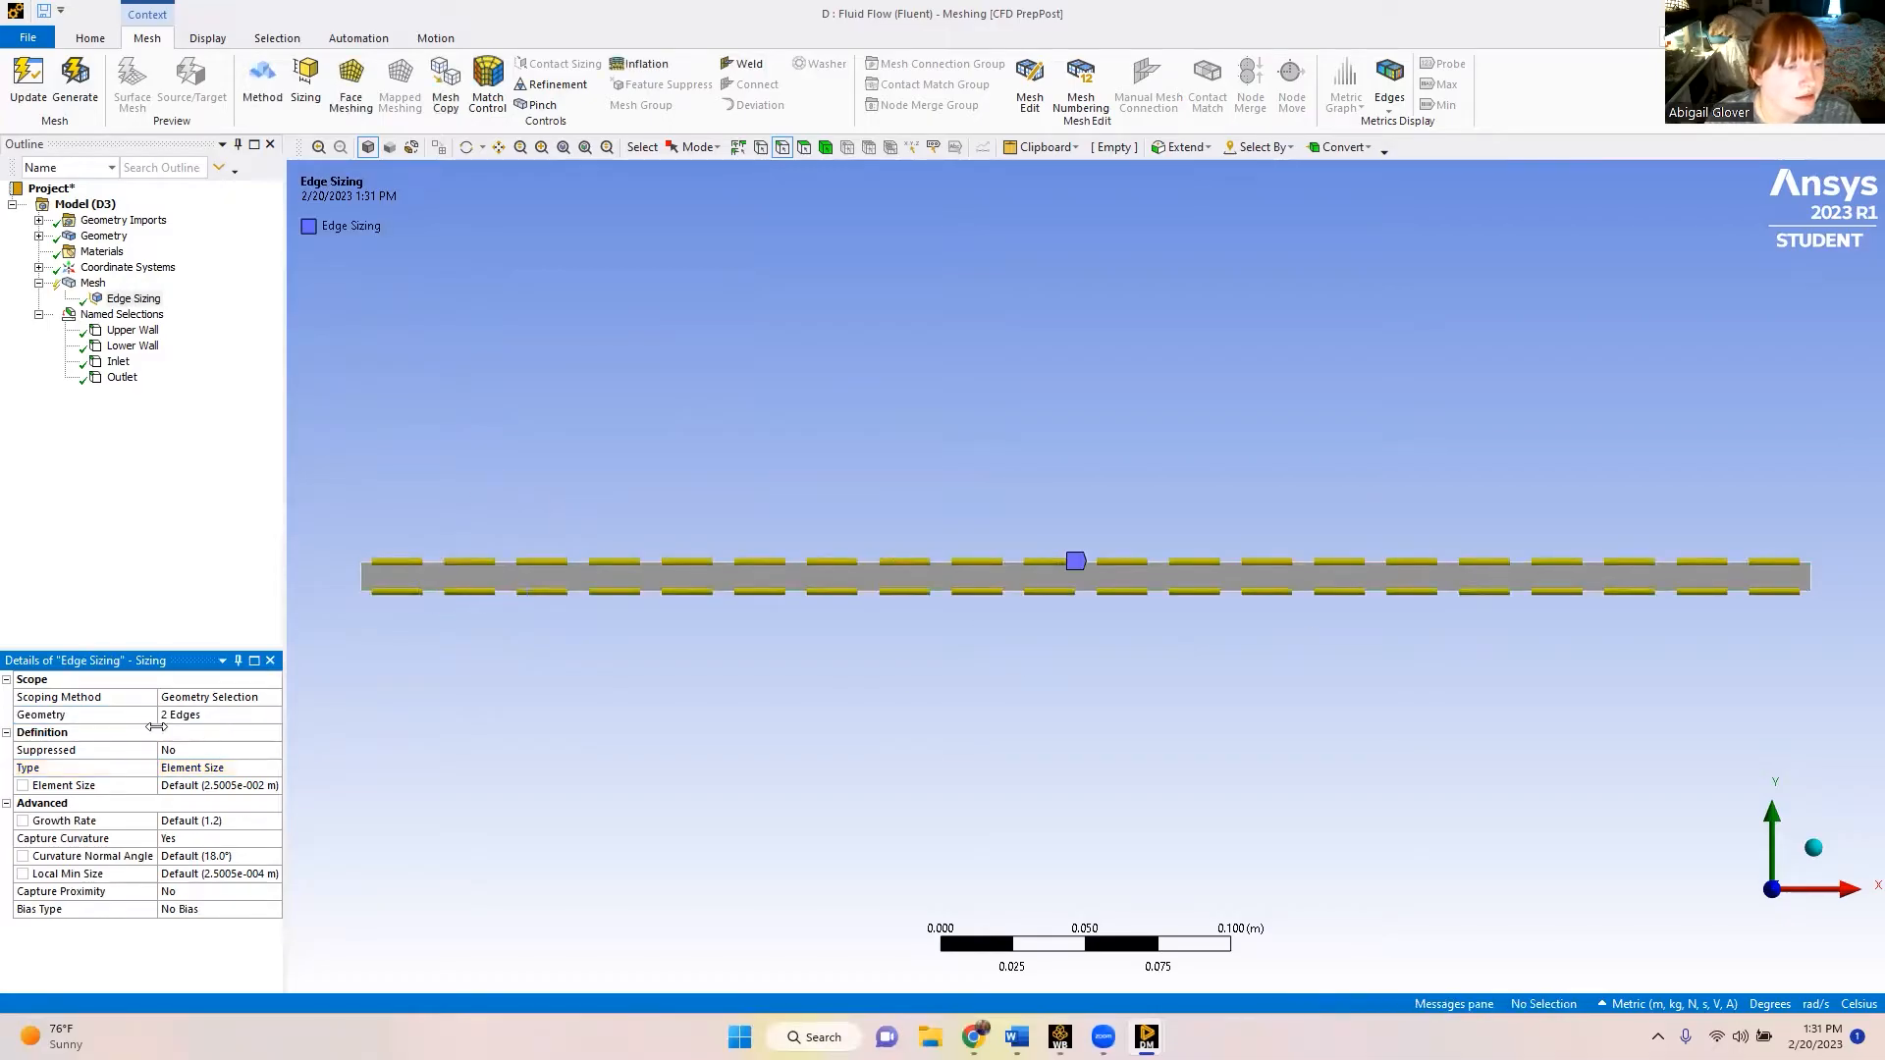
- Set the long-edge sizing's type to Number of Divisions with 2500 divisions
left_click(257, 767)
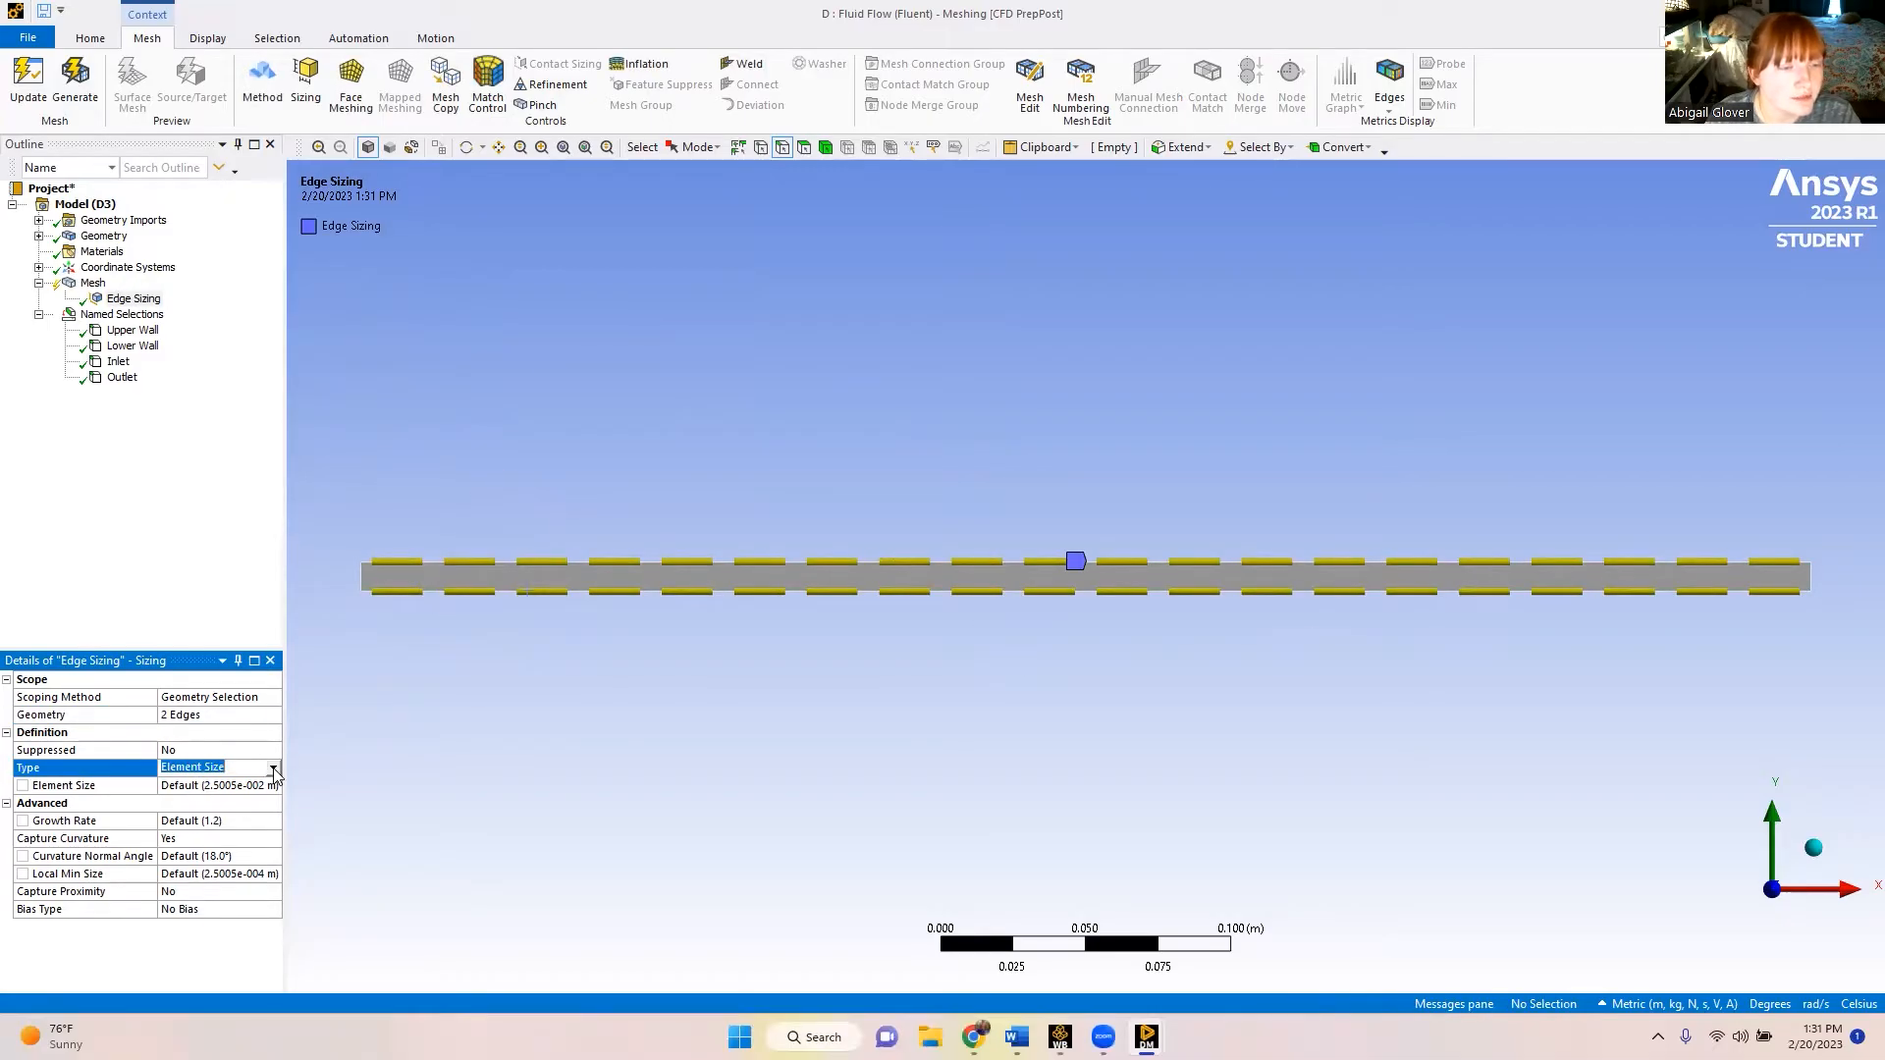
left_click(274, 773)
left_click(209, 801)
left_click(187, 786)
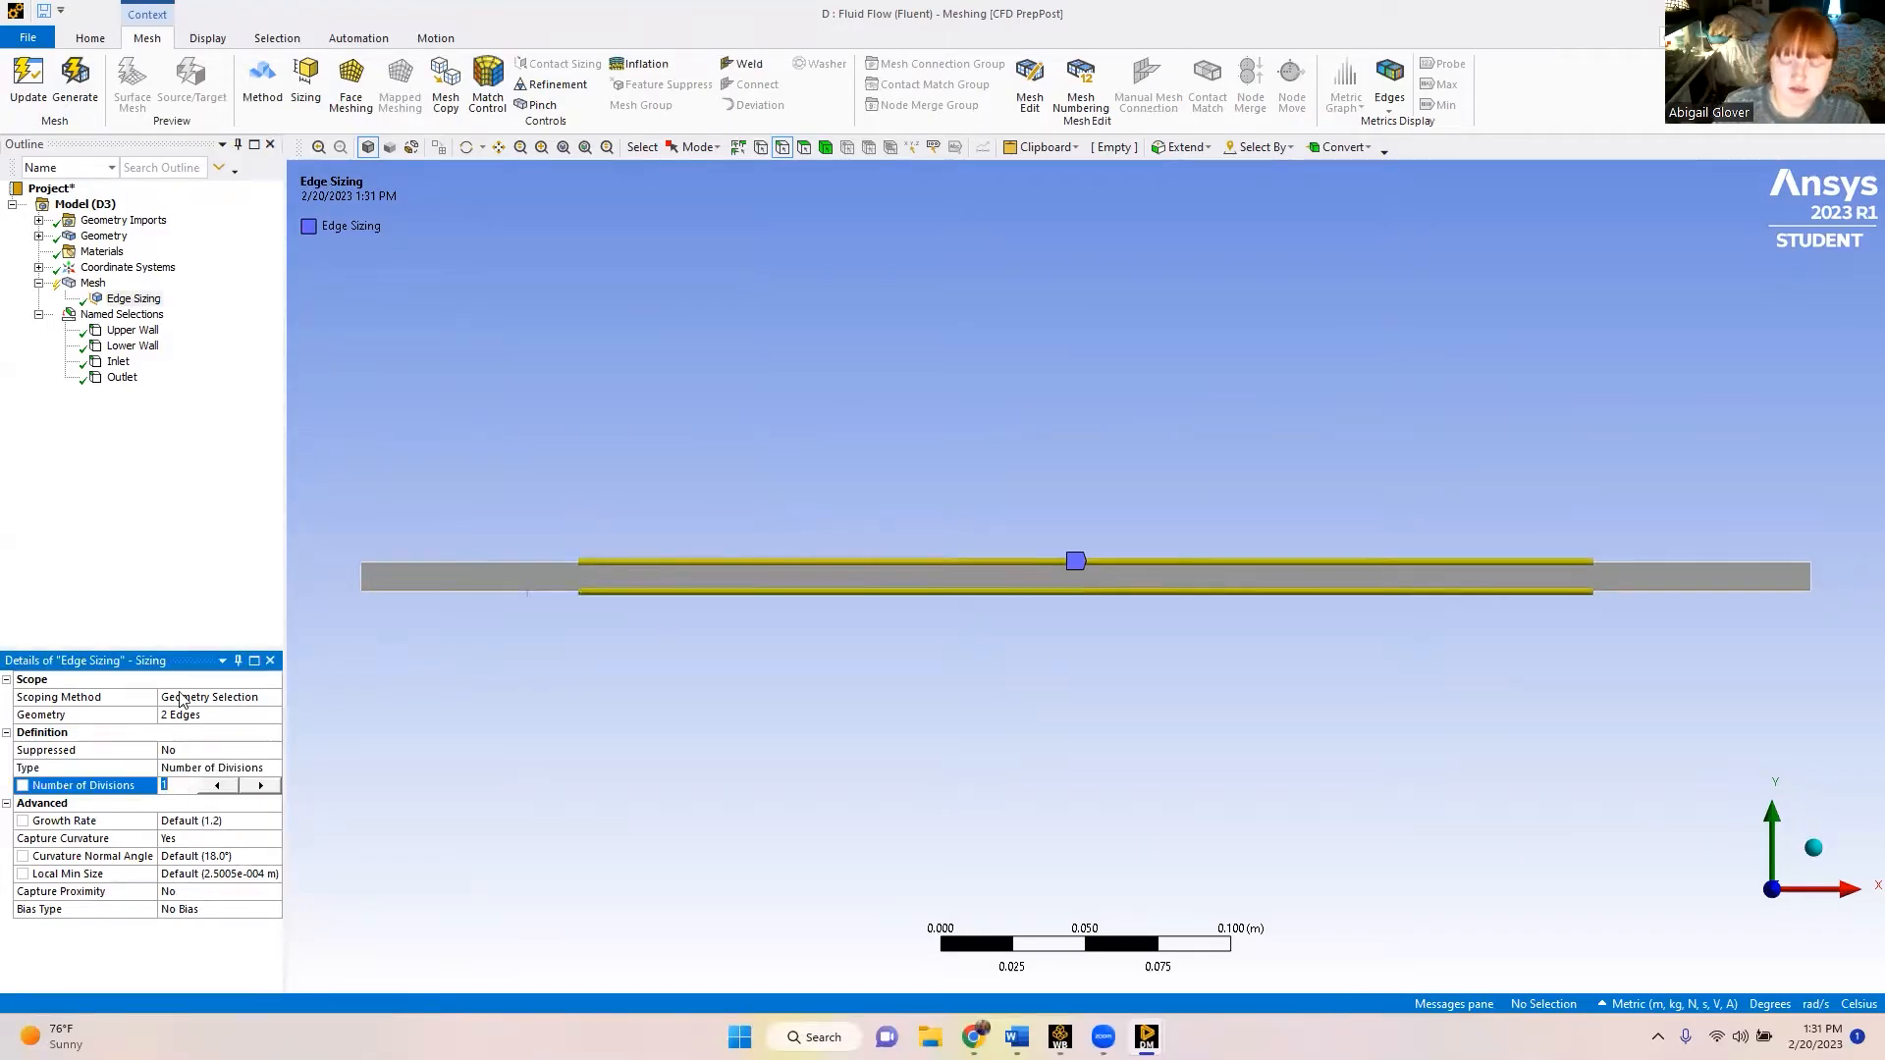
type("2500")
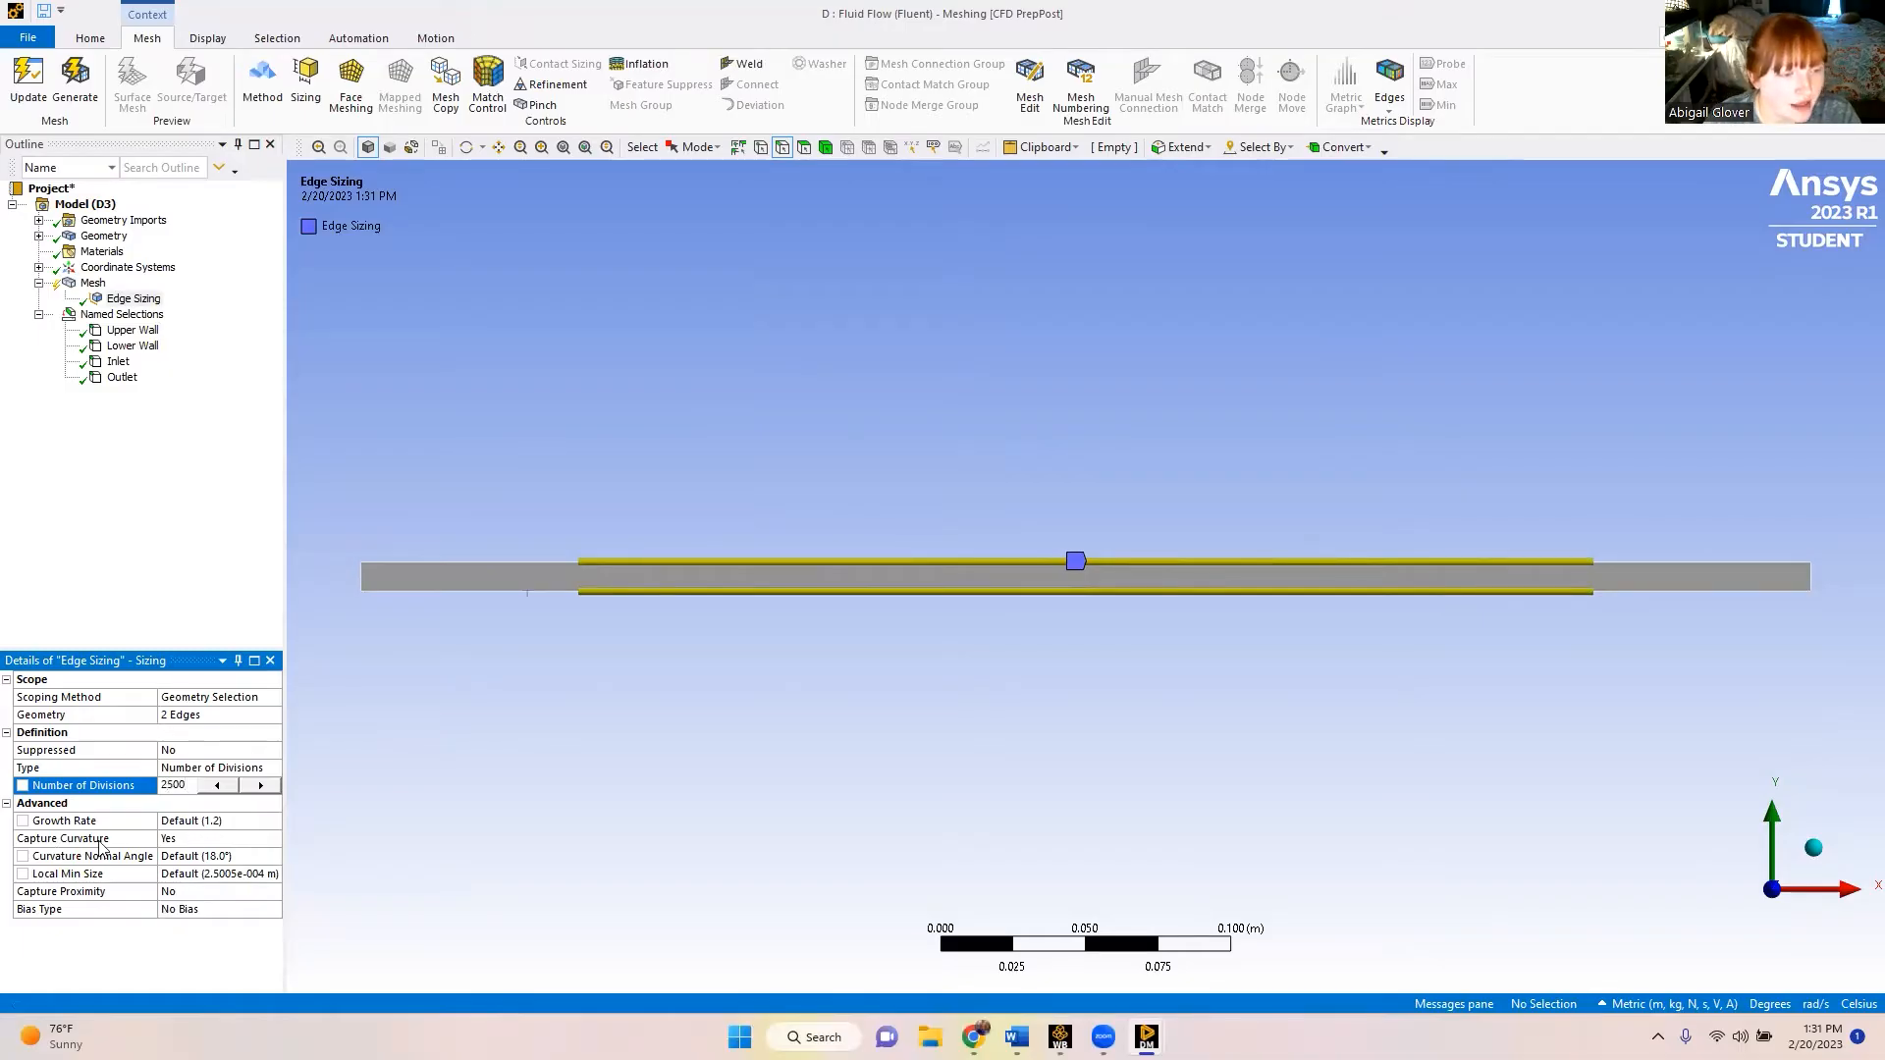
- Turn off Capture Curvature for the long-edge sizing and set its behavior to Hard
left_click(228, 840)
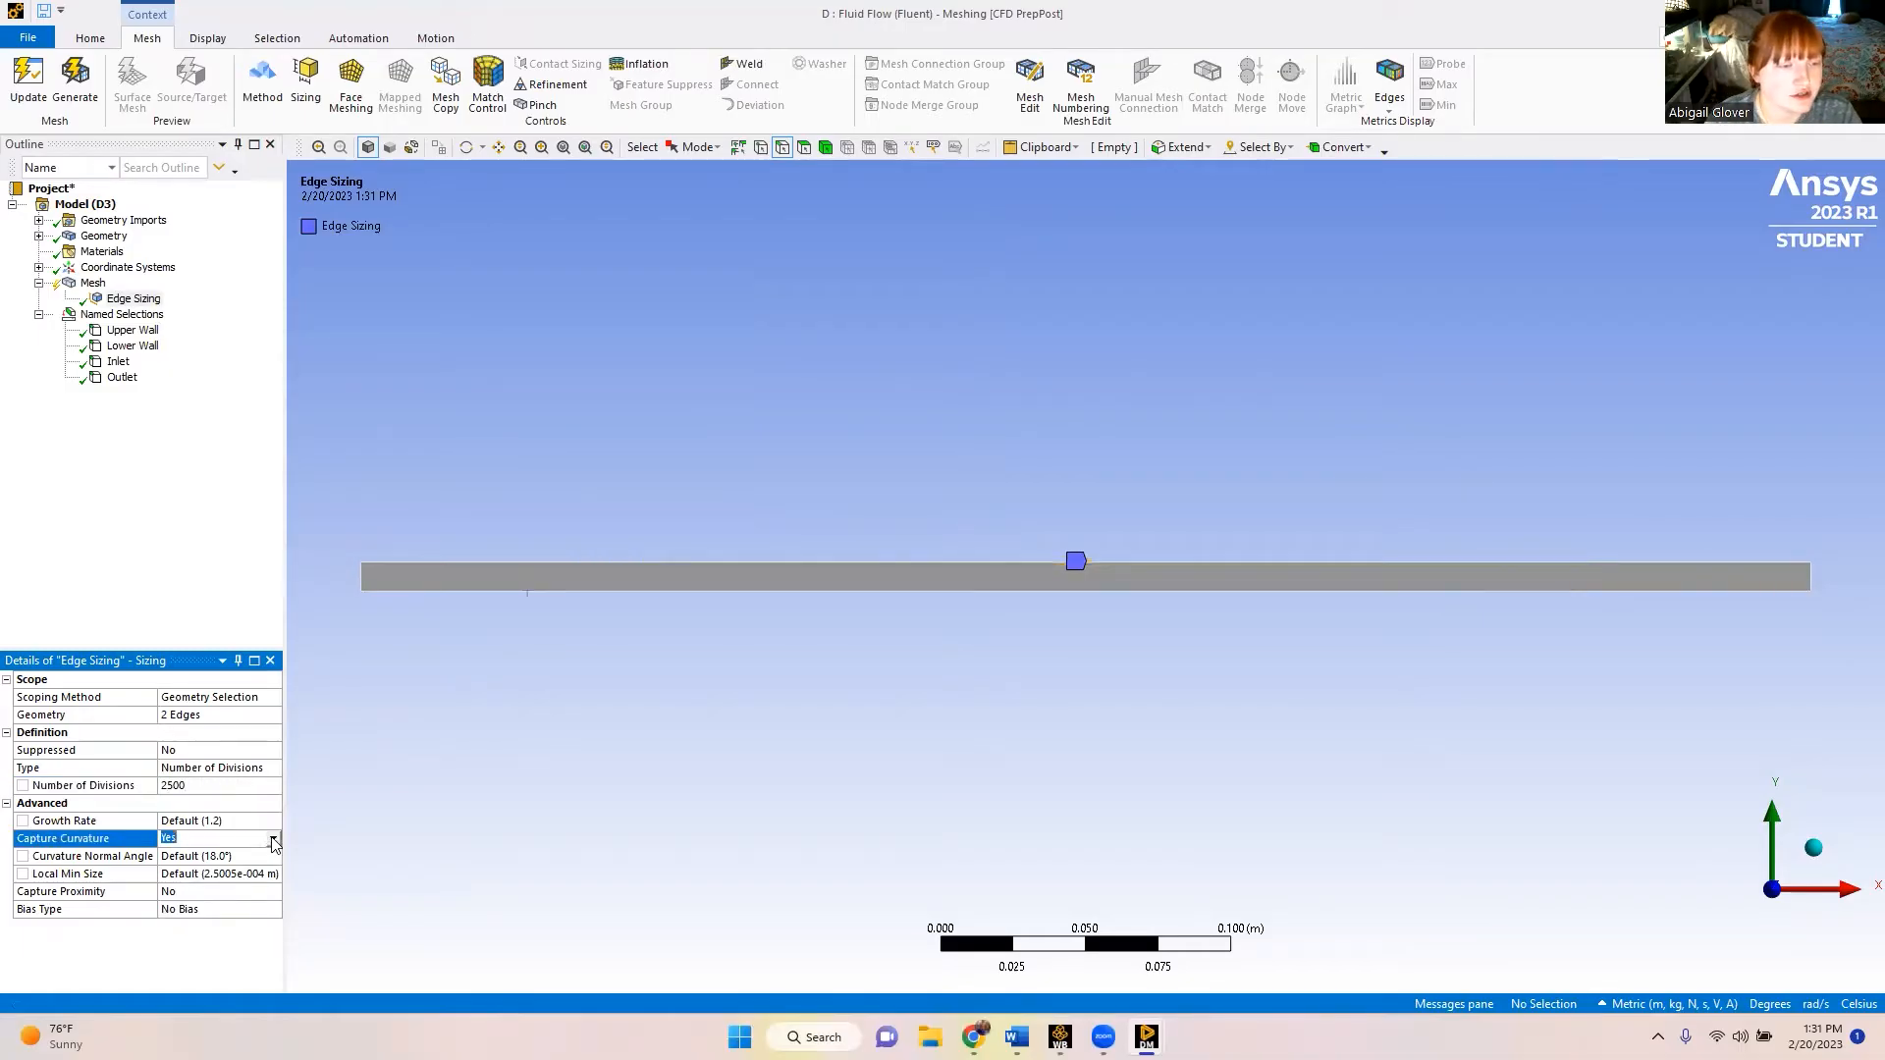
left_click(273, 839)
left_click(210, 855)
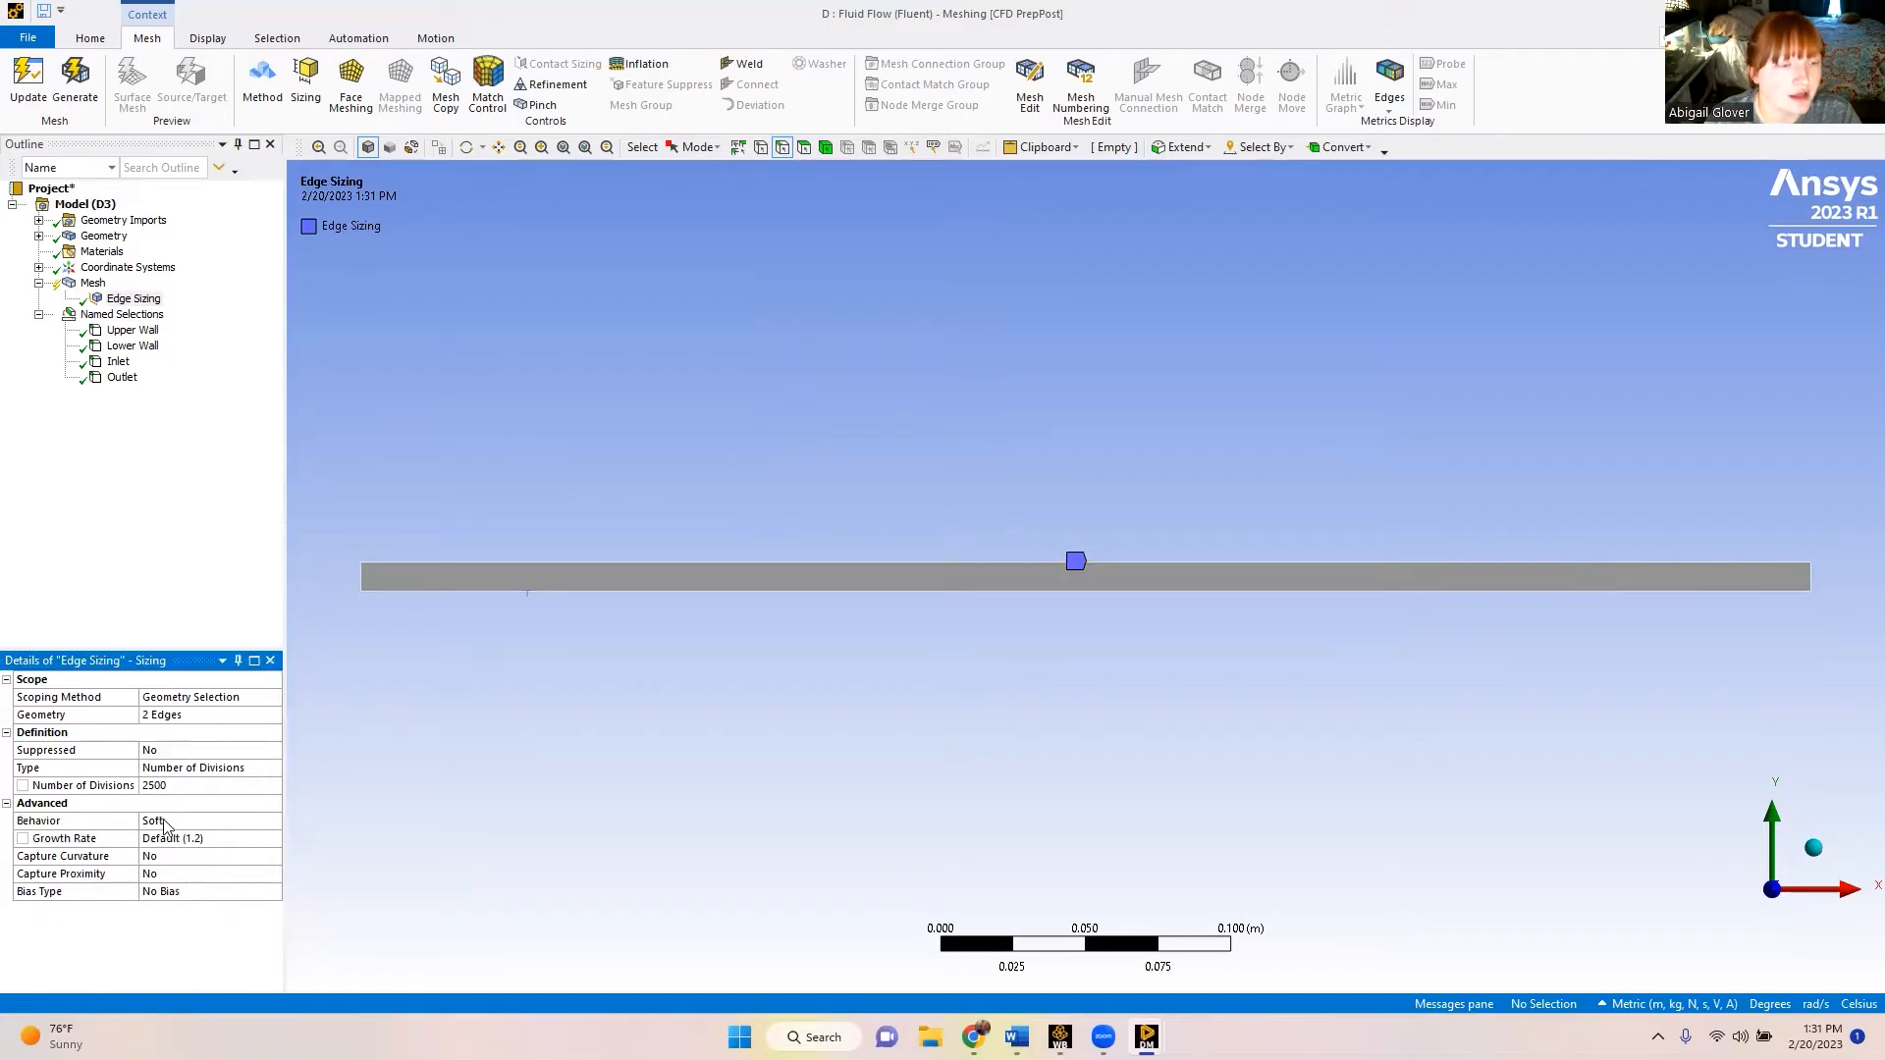
left_click(163, 822)
left_click(274, 823)
left_click(208, 854)
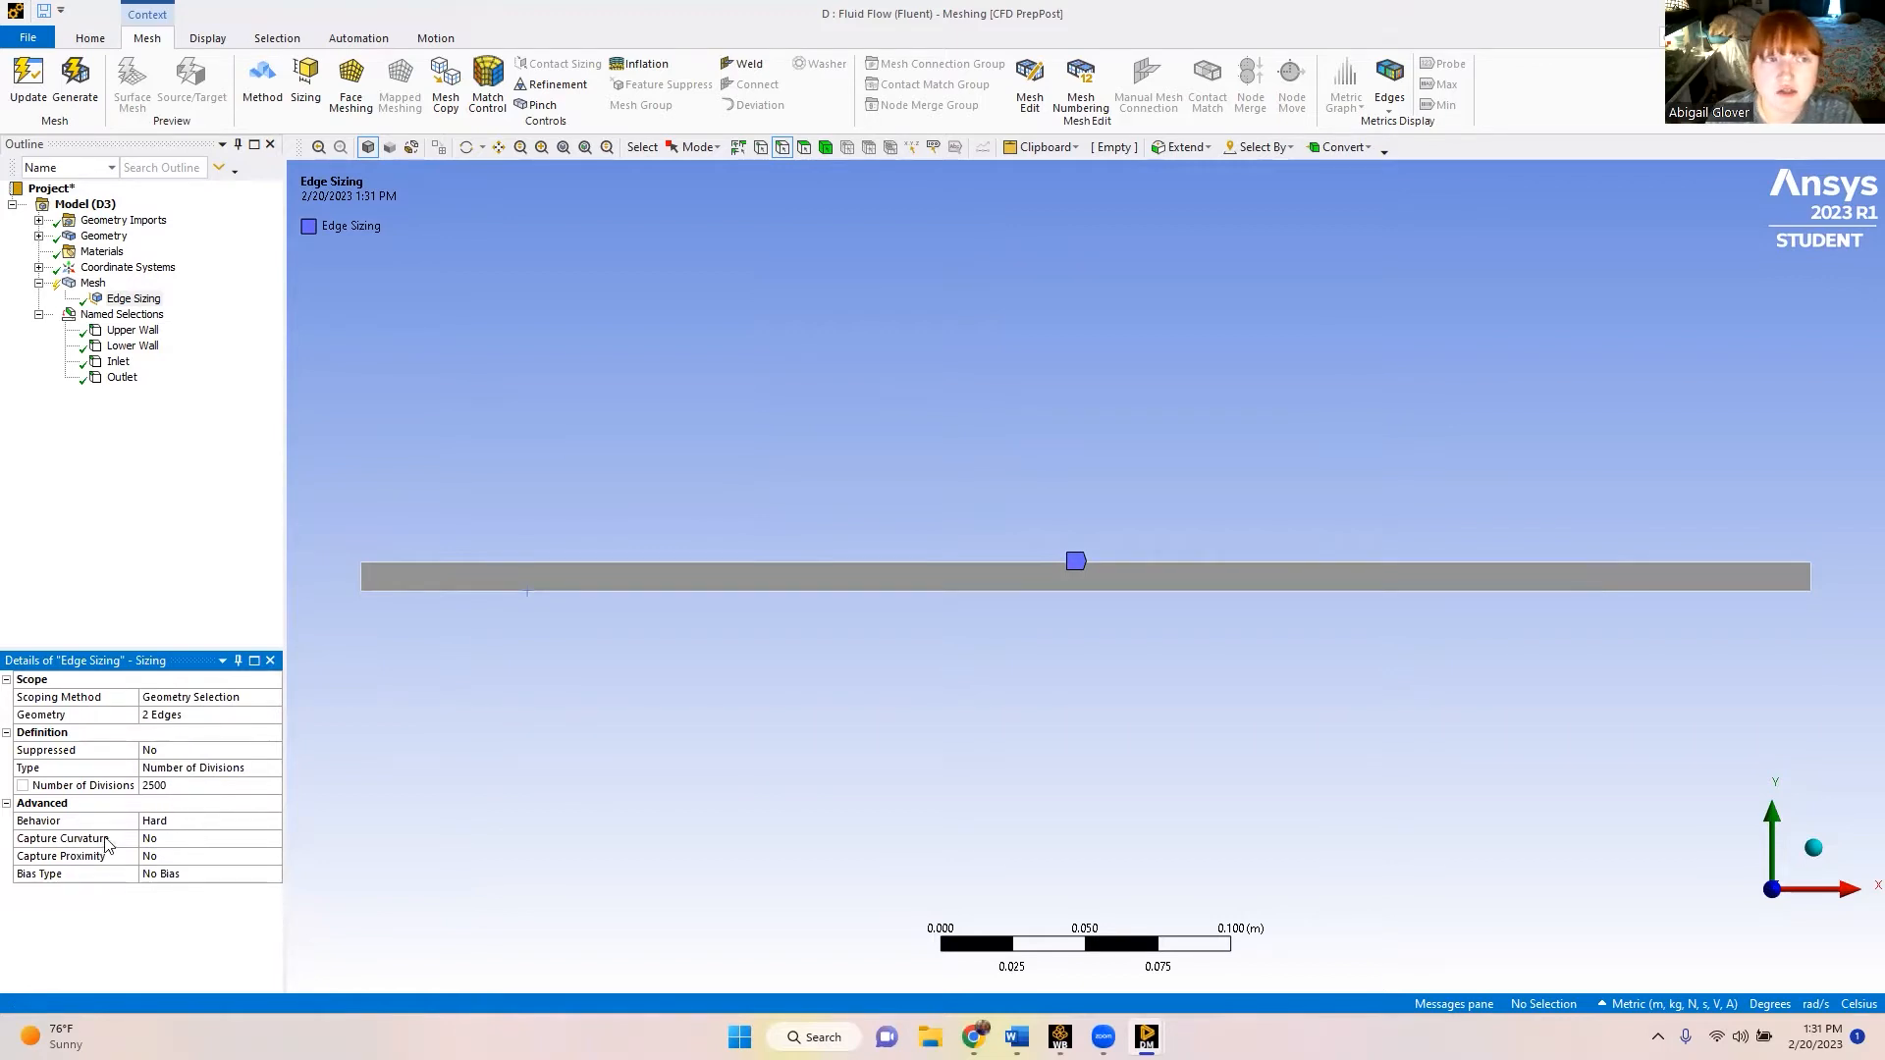
- Generate the mesh and inspect the elements along the channel
left_click(81, 106)
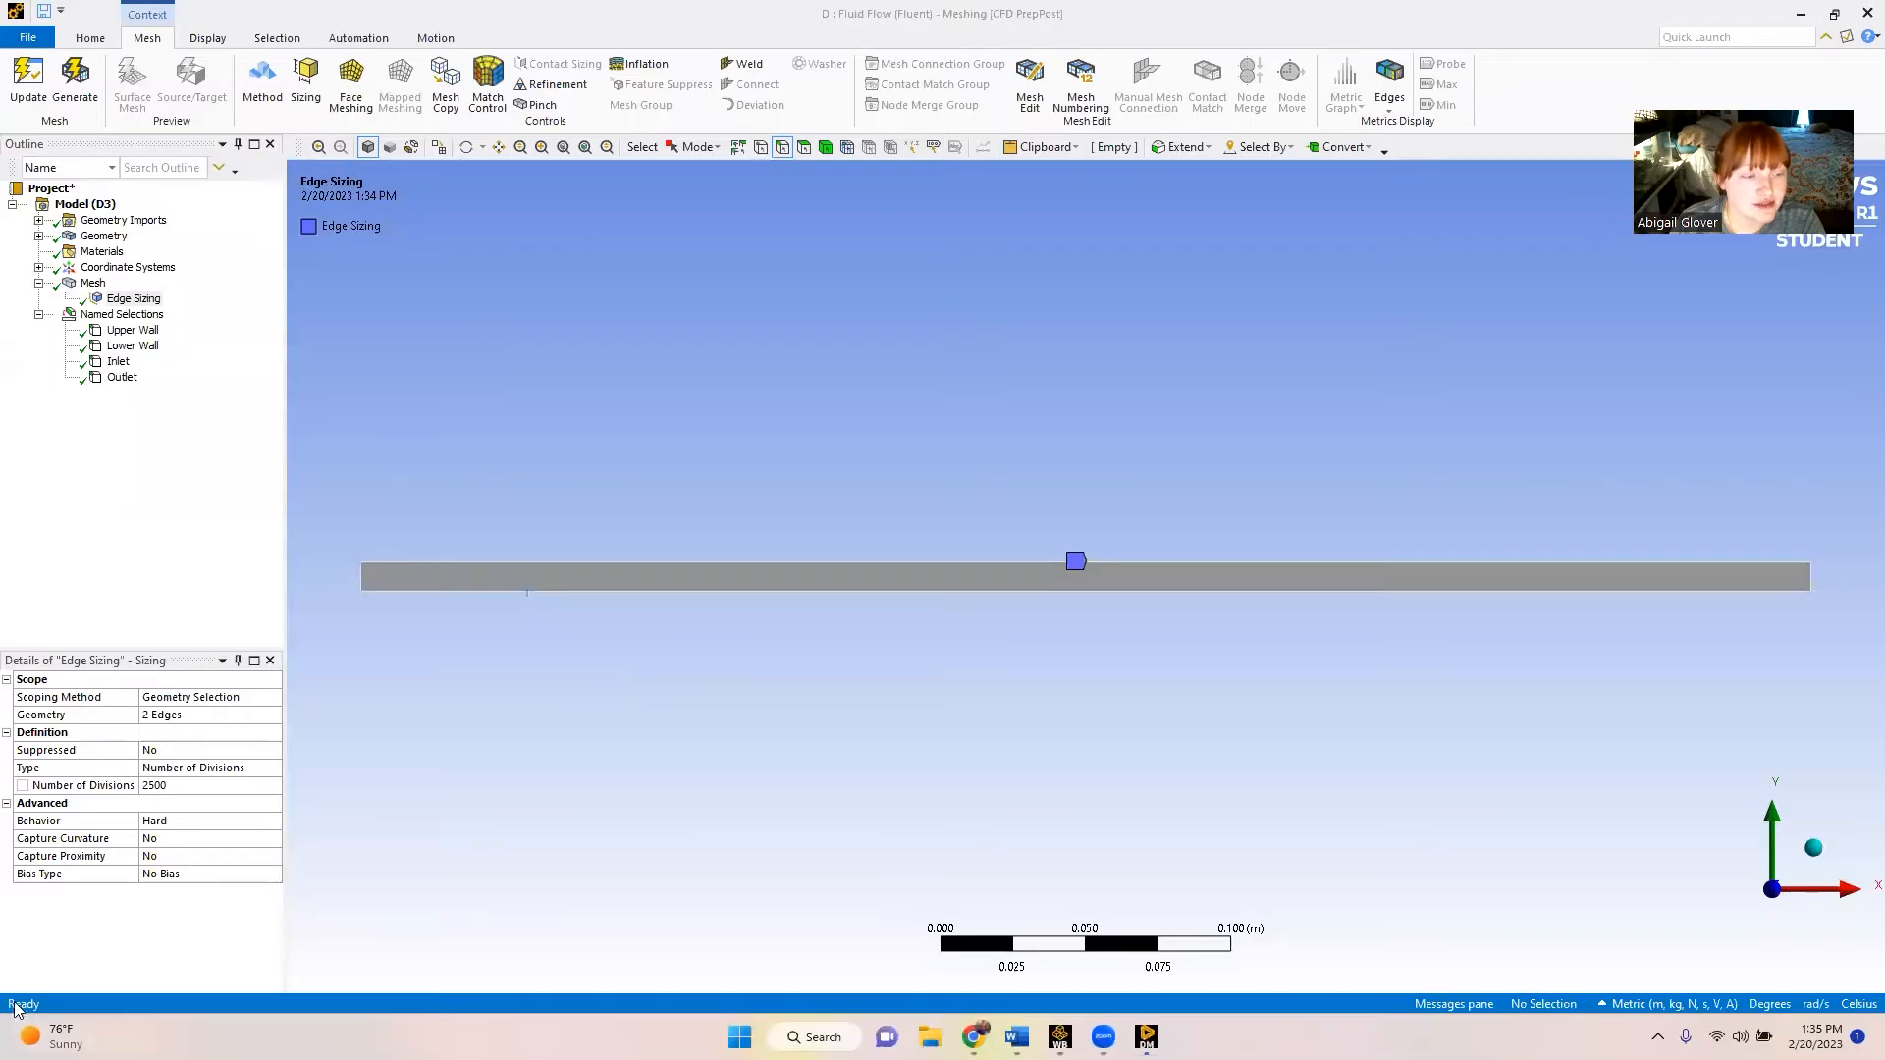
left_click(92, 283)
scroll(1068, 629, "up", 3)
scroll(1068, 633, "up", 3)
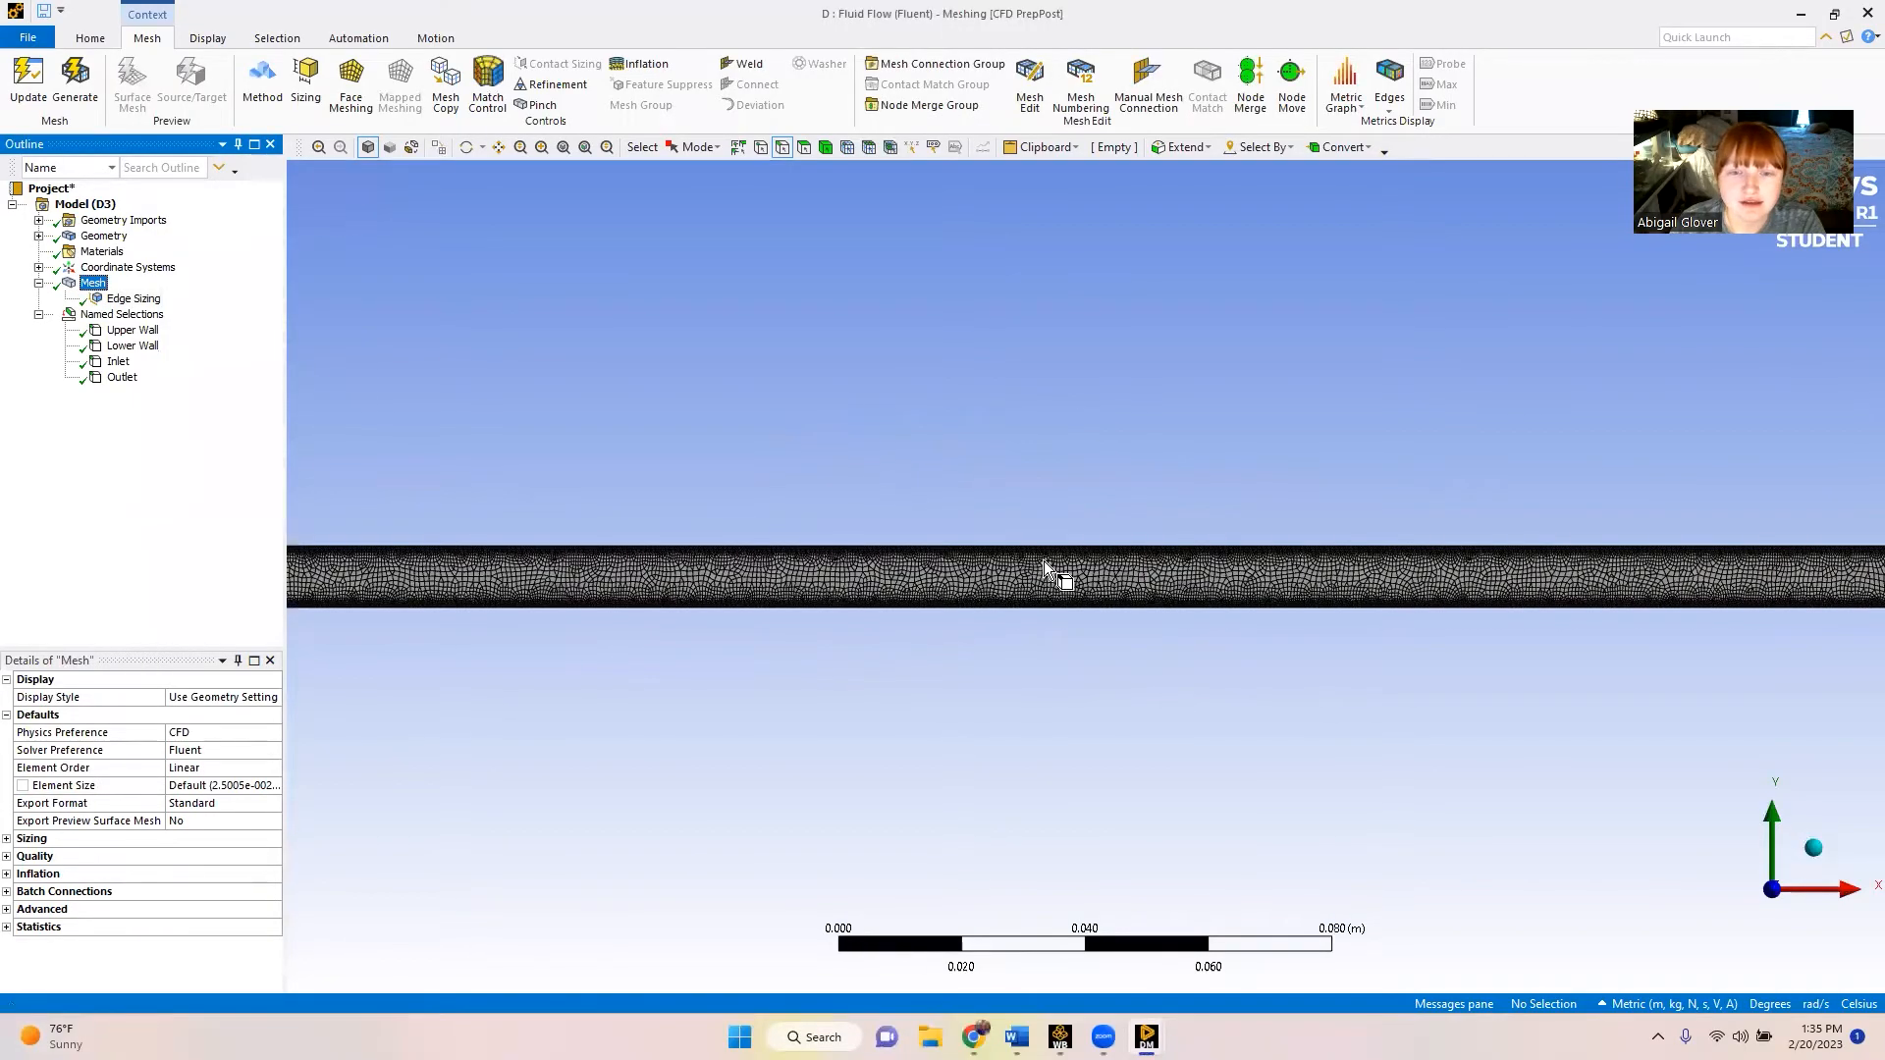
scroll(1044, 562, "down", 5)
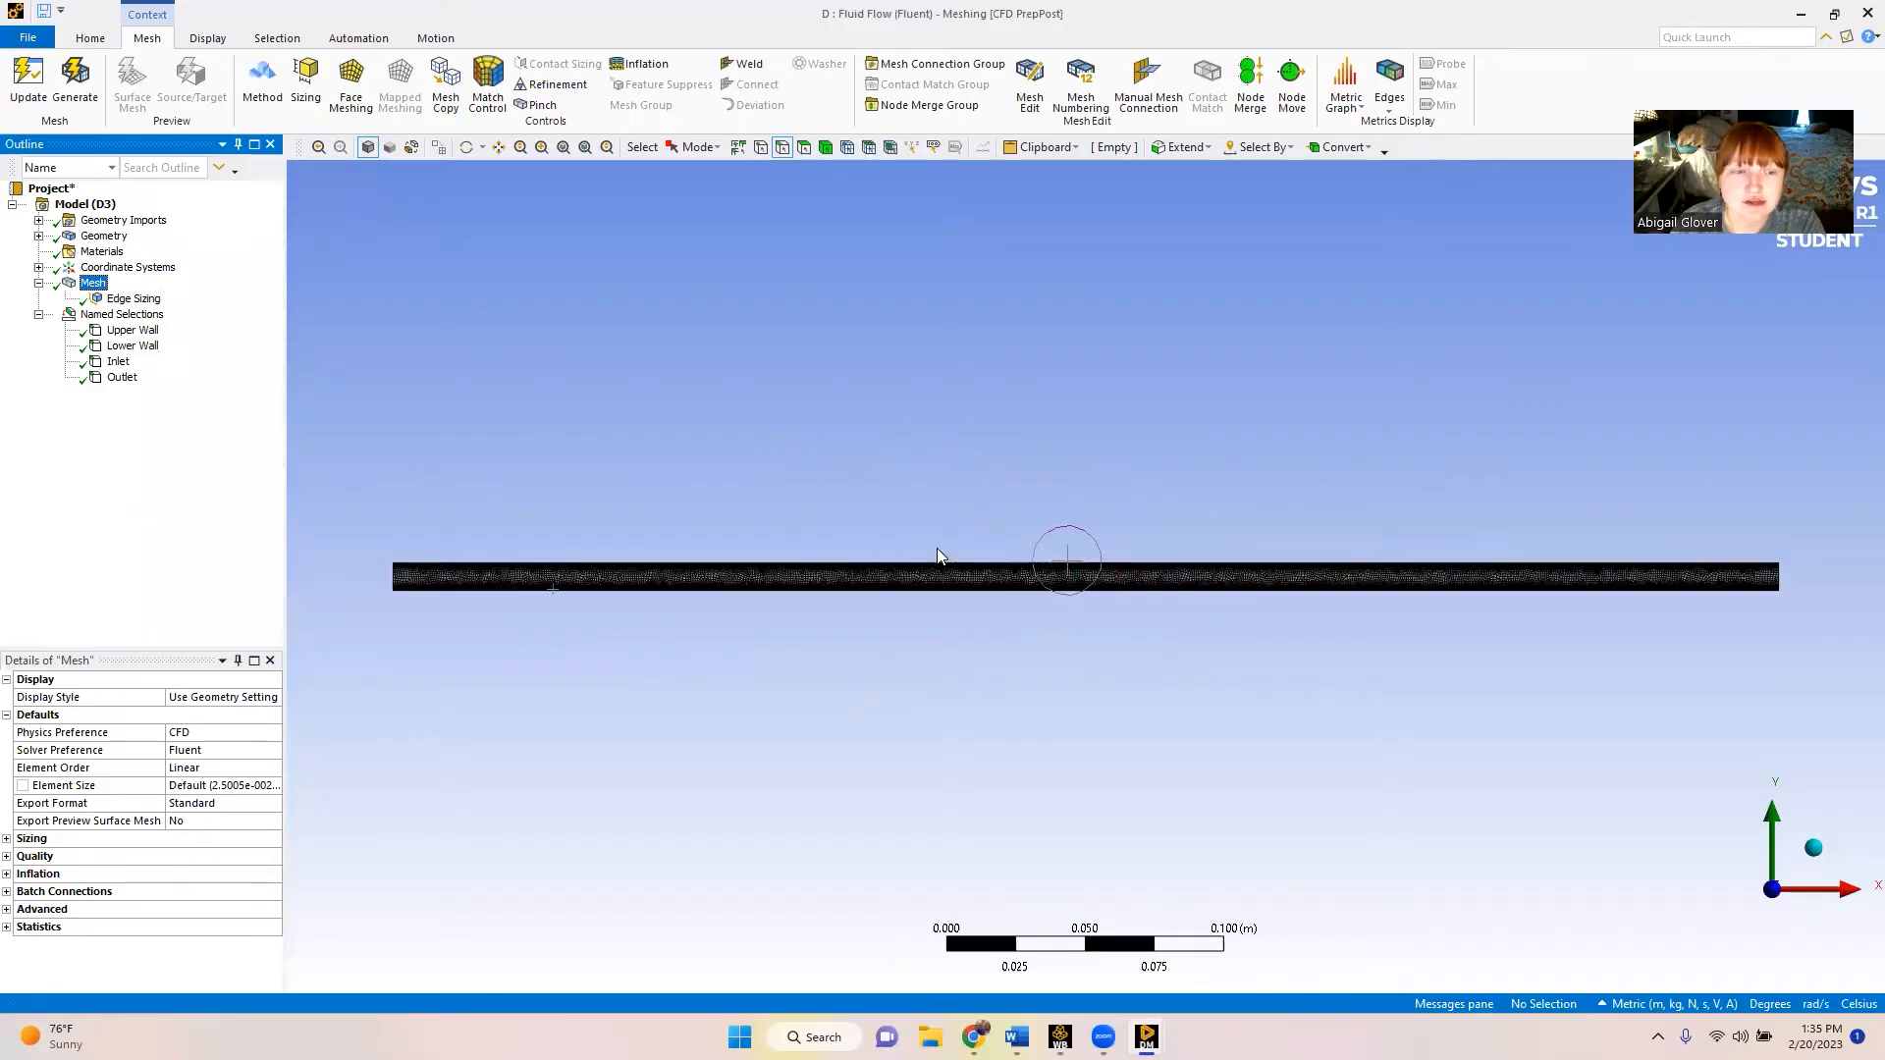
- Insert another mesh sizing and scope it to the two short edges at the channel's inlet and outlet ends
right_click(98, 290)
mouse_move(211, 297)
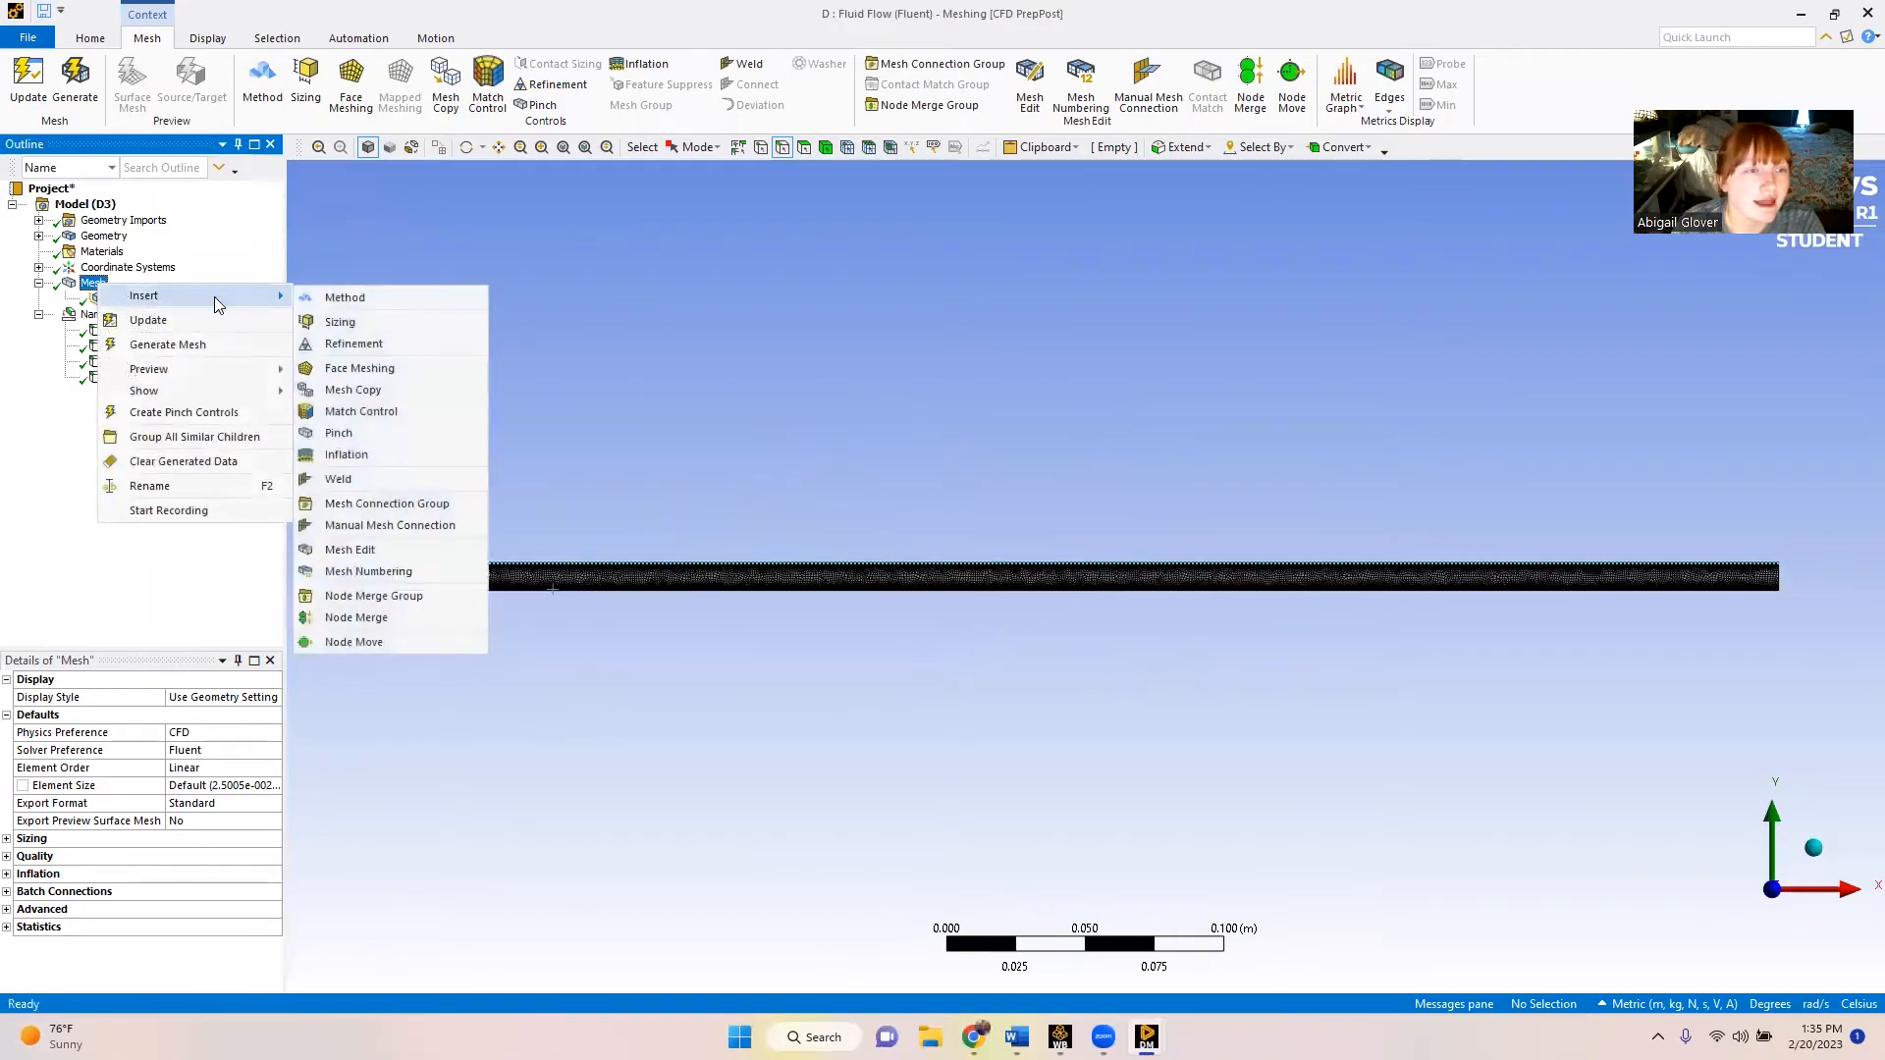
left_click(372, 323)
left_click(391, 583)
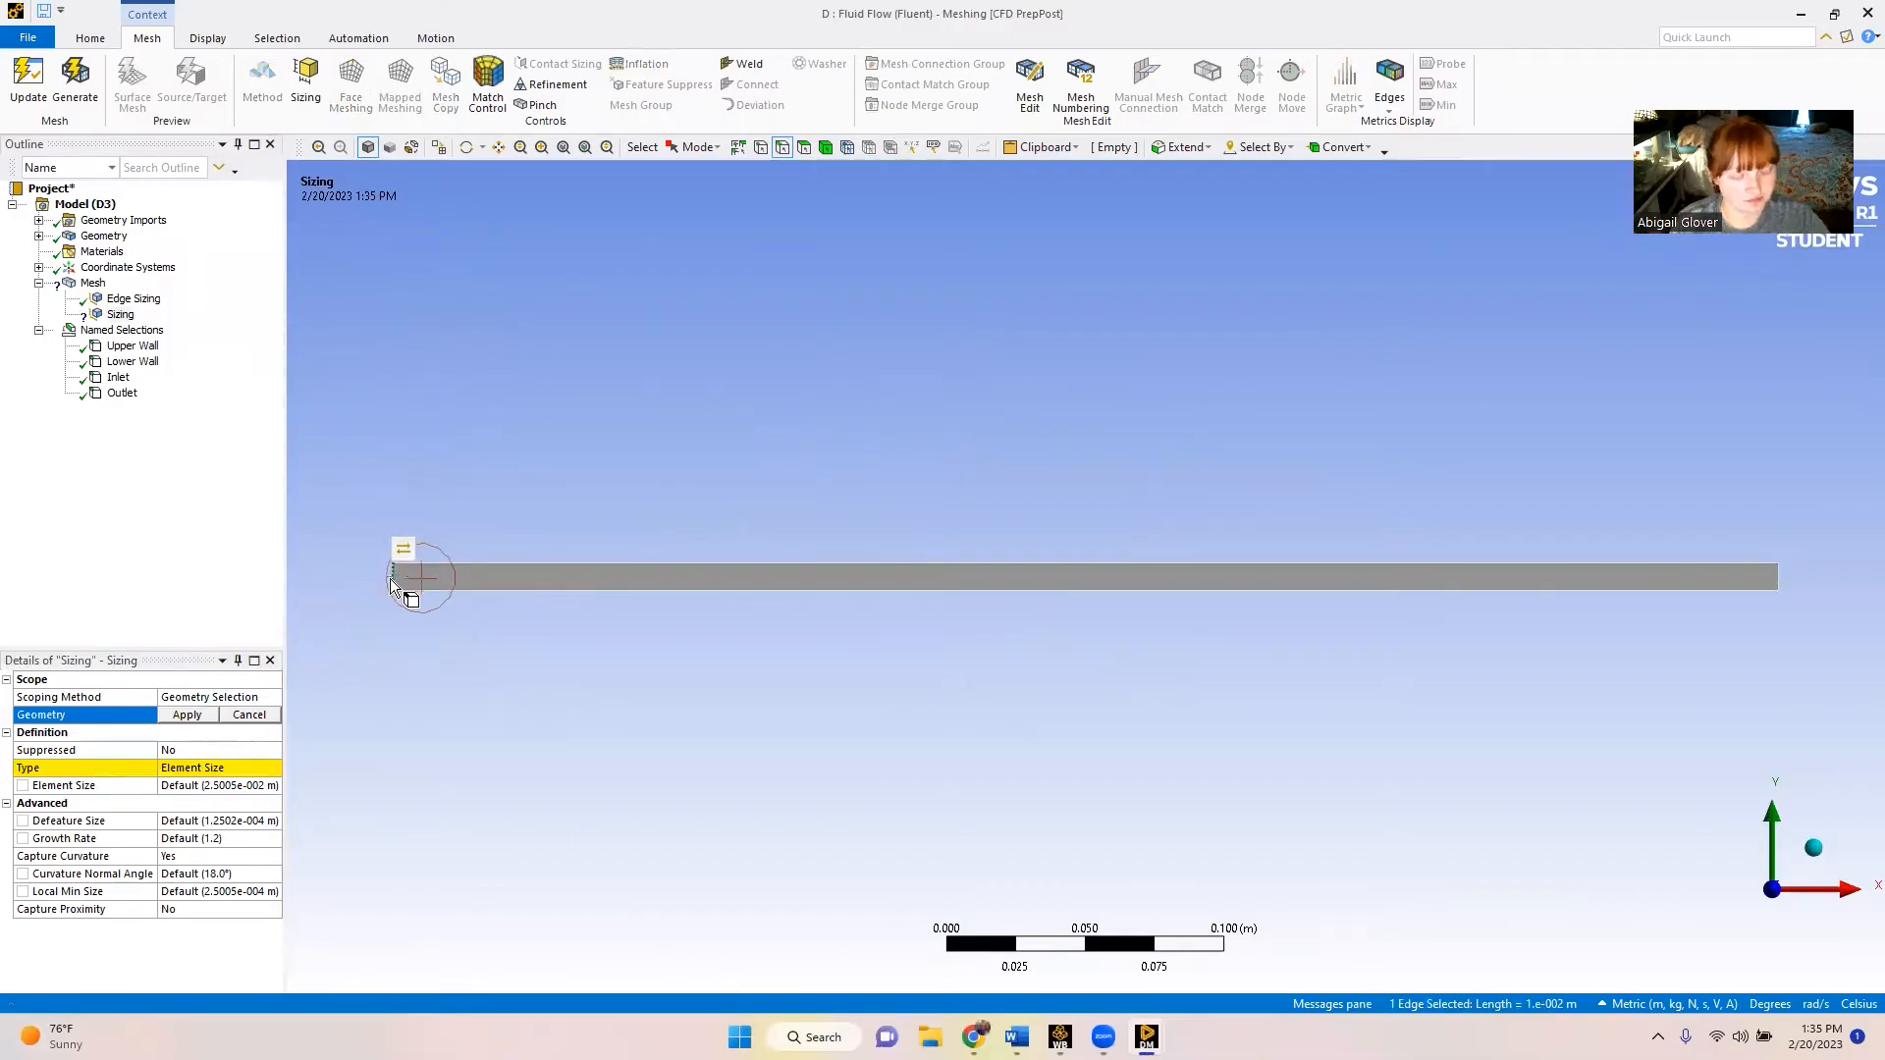
left_click(1782, 579, "ctrl")
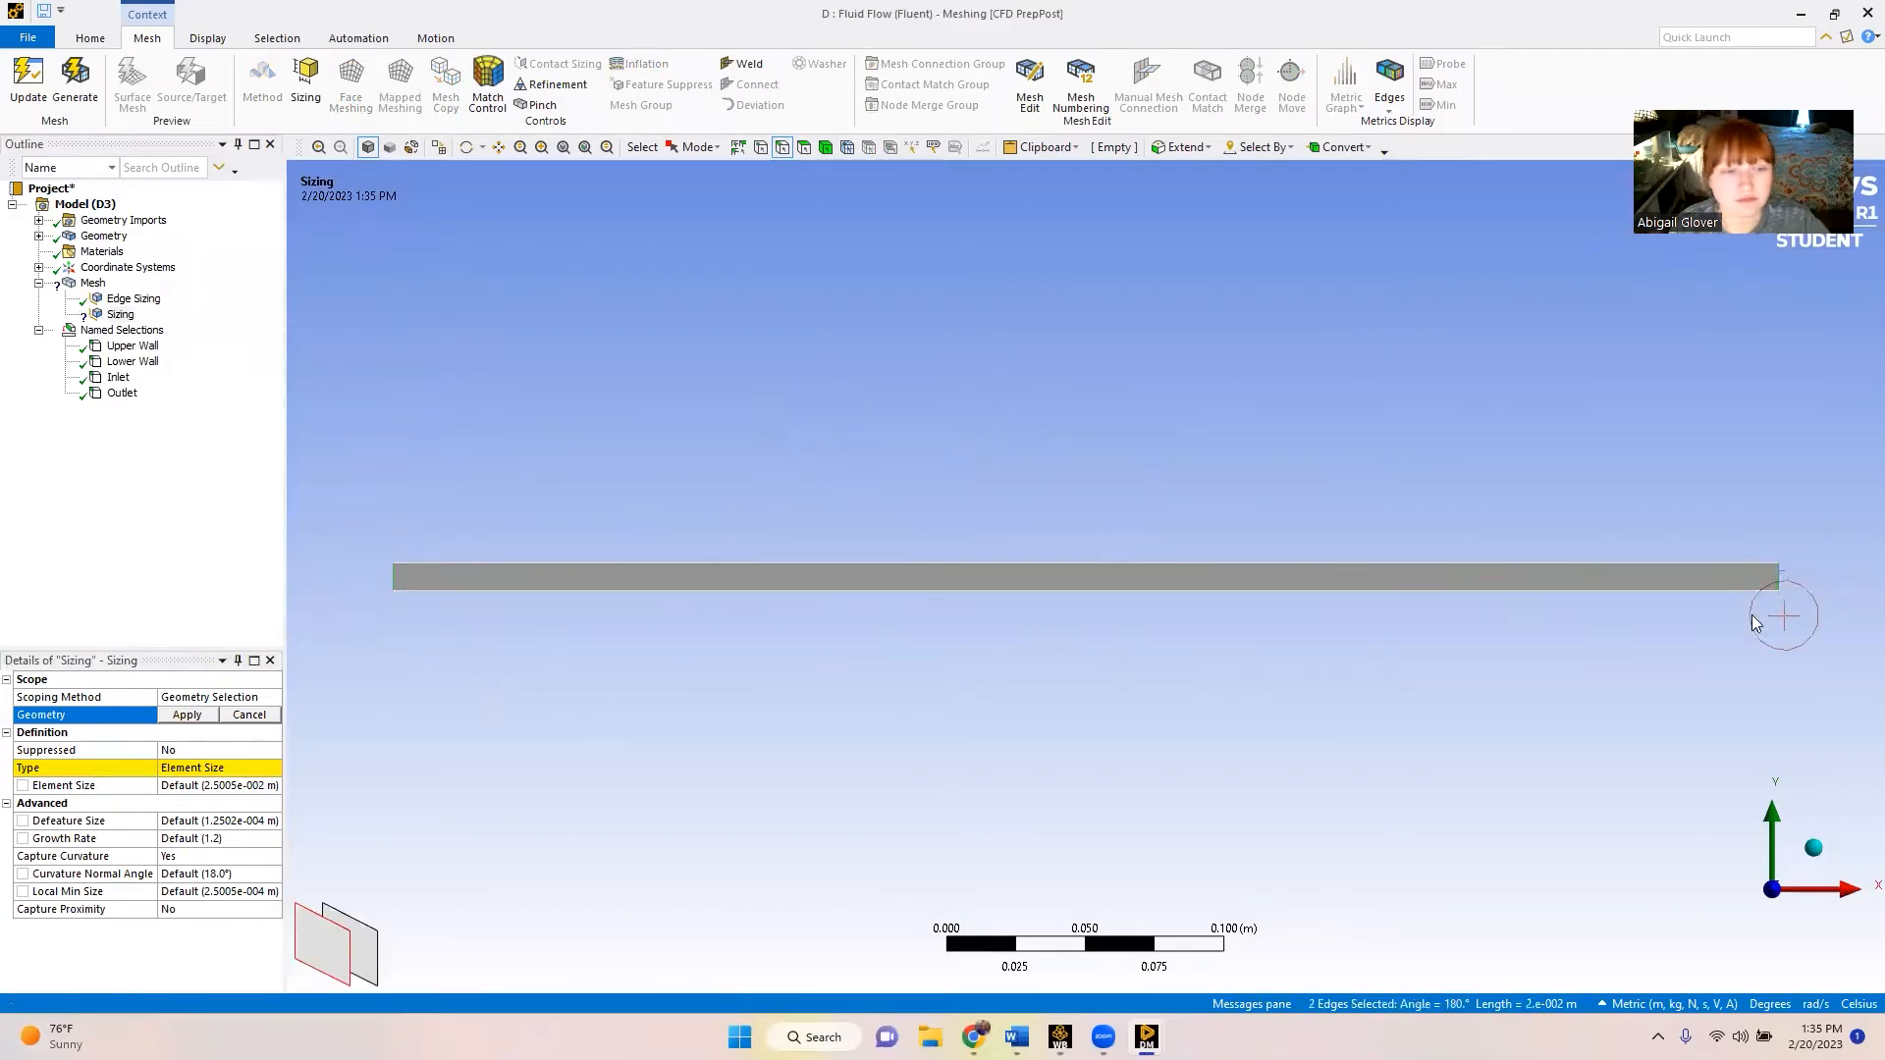
left_click(186, 715)
- Set the short-edge sizing's type to Number of Divisions with 50 divisions
left_click(230, 767)
left_click(273, 768)
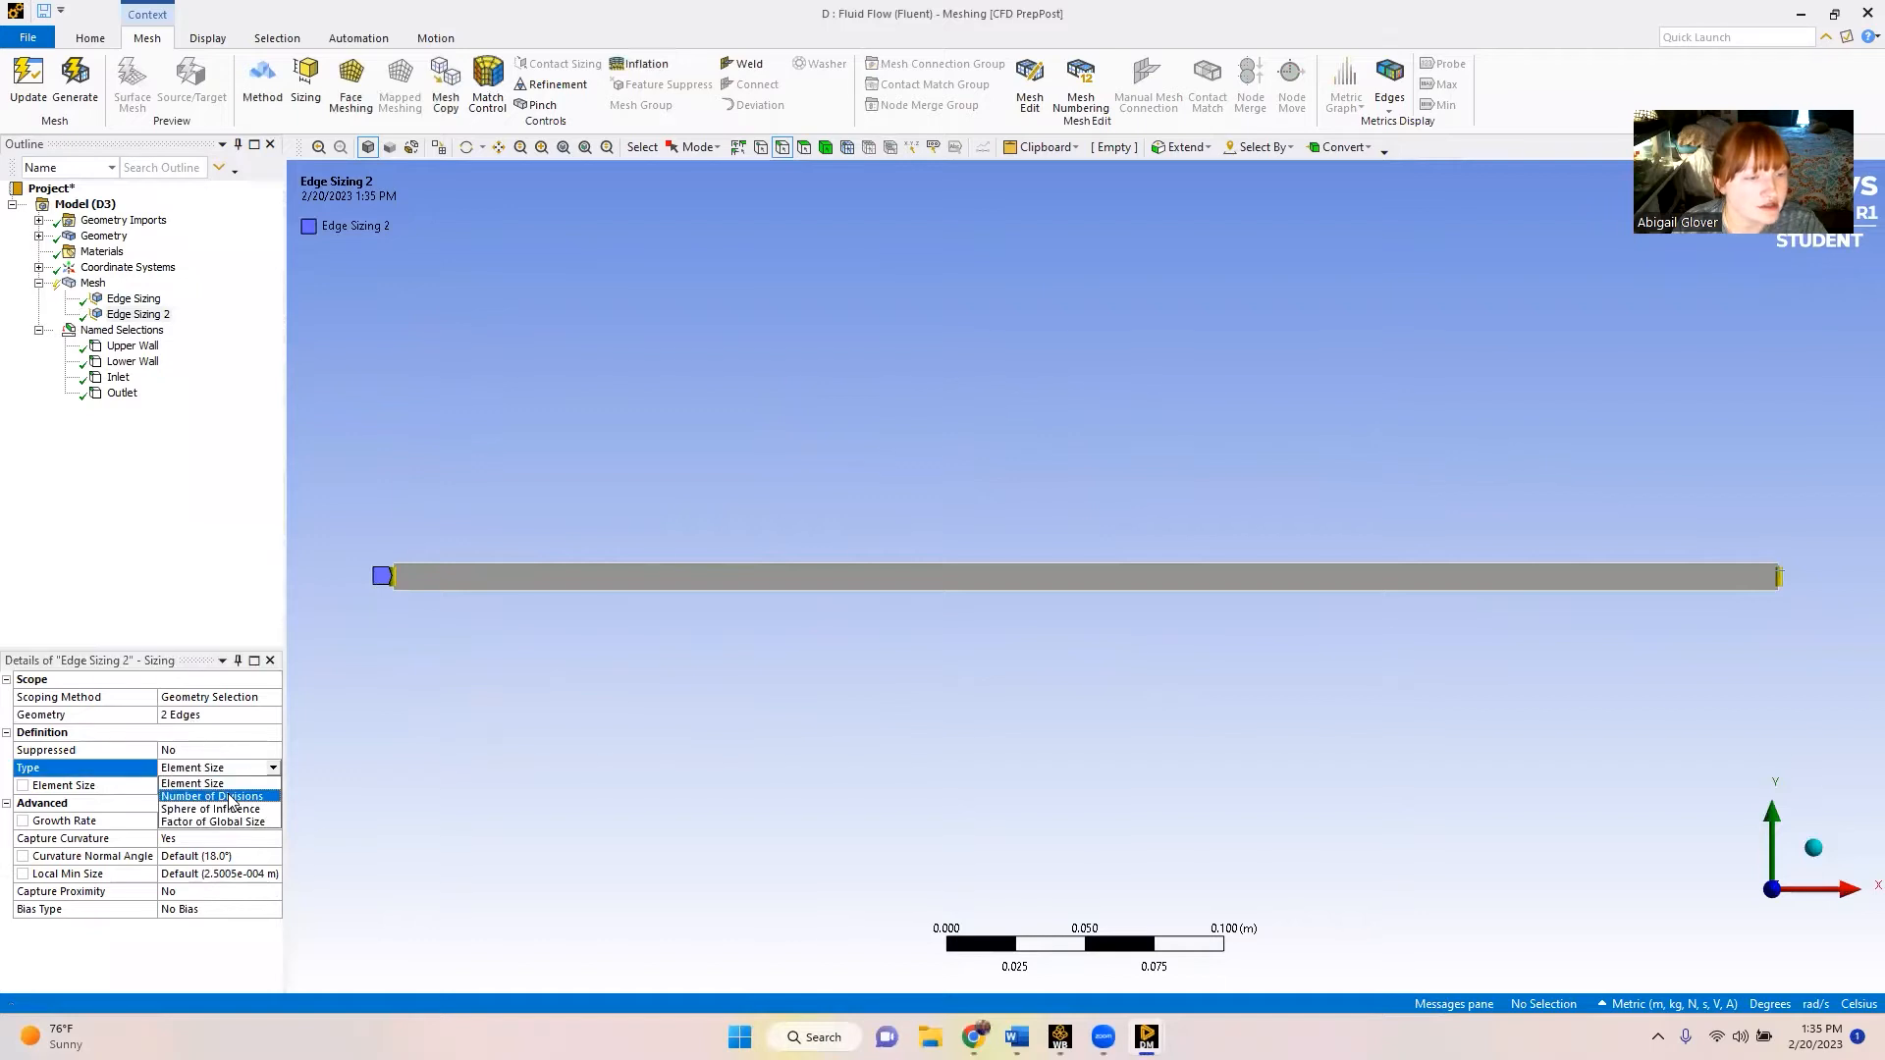
left_click(230, 796)
left_click(196, 784)
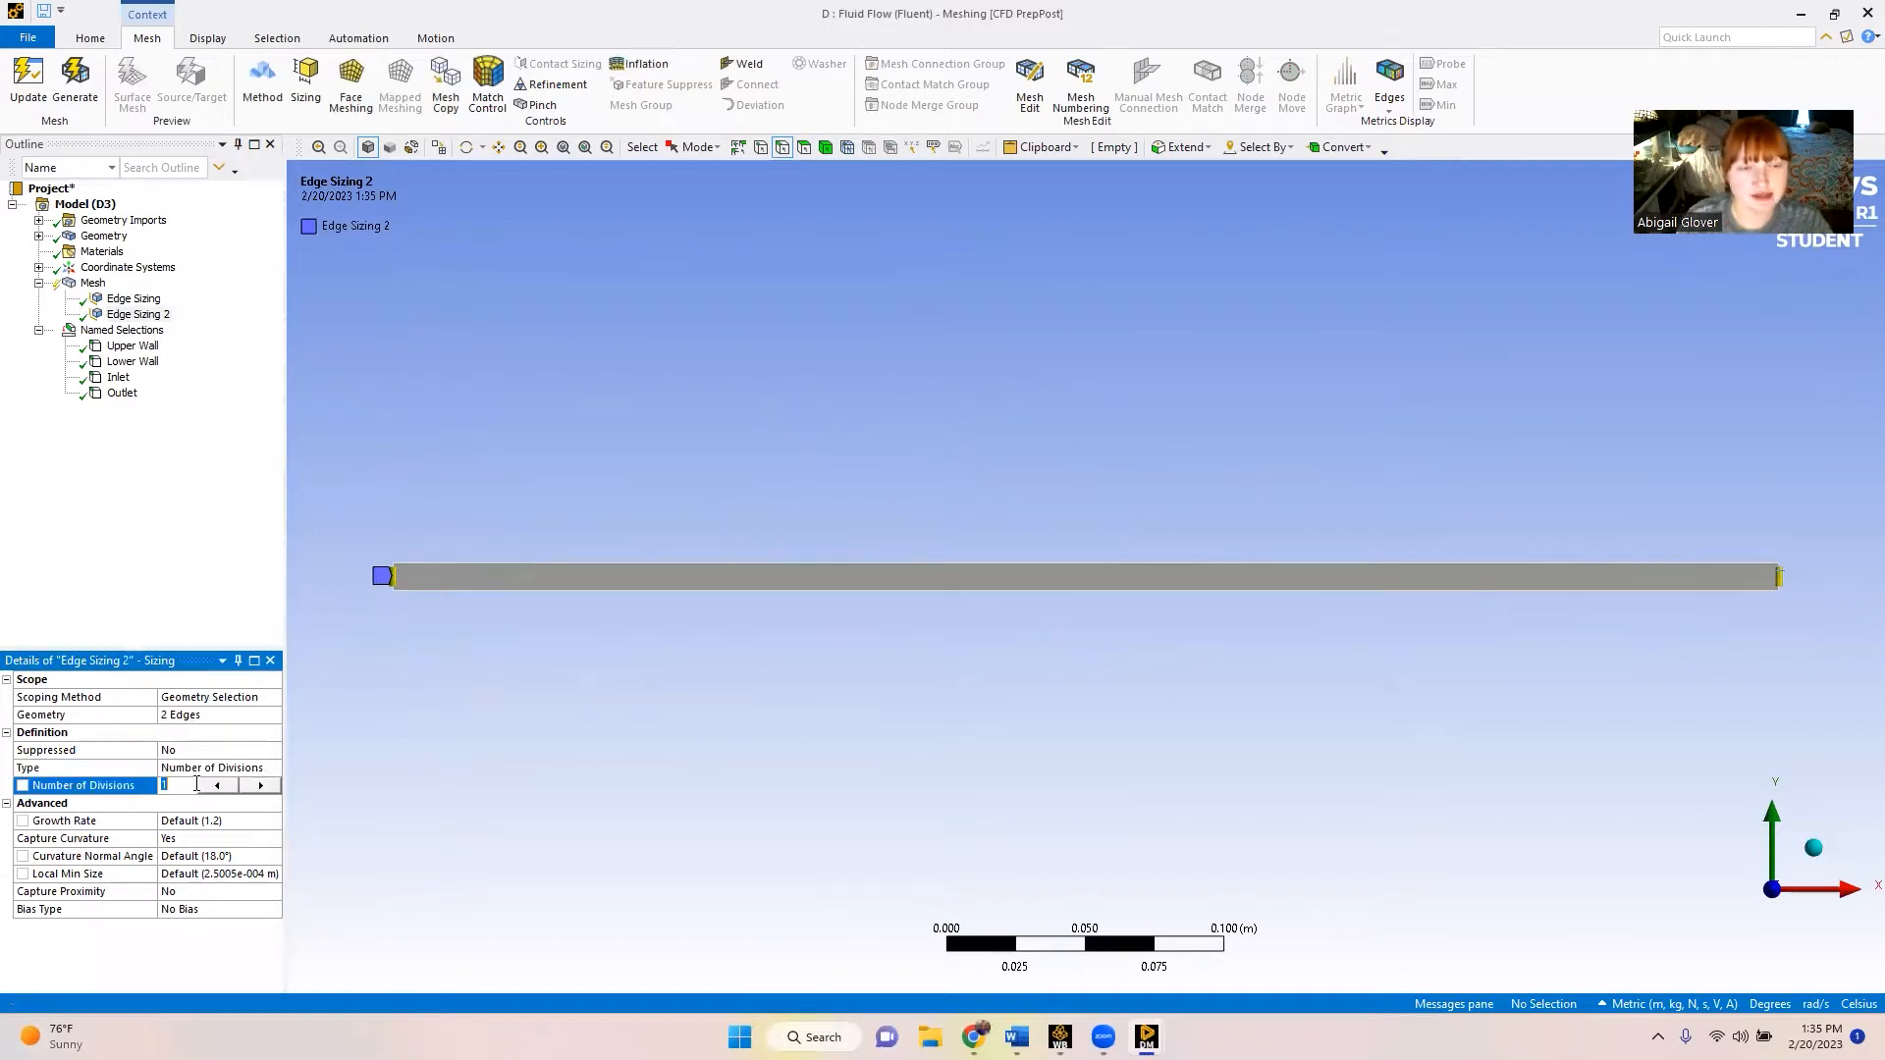
type("50")
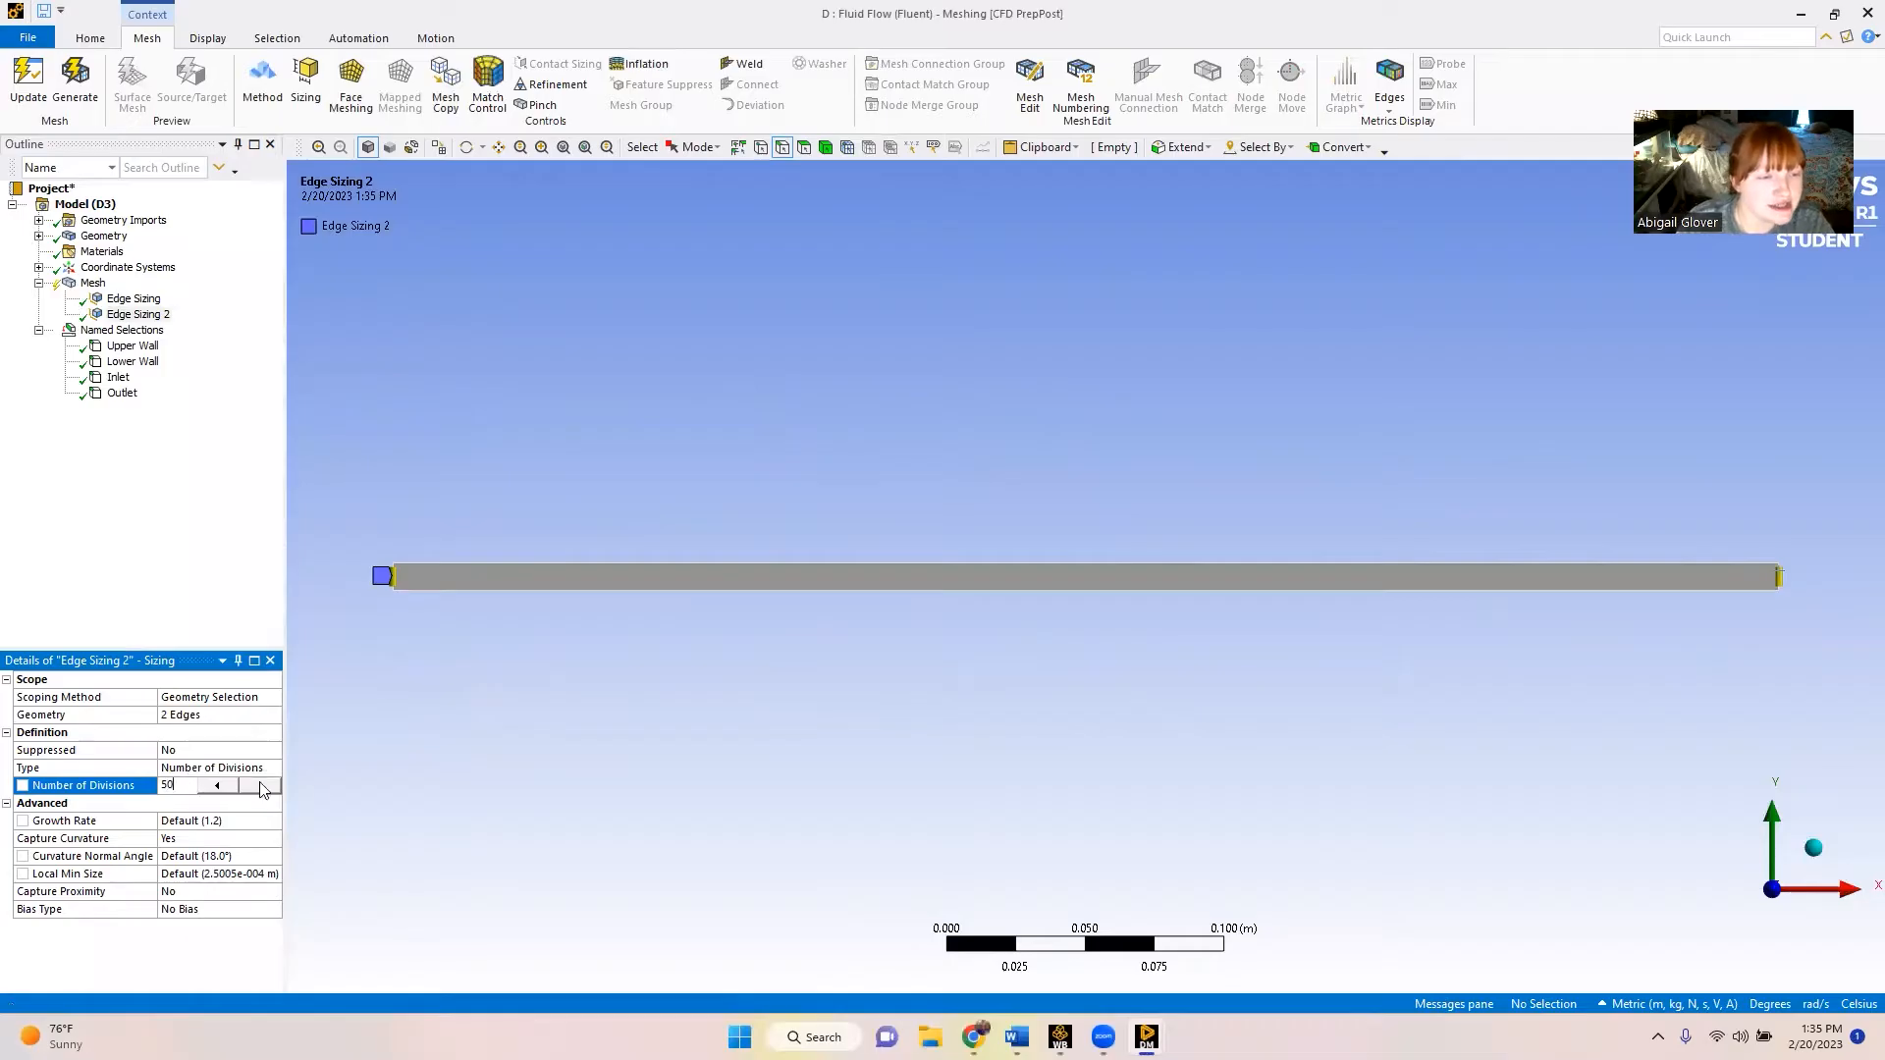
- Turn off Capture Curvature for the short-edge sizing and set its behavior to Hard
left_click(173, 839)
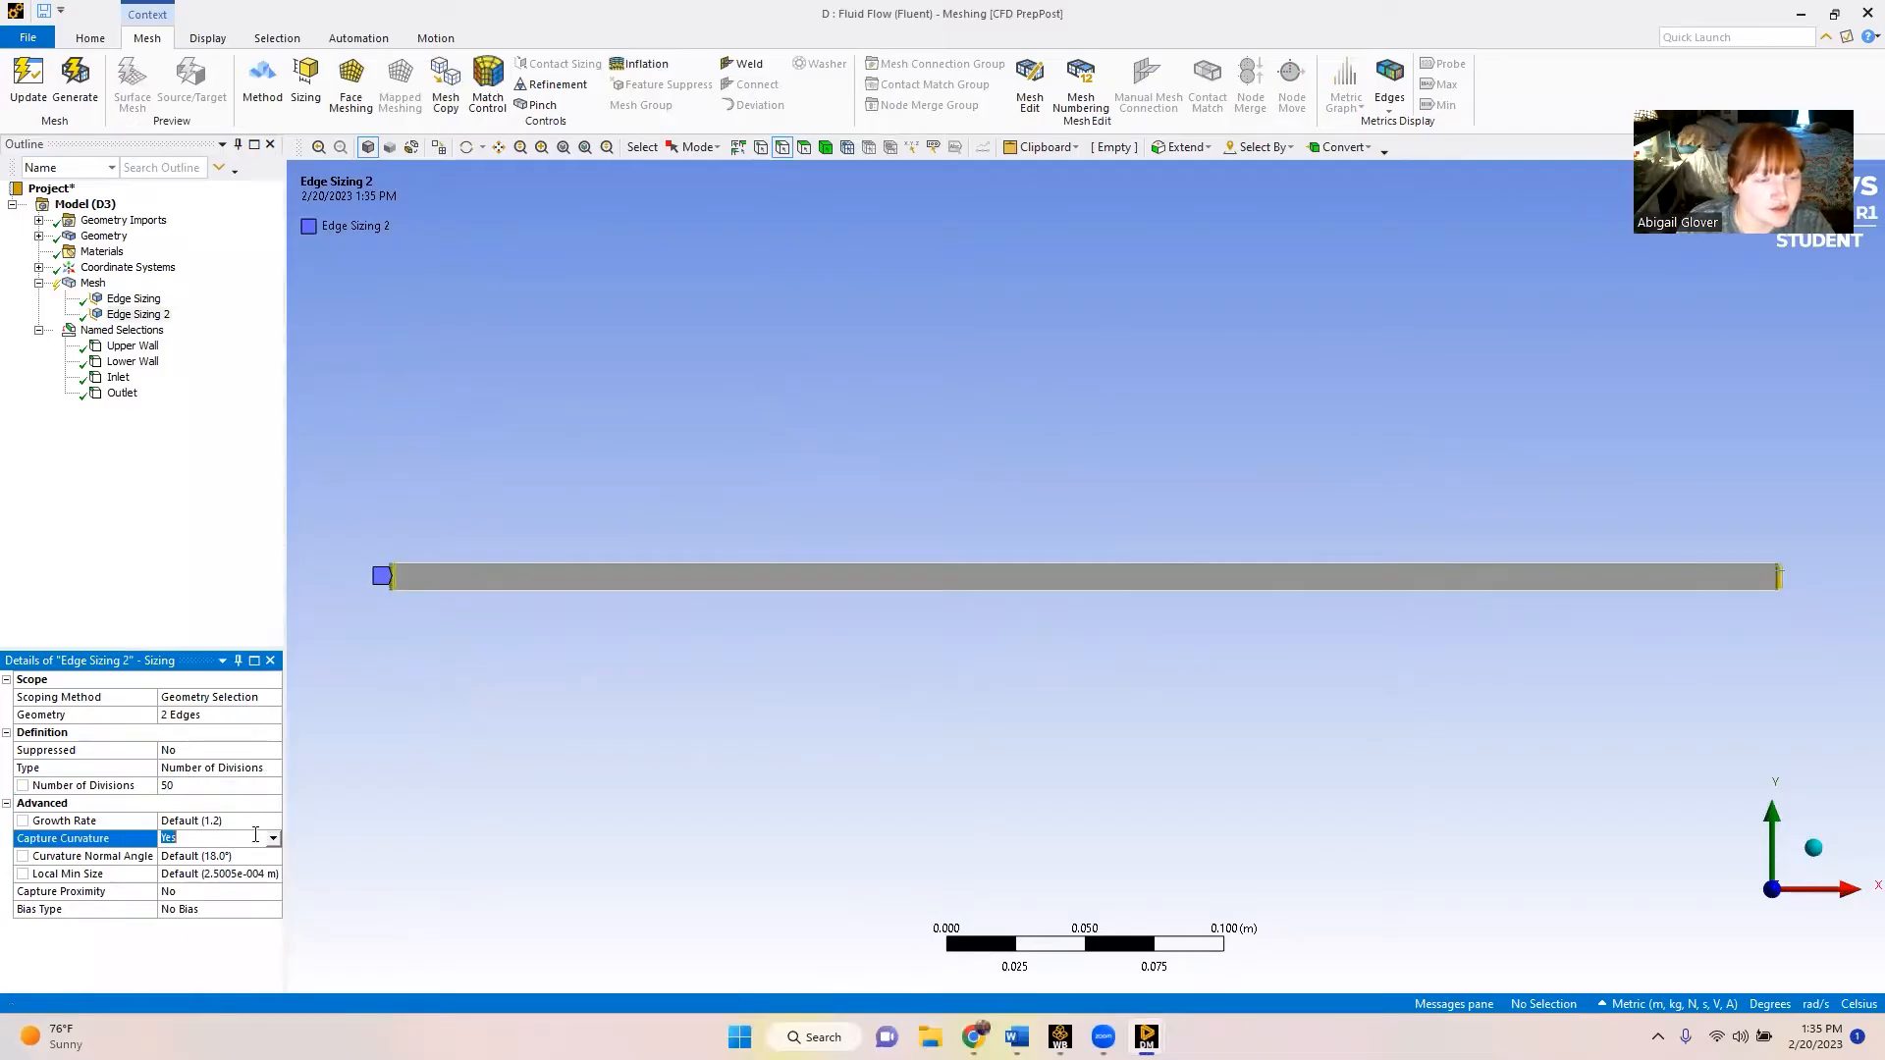
left_click(275, 840)
left_click(233, 860)
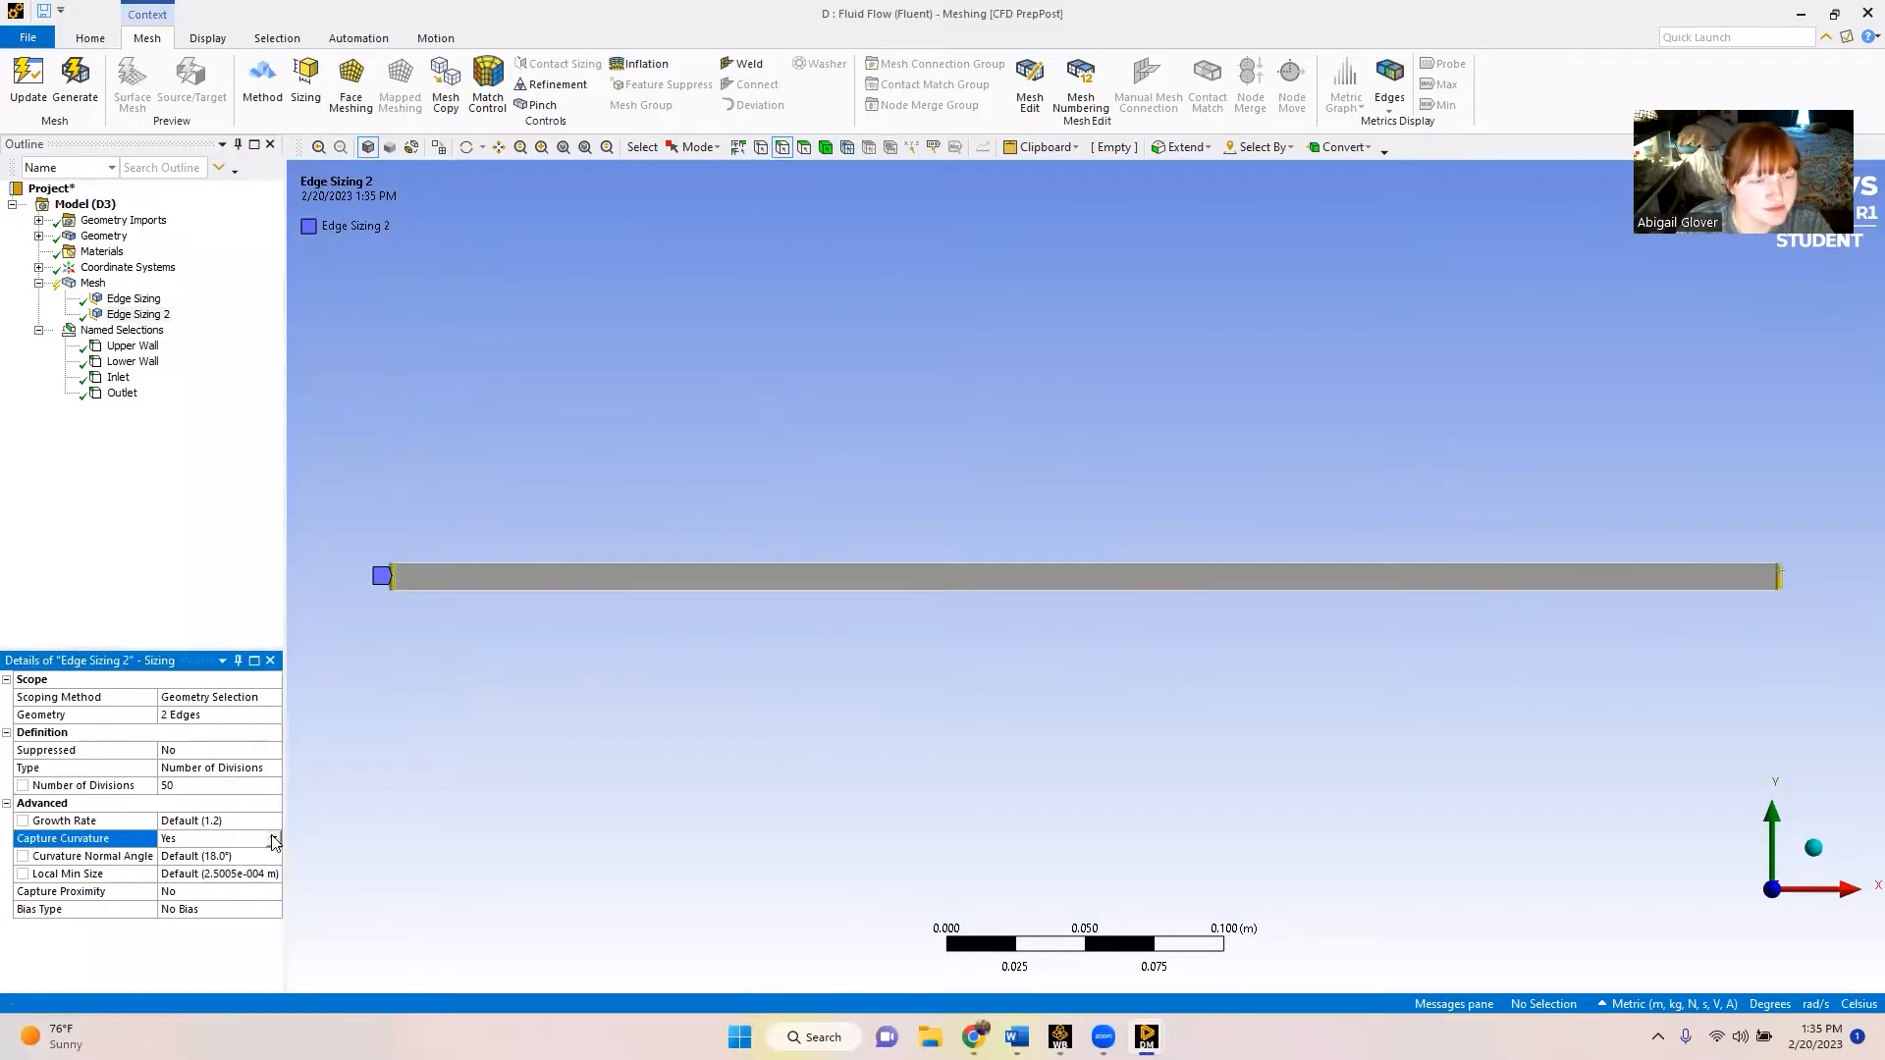
left_click(275, 843)
left_click(216, 872)
left_click(224, 823)
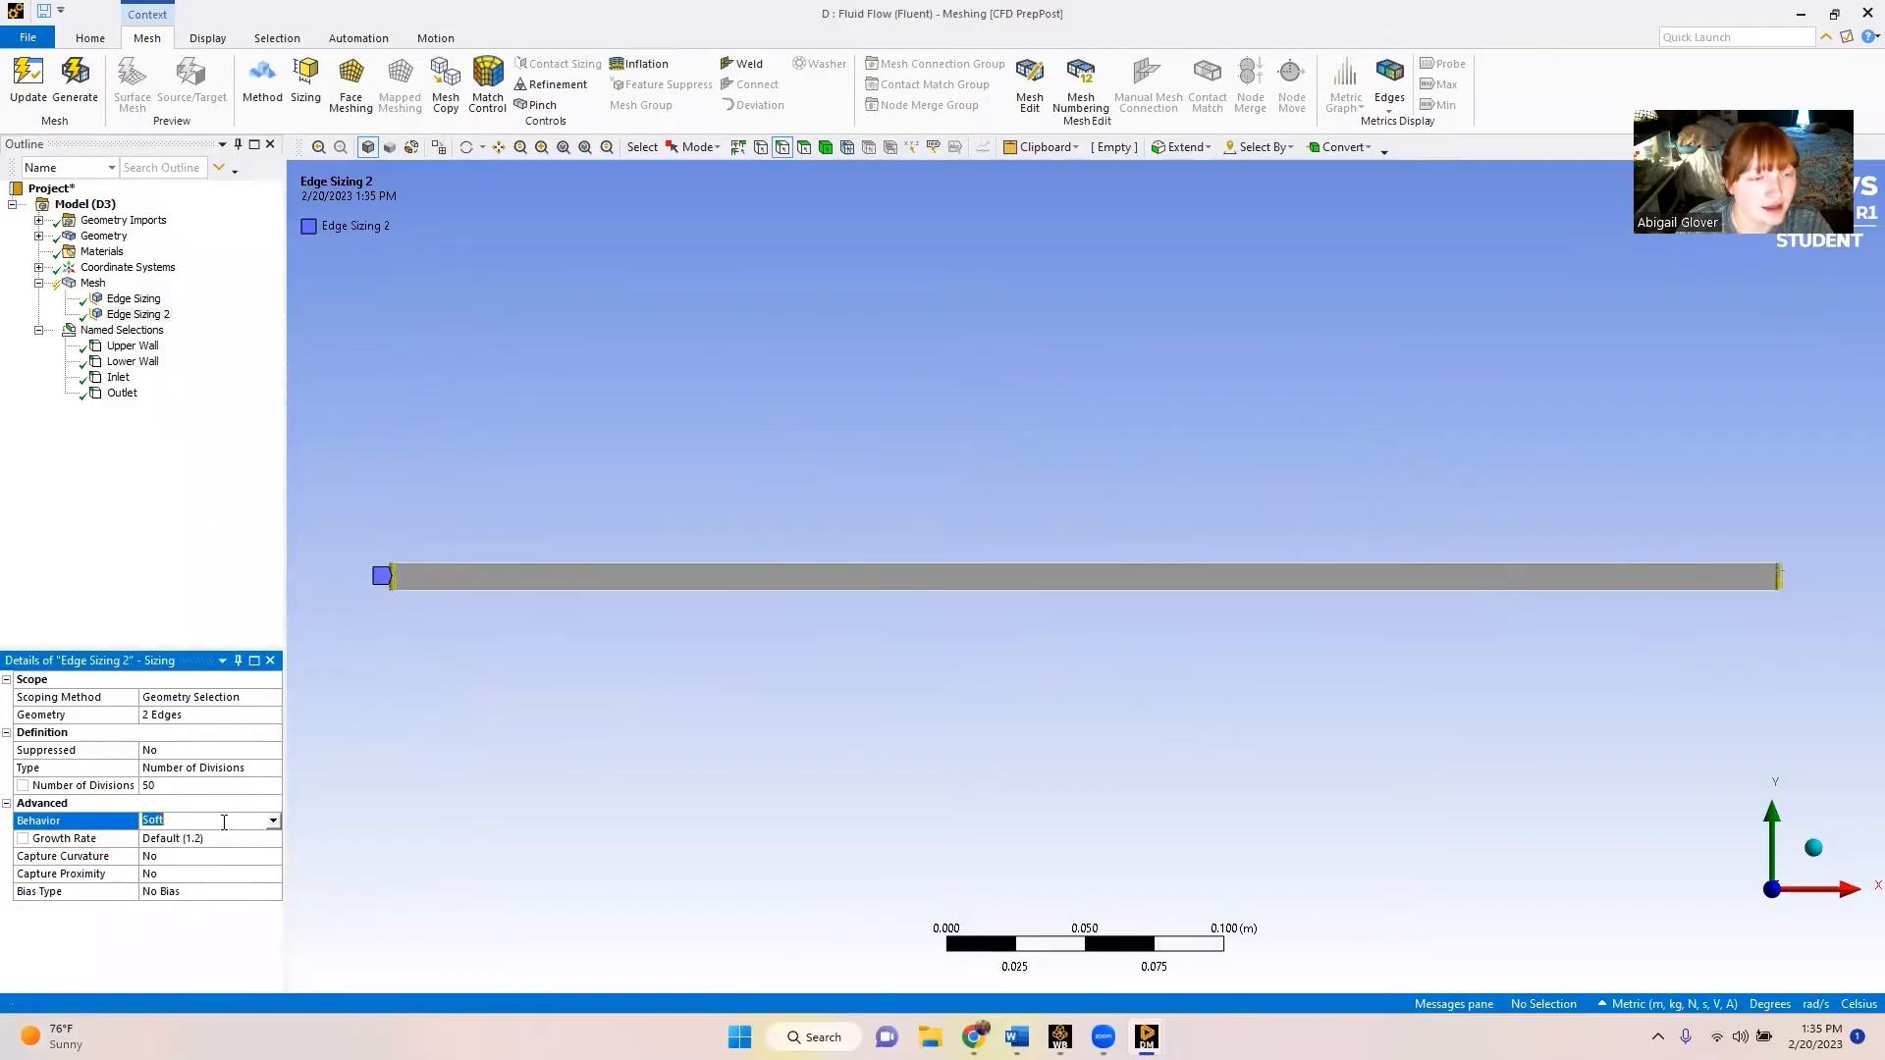
left_click(275, 825)
left_click(198, 856)
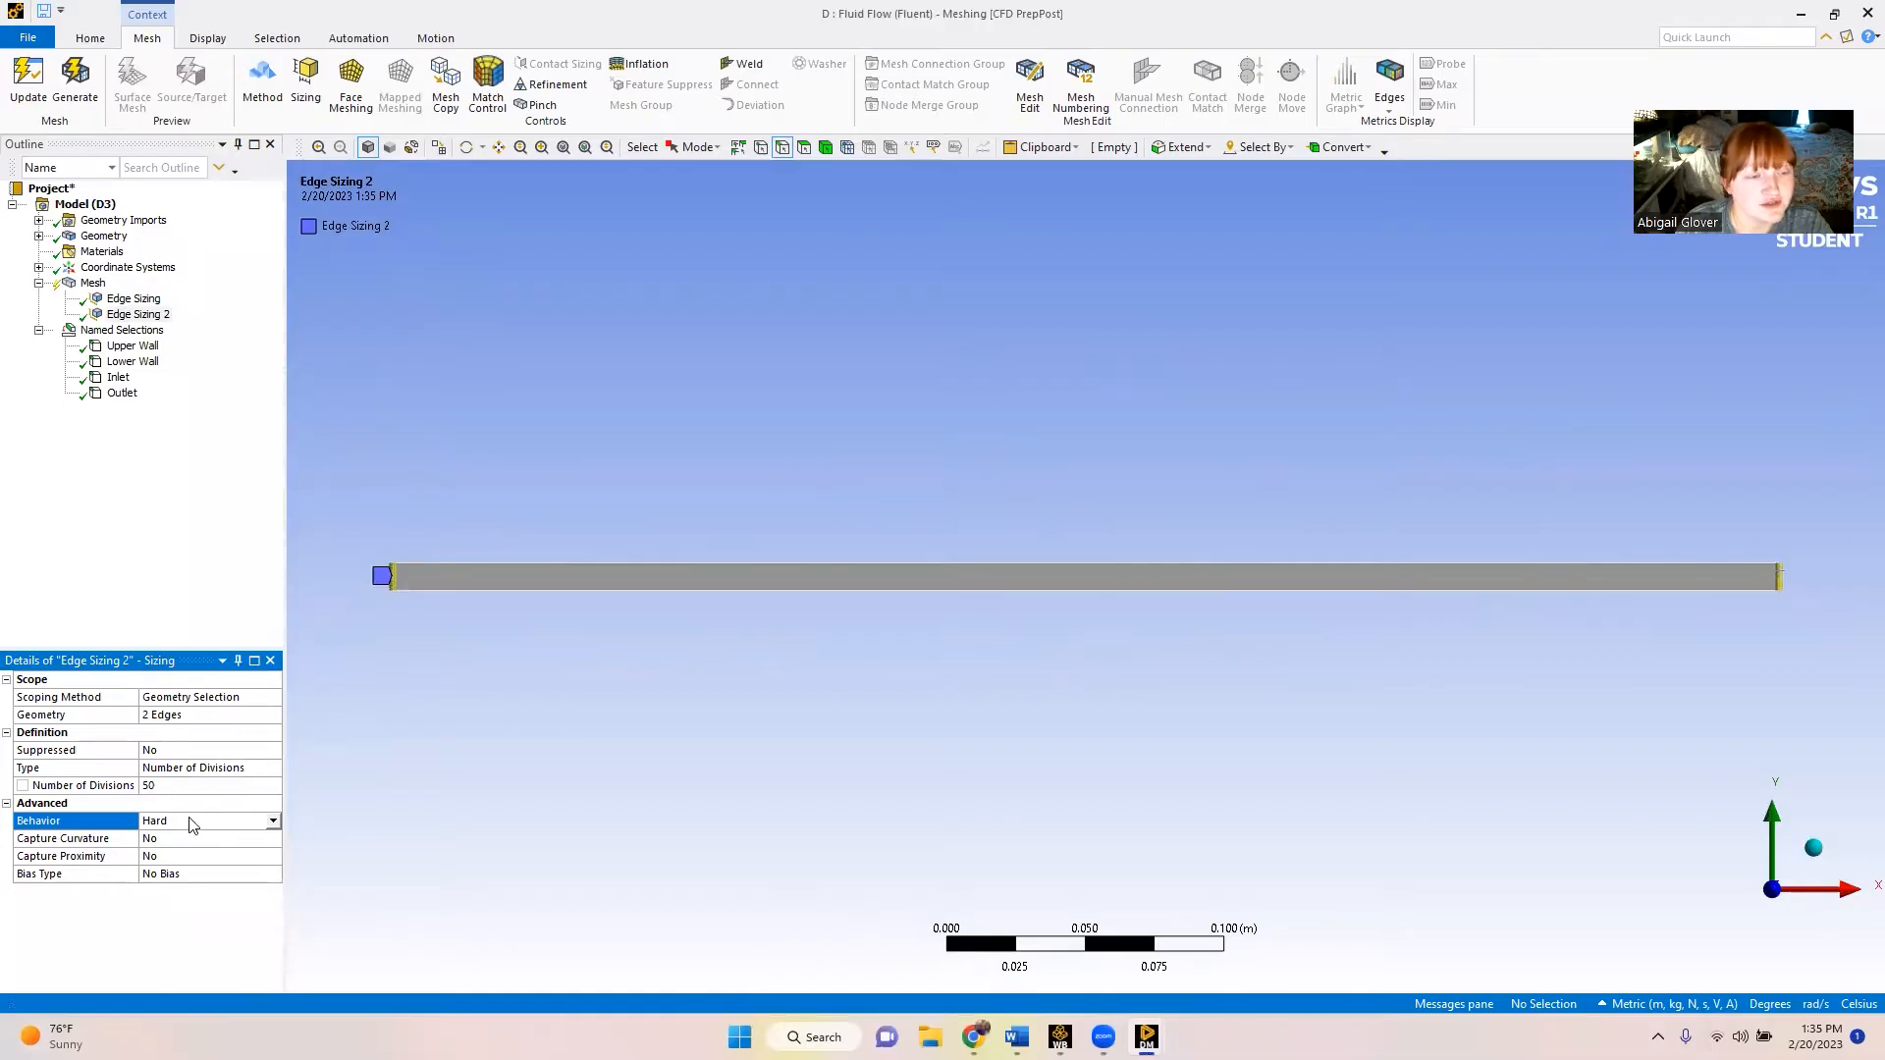
- Regenerate the mesh with both edge sizings and inspect the elements in the channel's middle
left_click(76, 79)
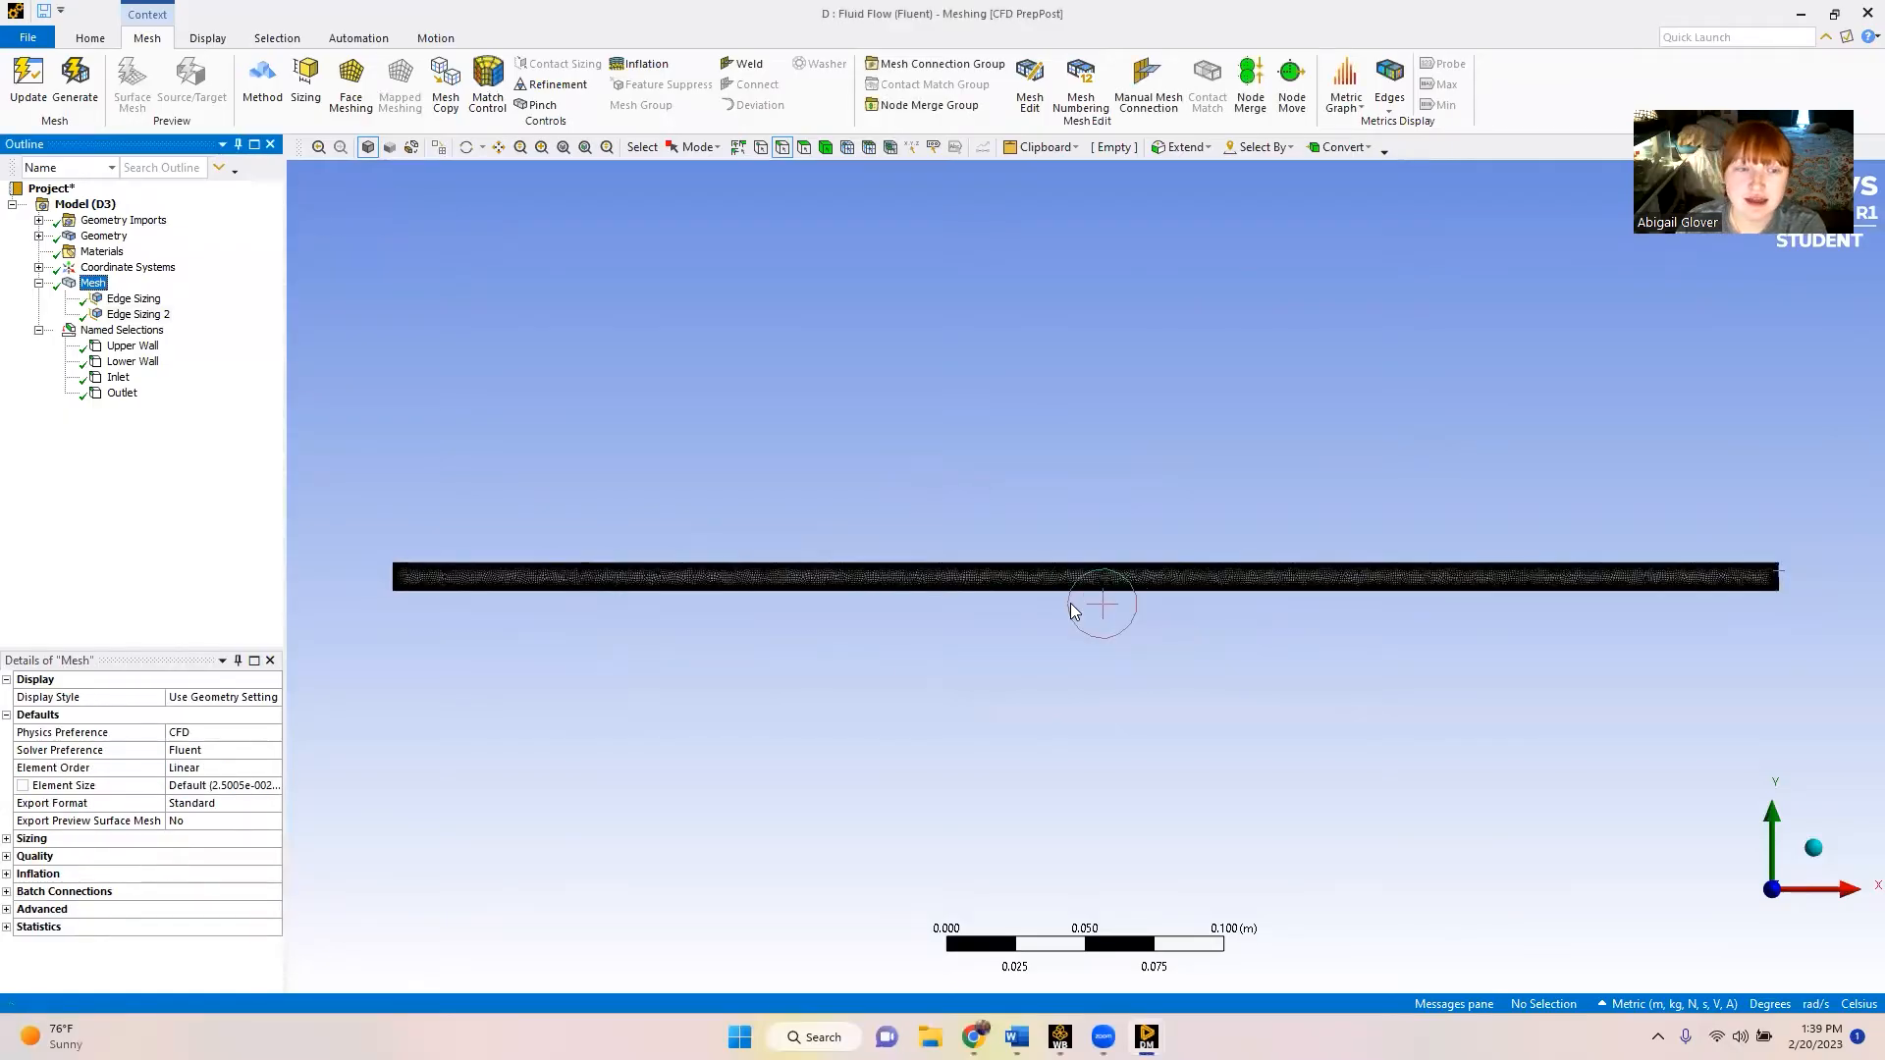
scroll(1071, 611, "up", 5)
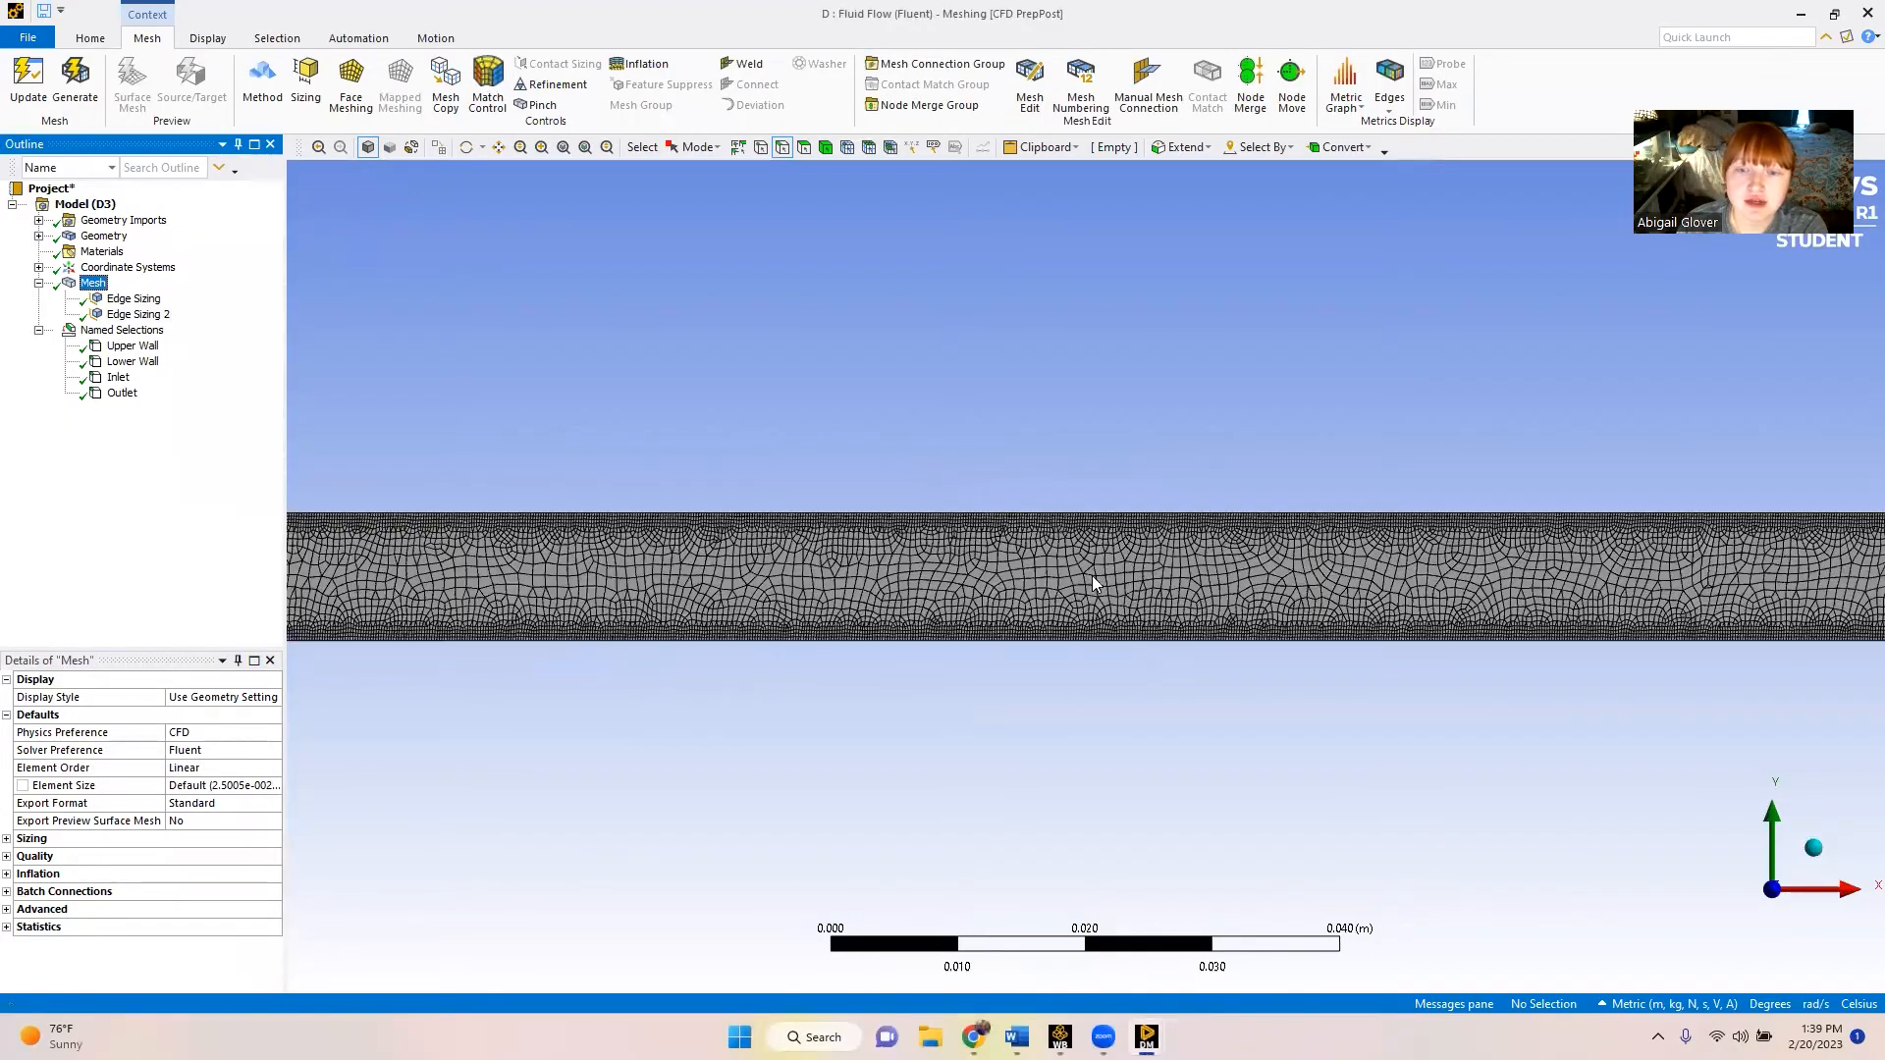
scroll(1090, 552, "down", 5)
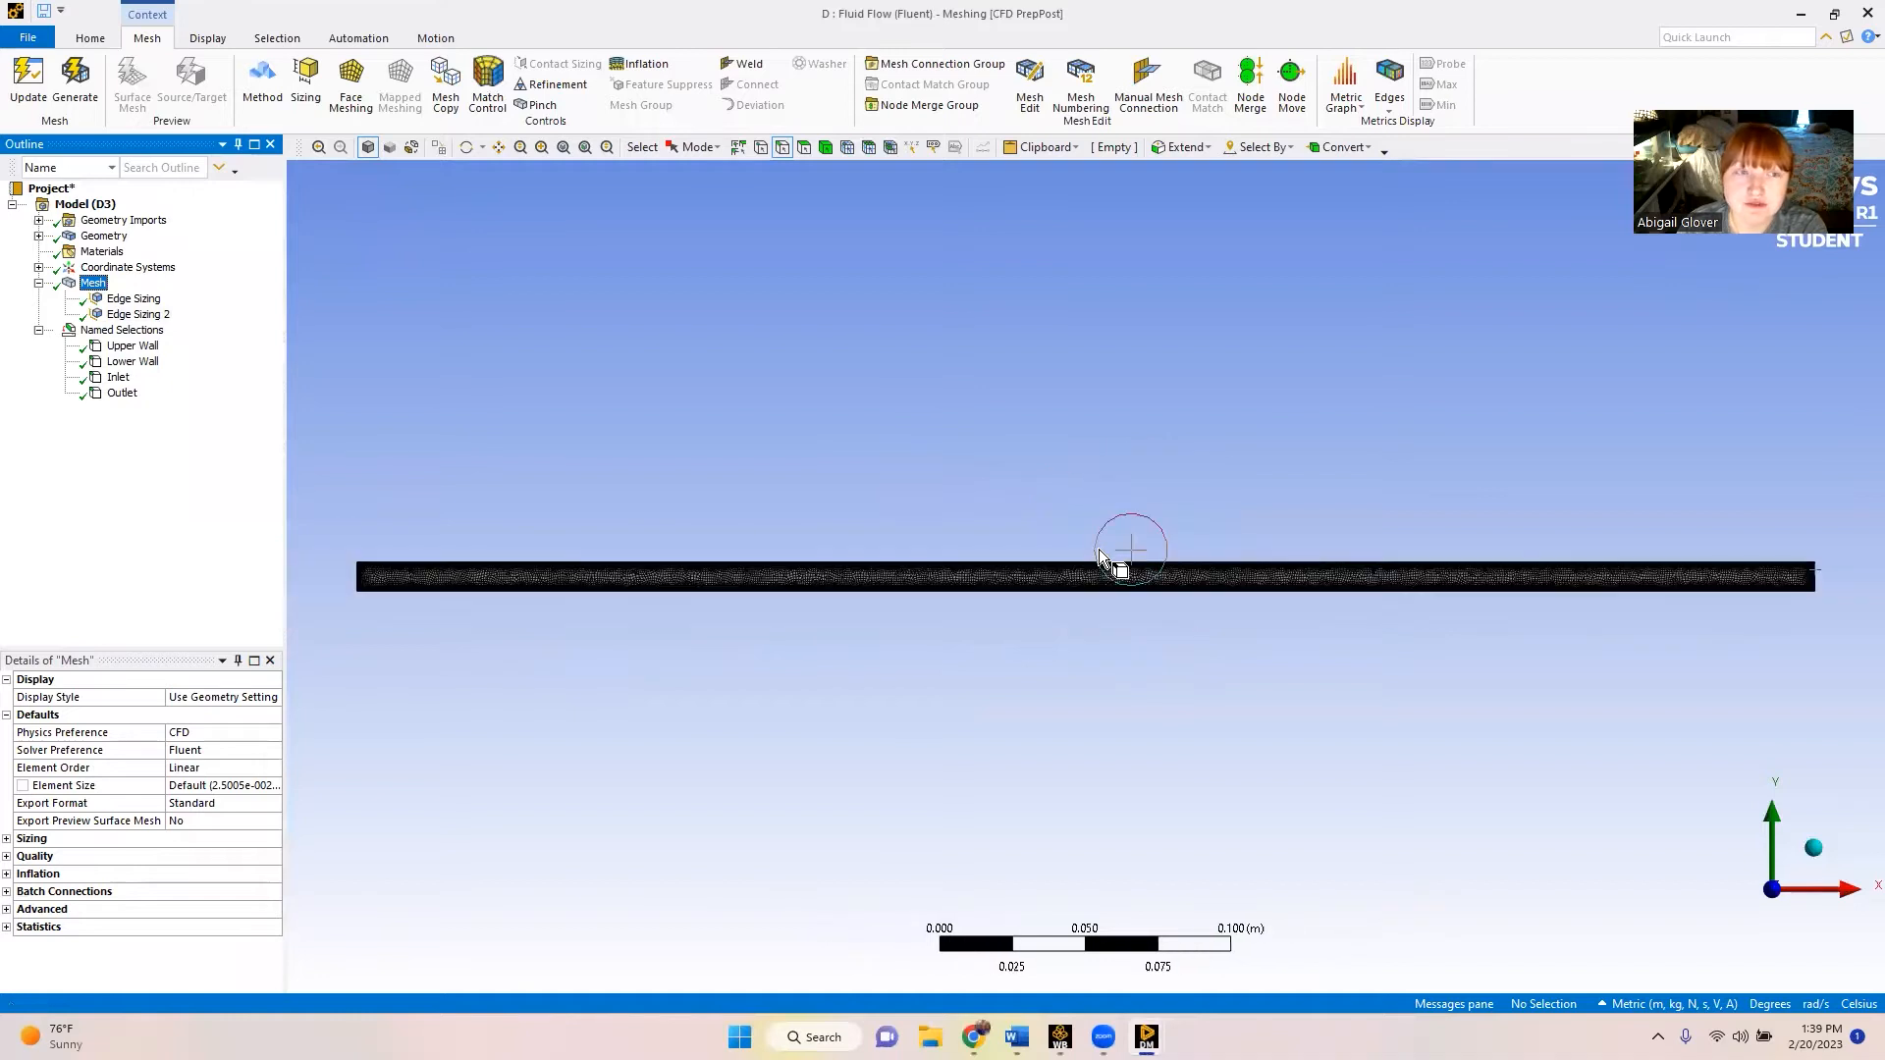
- Add a Face Meshing control on the channel's face and regenerate the mesh
left_click(361, 82)
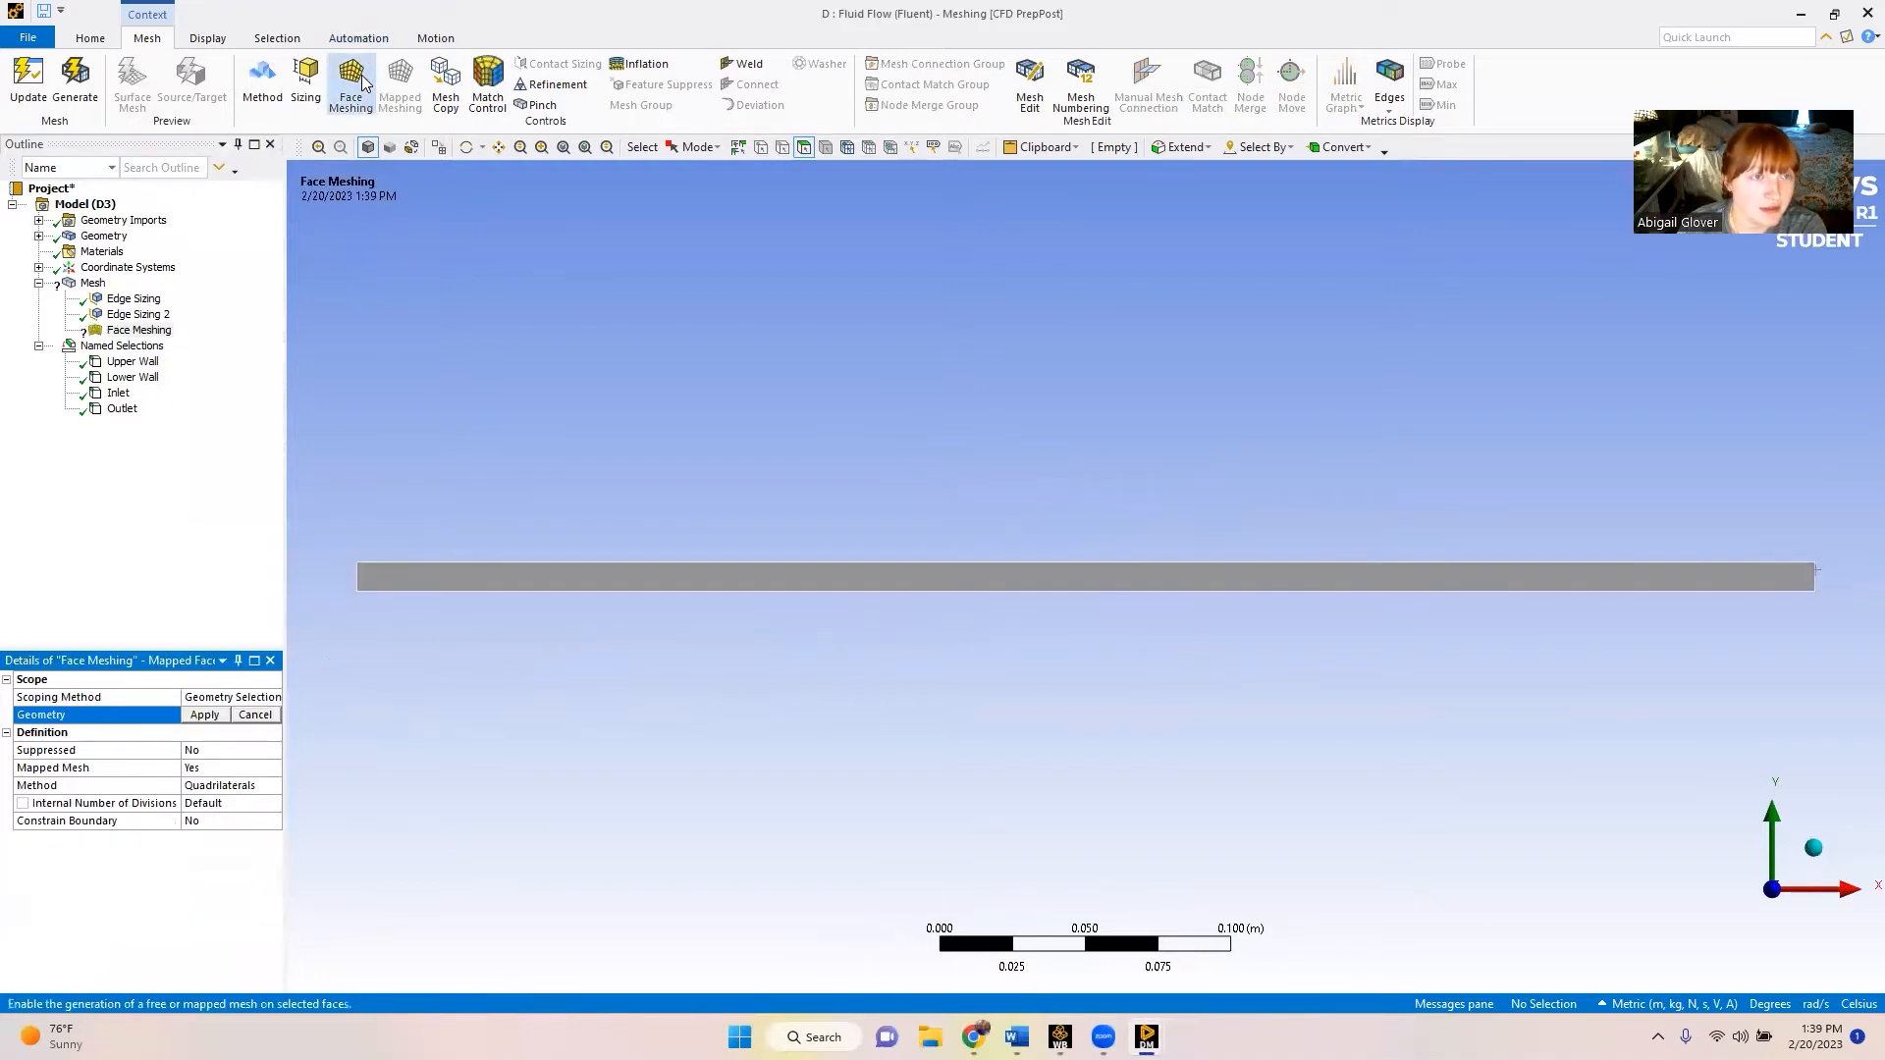
left_click(486, 585)
left_click(204, 715)
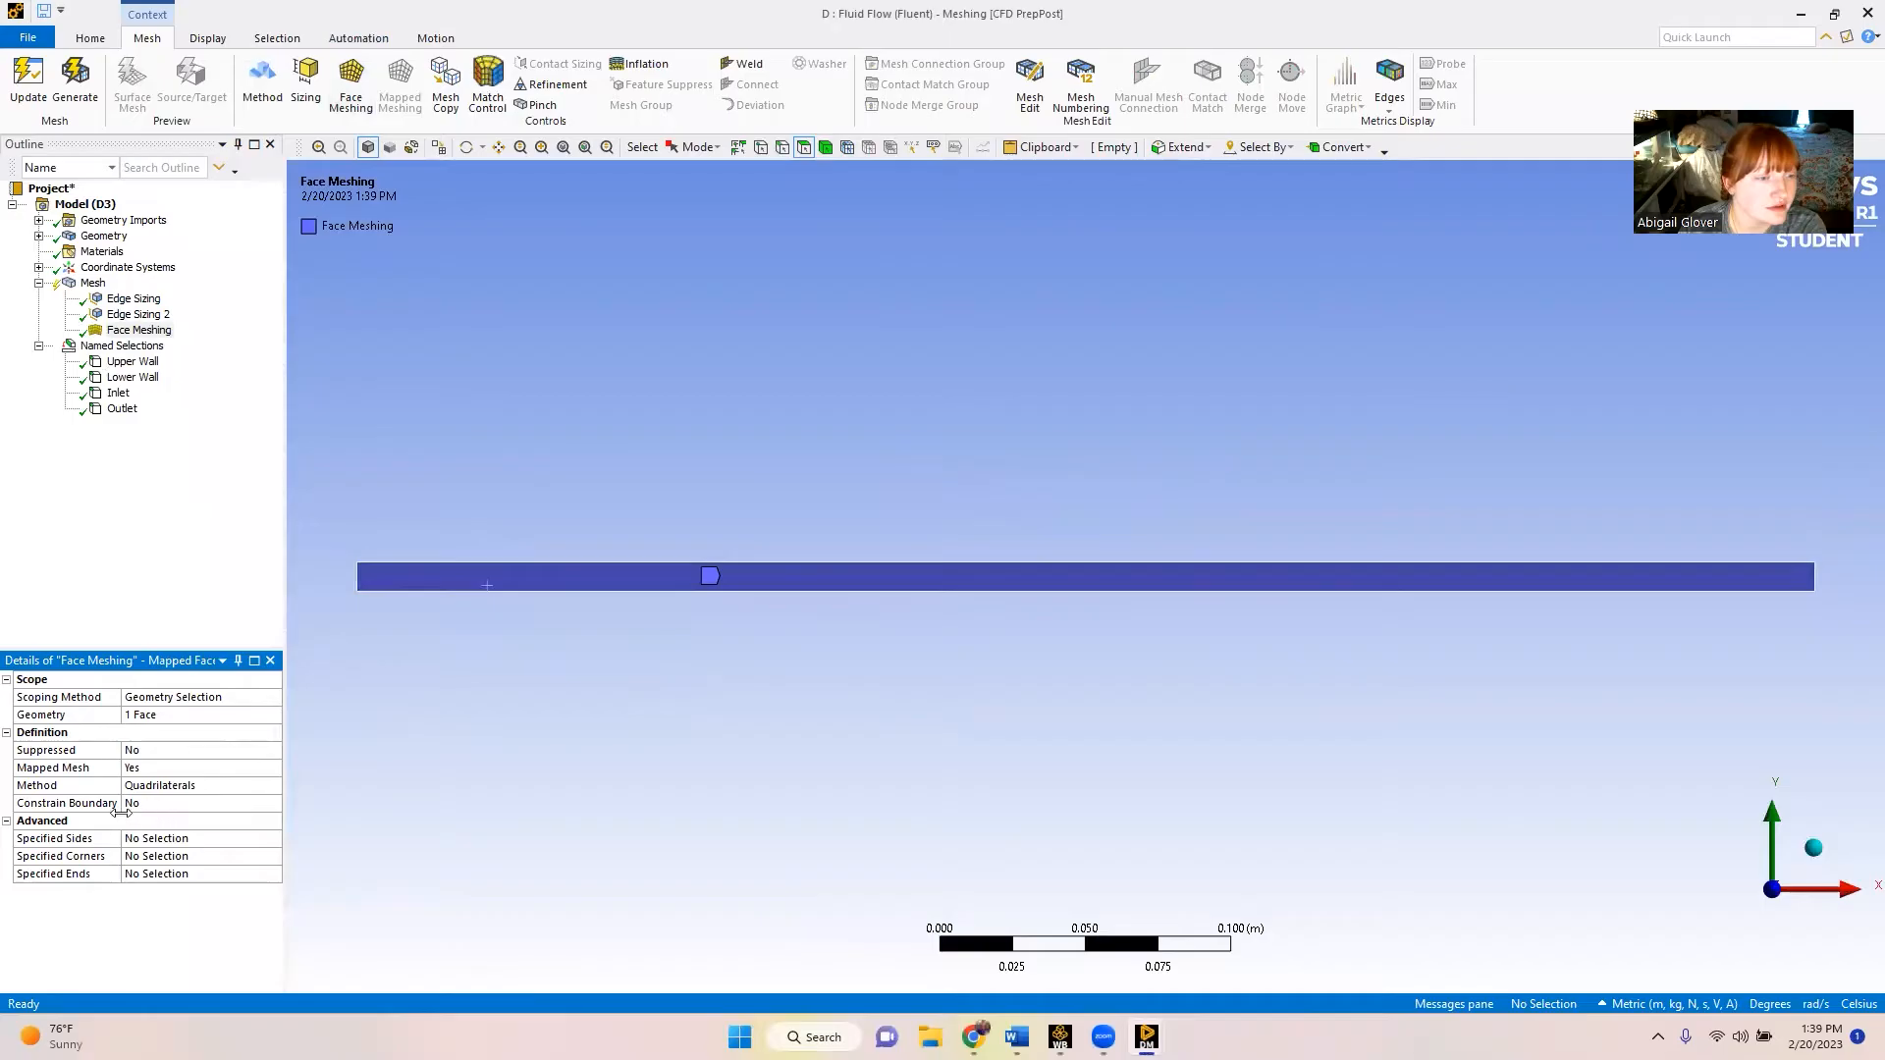
left_click(74, 99)
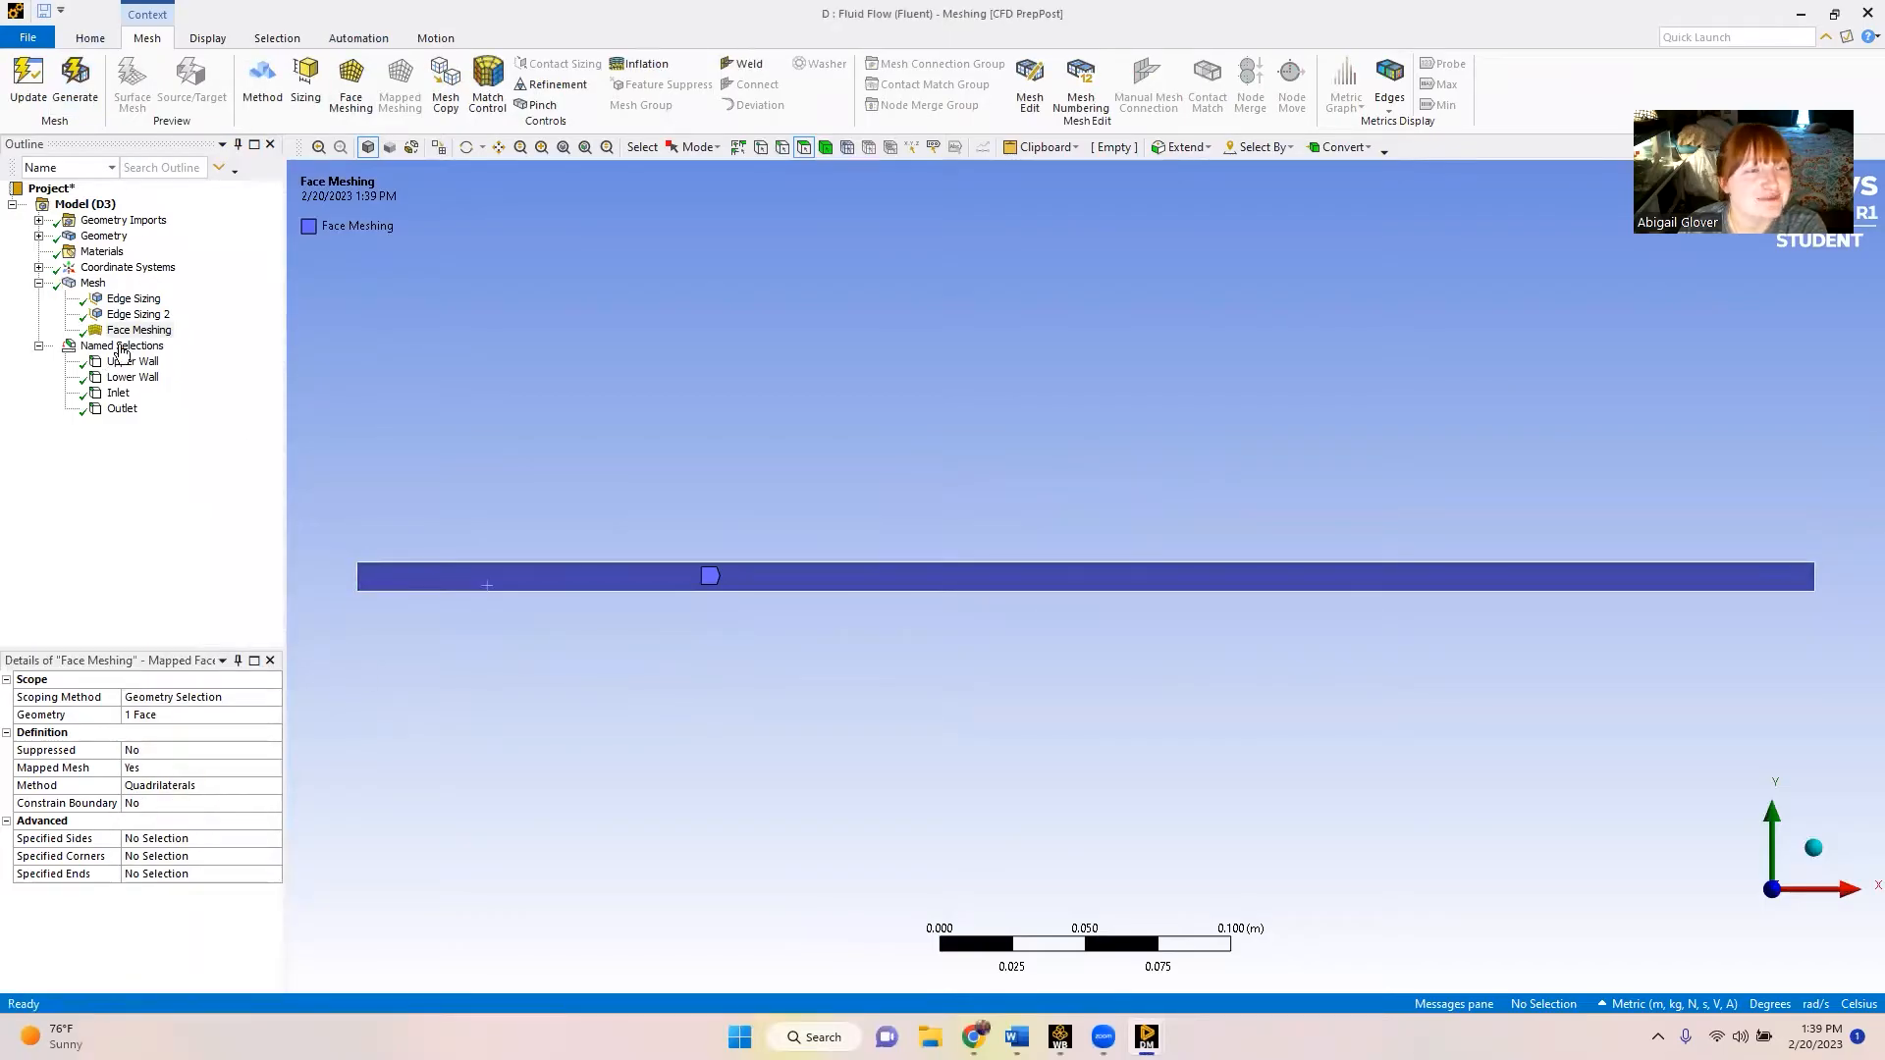
- Display the channel's face-meshed grid and examine its element layout up close and over the full length
left_click(90, 285)
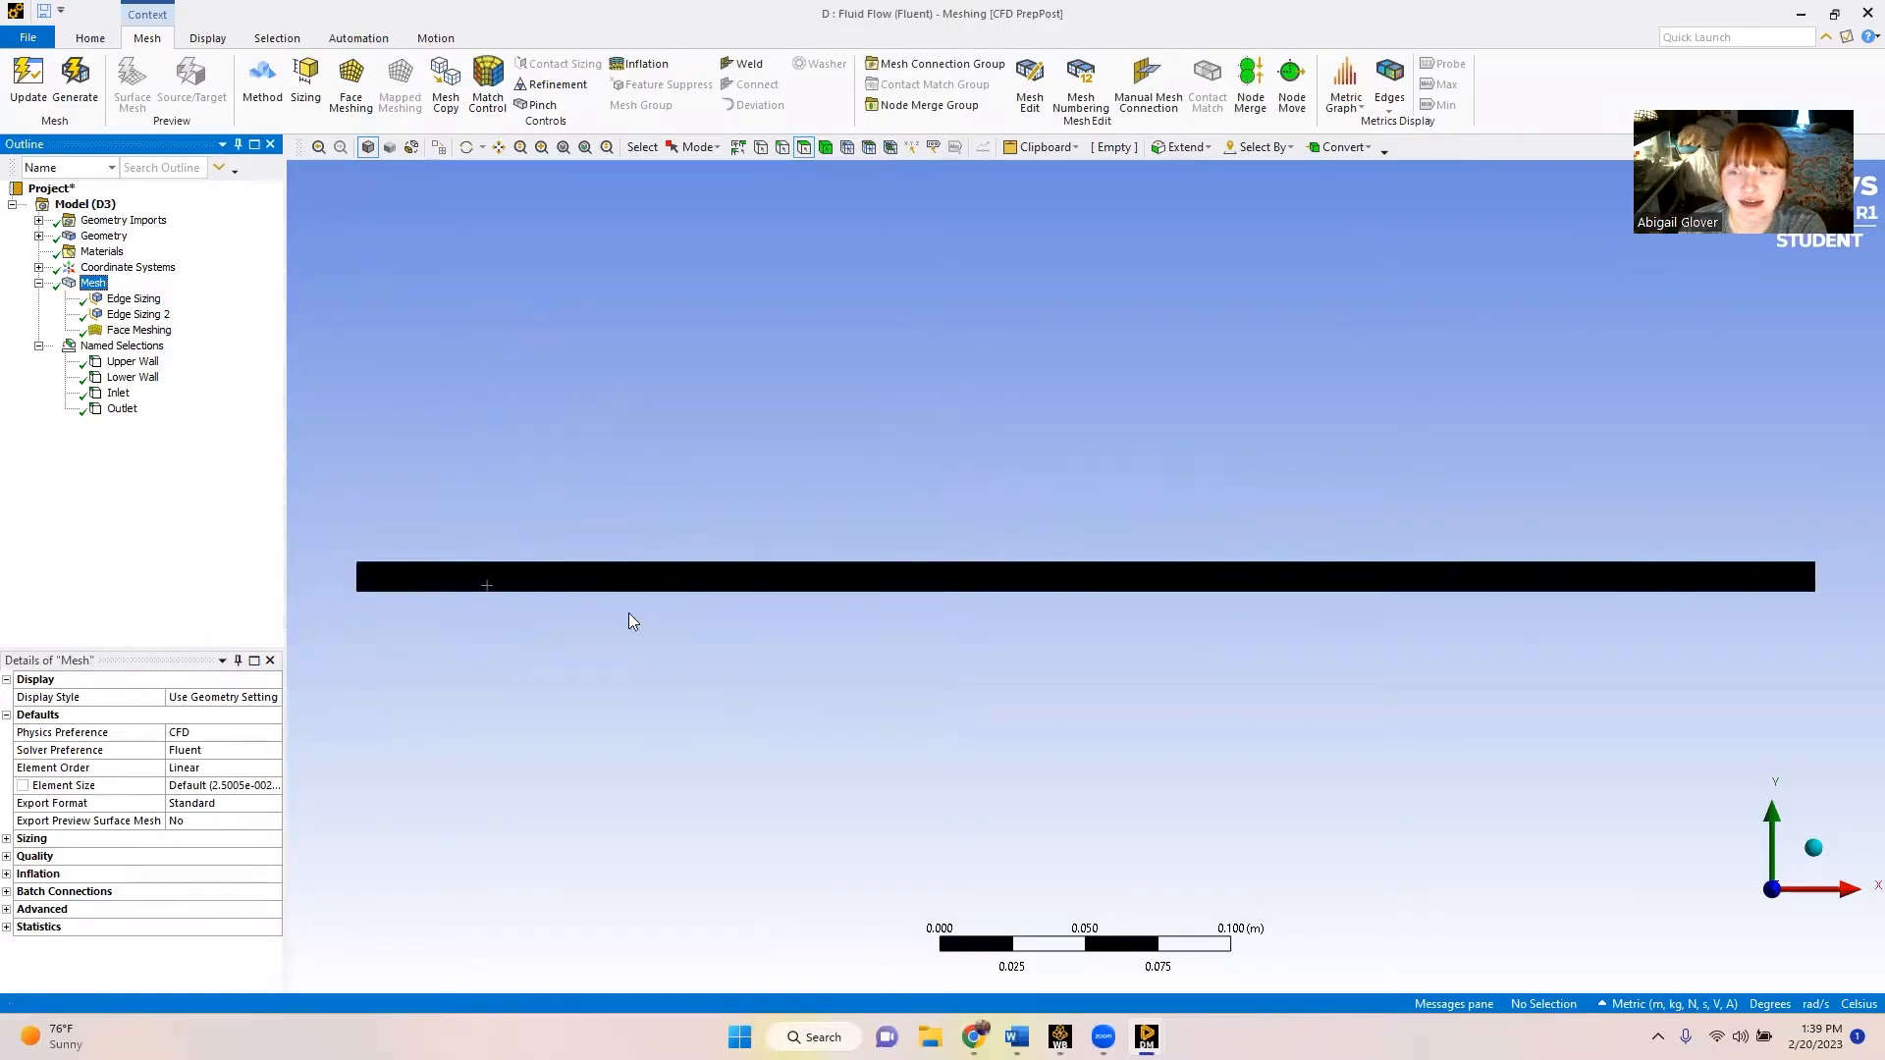
scroll(1212, 610, "up", 5)
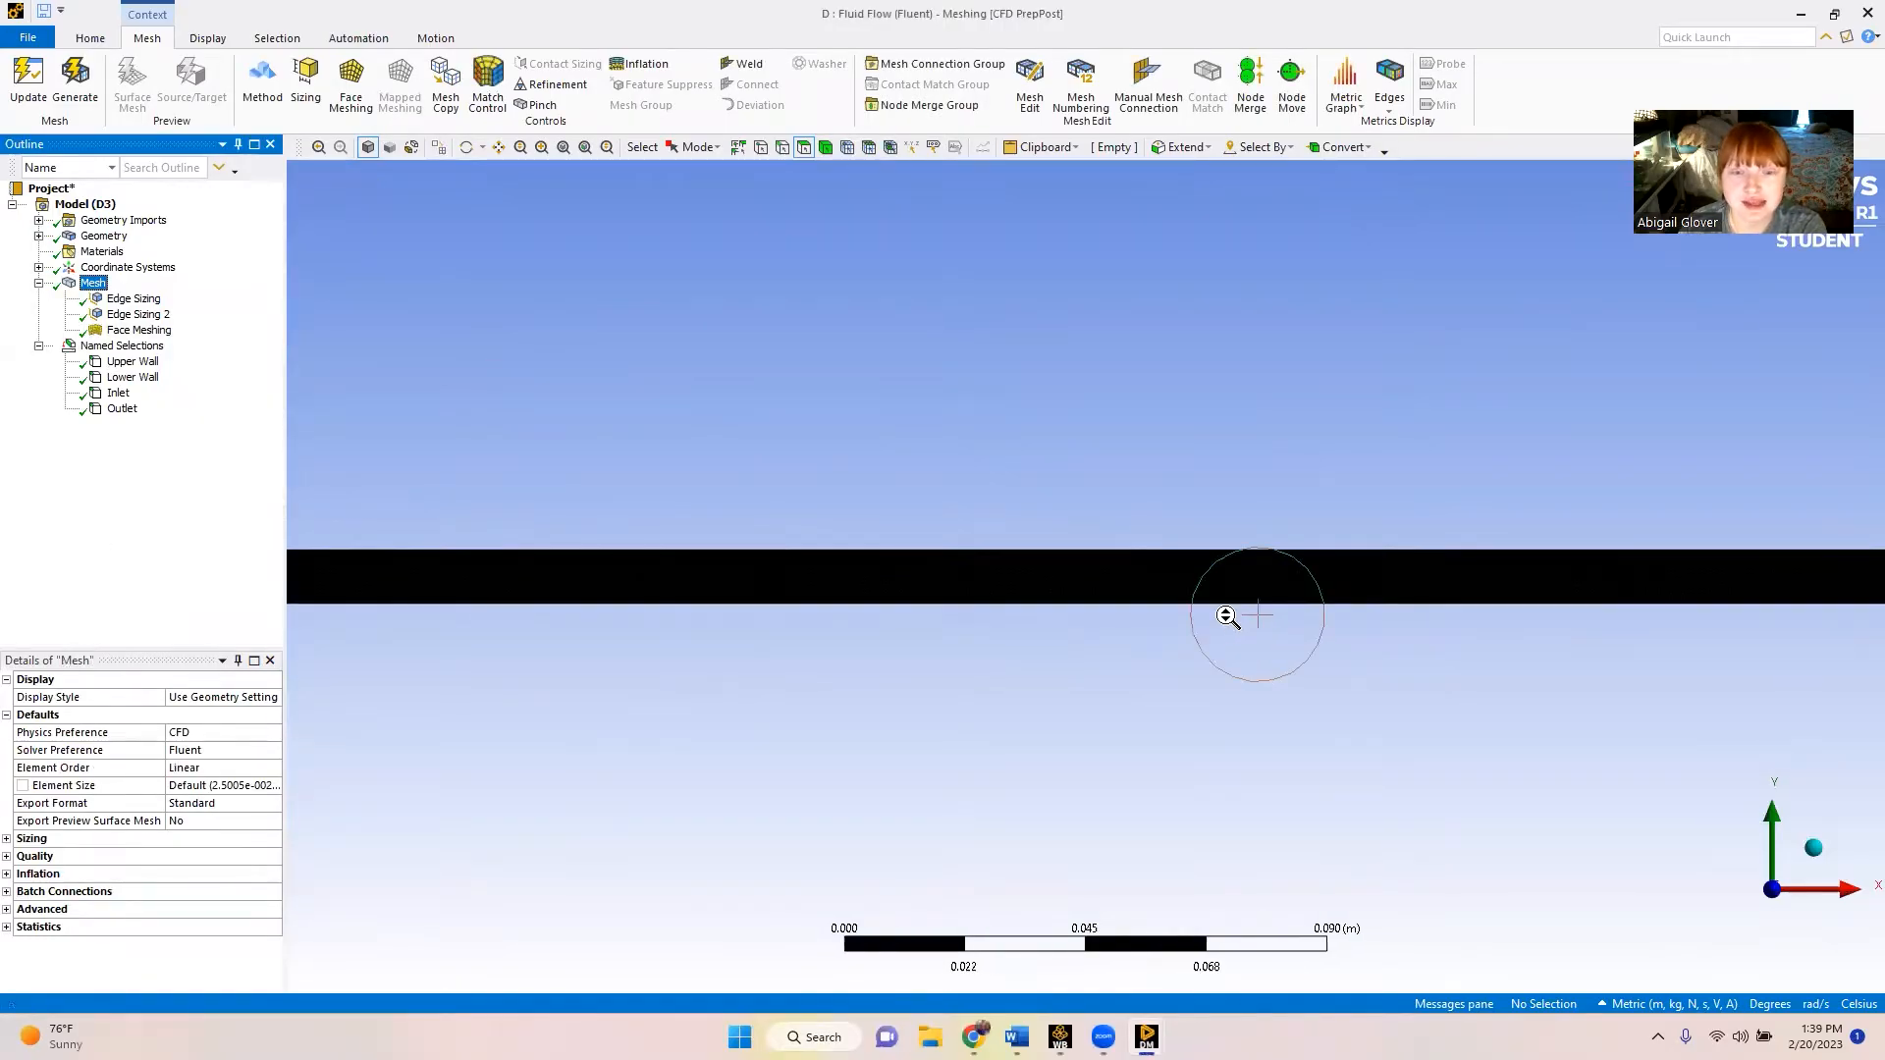
scroll(1119, 607, "up", 5)
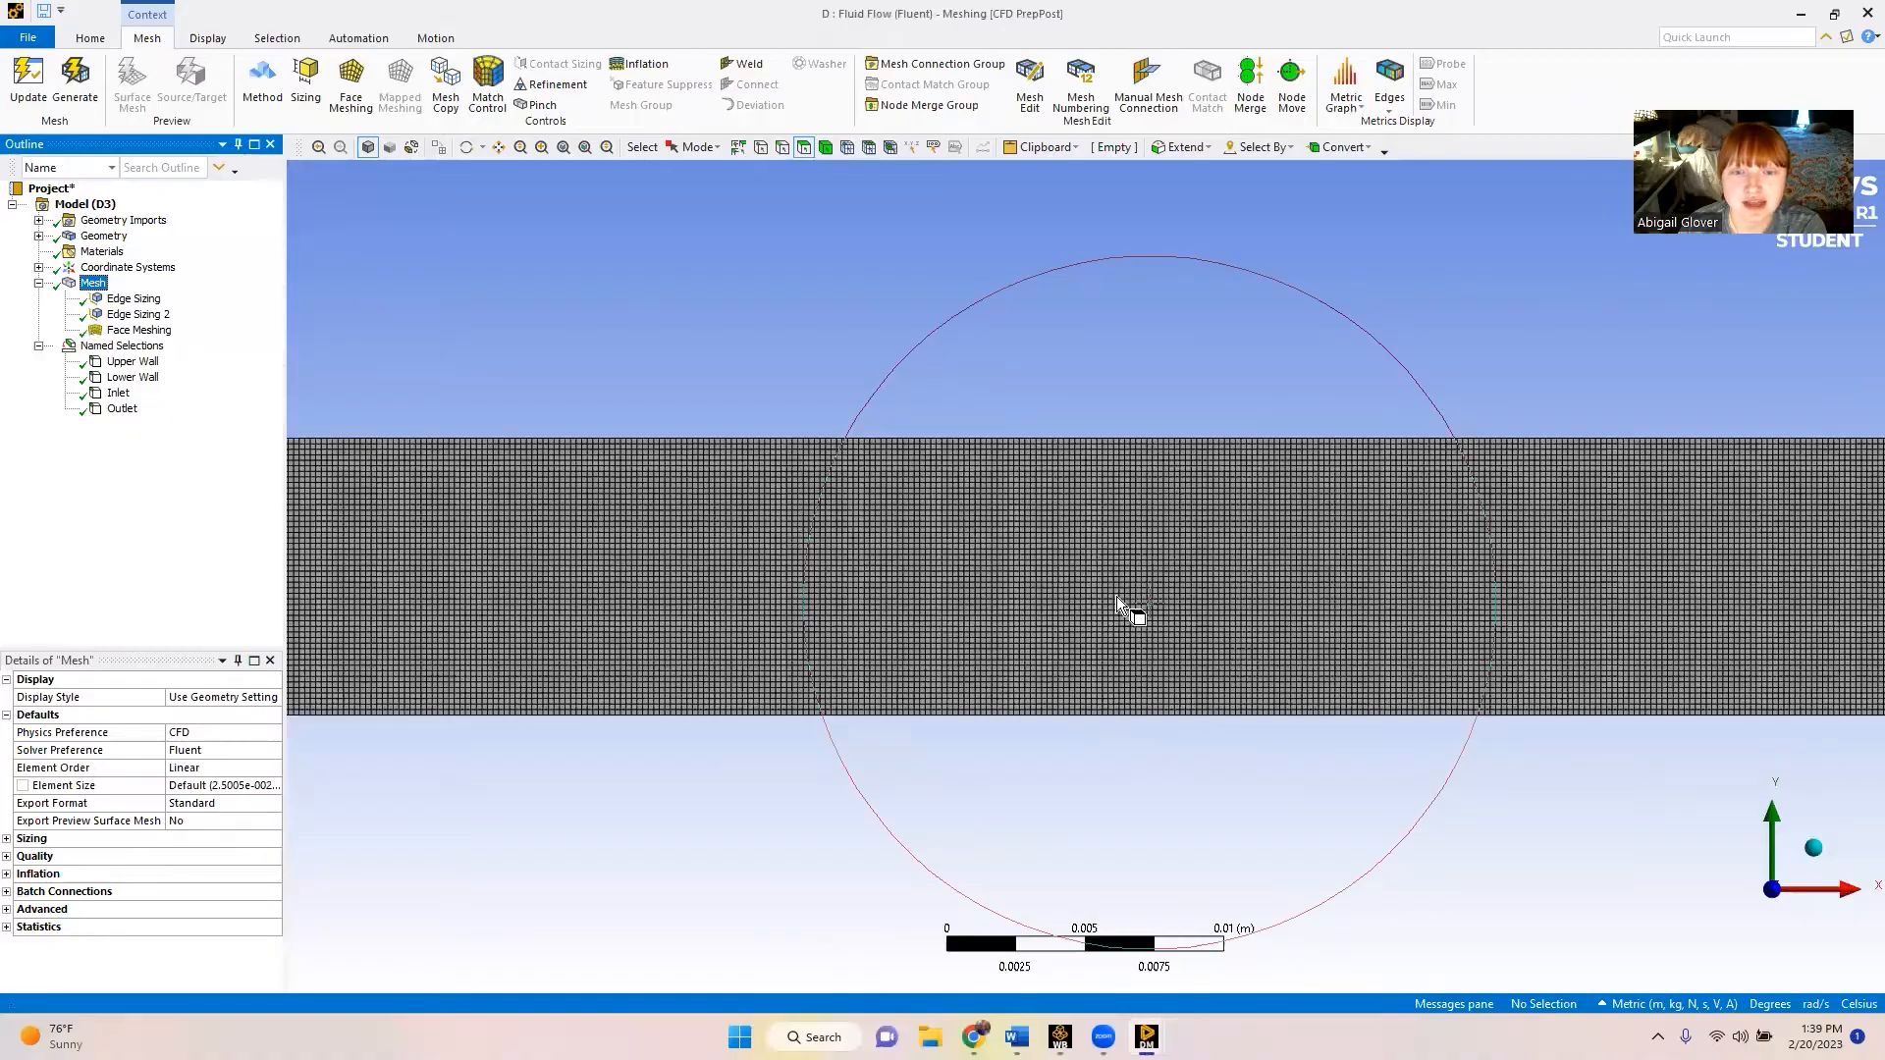
scroll(999, 564, "up", 2)
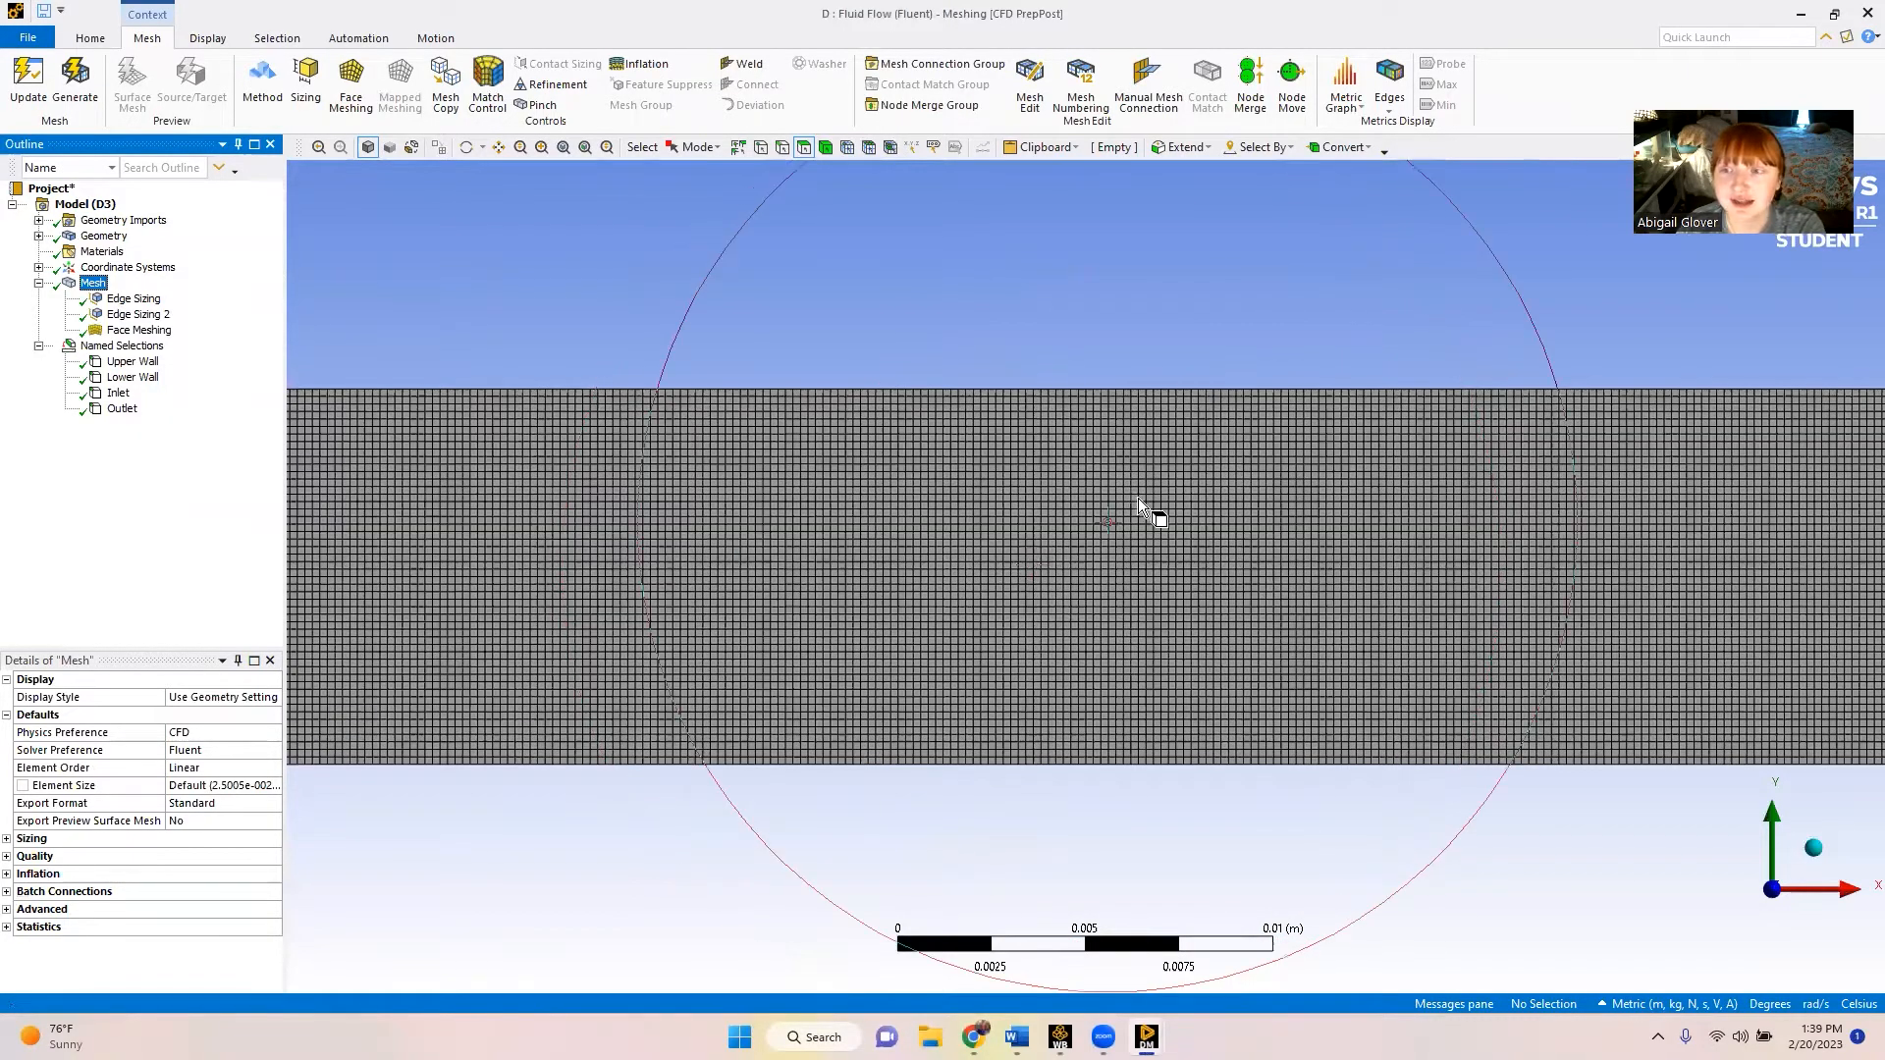
scroll(1095, 495, "down", 1)
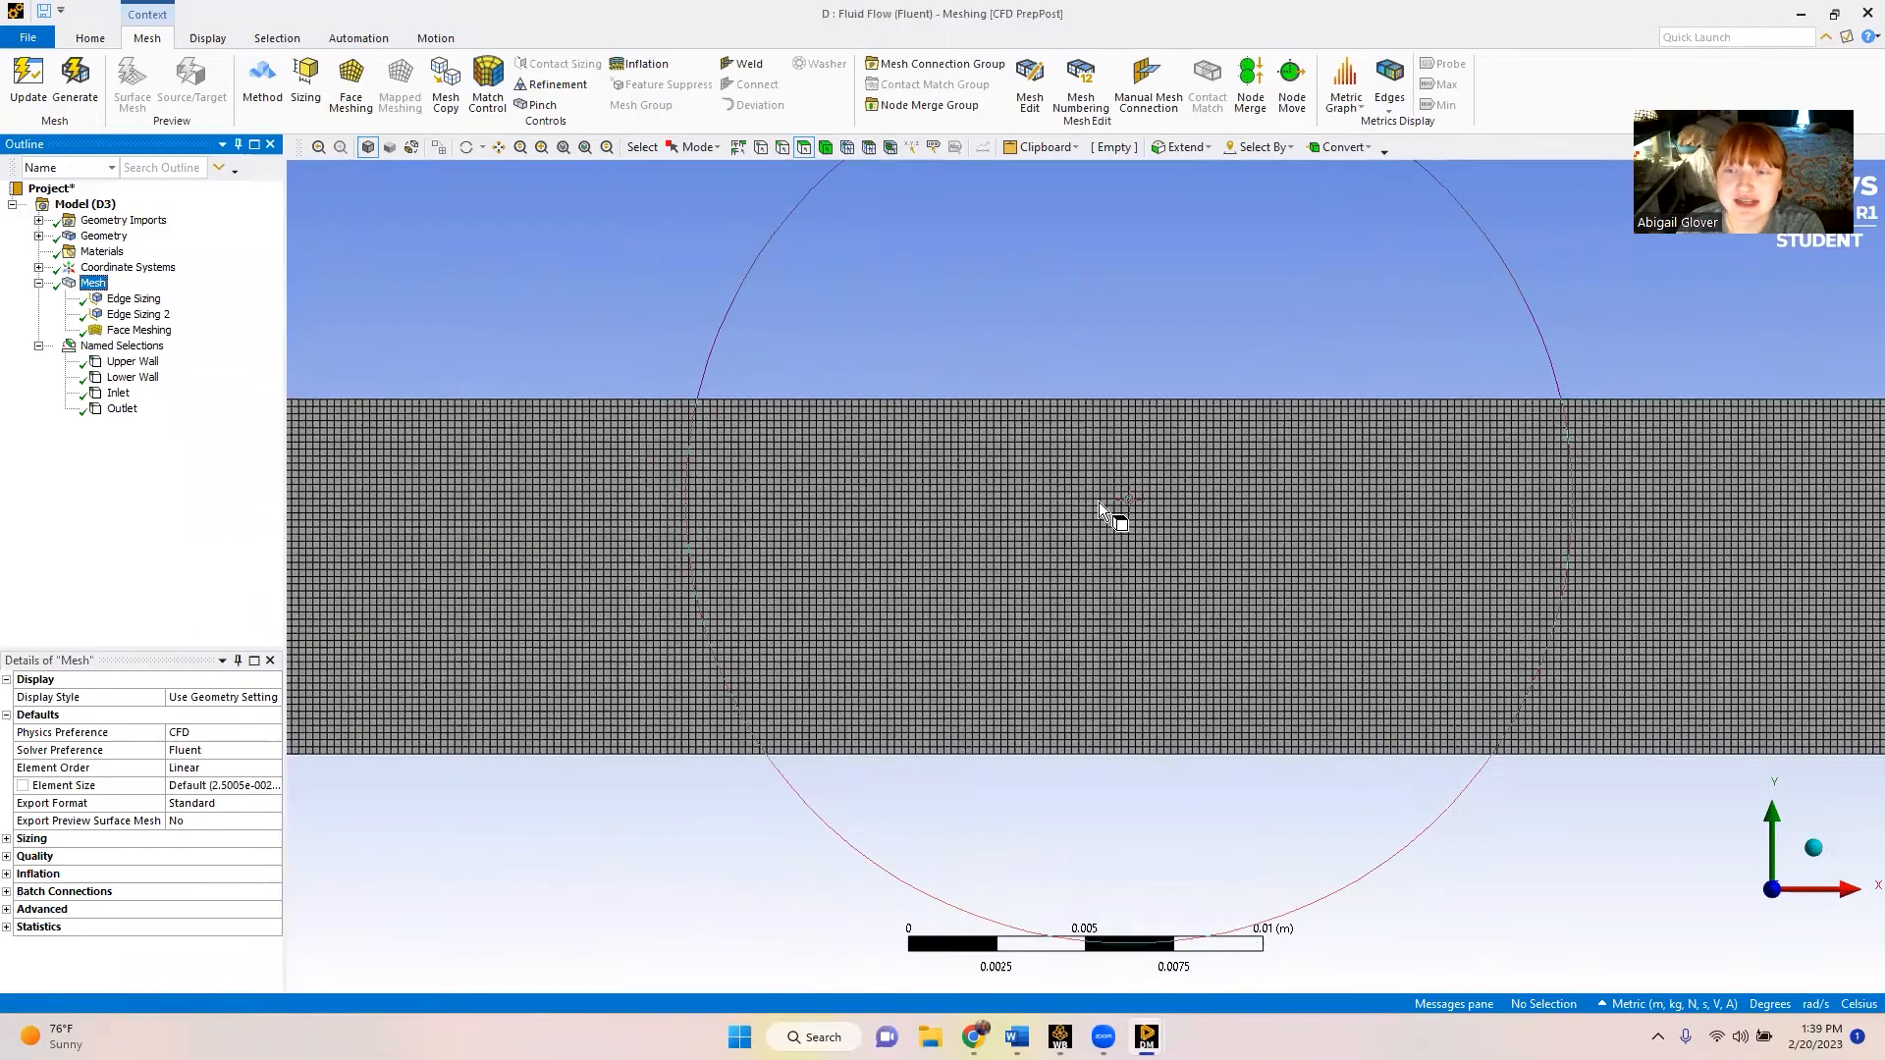
scroll(1109, 530, "down", 1)
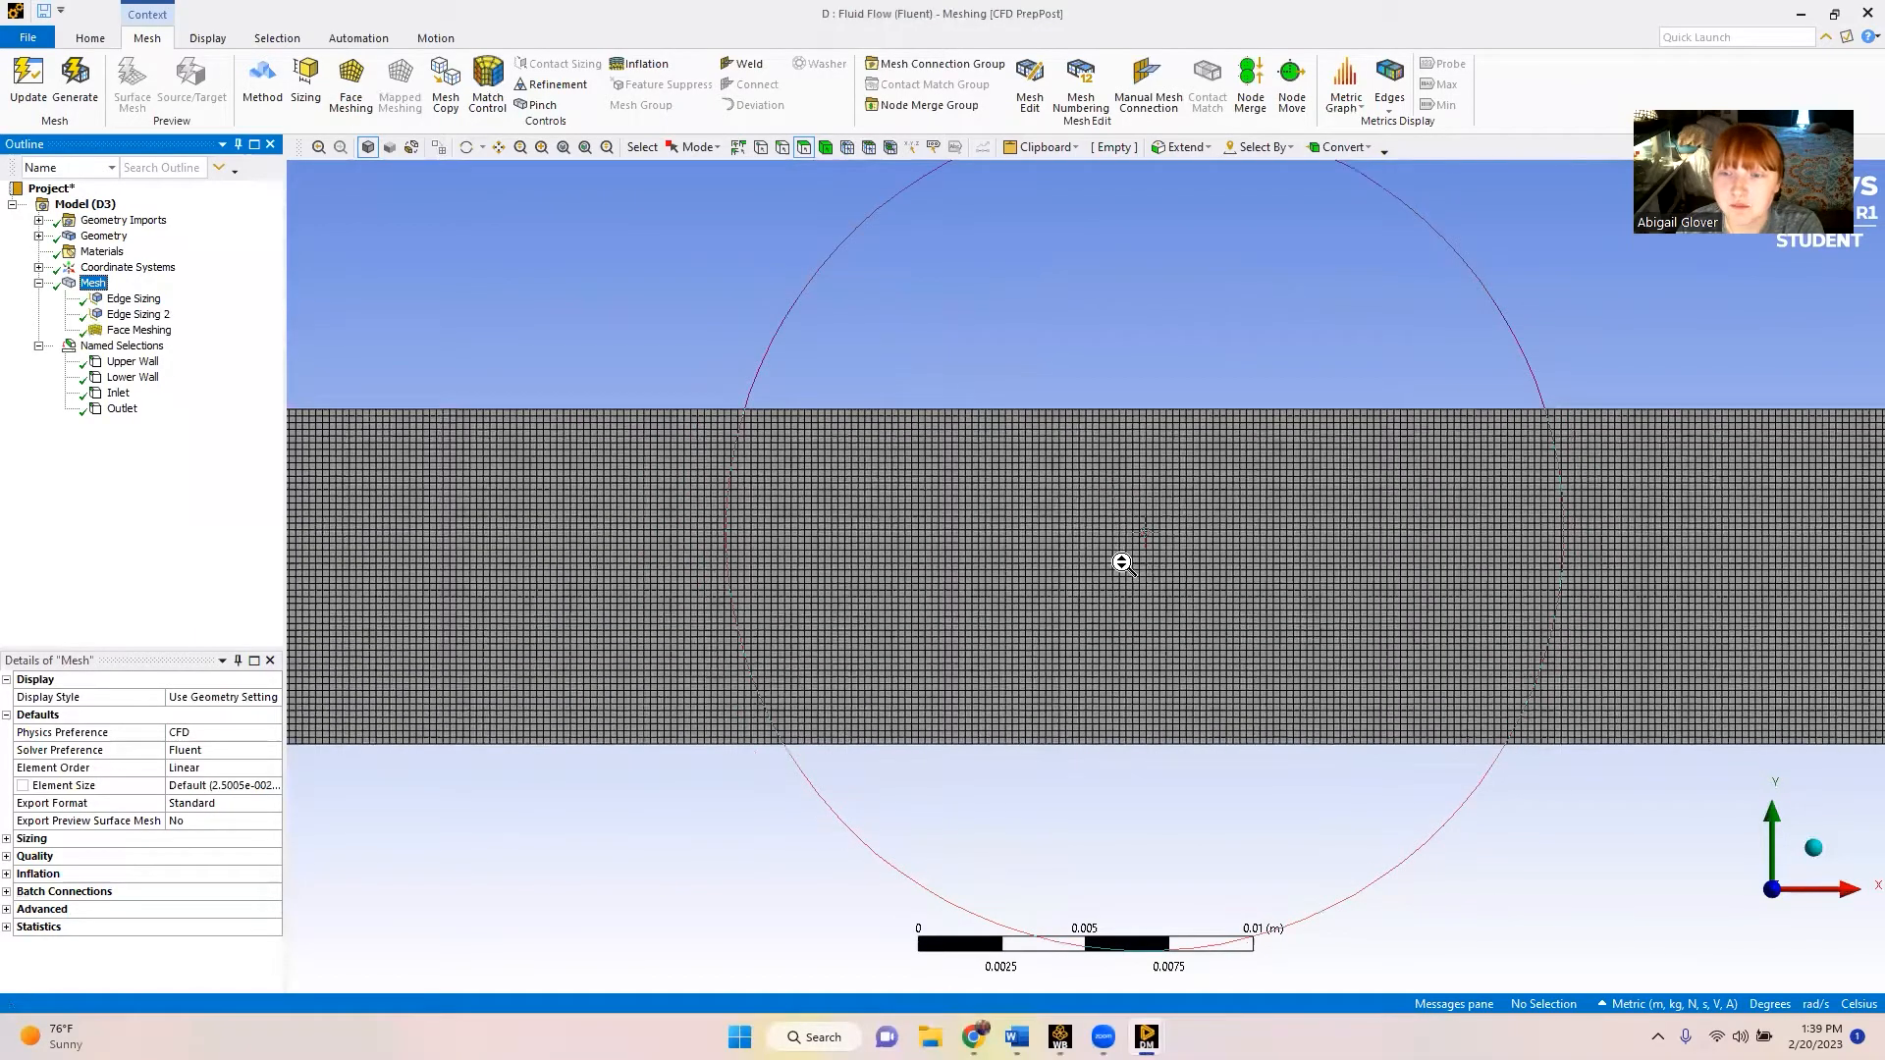
scroll(1139, 589, "down", 5)
scroll(1234, 557, "down", 2)
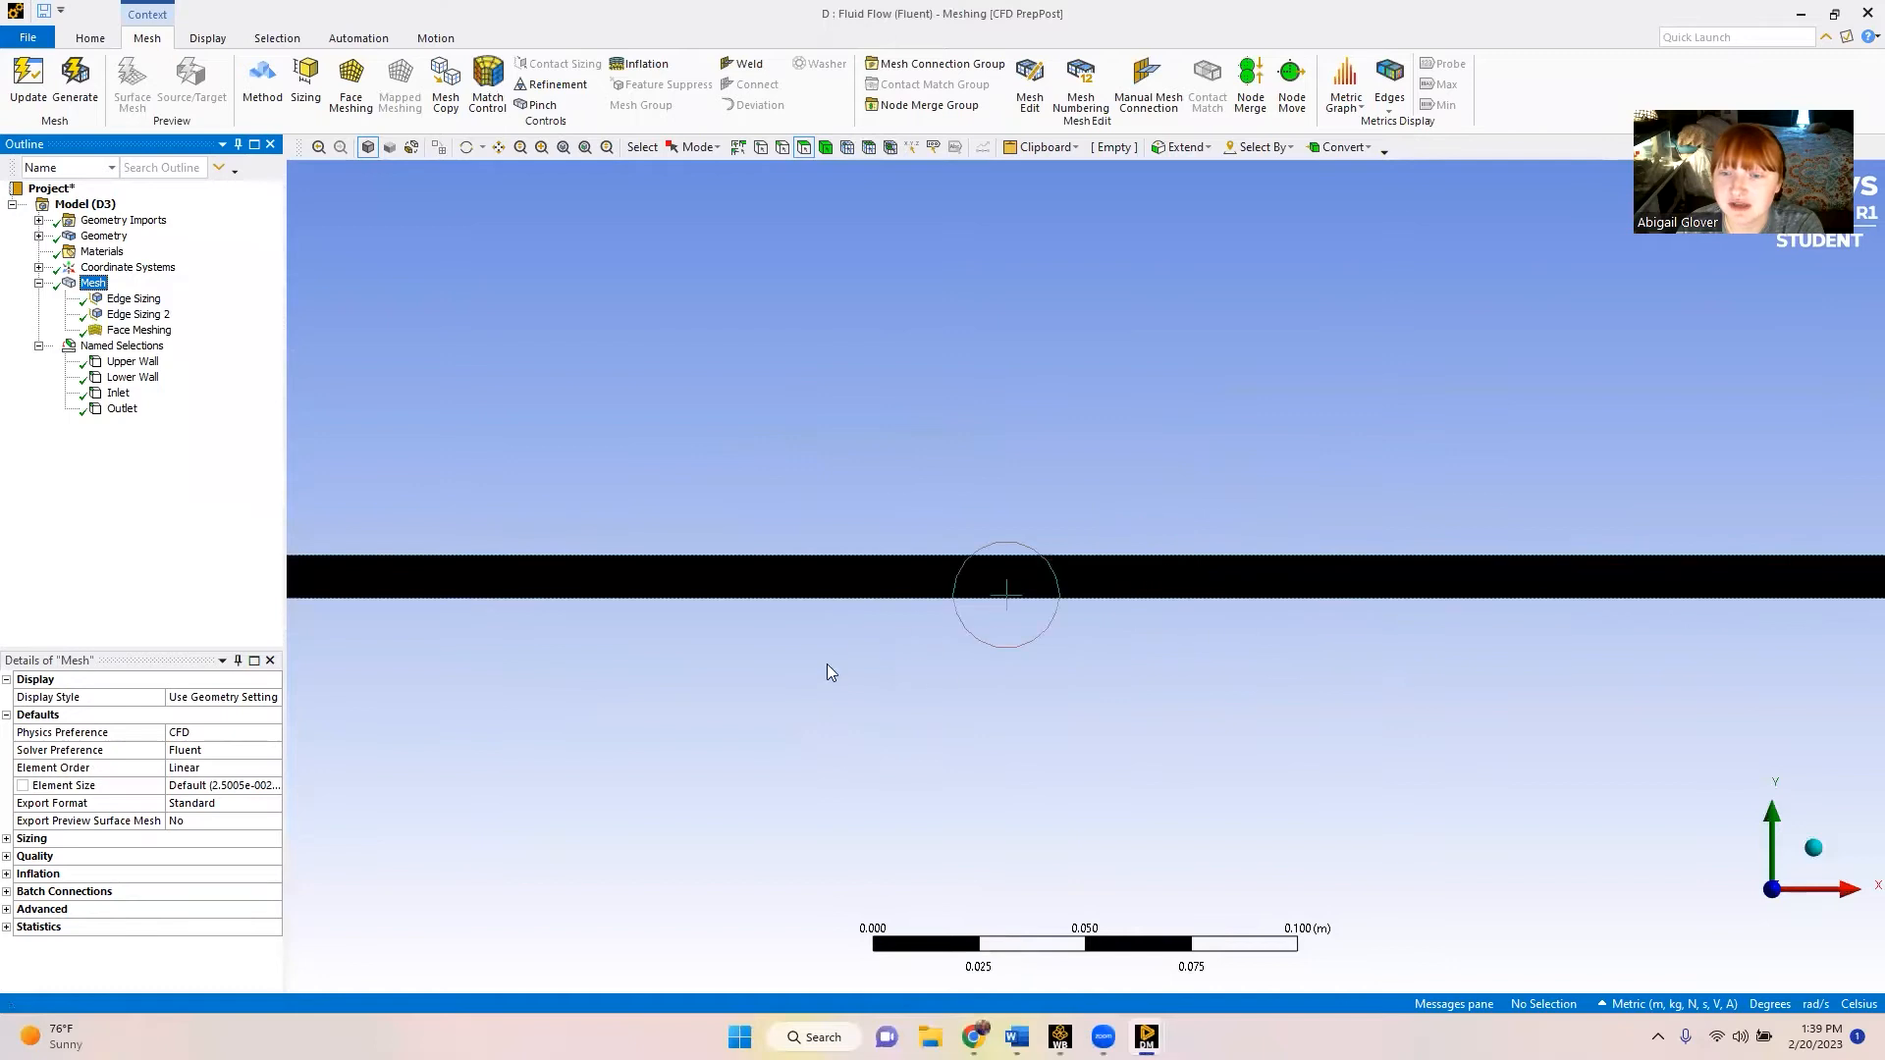
scroll(934, 601, "down", 1)
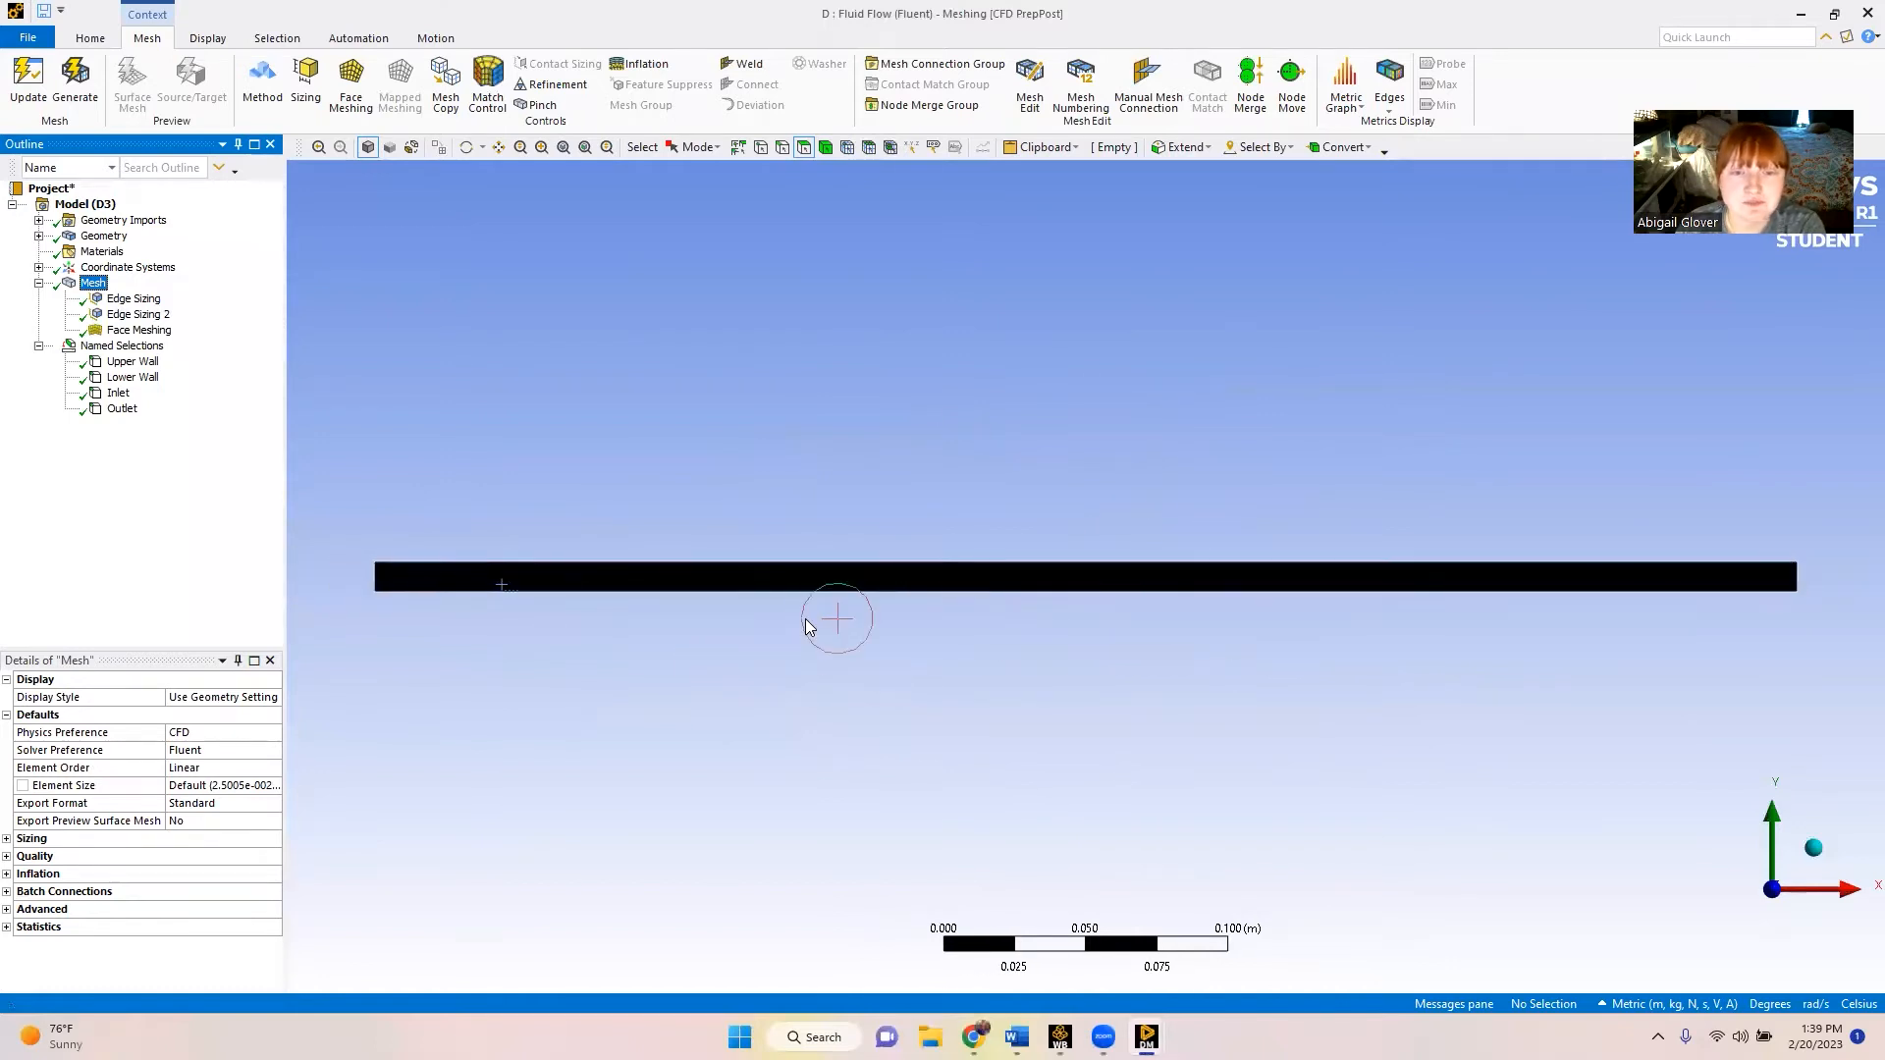
scroll(686, 563, "up", 3)
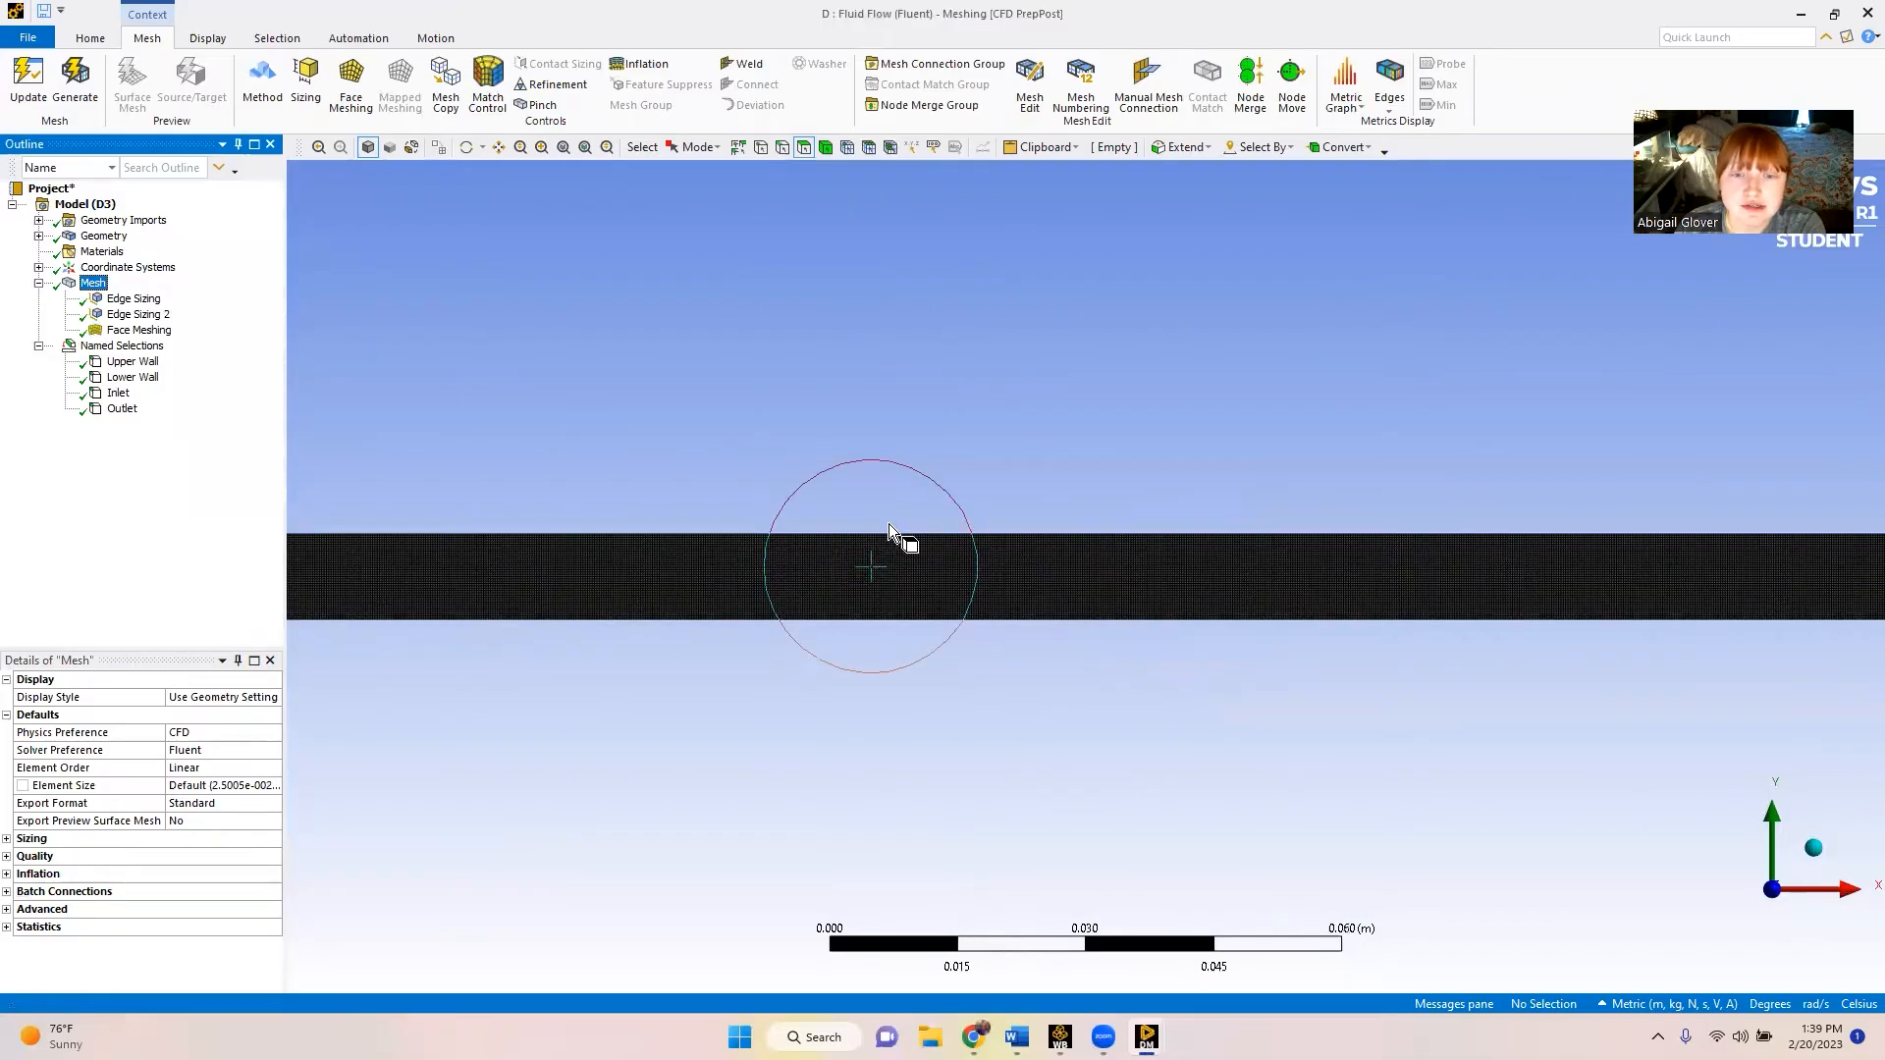
scroll(981, 528, "up", 2)
scroll(1123, 587, "down", 1)
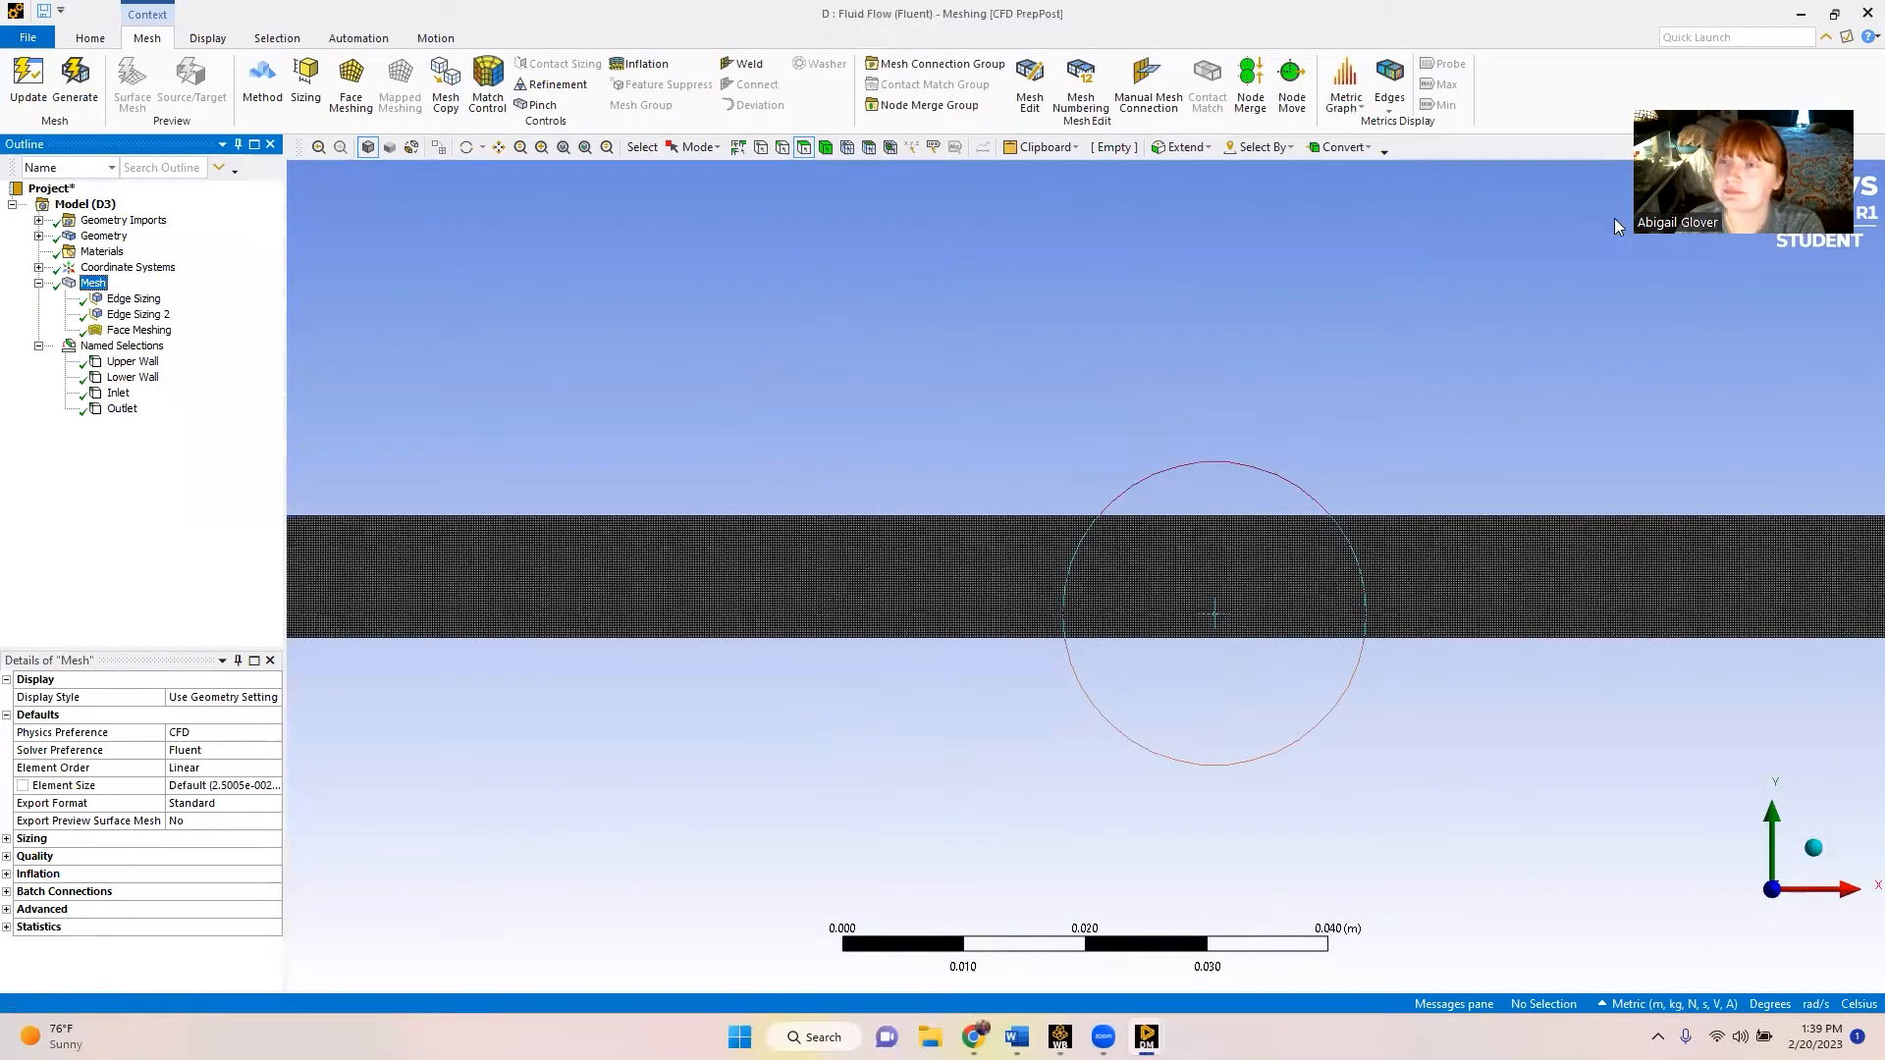
- Switch to the Workbench project and update the Mesh cell of Fluid Flow (Fluent) system D
scroll(649, 618, "down", 1)
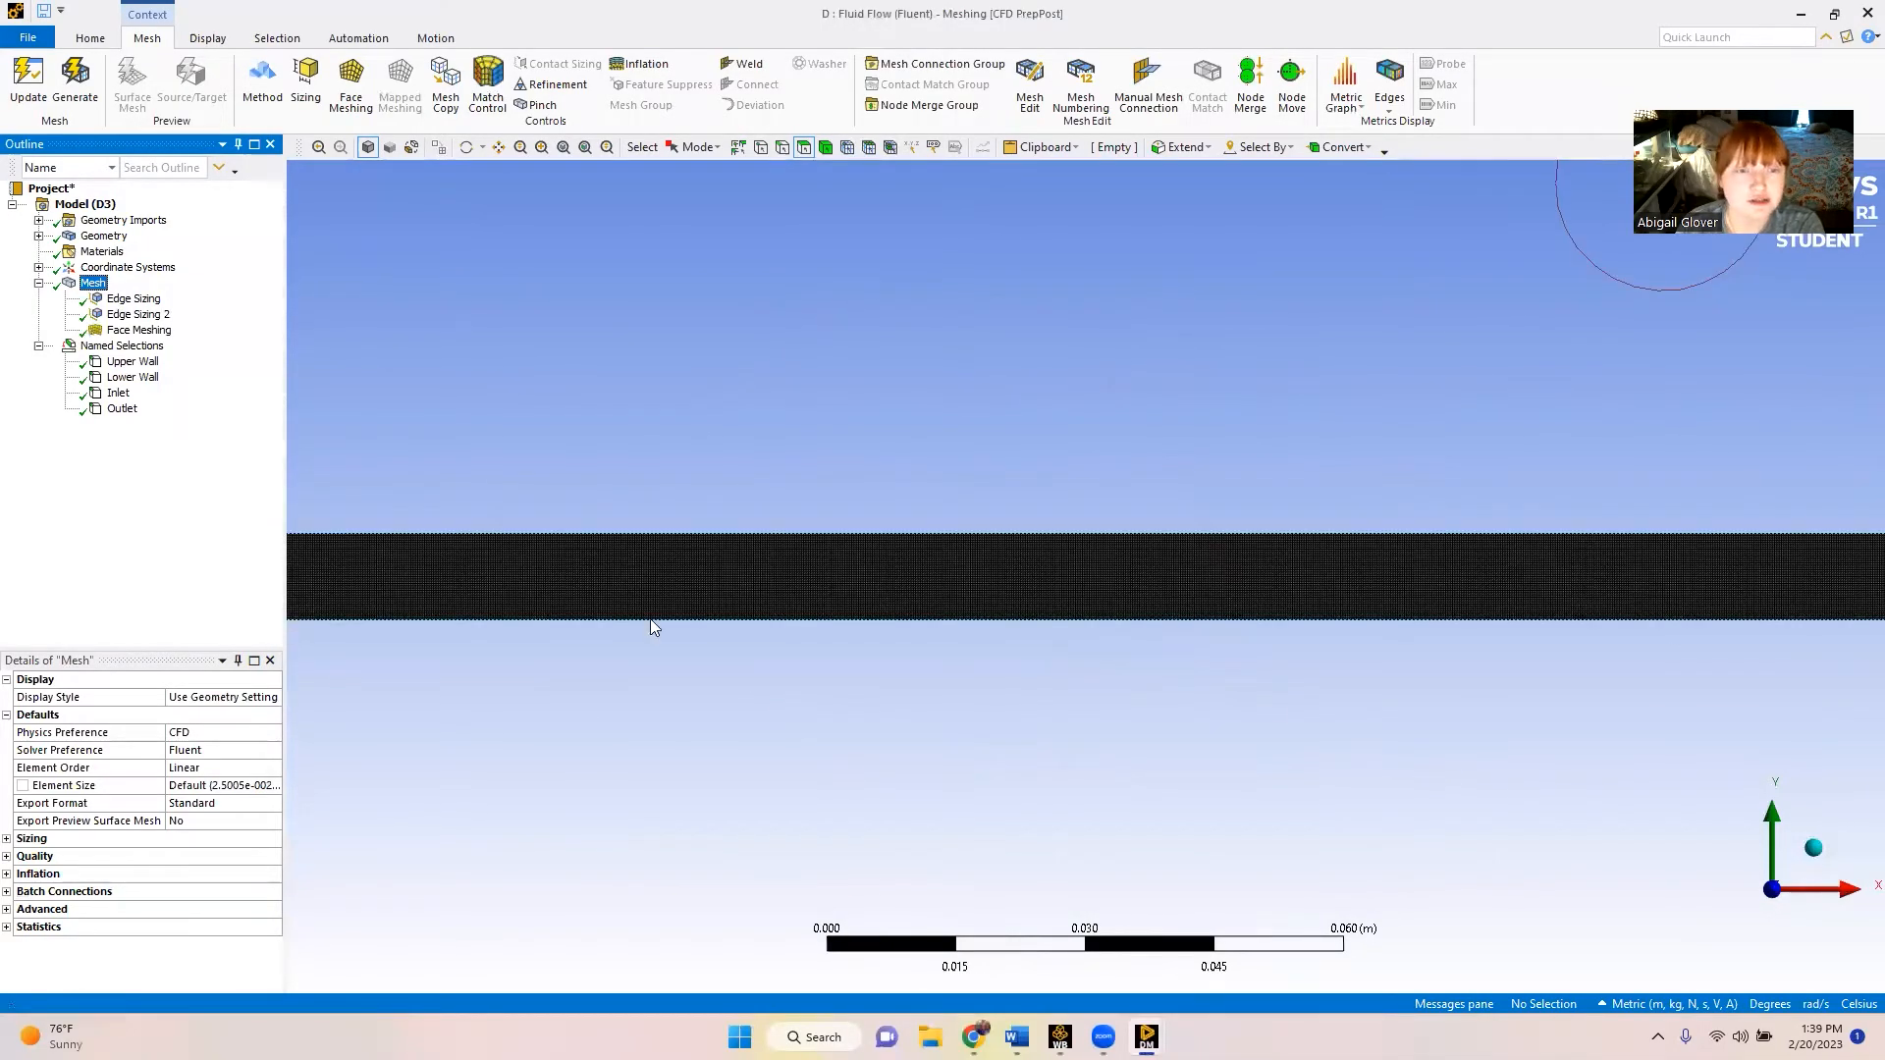
key("alt+Tab")
right_click(655, 479)
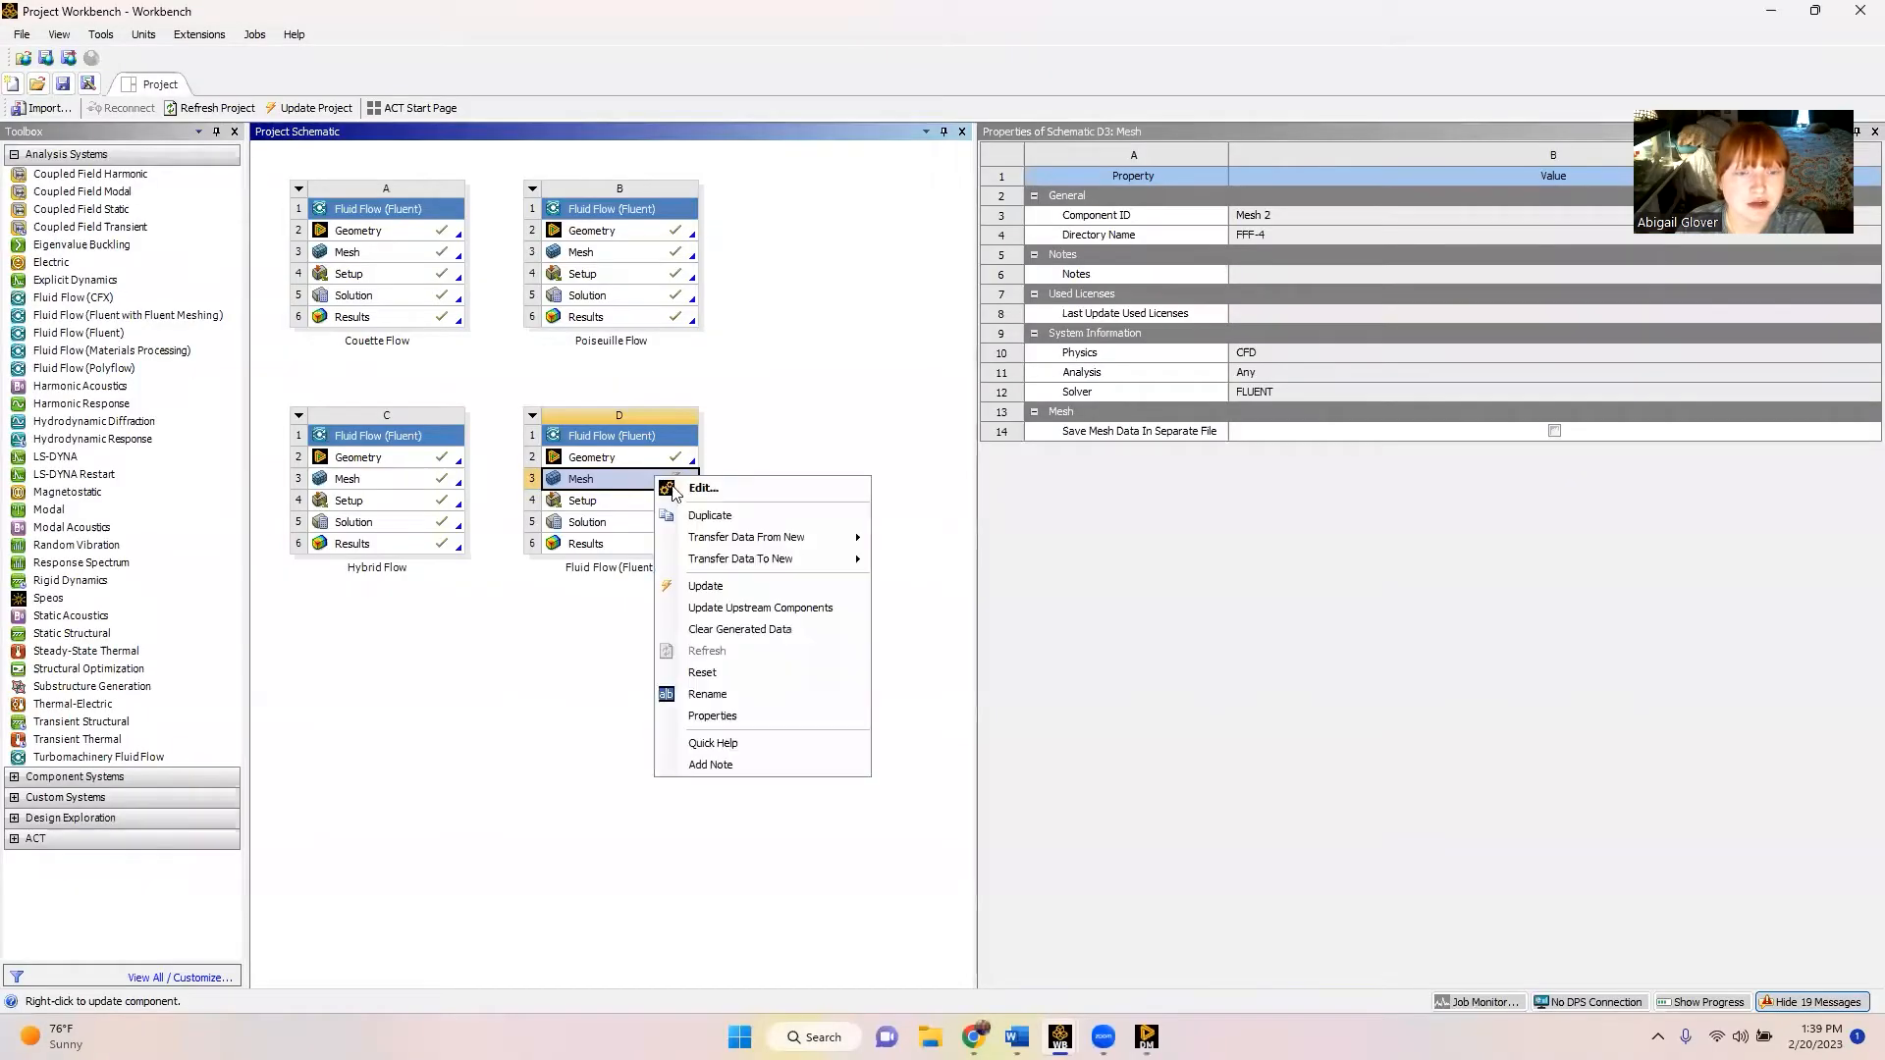
left_click(712, 587)
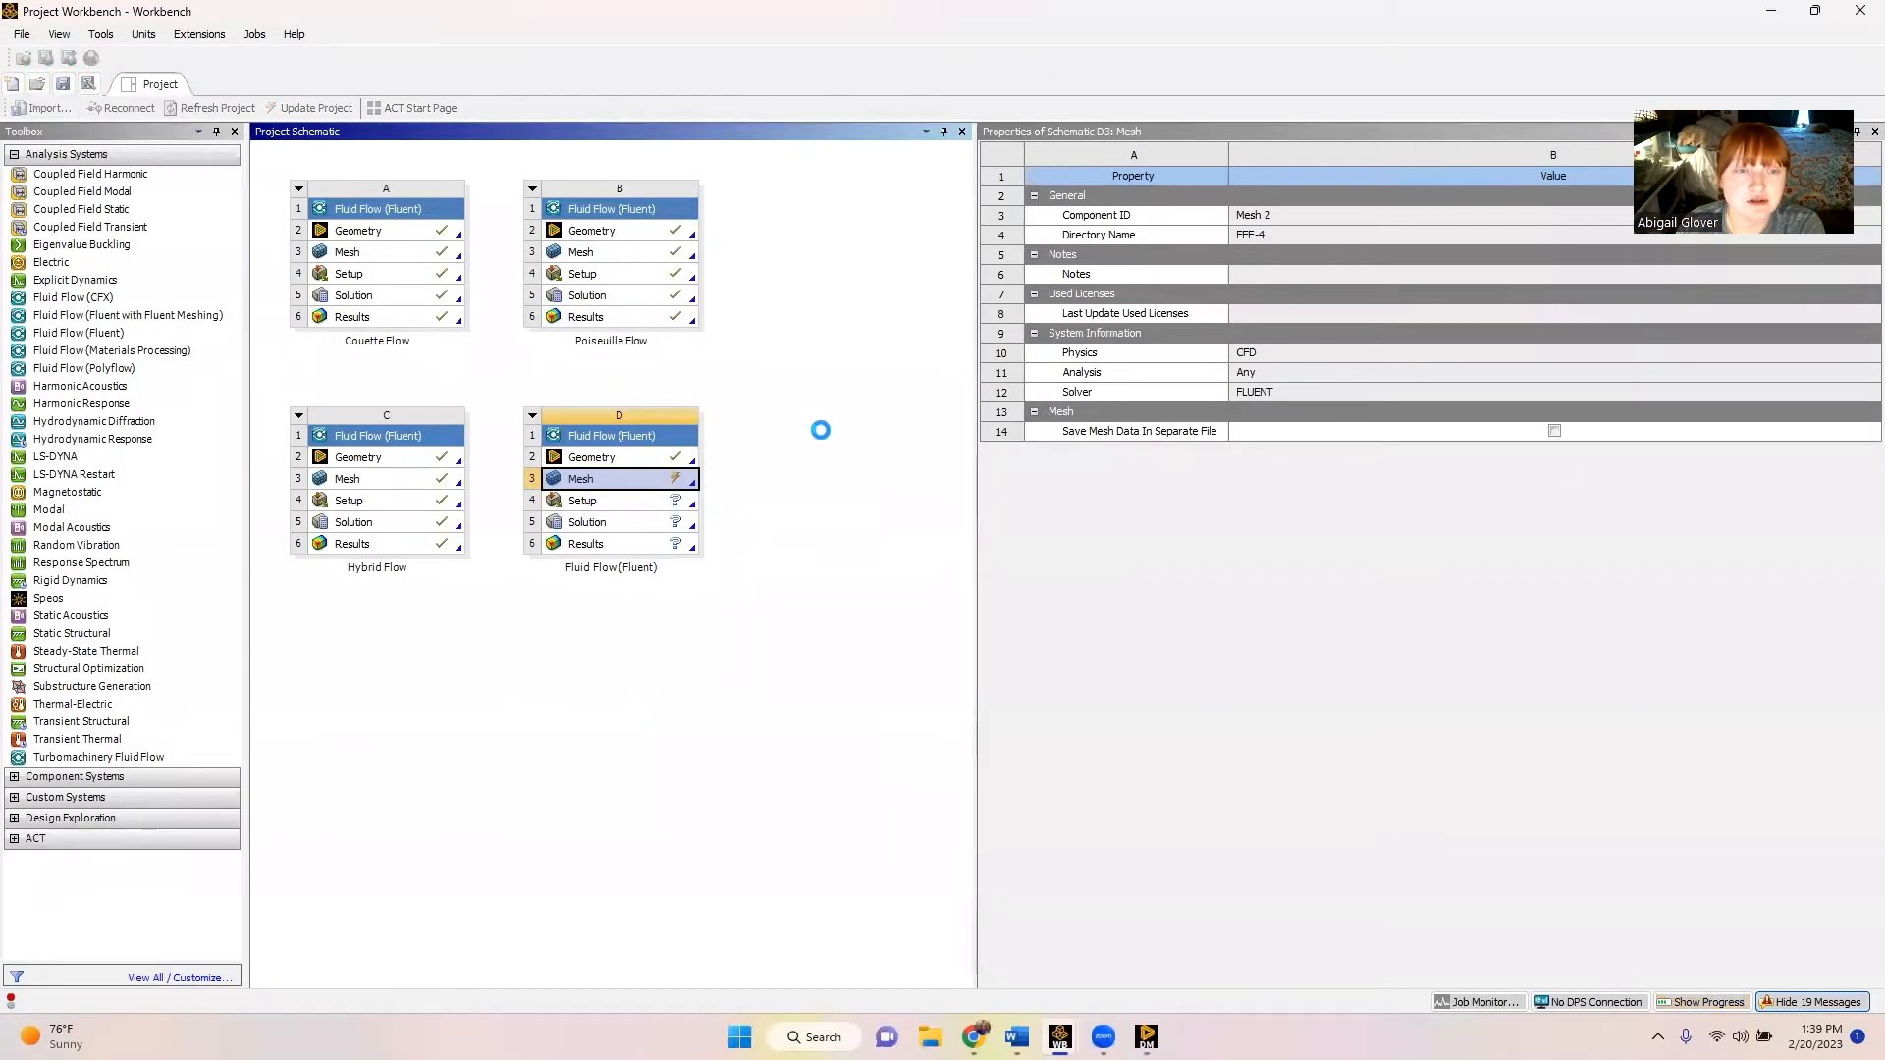
- Set system D's Setup precision to Double Precision and start its 2D Fluent session with 1 solver process
left_click(674, 502)
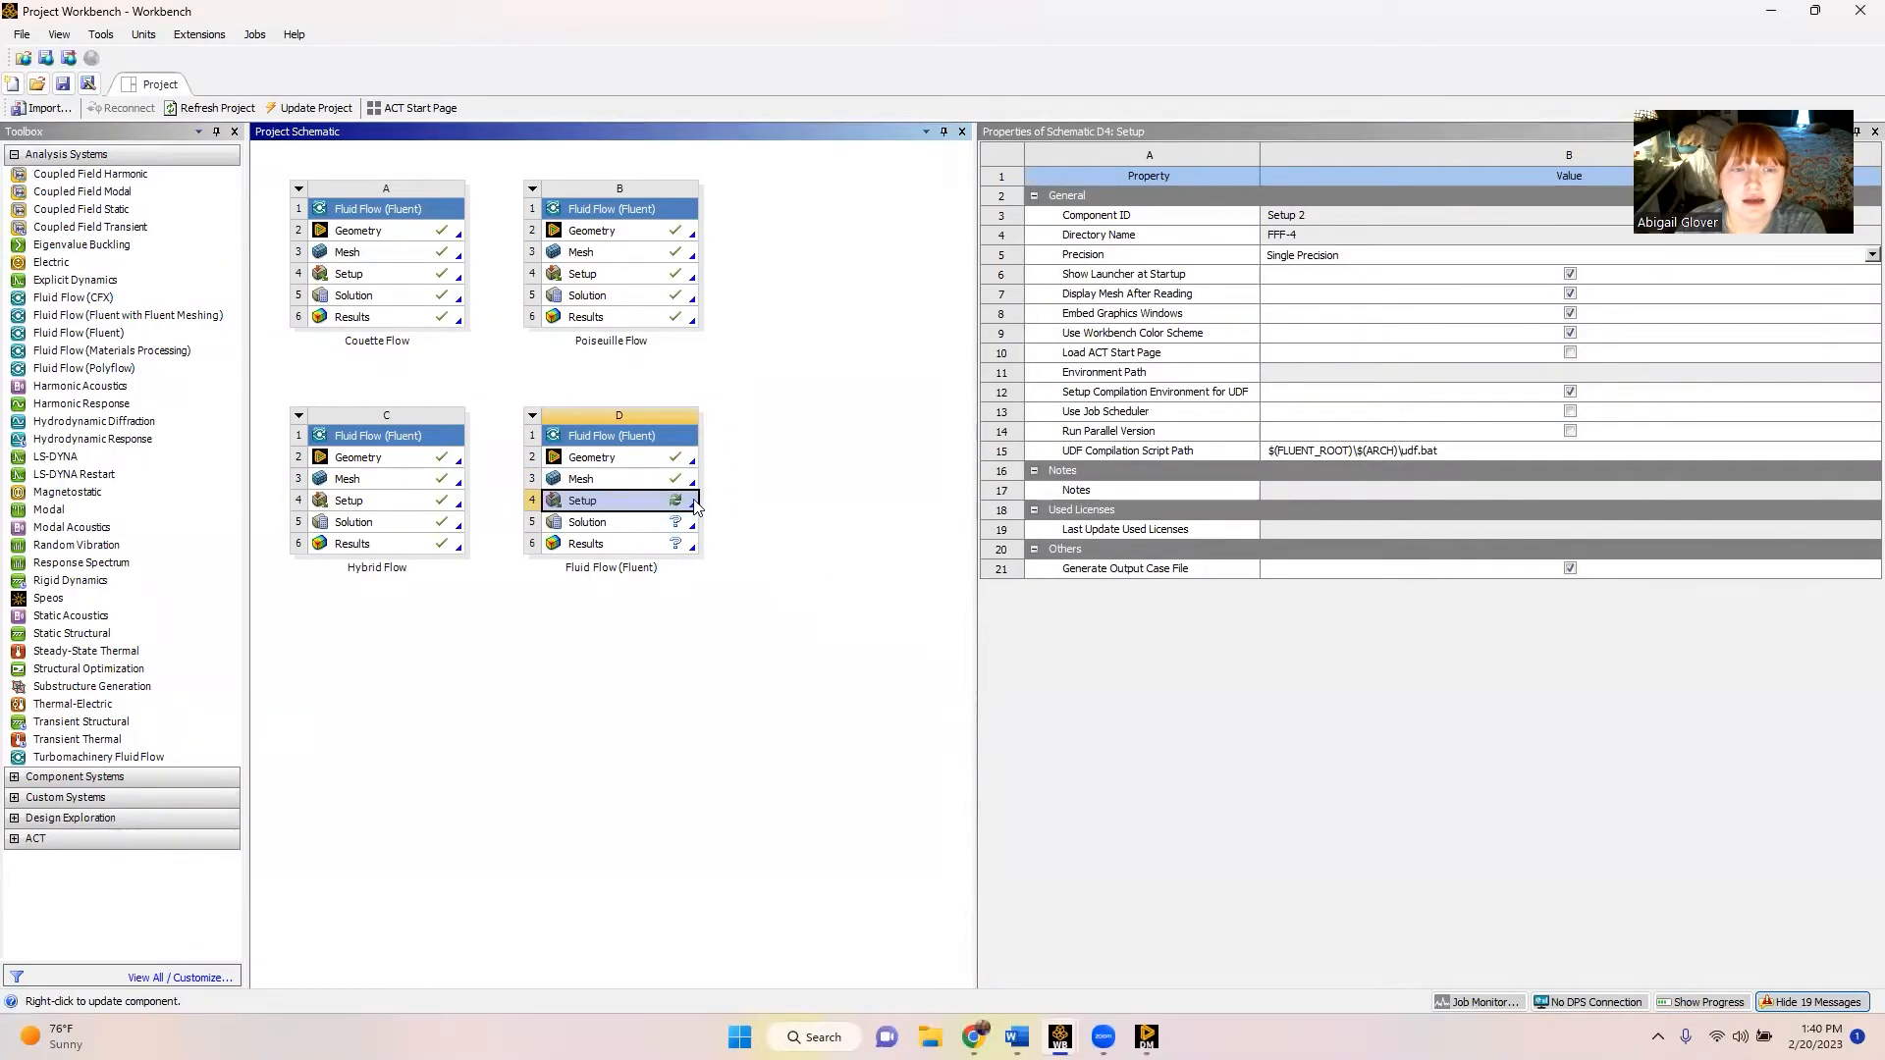
left_click(1340, 256)
left_click(1331, 286)
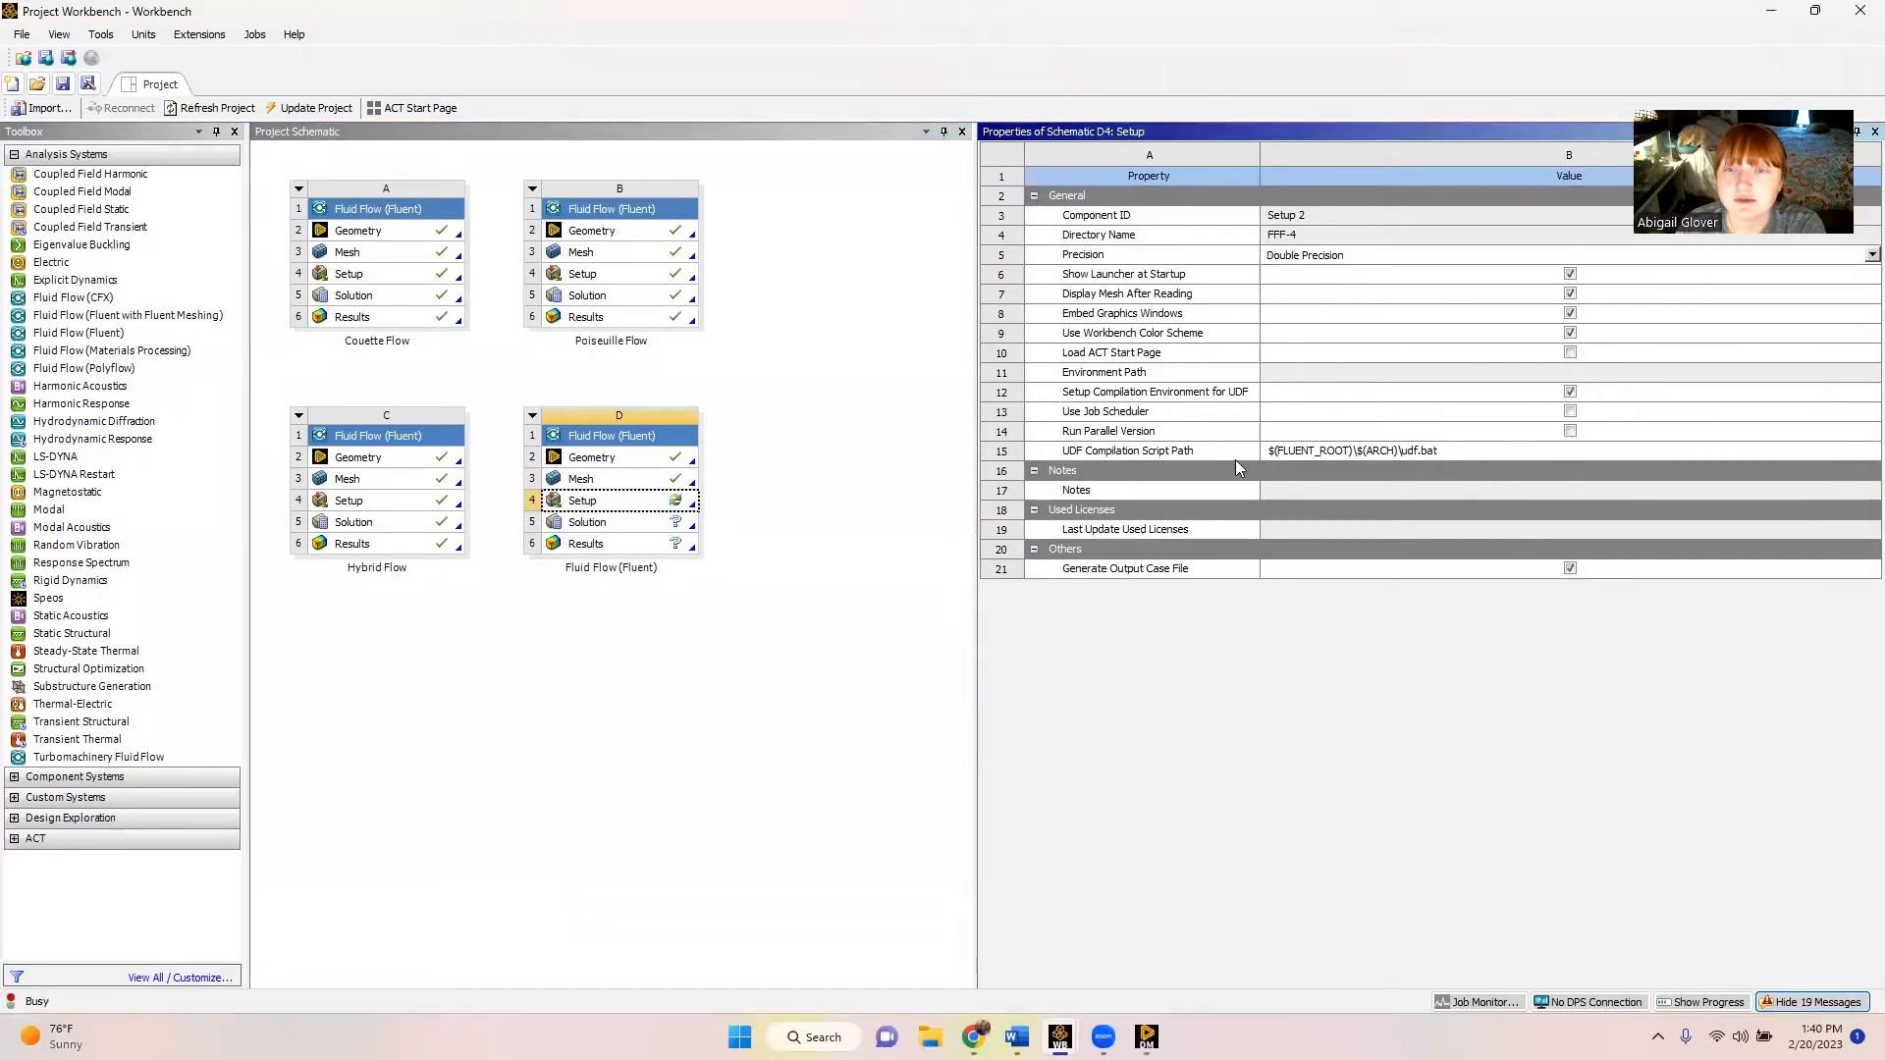
double_click(585, 501)
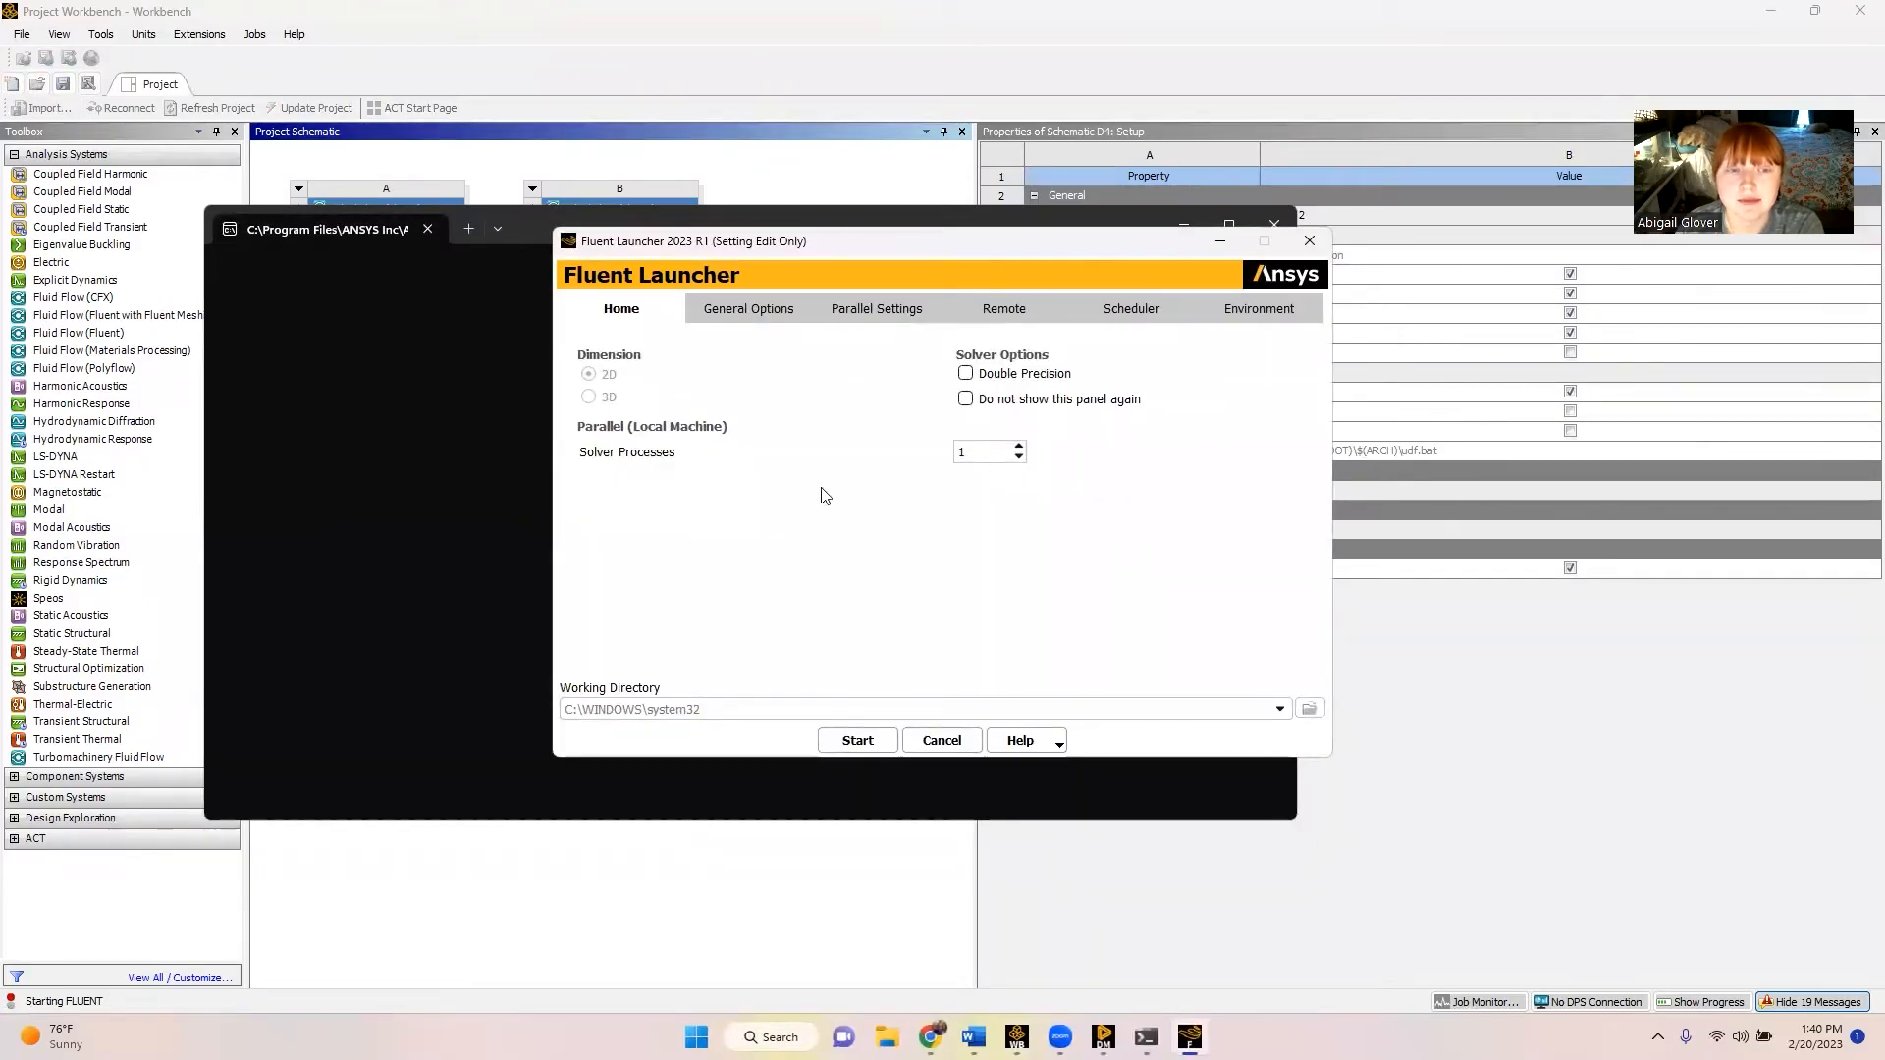
left_click(857, 740)
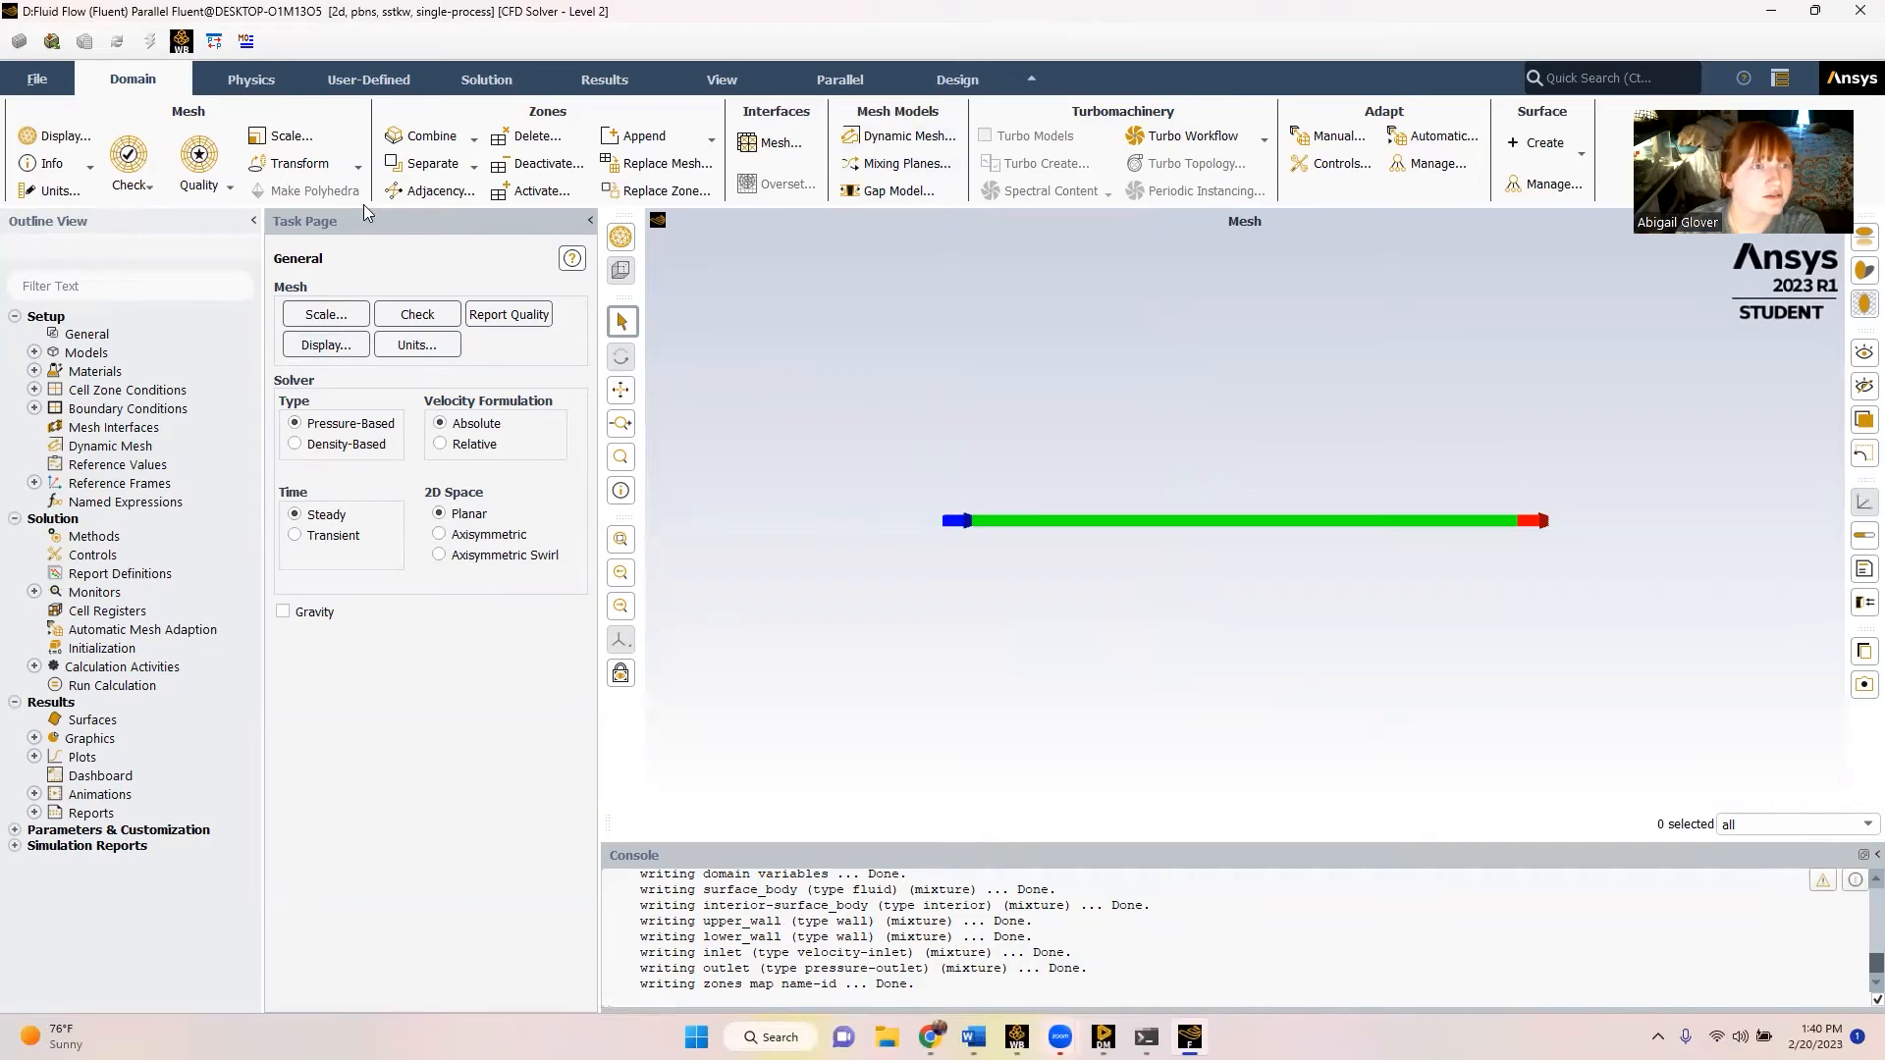
left_click(620, 79)
left_click(521, 191)
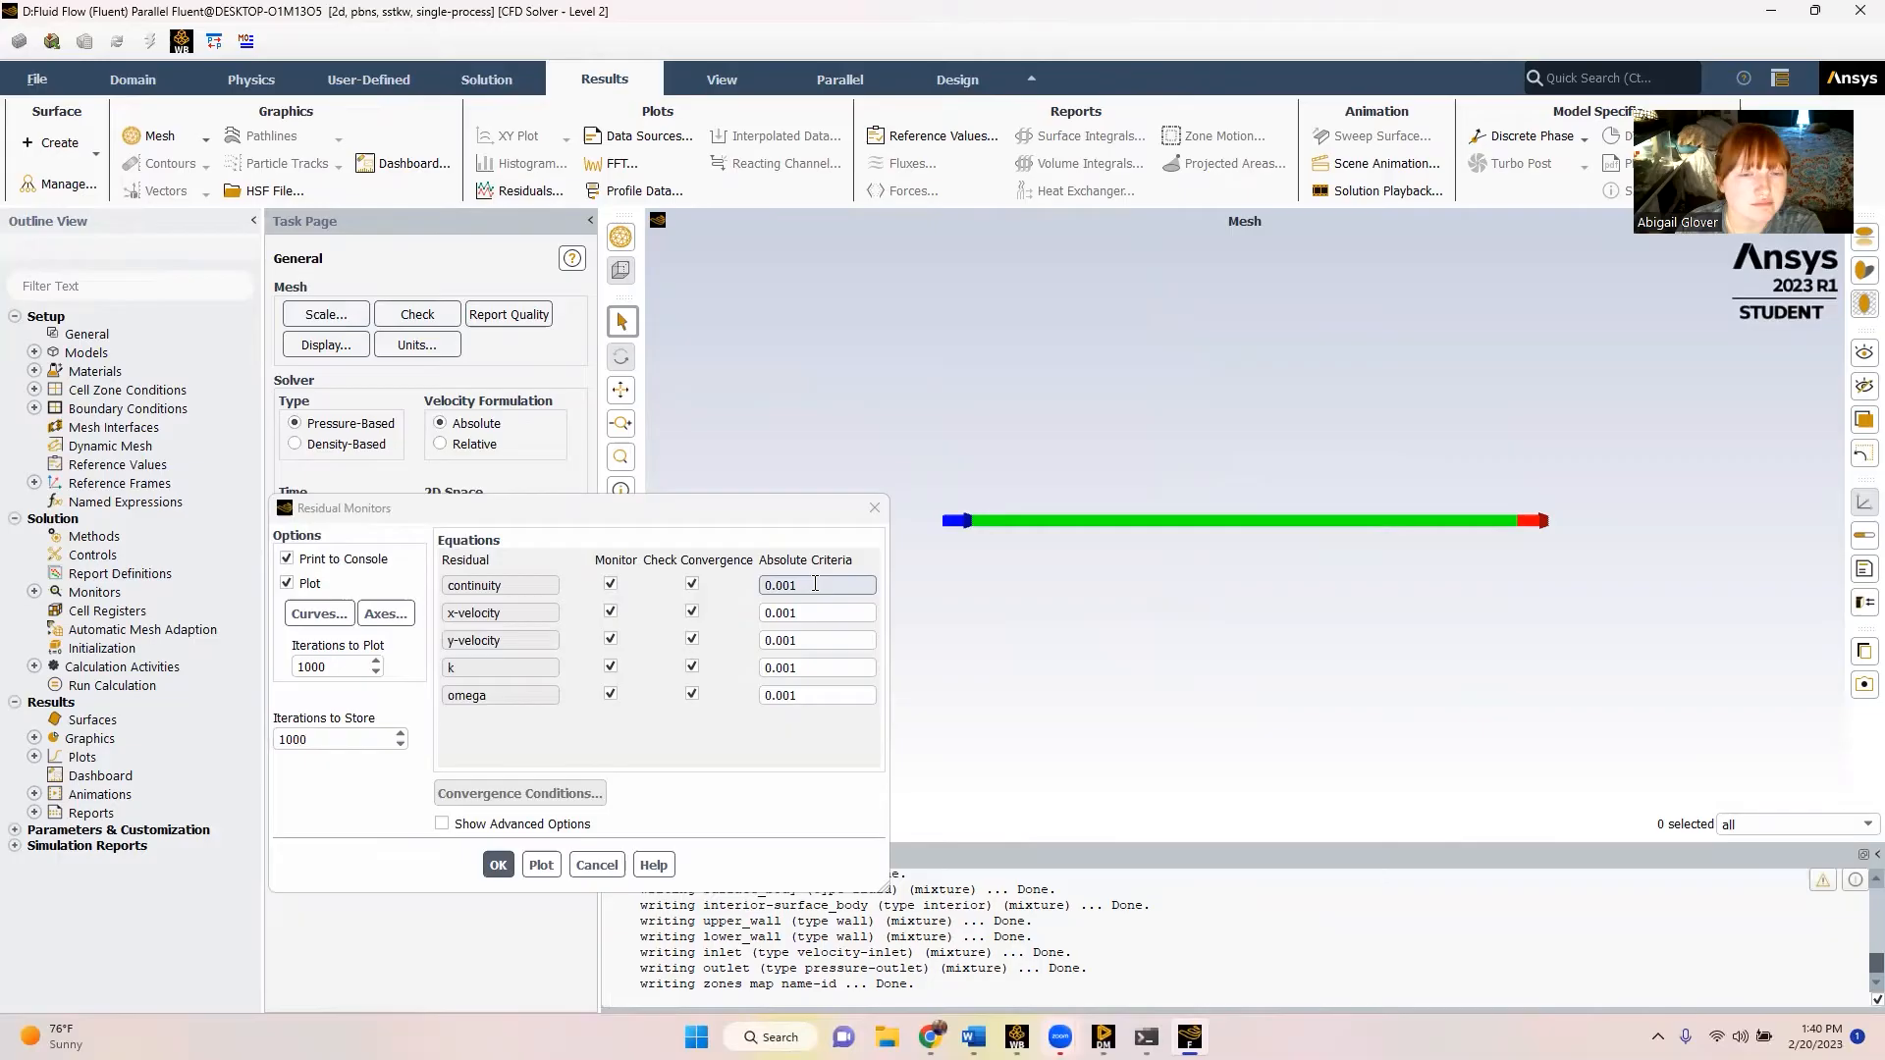
left_click(874, 507)
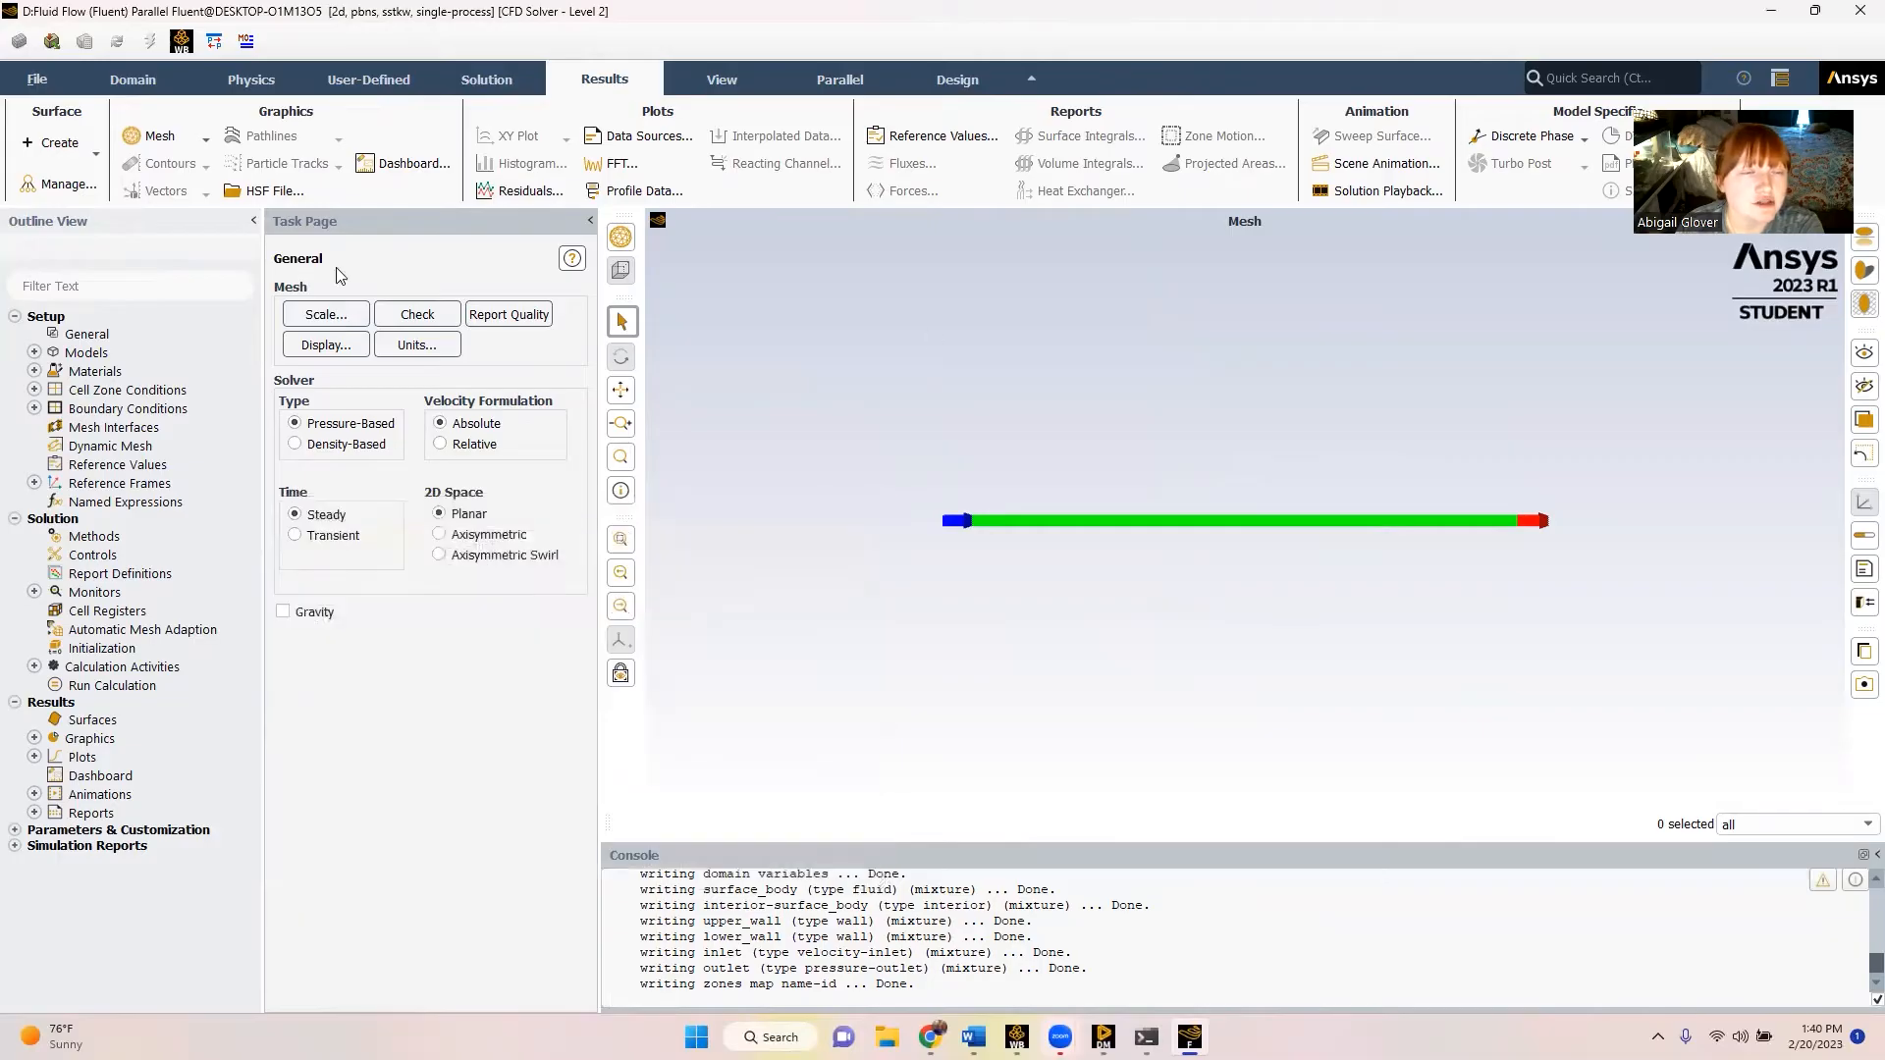
- Set the viscous model to Laminar
left_click(33, 353)
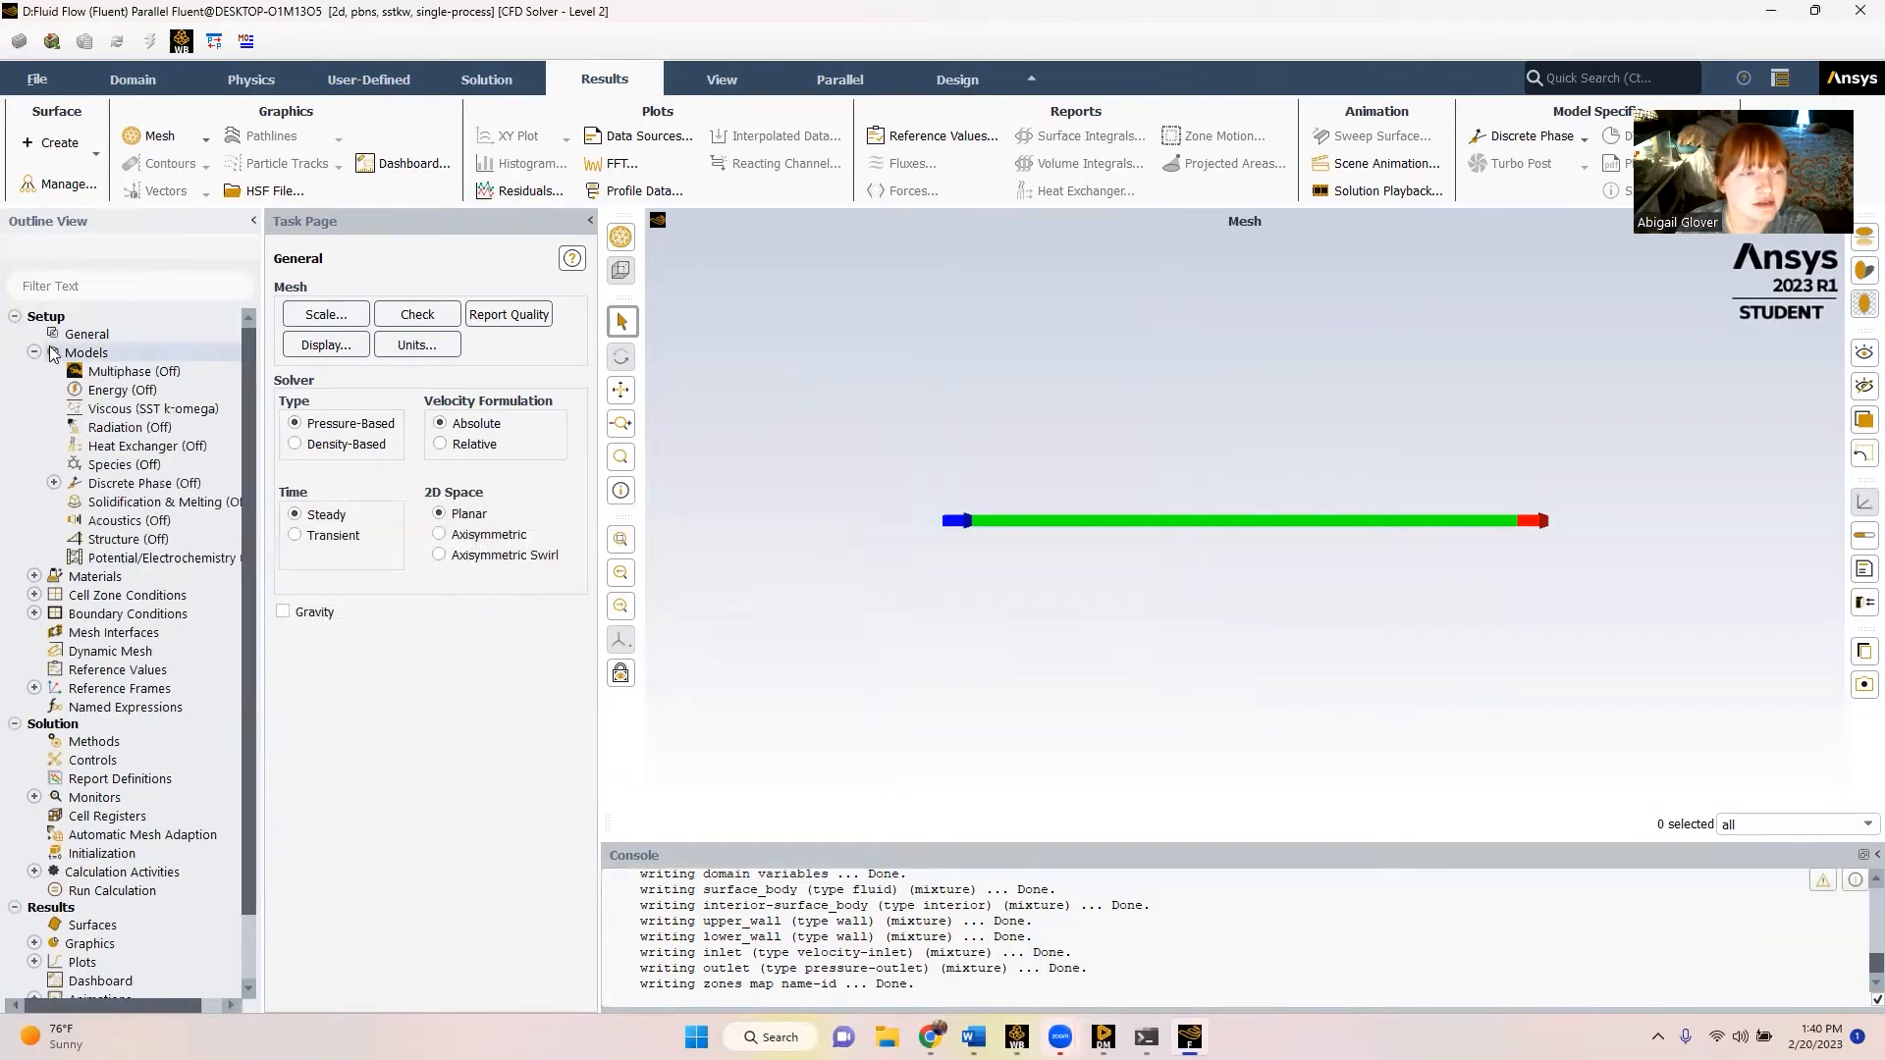
double_click(131, 410)
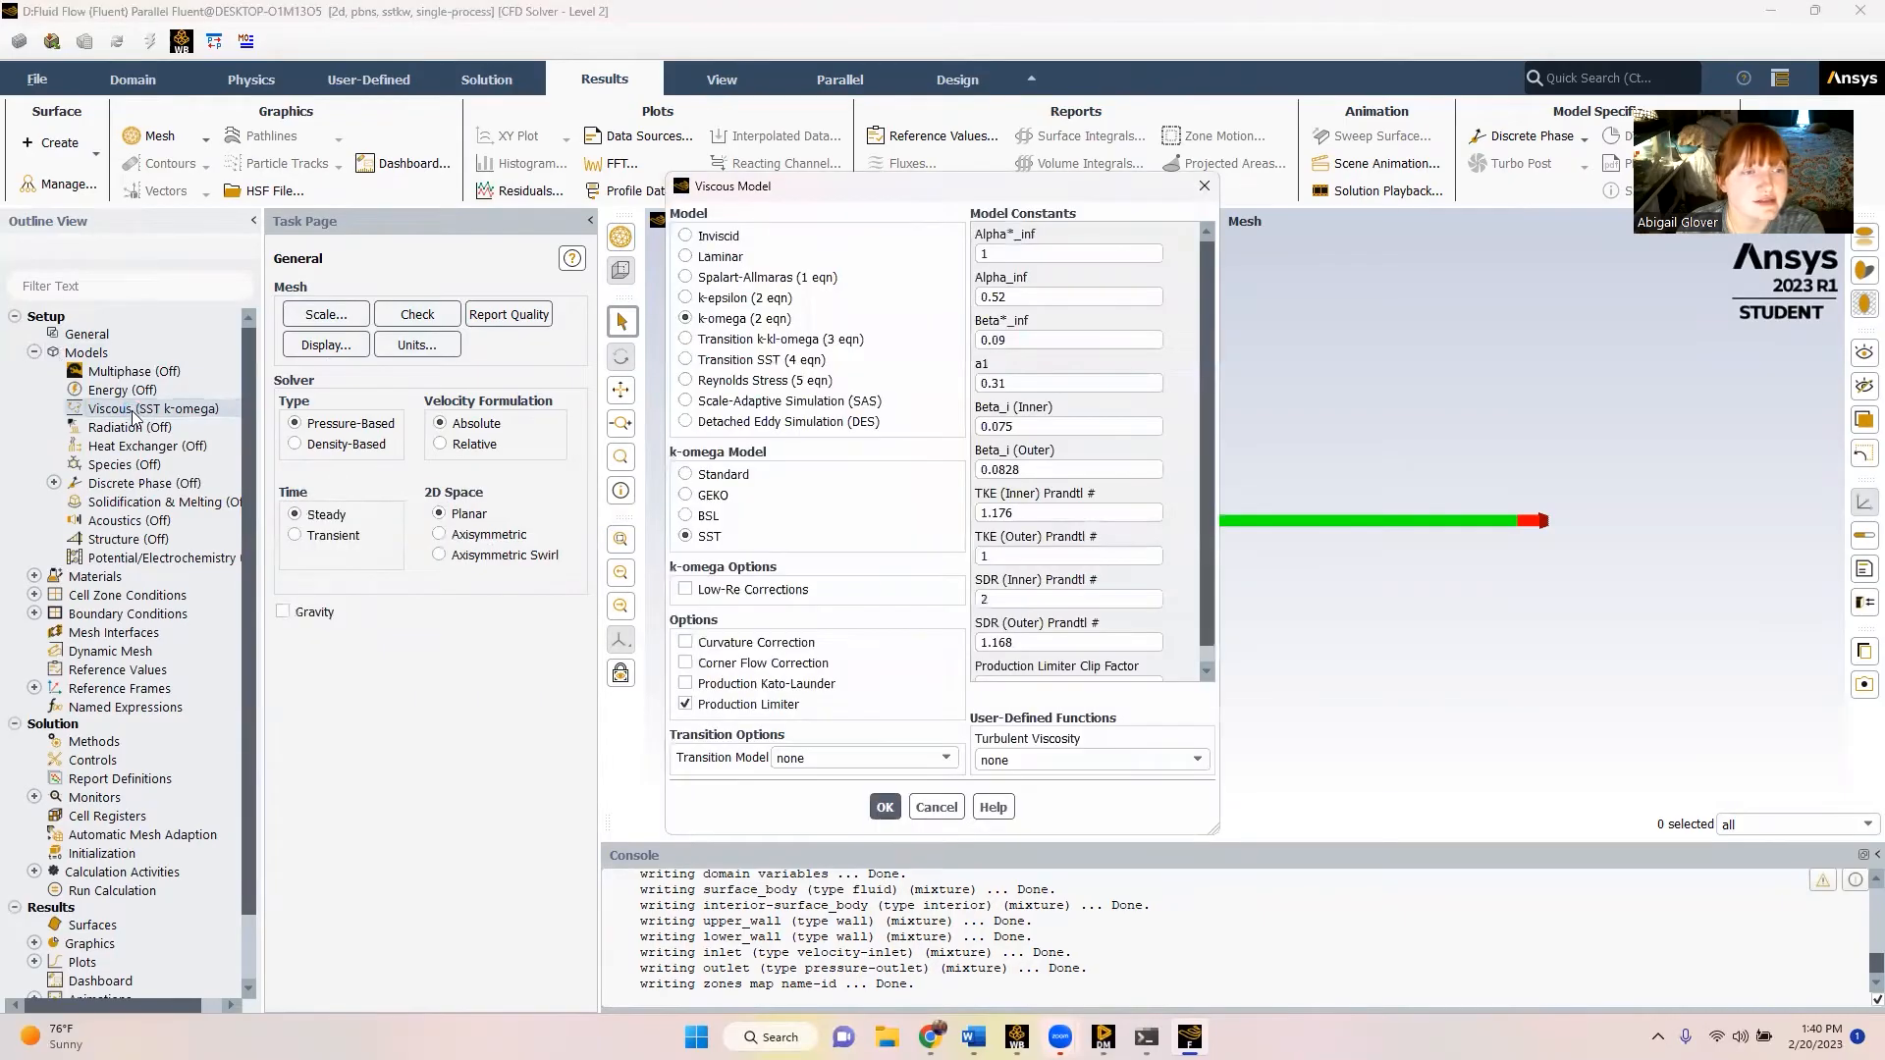
left_click(685, 256)
left_click(727, 469)
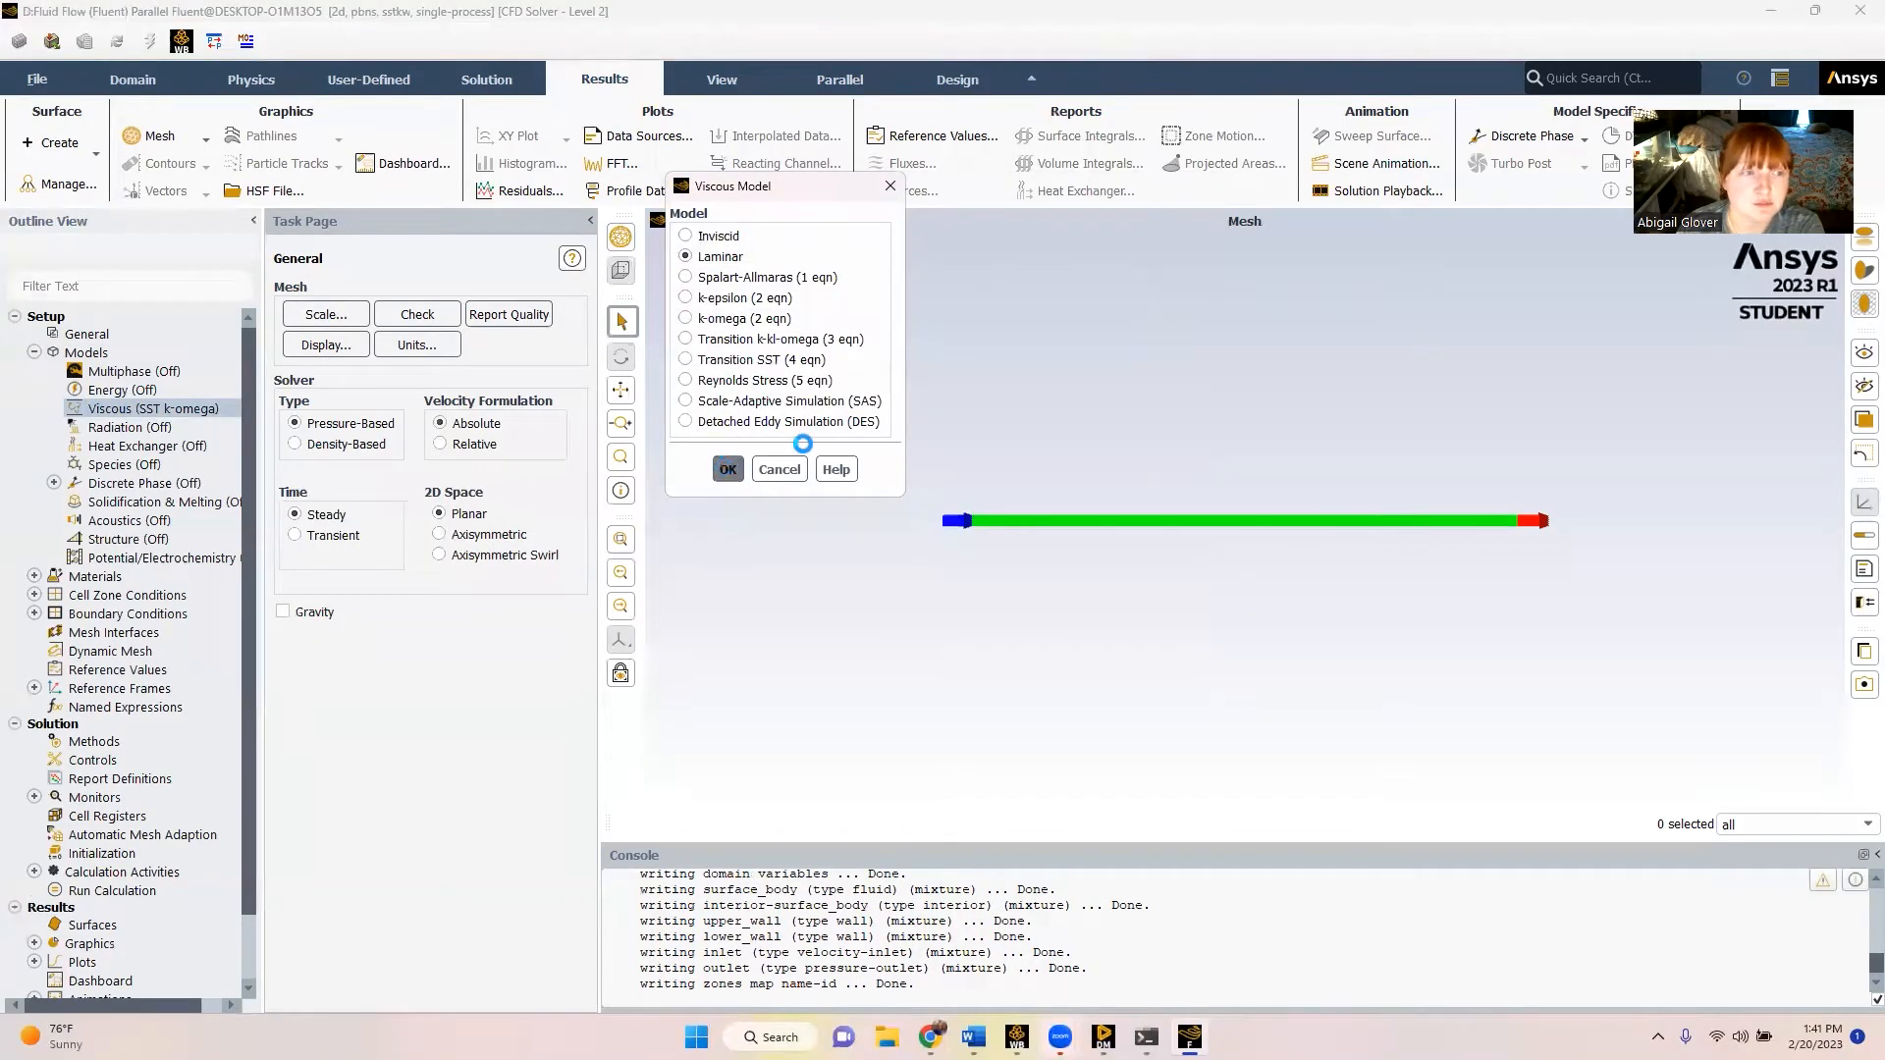
- Set the residual monitors' absolute convergence criteria for continuity, x-velocity and y-velocity to 1e-6
left_click(521, 190)
double_click(817, 585)
type("1e")
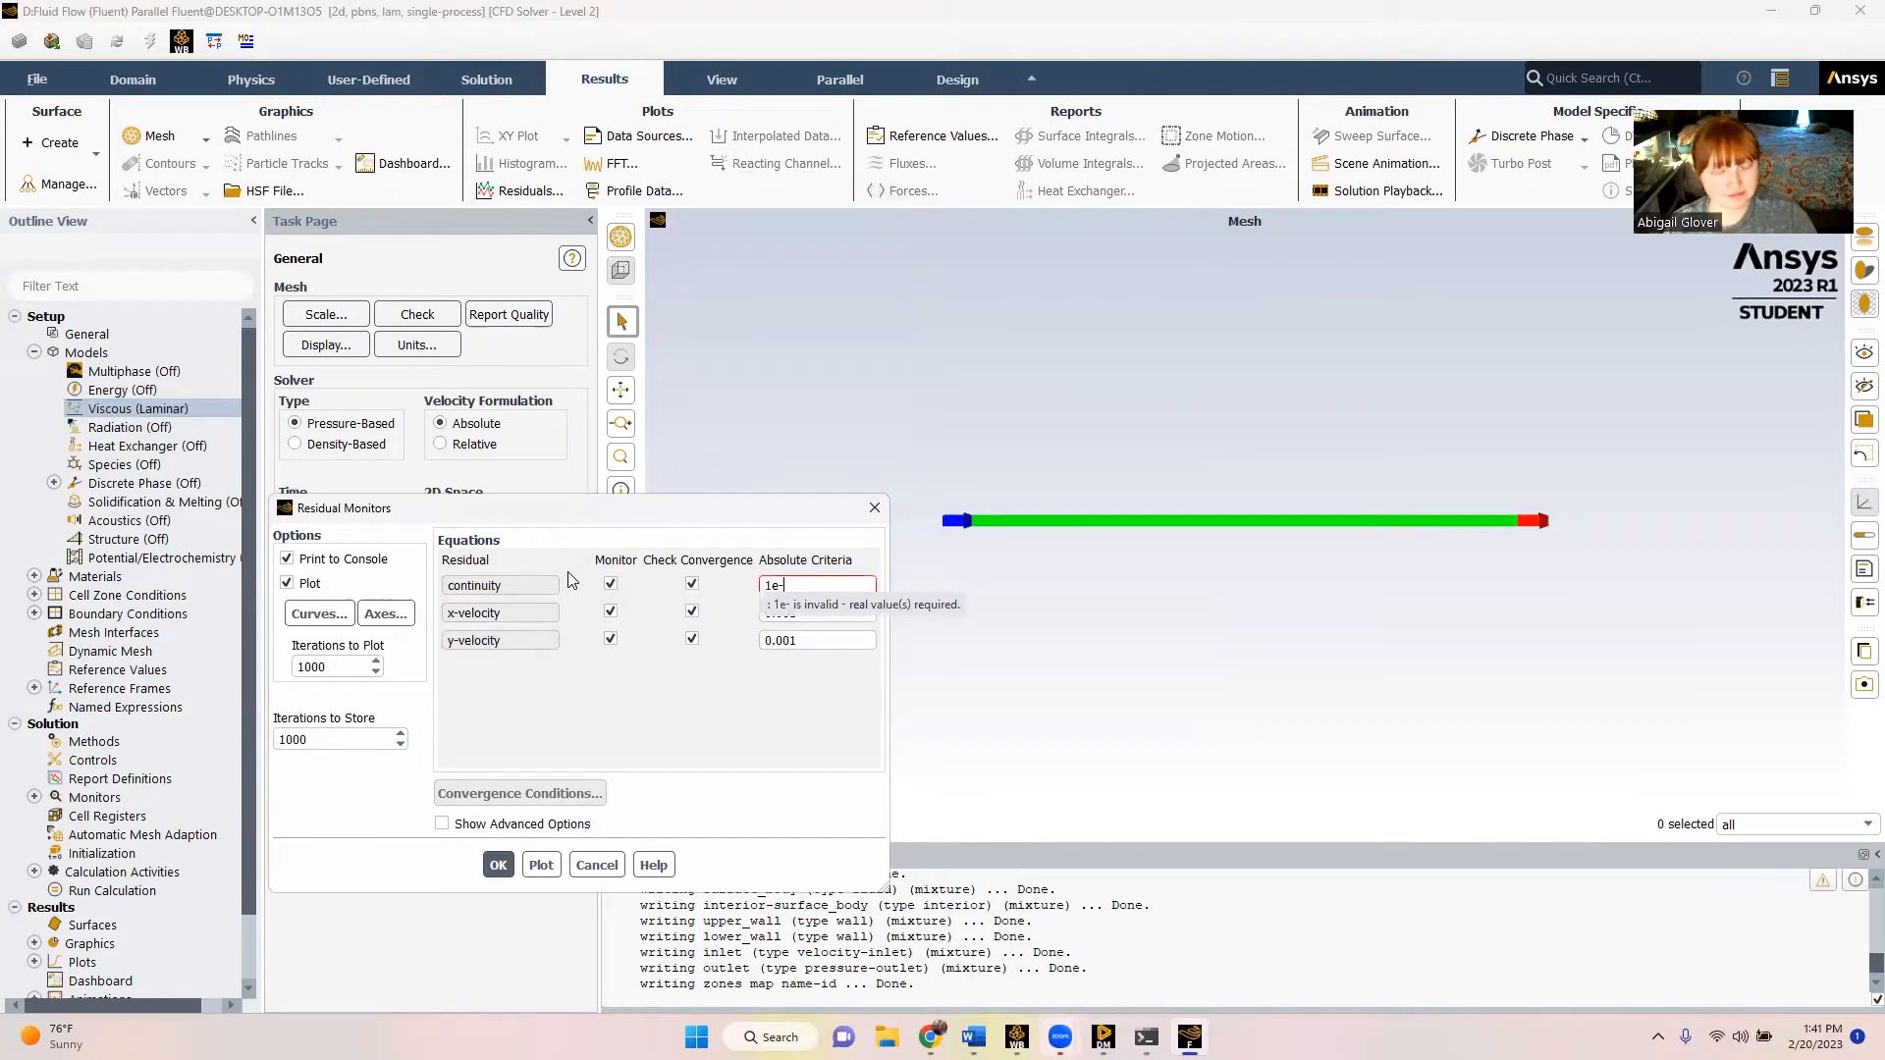
type("-6")
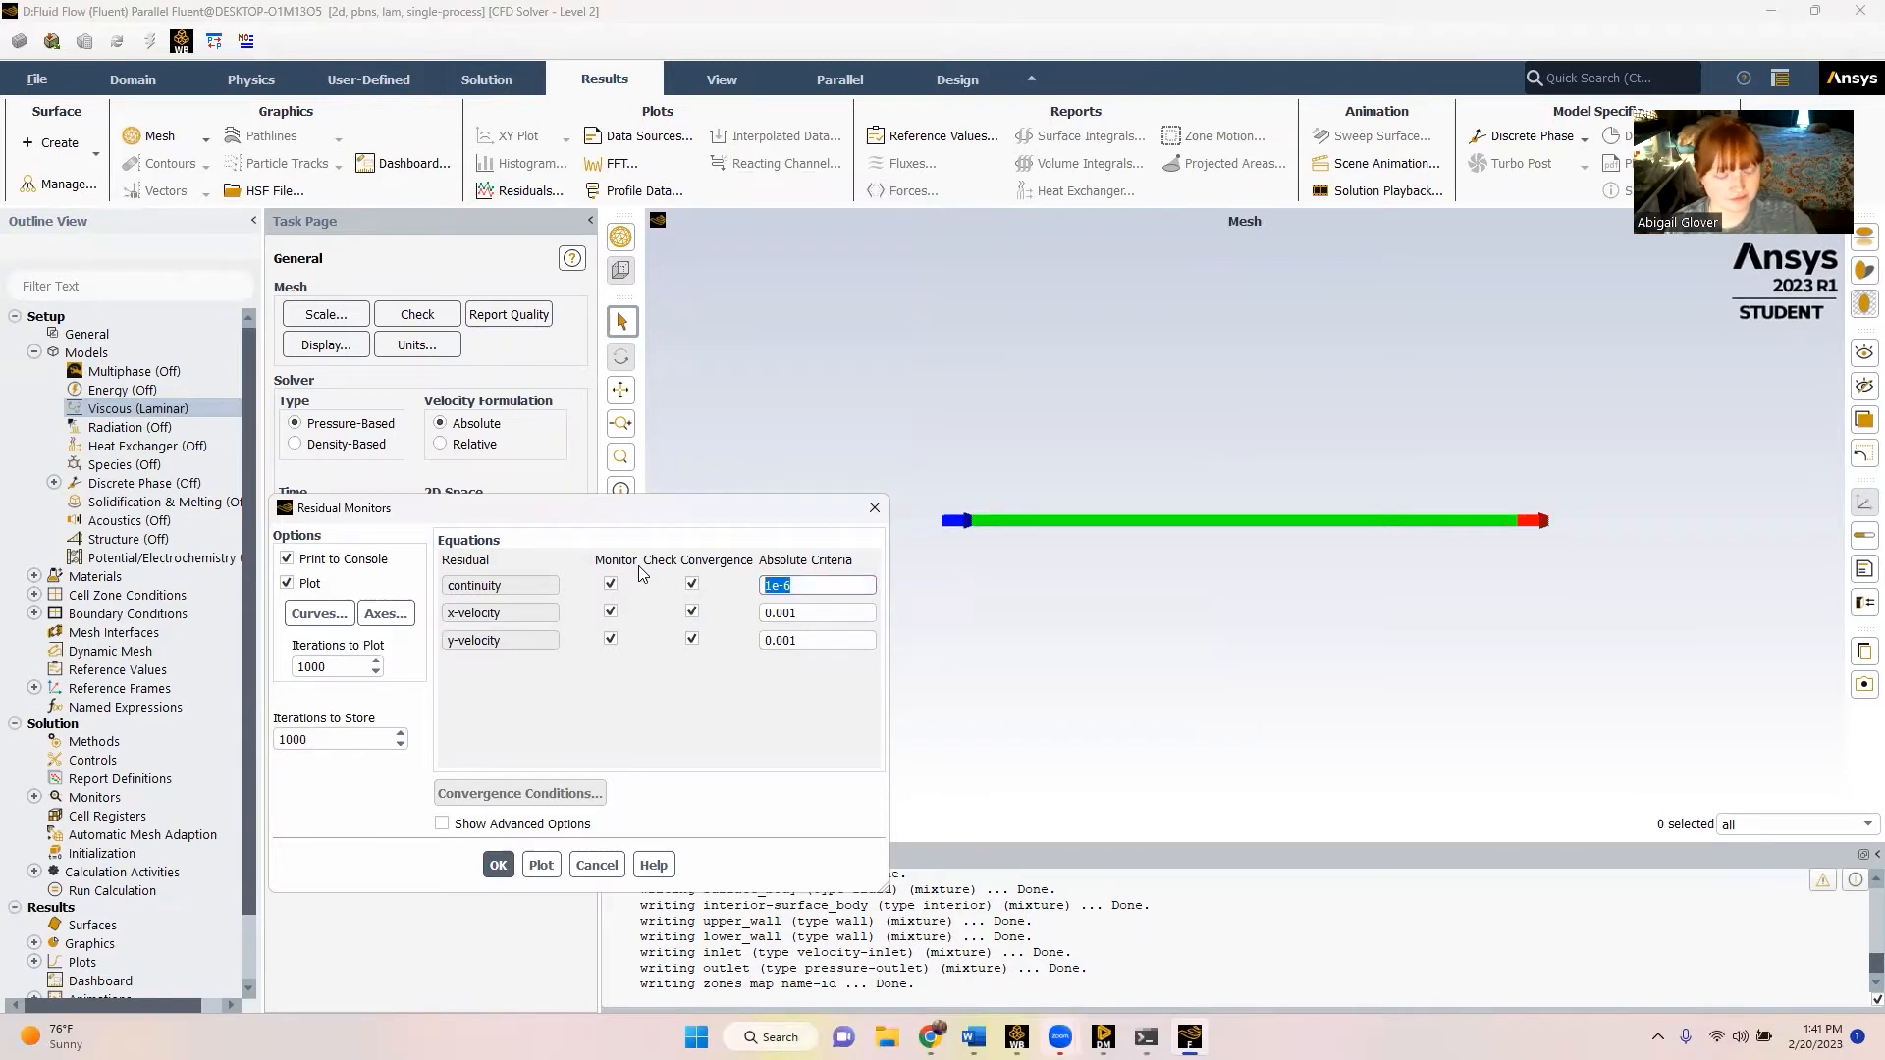
double_click(795, 611)
type("1e-6")
double_click(844, 640)
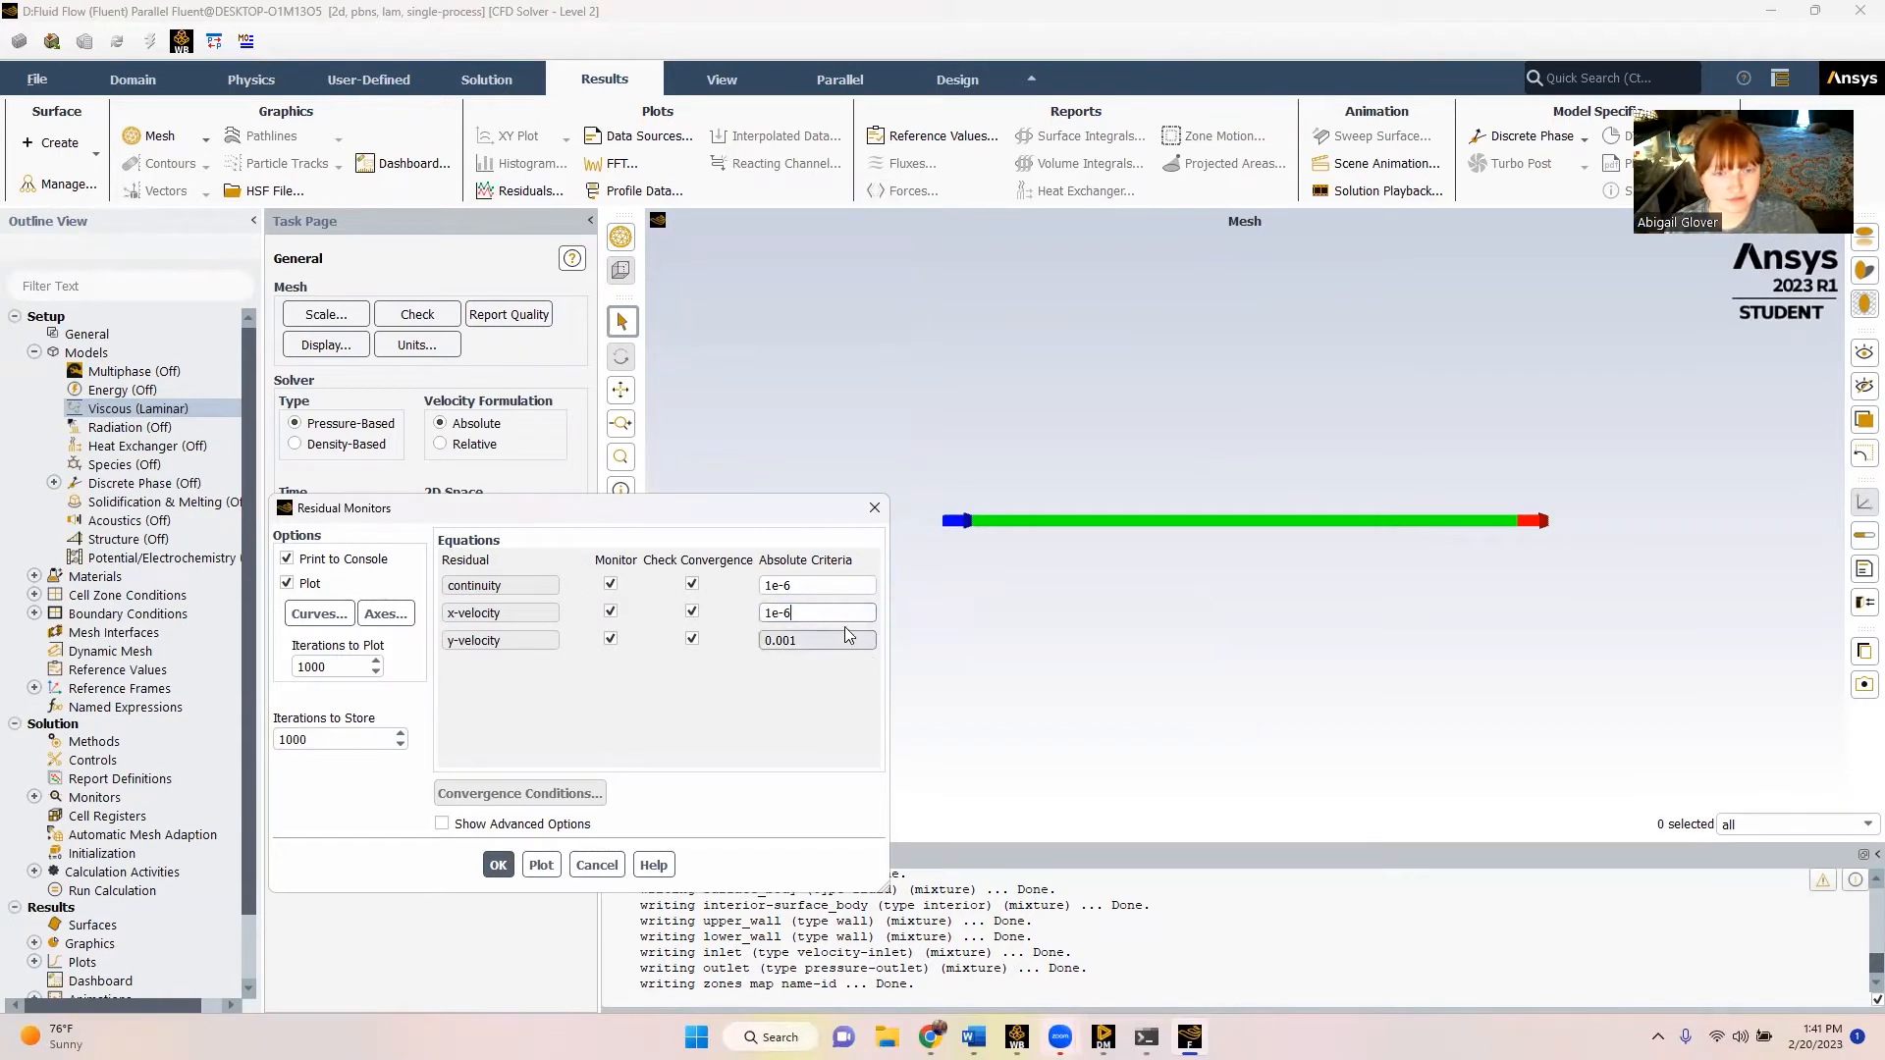
type("1e-6")
left_click(498, 864)
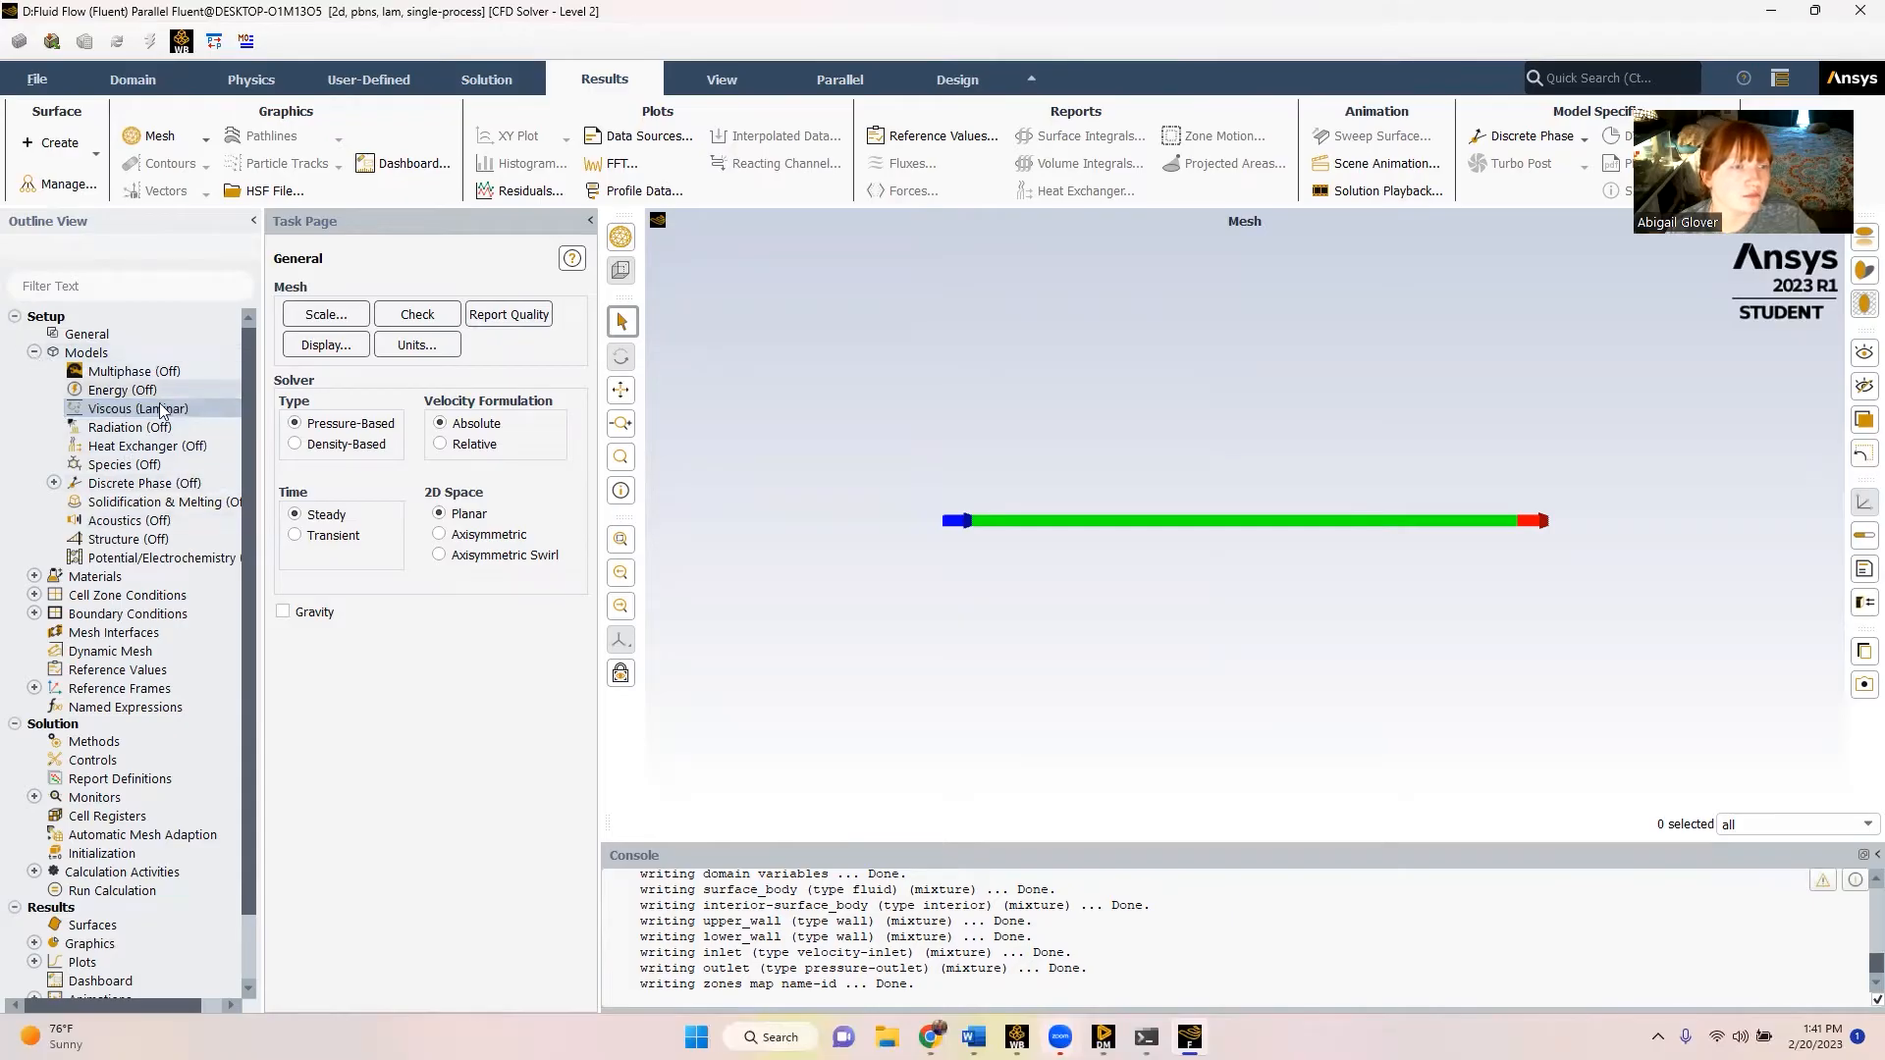
- Change the air material's constant density to 1 kg/m³ and its constant viscosity to 1e-5 kg/(m s)
left_click(35, 352)
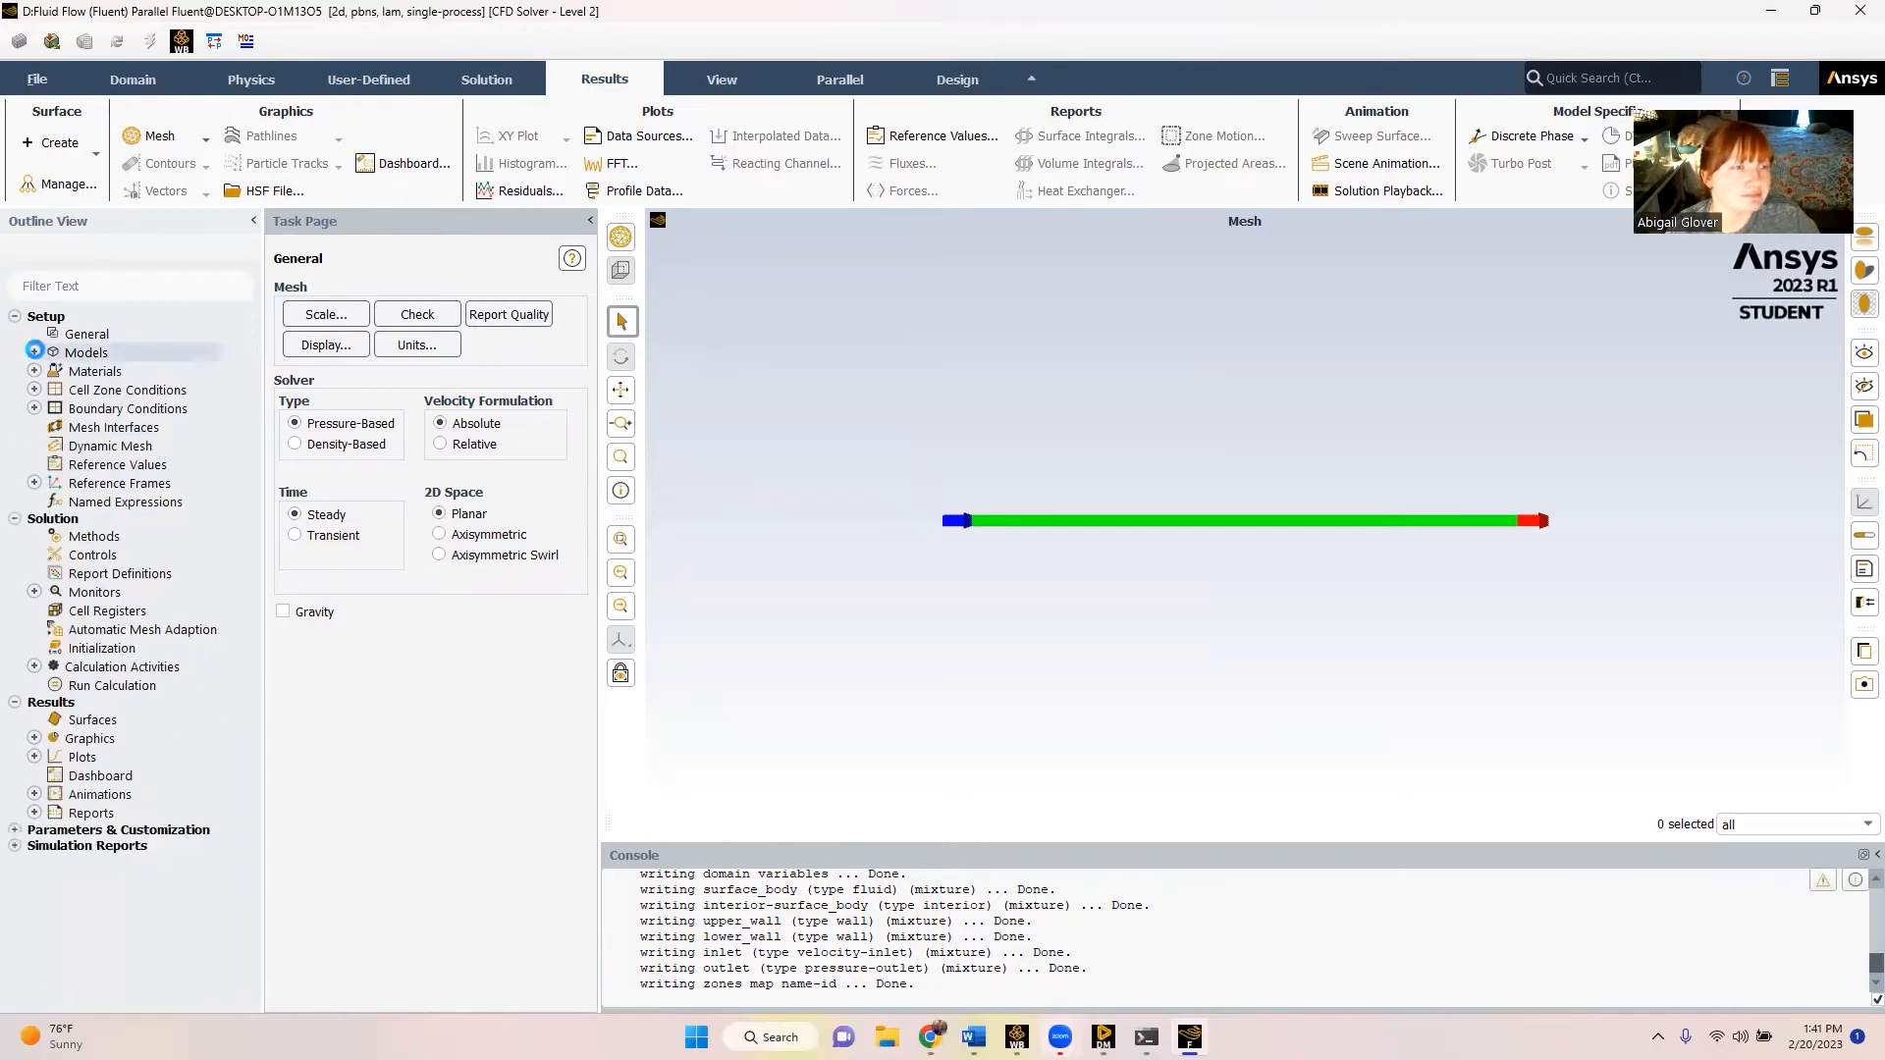
left_click(34, 371)
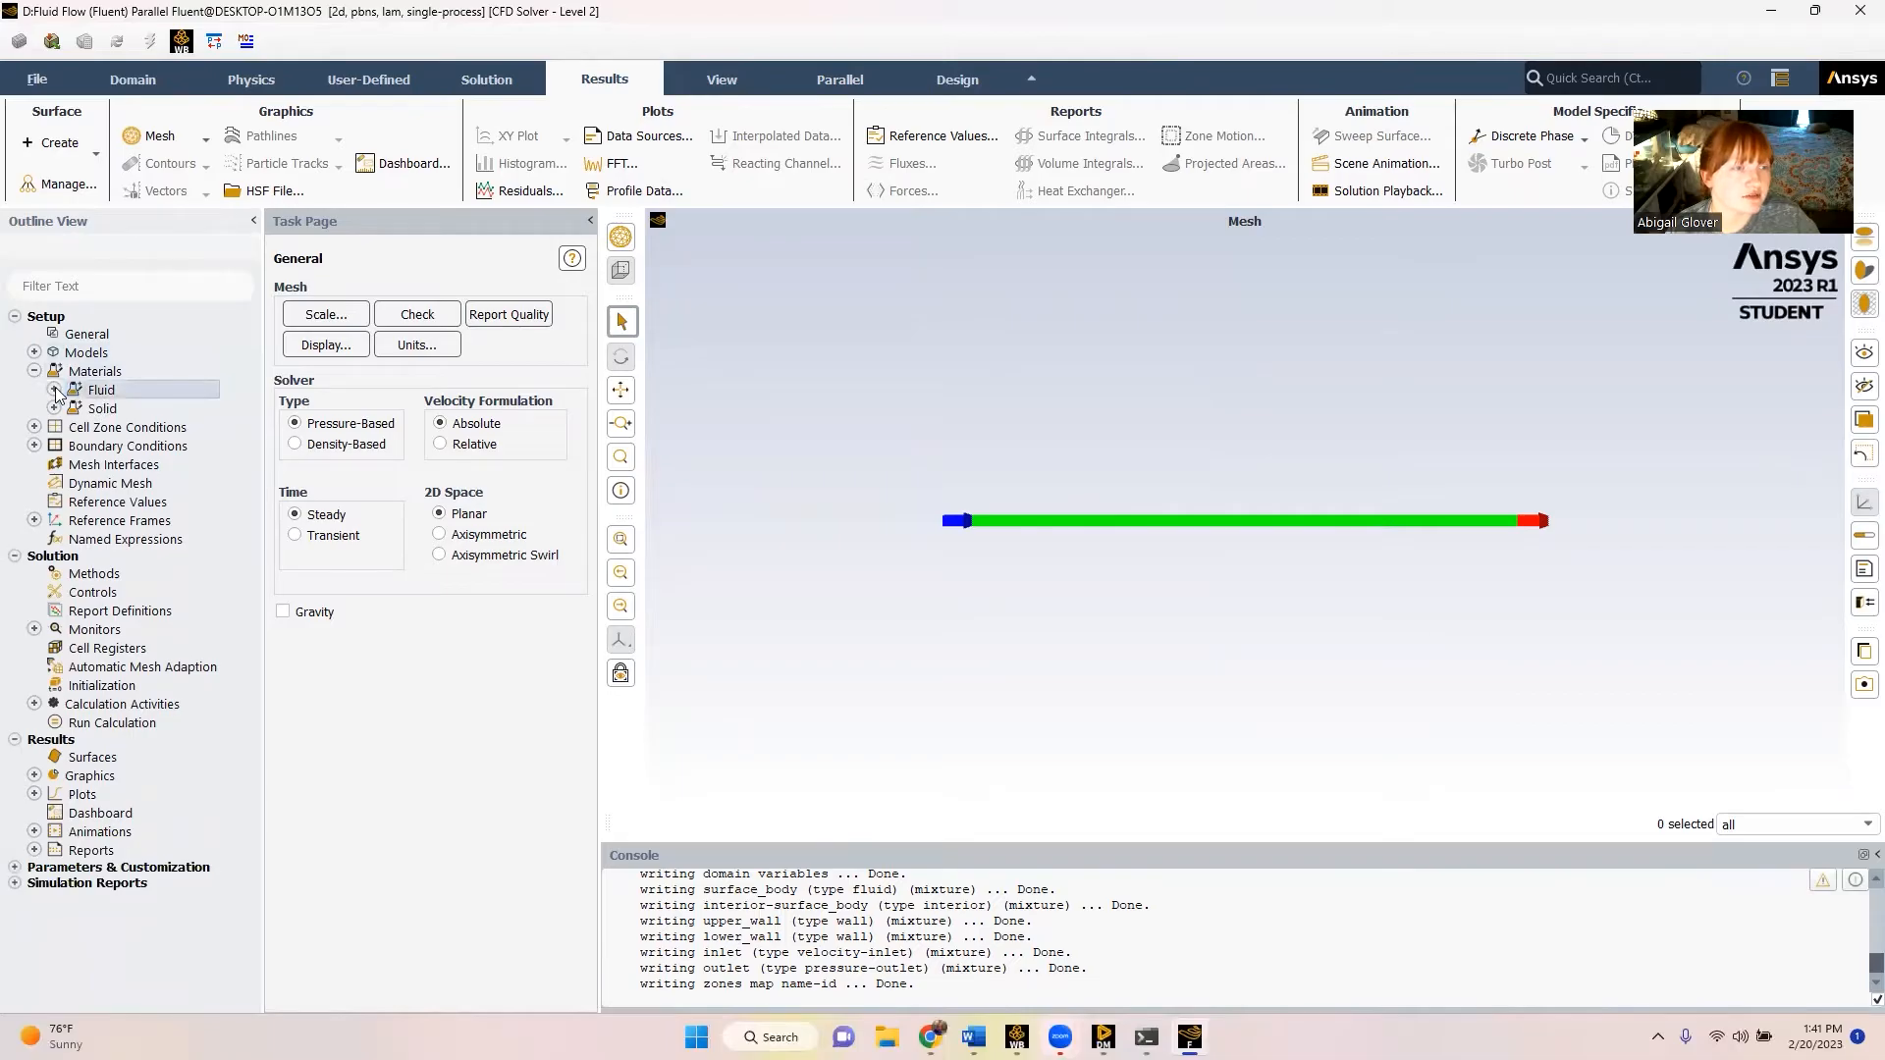
left_click(54, 389)
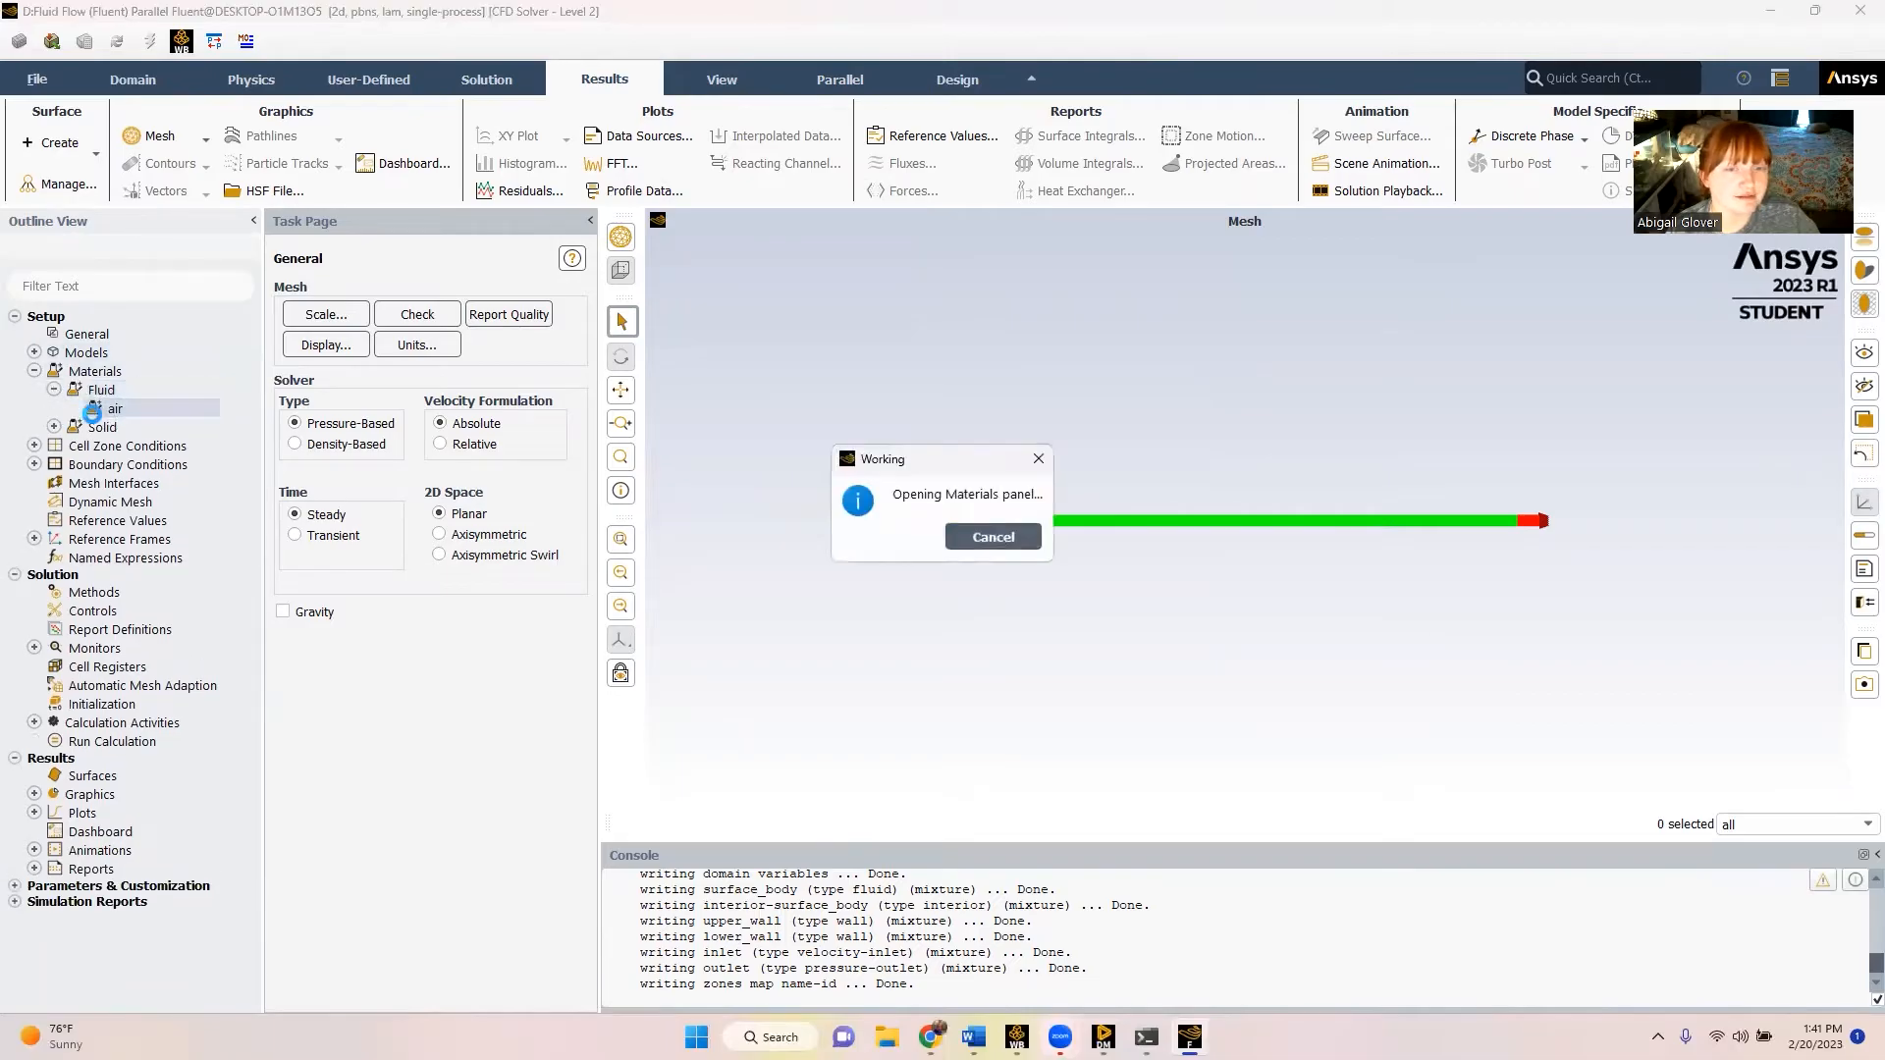
left_click_drag(863, 500, 636, 499)
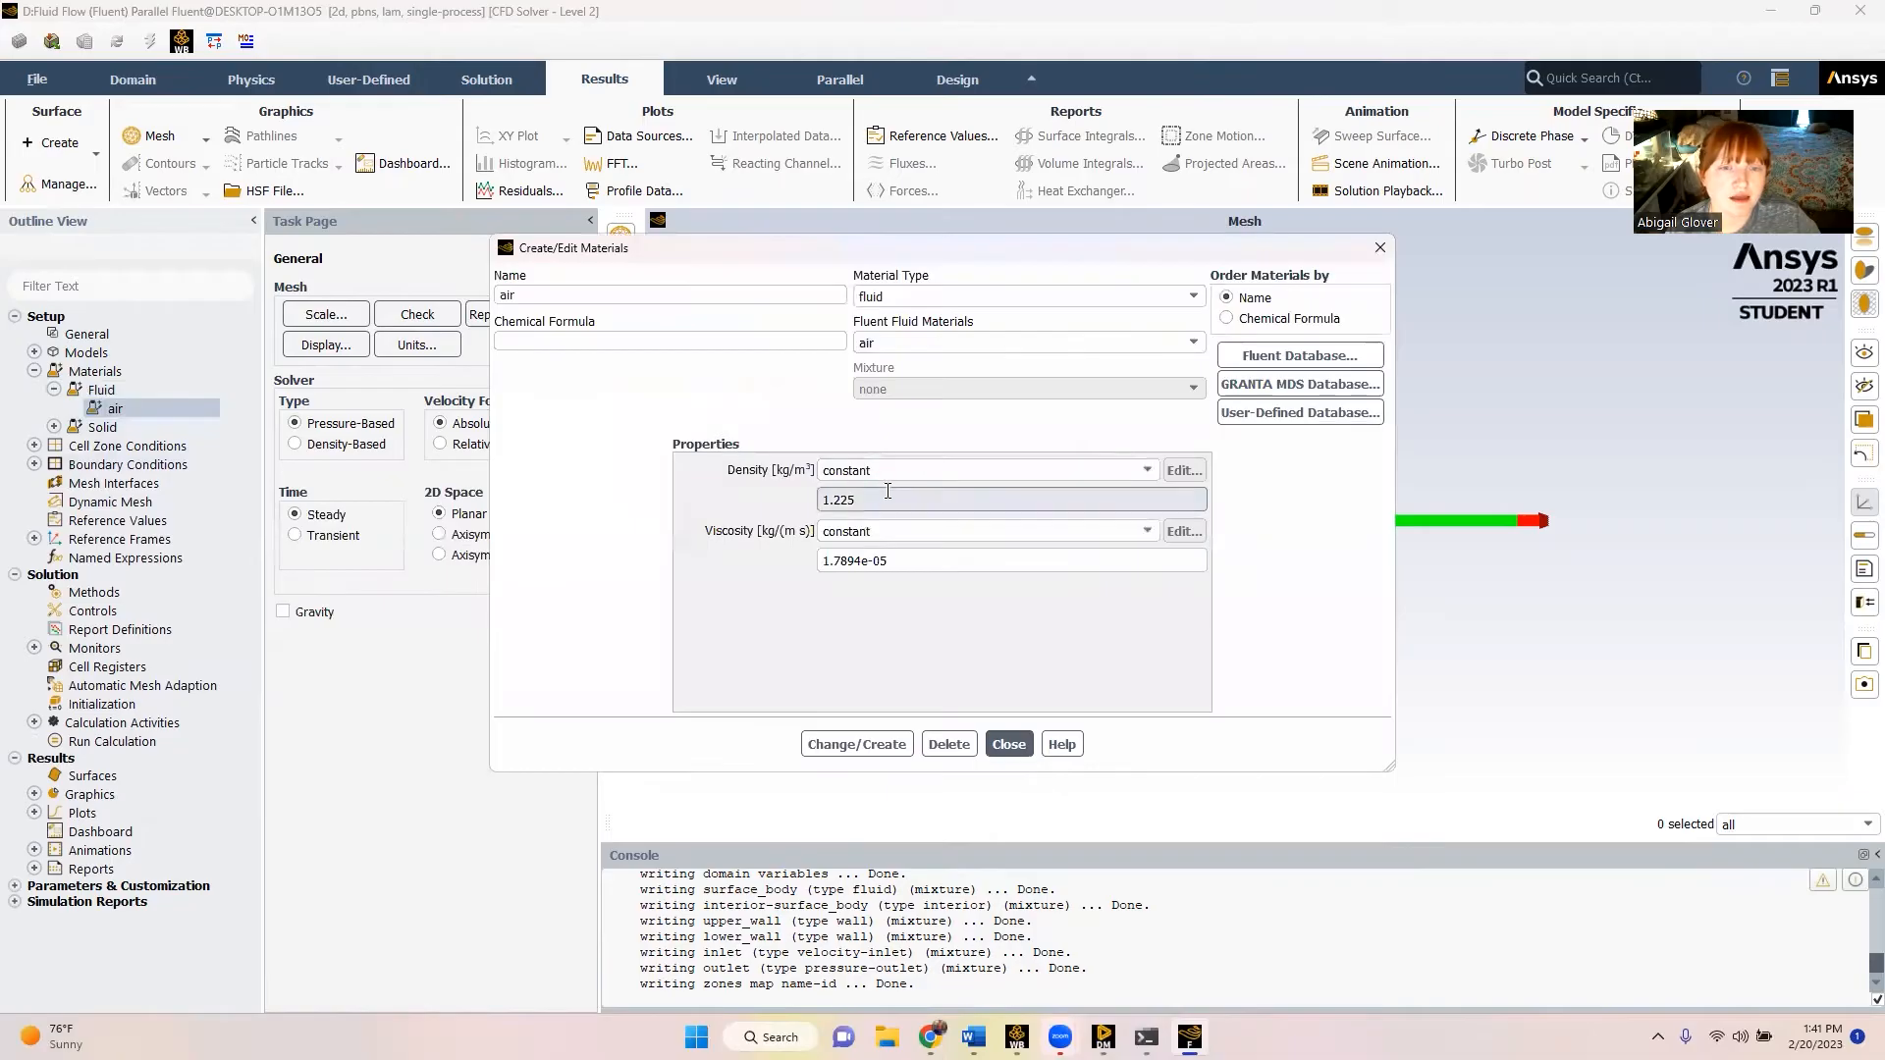
type("1")
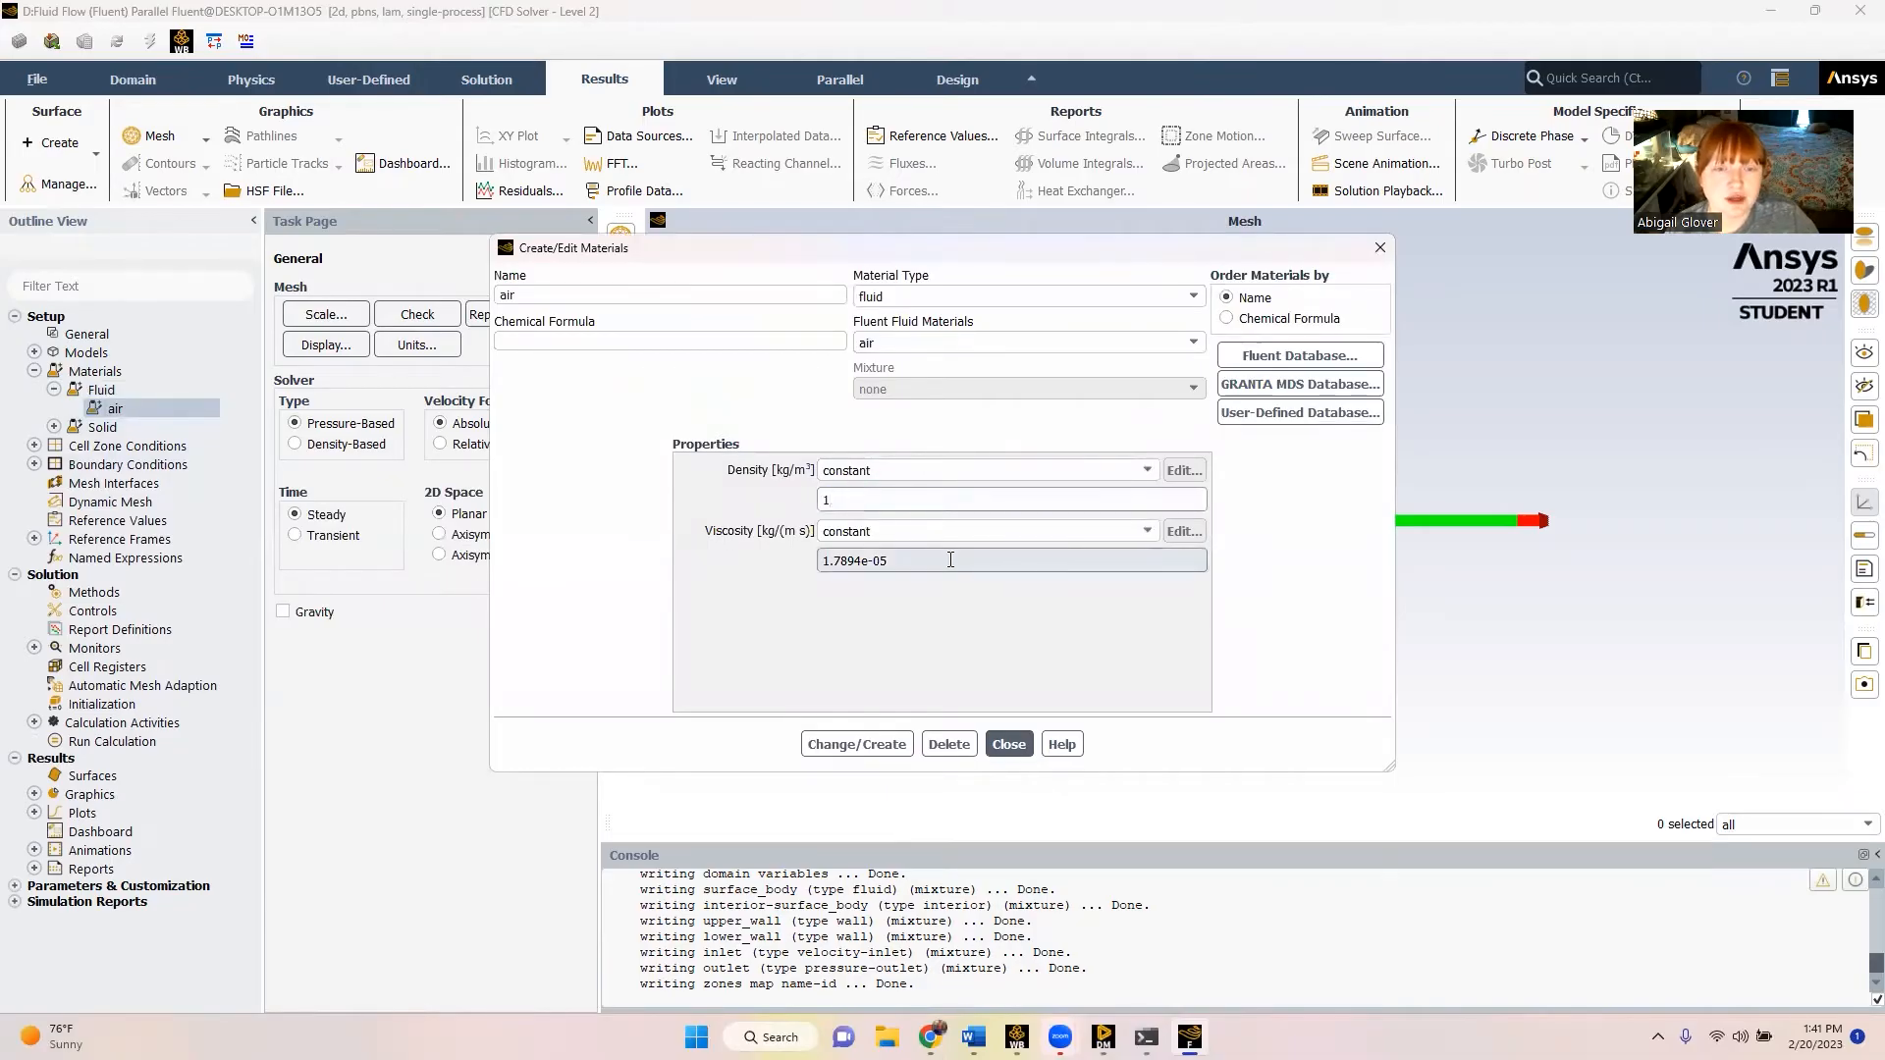
left_click_drag(950, 560, 447, 528)
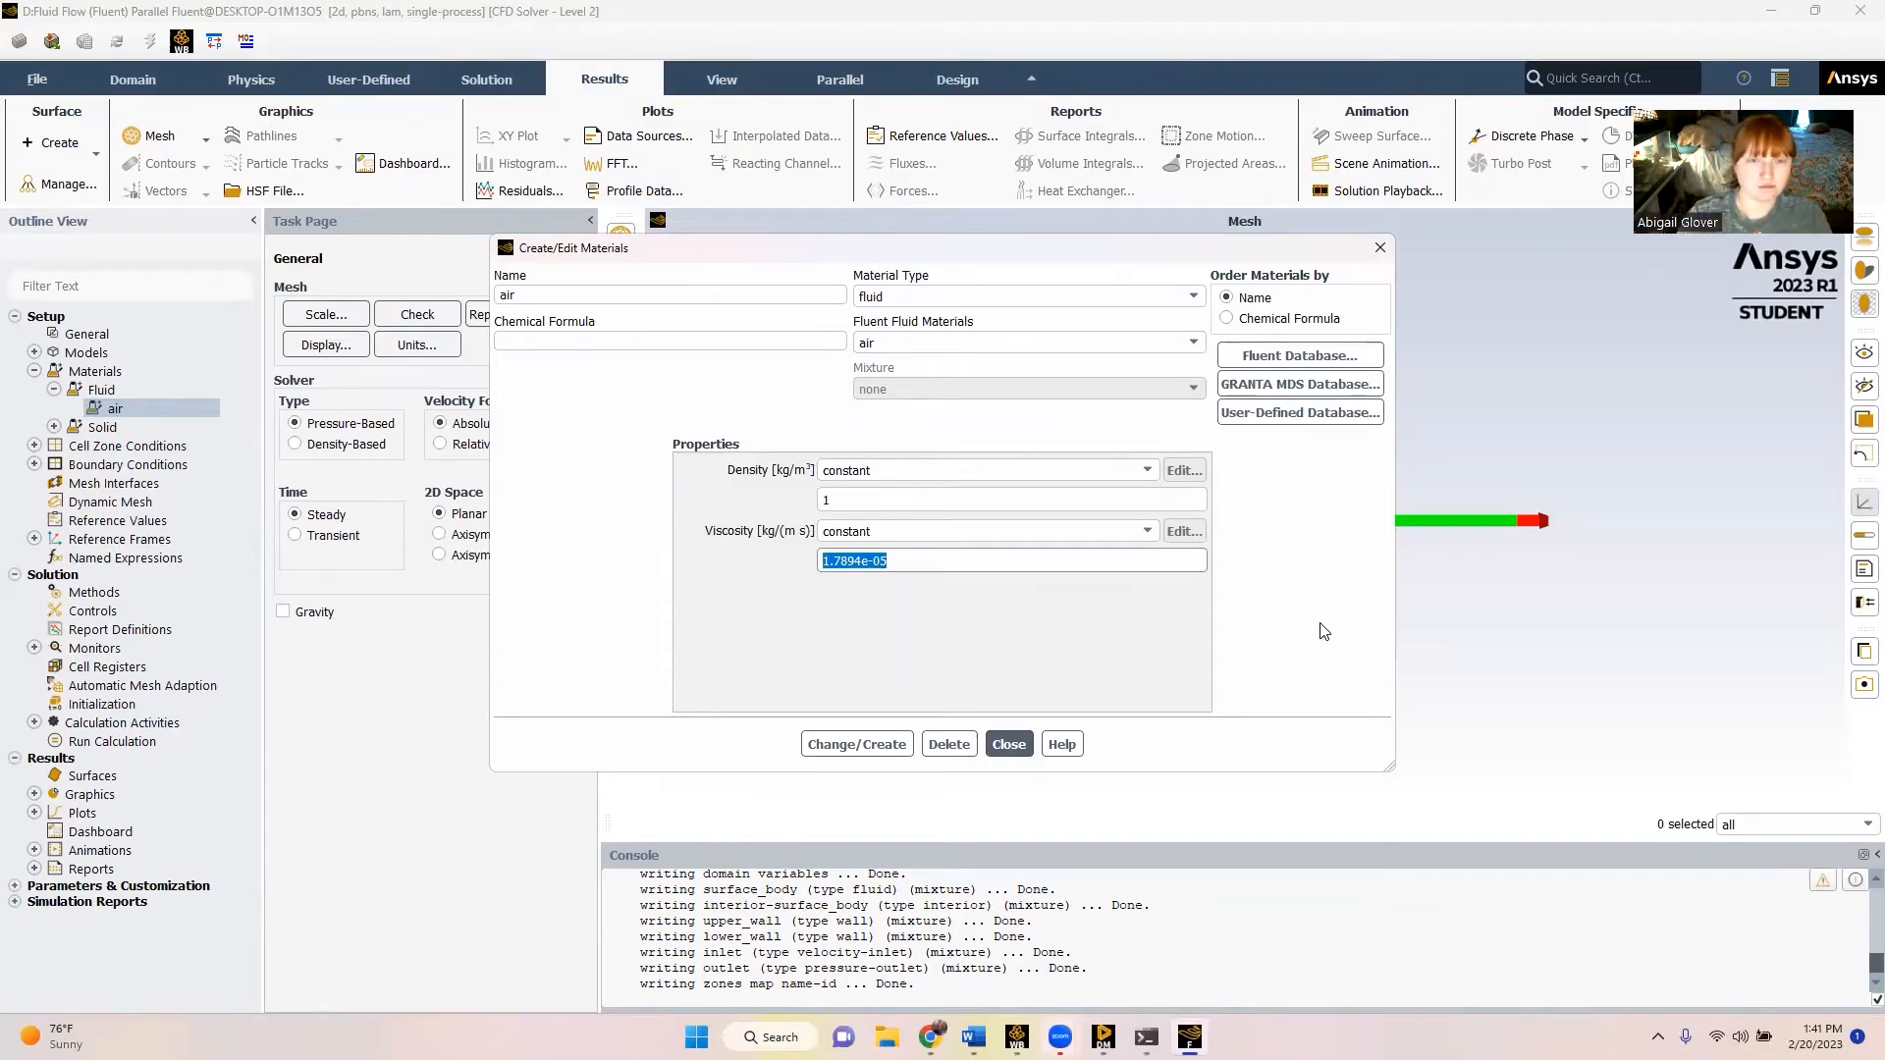
type("1e-5")
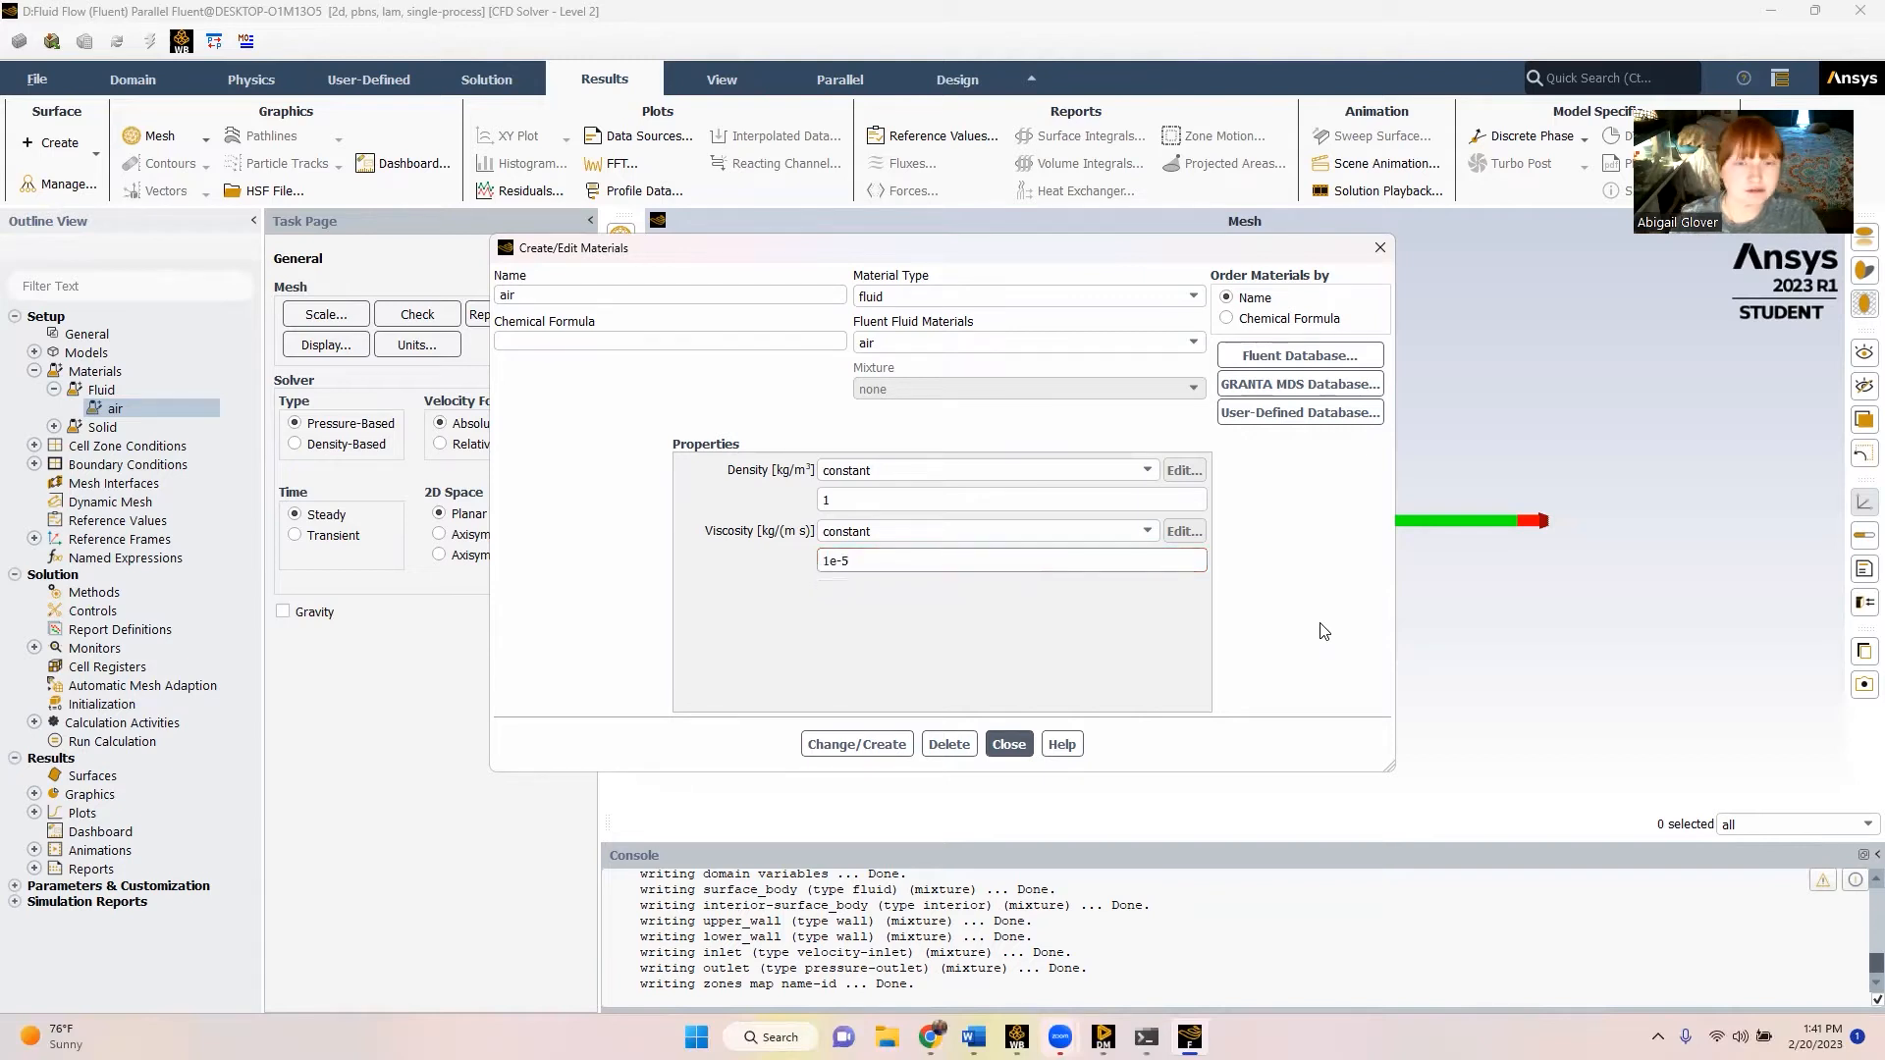
left_click(860, 750)
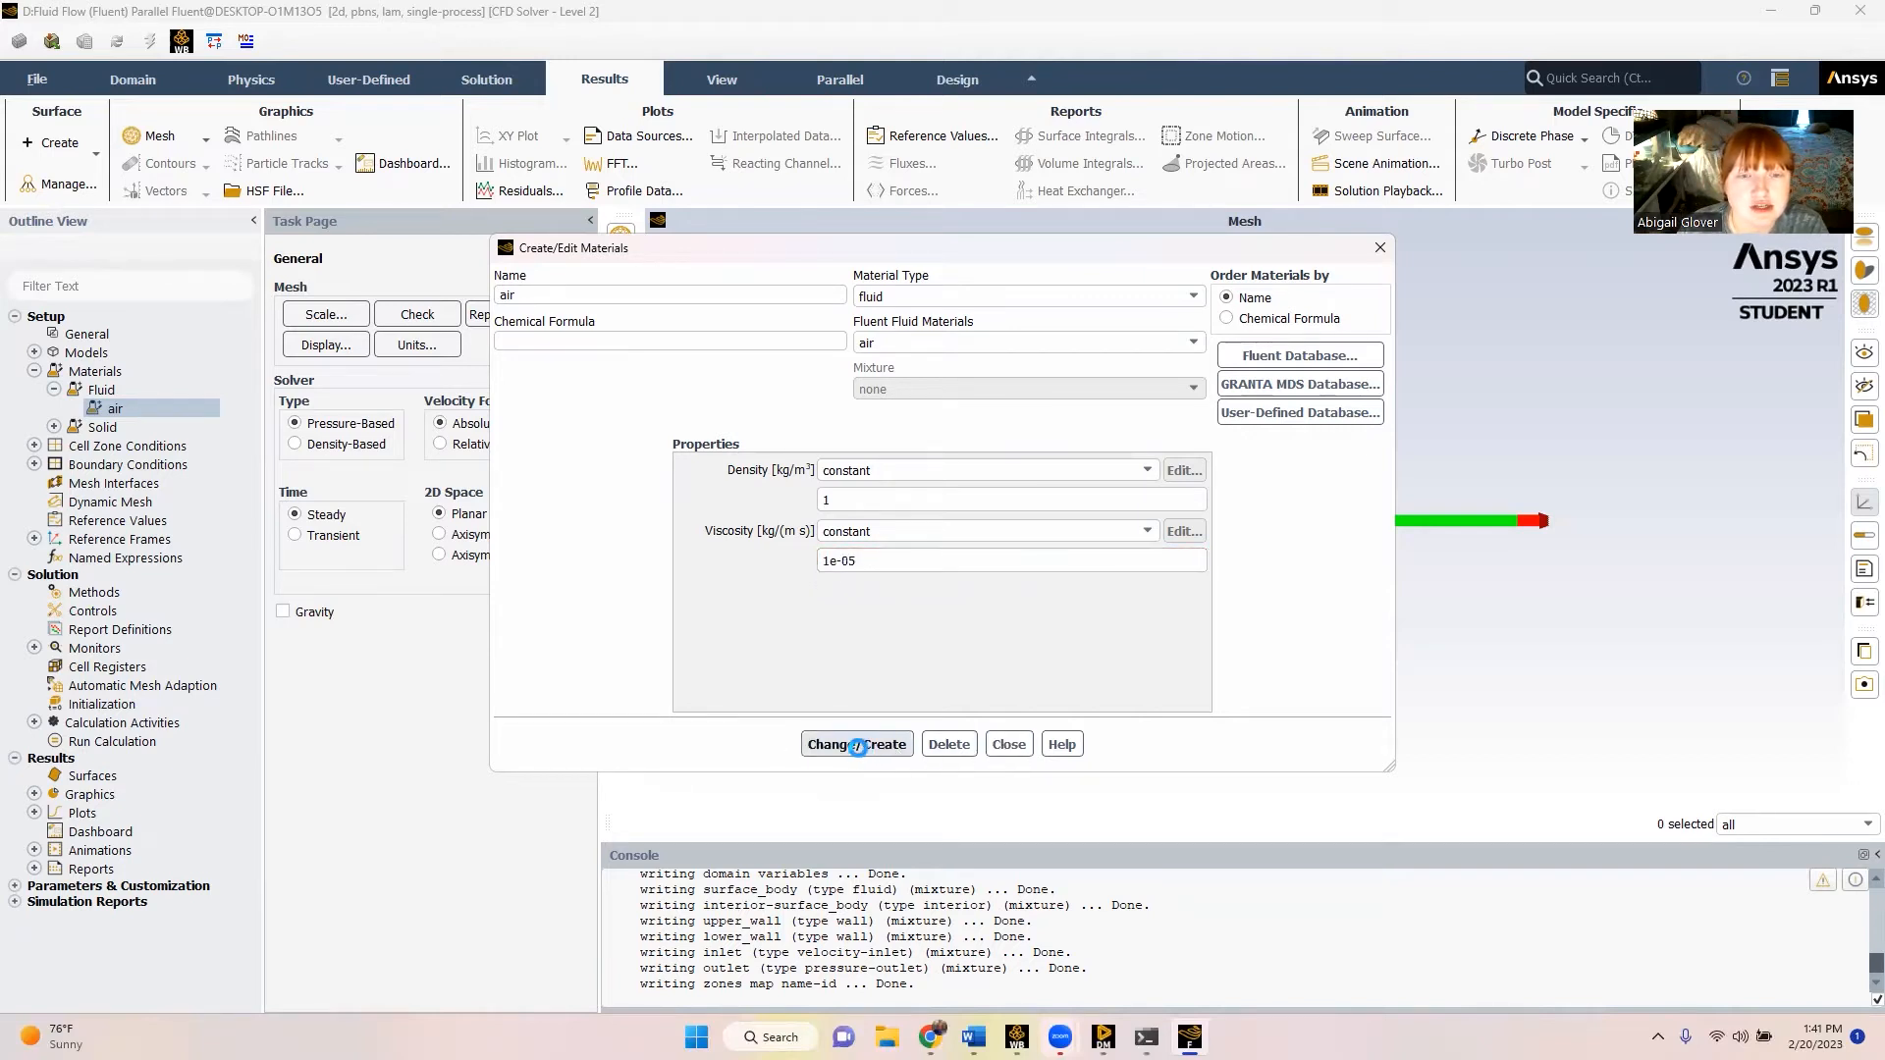
left_click(1007, 745)
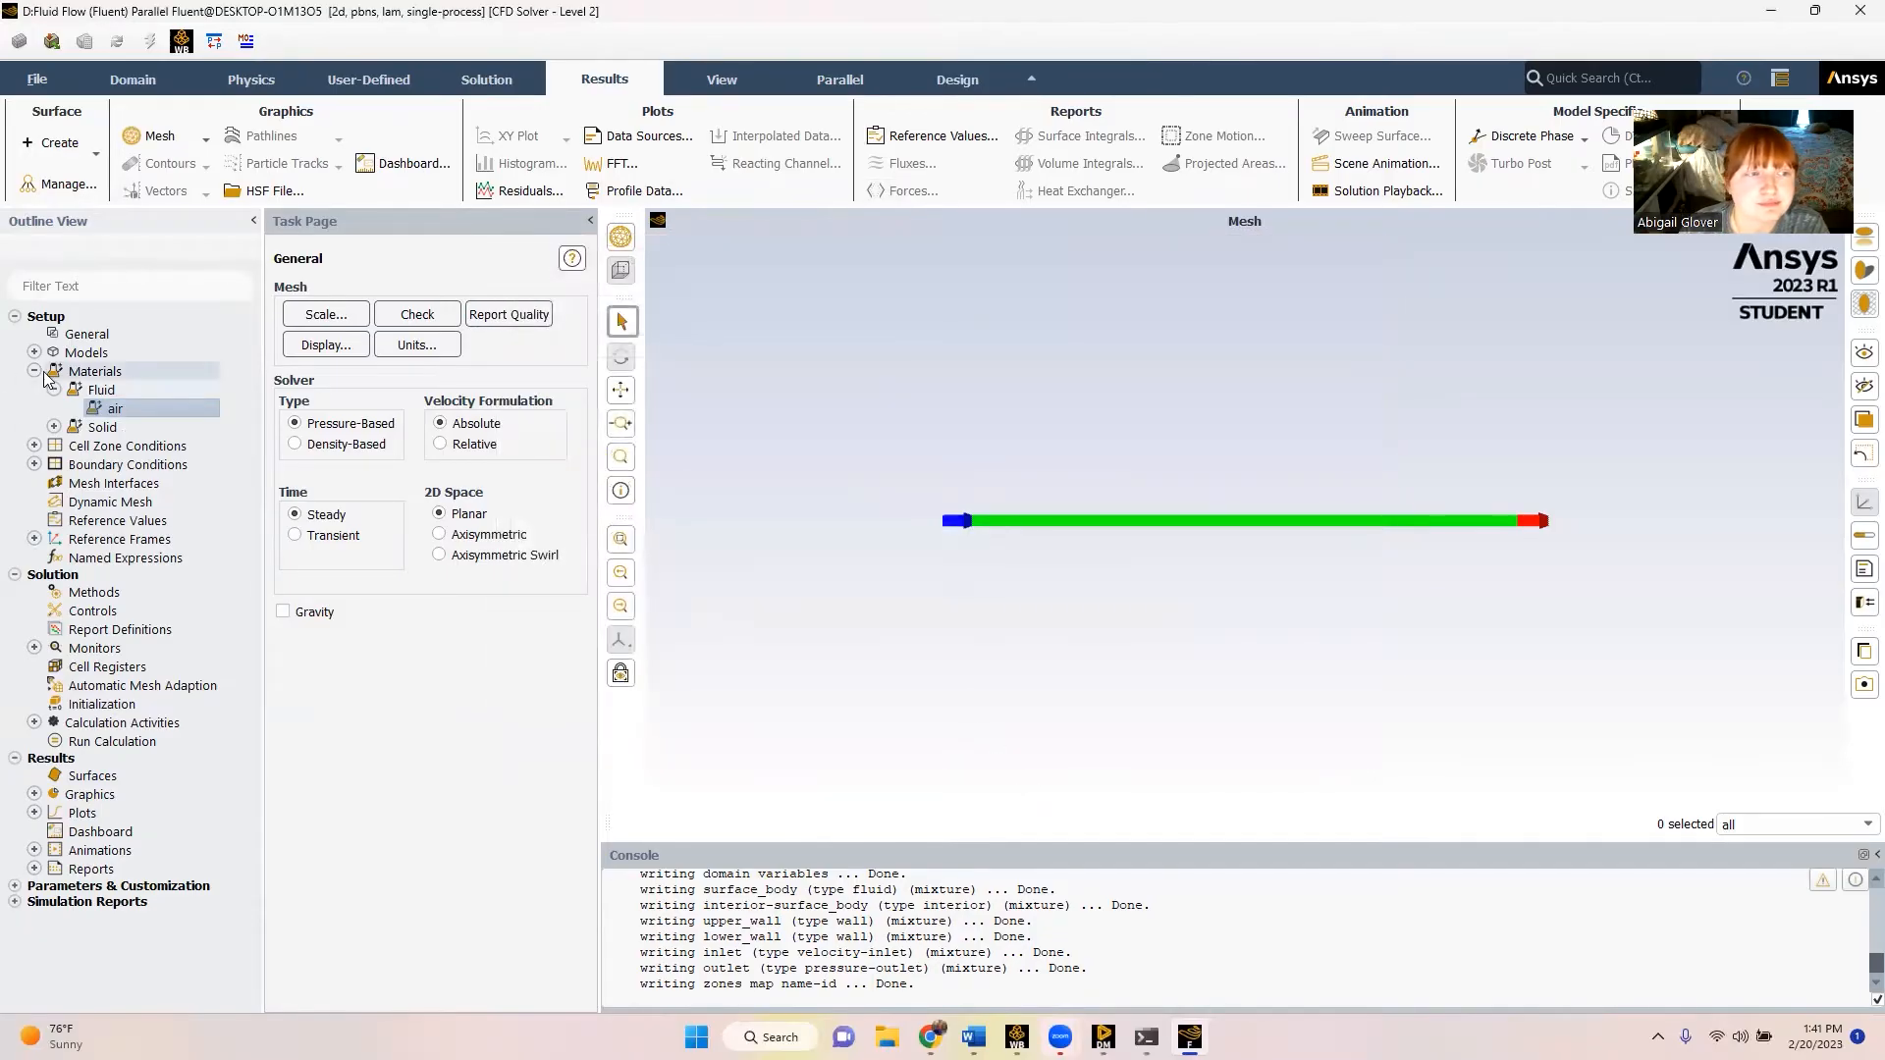
left_click(34, 372)
- Check which material is assigned to the surface_body fluid cell zone
left_click(34, 390)
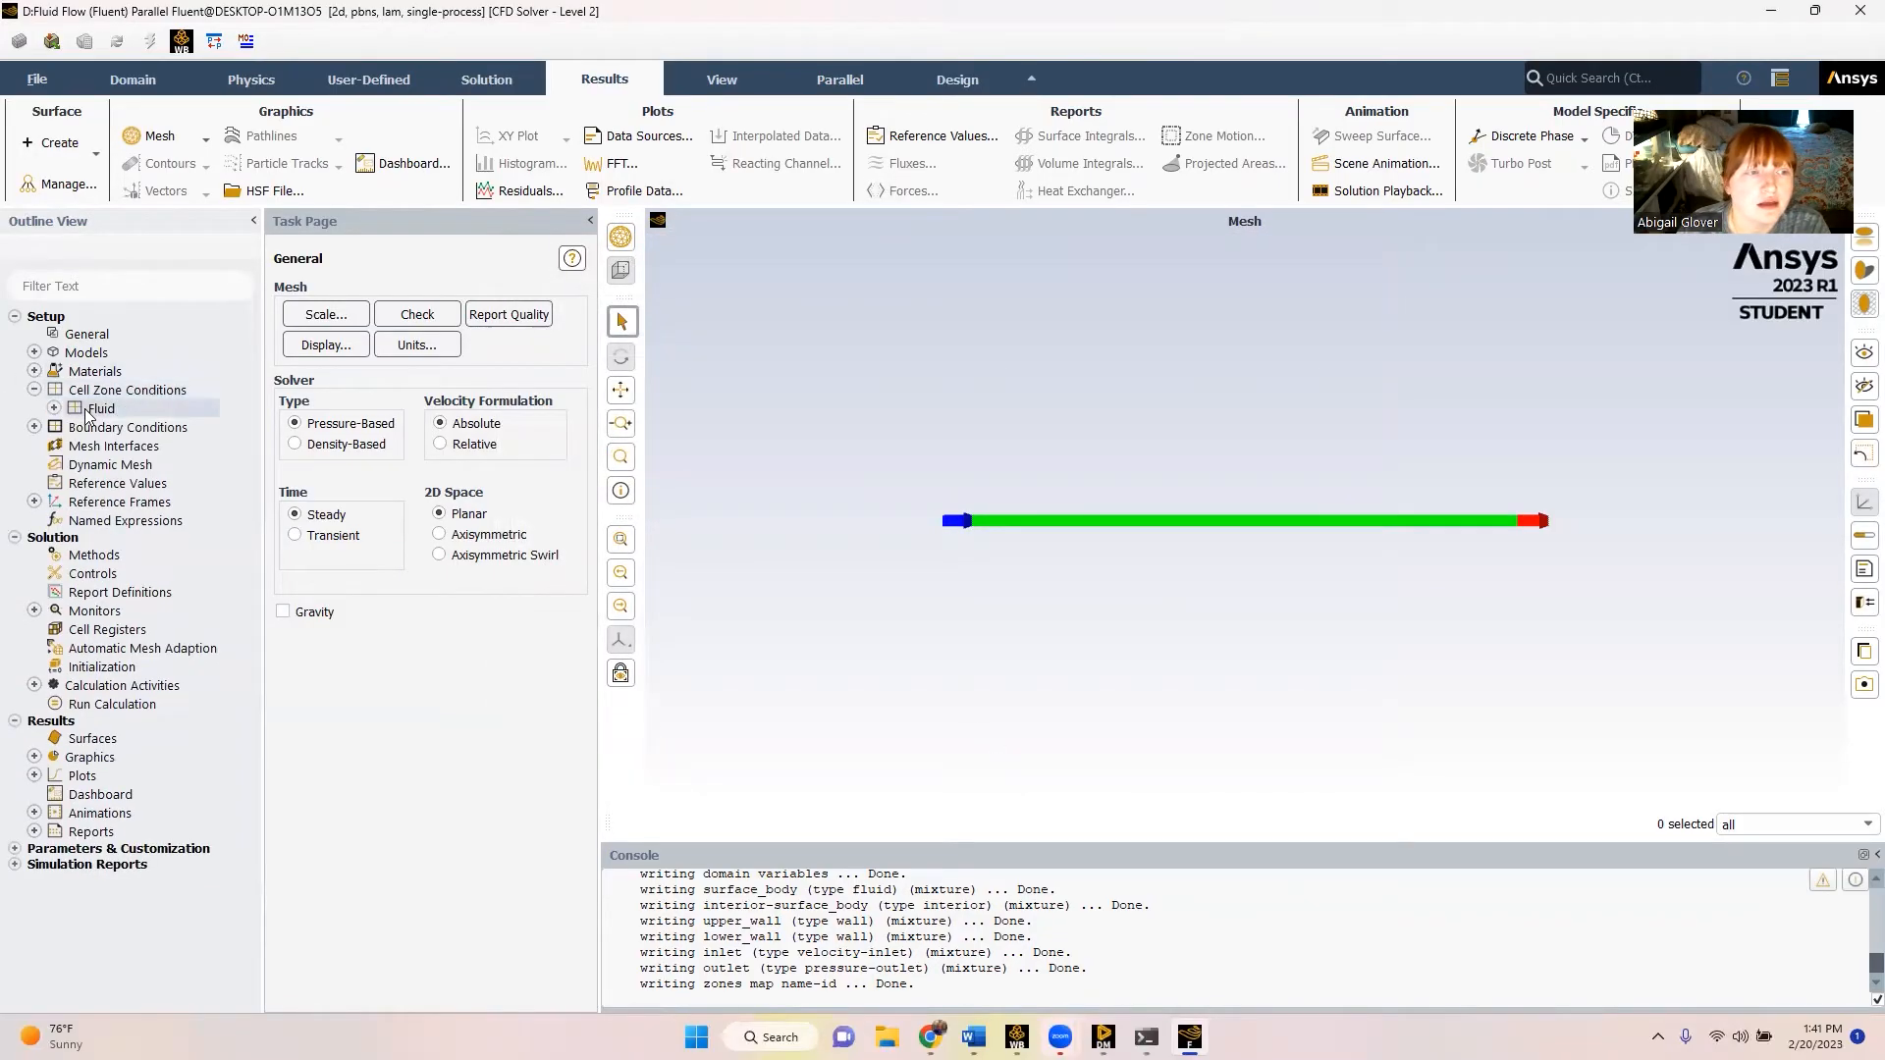
double_click(78, 411)
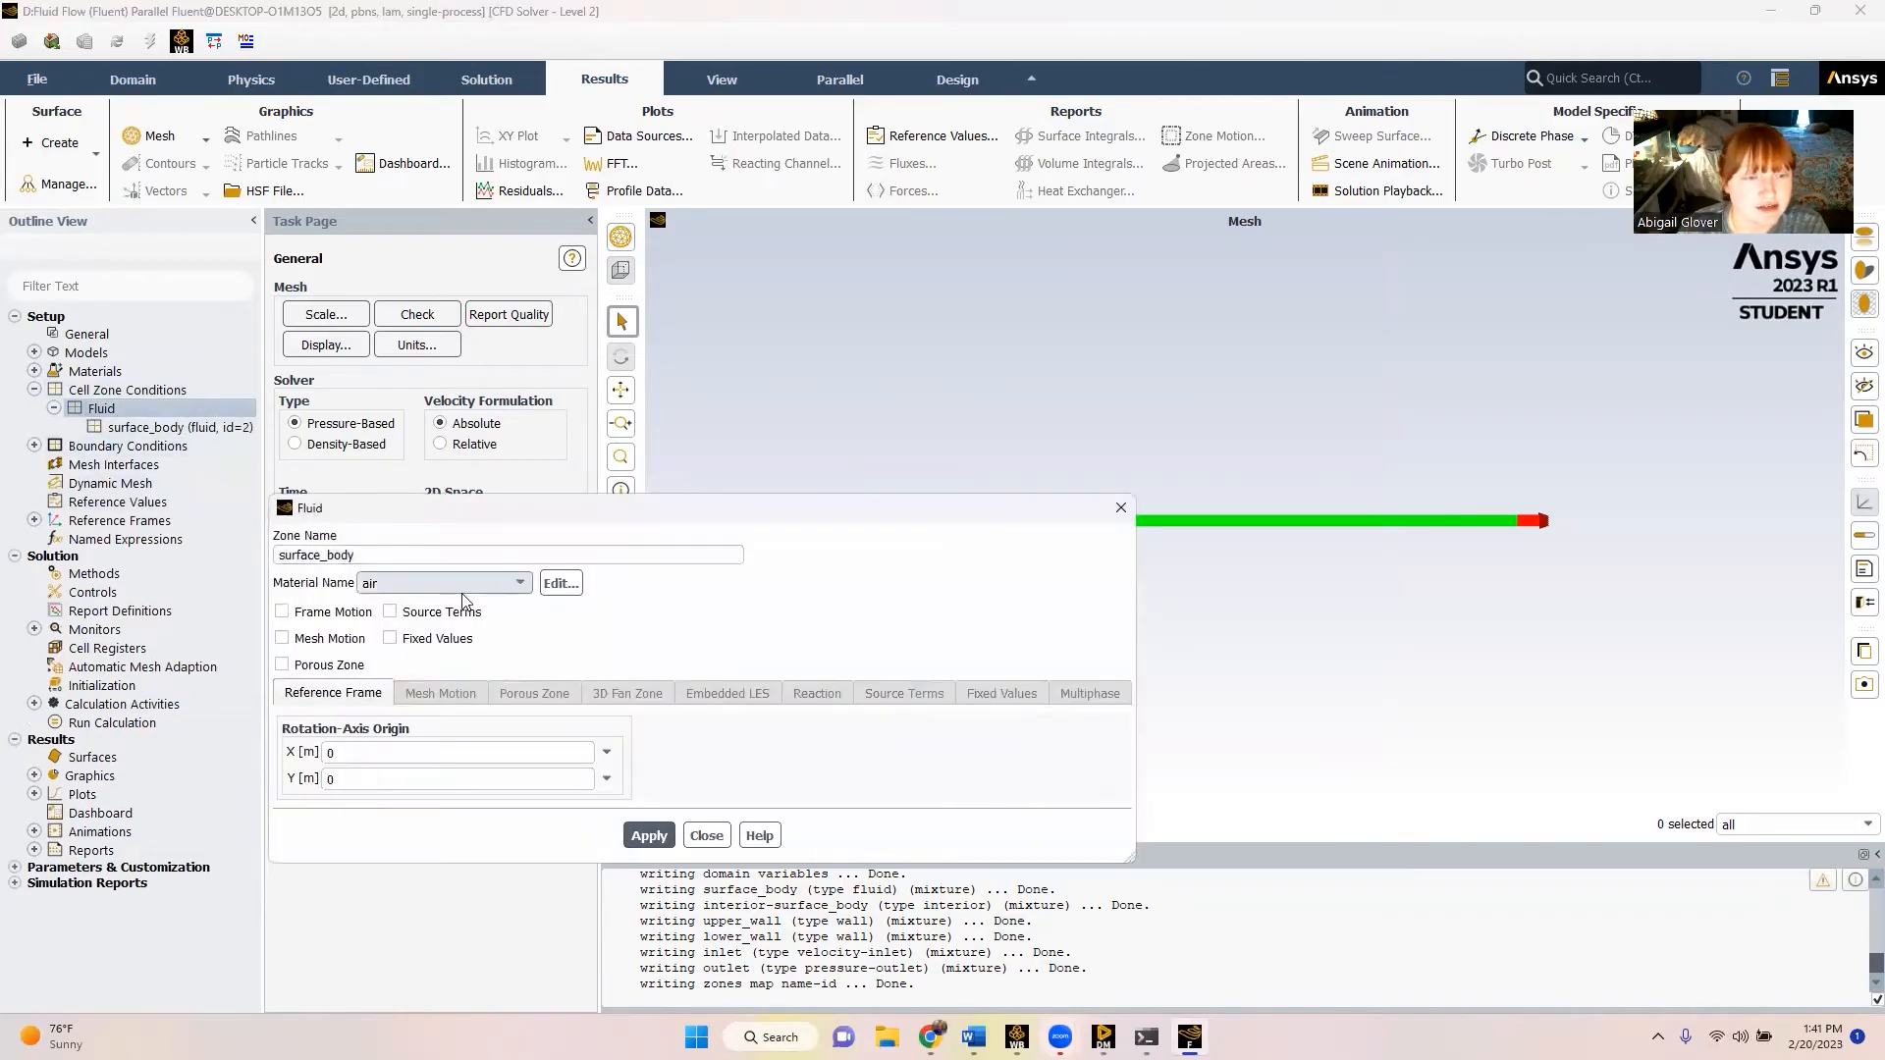
left_click(700, 836)
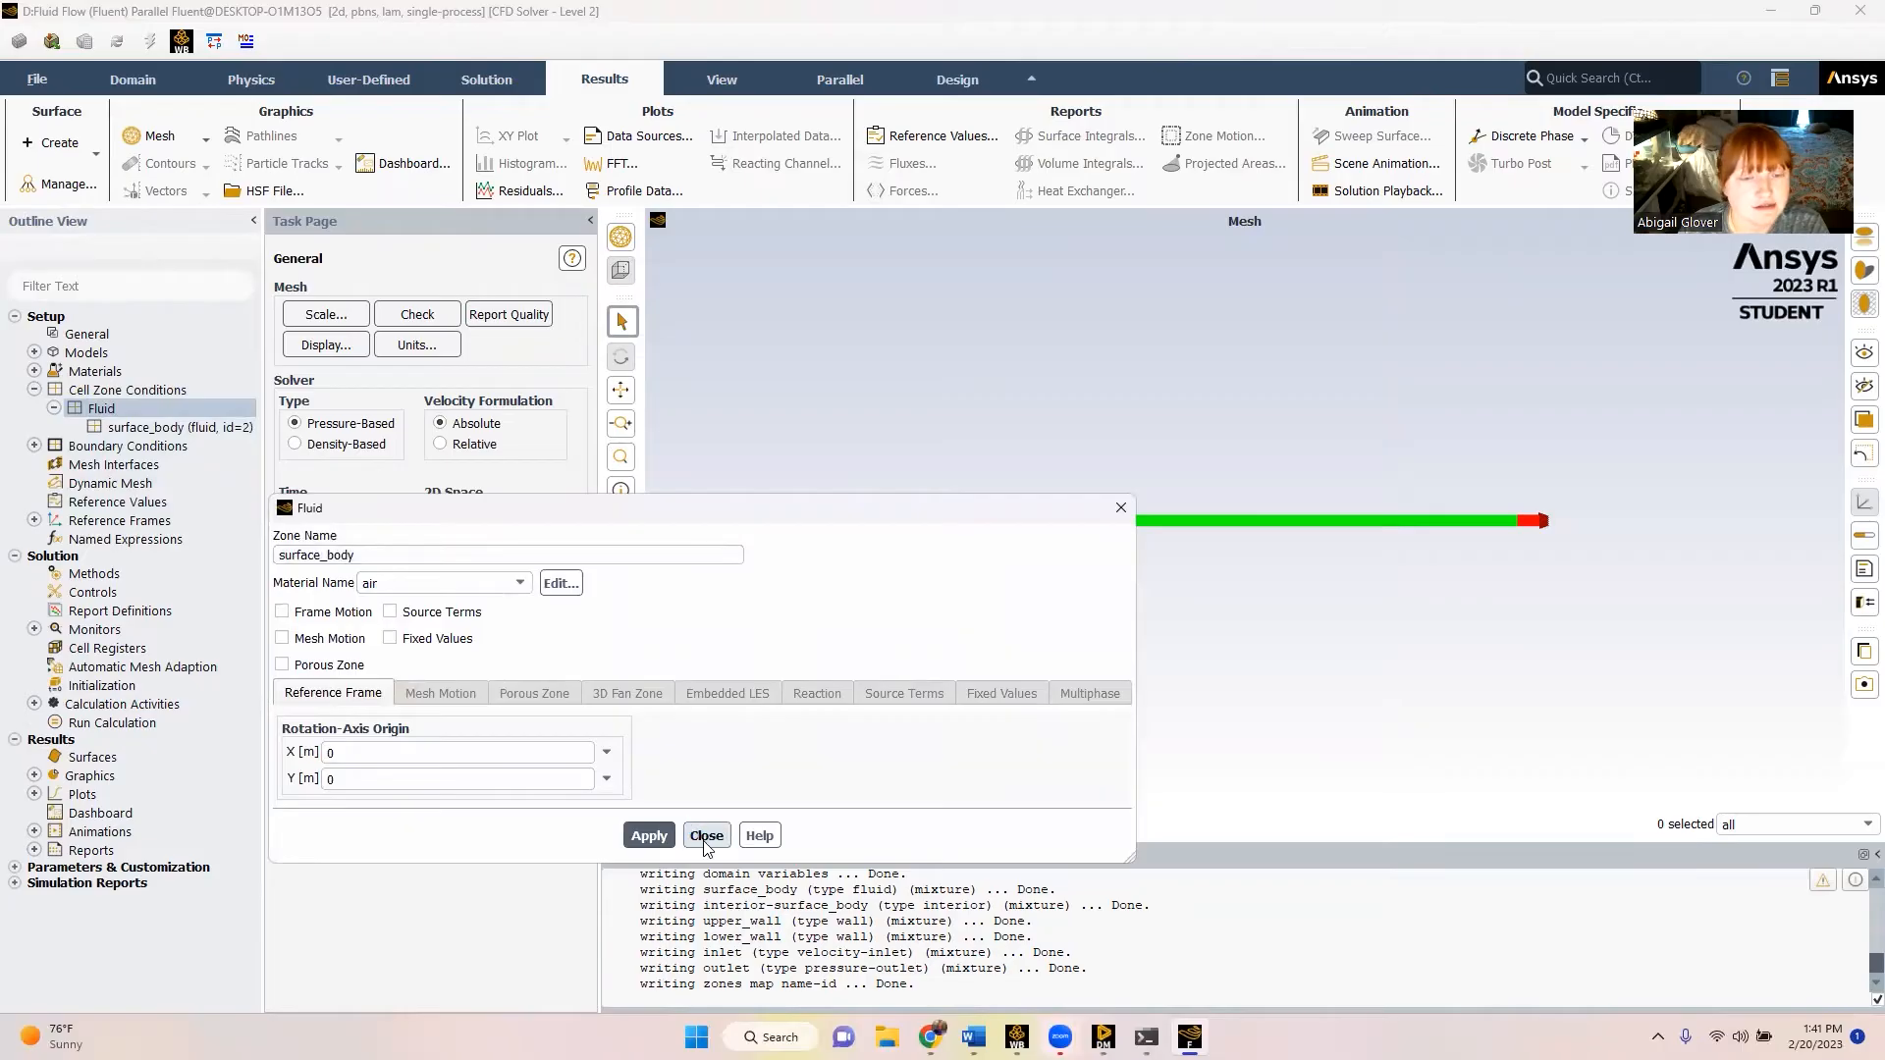
left_click(35, 389)
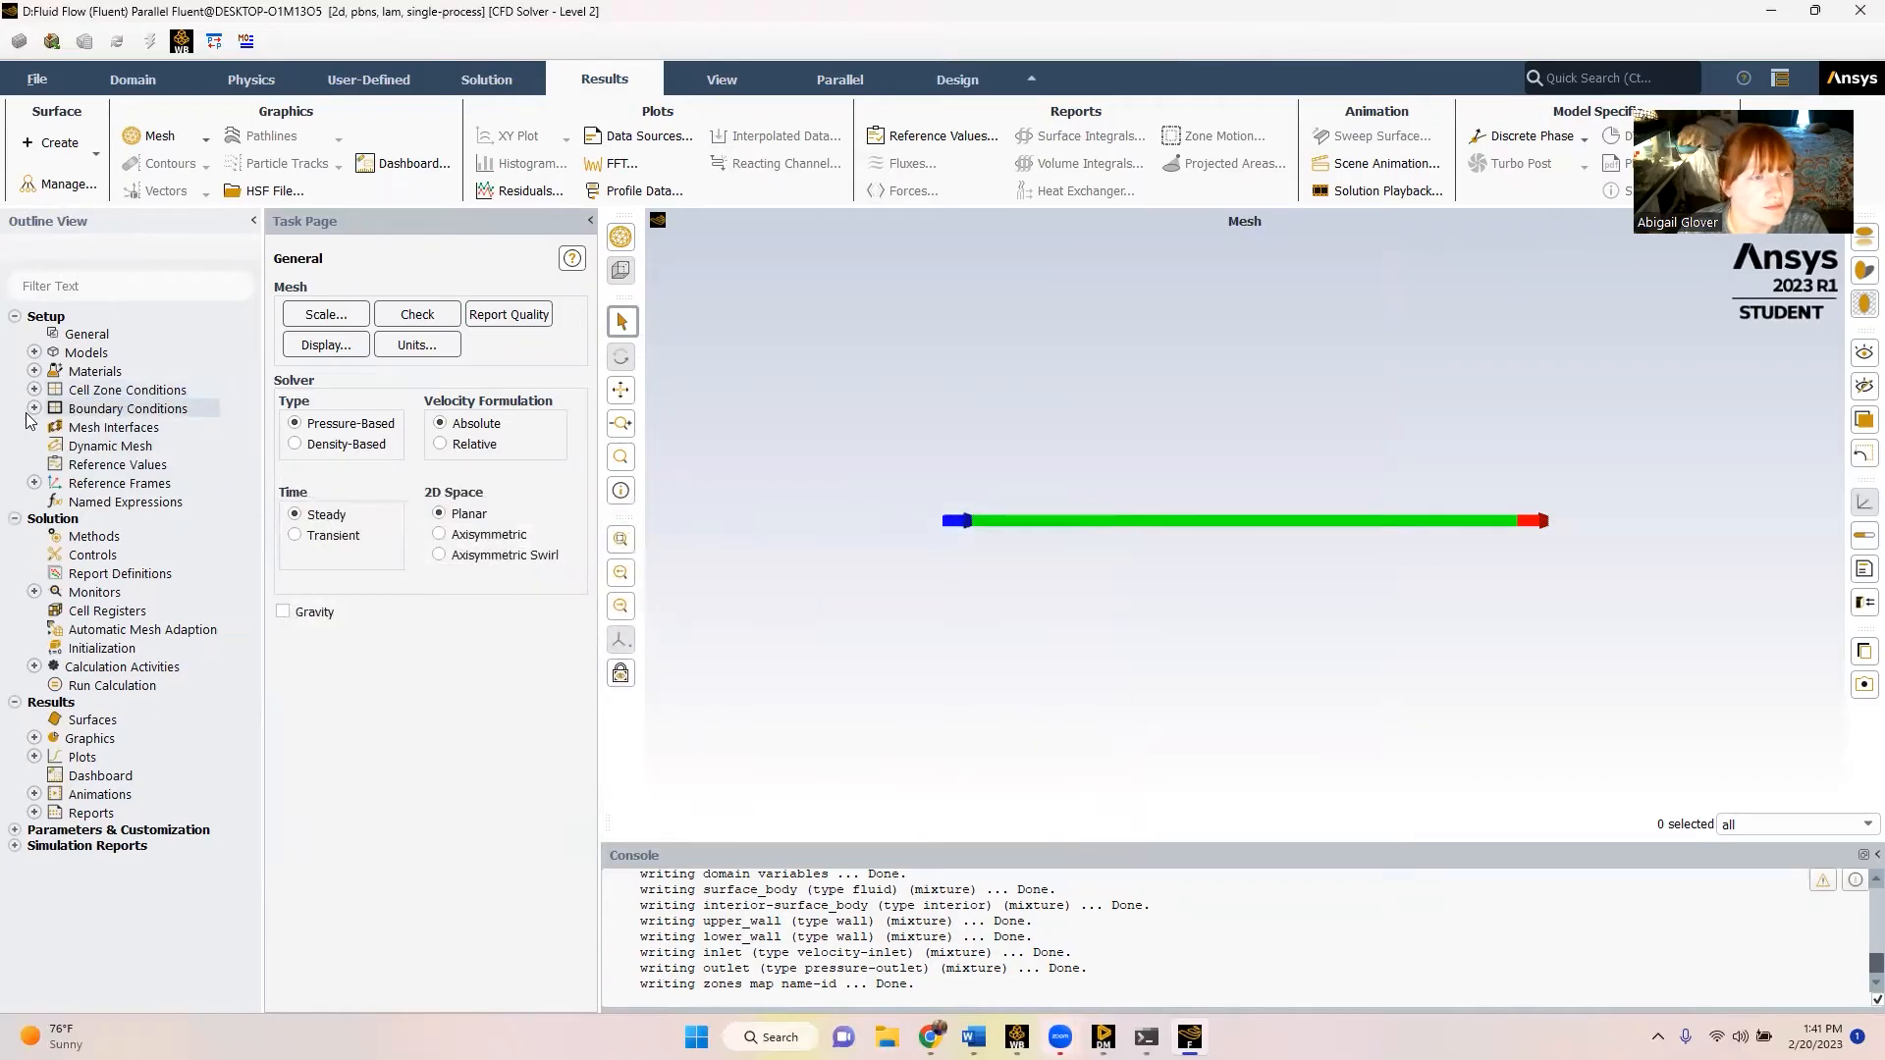
- Compute the reference values from the inlet and set the reference zone to surface_body
left_click(93, 468)
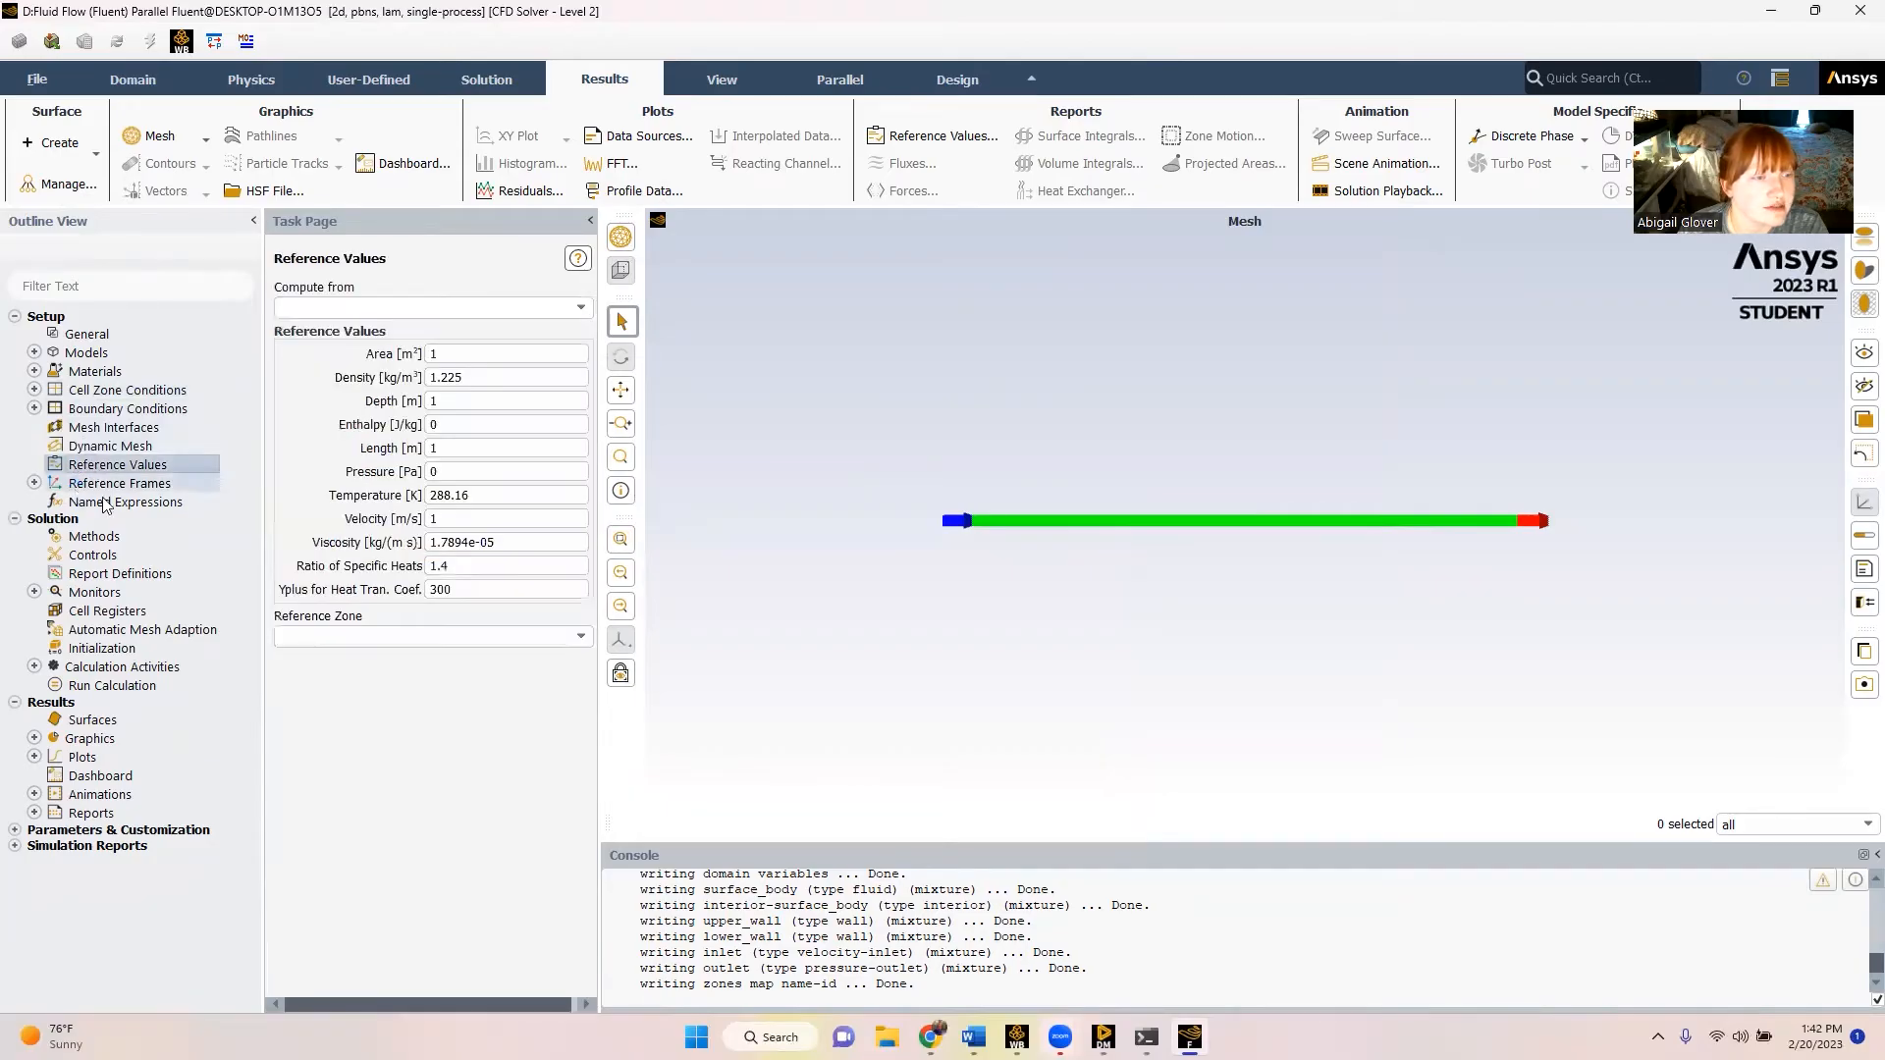
left_click(463, 304)
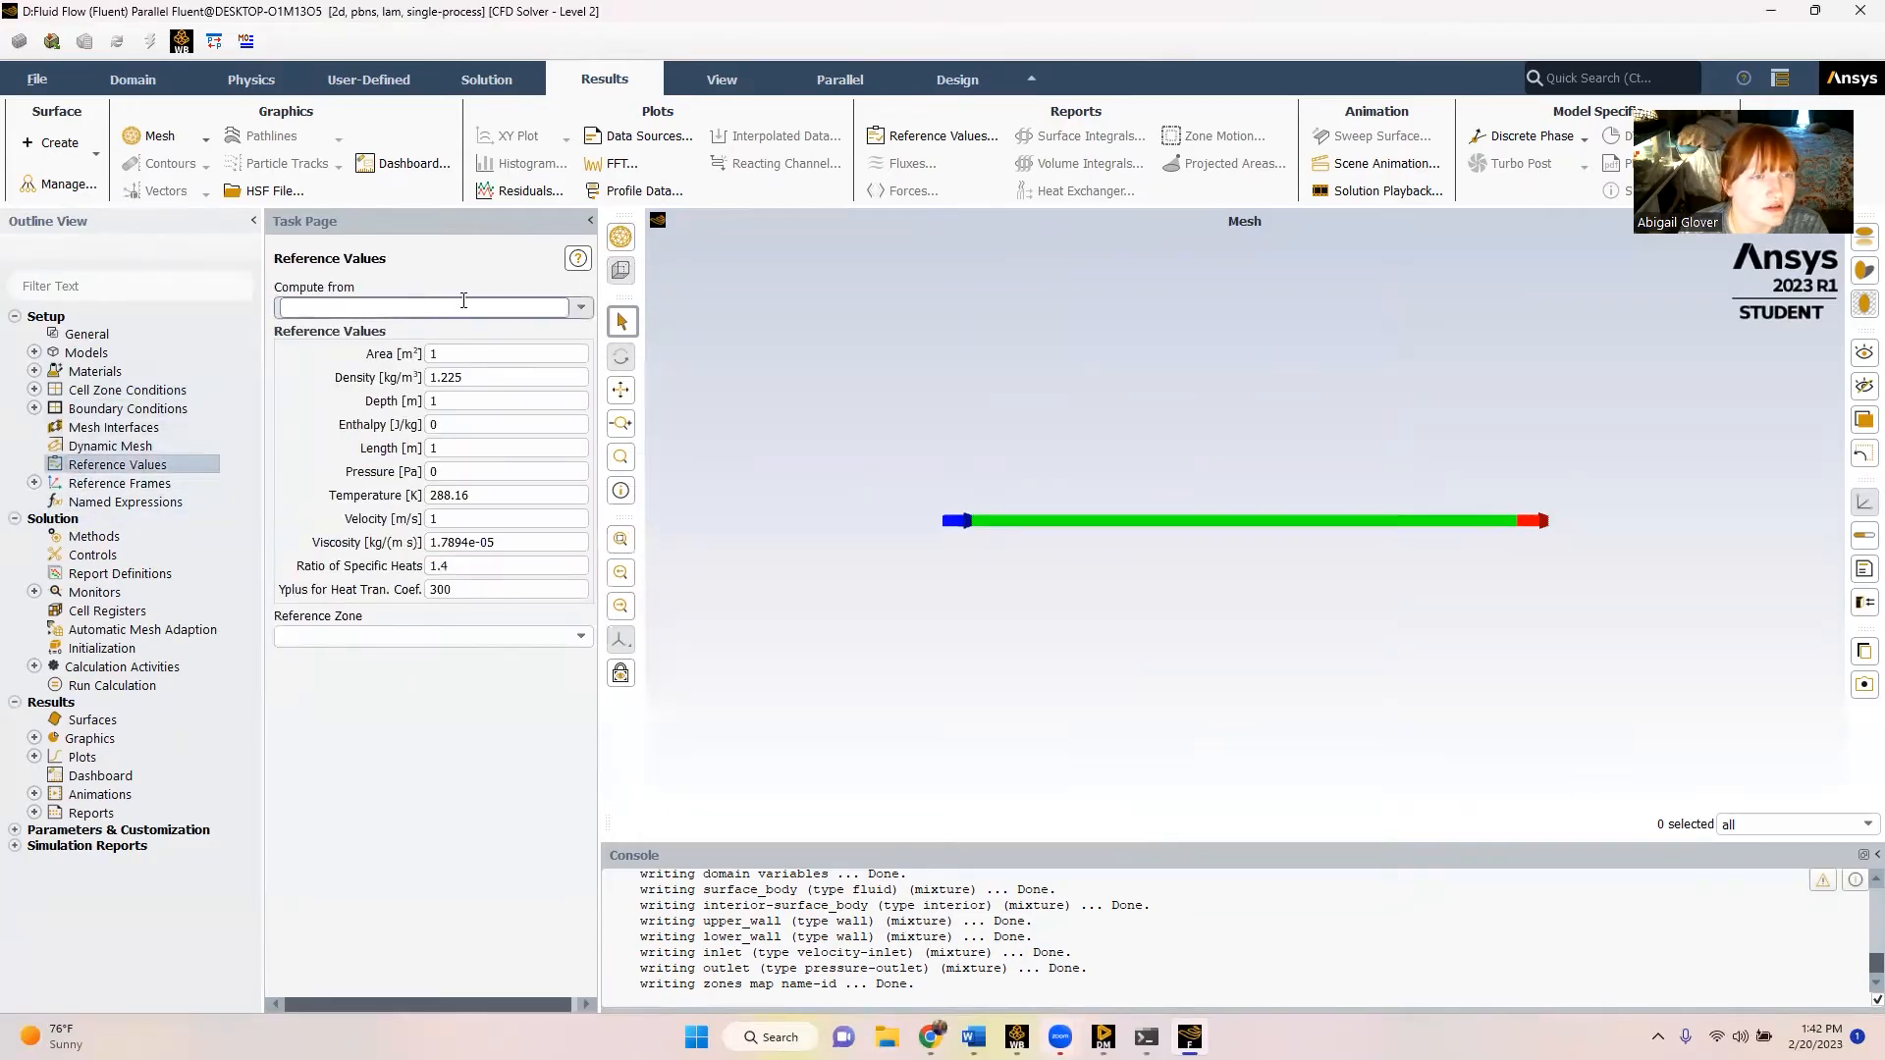
left_click(581, 307)
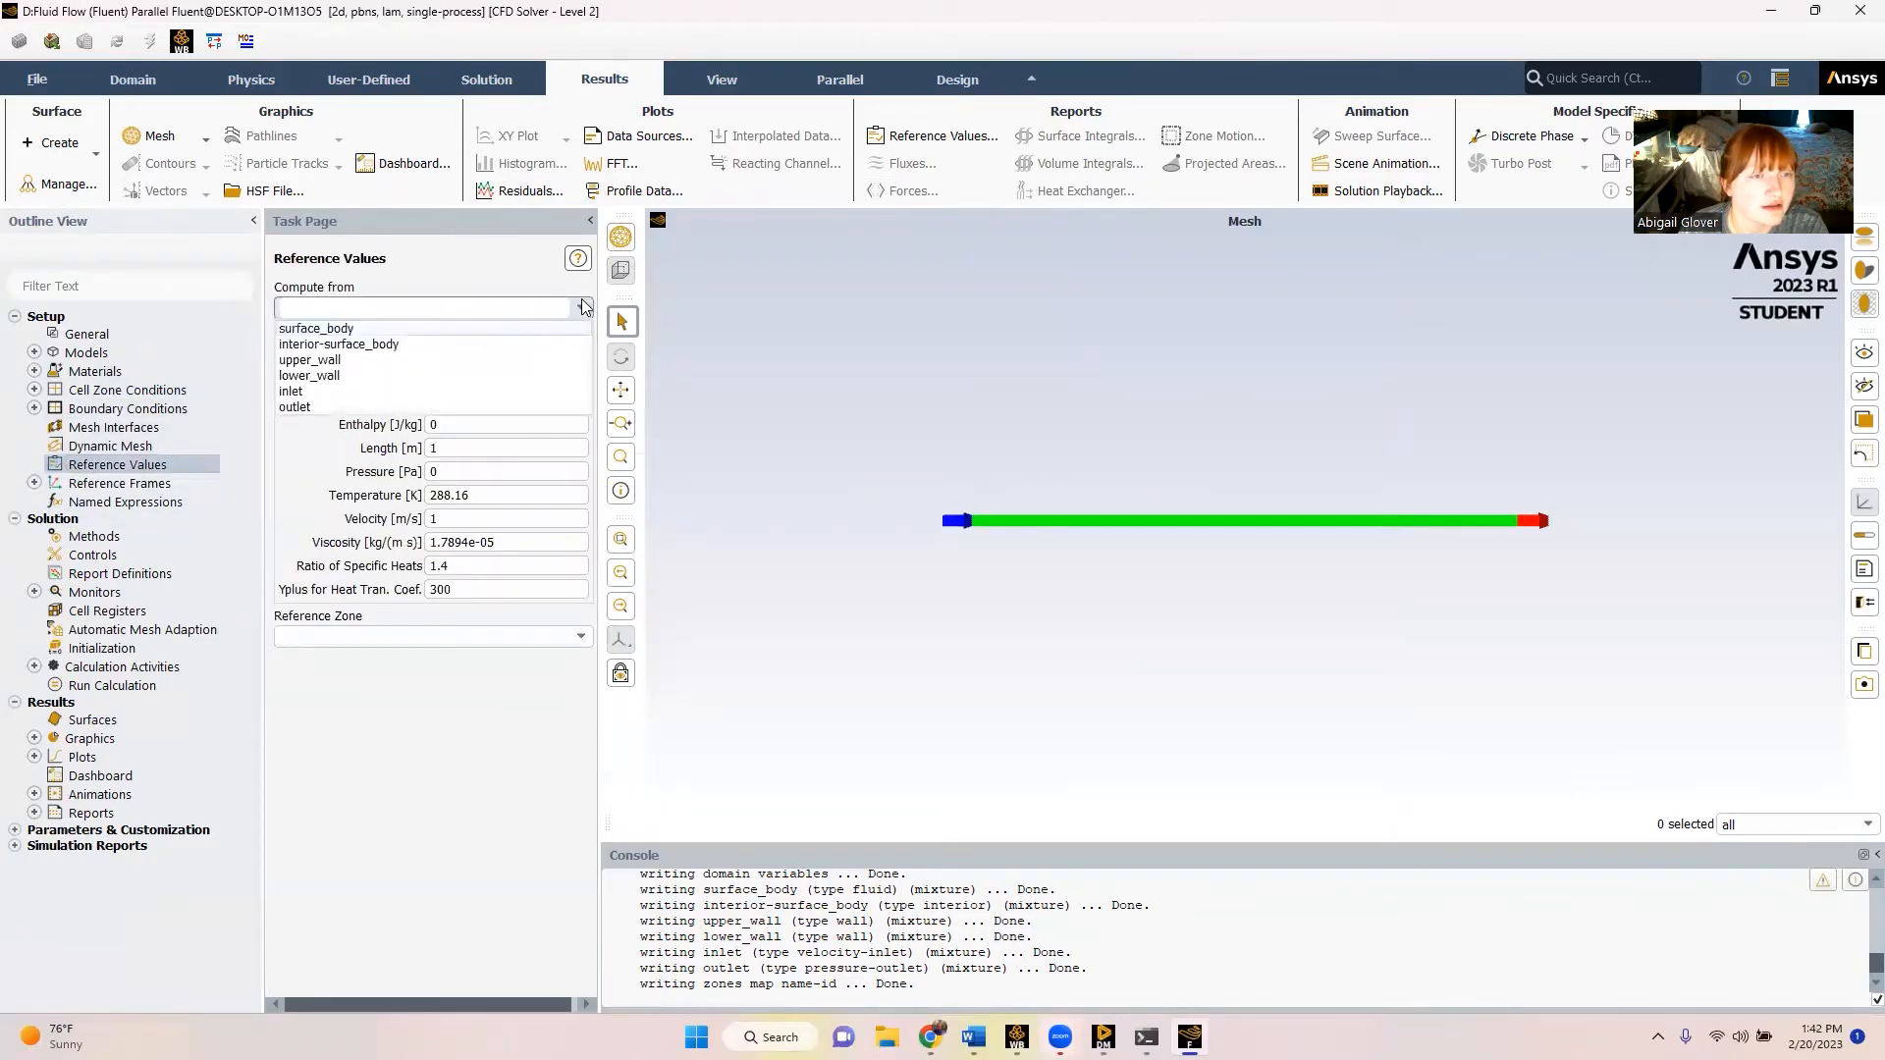
left_click(310, 393)
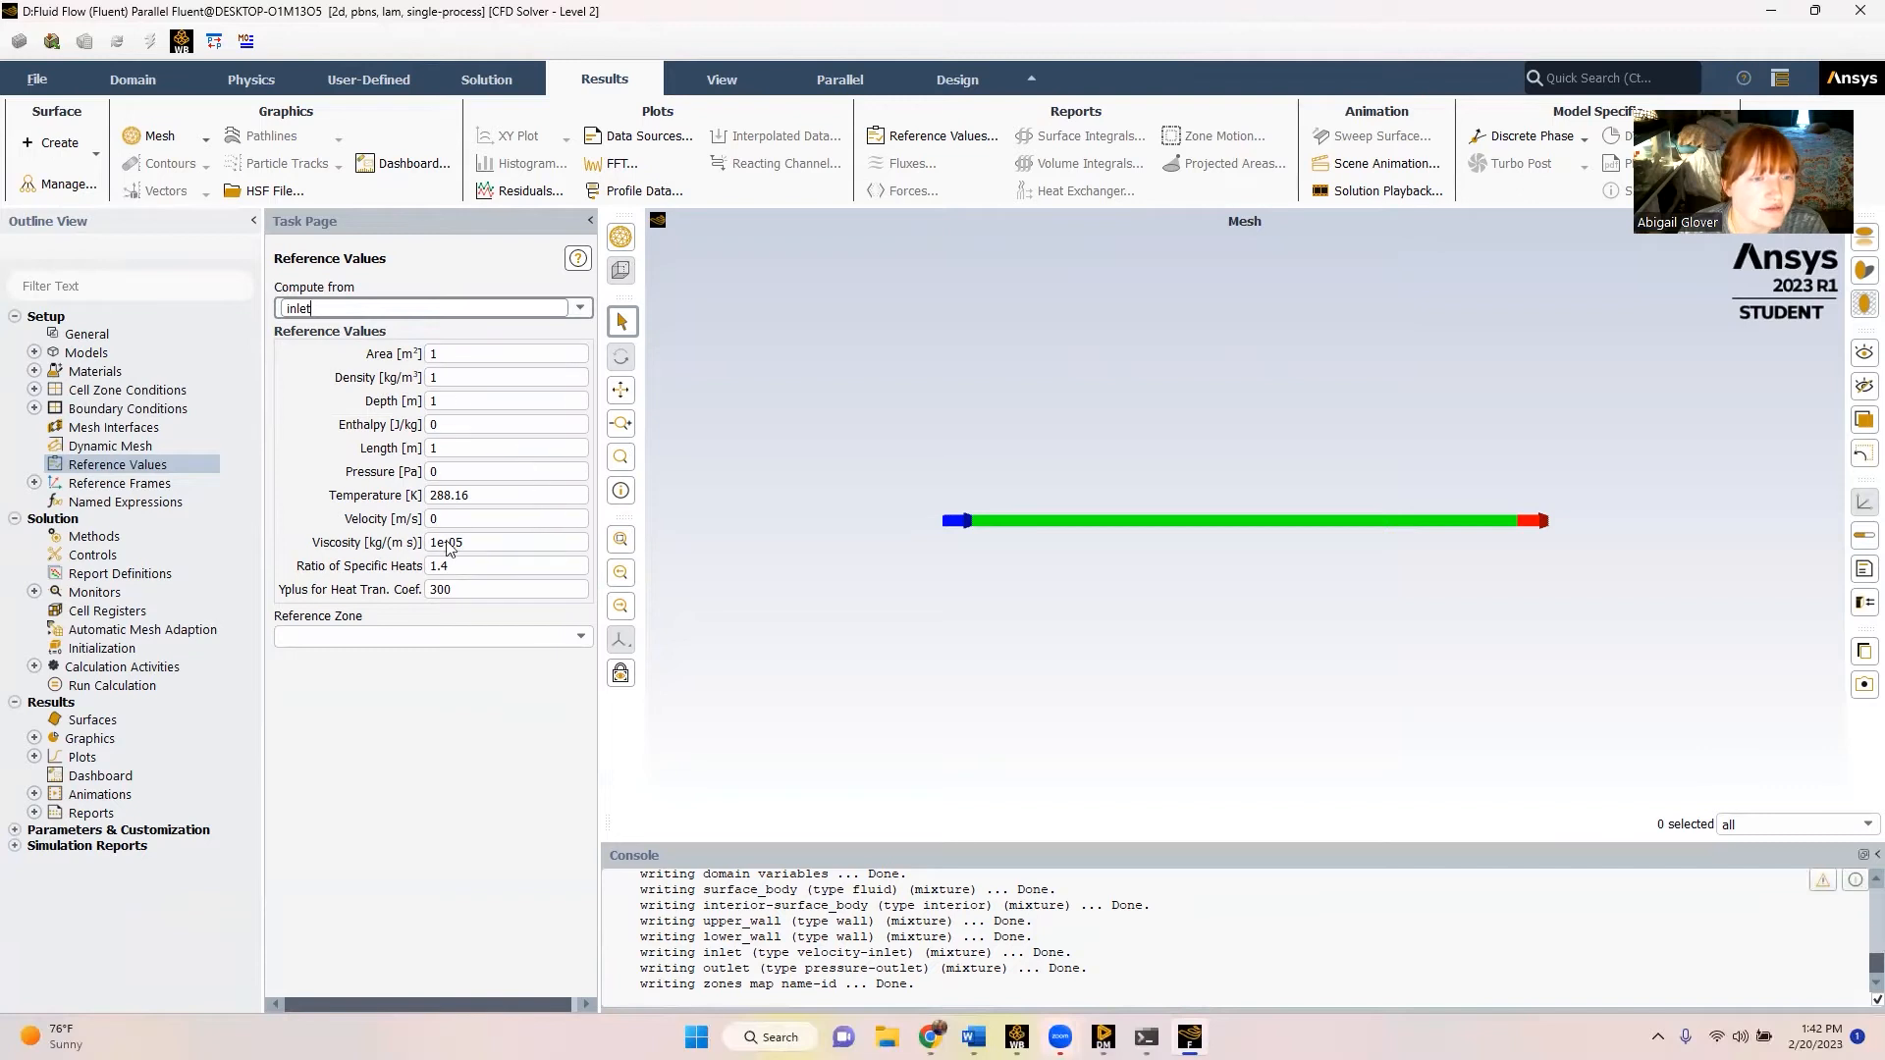
left_click(550, 636)
left_click(414, 671)
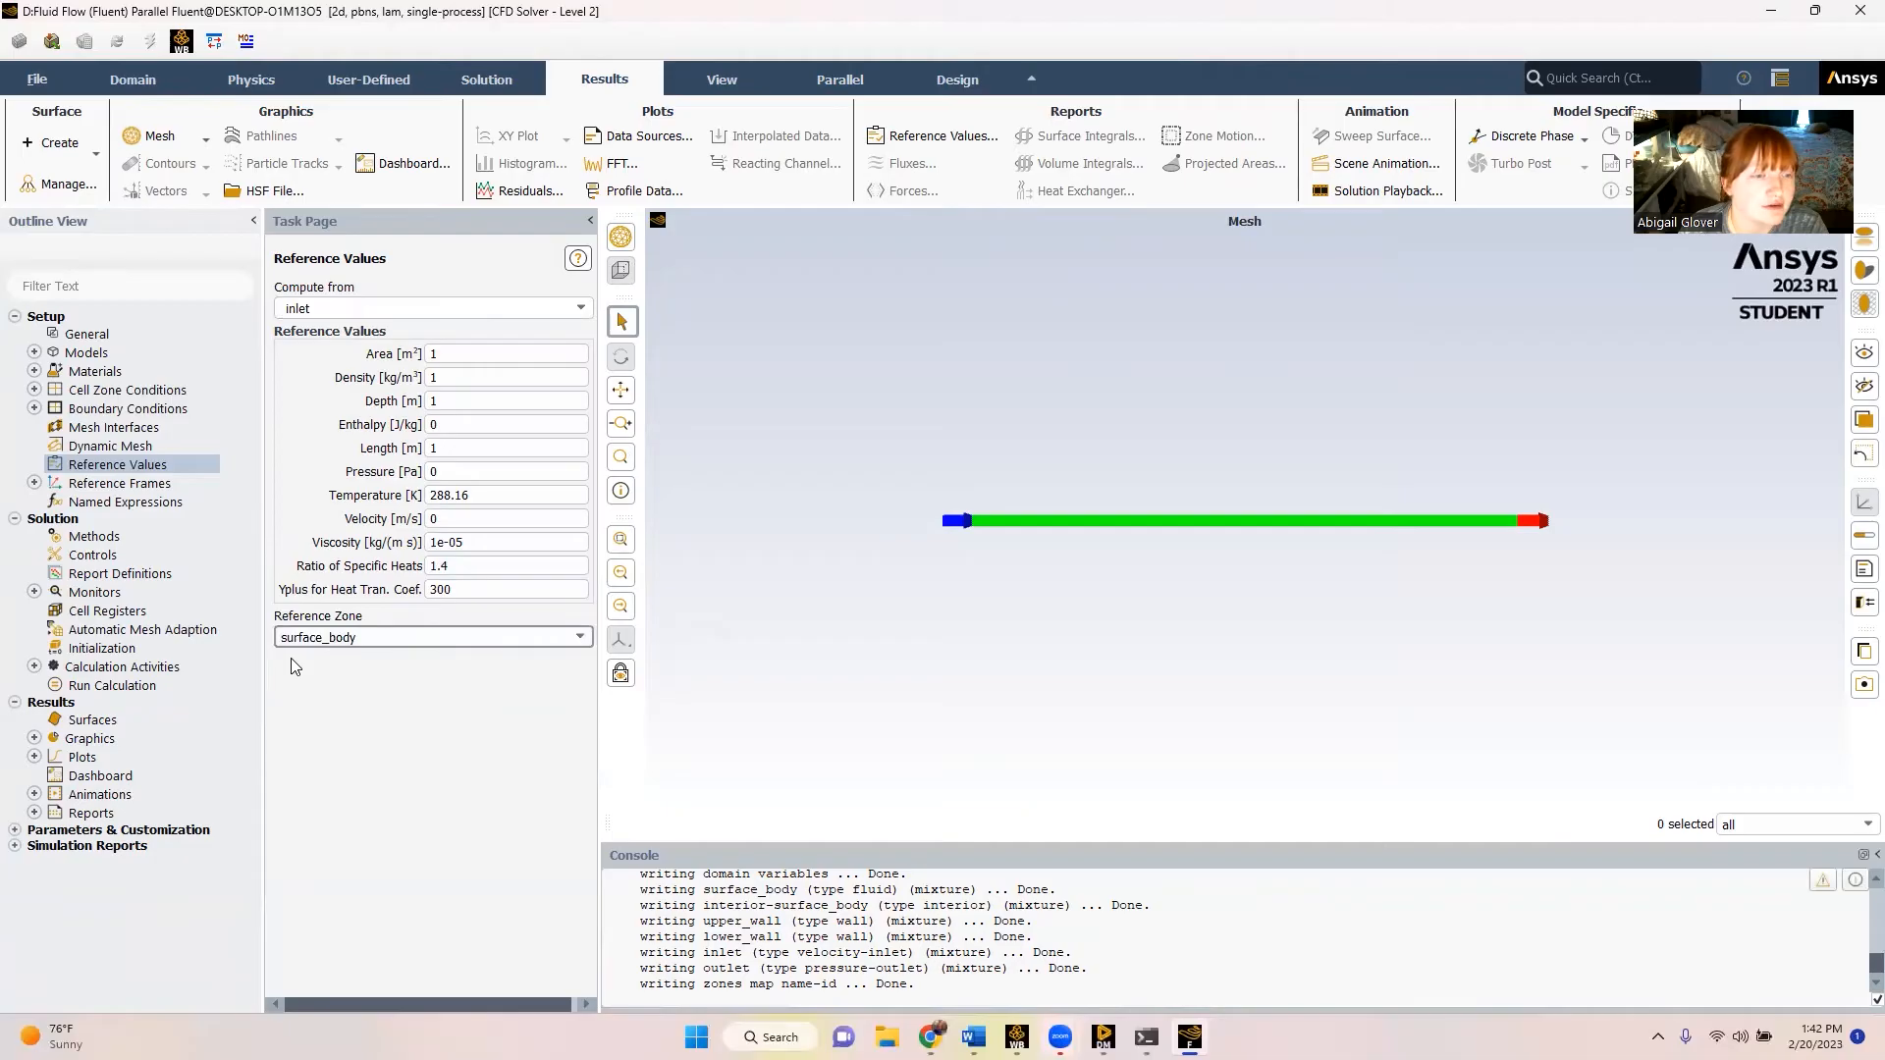
left_click(103, 436)
left_click(88, 446)
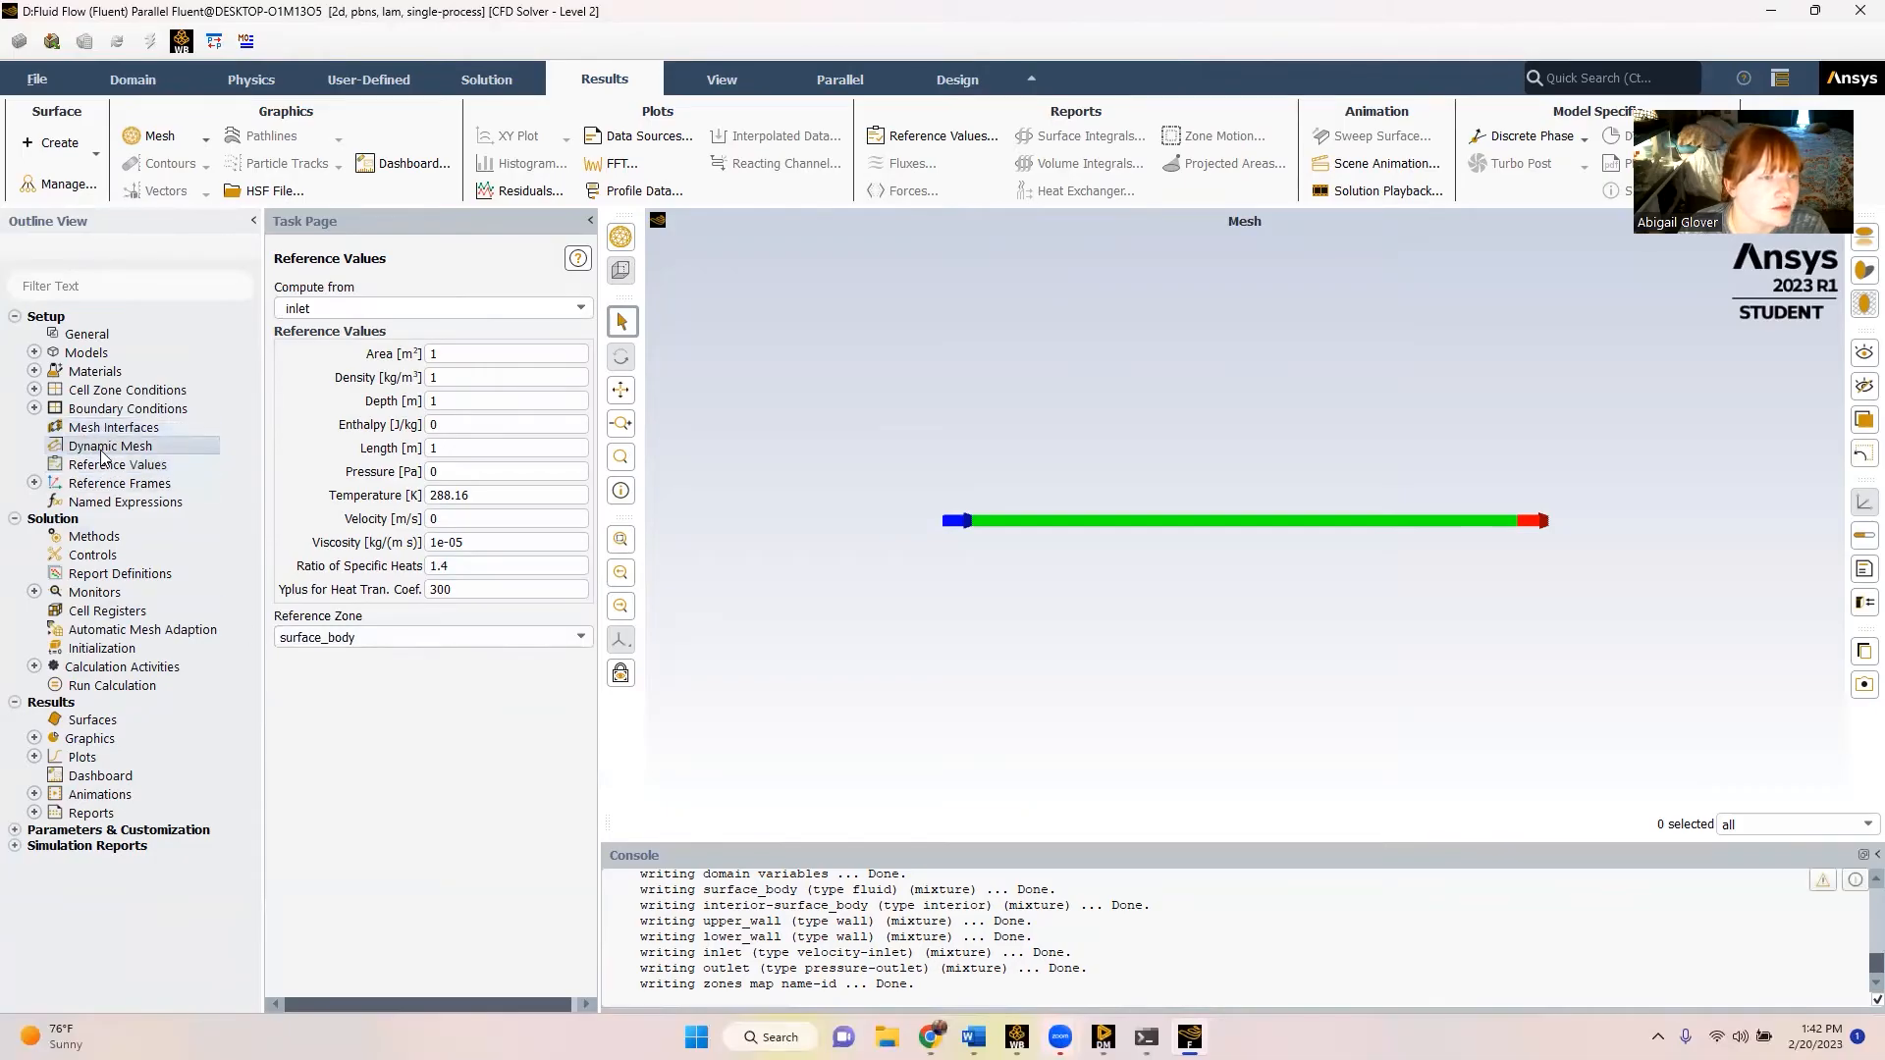
- Set the inlet boundary's velocity magnitude to 0.04 m/s, specified as magnitude normal to boundary
double_click(128, 429)
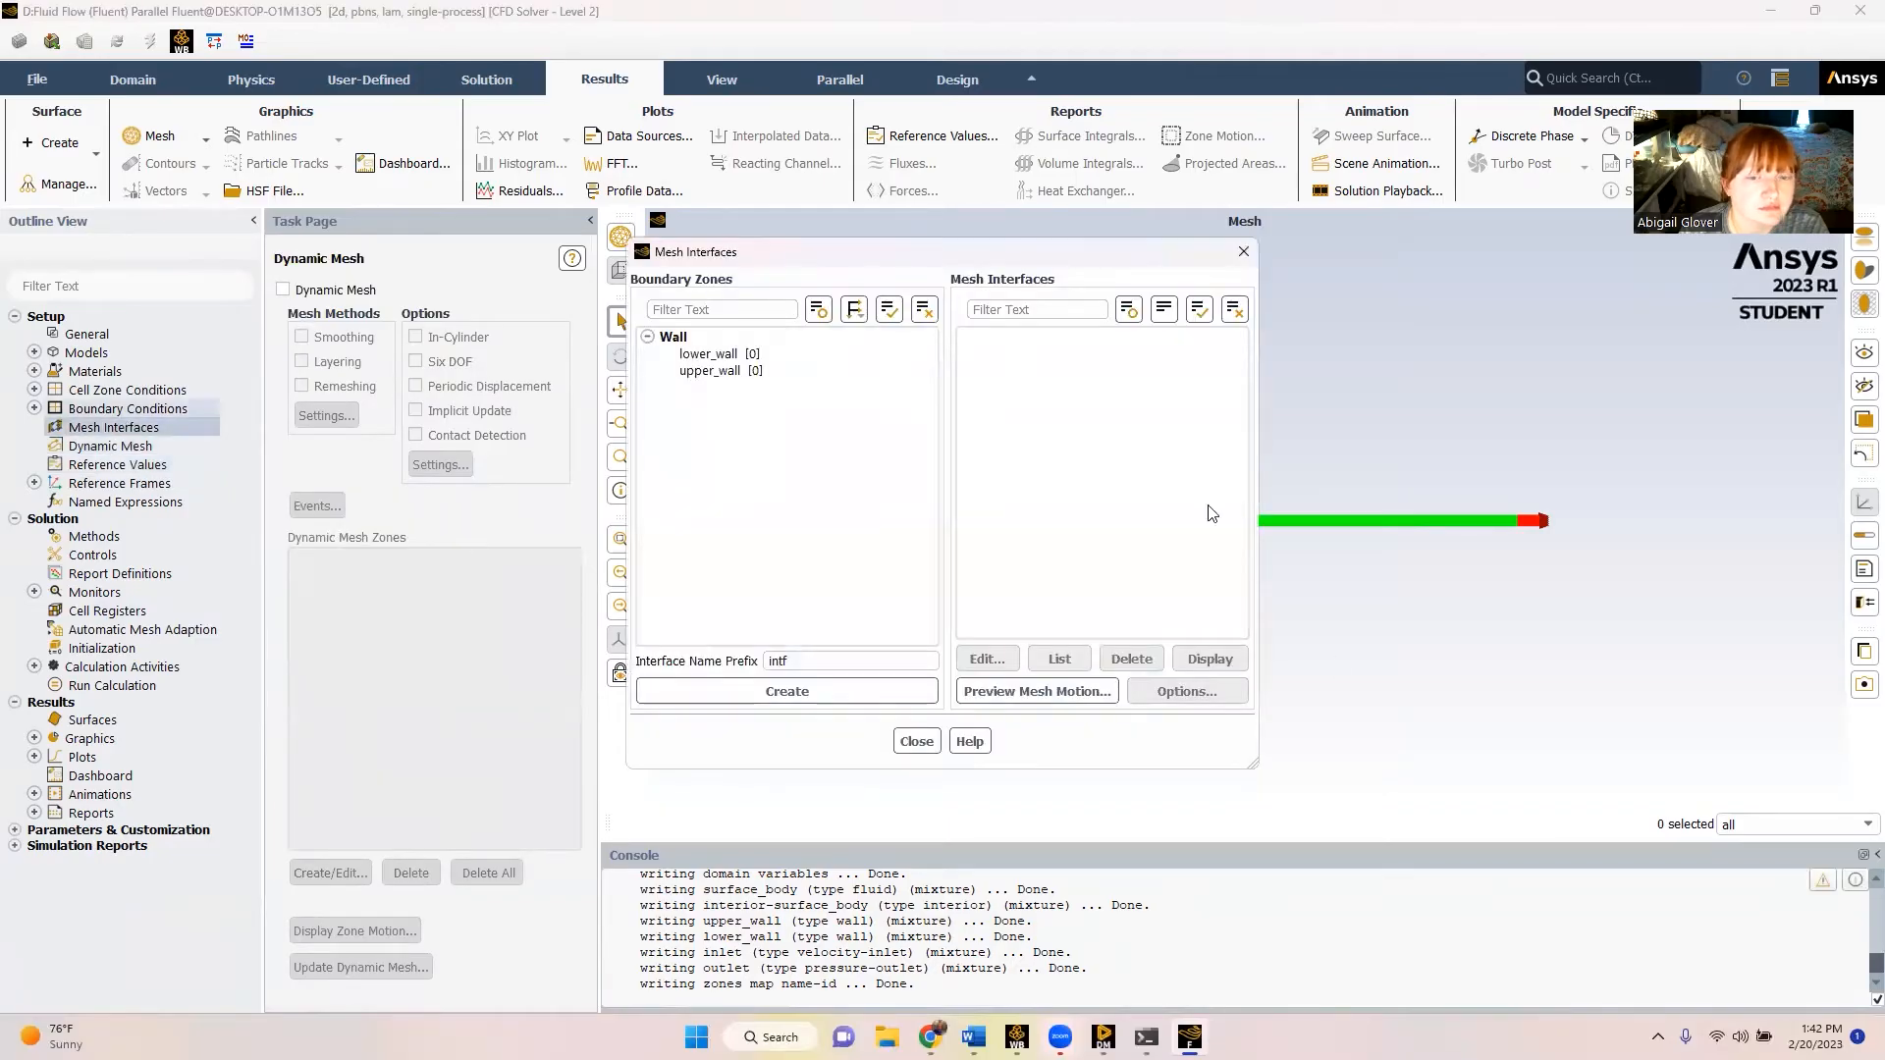
left_click(916, 744)
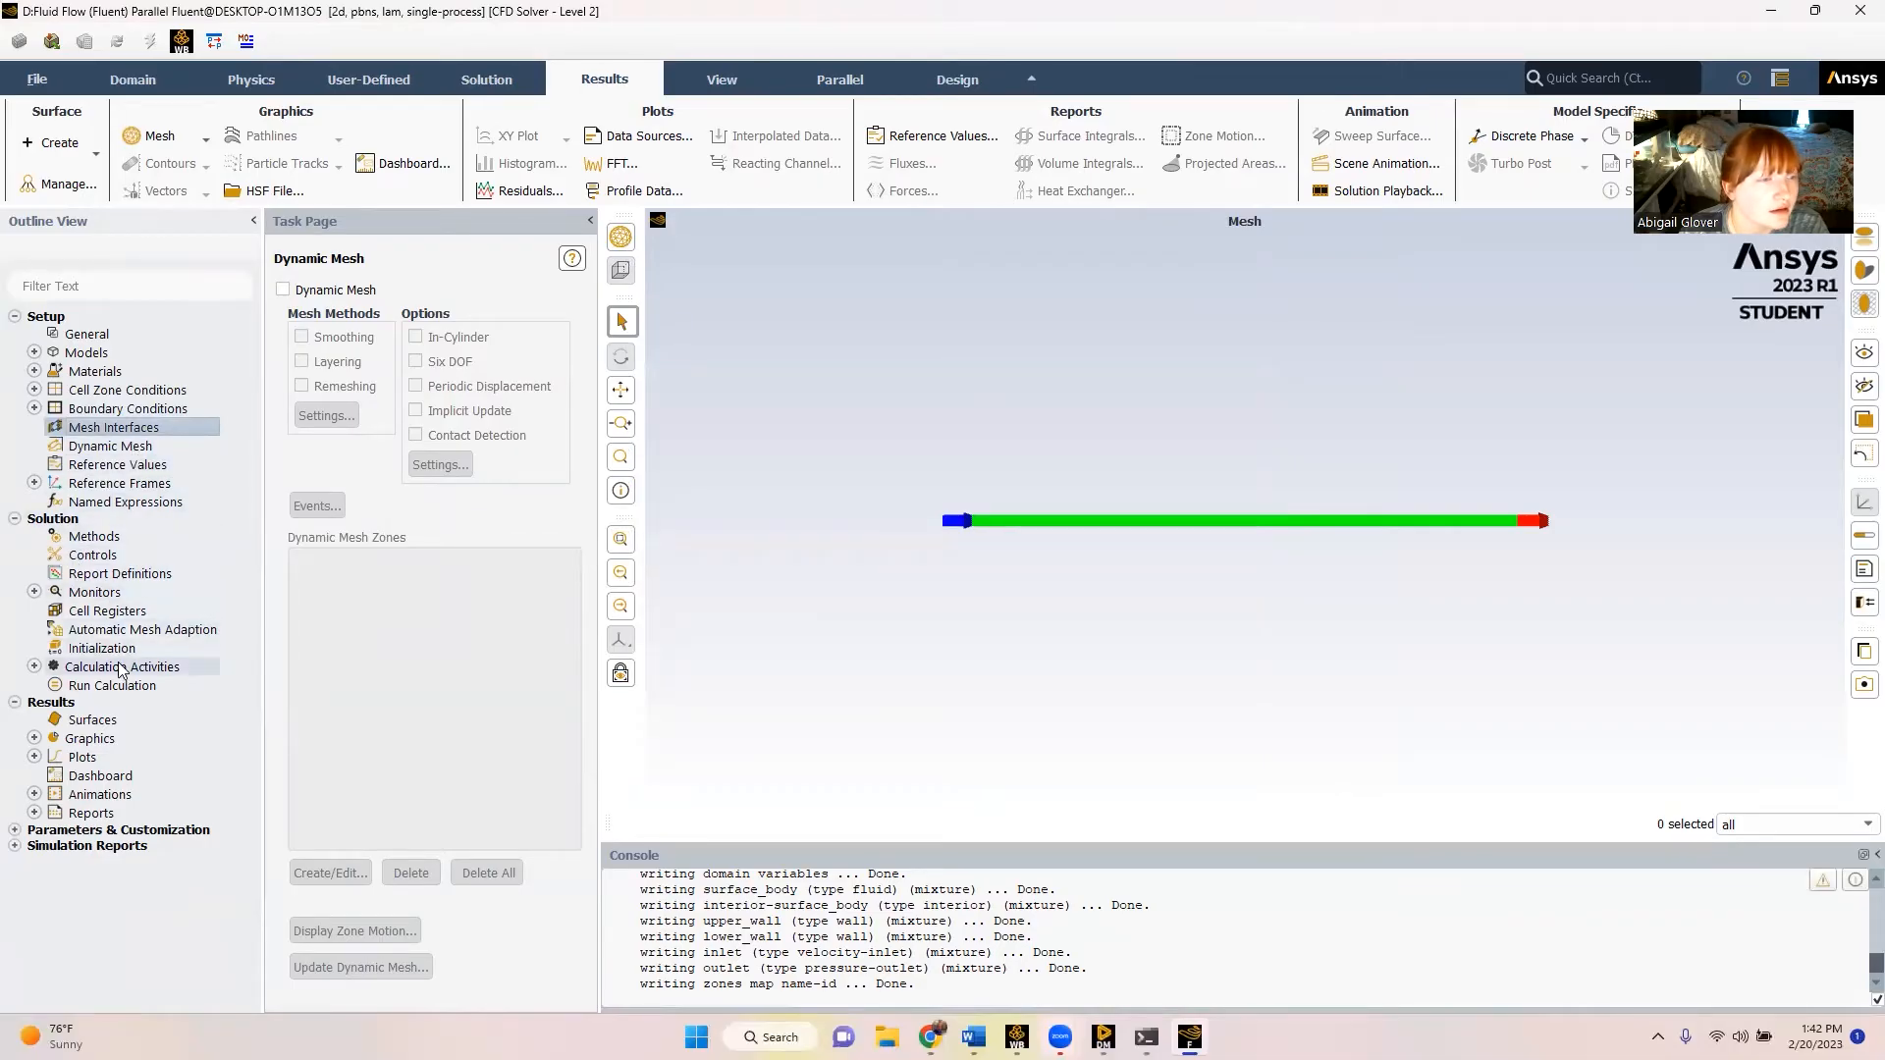
left_click(35, 390)
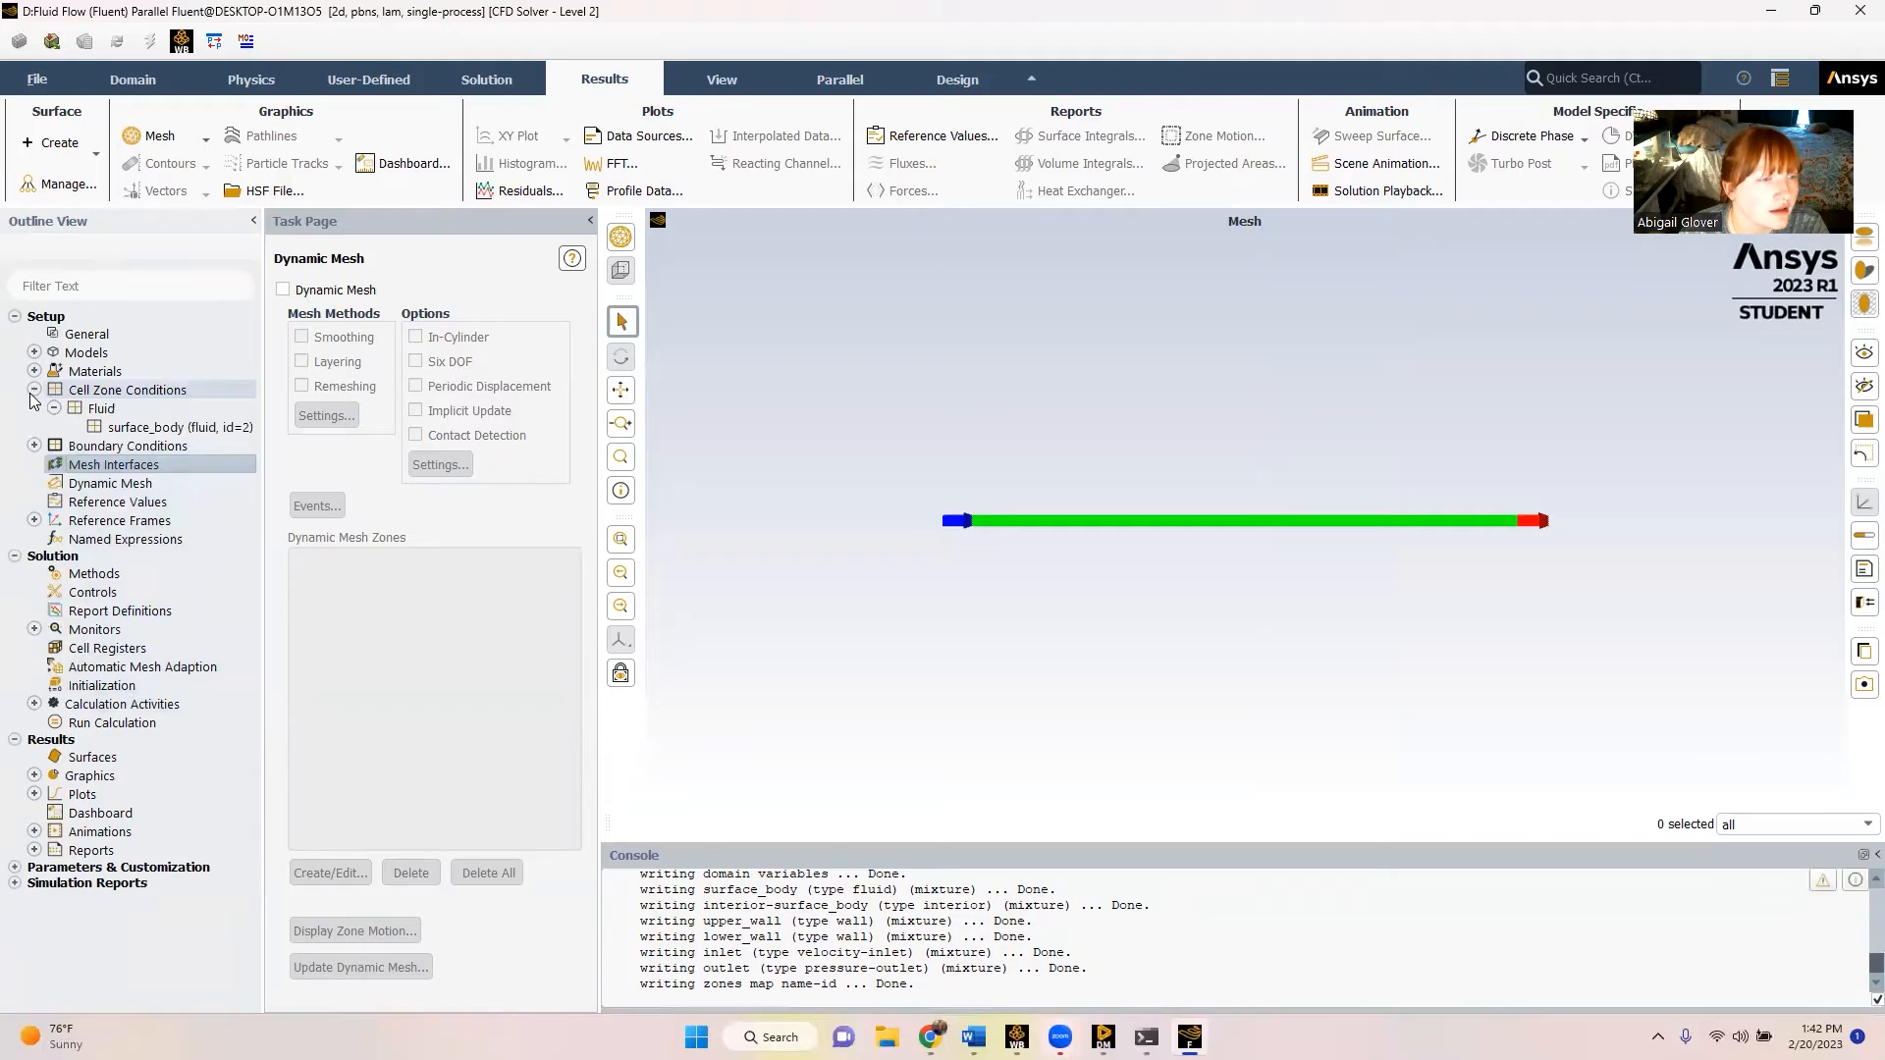
left_click(34, 446)
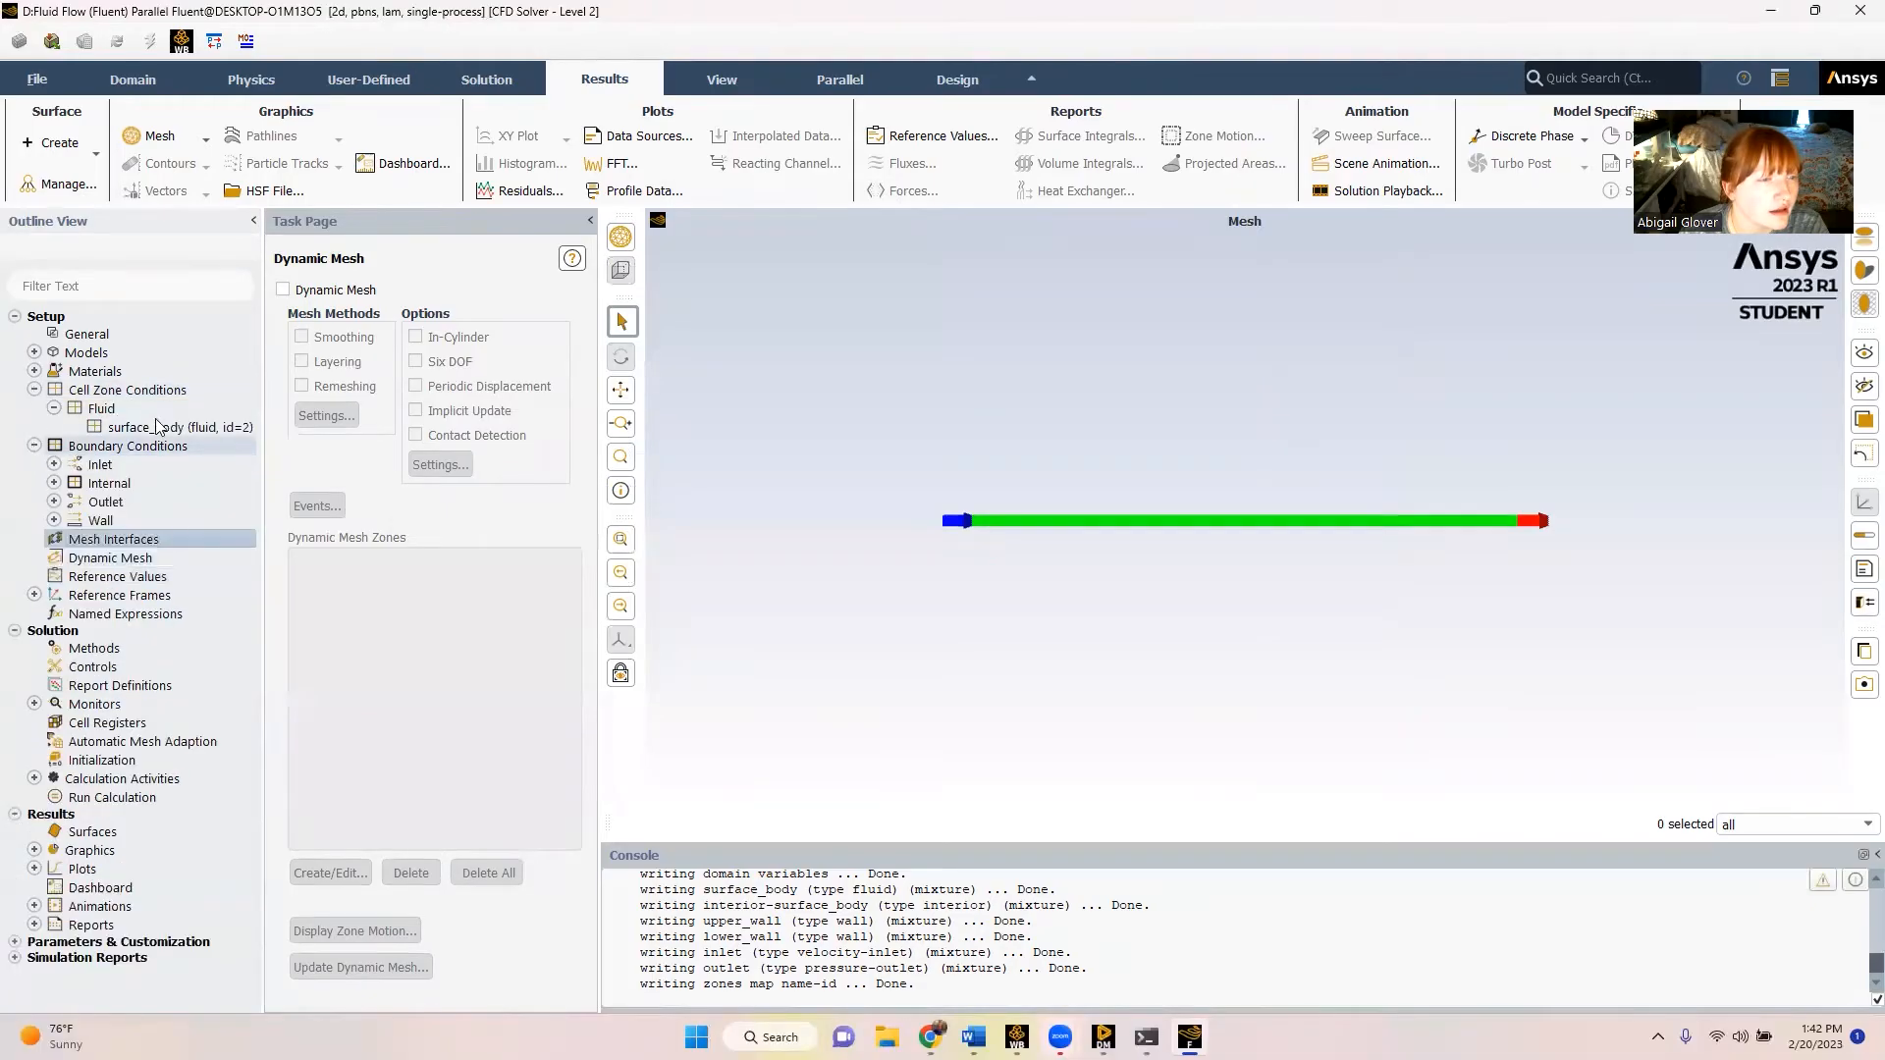
left_click(54, 465)
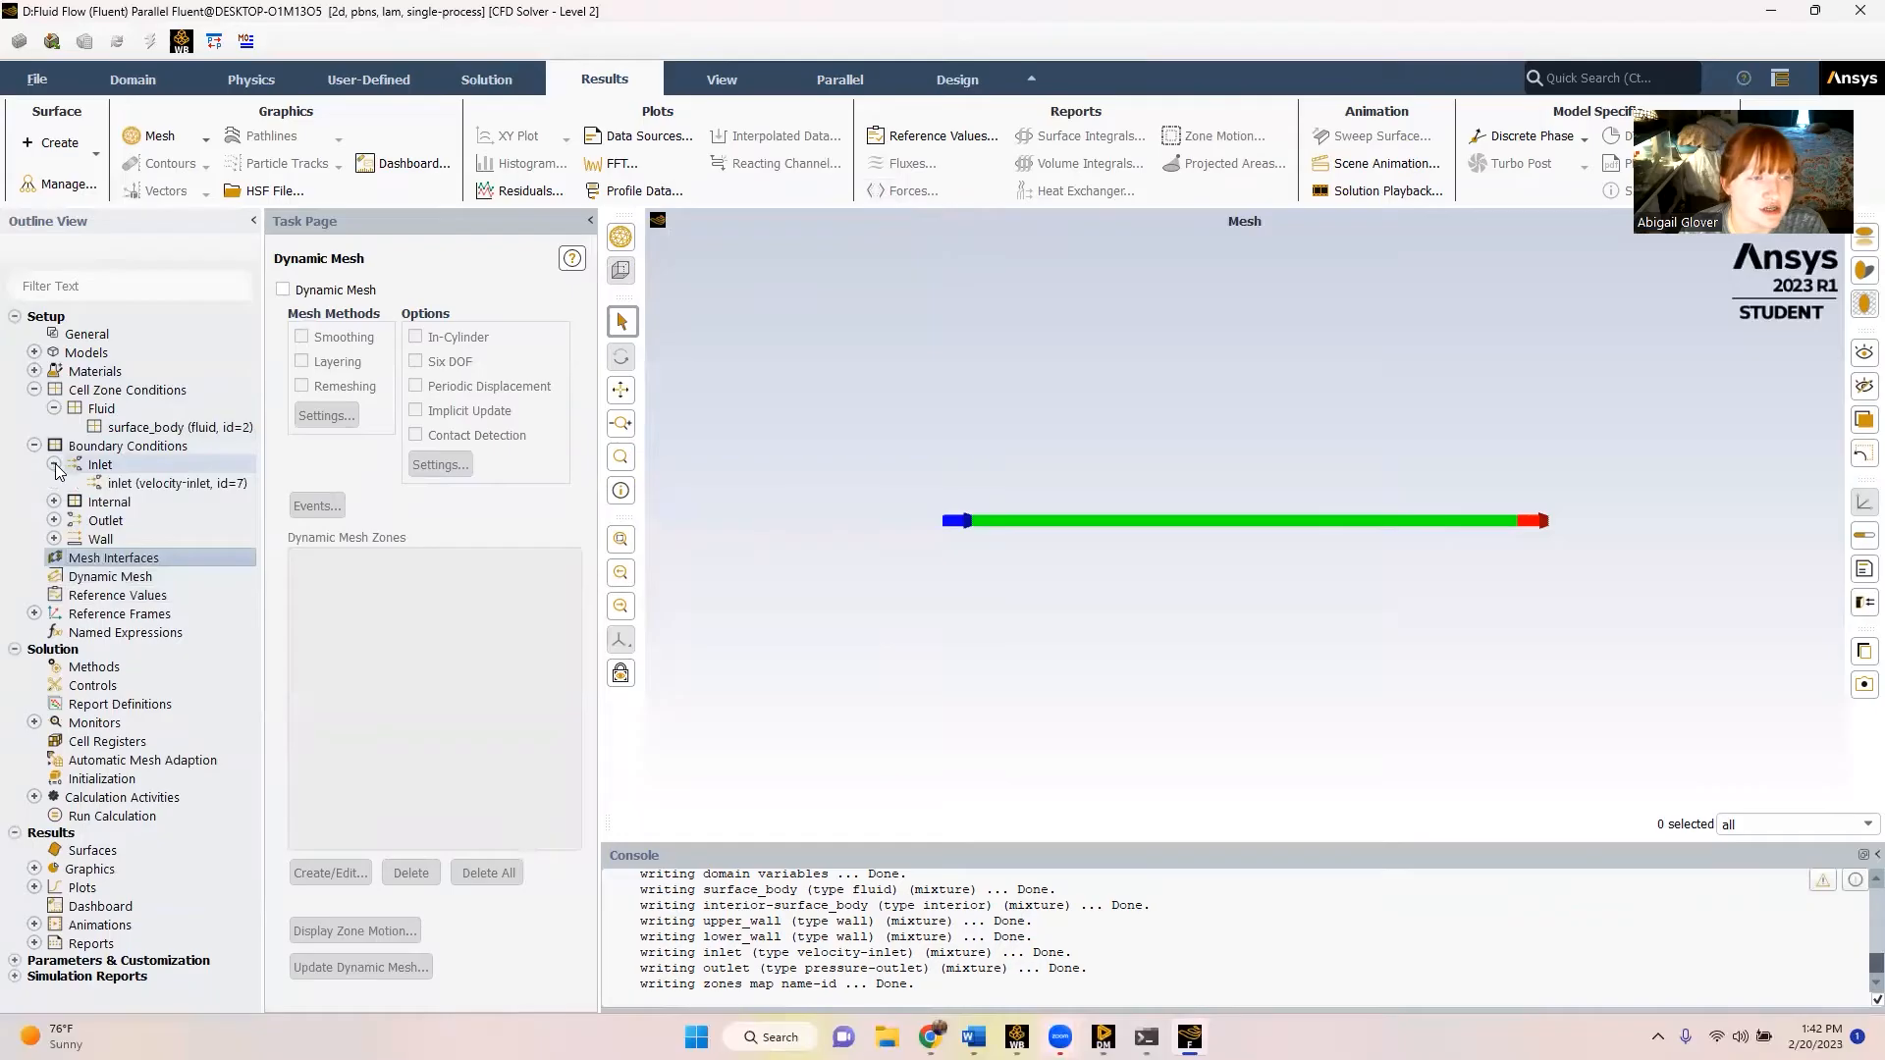
left_click(135, 483)
left_click(148, 481)
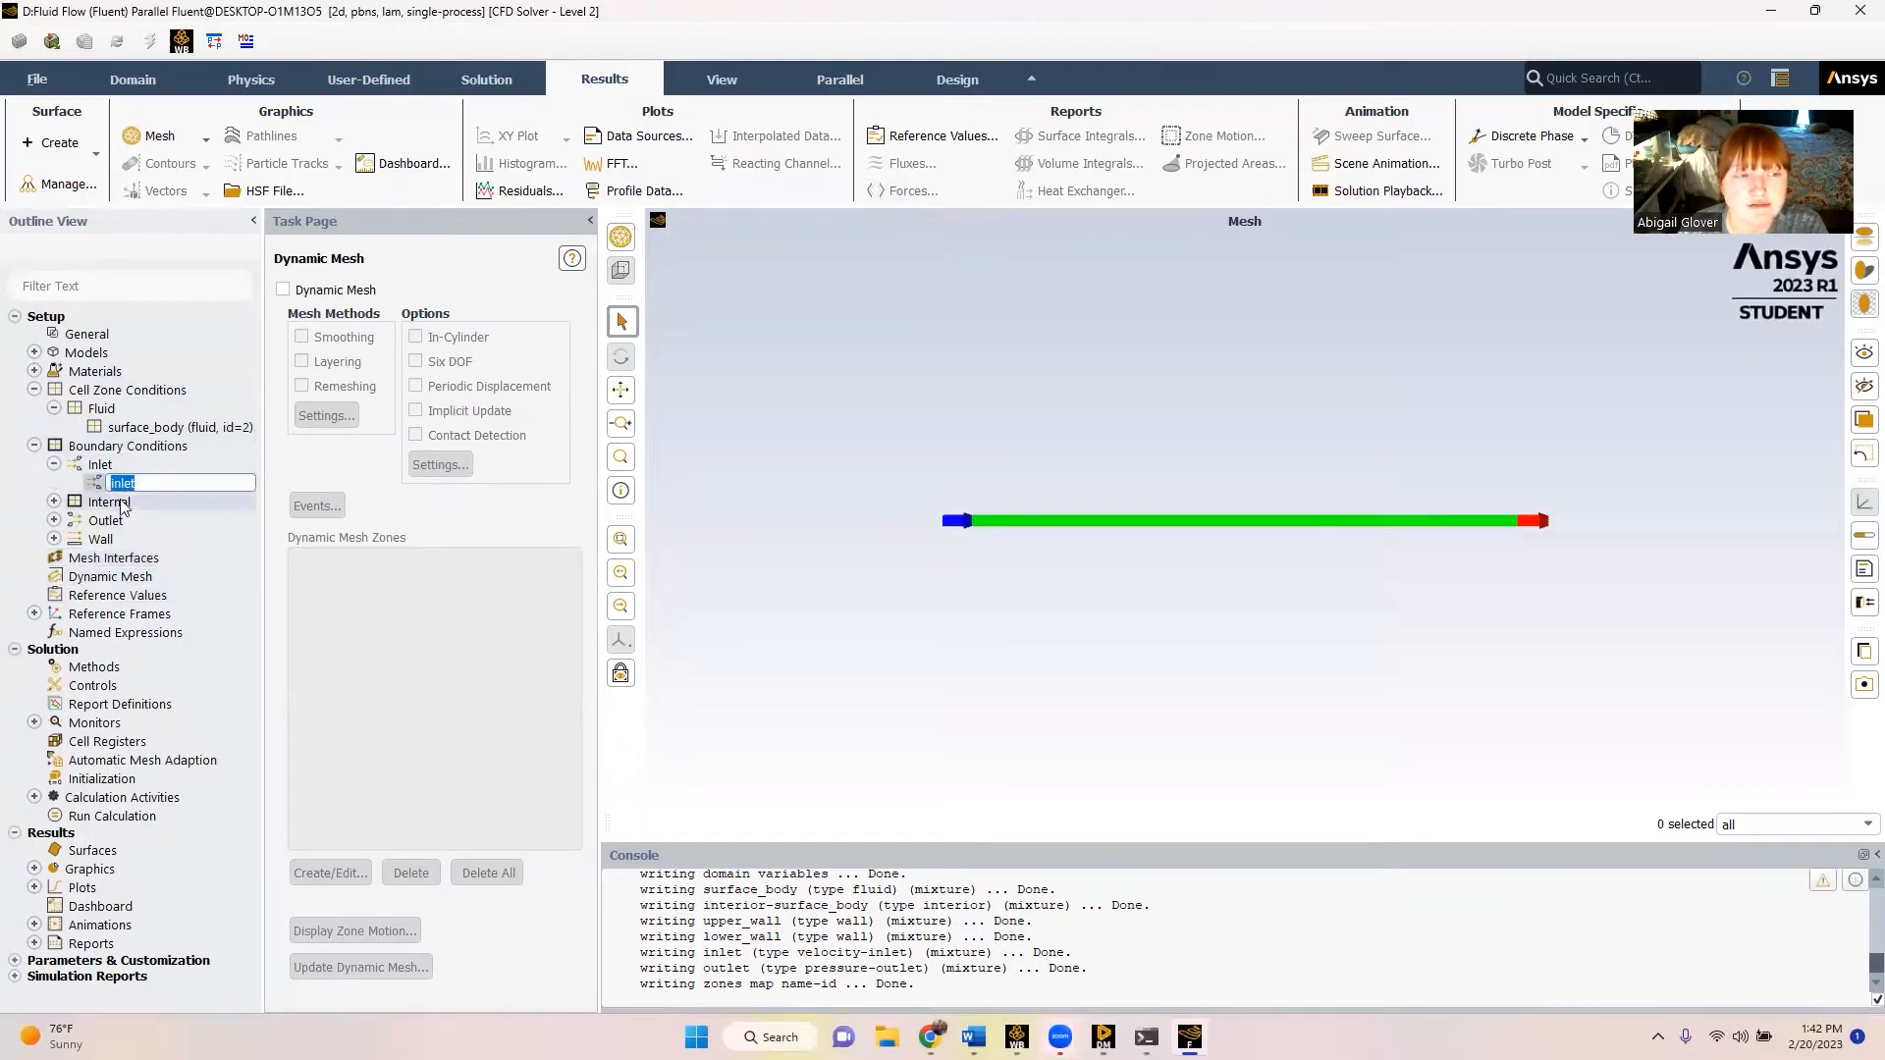
key("Return")
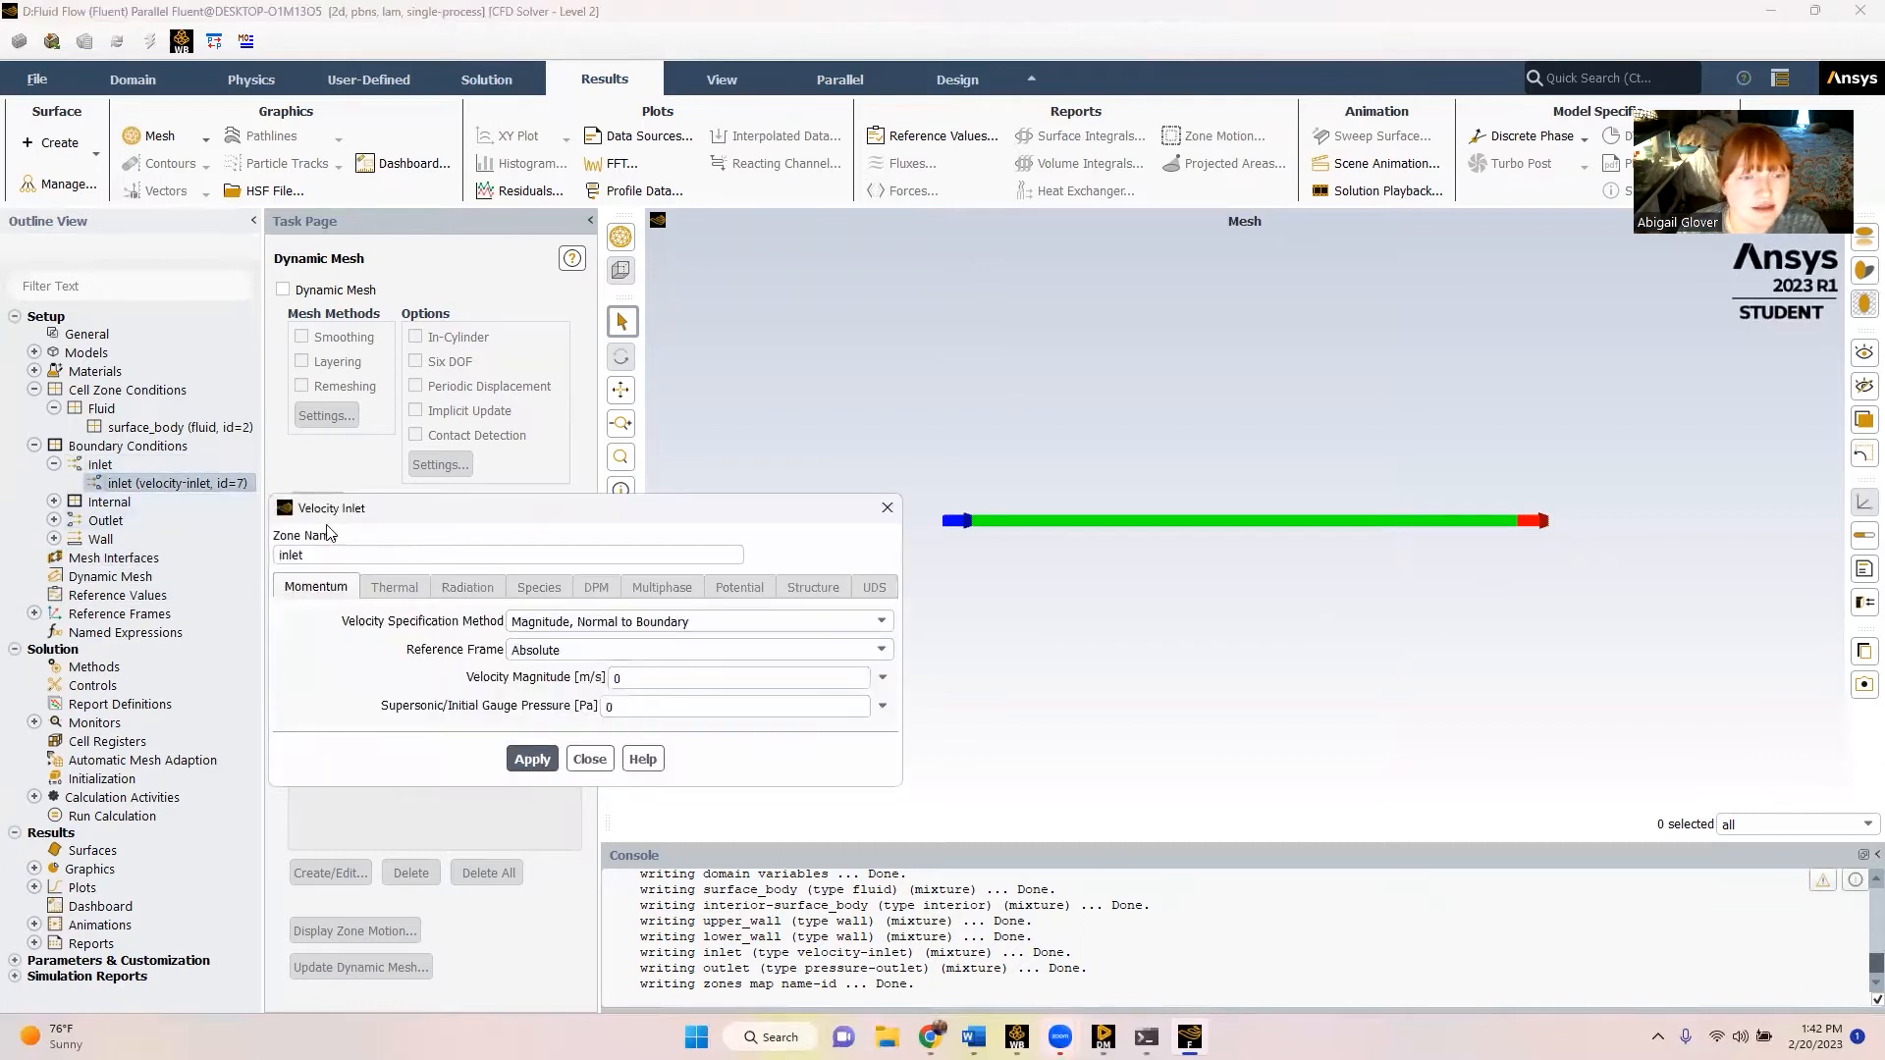
left_click(637, 678)
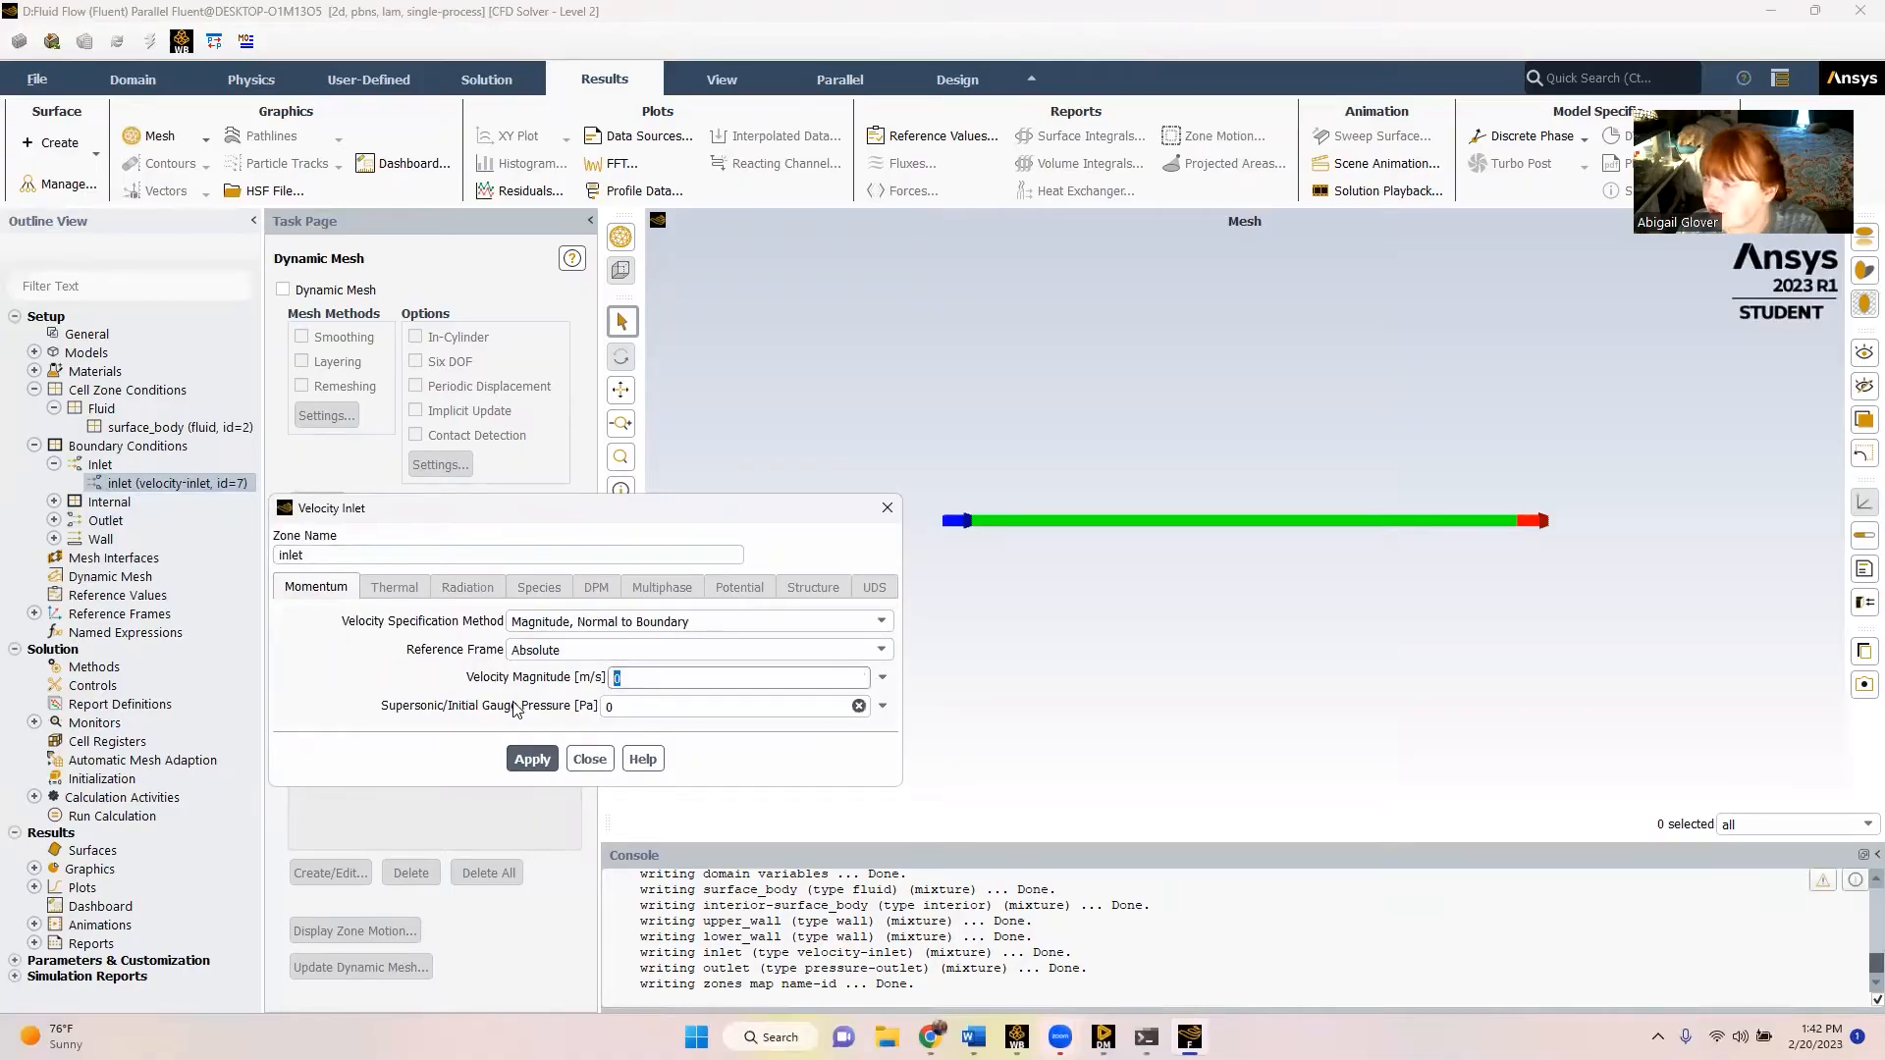
type("0.04")
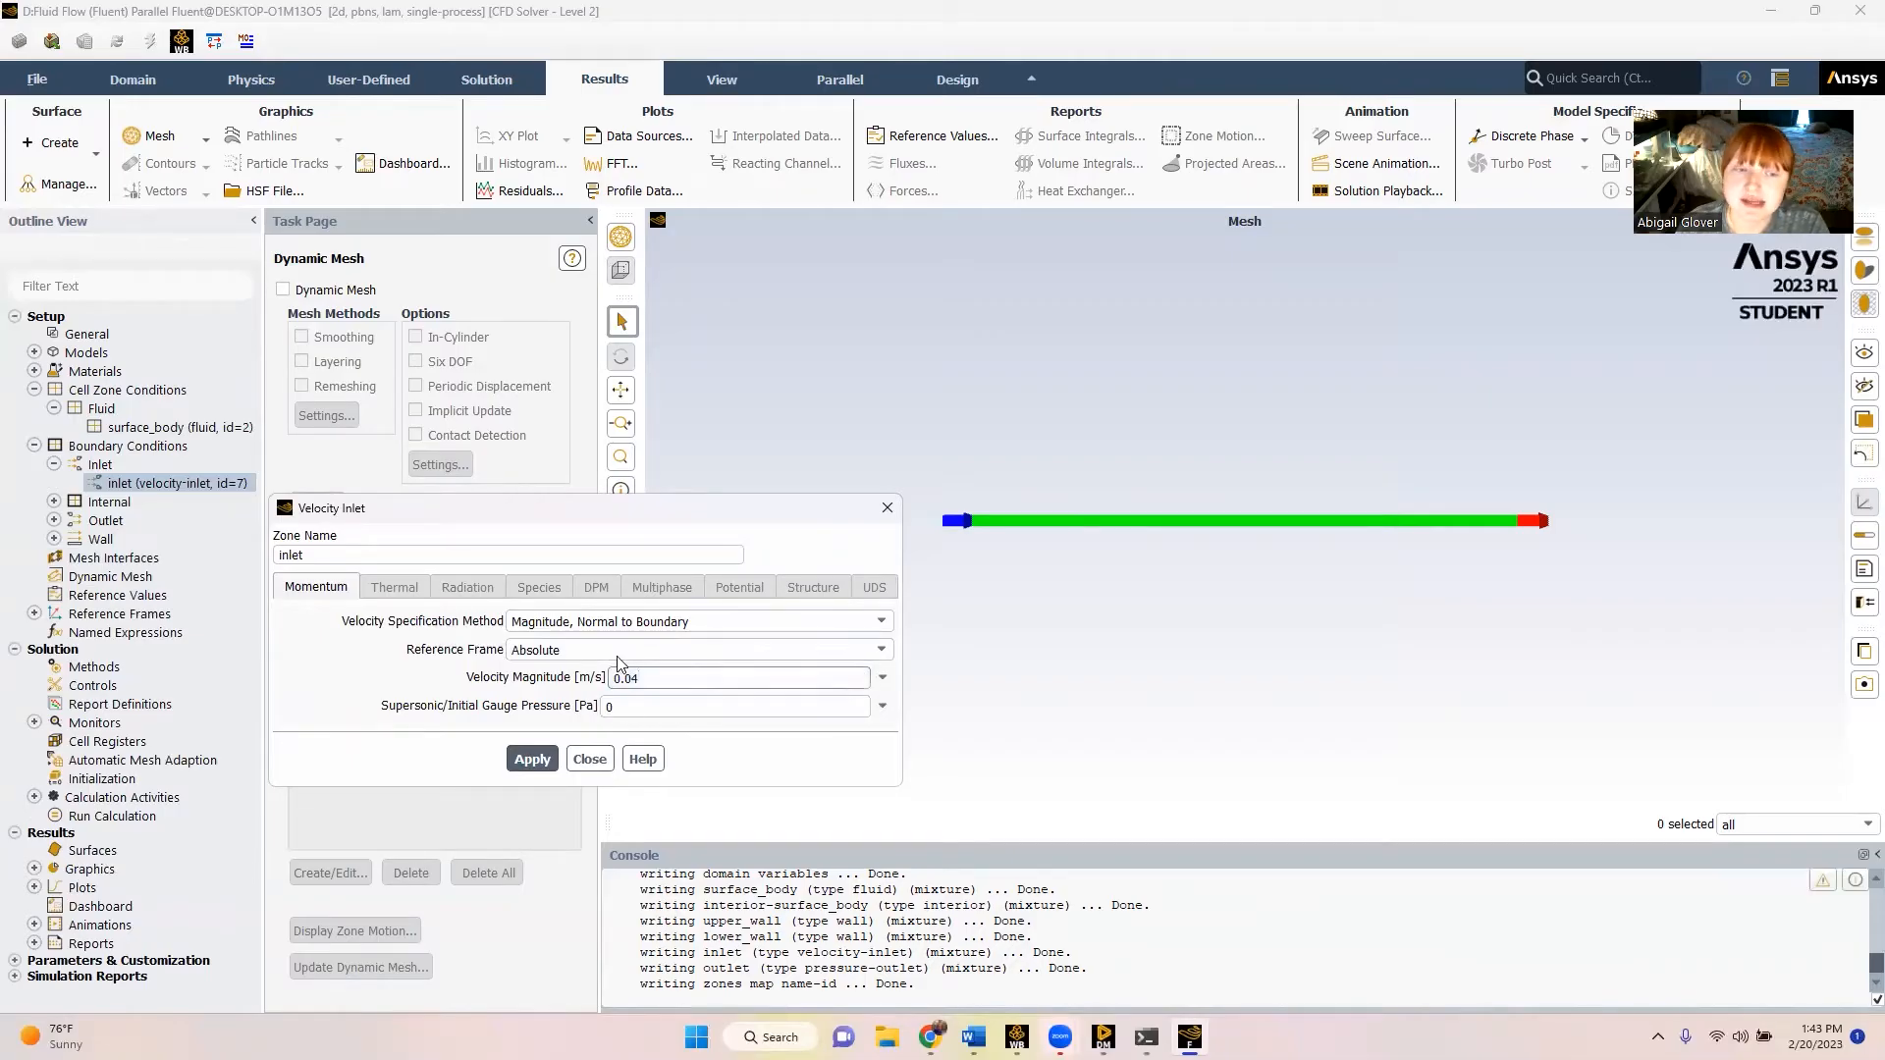
left_click(534, 773)
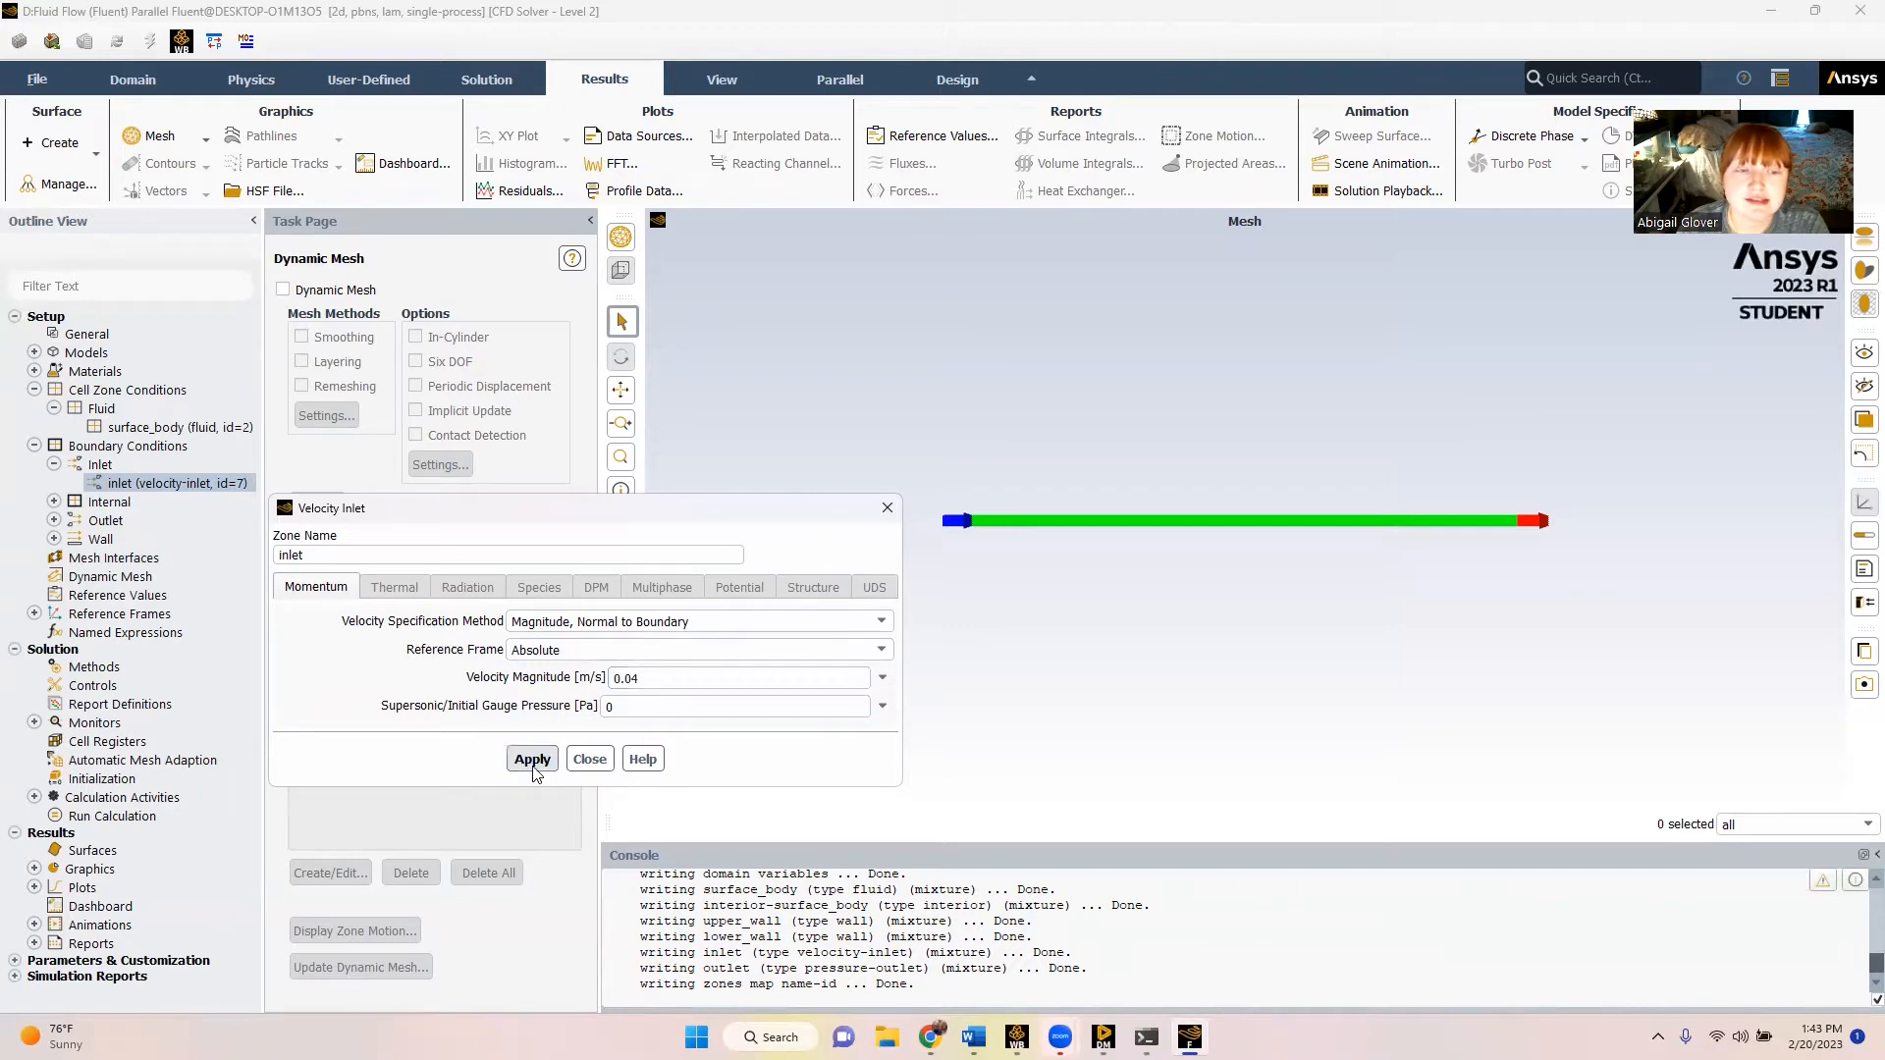
left_click(590, 759)
- Check the boundary settings of the interior-surface_body and the momentum settings of the pressure outlet
left_click(55, 502)
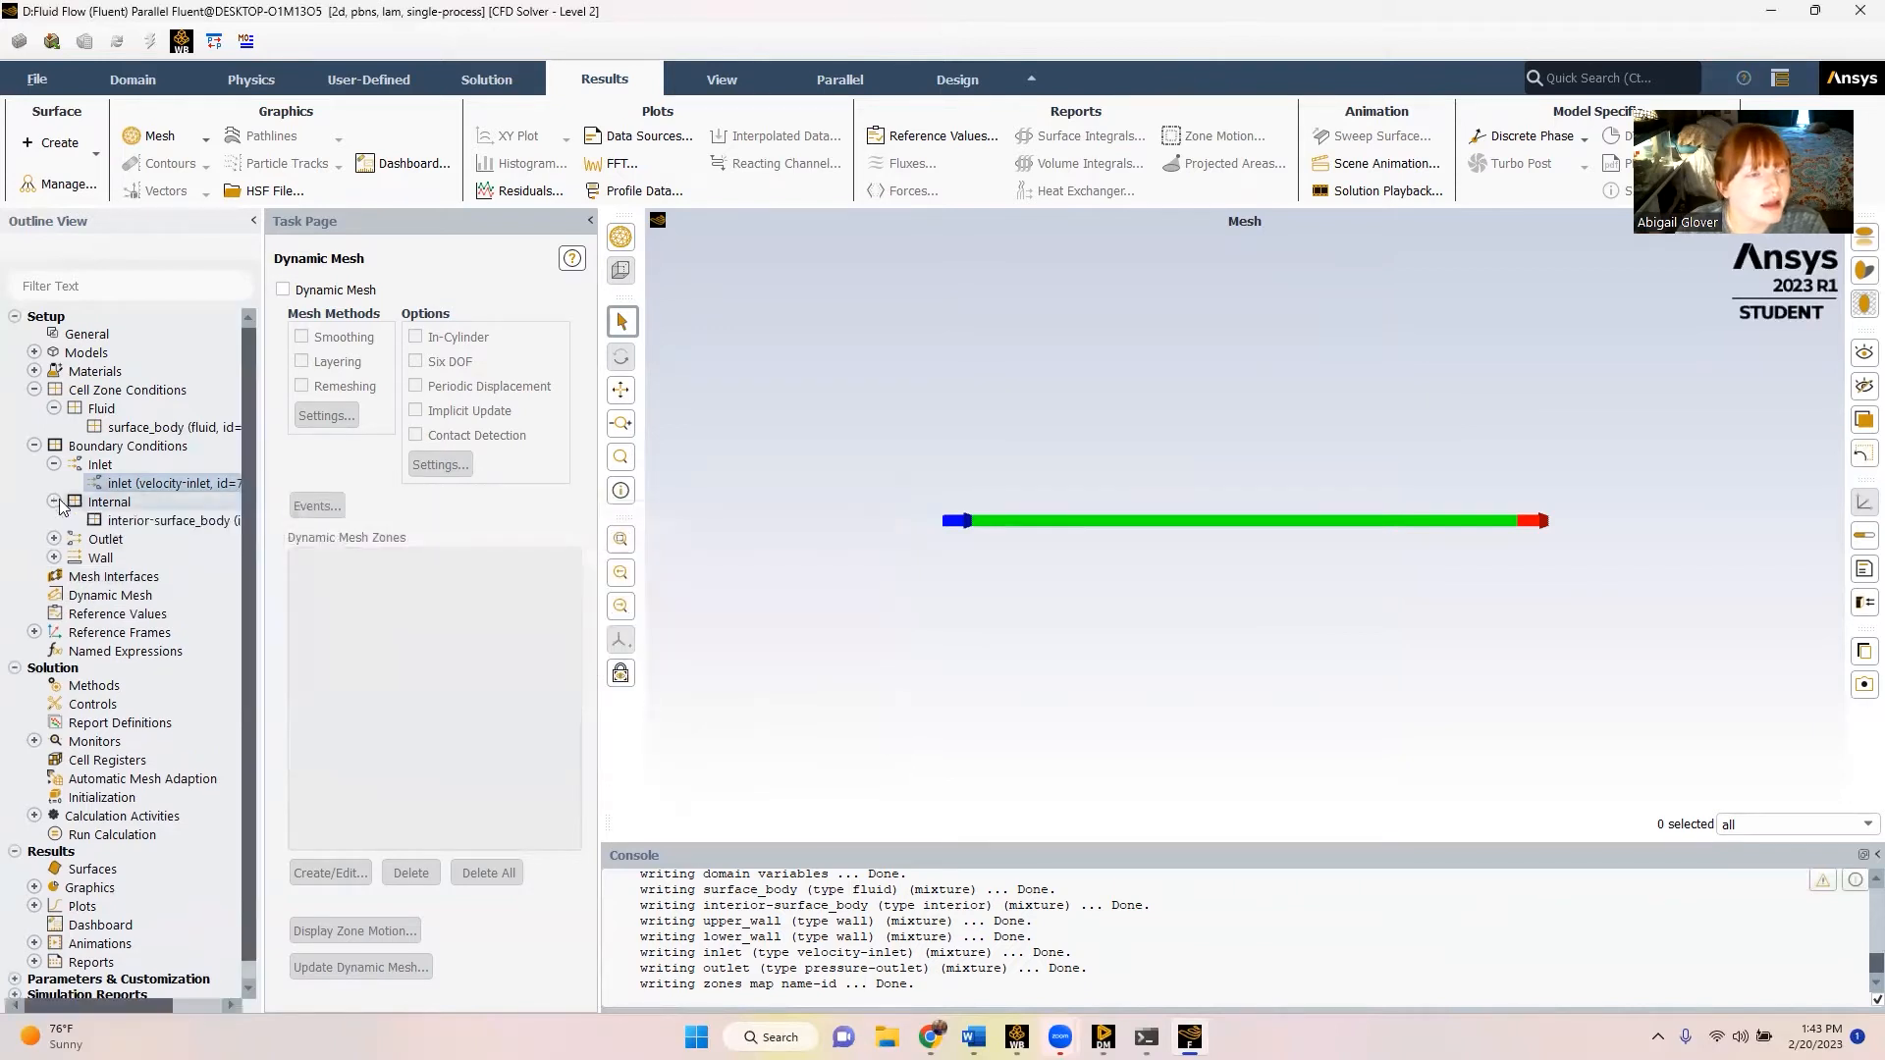
double_click(143, 521)
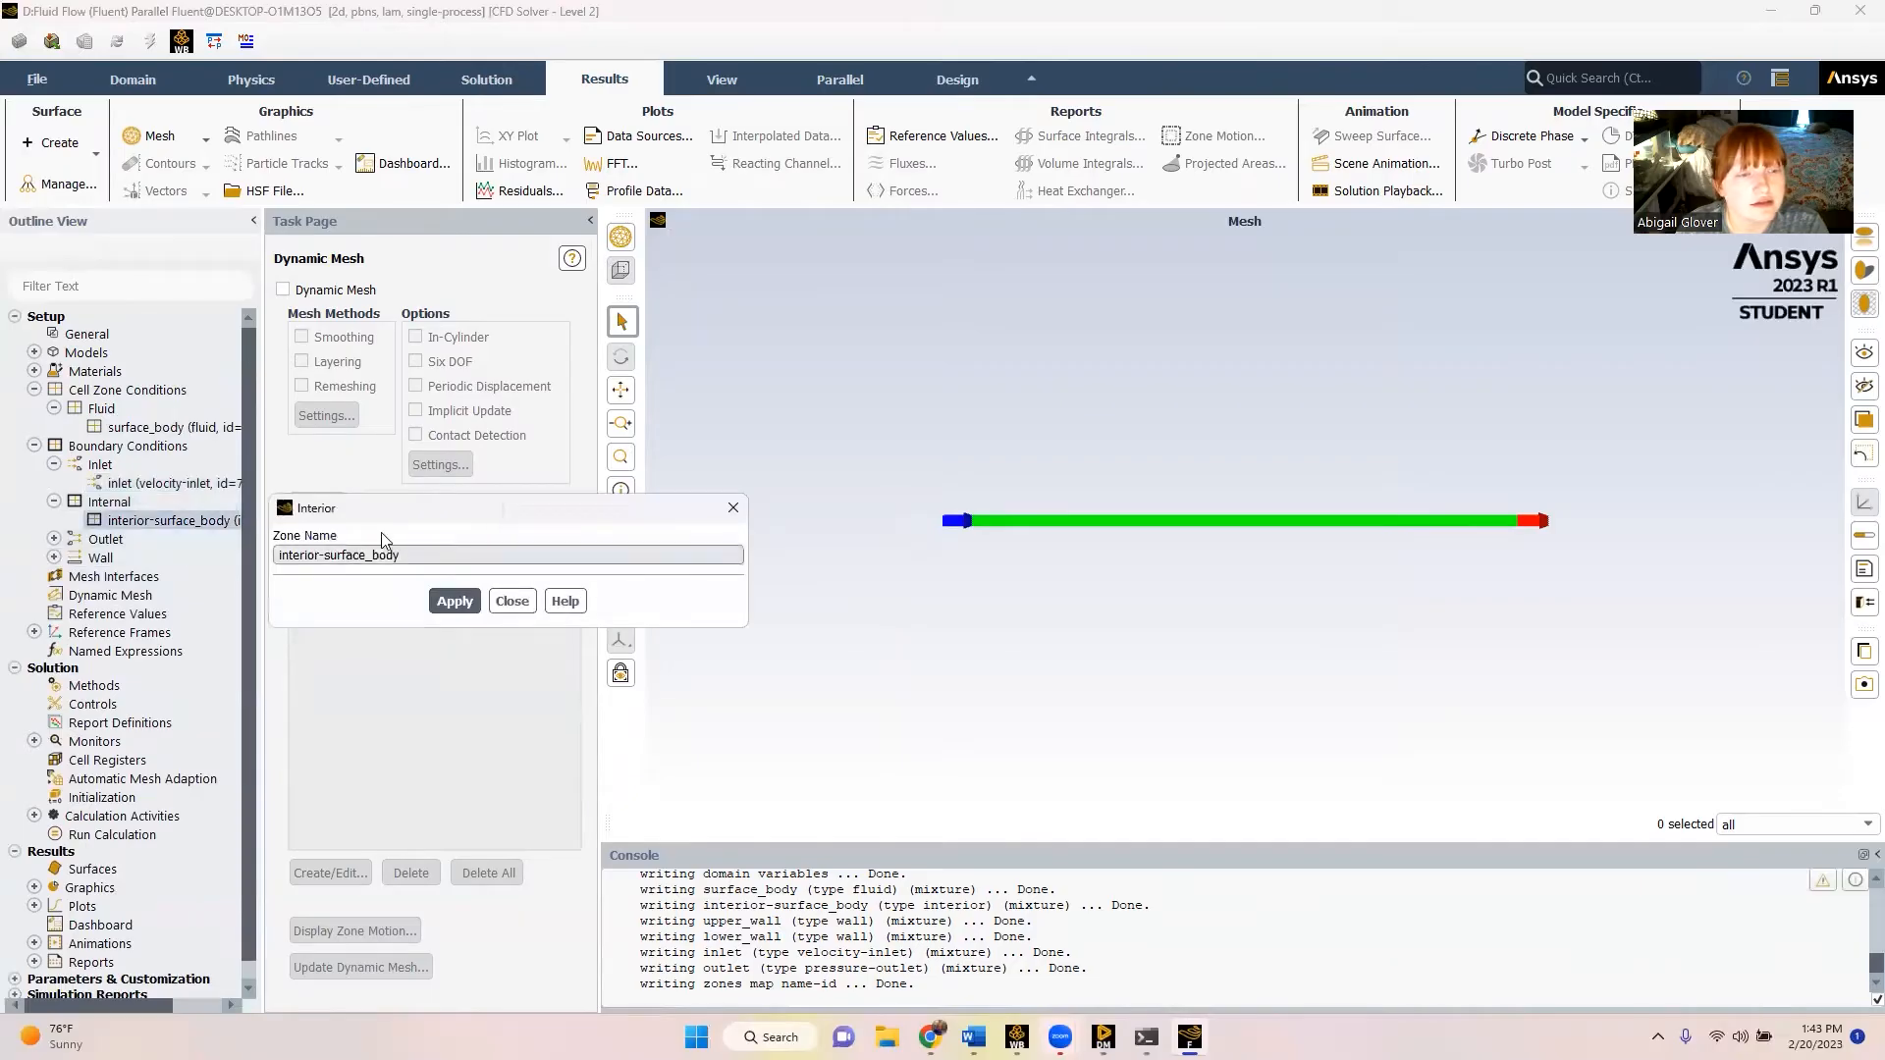
left_click(512, 598)
left_click(54, 539)
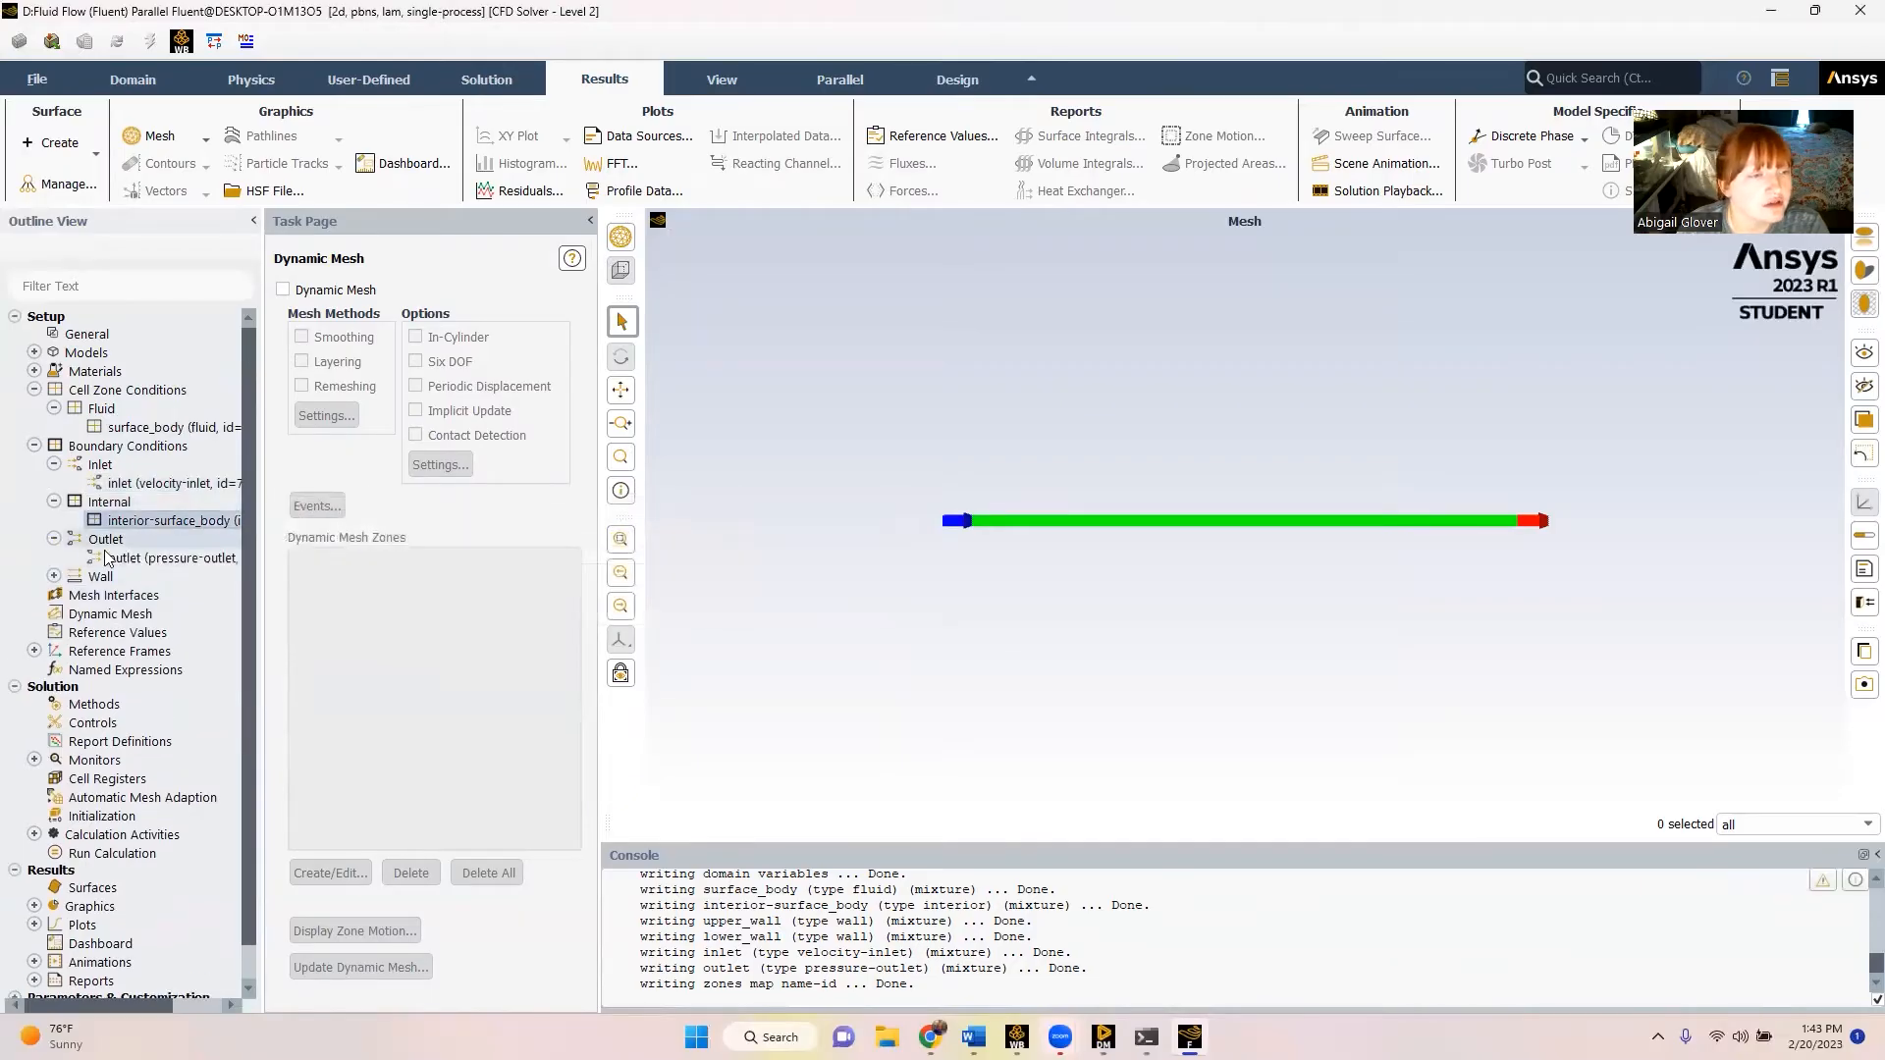
double_click(134, 557)
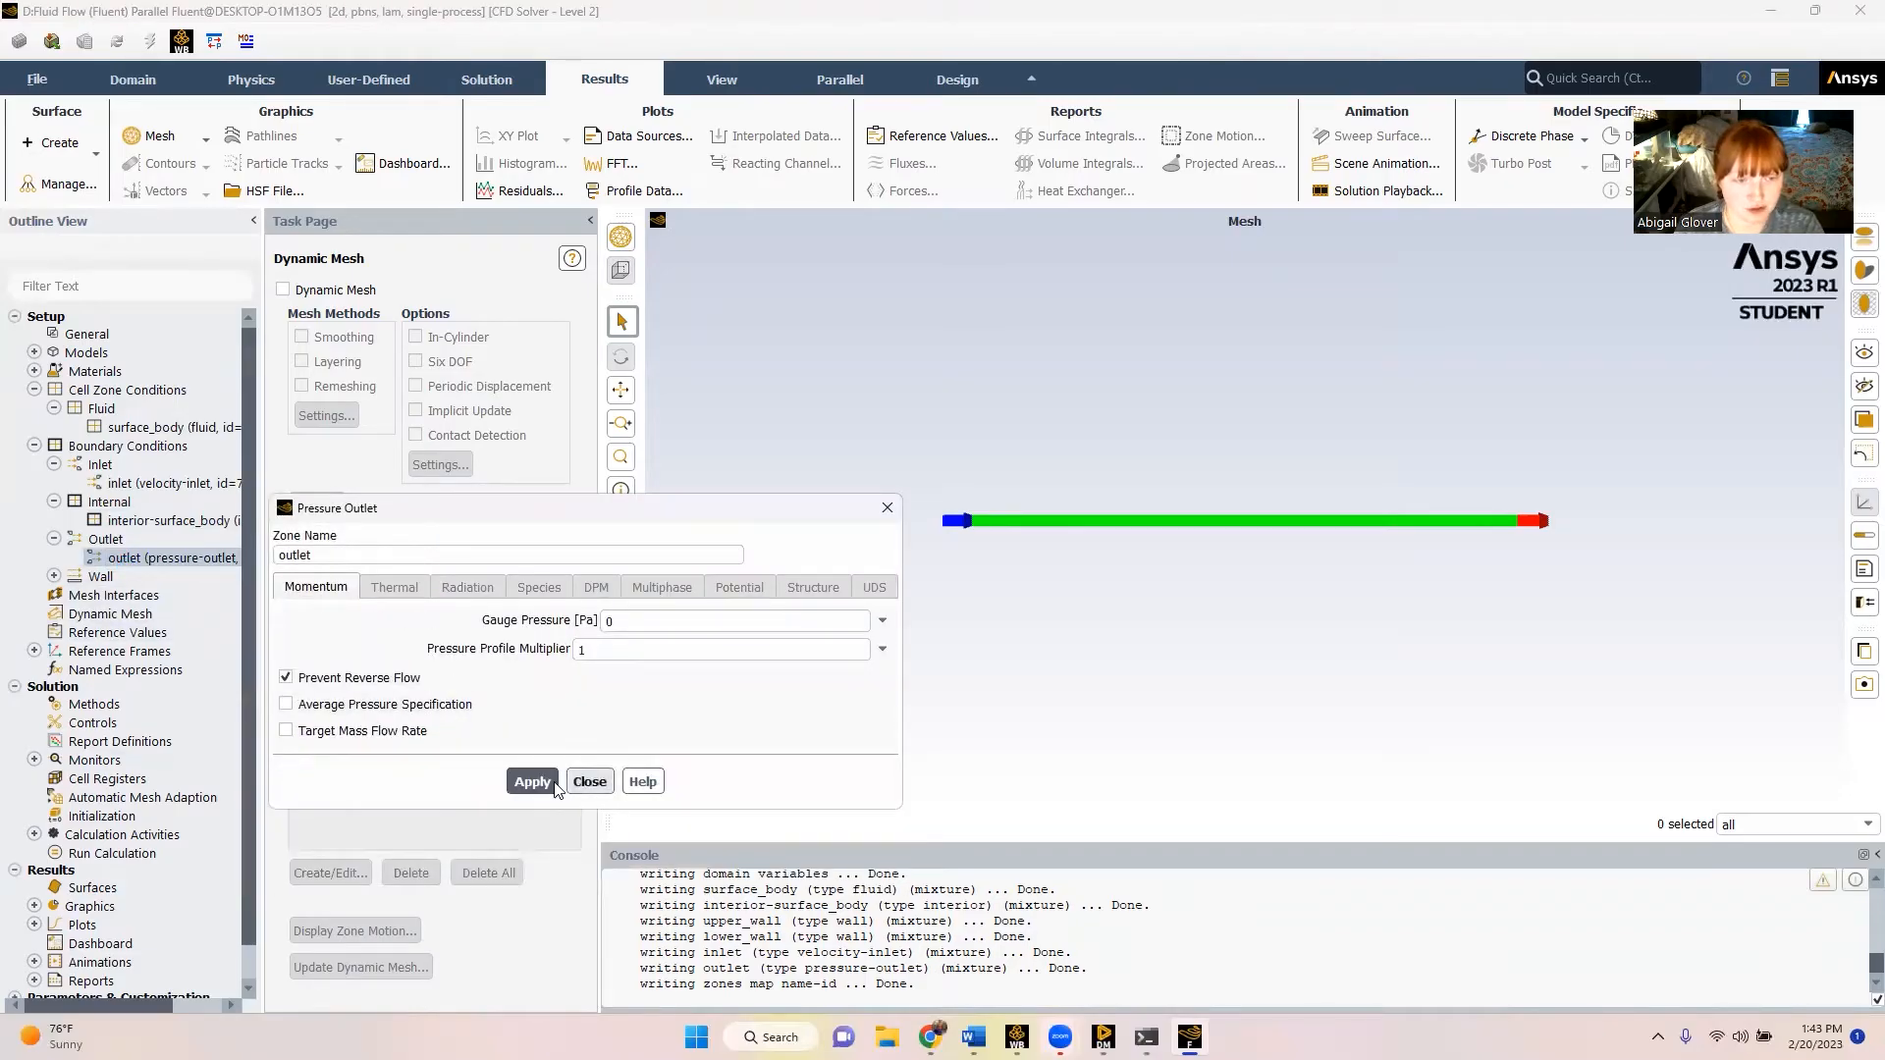
left_click(594, 782)
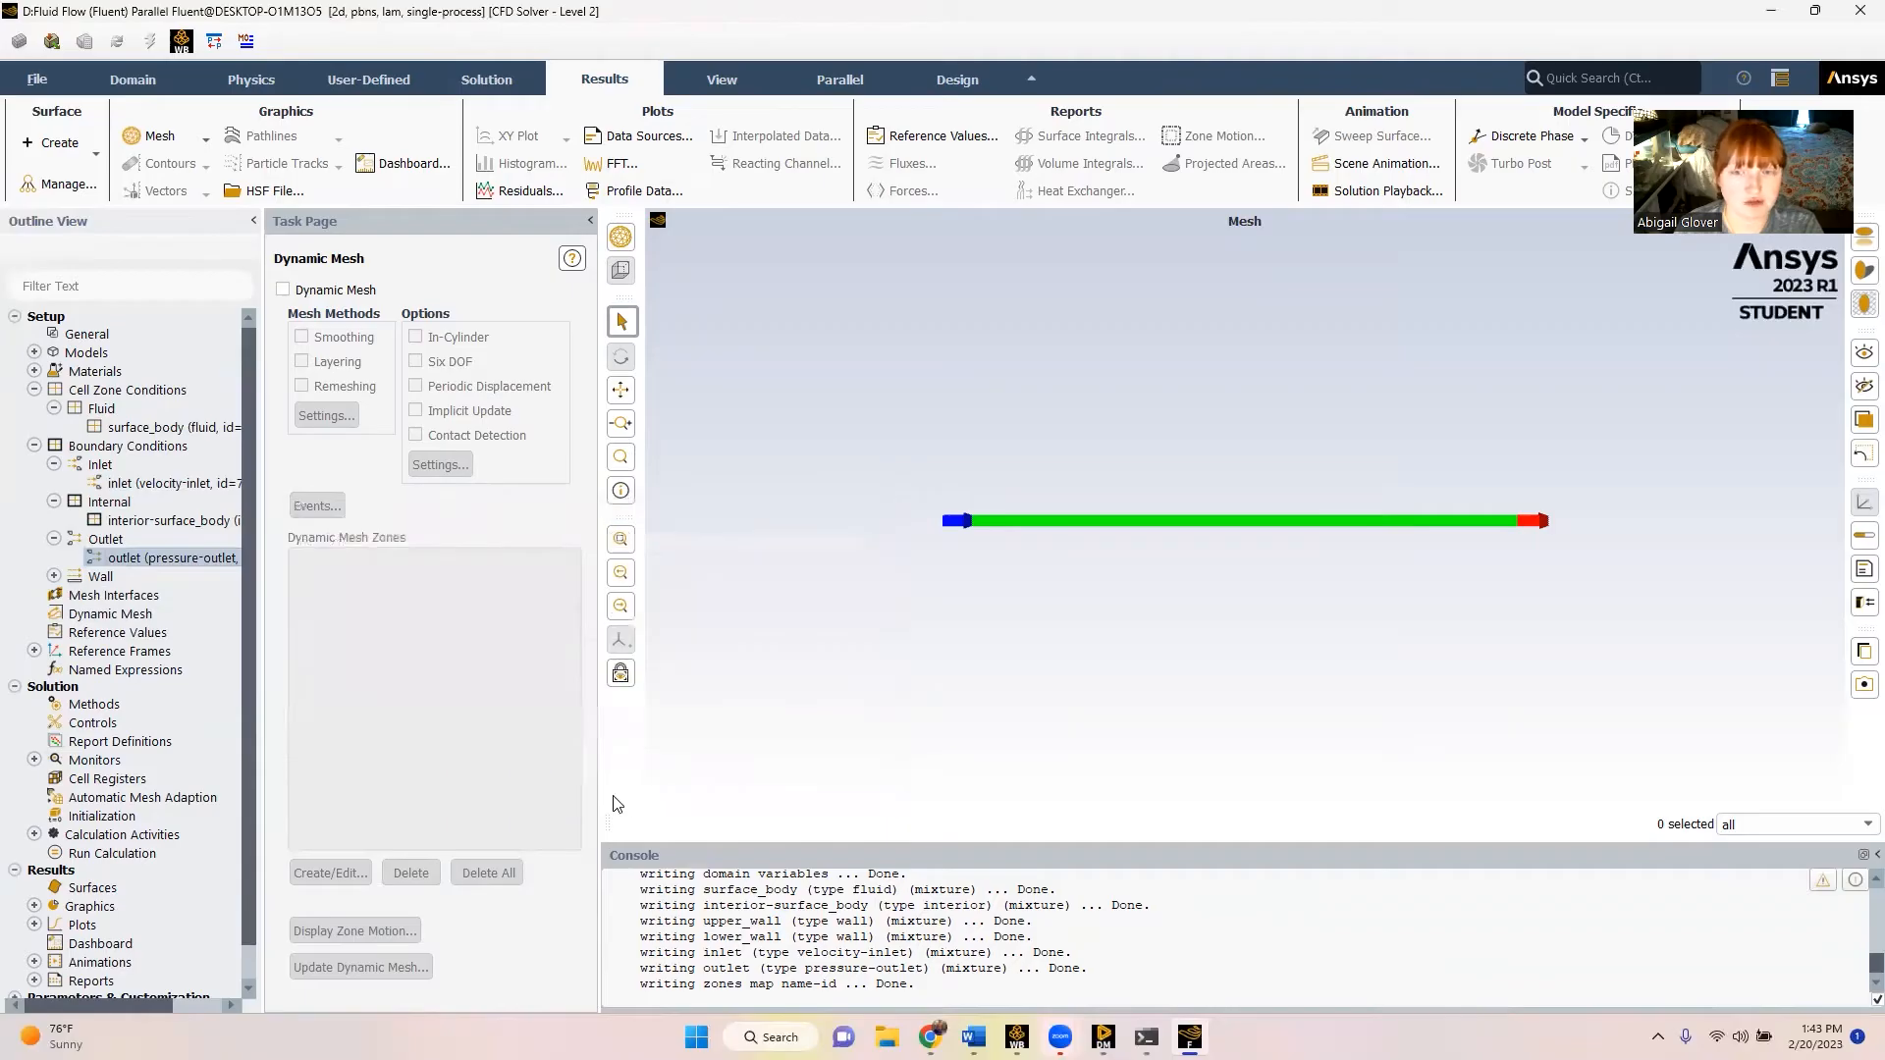
- Check the wall motion and shear condition of lower_wall and upper_wall
left_click(54, 576)
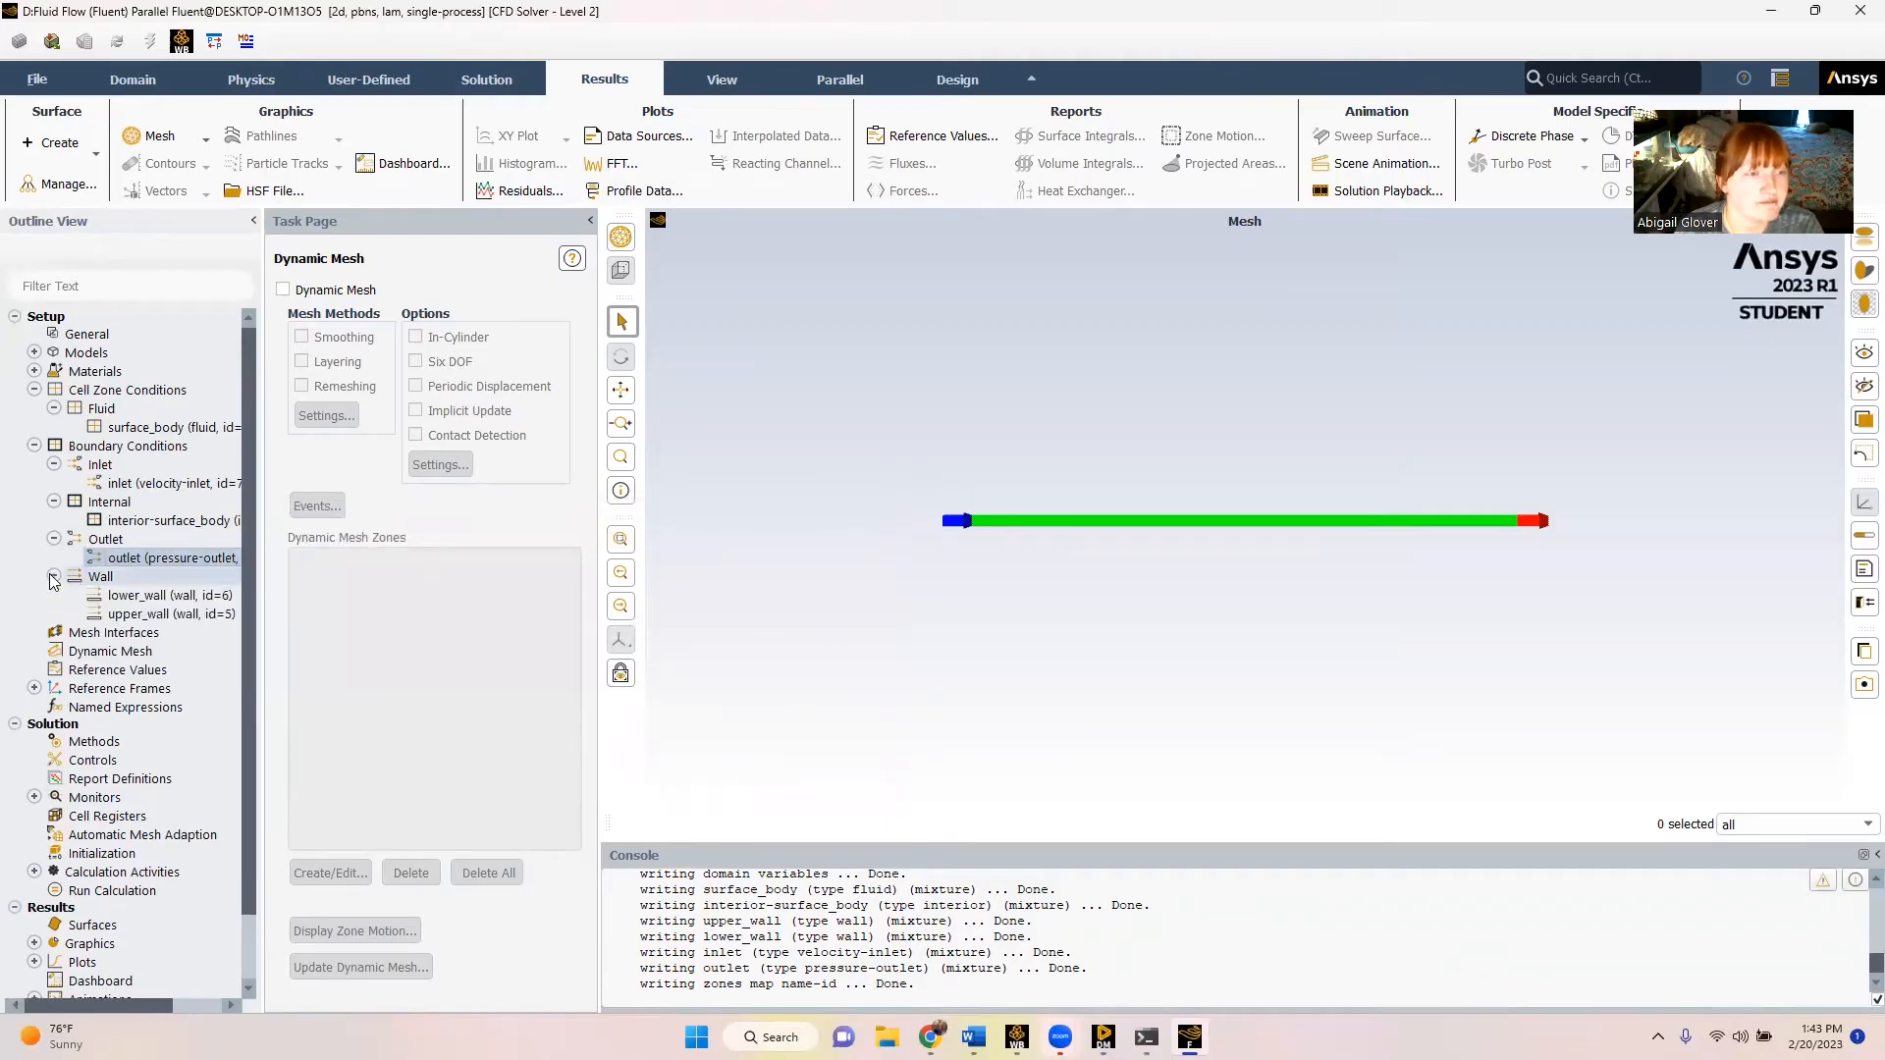
double_click(162, 595)
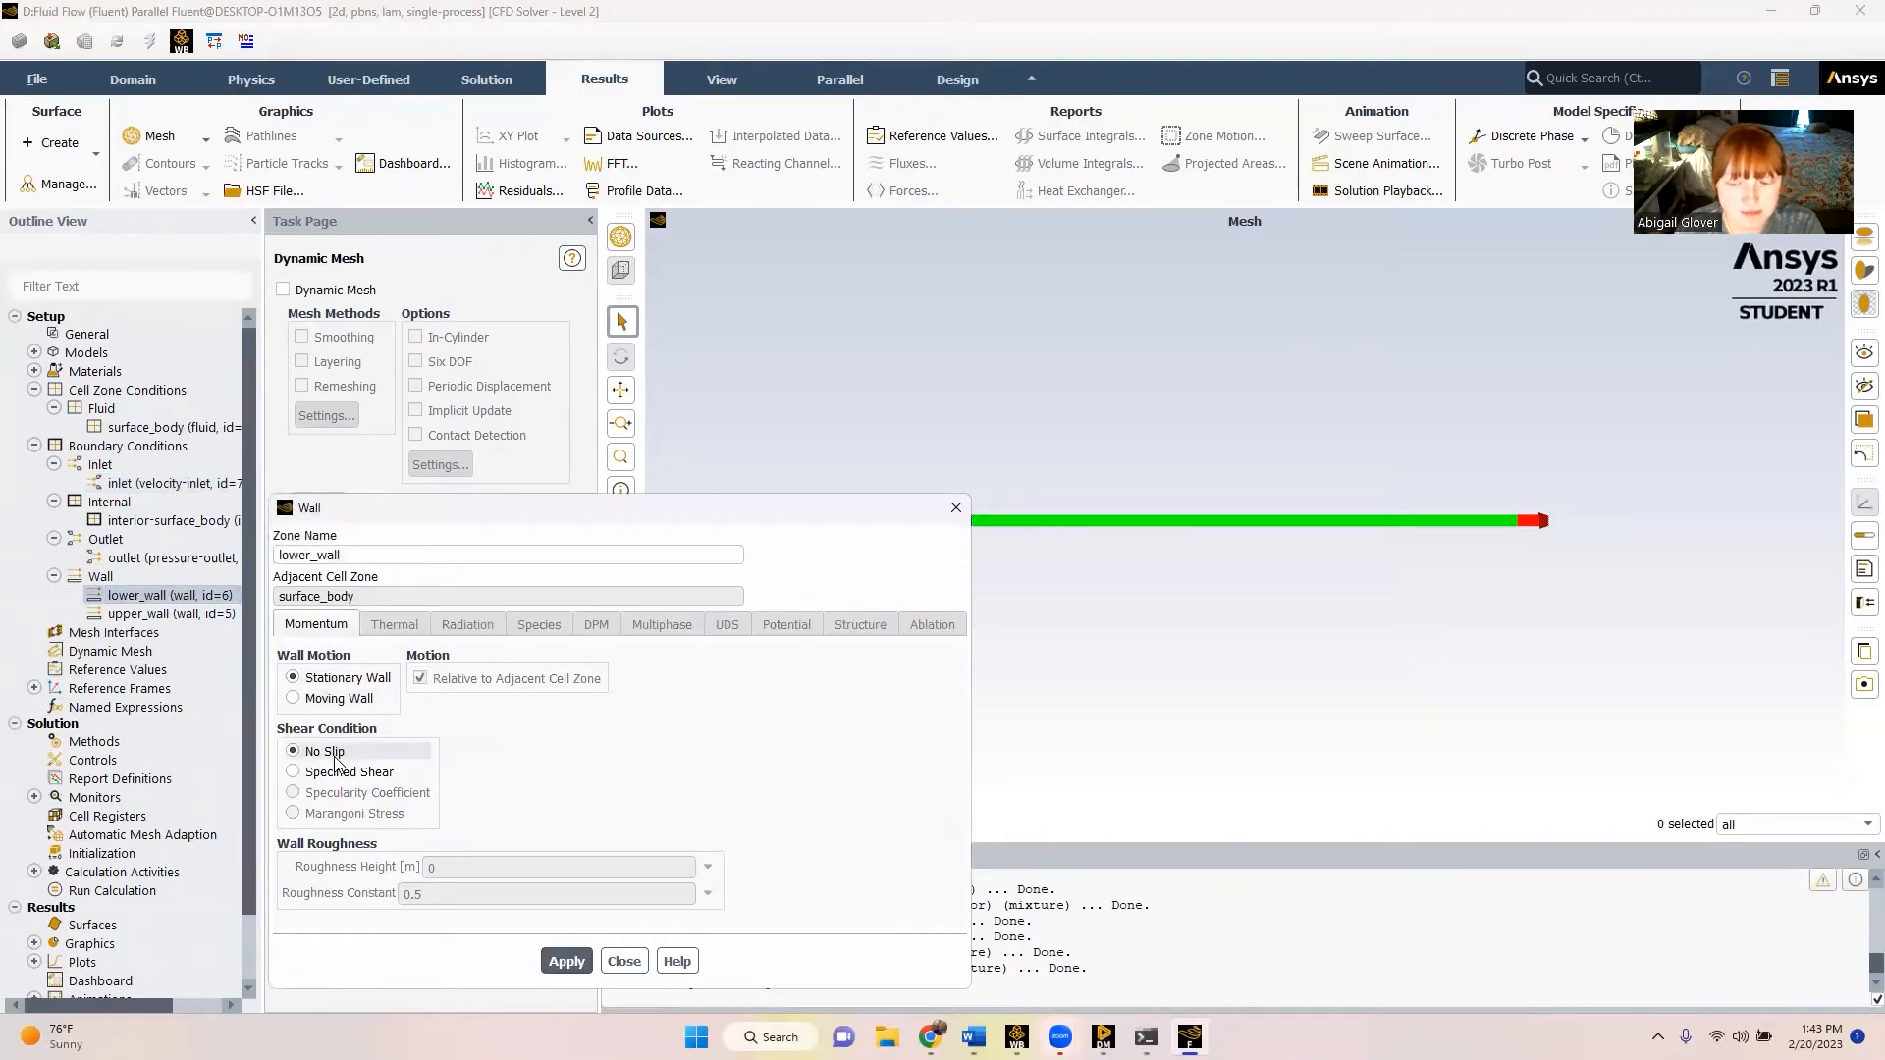
left_click(619, 967)
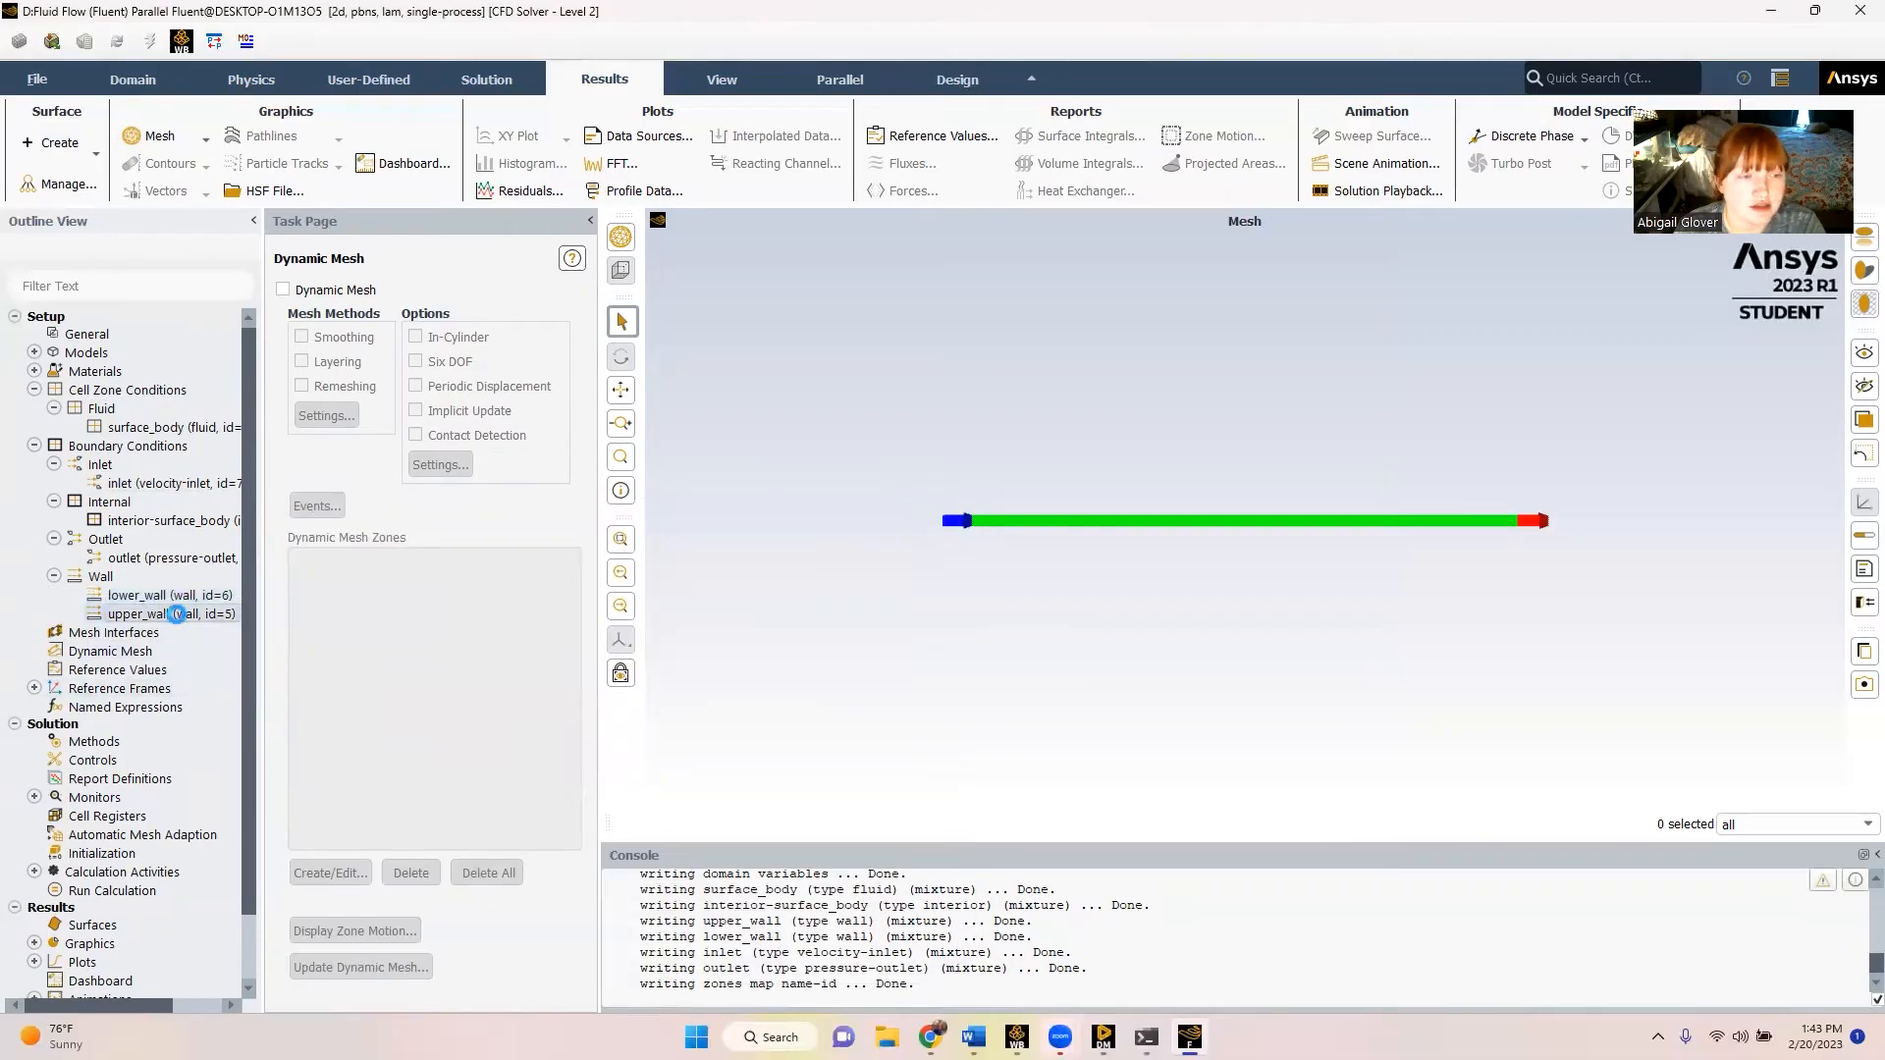
left_click(177, 613)
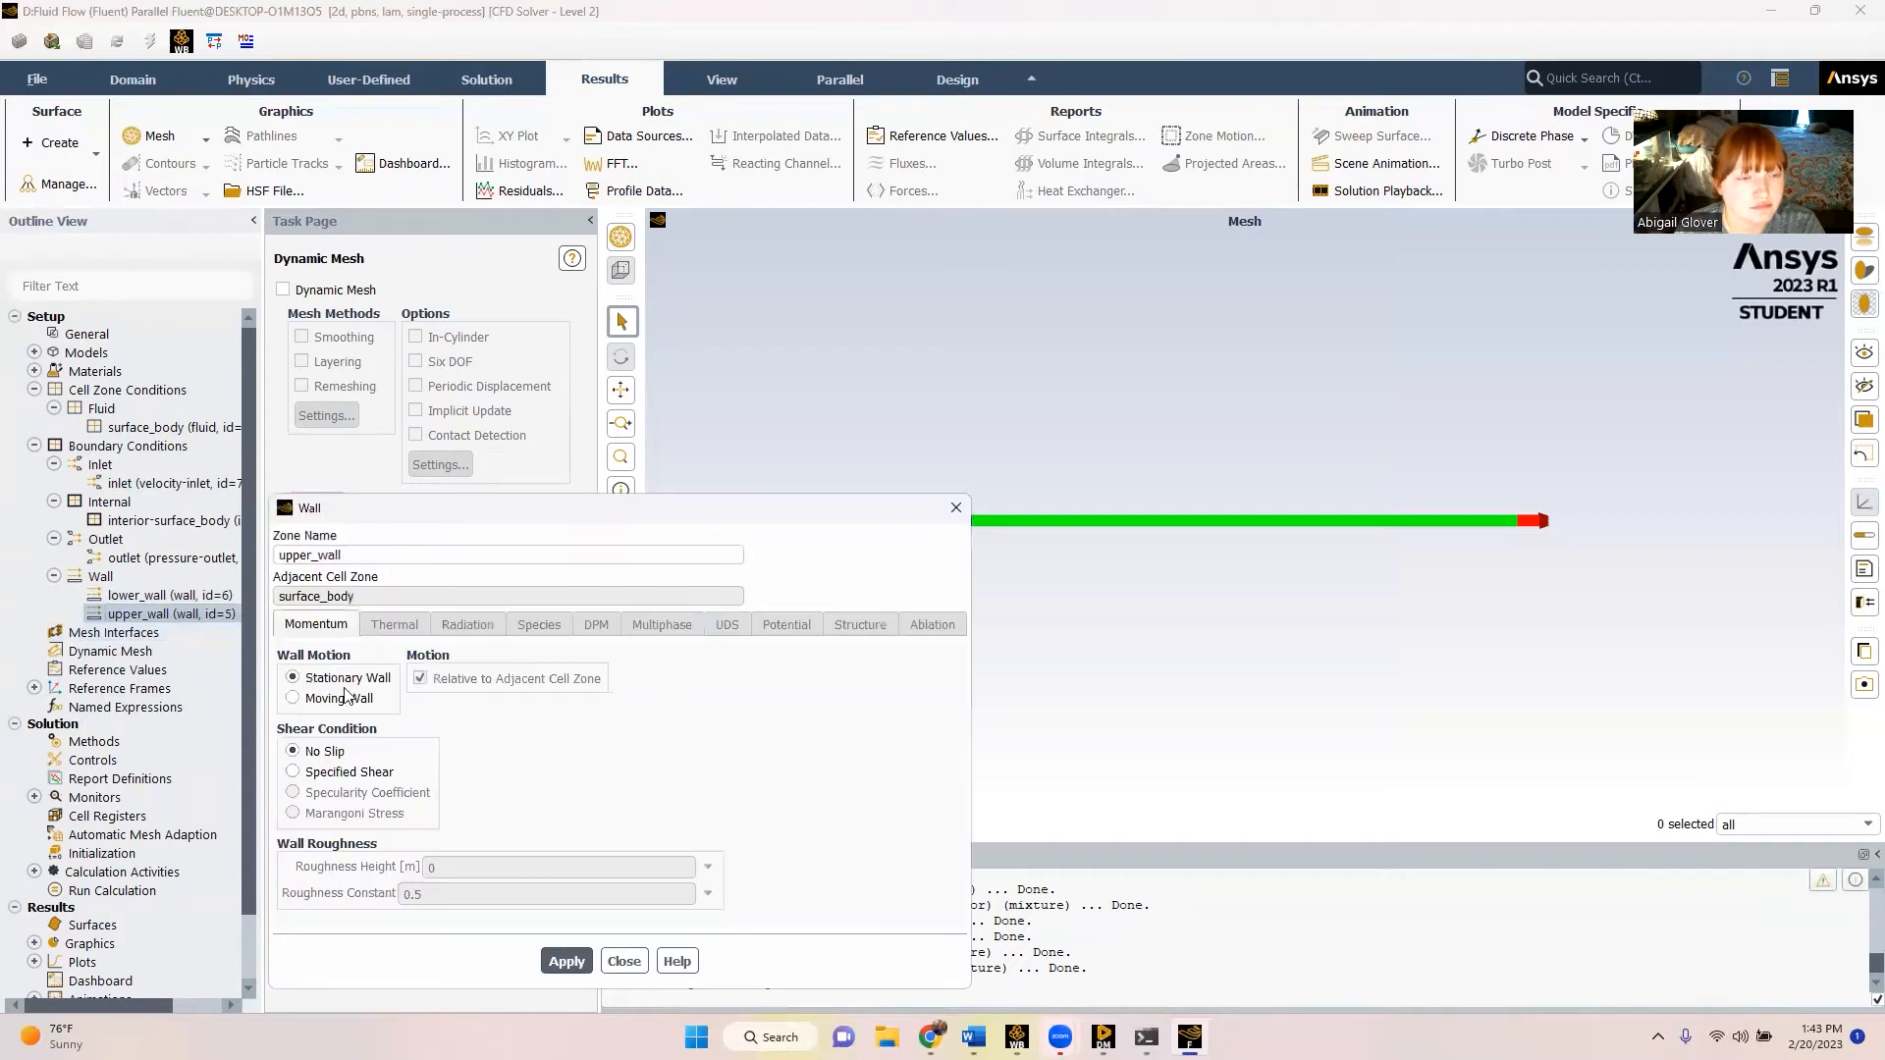
left_click(624, 961)
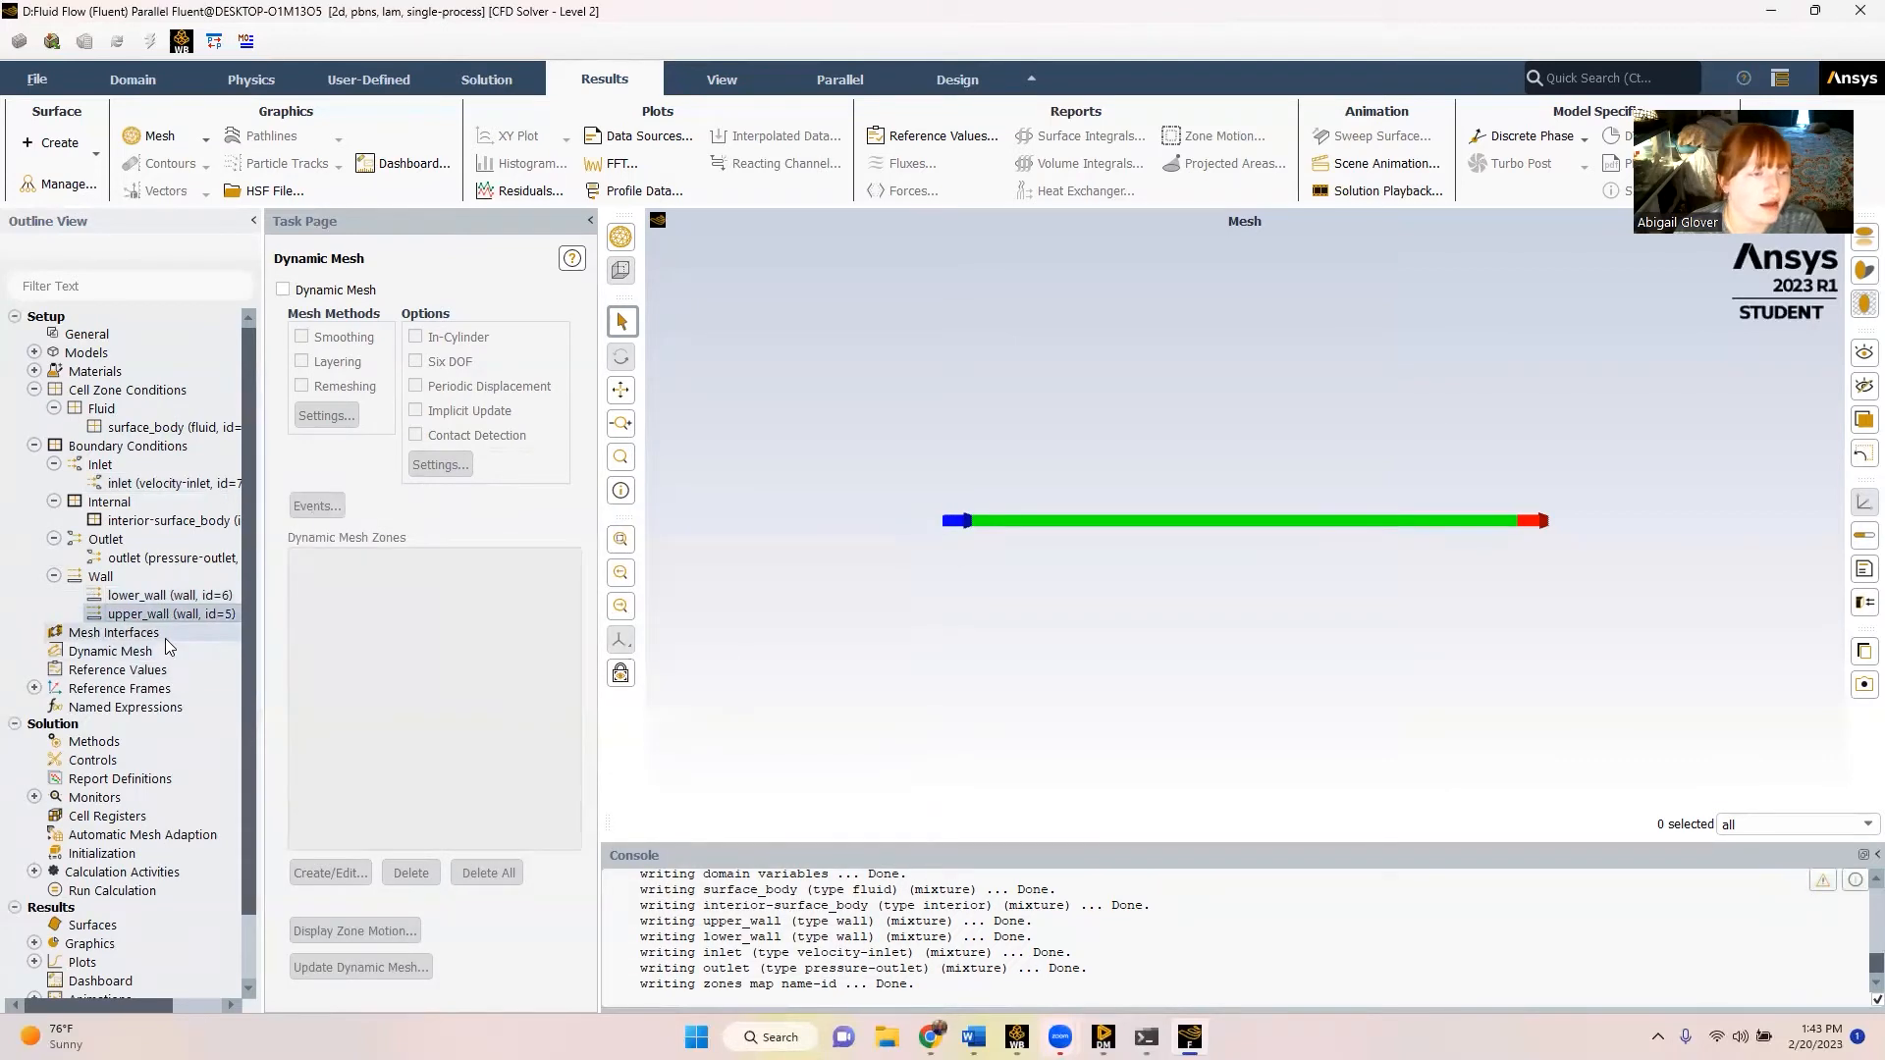
- Review the reference values and initialize the solution with Hybrid Initialization
left_click(147, 670)
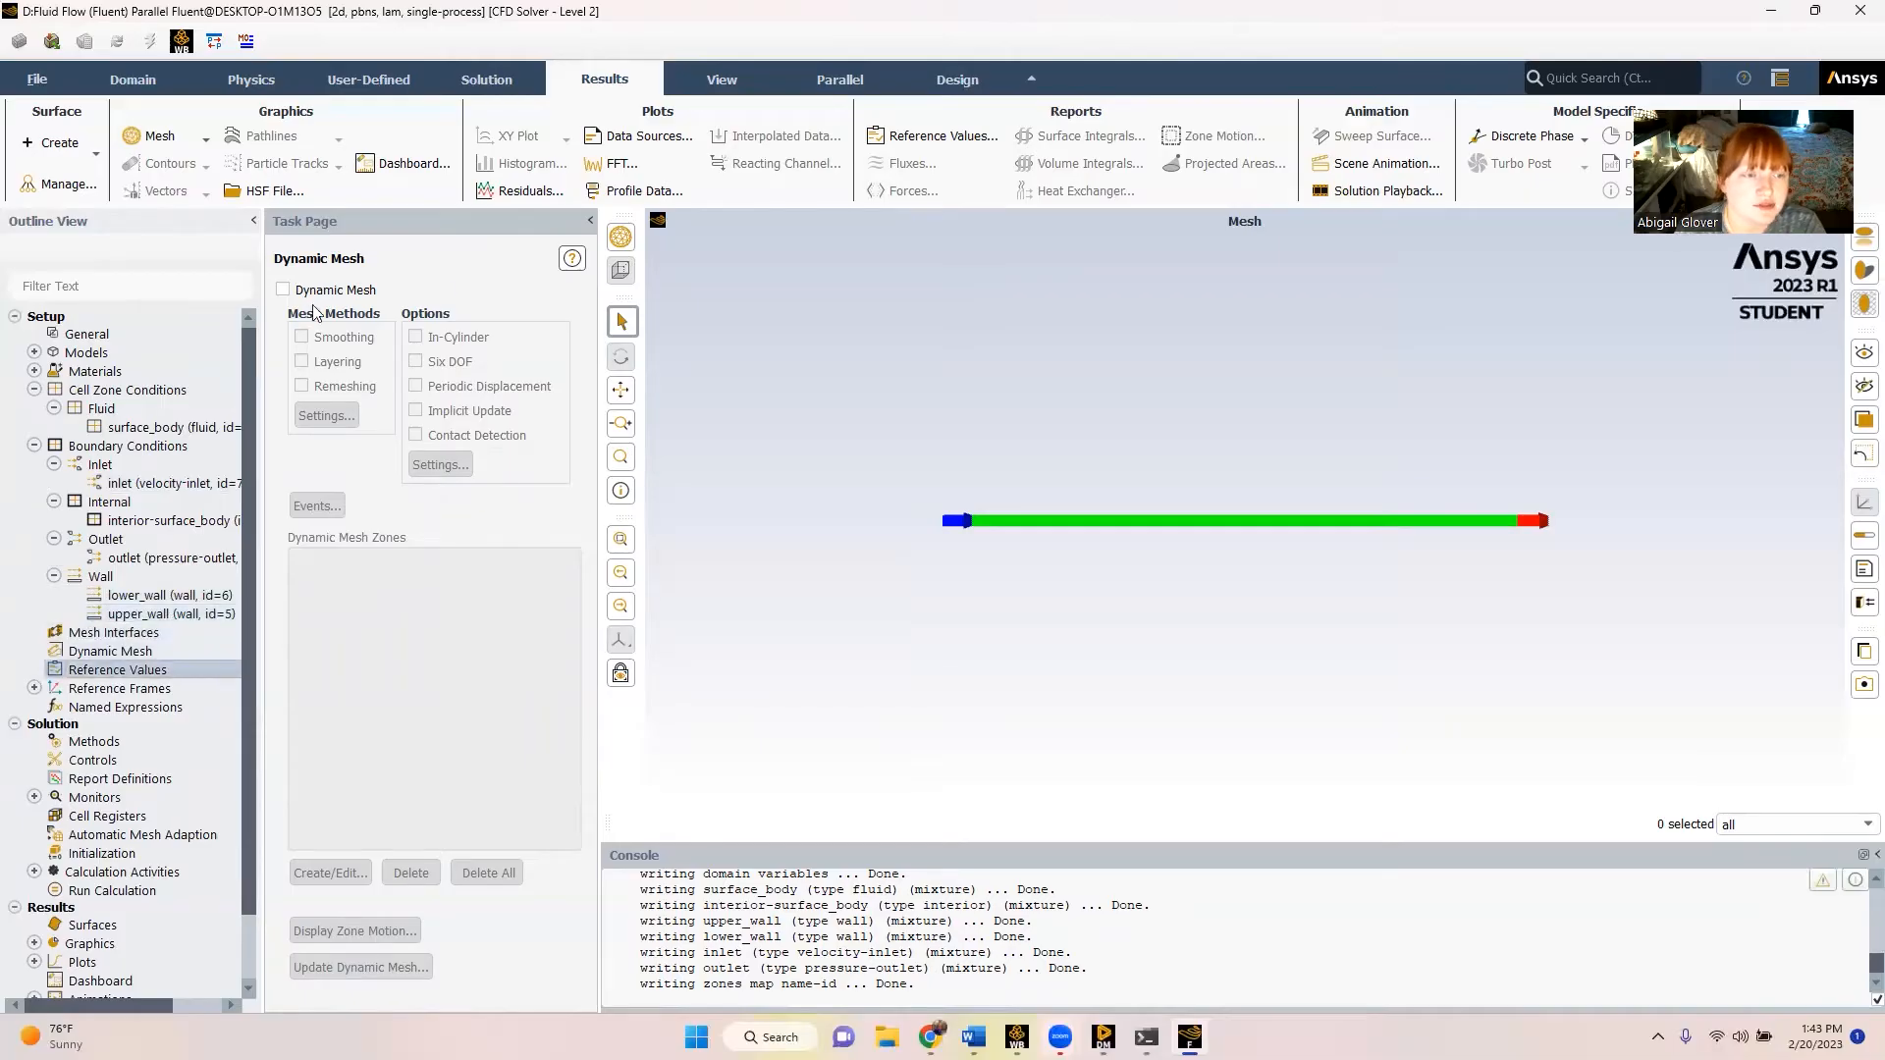
left_click(130, 671)
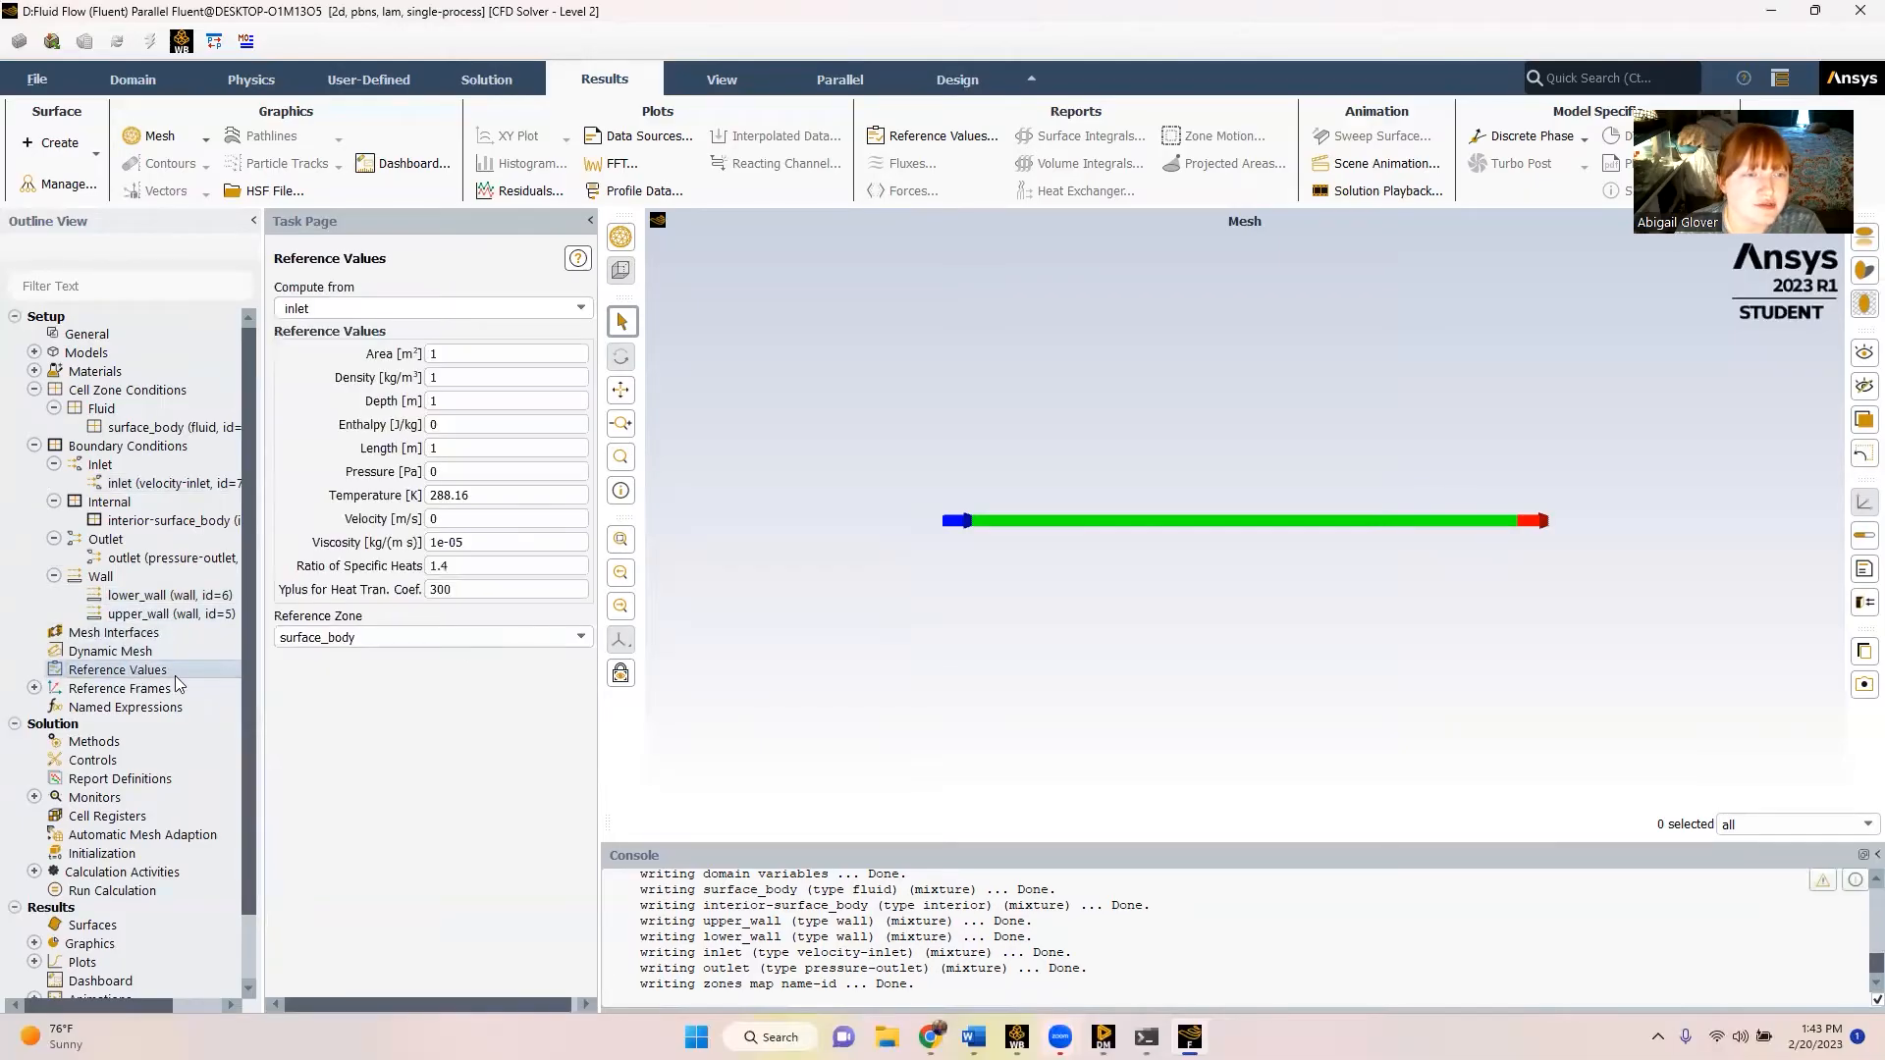
scroll(196, 746, "down", 3)
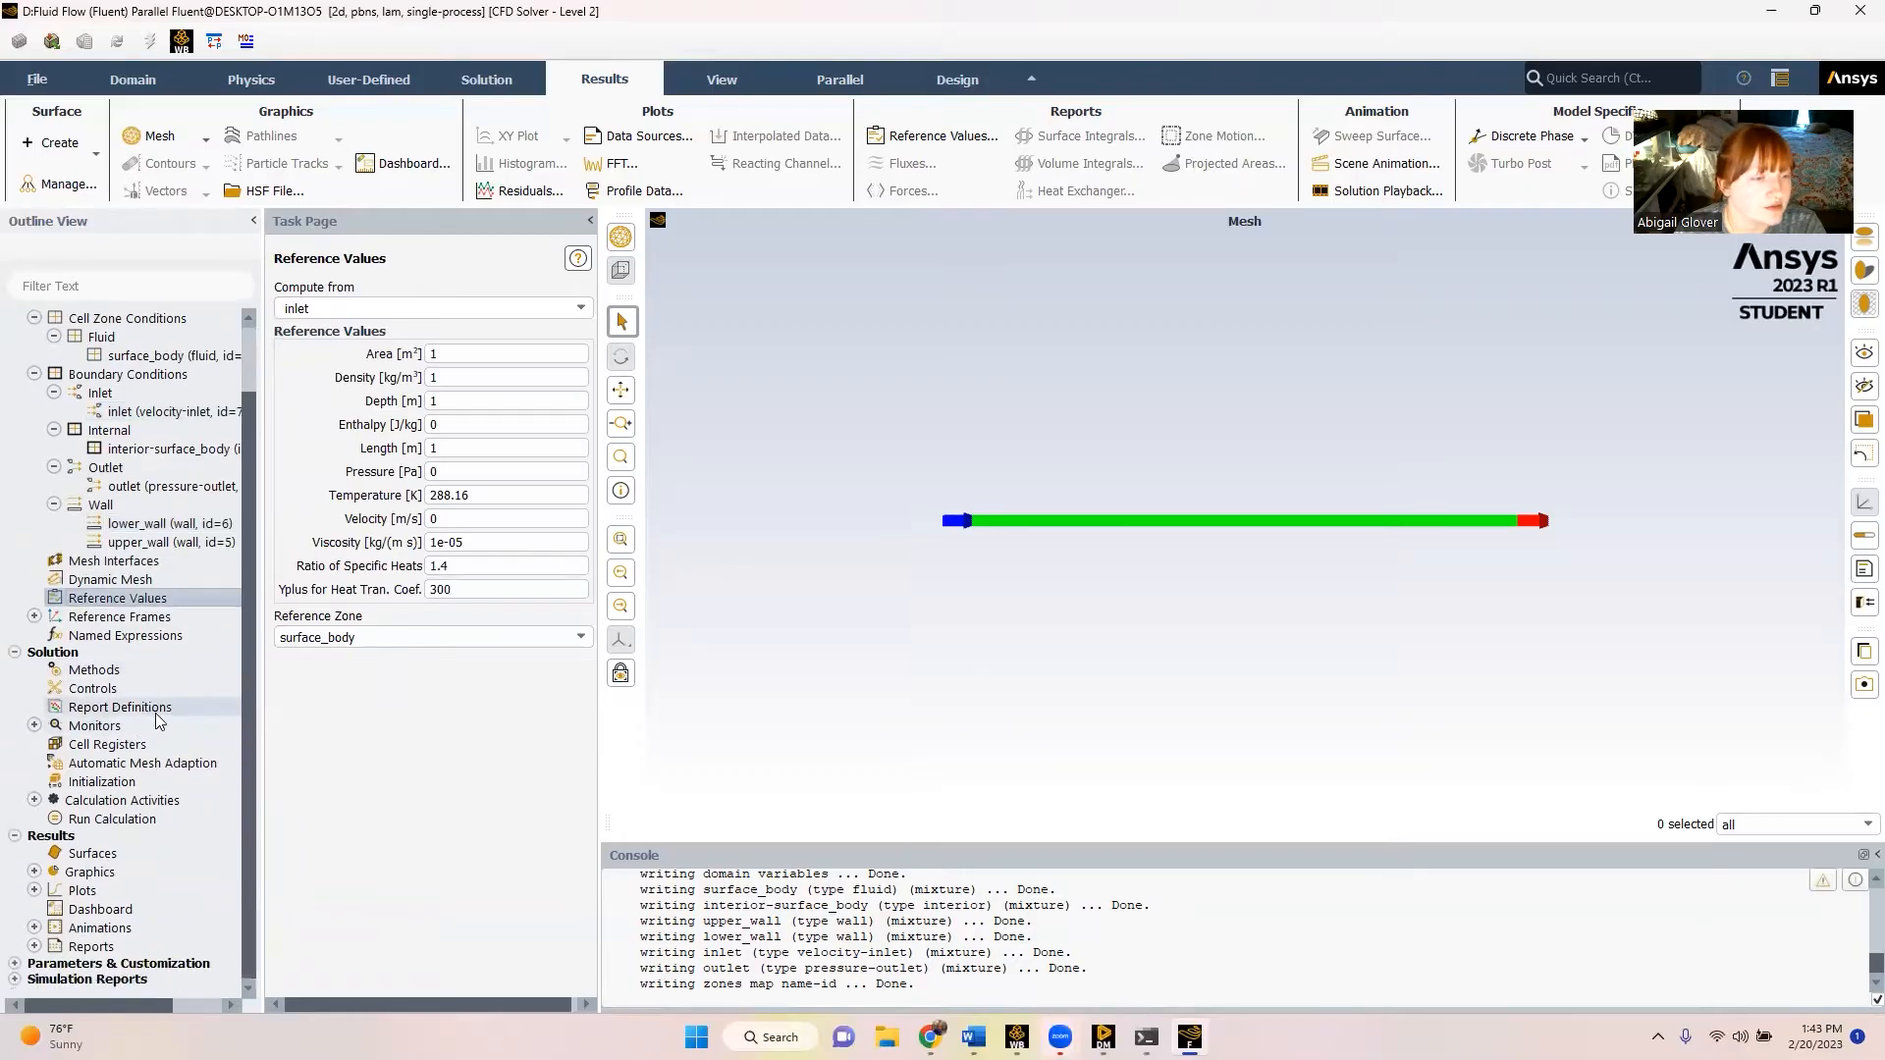
right_click(128, 782)
left_click(157, 796)
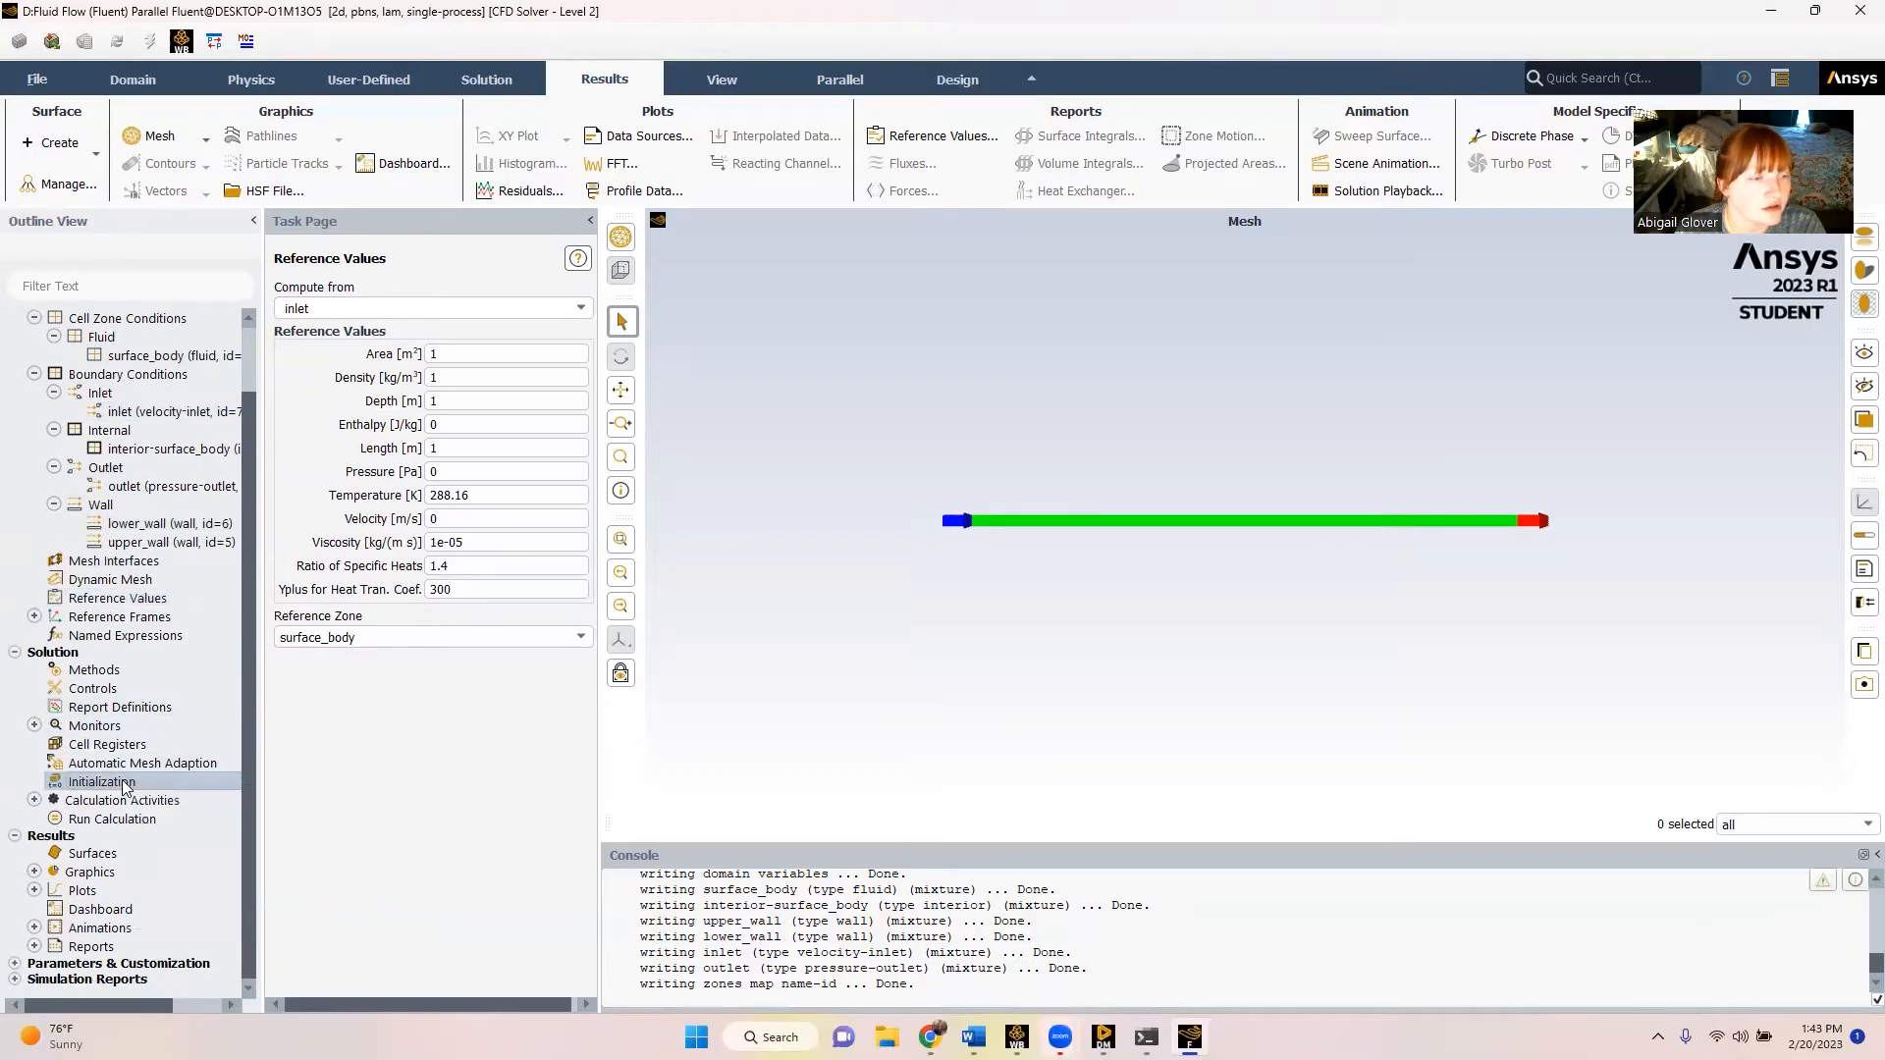
left_click(409, 370)
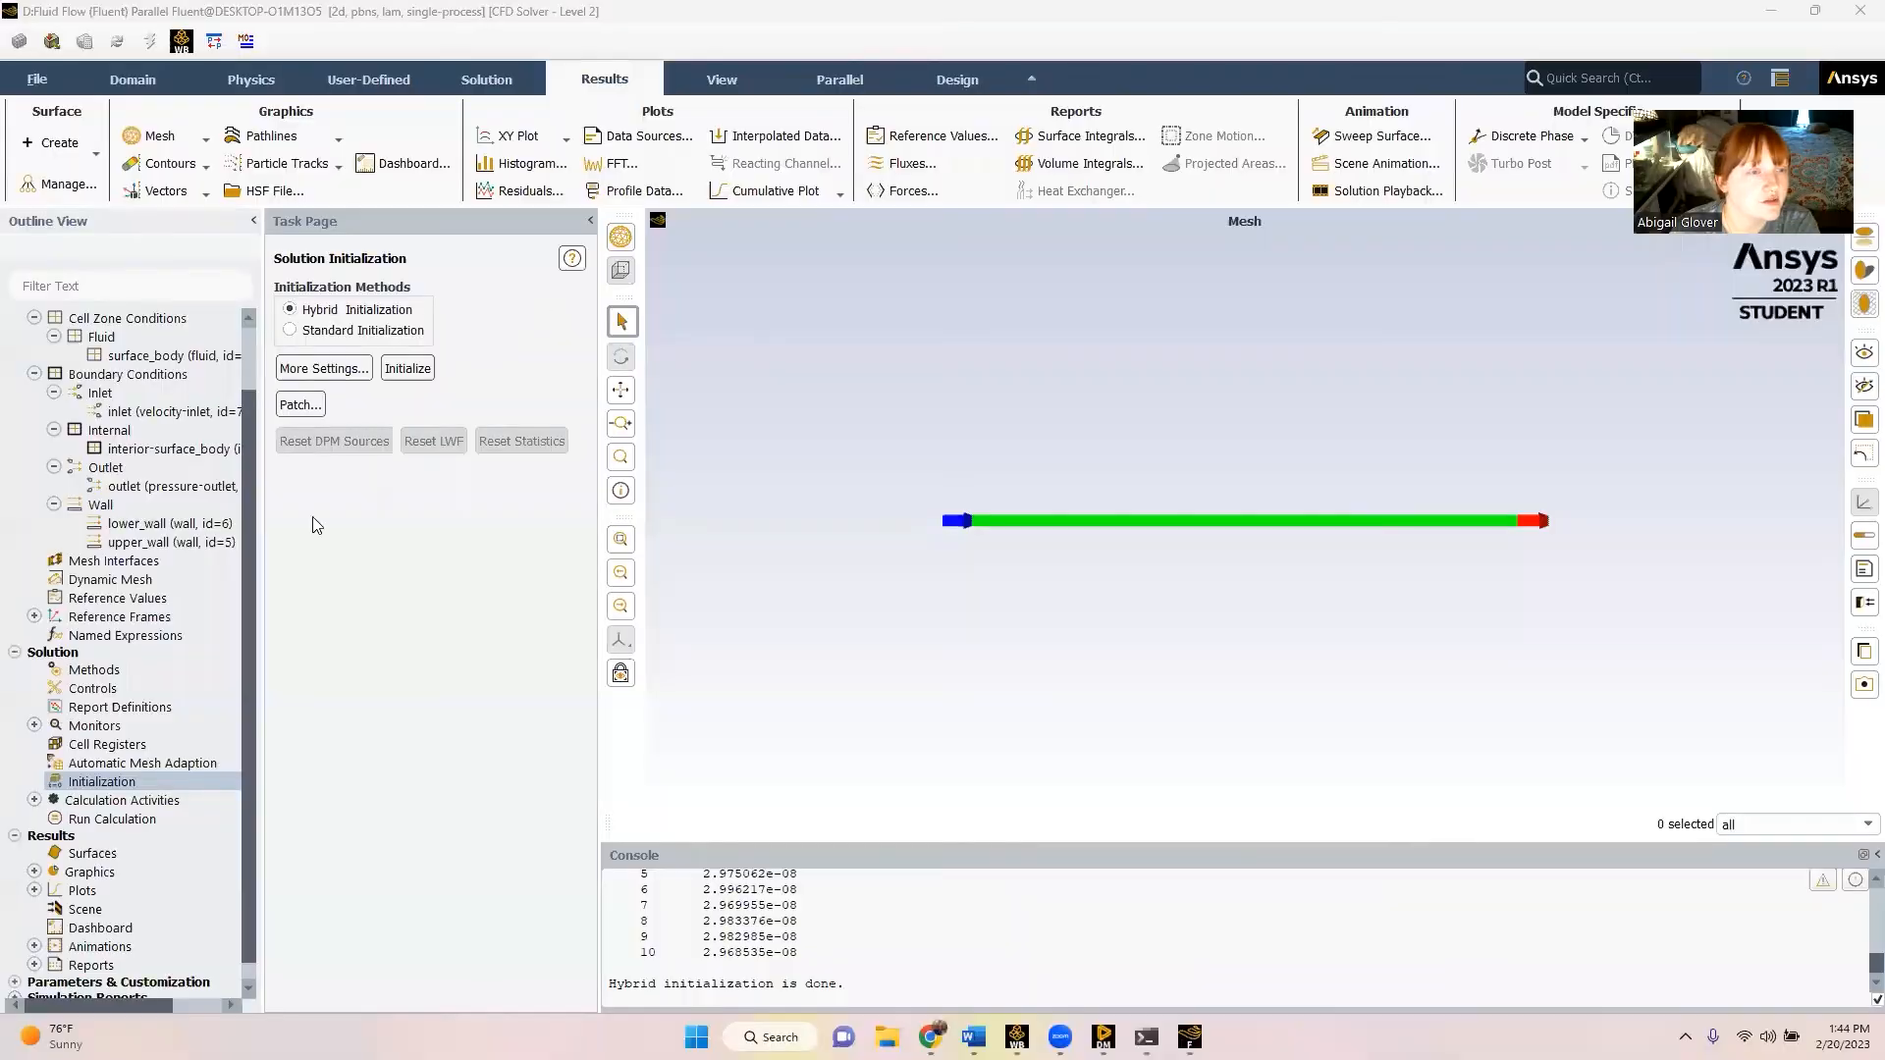
- Set the number of iterations to 150, run the calculation and dismiss the completion notice
left_click(139, 820)
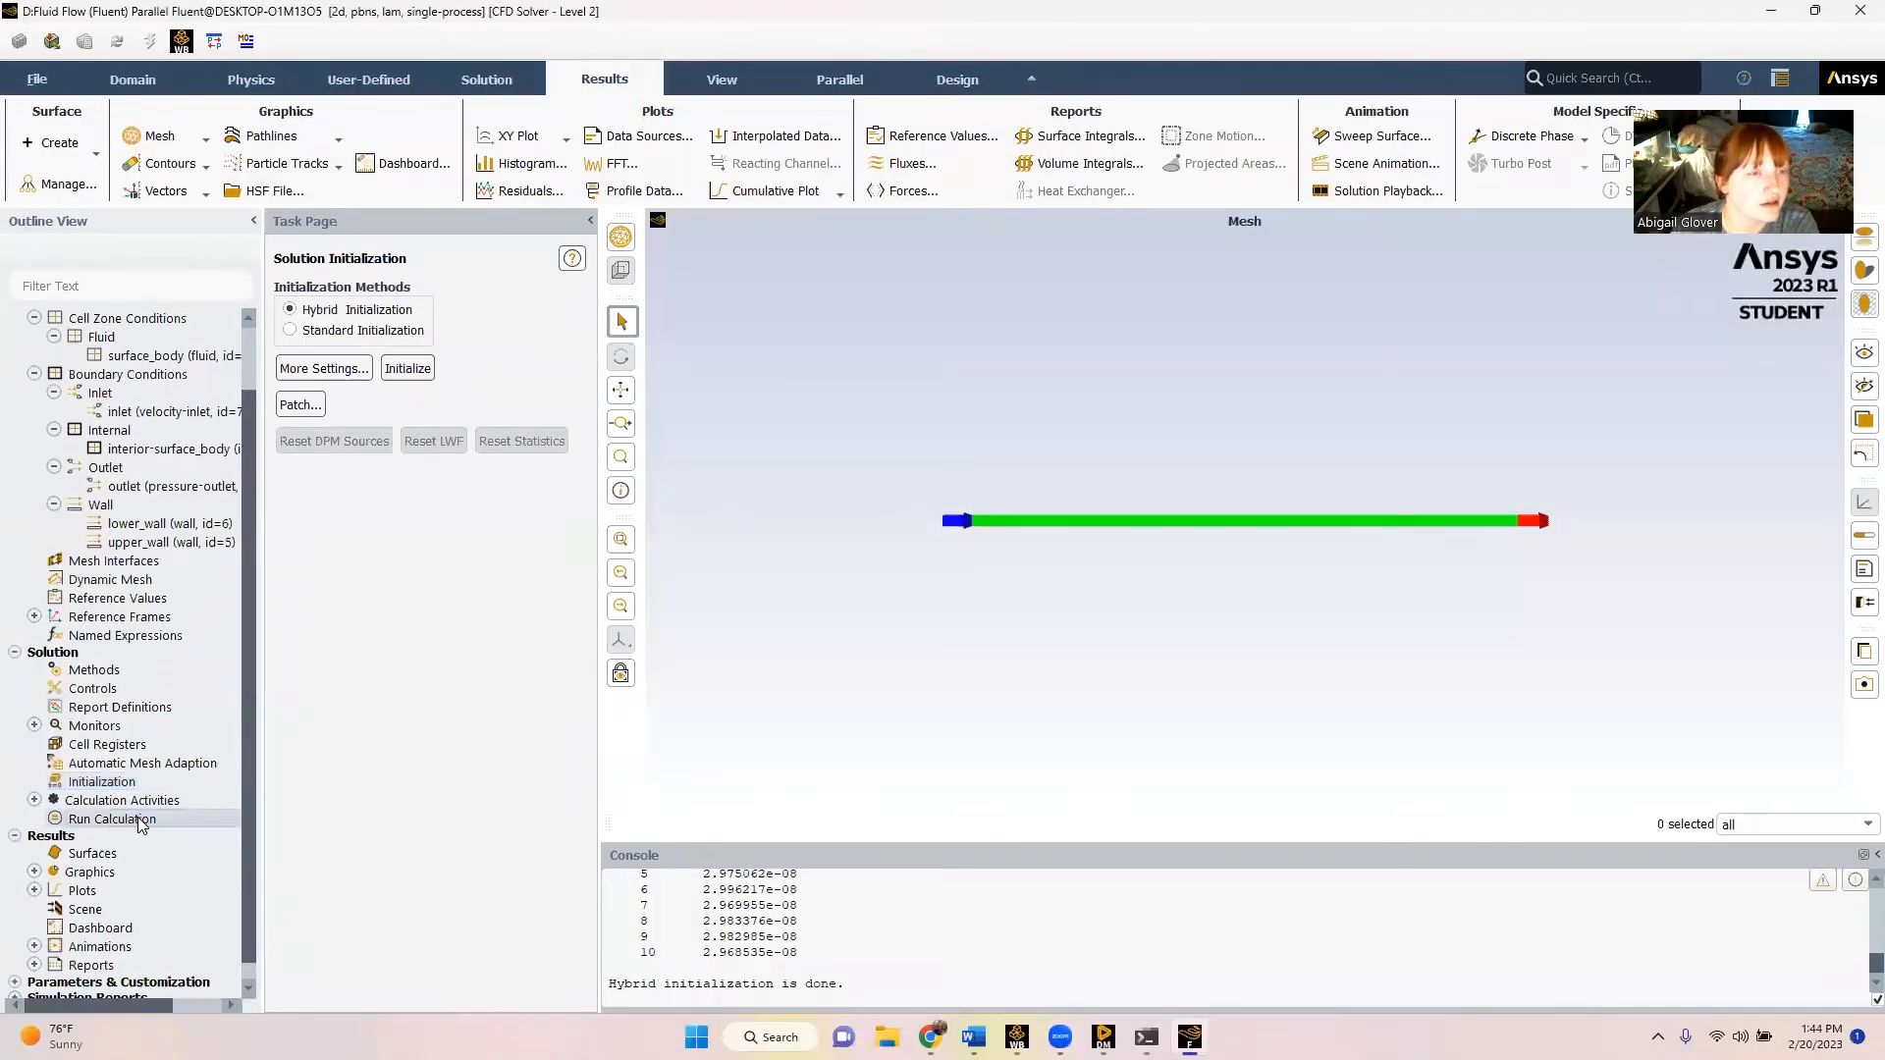
double_click(139, 820)
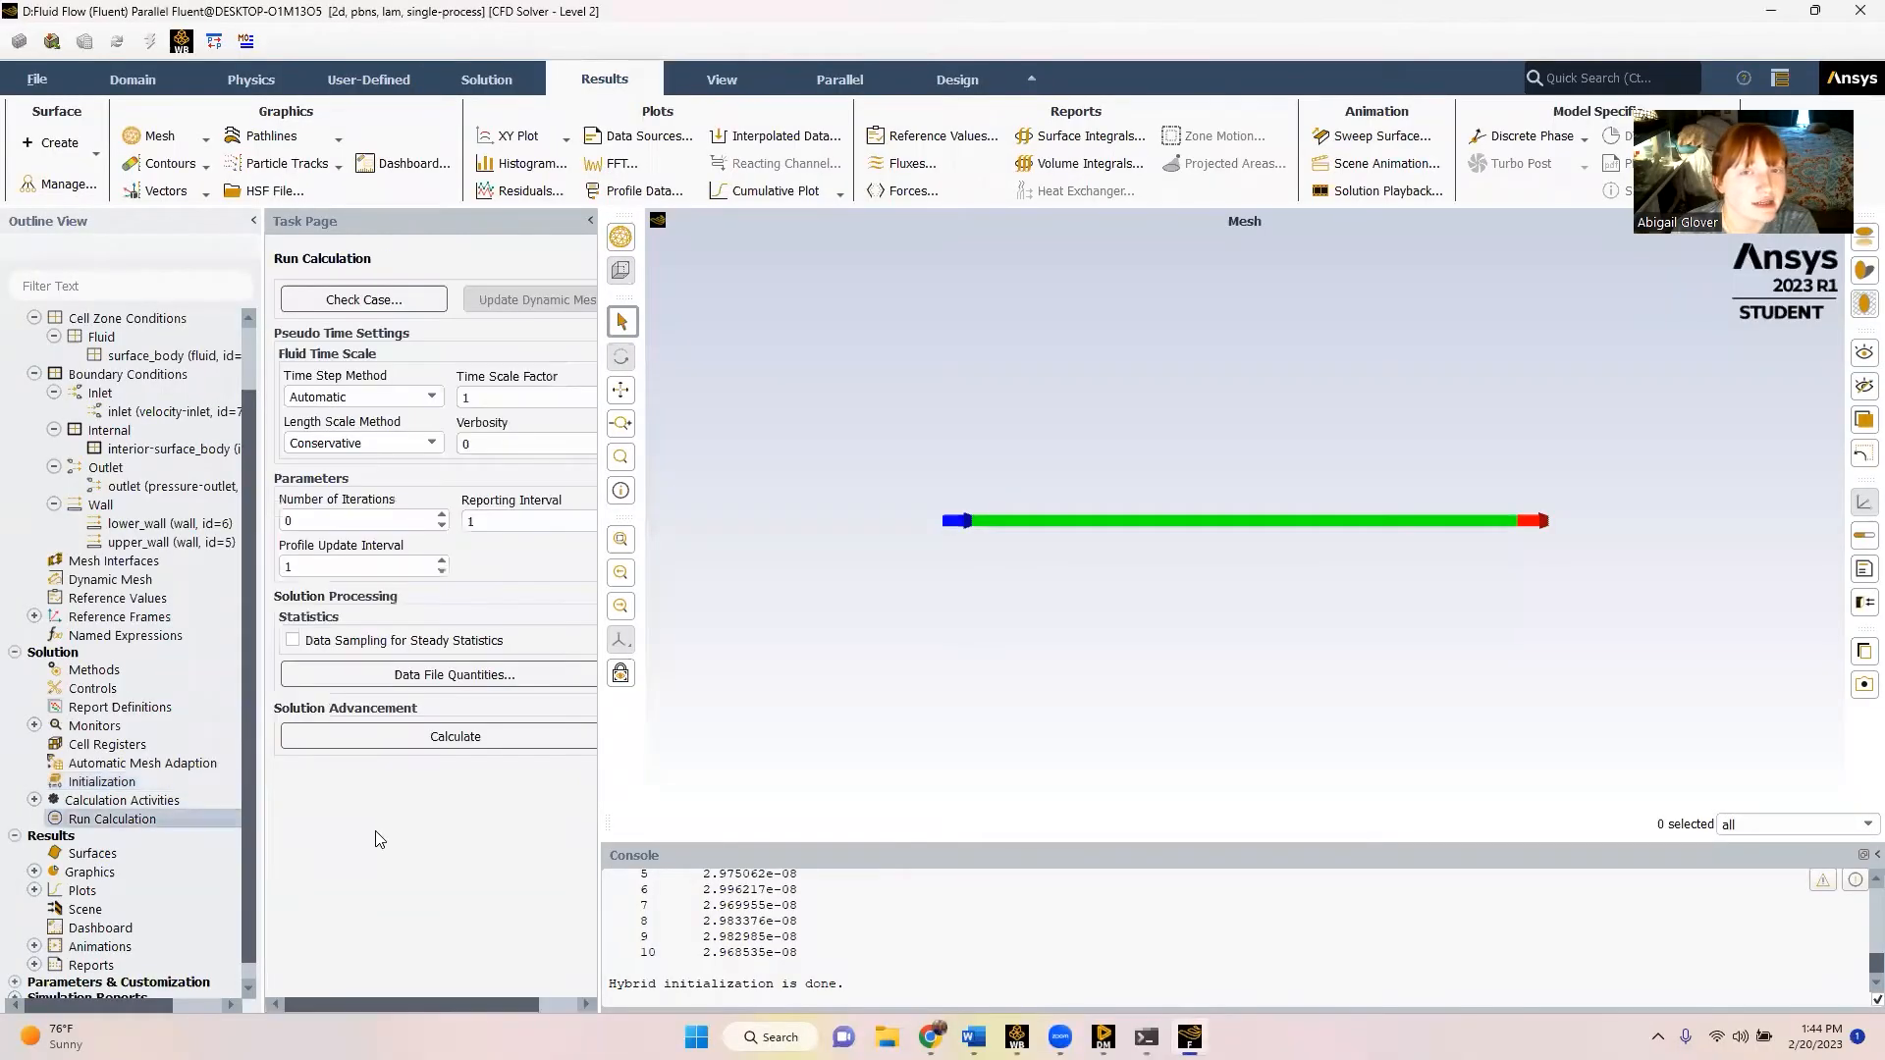
double_click(381, 521)
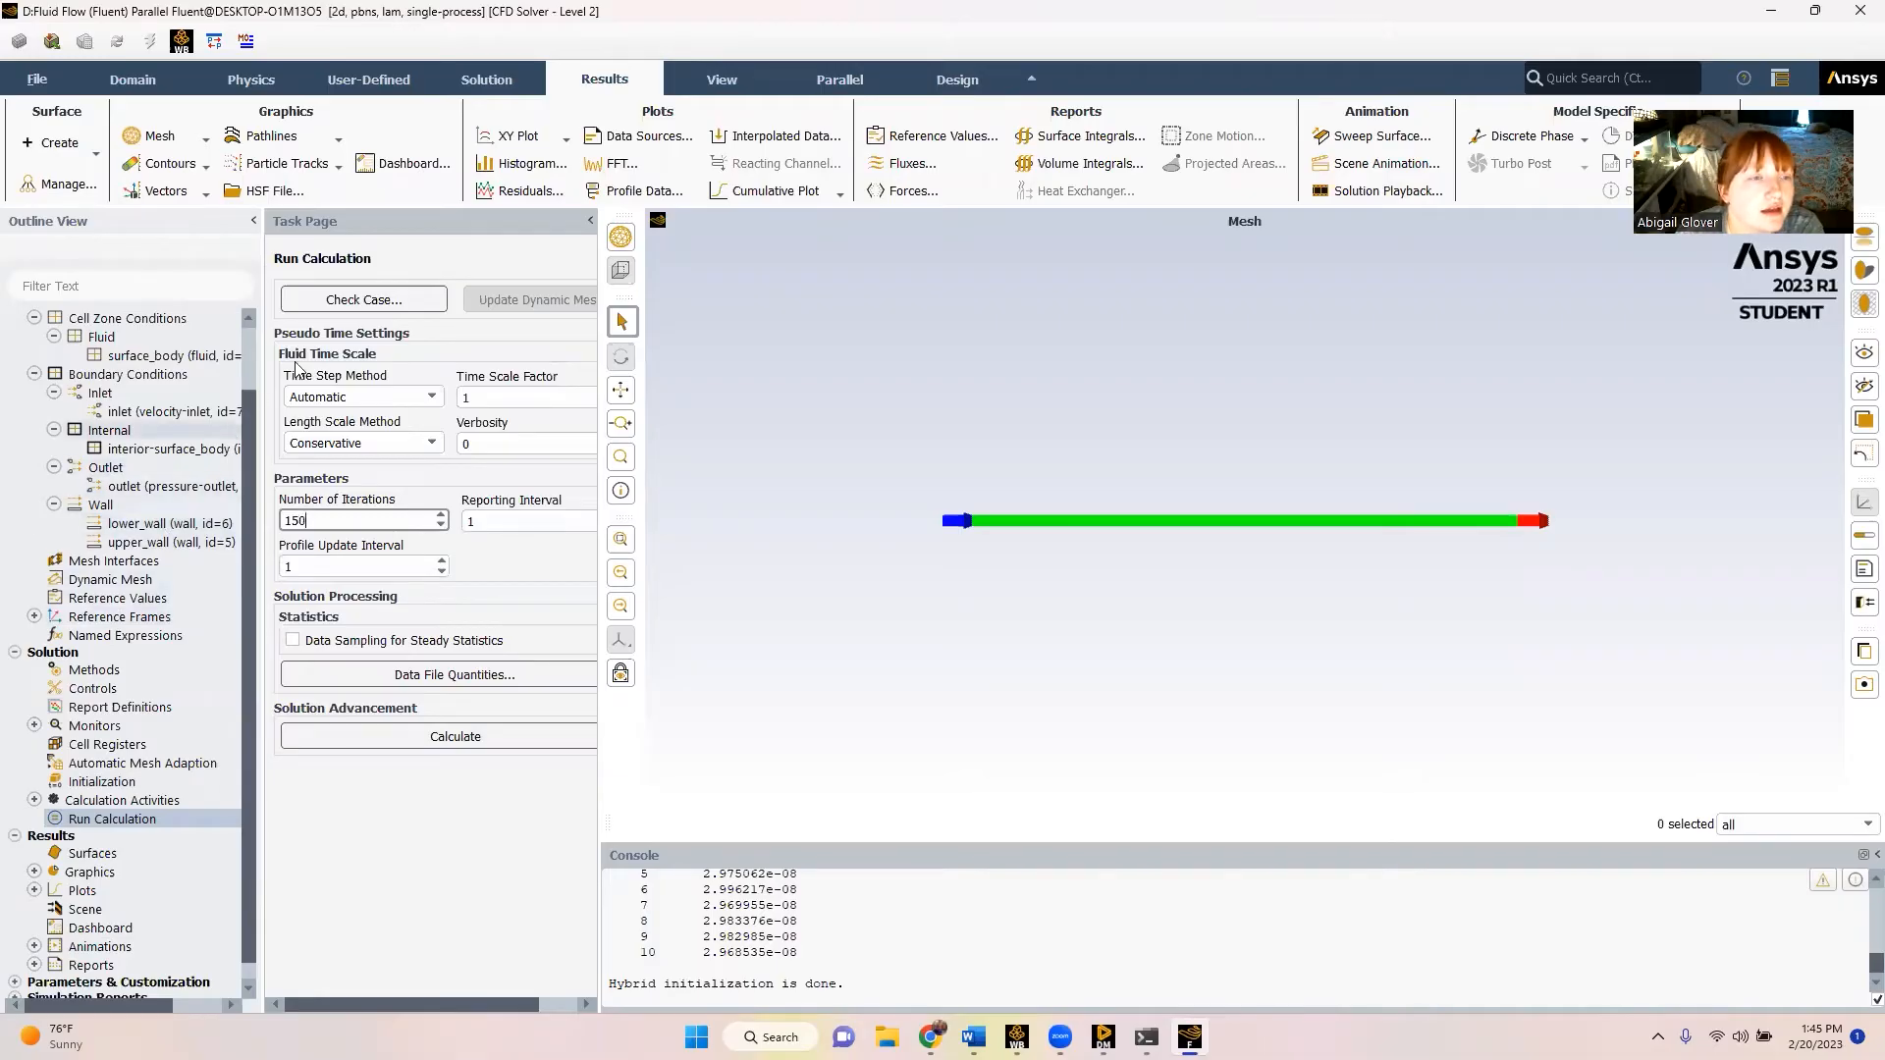
left_click(410, 733)
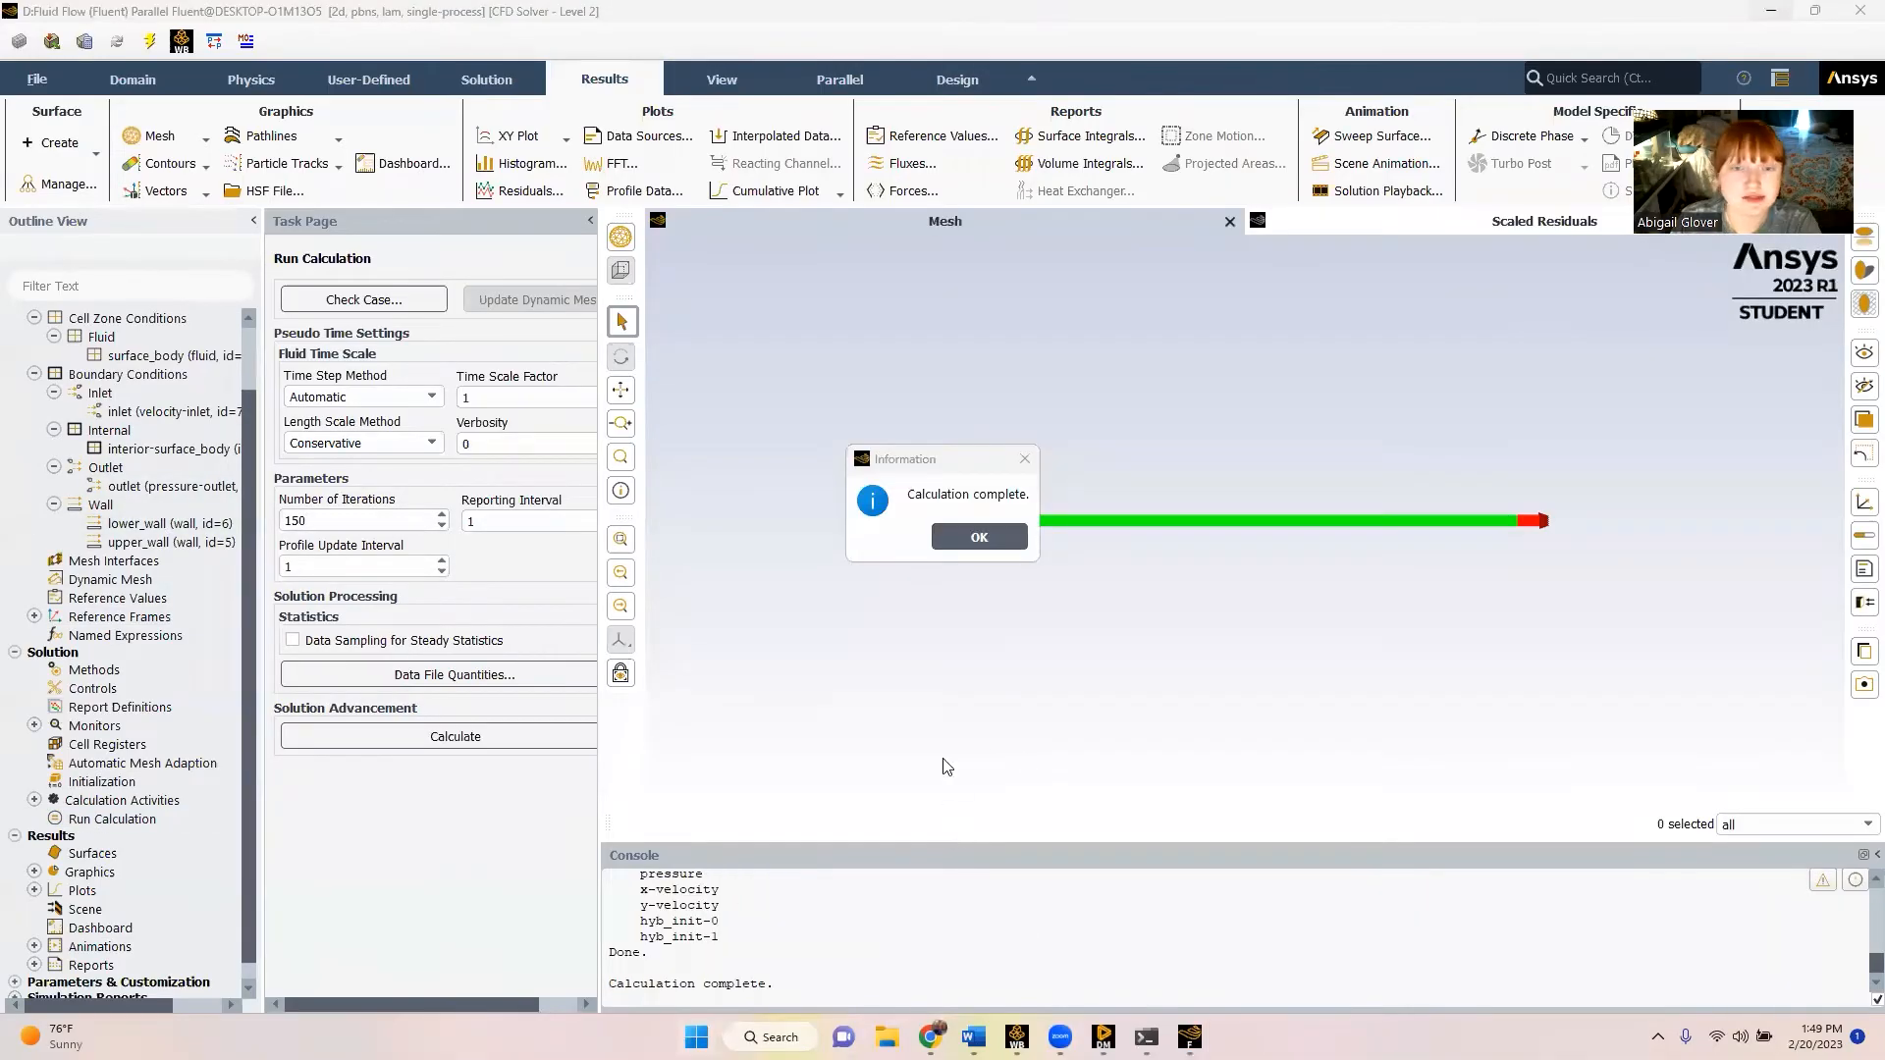
left_click(980, 538)
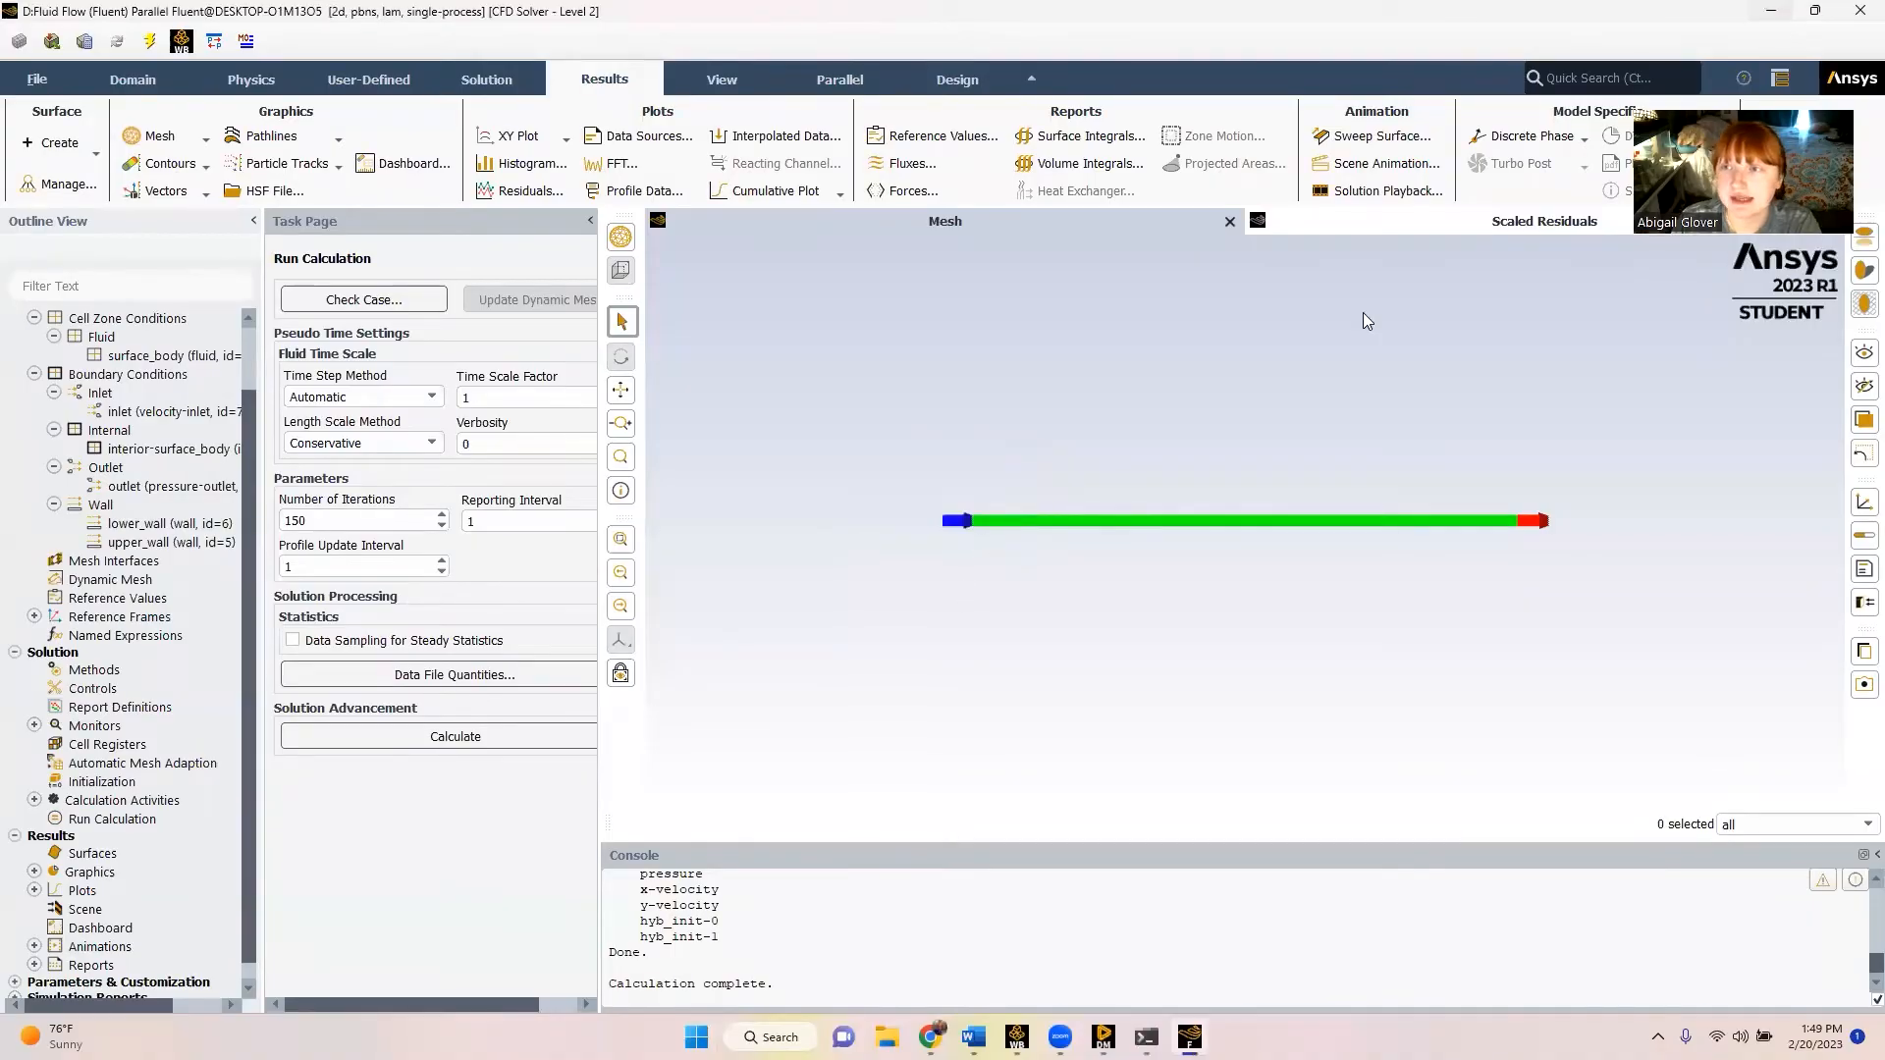
- Switch to Workbench and open the Results of Fluid Flow (Fluent) system D in CFD-Post
left_click(1777, 16)
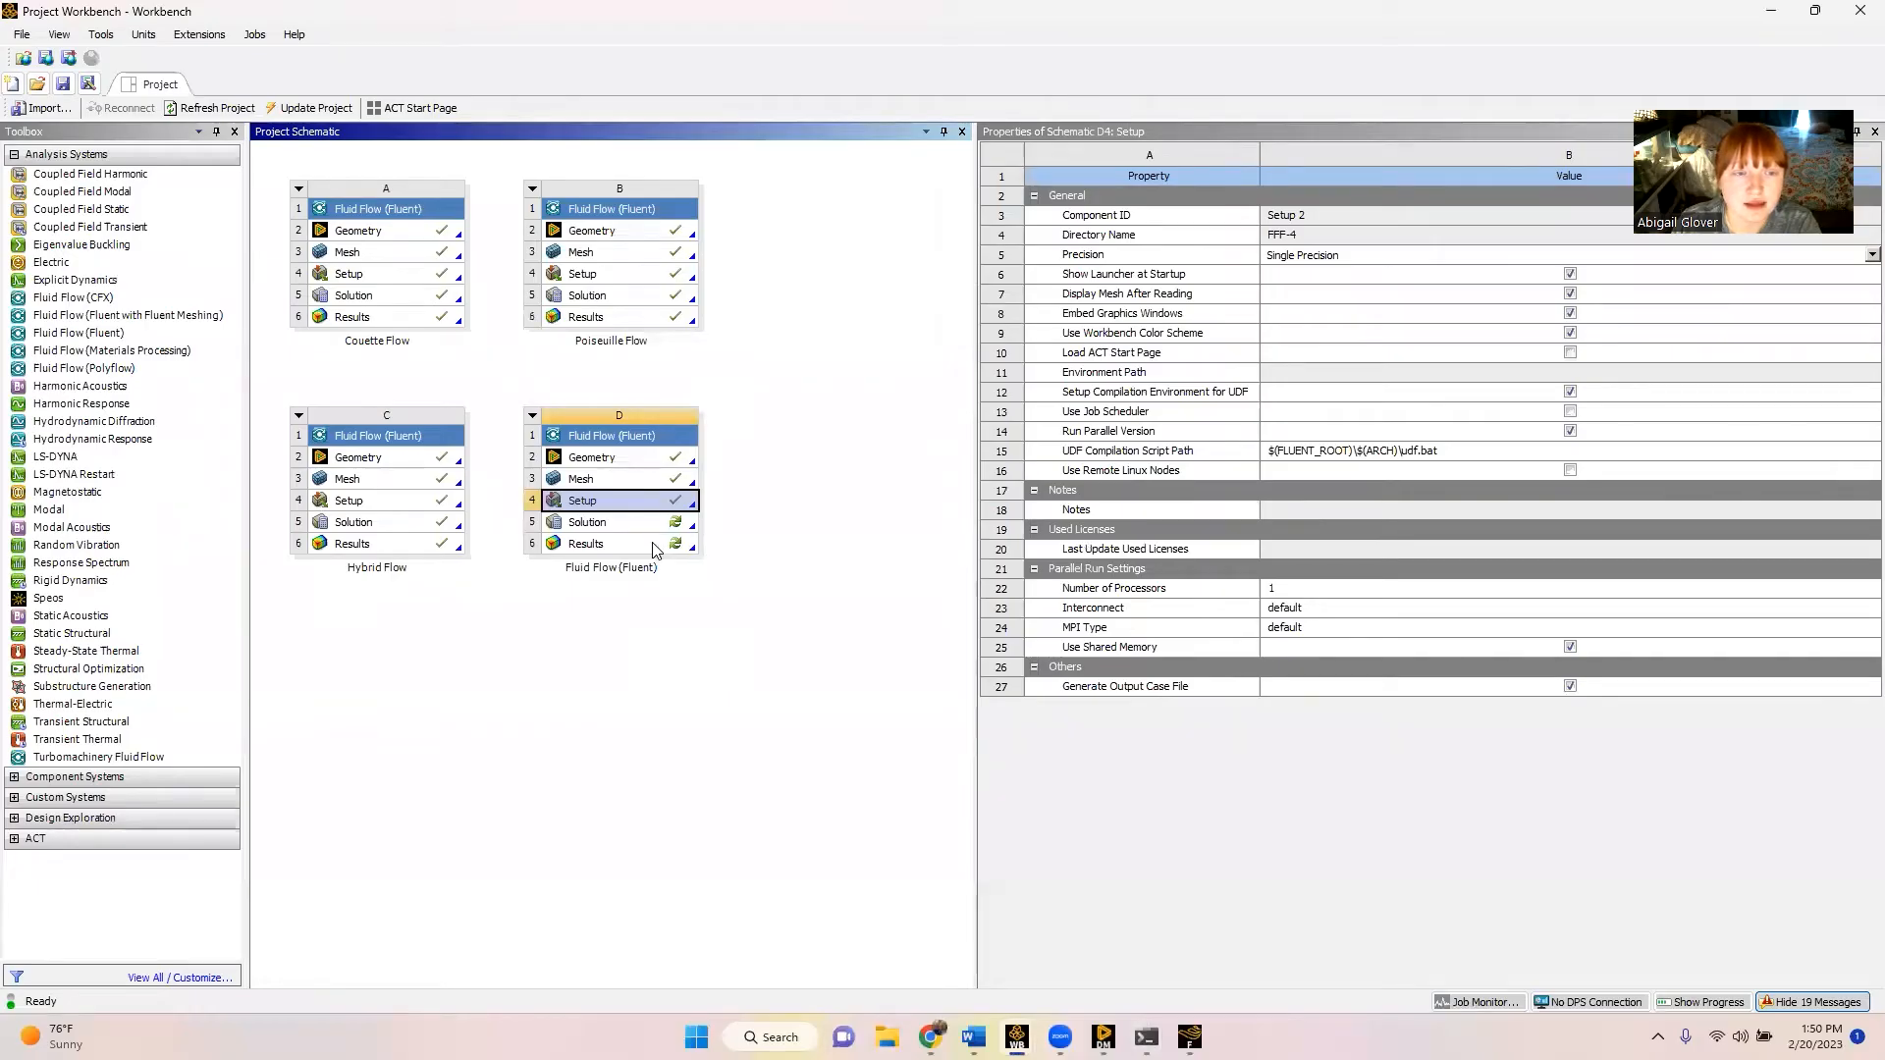
double_click(656, 546)
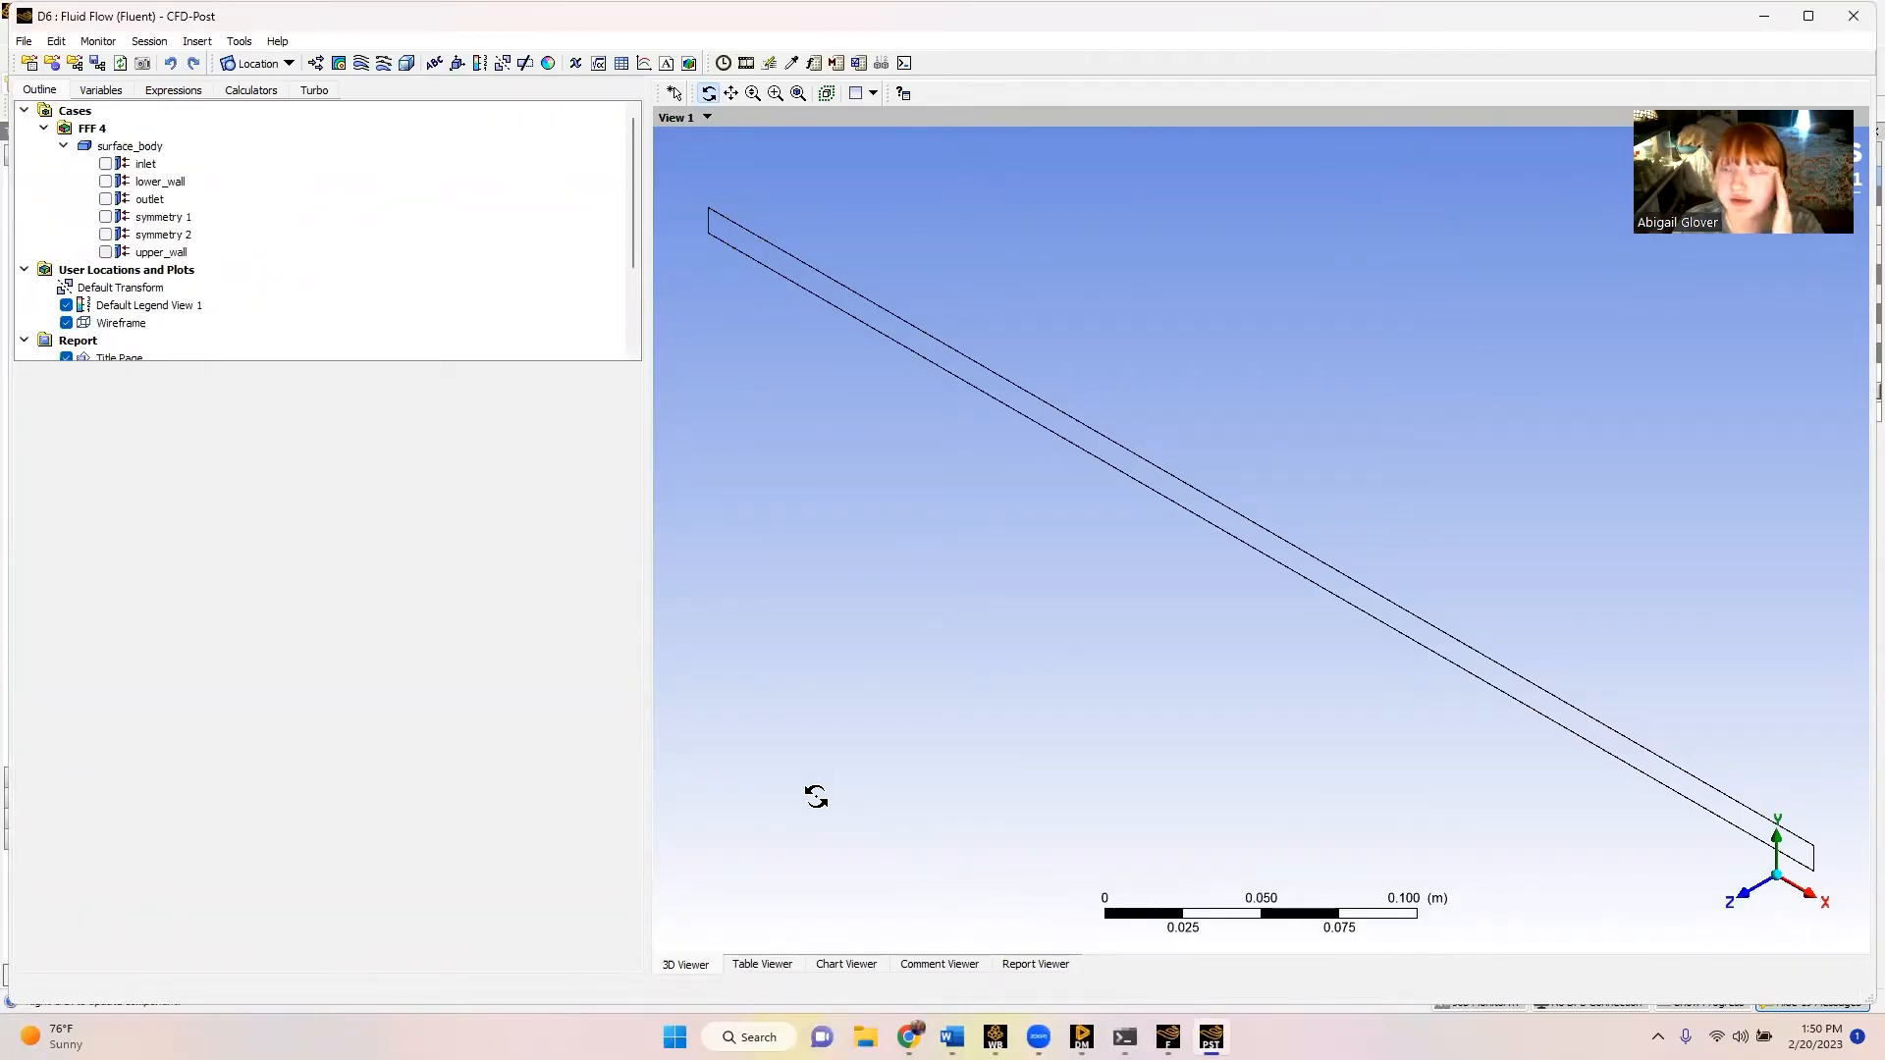
- Close the DesignModeler and Meshing windows of system D and return to CFD-Post
left_click(1082, 1038)
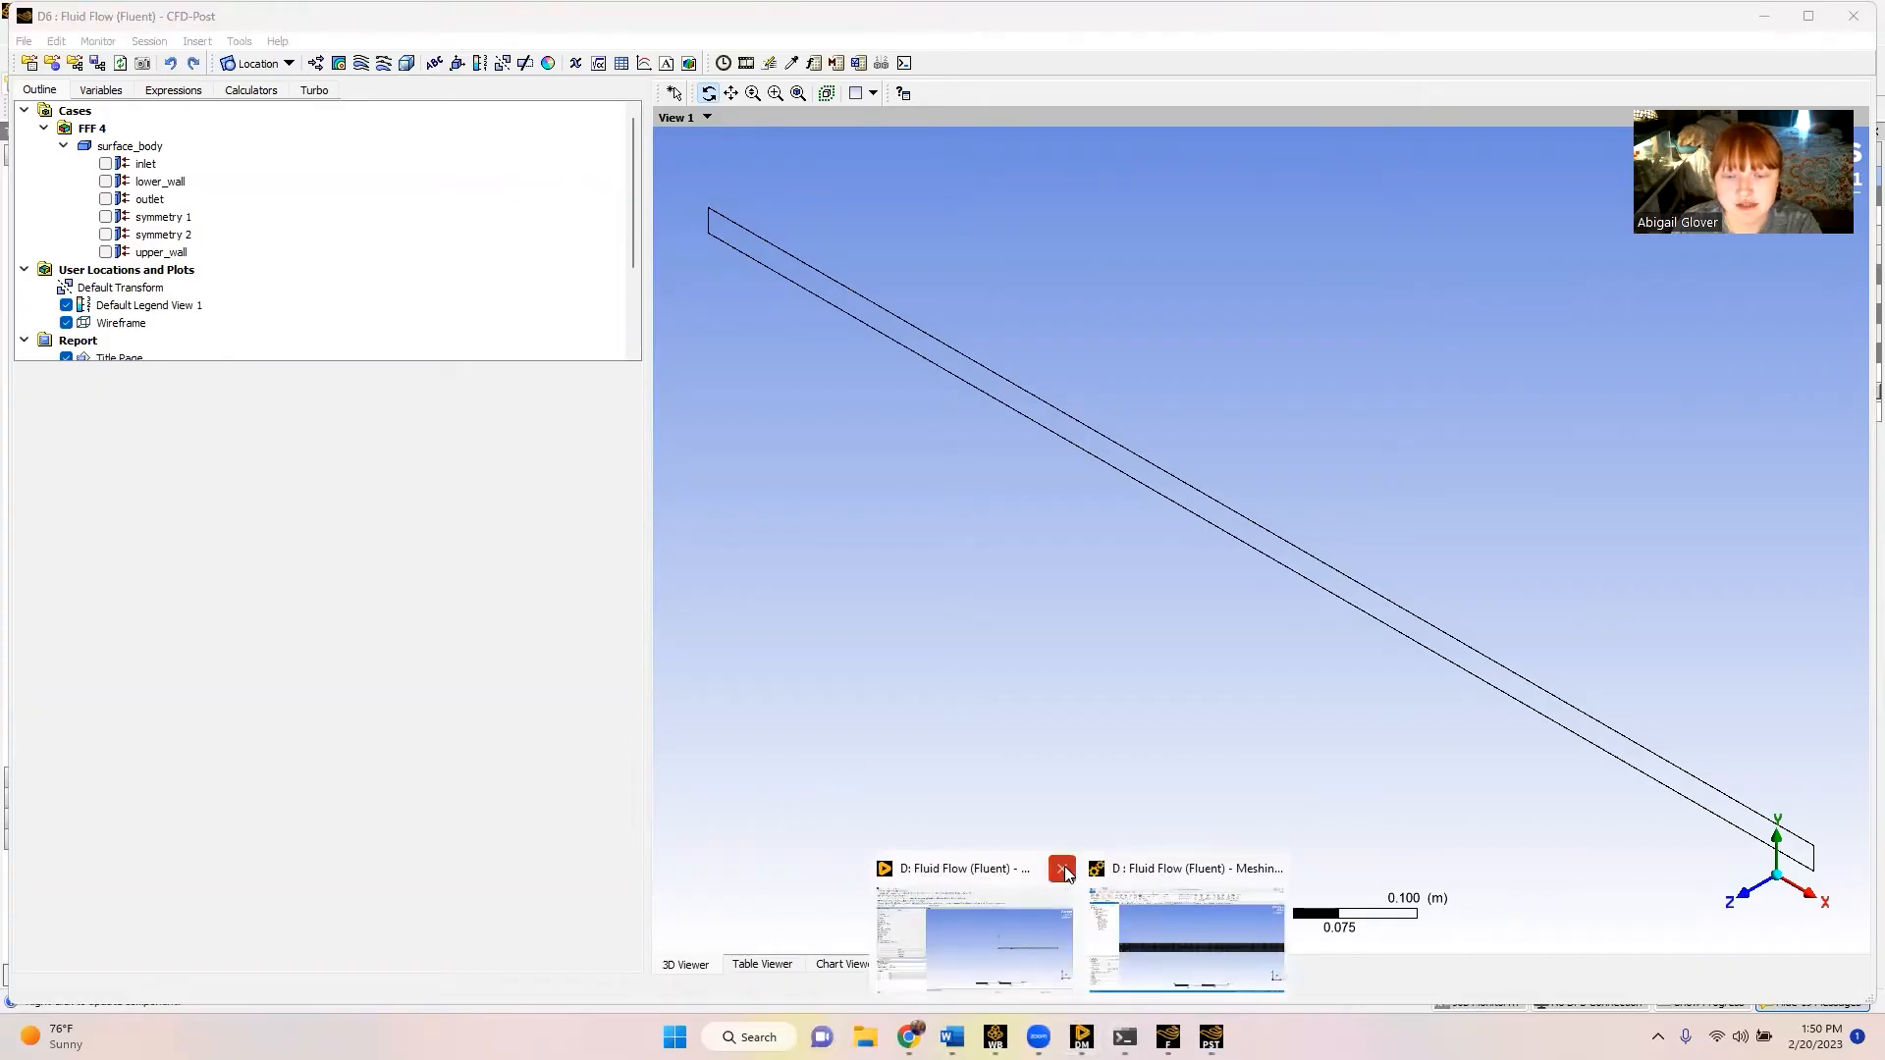
left_click(1063, 869)
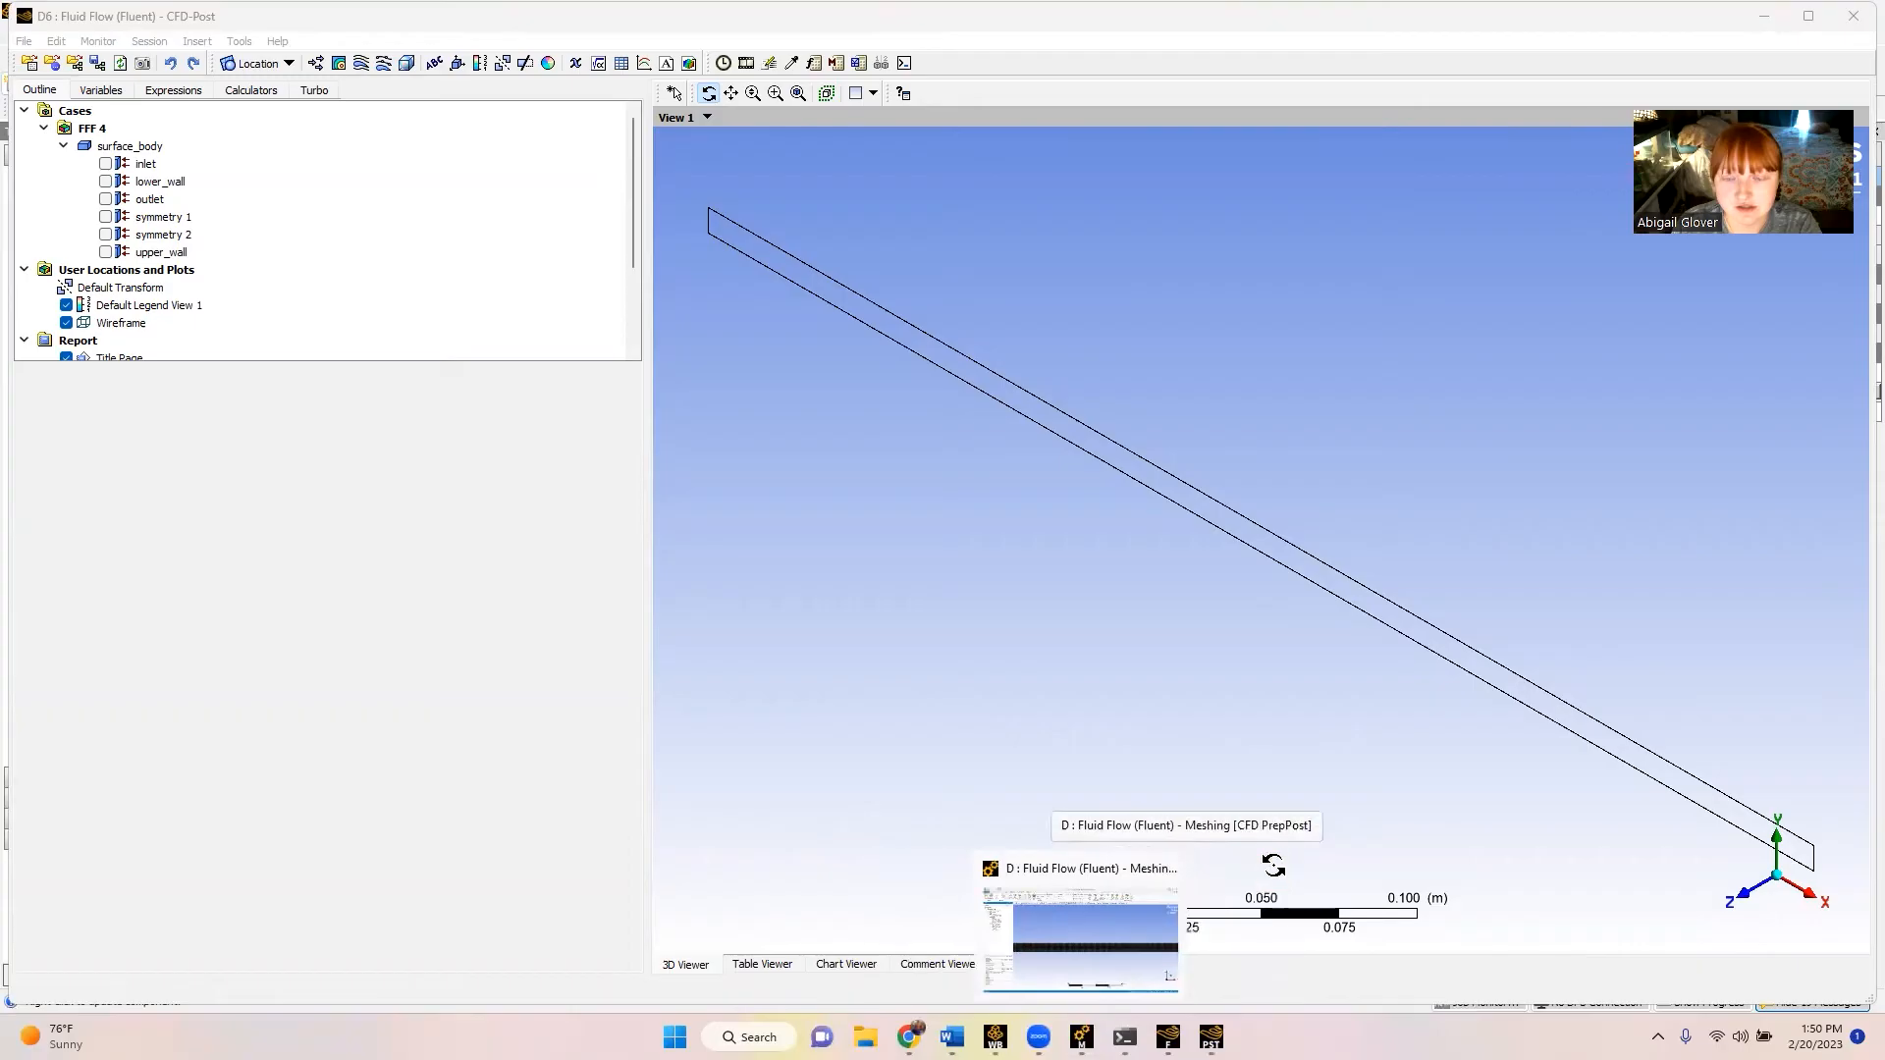
left_click(1081, 1038)
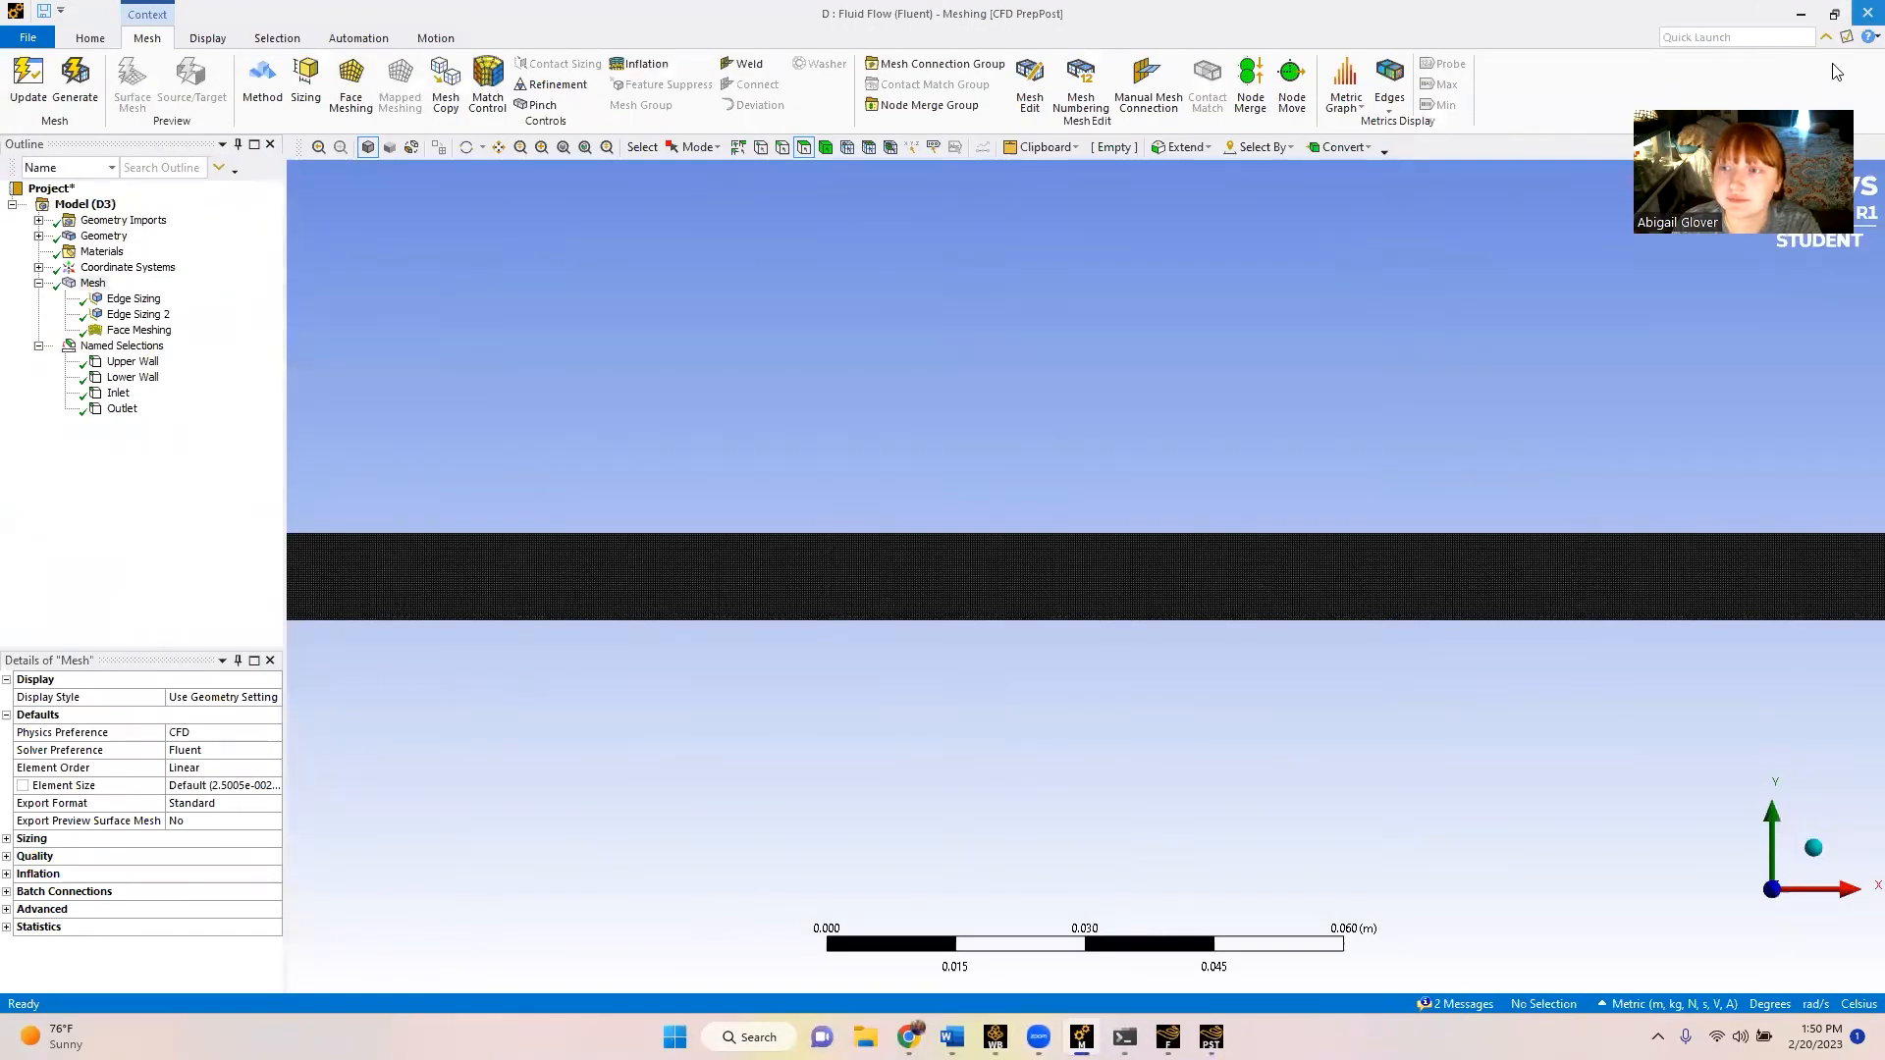
key("alt+Tab")
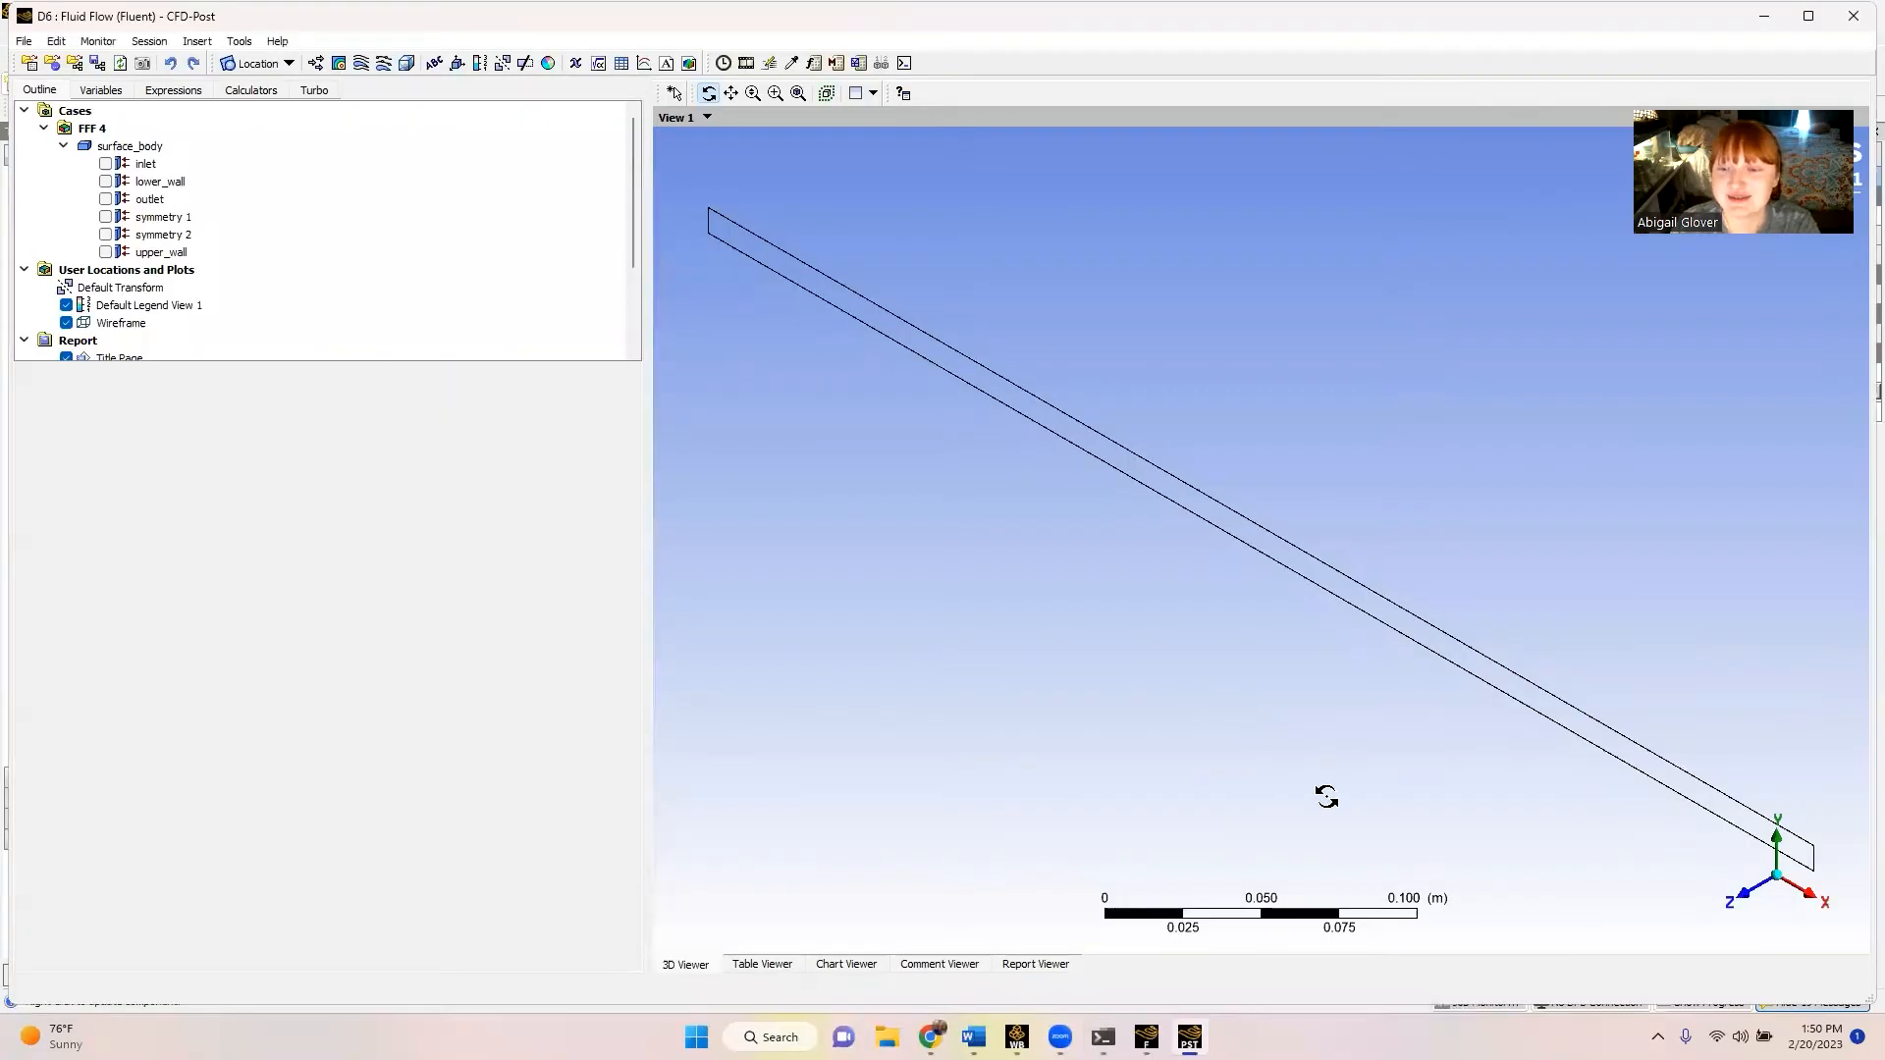
- Orient the channel view to face the XY plane and insert a line location named Midline
left_click(1740, 902)
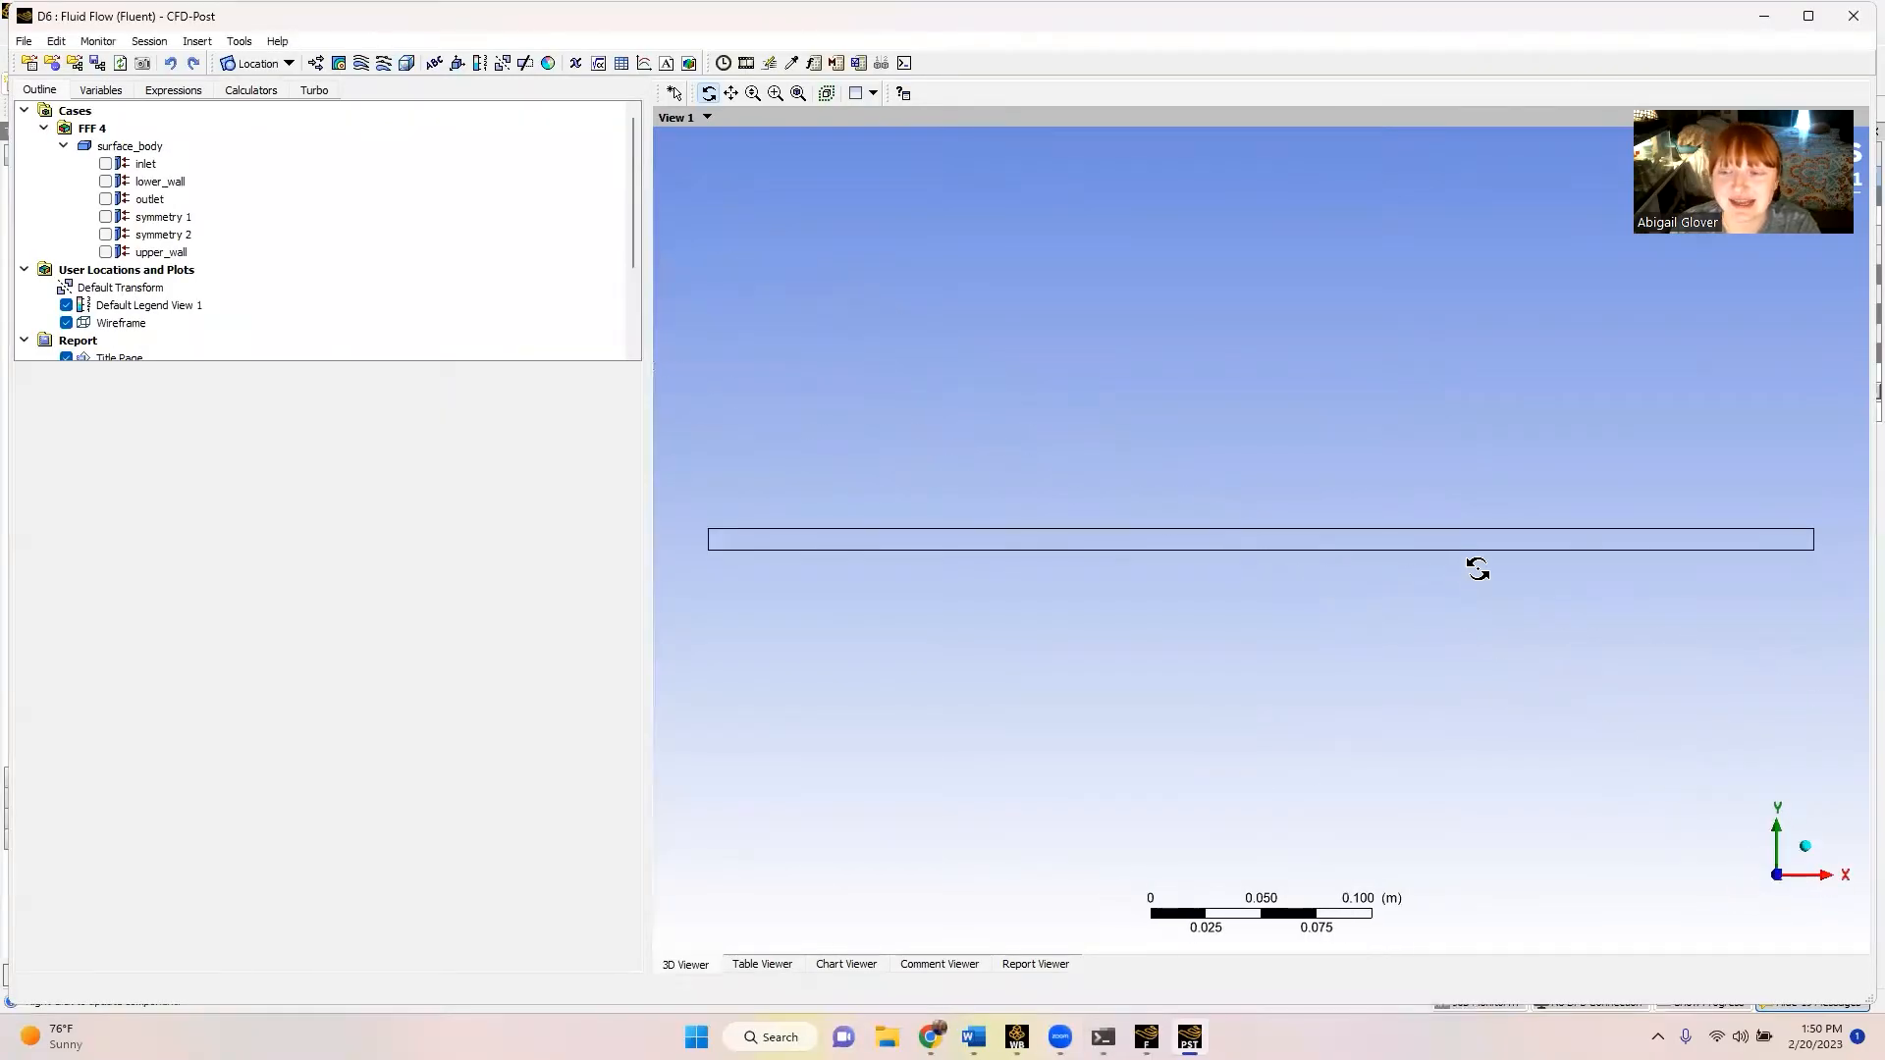
left_click(274, 65)
left_click(282, 131)
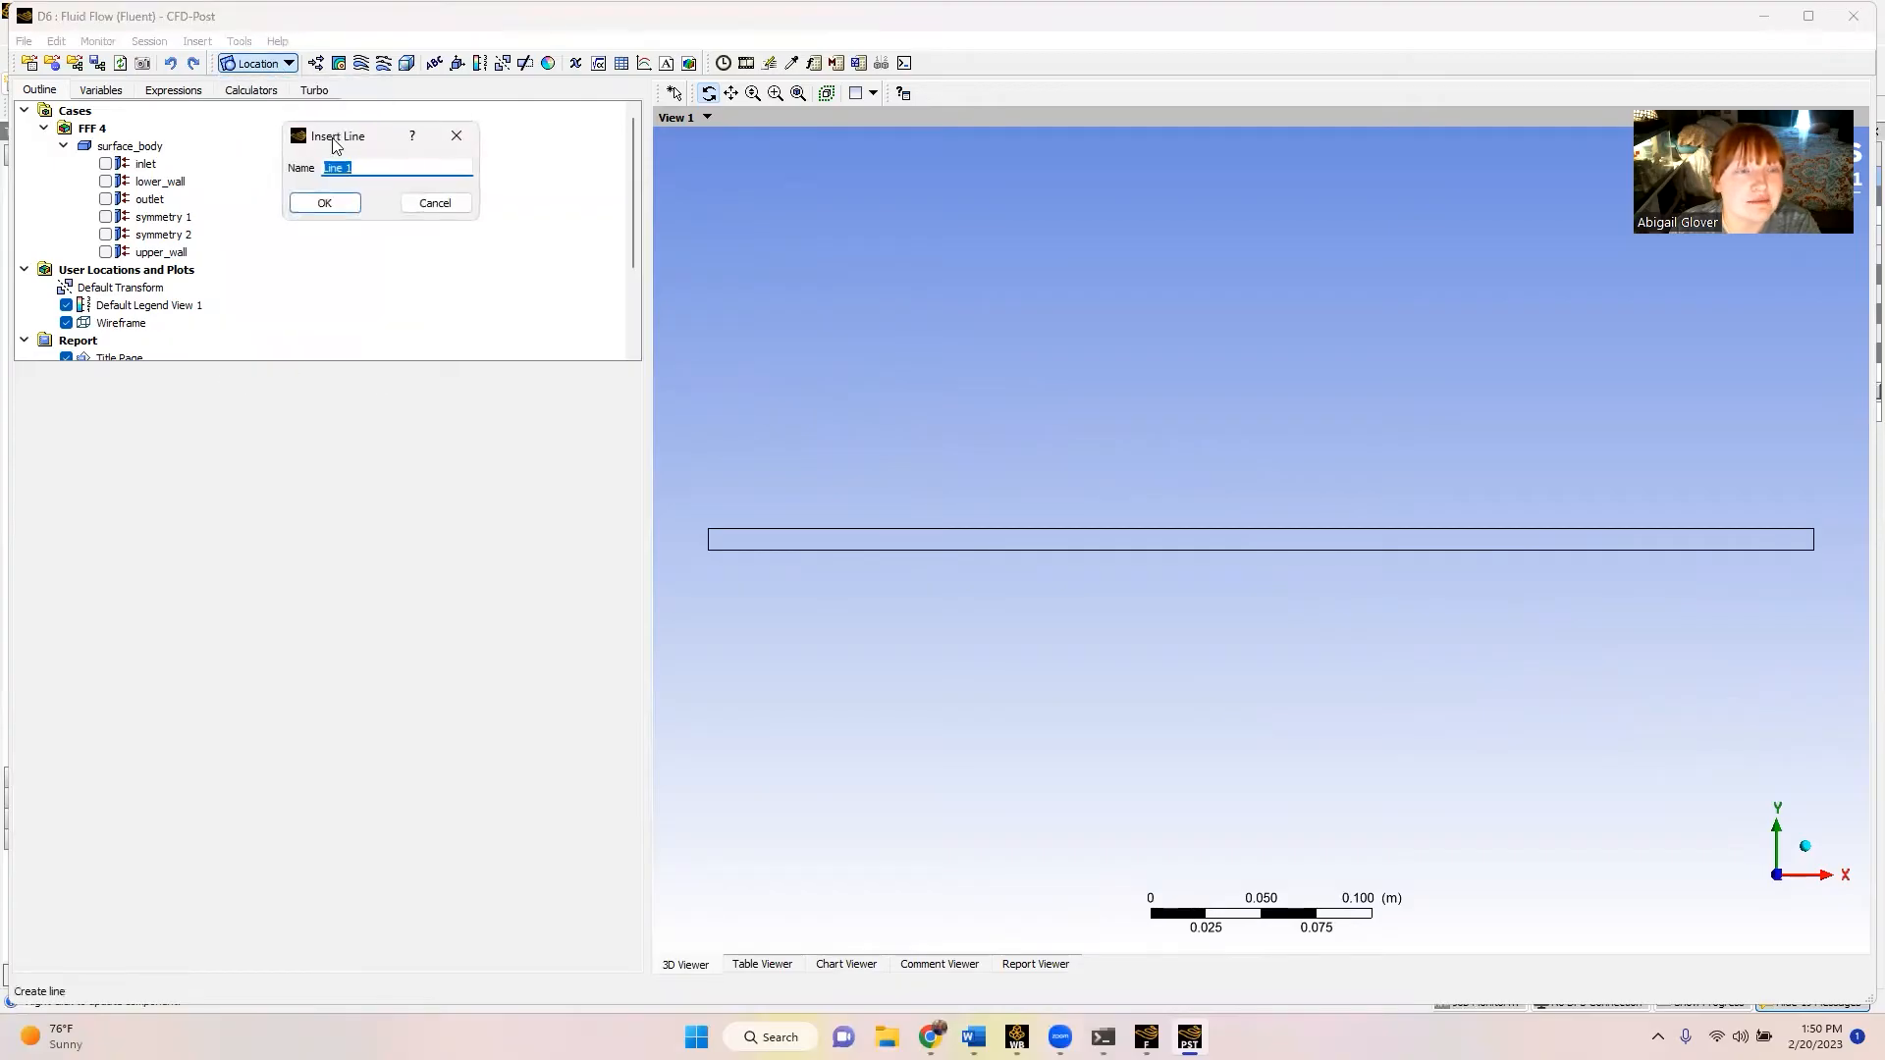
type("Midl")
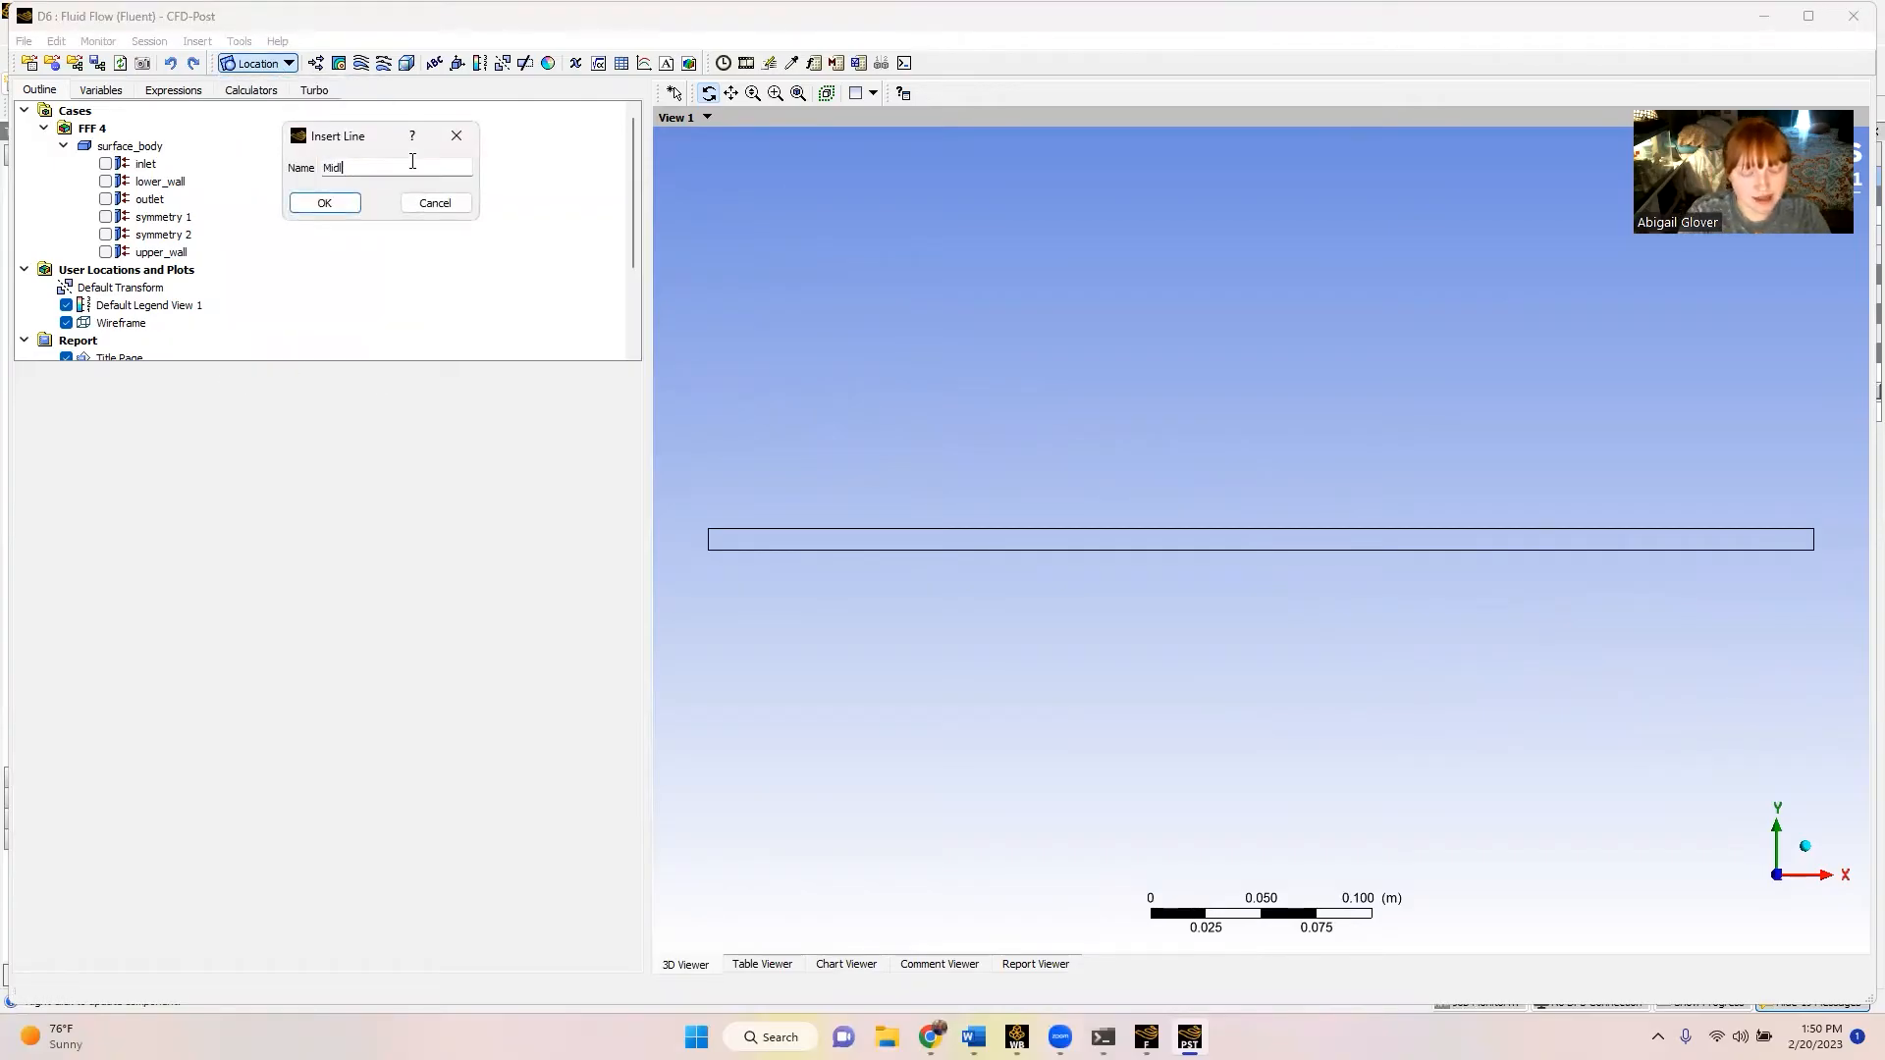
left_click(338, 204)
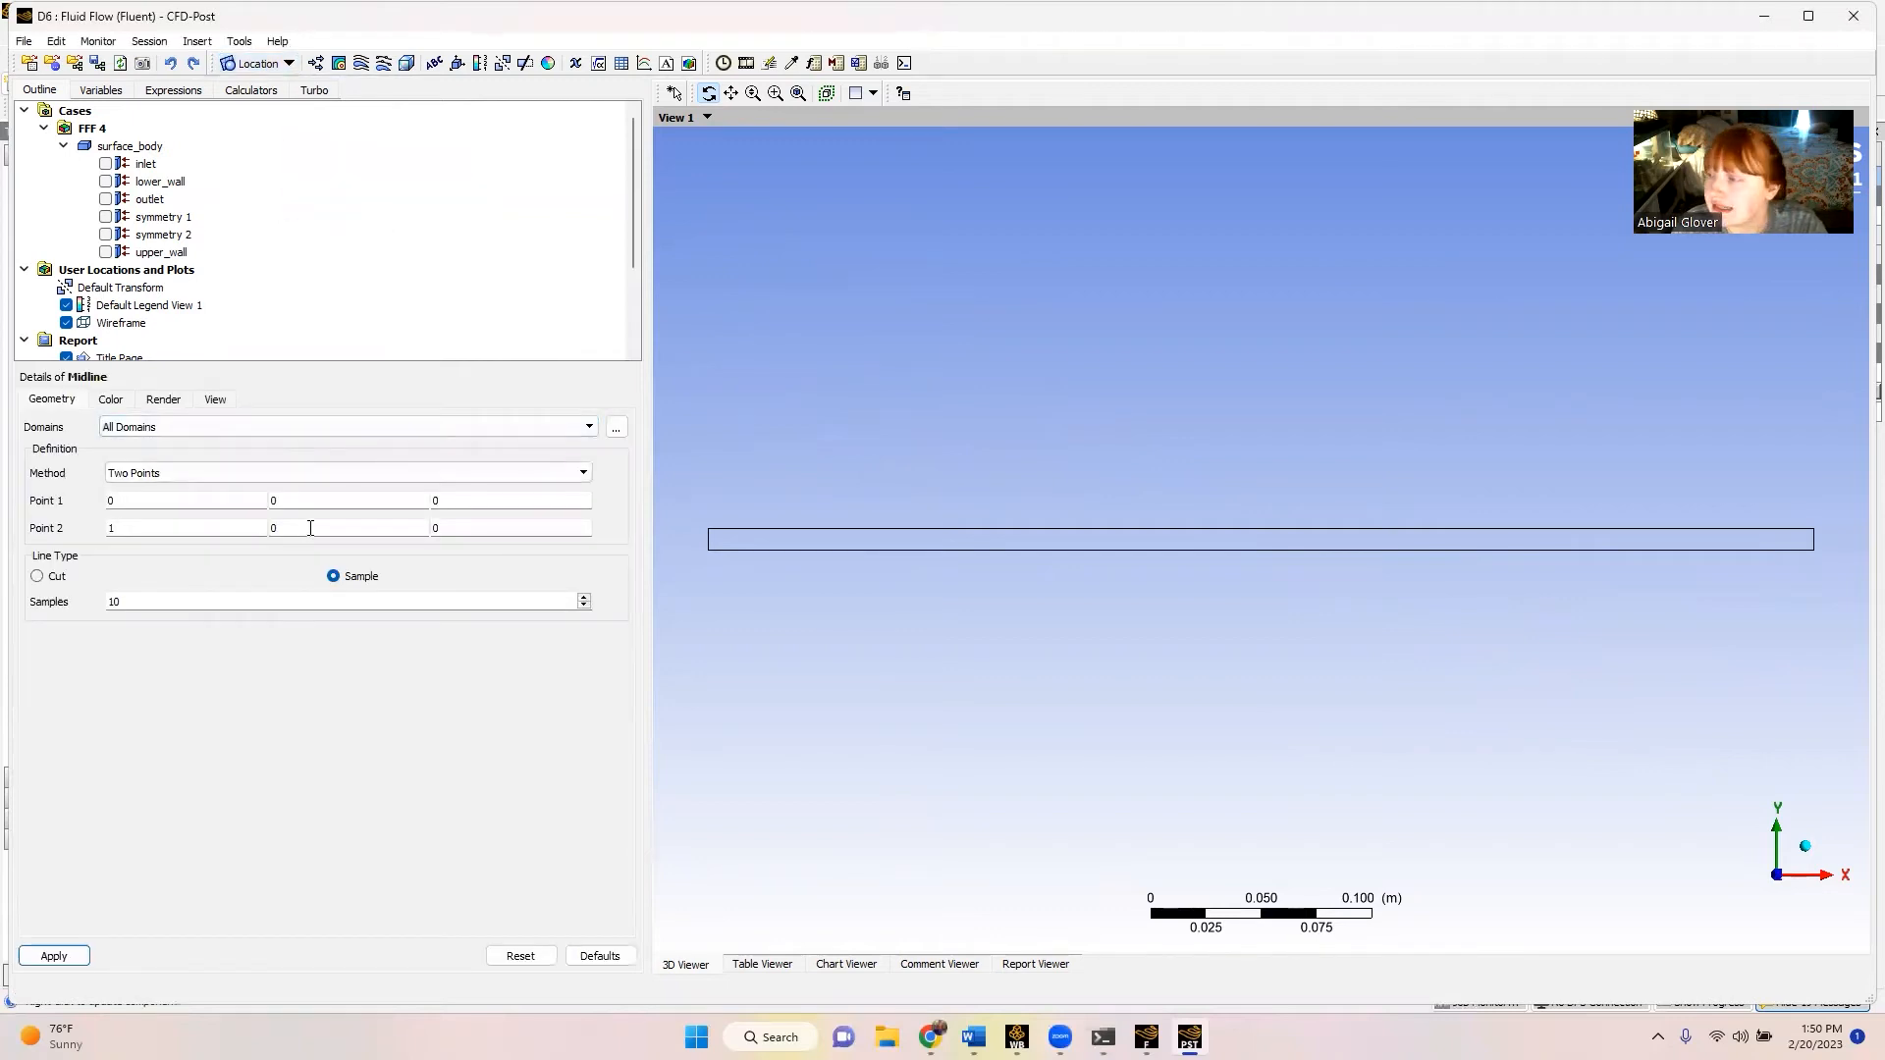
- Define Midline by two points, (0.250, 0, 0) and (0.250, 0.01, 0), with 100 samples, and apply it
left_click(172, 501)
type("0.250")
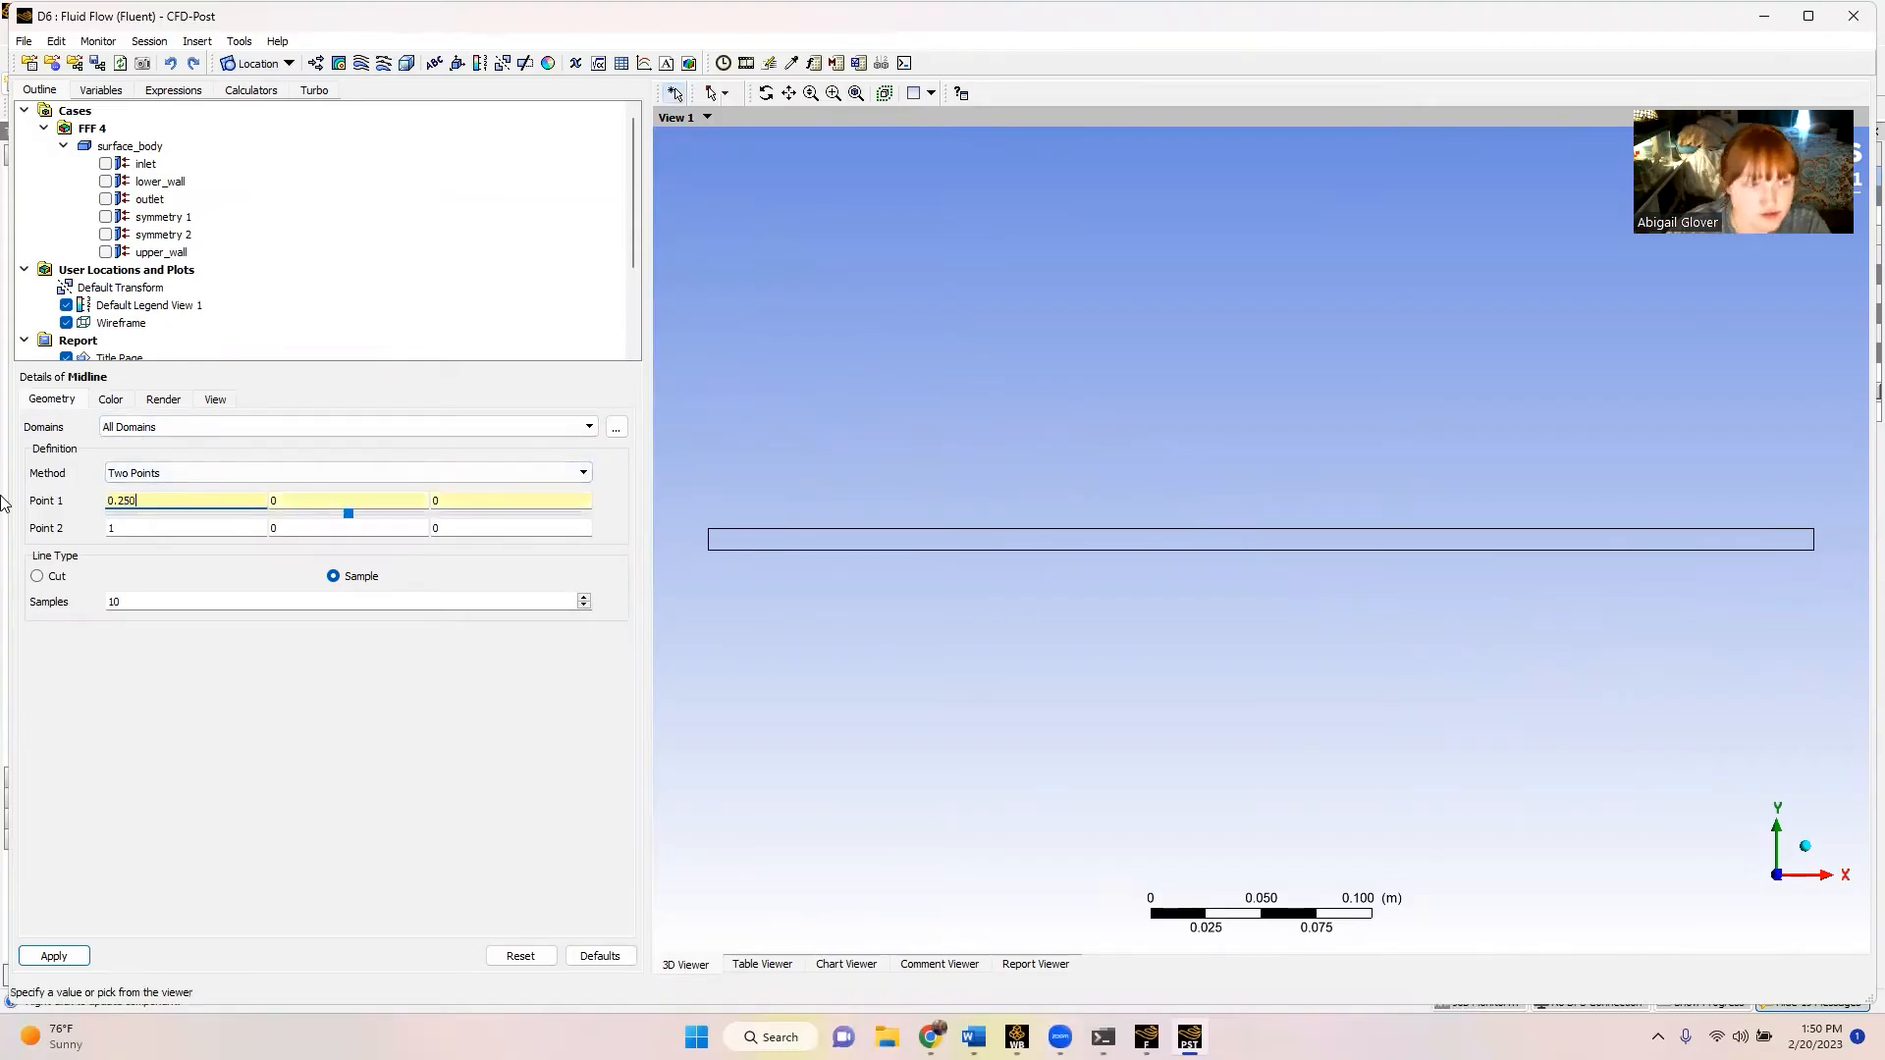
left_click(136, 530)
type(".250")
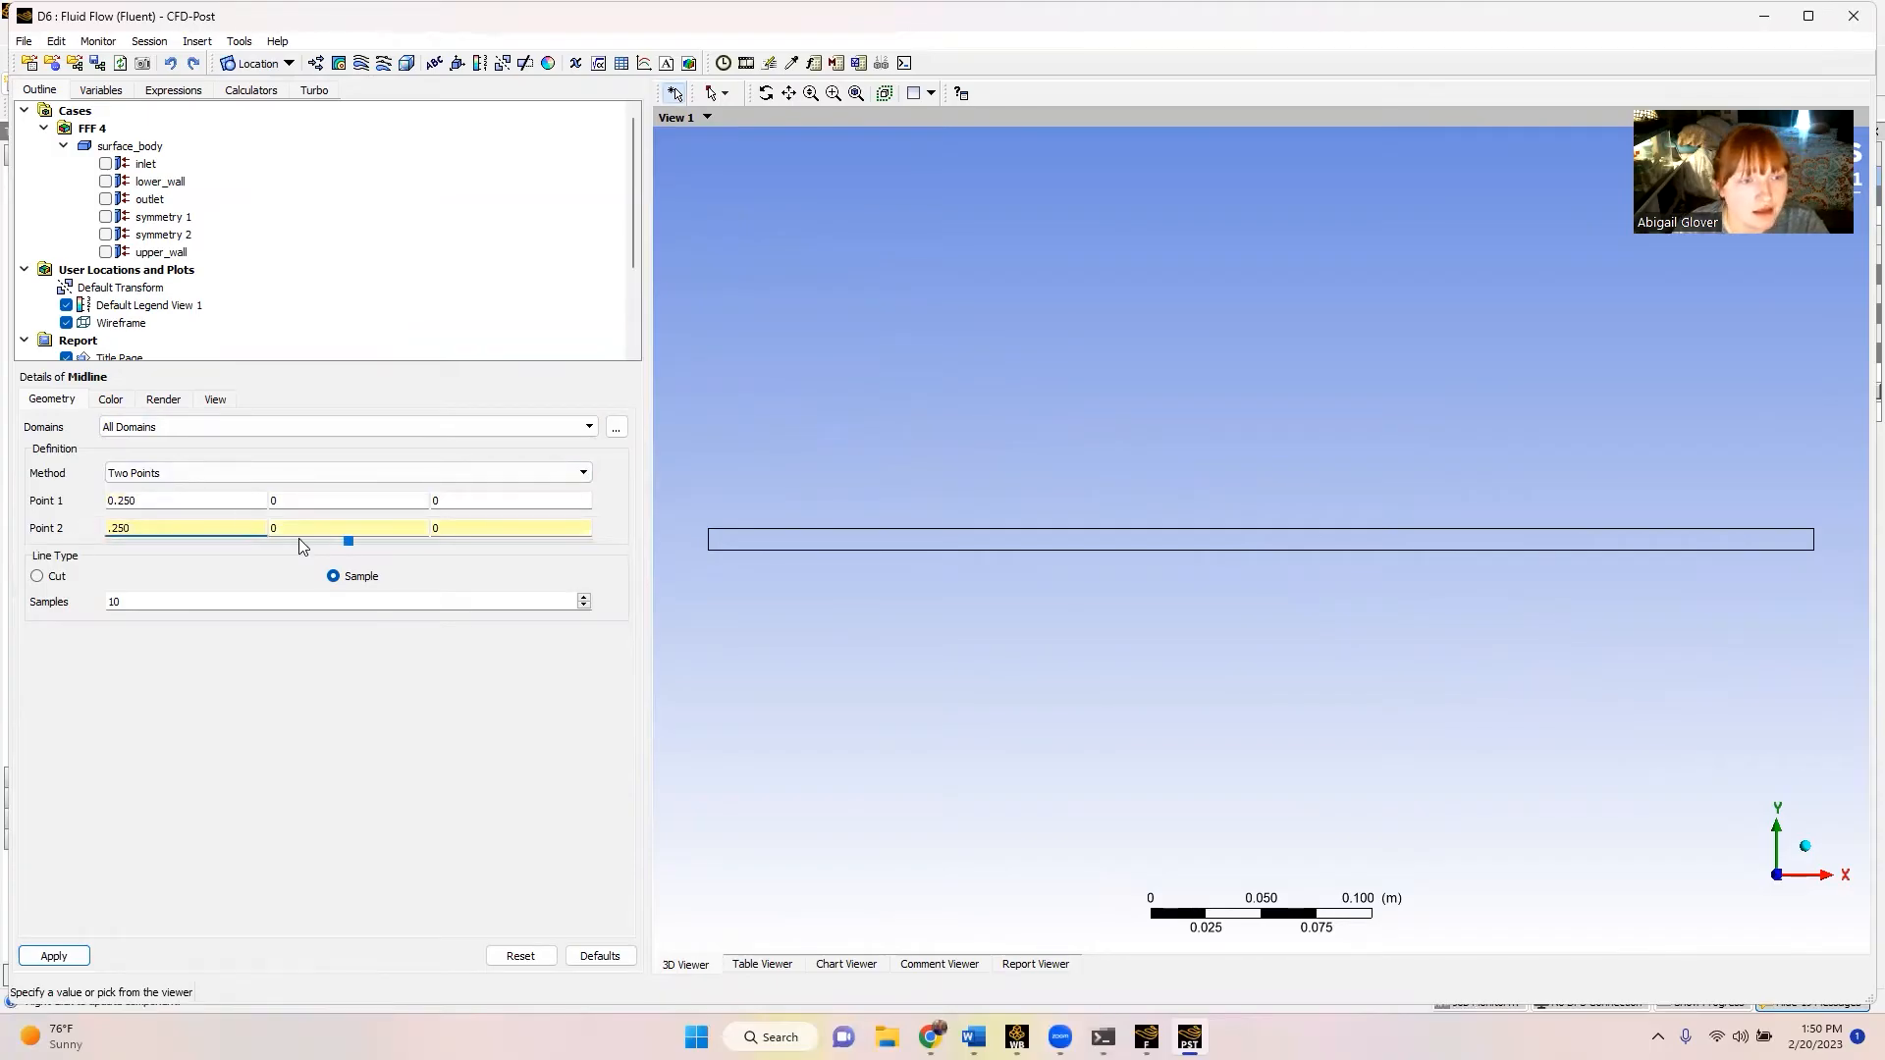
key("Tab")
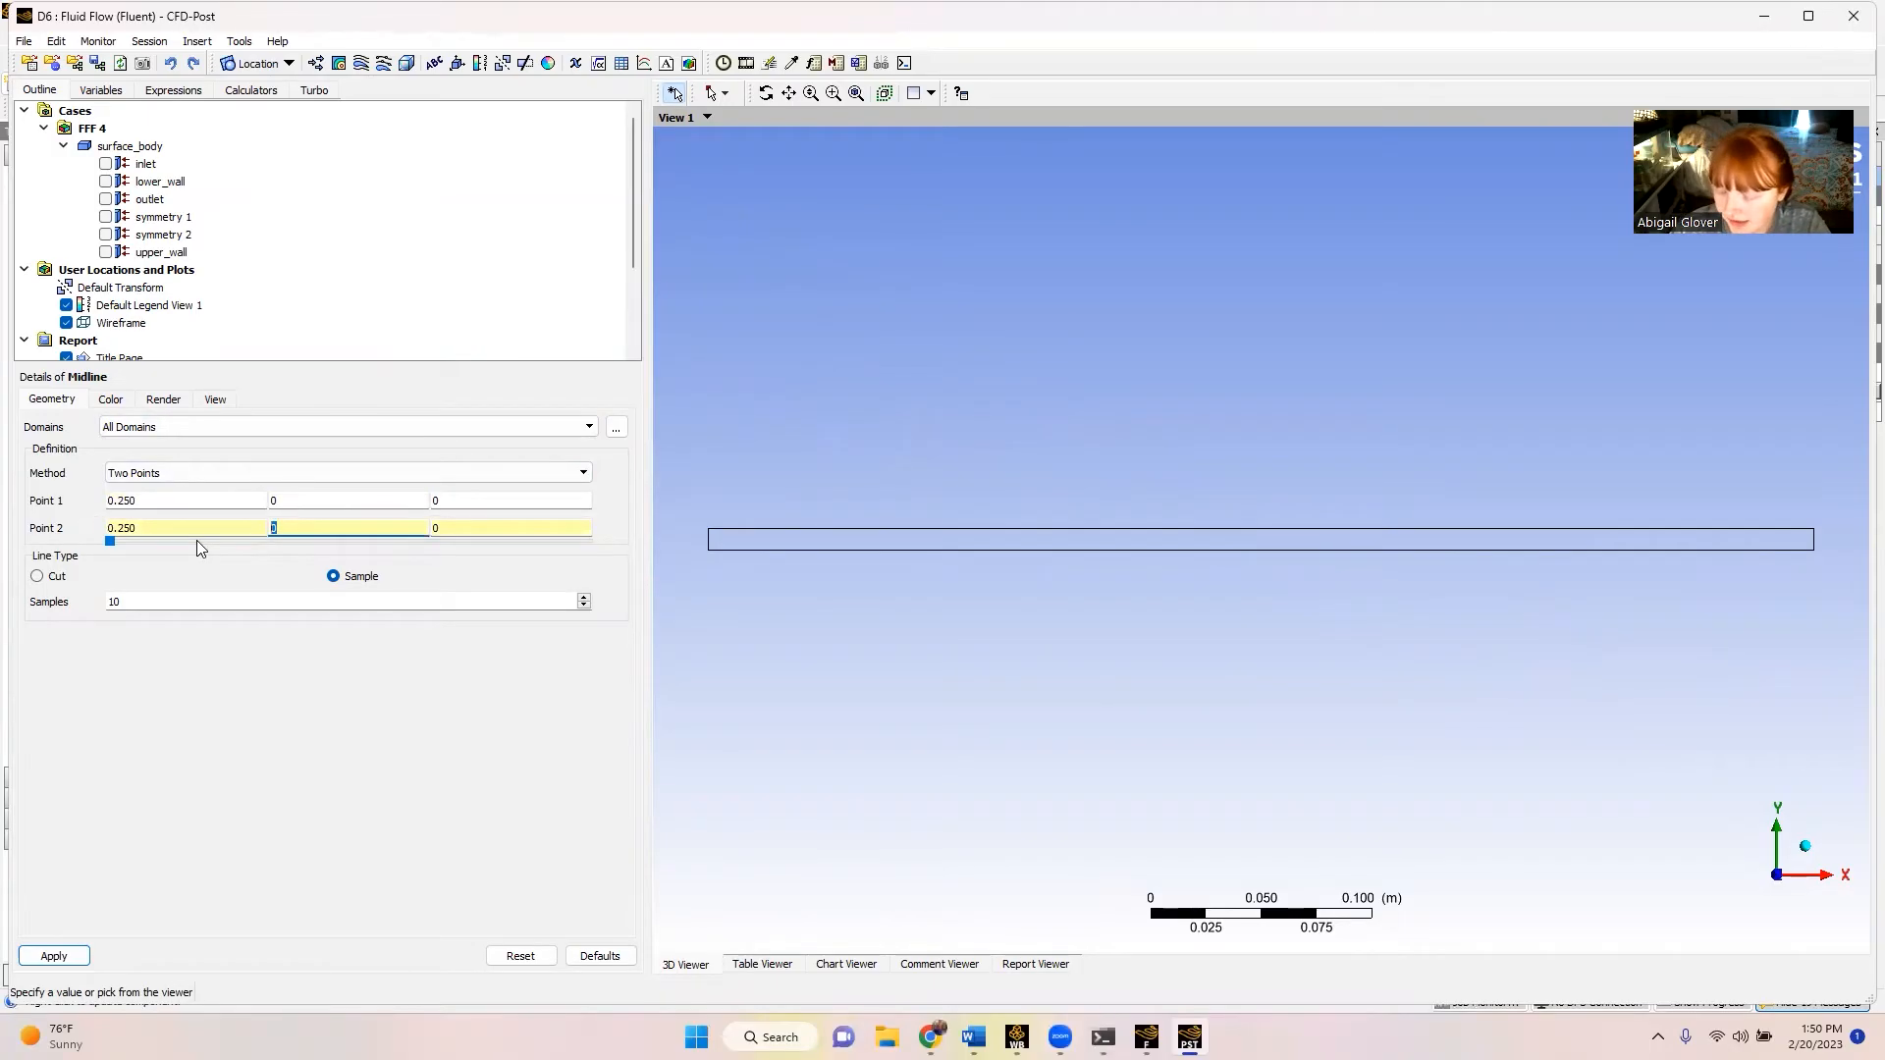
type(".01")
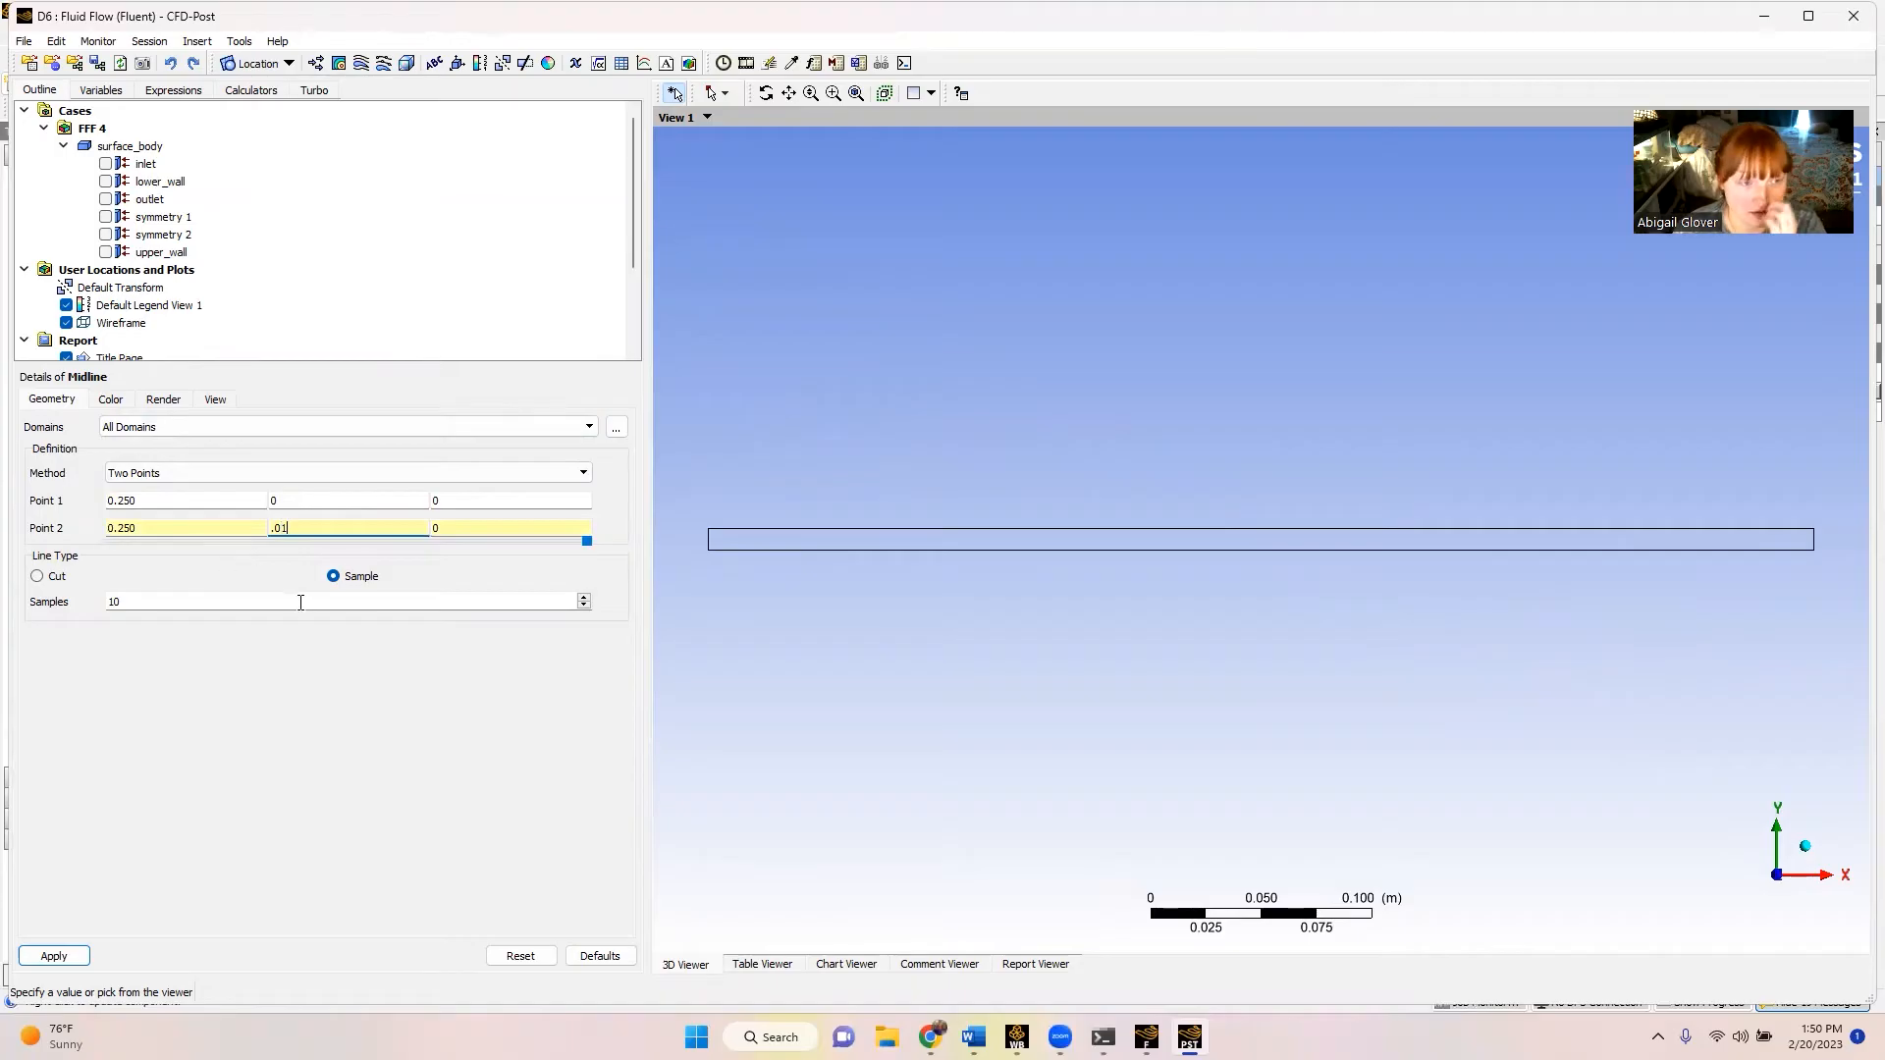
left_click(283, 604)
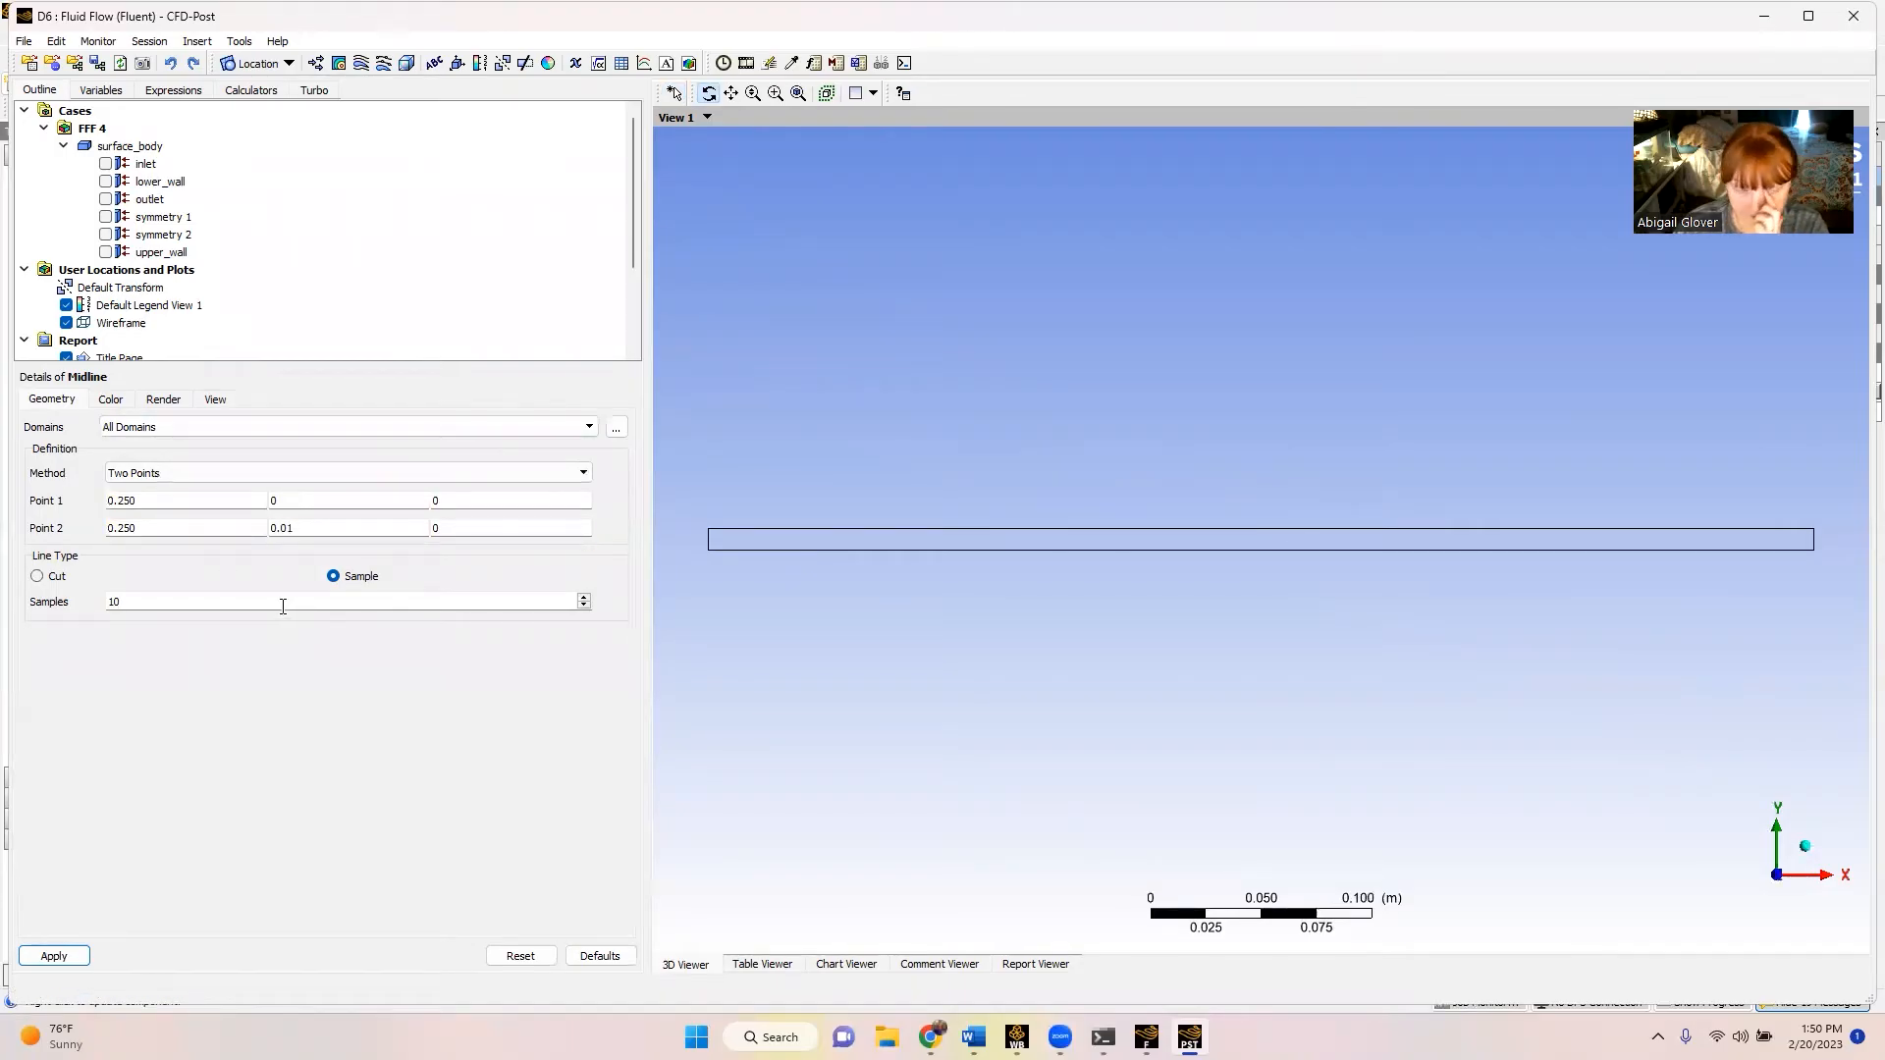
left_click(44, 957)
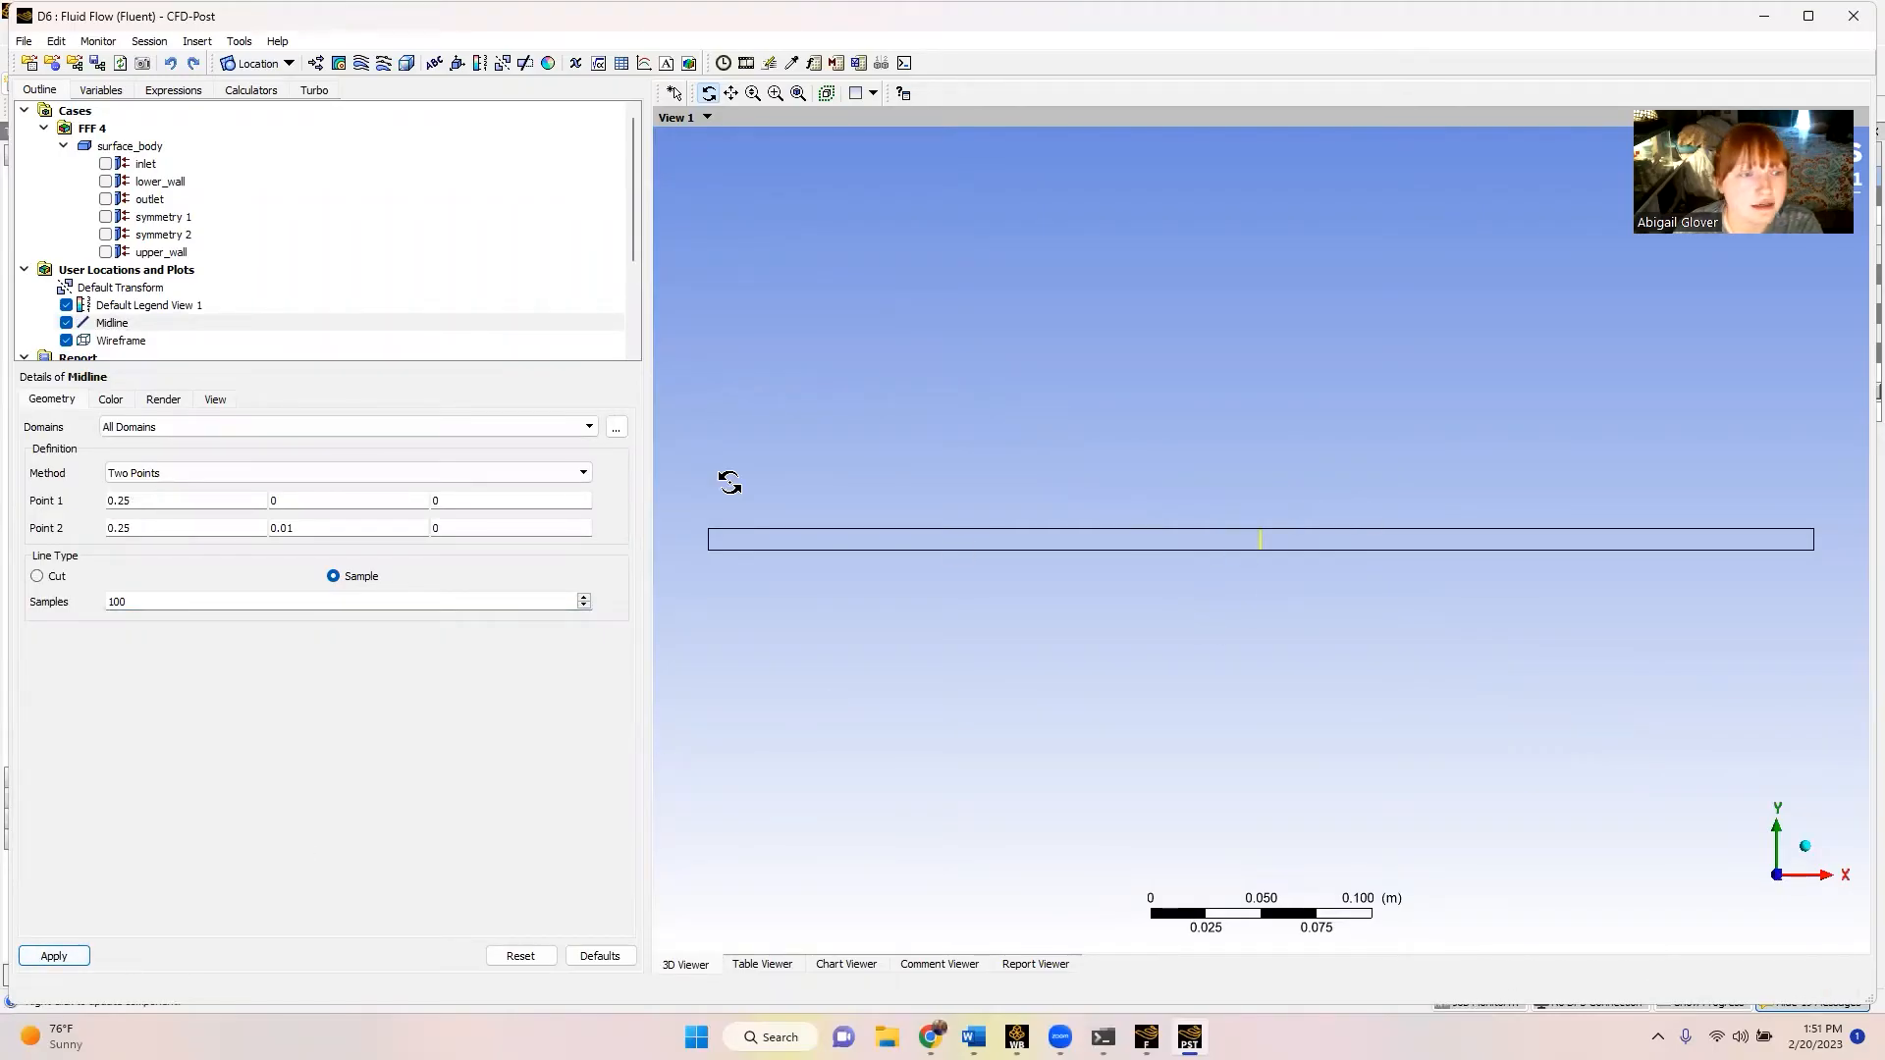
- Insert a second line location named Endline
left_click(270, 62)
left_click(267, 135)
type("Endline")
left_click(313, 207)
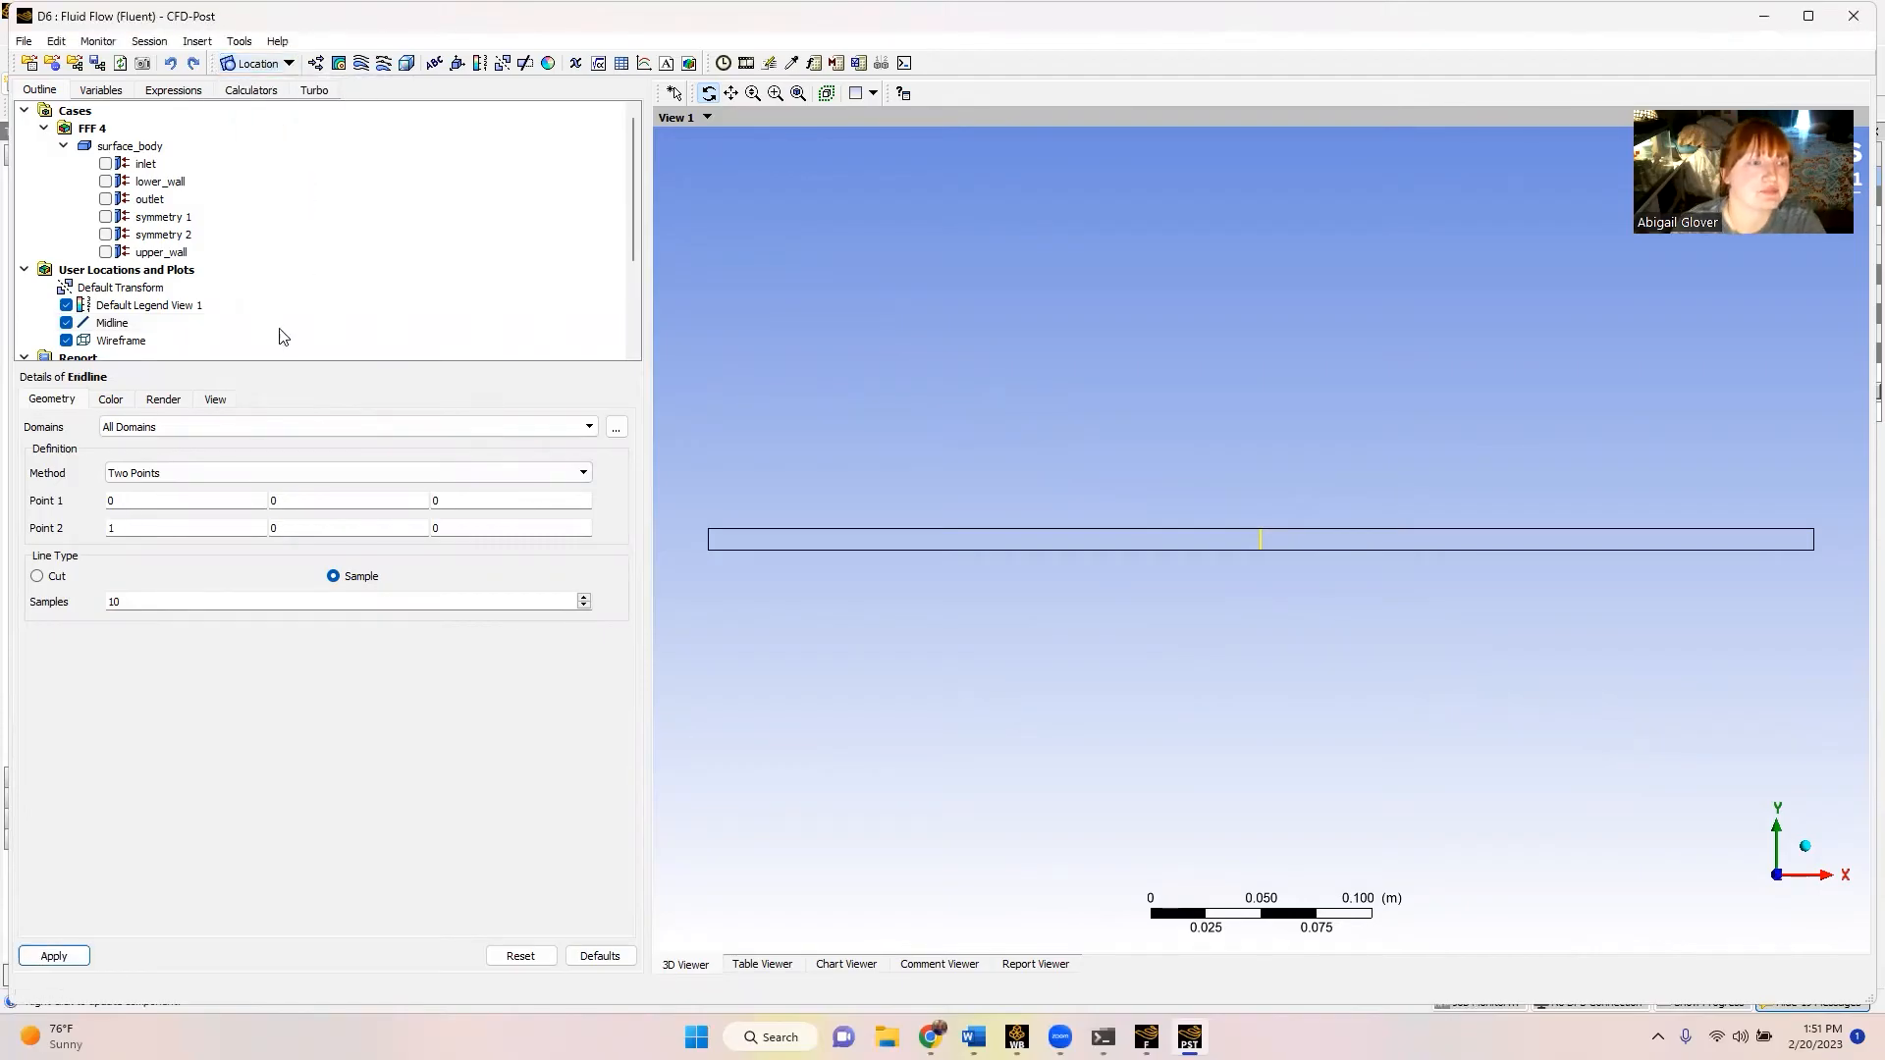
- Define Endline by the points (0.4999, 0, 0) and (0.4999, 0.01, 0) with 100 samples, and apply it
left_click(138, 508)
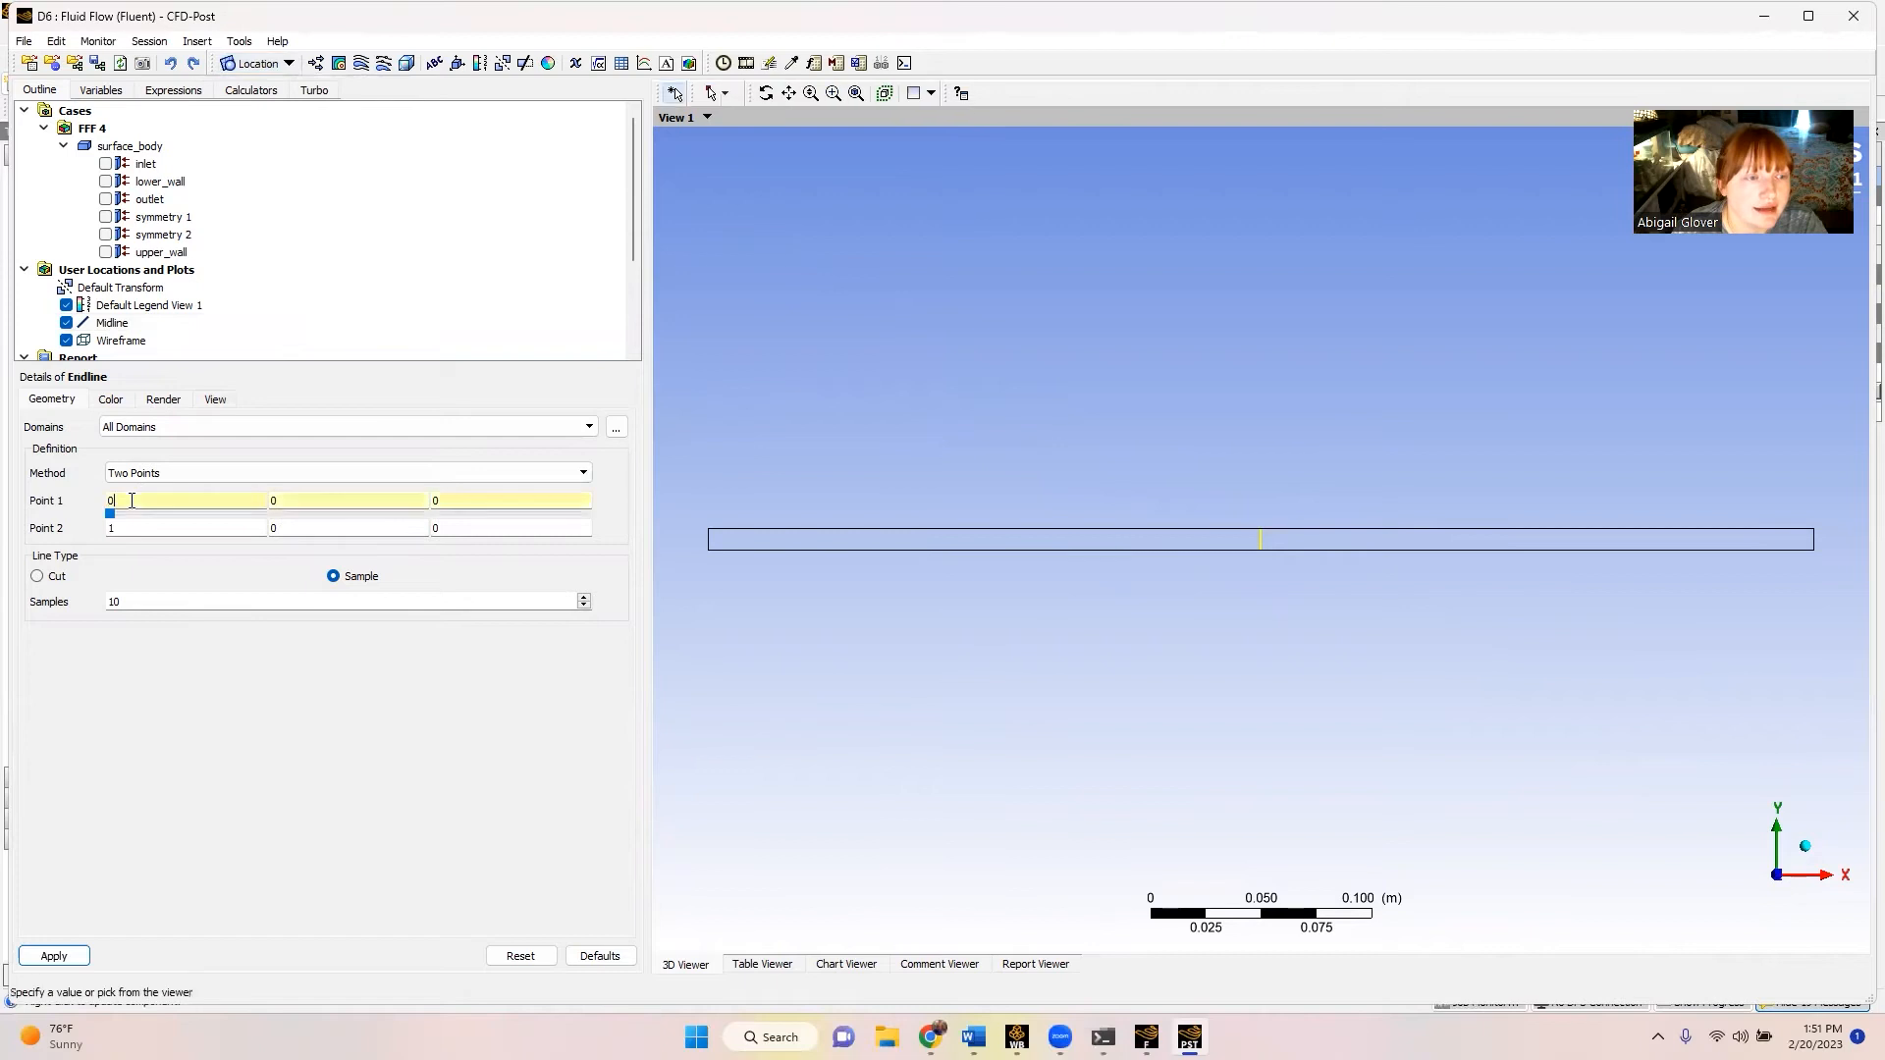
type(".4")
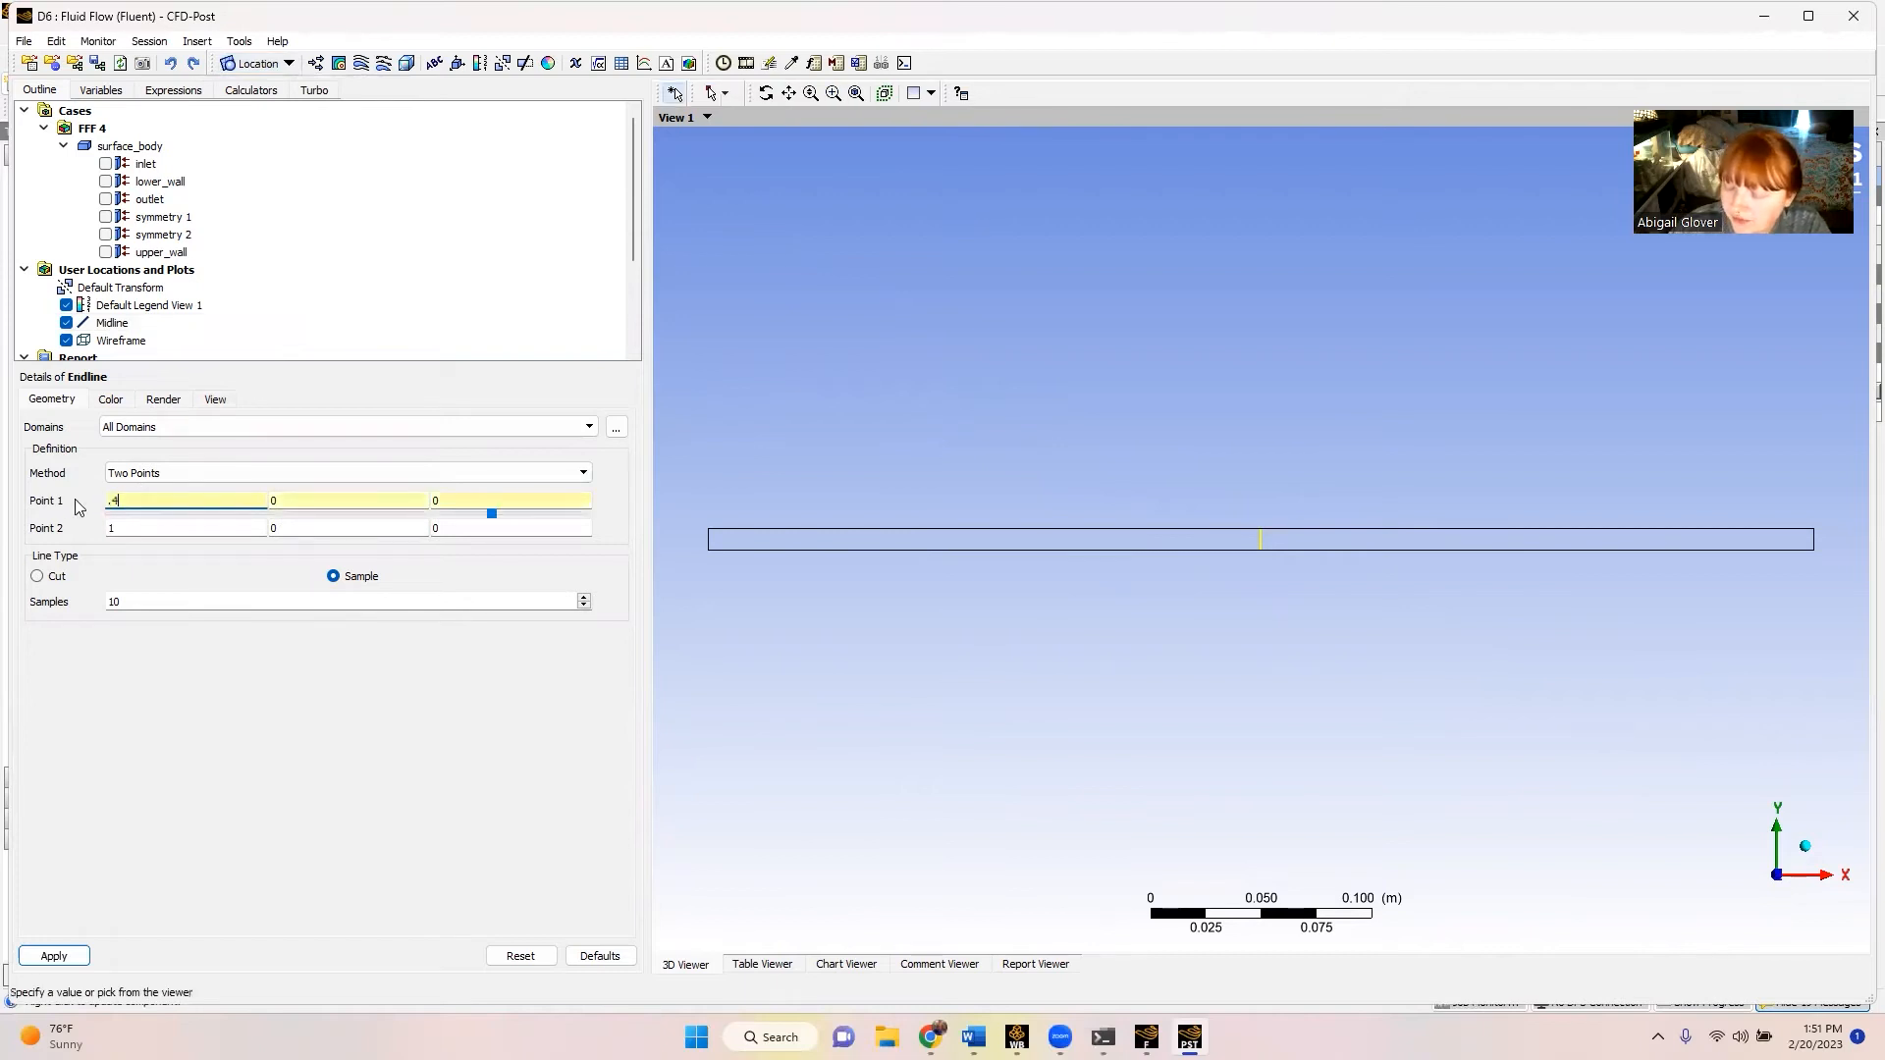
type("999")
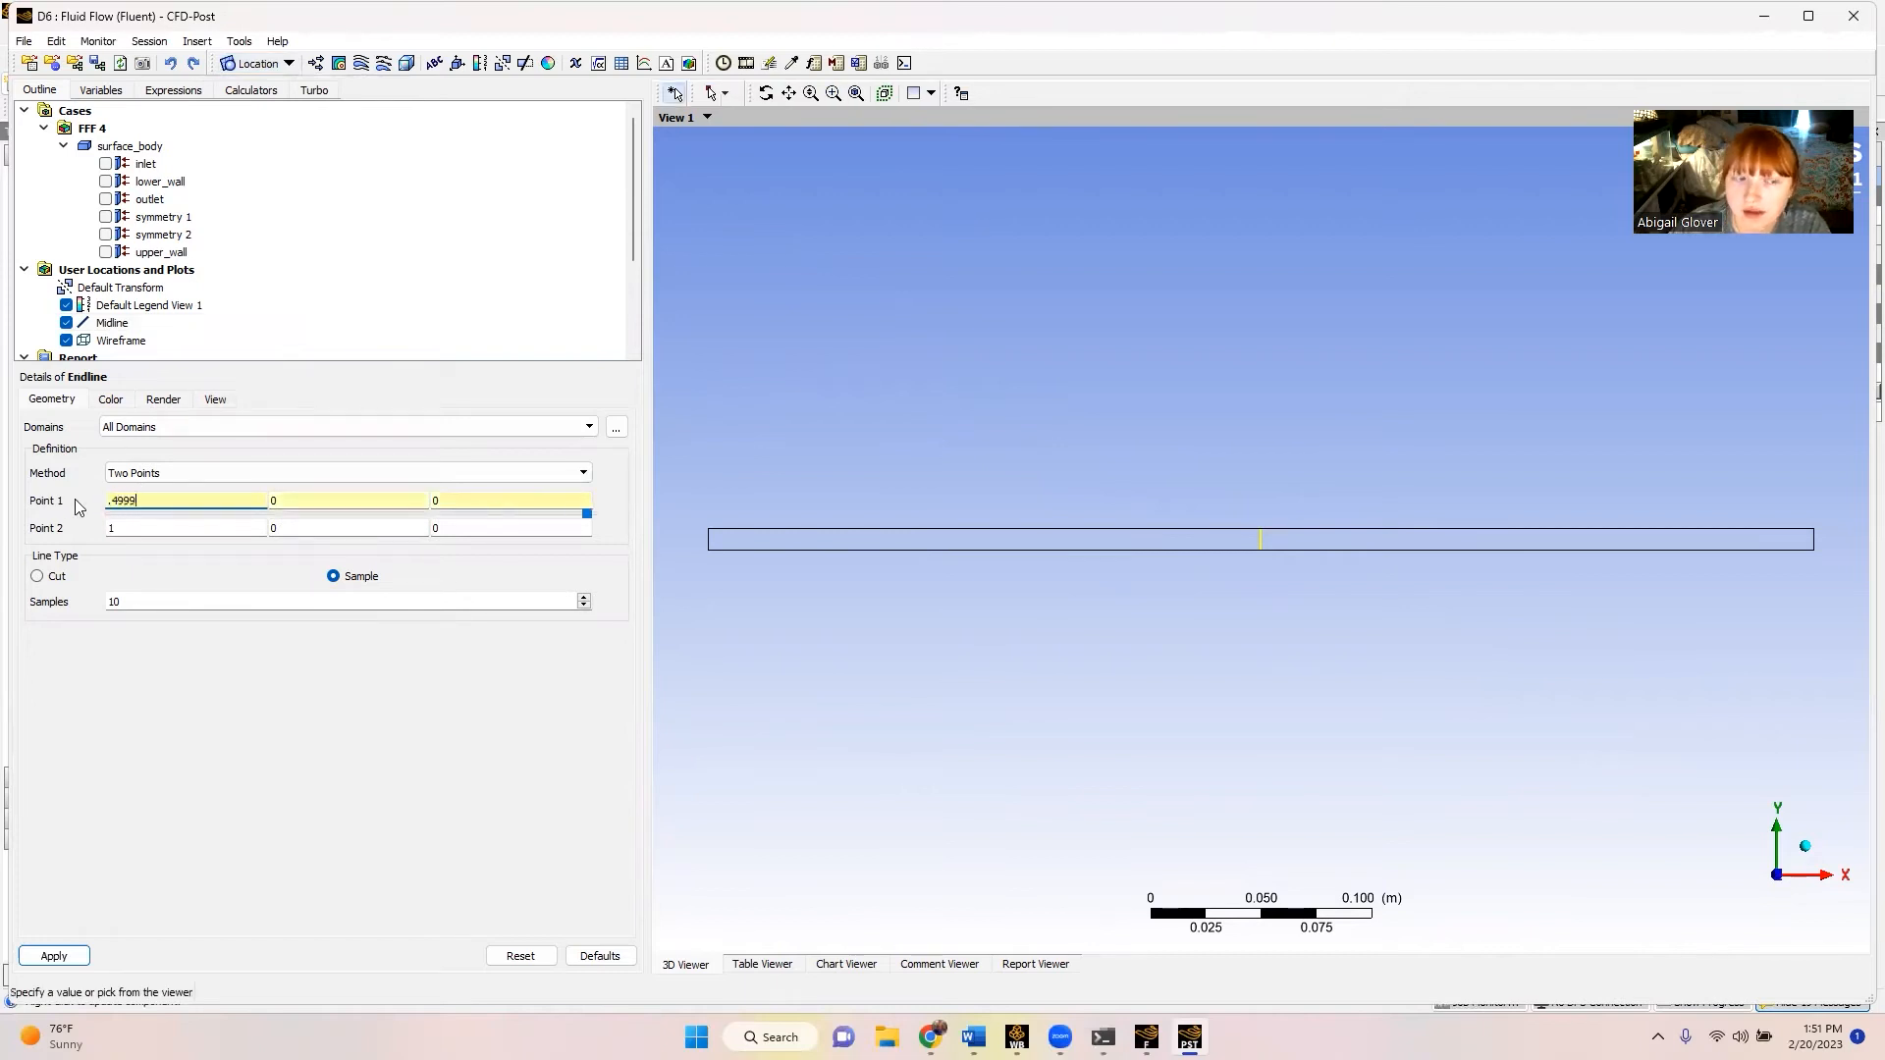
left_click(139, 529)
type("0.4999")
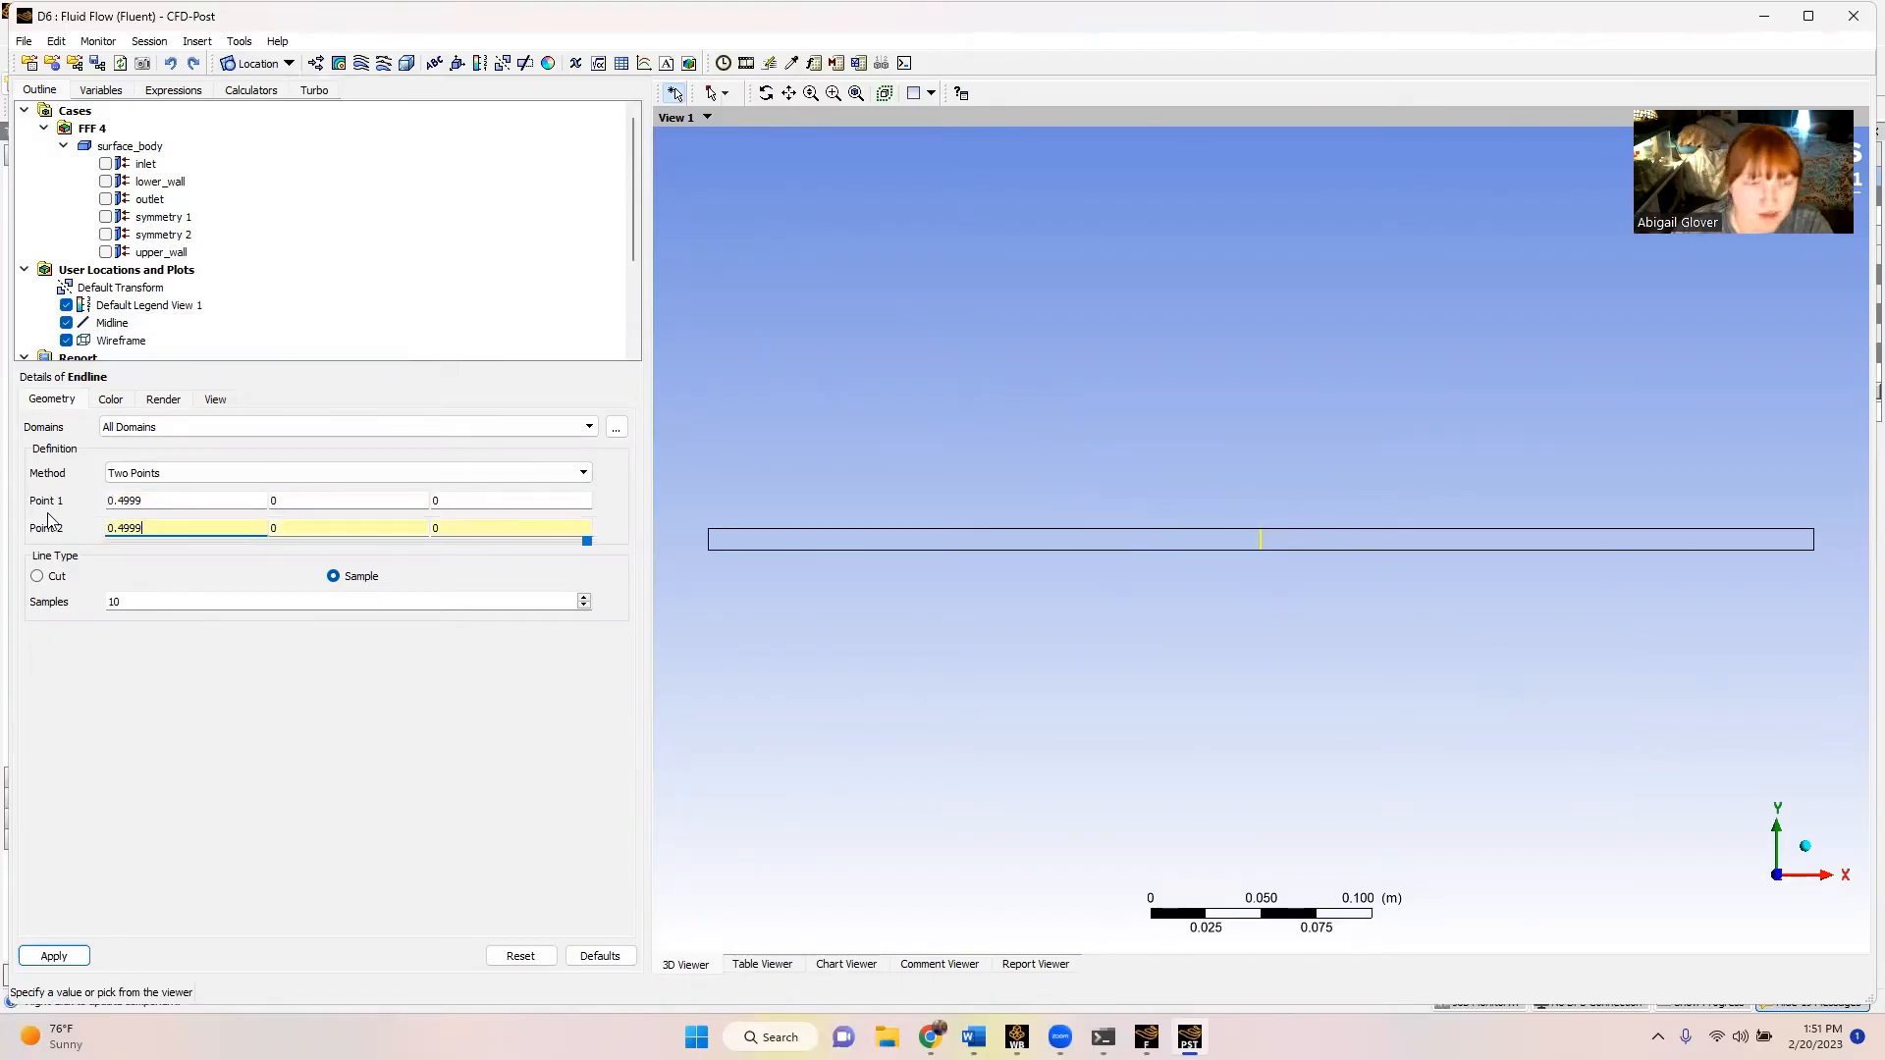
key("Tab")
type("0.01")
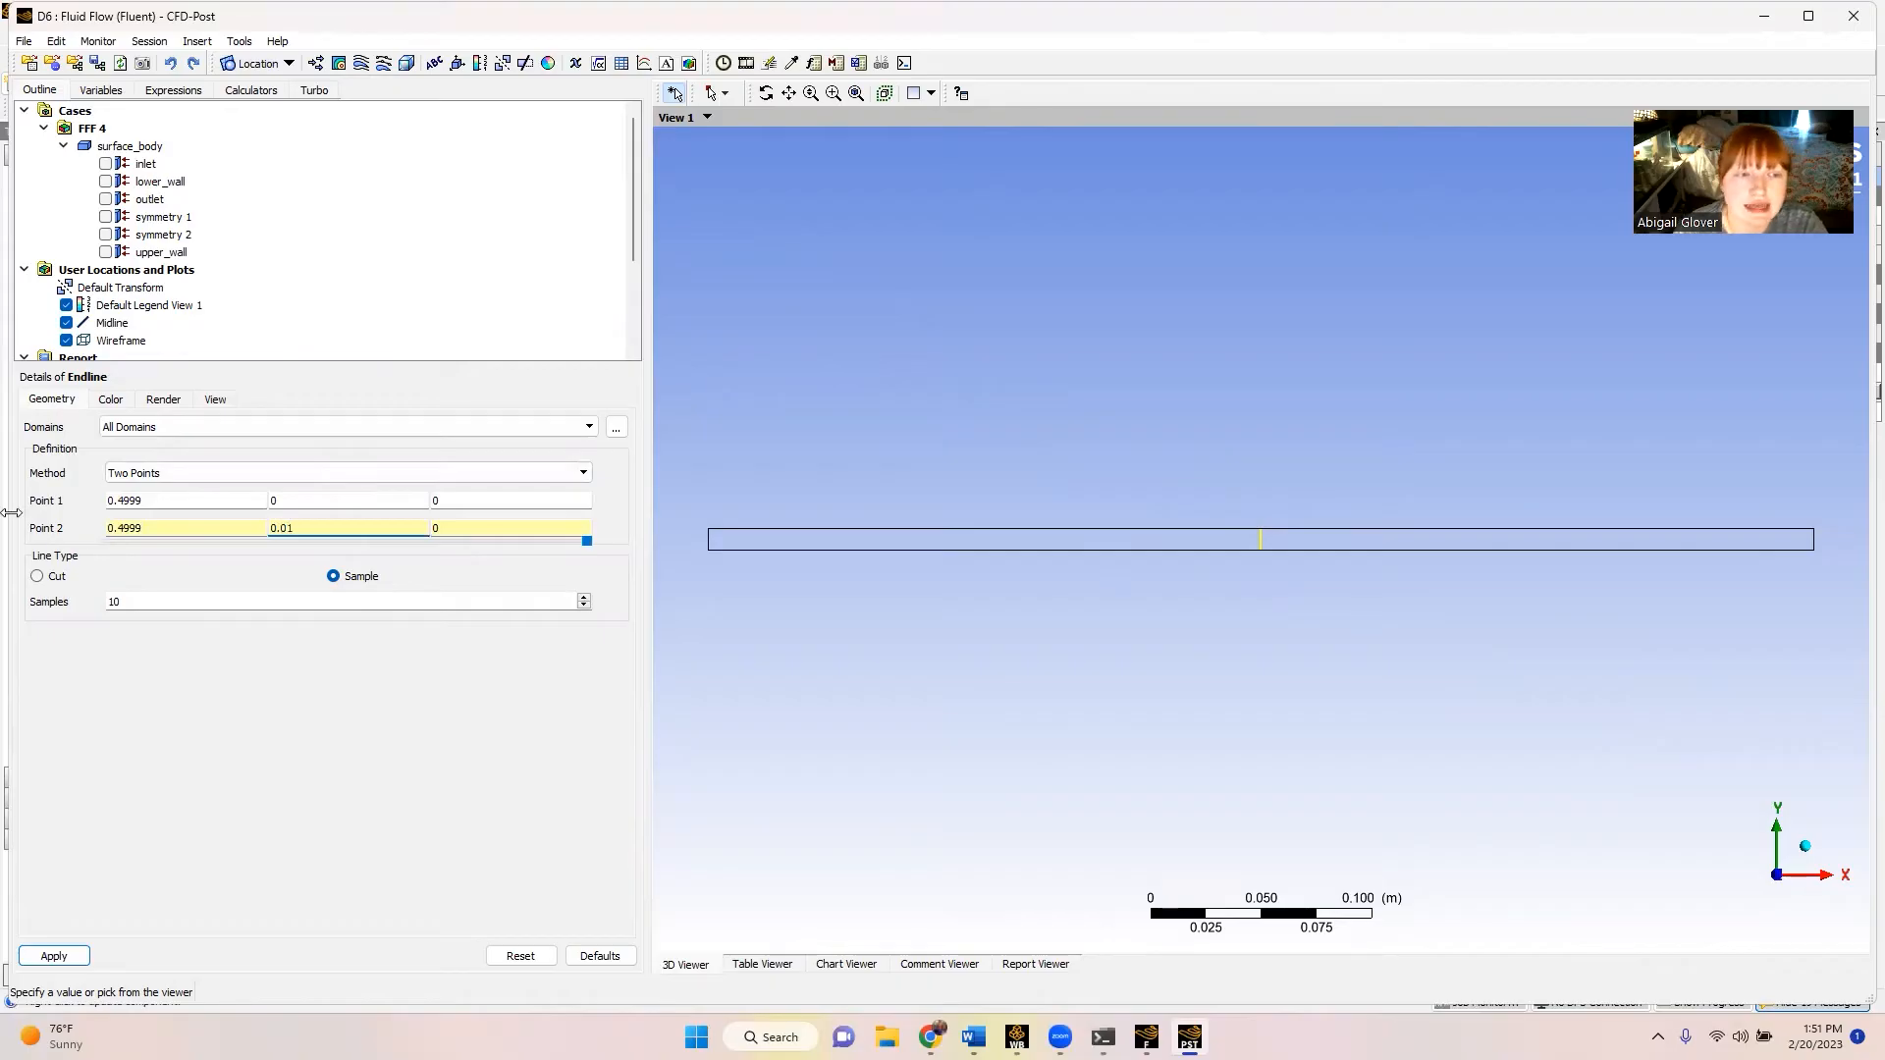
left_click(183, 601)
type("0")
left_click(60, 957)
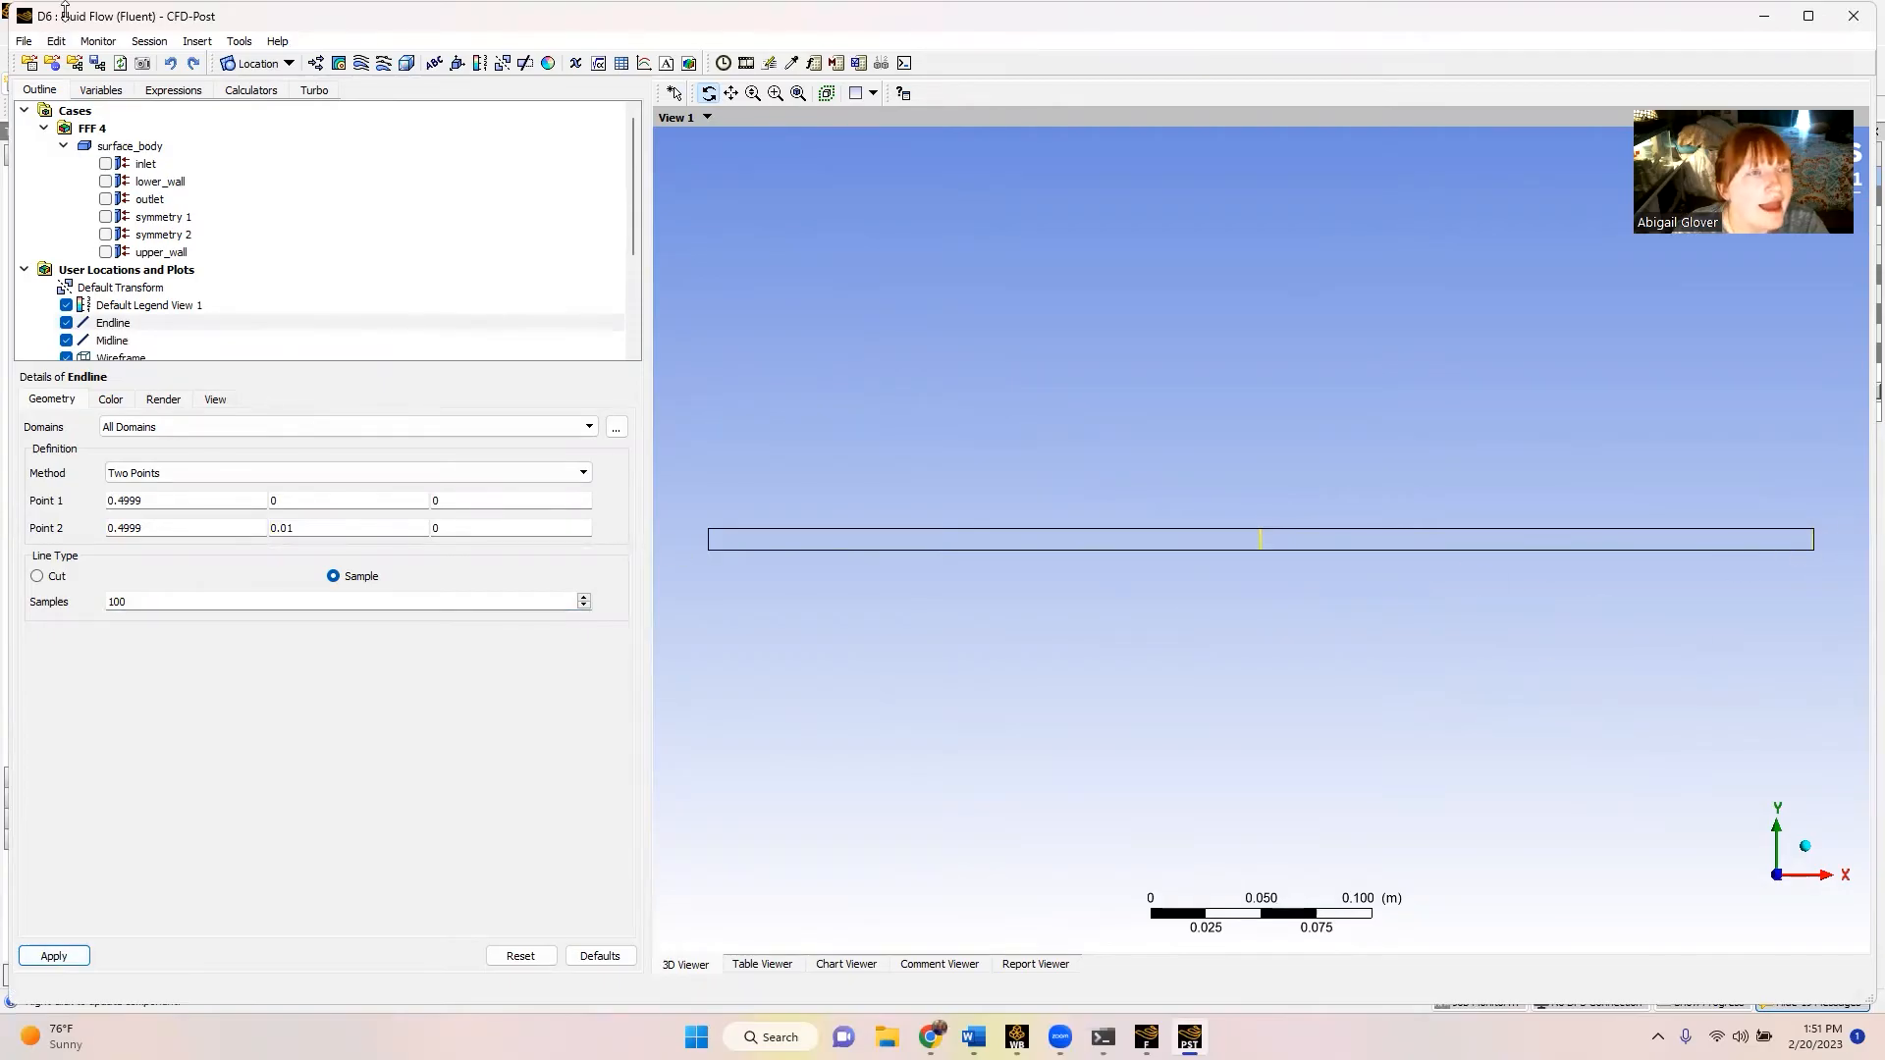
- Insert a line named Developing flow from (0.015, 0, 0) to (0.015, 0.01, 0) with 100 samples
left_click(258, 63)
left_click(261, 132)
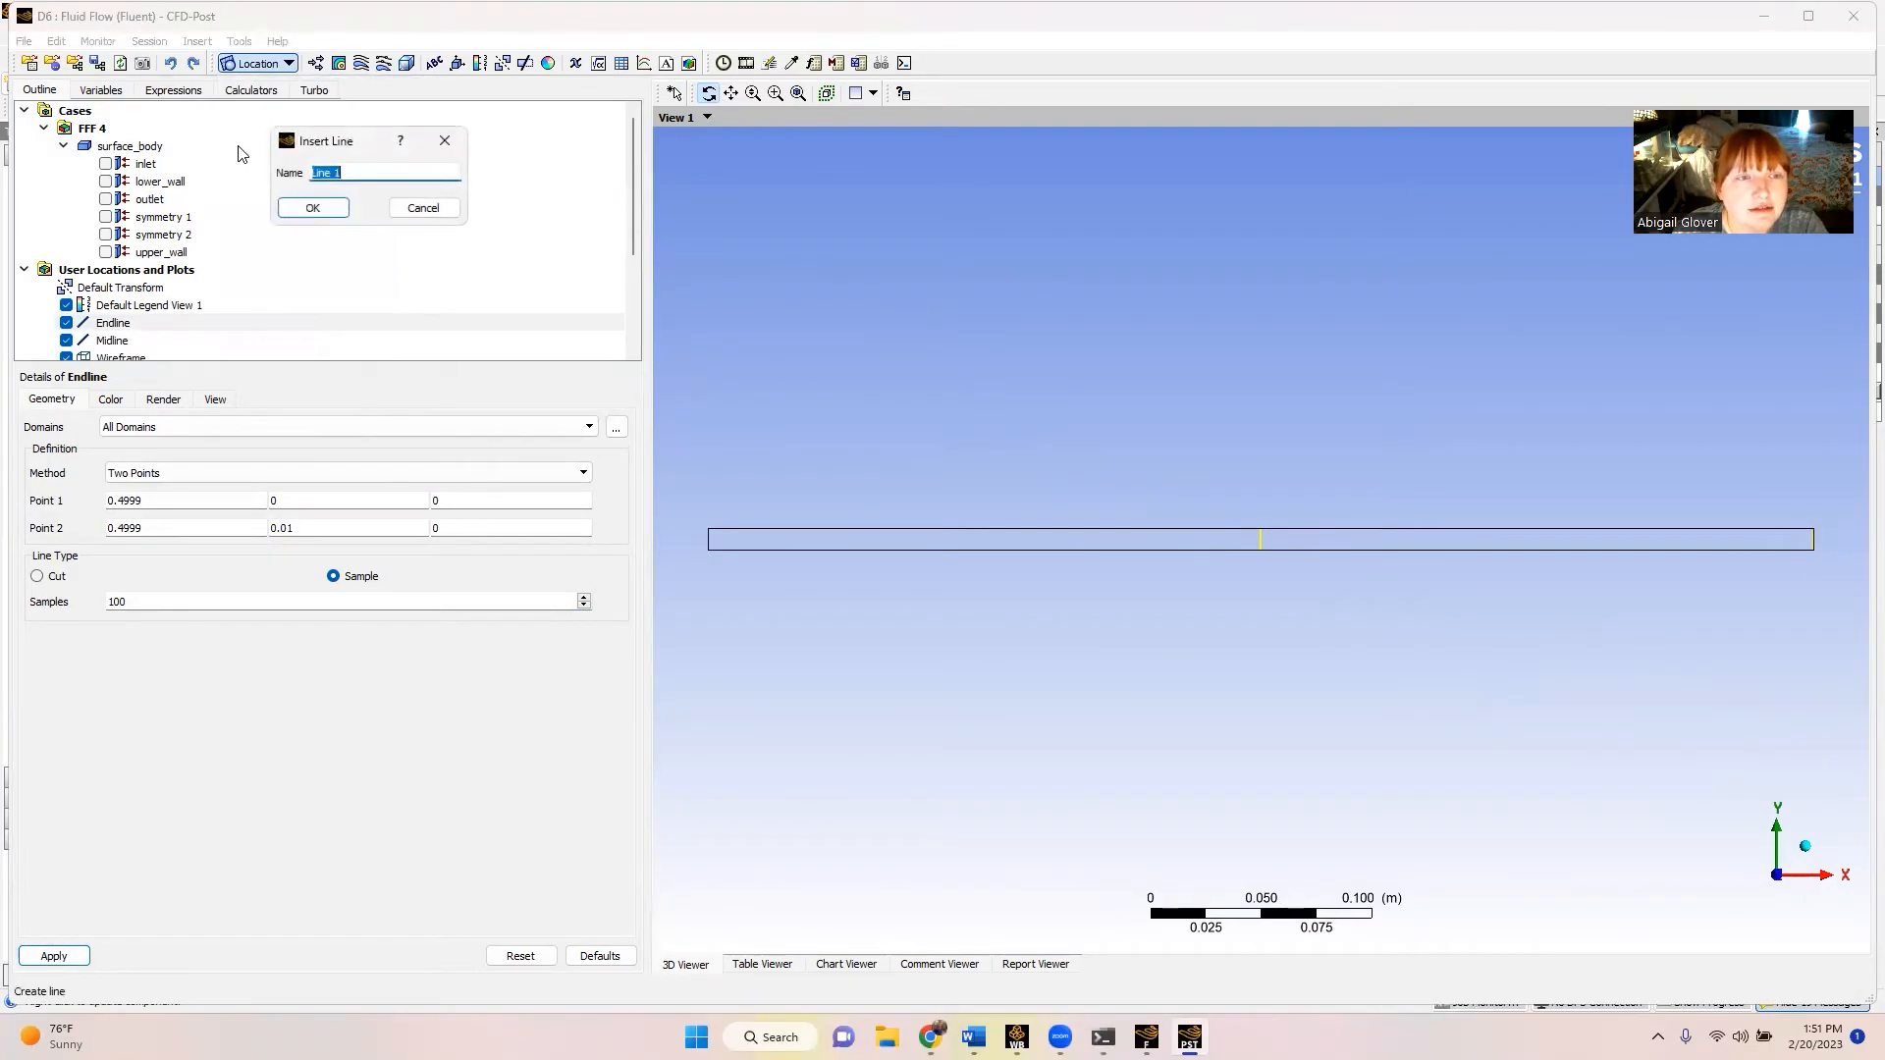
type("Developing")
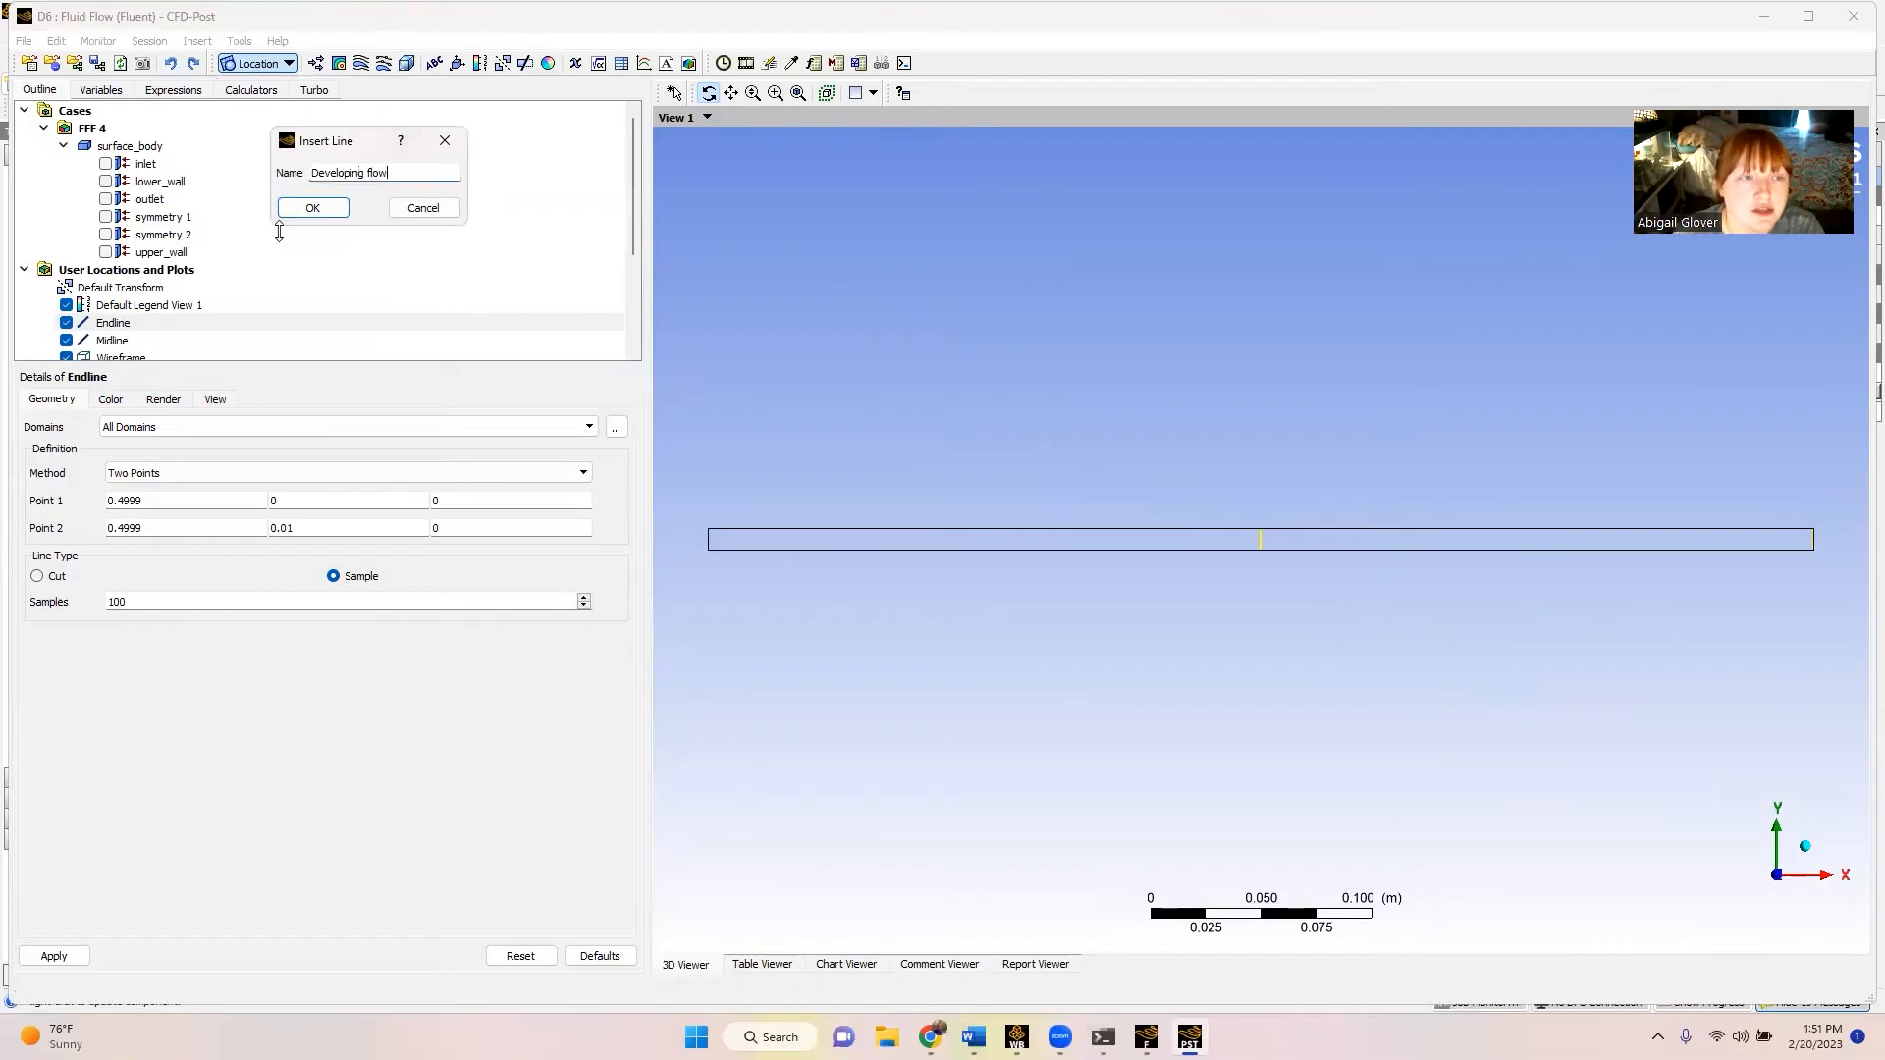
left_click(312, 208)
left_click(78, 957)
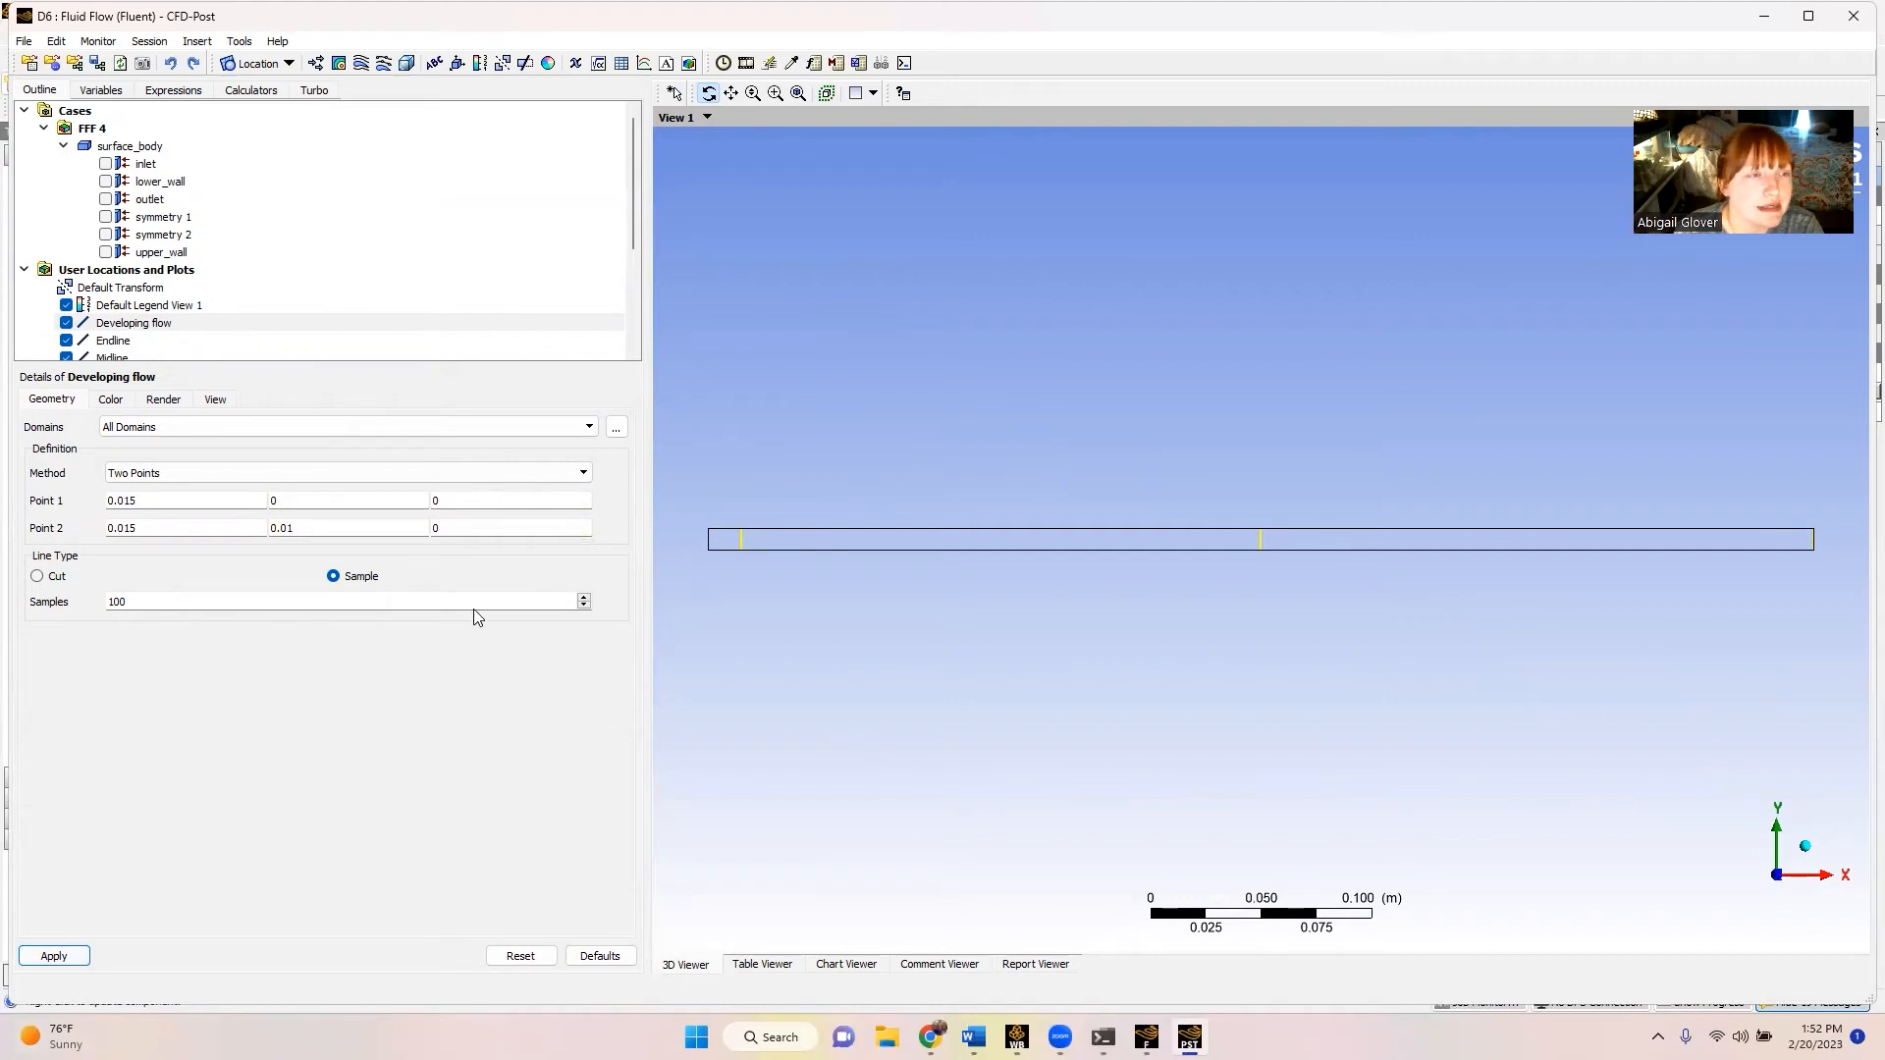
- Insert a contour with the default name, located on symmetry 1, with Velocity u as its variable
left_click(338, 63)
left_click(384, 144)
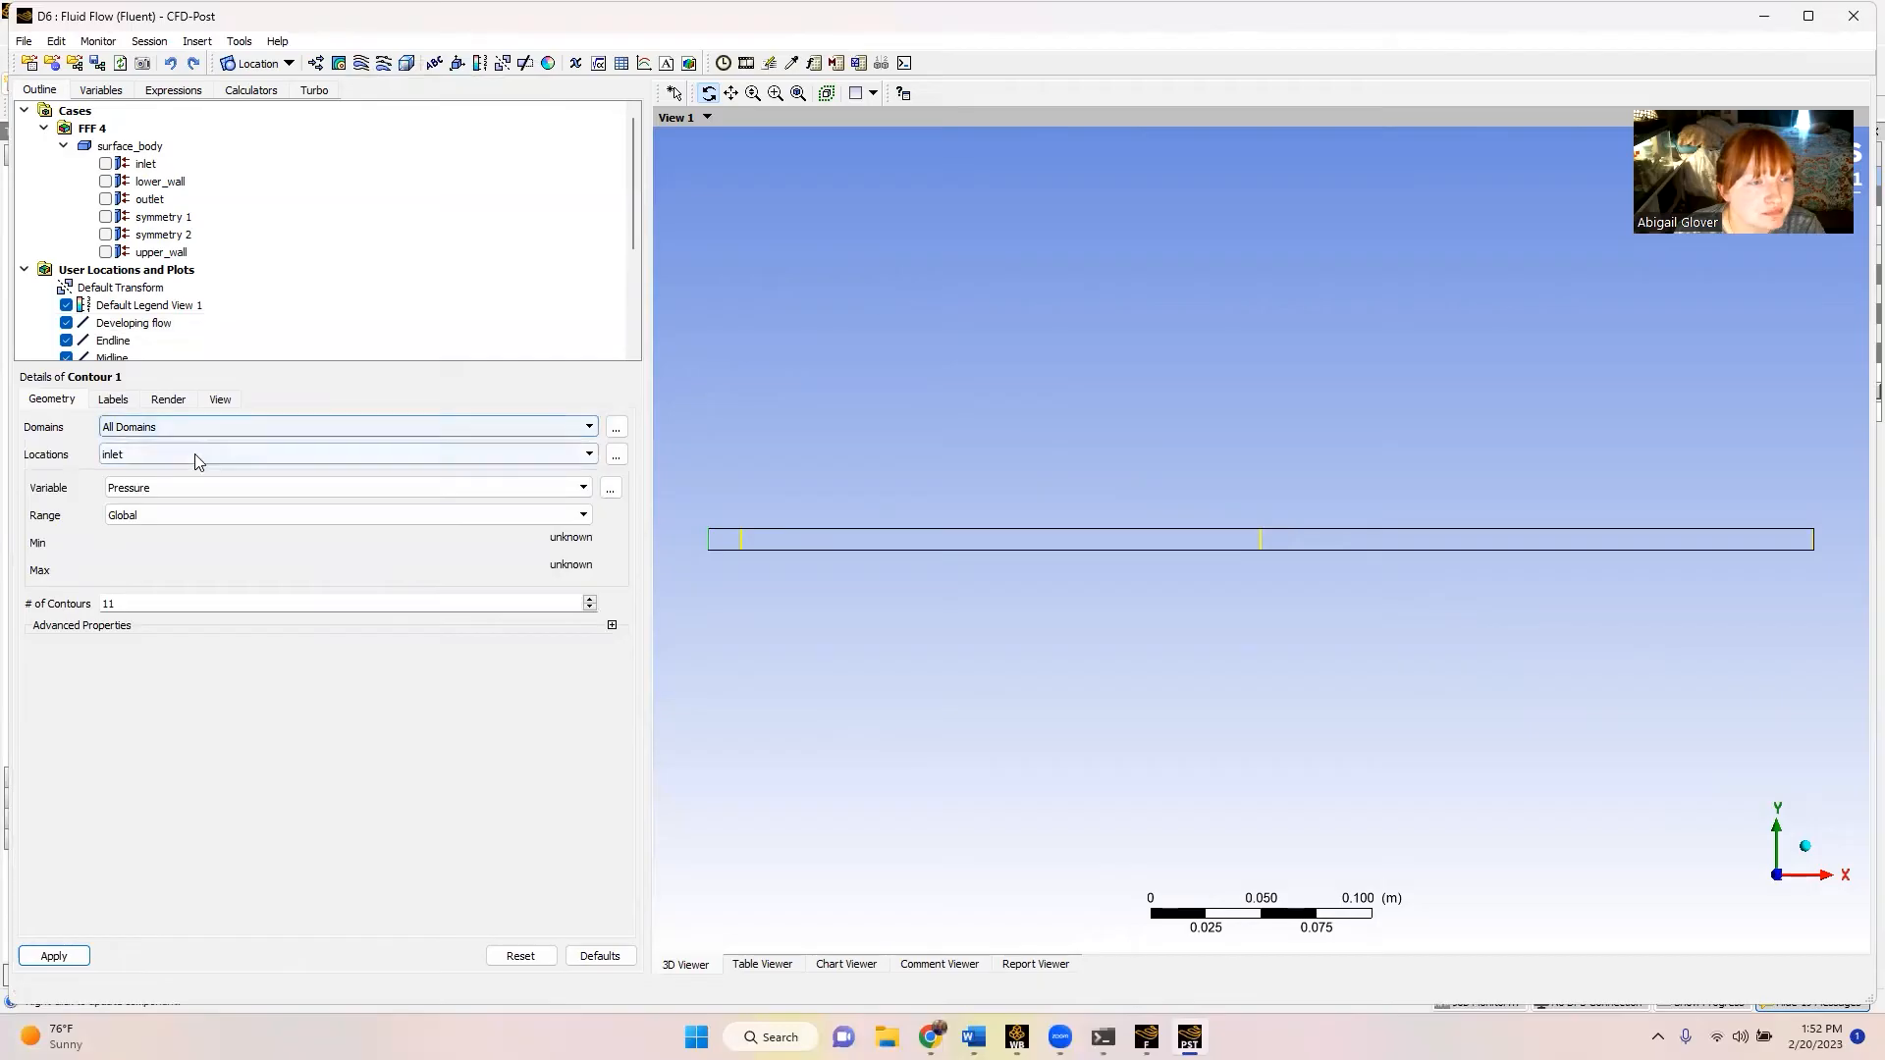
left_click(200, 457)
left_click(173, 517)
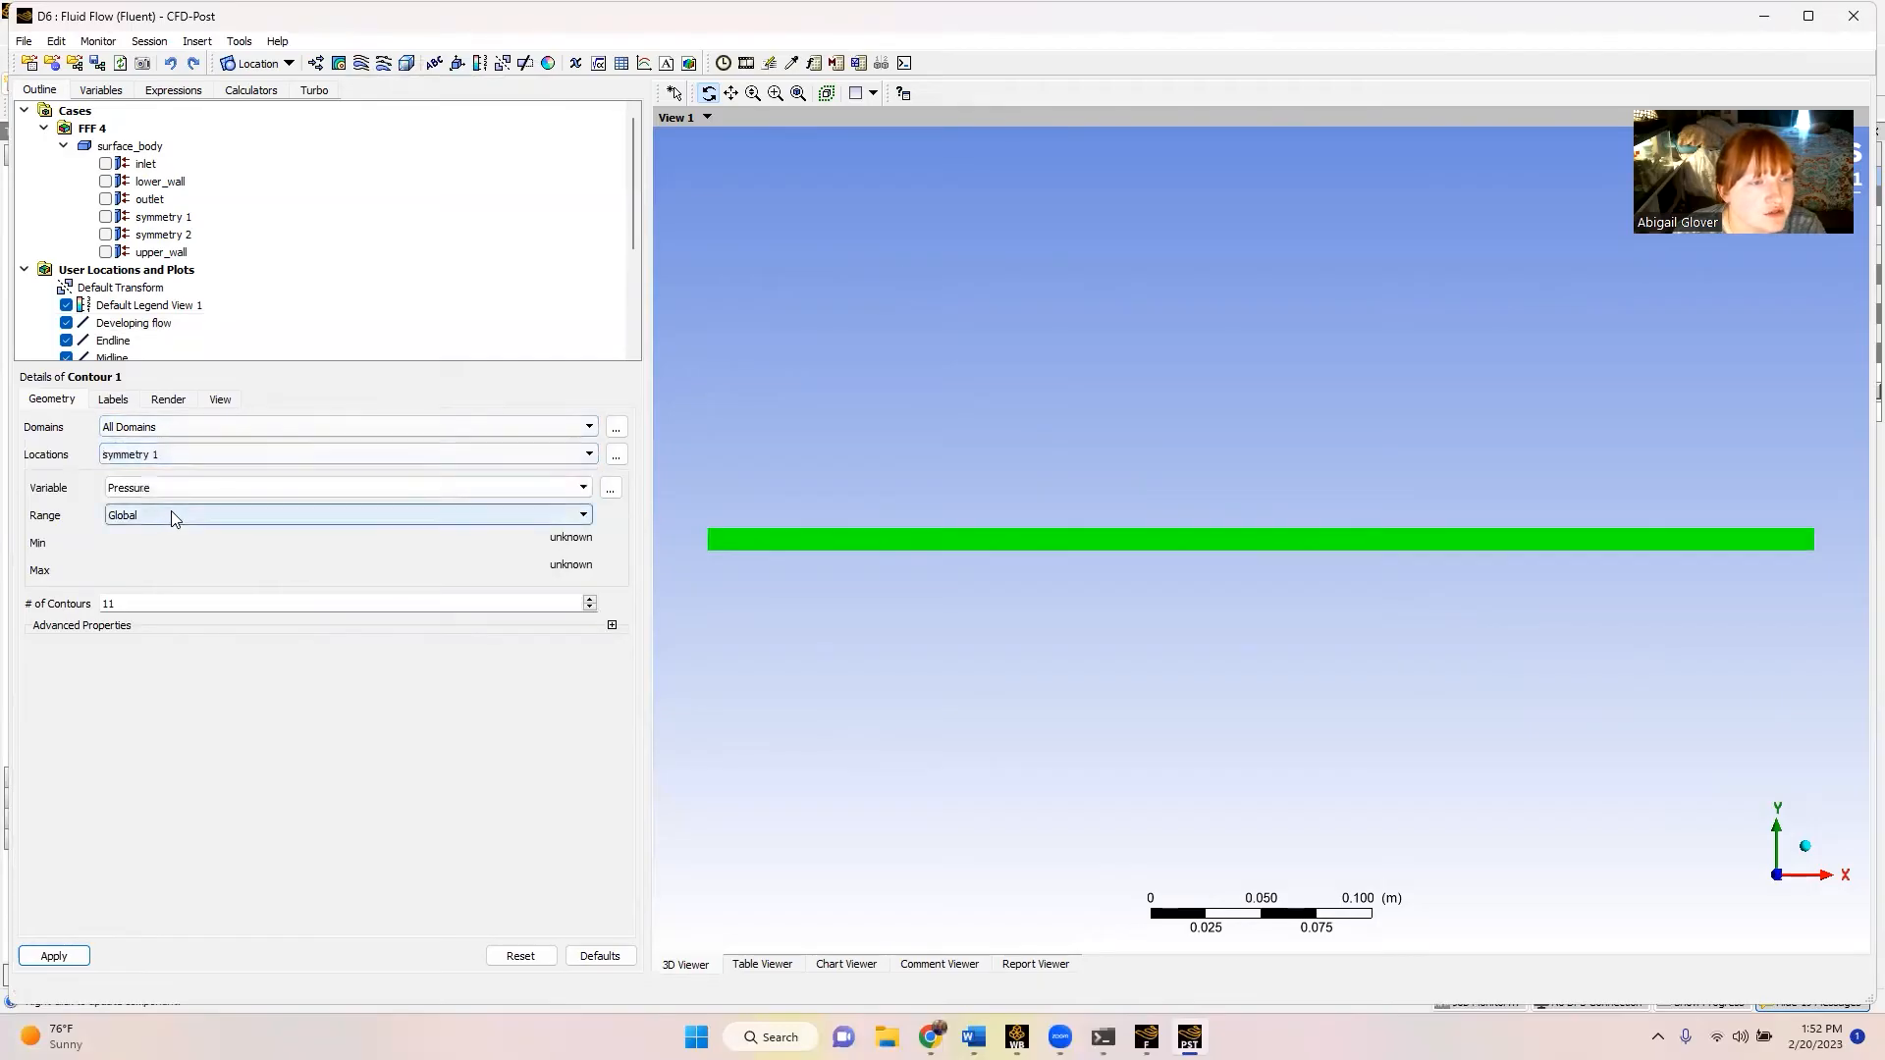
left_click(168, 488)
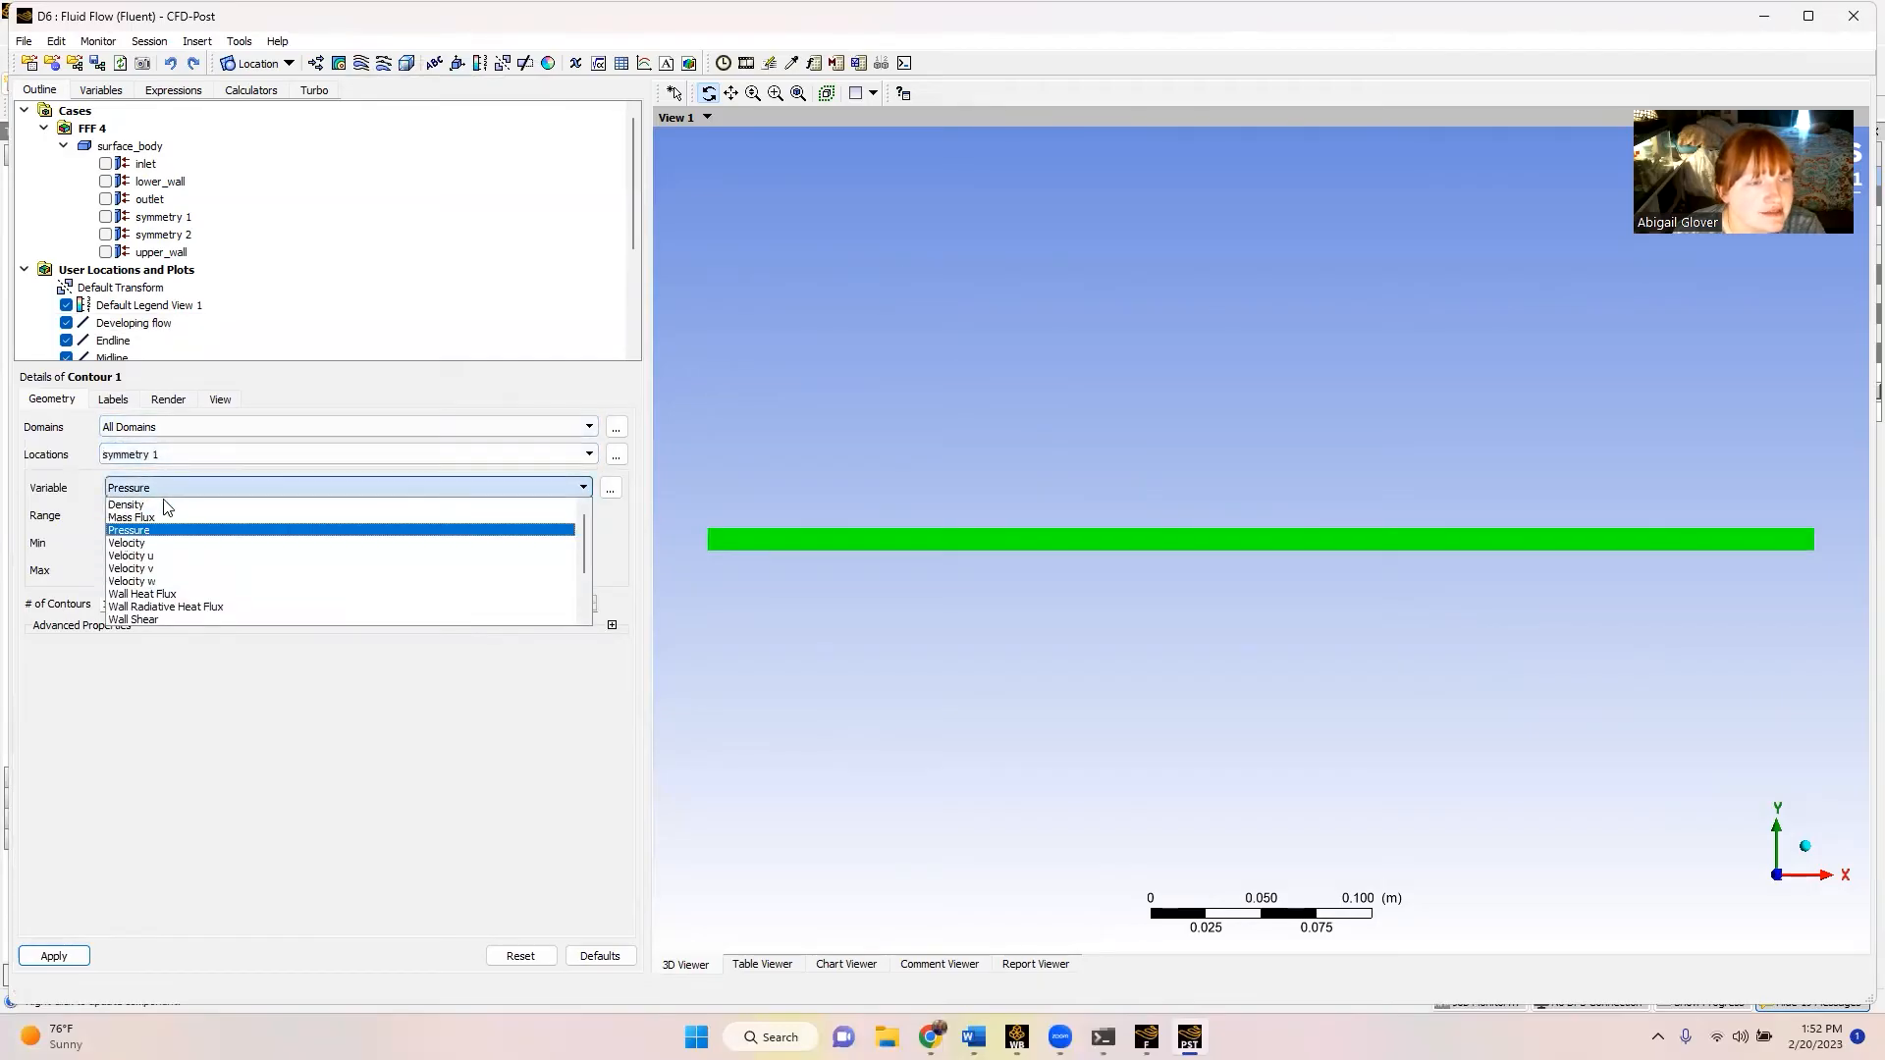
left_click(161, 556)
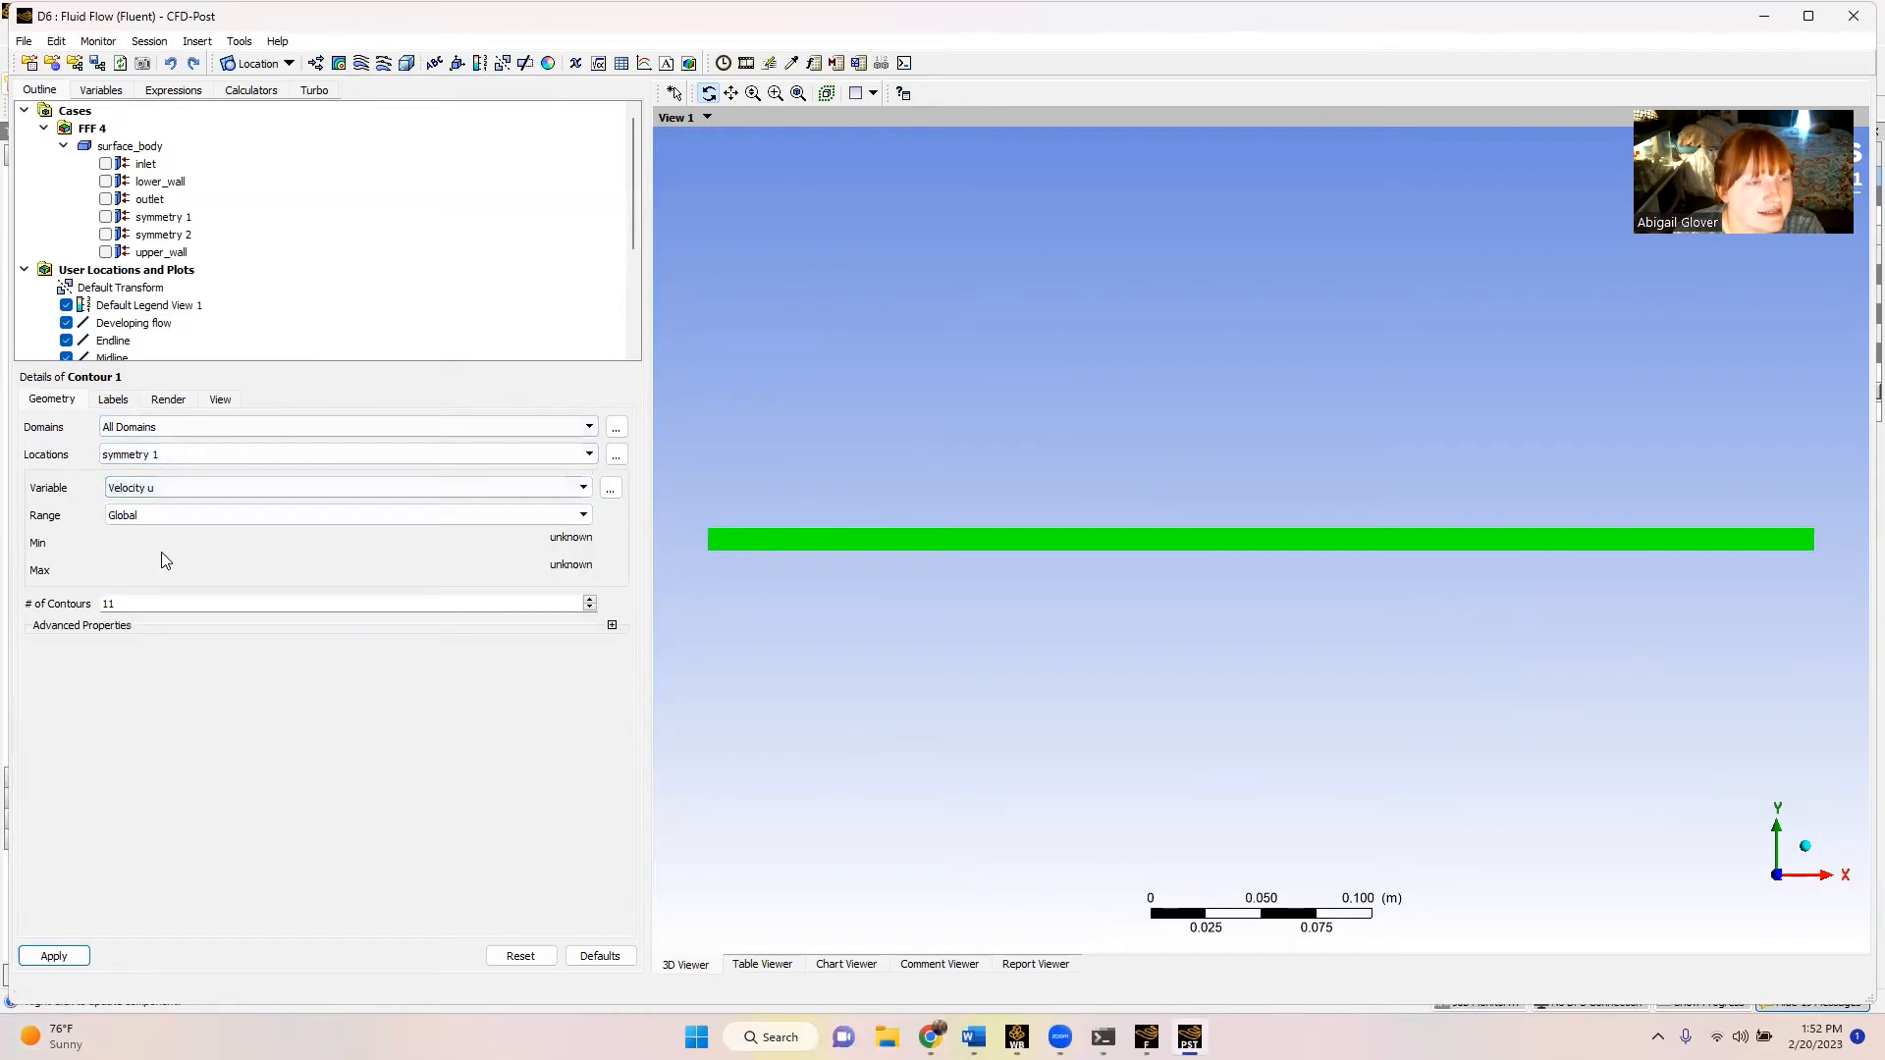
- Set the number of contours to 110, check the contour's label, render and view settings, and apply the contour
left_click(216, 607)
type("0")
left_click(202, 424)
left_click(199, 428)
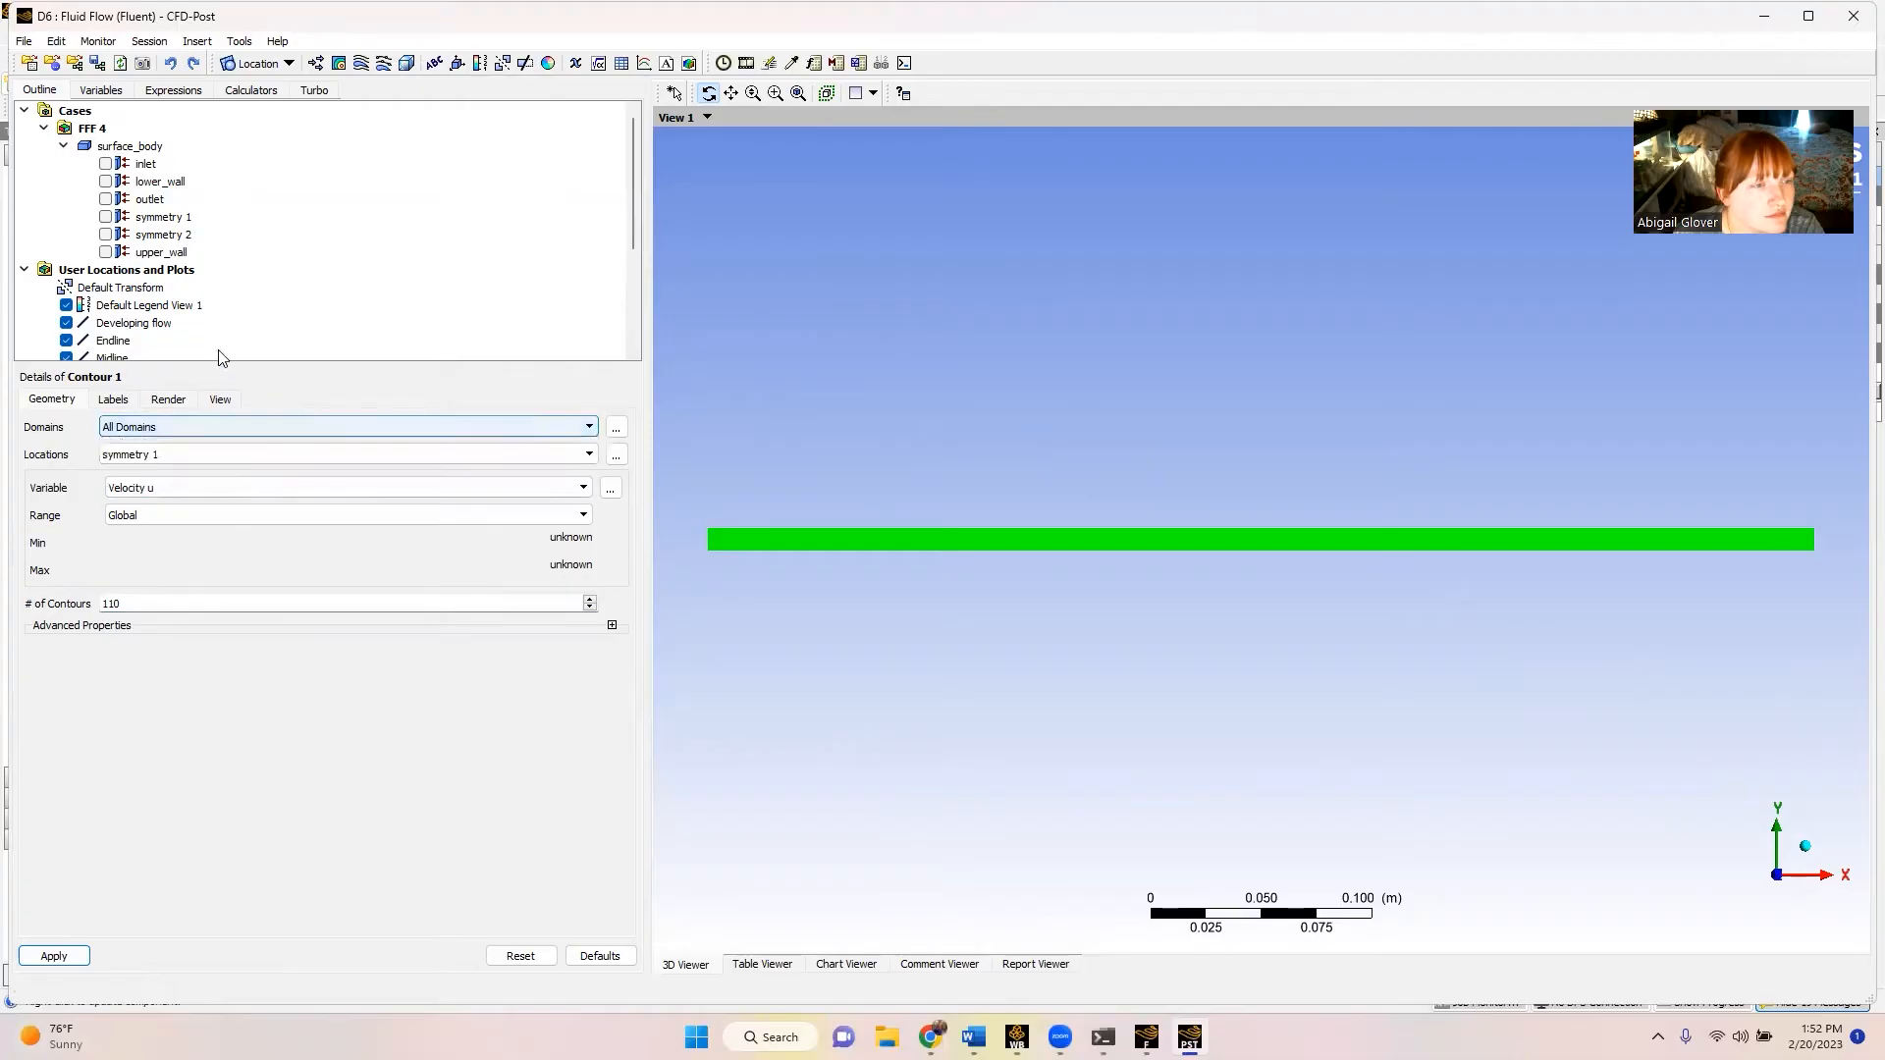
left_click(128, 401)
left_click(167, 400)
left_click(217, 402)
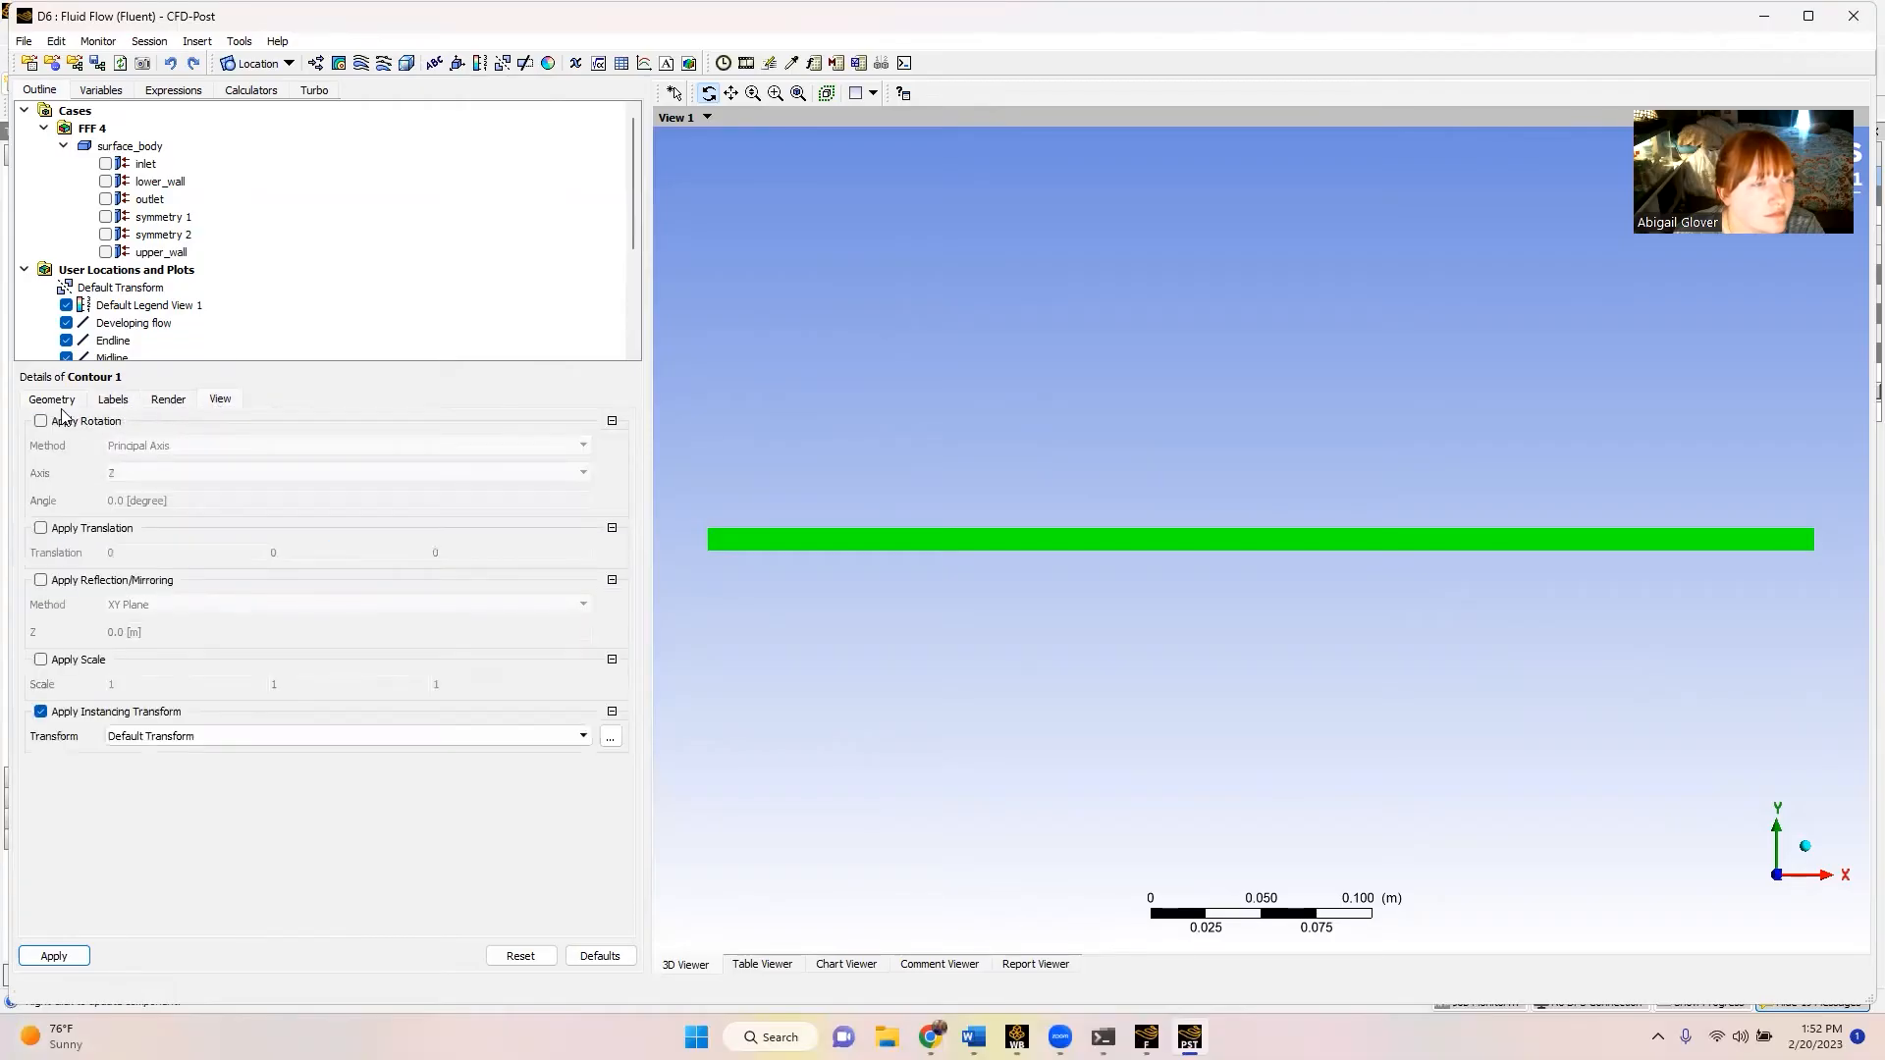
left_click(57, 402)
left_click(59, 955)
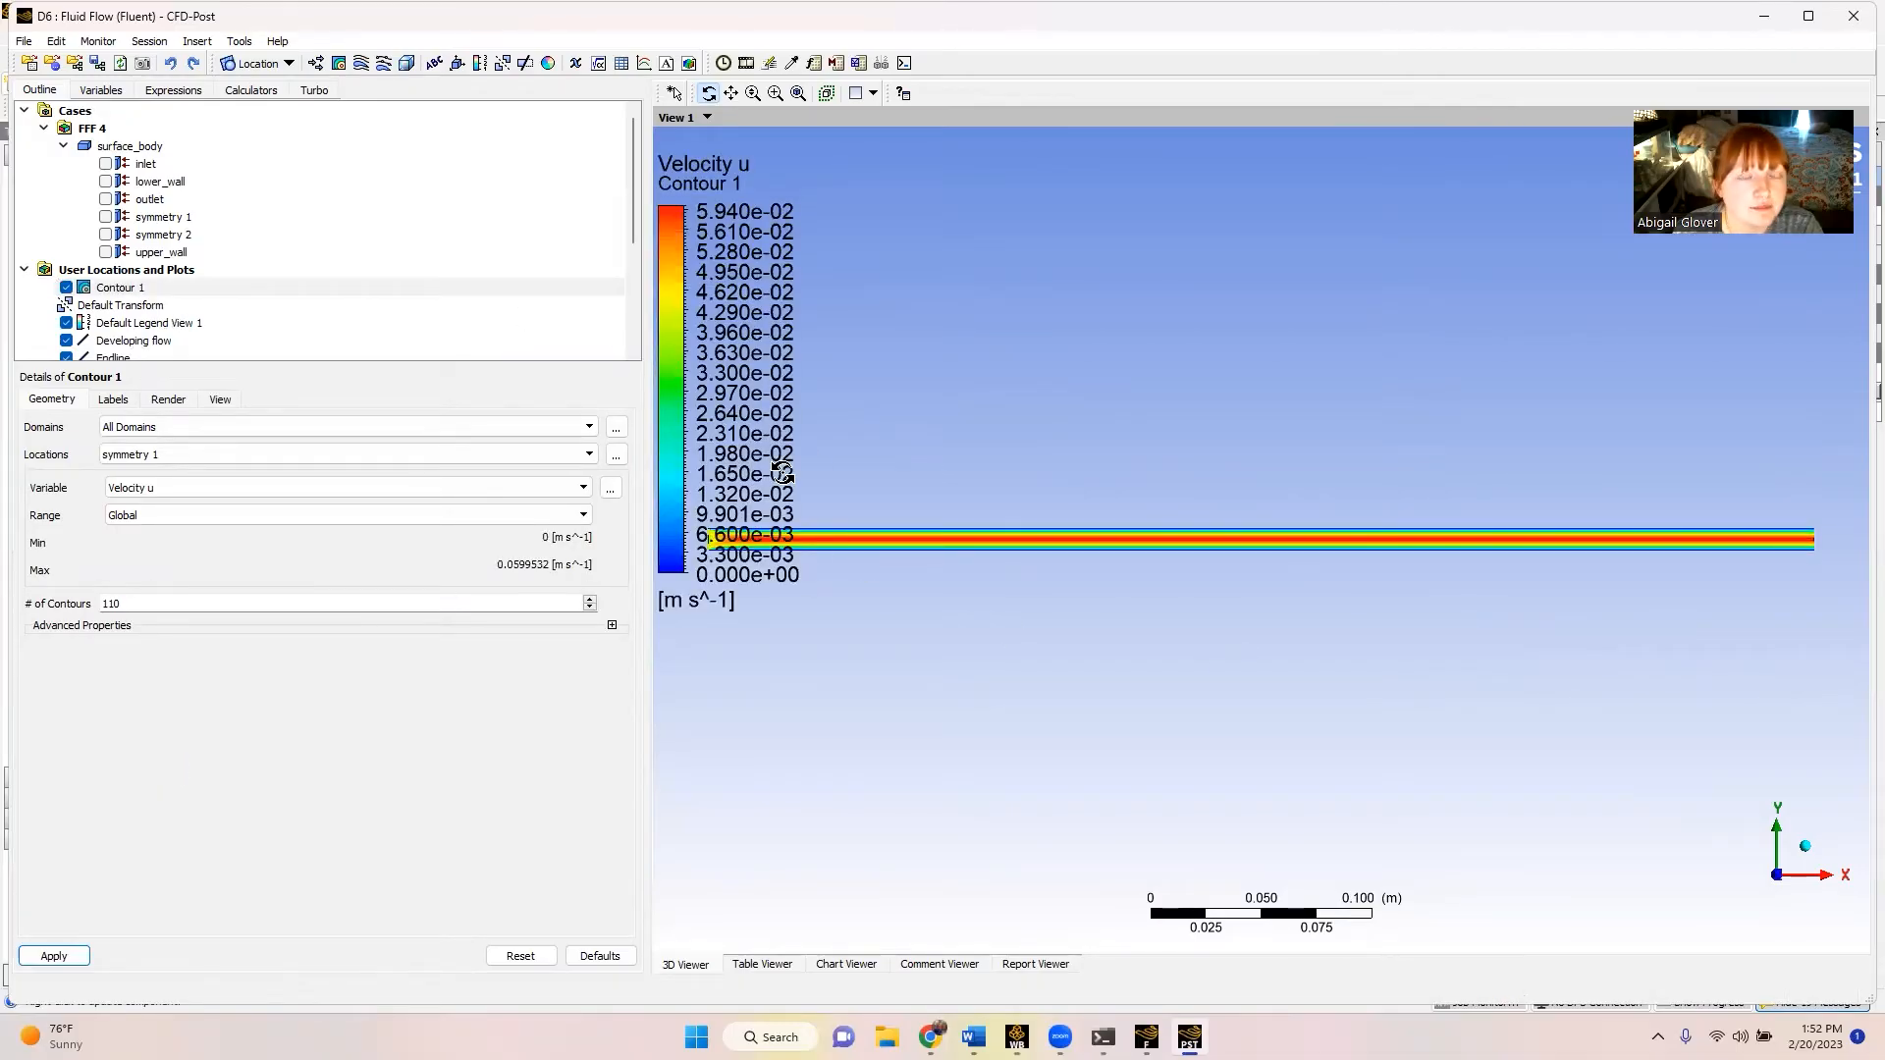
- Make the default legend horizontal with Fixed number format and apply the changes
left_click(176, 325)
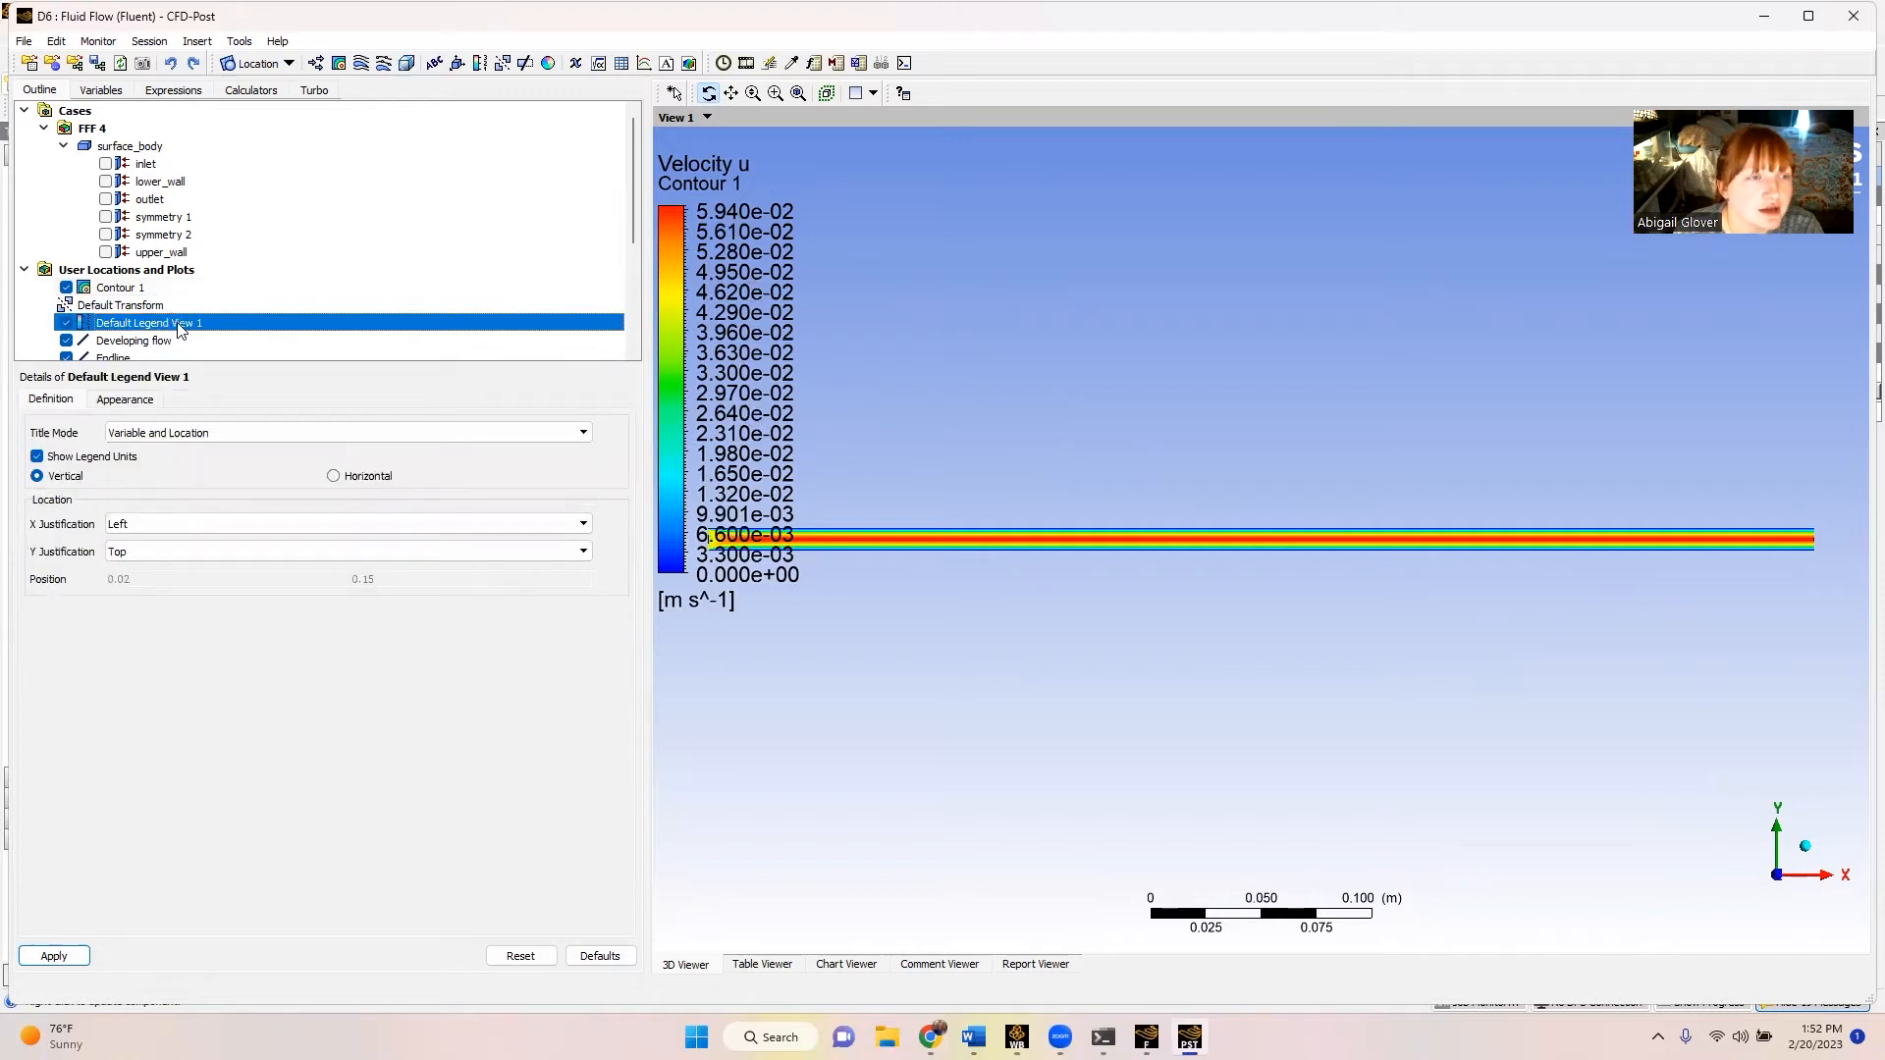
left_click(333, 477)
left_click(126, 401)
left_click(393, 516)
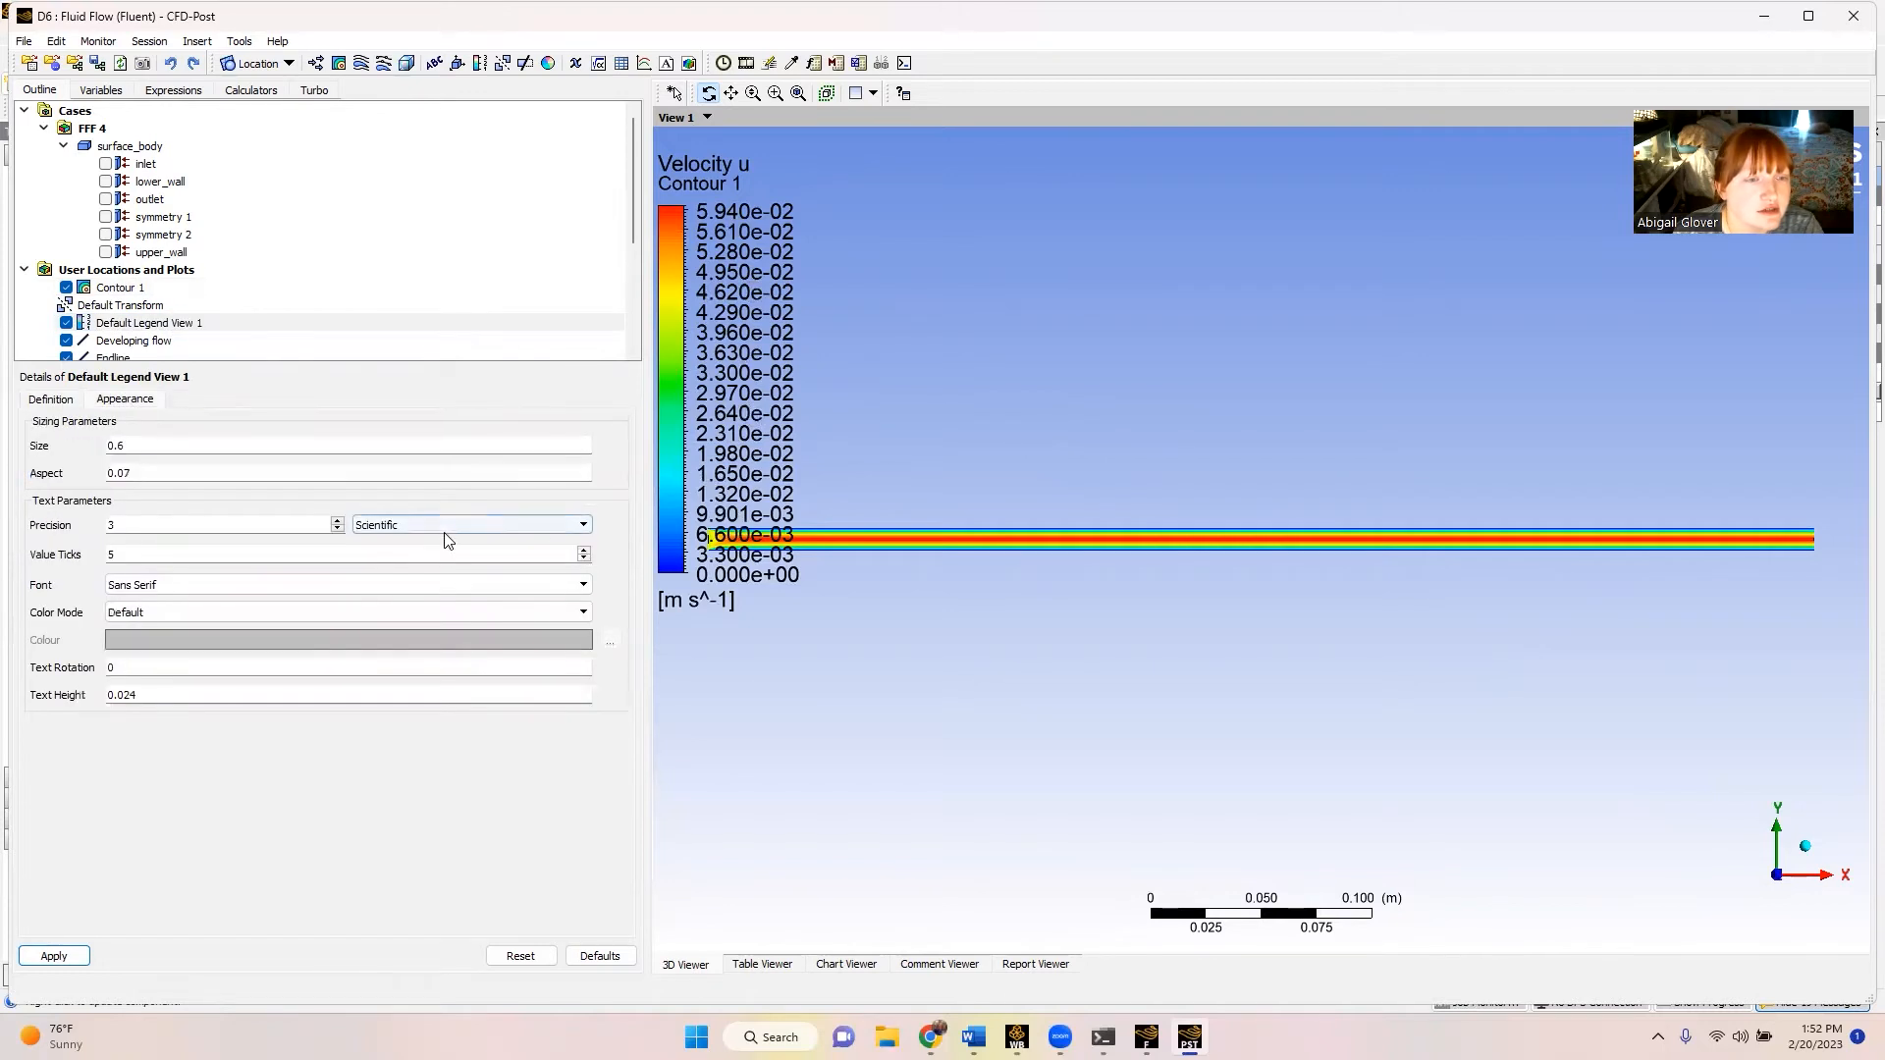
left_click(412, 540)
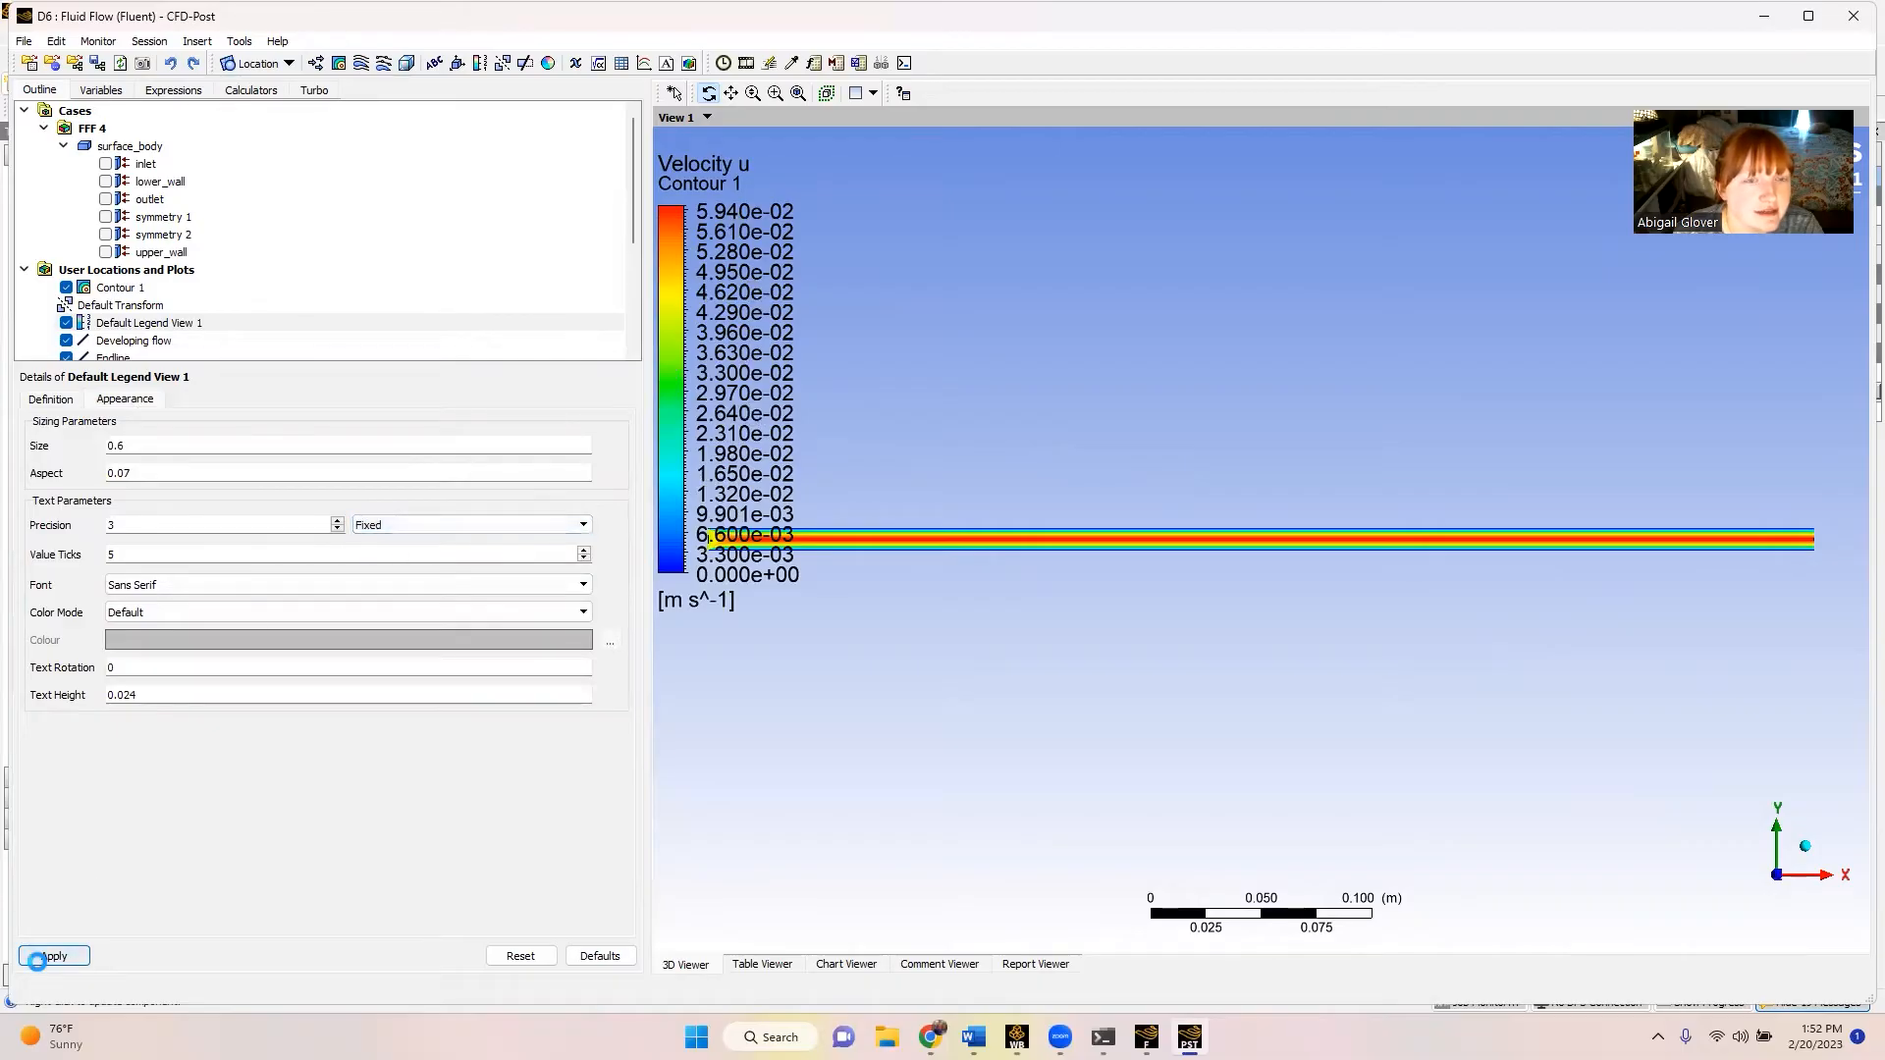
left_click(54, 955)
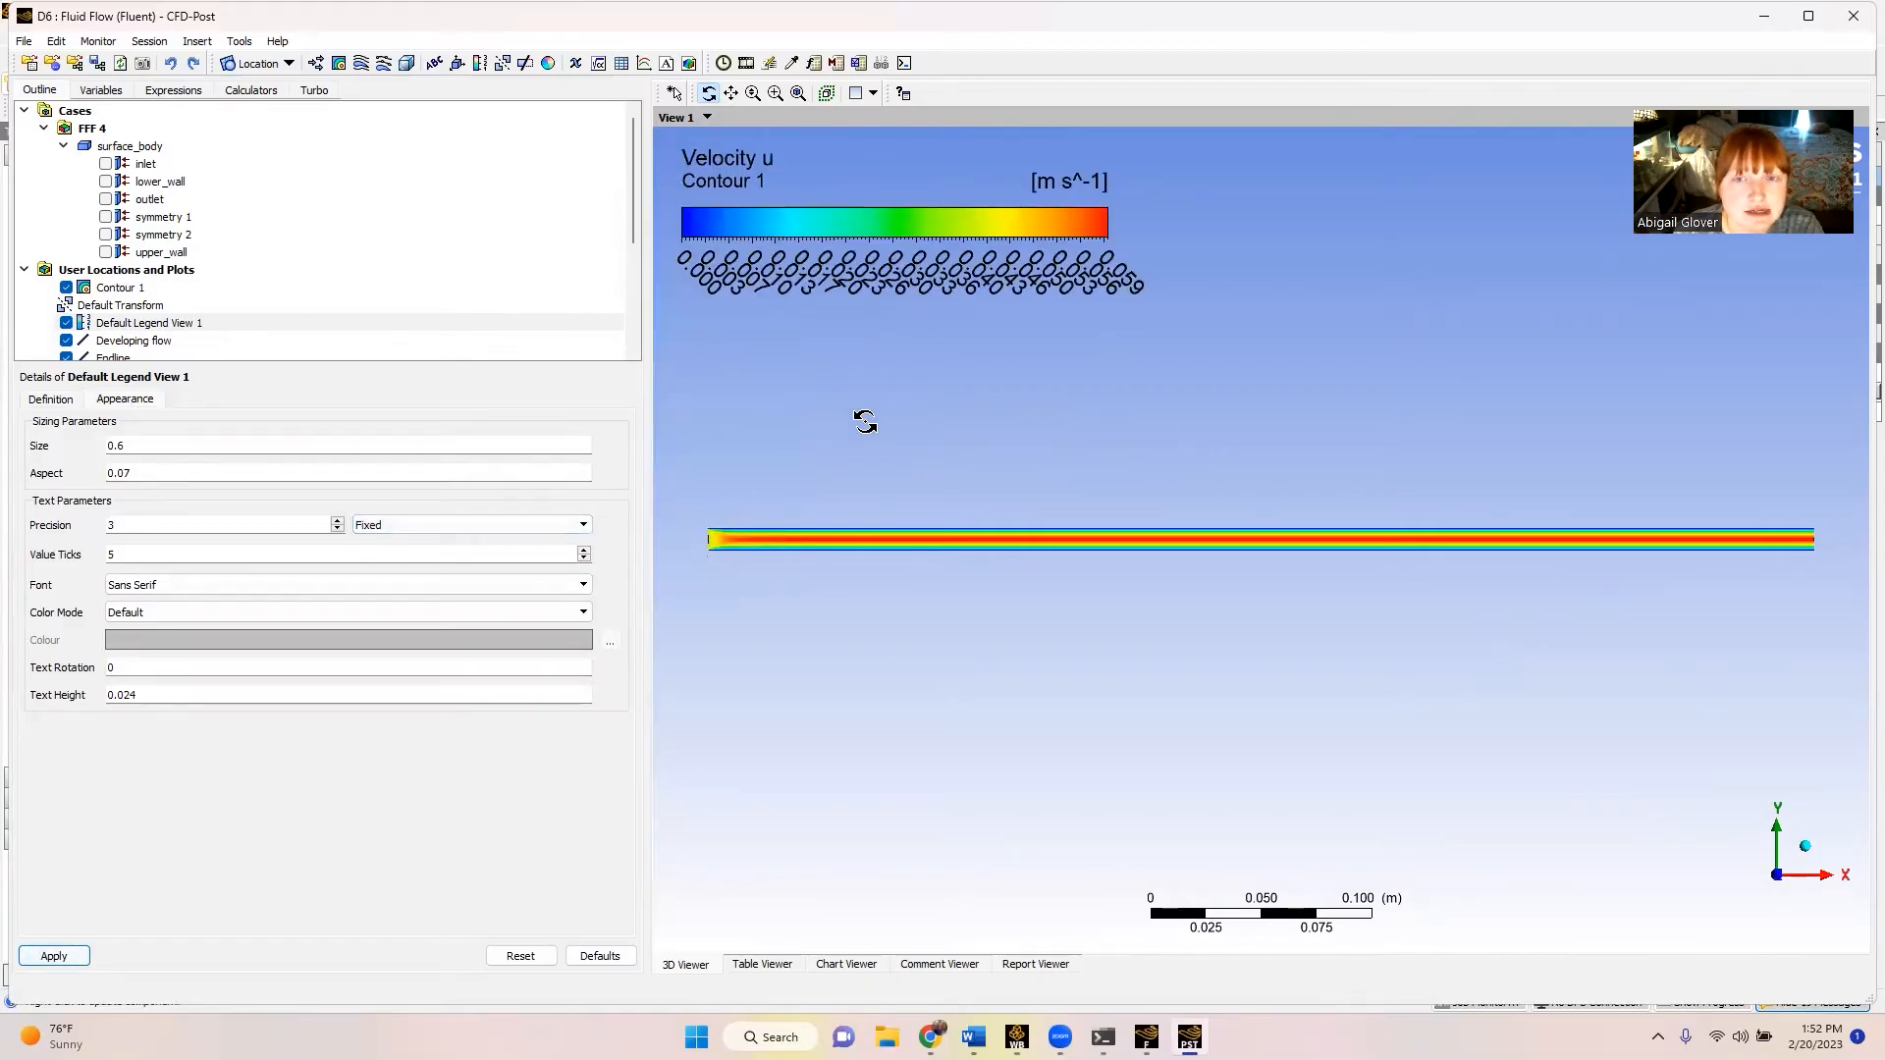
- Show the chart view, check the existing lines in the outline, and insert a new chart with the default name
left_click(846, 963)
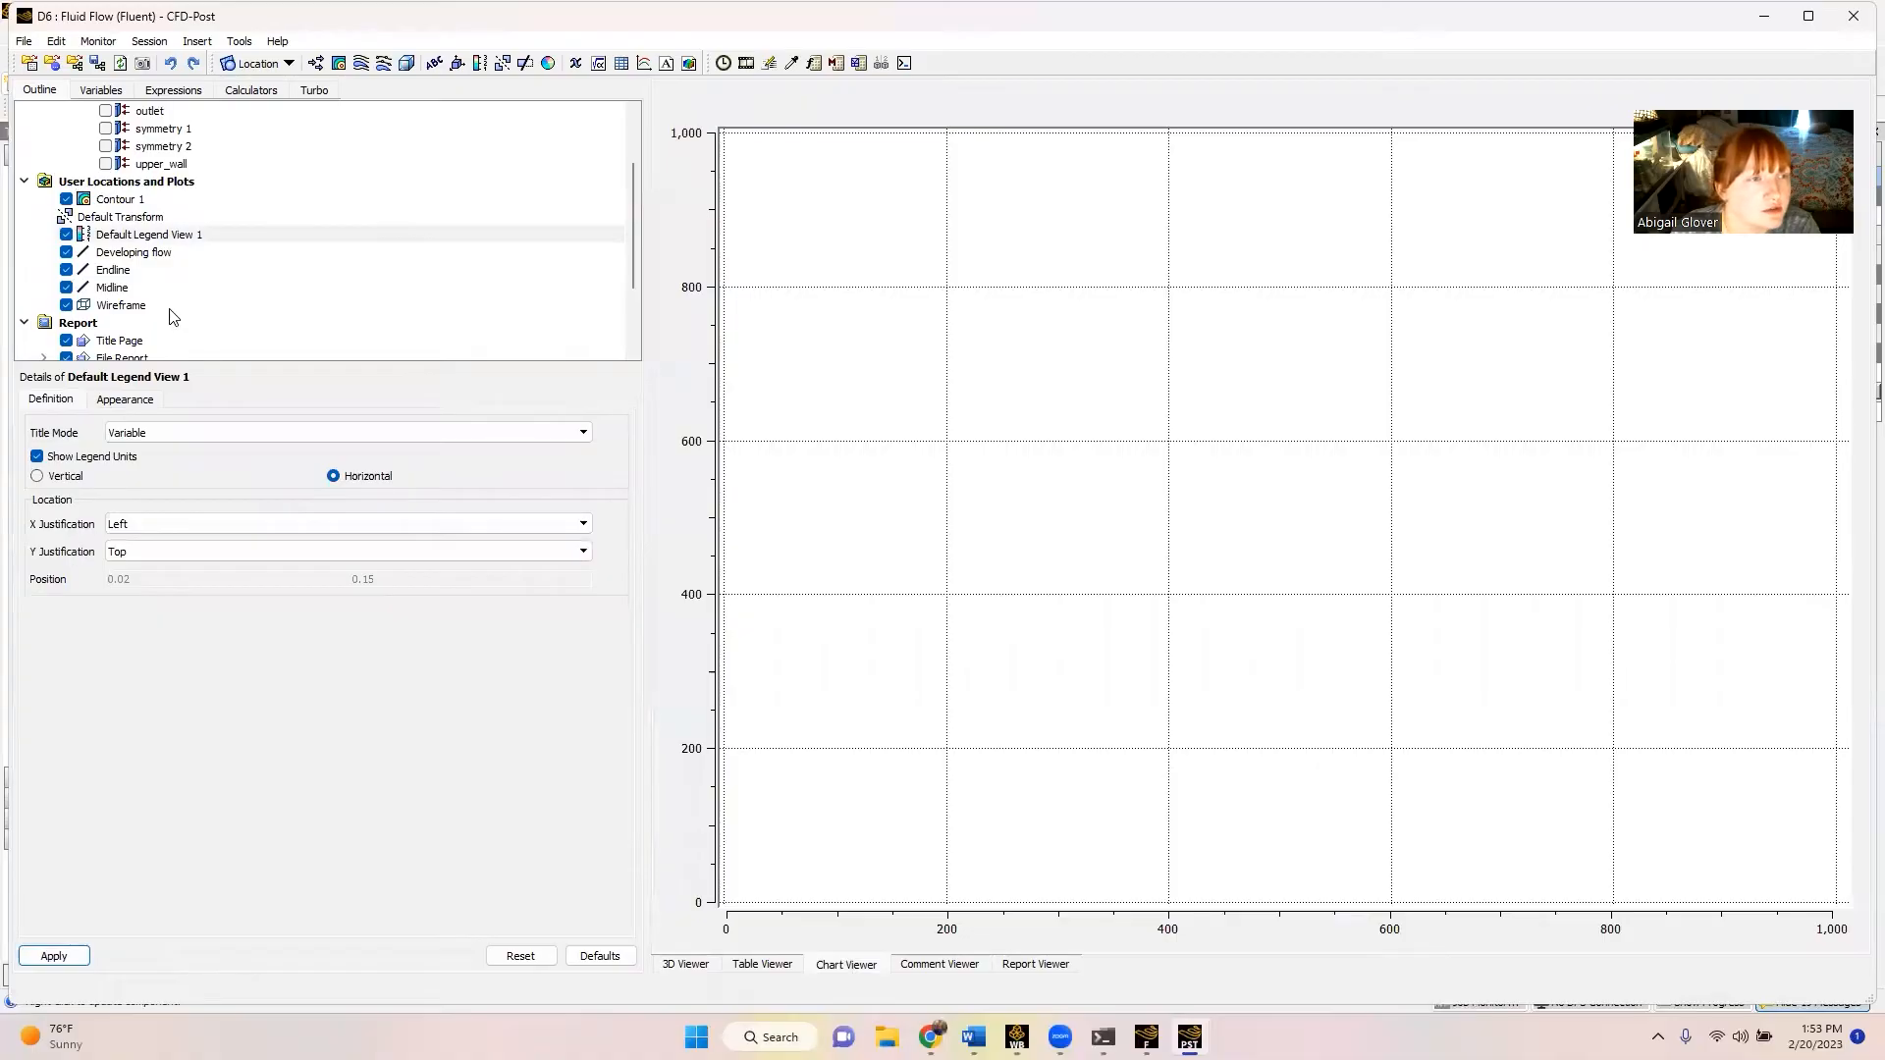
scroll(175, 314, "down", 2)
scroll(146, 228, "up", 3)
scroll(152, 241, "up", 1)
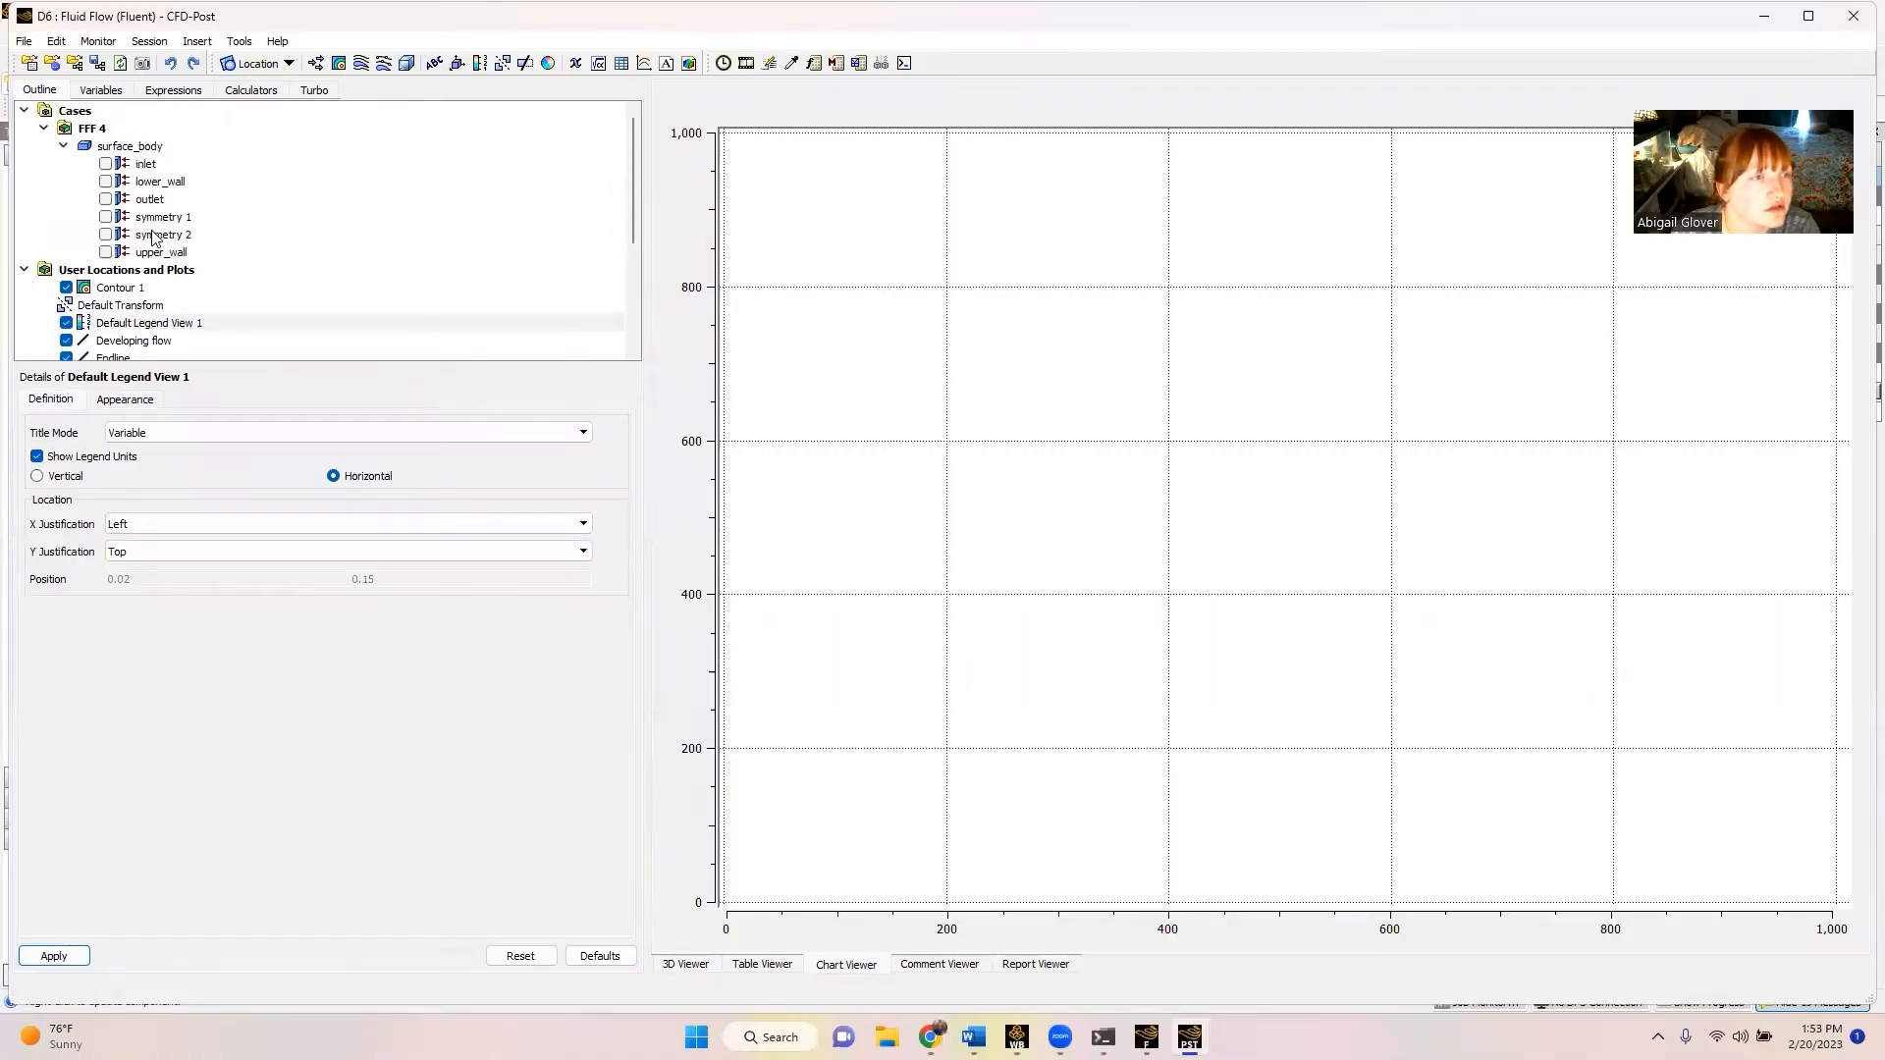
scroll(151, 254, "down", 4)
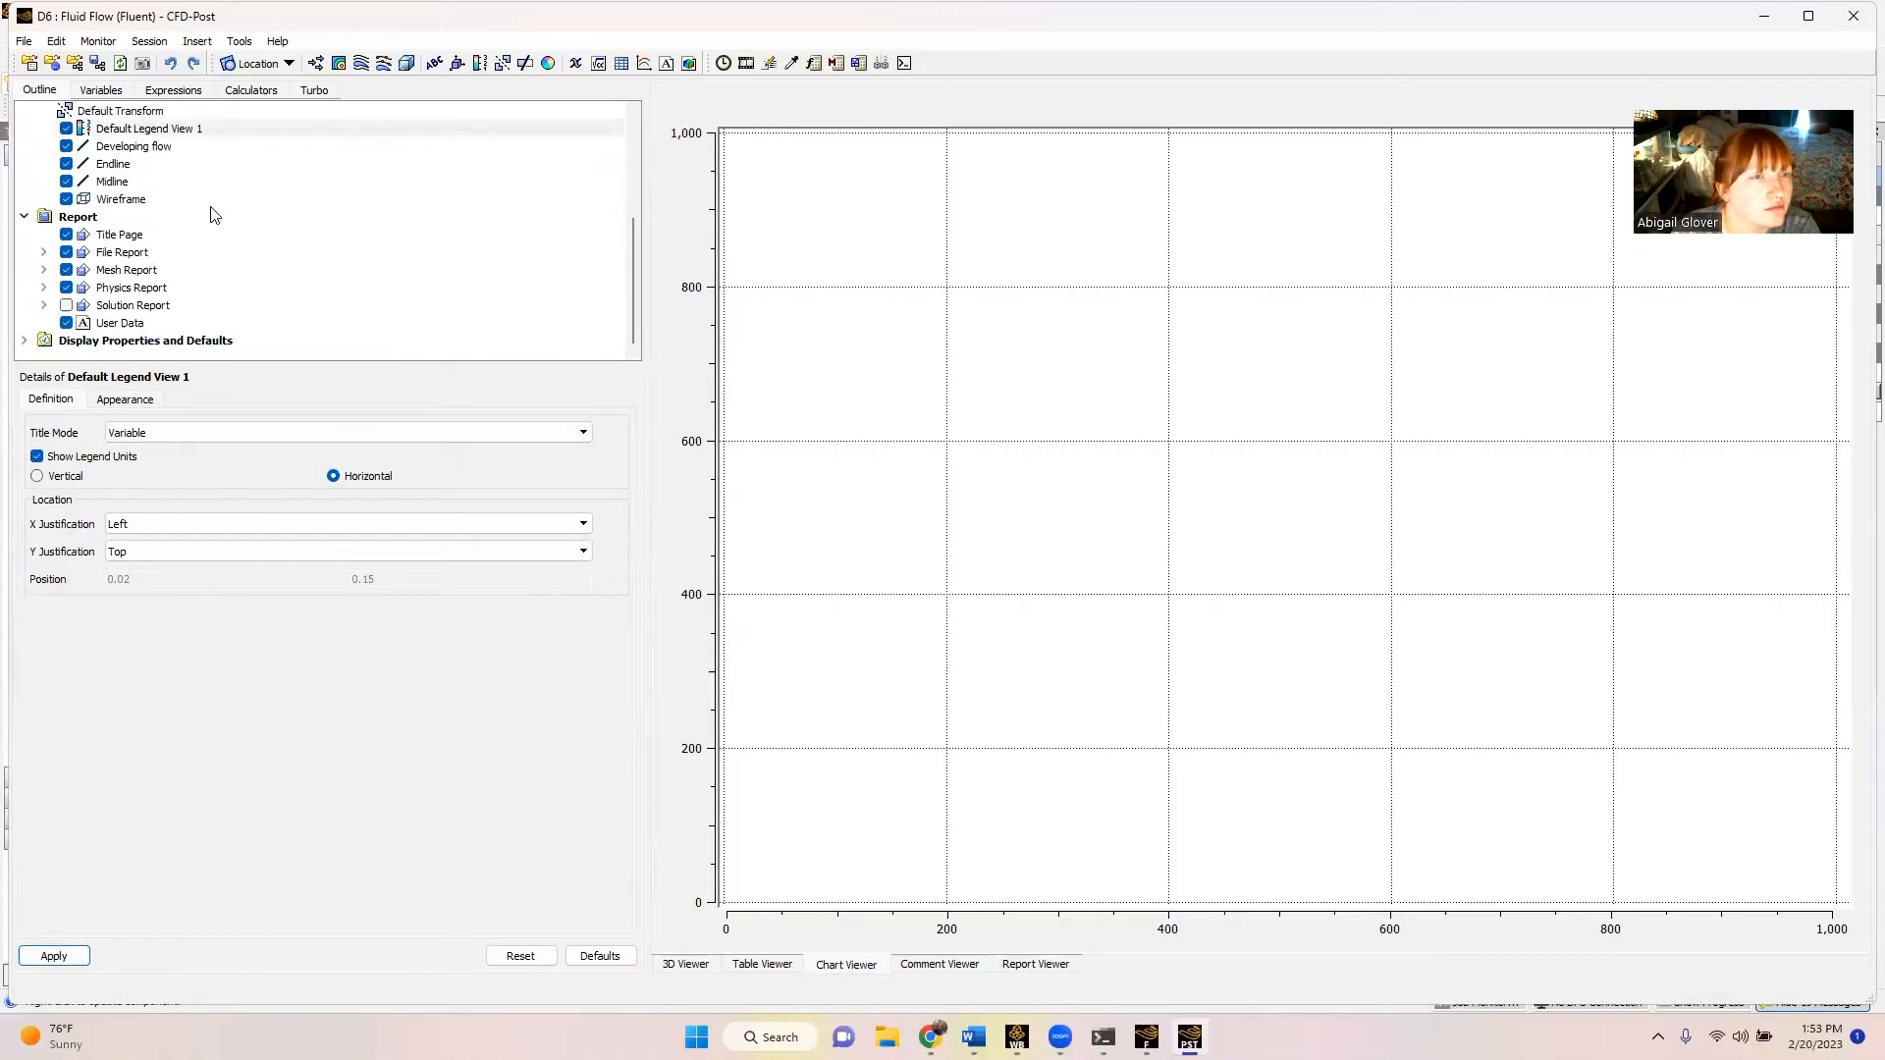
left_click(644, 64)
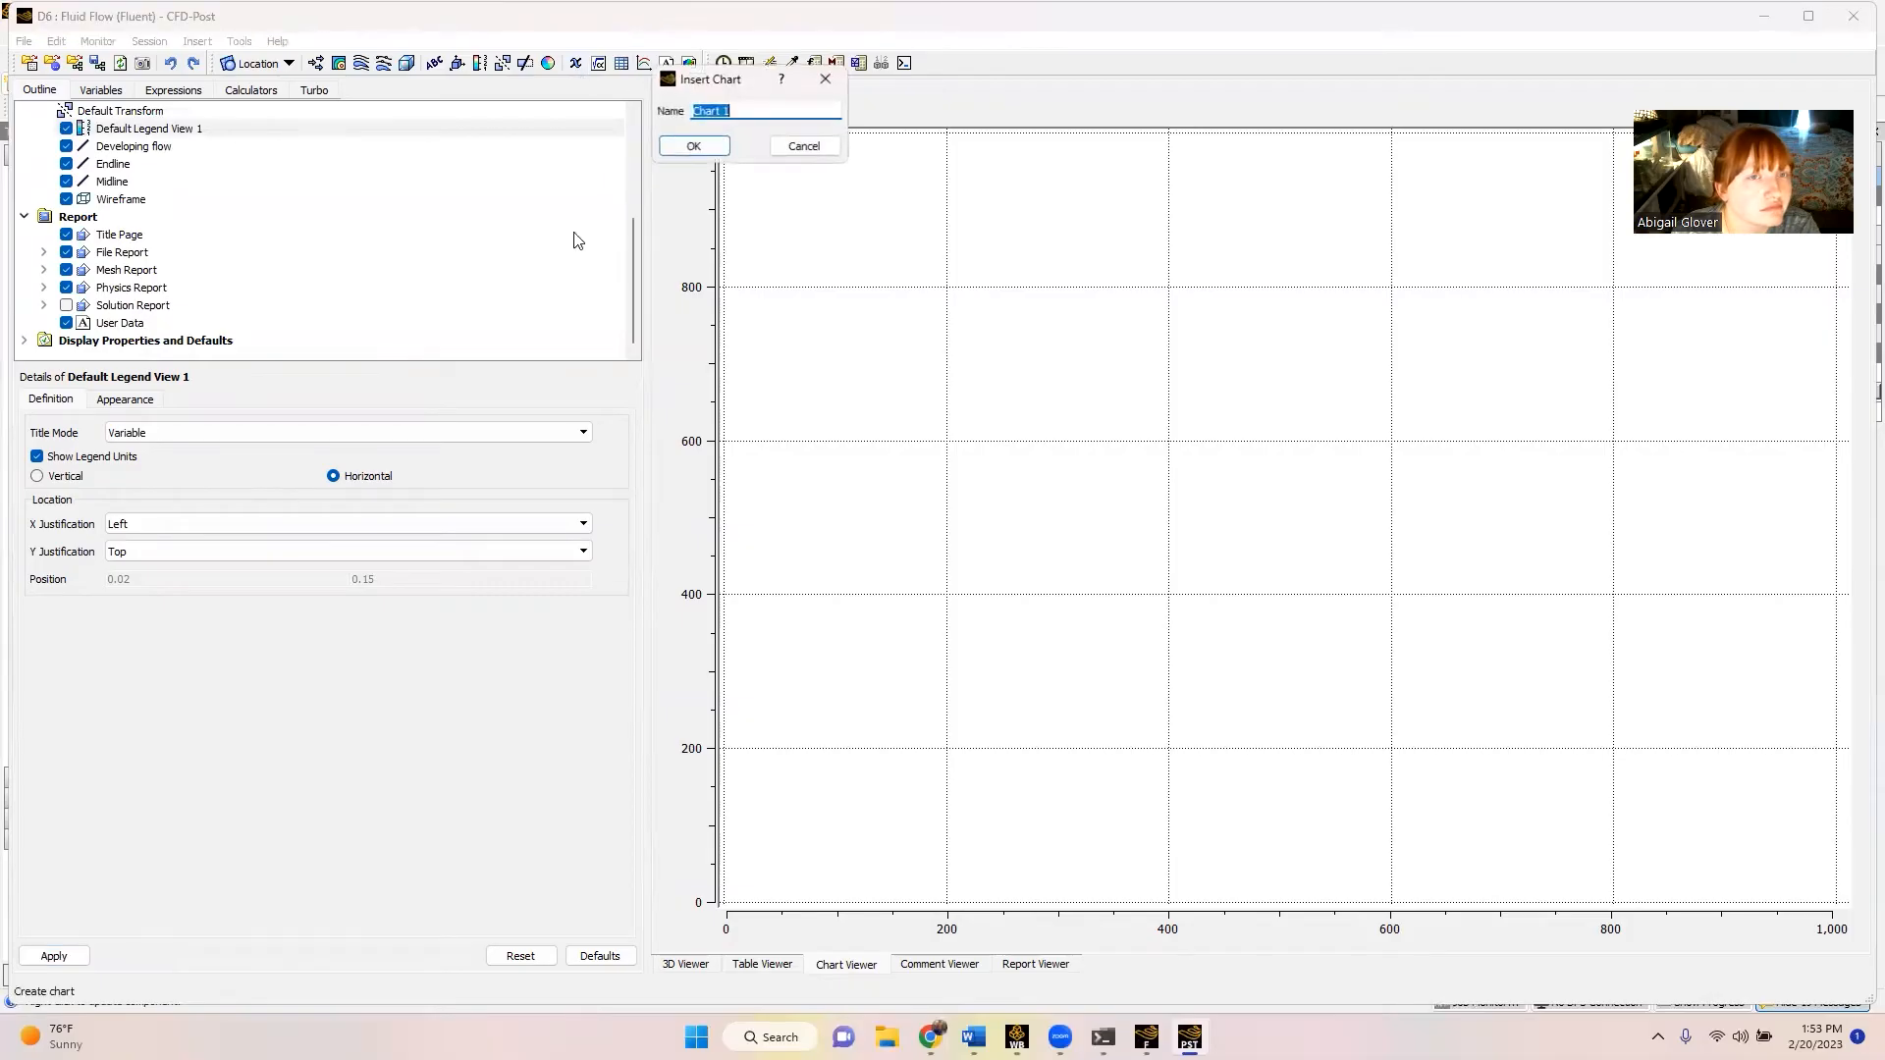
left_click(675, 148)
- Replace the new chart's title with one beginning "Velocity Profile for"
left_click_drag(216, 515, 3, 543)
type("Velocity Profile")
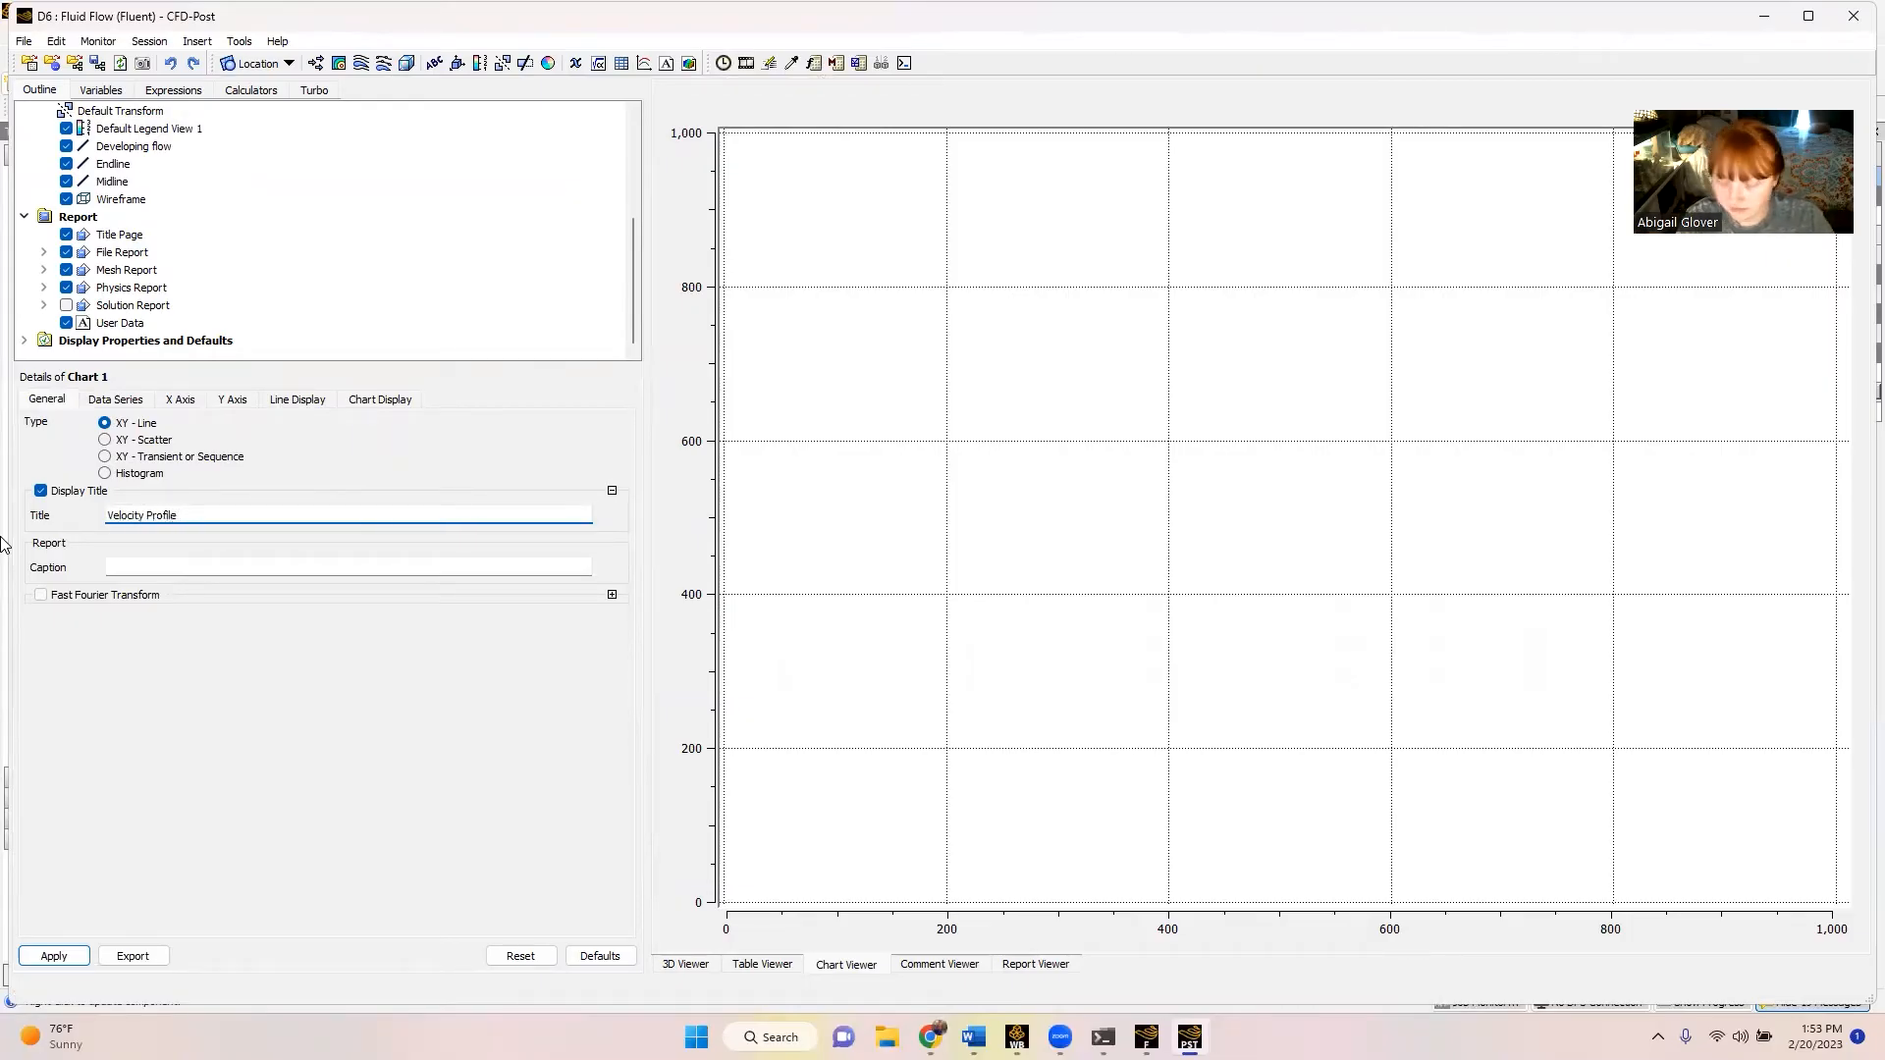
type(" for Poi")
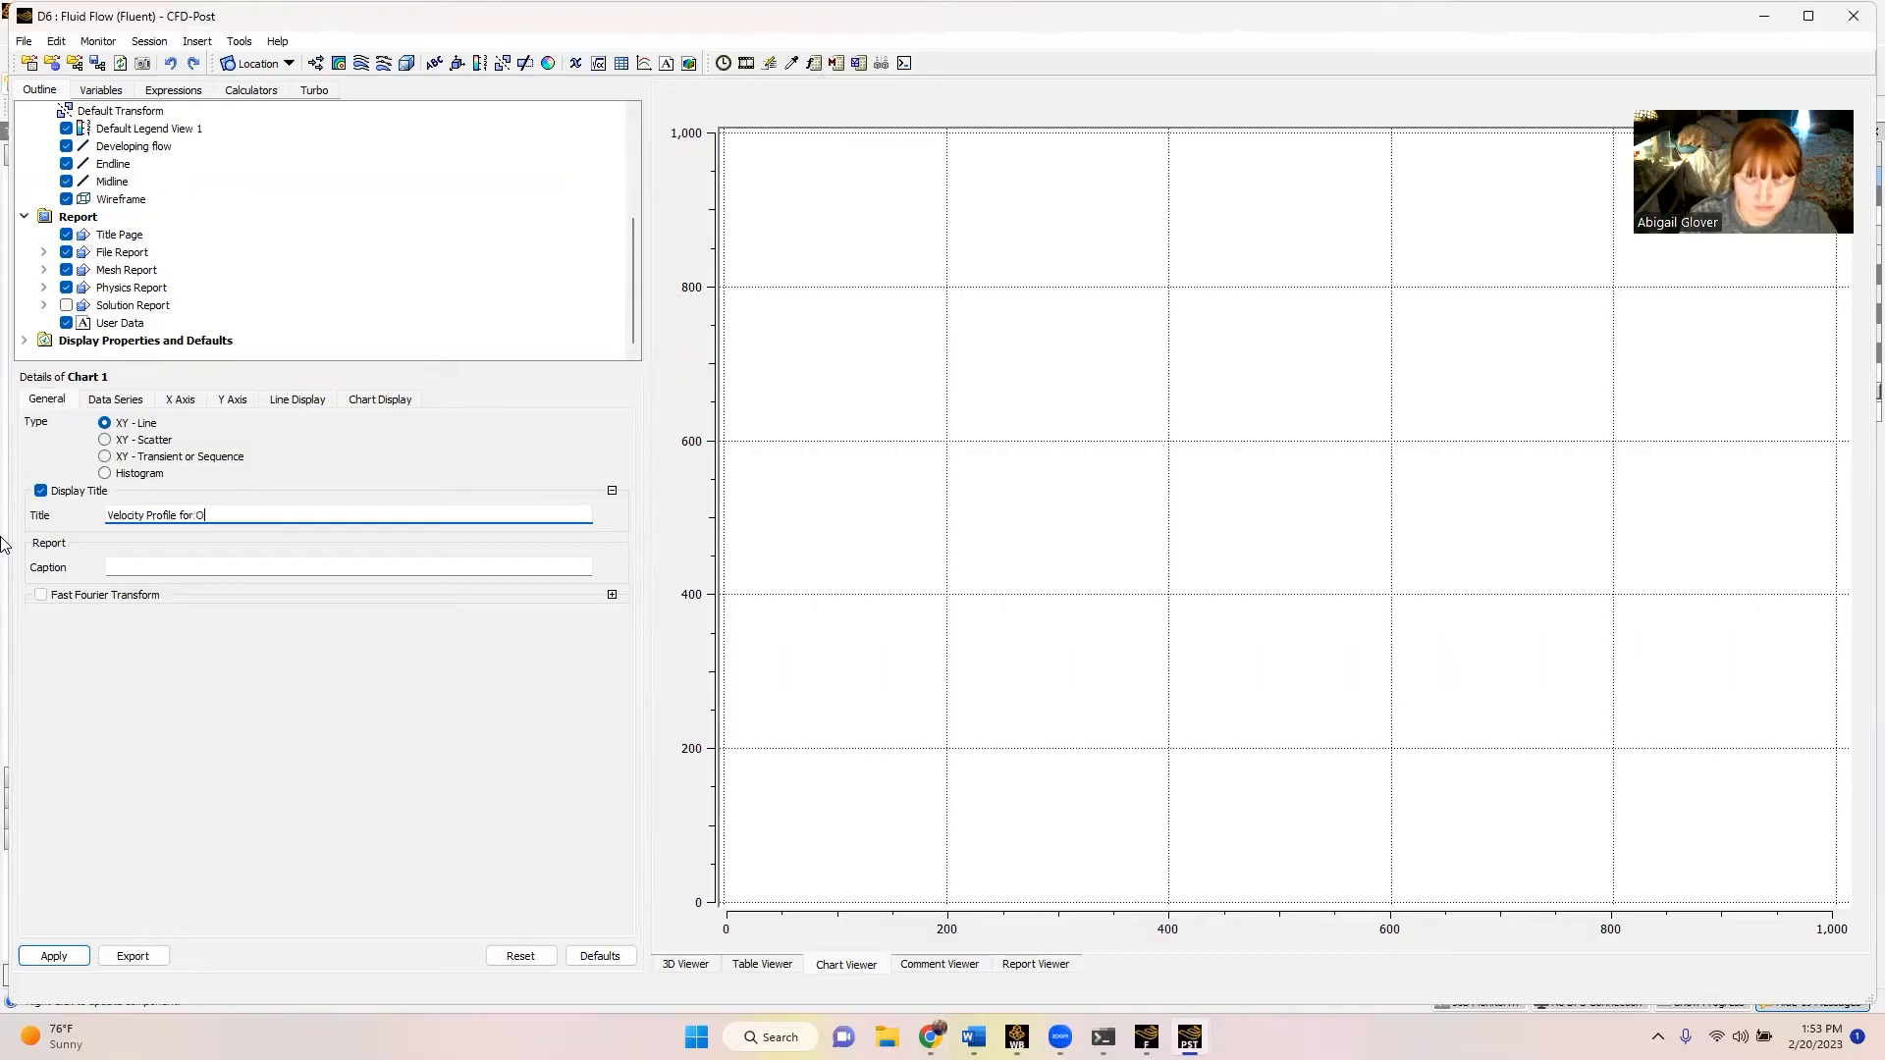
- Title the chart "Velocity Profile for Poiseuille Flow" and define its first data series as Midline, using the Midline location
type("seuille Flow")
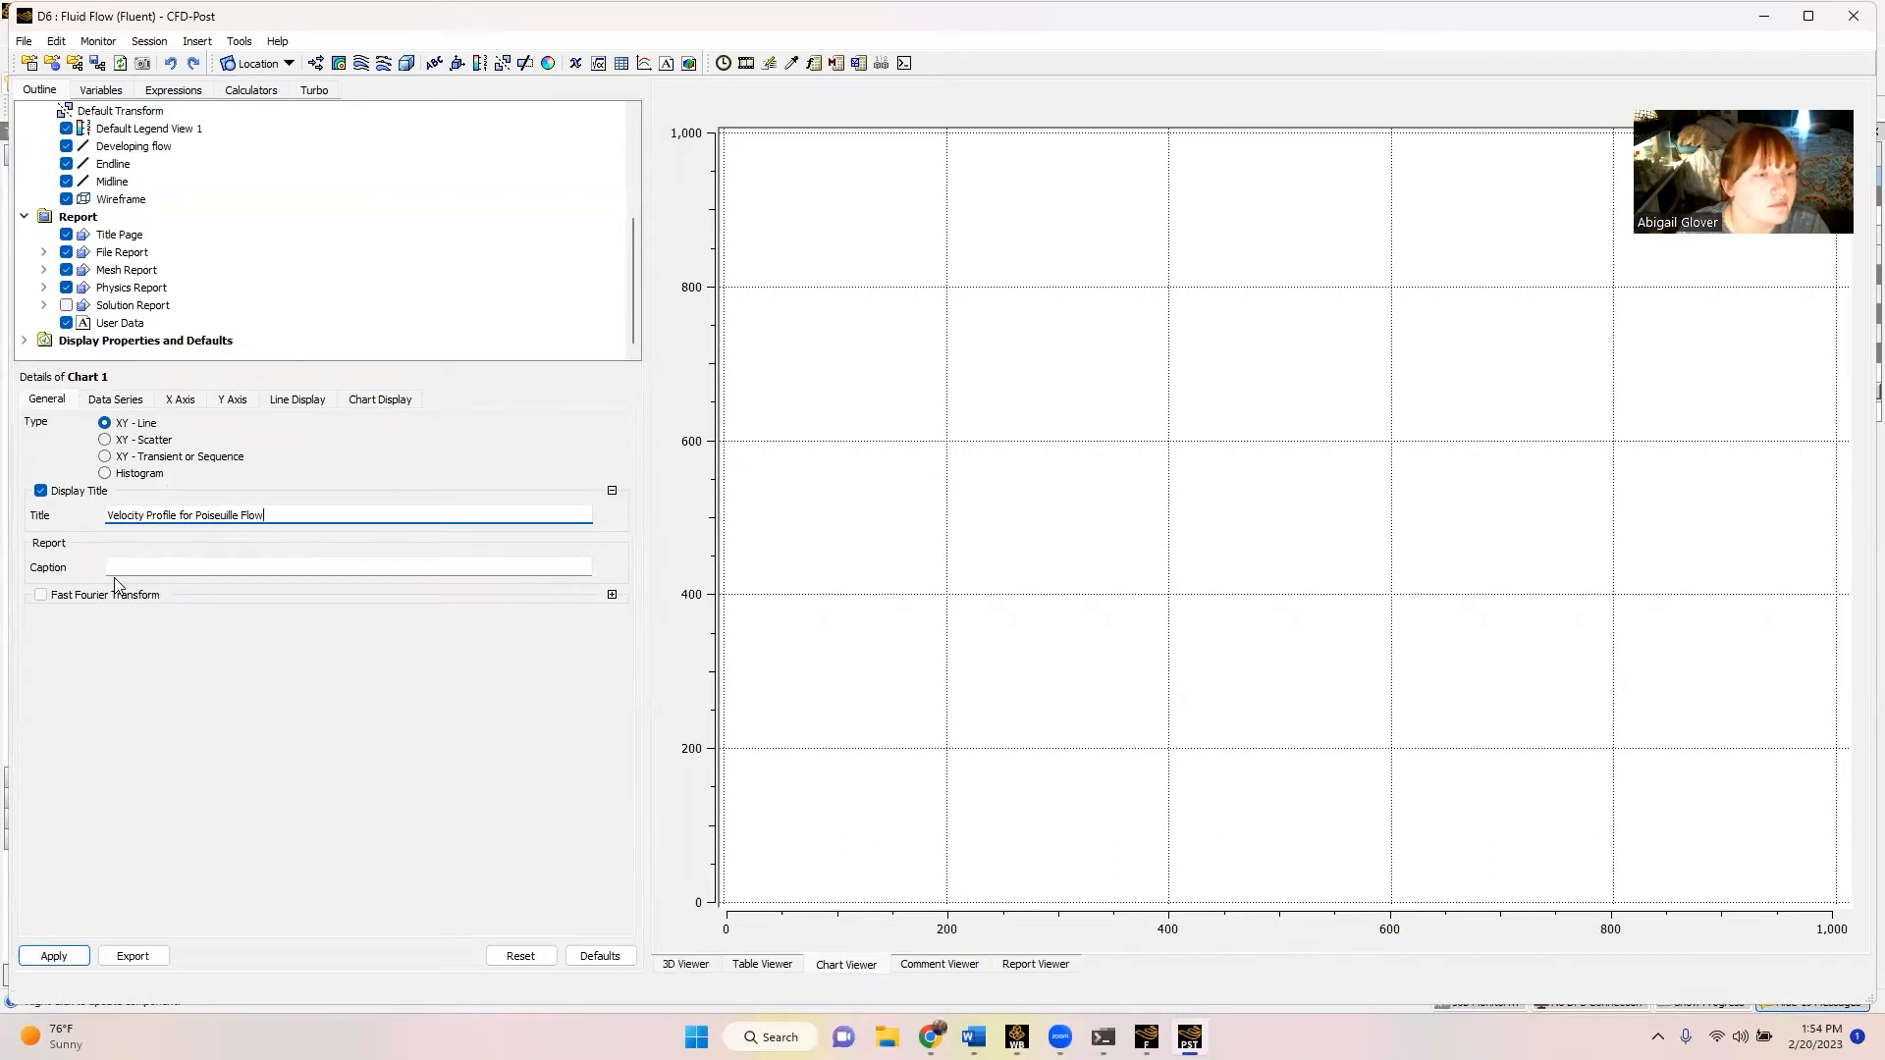
left_click(122, 403)
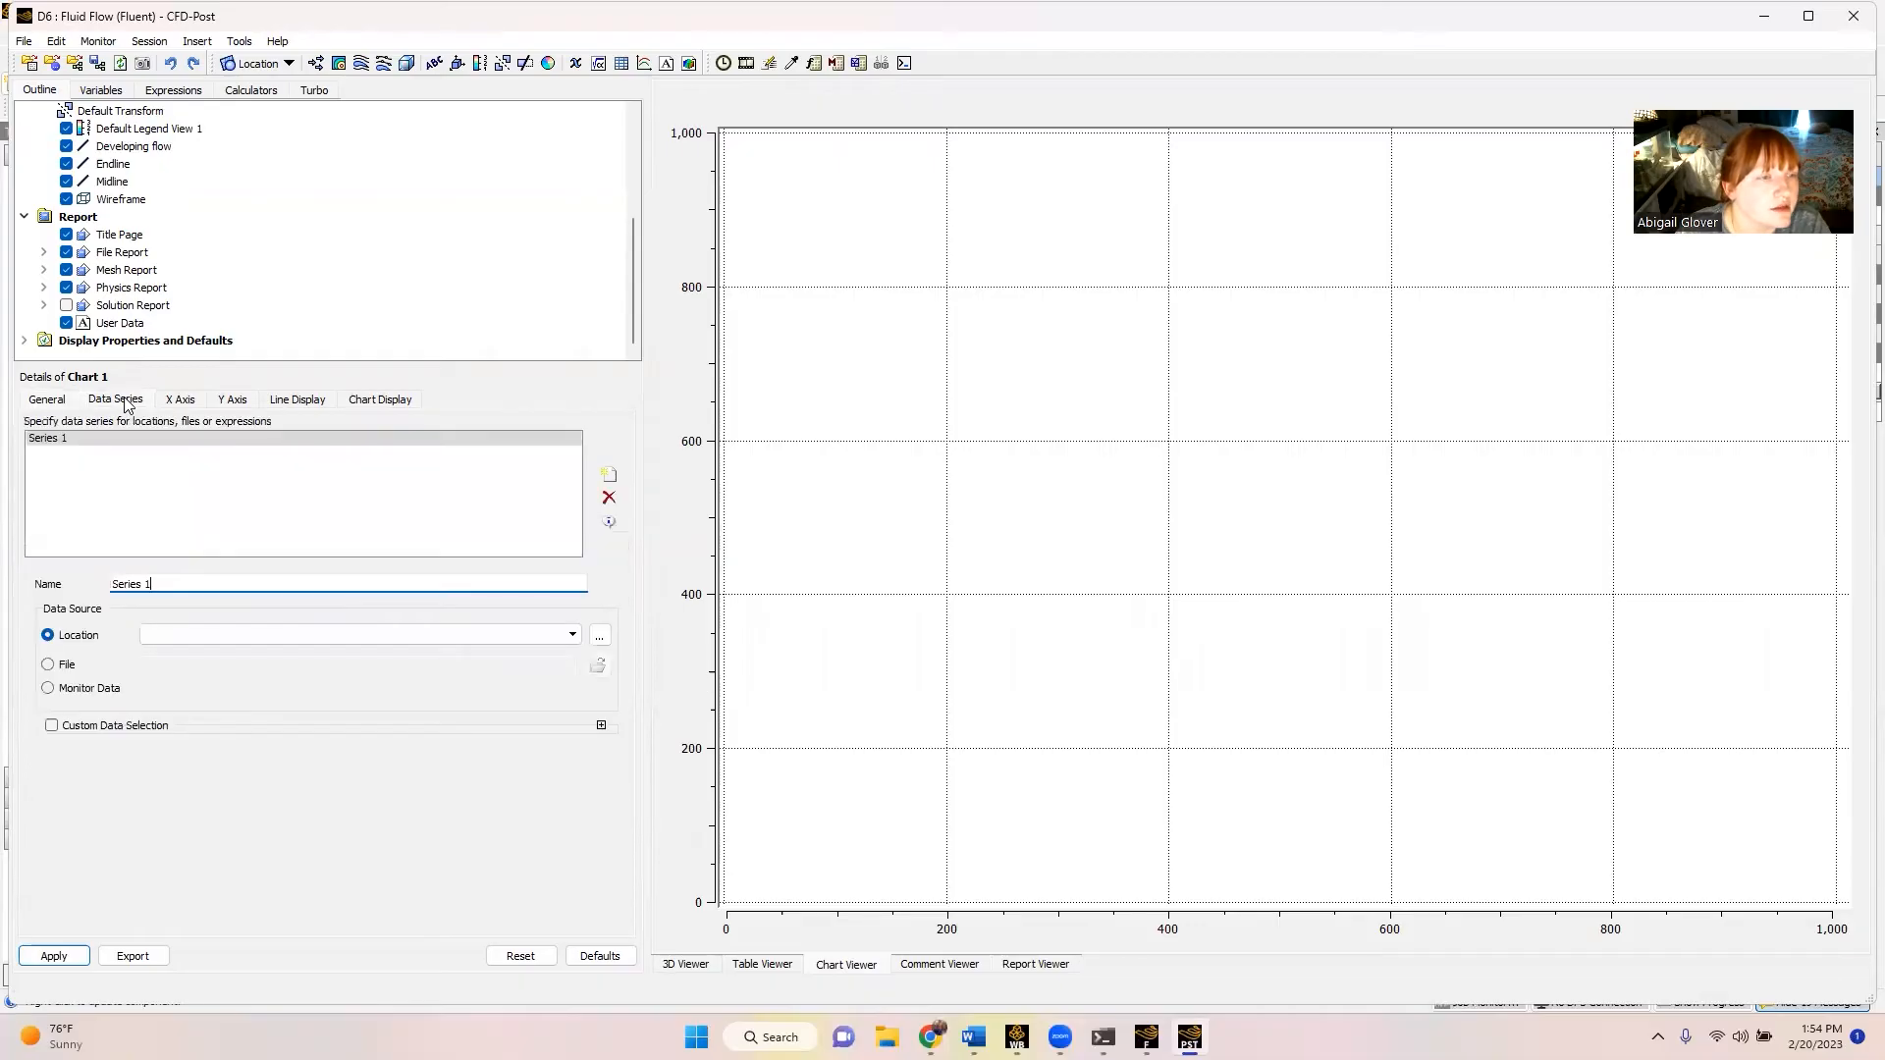
left_click(171, 635)
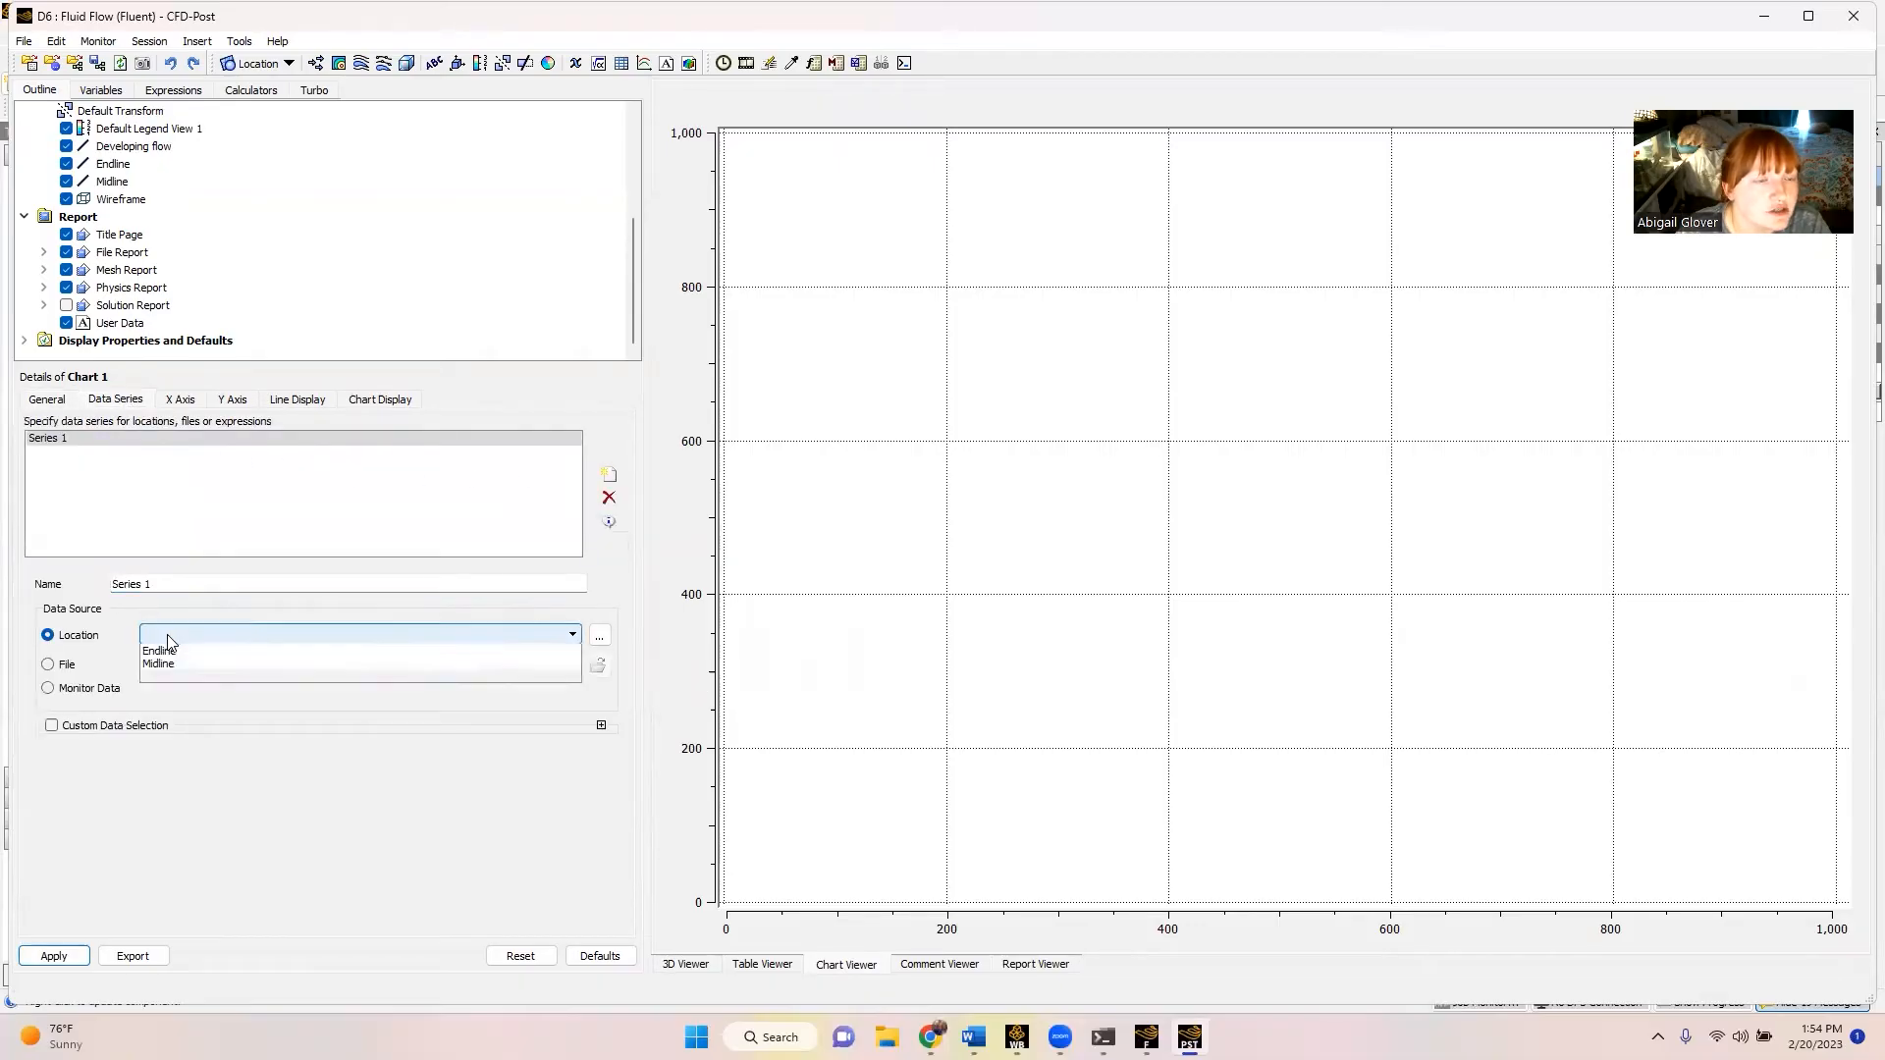
left_click(174, 678)
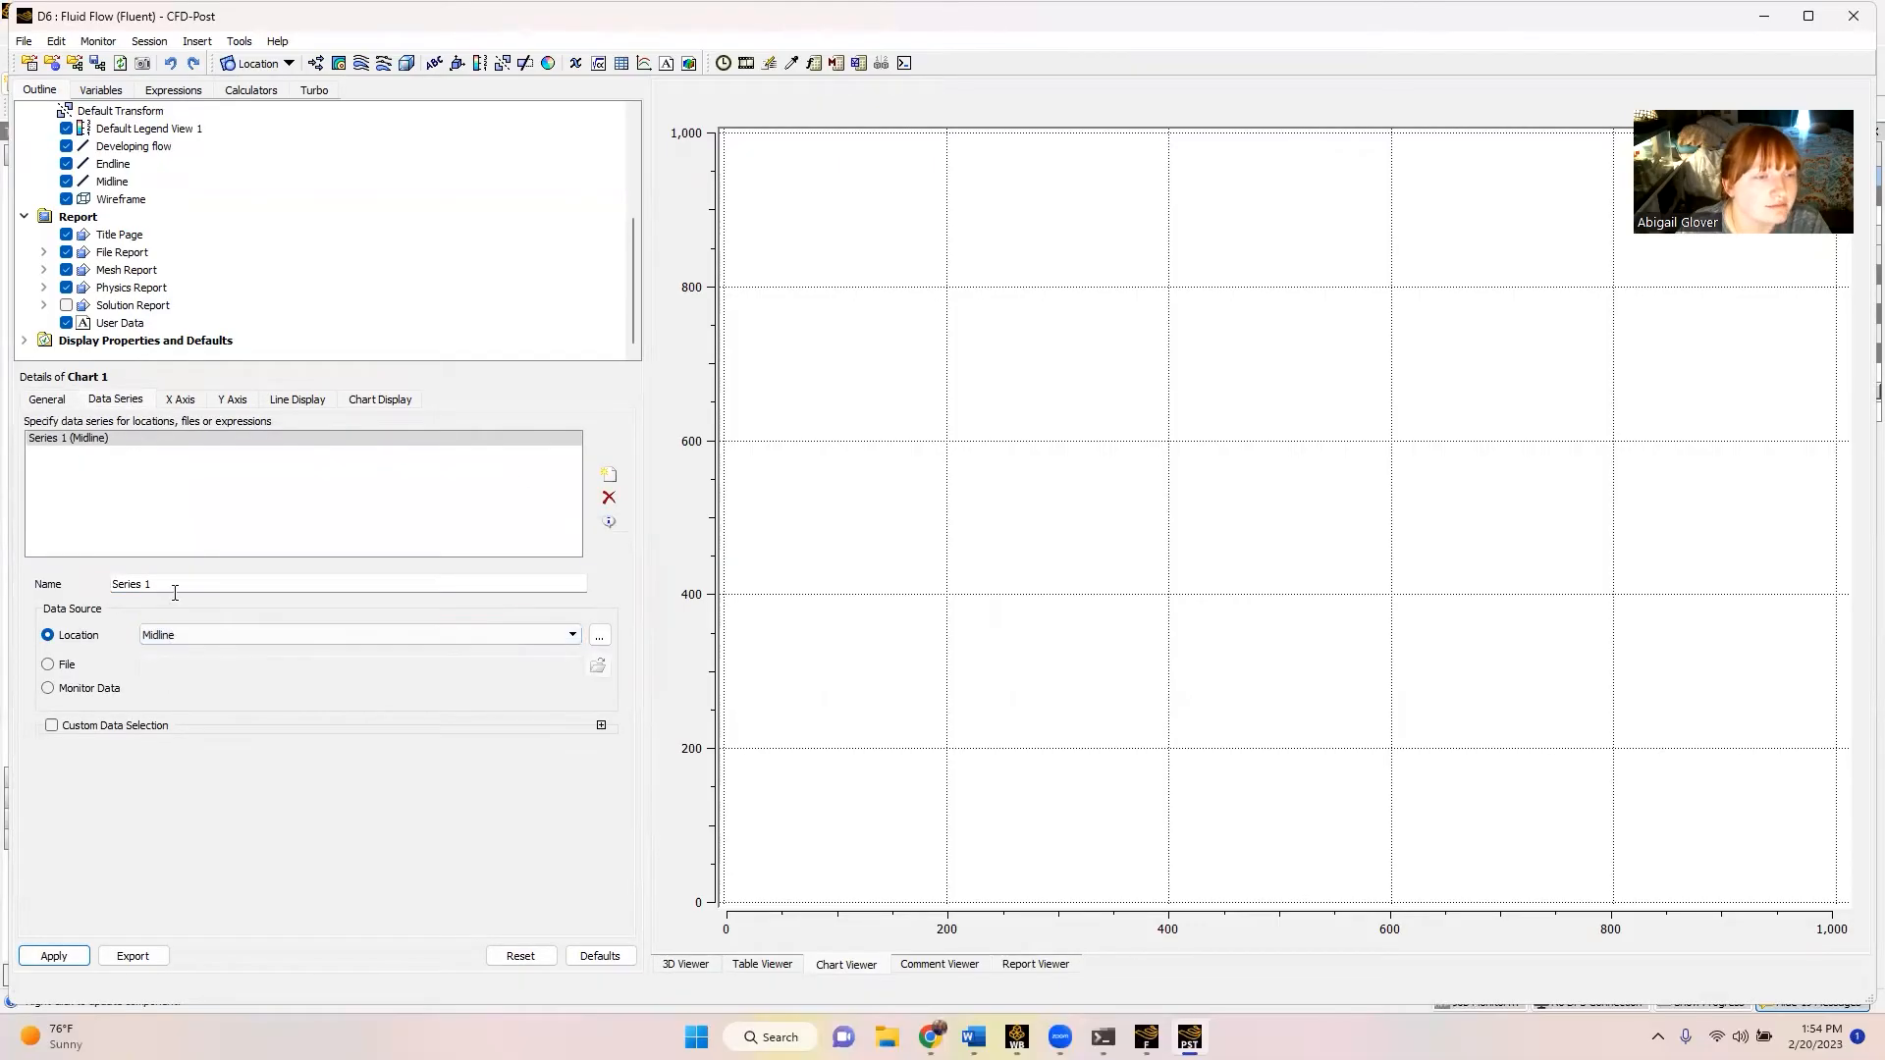
left_click_drag(165, 586, 12, 593)
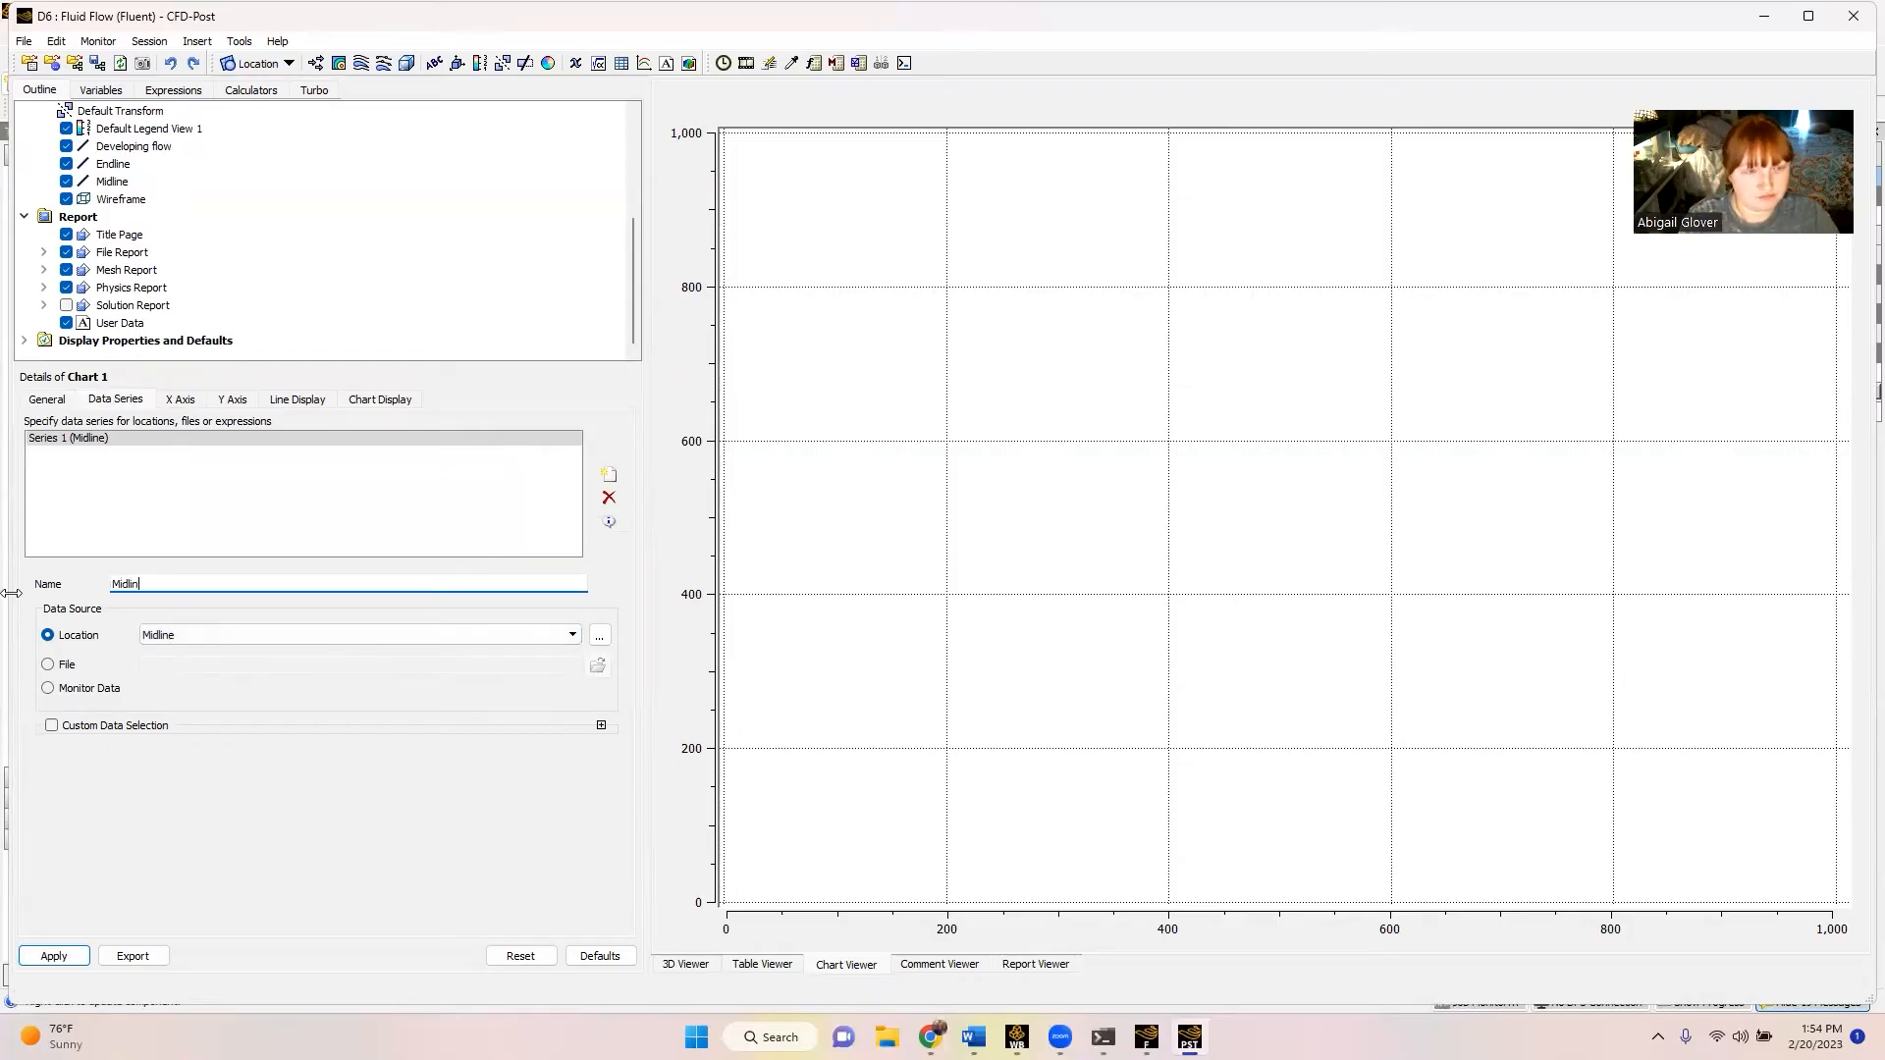
- Add a second chart data series named Endline that uses the Endline location
left_click(609, 475)
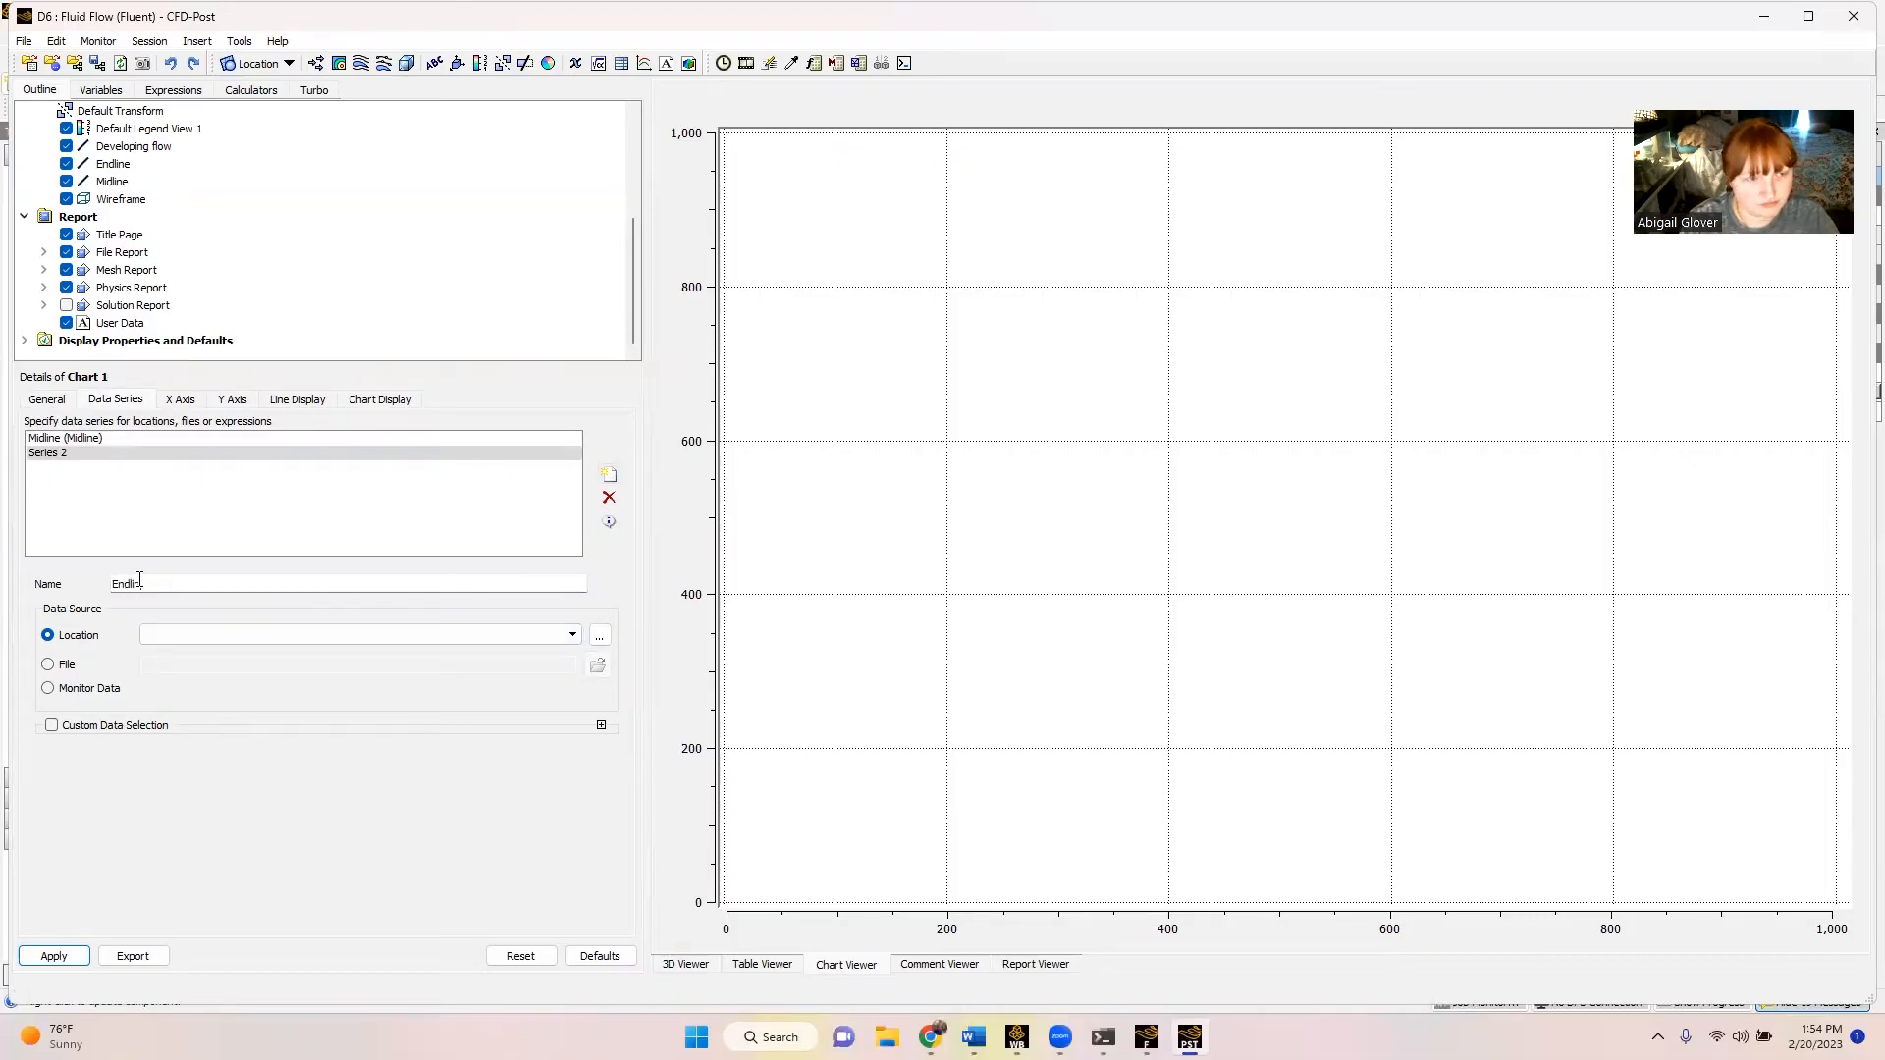
type("Endline")
left_click(250, 635)
left_click(245, 664)
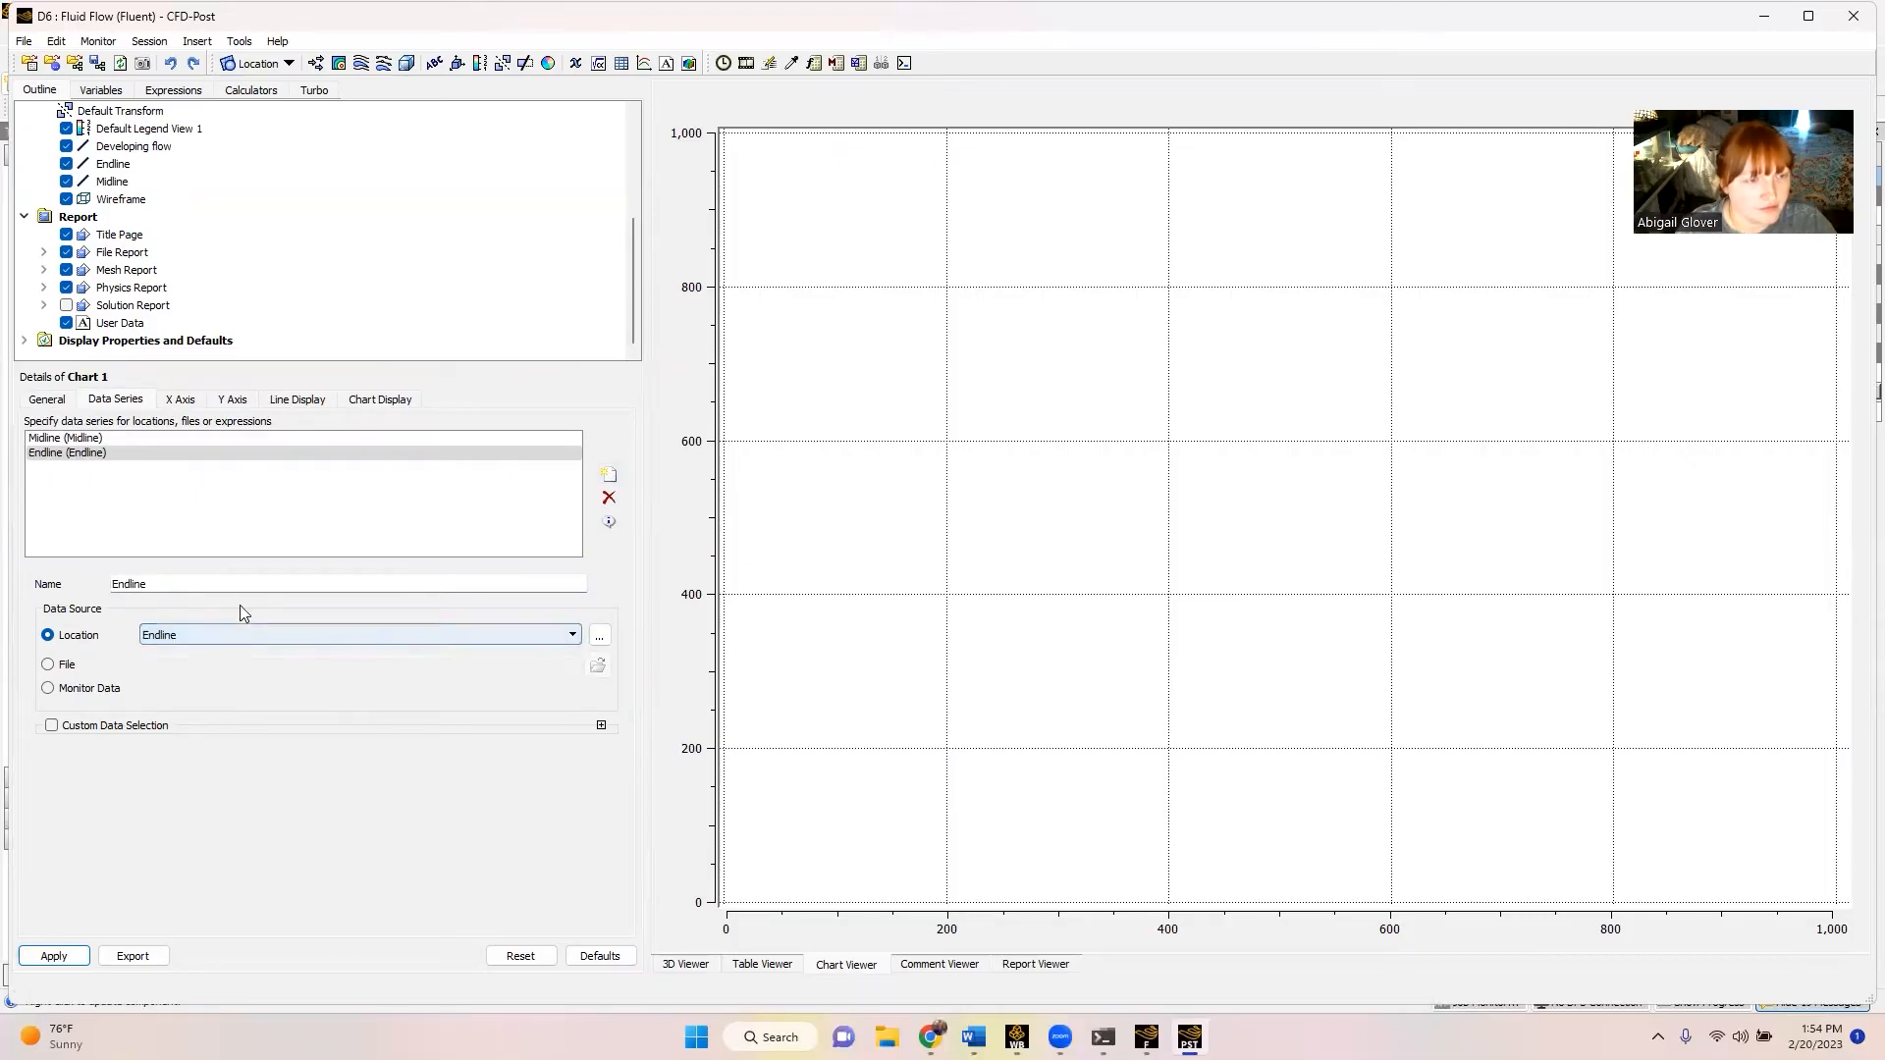
- Add a third data series named Developing Region using the Developing flow location, and plot the chart
left_click(609, 475)
triple_click(204, 585)
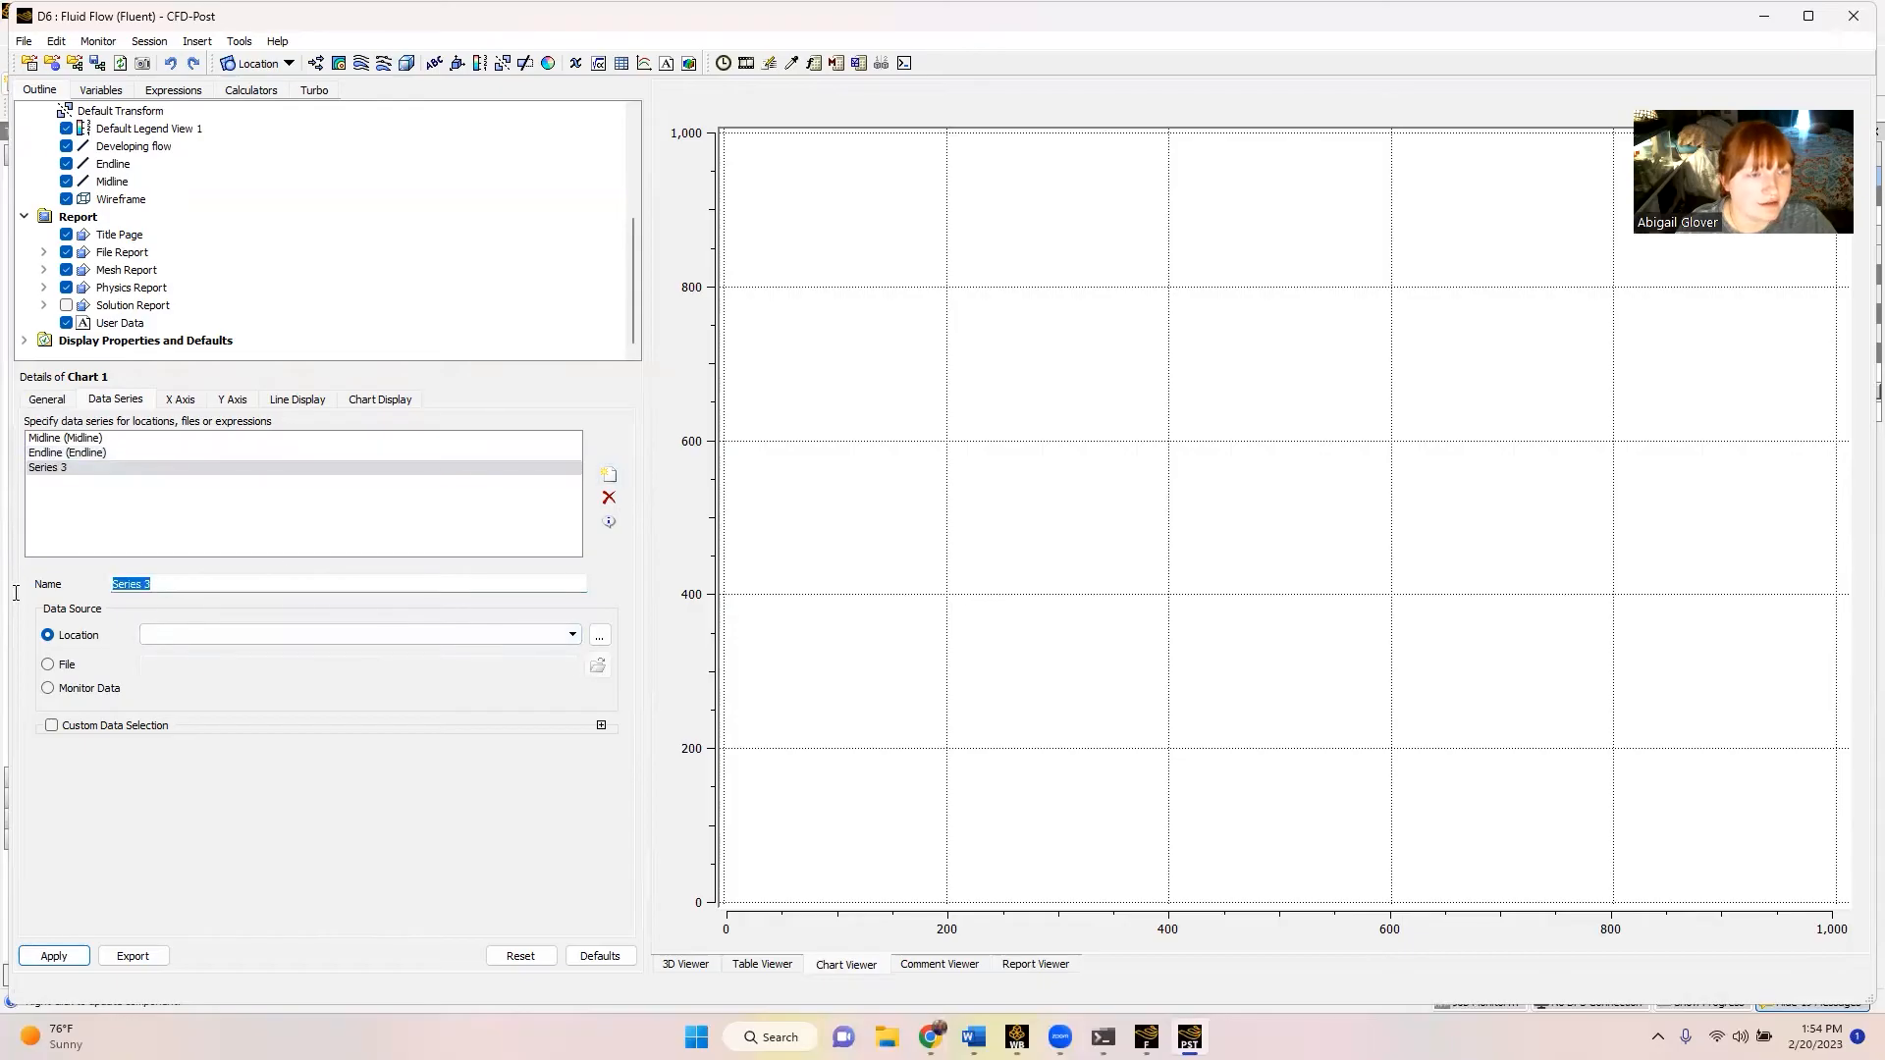
type("Developing Region")
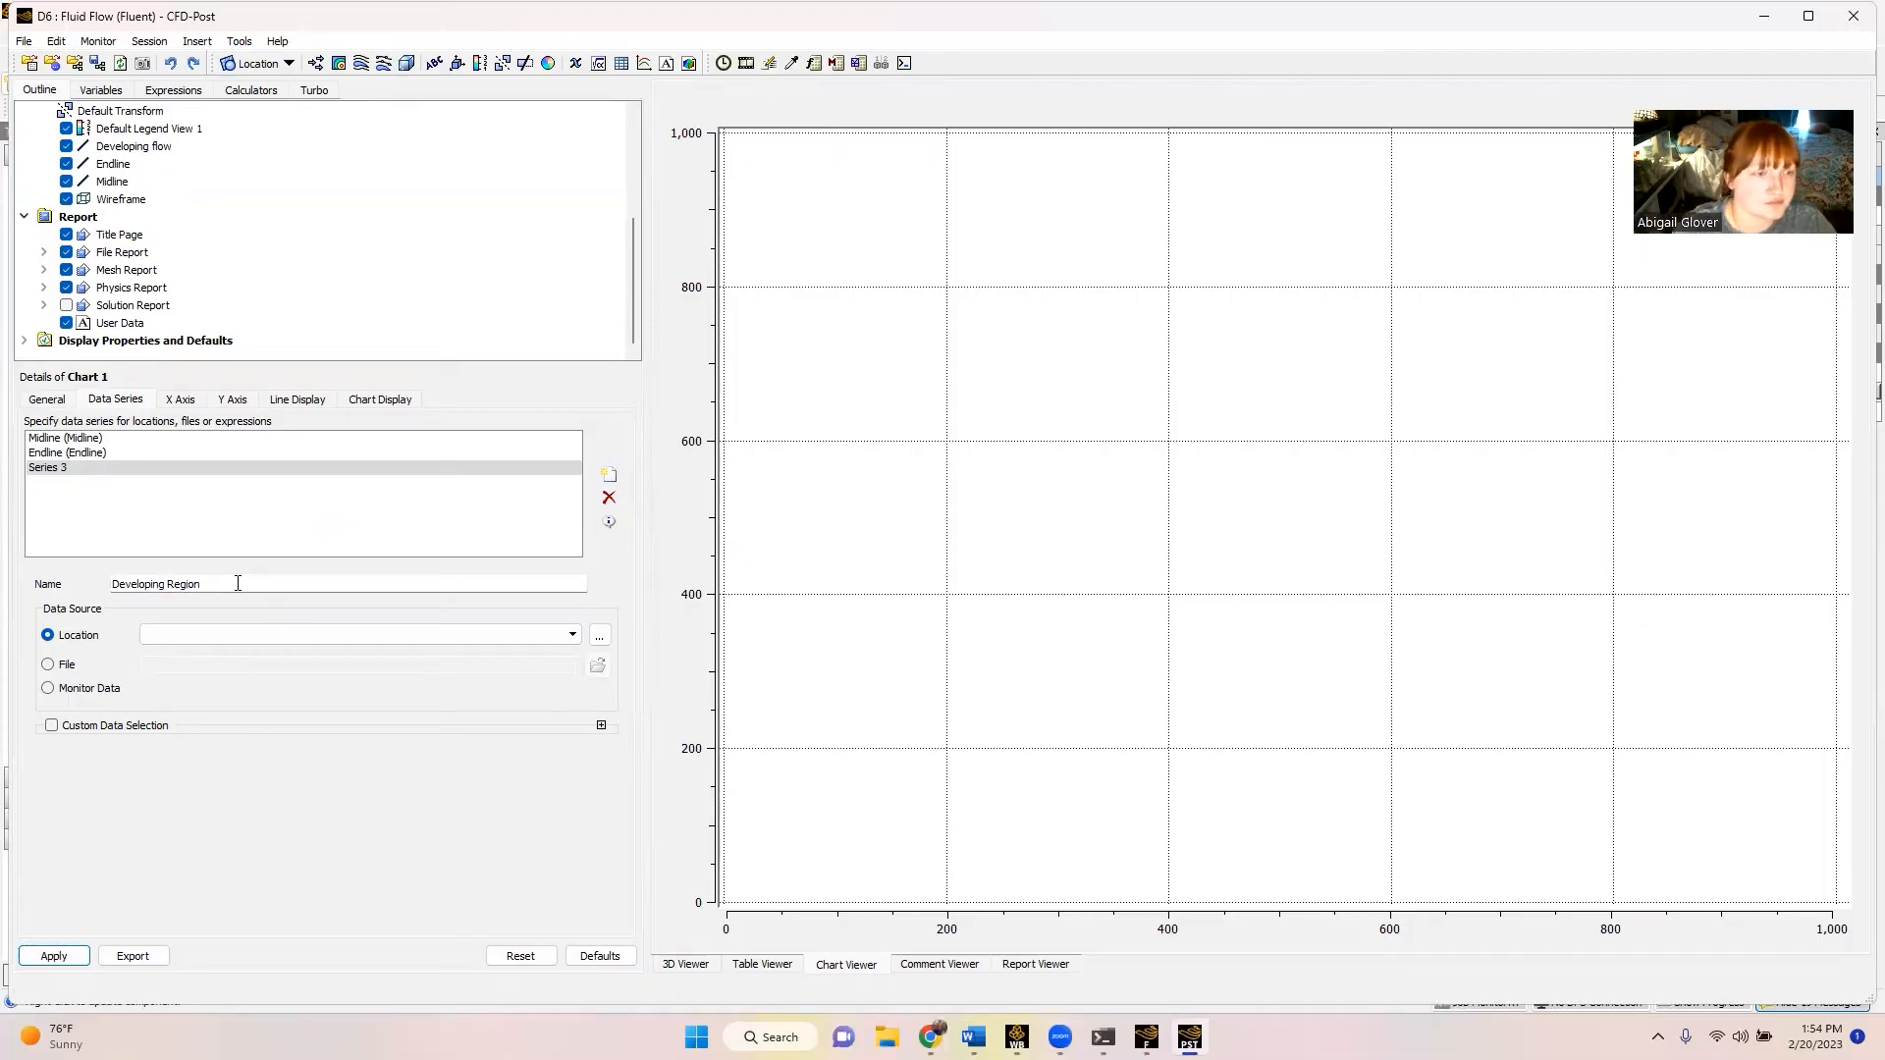
left_click(261, 633)
left_click(262, 649)
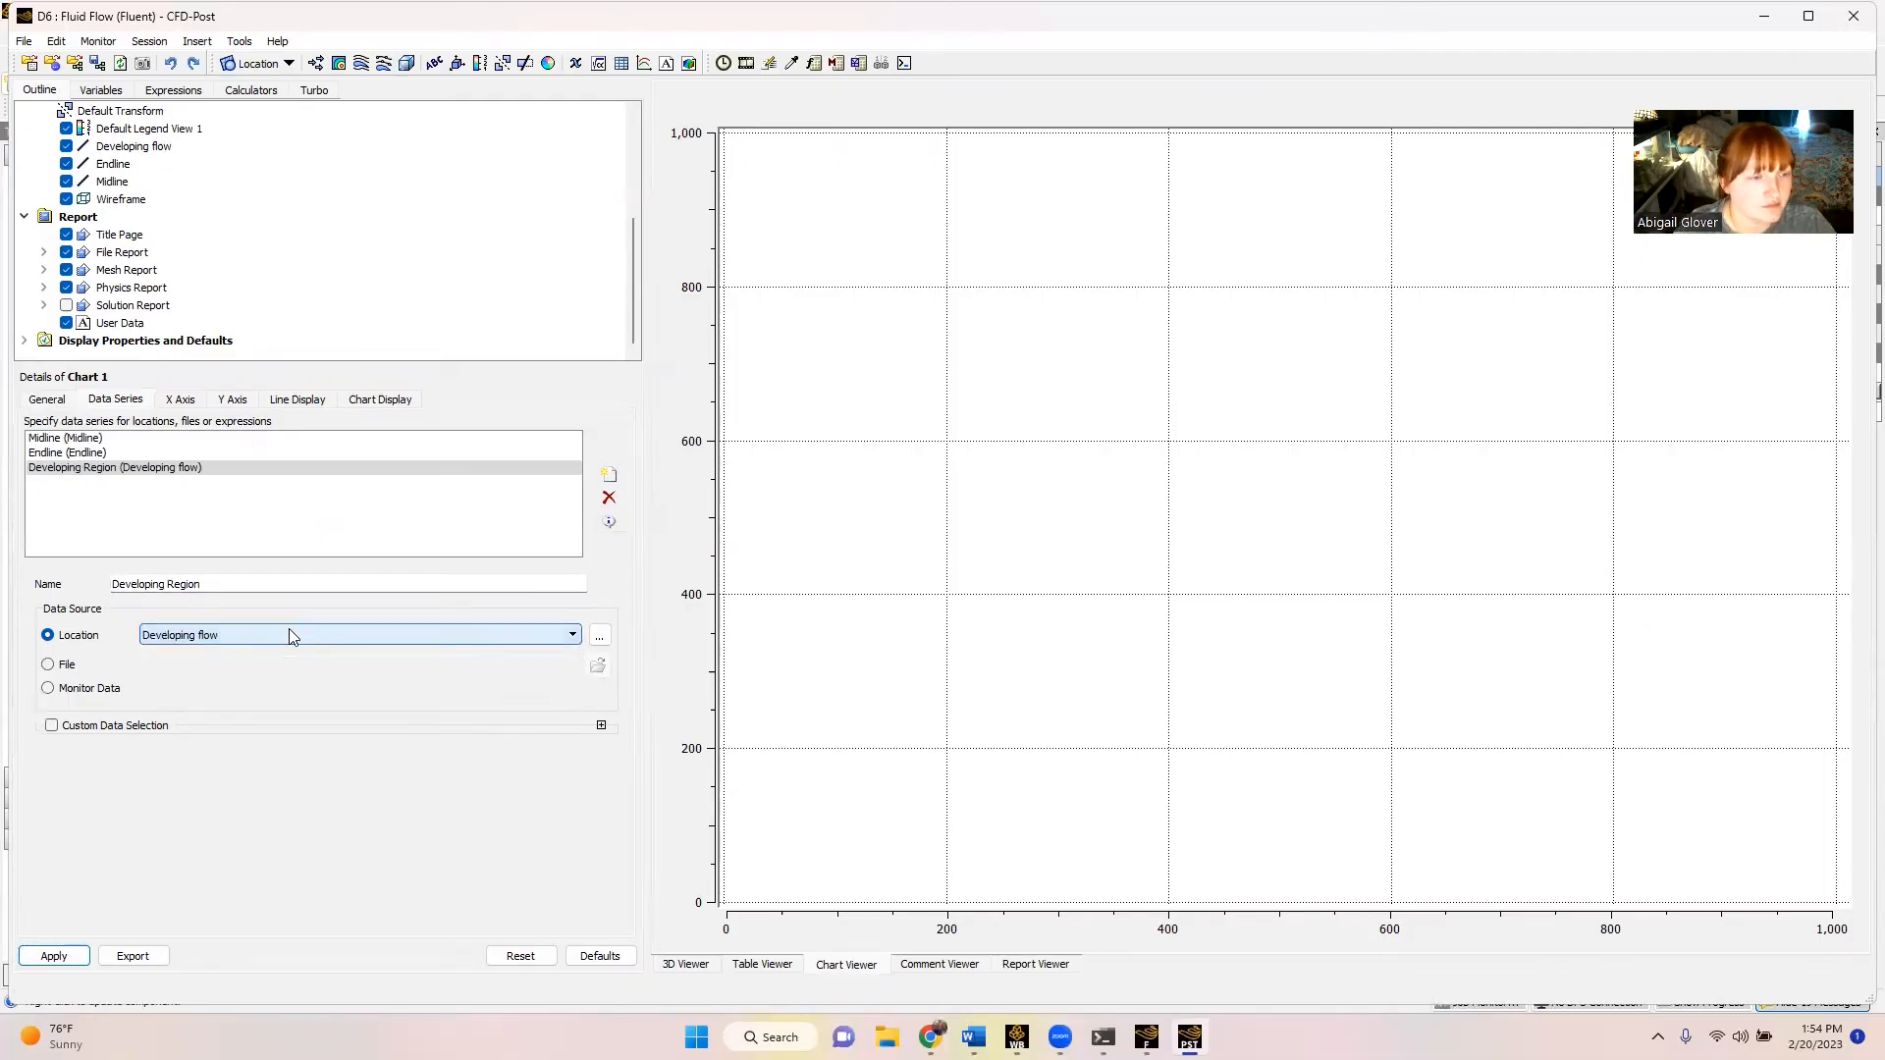
left_click(54, 956)
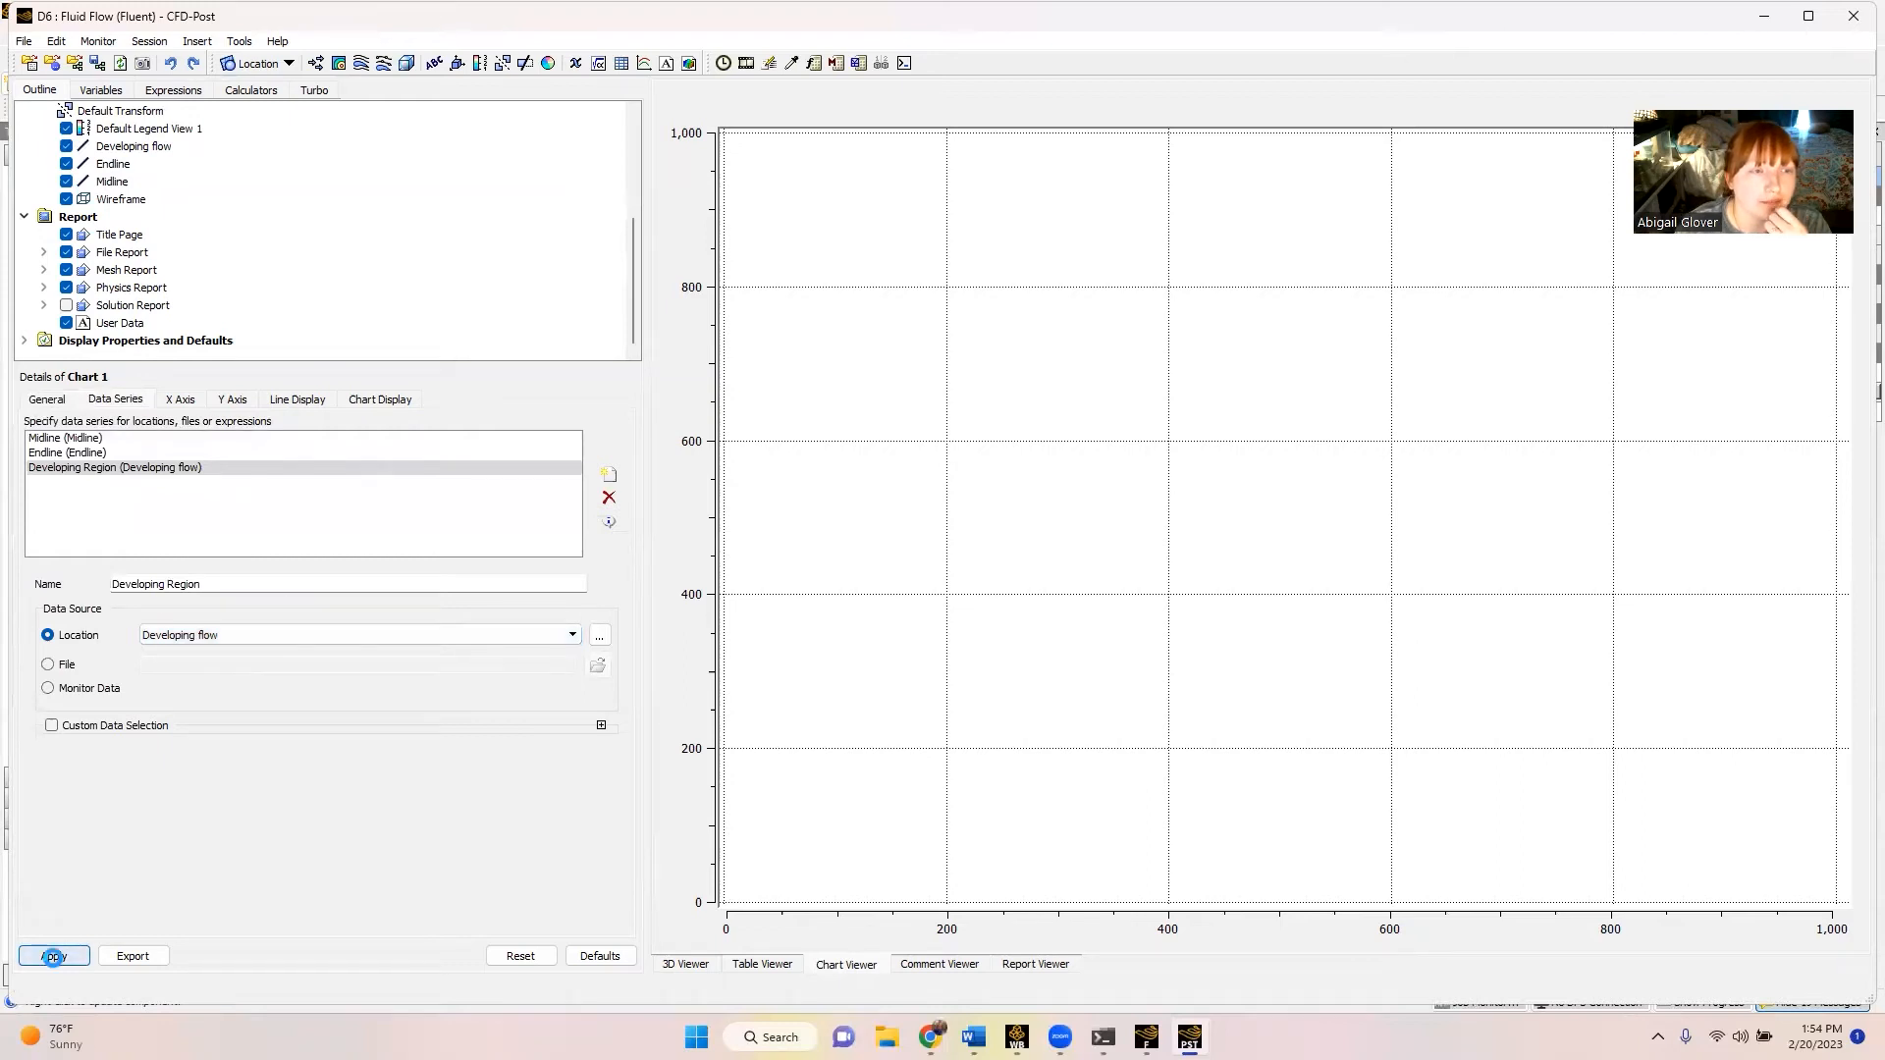
- Set the chart's X axis variable to Velocity u and its Y axis variable to Y, and replot it
left_click(180, 401)
left_click(176, 445)
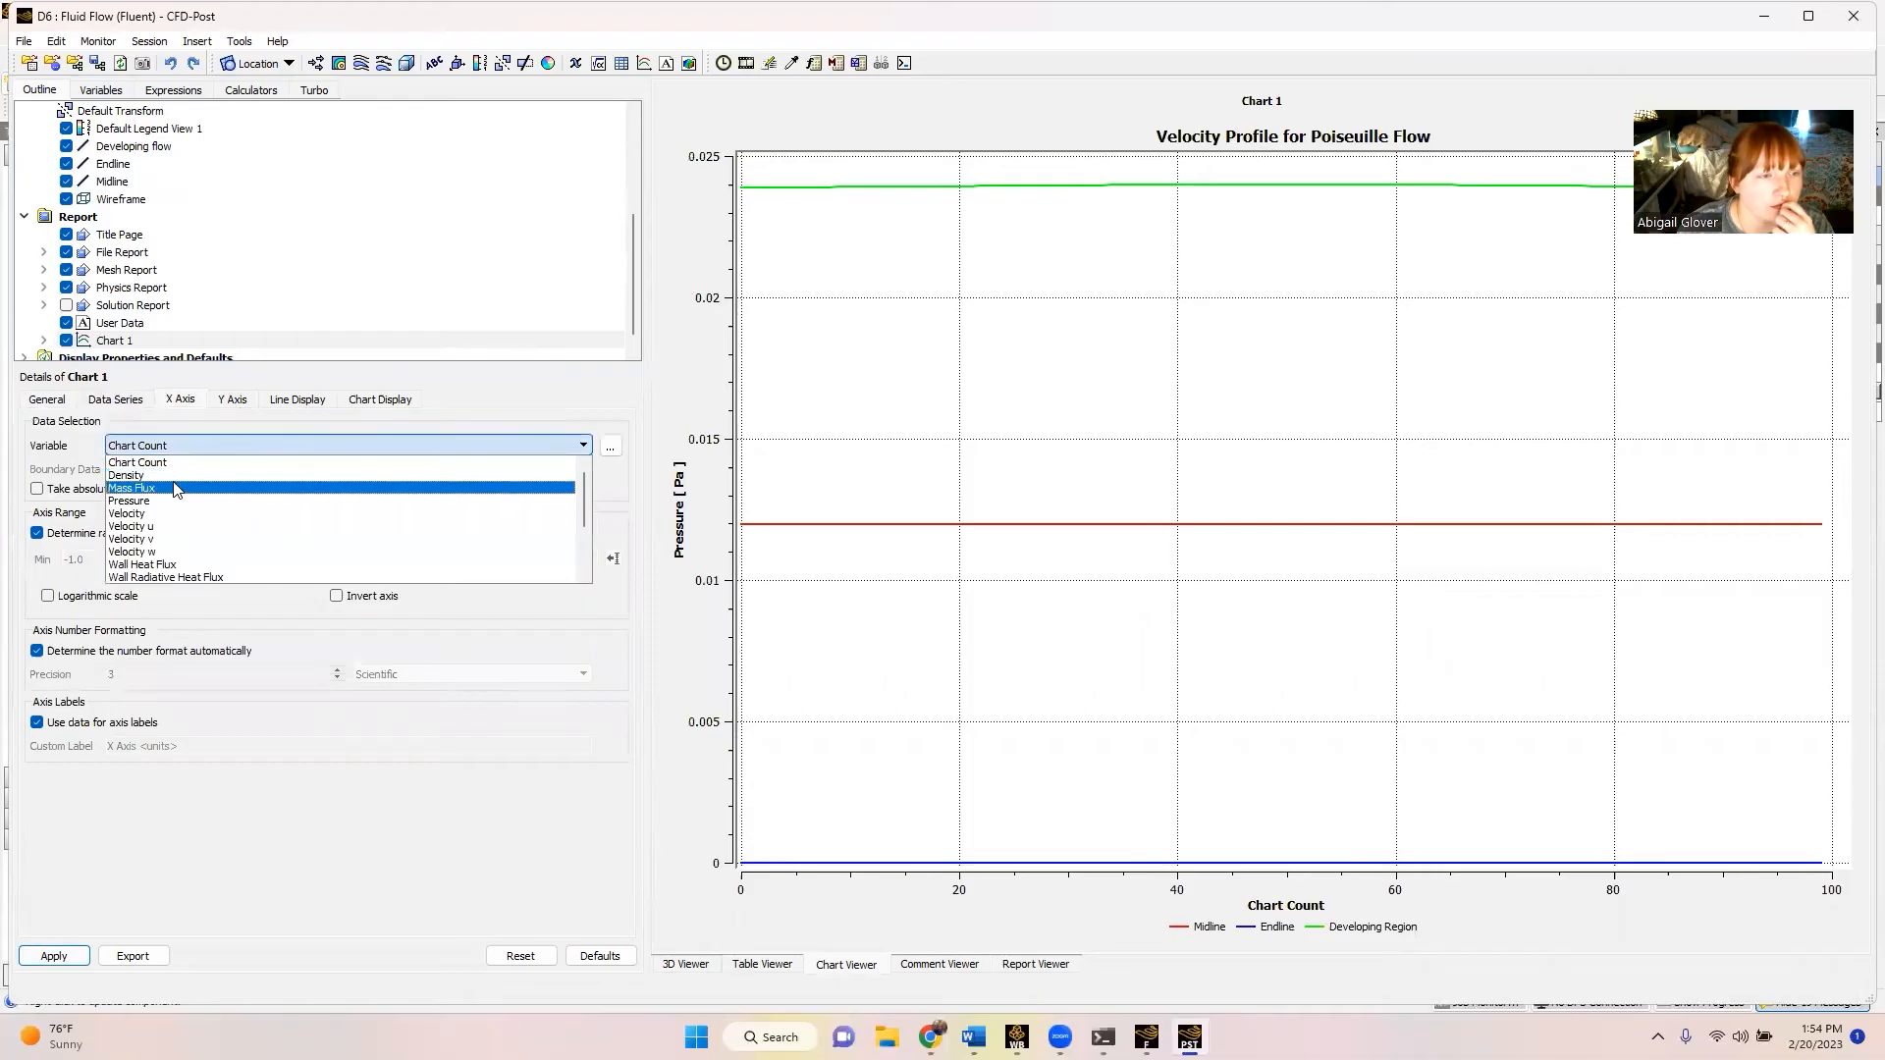
left_click(164, 527)
left_click(229, 402)
left_click(221, 445)
scroll(167, 535, "down", 5)
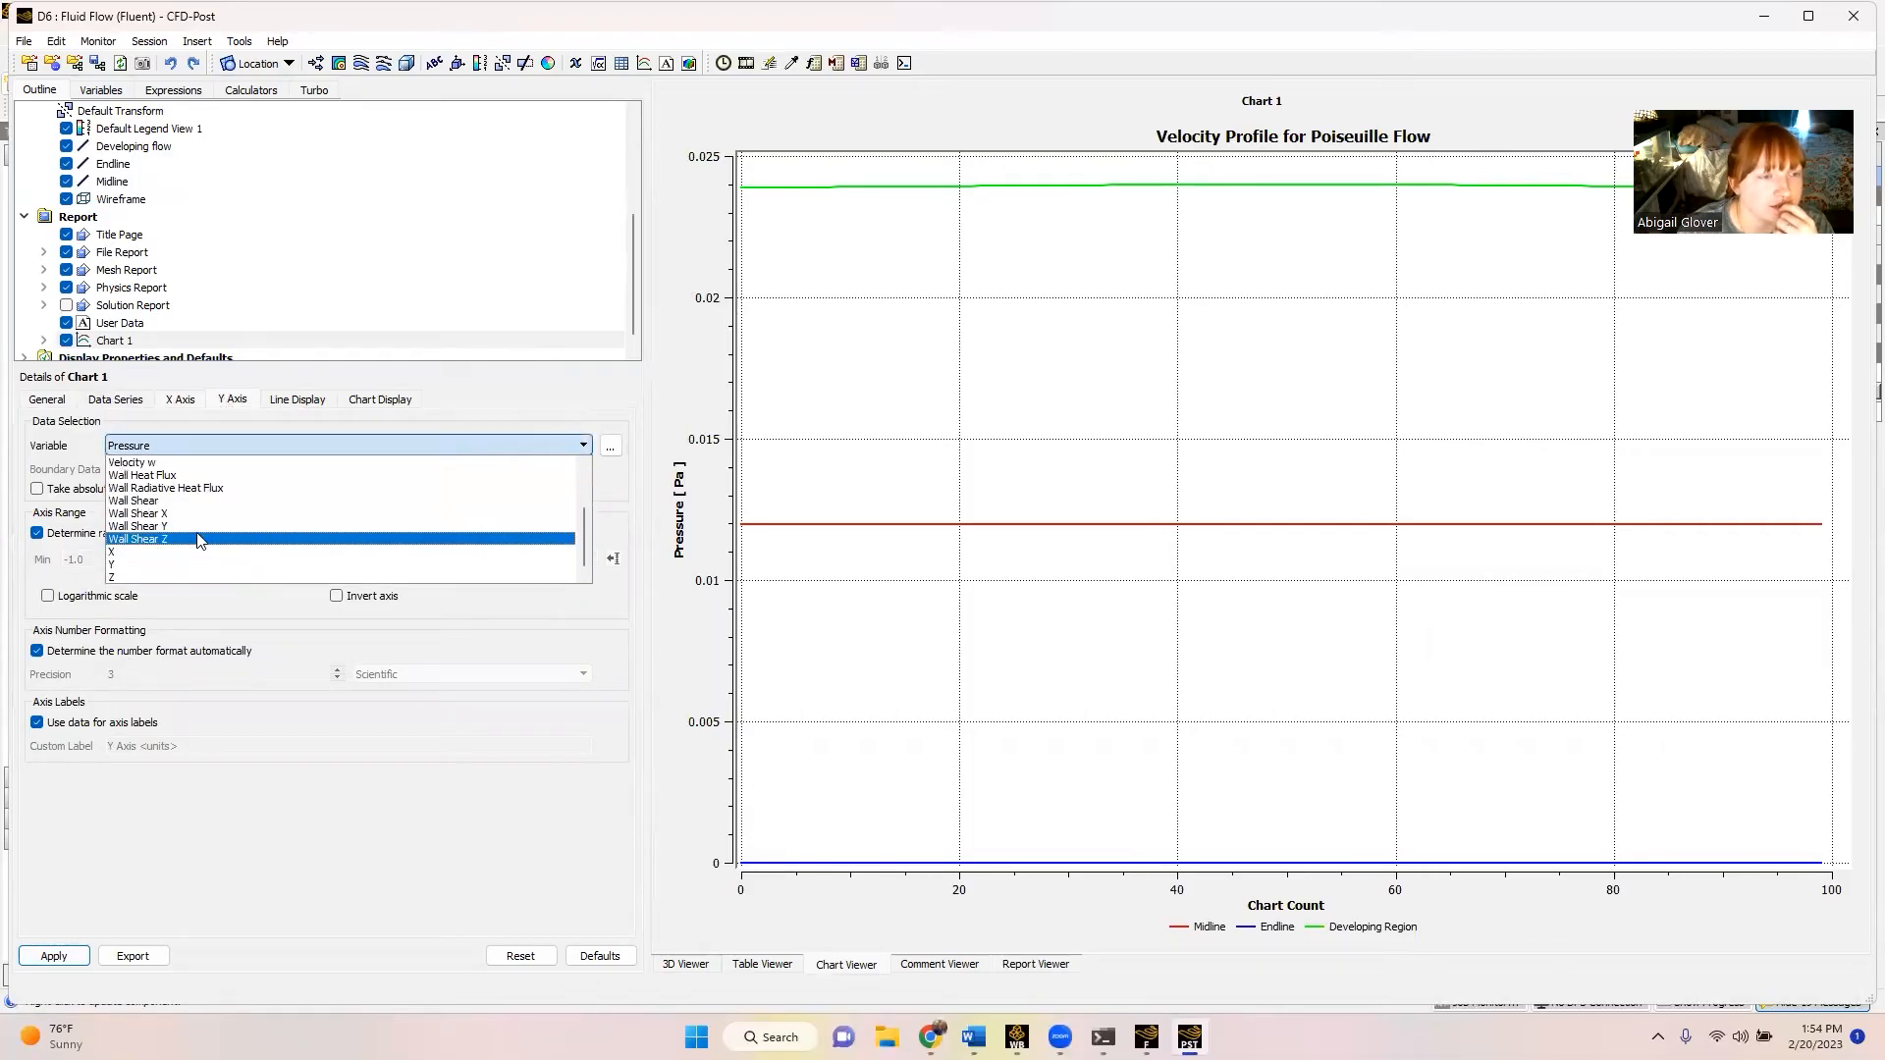
left_click(147, 564)
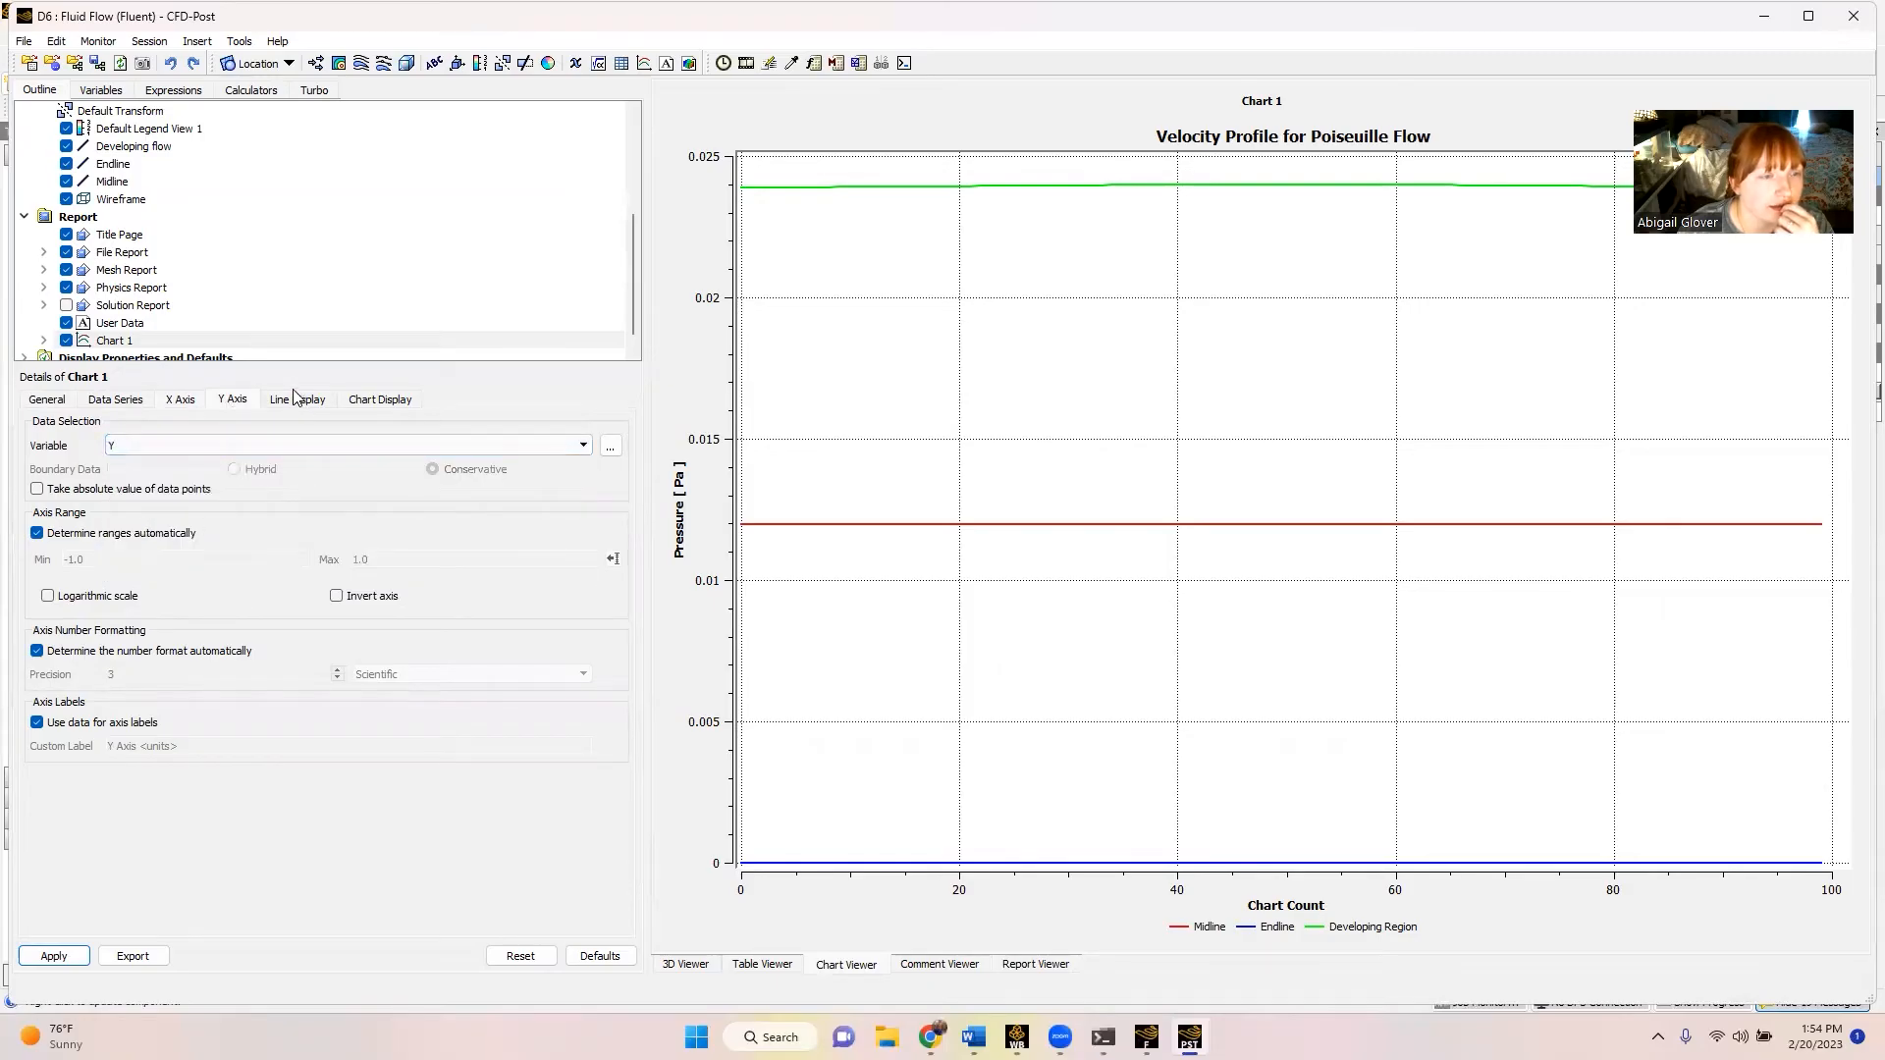
left_click(54, 955)
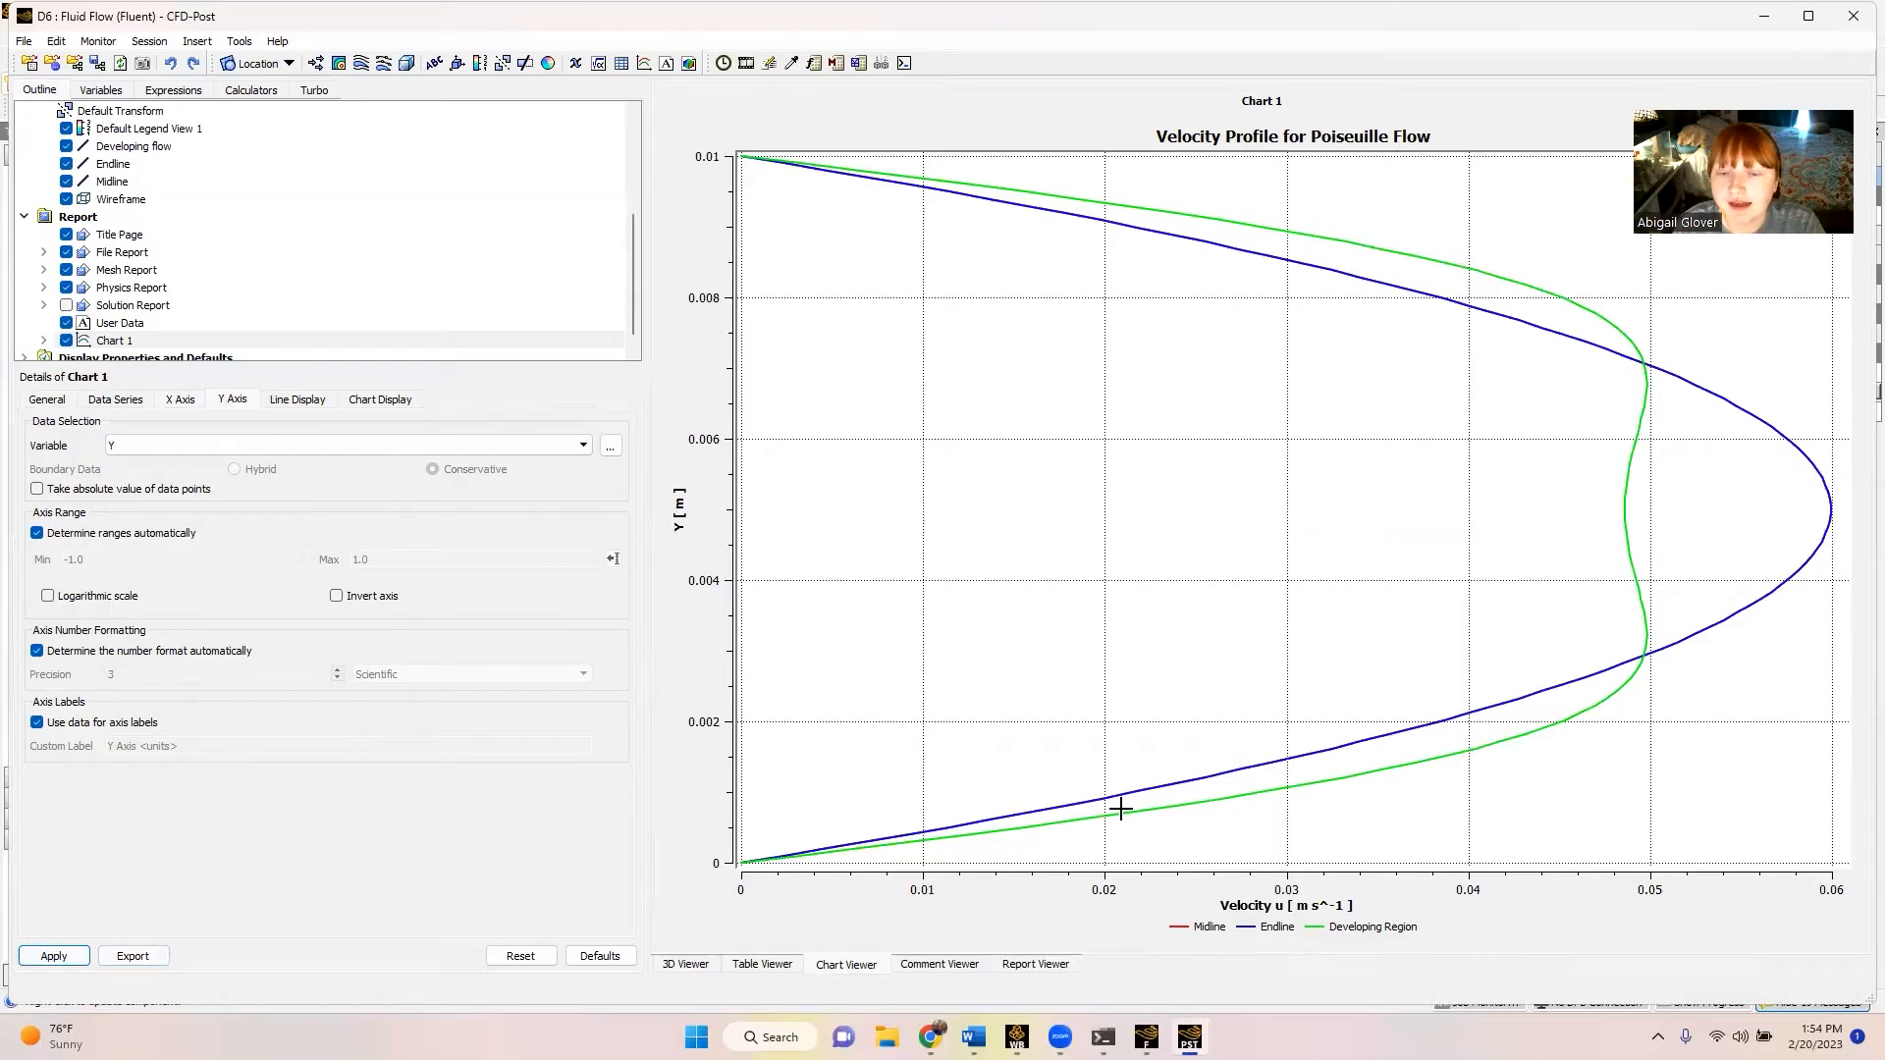
- Delete the Midline data series from the chart and replot it
left_click(45, 400)
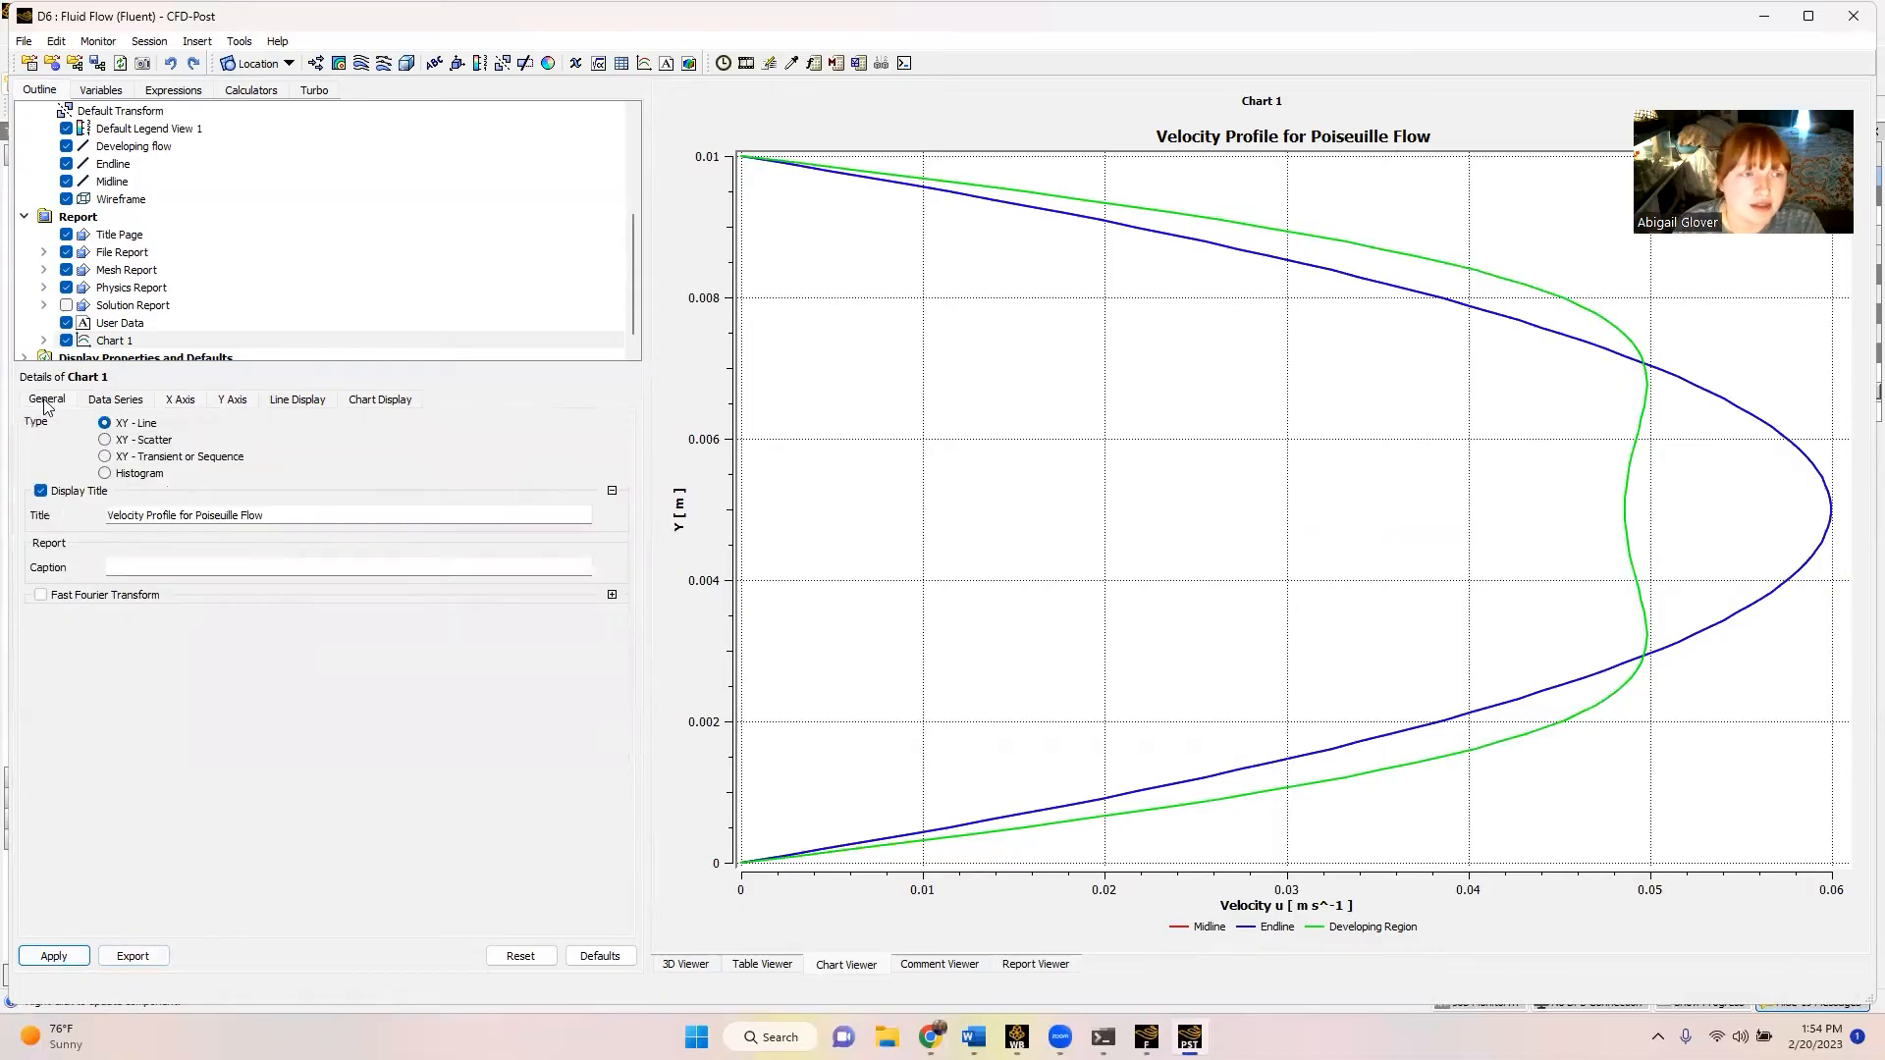
left_click(102, 403)
scroll(304, 226, "up", 2)
left_click(65, 438)
left_click(609, 497)
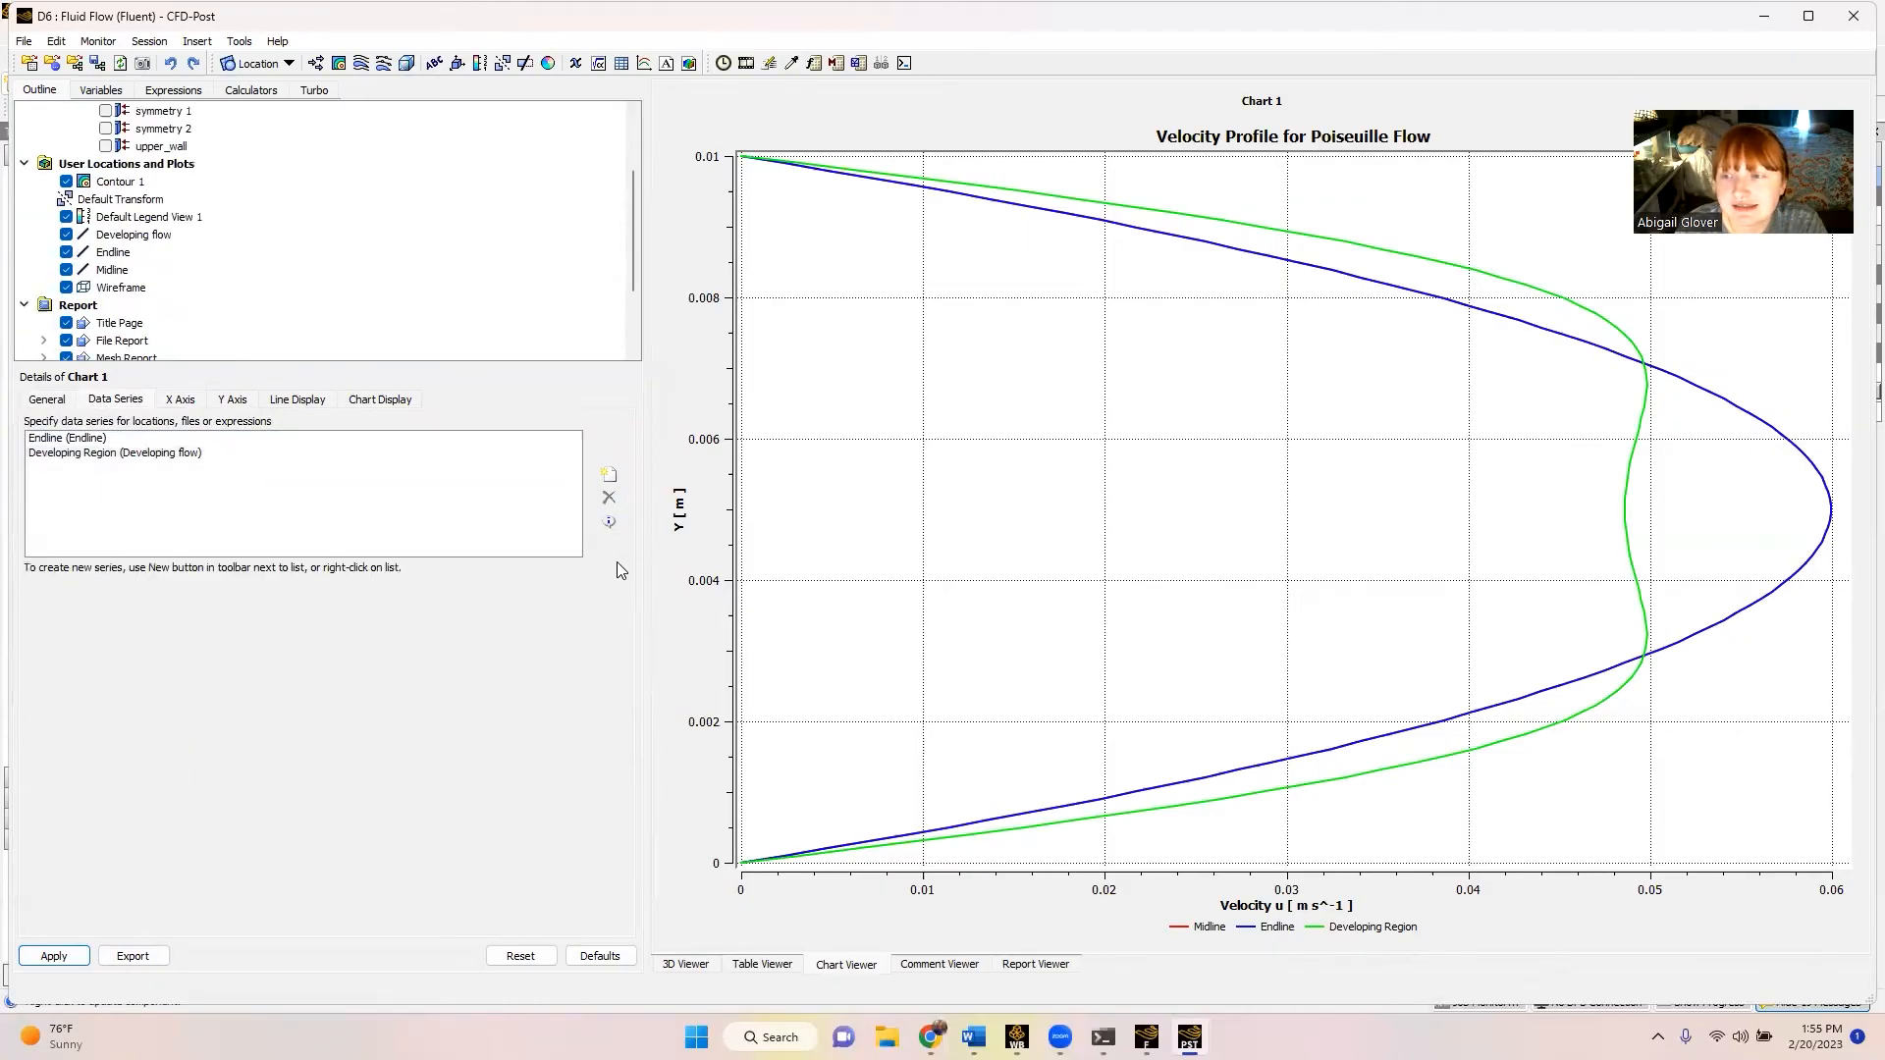
left_click(61, 957)
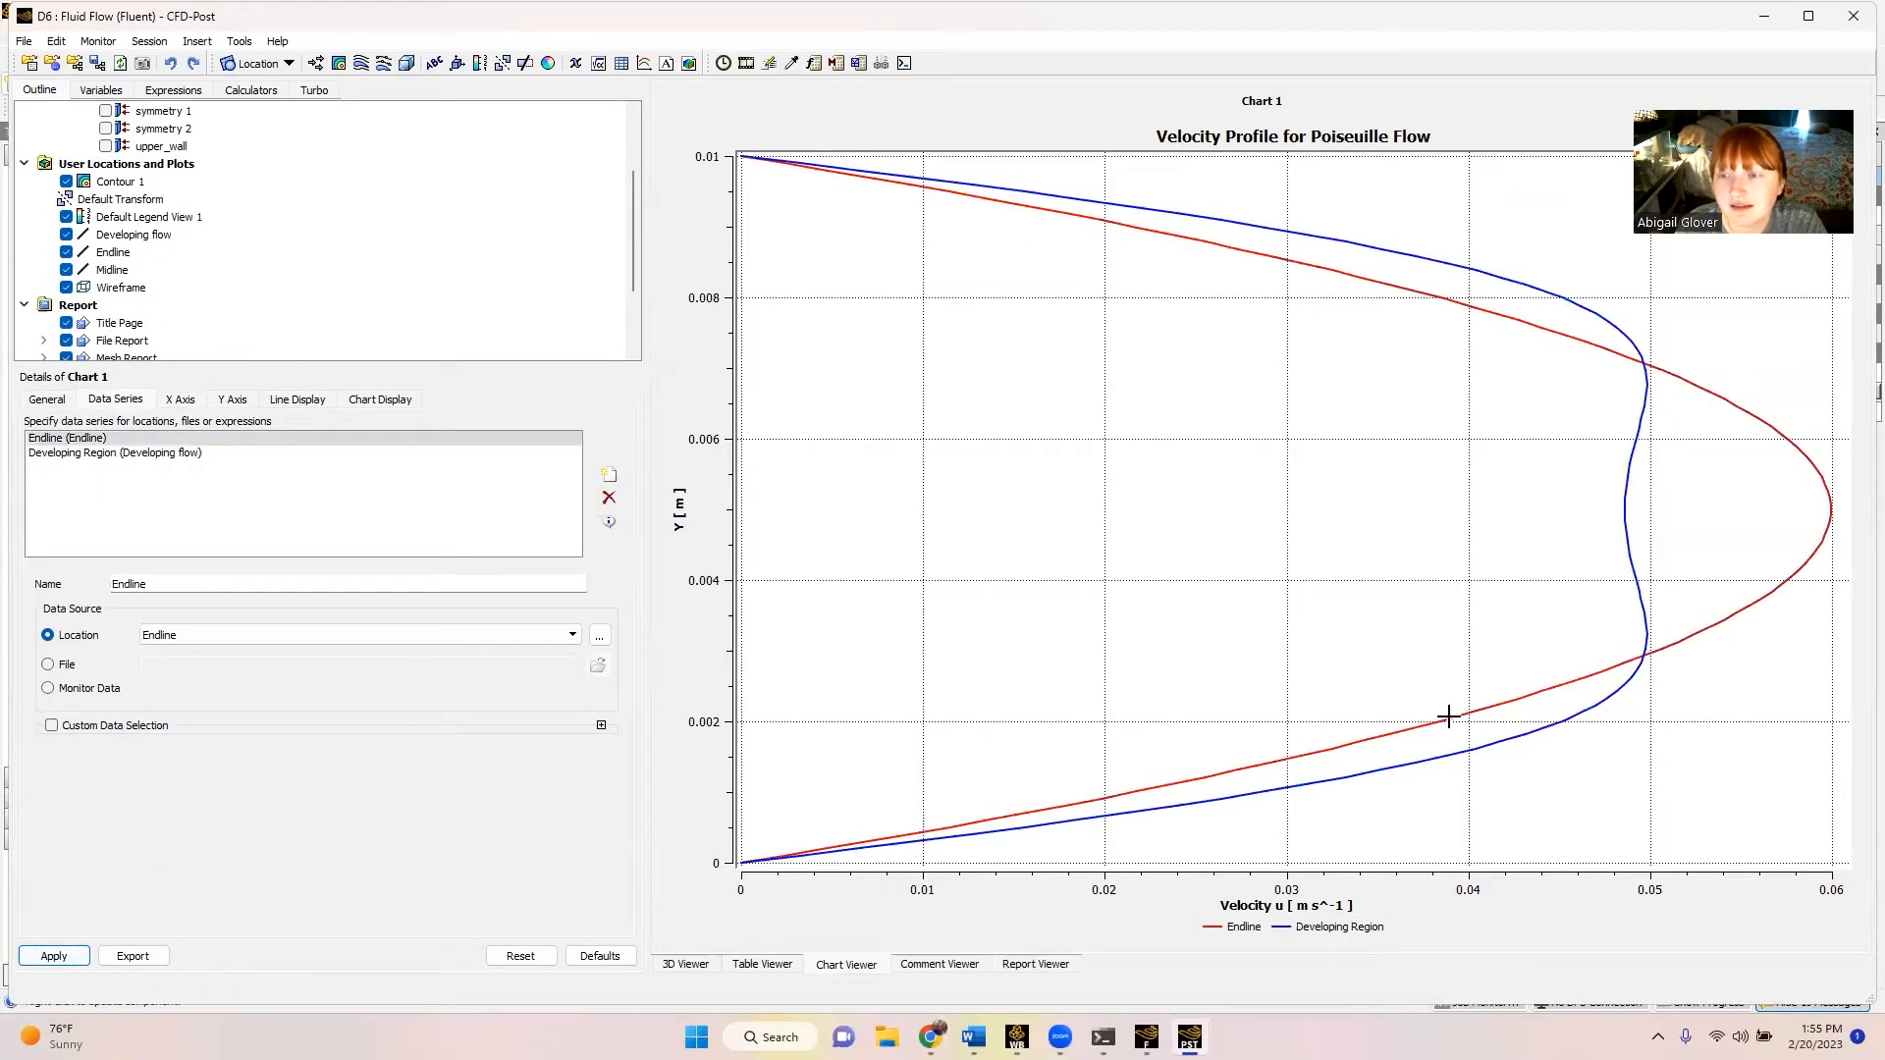
- Add a data series named Midline using the Midline location back to the chart and replot it
left_click(610, 475)
left_click_drag(164, 584, 19, 590)
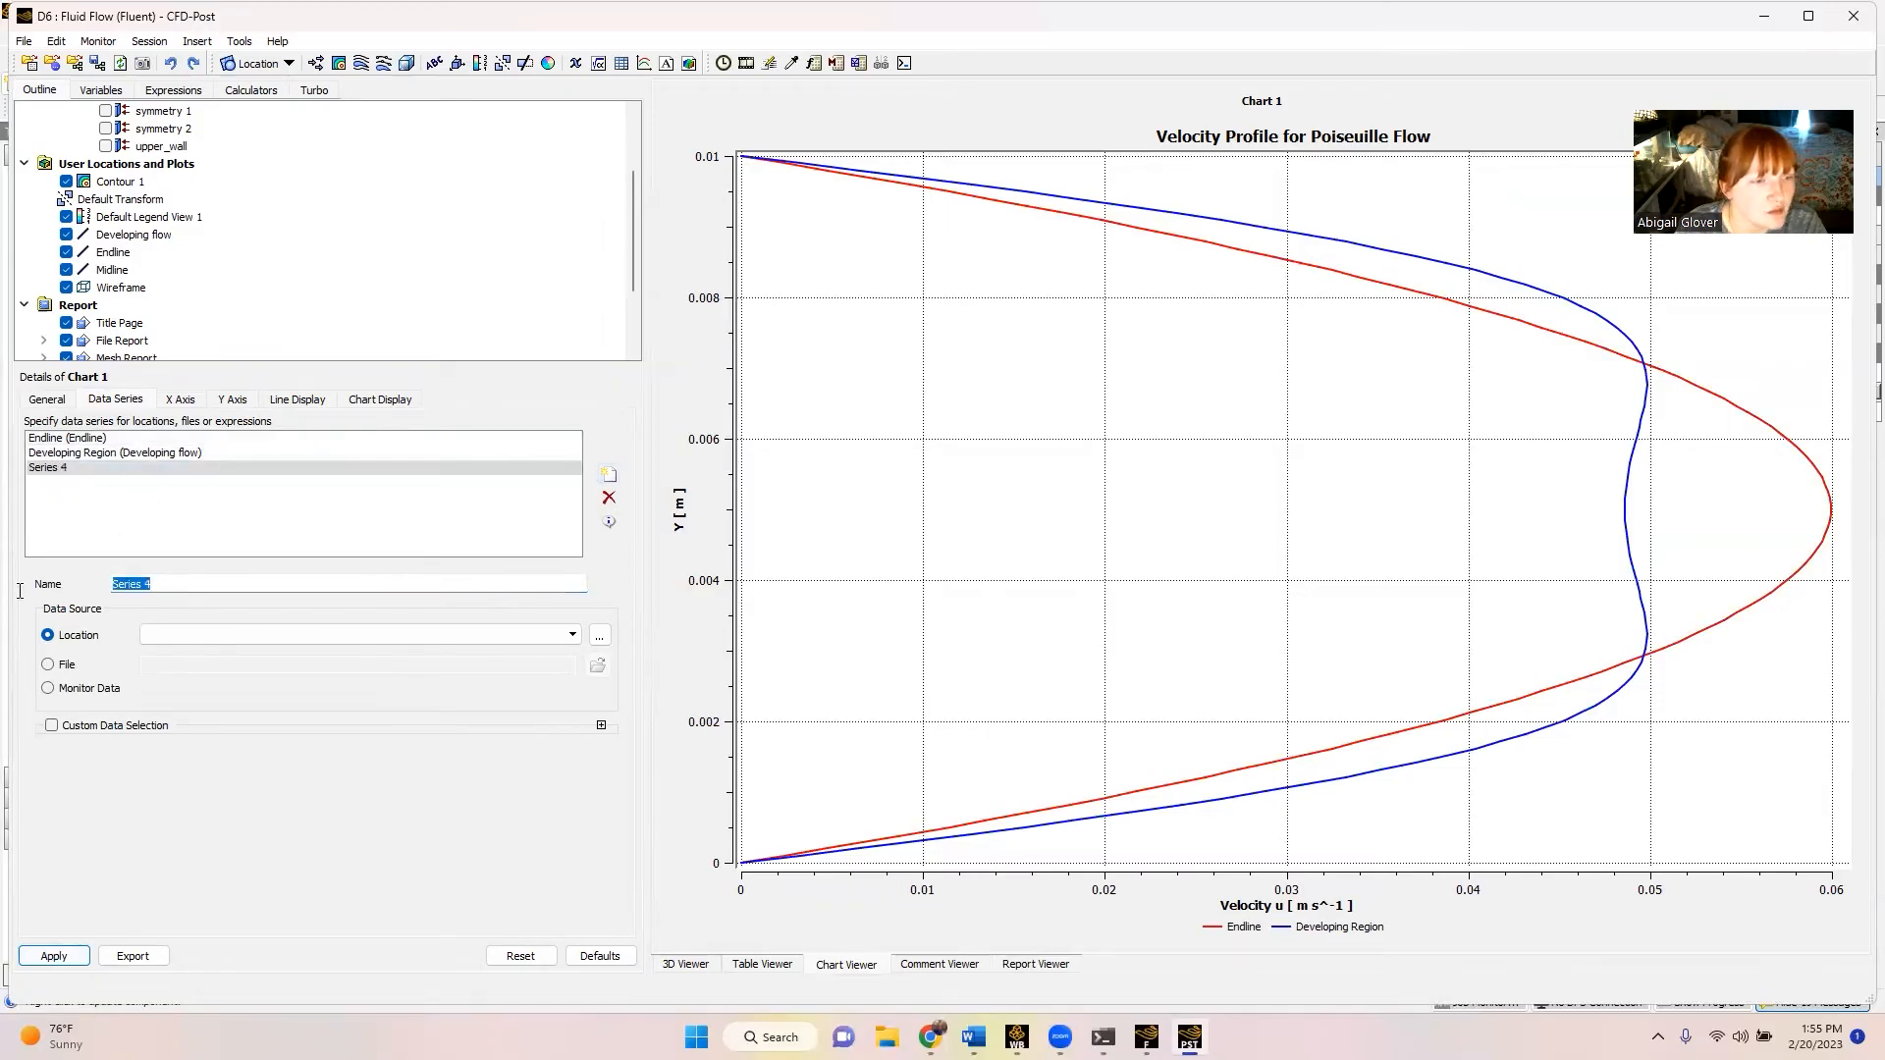
type("Midline")
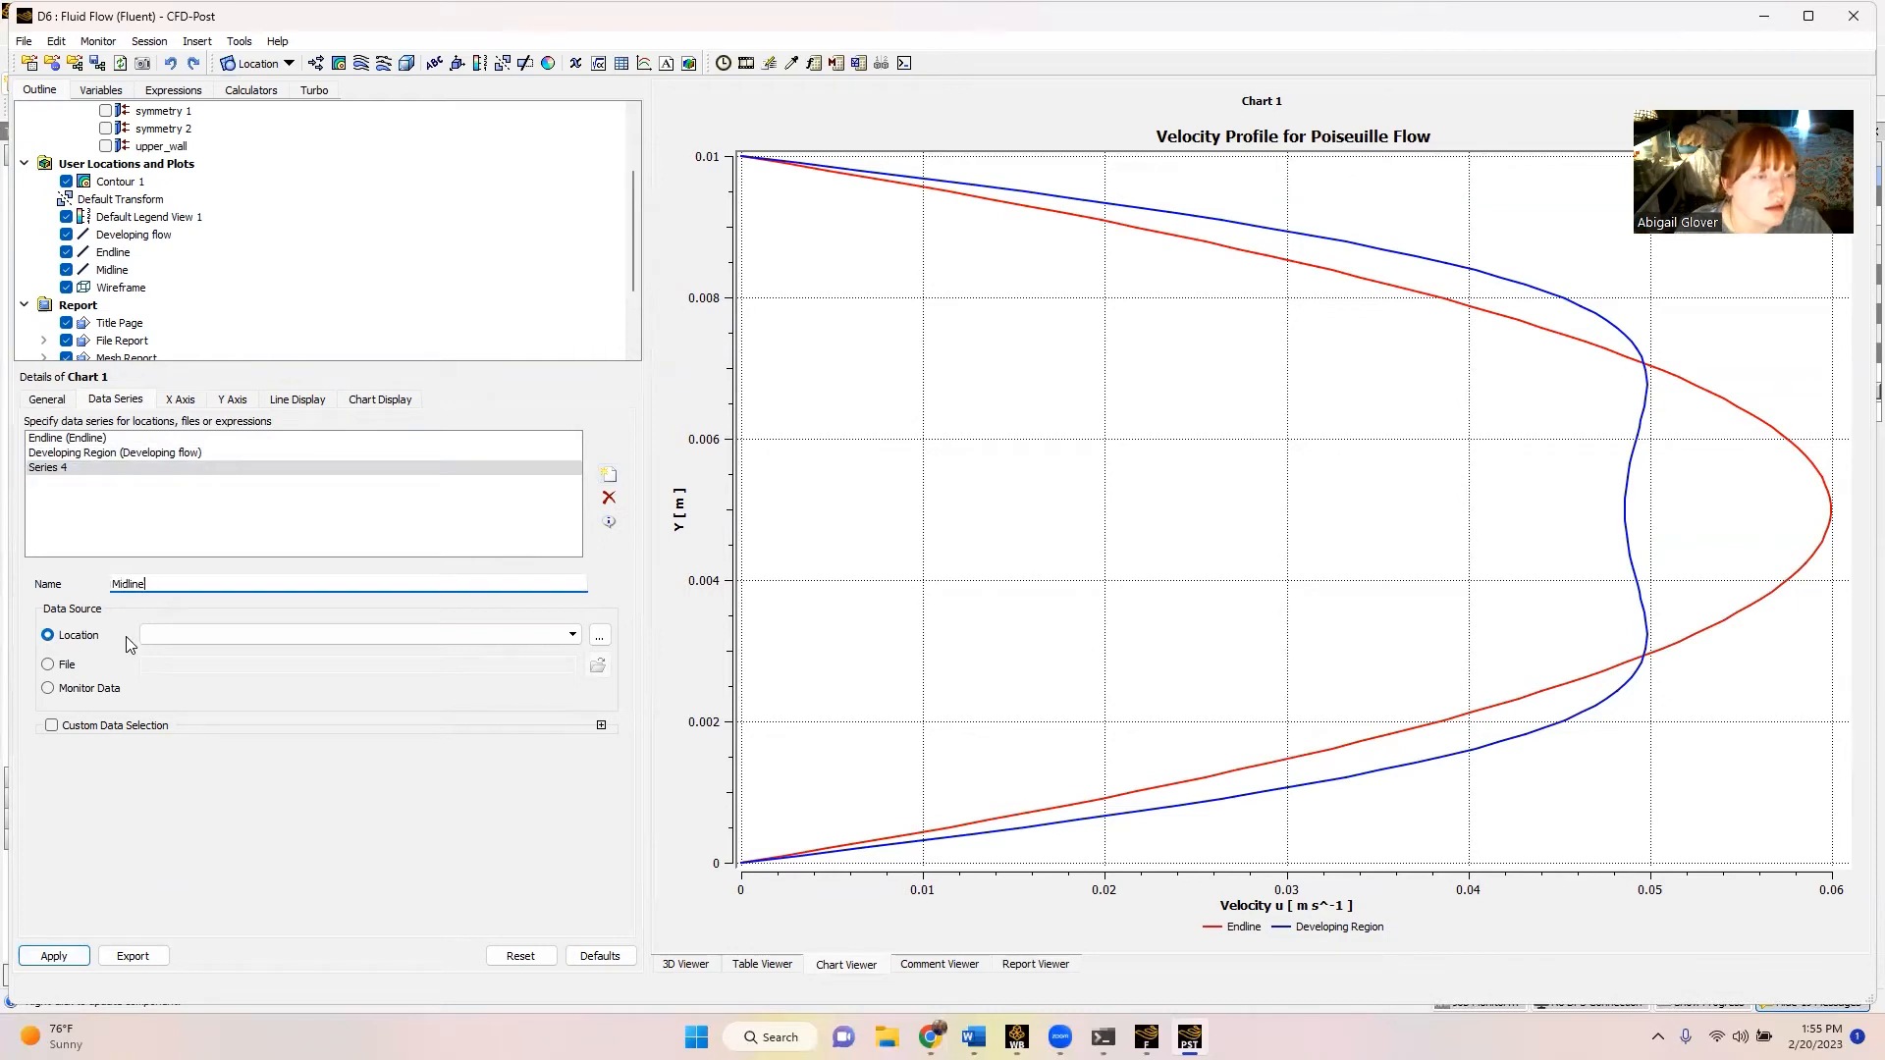
left_click(167, 636)
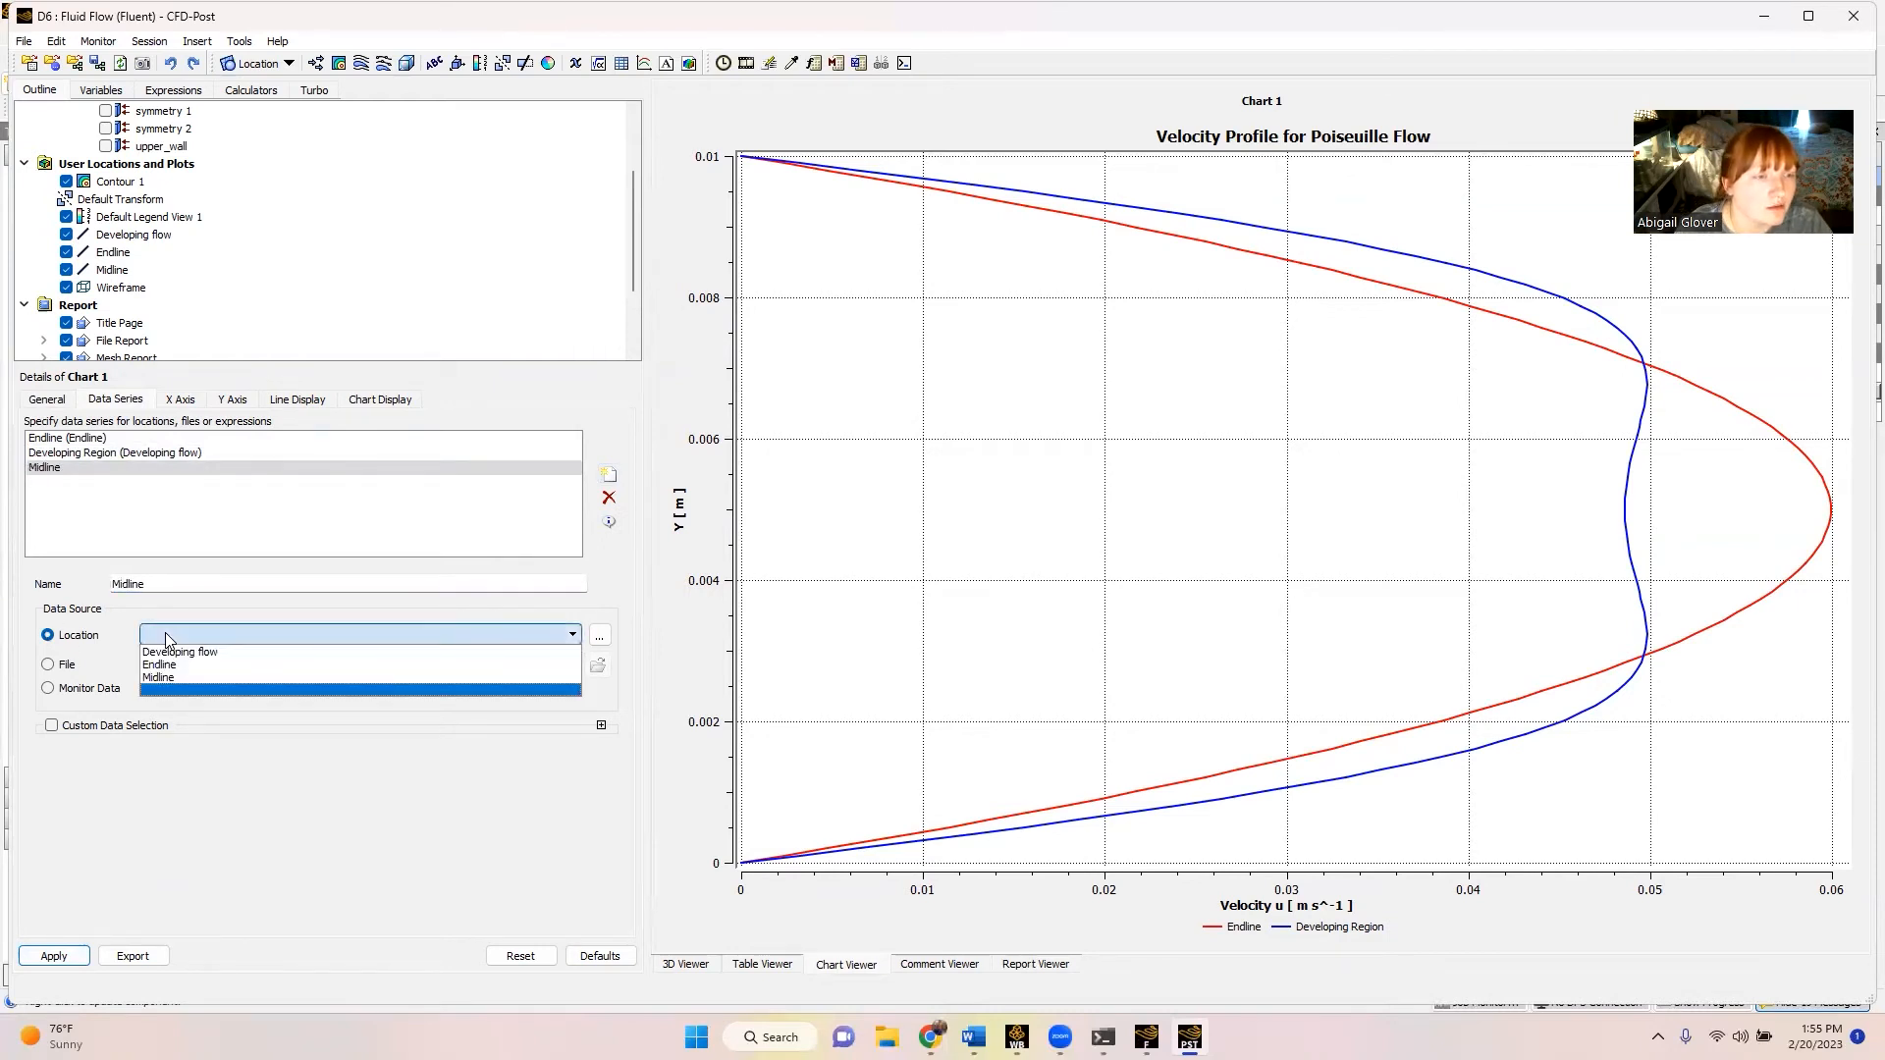
left_click(175, 673)
left_click(41, 957)
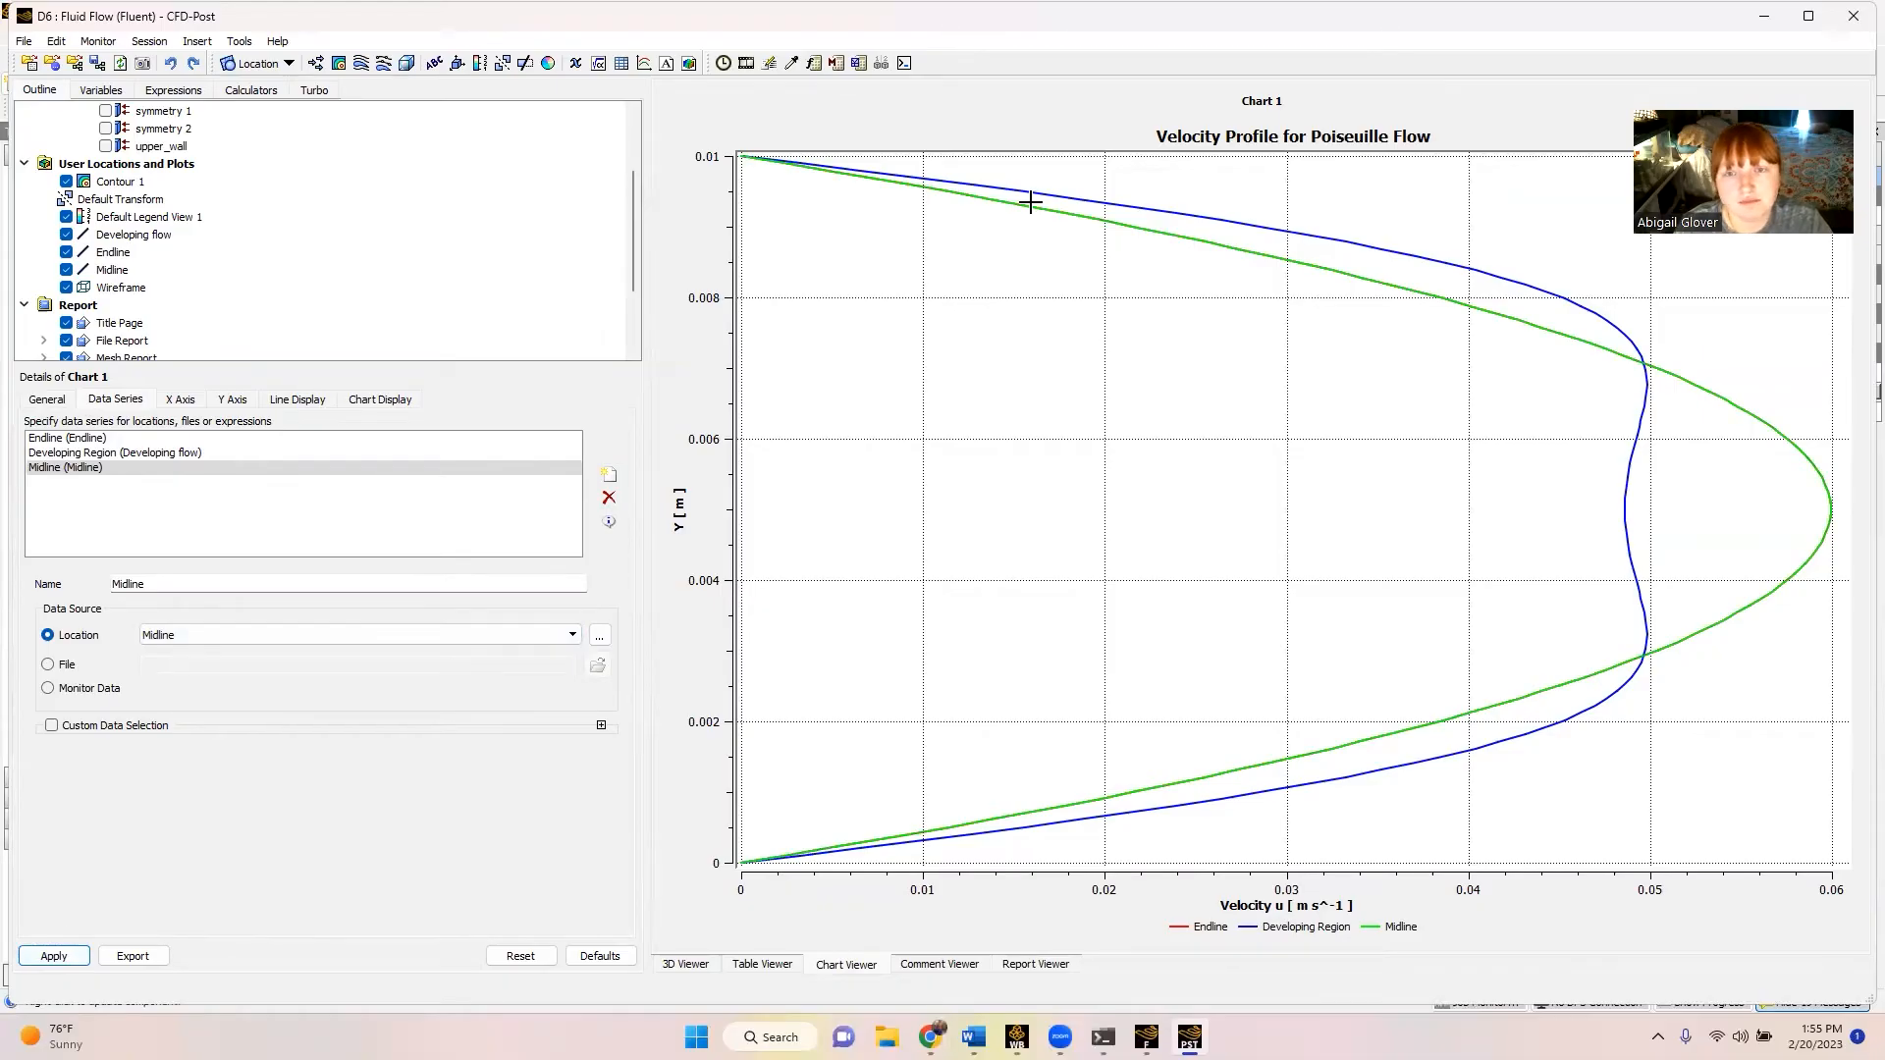
- Set the X coordinate of both end points of the Developing flow line to 0.01 and apply the change
left_click(672, 970)
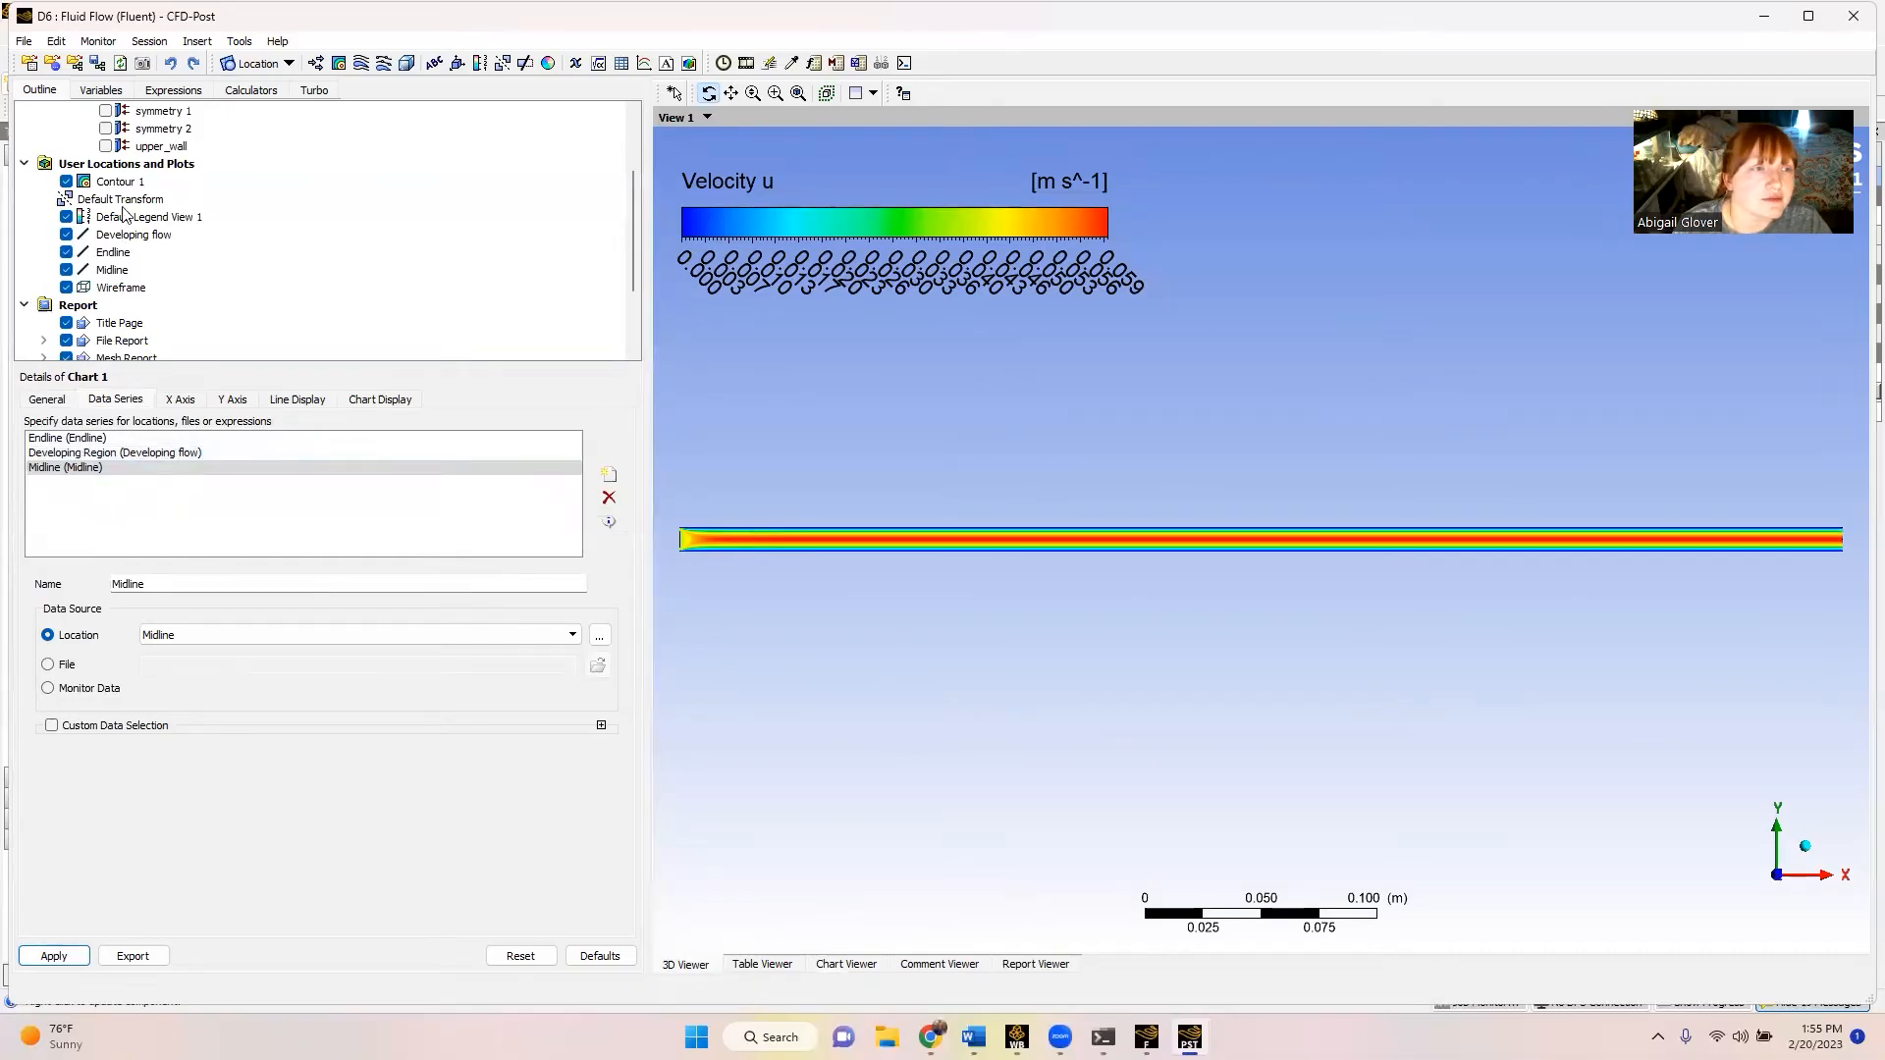
left_click(119, 238)
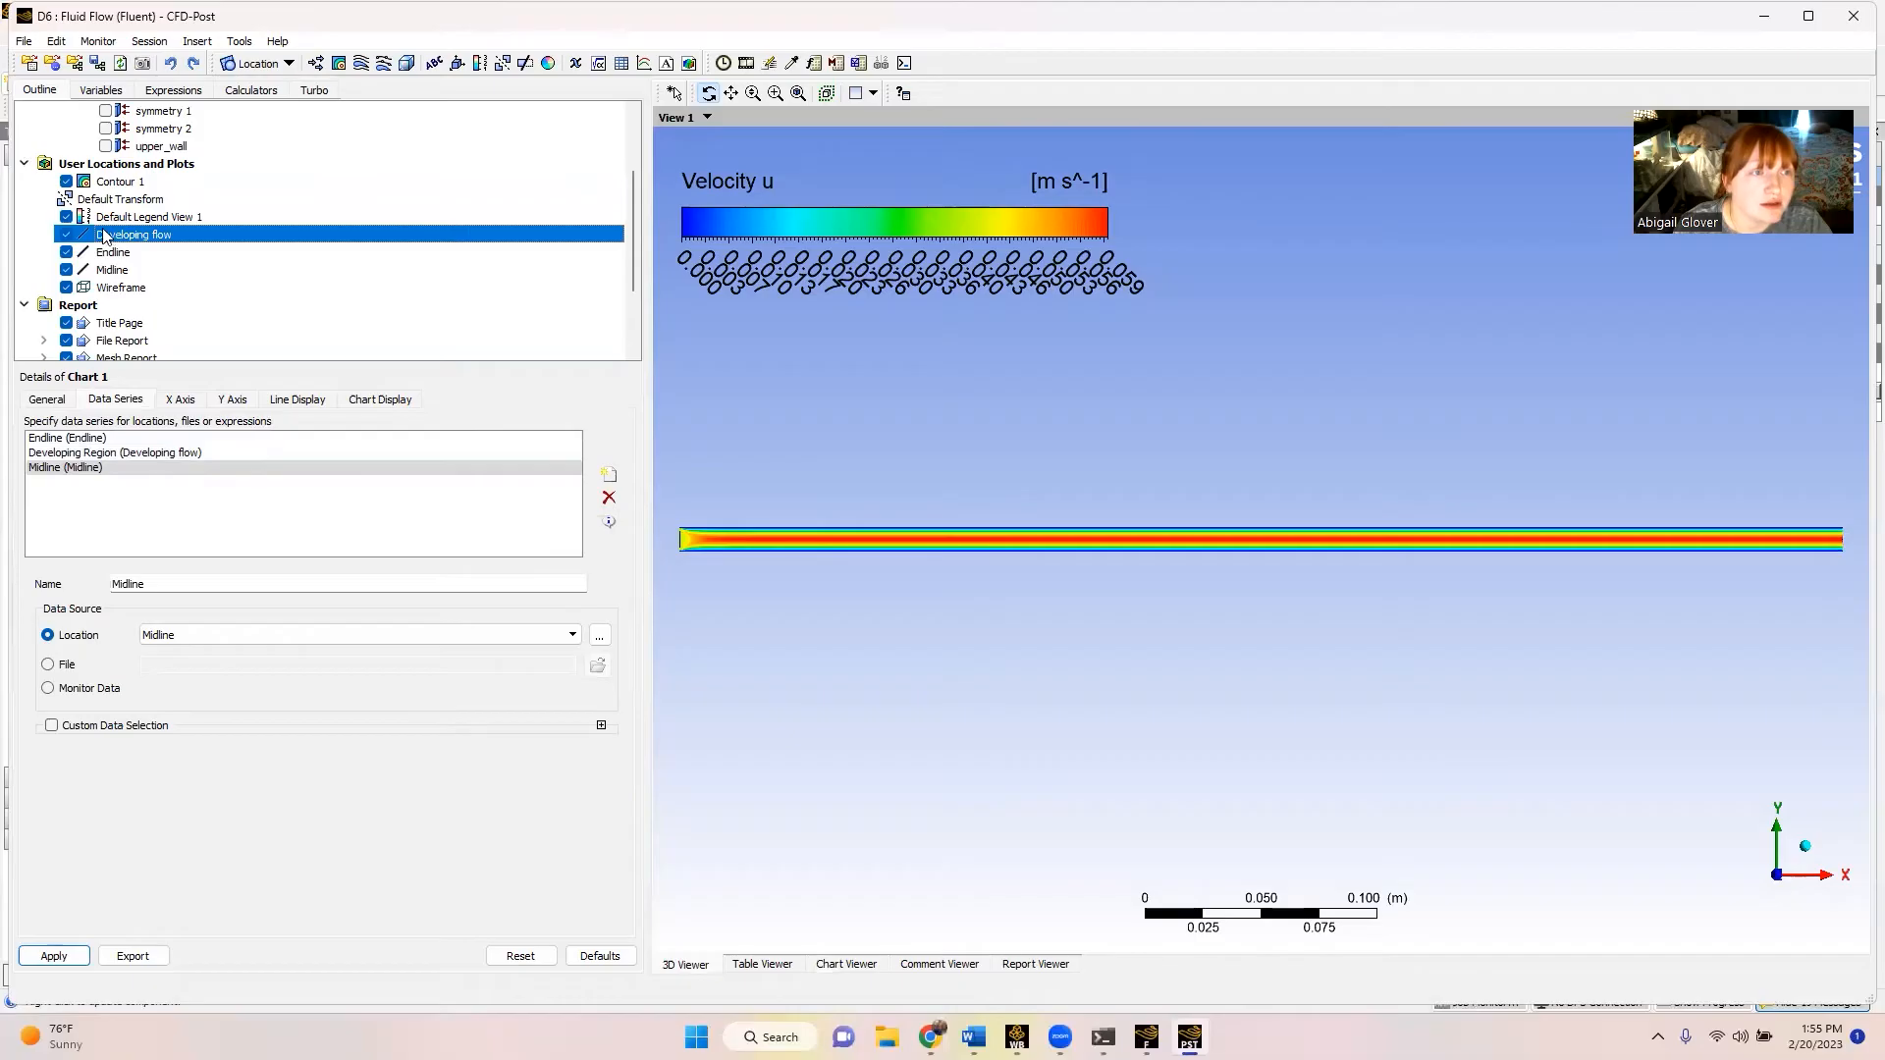
double_click(104, 239)
left_click(145, 500)
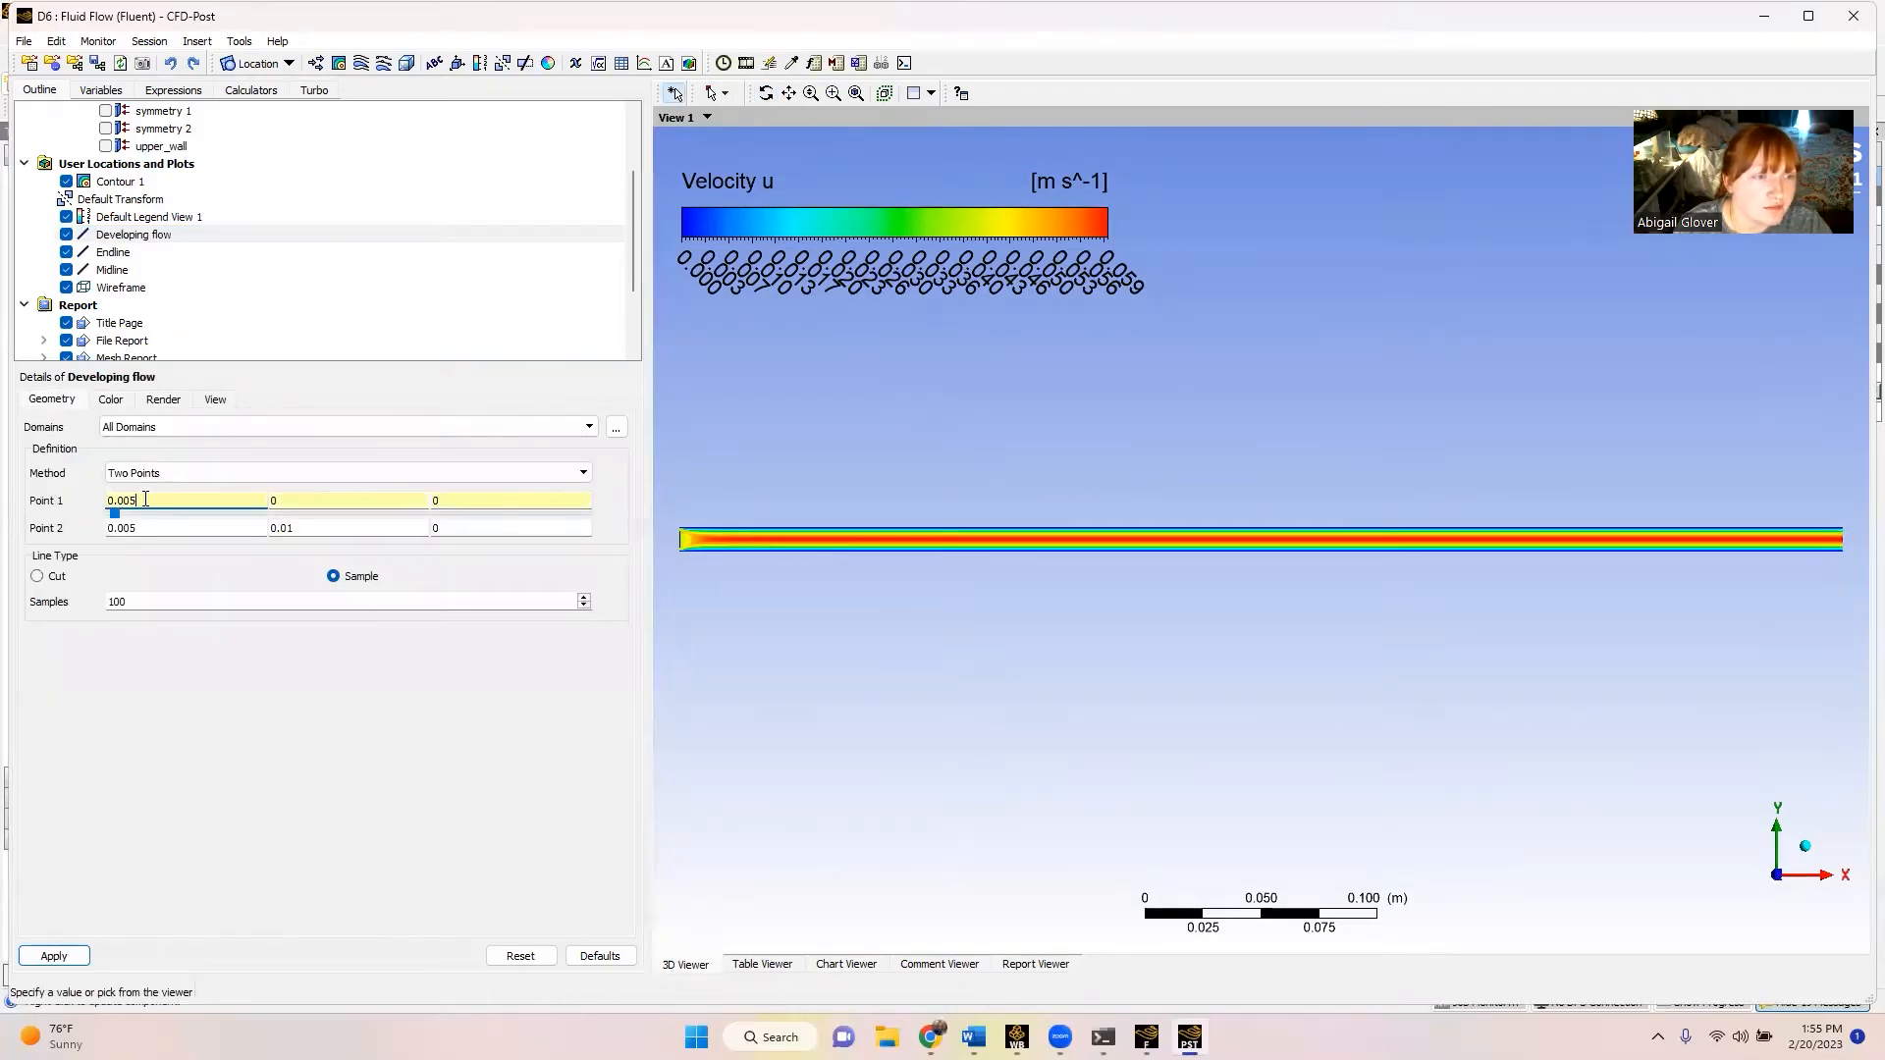
key("BackSpace")
key("BackSpace")
type("1")
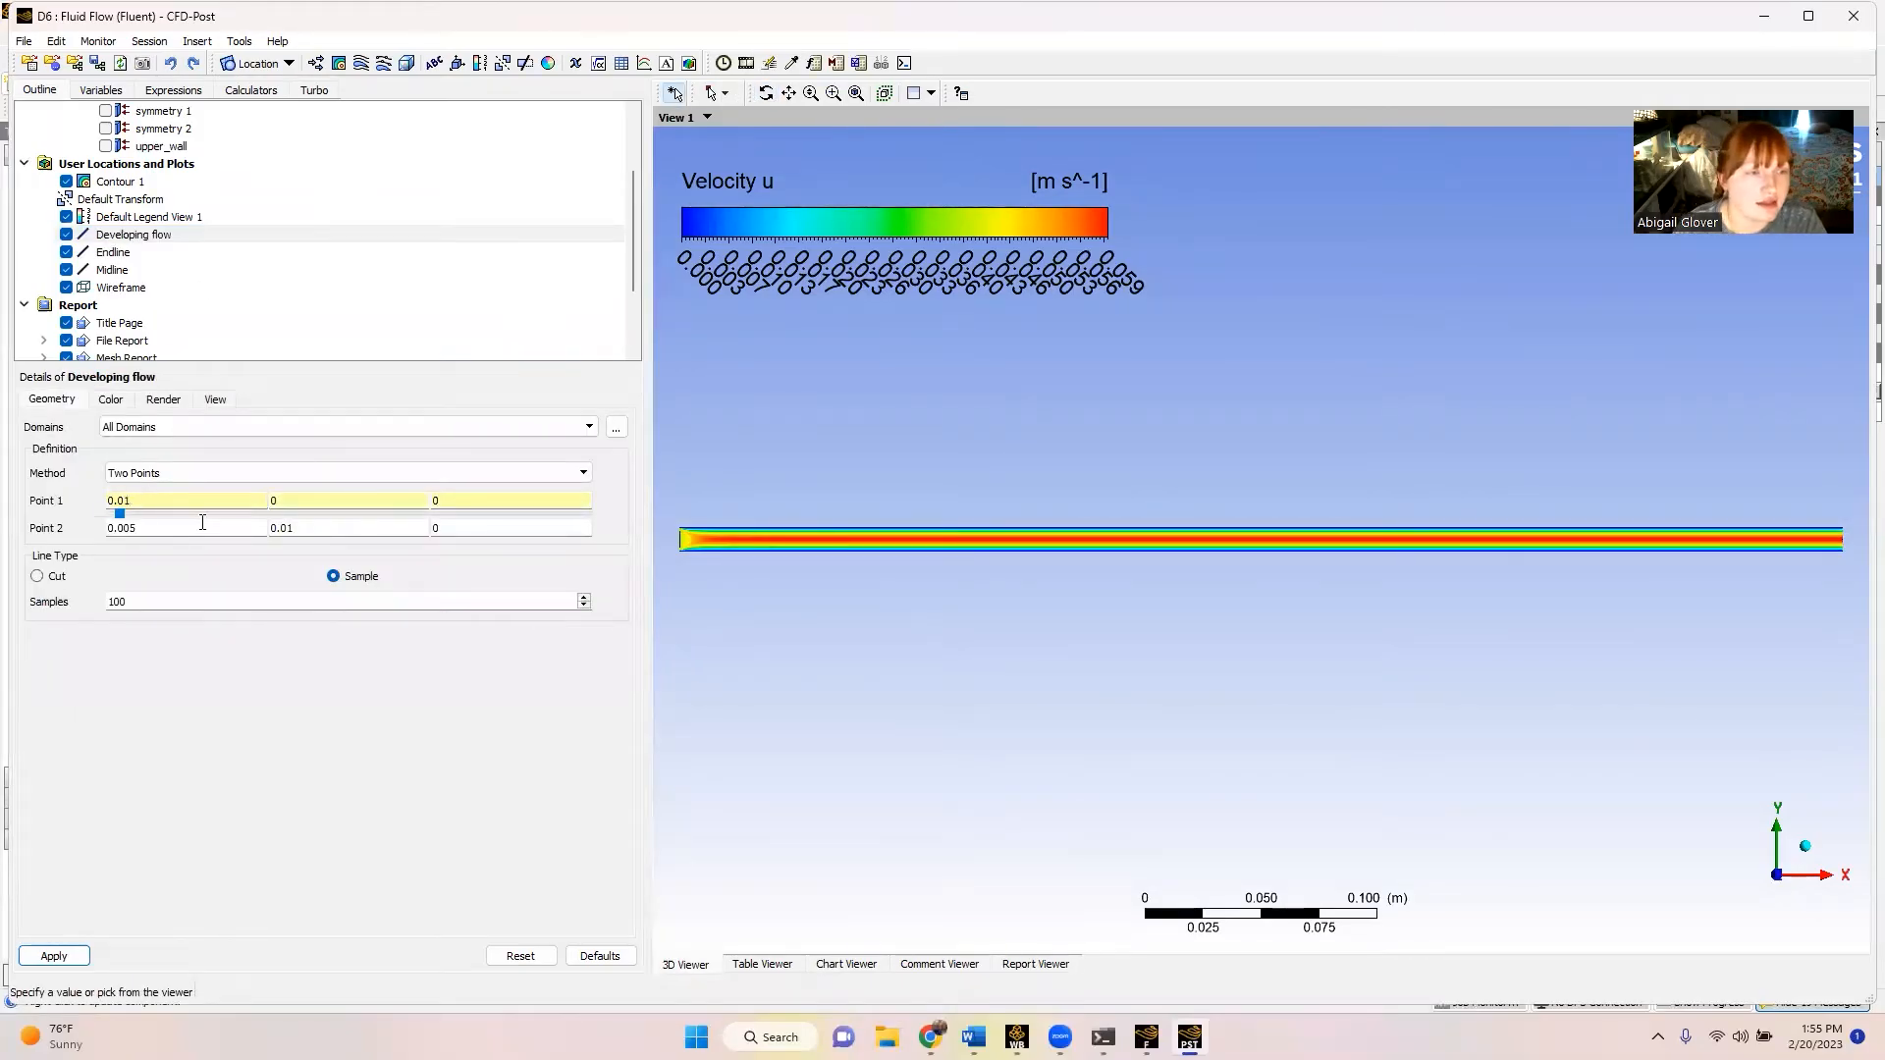
left_click(171, 530)
key("BackSpace")
key("BackSpace")
type("1")
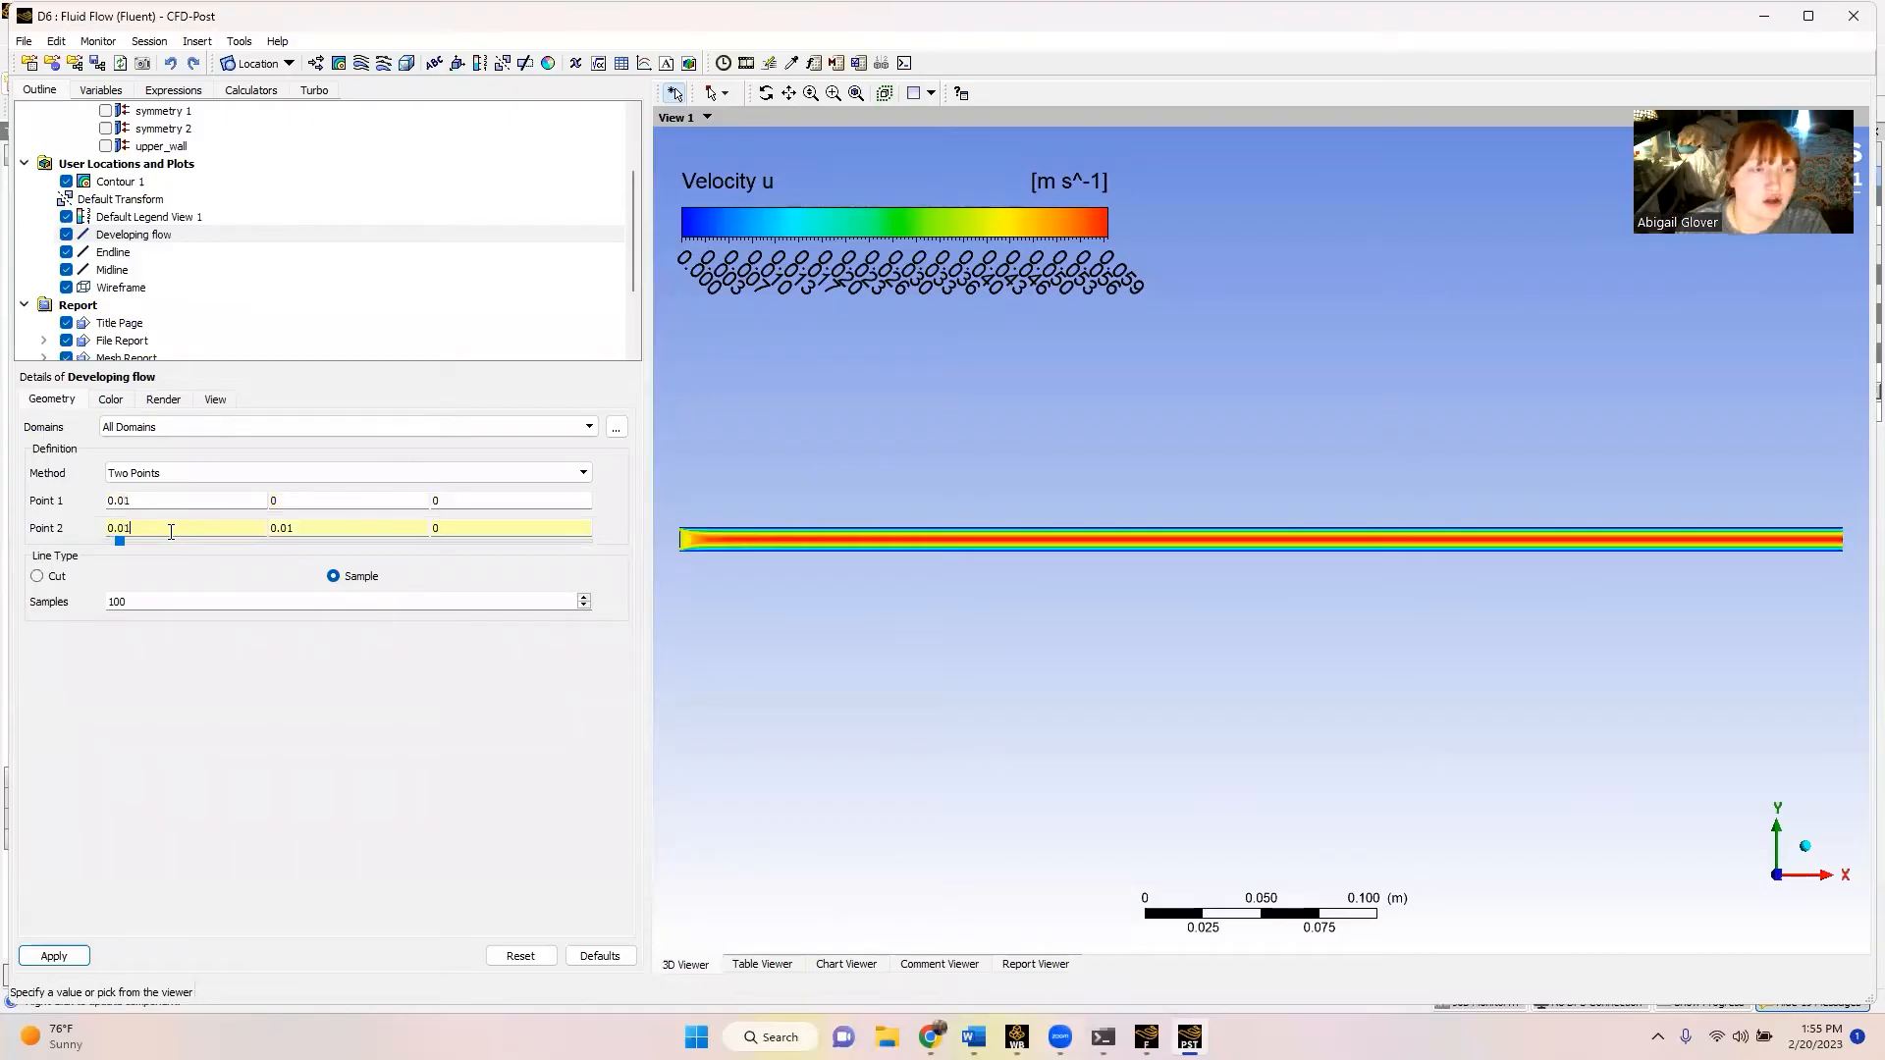
left_click(55, 955)
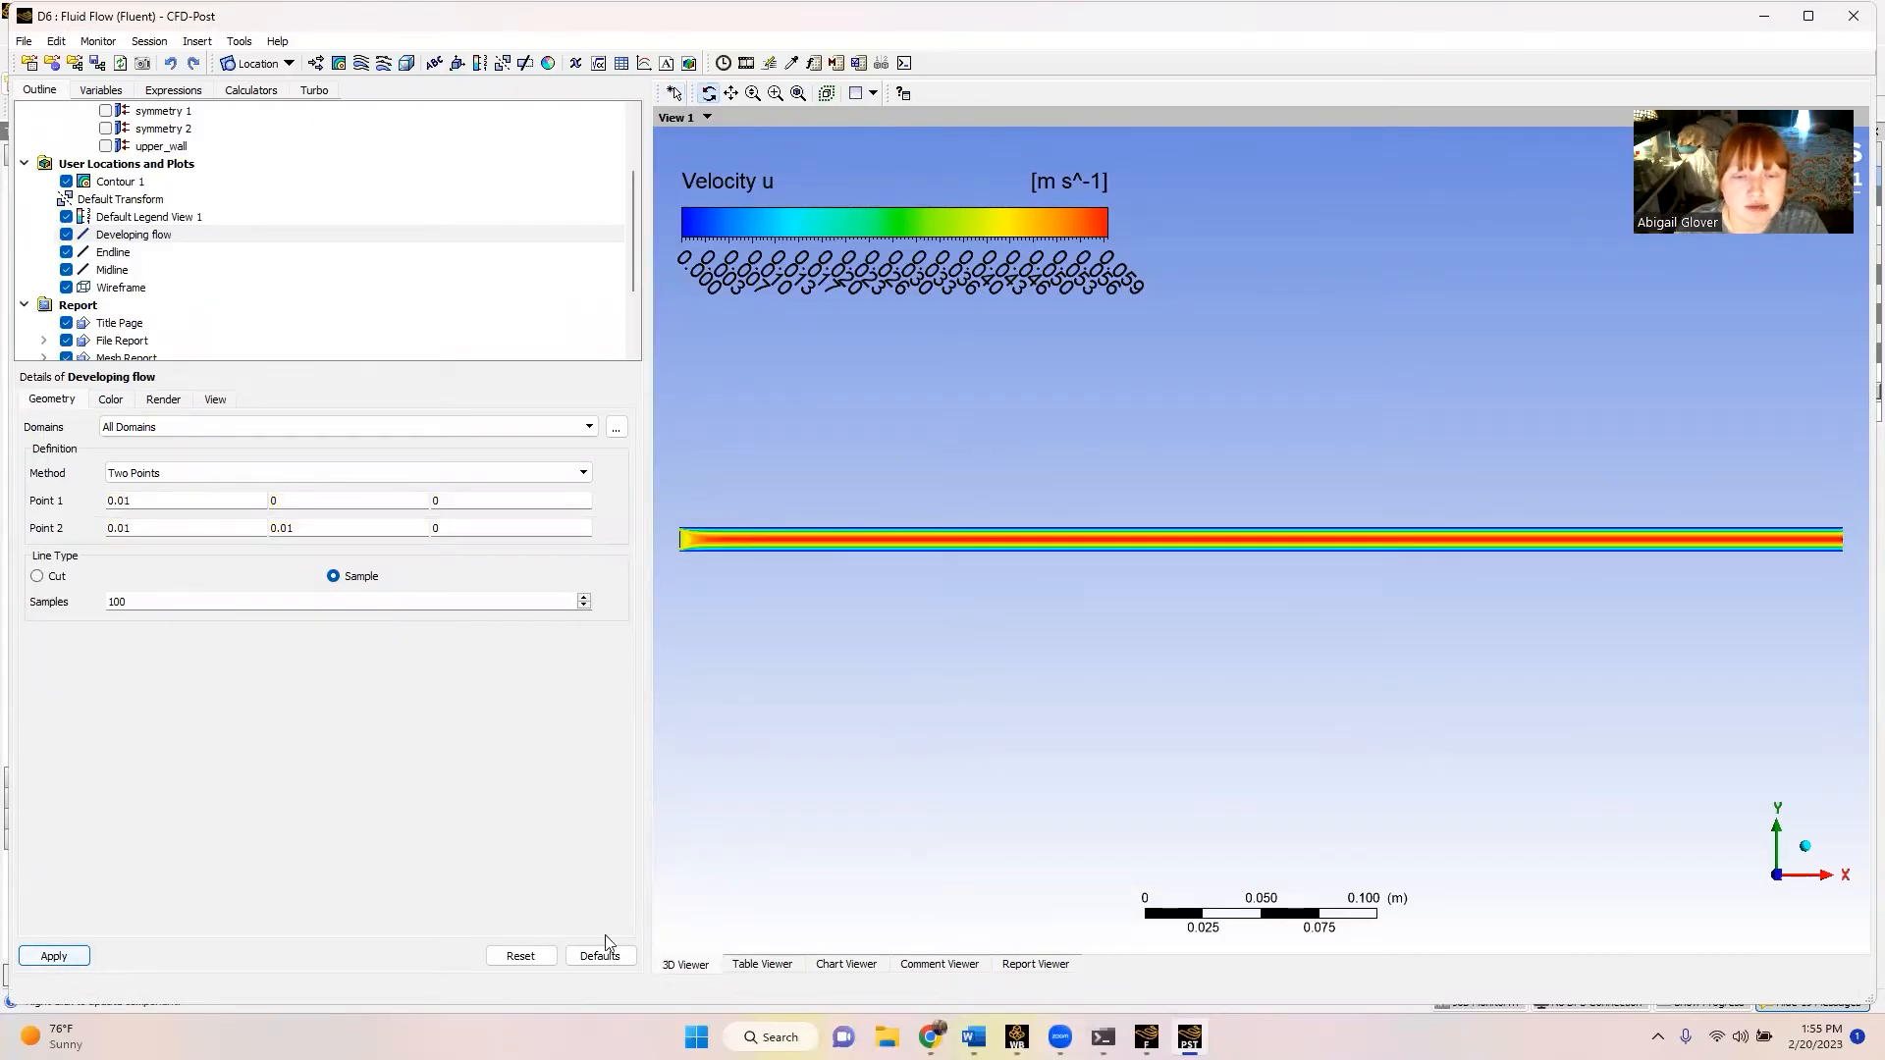
- Return to the chart view and reopen Chart 1 to refresh the velocity profiles with the moved Developing flow line
left_click(836, 964)
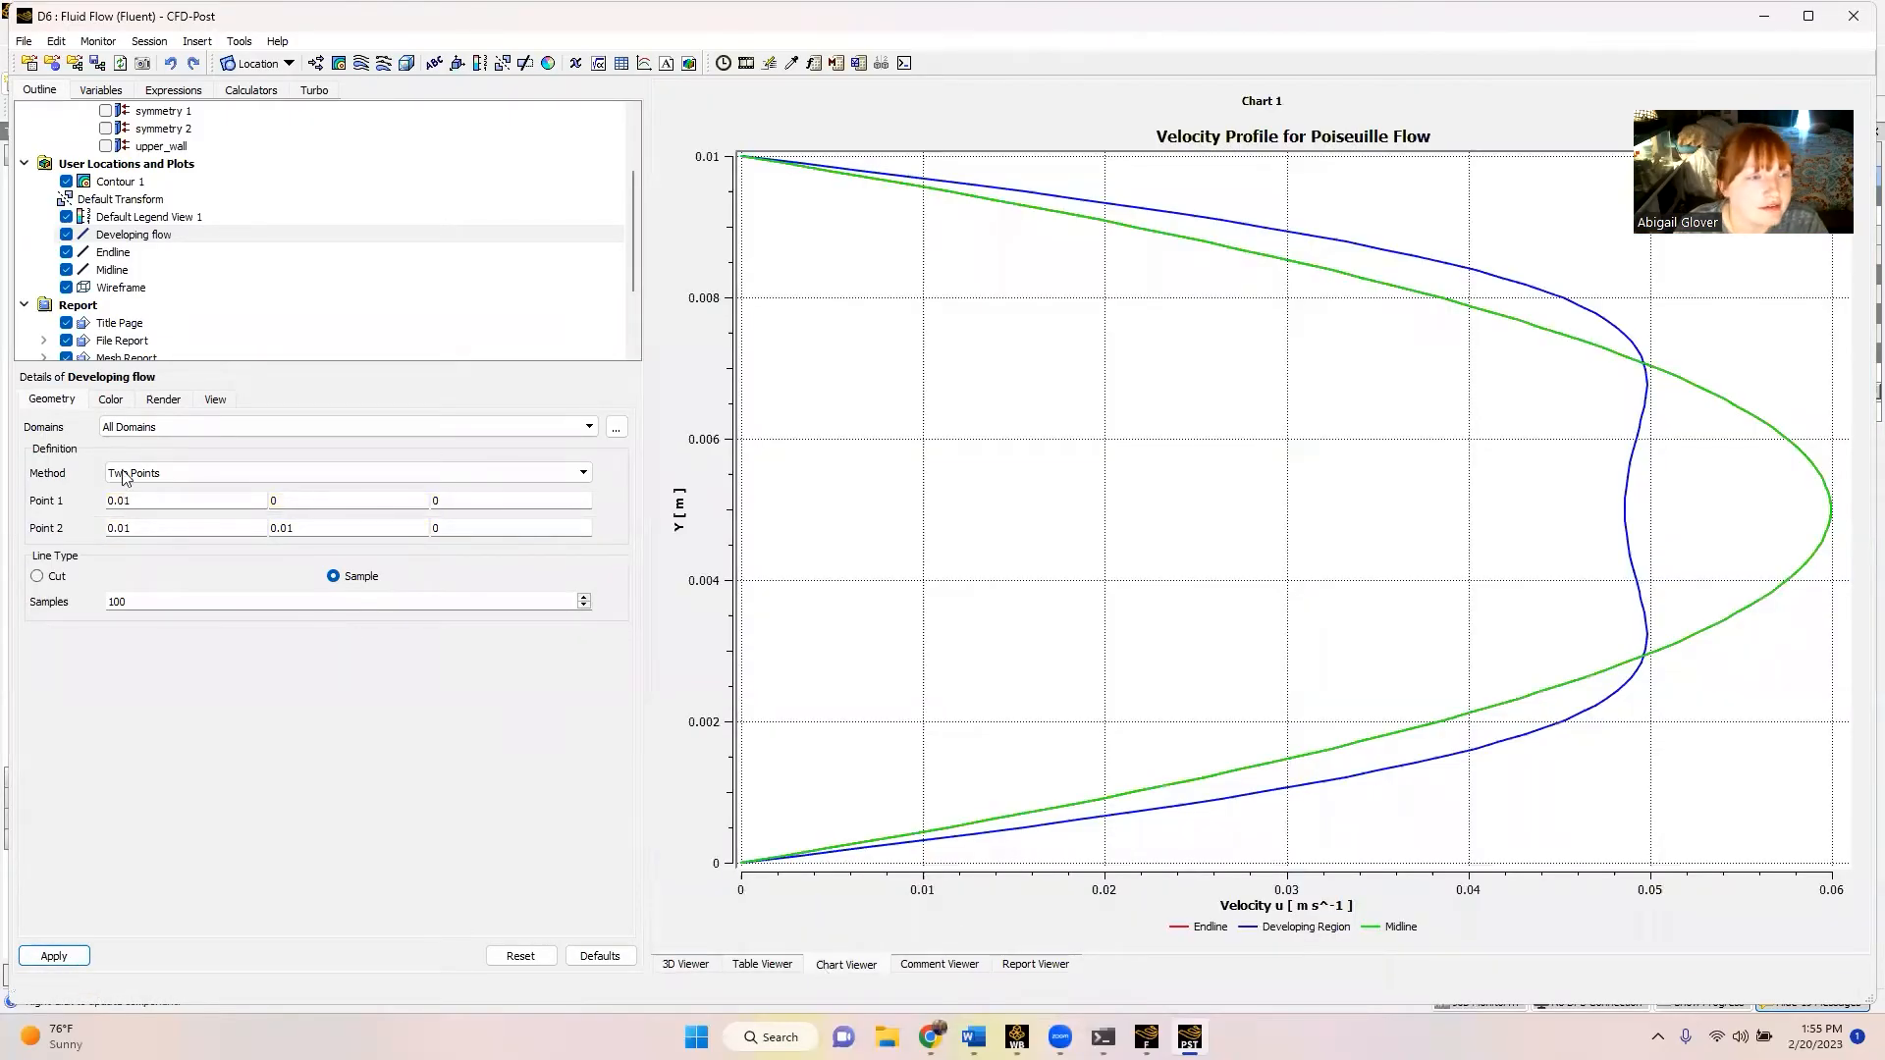
scroll(164, 226, "down", 2)
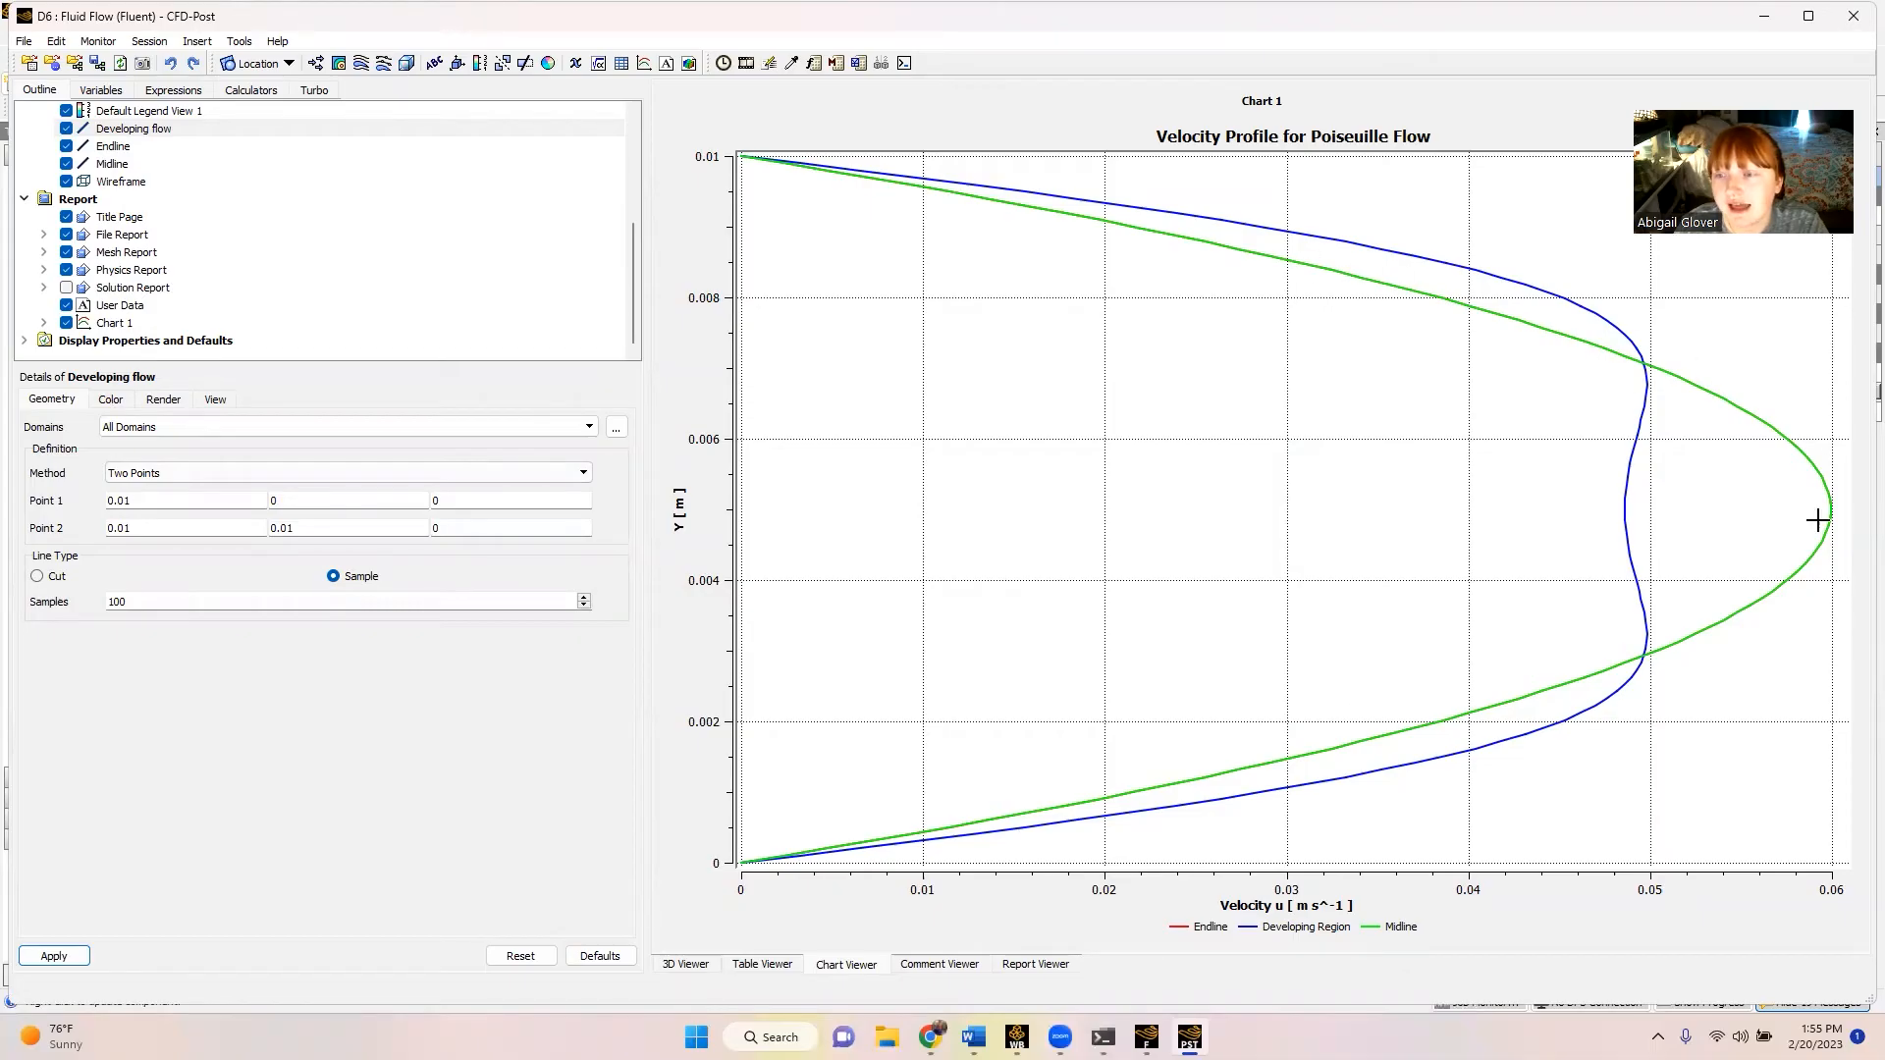
left_click(111, 399)
left_click(114, 323)
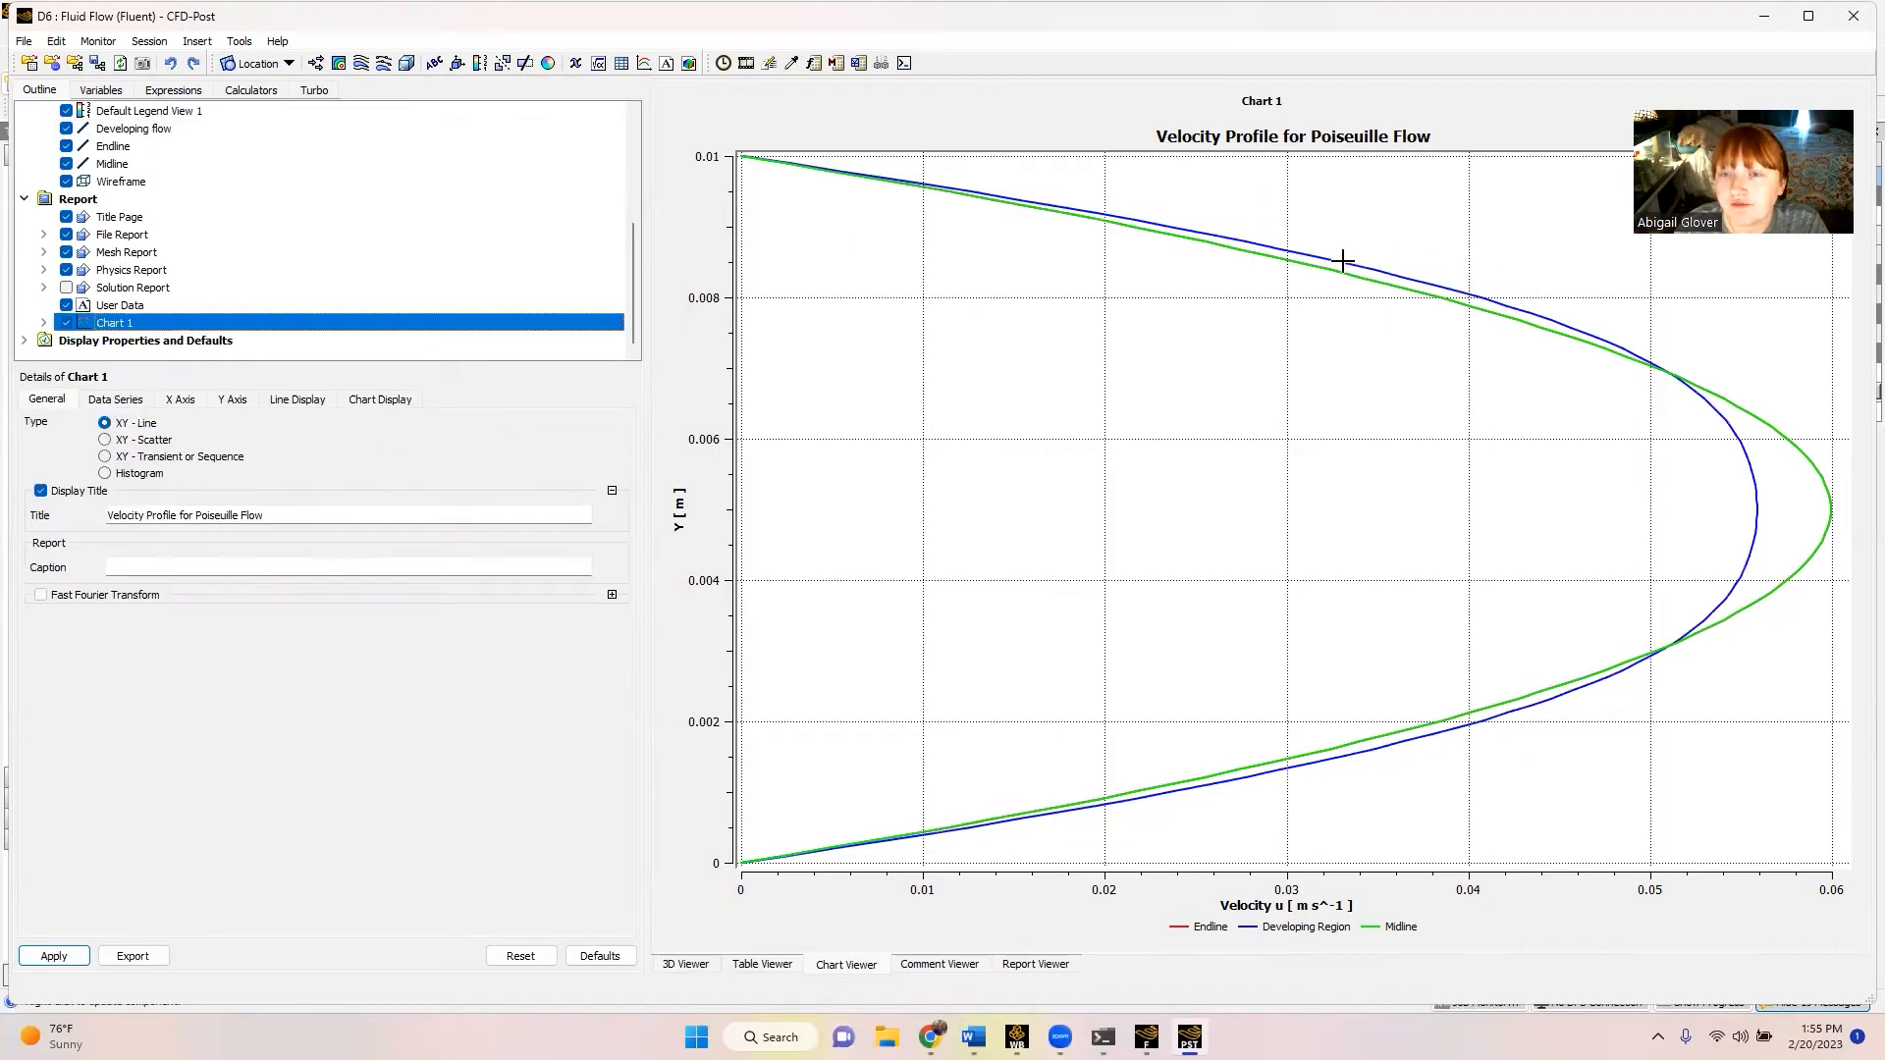
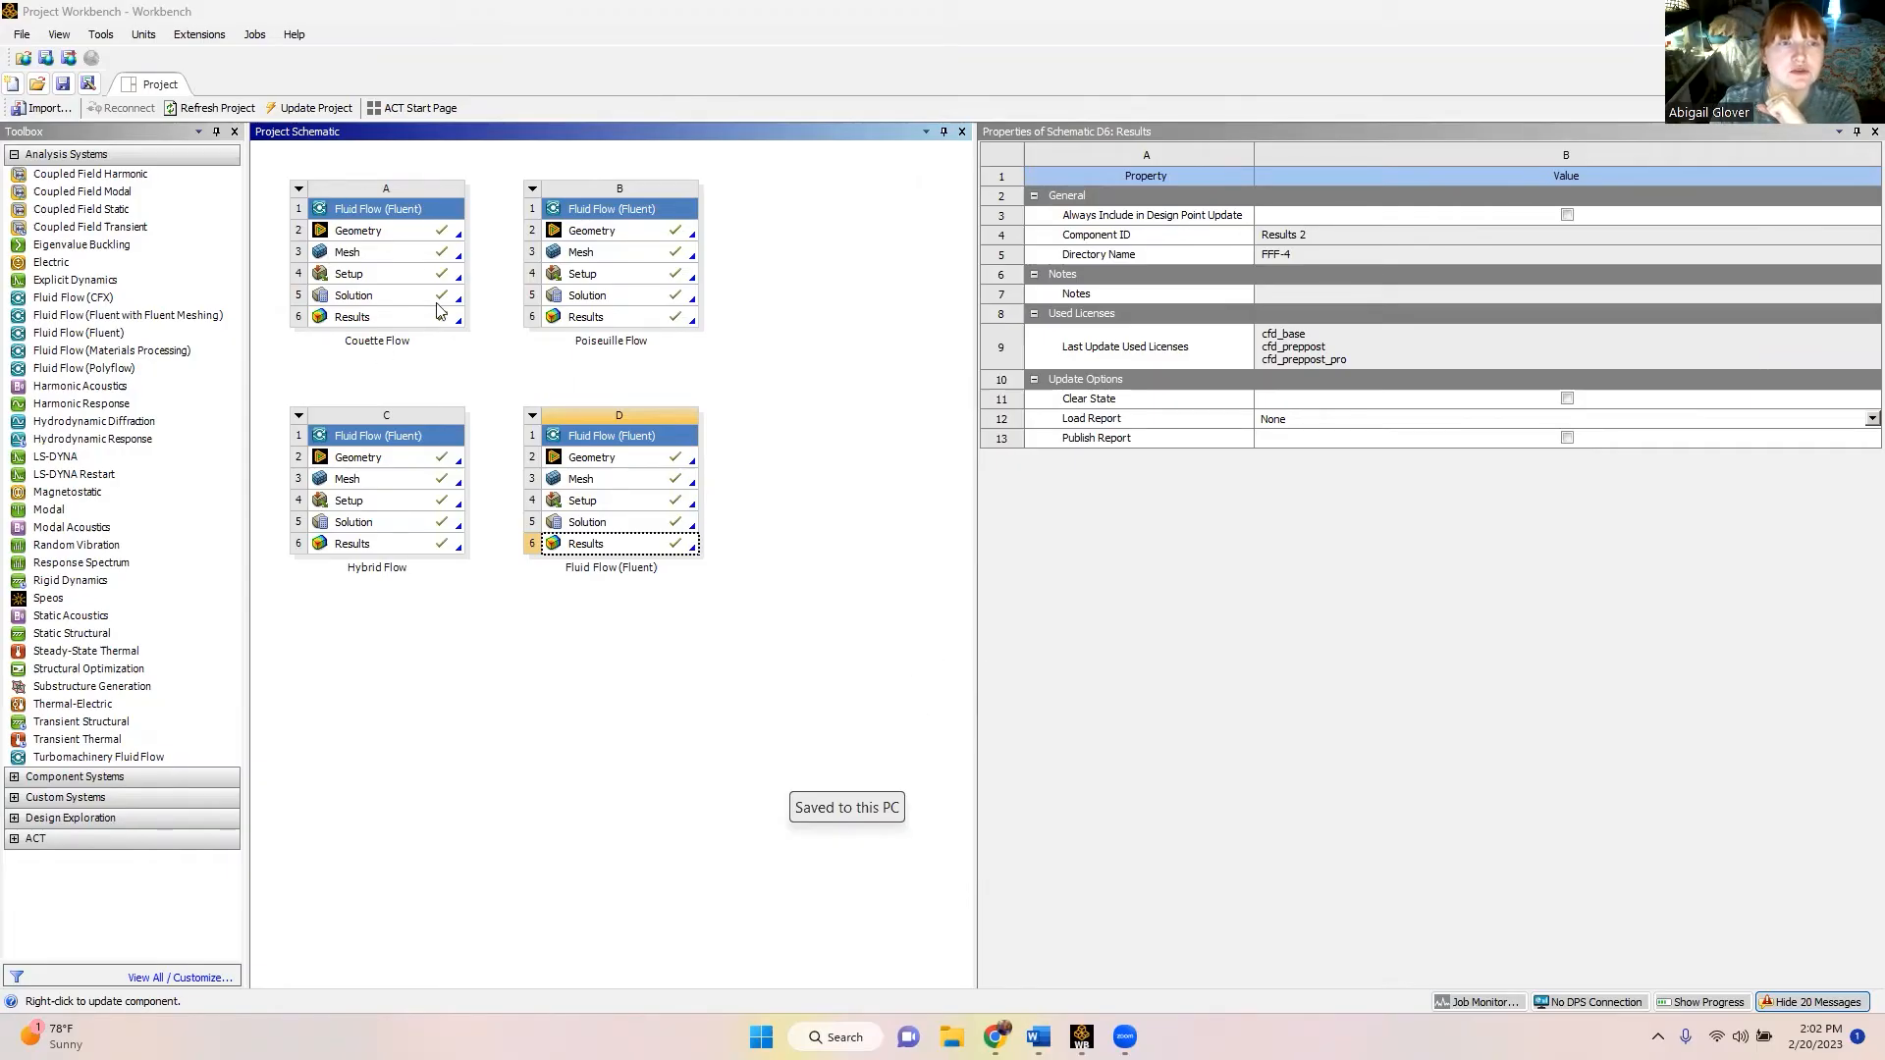
- In the Workbench project, open the Setup of the Couette Flow system in Fluent with double precision
double_click(365, 280)
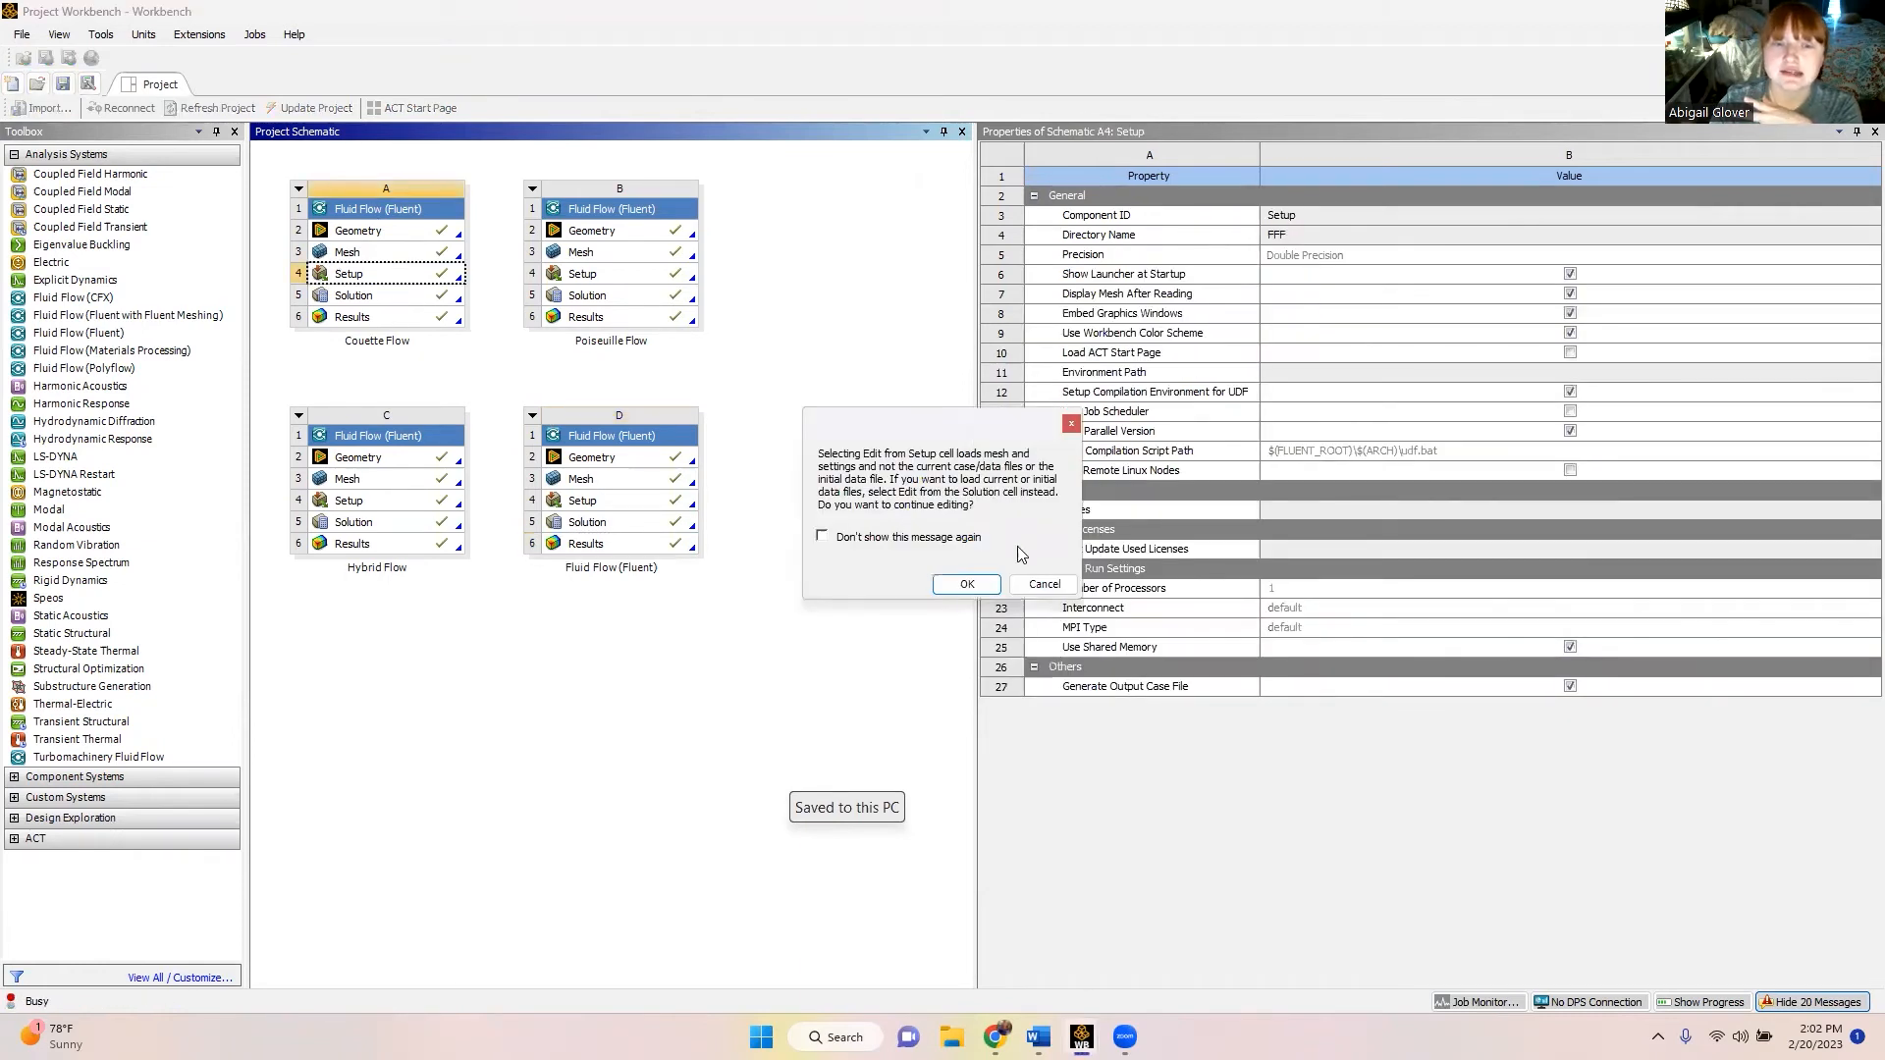
left_click(962, 585)
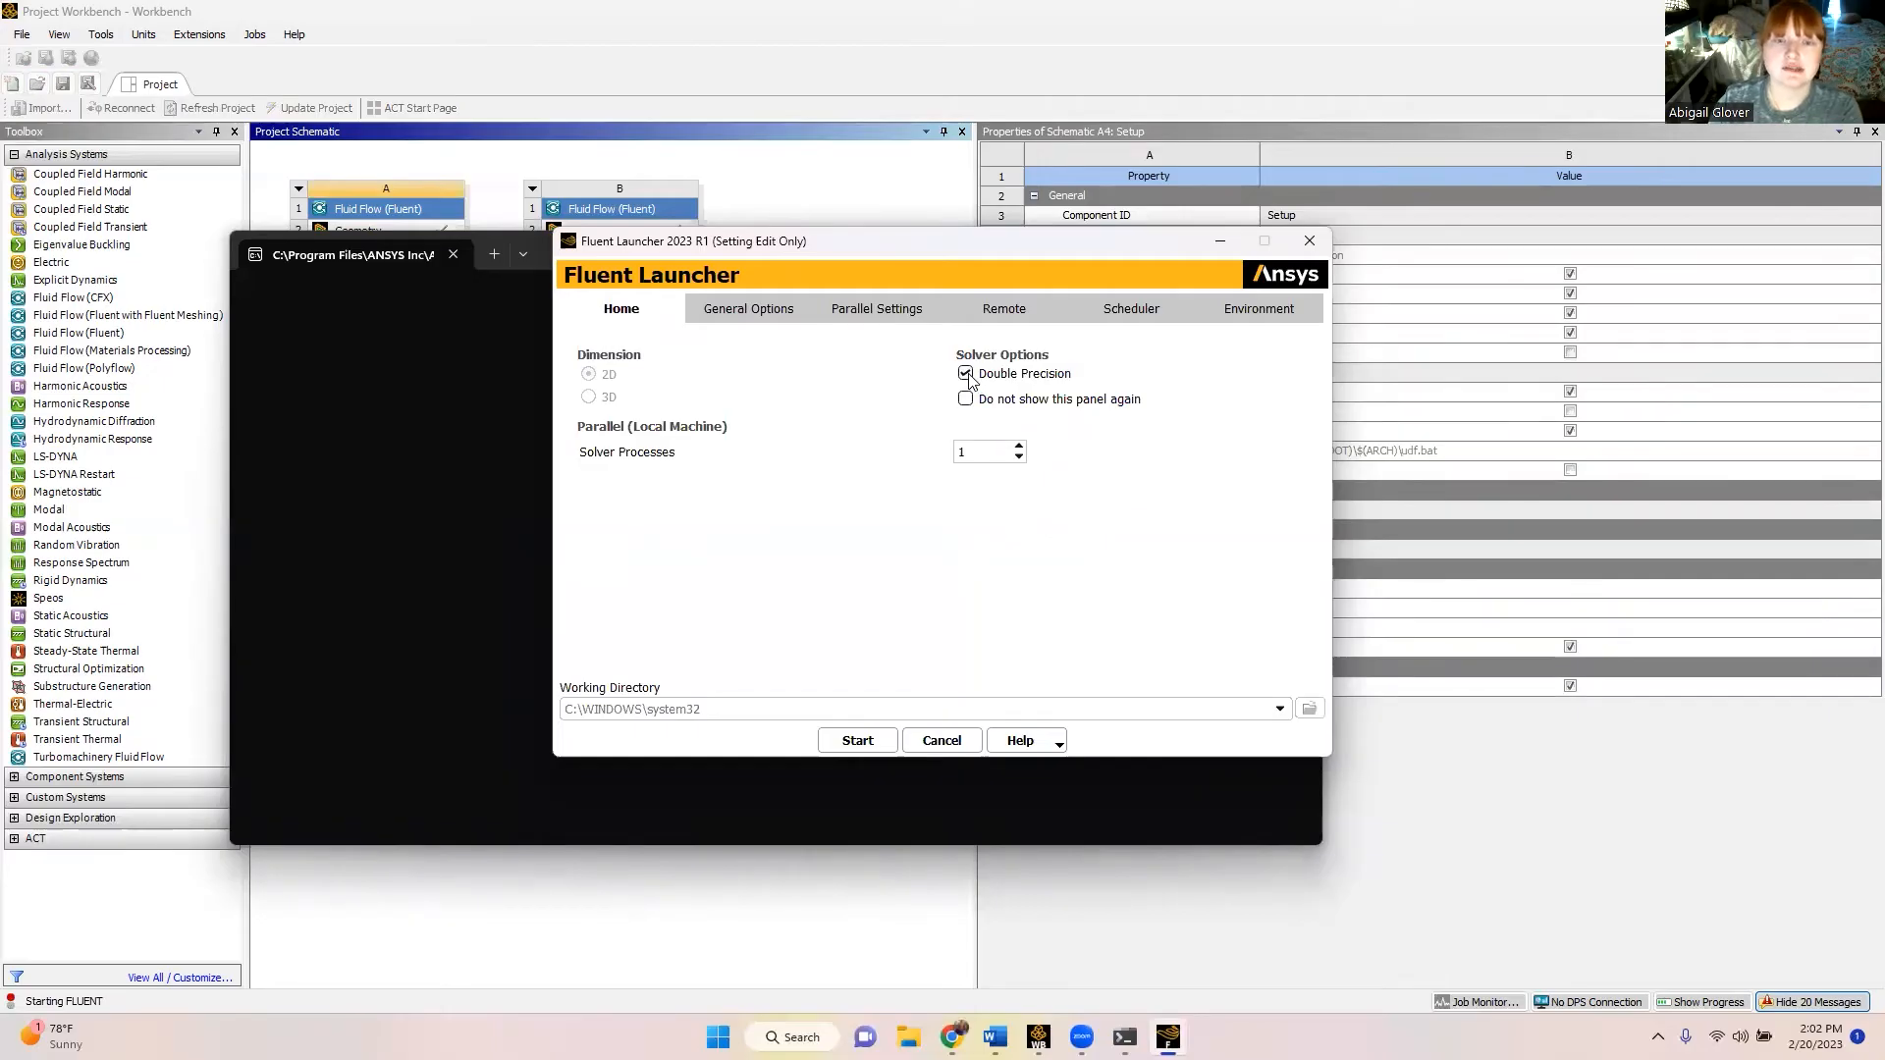
left_click(857, 741)
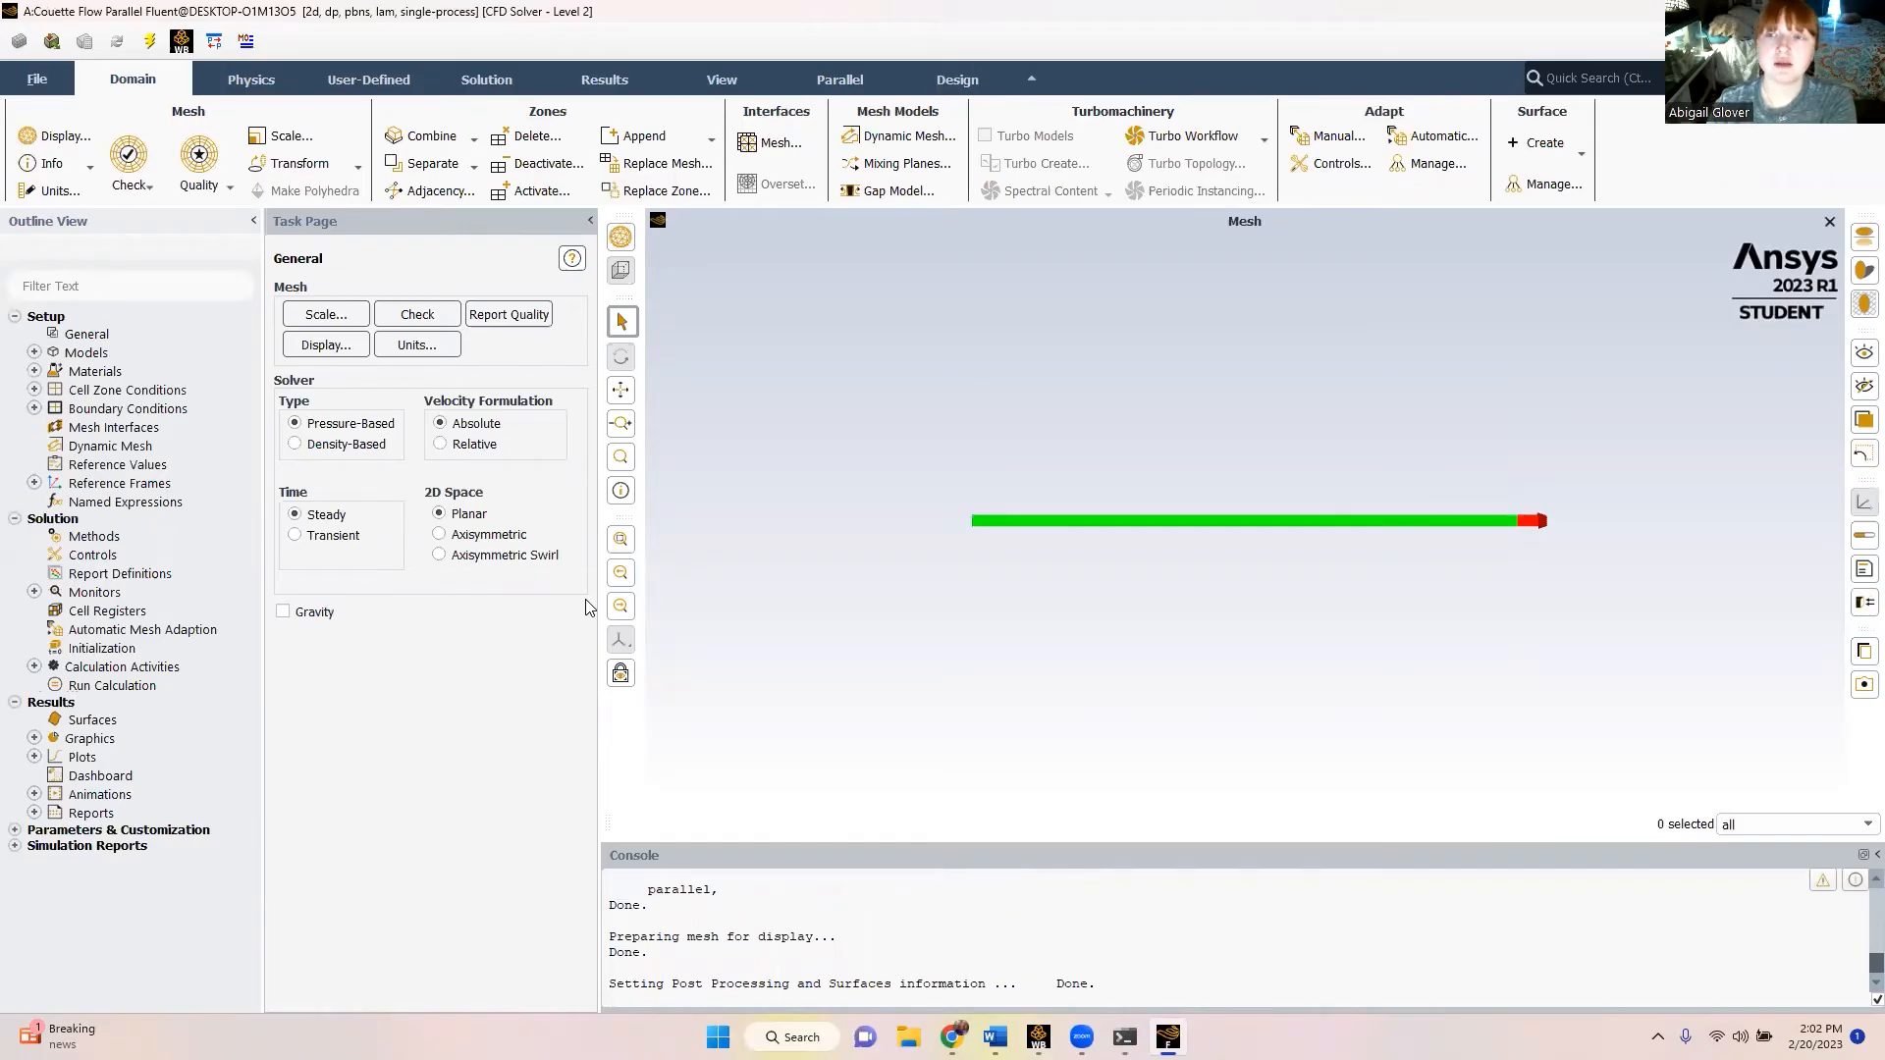
- Open the viscous model settings and accept the Laminar model
left_click(34, 353)
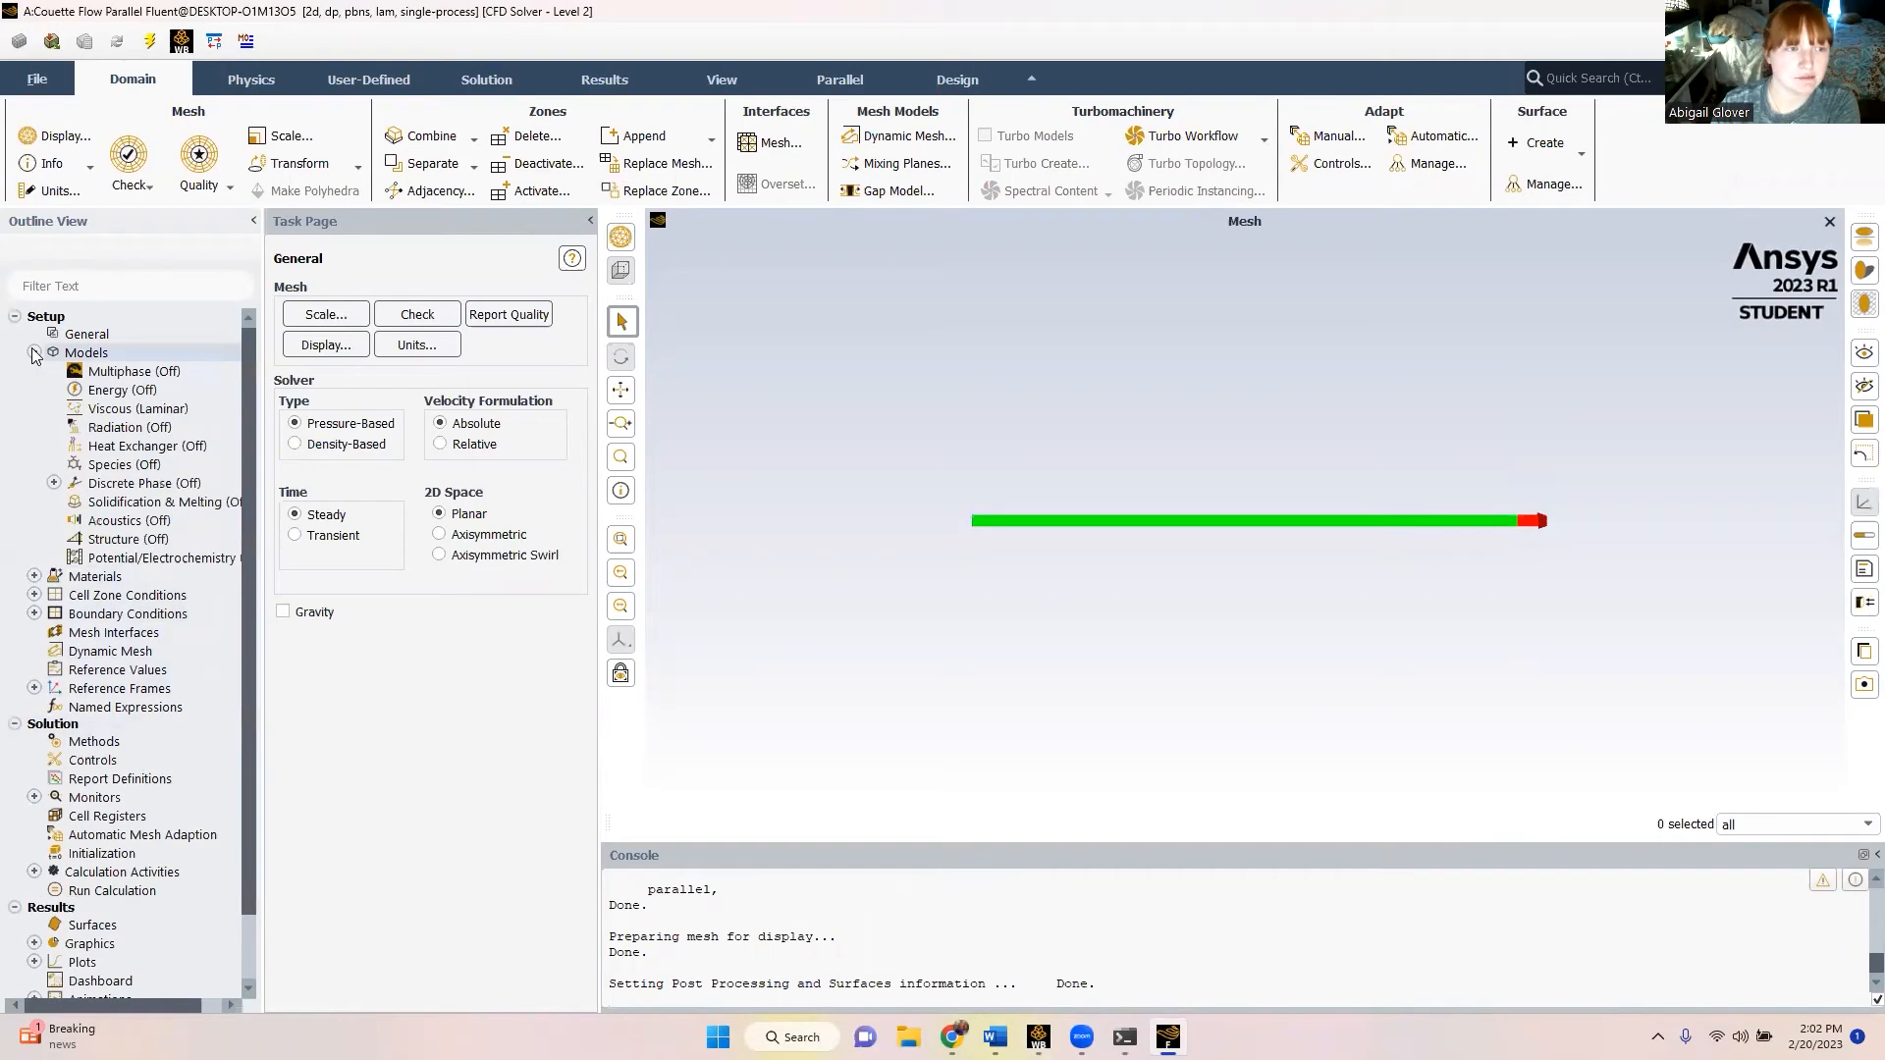
double_click(171, 410)
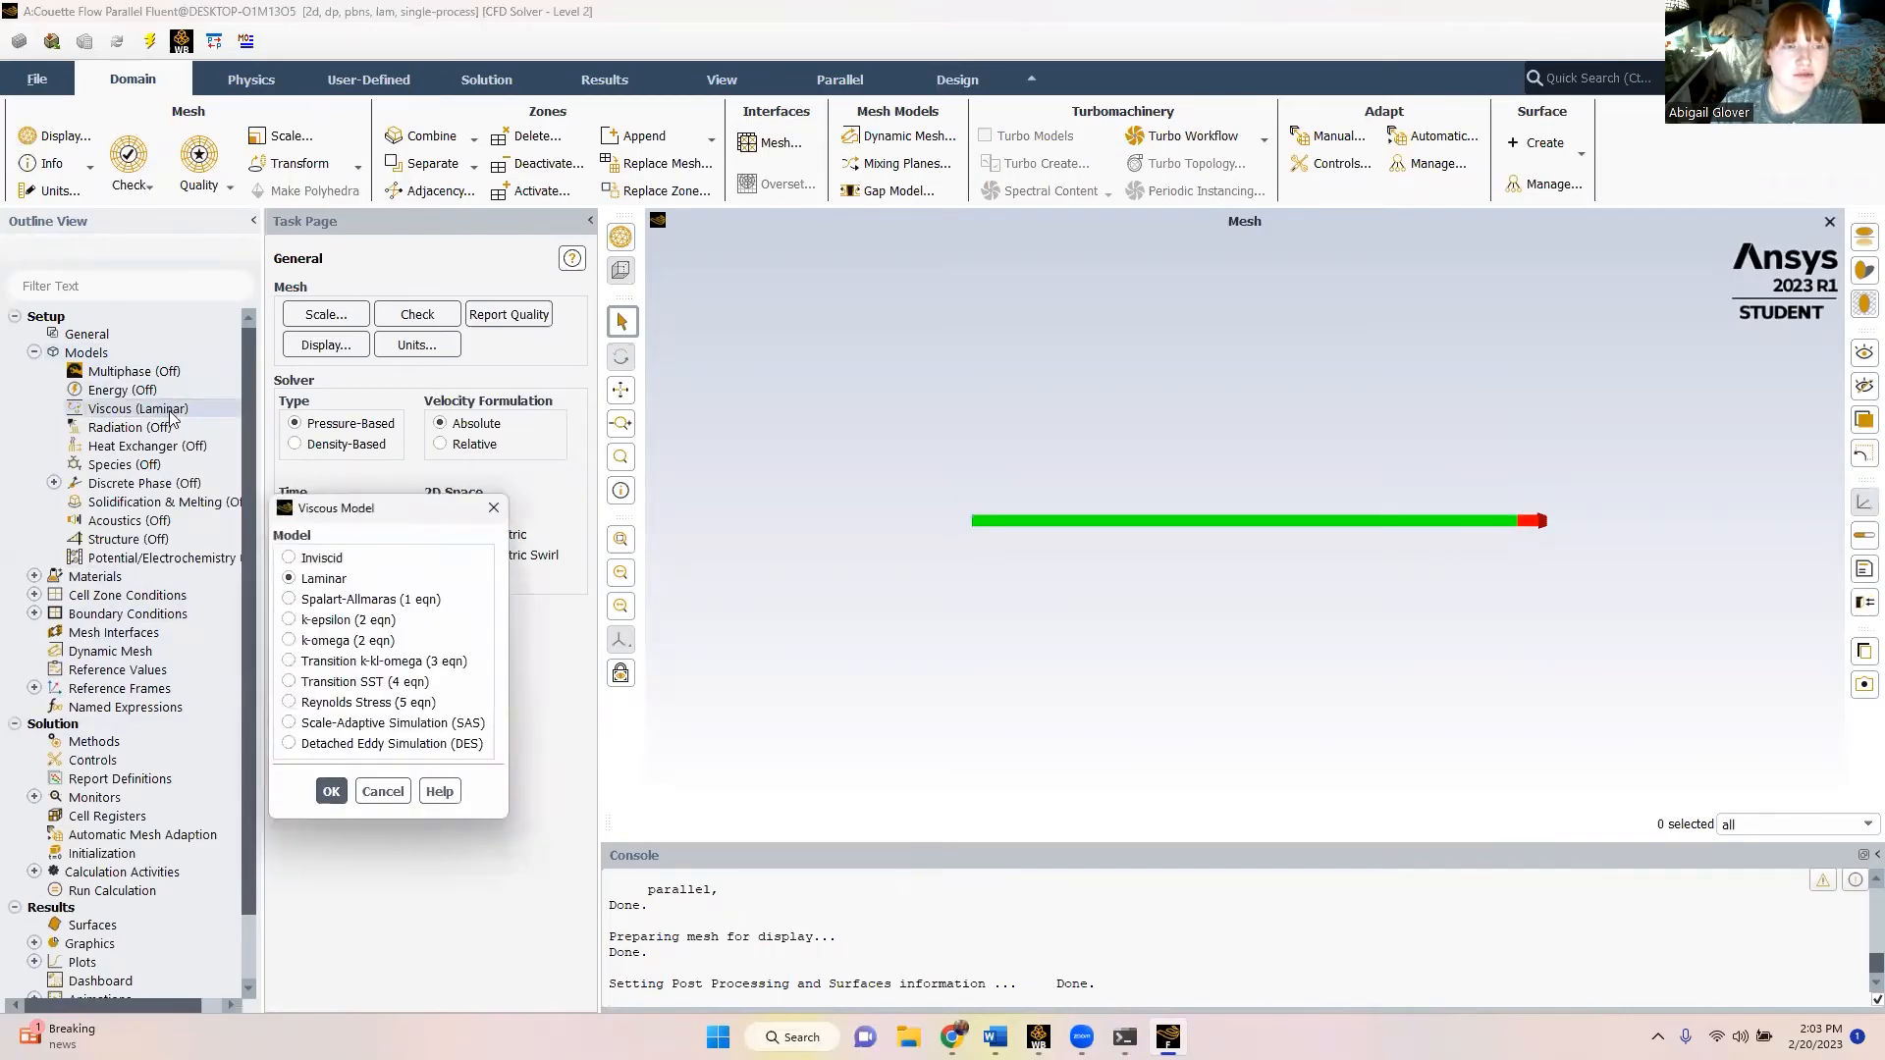
left_click(331, 791)
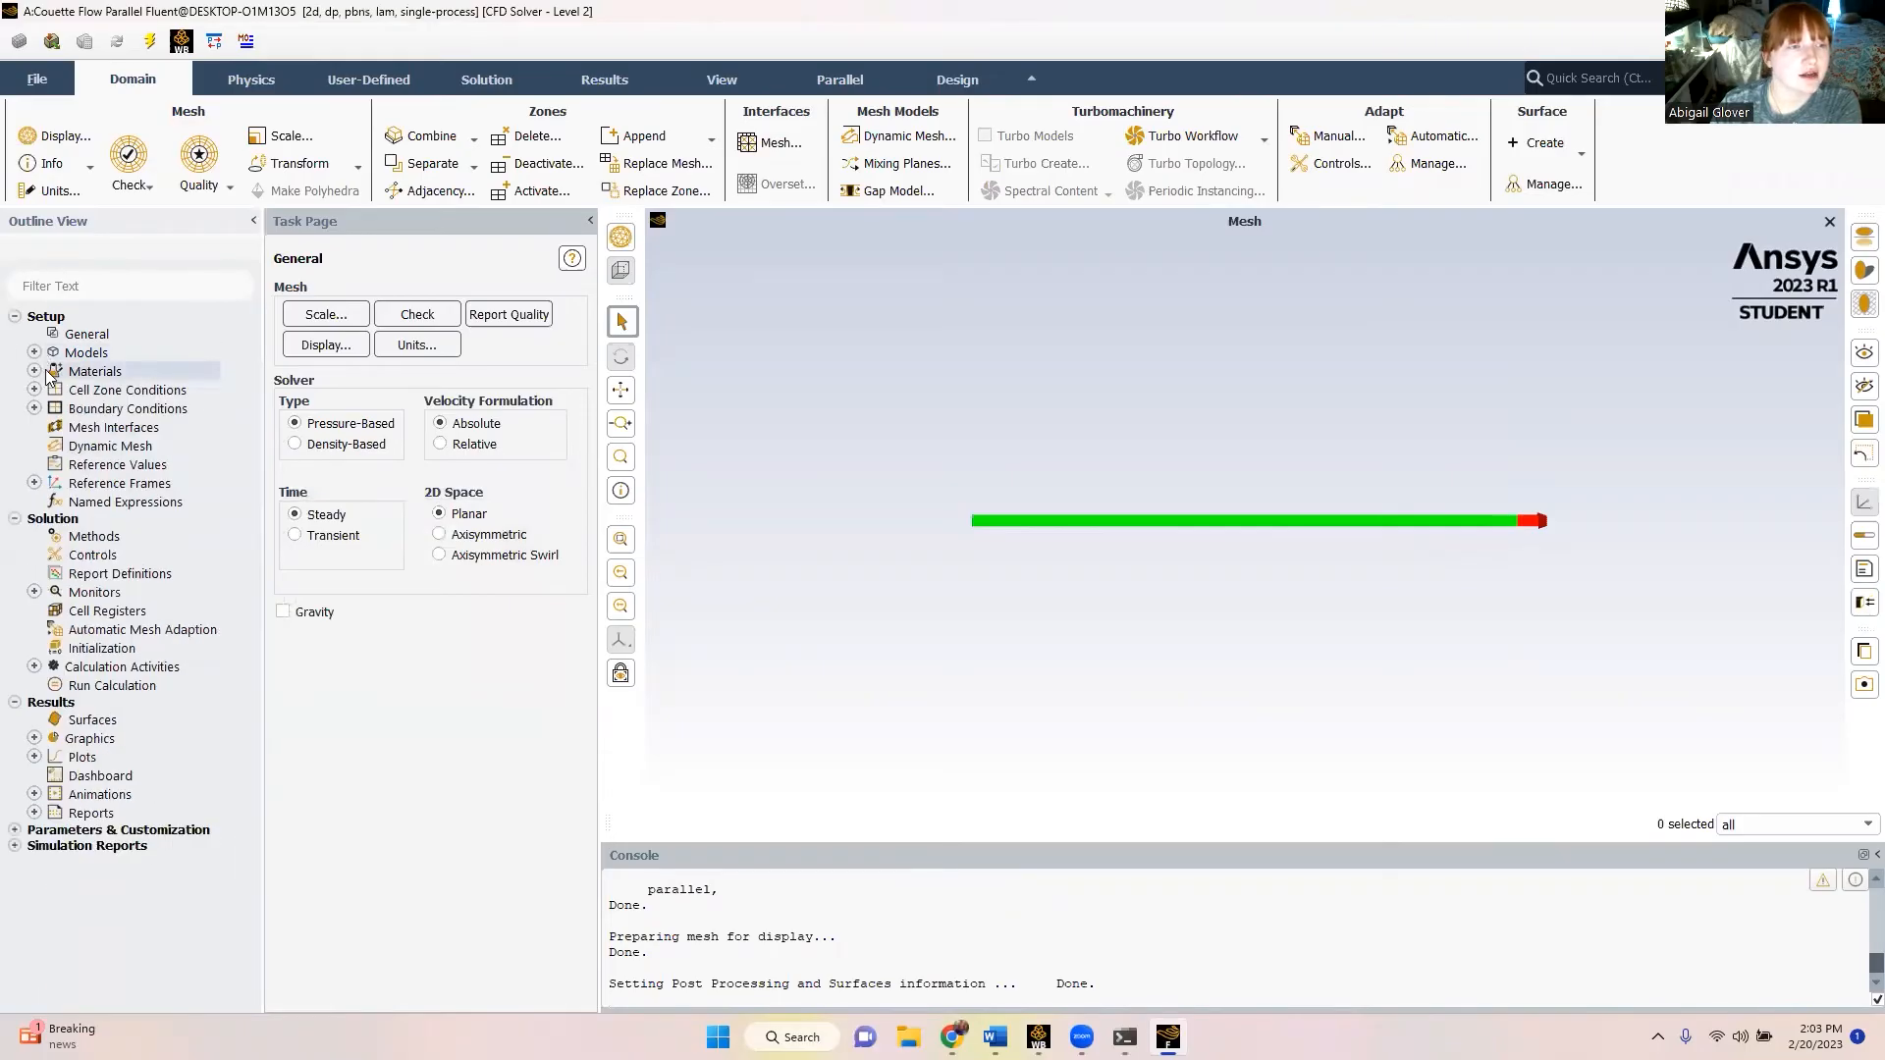
- Define the fluid material air with a constant density of 1 kg/m³ and viscosity of 0.001 kg/(m s), and save it
left_click(34, 371)
left_click(55, 389)
double_click(114, 408)
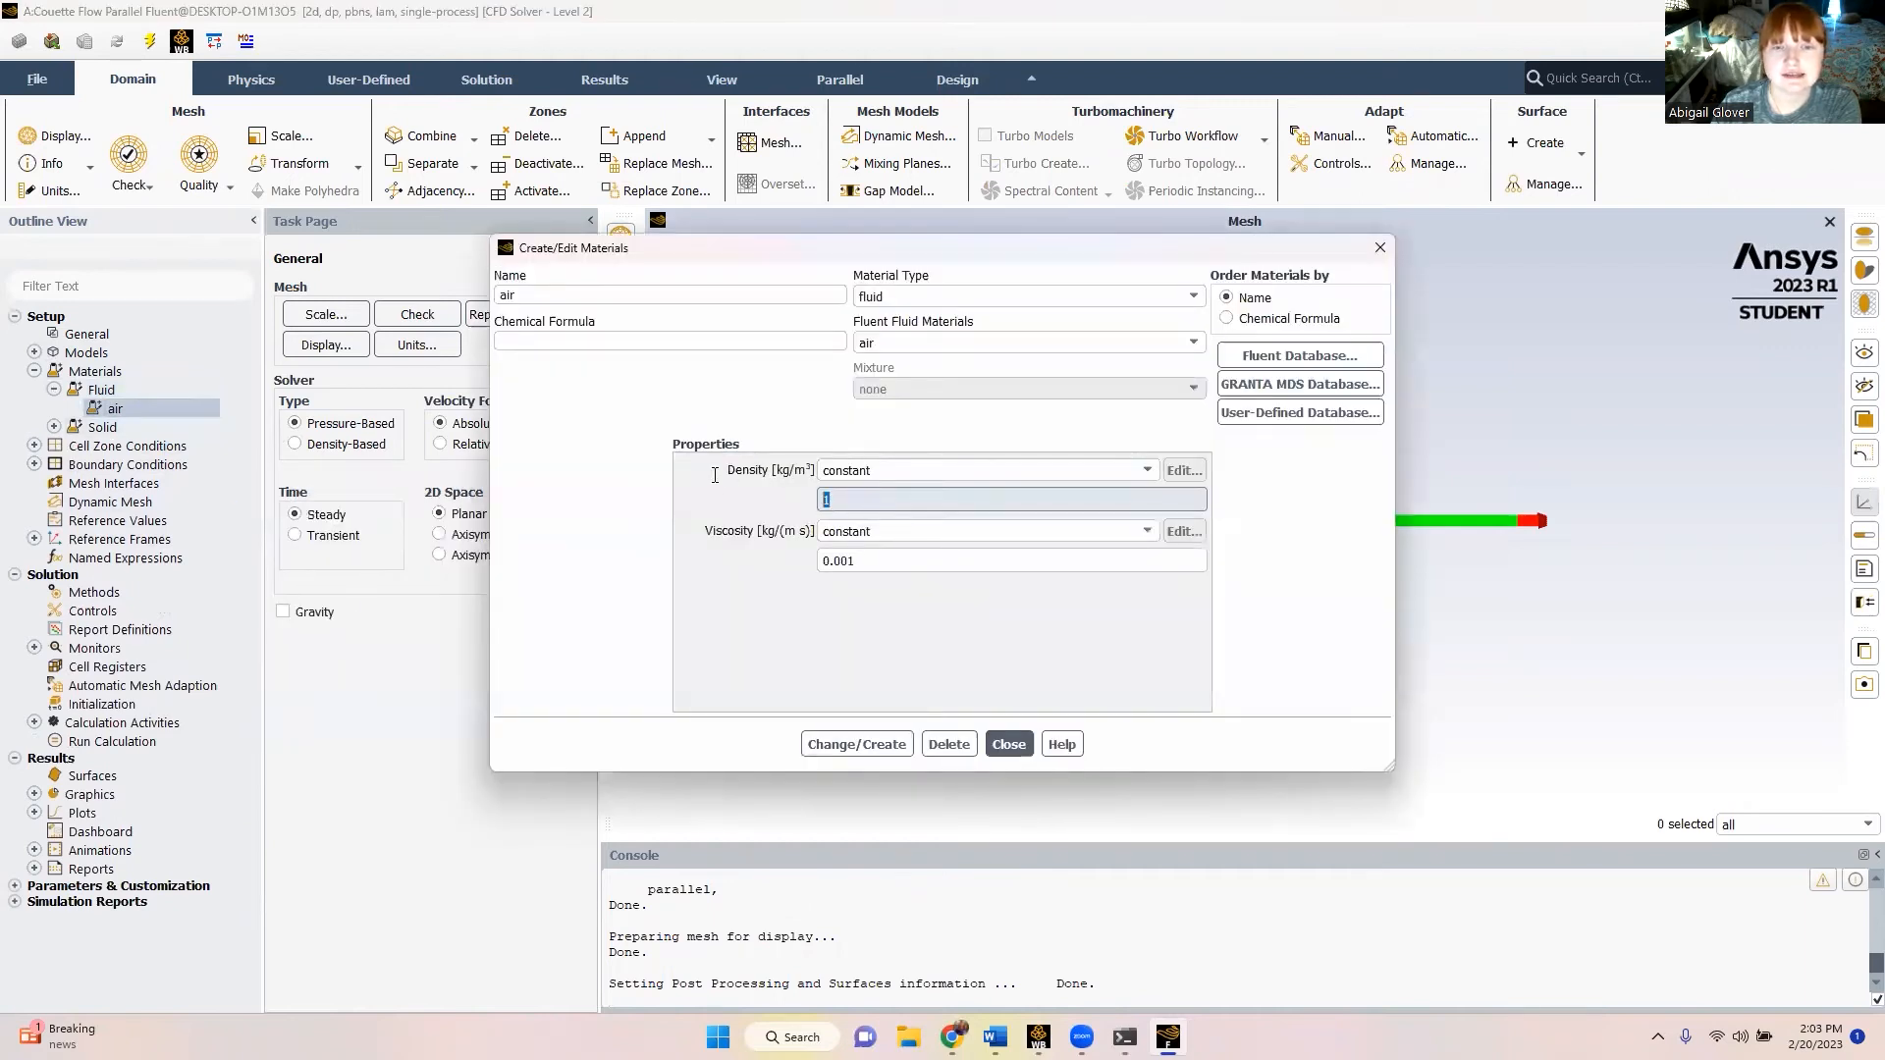
left_click(901, 559)
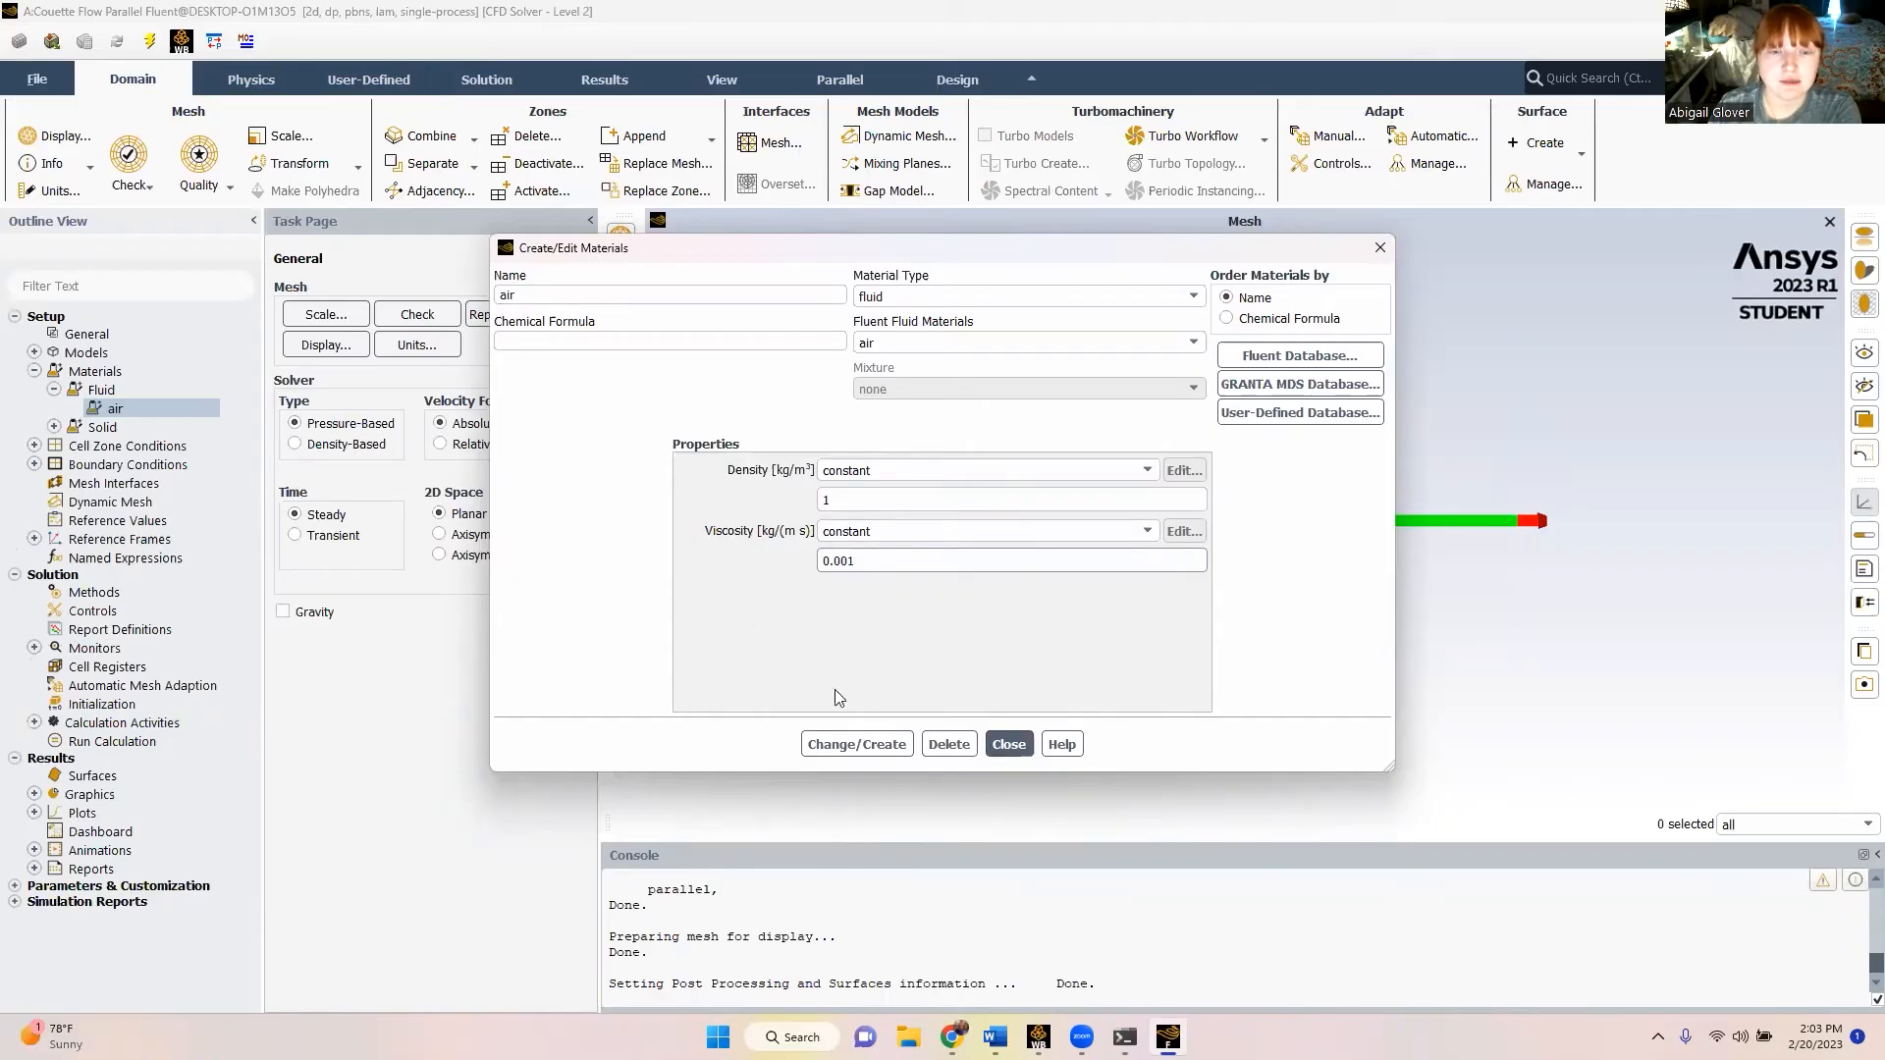
key("Return")
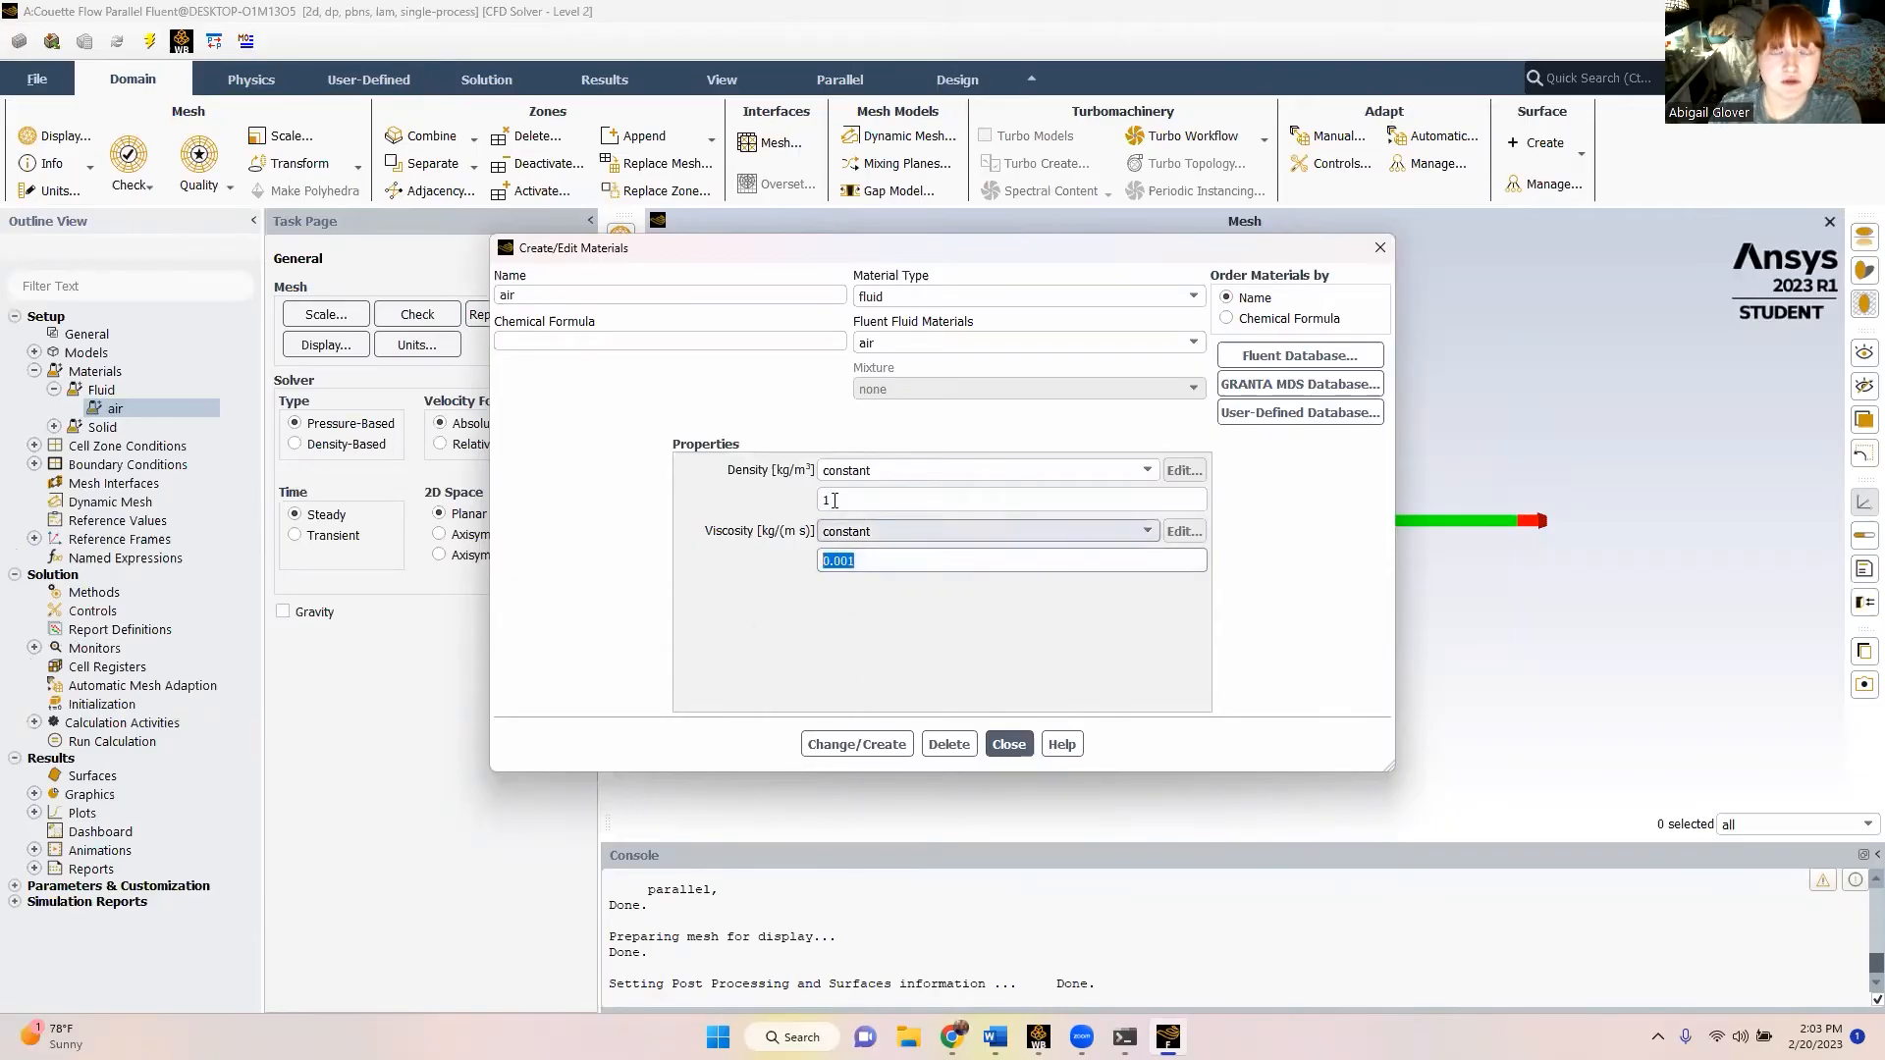
left_click(868, 748)
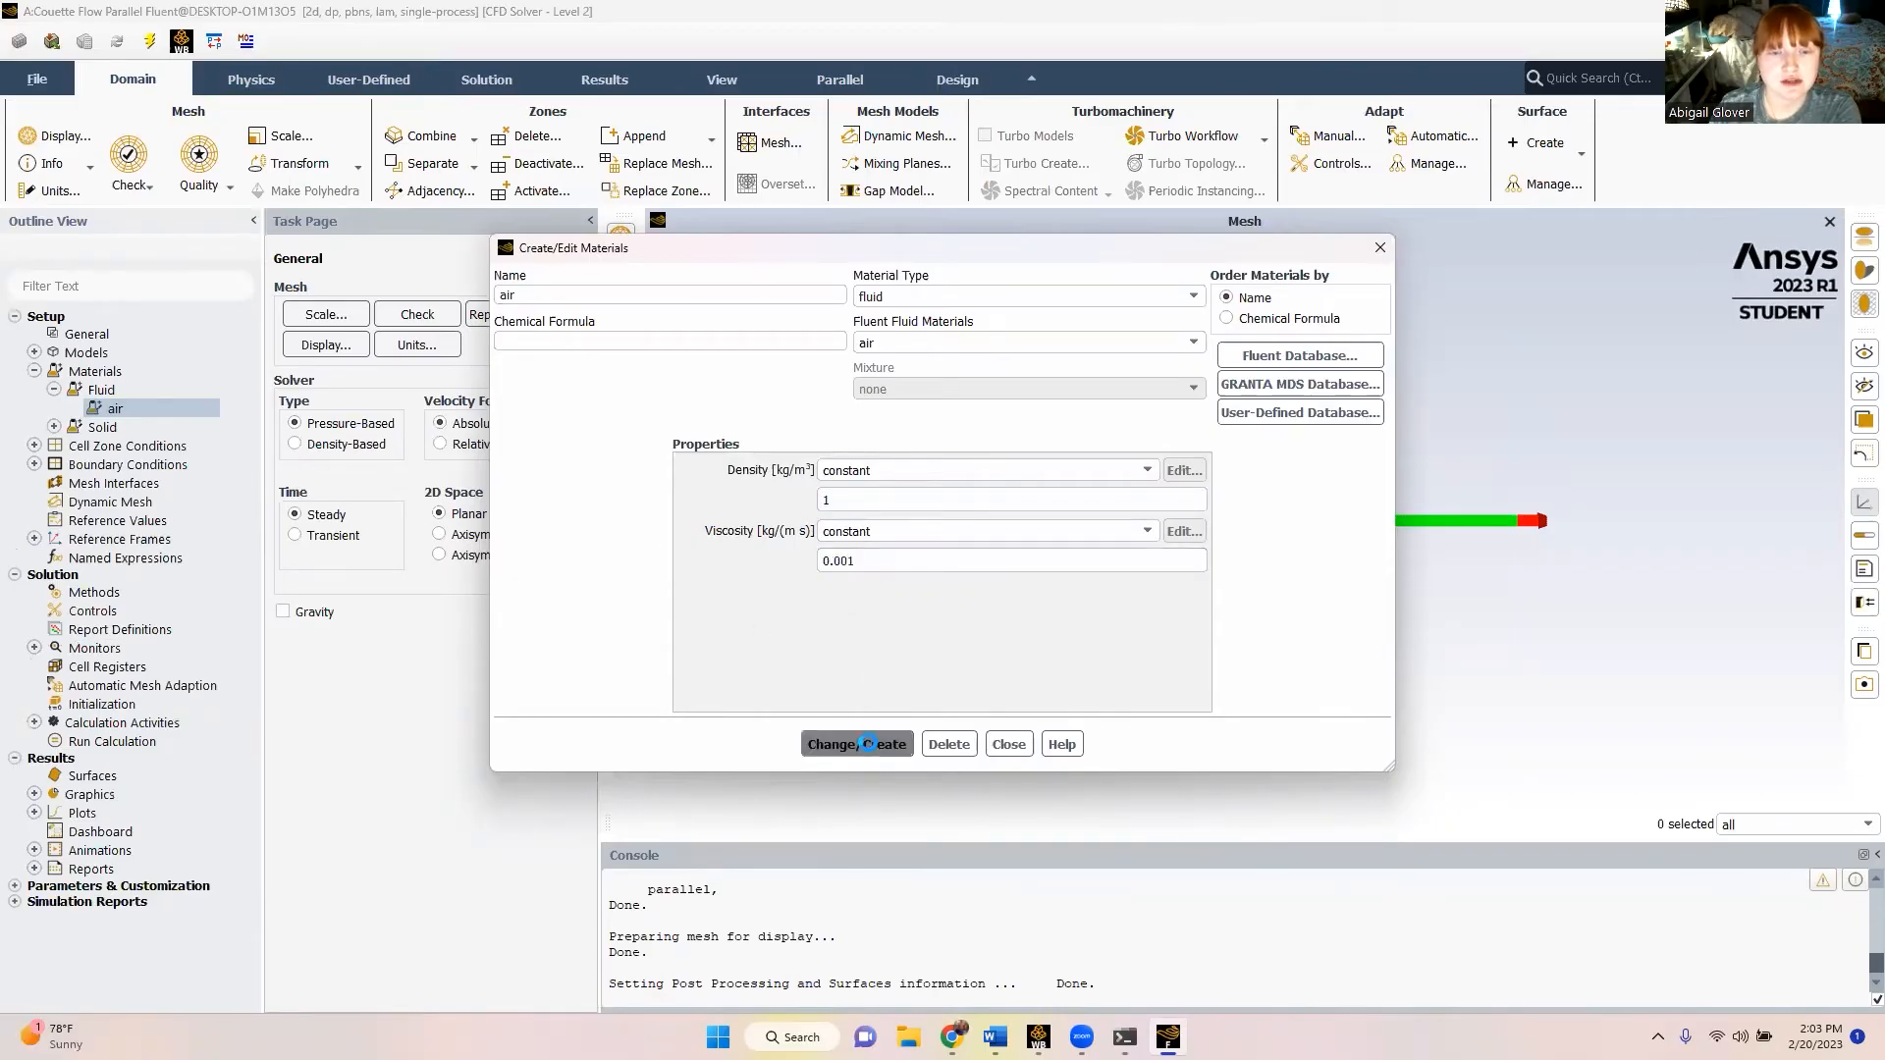
left_click(1008, 745)
- Check that the surface_body fluid cell zone uses air as its material
left_click(34, 371)
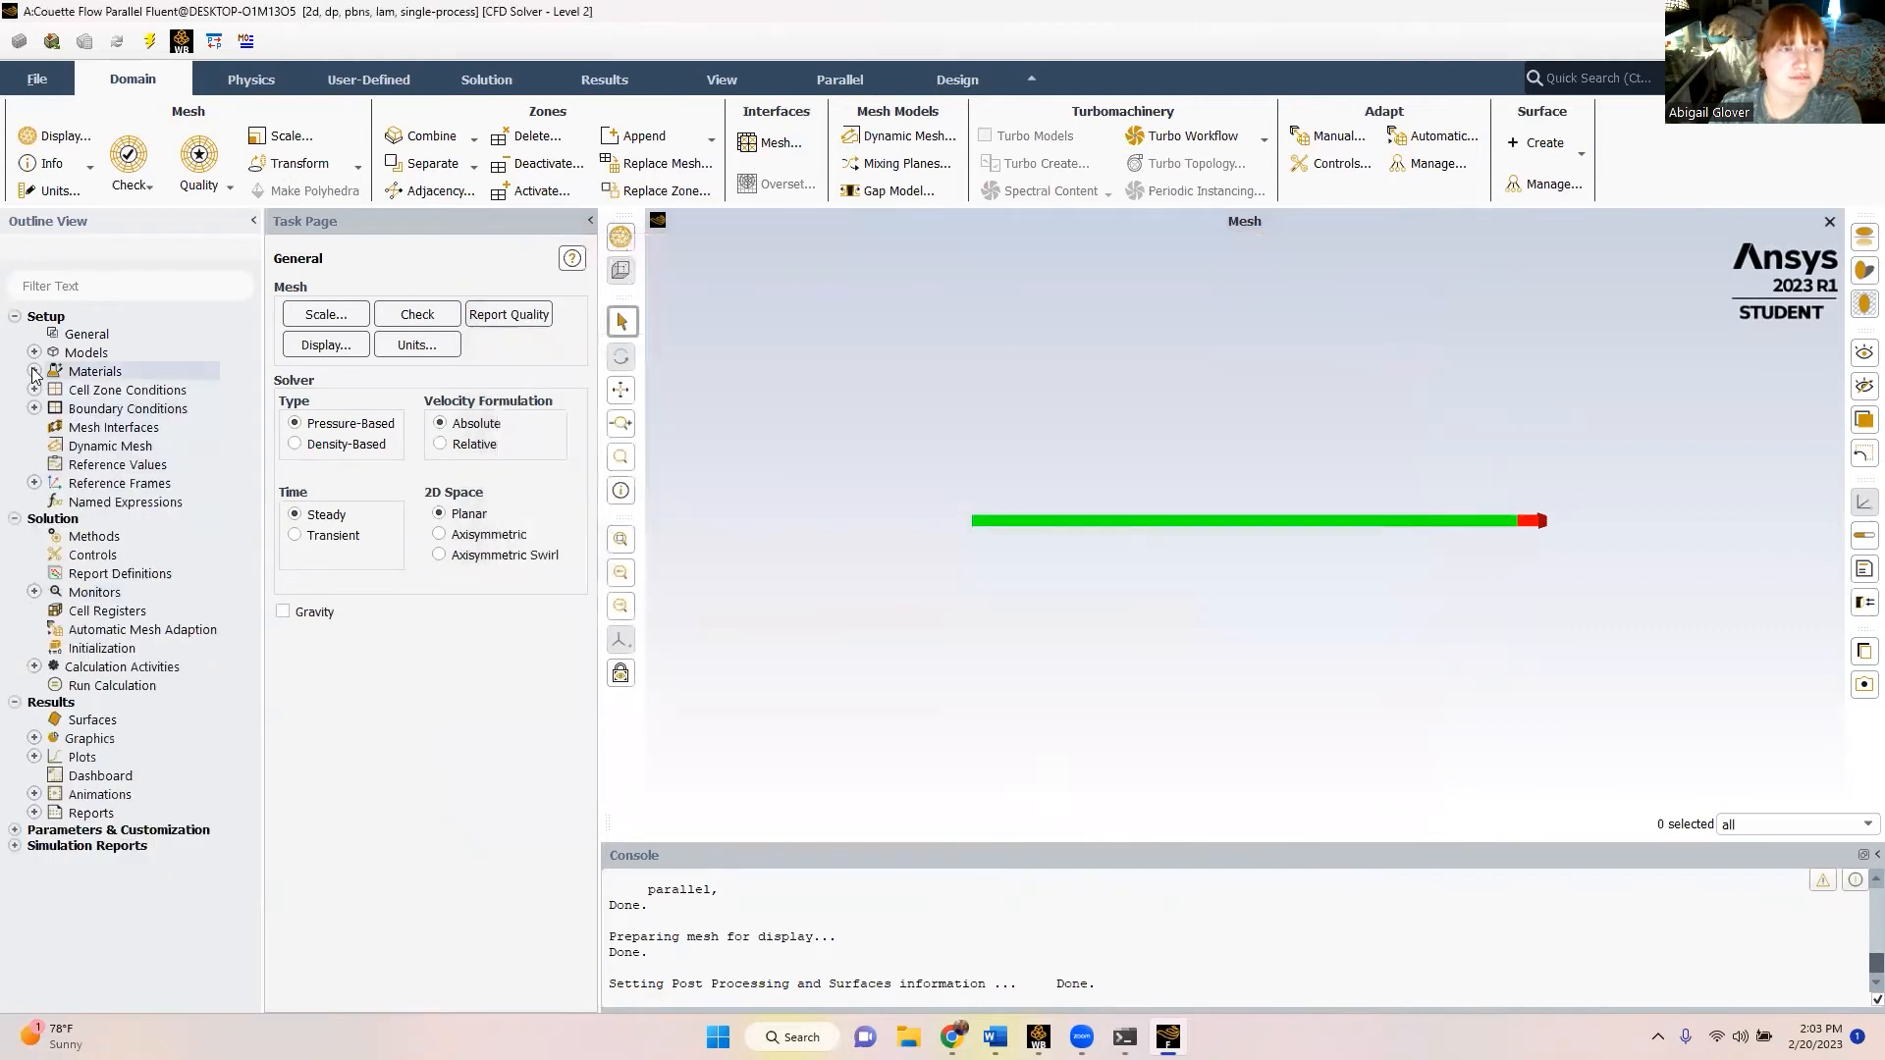
left_click(34, 390)
double_click(120, 411)
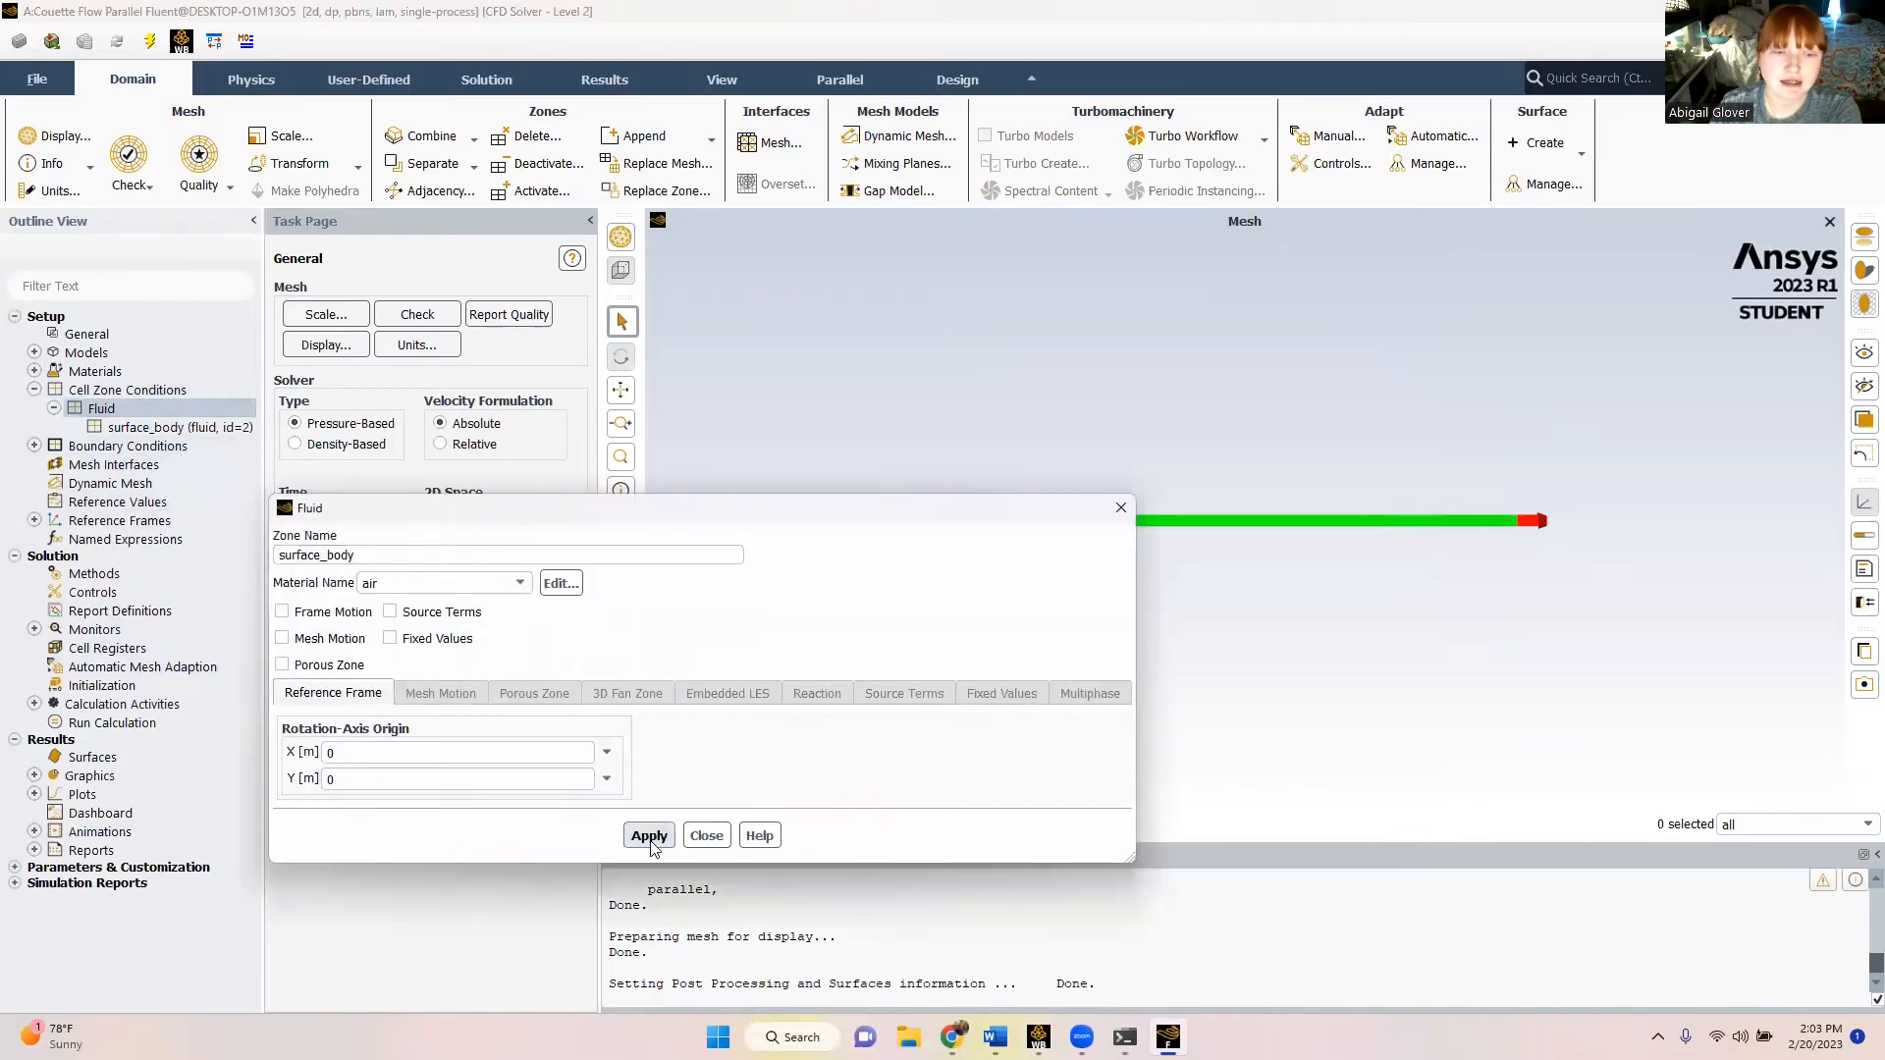
left_click(706, 836)
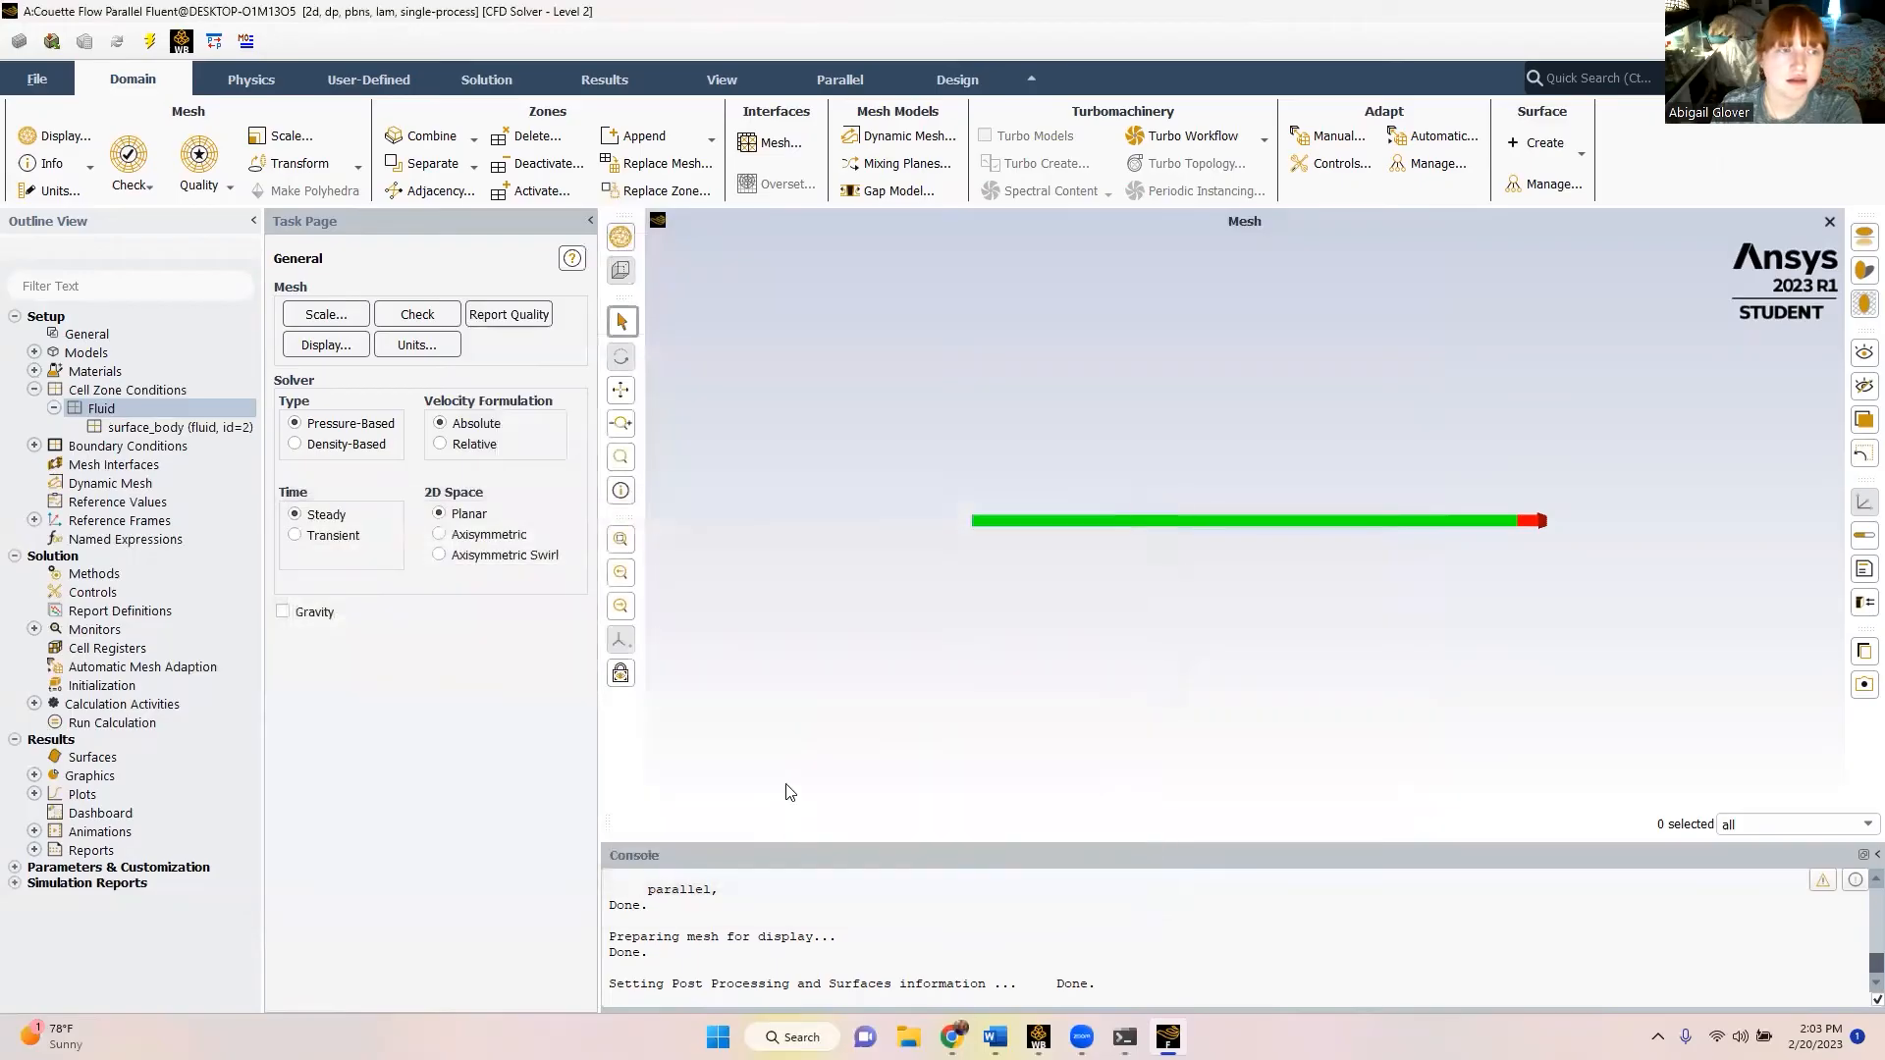
- Make the inlet boundary a pressure-inlet with 0 Pa gauge total pressure, normal to the boundary, with Prevent Reverse Flow enabled
left_click(34, 390)
left_click(34, 408)
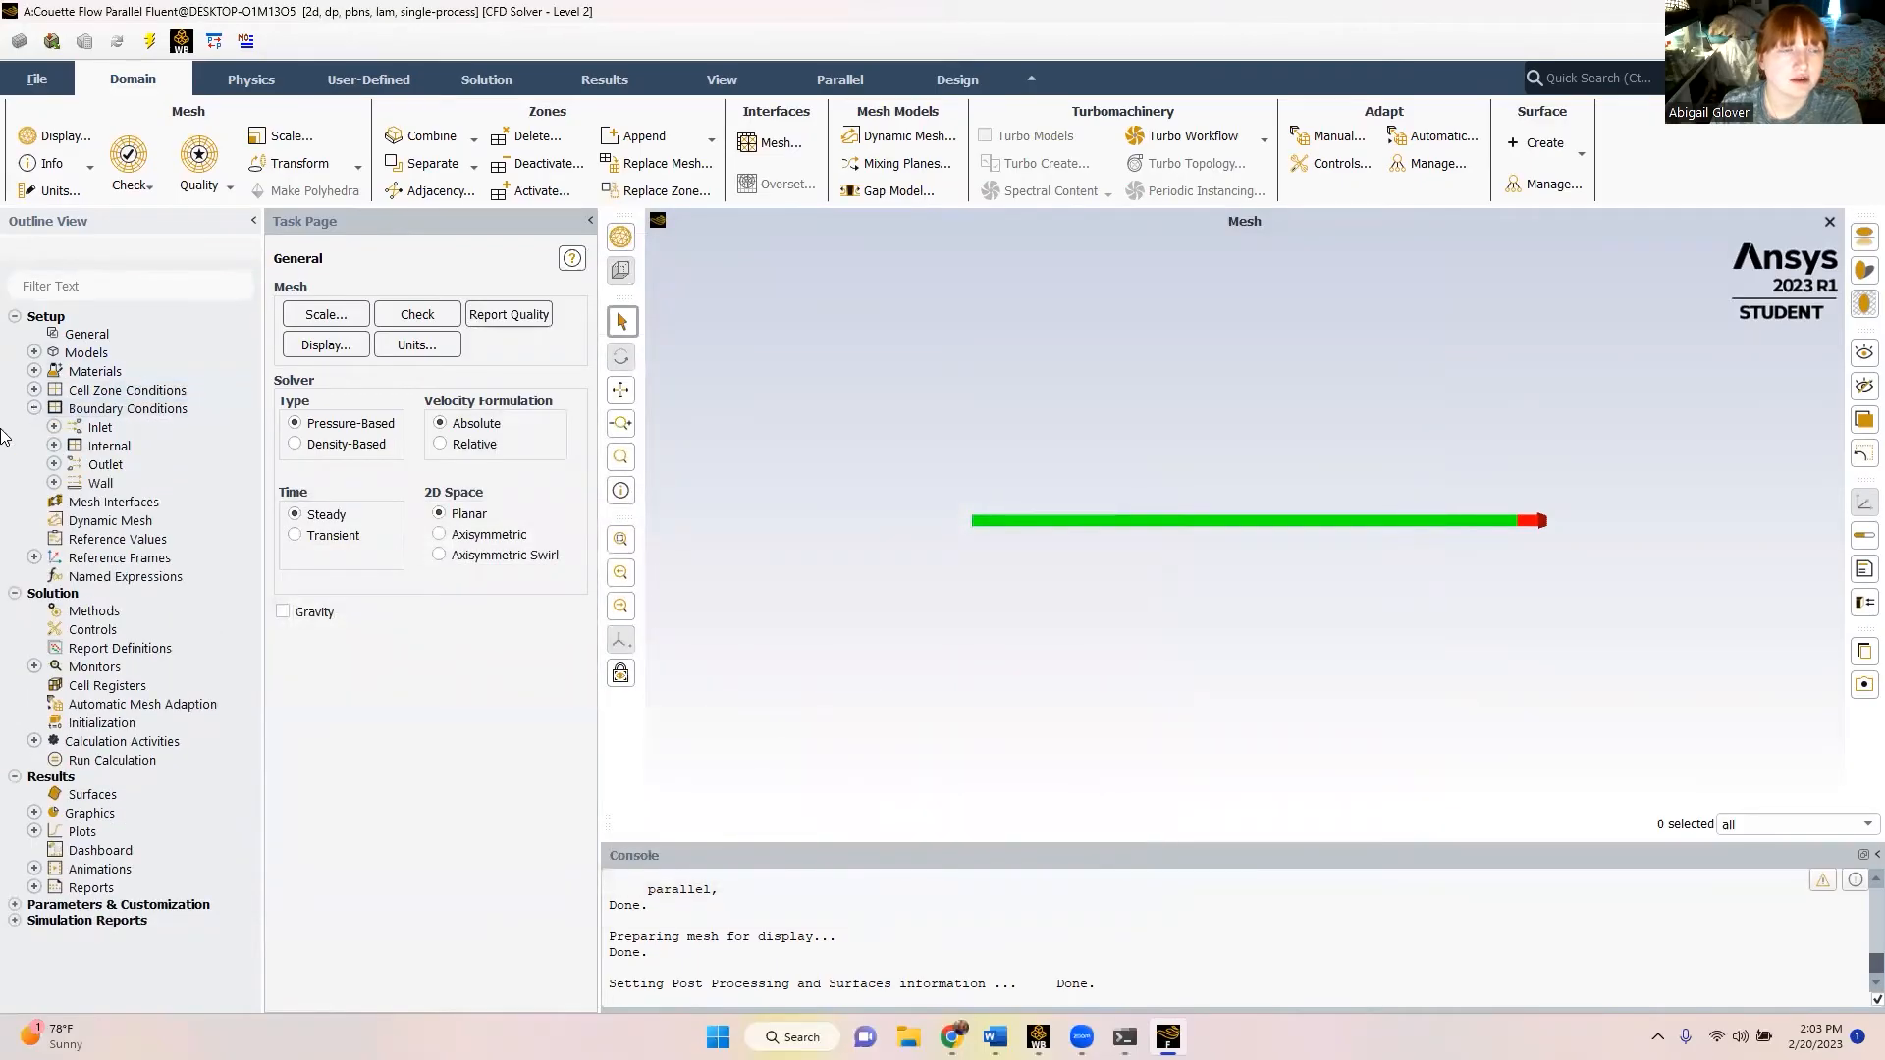
left_click(54, 427)
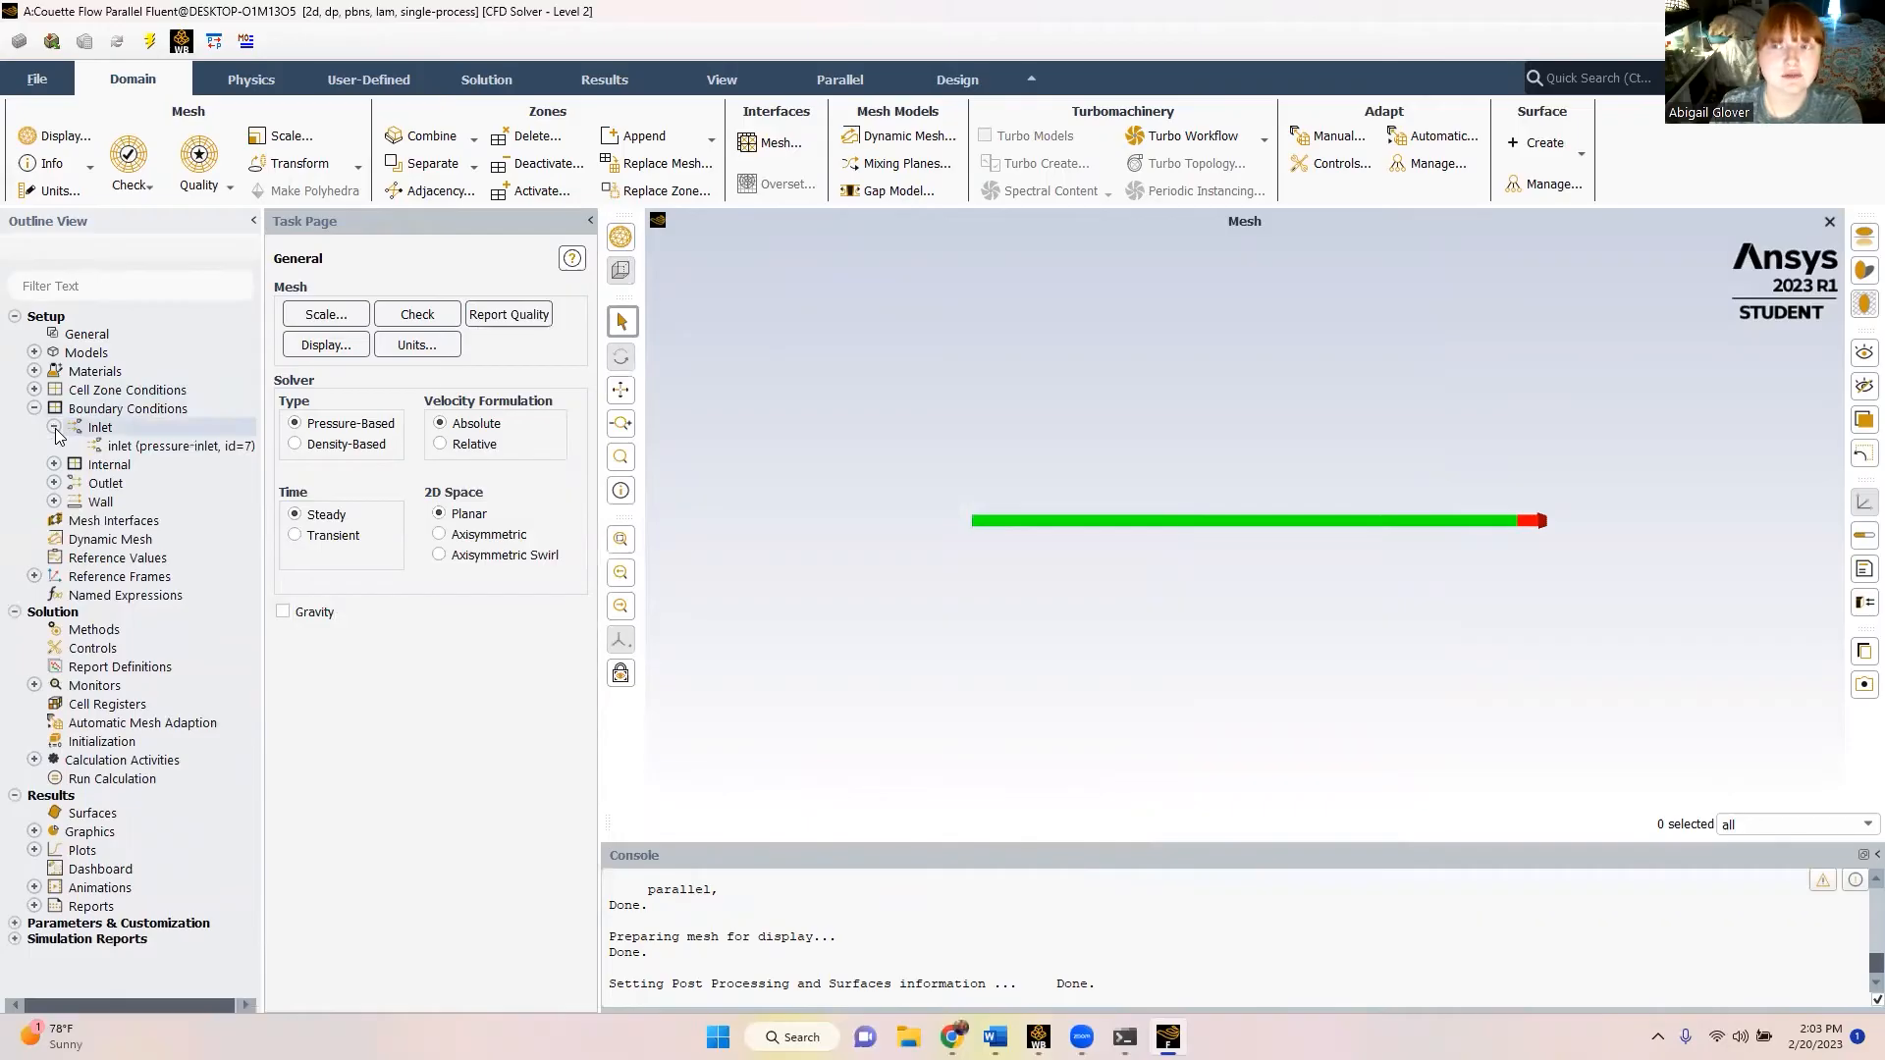
right_click(126, 437)
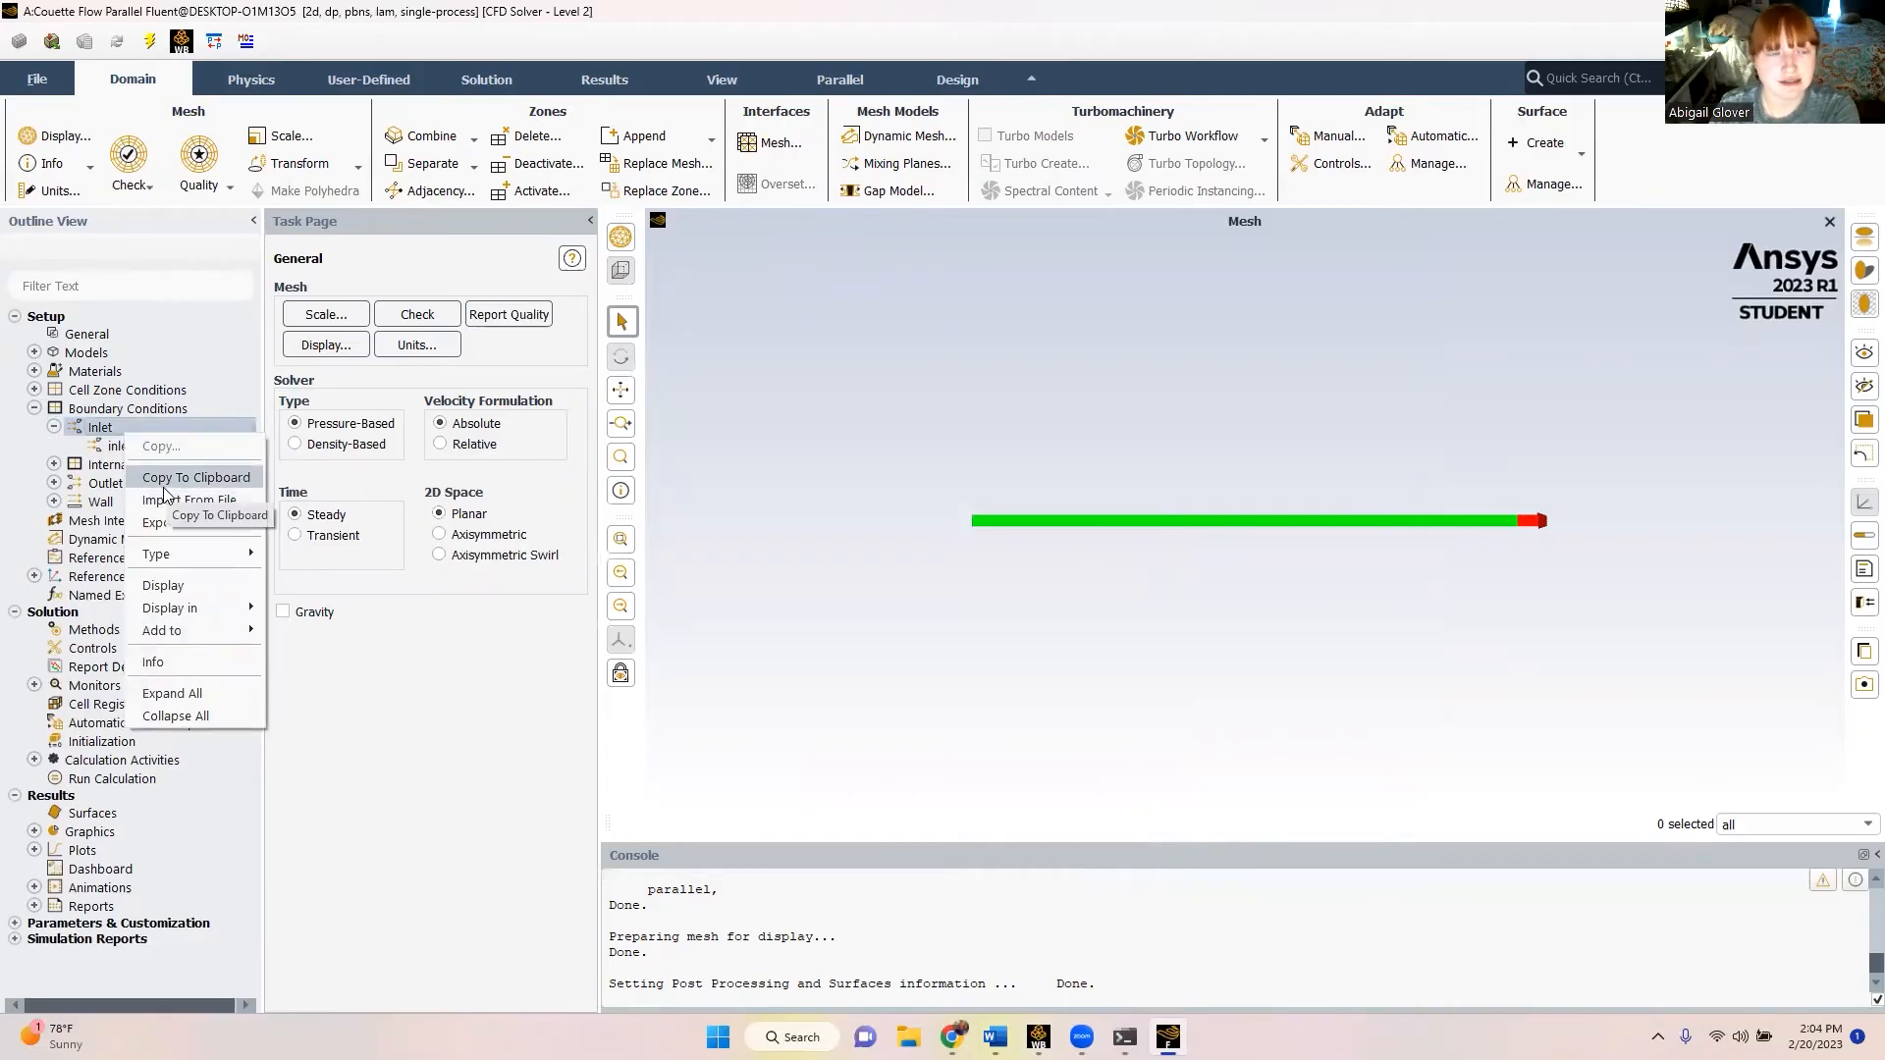
mouse_move(221, 562)
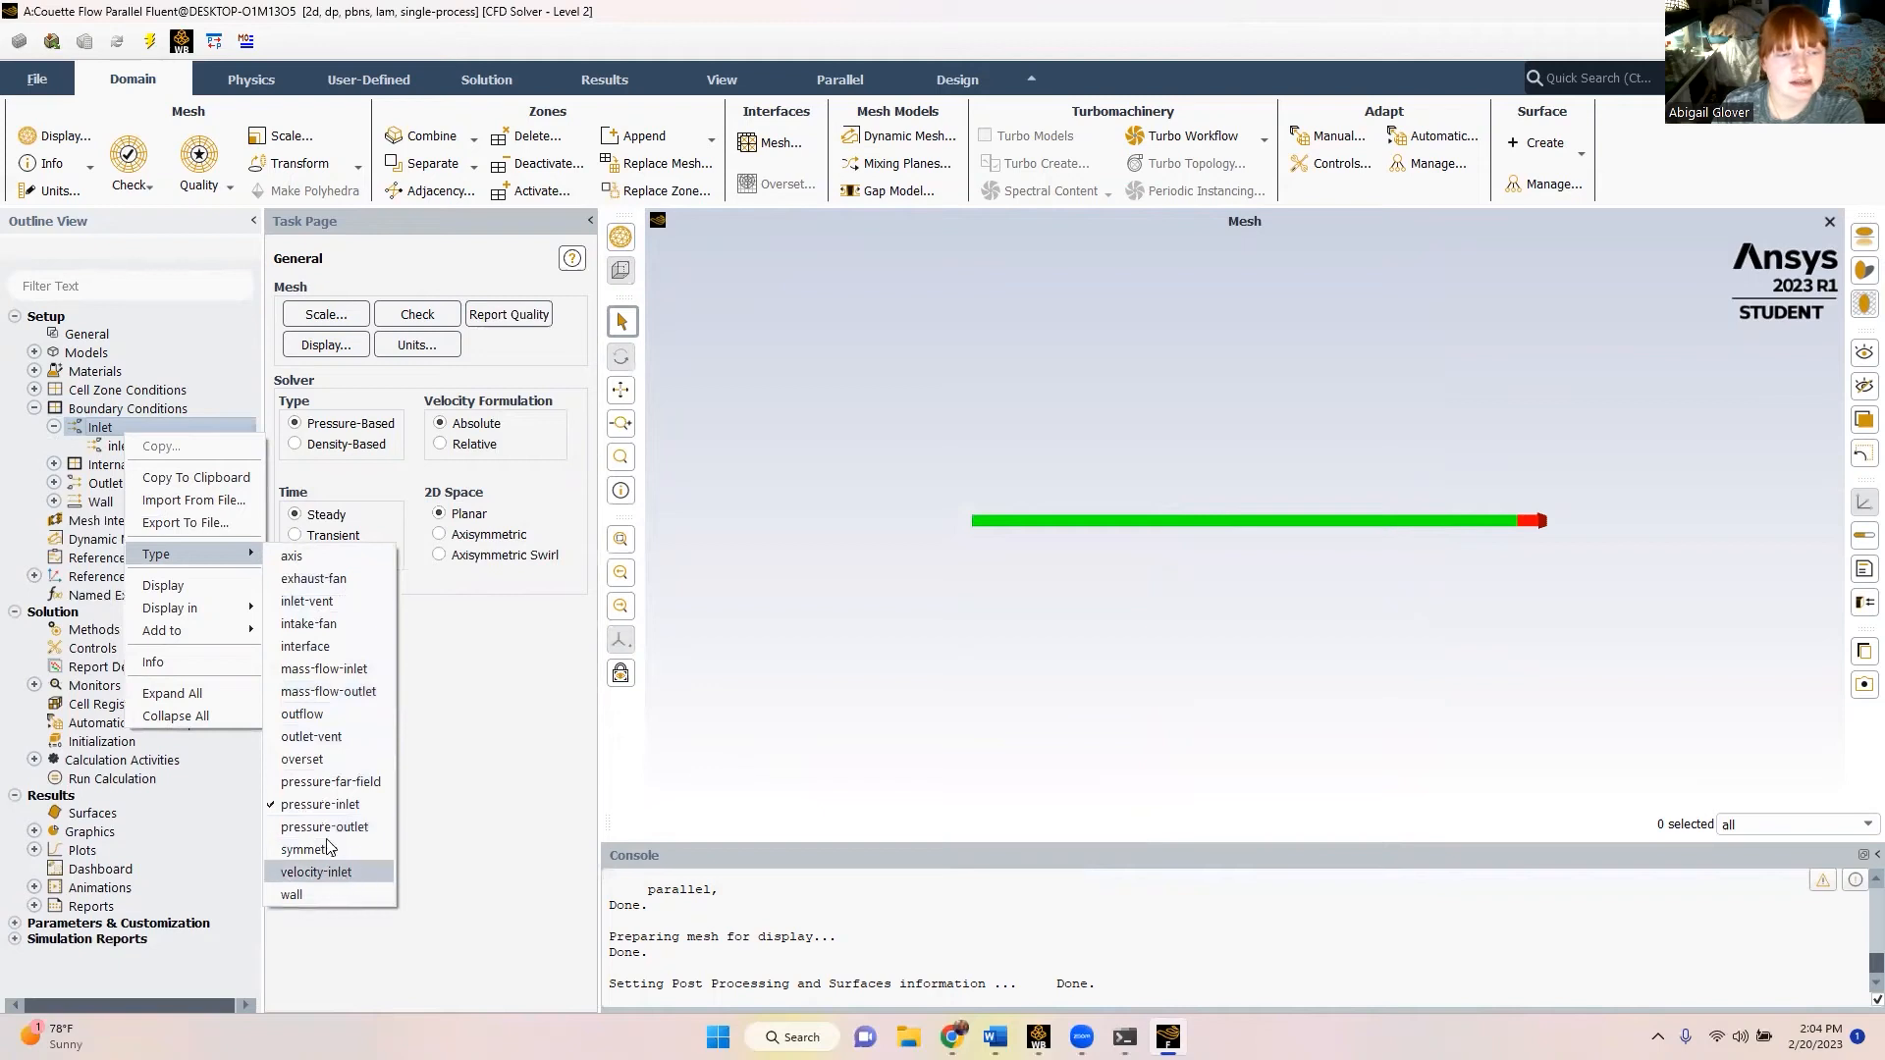
left_click(332, 804)
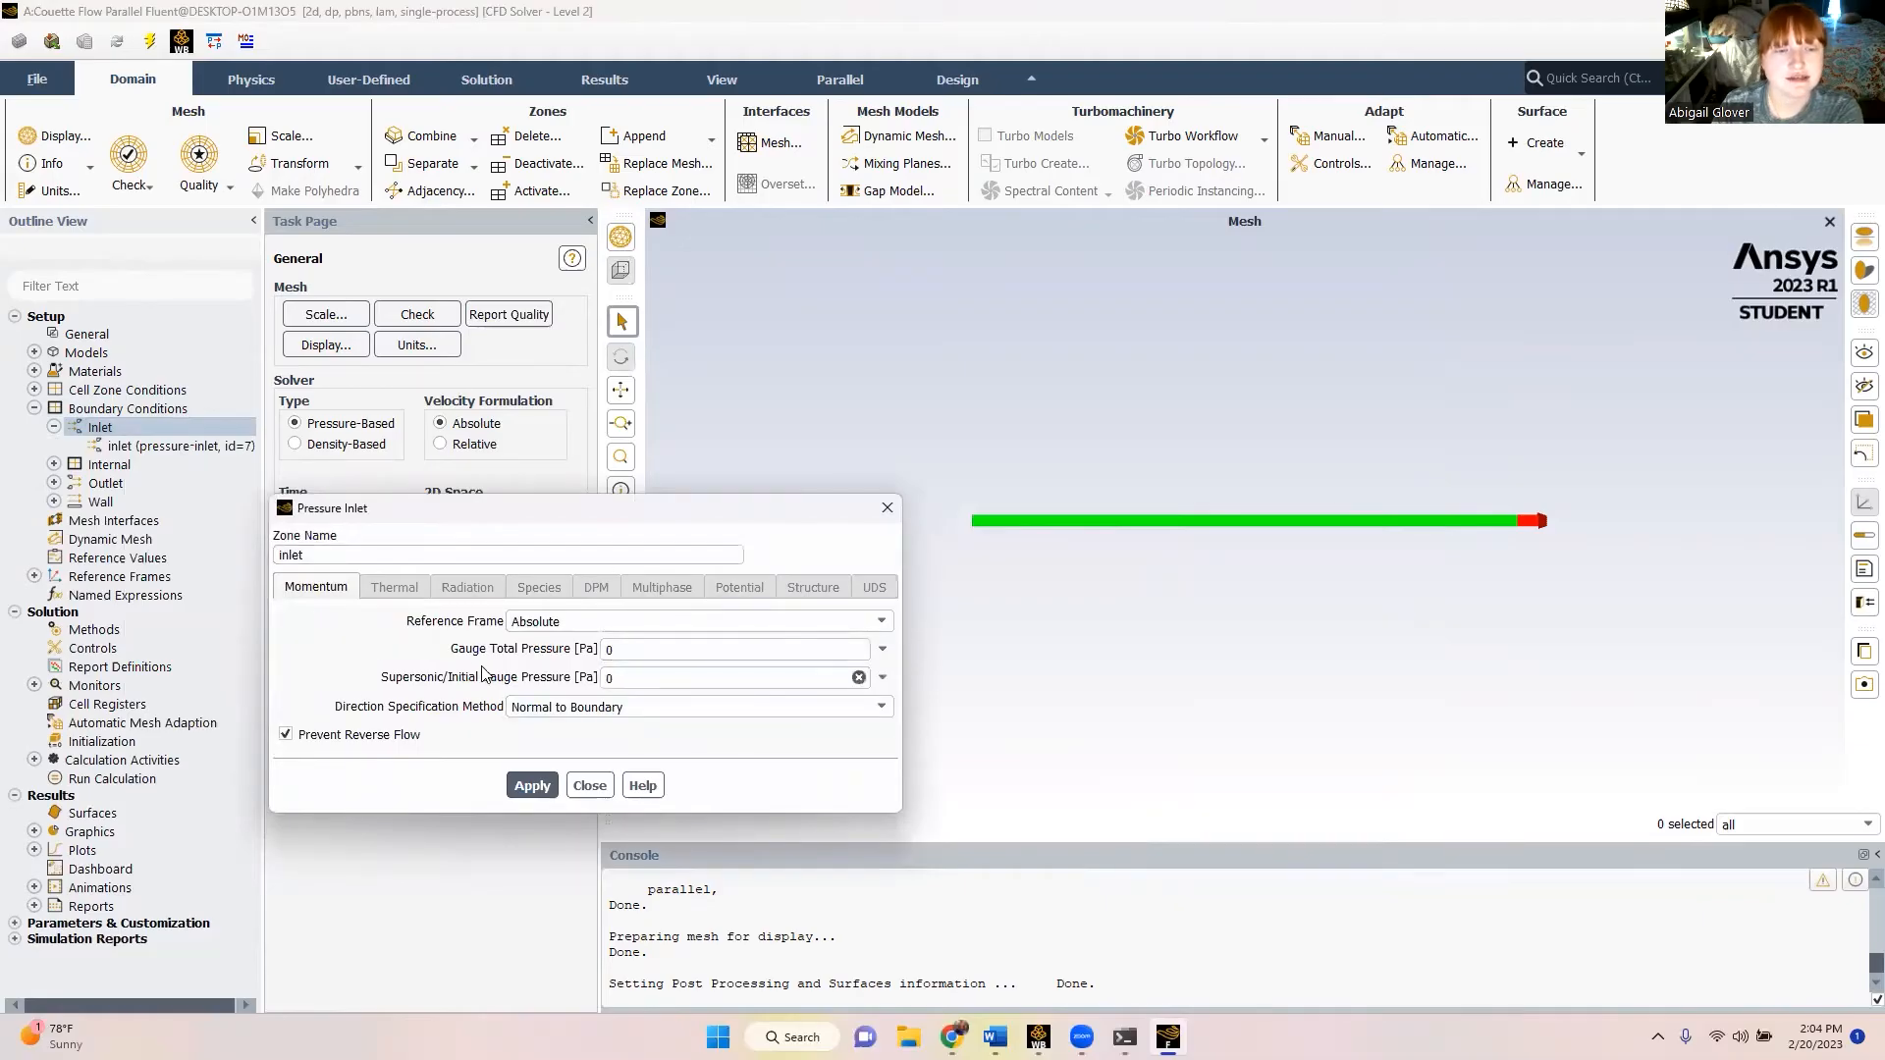
left_click(286, 734)
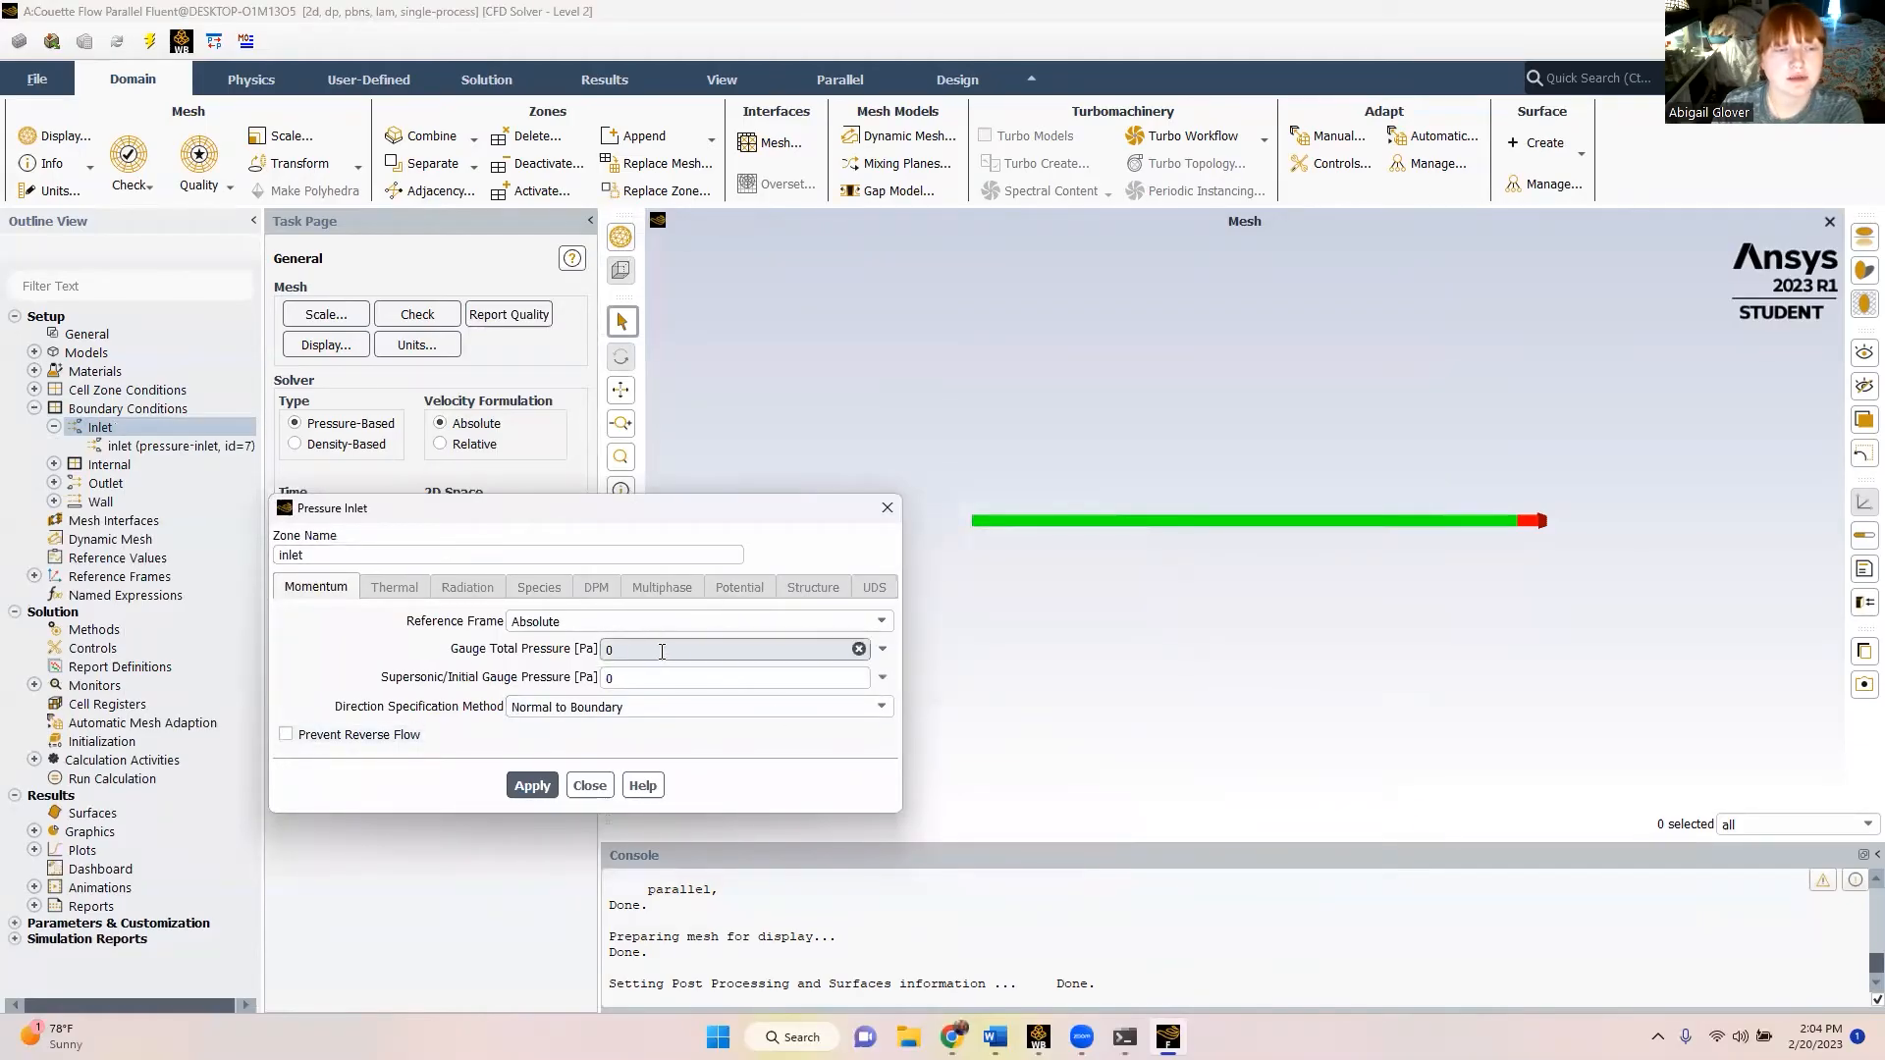
left_click(287, 735)
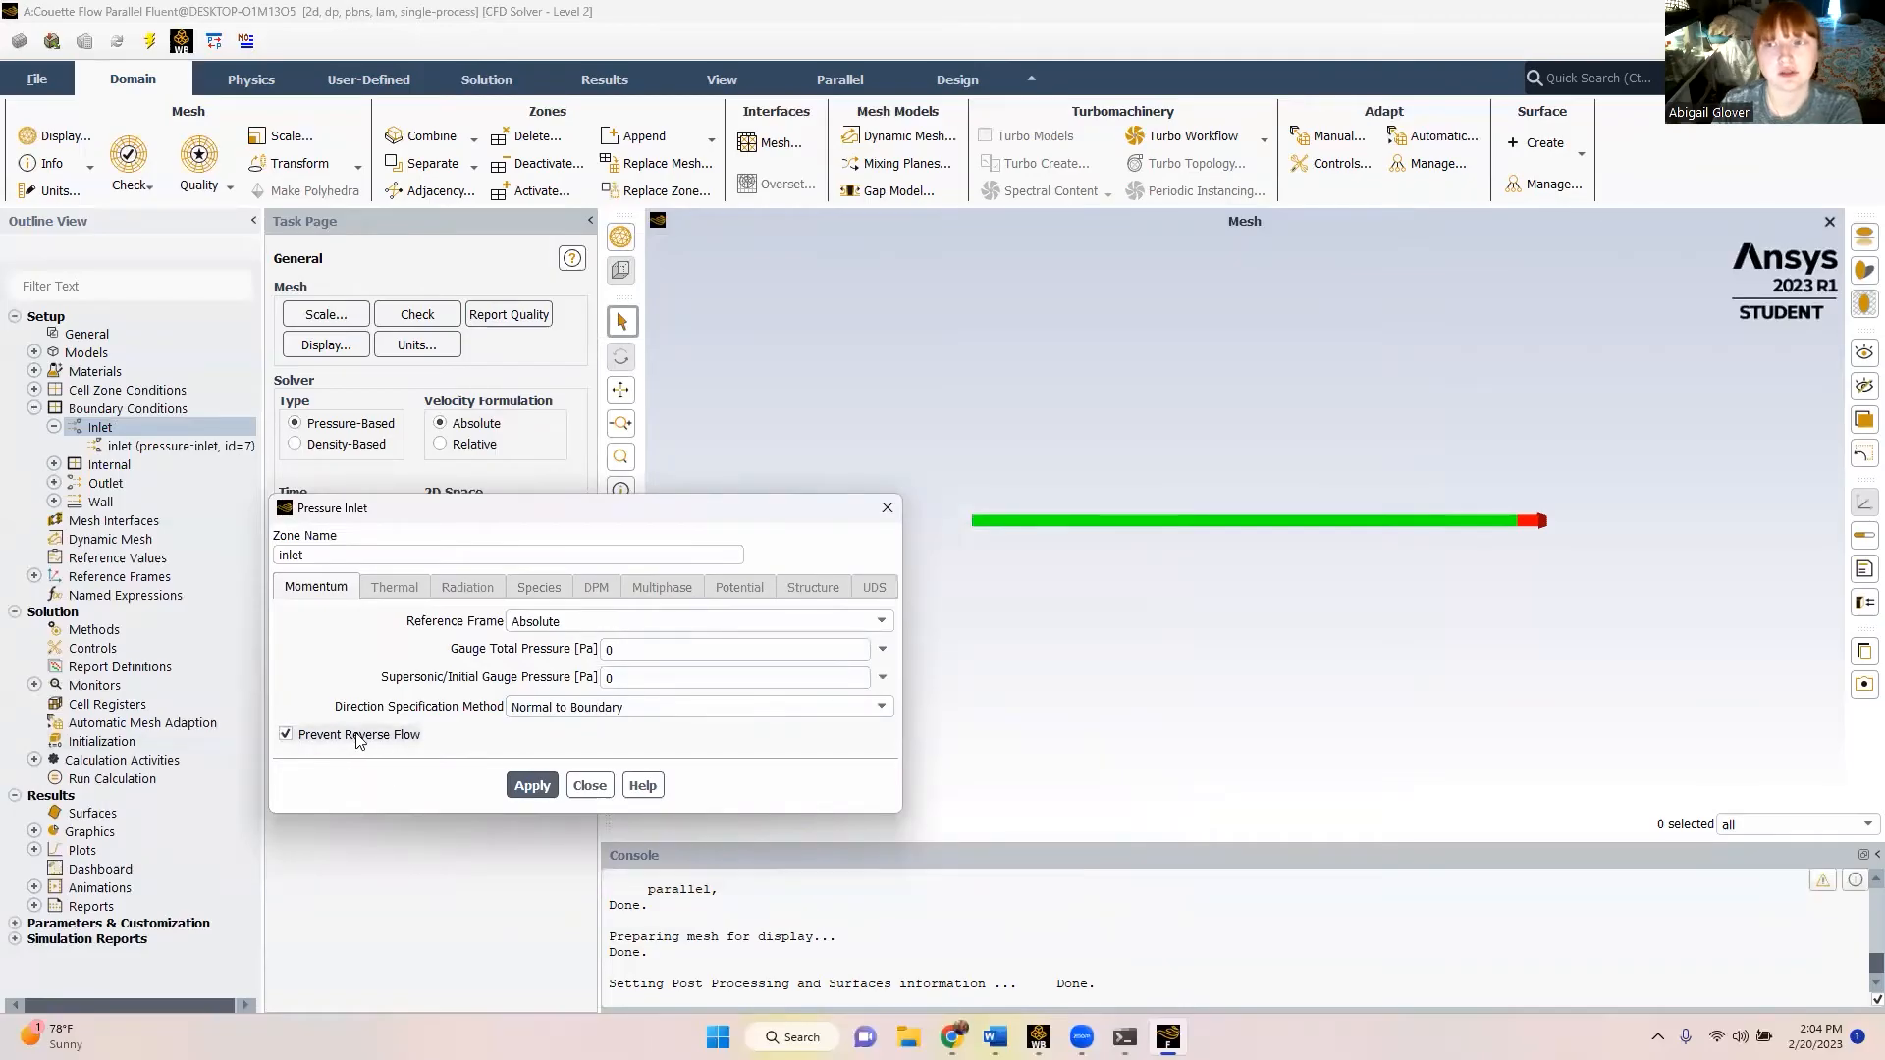
left_click(599, 791)
- Open the internal boundary zone interior-surface_body and apply its settings
left_click(54, 464)
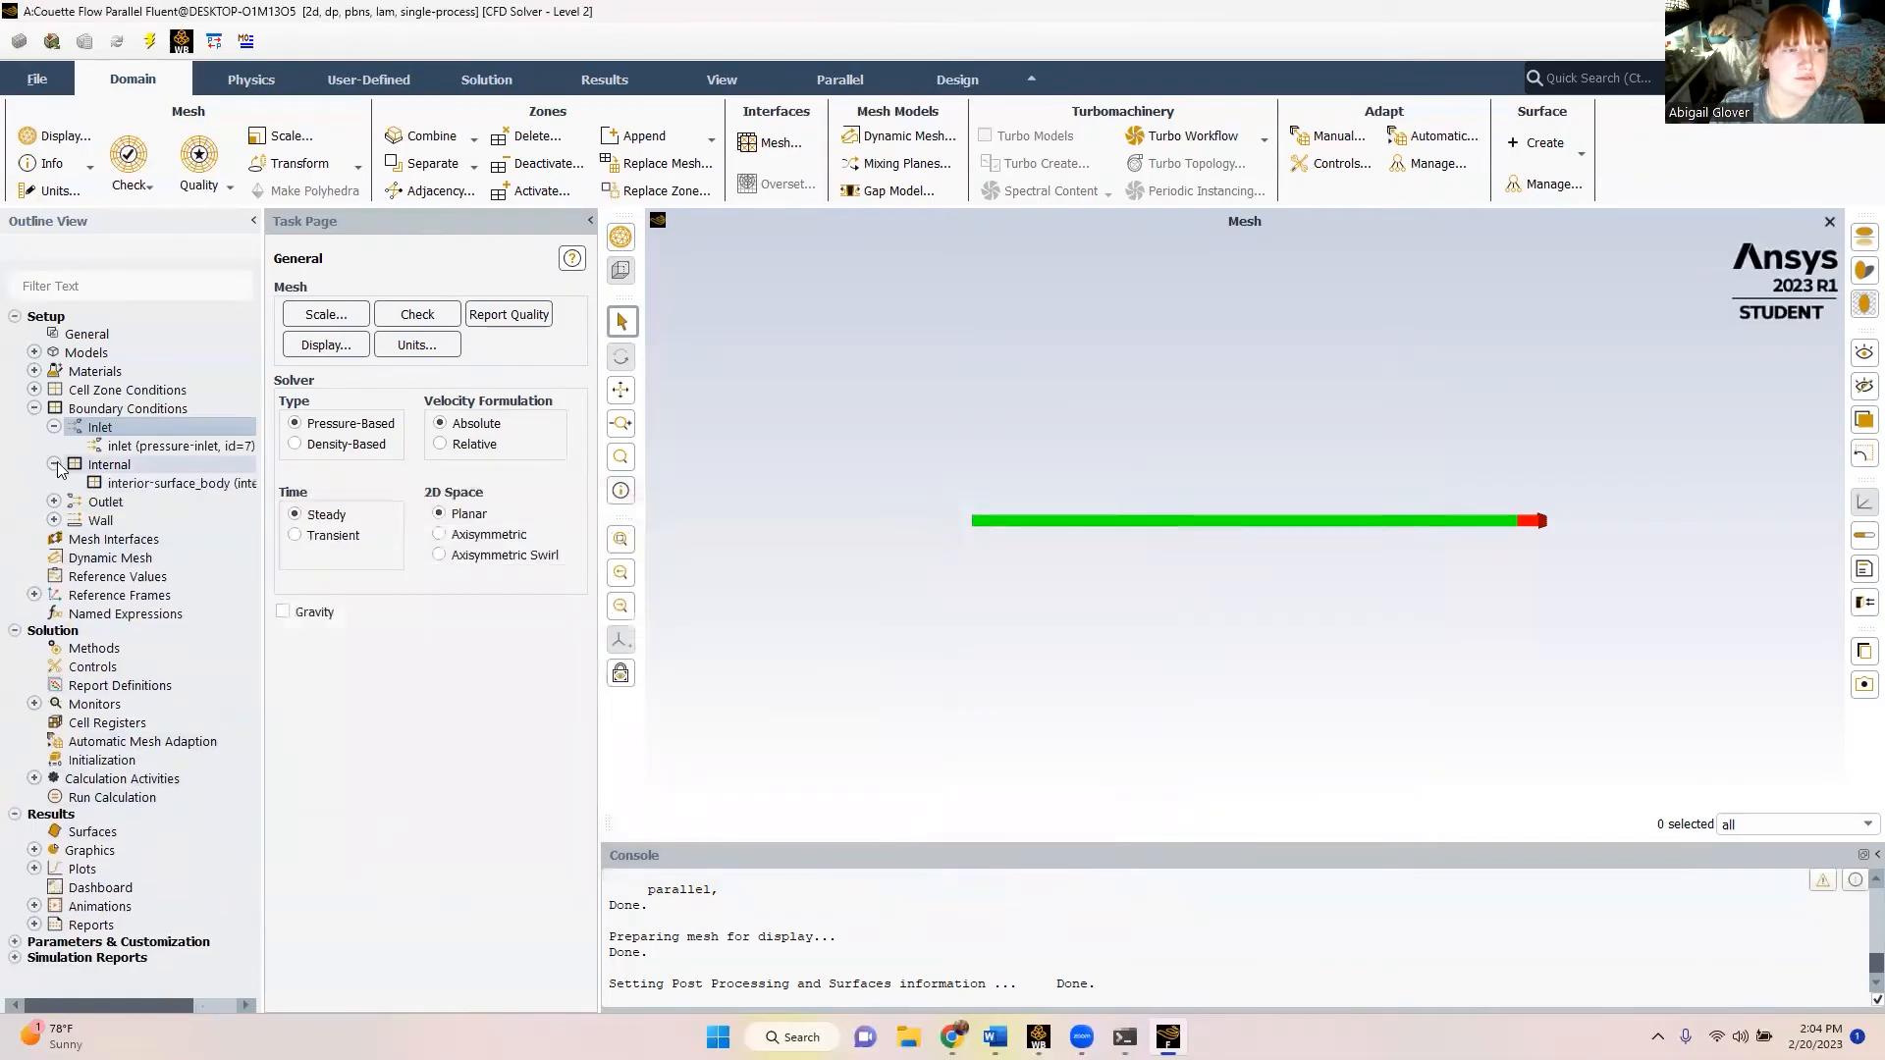
double_click(147, 483)
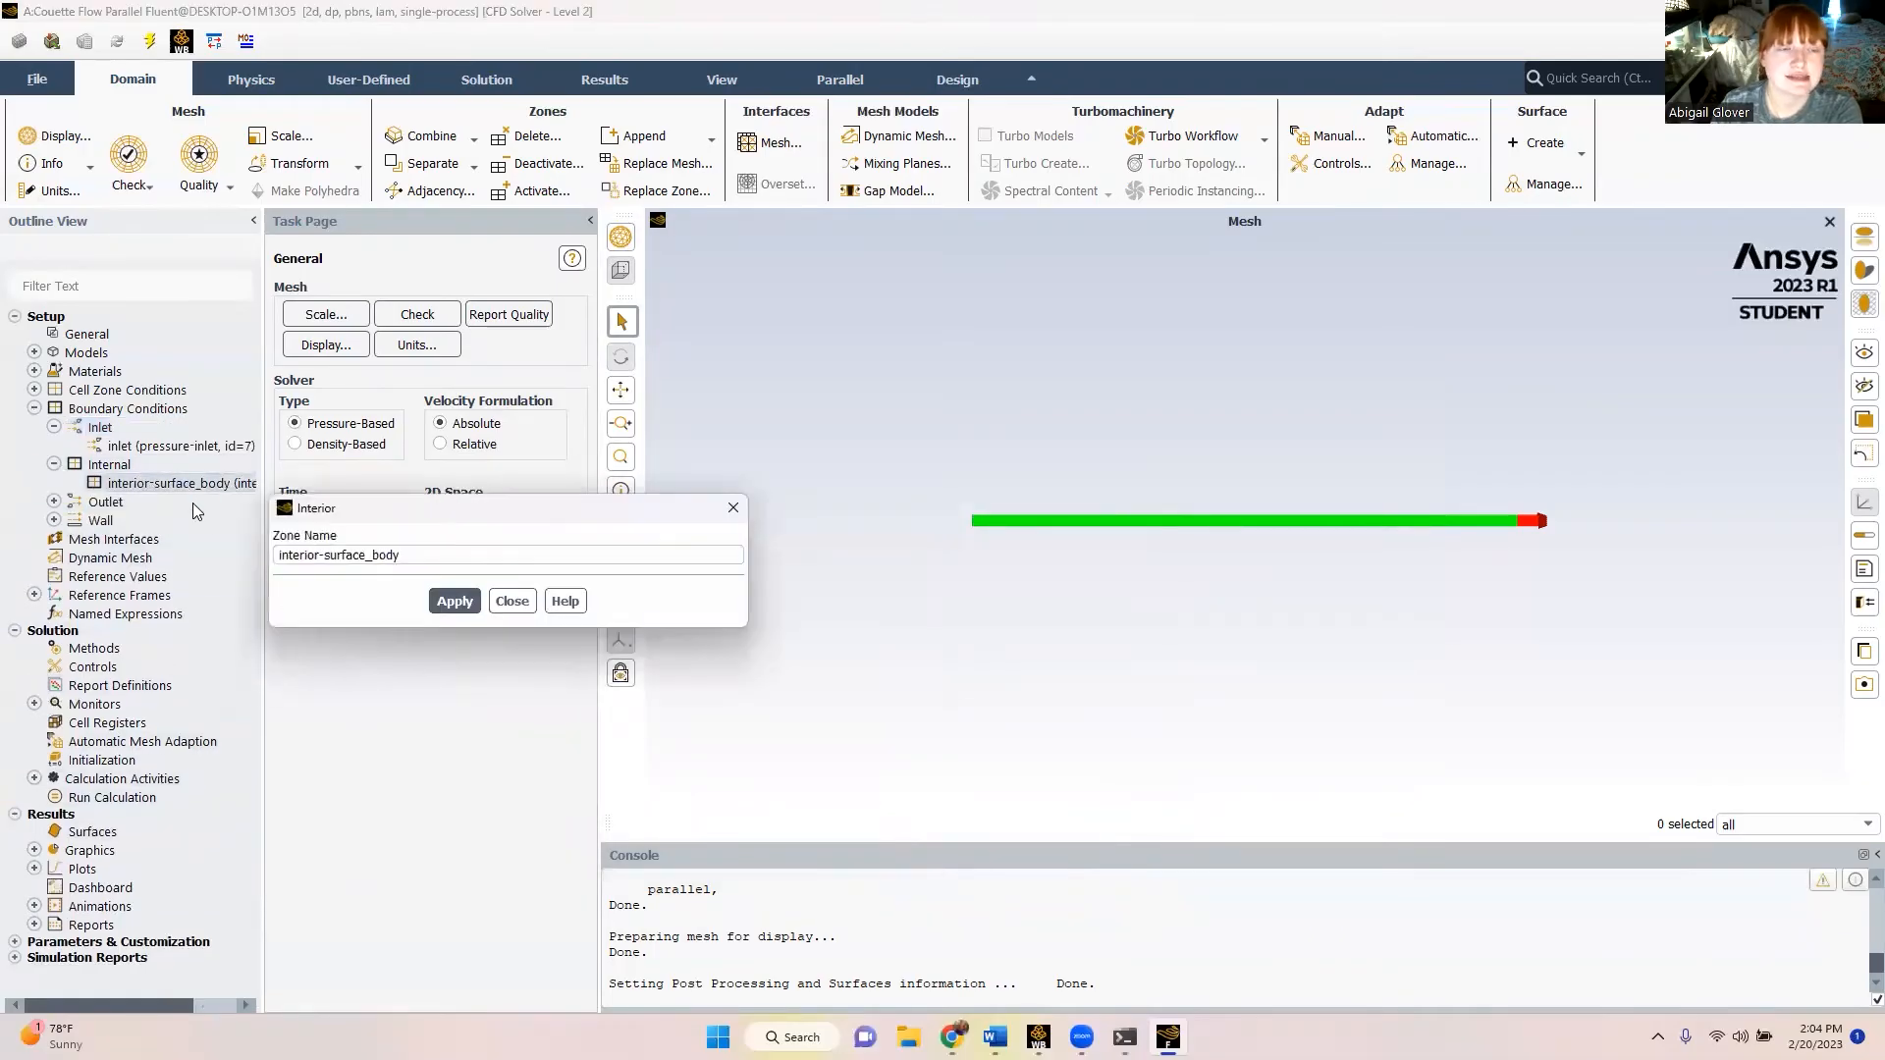
left_click(464, 596)
left_click(508, 600)
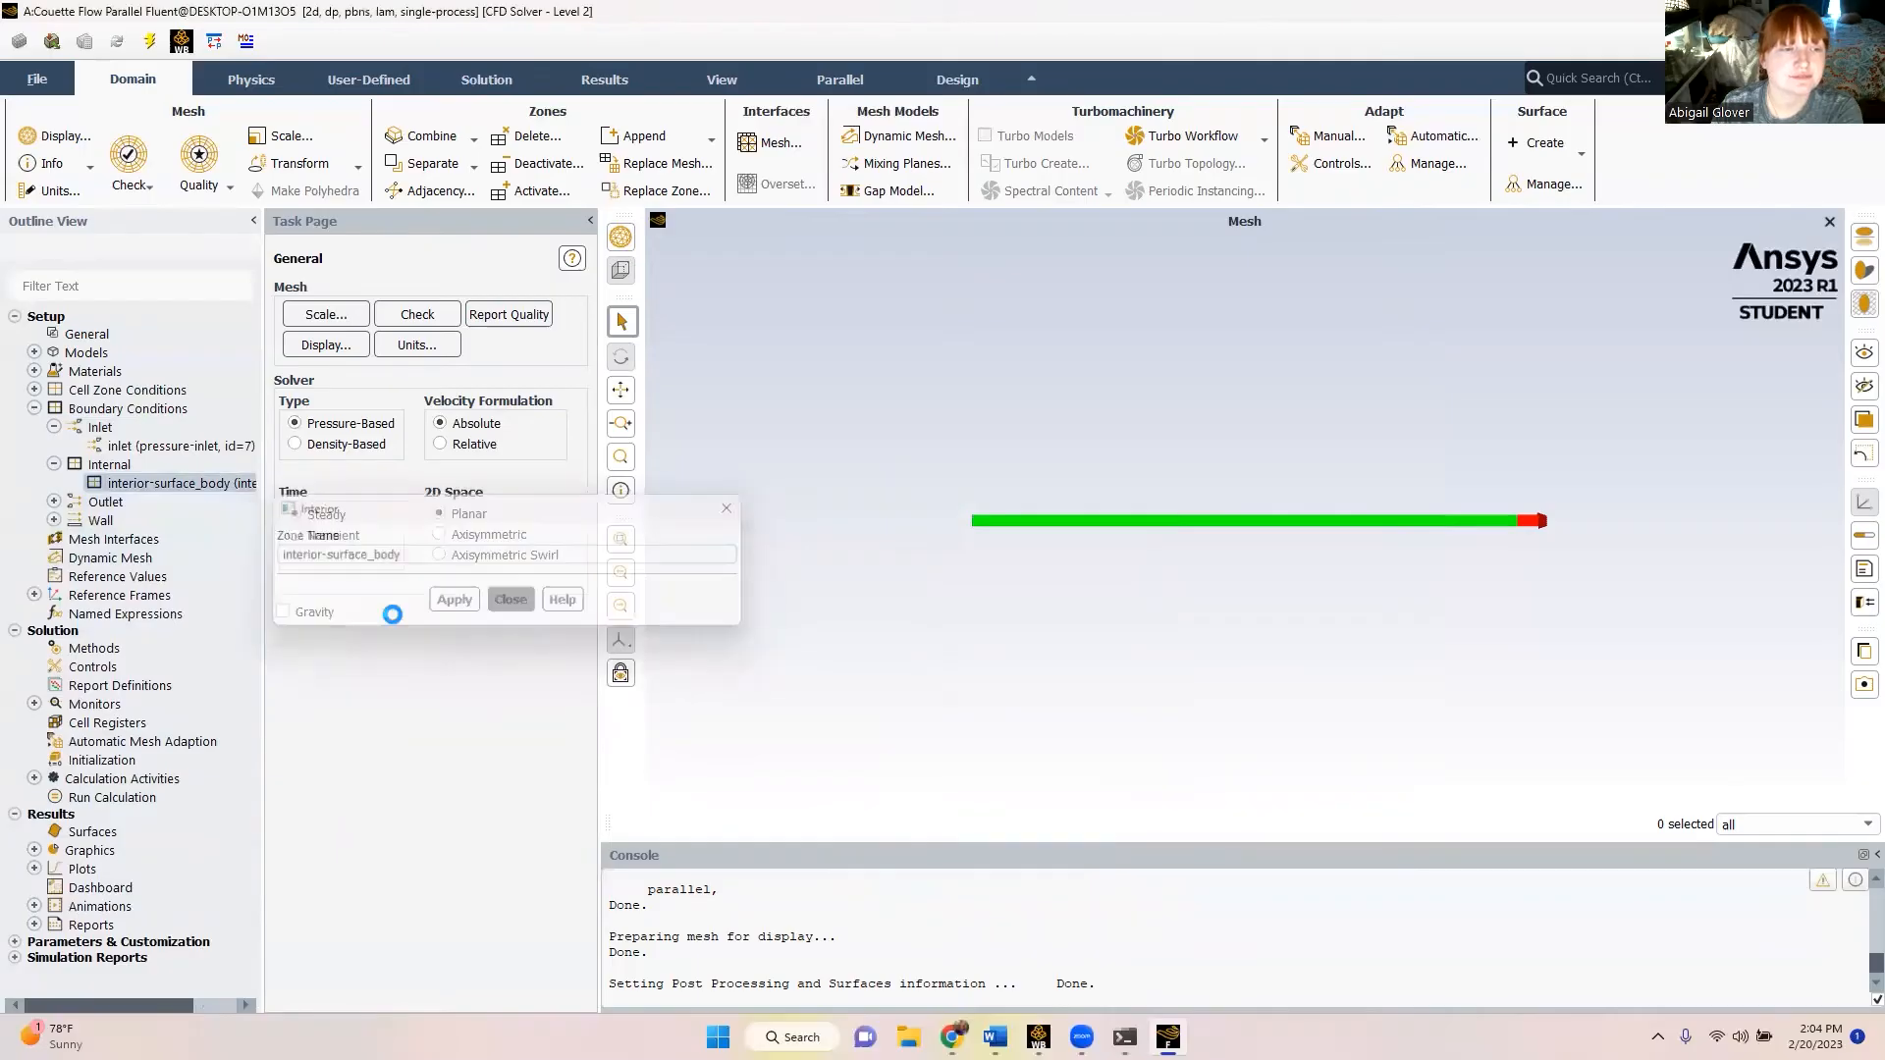
- Apply the outlet as a pressure outlet with 0 Pa gauge pressure and Prevent Reverse Flow enabled
left_click(55, 501)
double_click(132, 521)
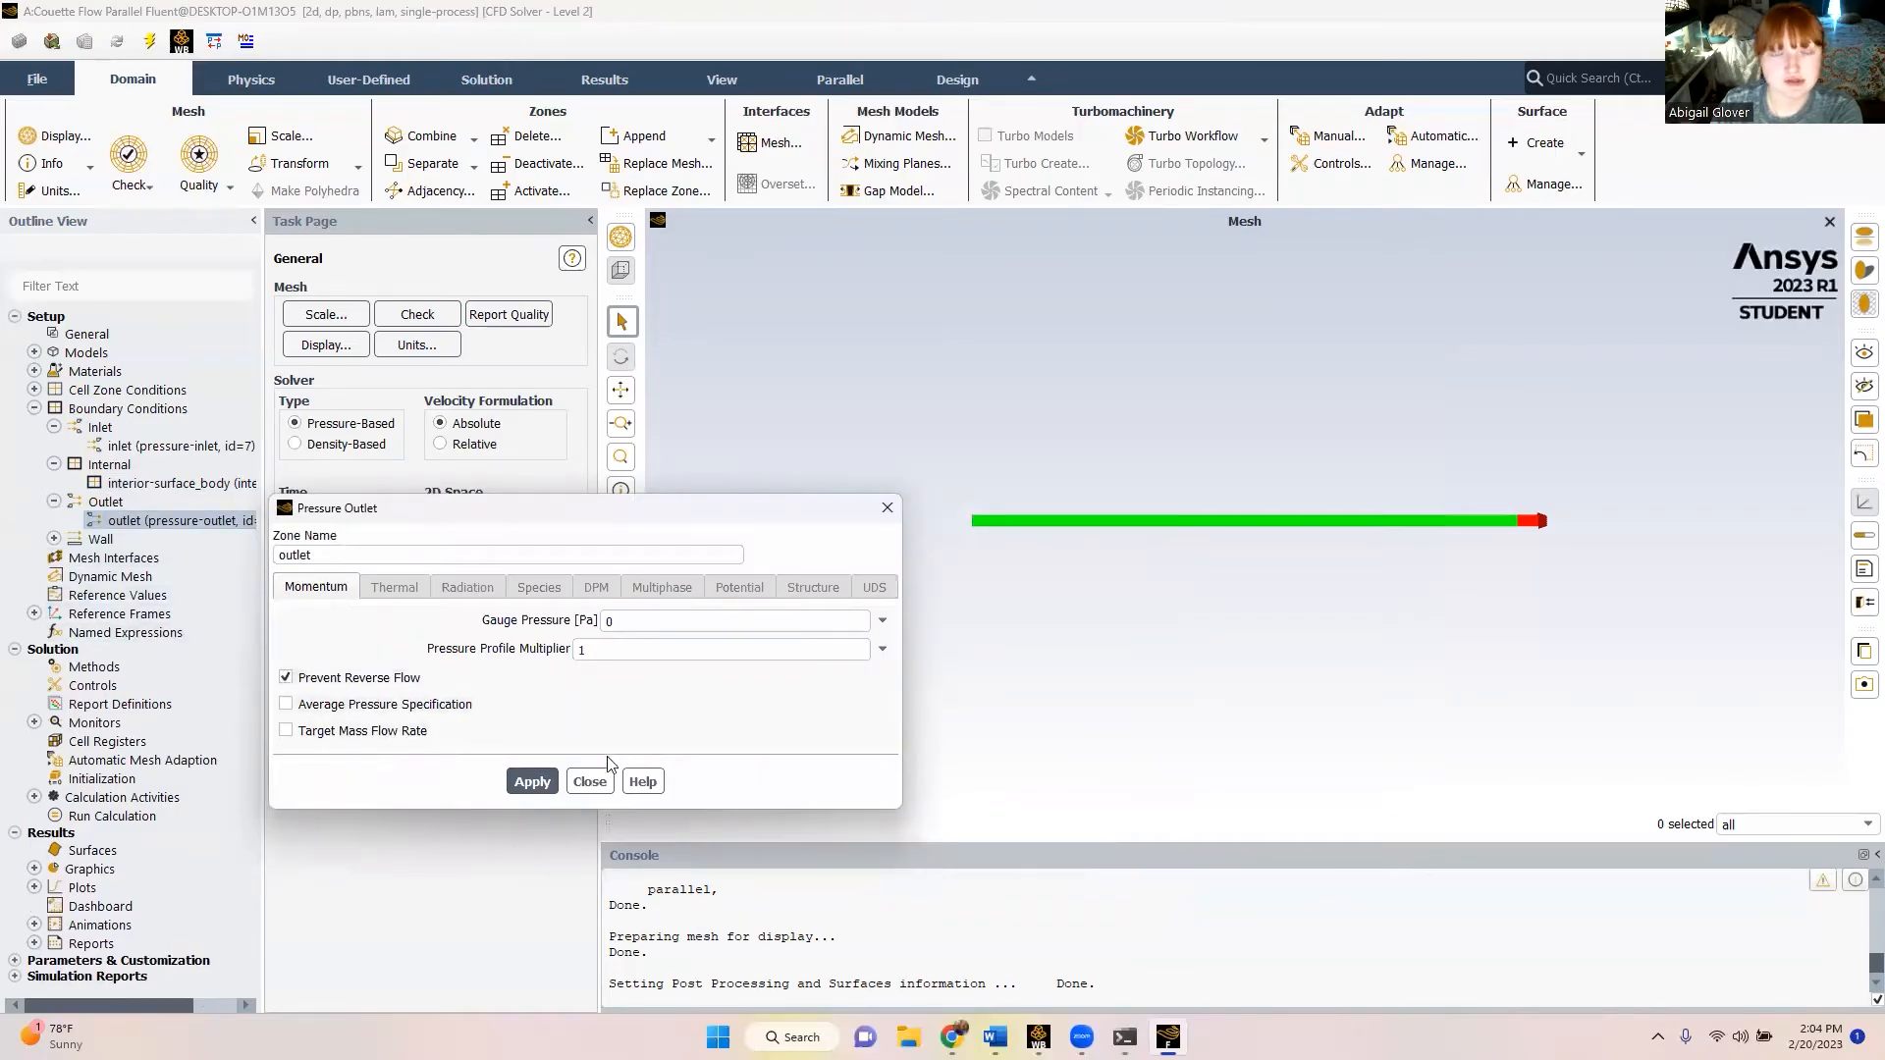
left_click(532, 782)
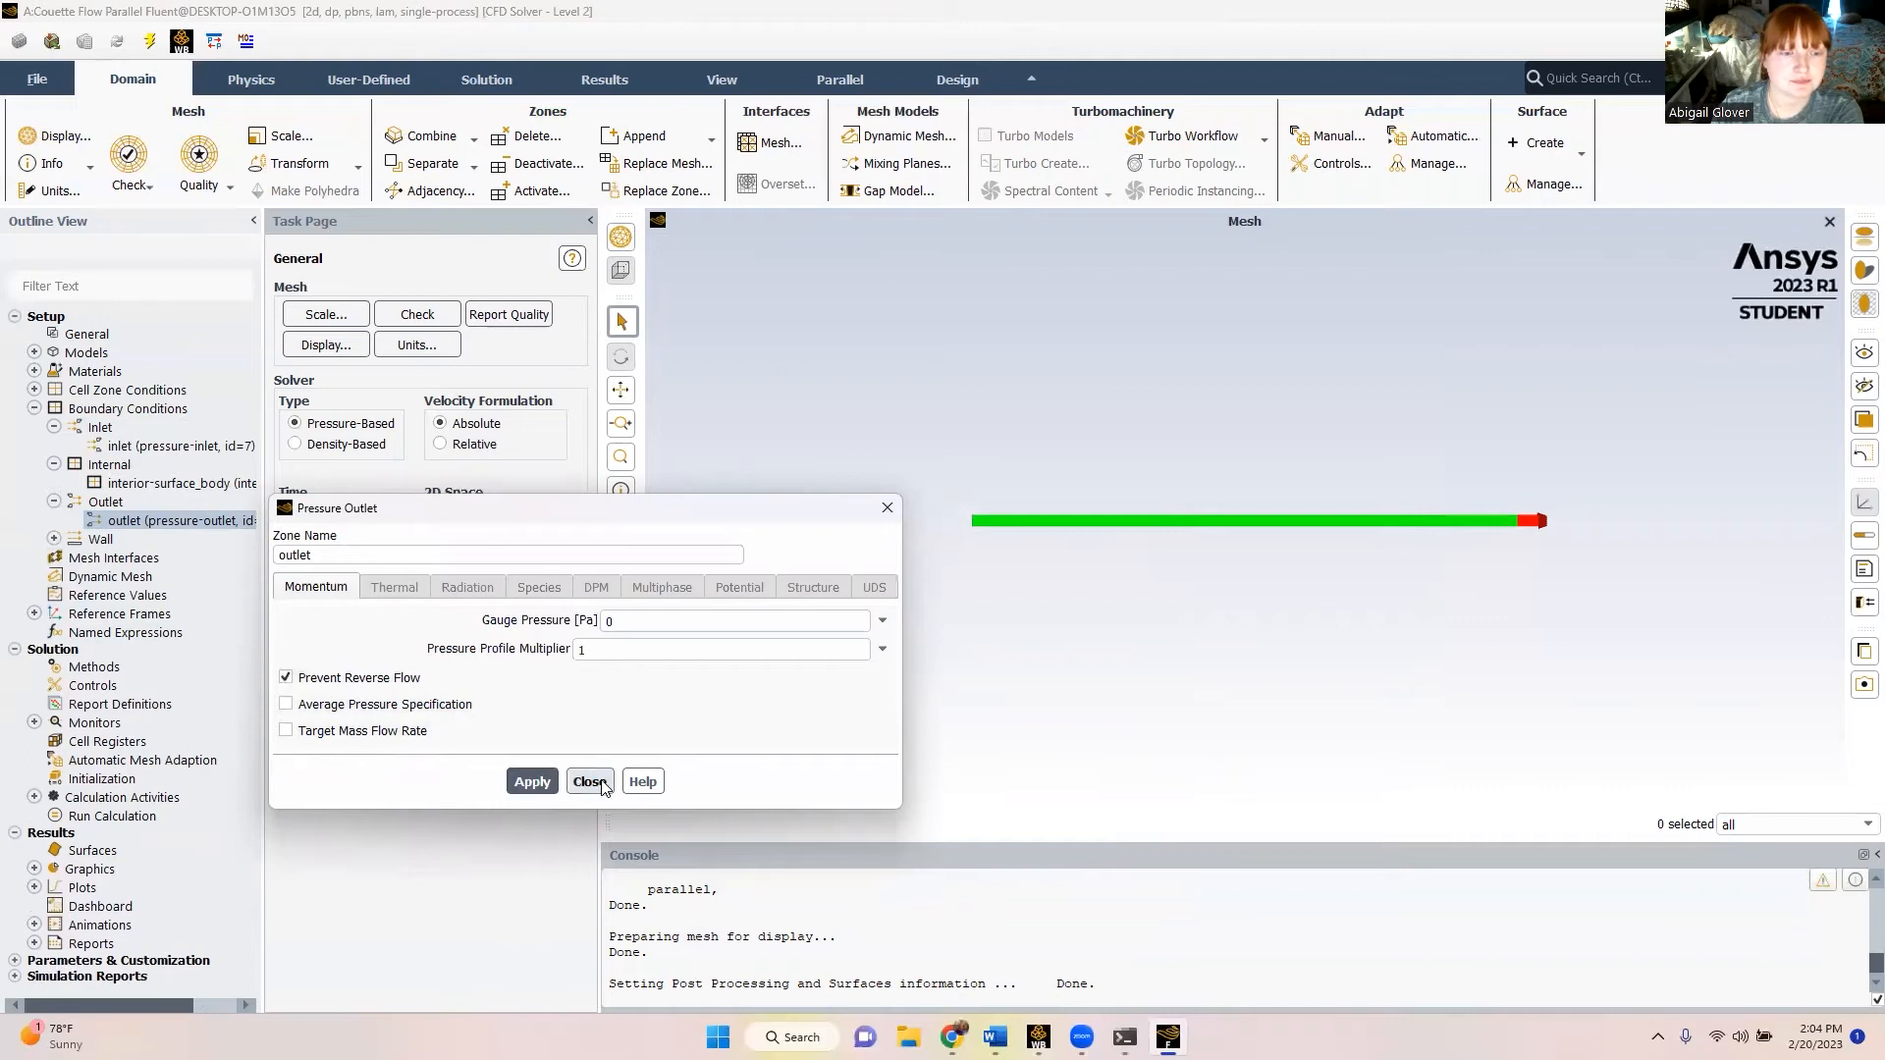
left_click(590, 781)
- Apply the lower_wall boundary as a stationary wall with the No Slip shear condition
left_click(55, 539)
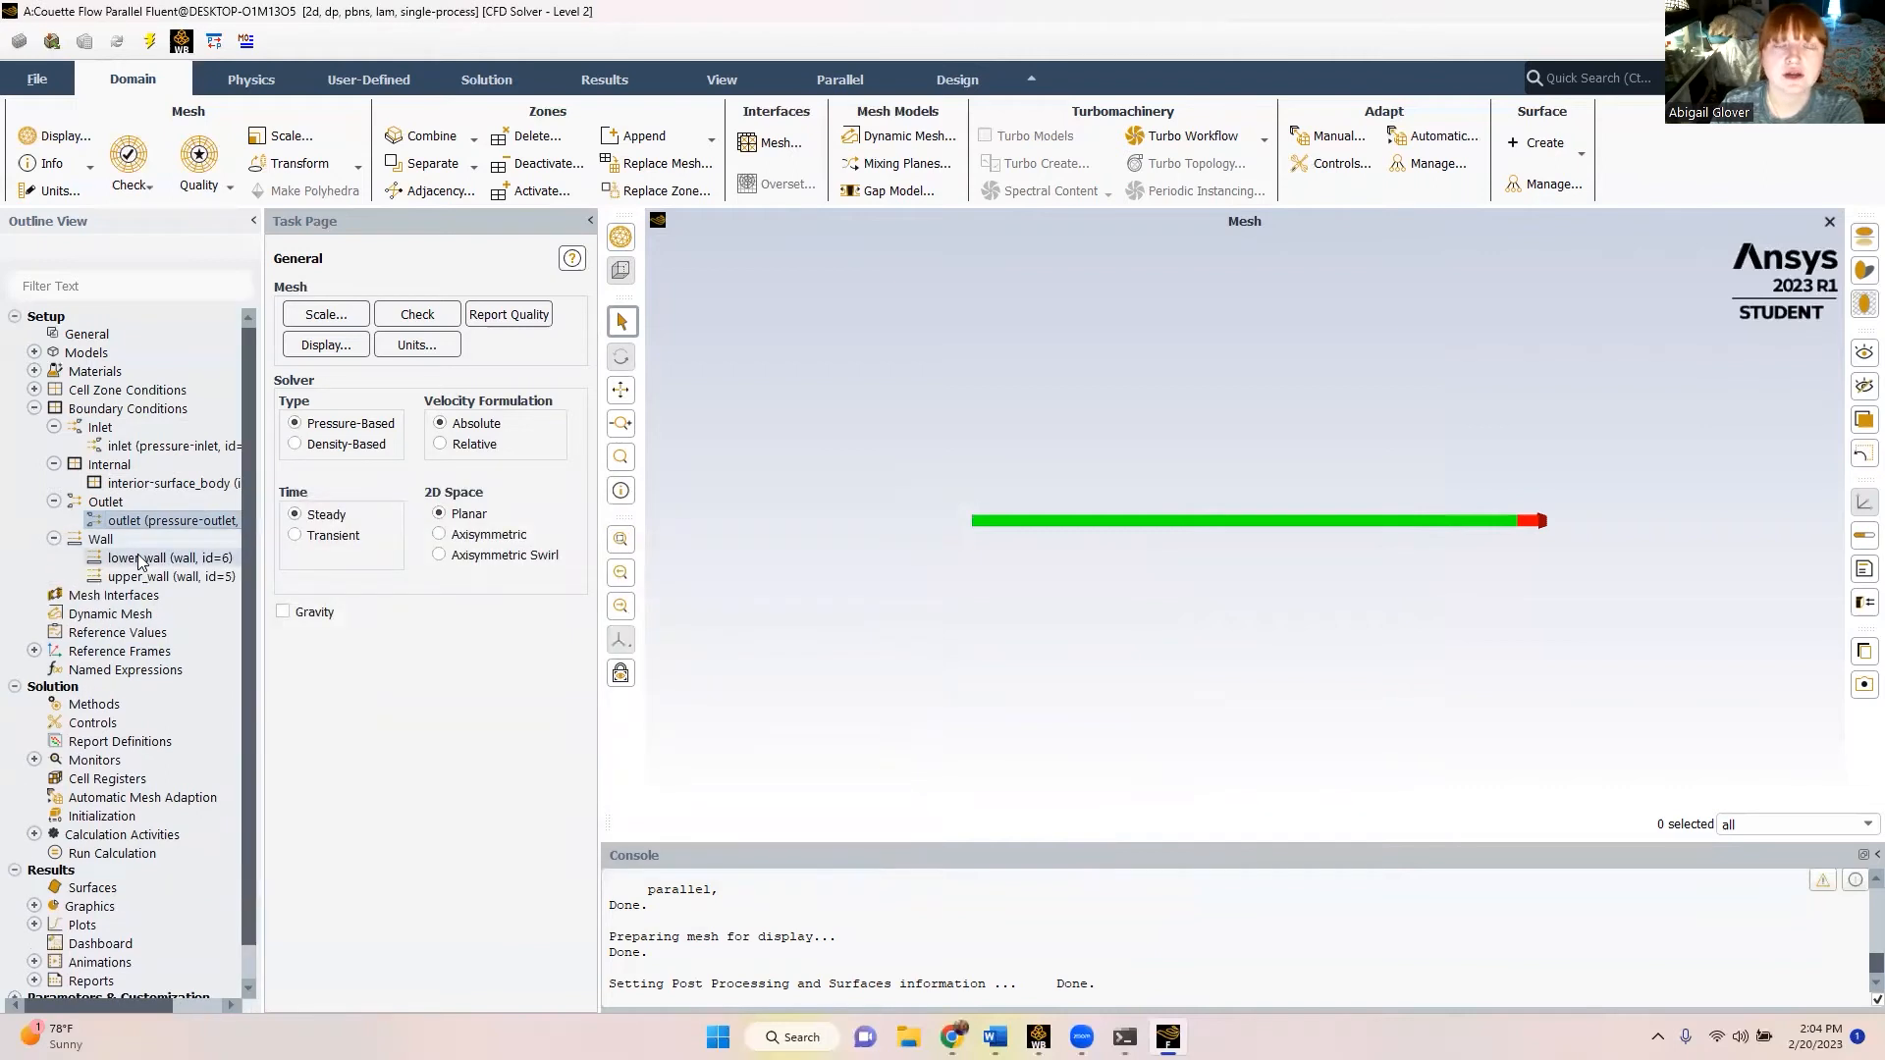
double_click(138, 559)
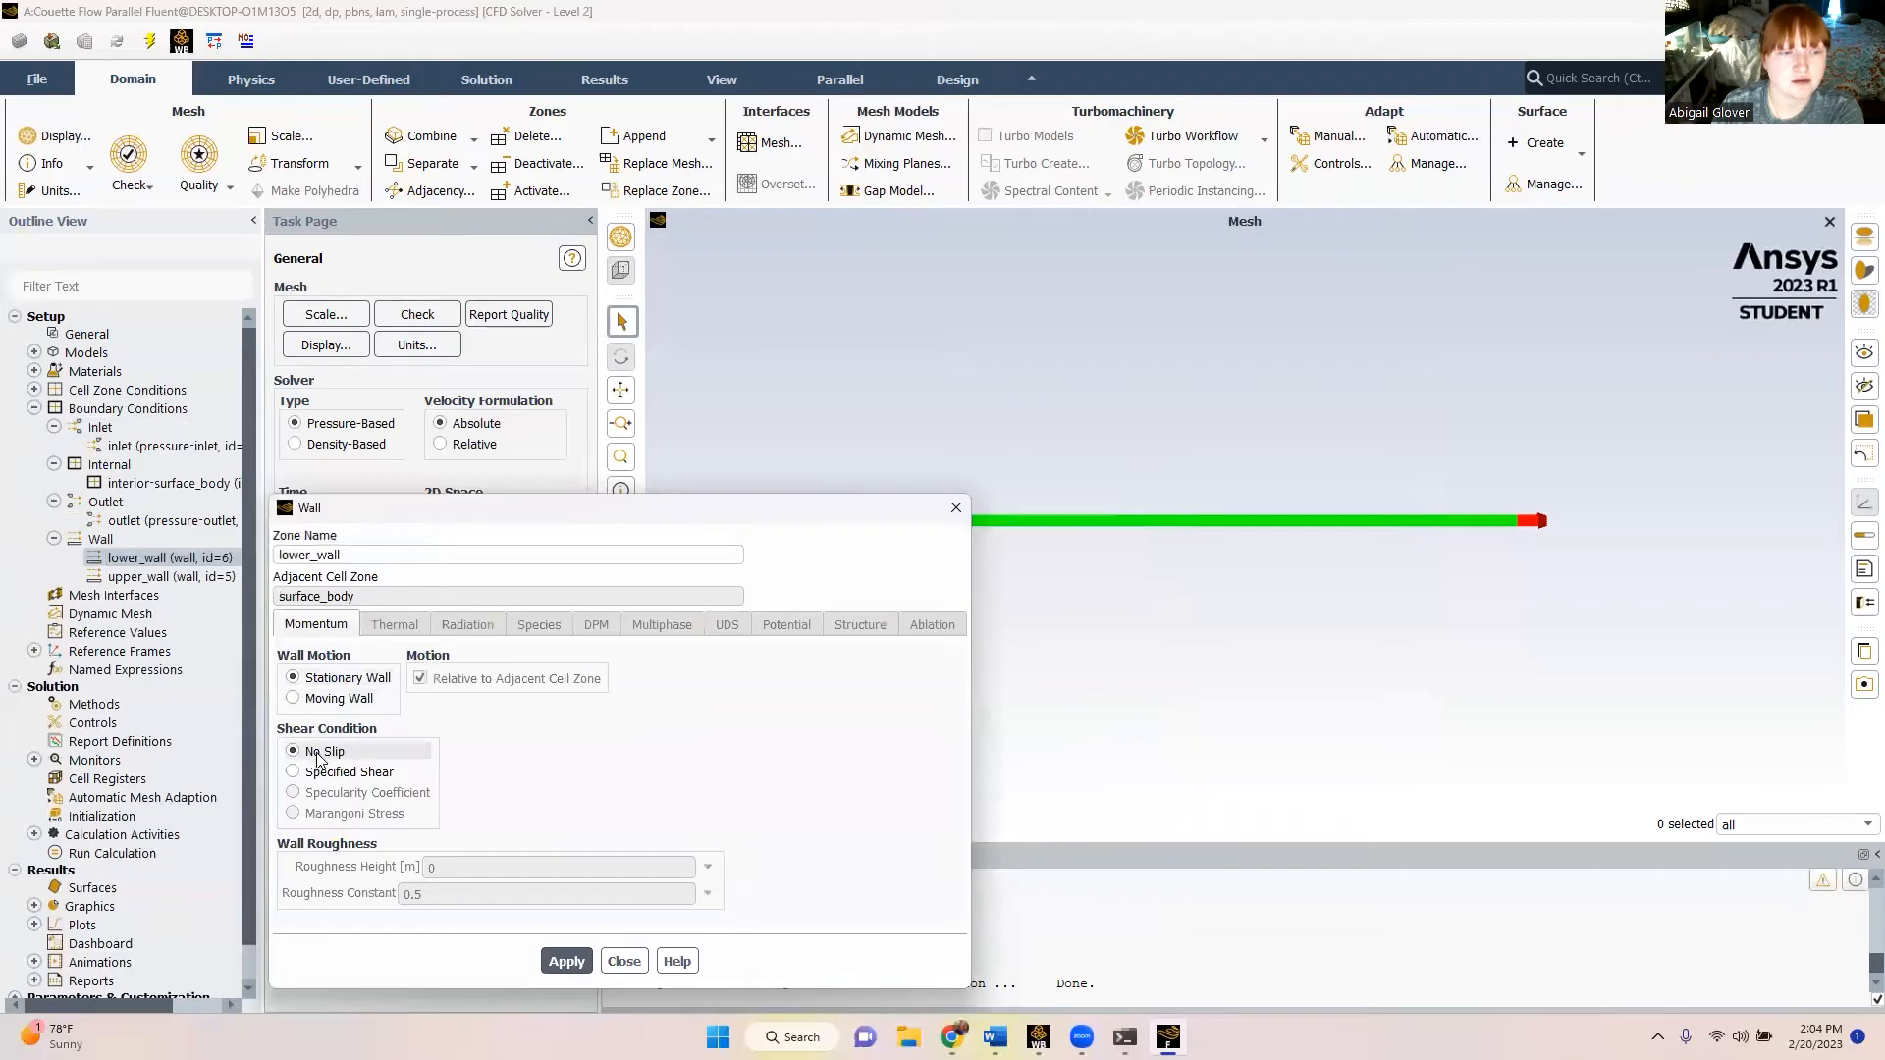
left_click(566, 961)
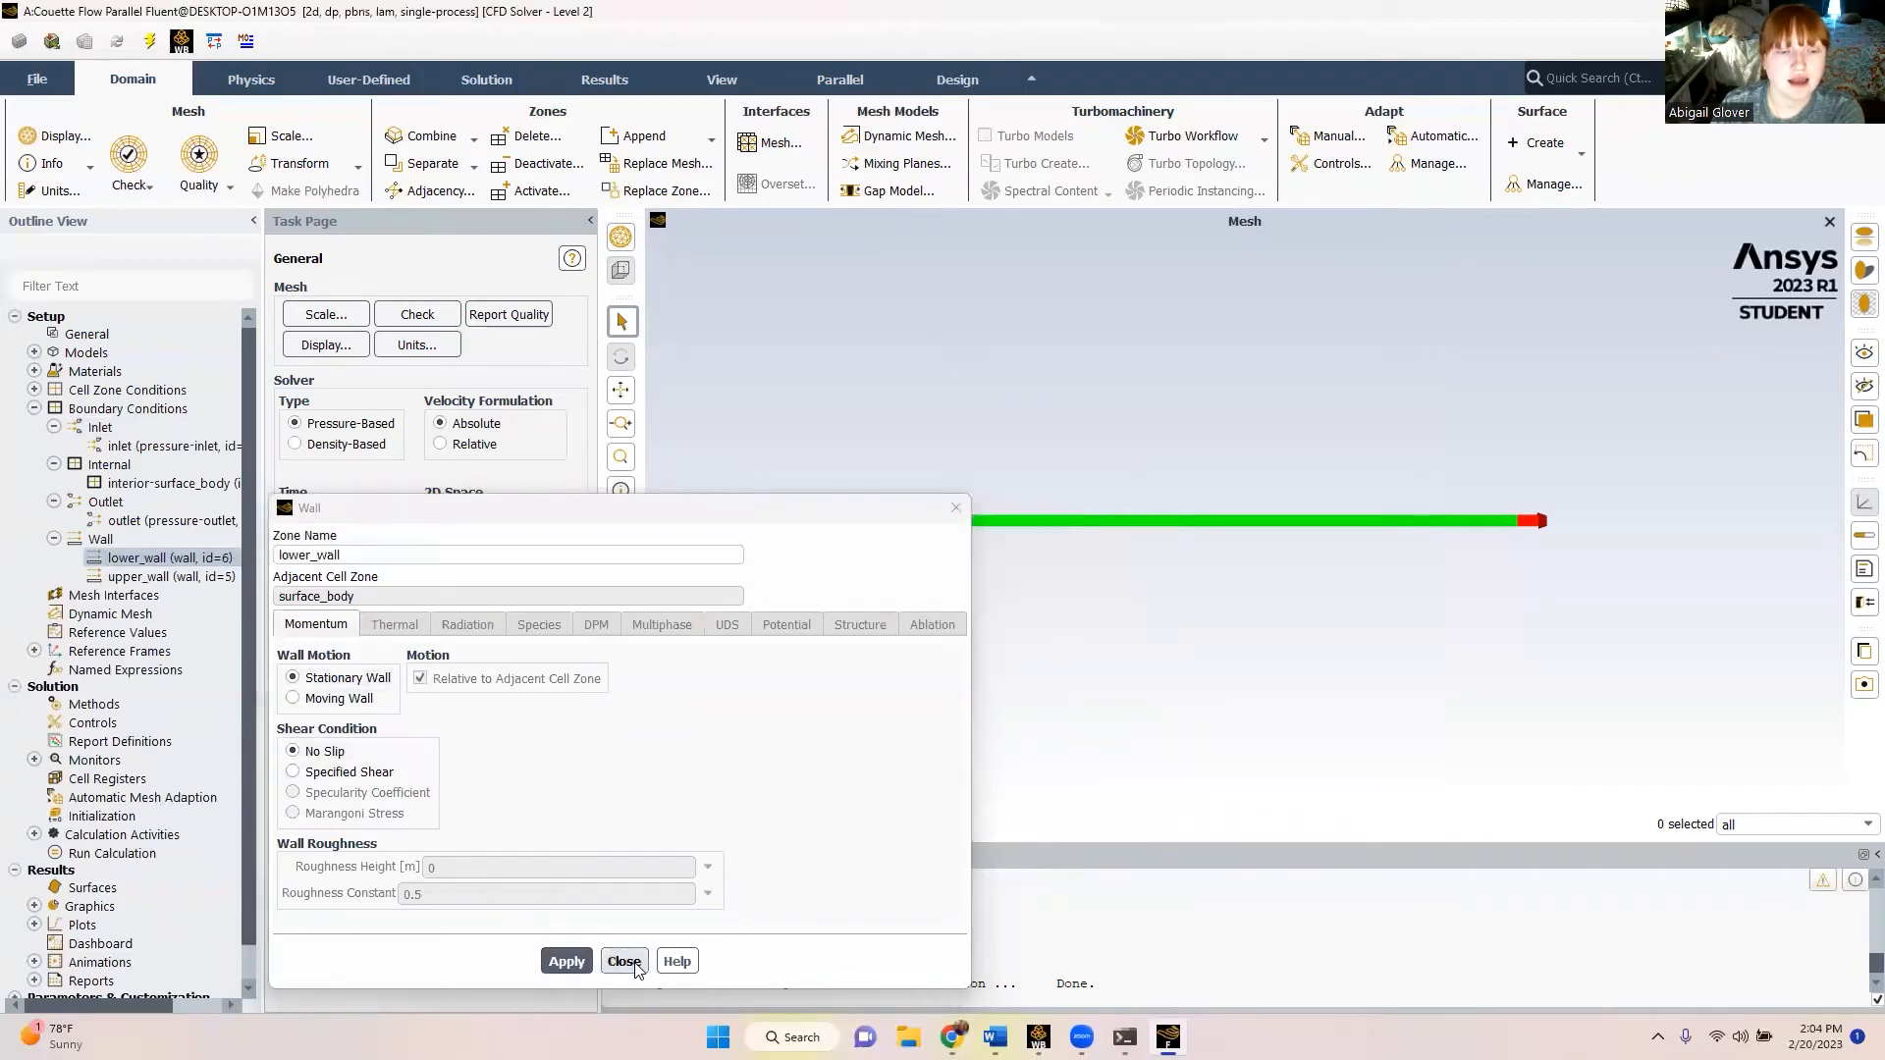
left_click(624, 961)
- Make upper_wall a moving, no-slip wall with translational motion at 8 m/s in direction X 1, Y 0, and apply it
double_click(113, 578)
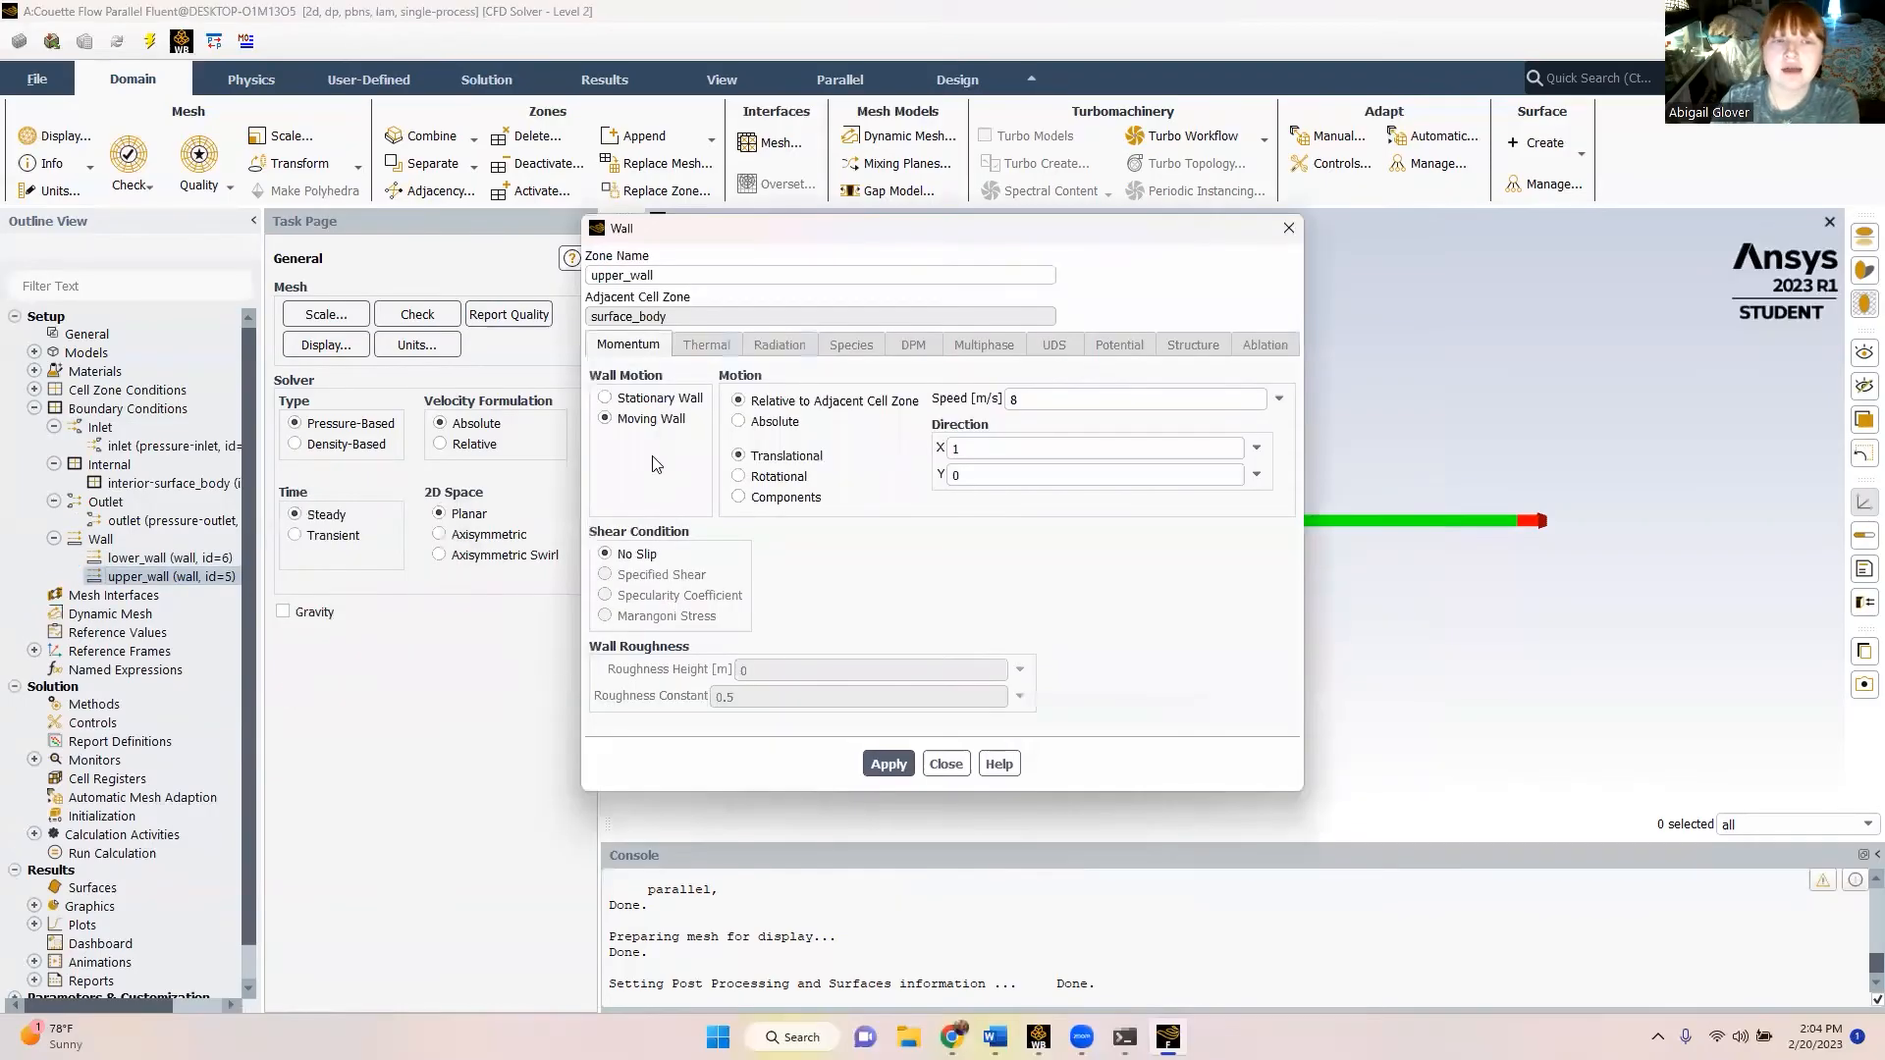
left_click(605, 397)
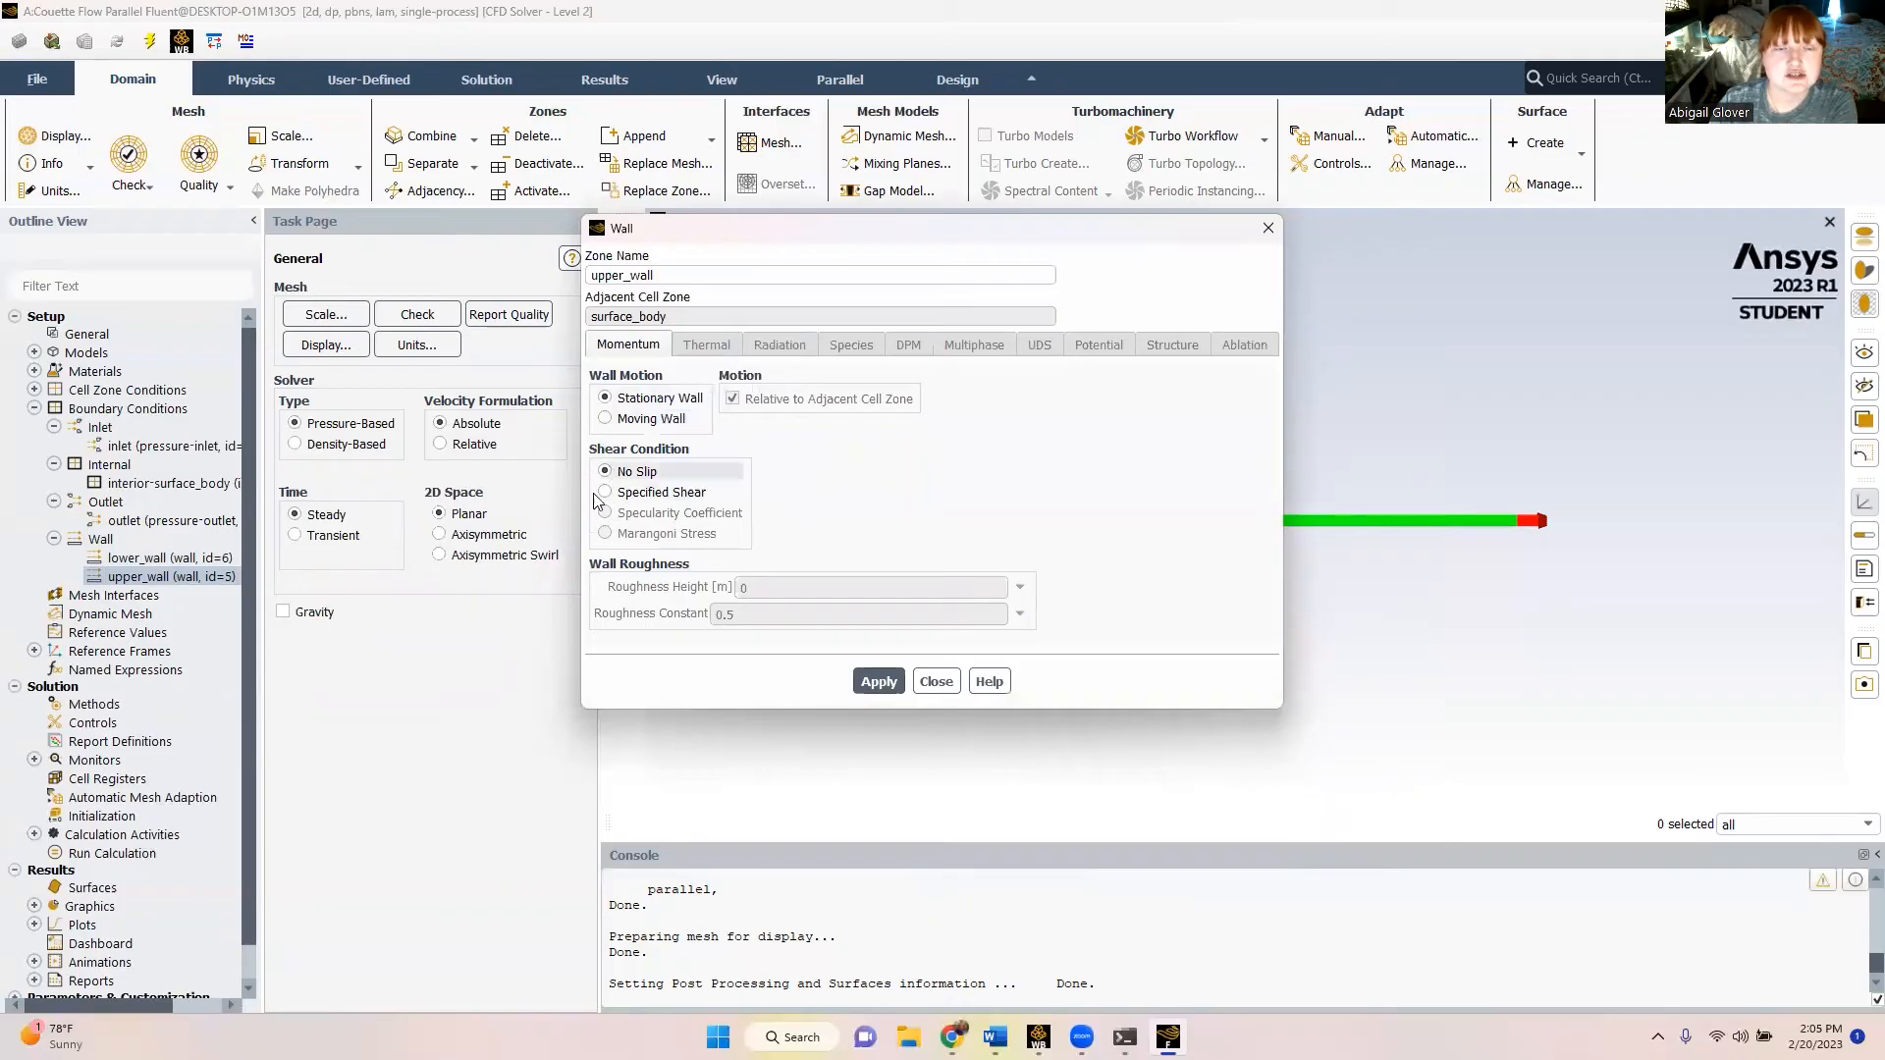
left_click(605, 418)
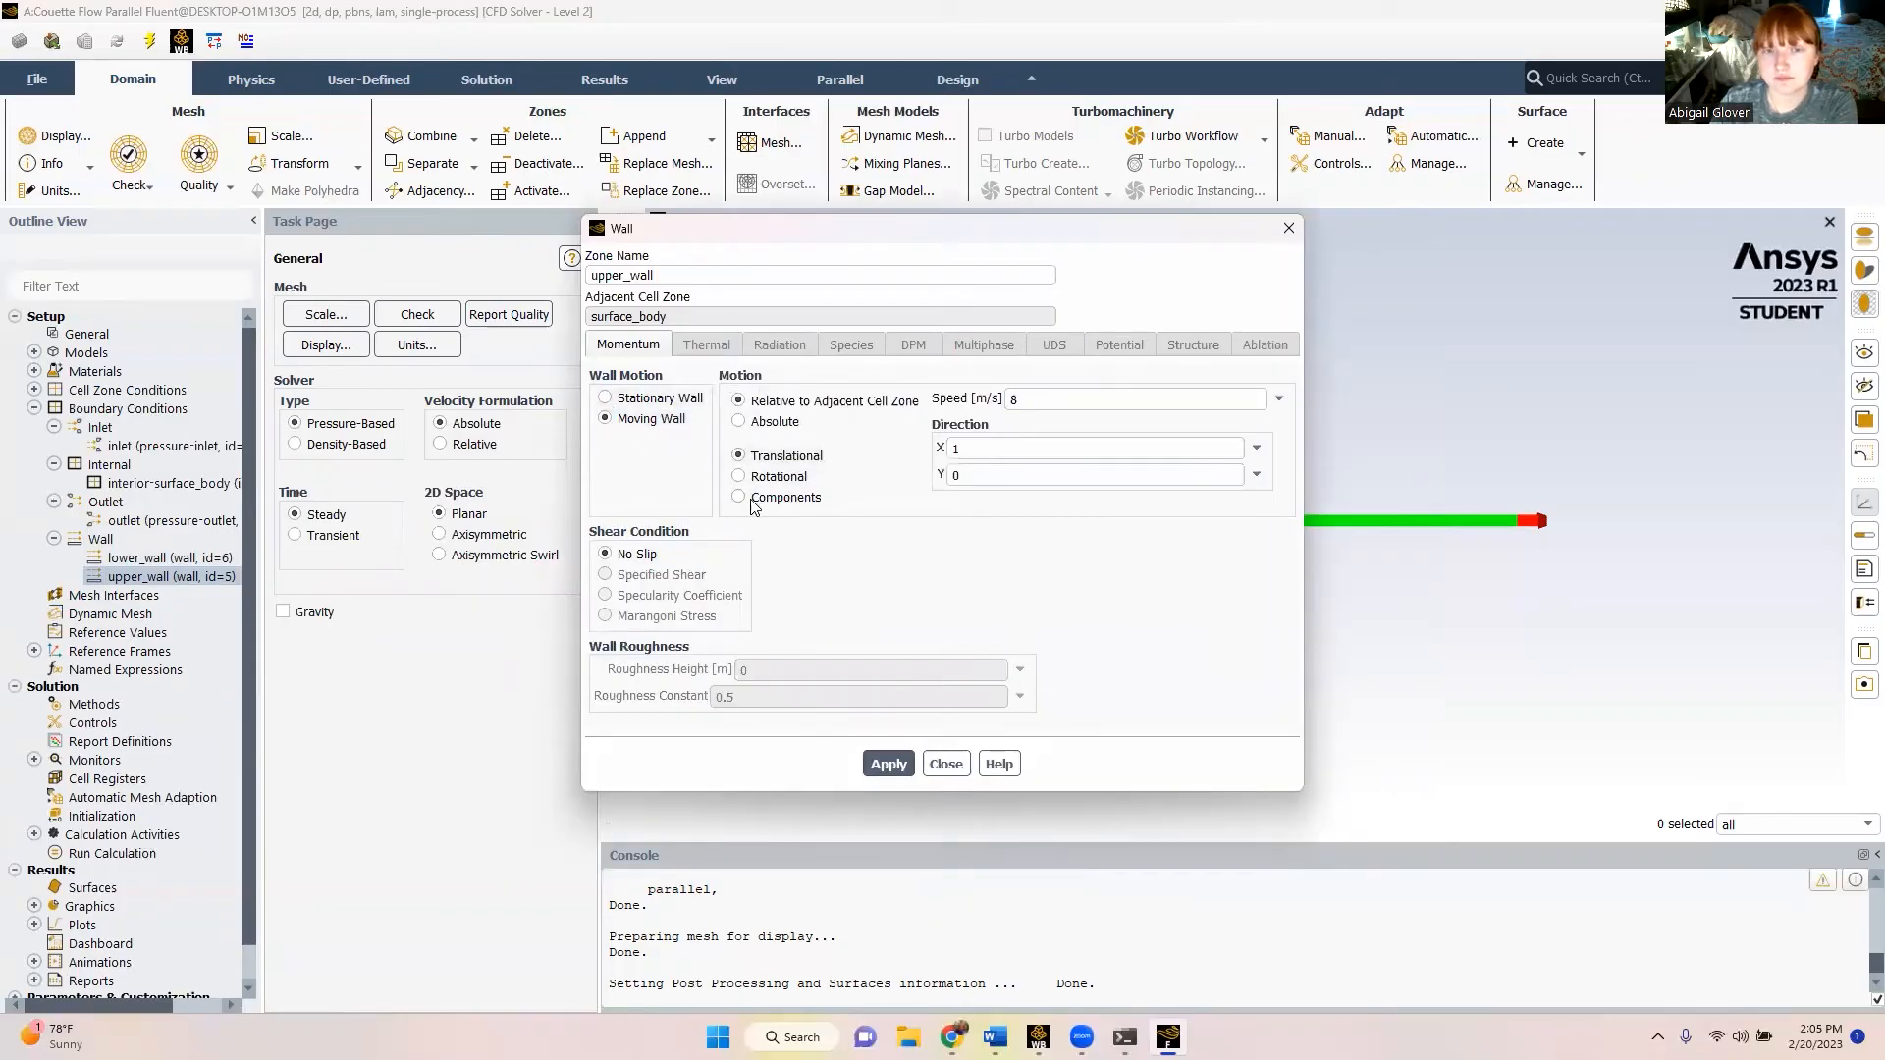
left_click(1080, 399)
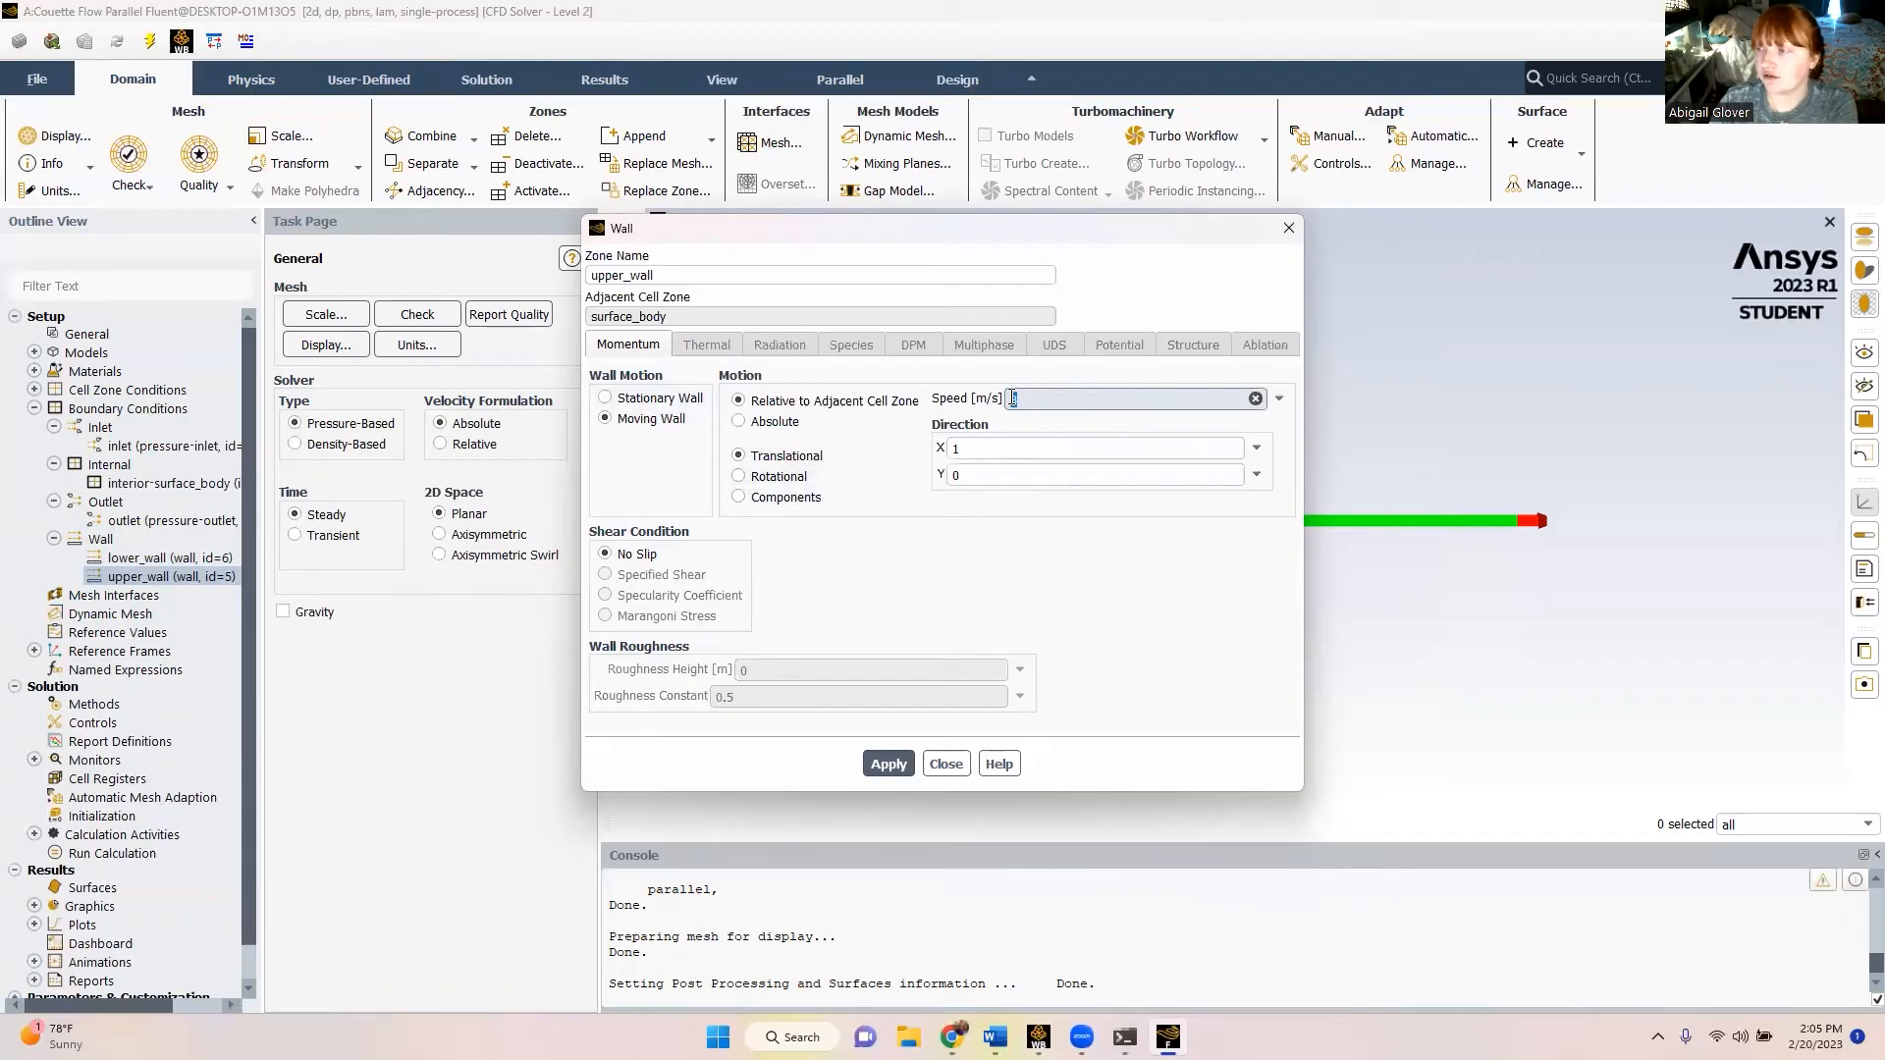
double_click(1057, 394)
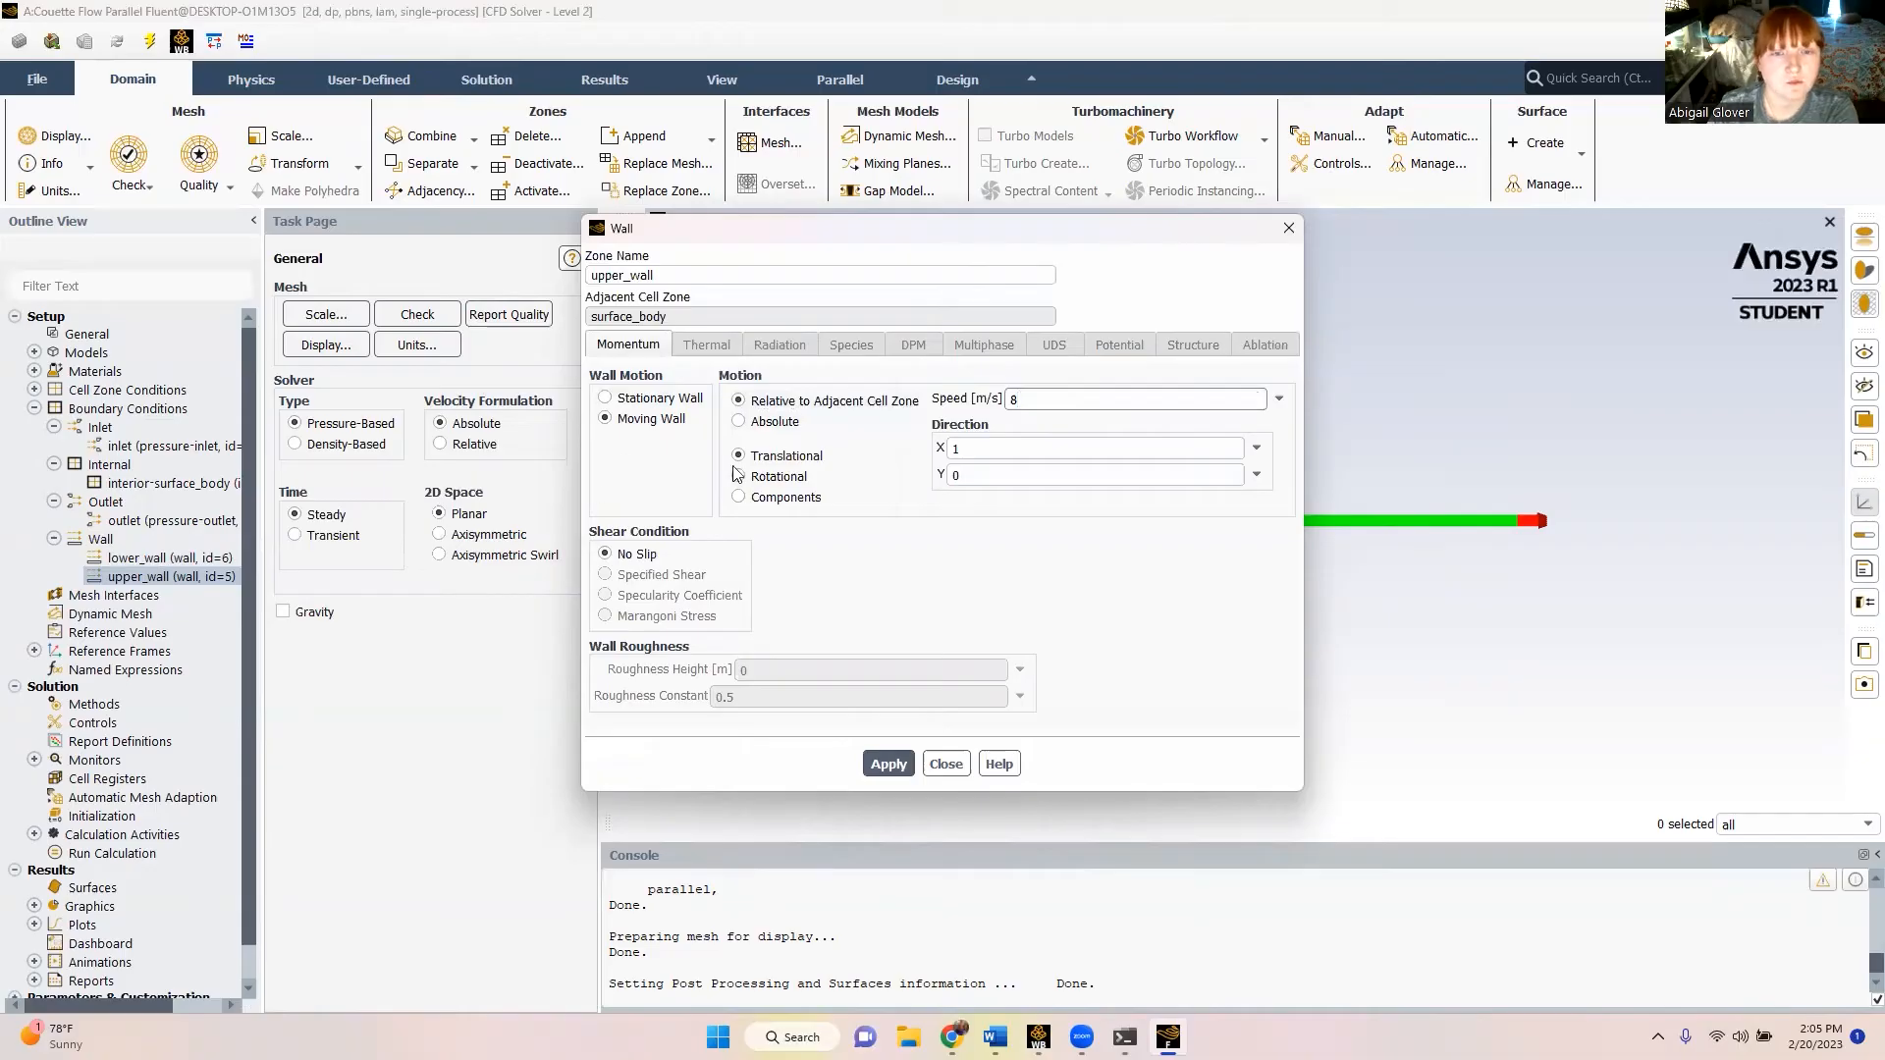
left_click(892, 765)
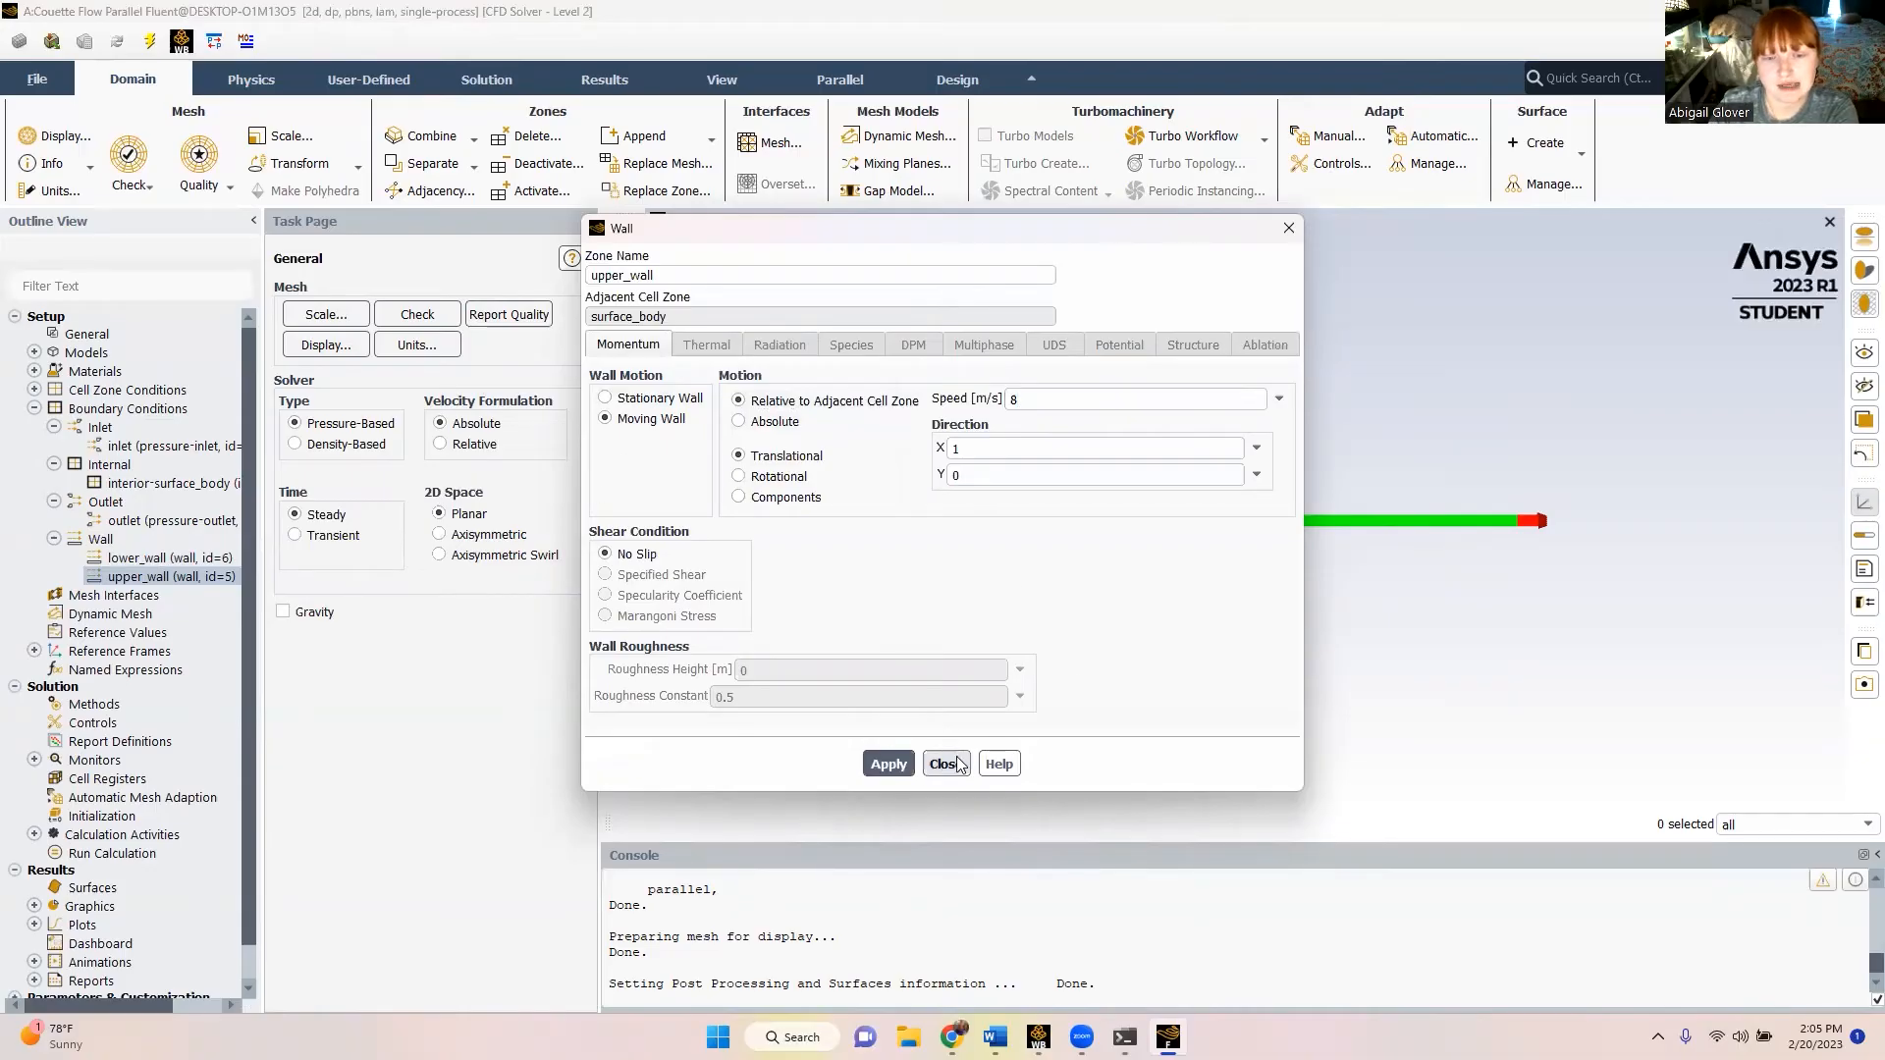
left_click(946, 765)
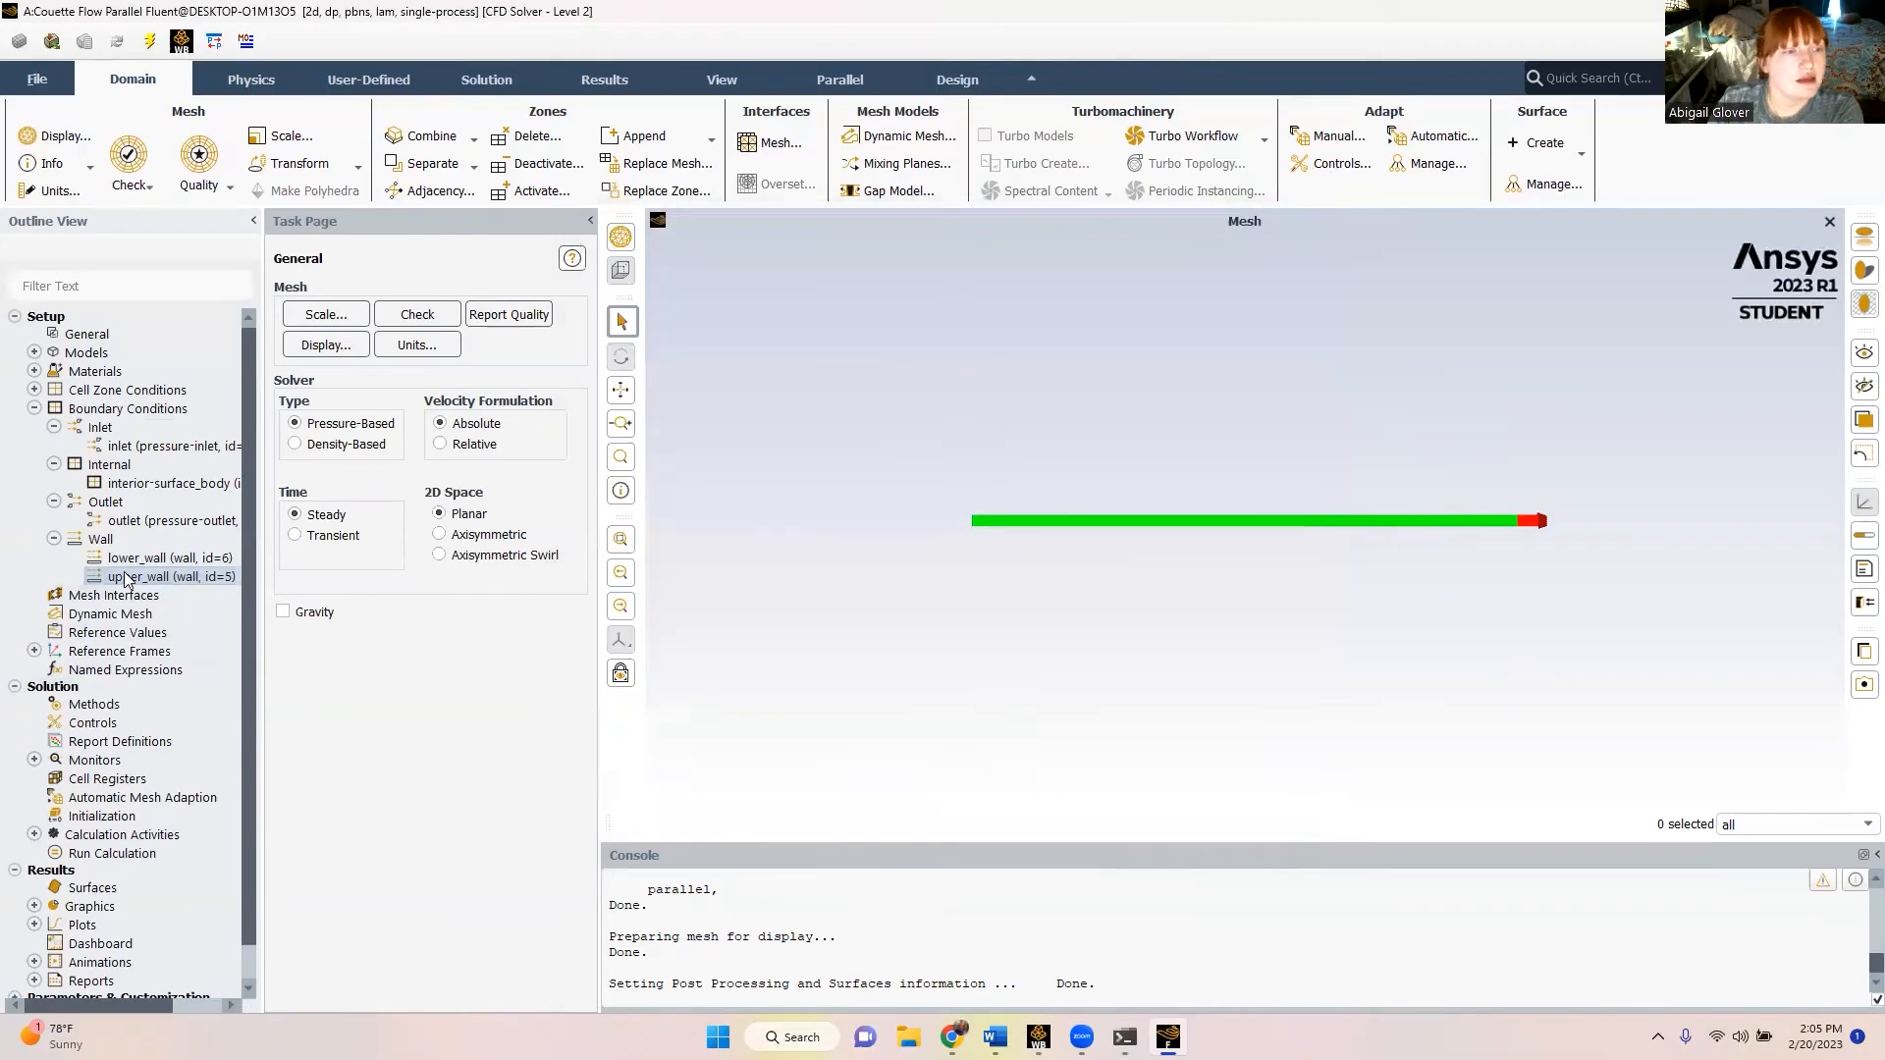
- Open the residual monitors and accept absolute criteria of 1e-06 for continuity, x-velocity and y-velocity
left_click(513, 78)
left_click(614, 81)
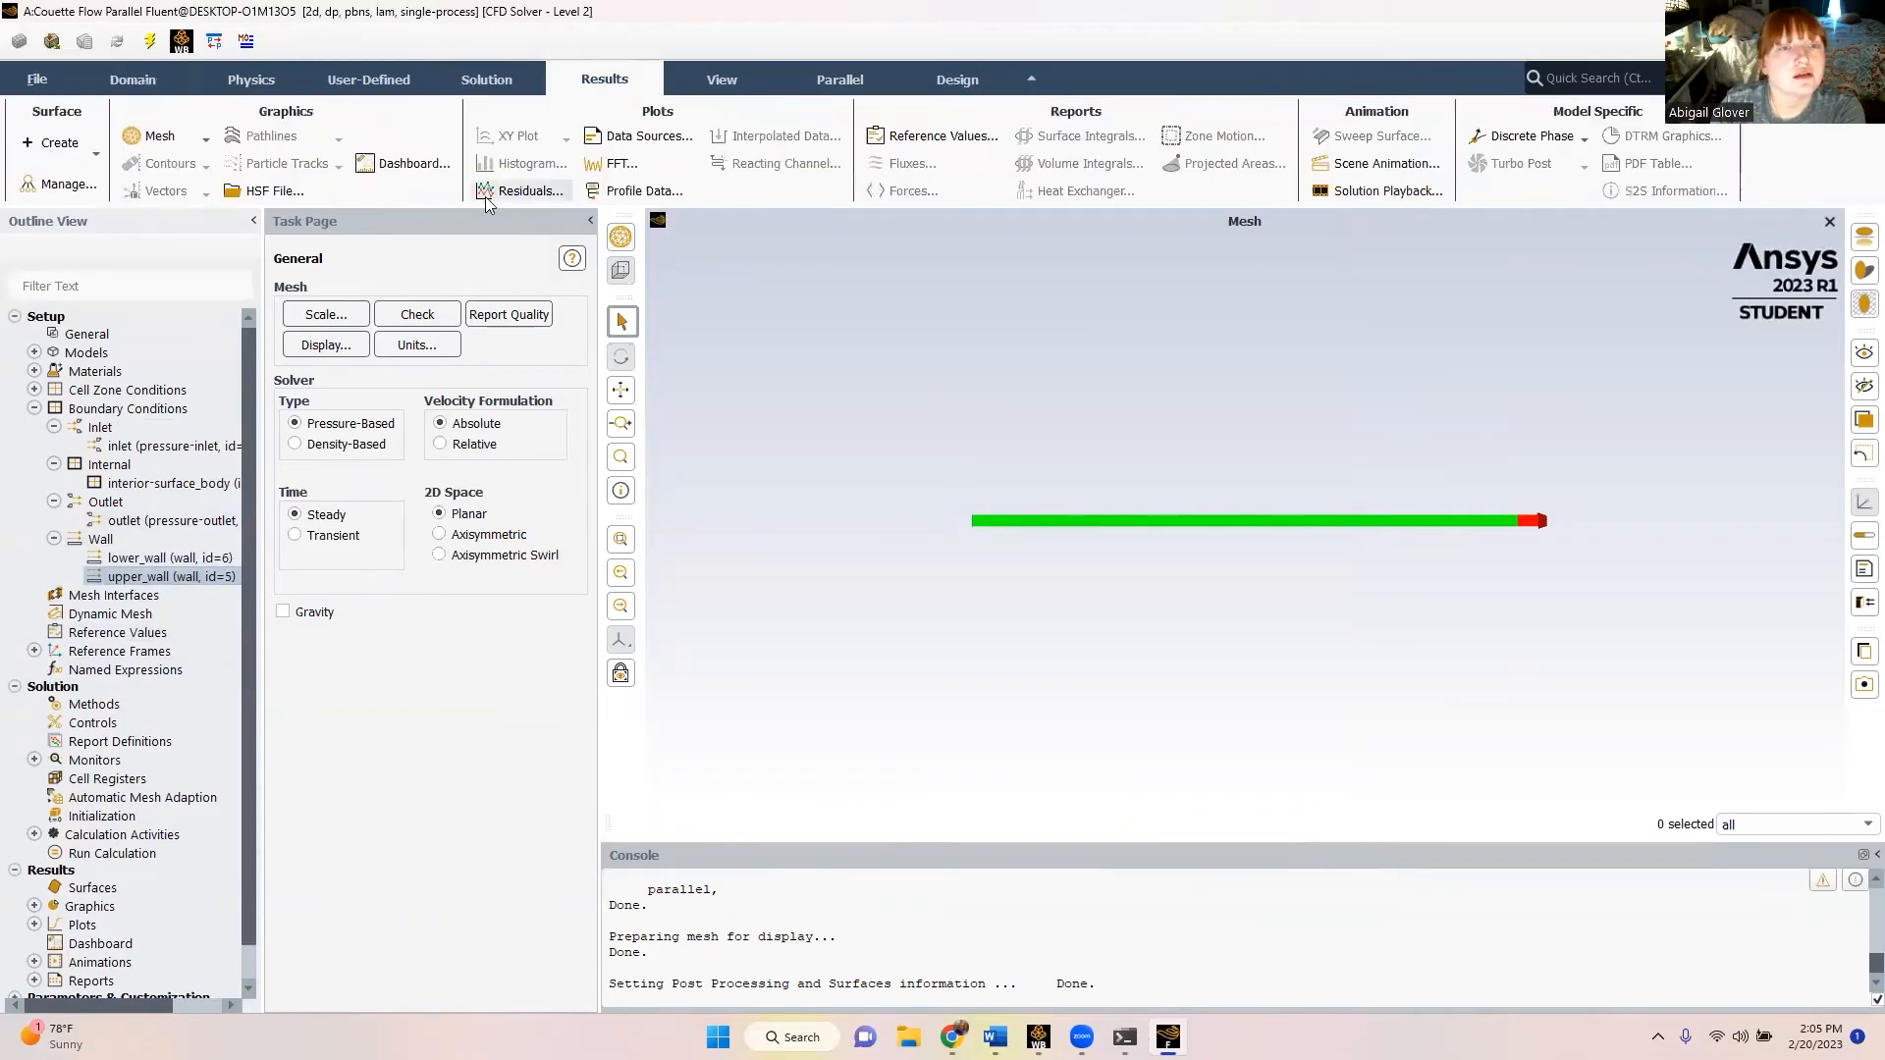
left_click(487, 199)
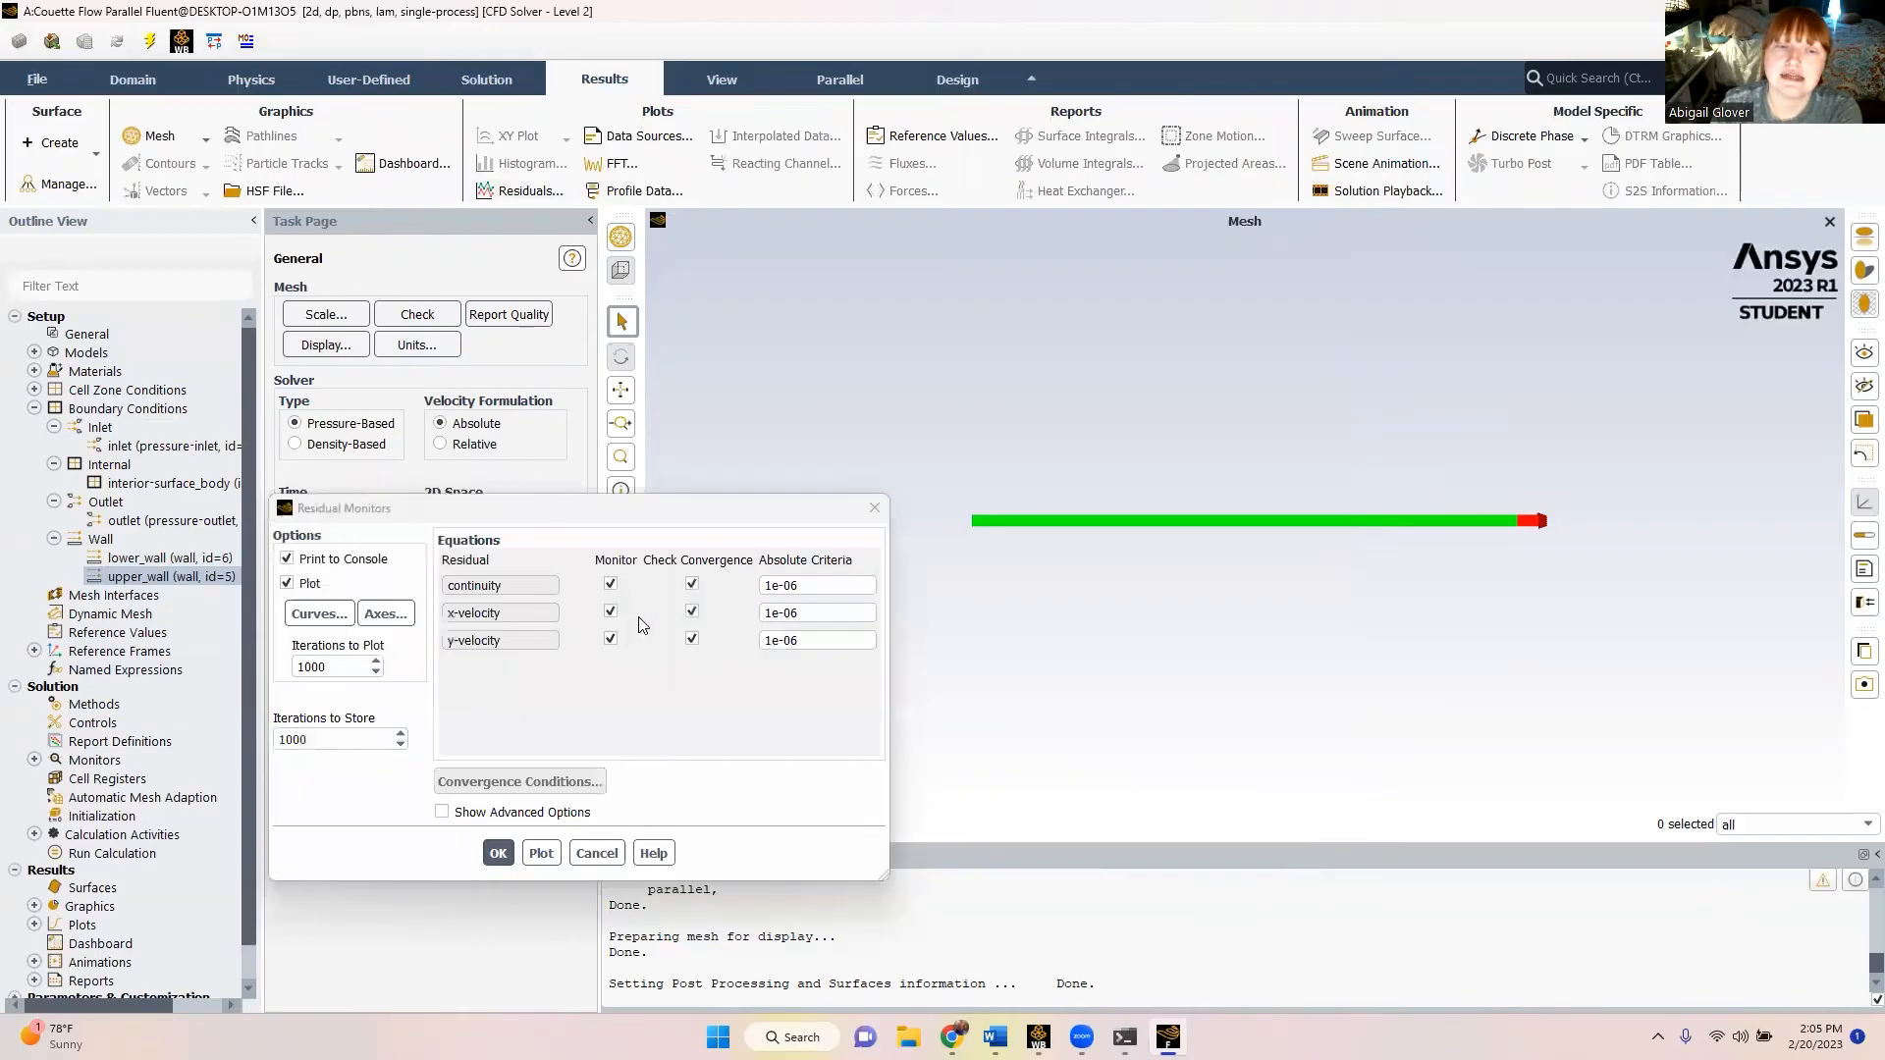
left_click(498, 853)
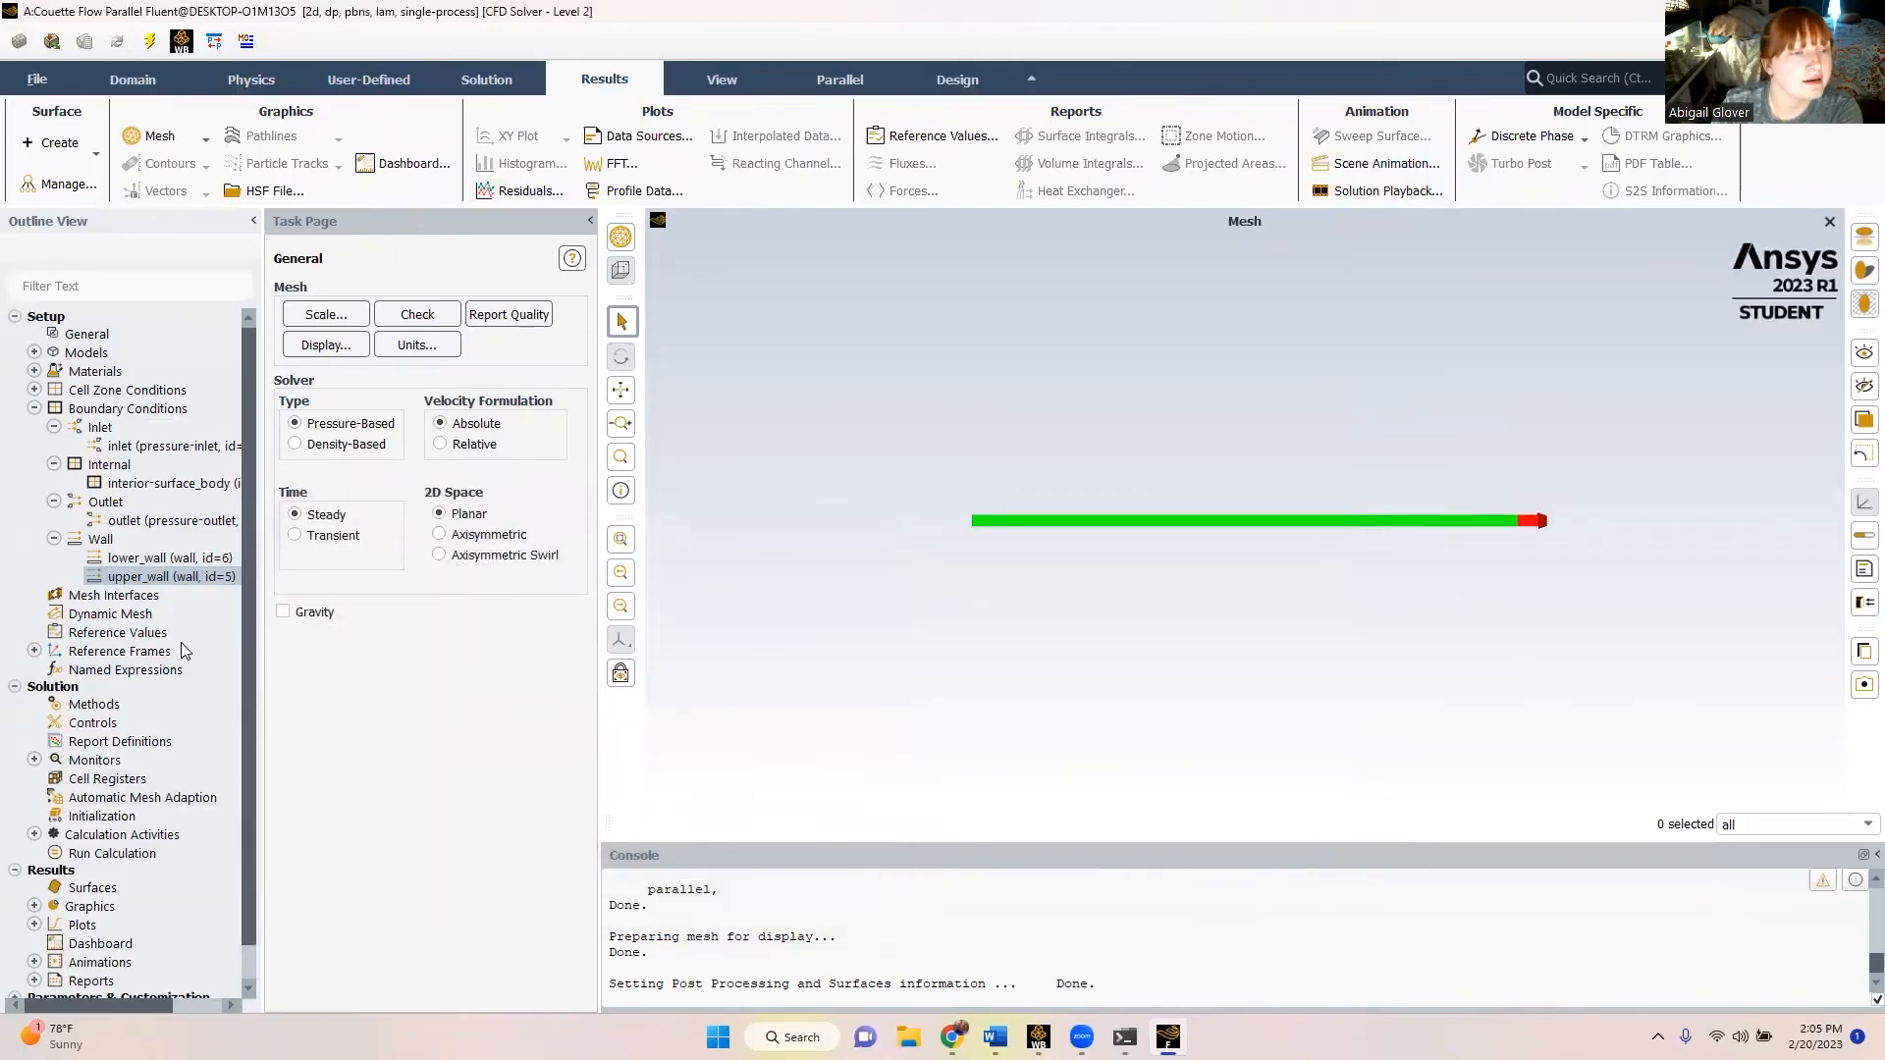
- Set the reference values to be computed from the inlet
left_click(80, 637)
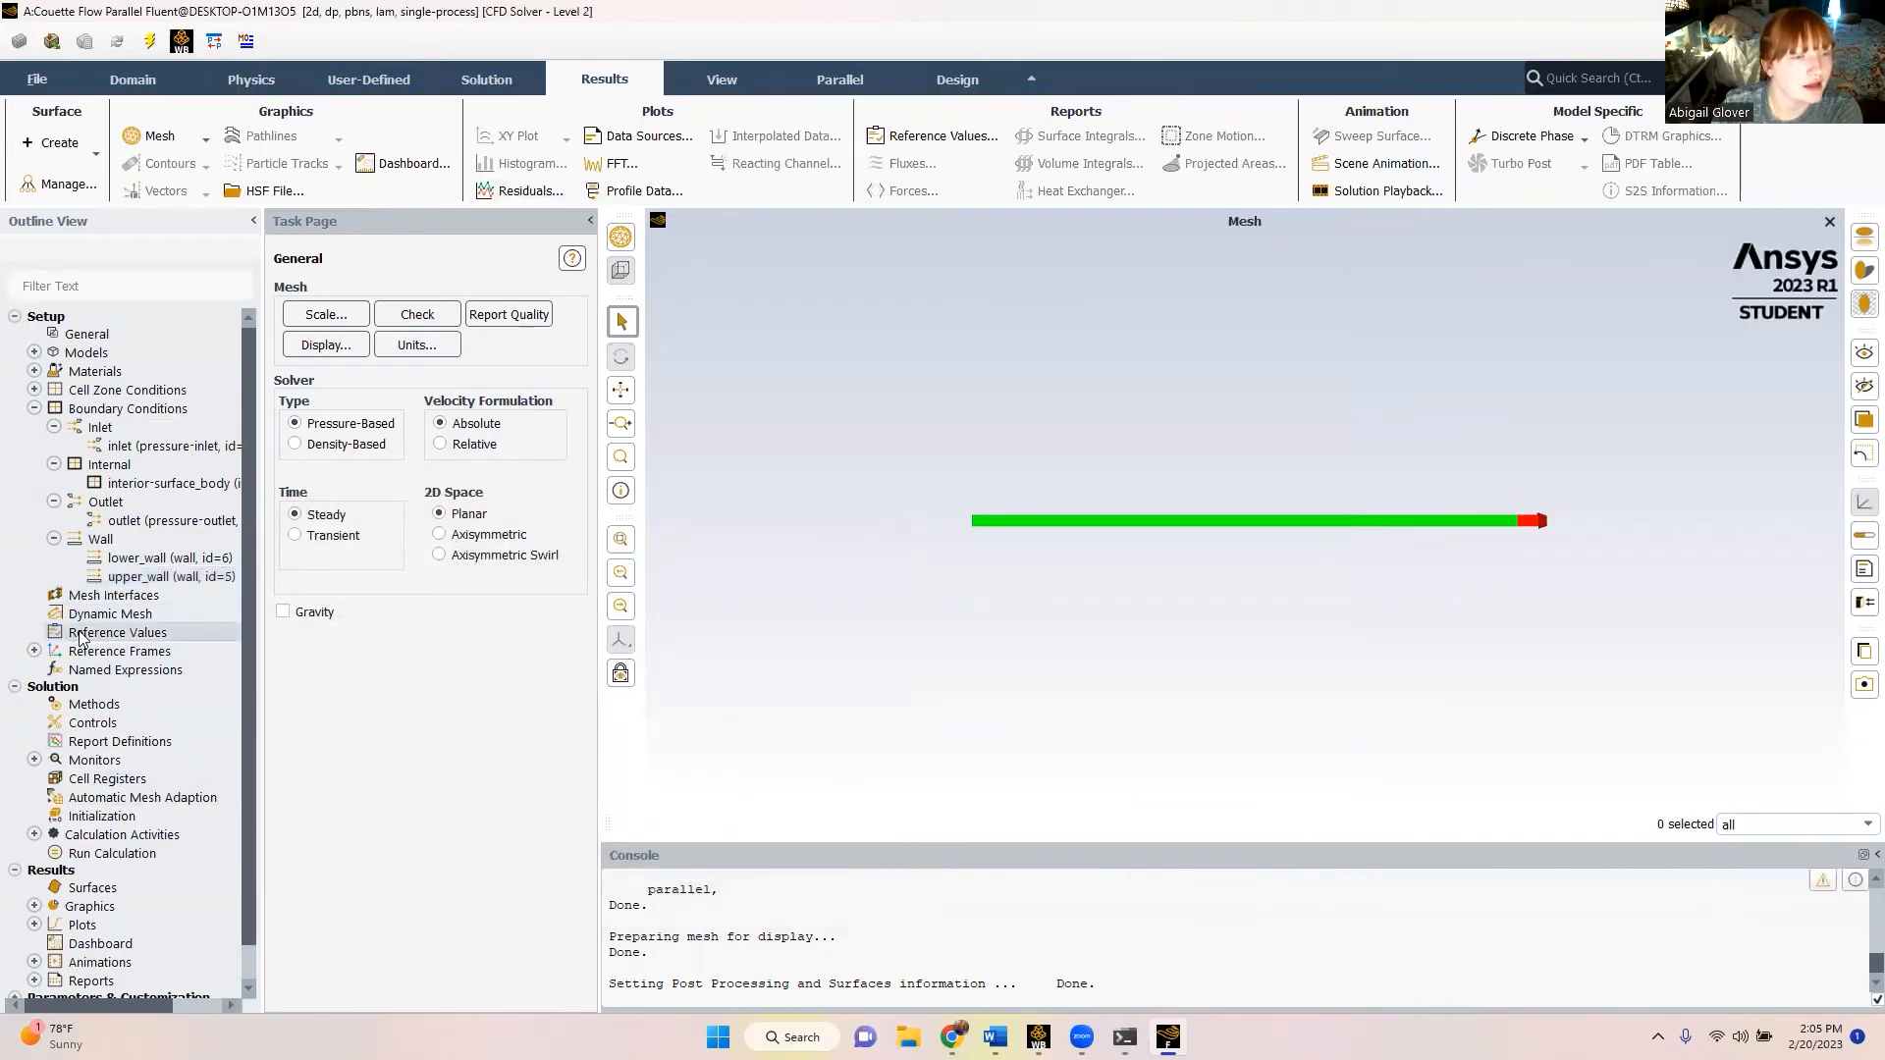
left_click(114, 638)
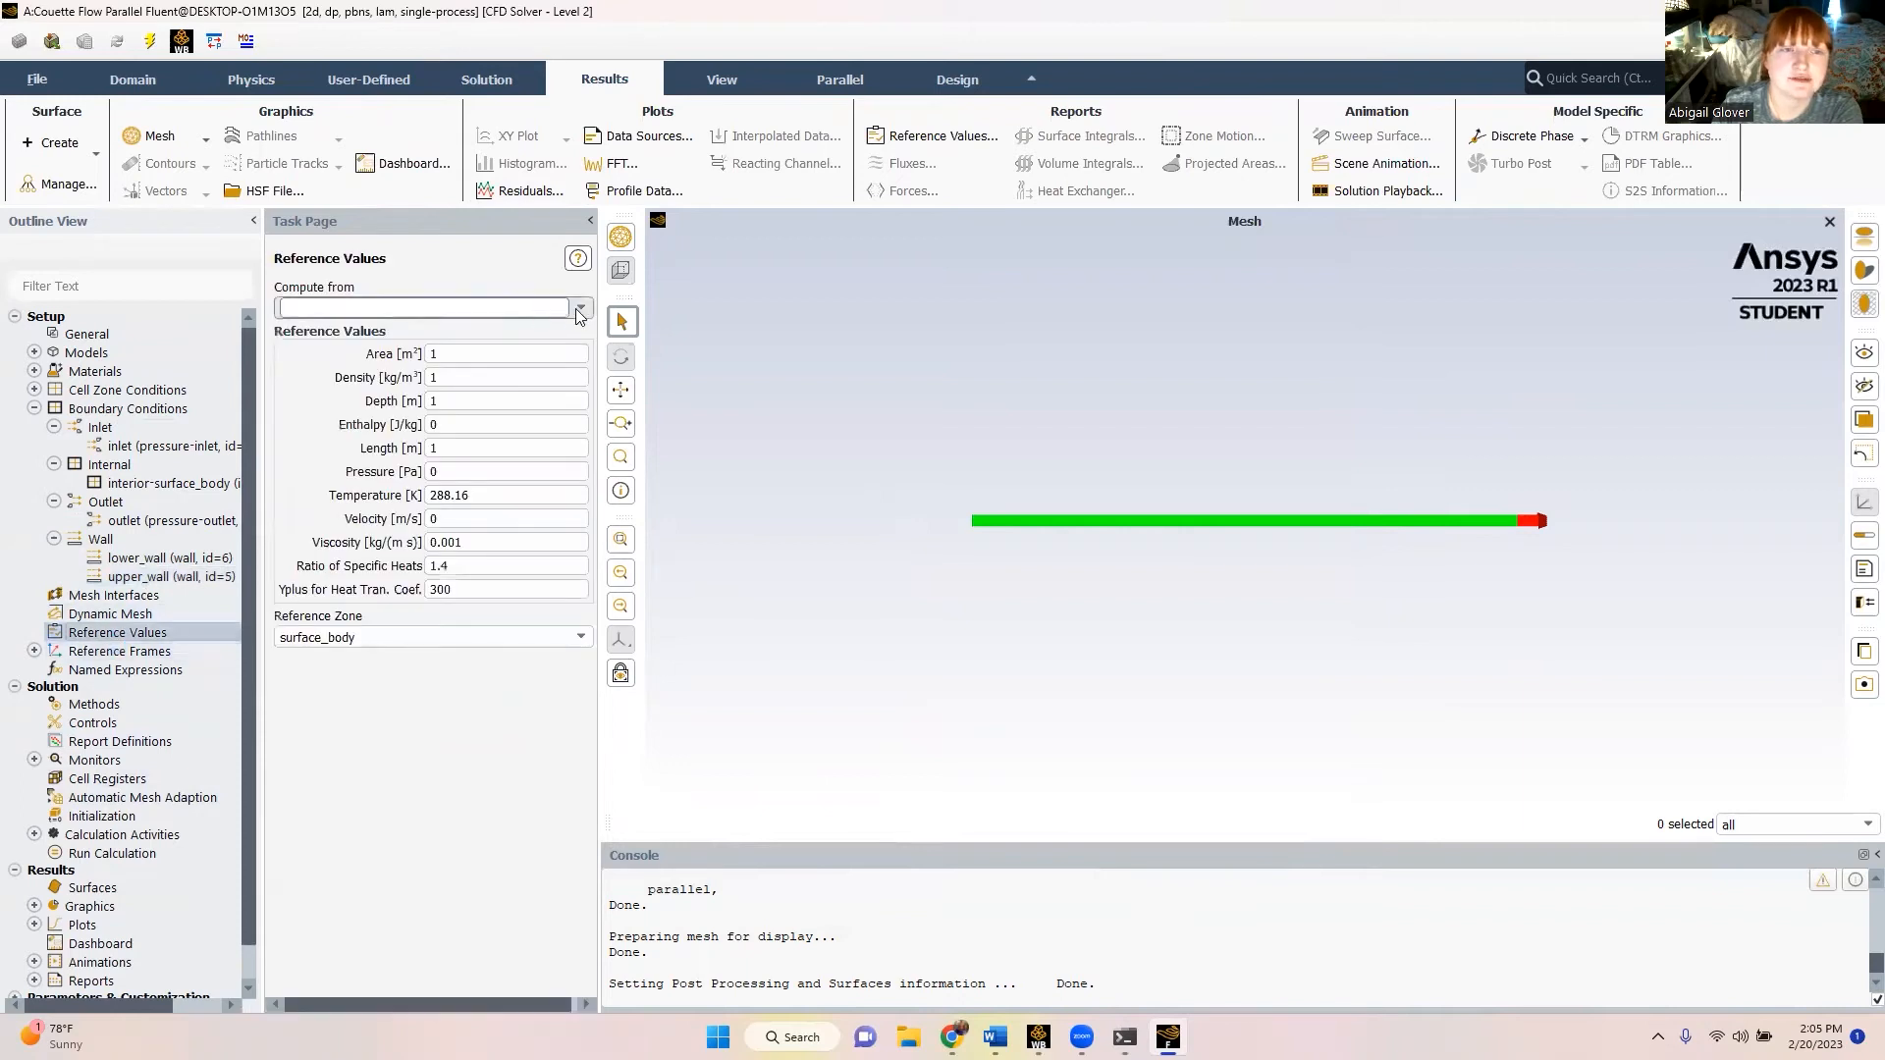
left_click(579, 310)
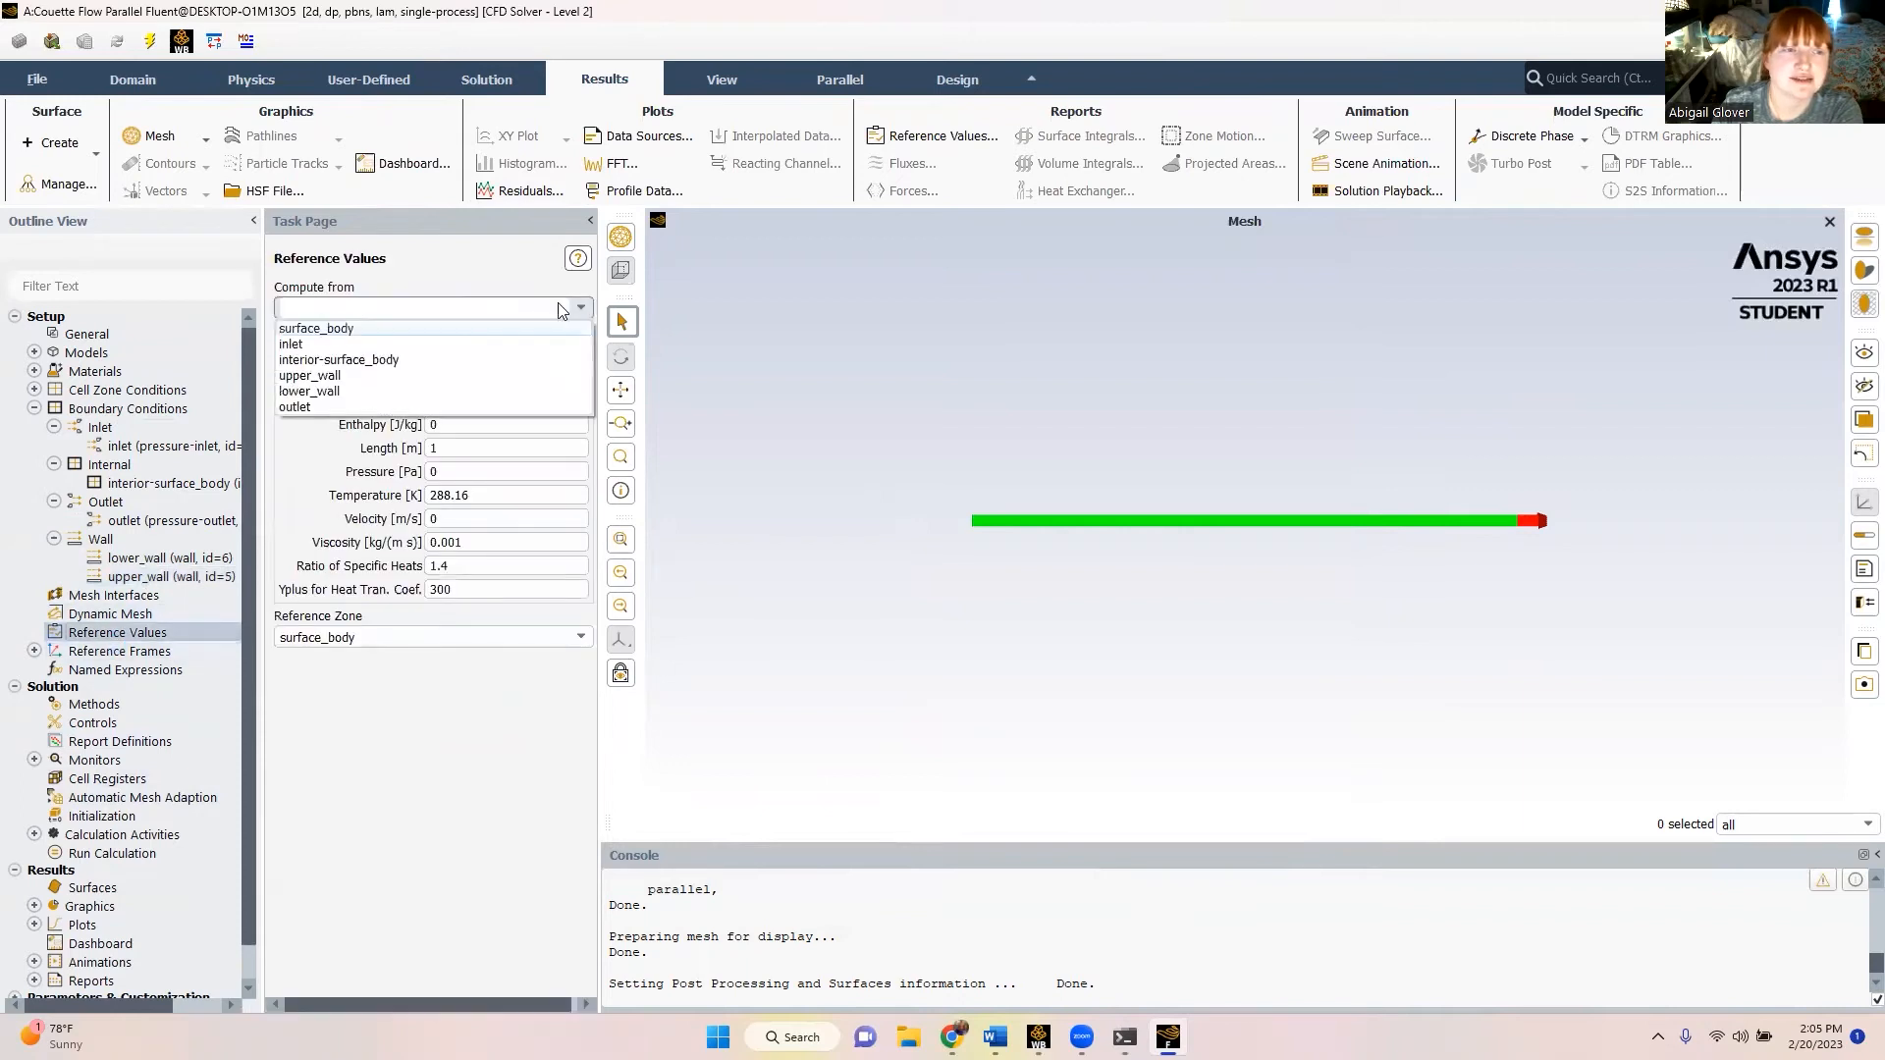
left_click(341, 346)
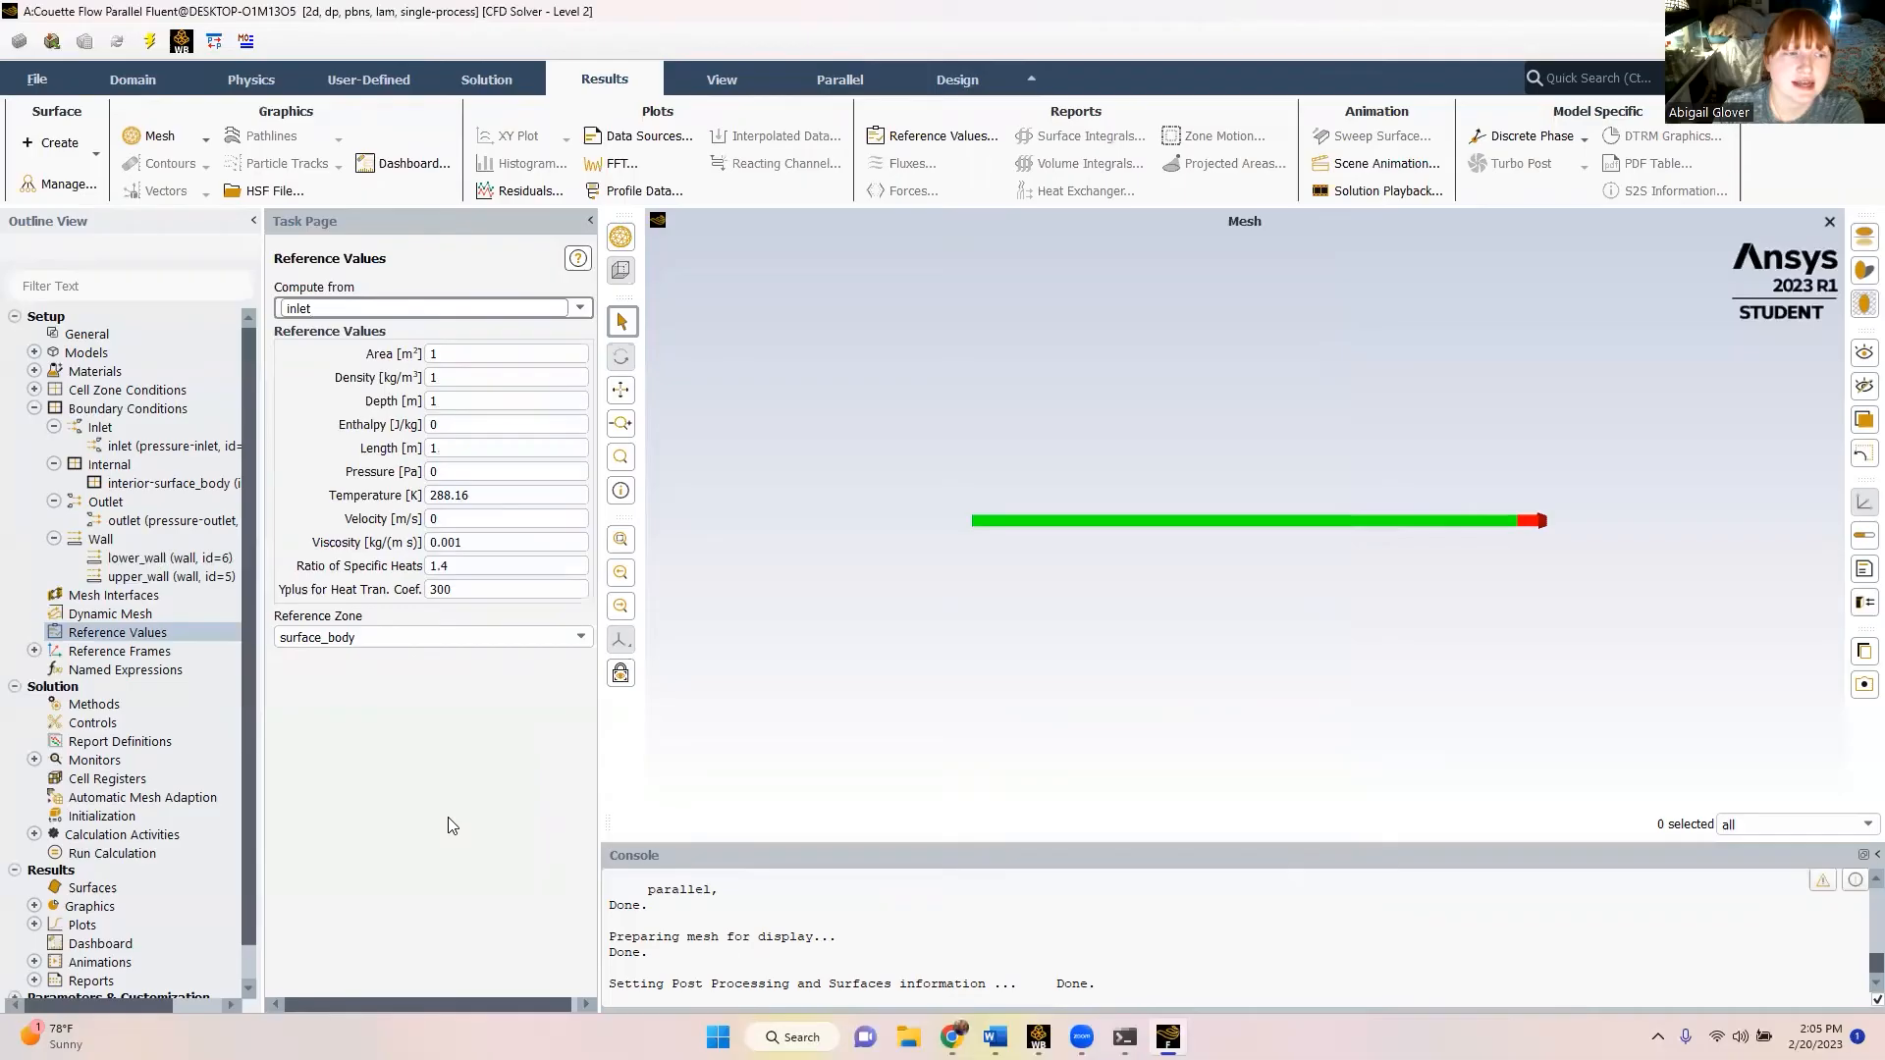
- Run the hybrid initialization, then calculate the solution with 150 iterations and acknowledge its completion
left_click(108, 816)
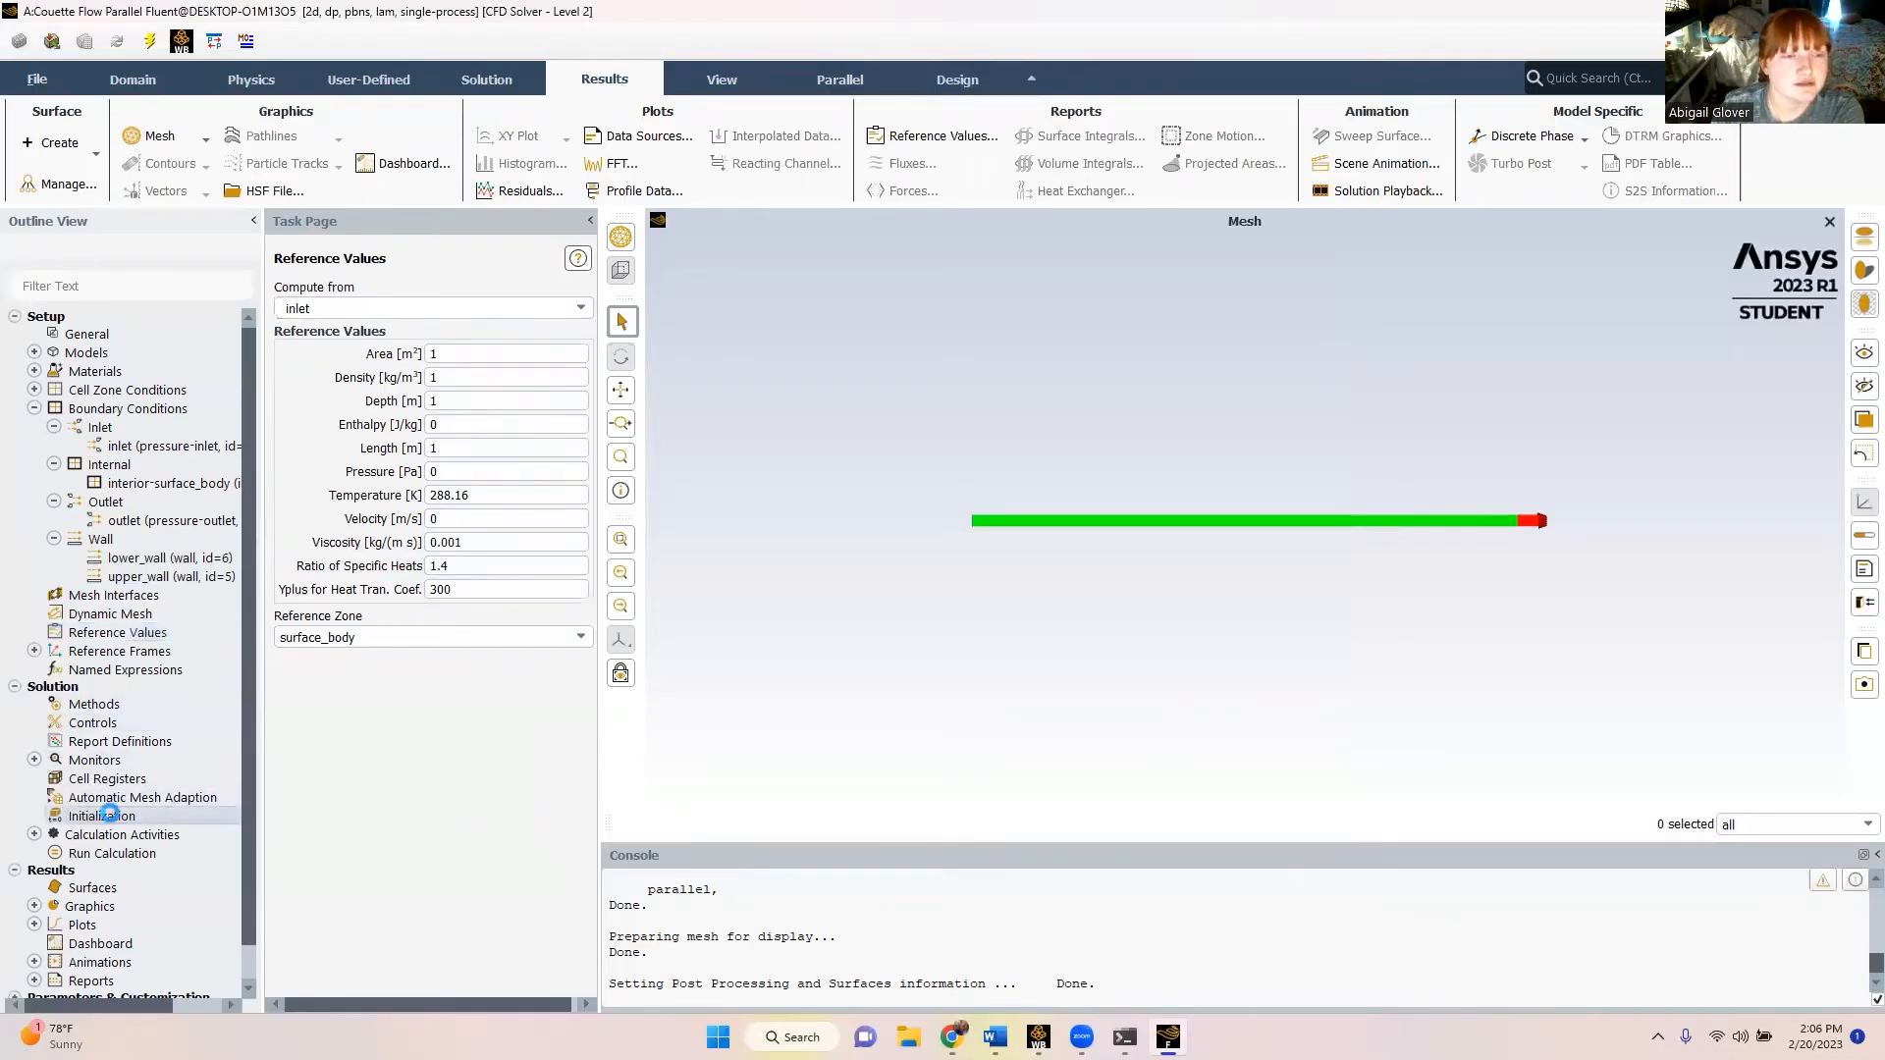
left_click(408, 371)
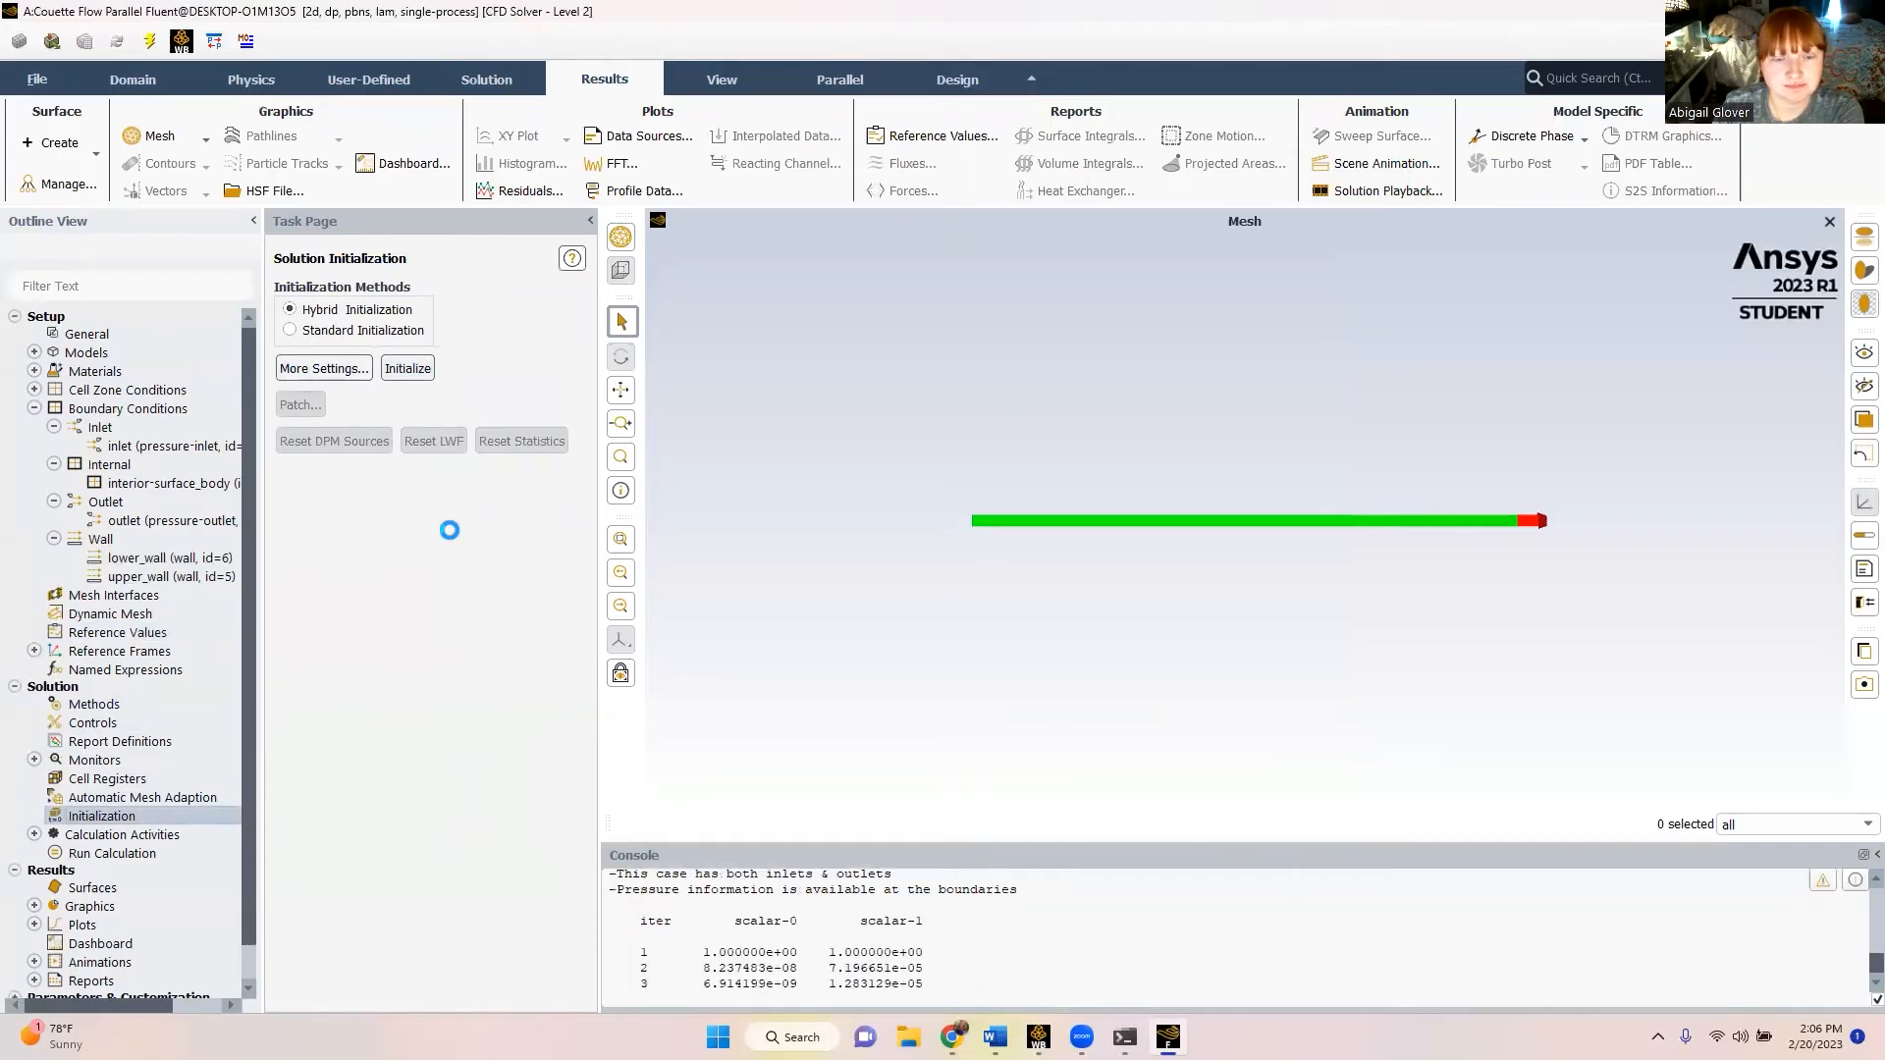
left_click(114, 854)
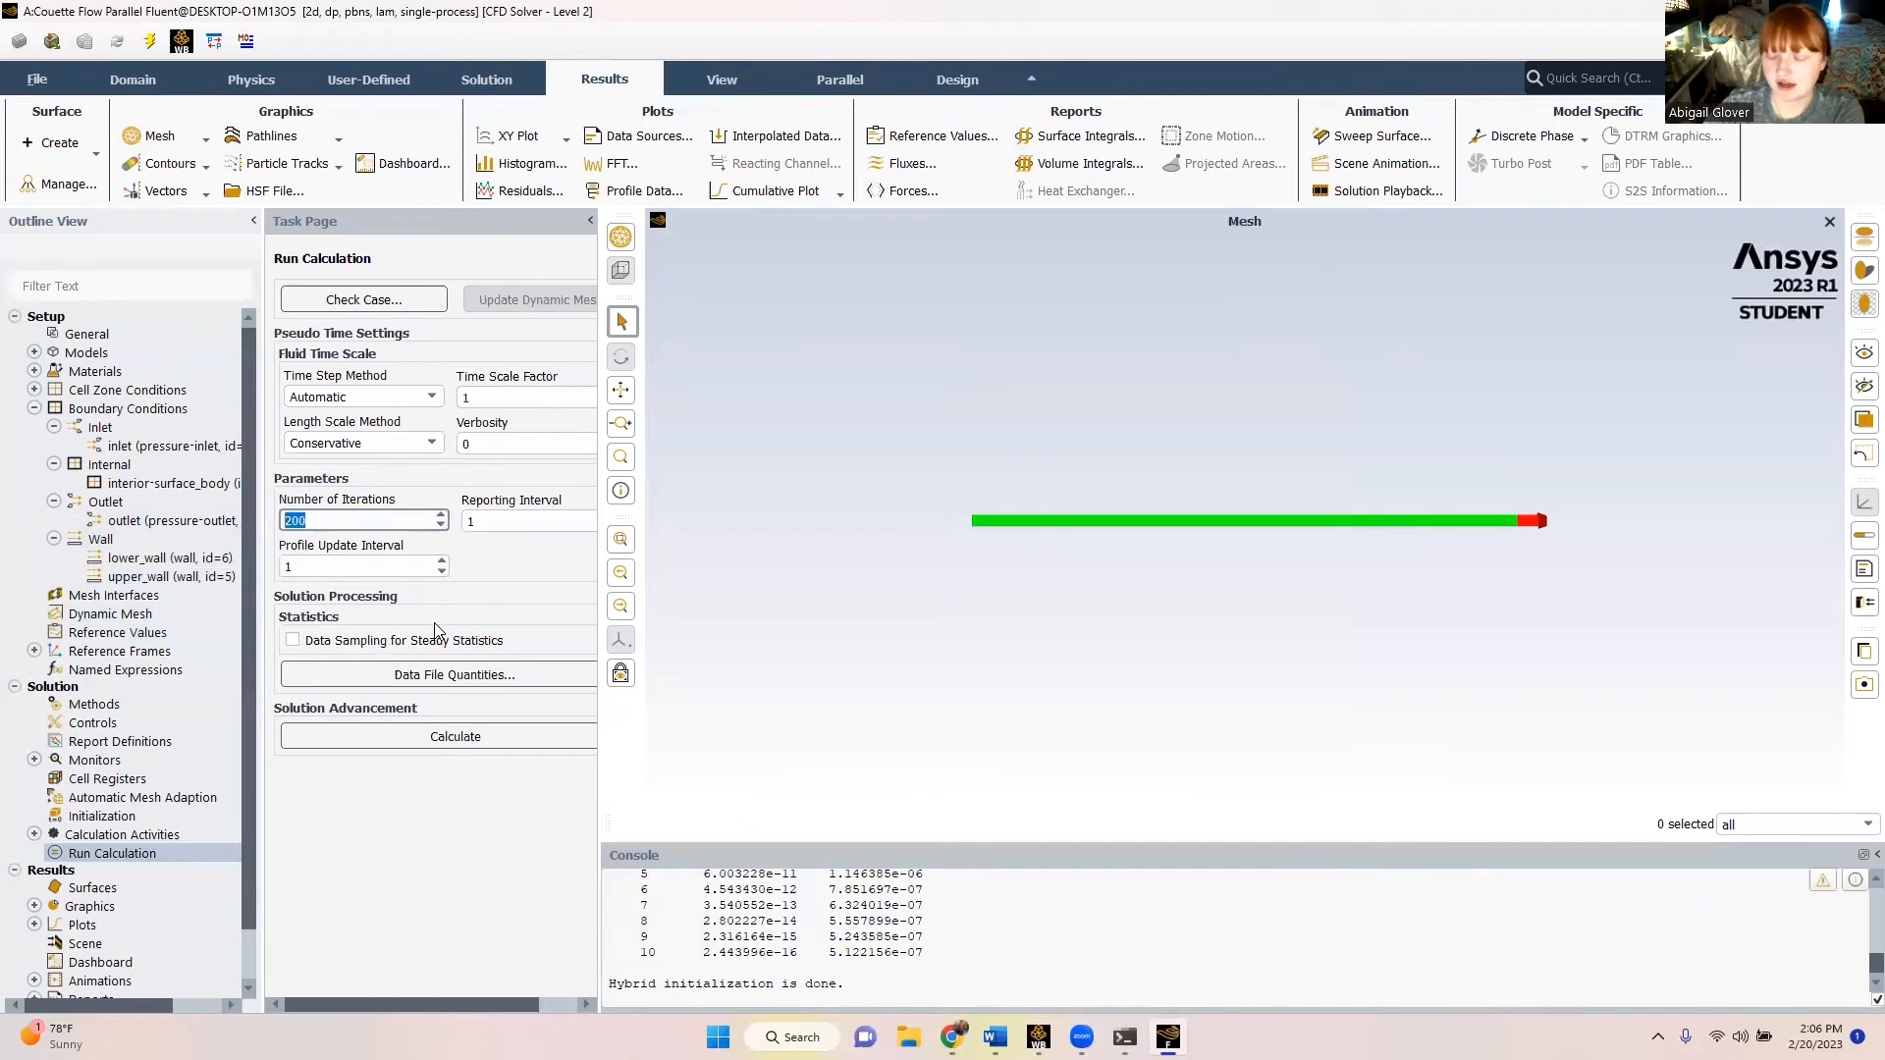
type("150")
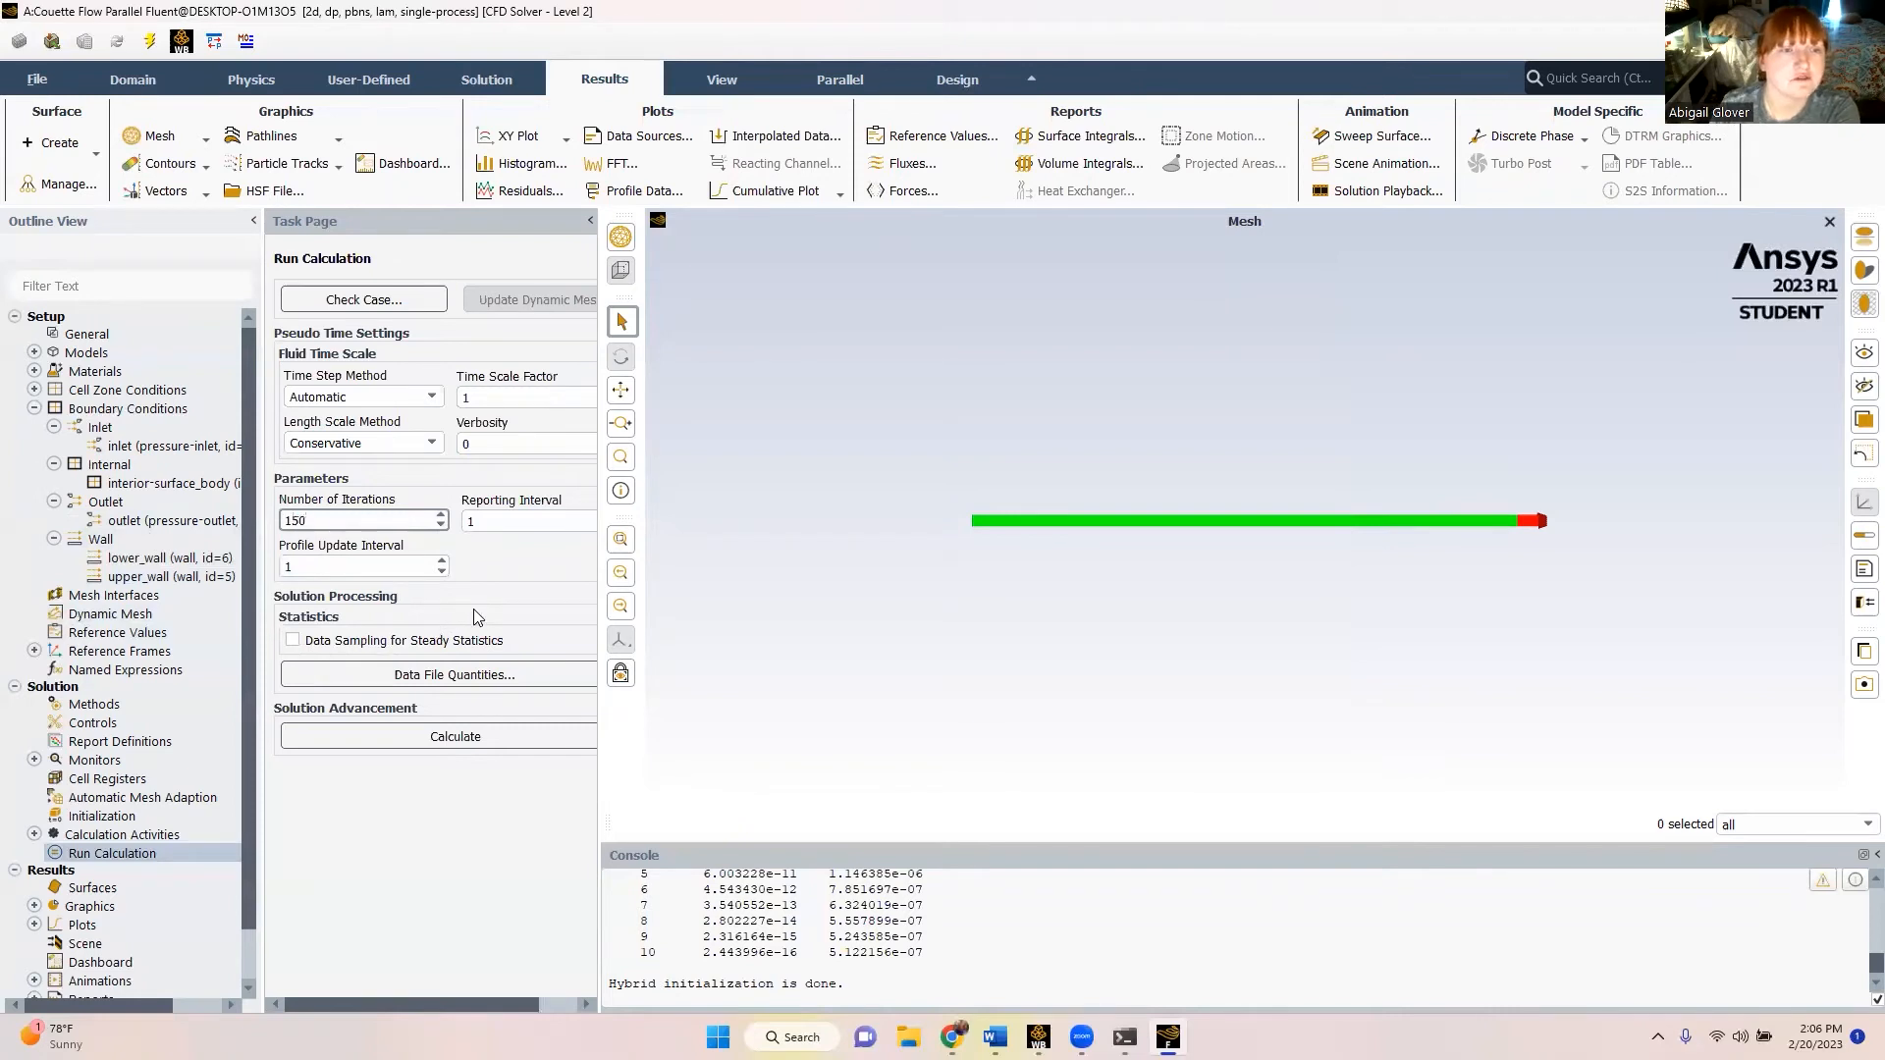
left_click(412, 748)
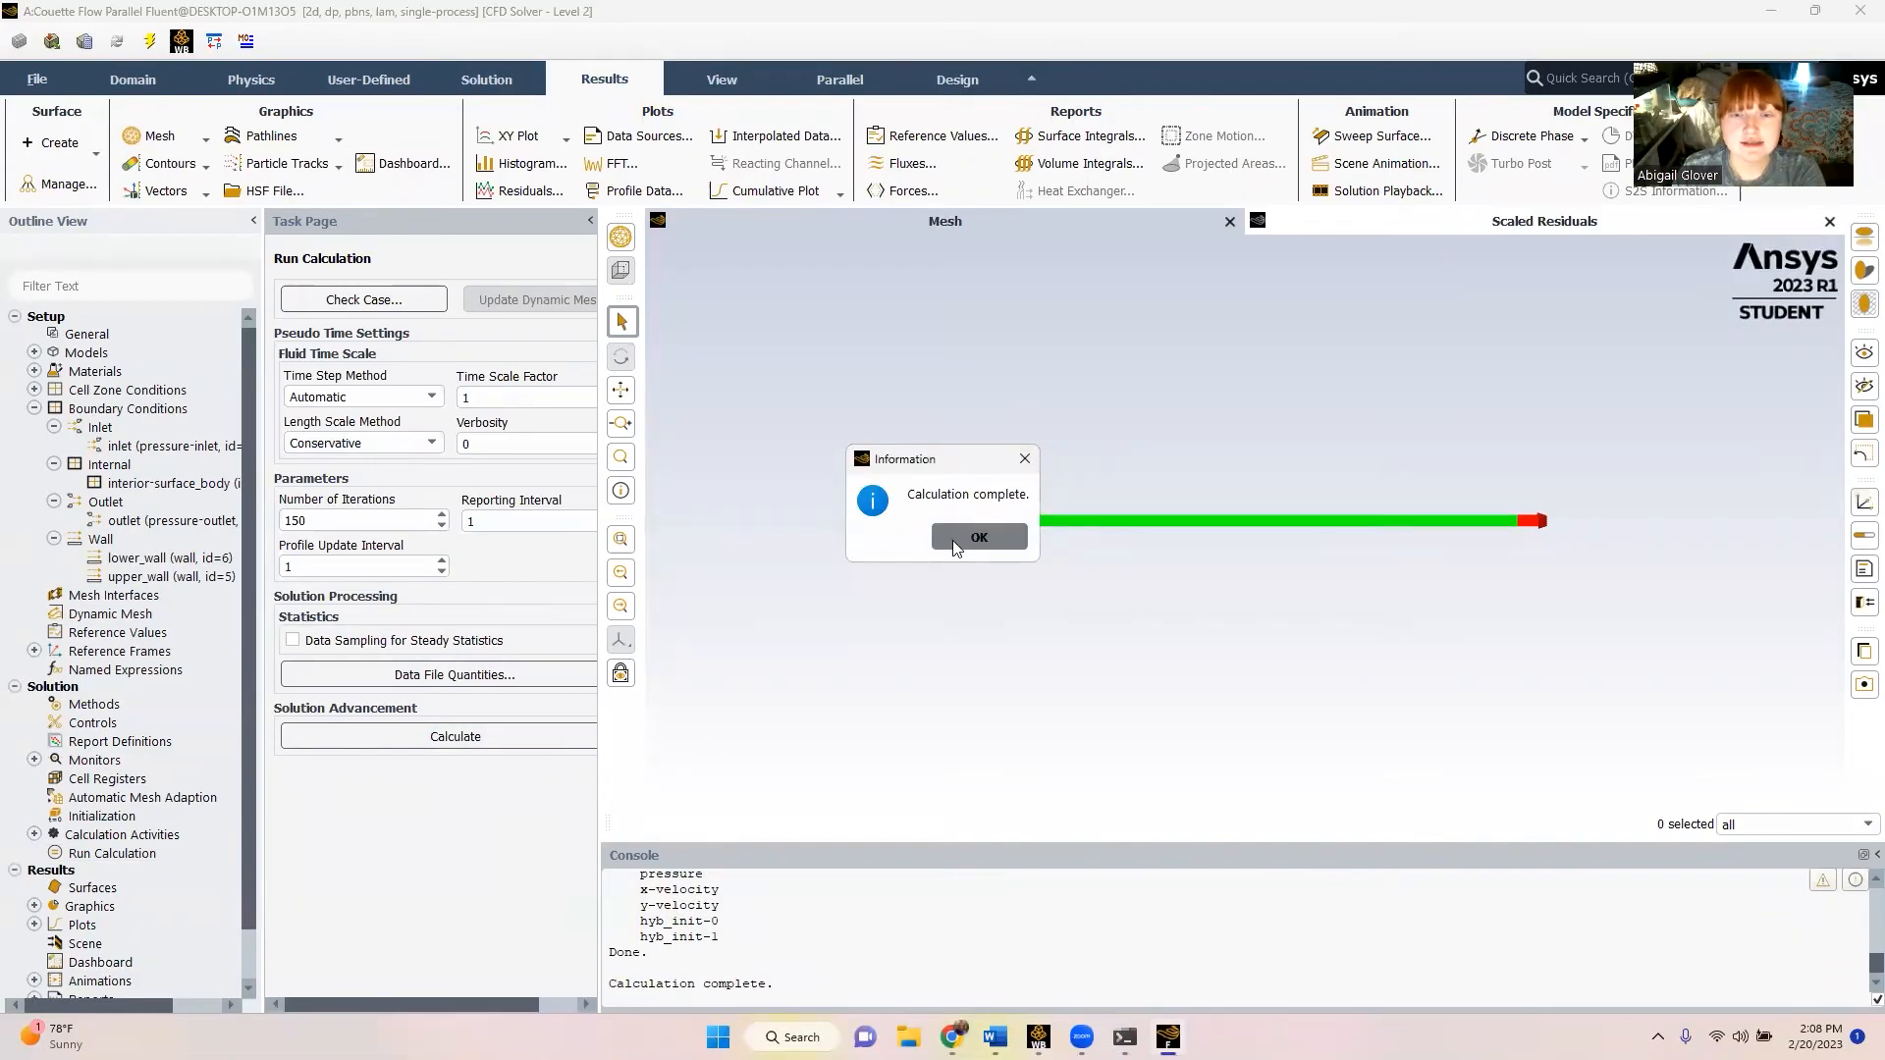
left_click(949, 545)
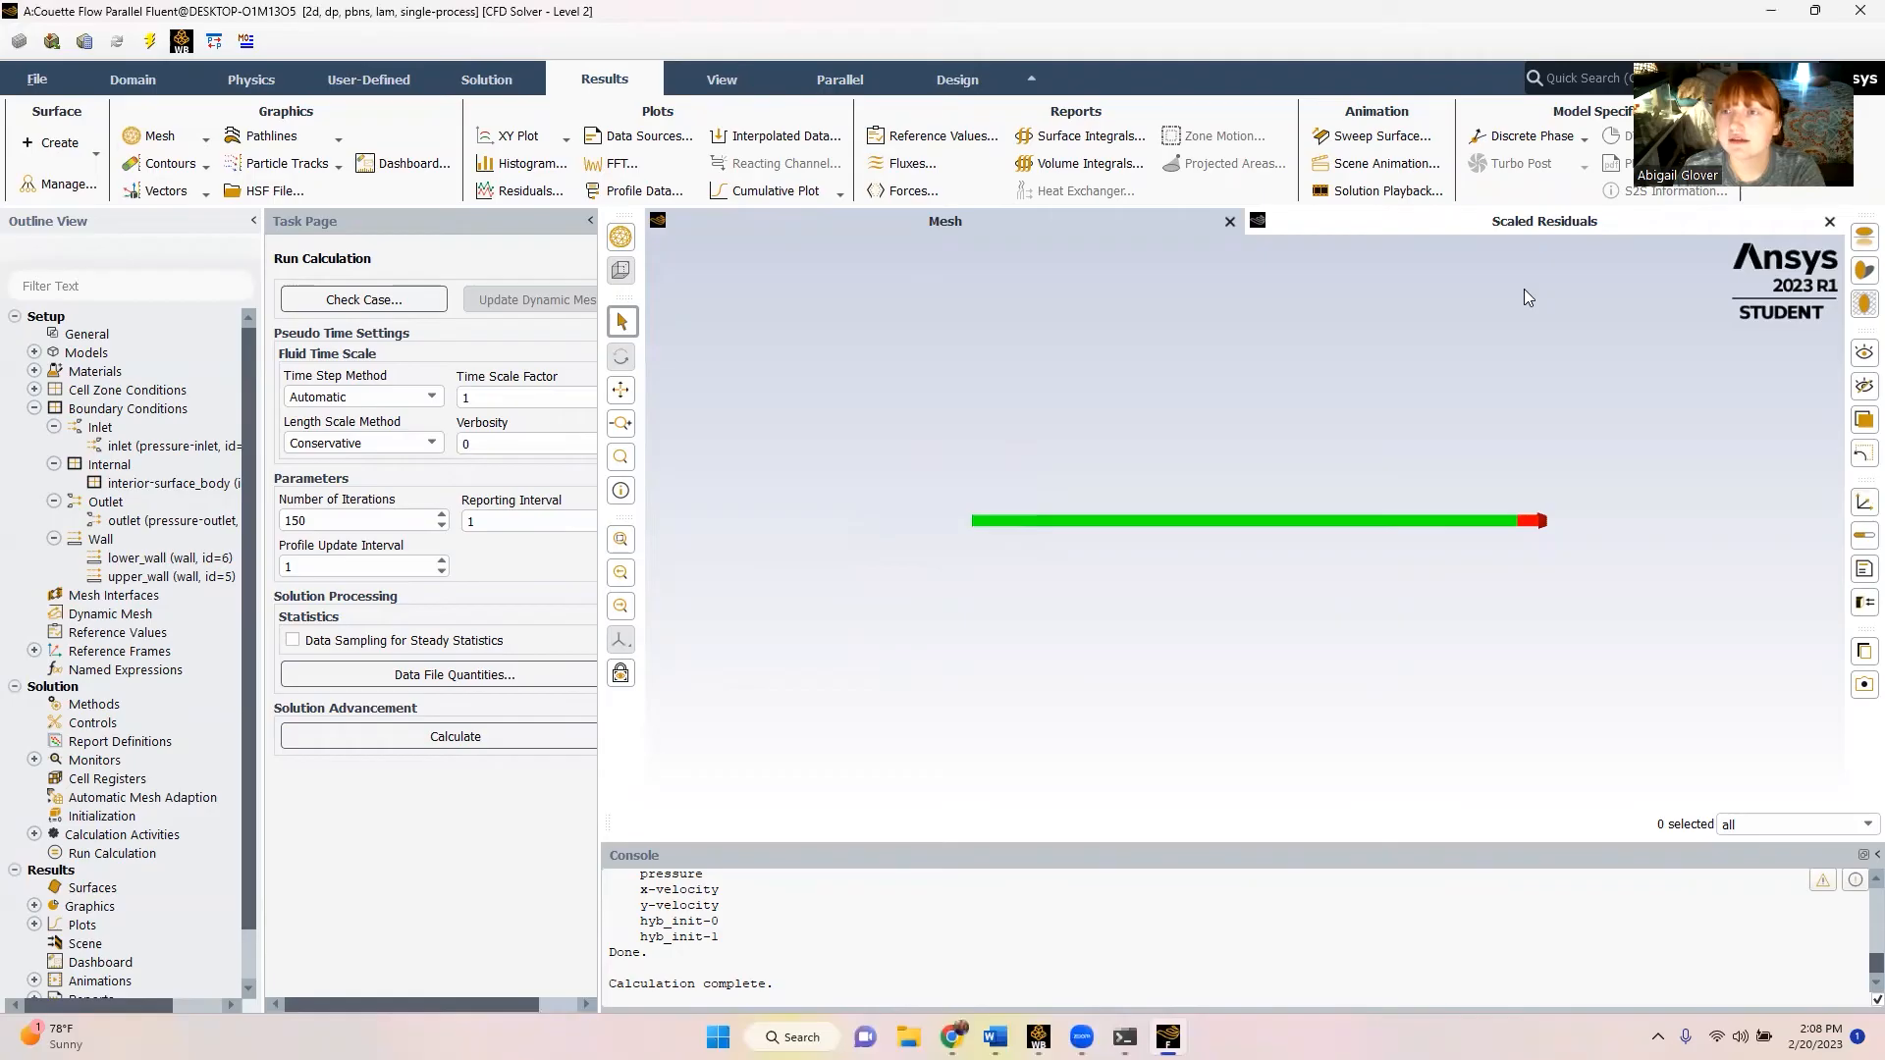
- Switch to Workbench, open the Couette Flow Results in CFD-Post, and hide the existing Contour 1, Endline and Midline
key("alt+Tab")
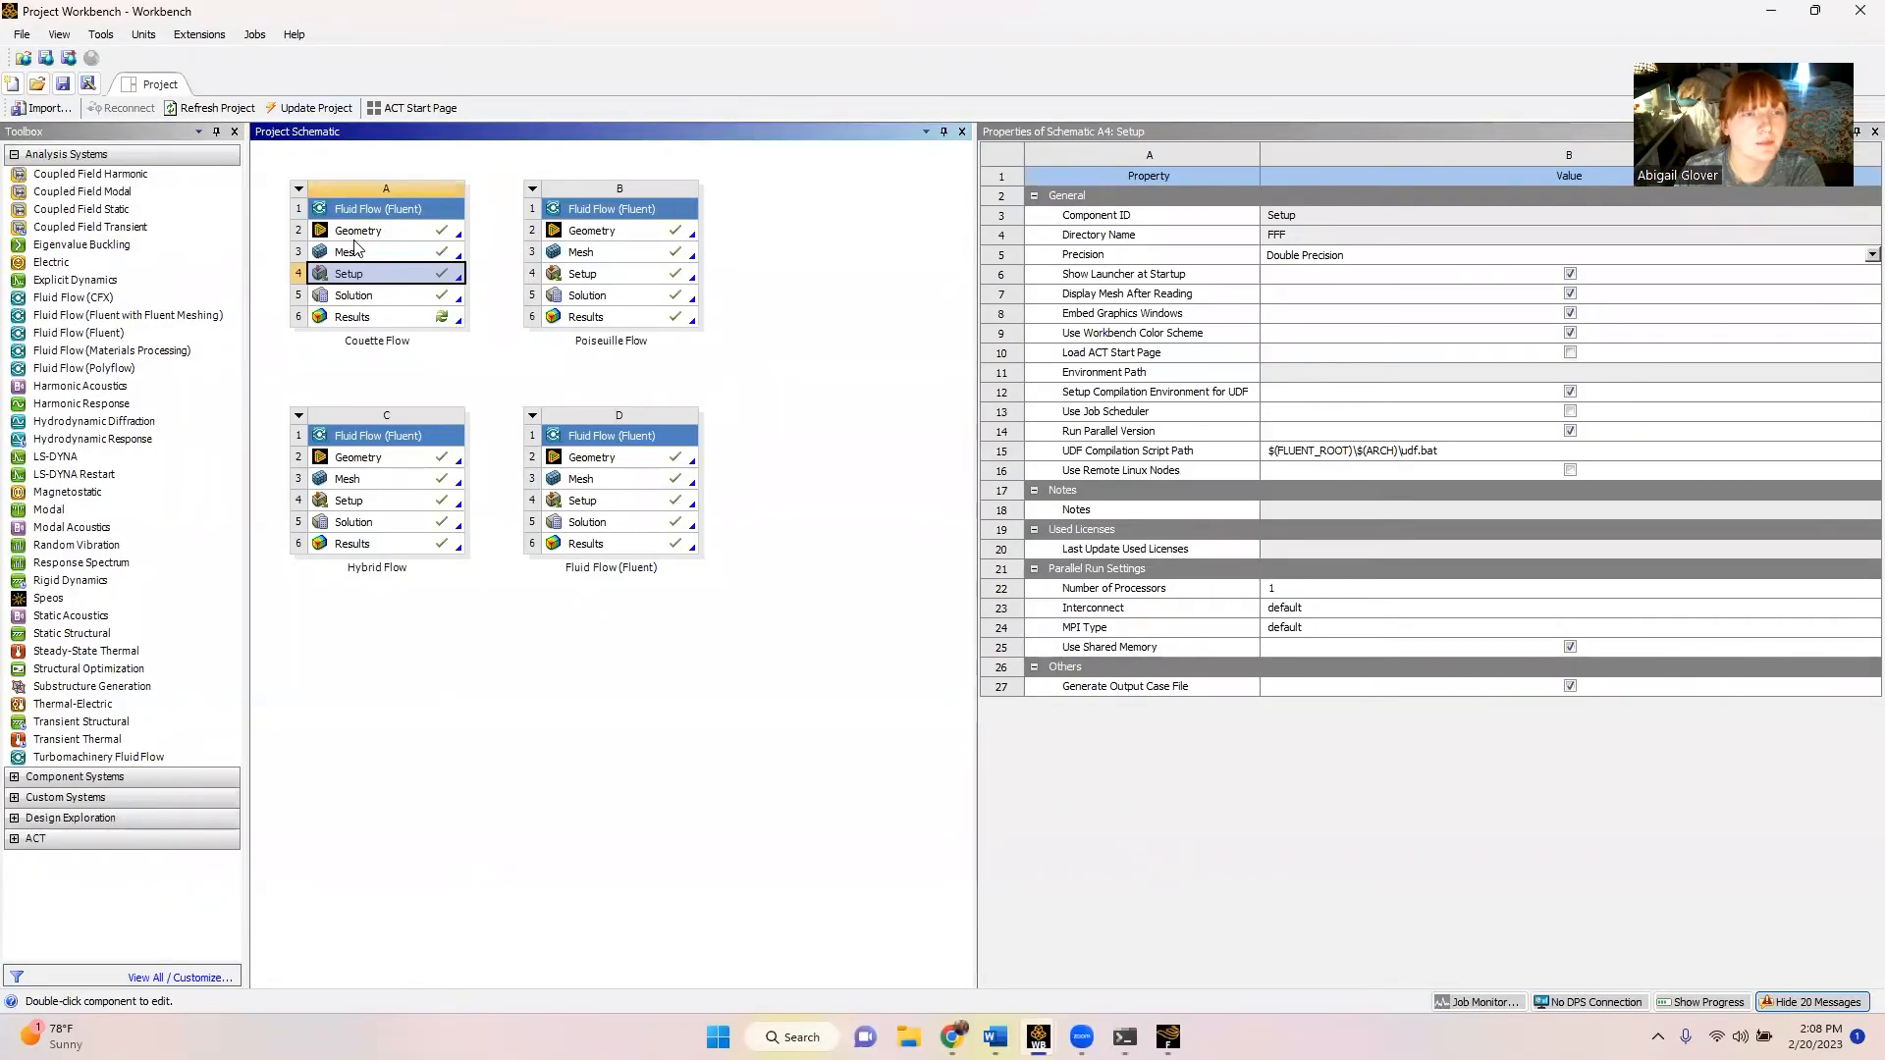
double_click(398, 318)
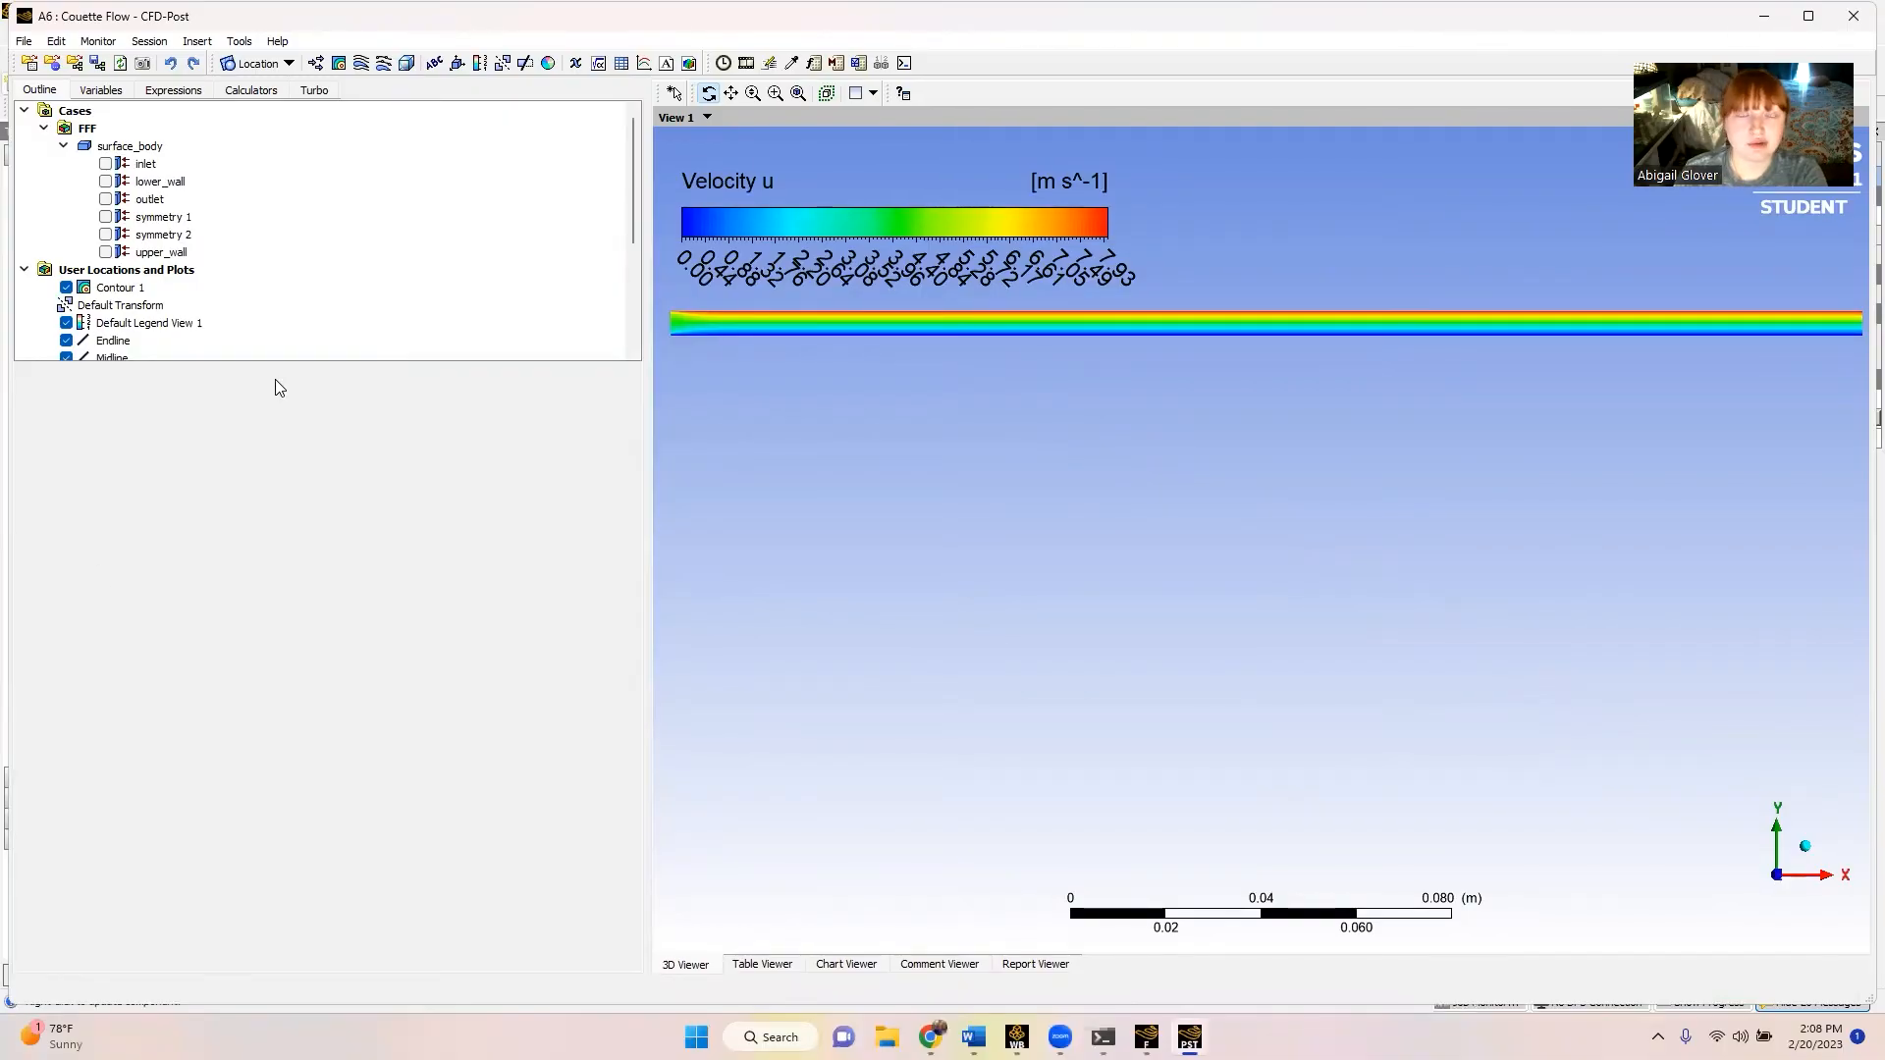
scroll(231, 261, "down", 1)
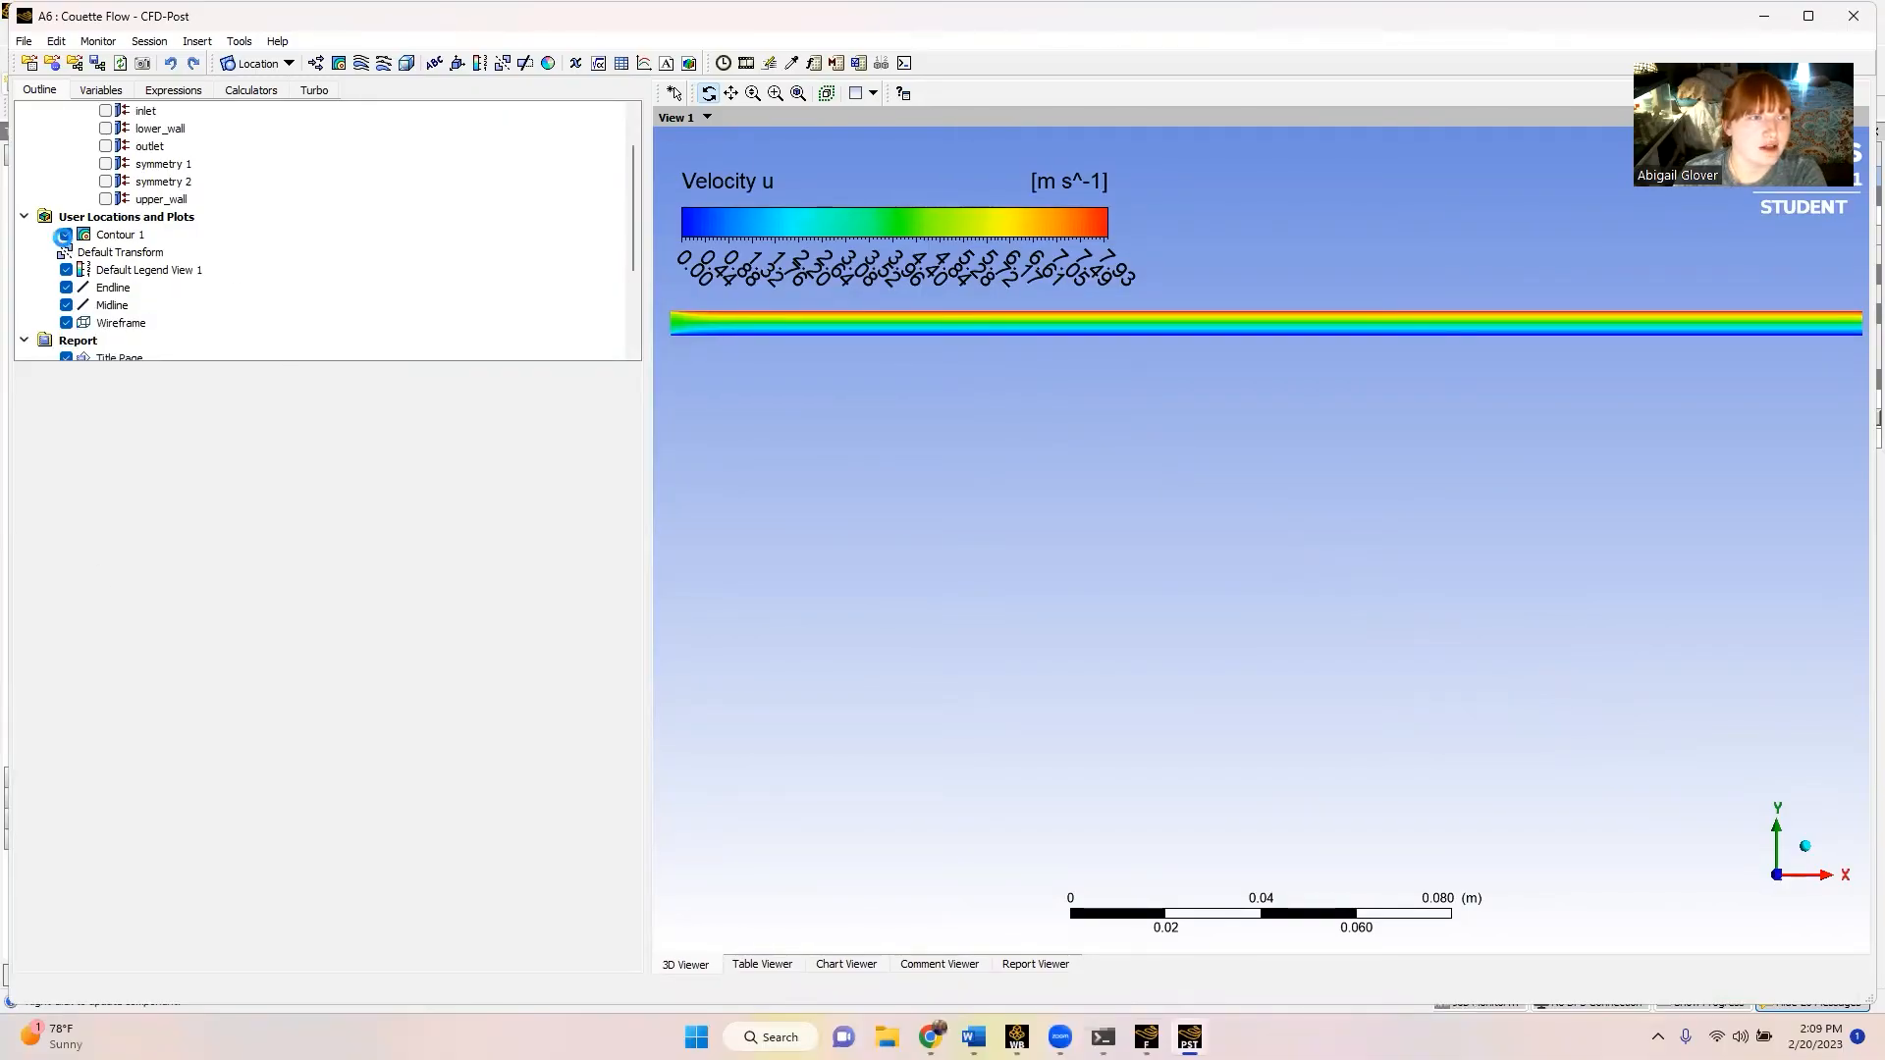
left_click(64, 236)
left_click(66, 287)
left_click(66, 304)
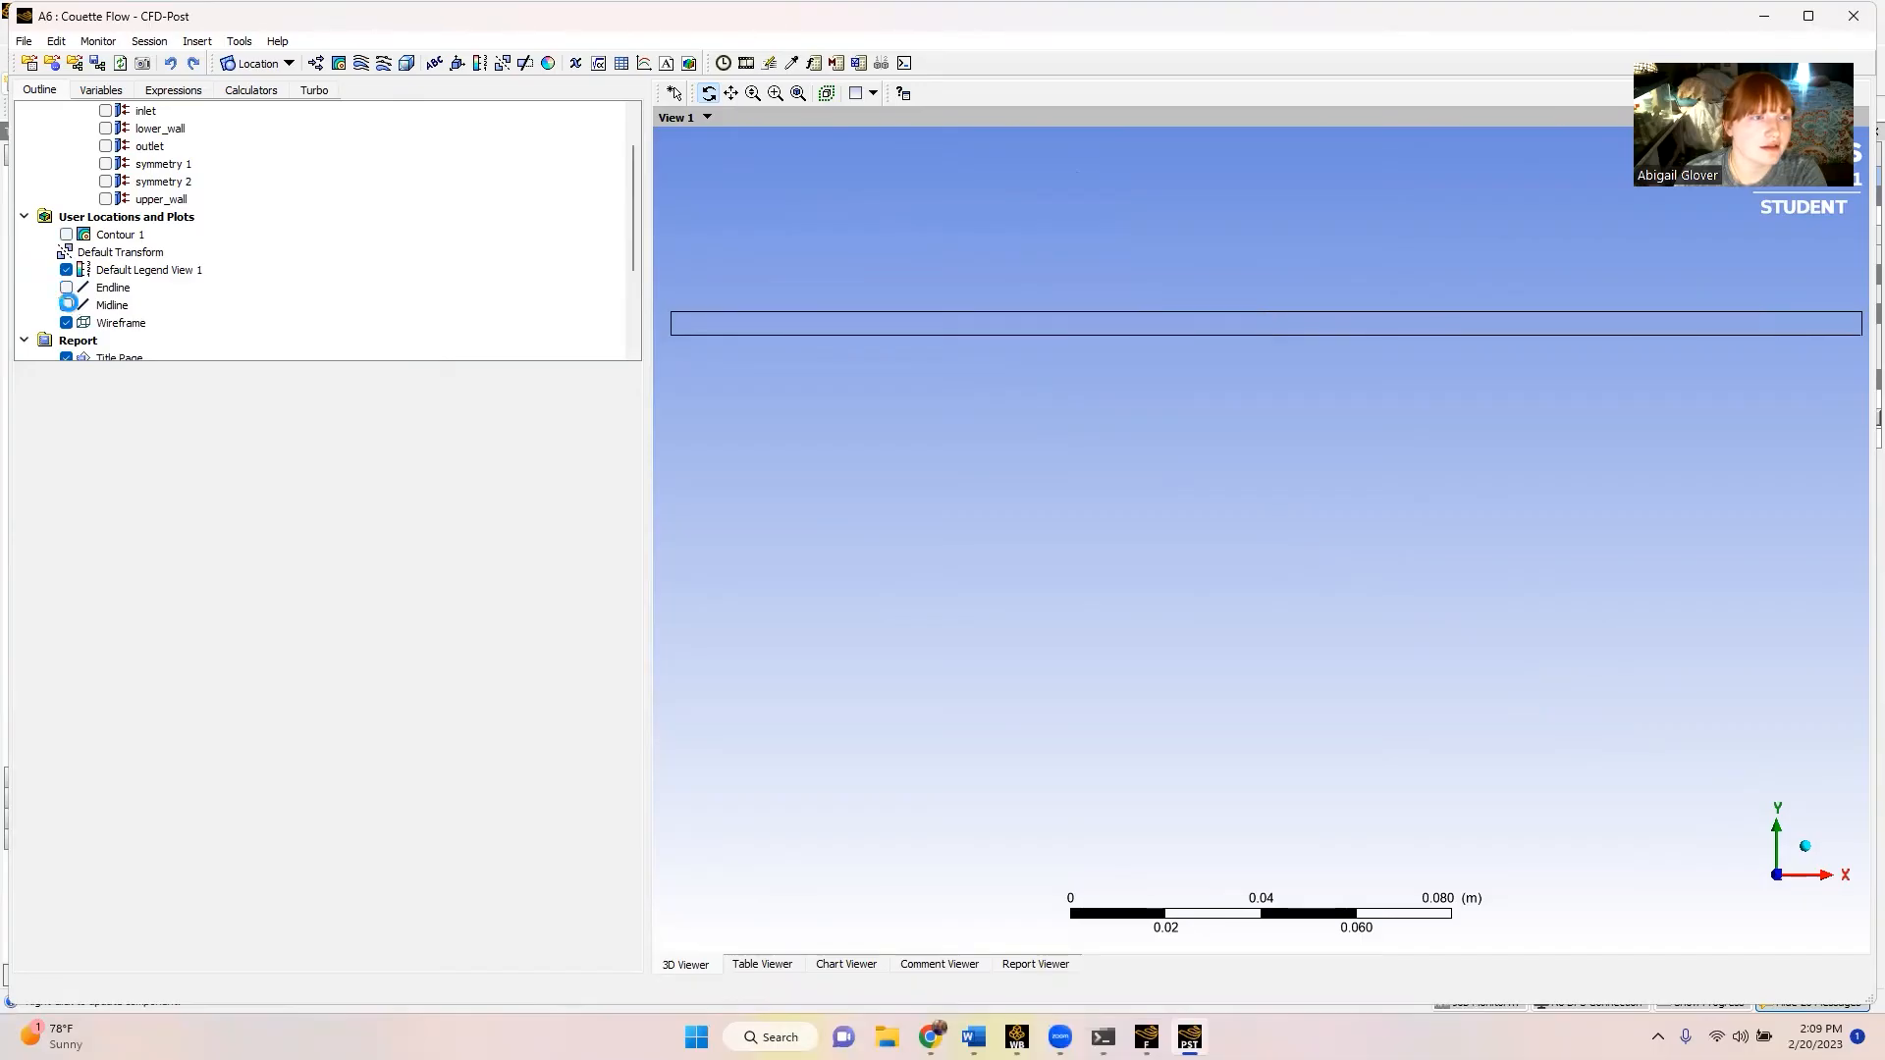
scroll(356, 344, "down", 3)
scroll(360, 347, "up", 2)
scroll(359, 343, "up", 1)
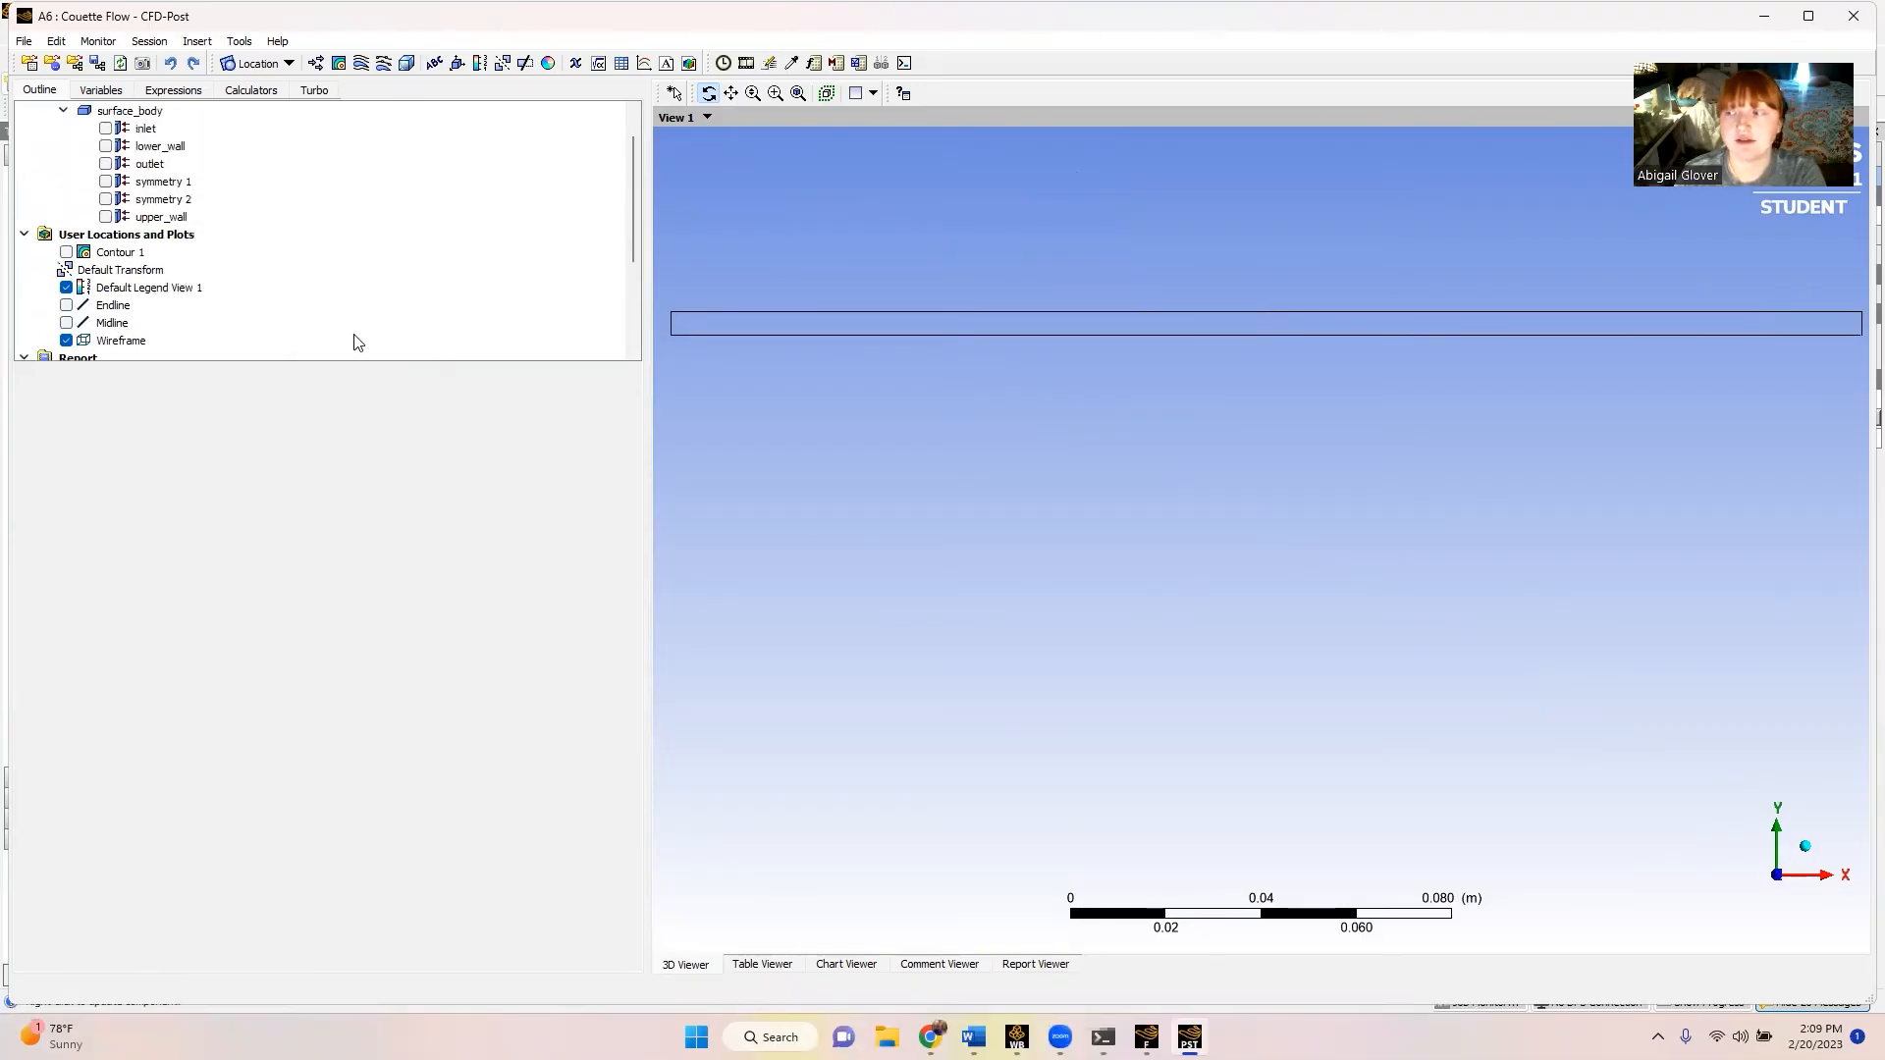
- Insert a new line location named Midline1
left_click(276, 65)
left_click(258, 137)
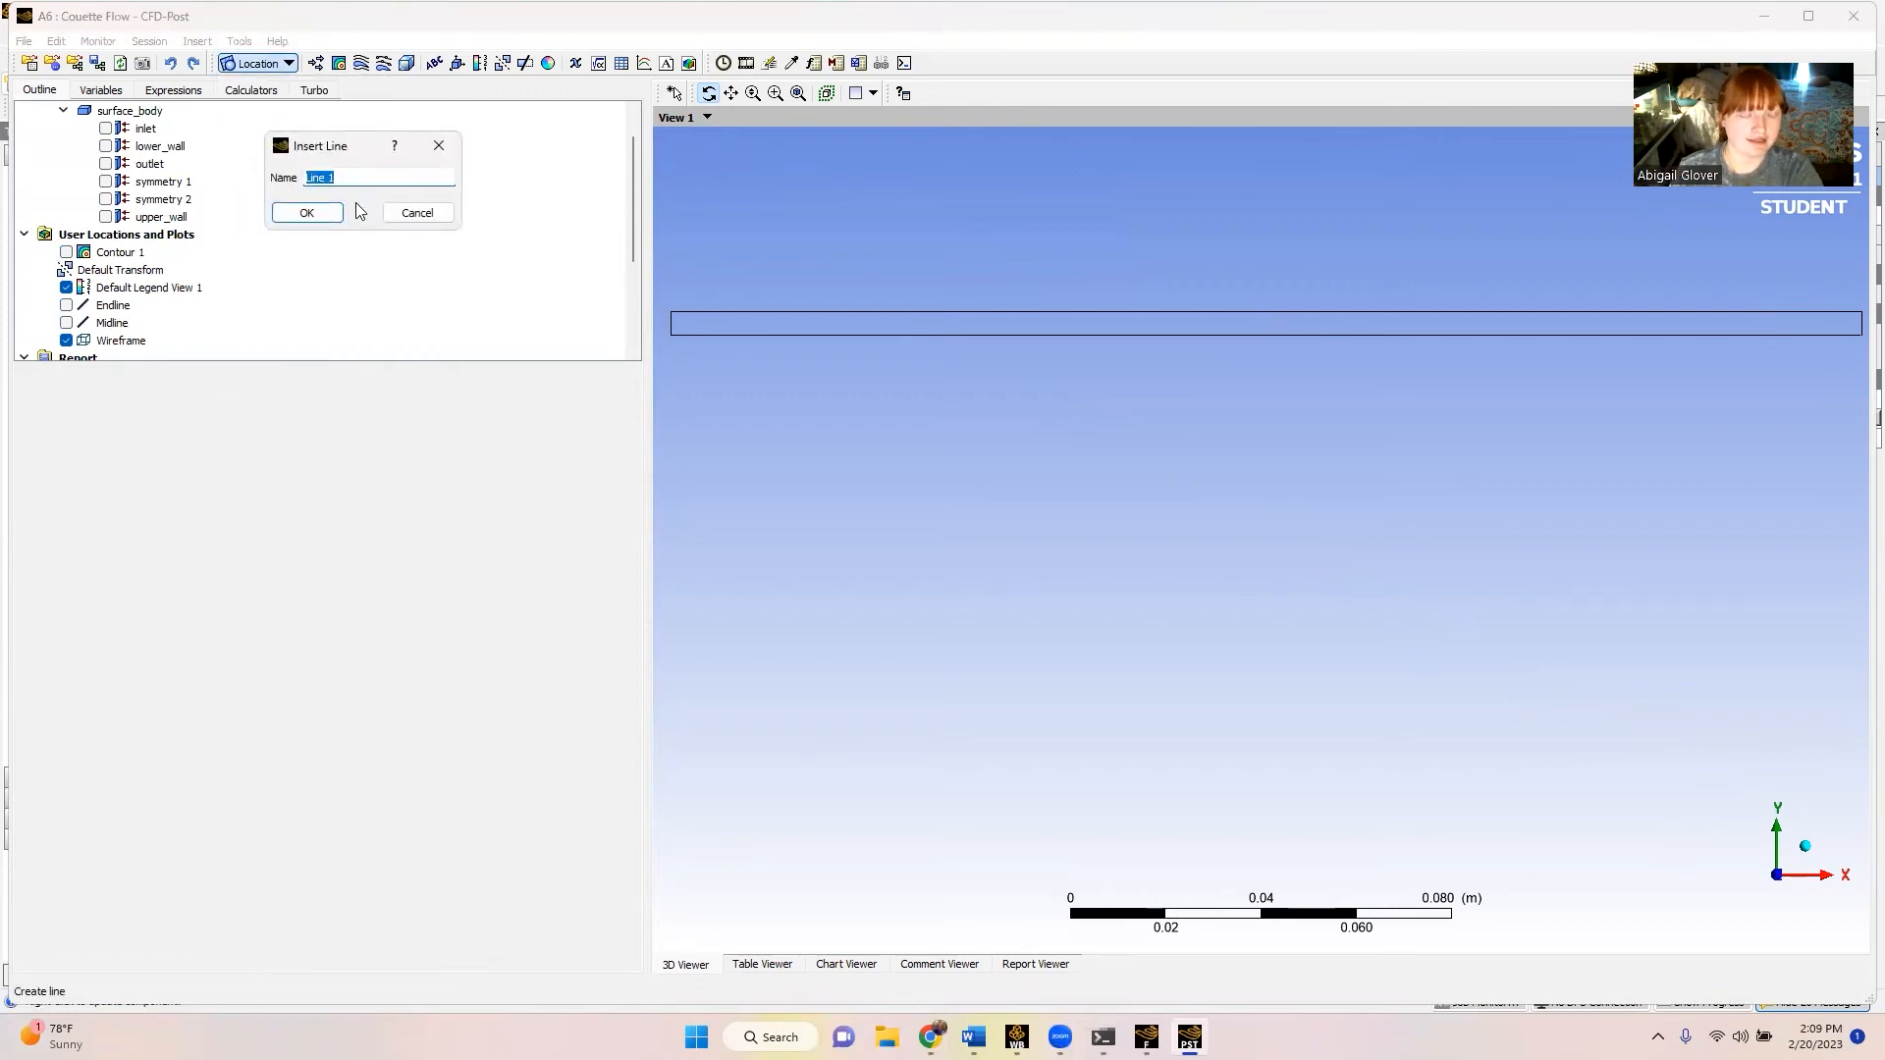
type("Midl")
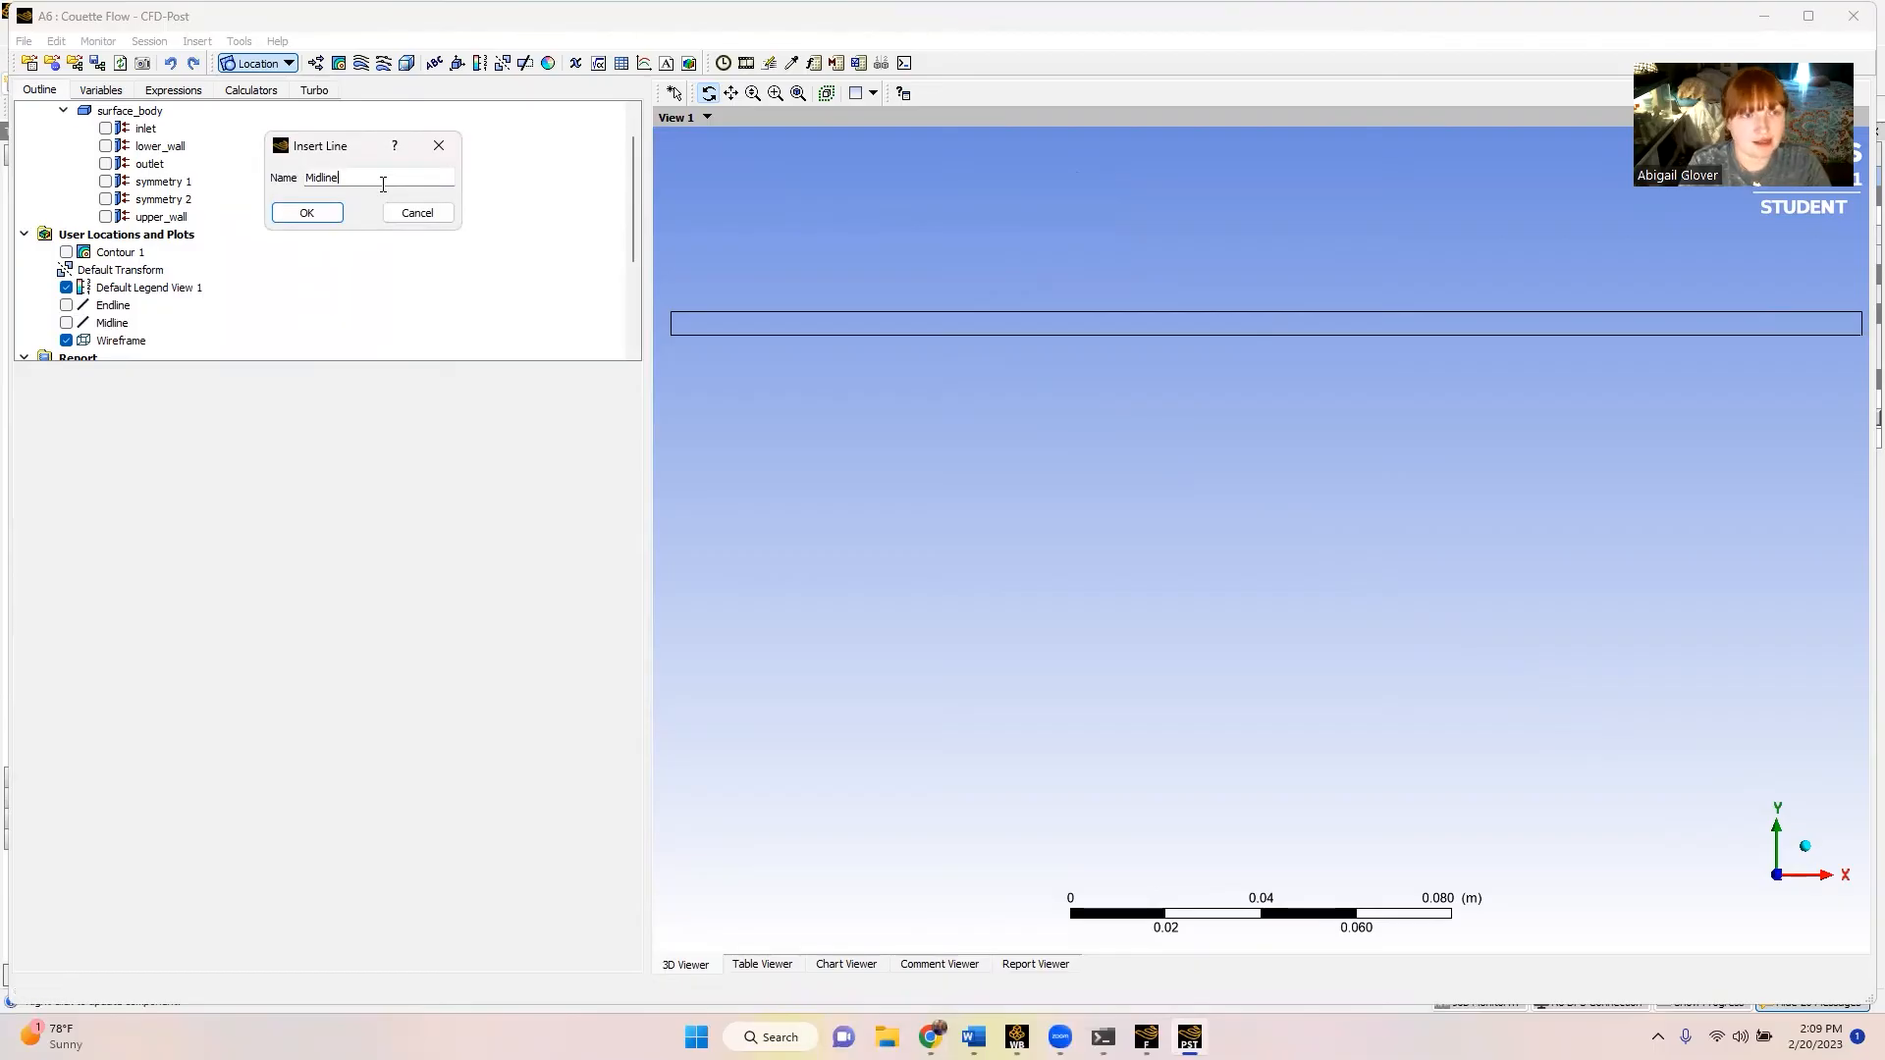
type("ine1")
key("Return")
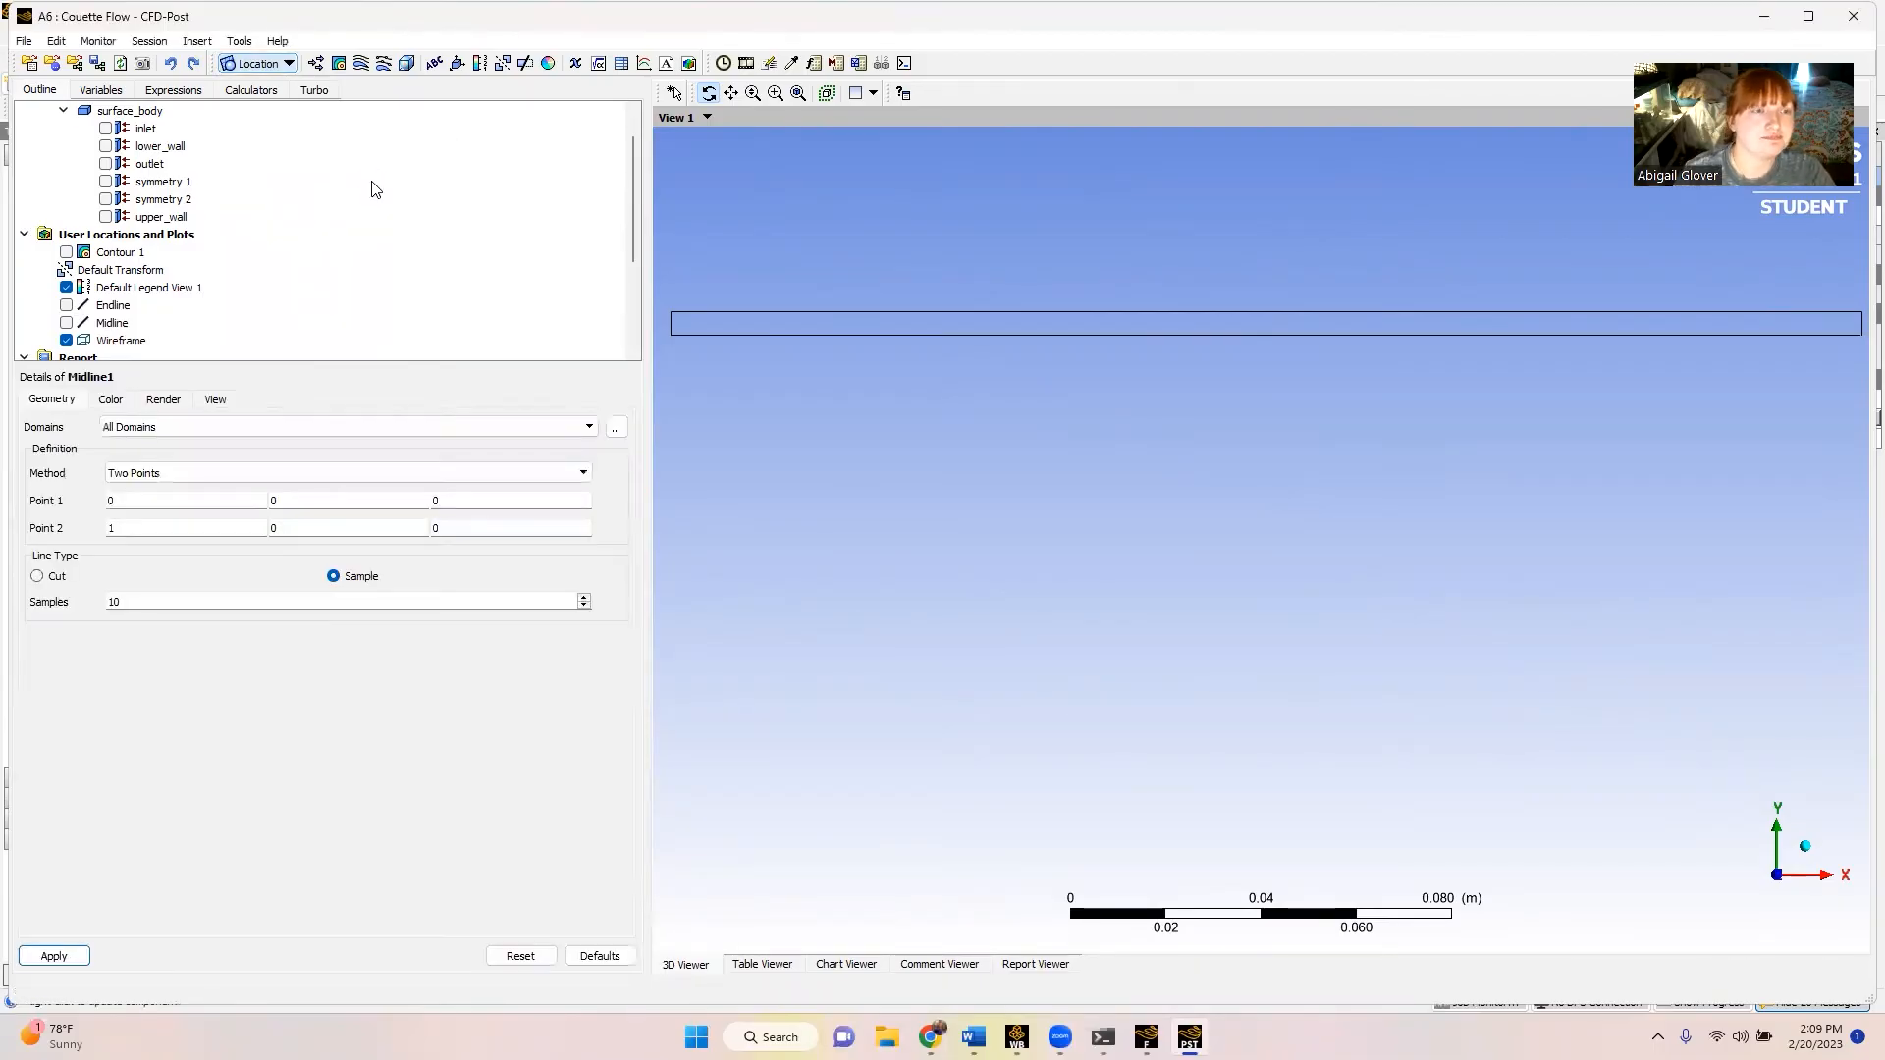
- Define Midline1 by two points, (0.125, 0, 0) and (0.125, 0.005, 0), with 100 samples, and apply it
left_click(149, 503)
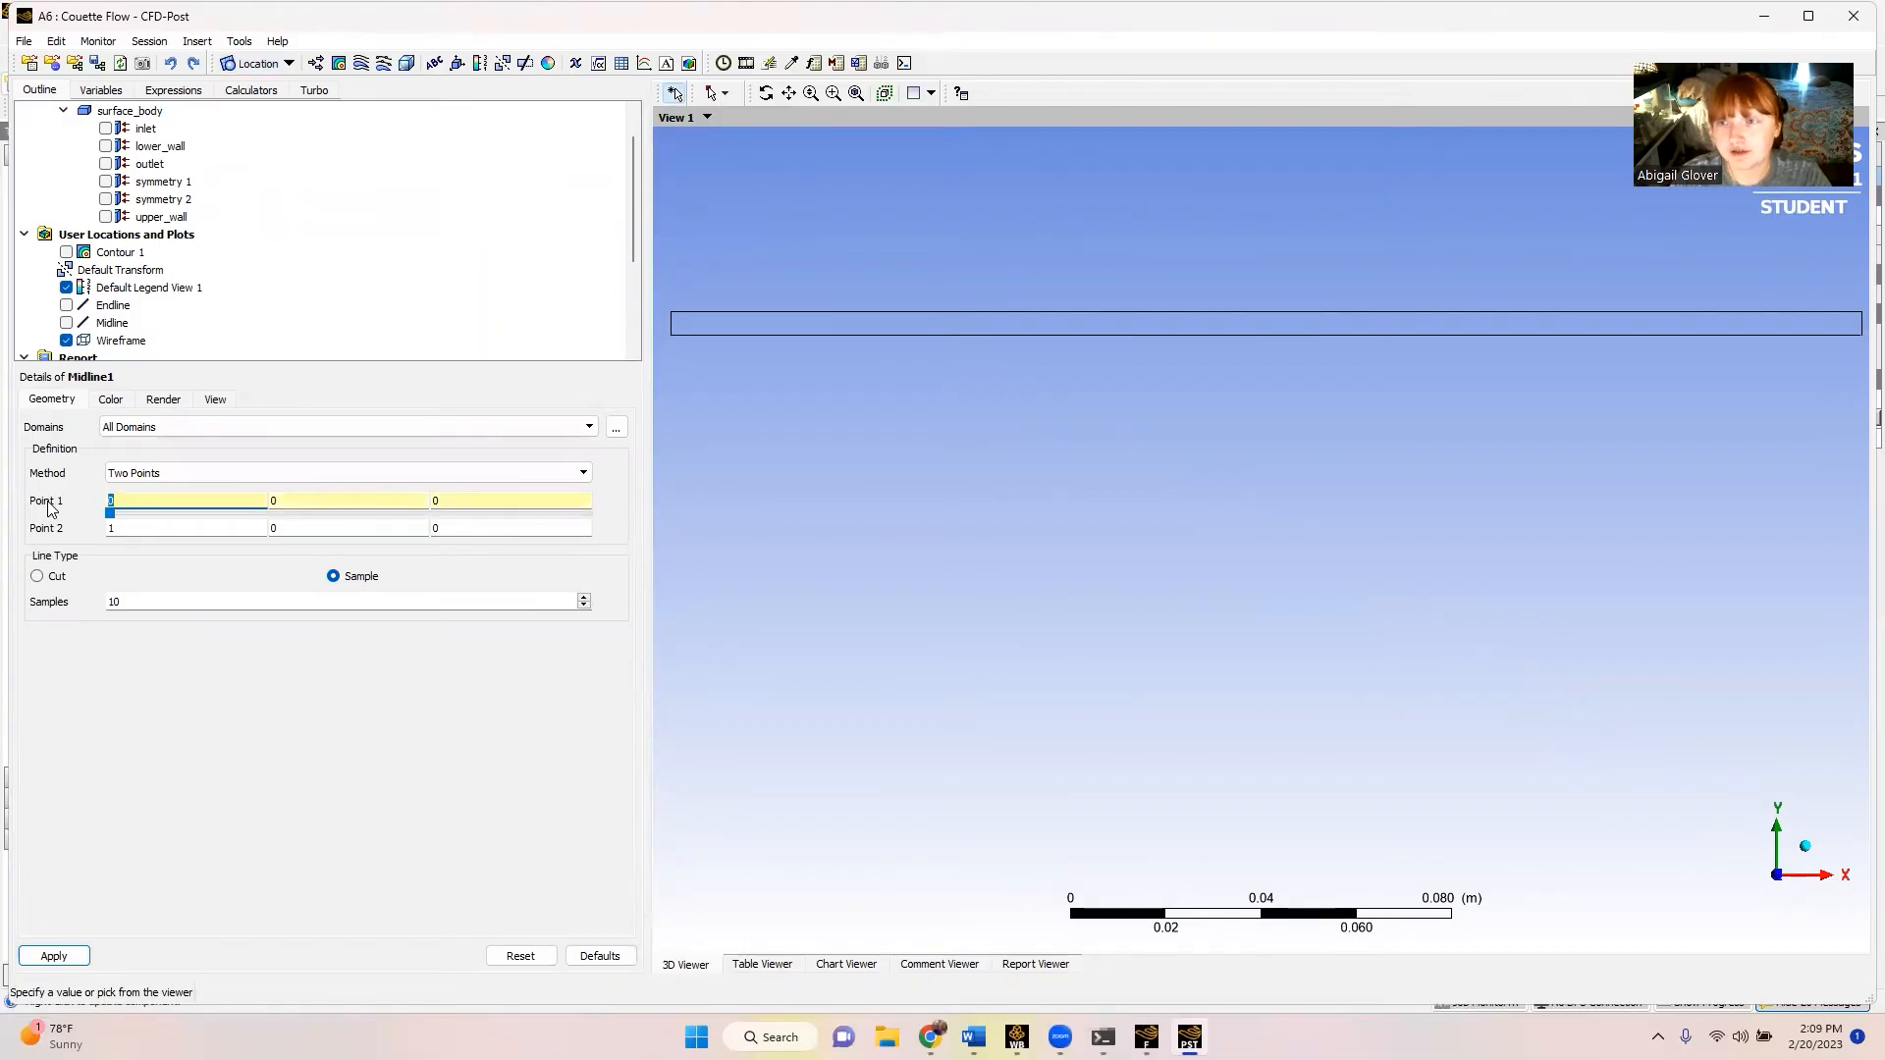
type("0.125")
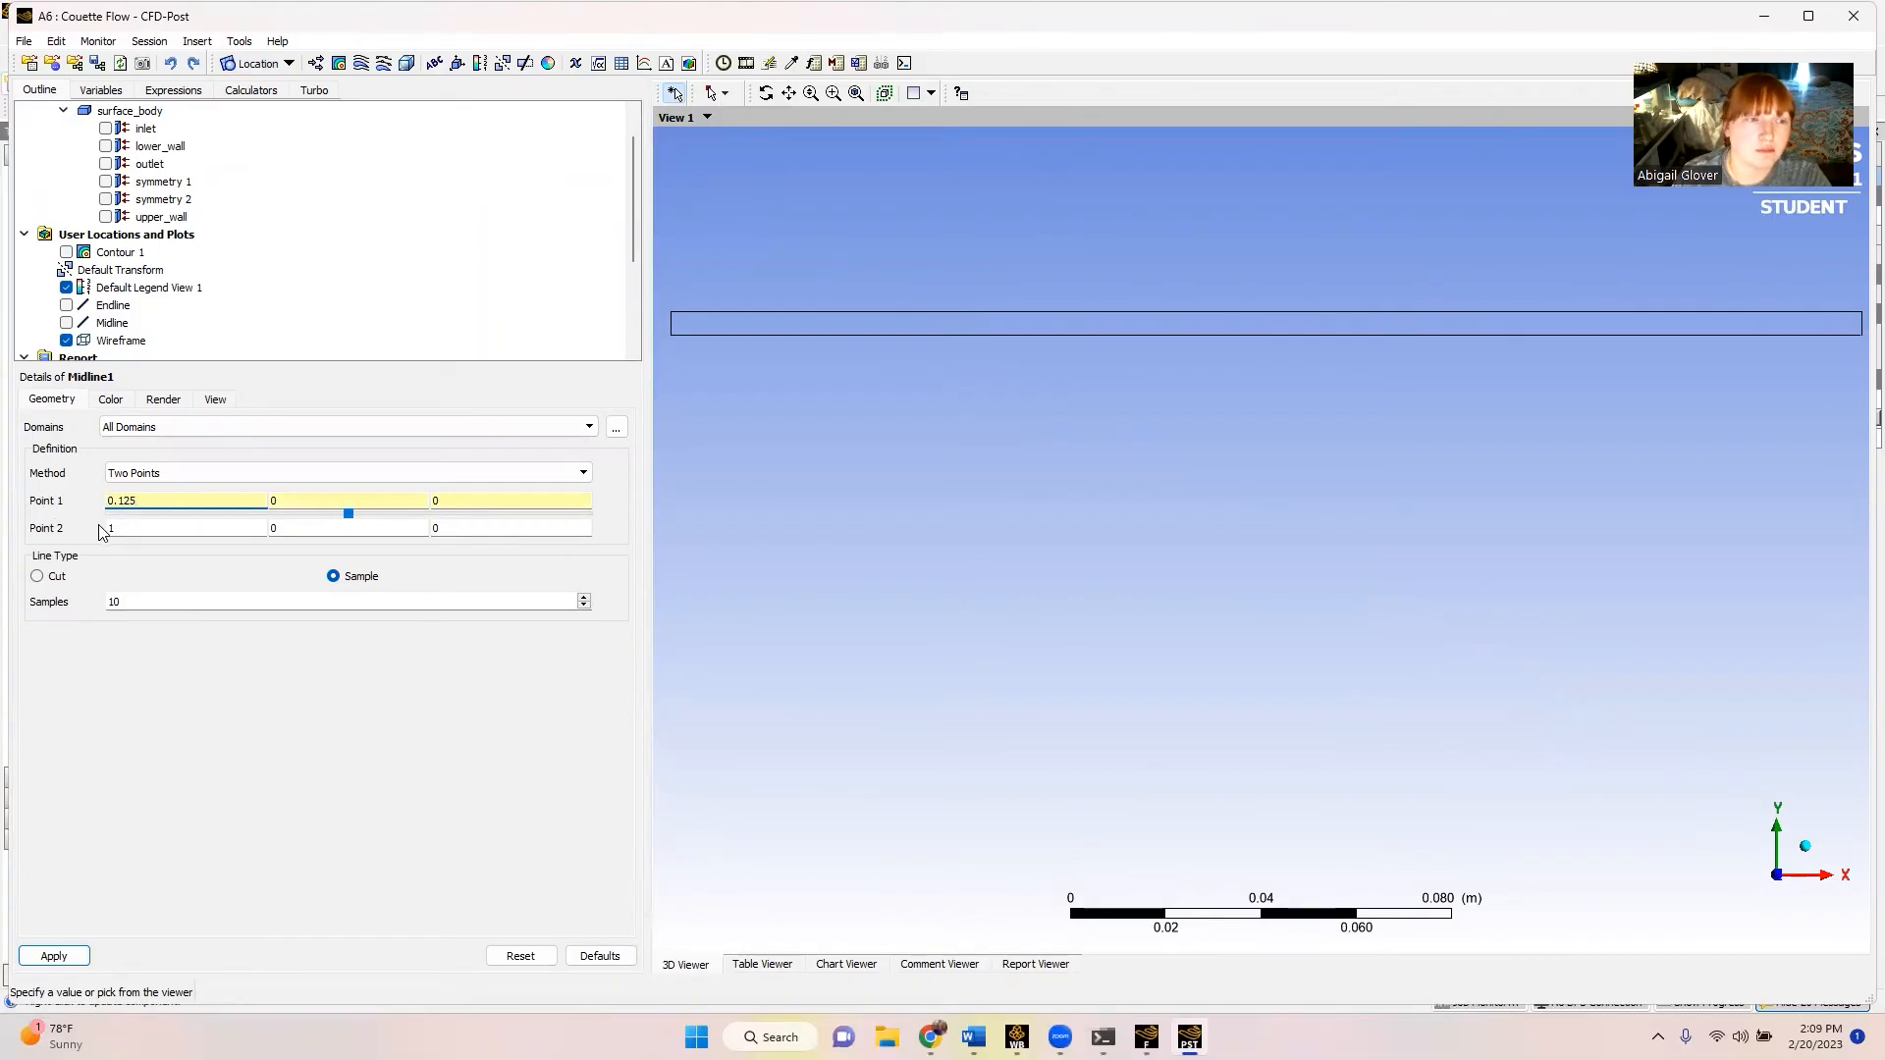
left_click(49, 535)
type("0.125")
key("Tab")
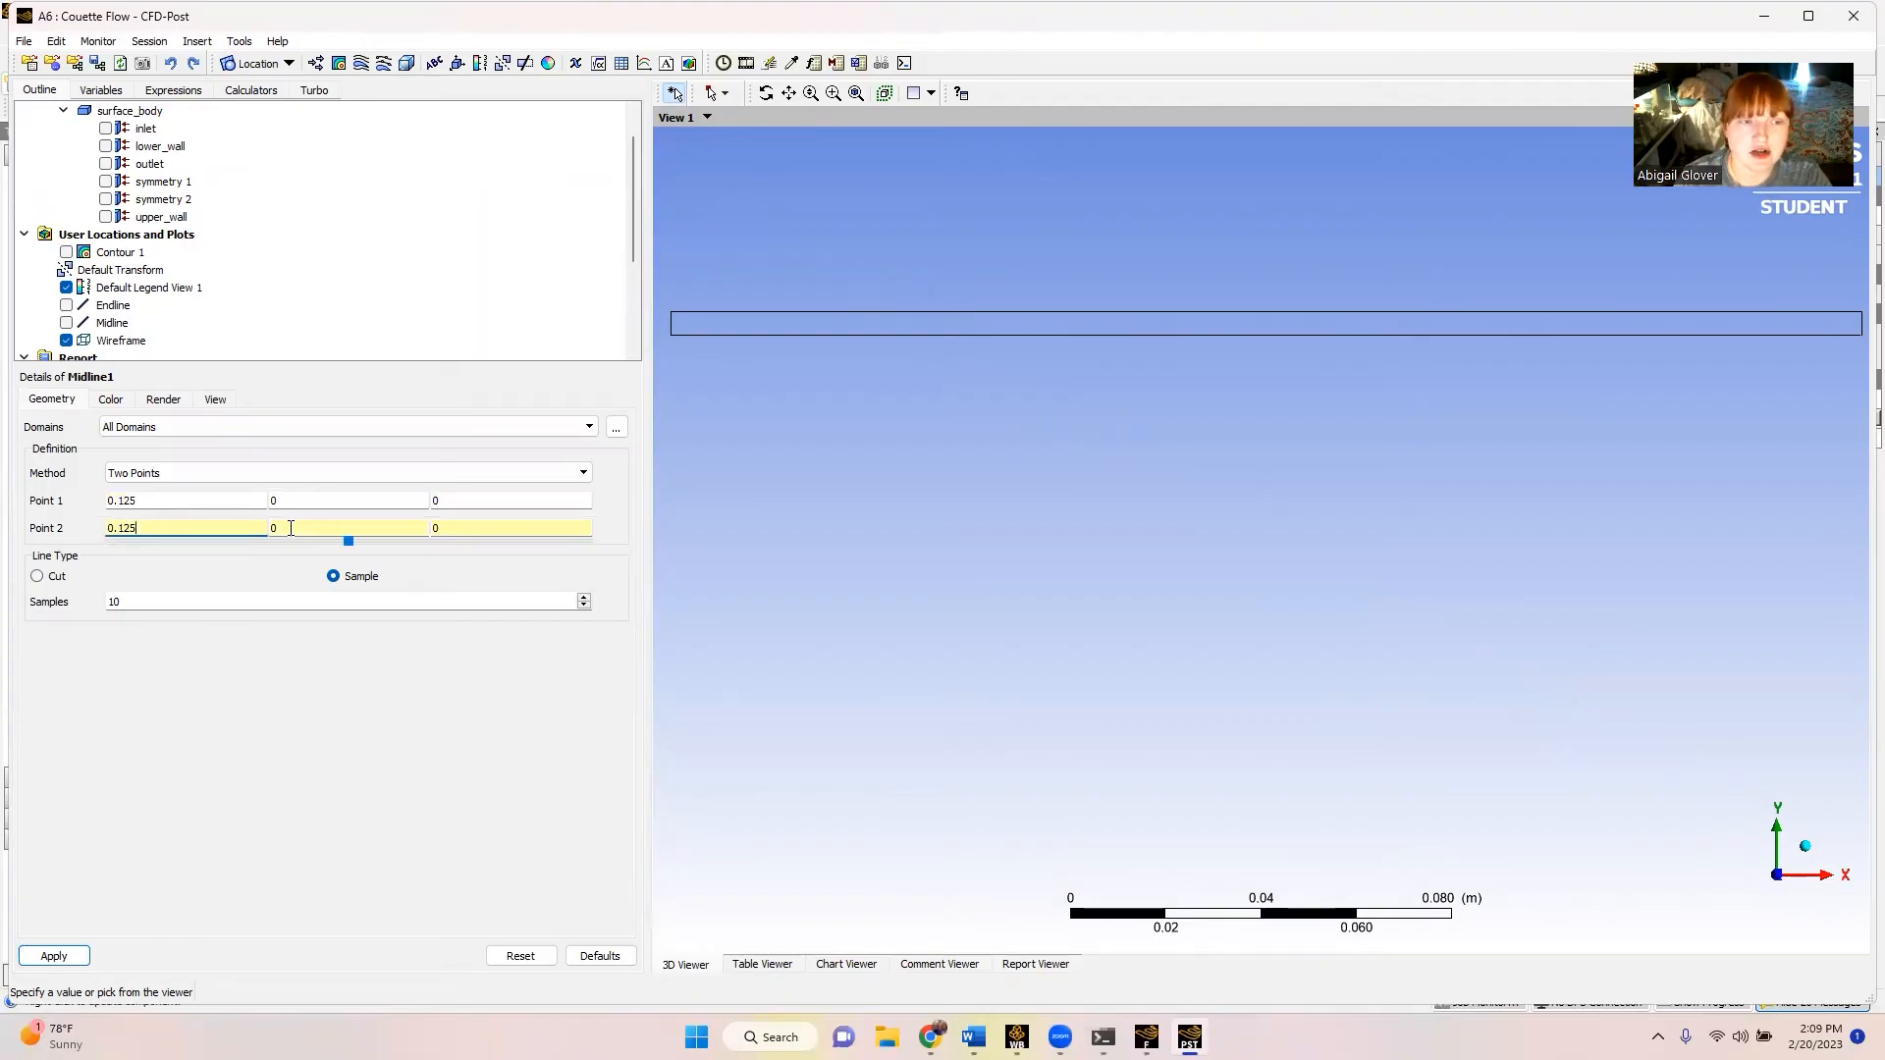
type("0.005")
left_click(159, 596)
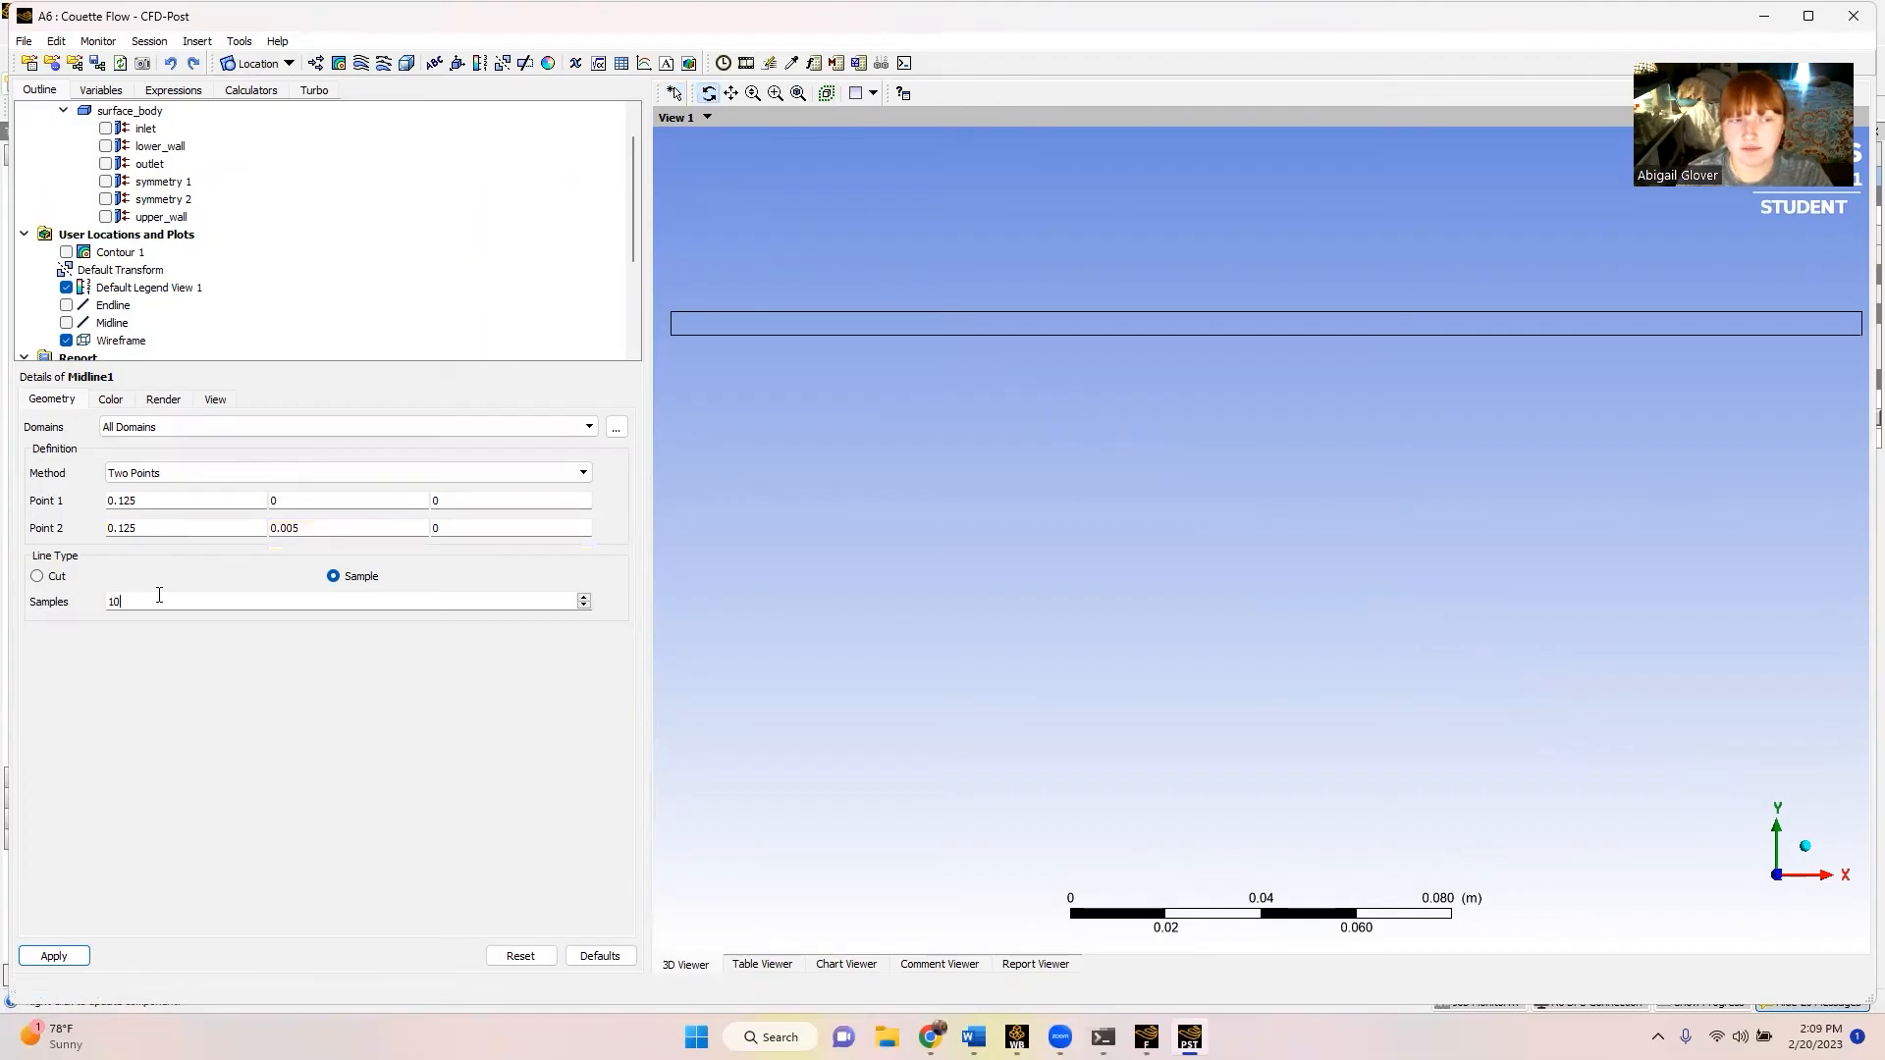
left_click(47, 959)
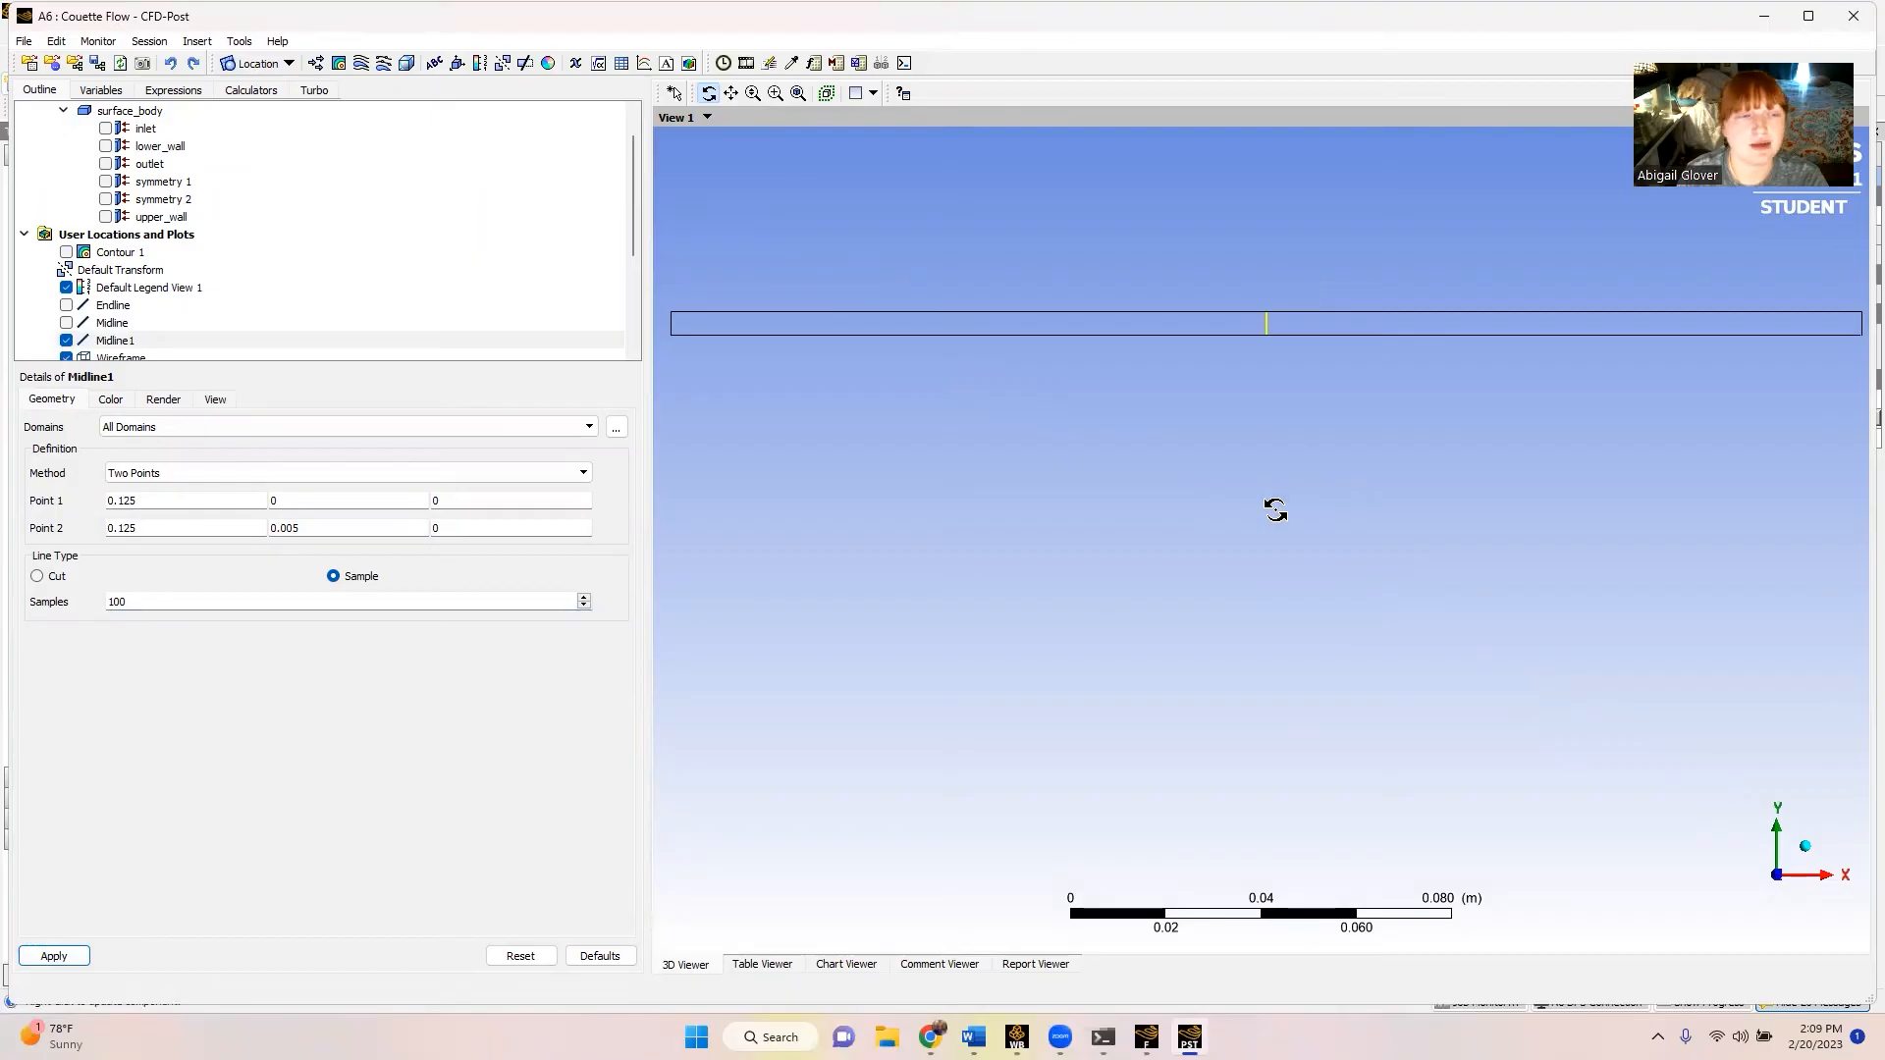
- Create a line named Endline1 from (0.2499, 0, 0) to (0.2499, 0.005, 0) with 100 samples and apply it
left_click(253, 65)
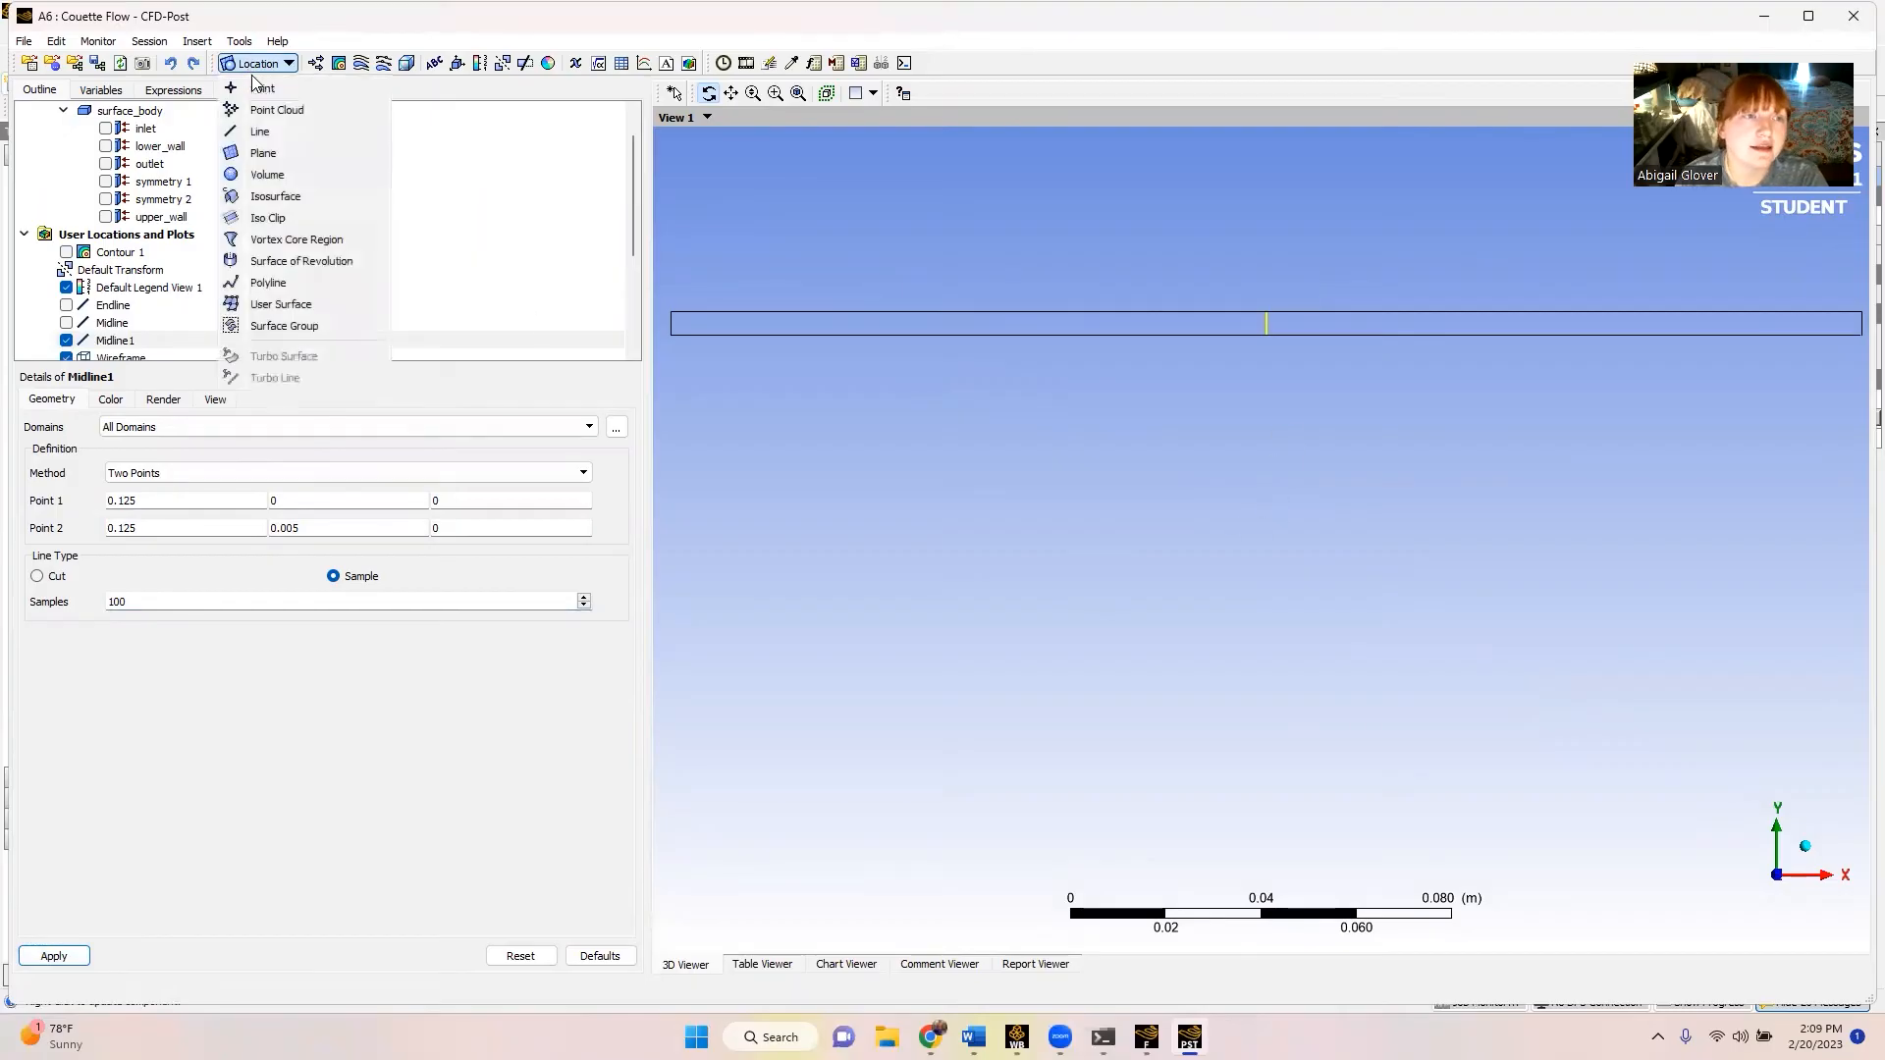
left_click(278, 136)
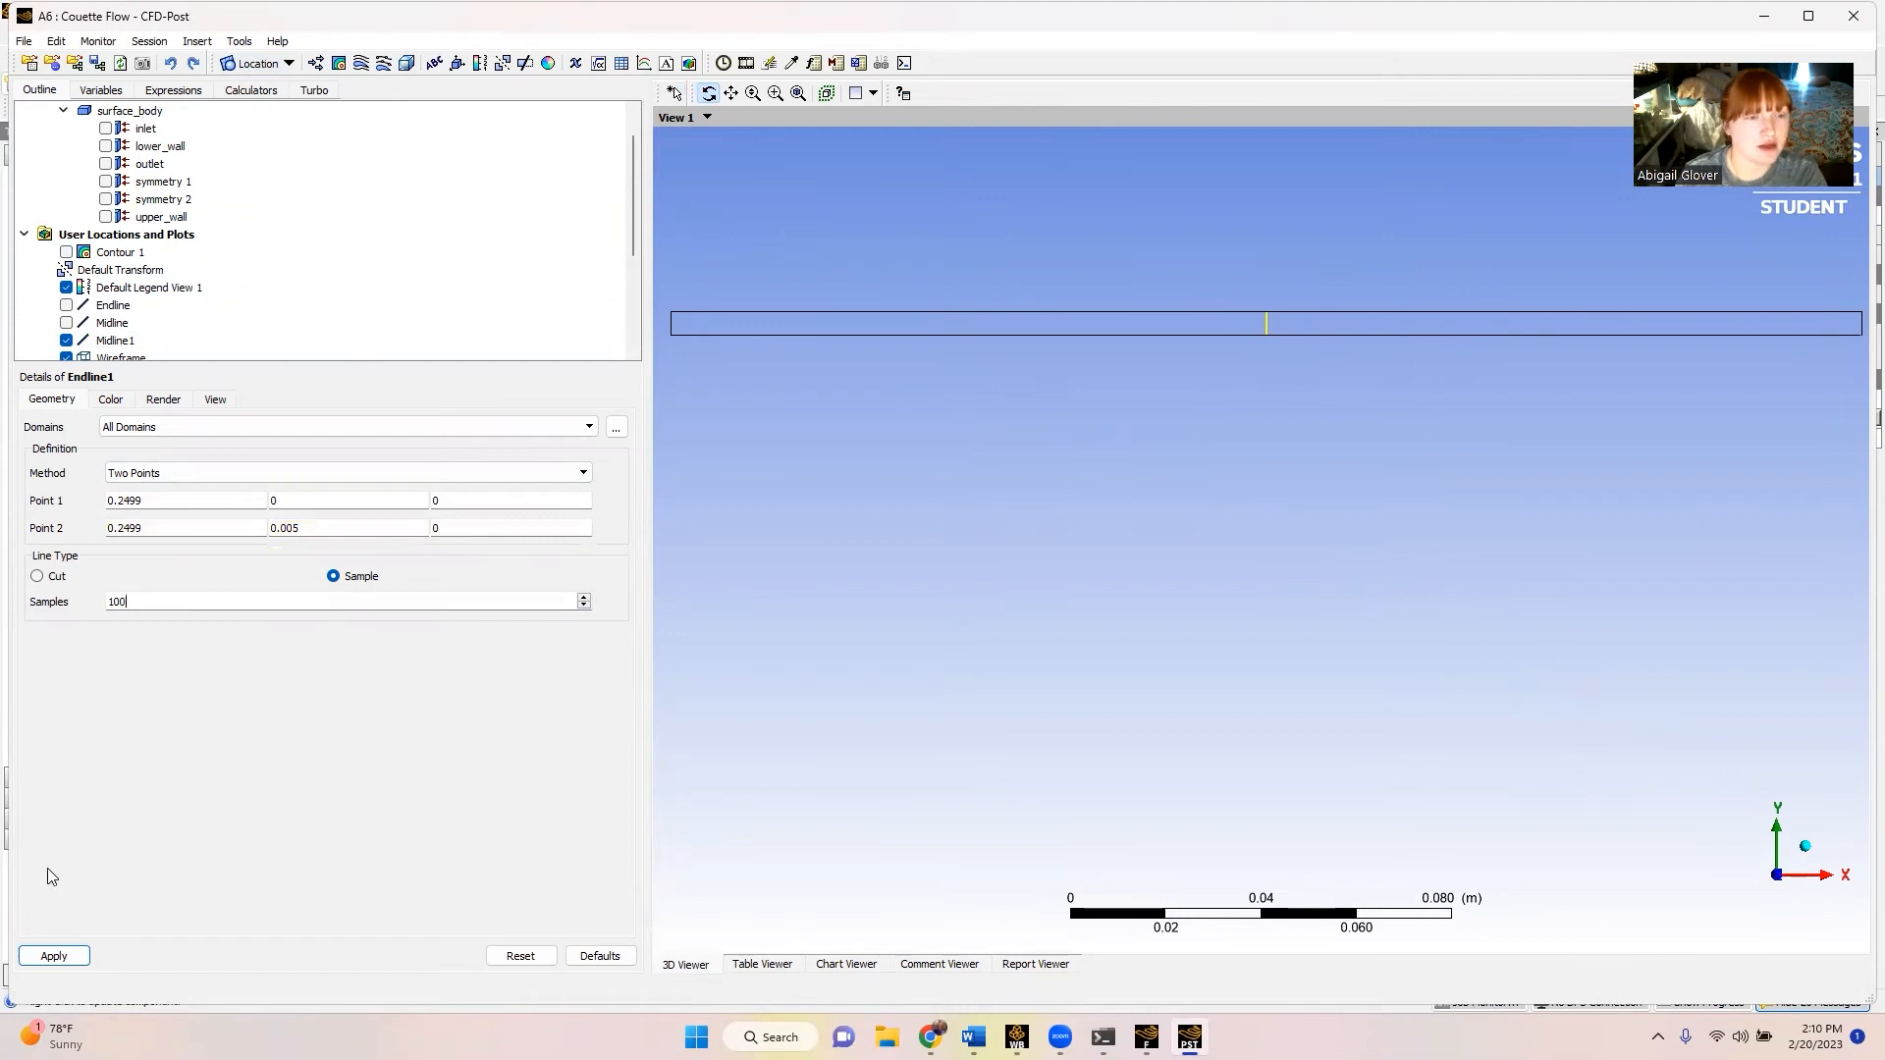
left_click(54, 955)
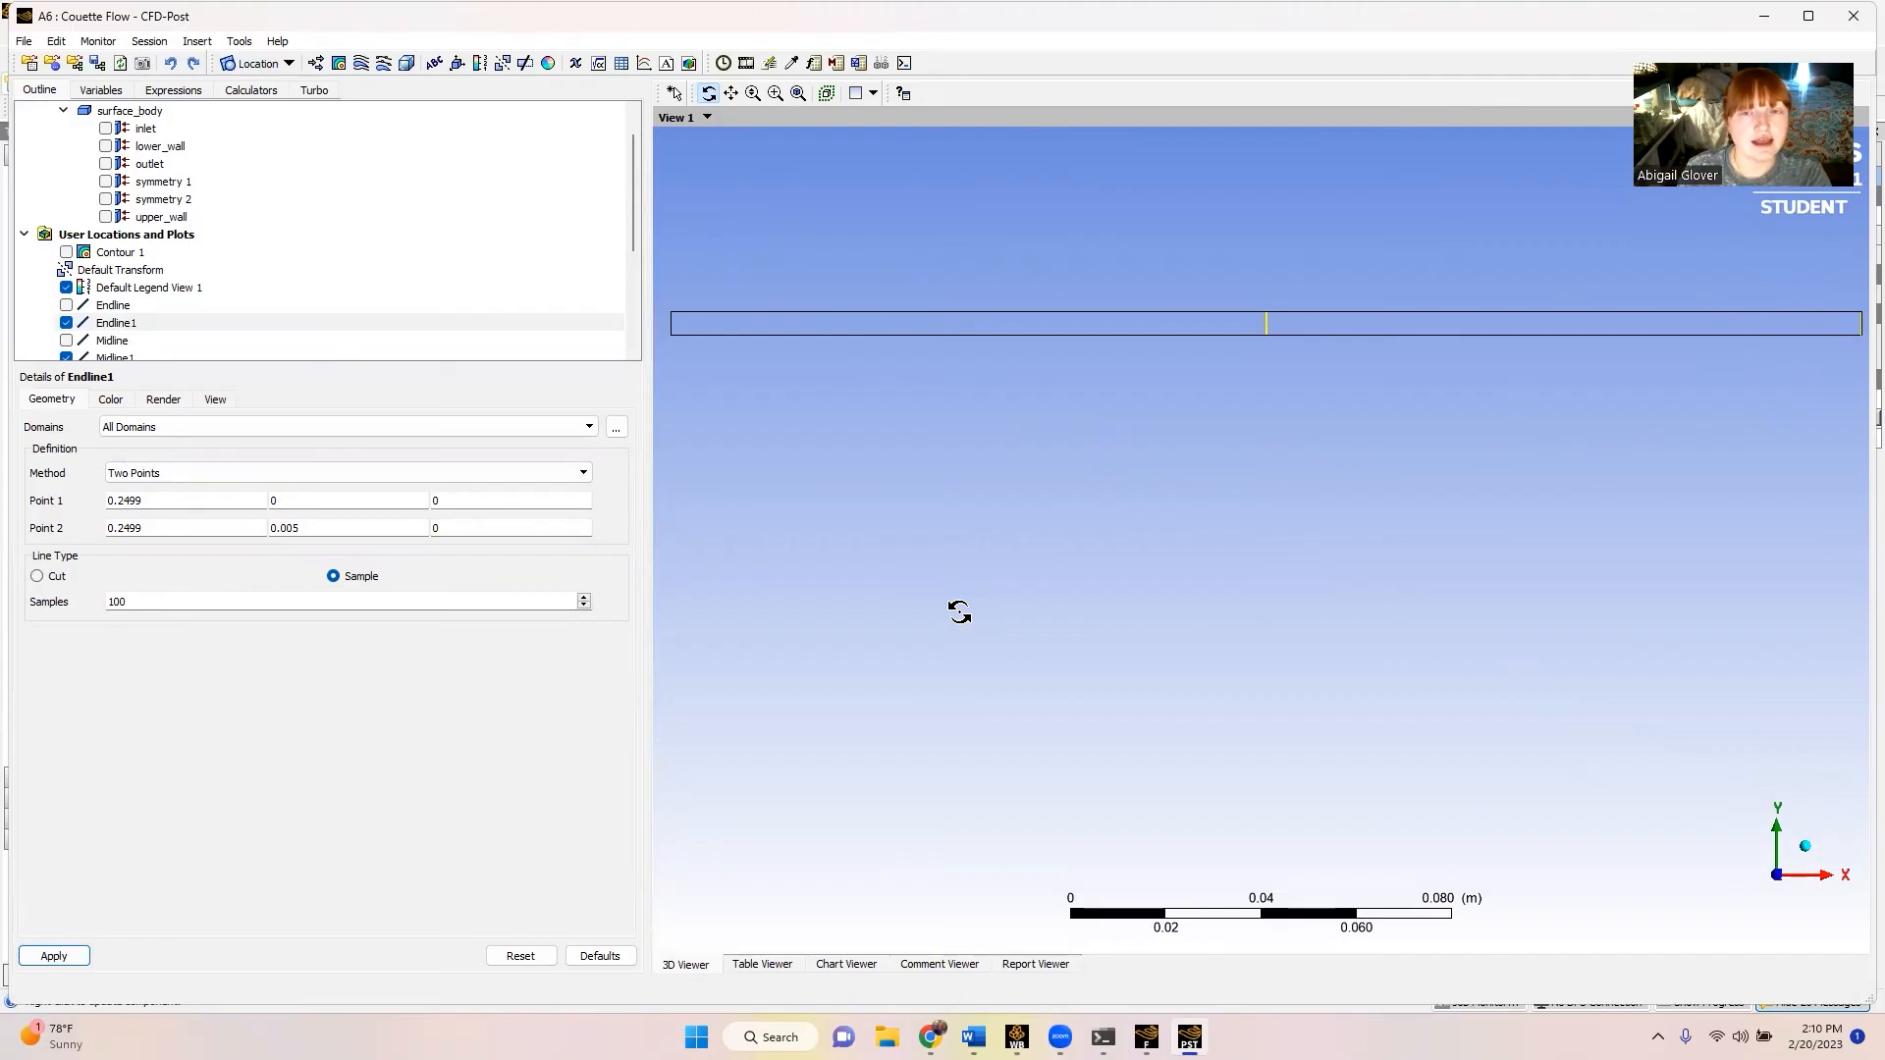
- Insert a new contour plot and set its location to symmetry 1
left_click(338, 64)
left_click(393, 152)
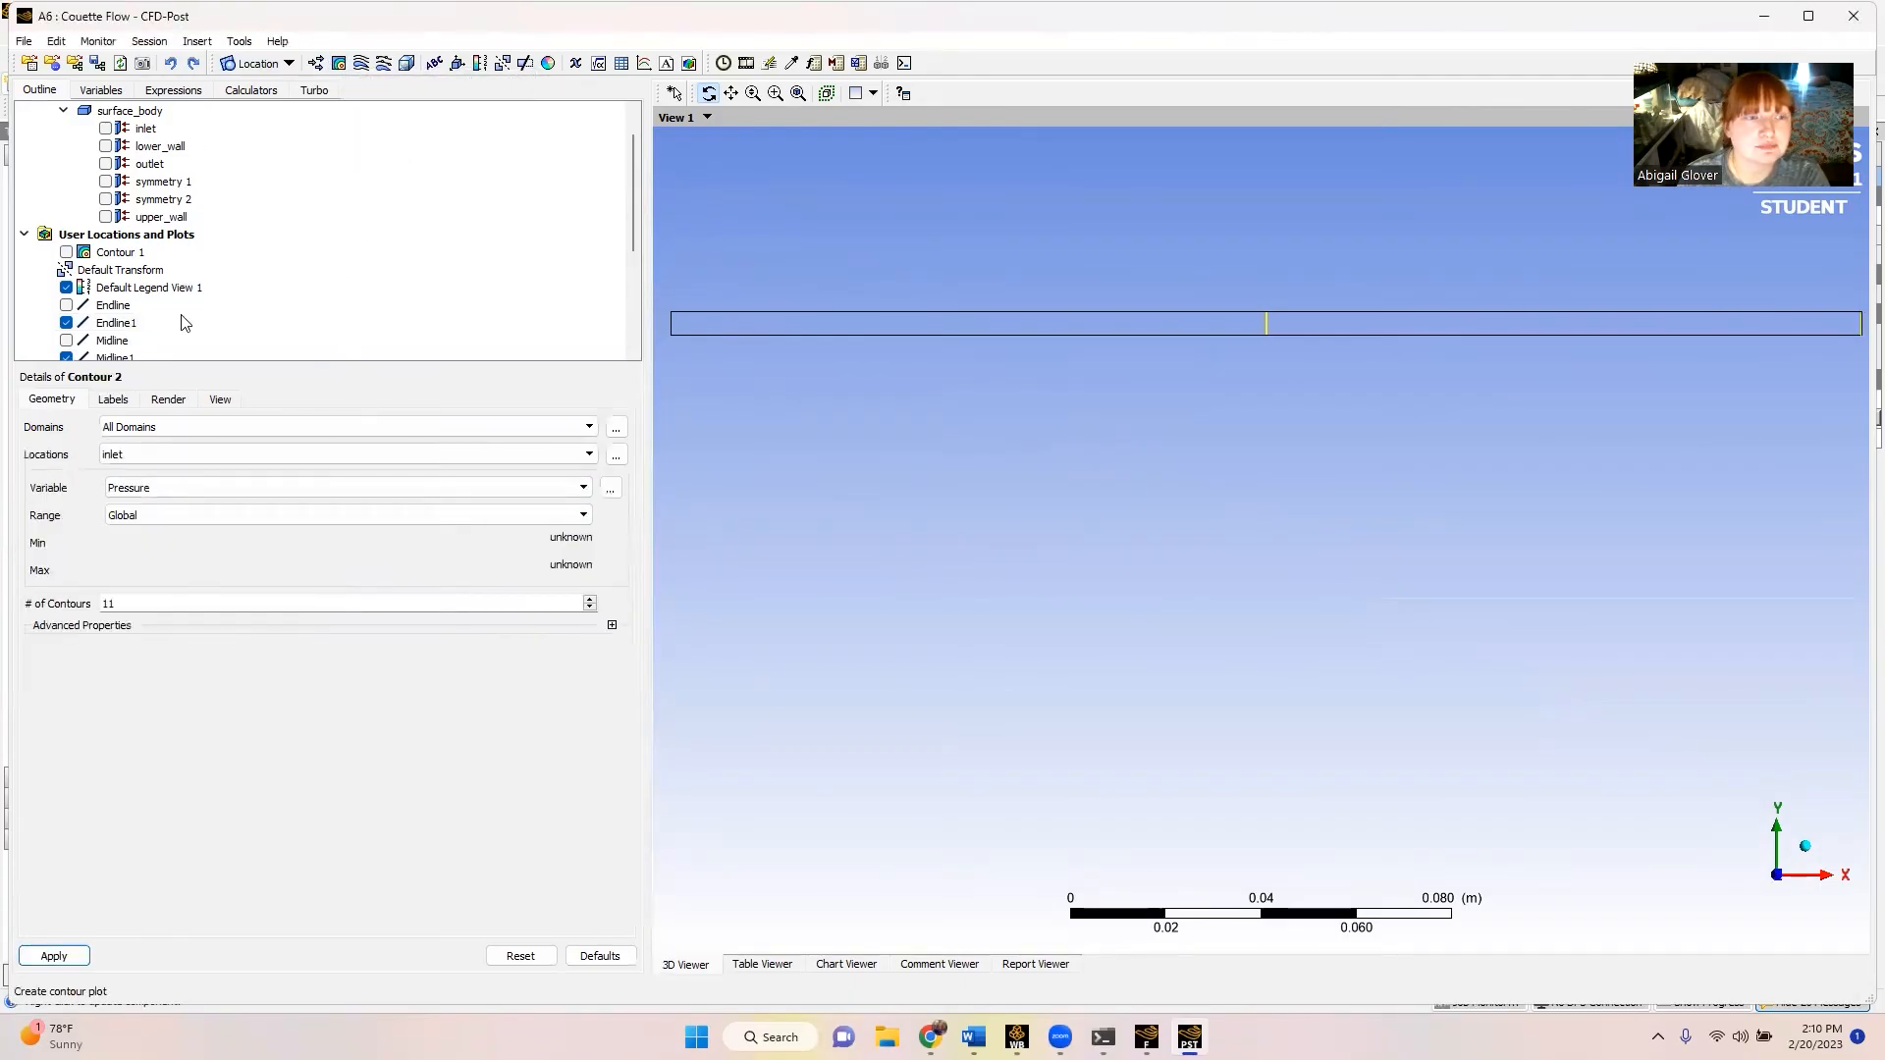
left_click(200, 454)
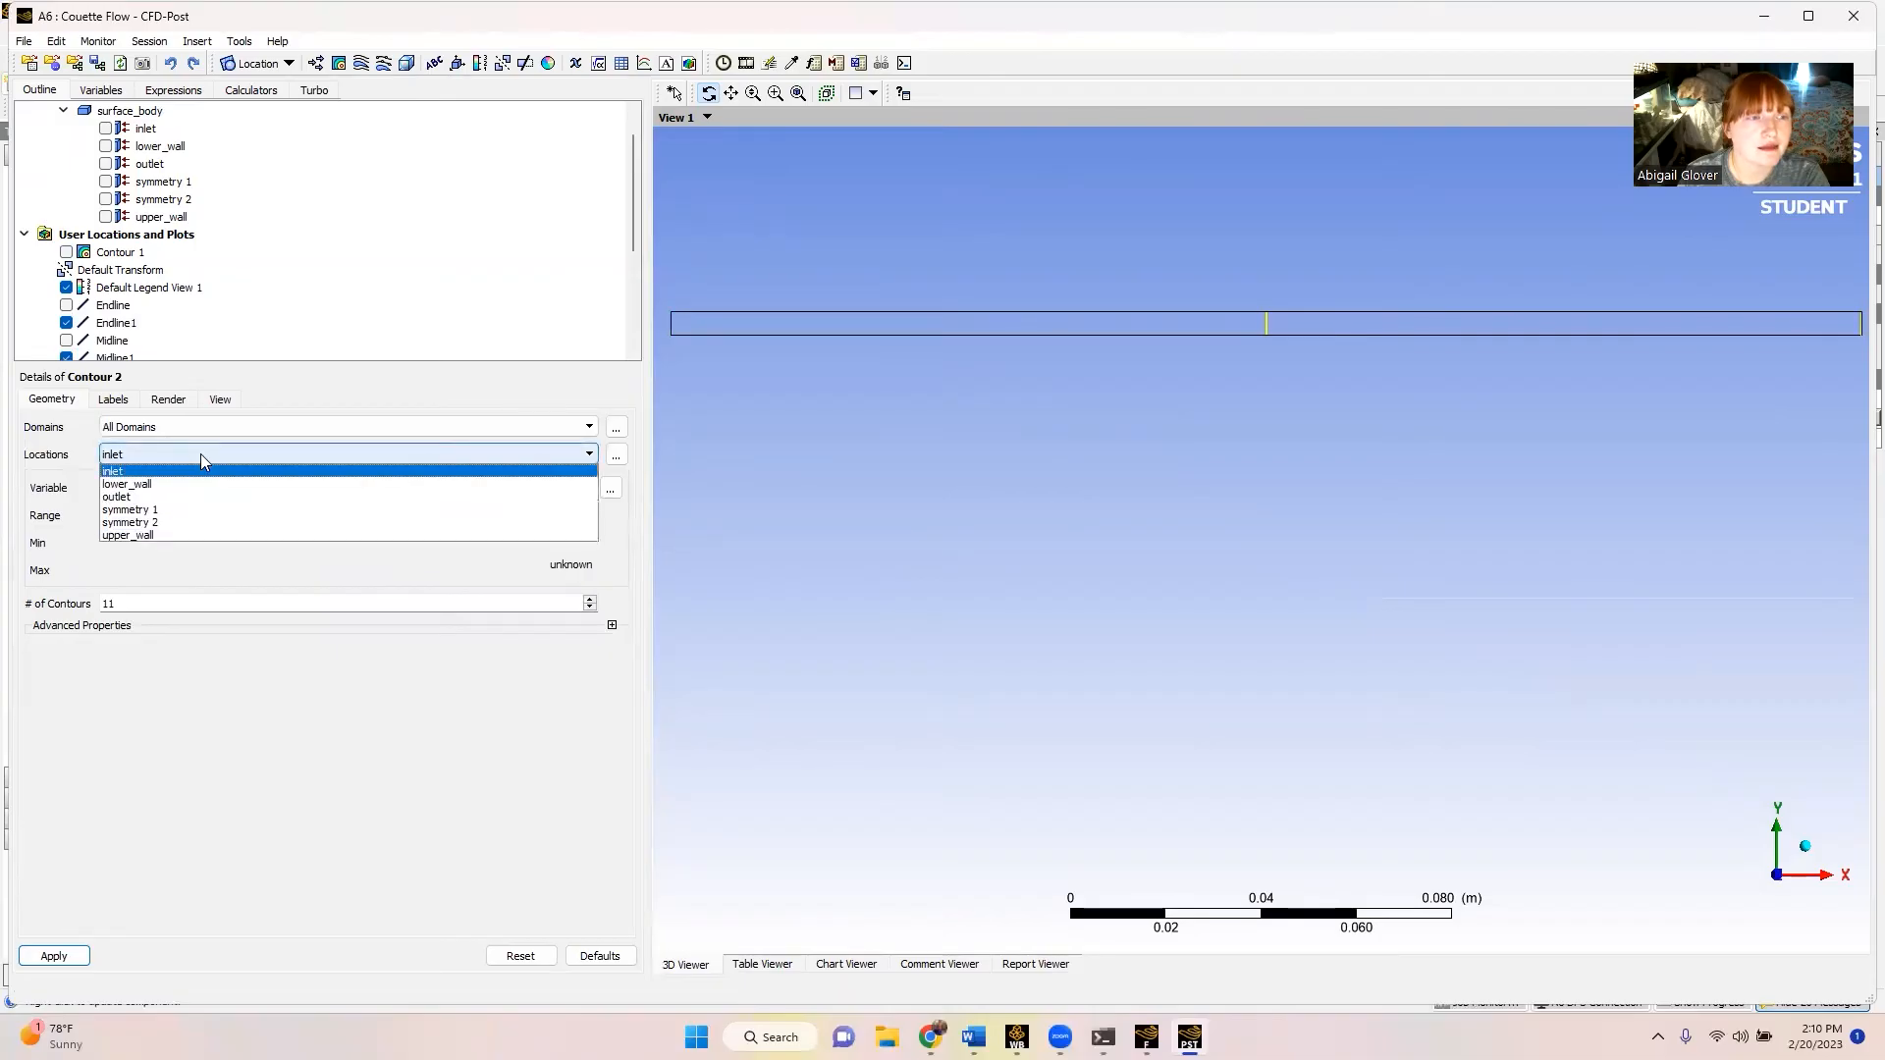
left_click(189, 512)
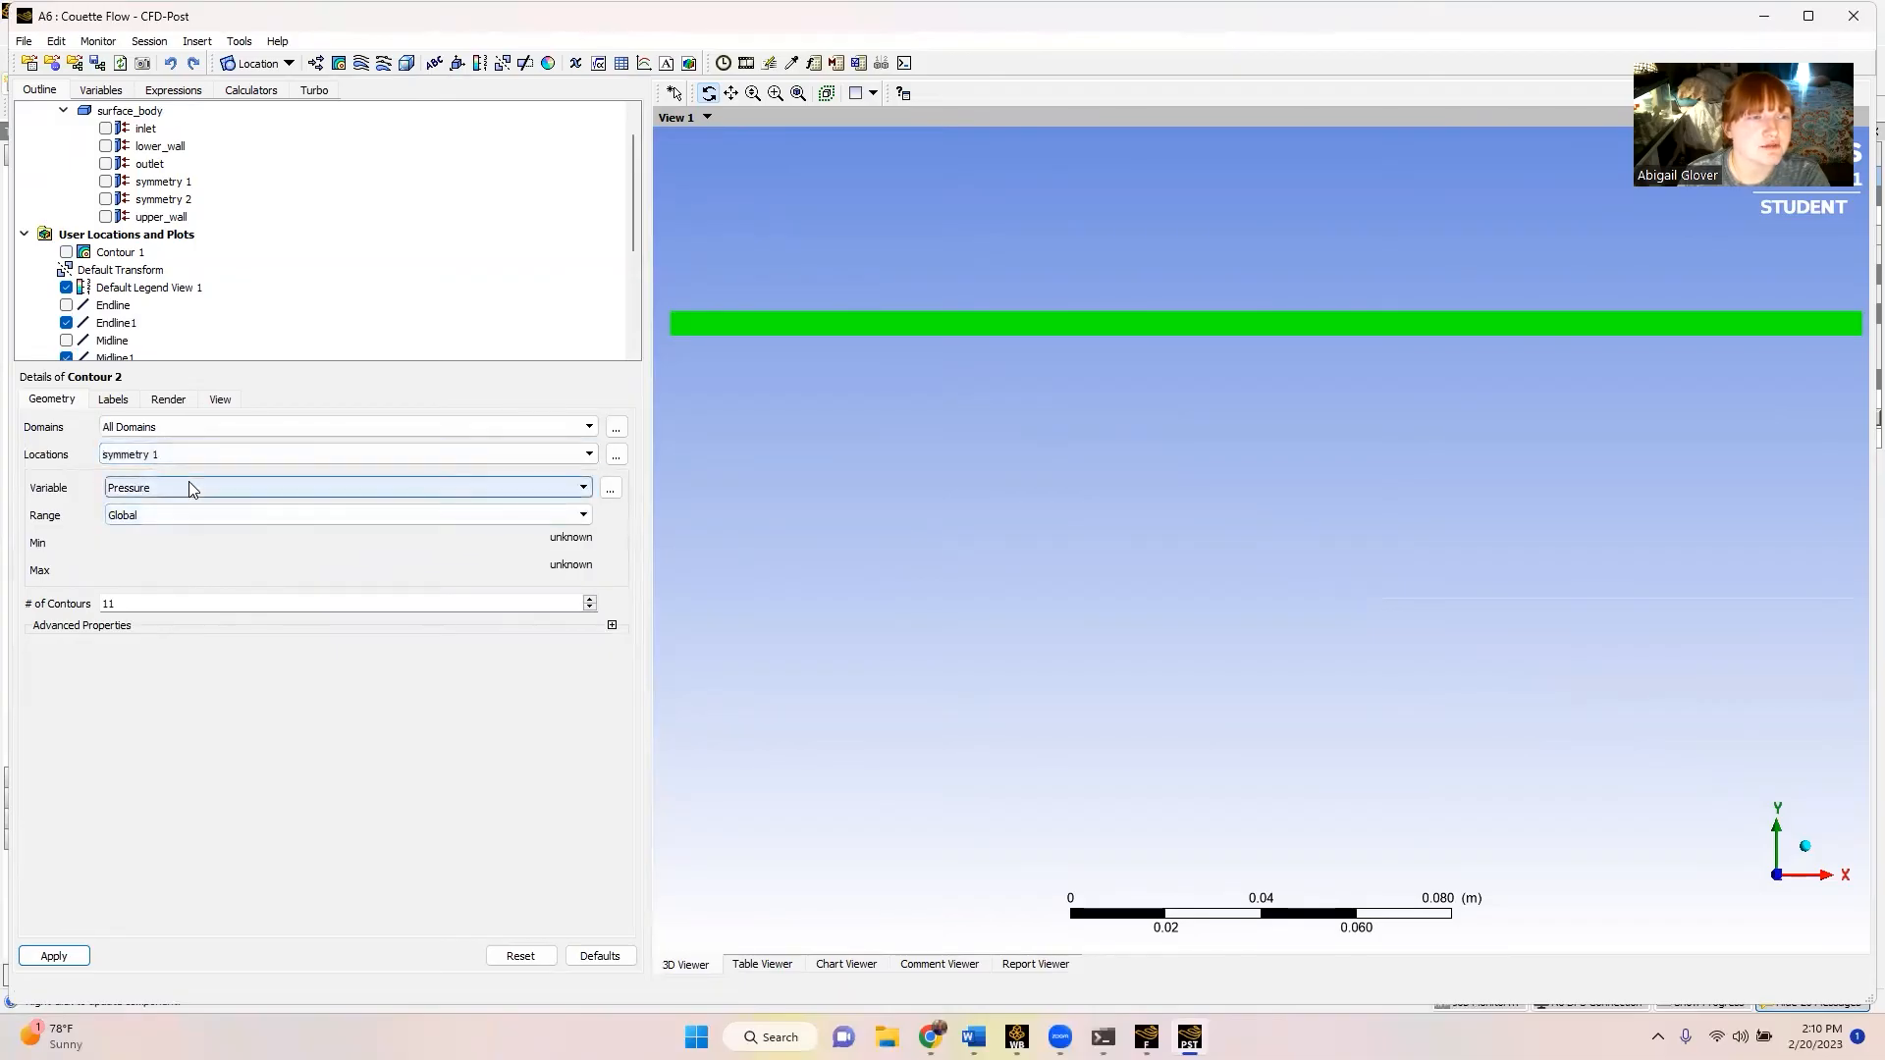
- Set the new contour's variable to Velocity u with 110 contours, check its label, render and view settings, and apply it
left_click(188, 487)
left_click(165, 557)
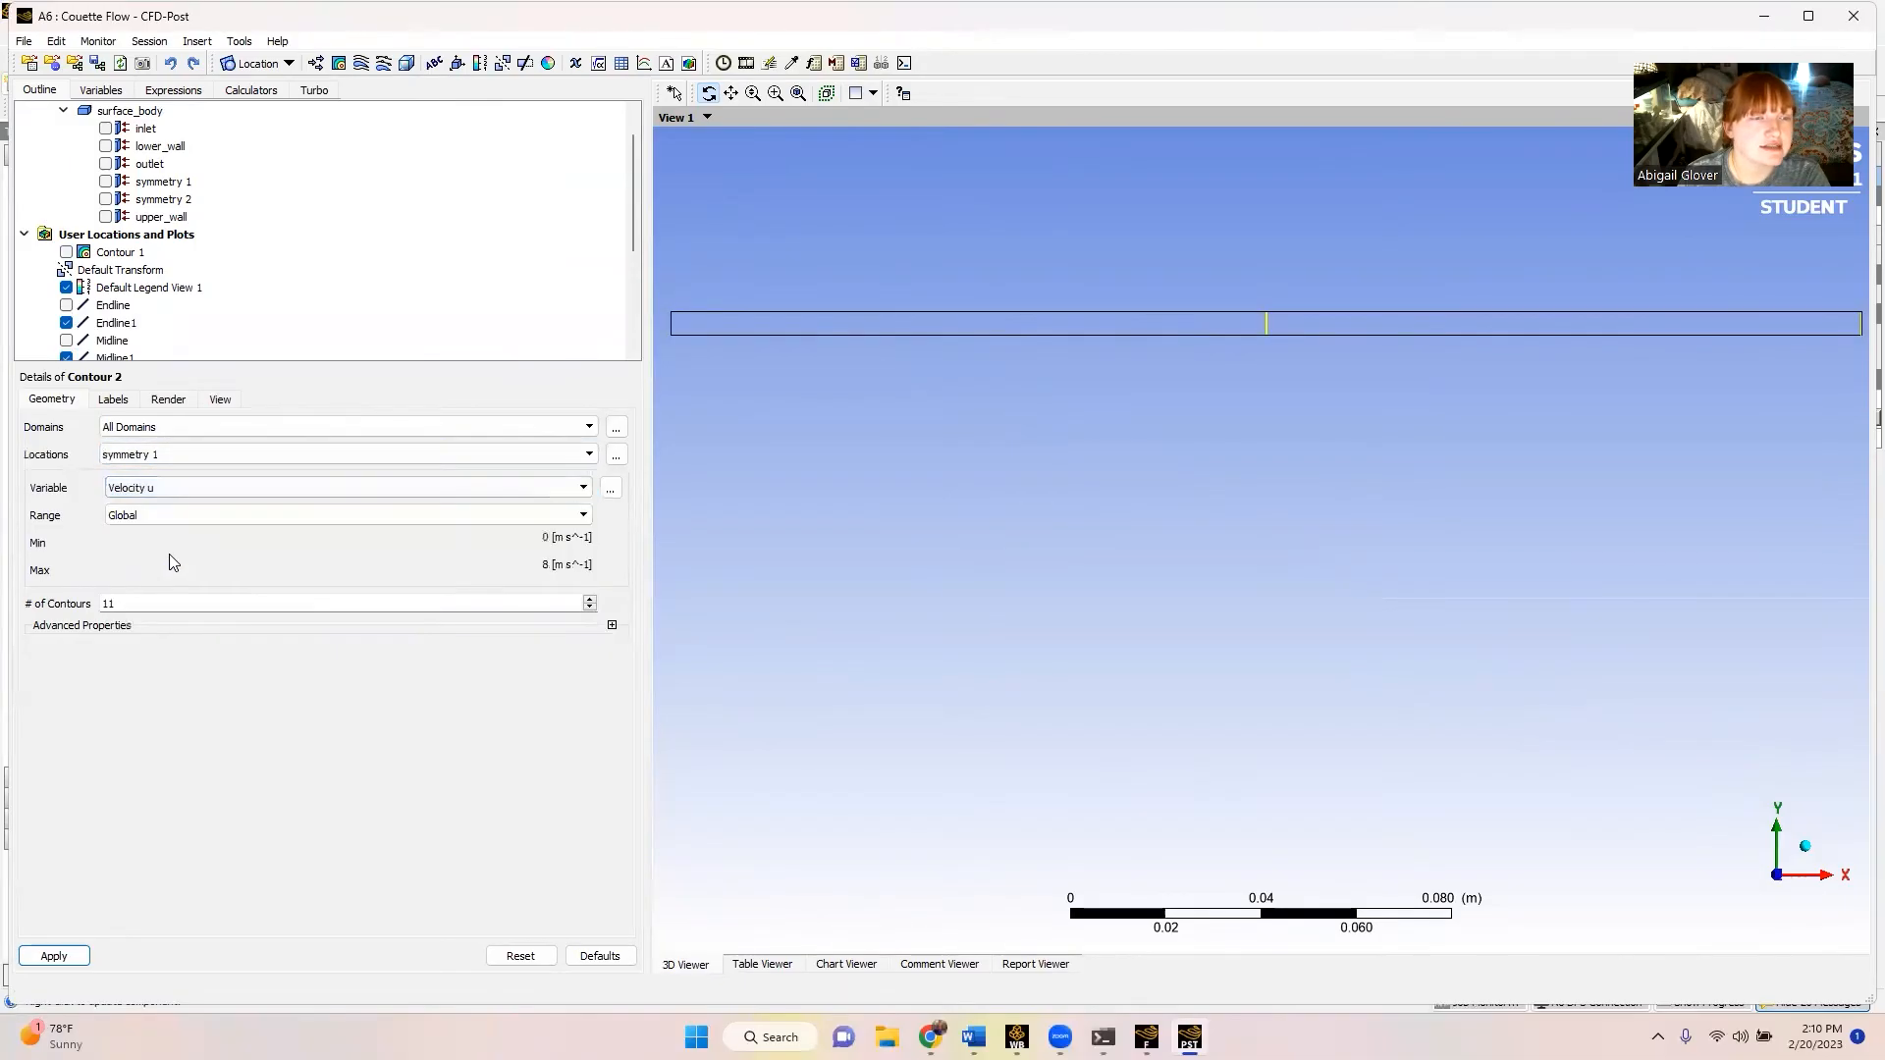
left_click(141, 599)
type("0")
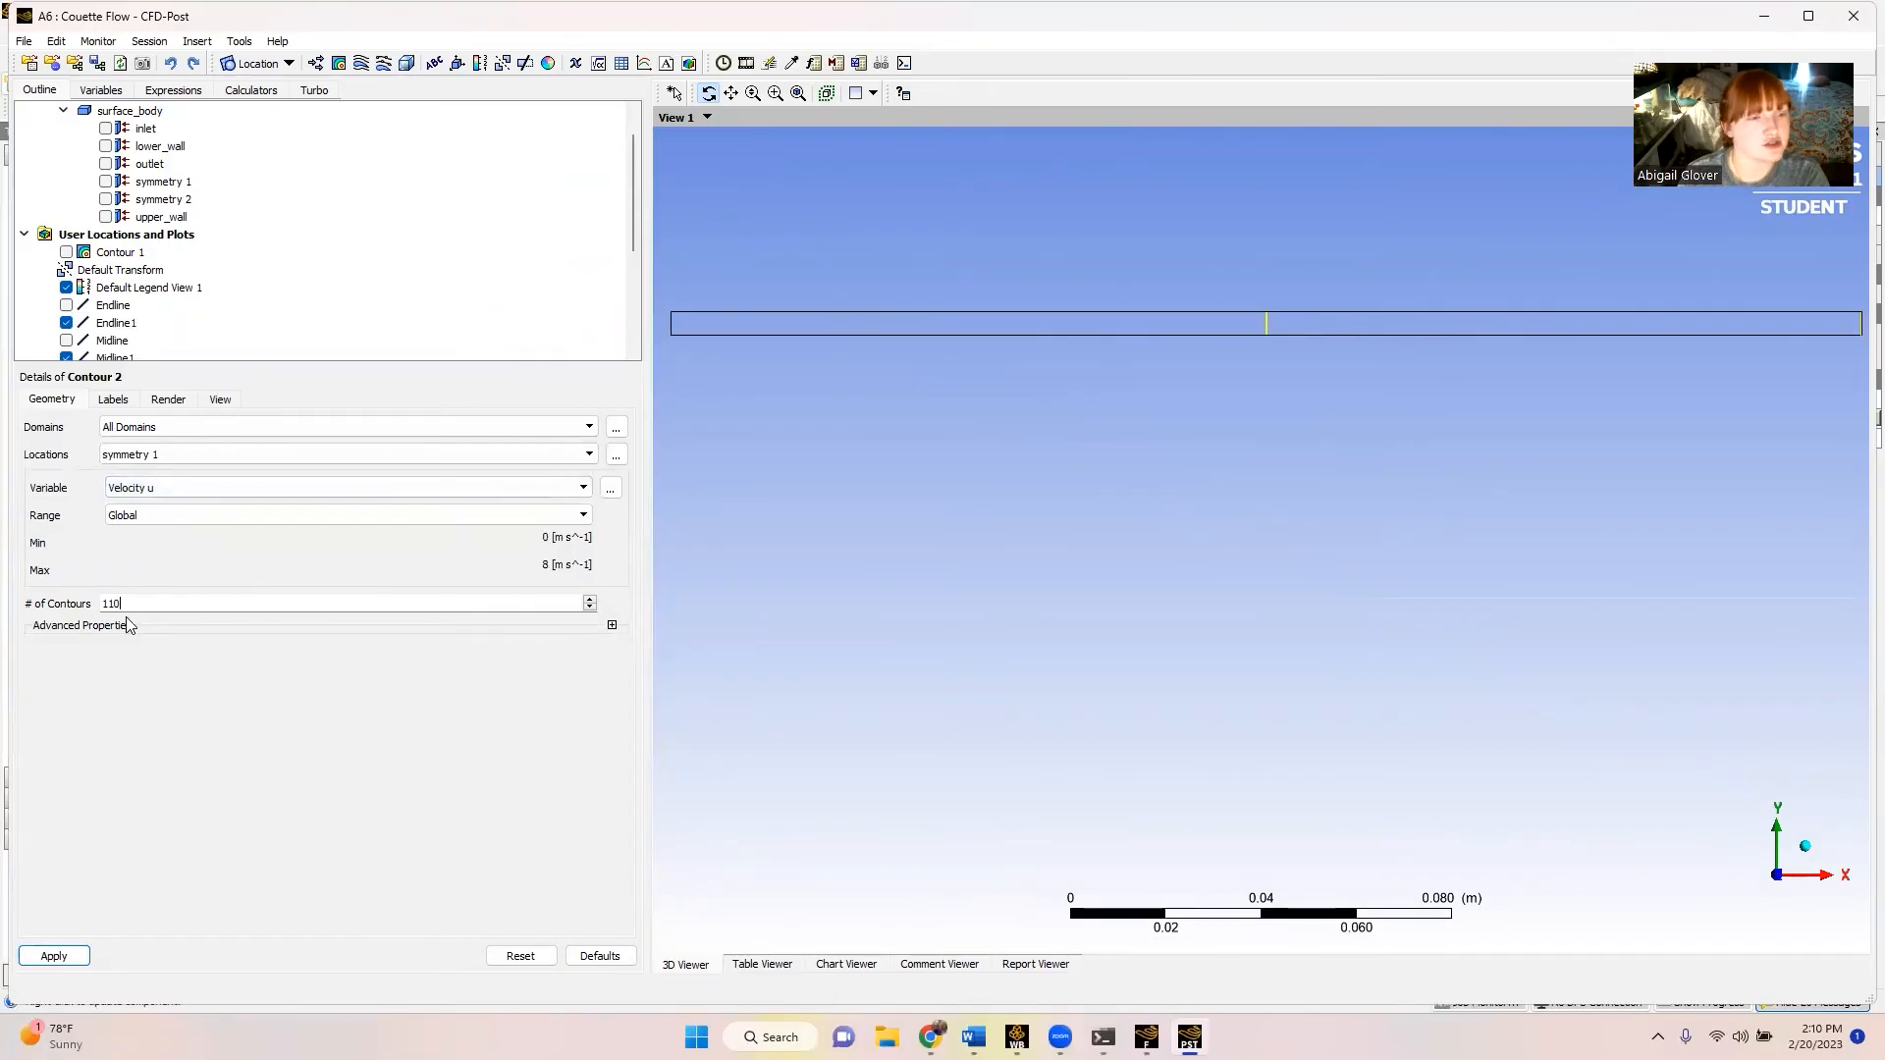
left_click(115, 405)
left_click(169, 399)
left_click(220, 399)
left_click(54, 959)
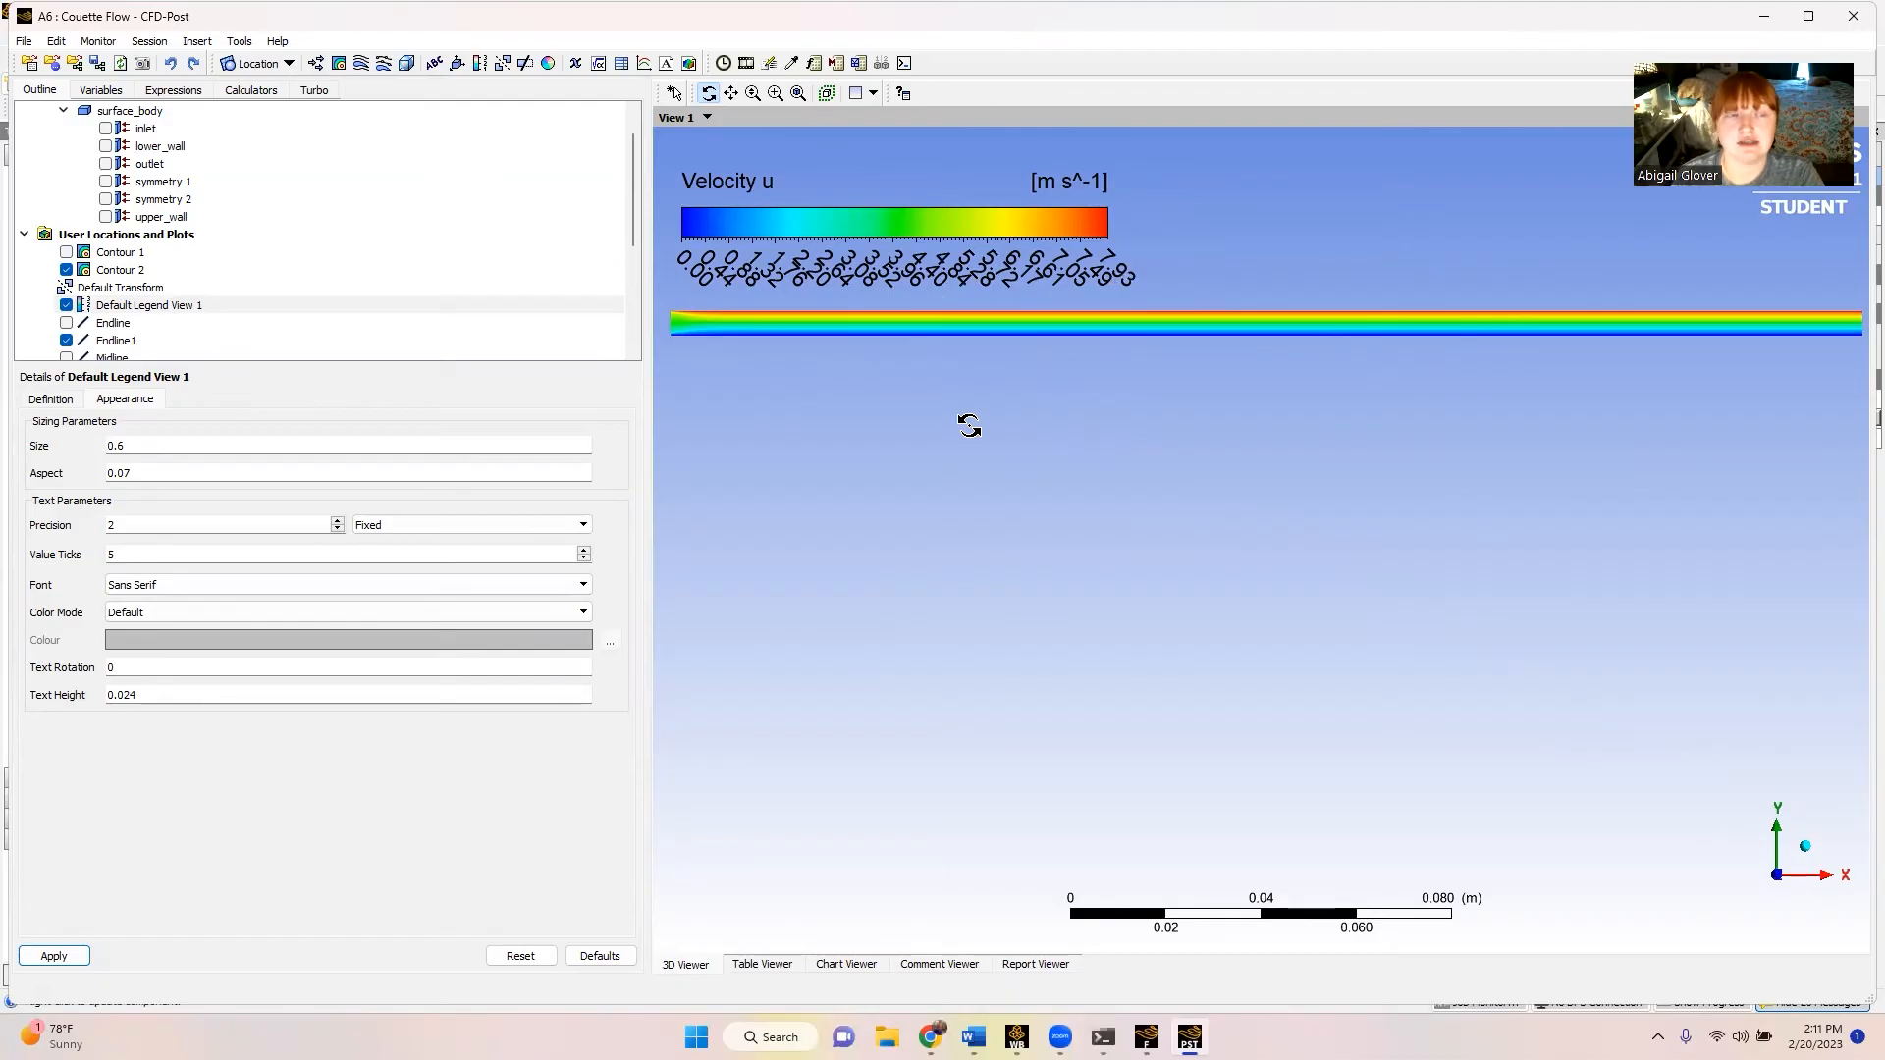
- Show the Chart Viewer and insert a new chart with the default name
left_click(840, 967)
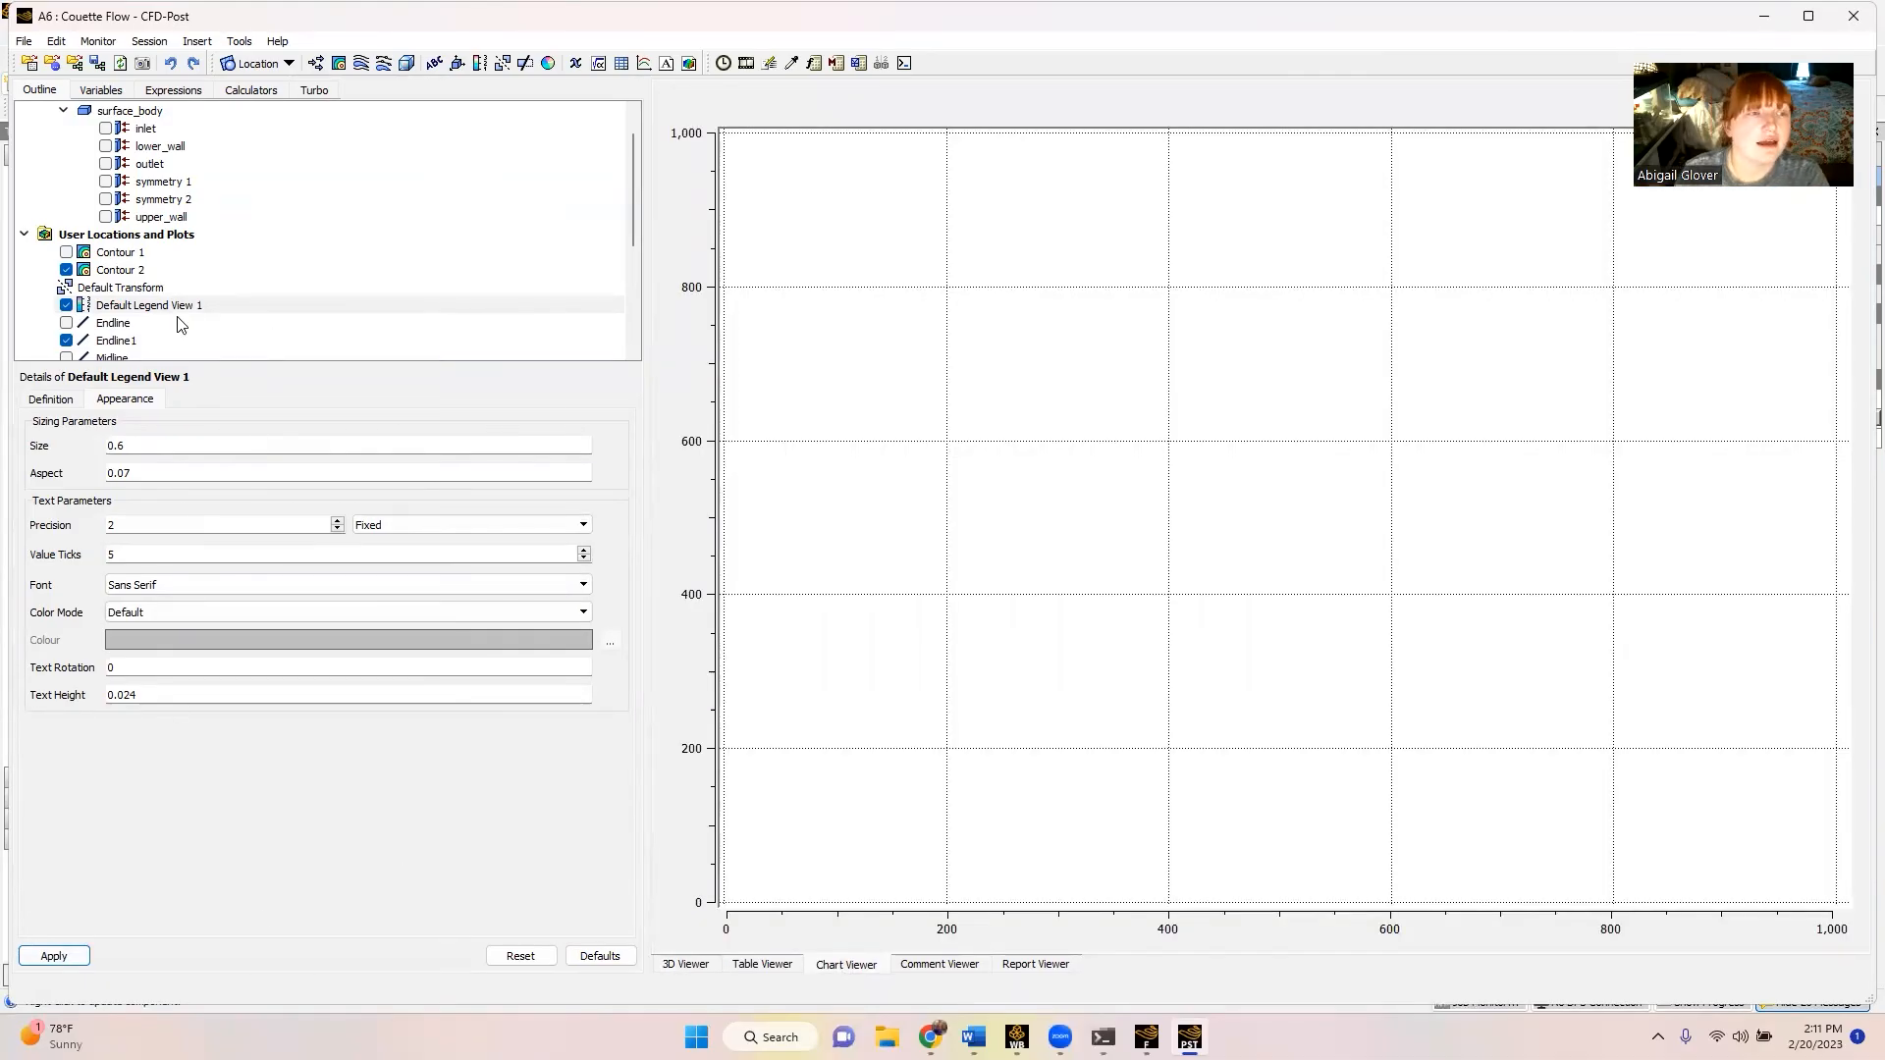
scroll(367, 145, "down", 4)
left_click(644, 63)
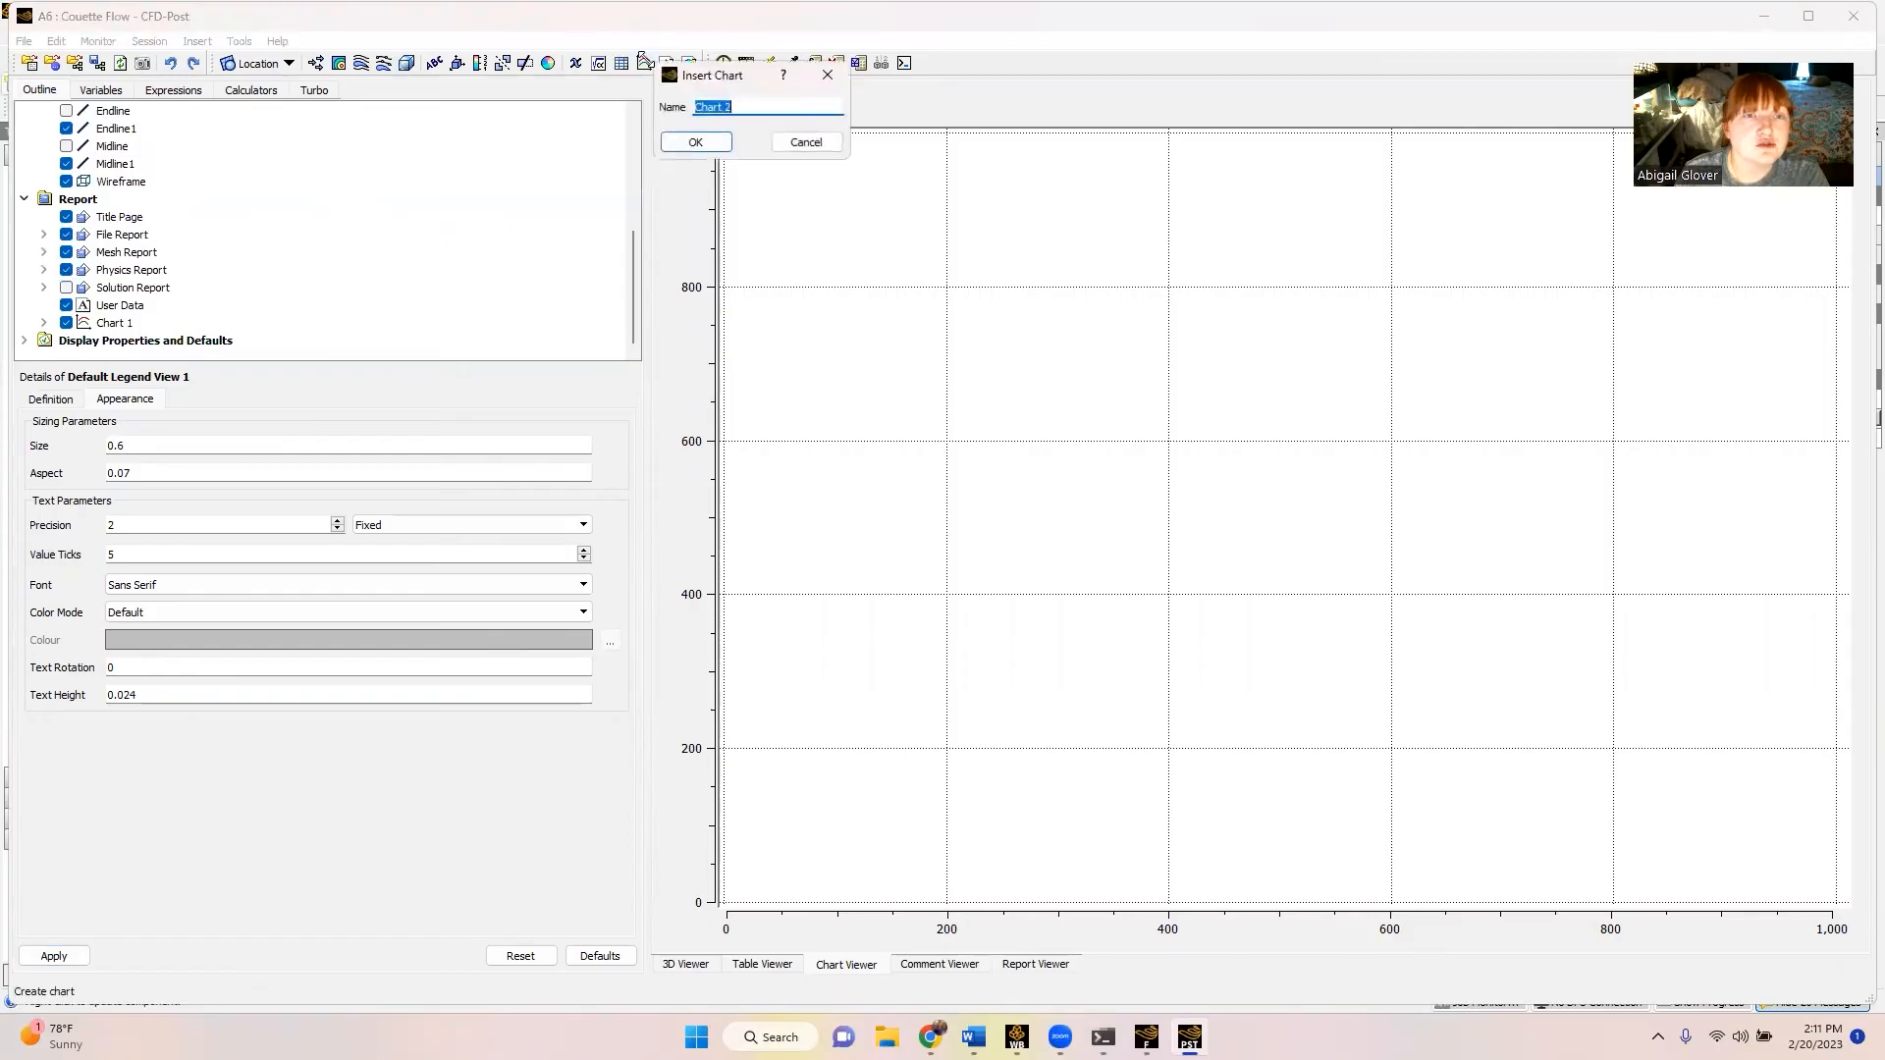
left_click(689, 144)
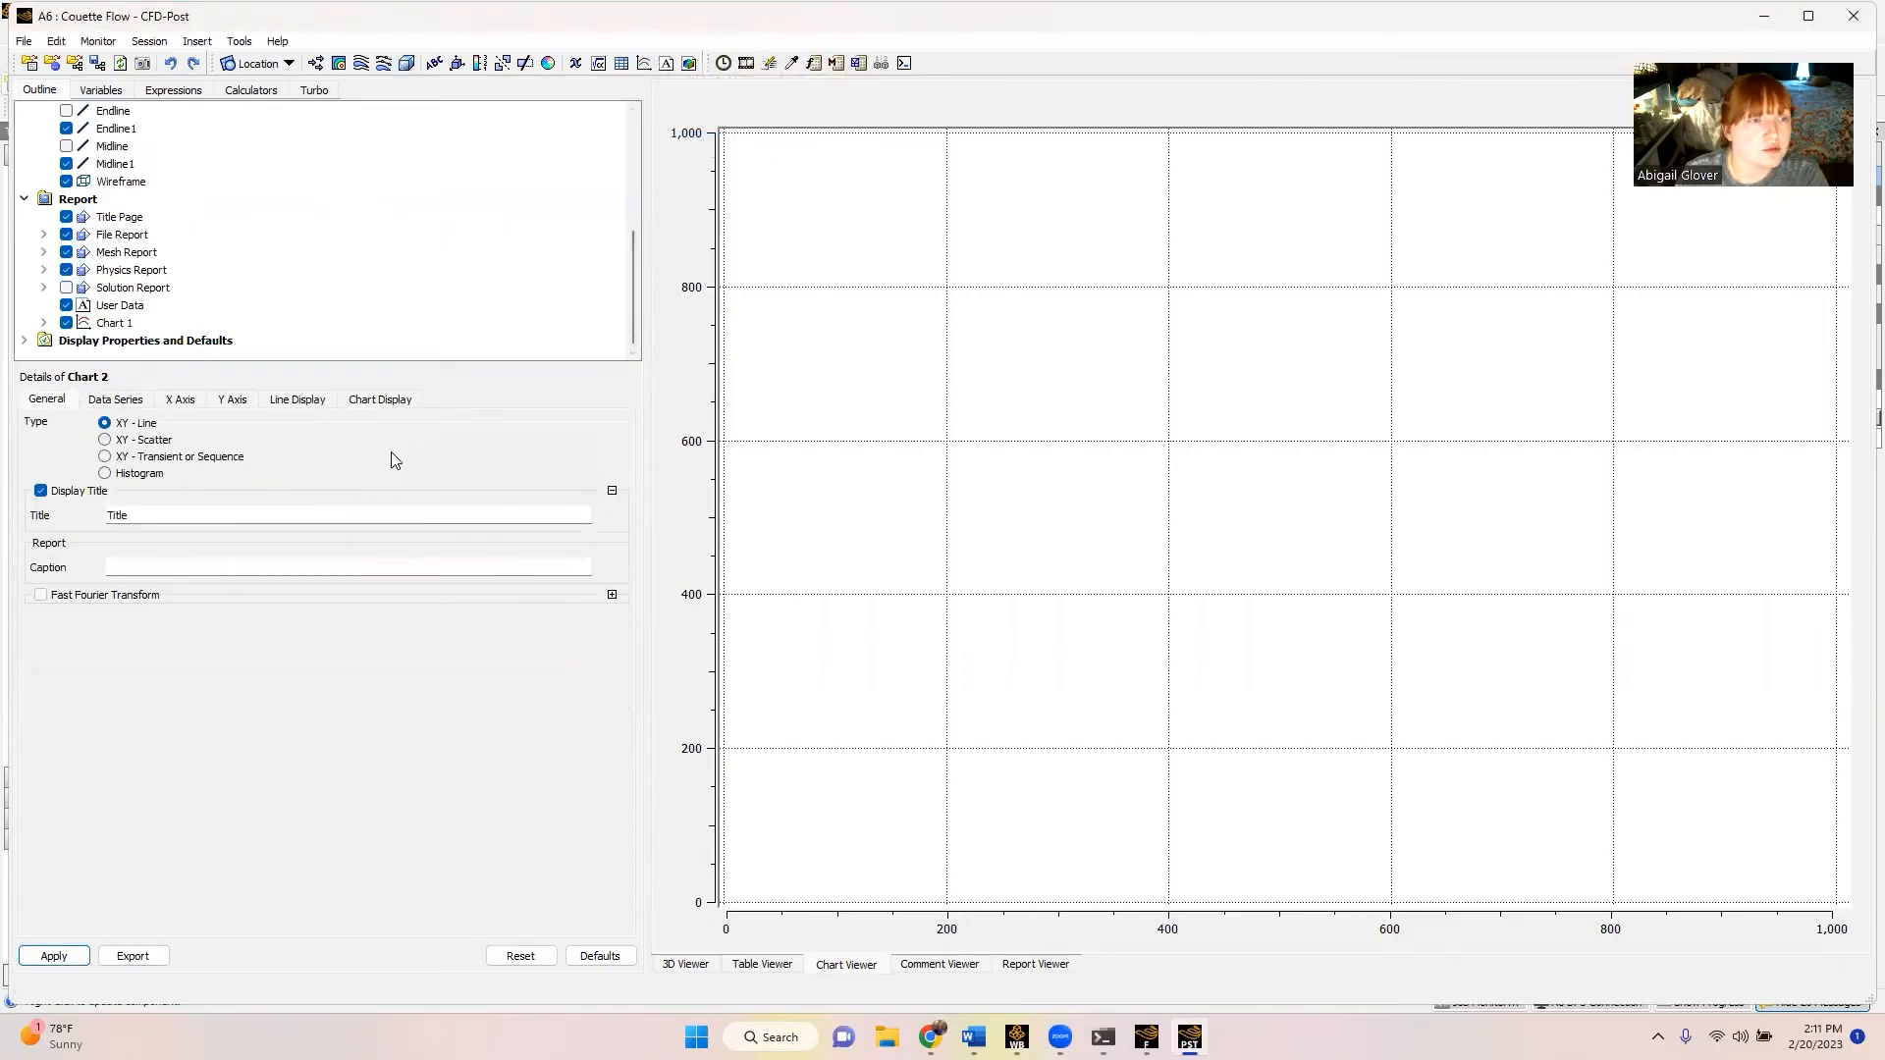
- Add a second data series to the chart, name the first series Midline and set its location to Midline1
left_click(116, 399)
left_click(608, 476)
left_click(58, 438)
type("Midline")
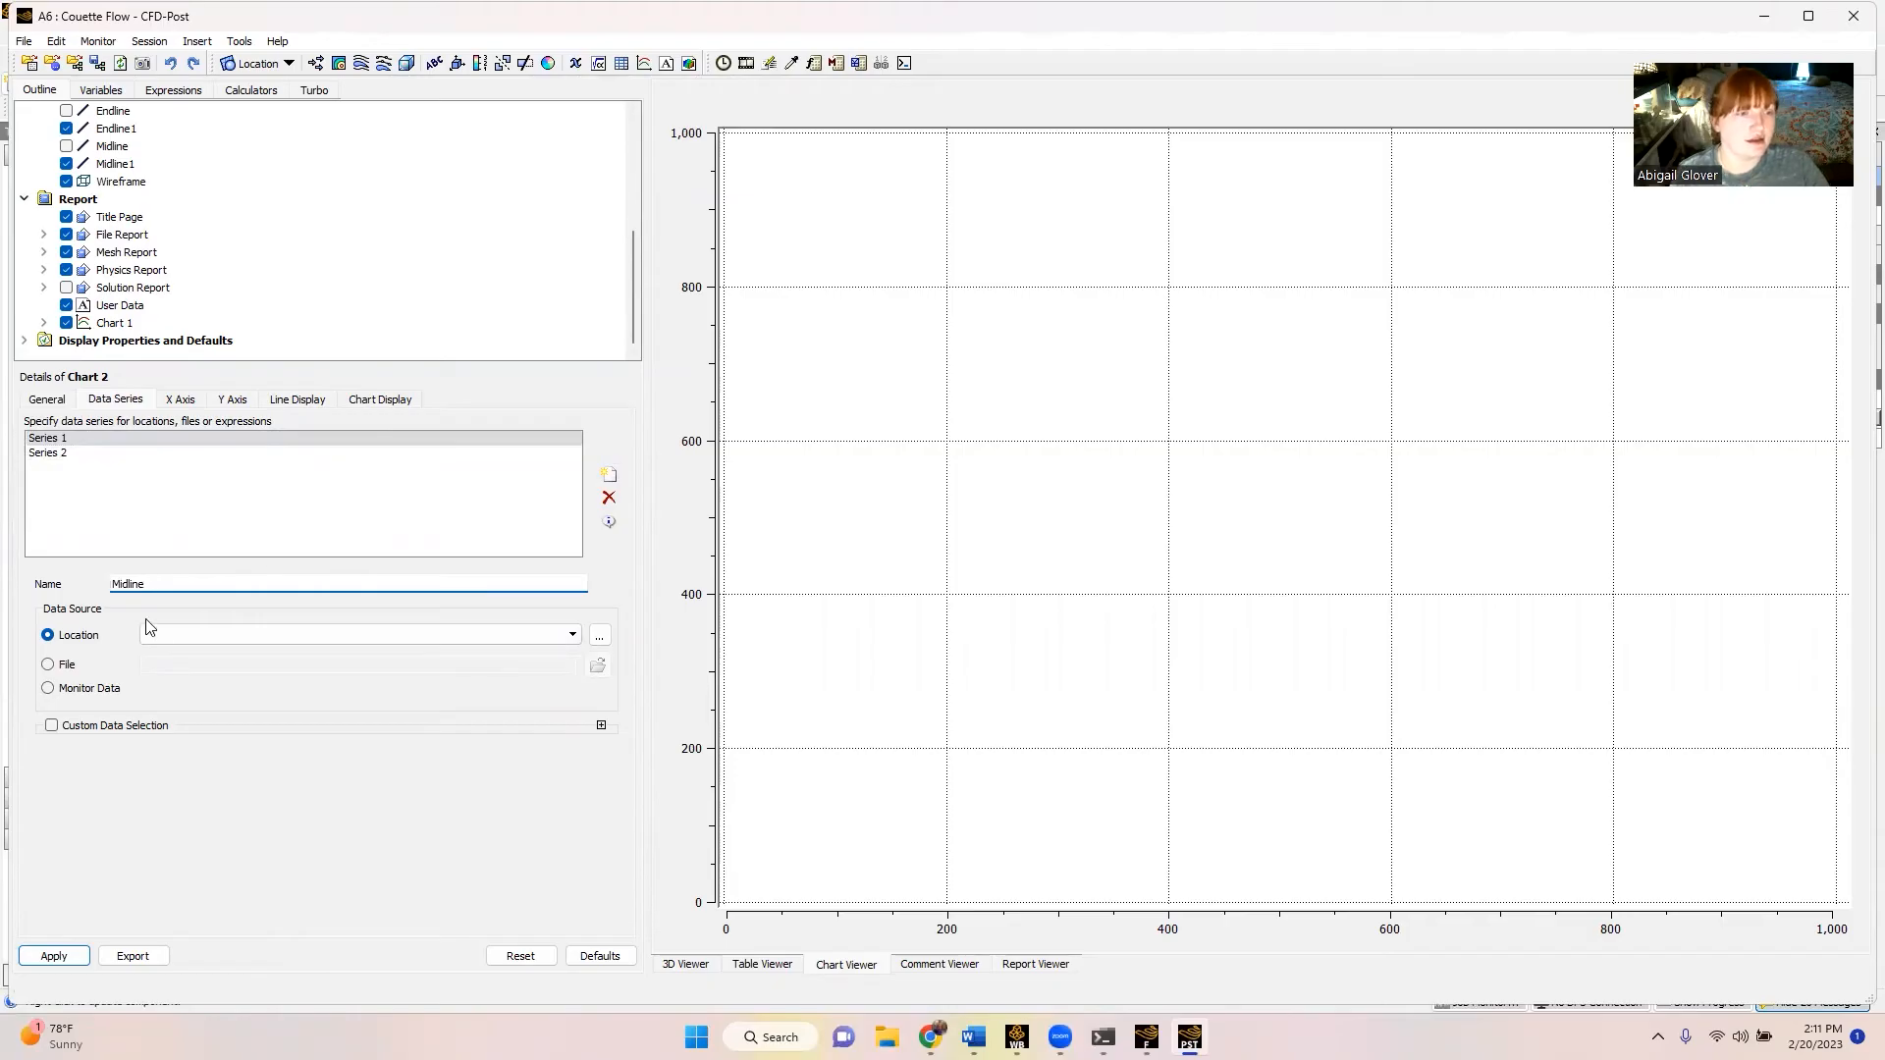
left_click(148, 635)
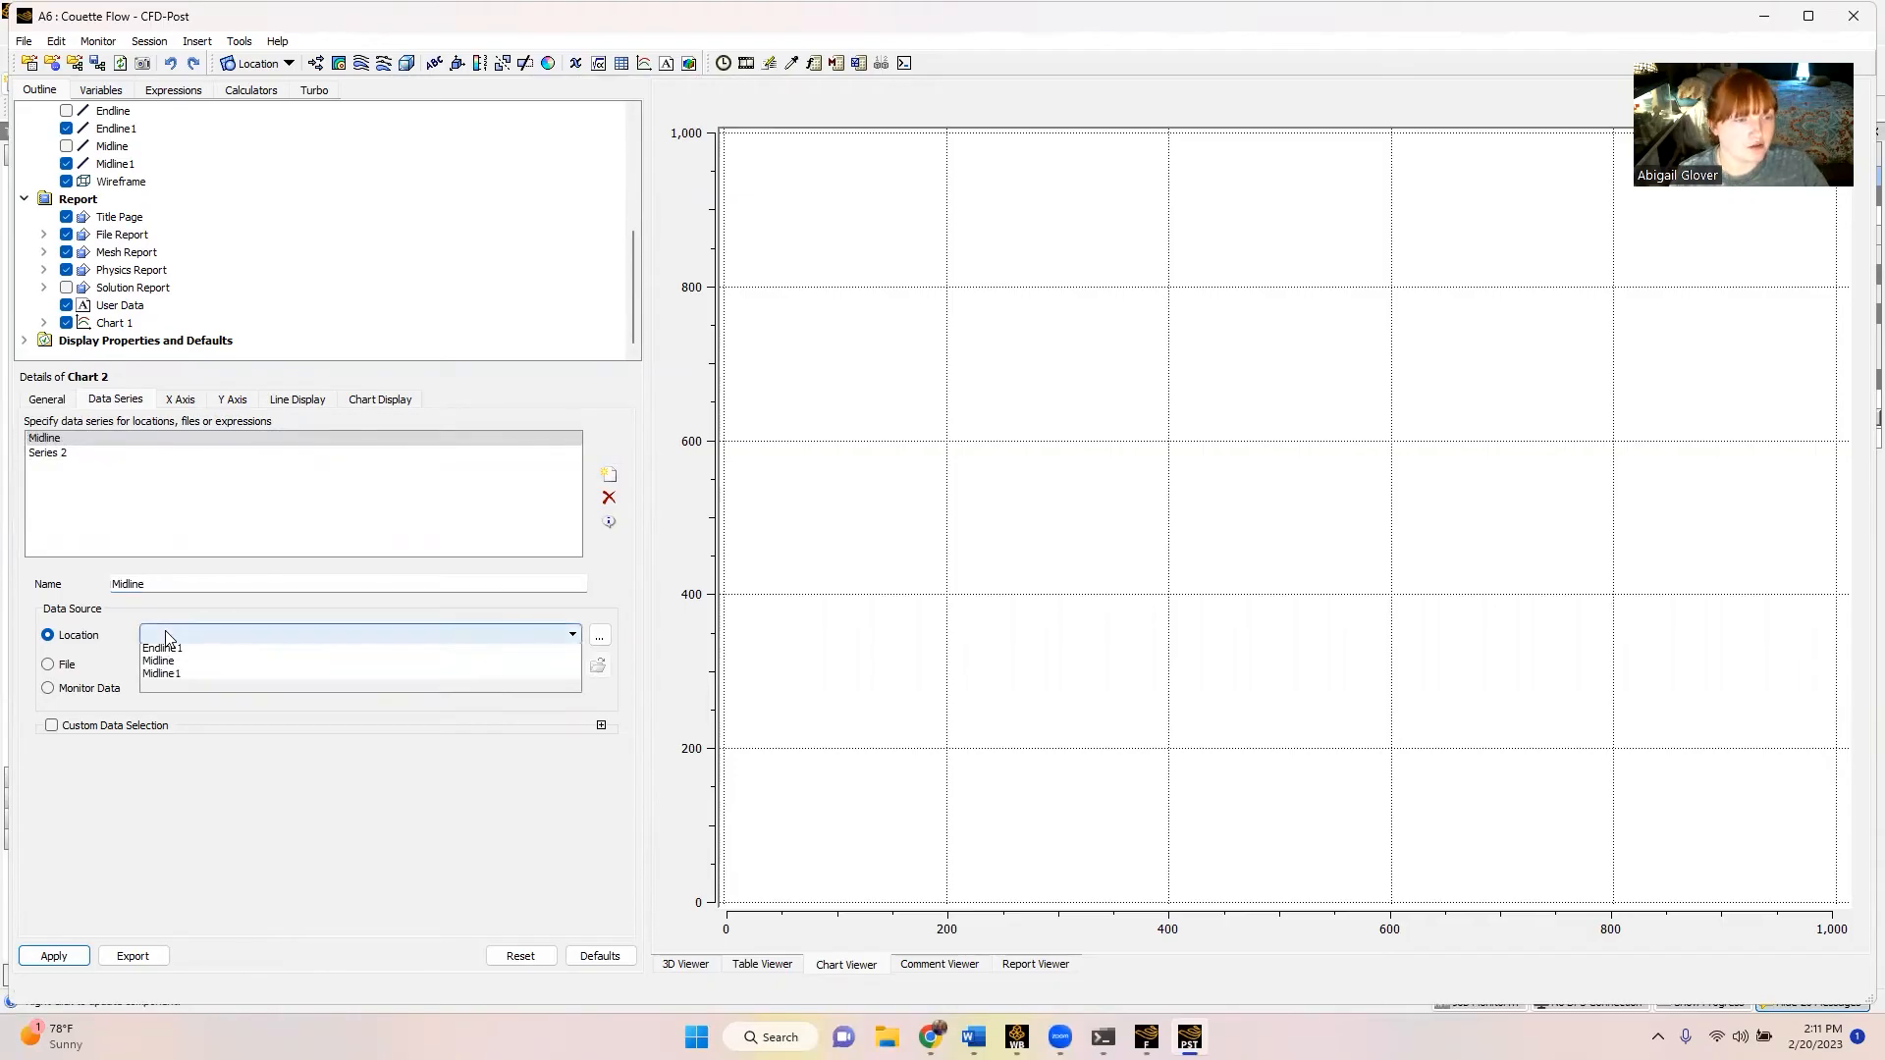
left_click(186, 695)
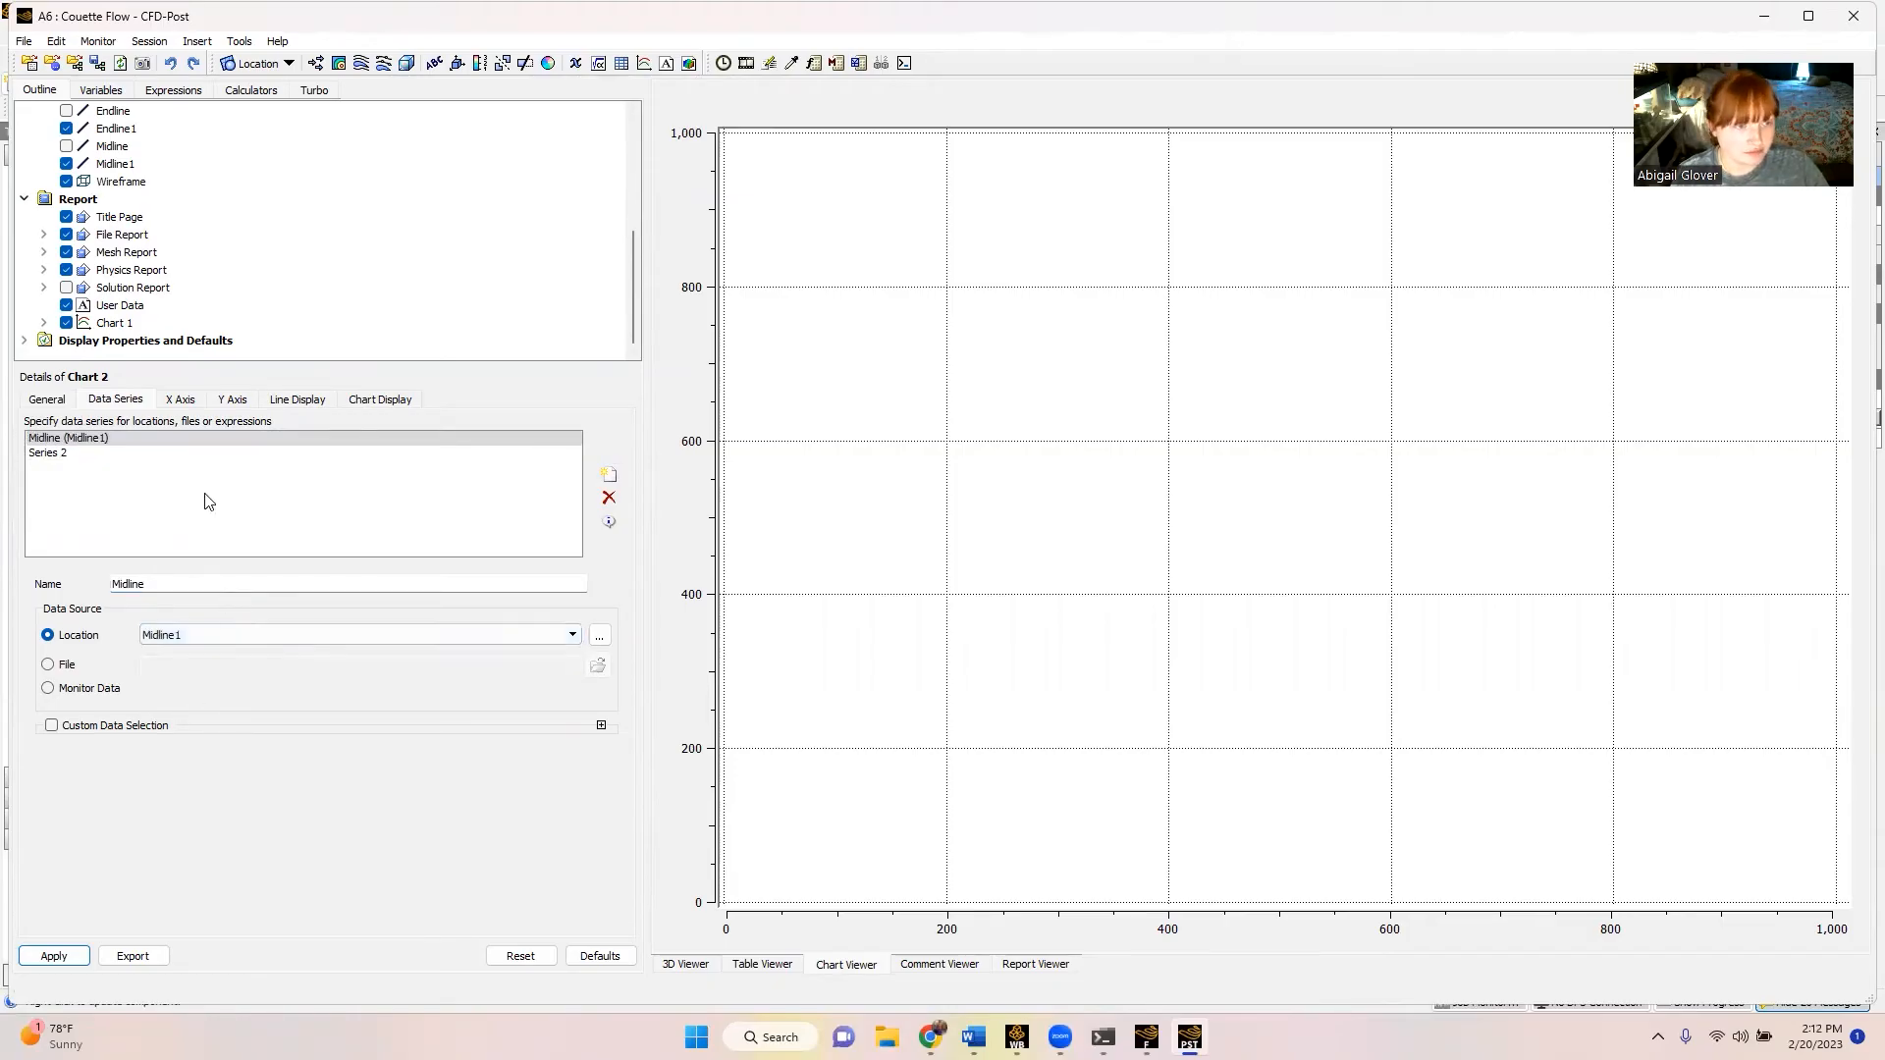
- Name the chart's second data series Endline and set its location to Endline1
left_click(59, 453)
type("End")
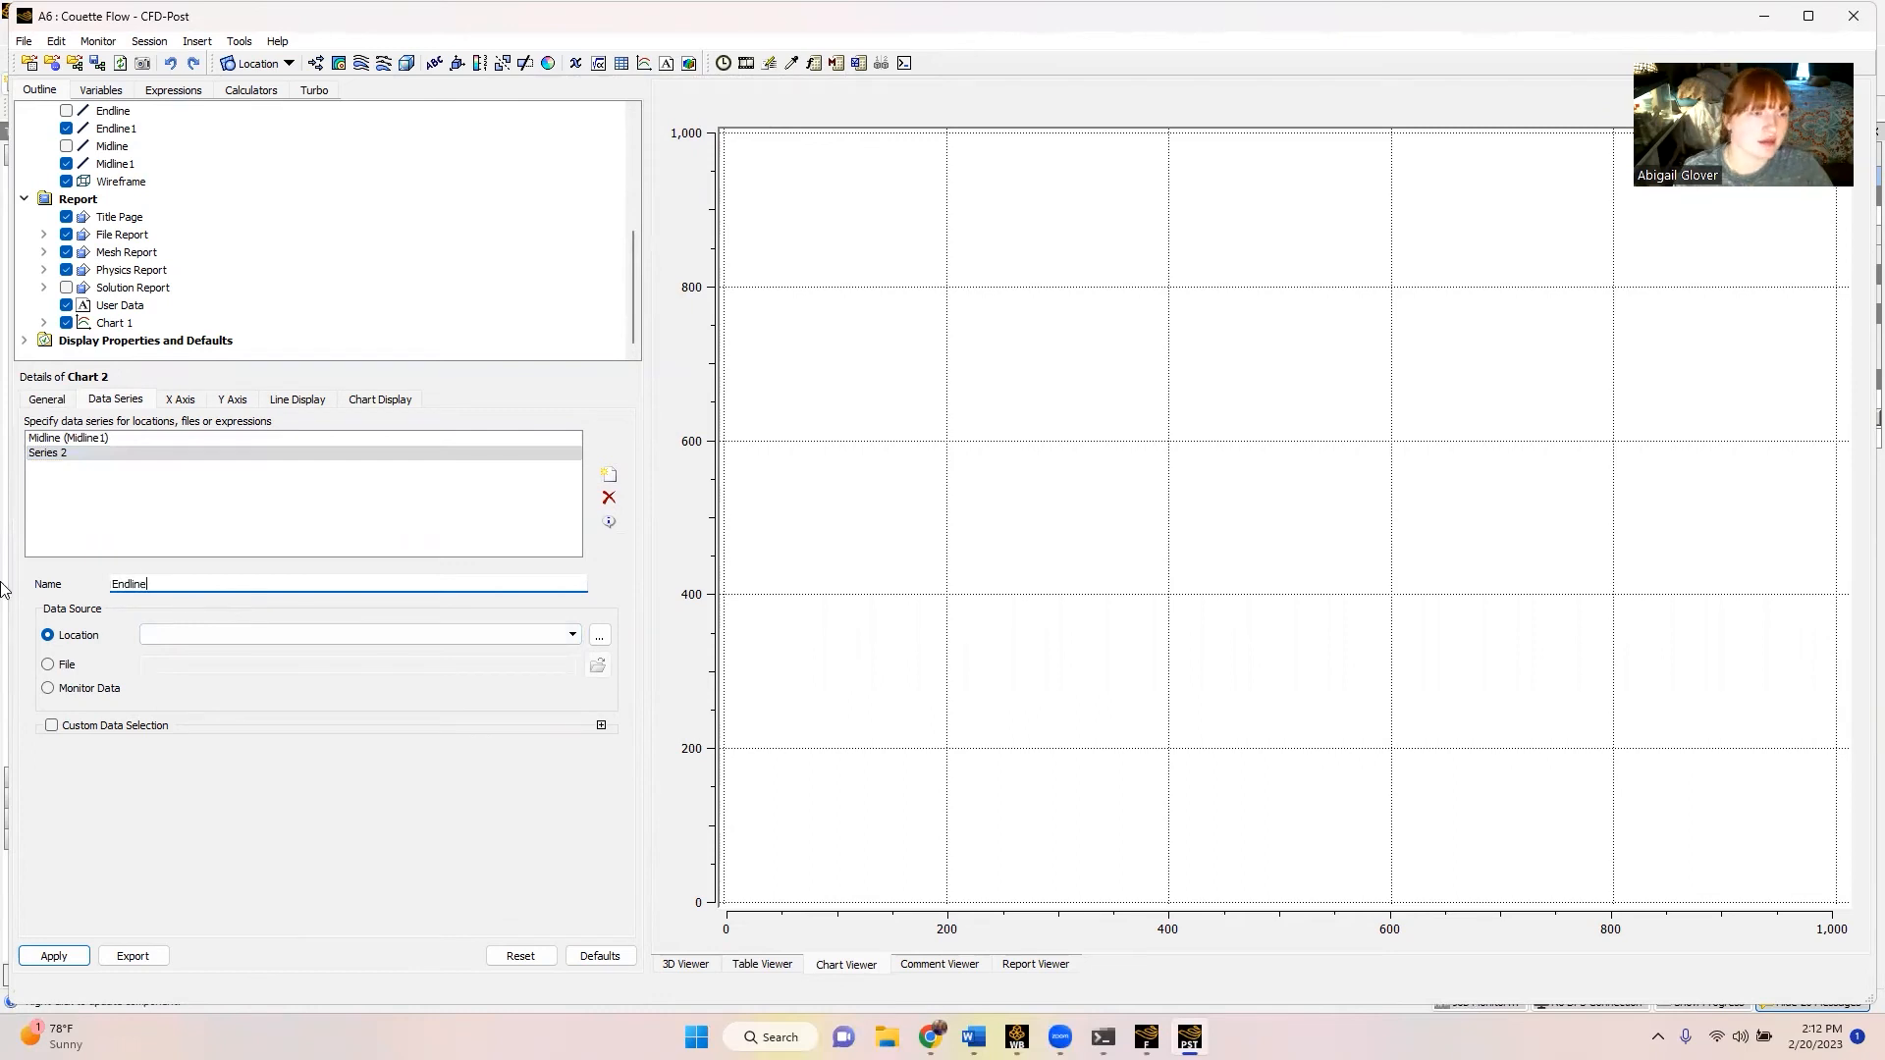
left_click(178, 636)
left_click(194, 671)
- Set the chart's X axis variable to Velocity u and its Y axis variable to Y
left_click(180, 400)
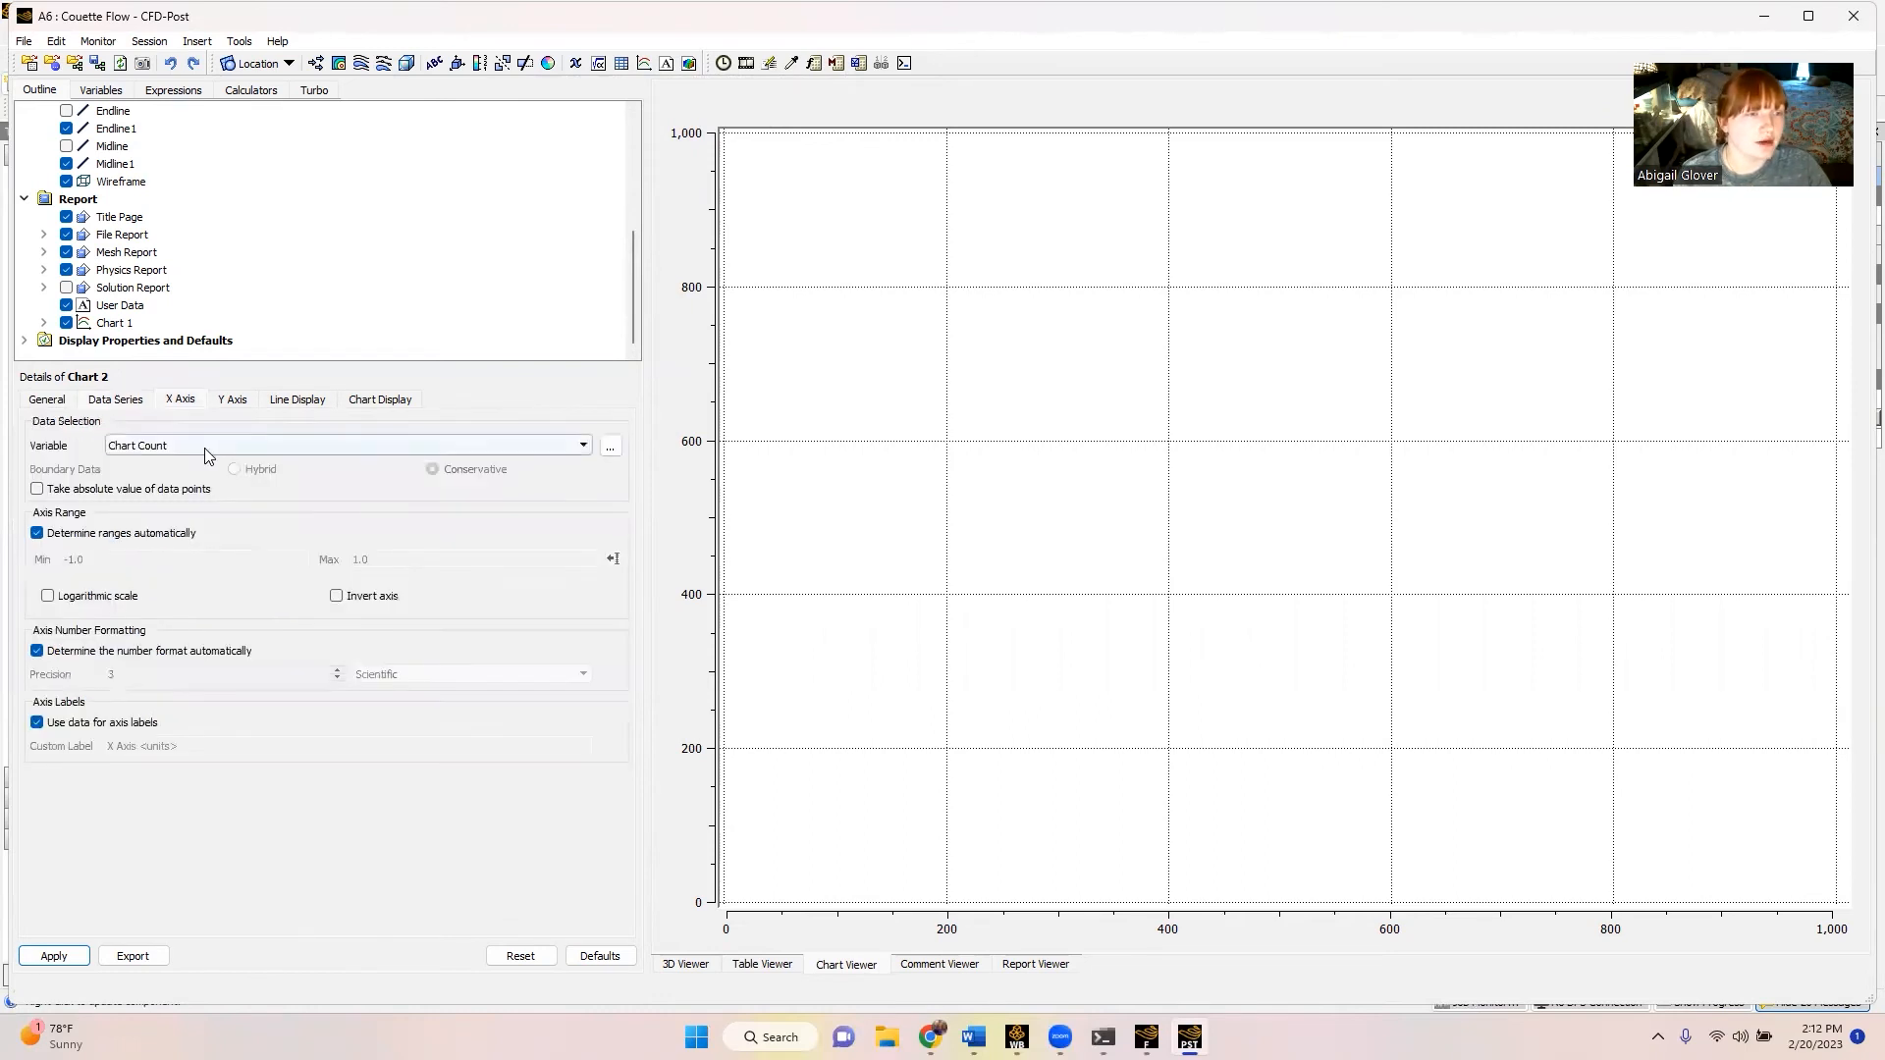
left_click(204, 447)
left_click(186, 538)
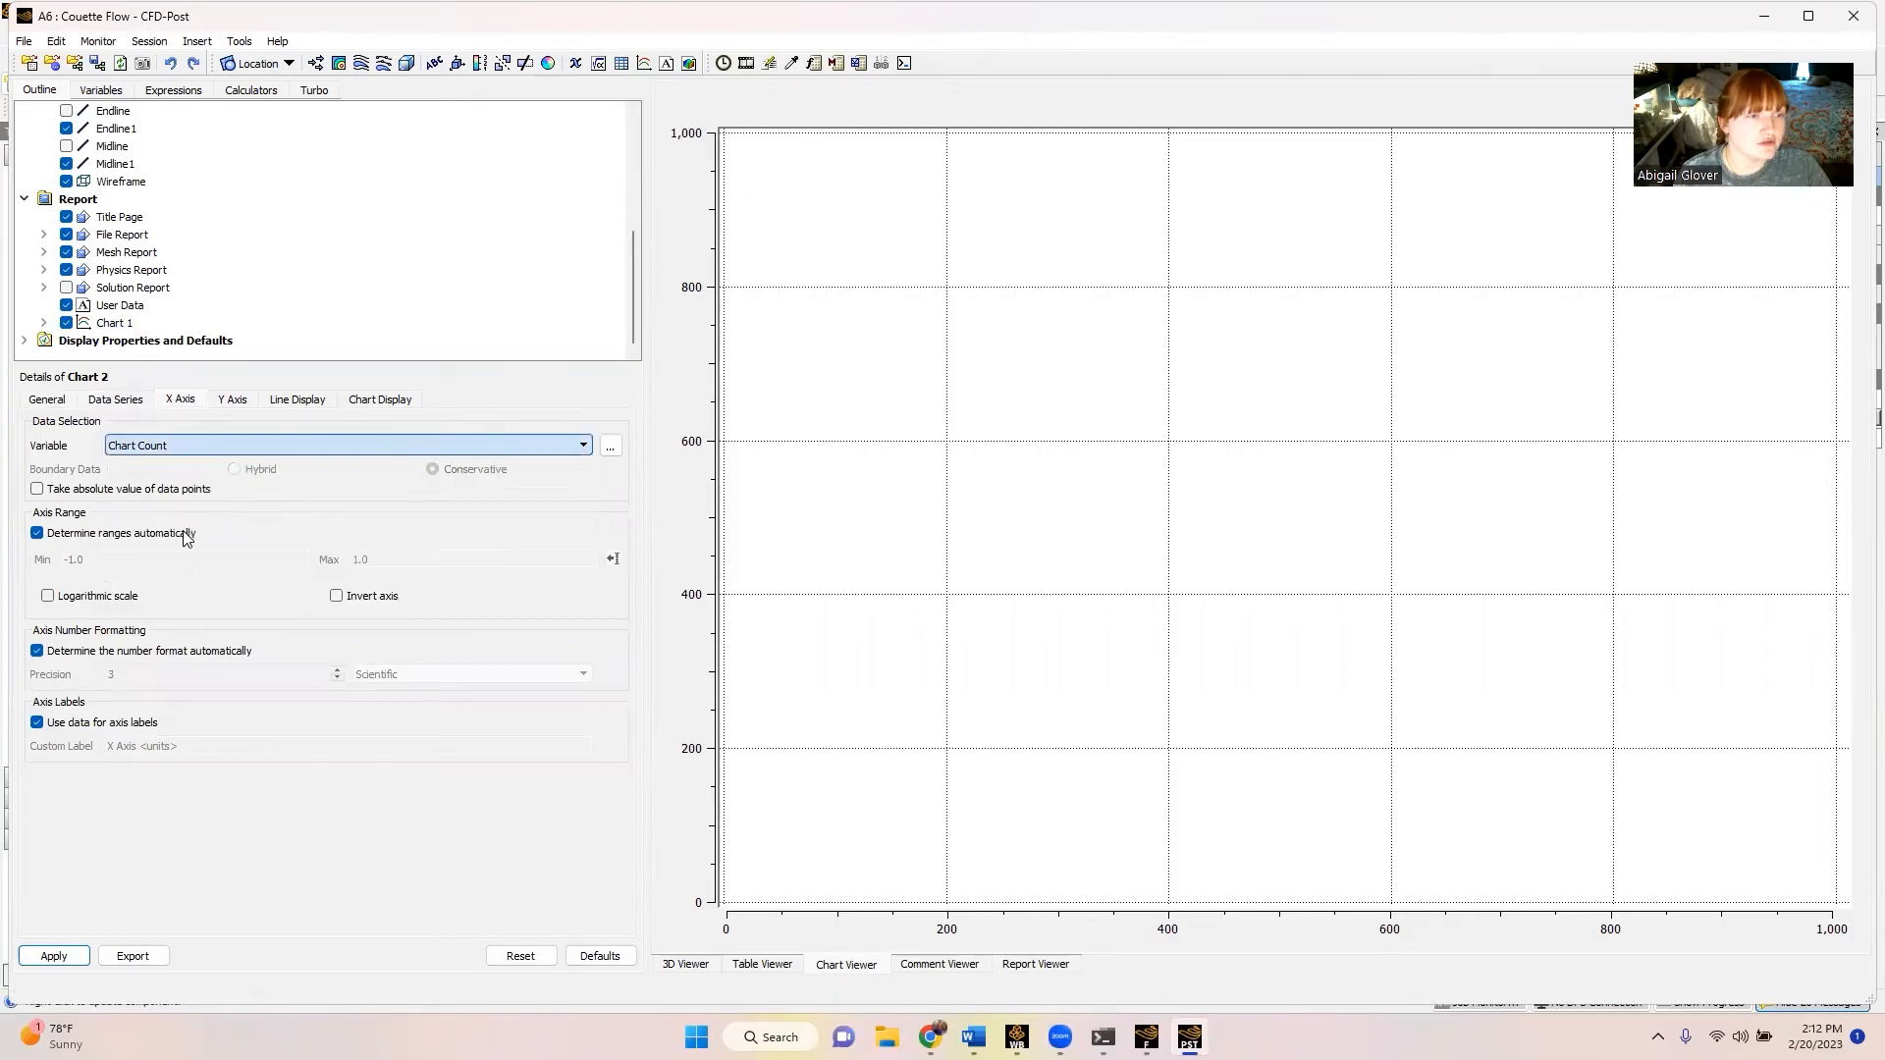
left_click(244, 401)
left_click(224, 447)
scroll(196, 530, "down", 3)
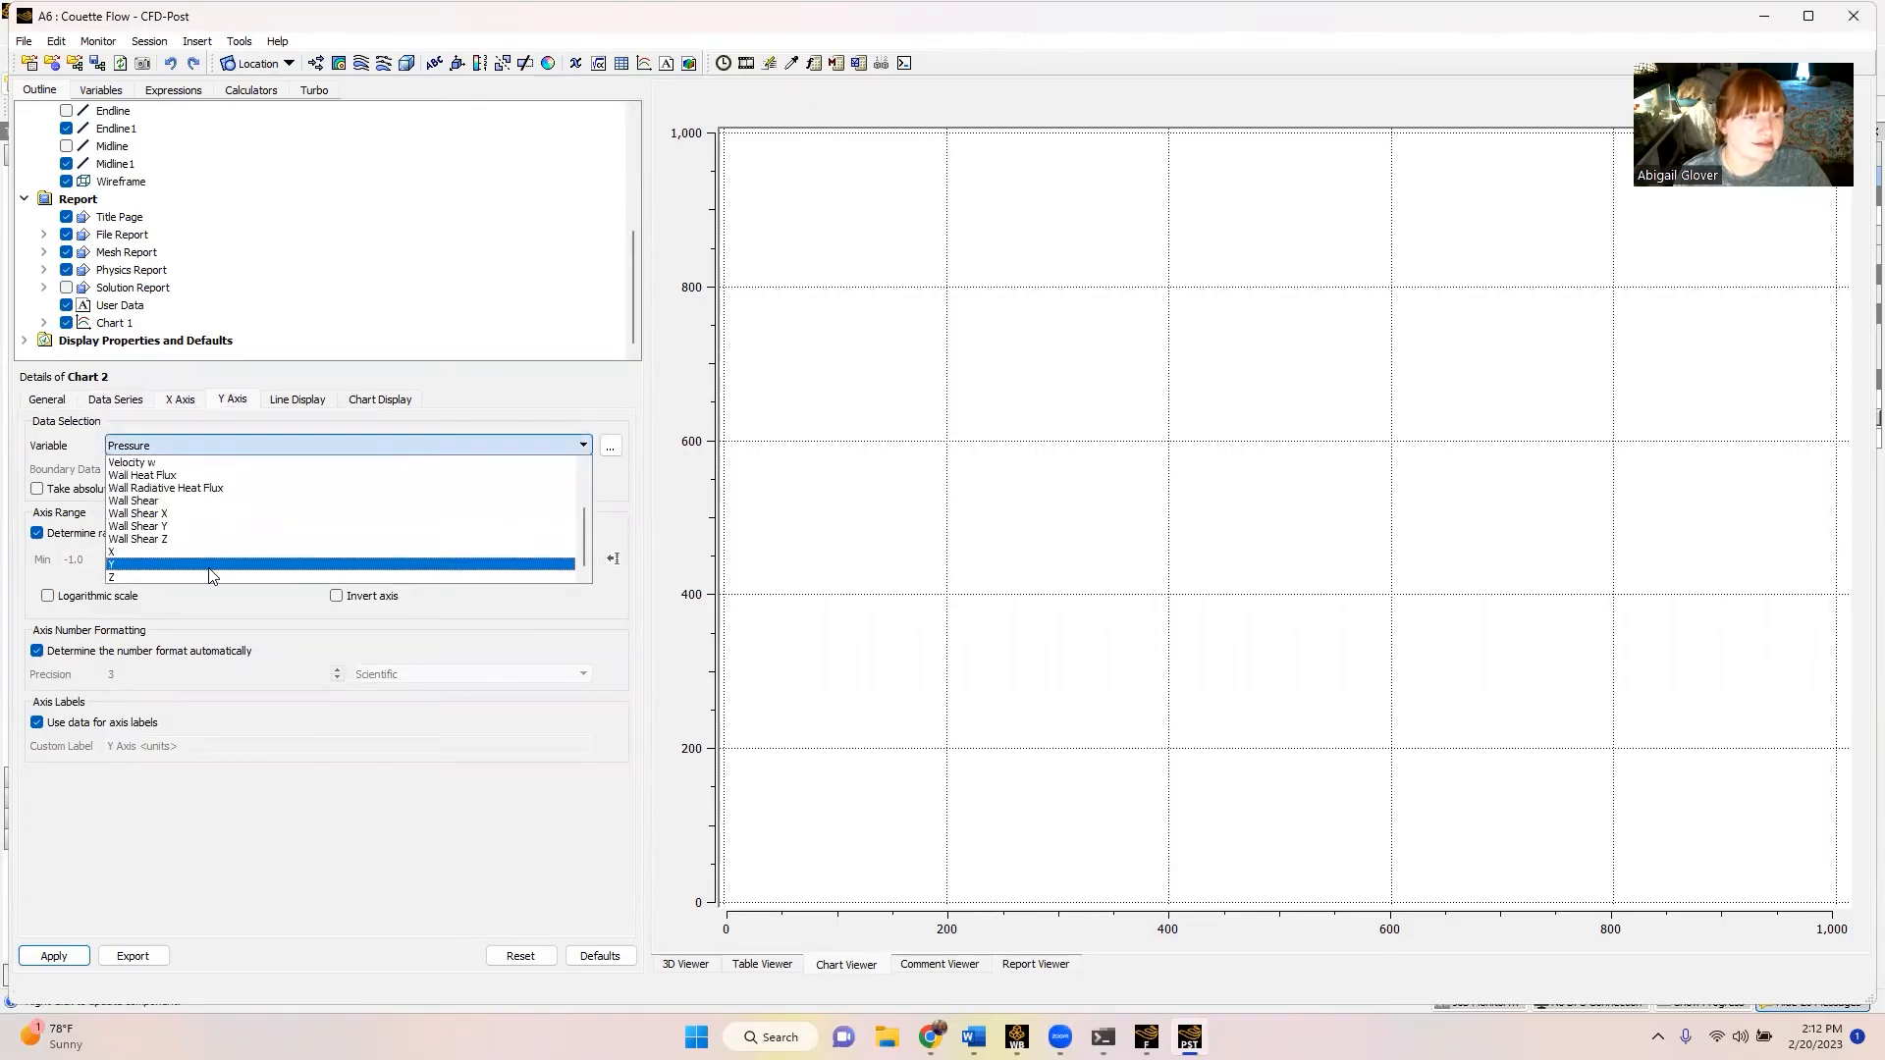
left_click(192, 562)
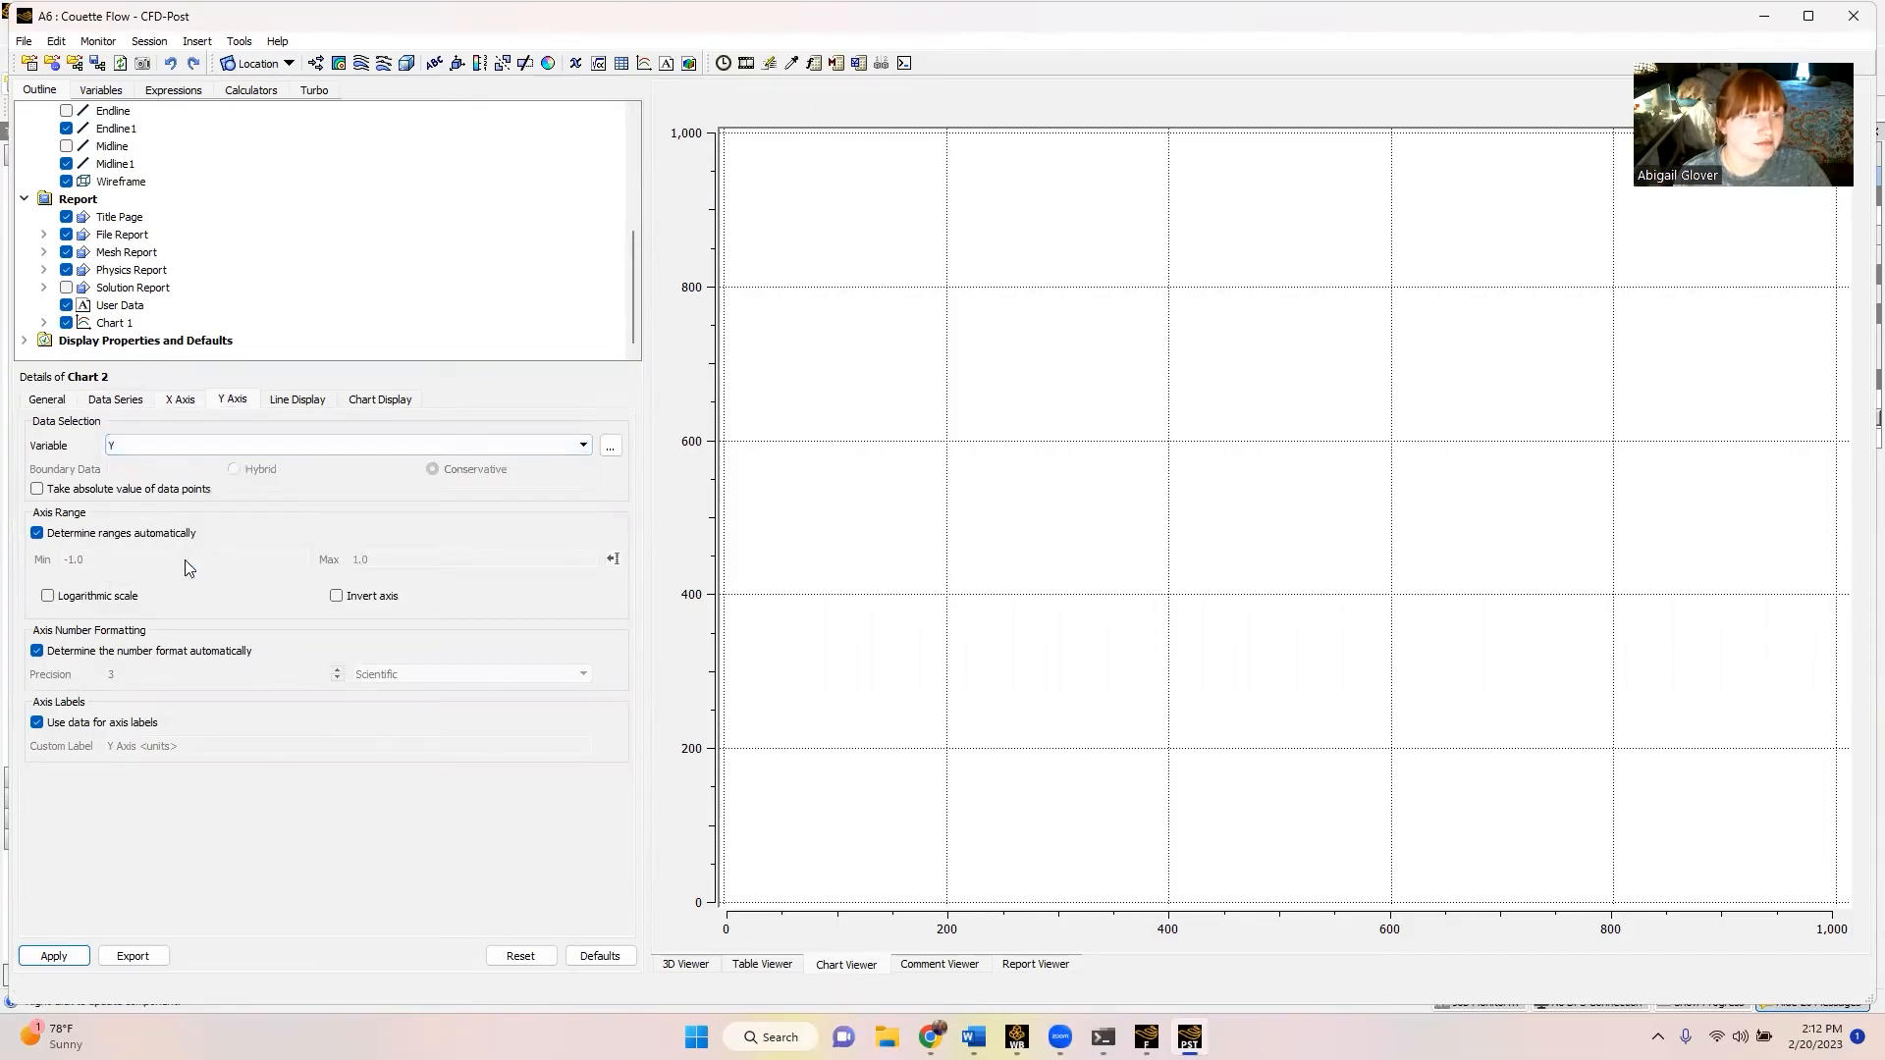
- Check the line and chart display settings, title the chart "Velocity Contour for Couette Flow" and apply it
left_click(298, 401)
left_click(393, 398)
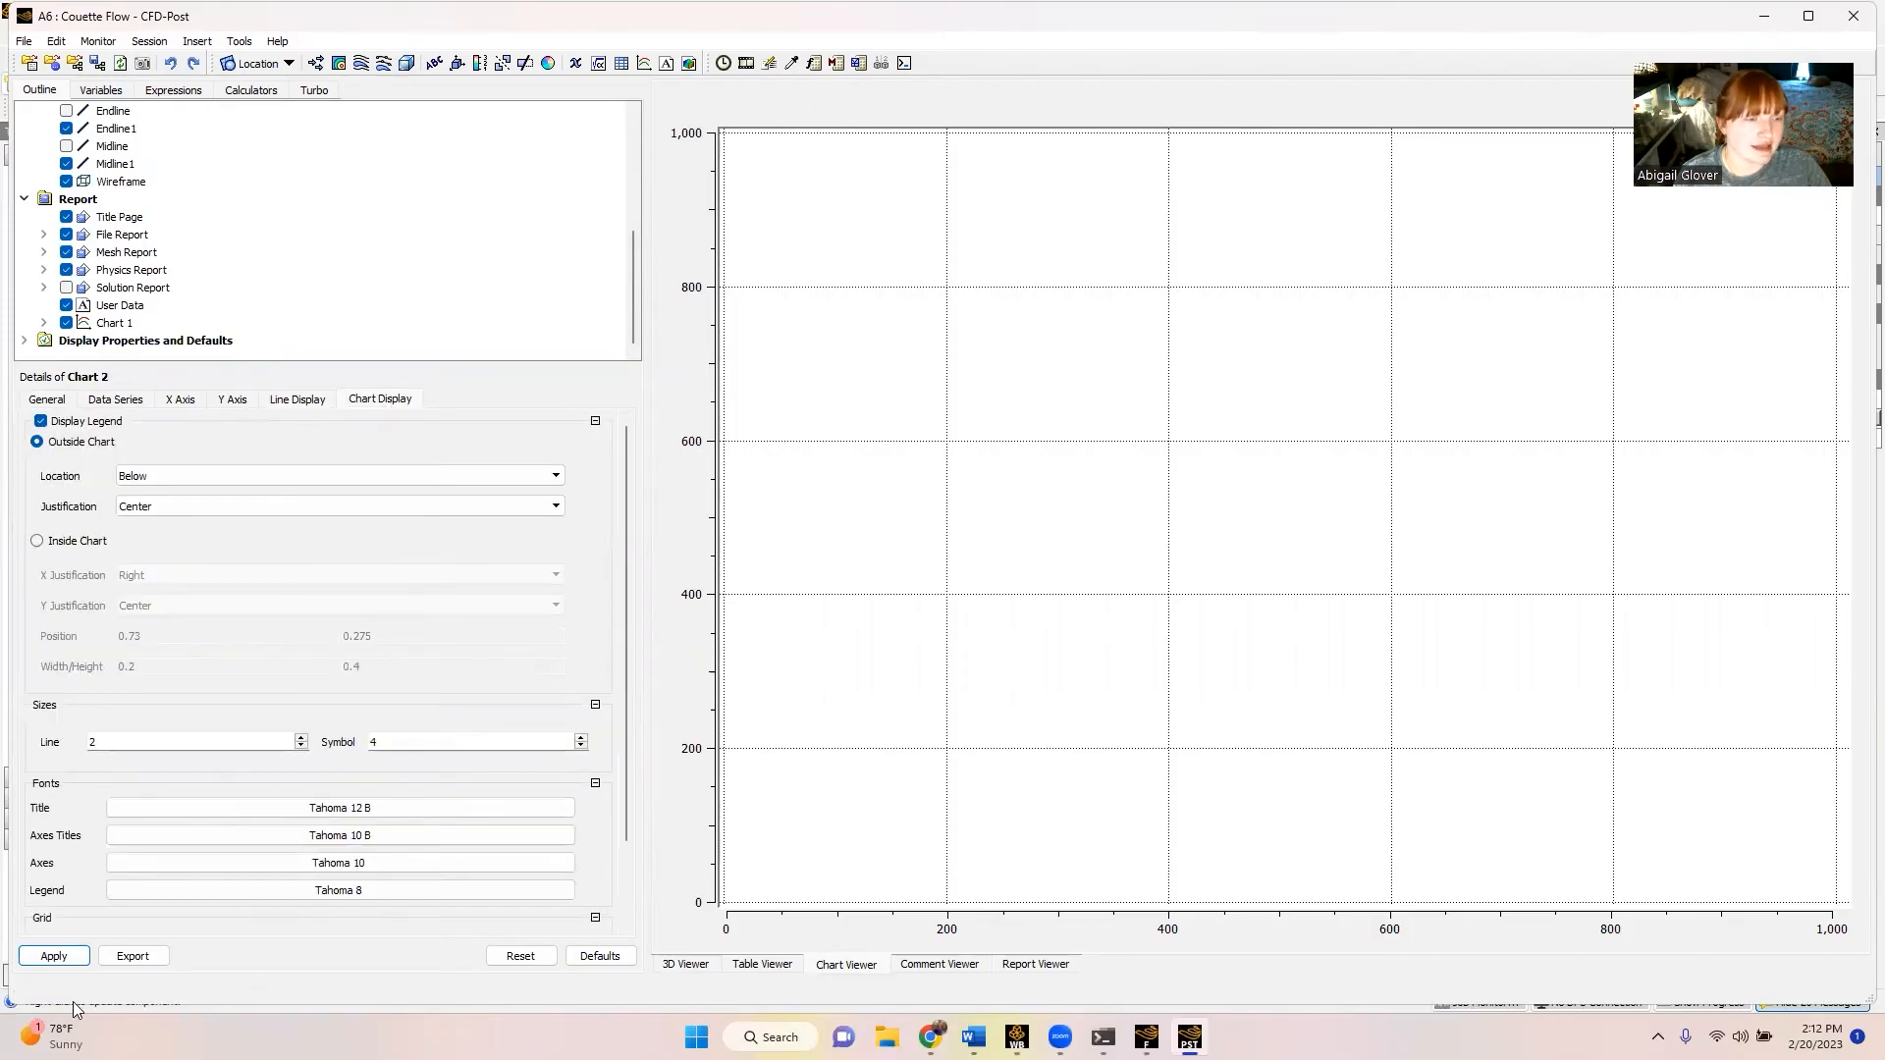
left_click(61, 957)
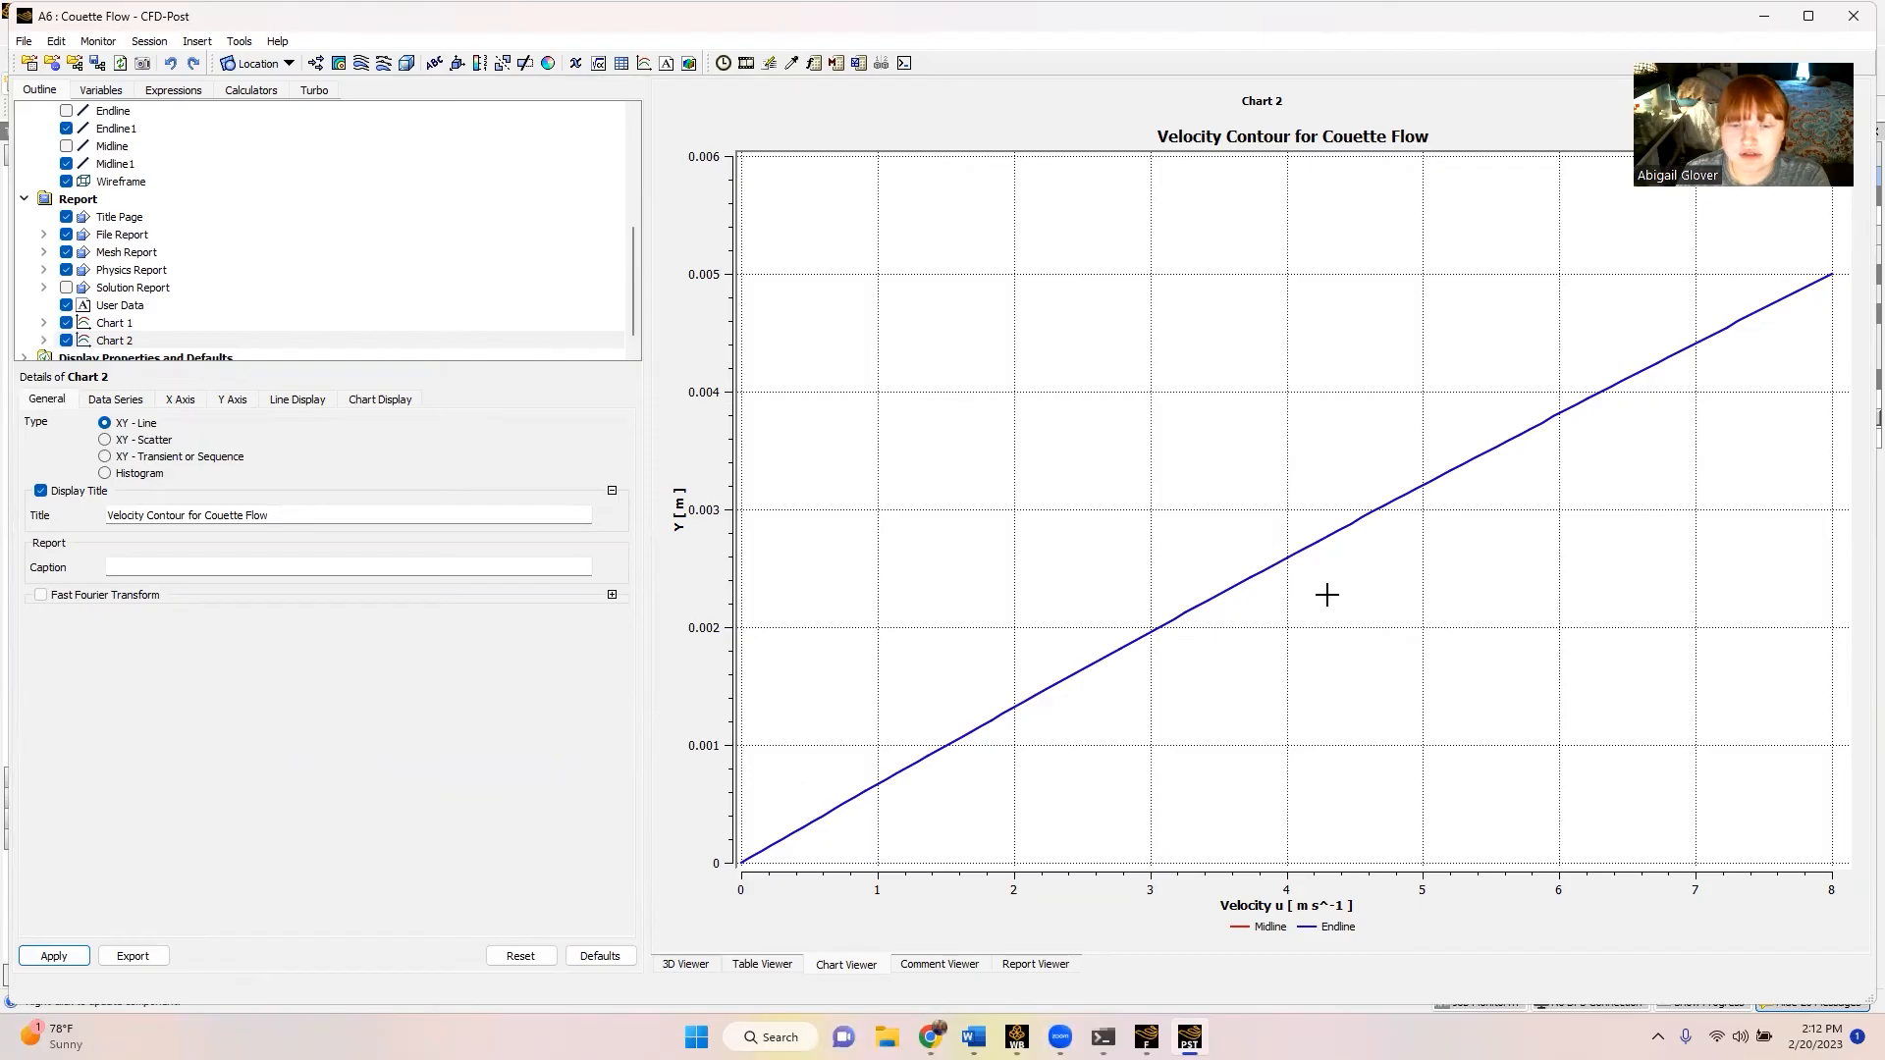
- Remove the Endline series from the chart to expose the Midline curve, apply it, and undo the removal
left_click(112, 400)
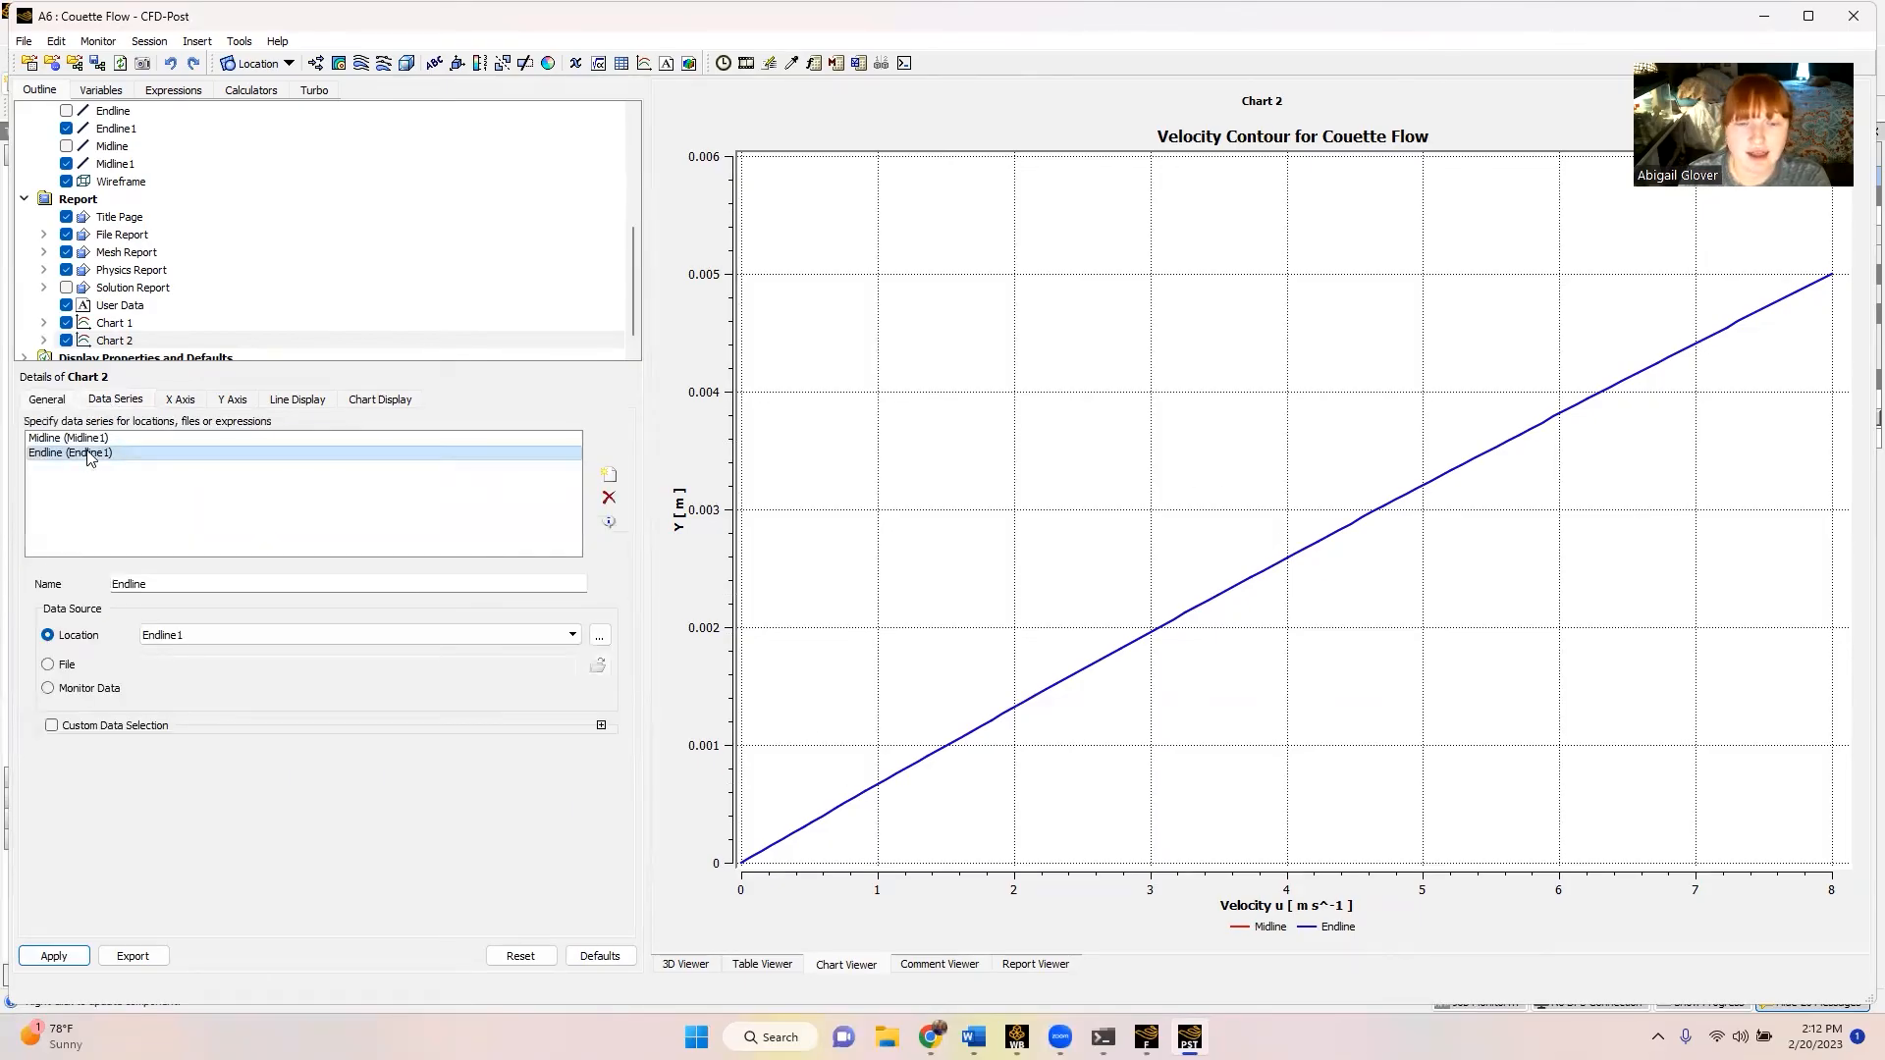
left_click(608, 498)
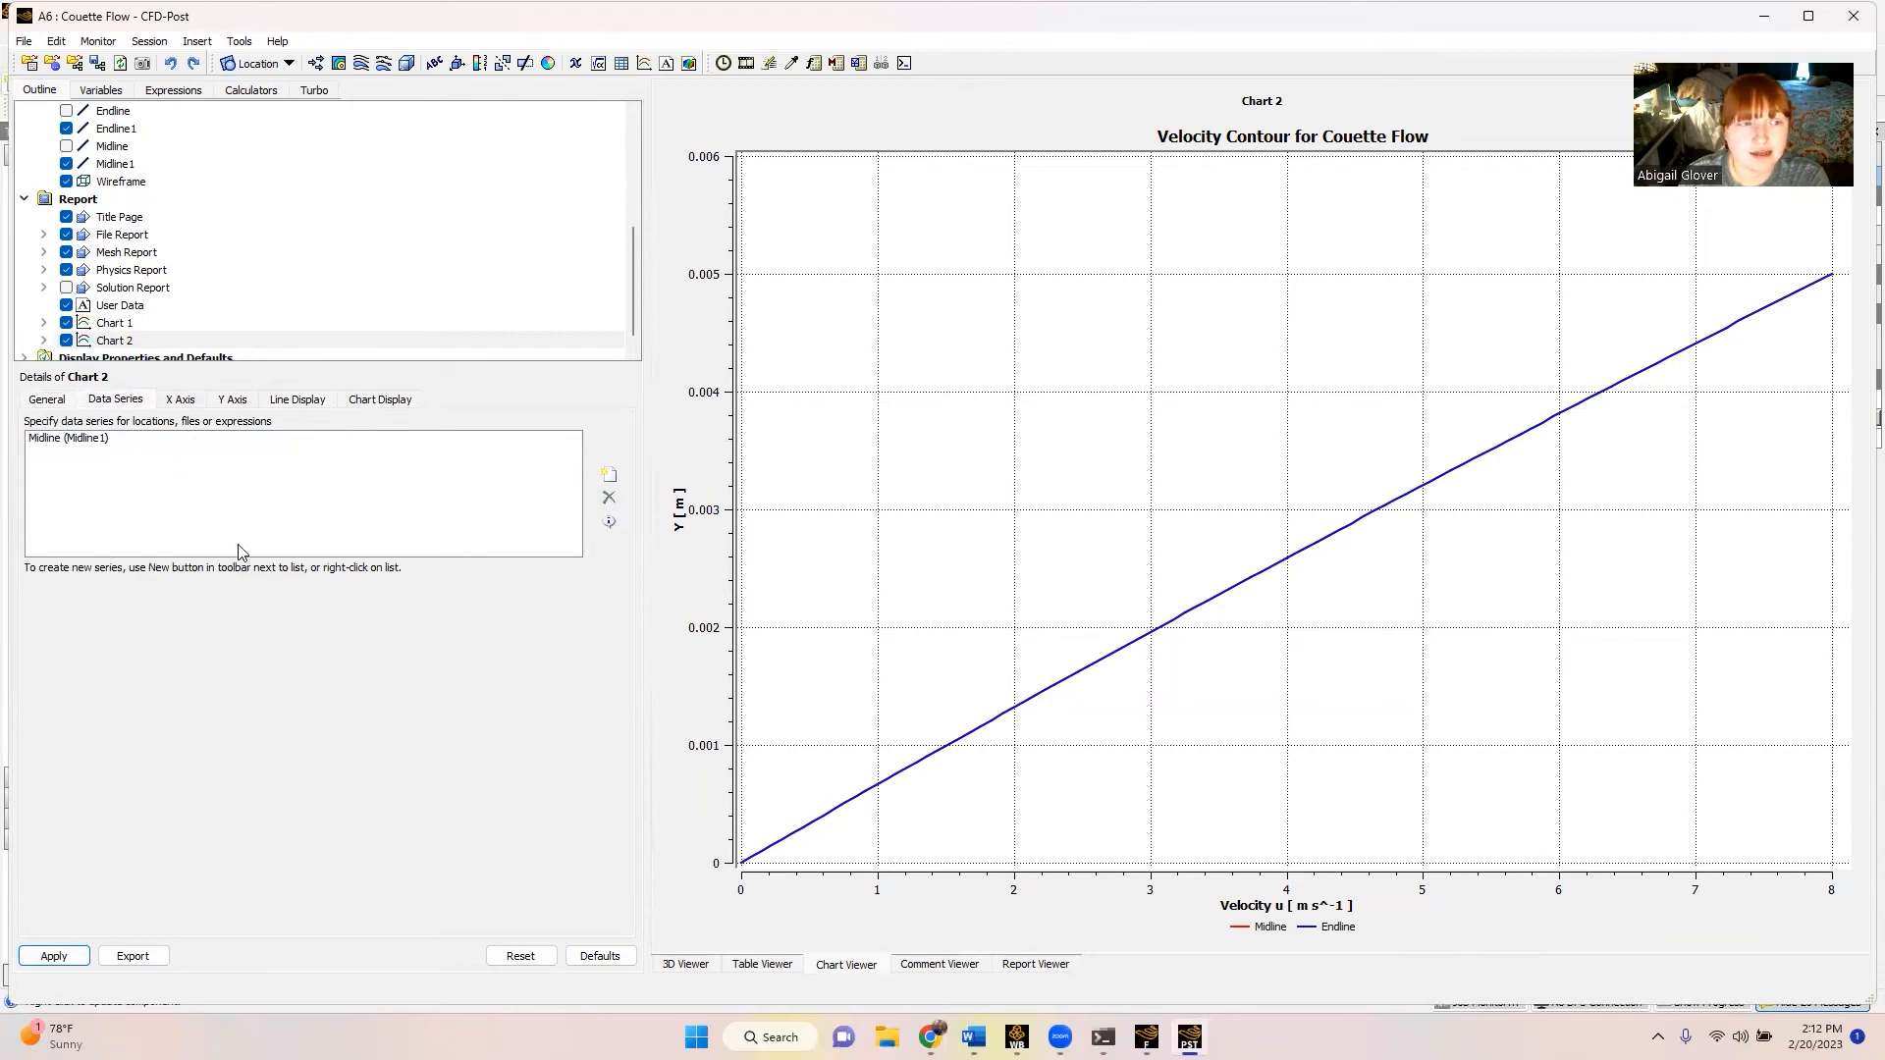
left_click(54, 956)
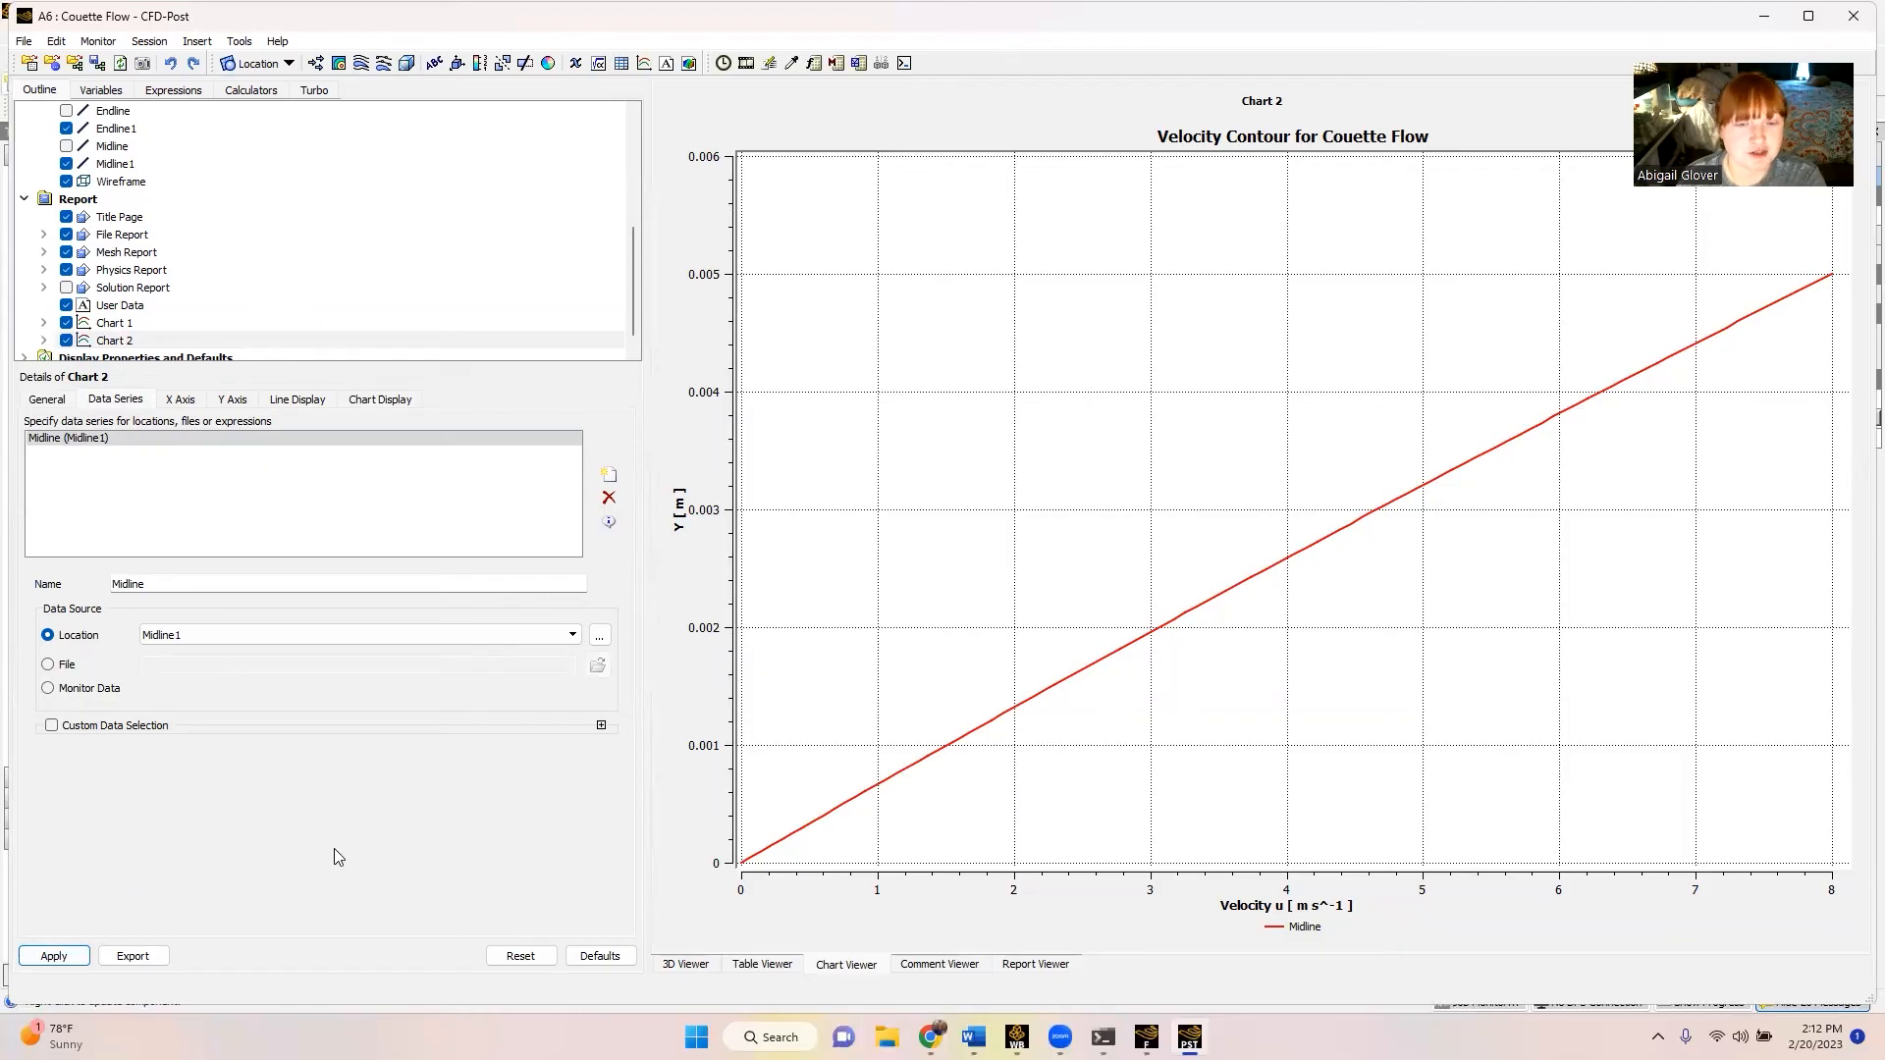
key("ctrl+z")
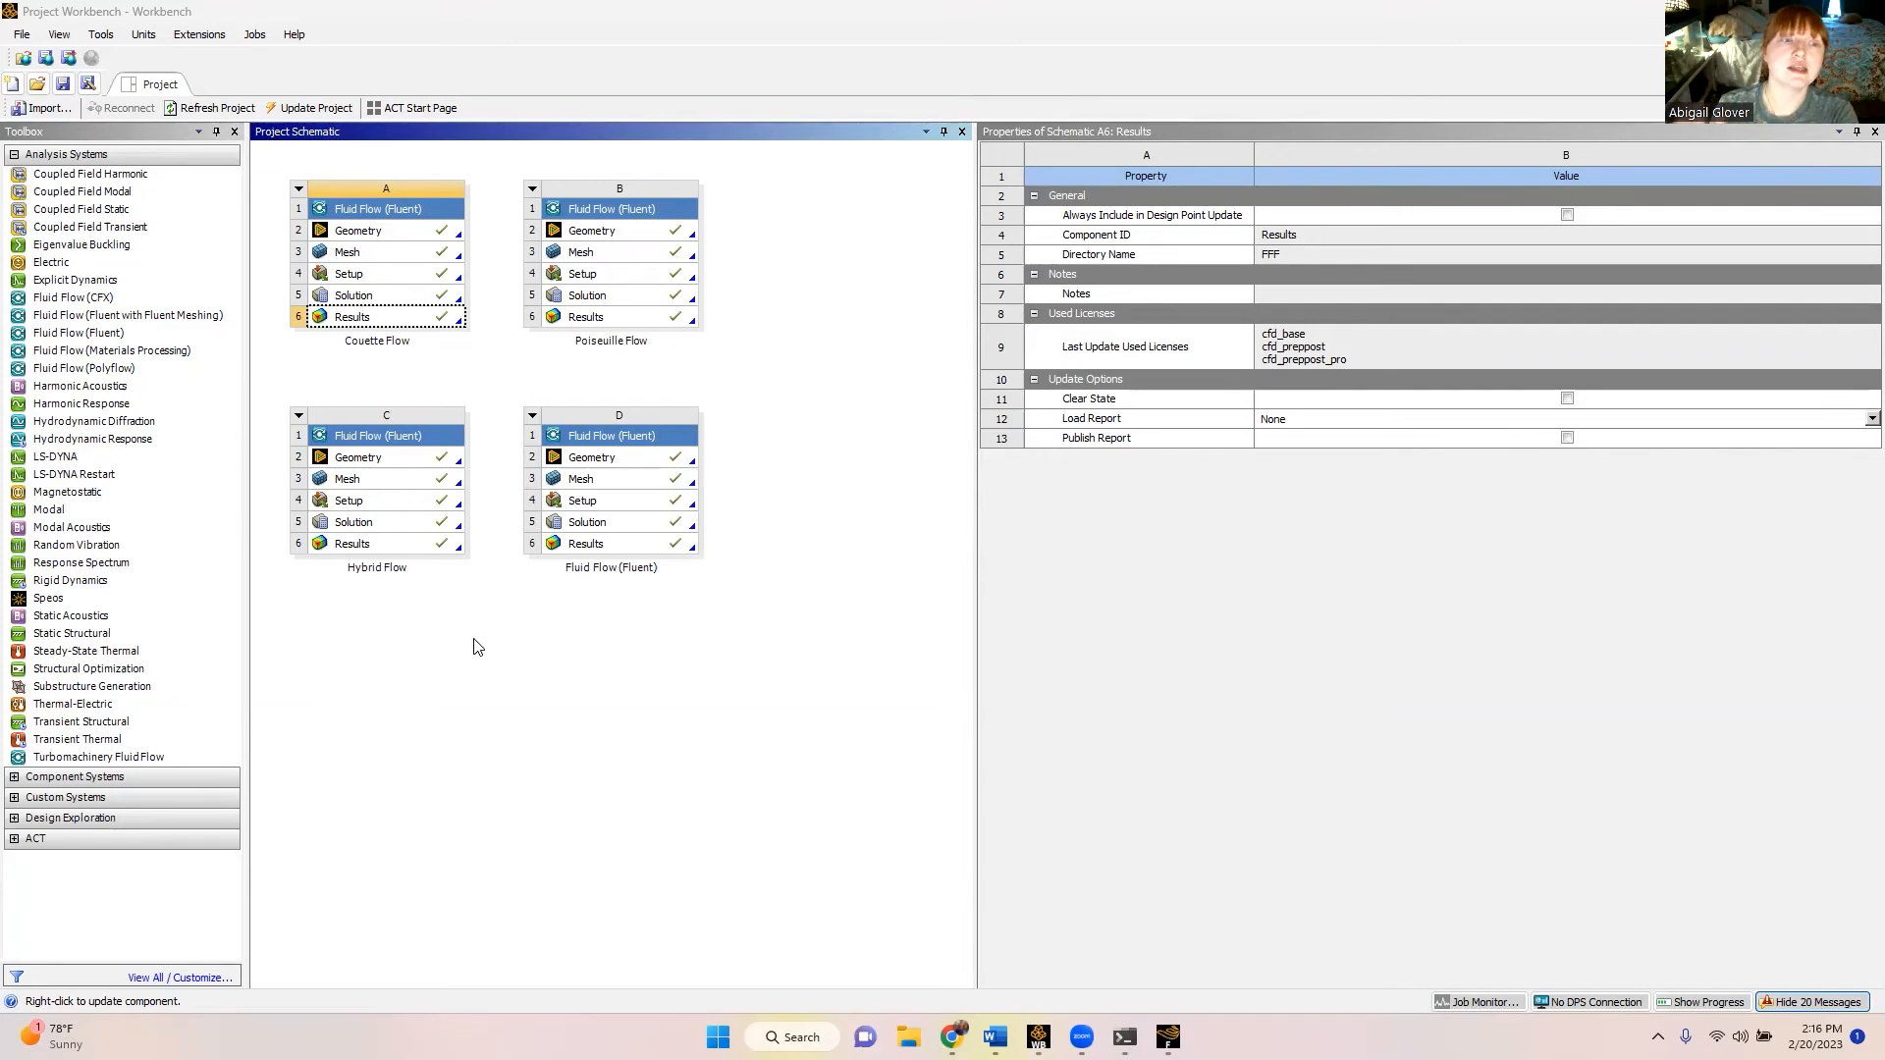
- Open the Setup of the Hybrid Flow system from Workbench and start Fluent with double precision and 1 solver process
double_click(354, 501)
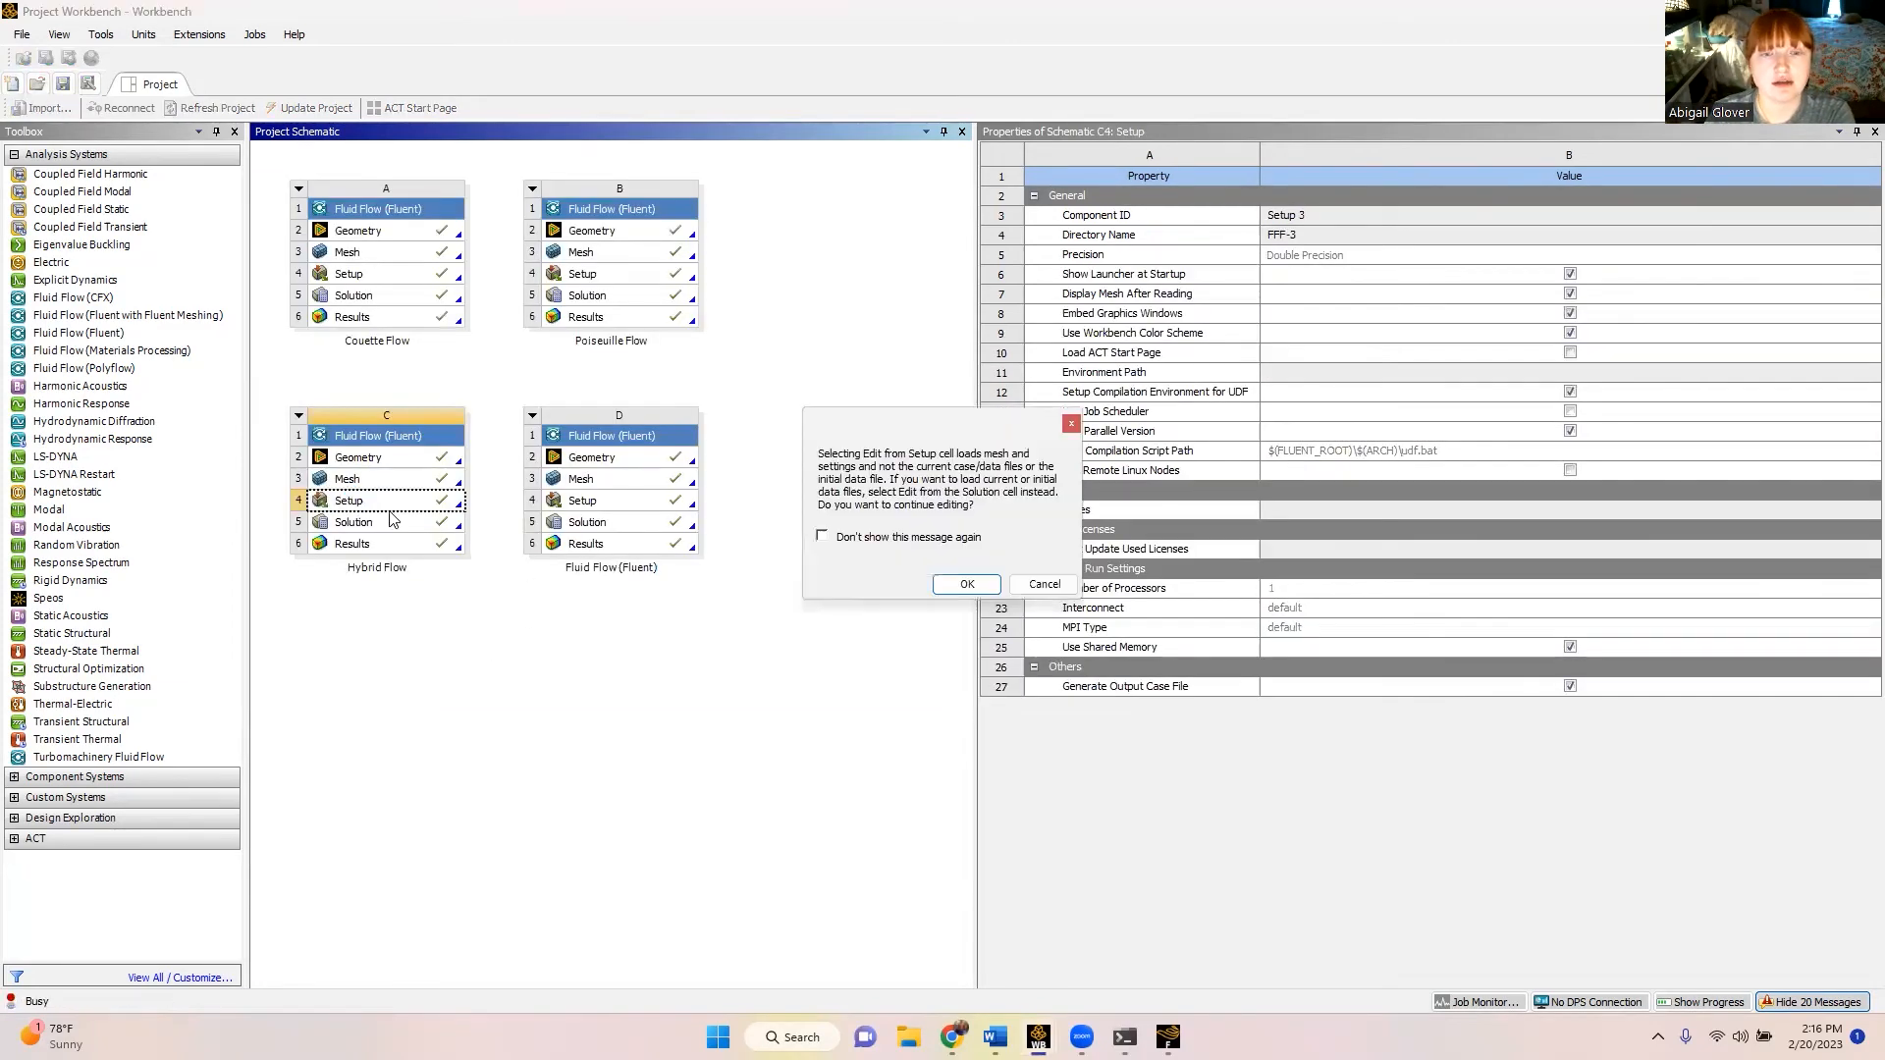
left_click(988, 585)
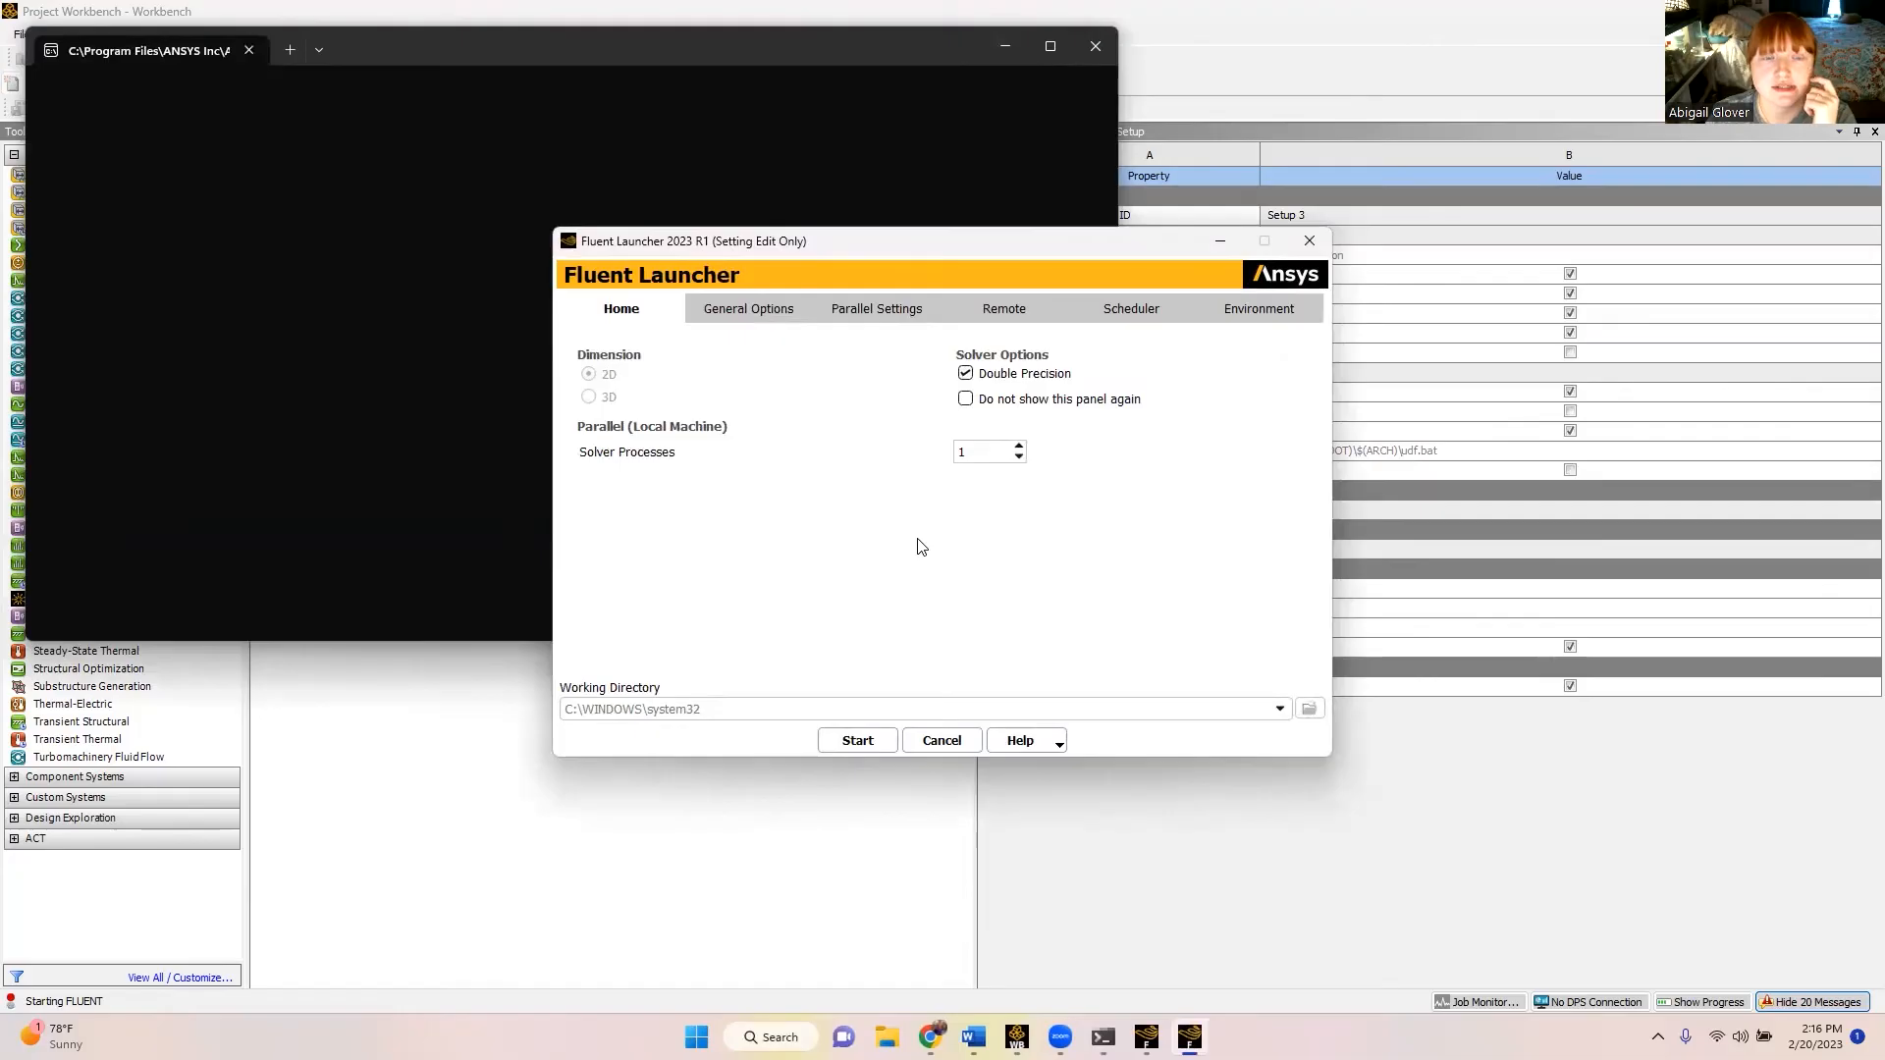
left_click(857, 740)
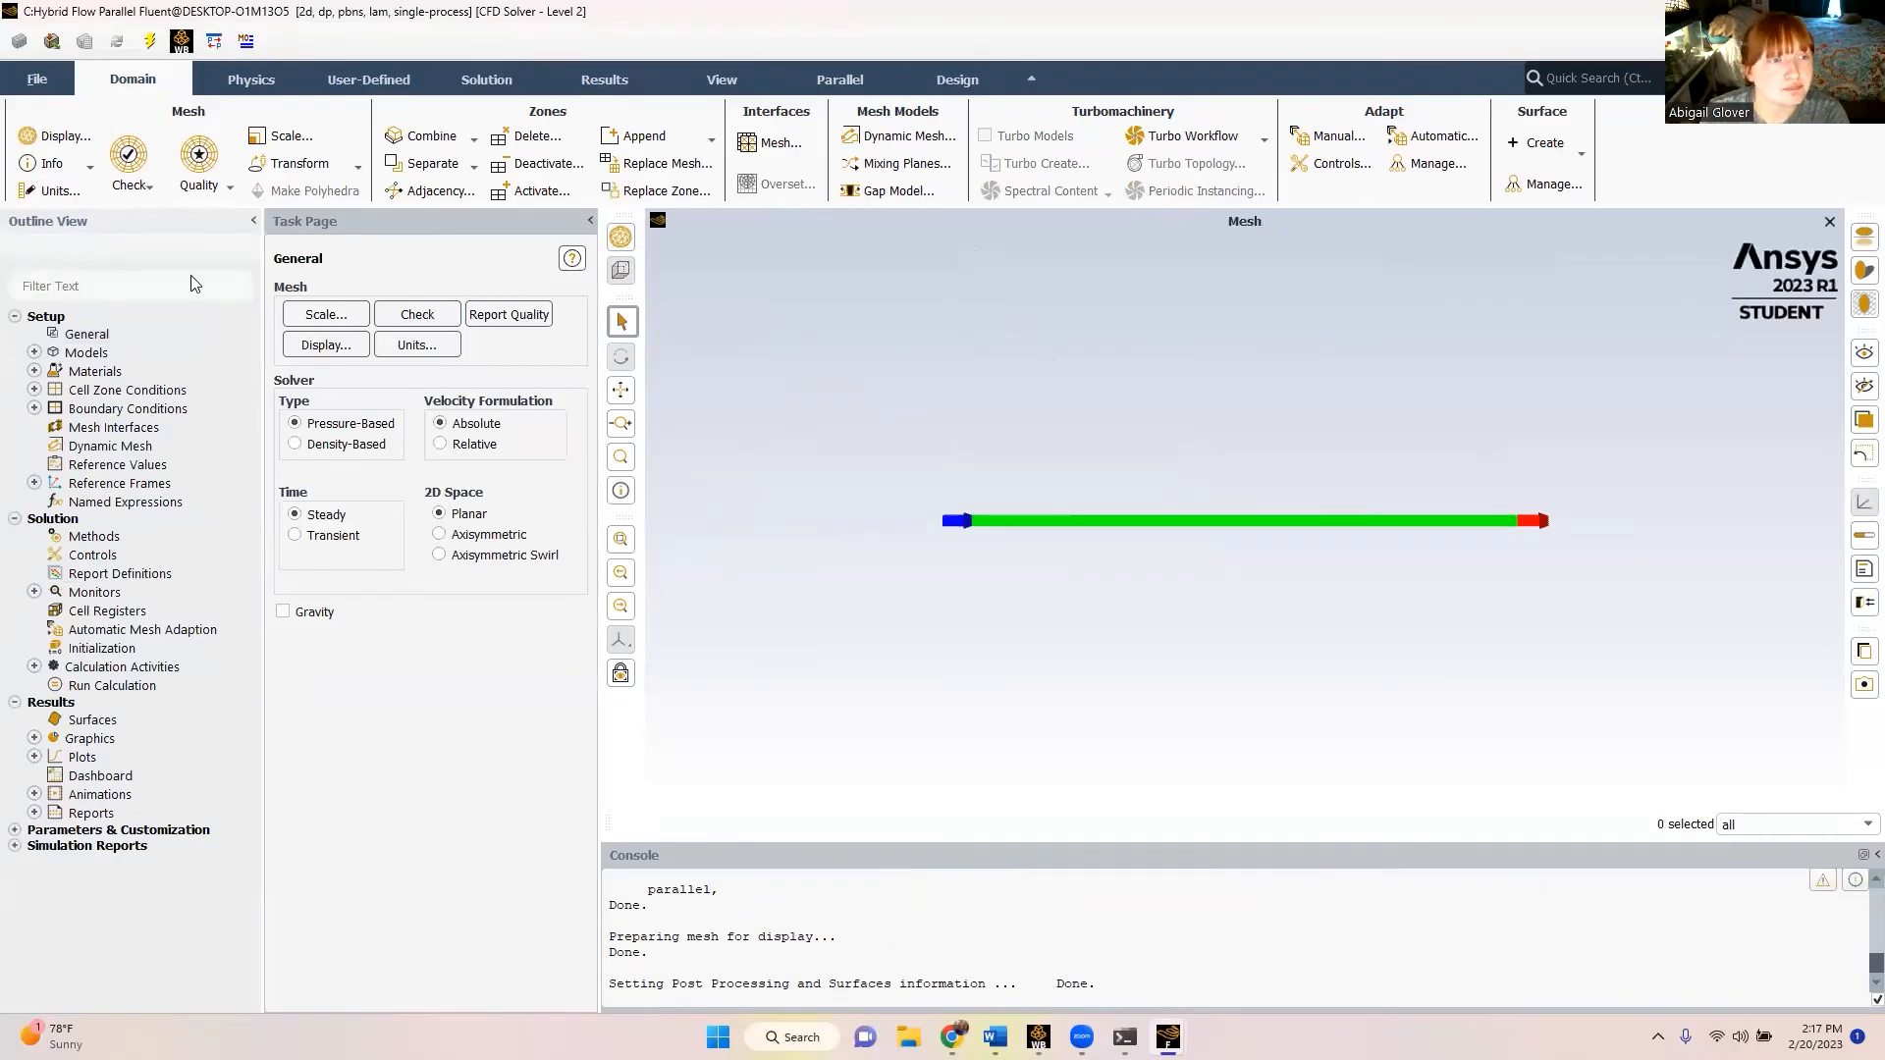
- Check which viscous model is selected for the hybrid flow case
left_click(34, 354)
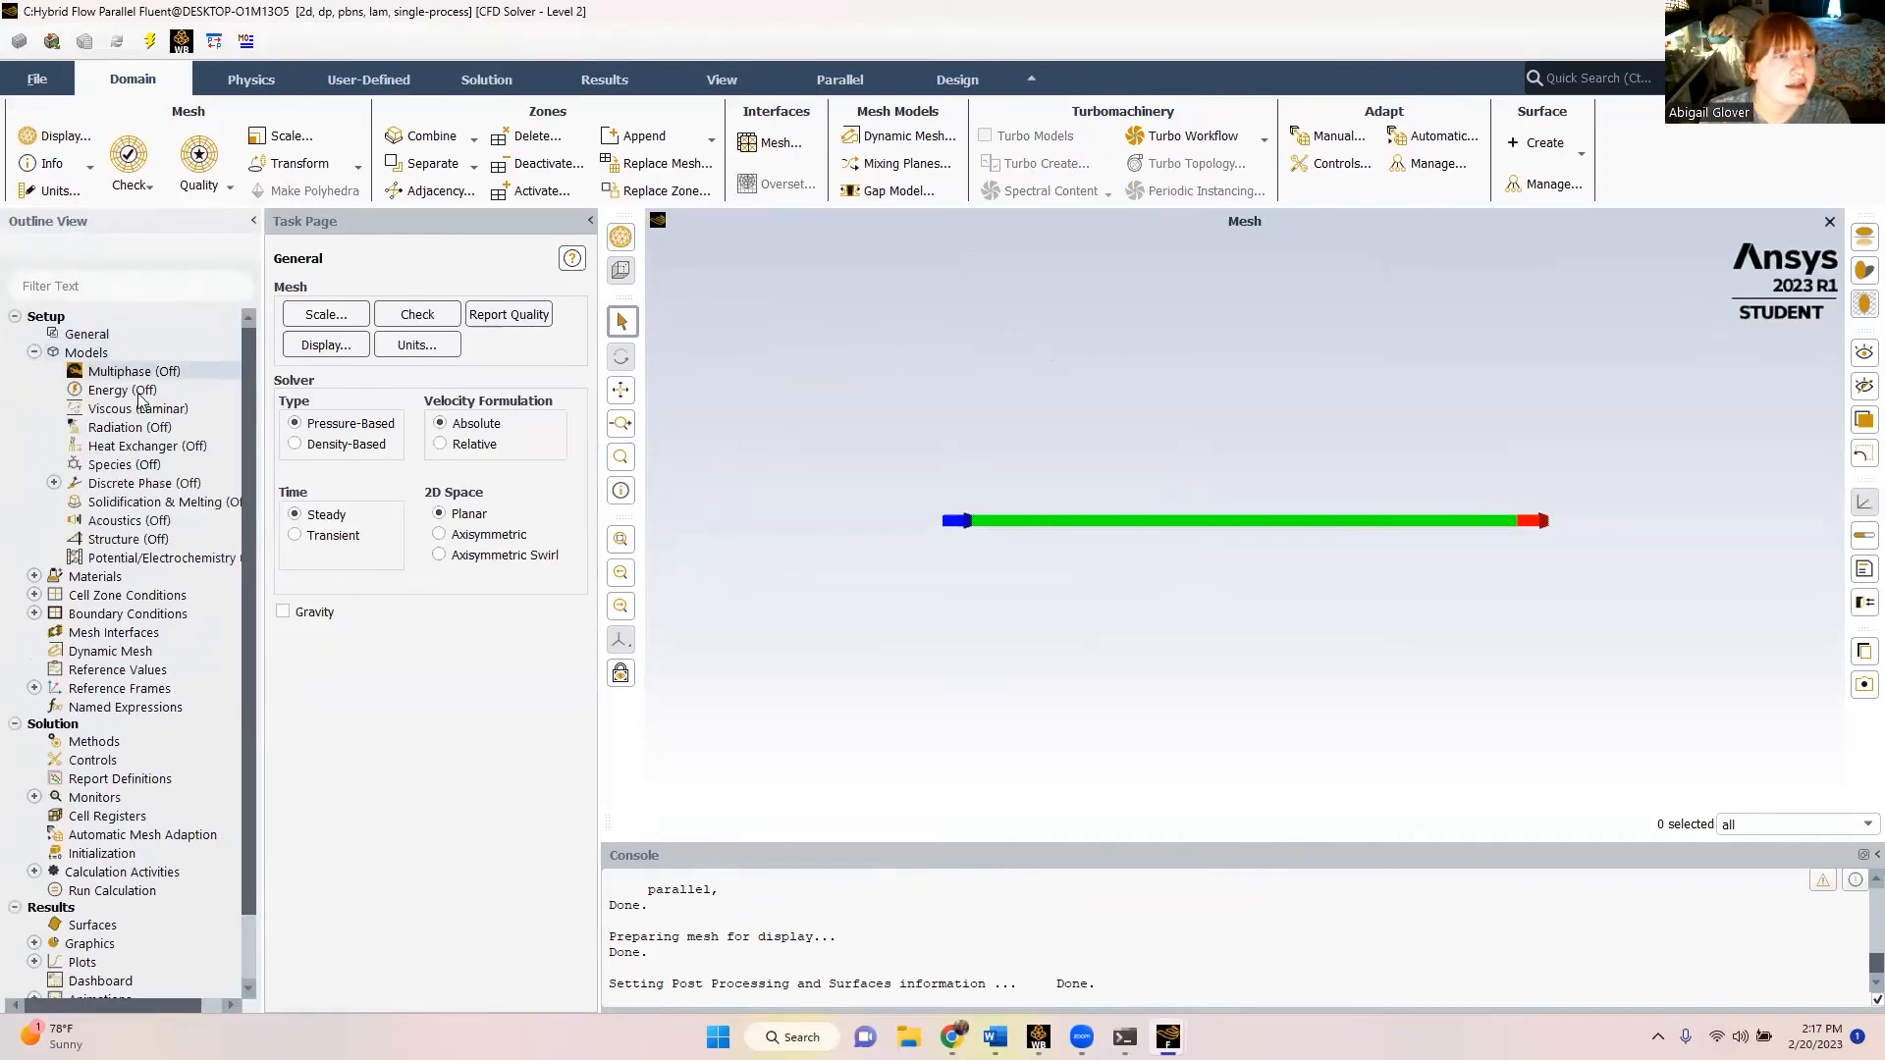
double_click(110, 412)
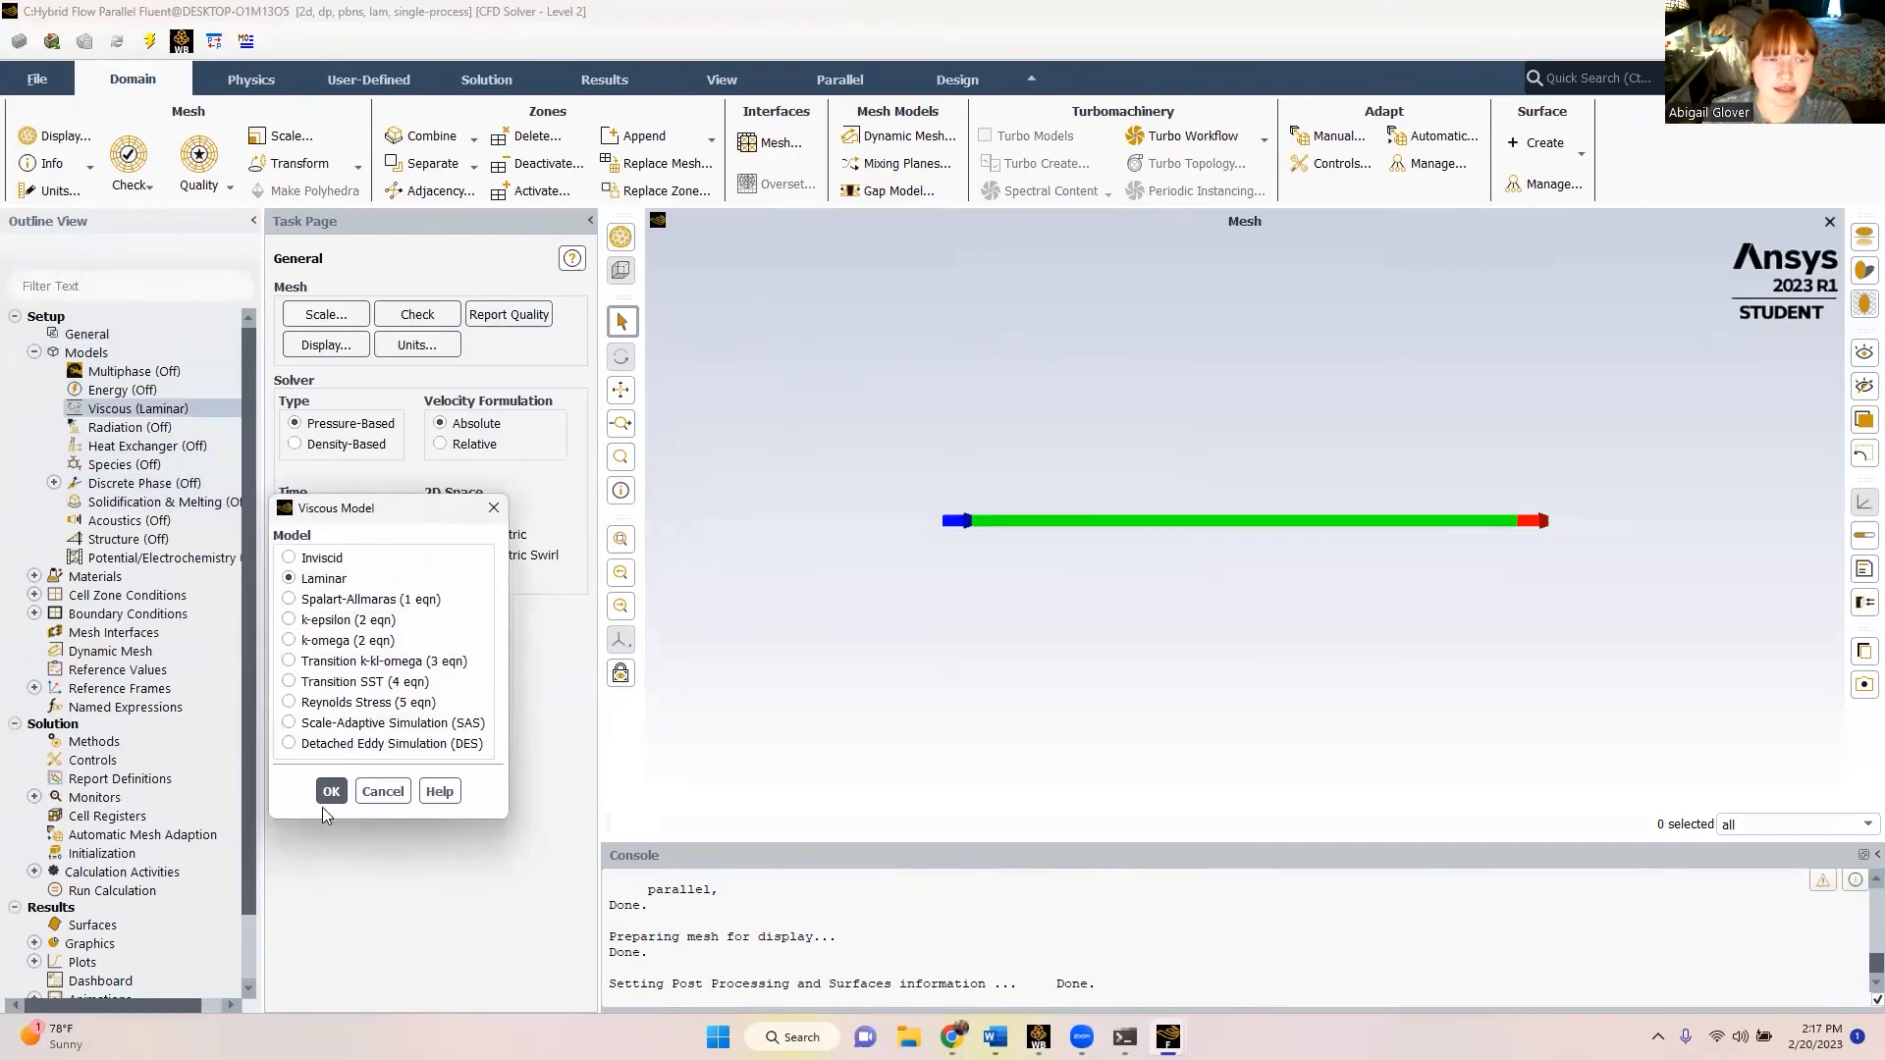
left_click(382, 791)
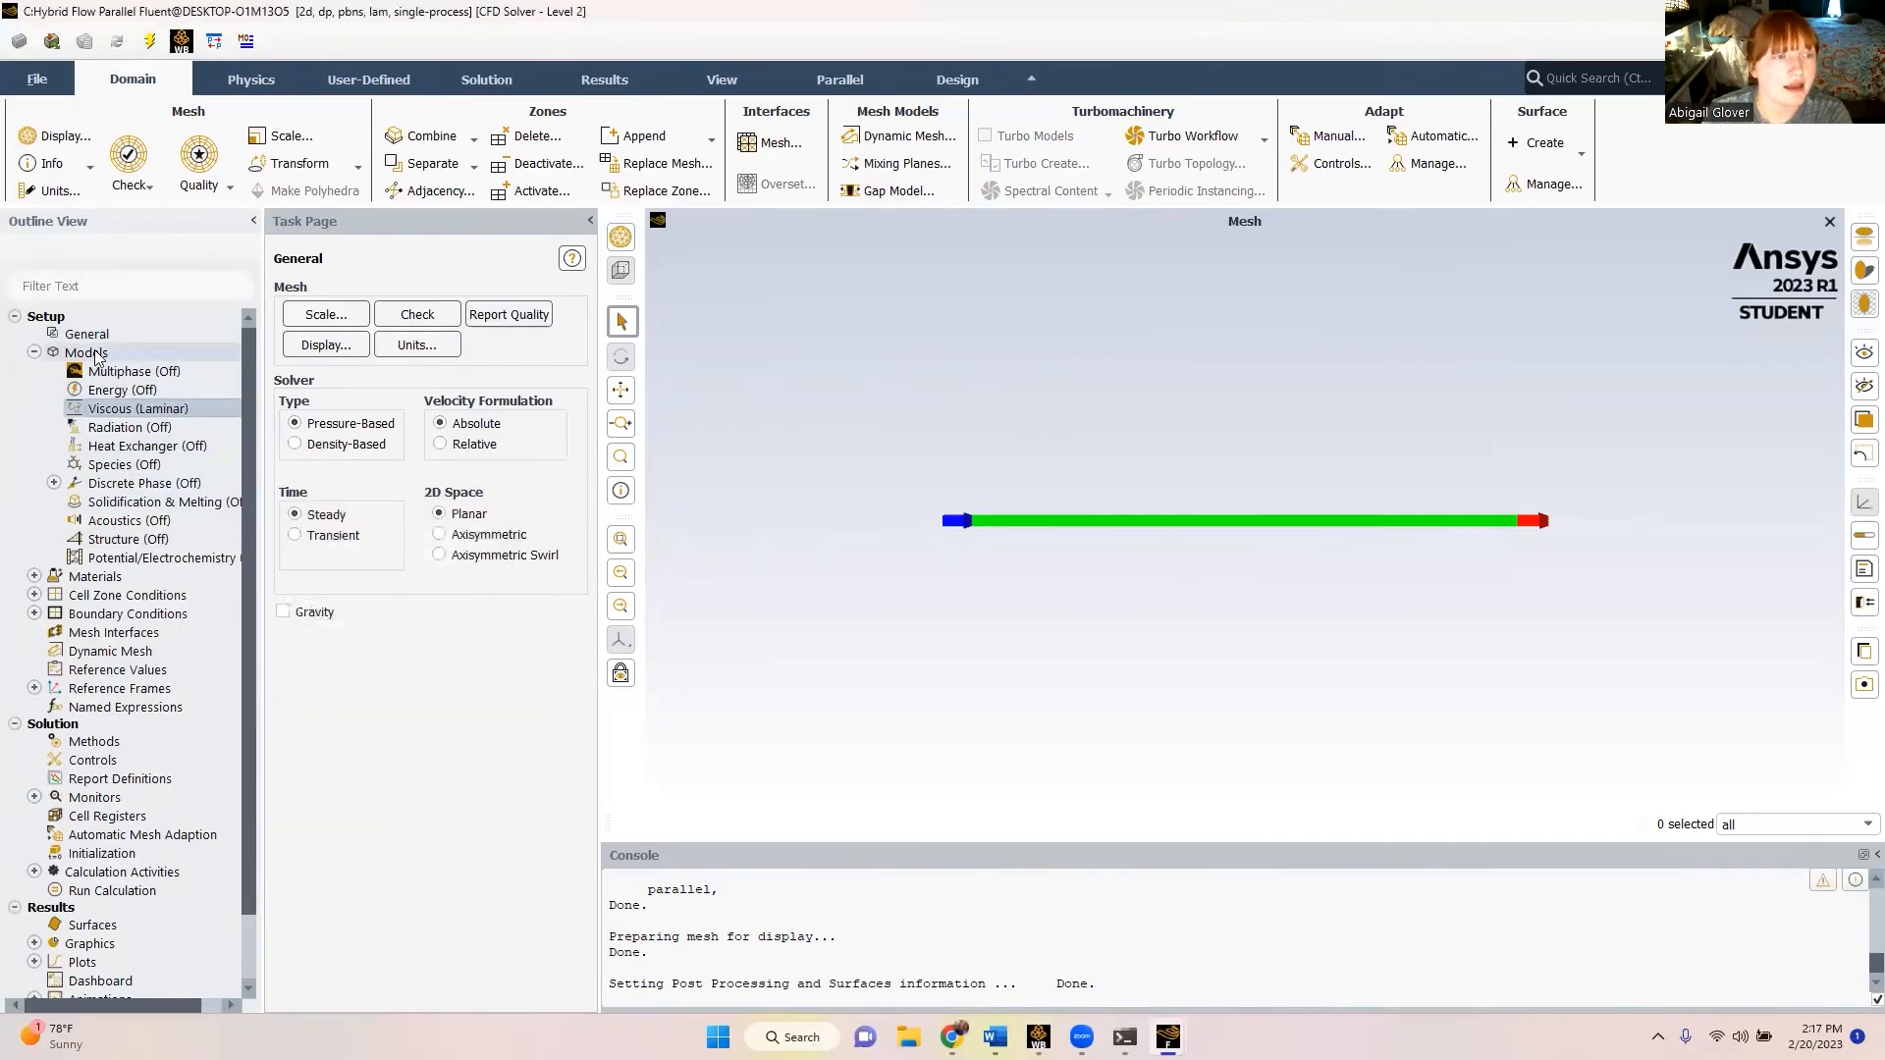
left_click(33, 353)
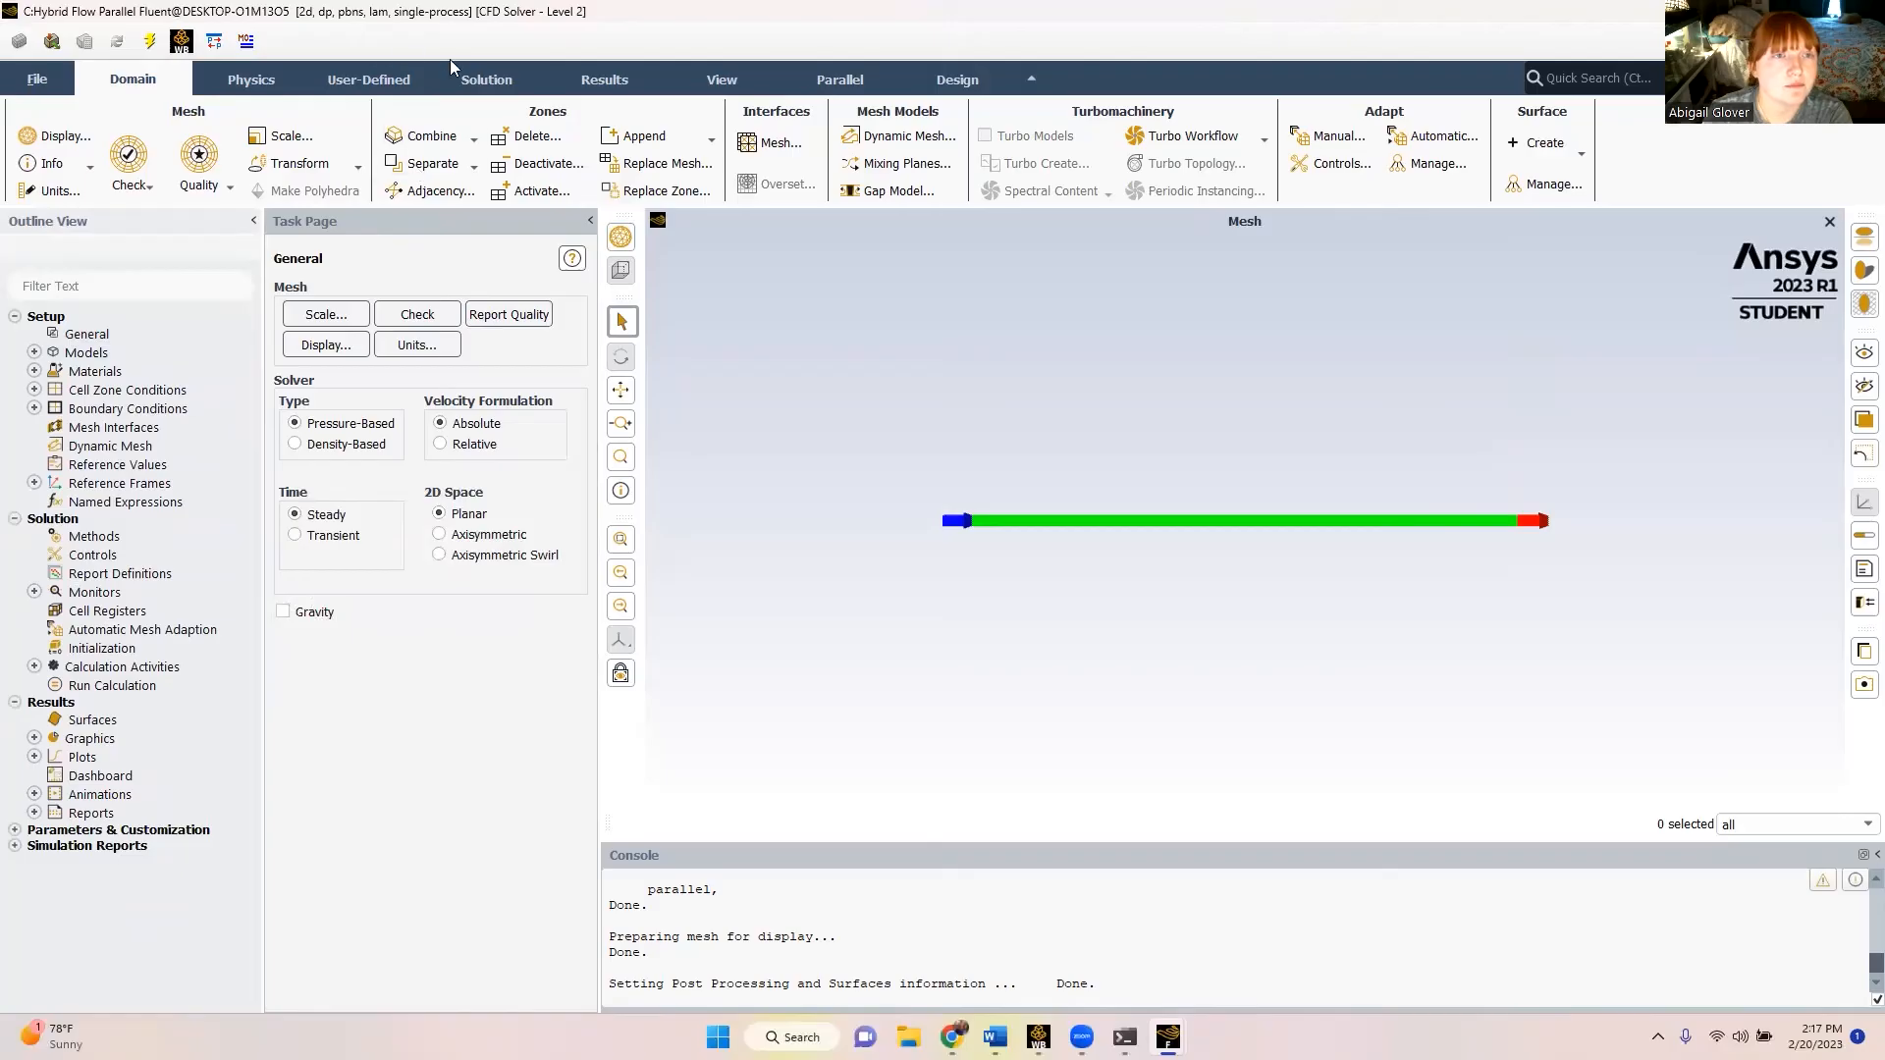
- Review the absolute convergence criteria in the residual monitors and accept them
left_click(604, 79)
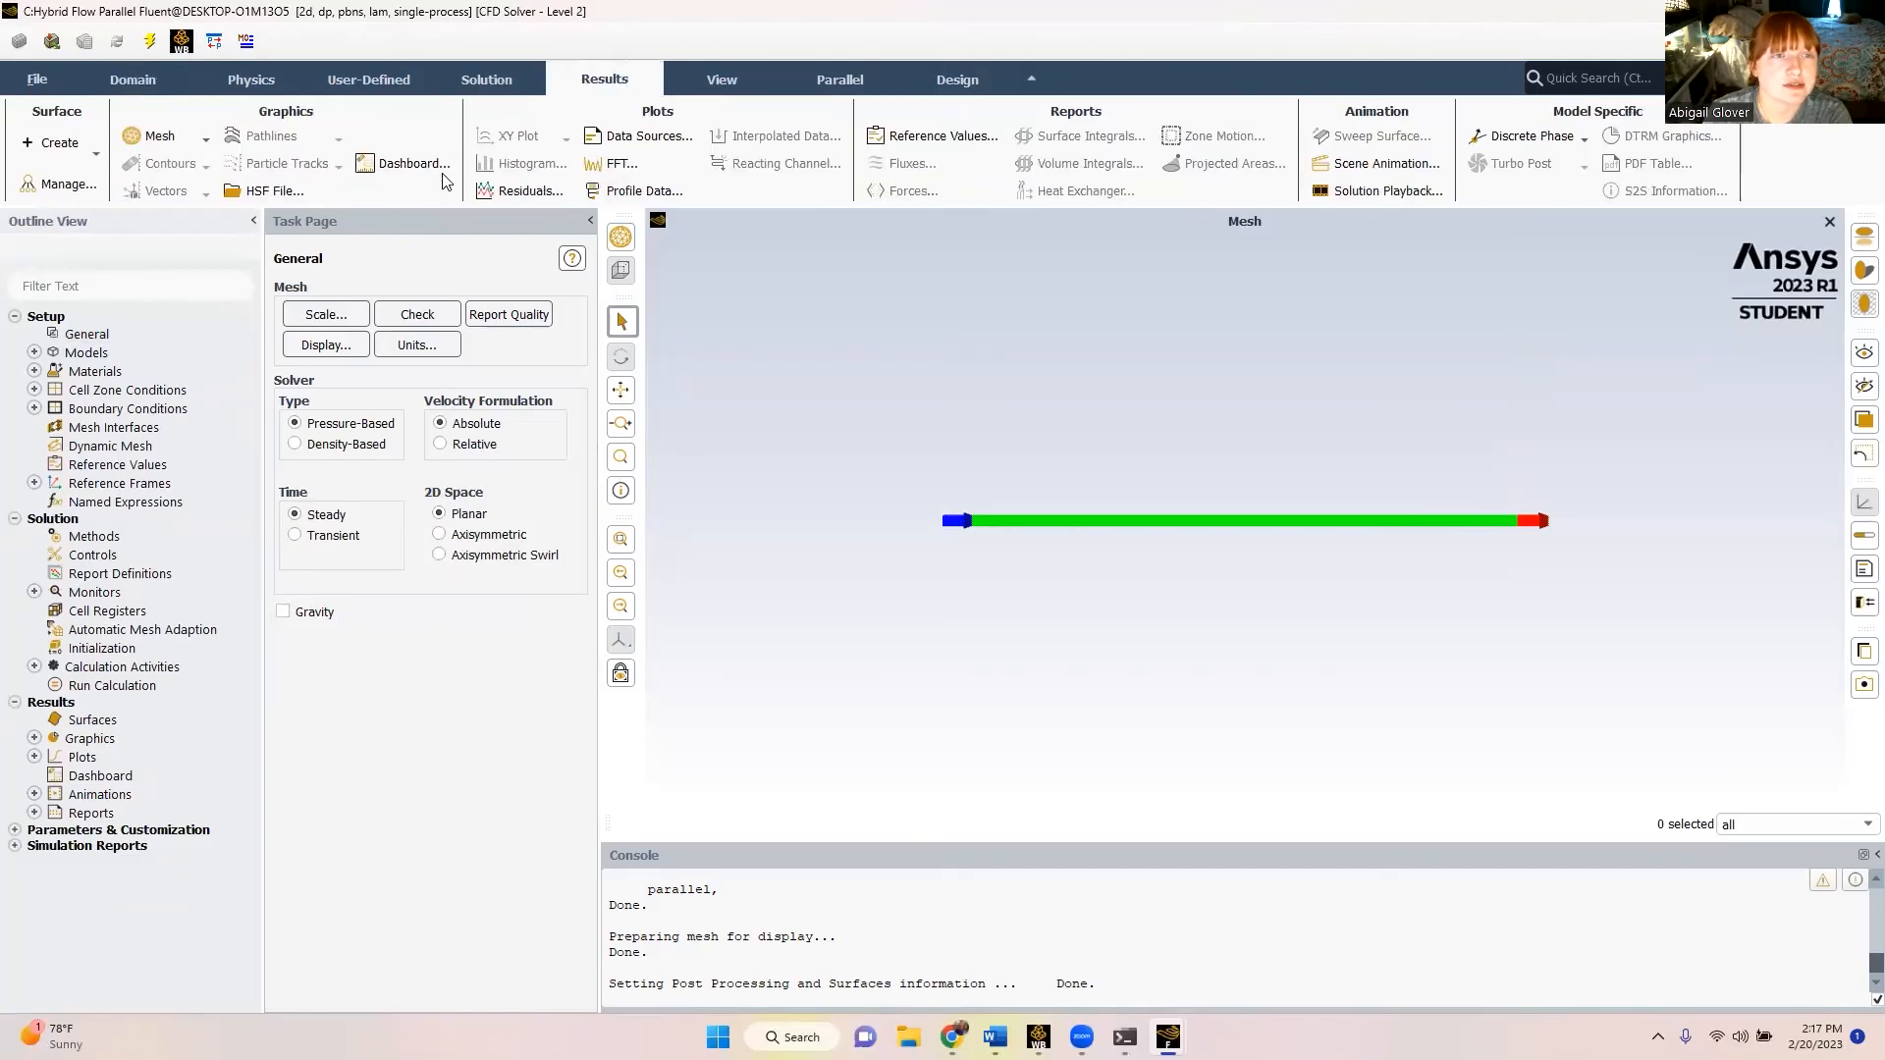
left_click(536, 191)
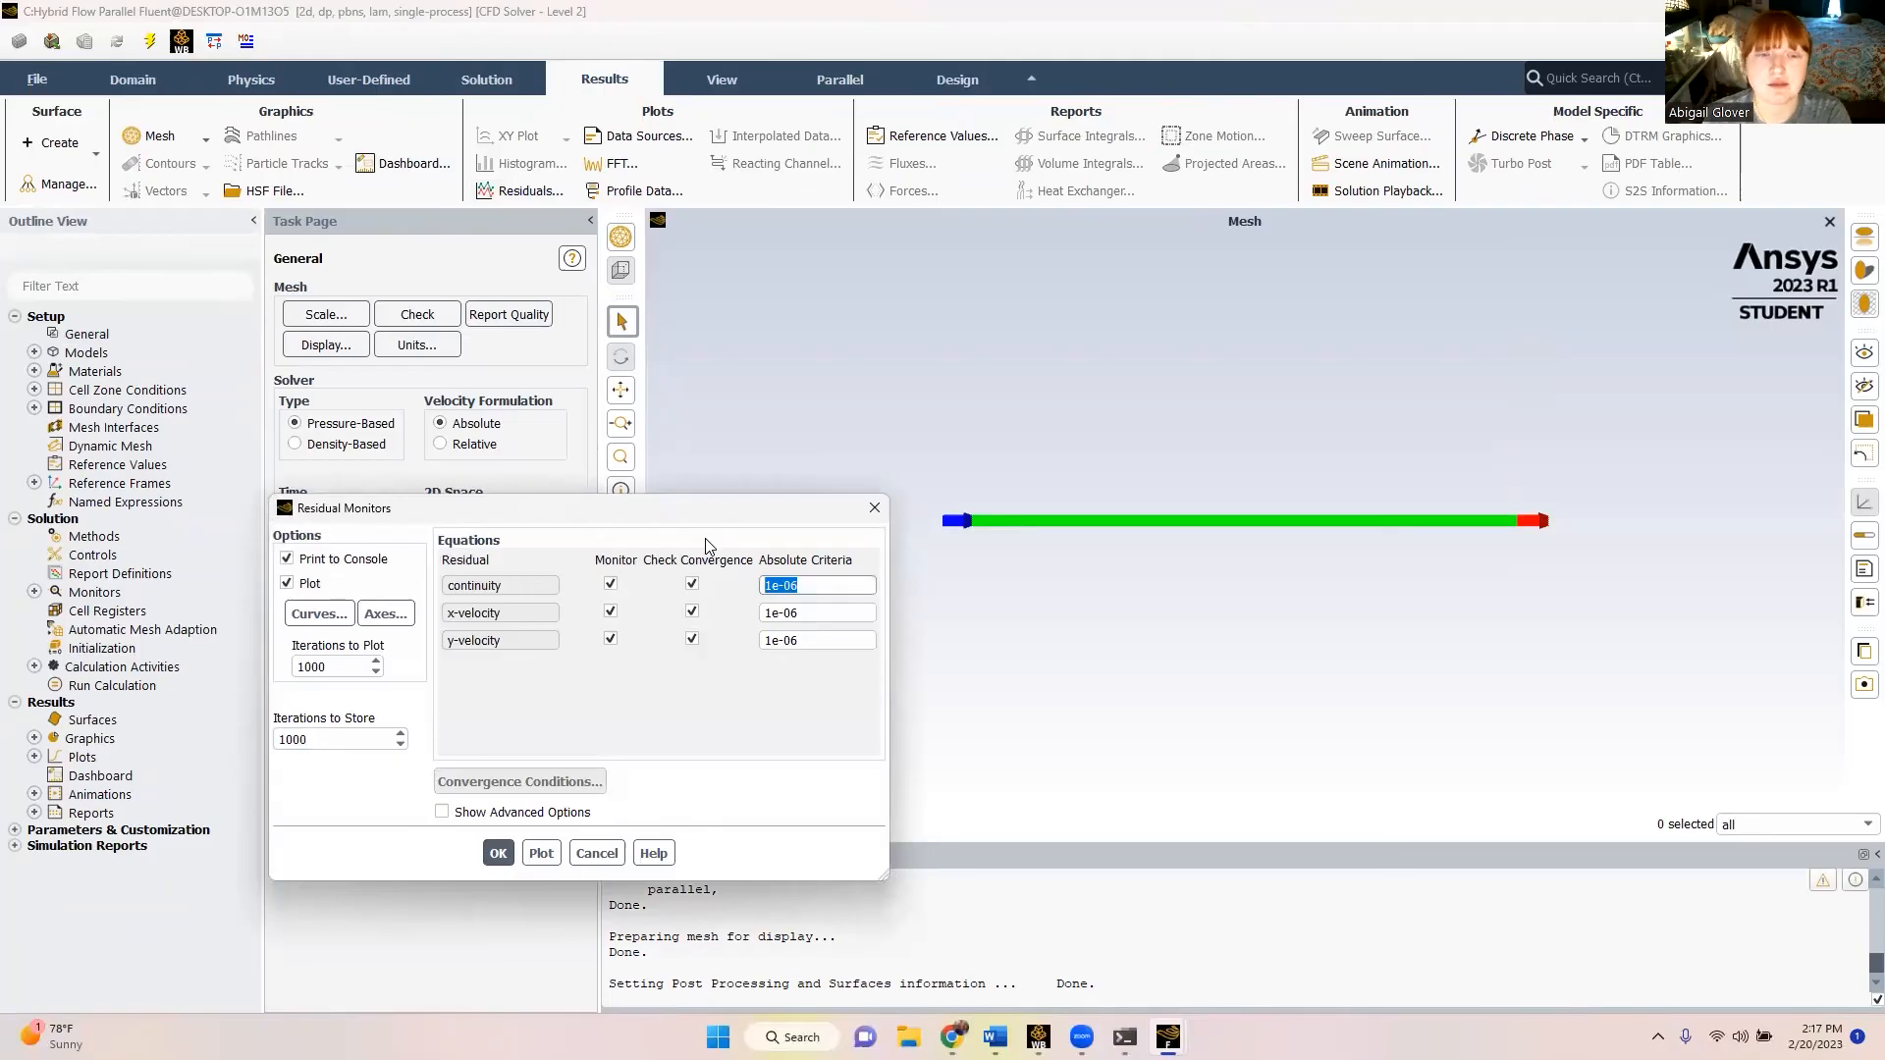
left_click(500, 854)
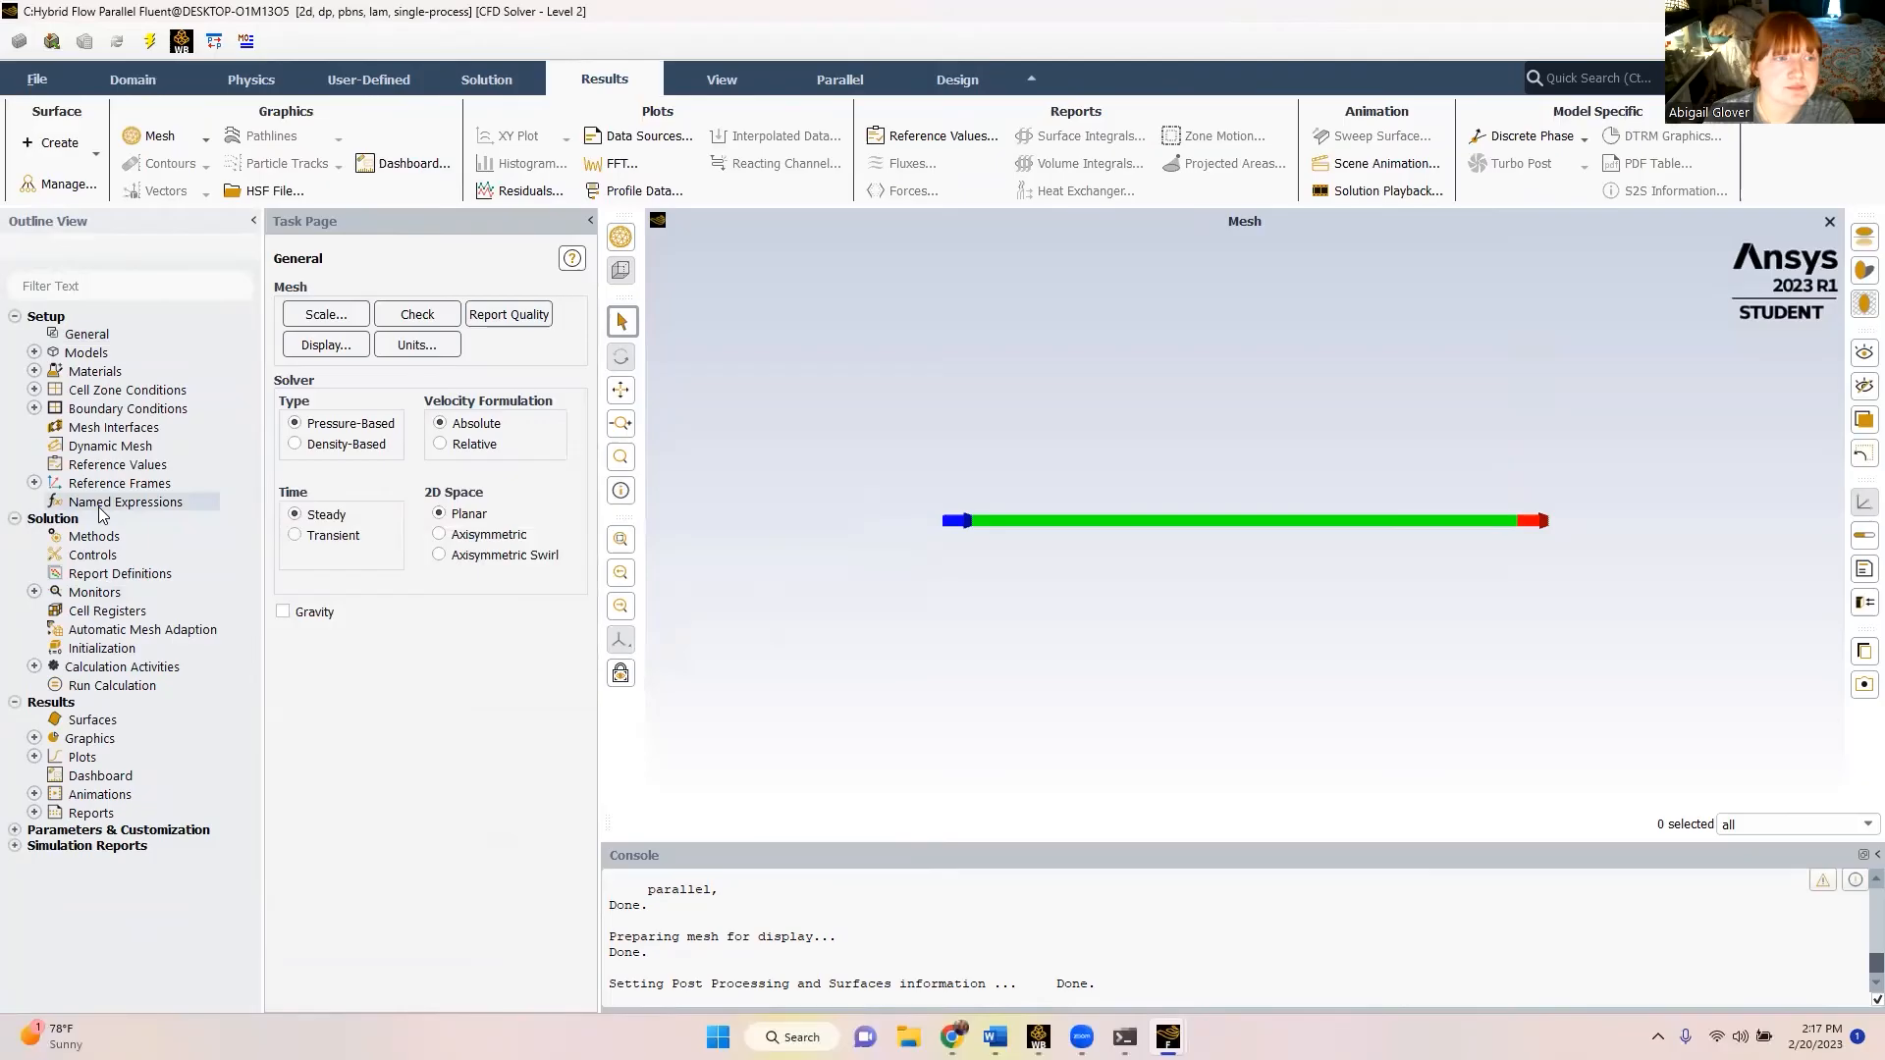
- Review the constant density and viscosity of the fluid material air and apply the material definition
left_click(35, 371)
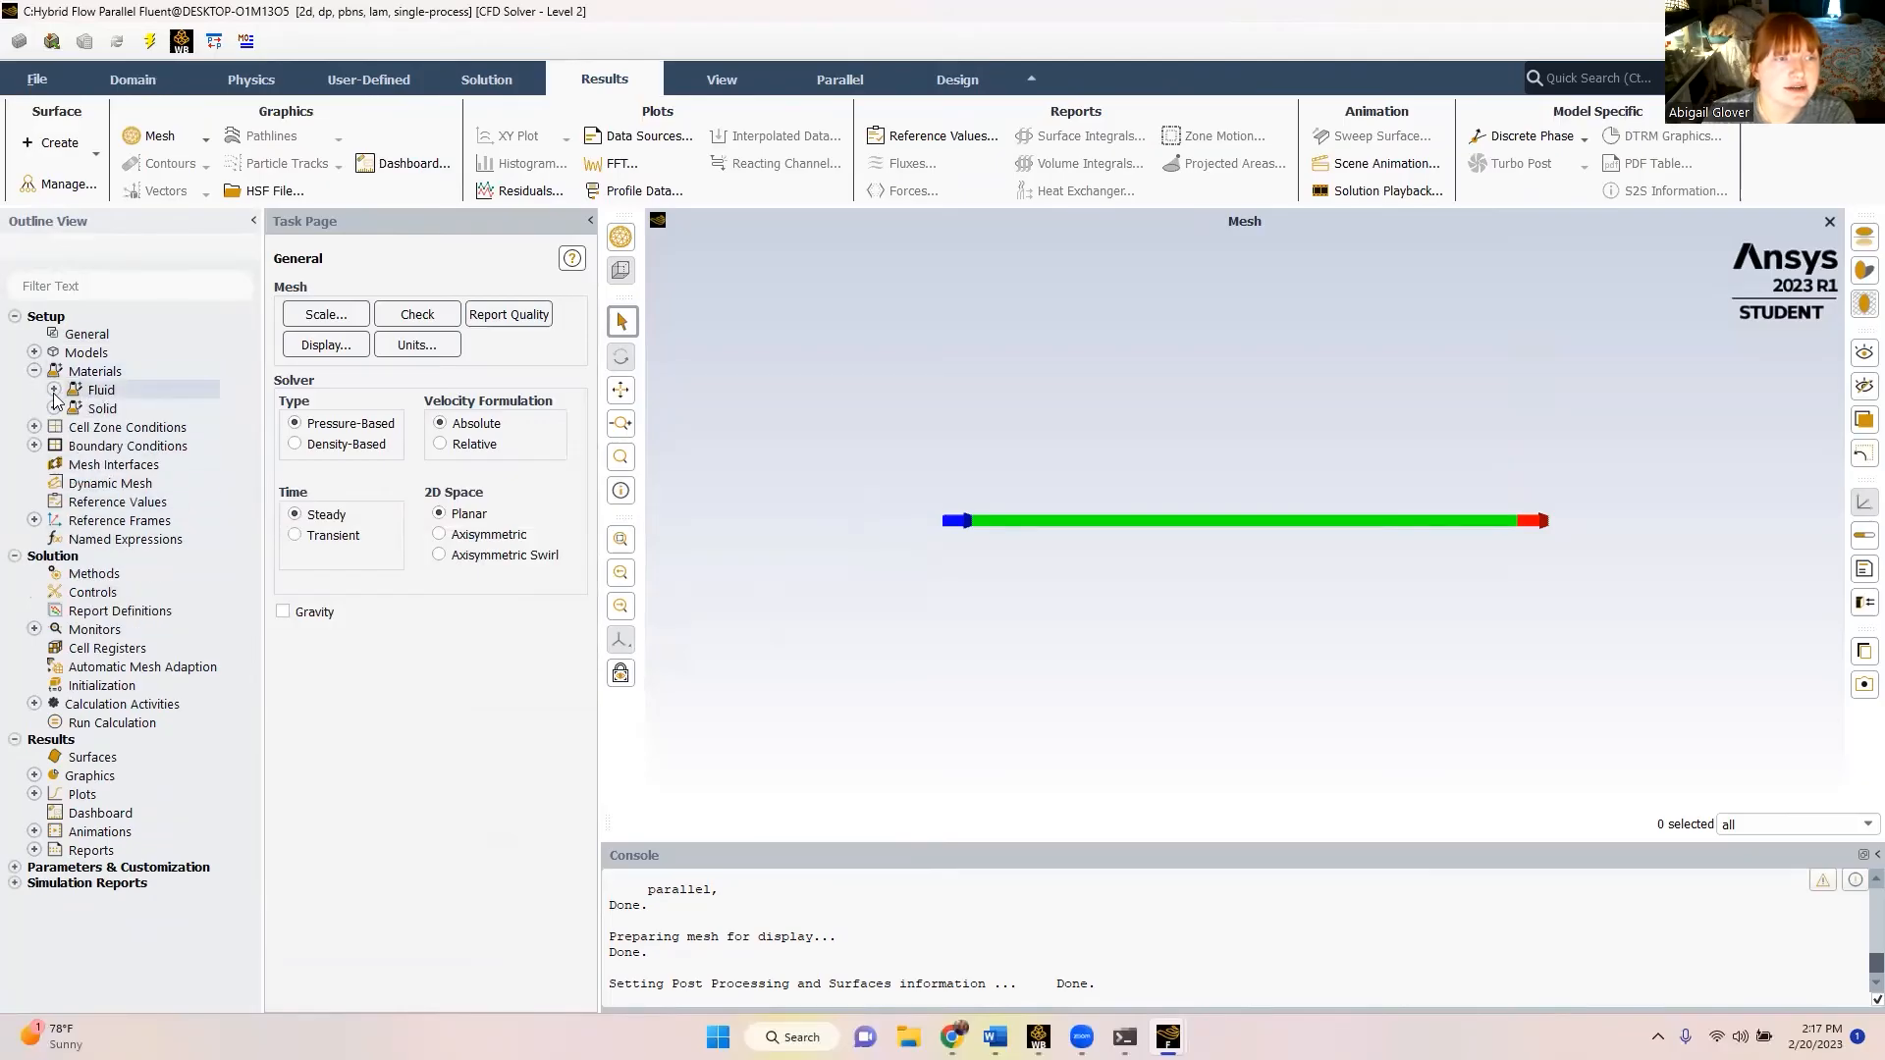
left_click(54, 389)
double_click(110, 411)
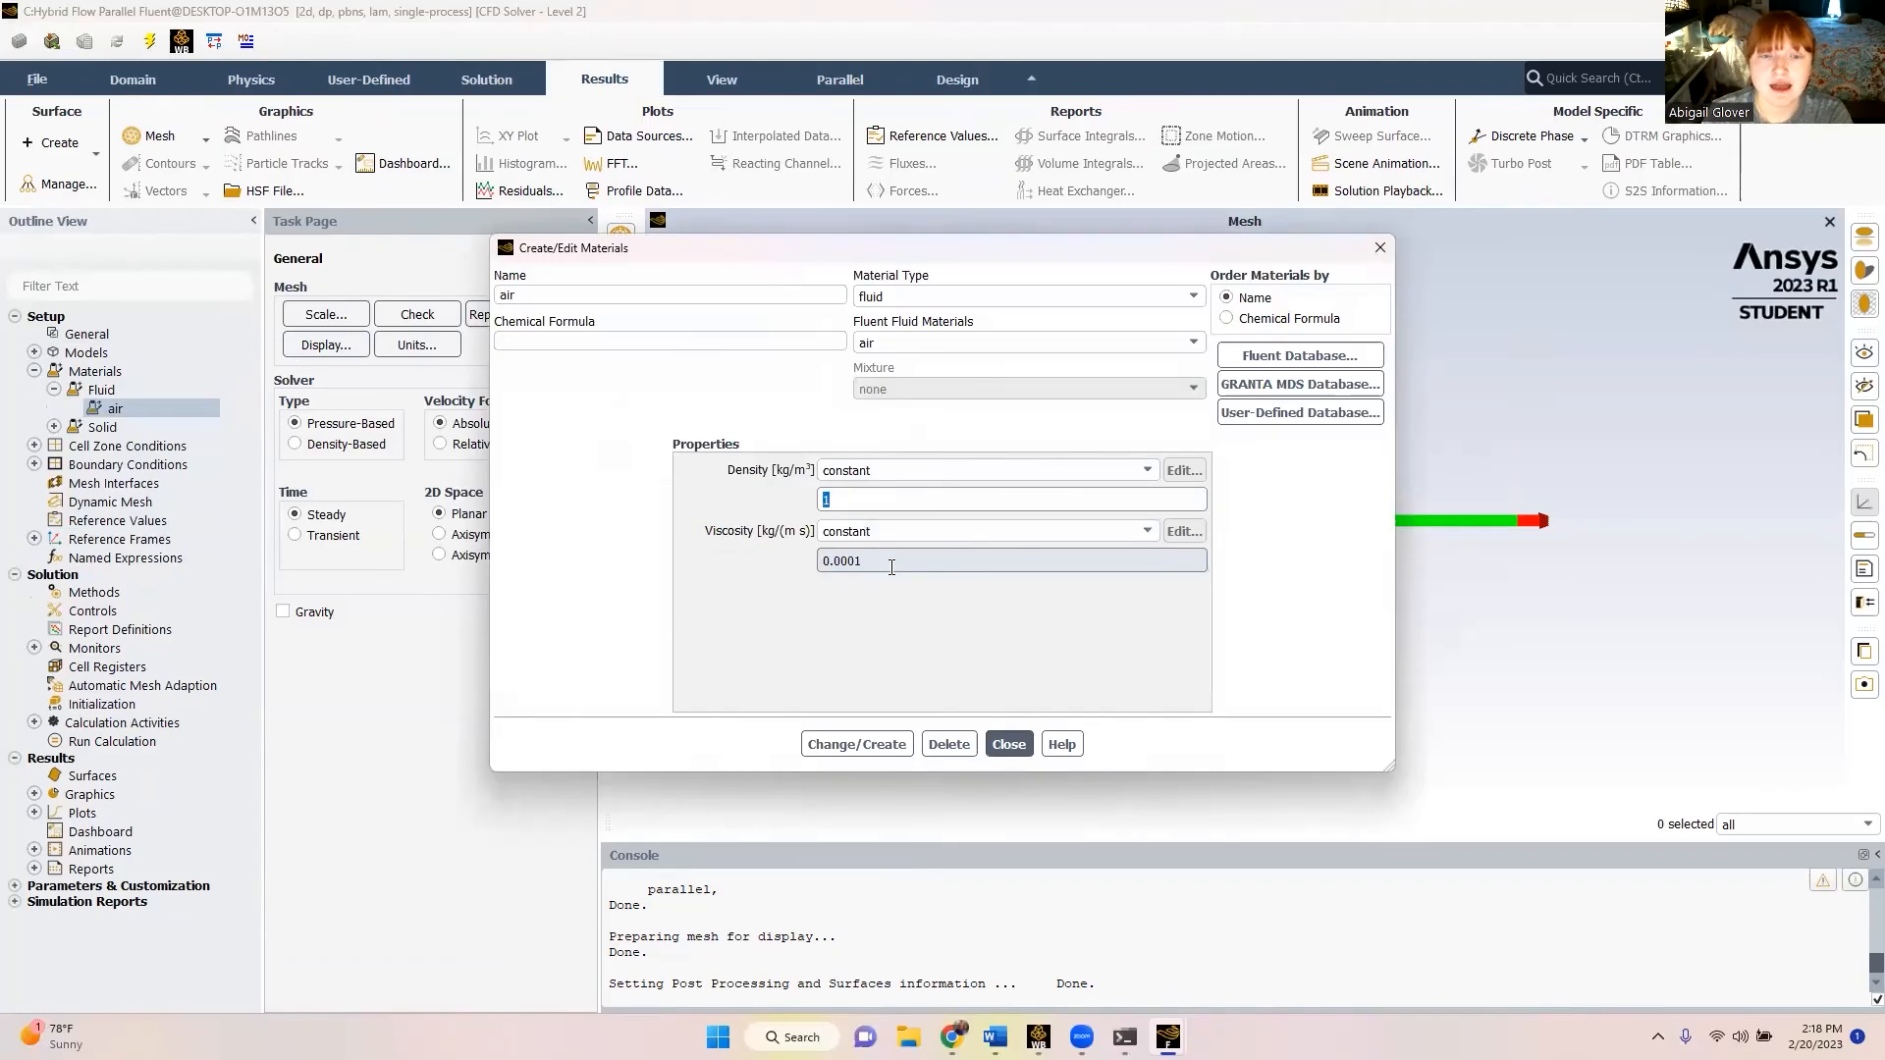
left_click_drag(880, 563, 727, 567)
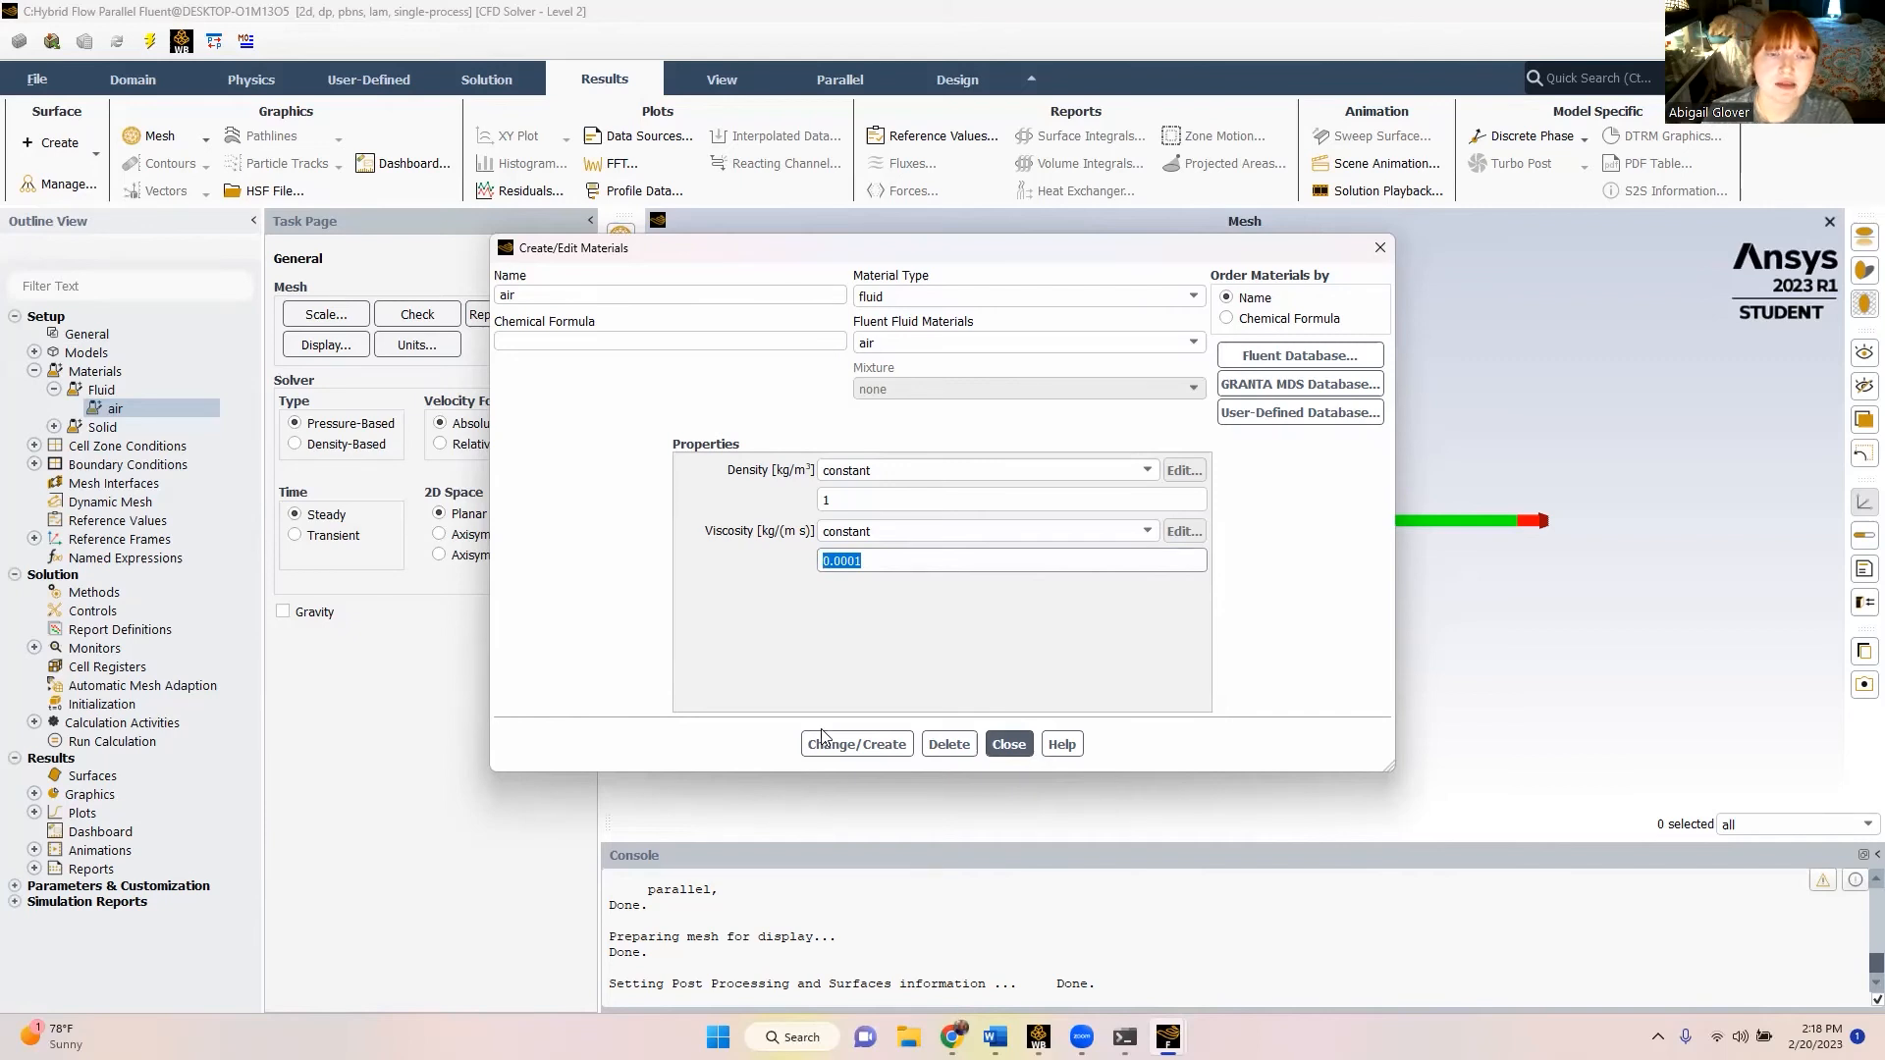
left_click(856, 744)
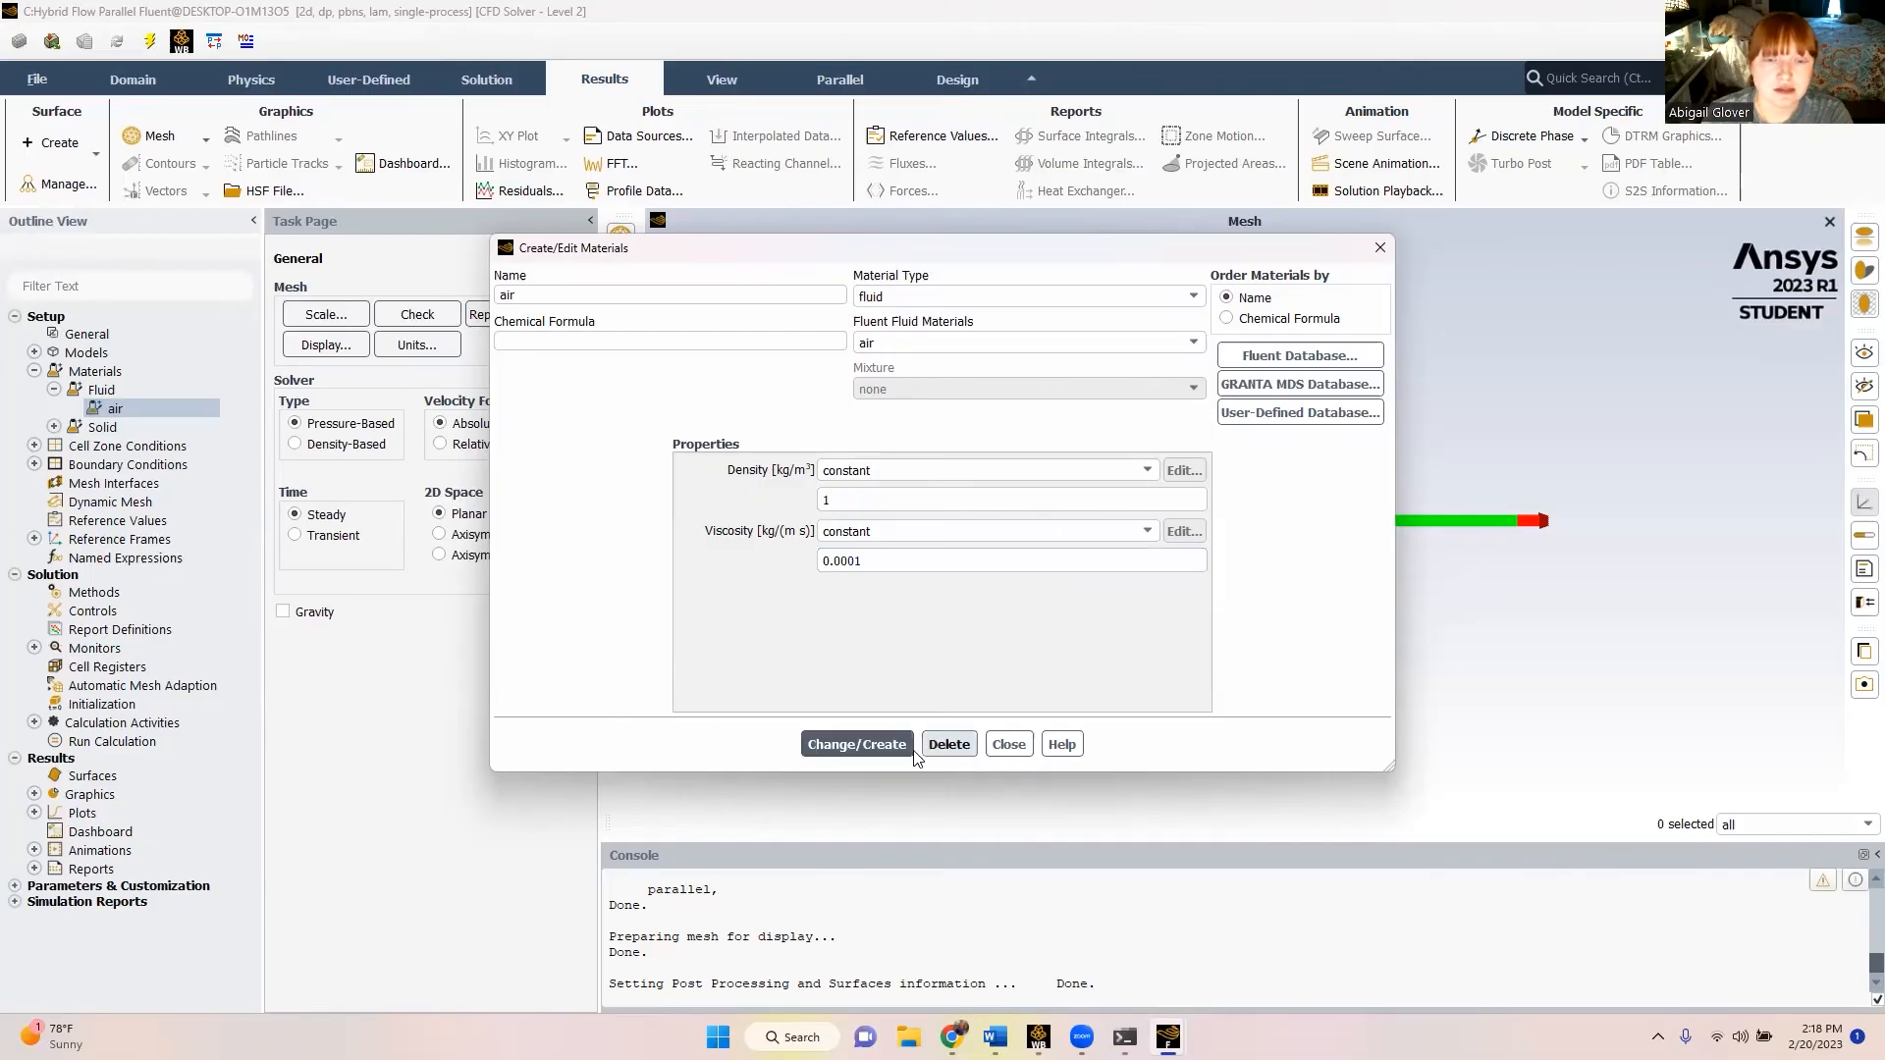
left_click(1009, 744)
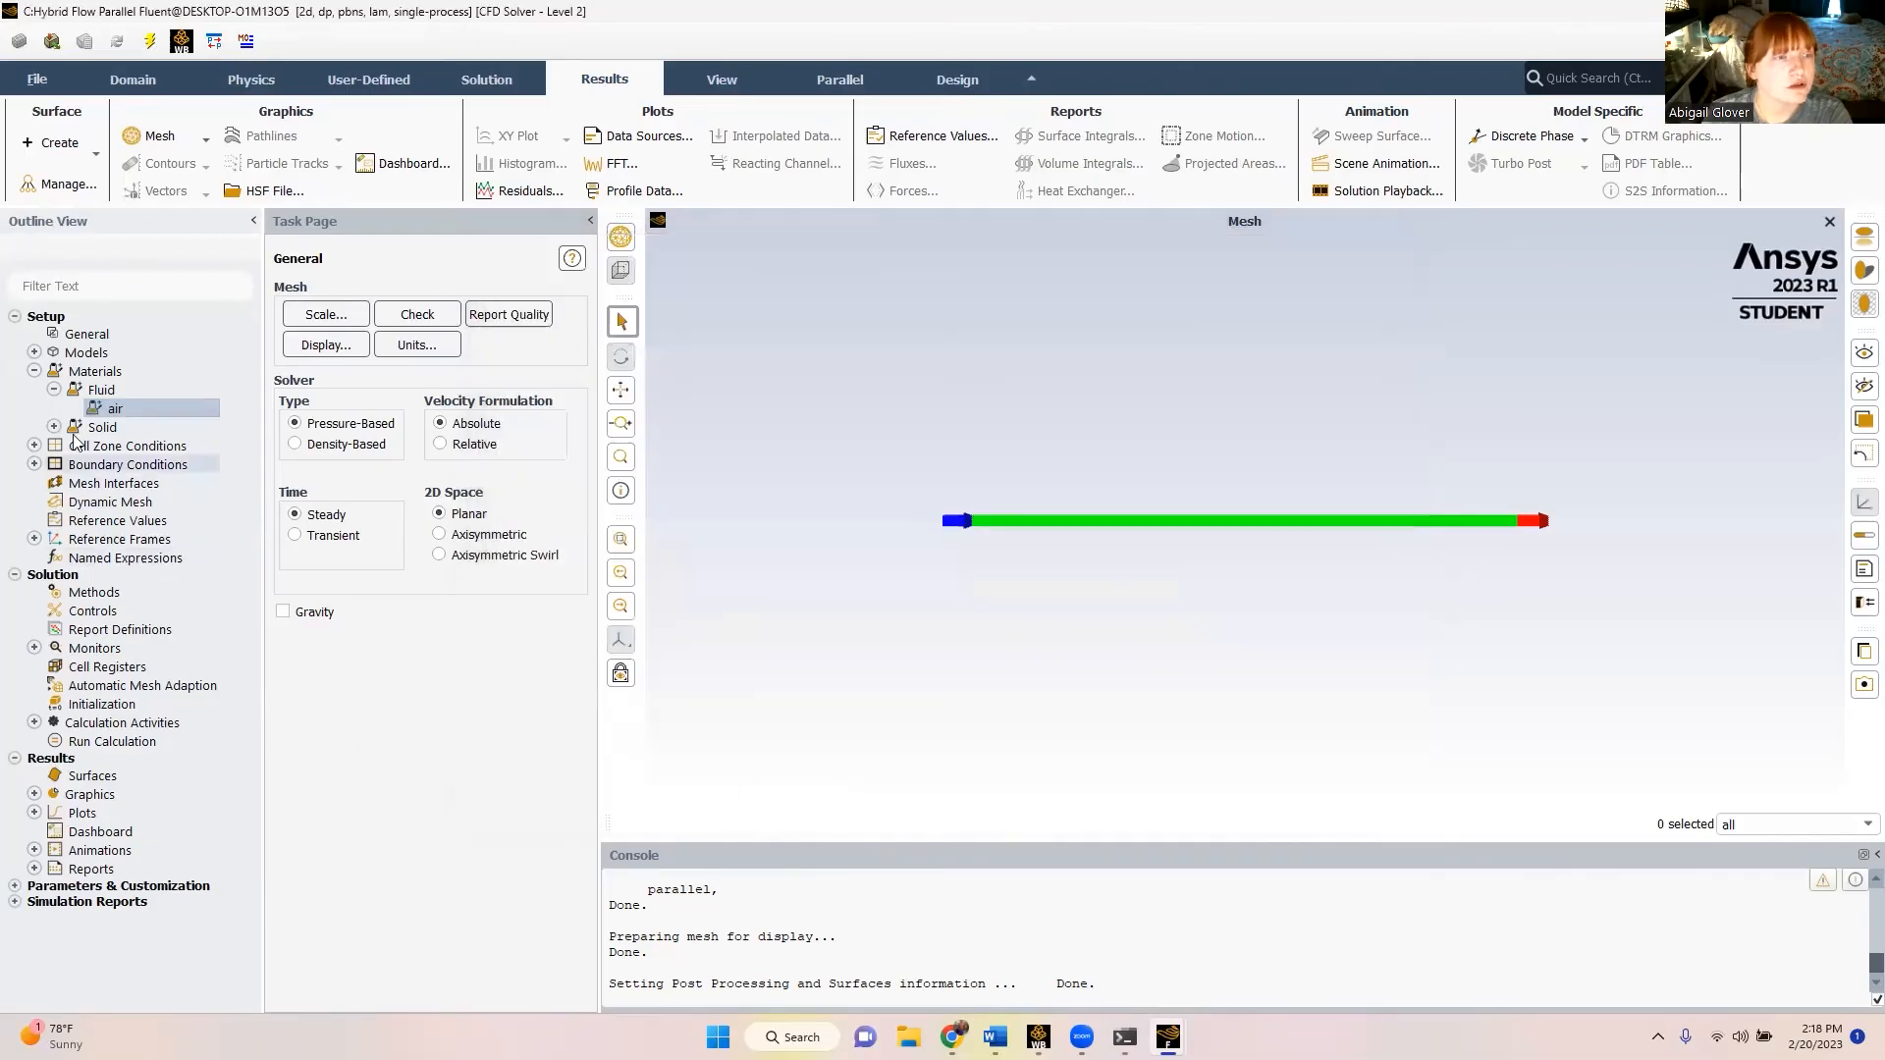
- Check the material assigned to the fluid cell zone surface_body
left_click(35, 371)
left_click(34, 390)
double_click(98, 409)
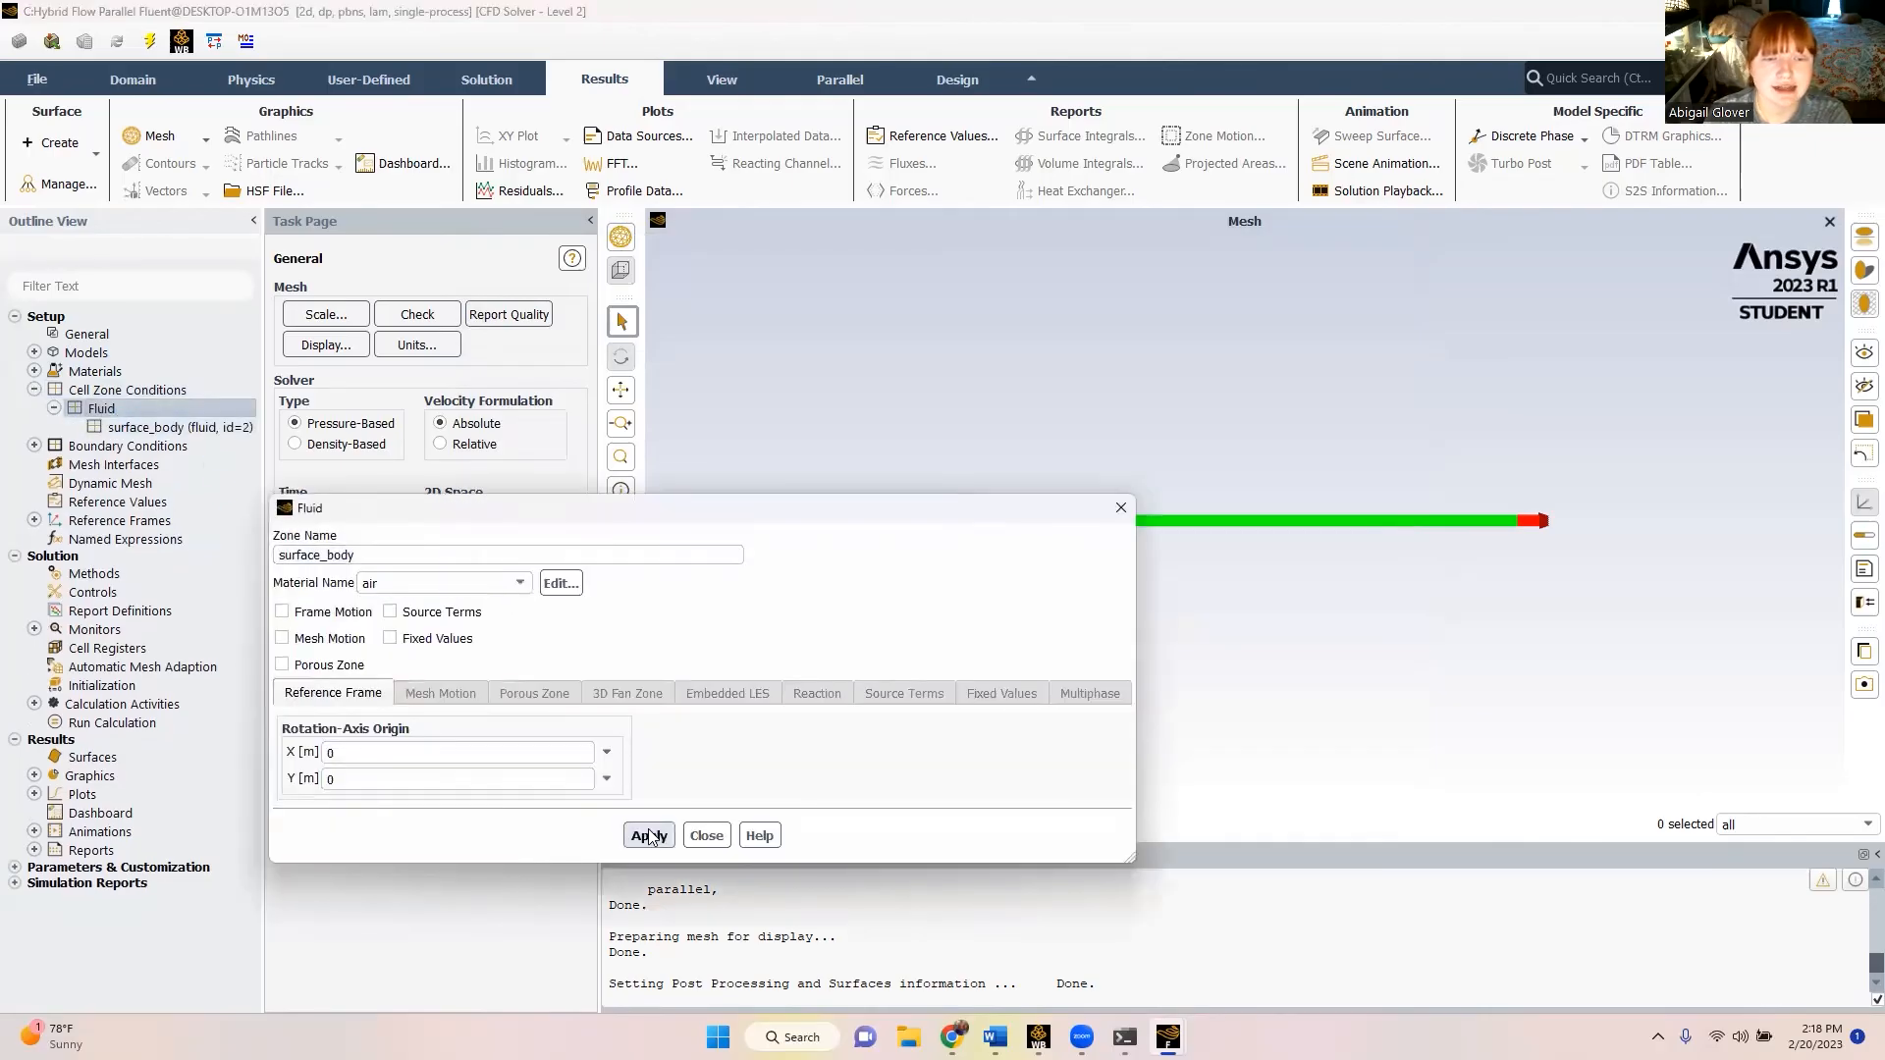
left_click(707, 836)
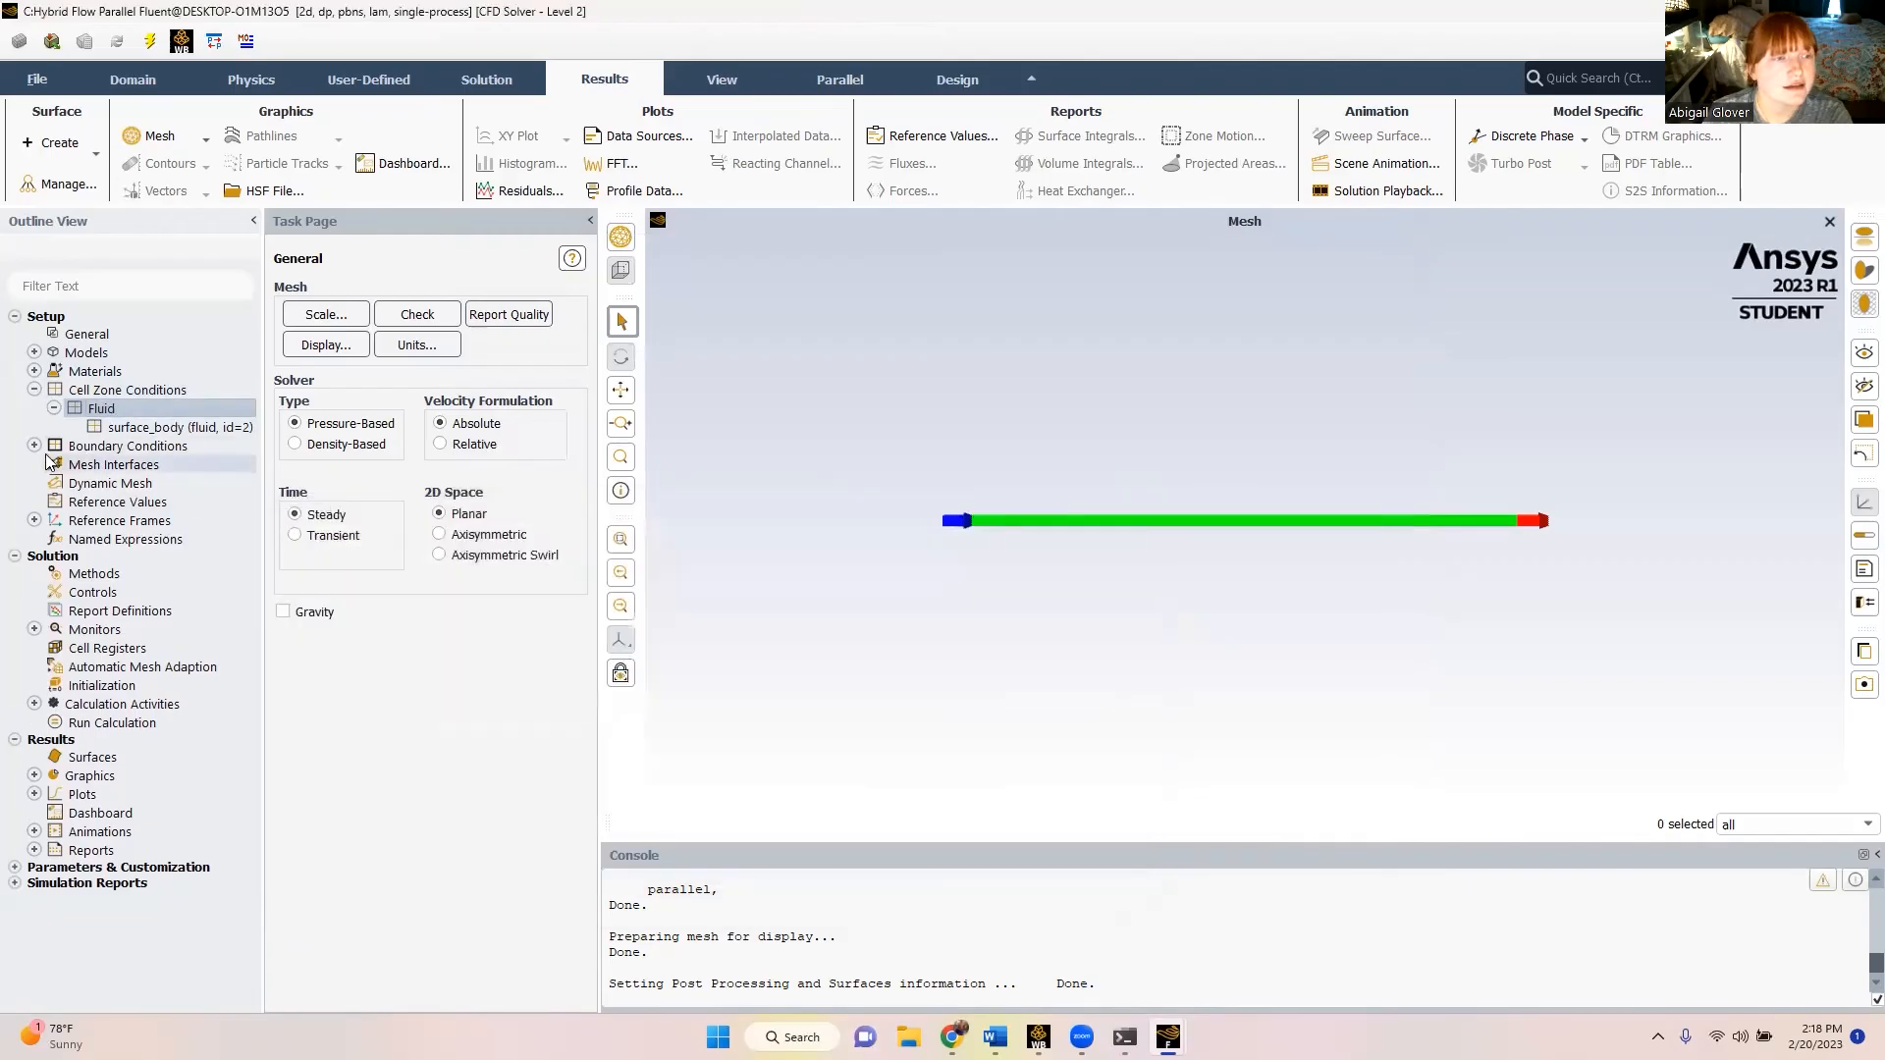
- Assign the velocity-inlet type to the inlet boundary, check its velocity magnitude and apply the condition
double_click(124, 446)
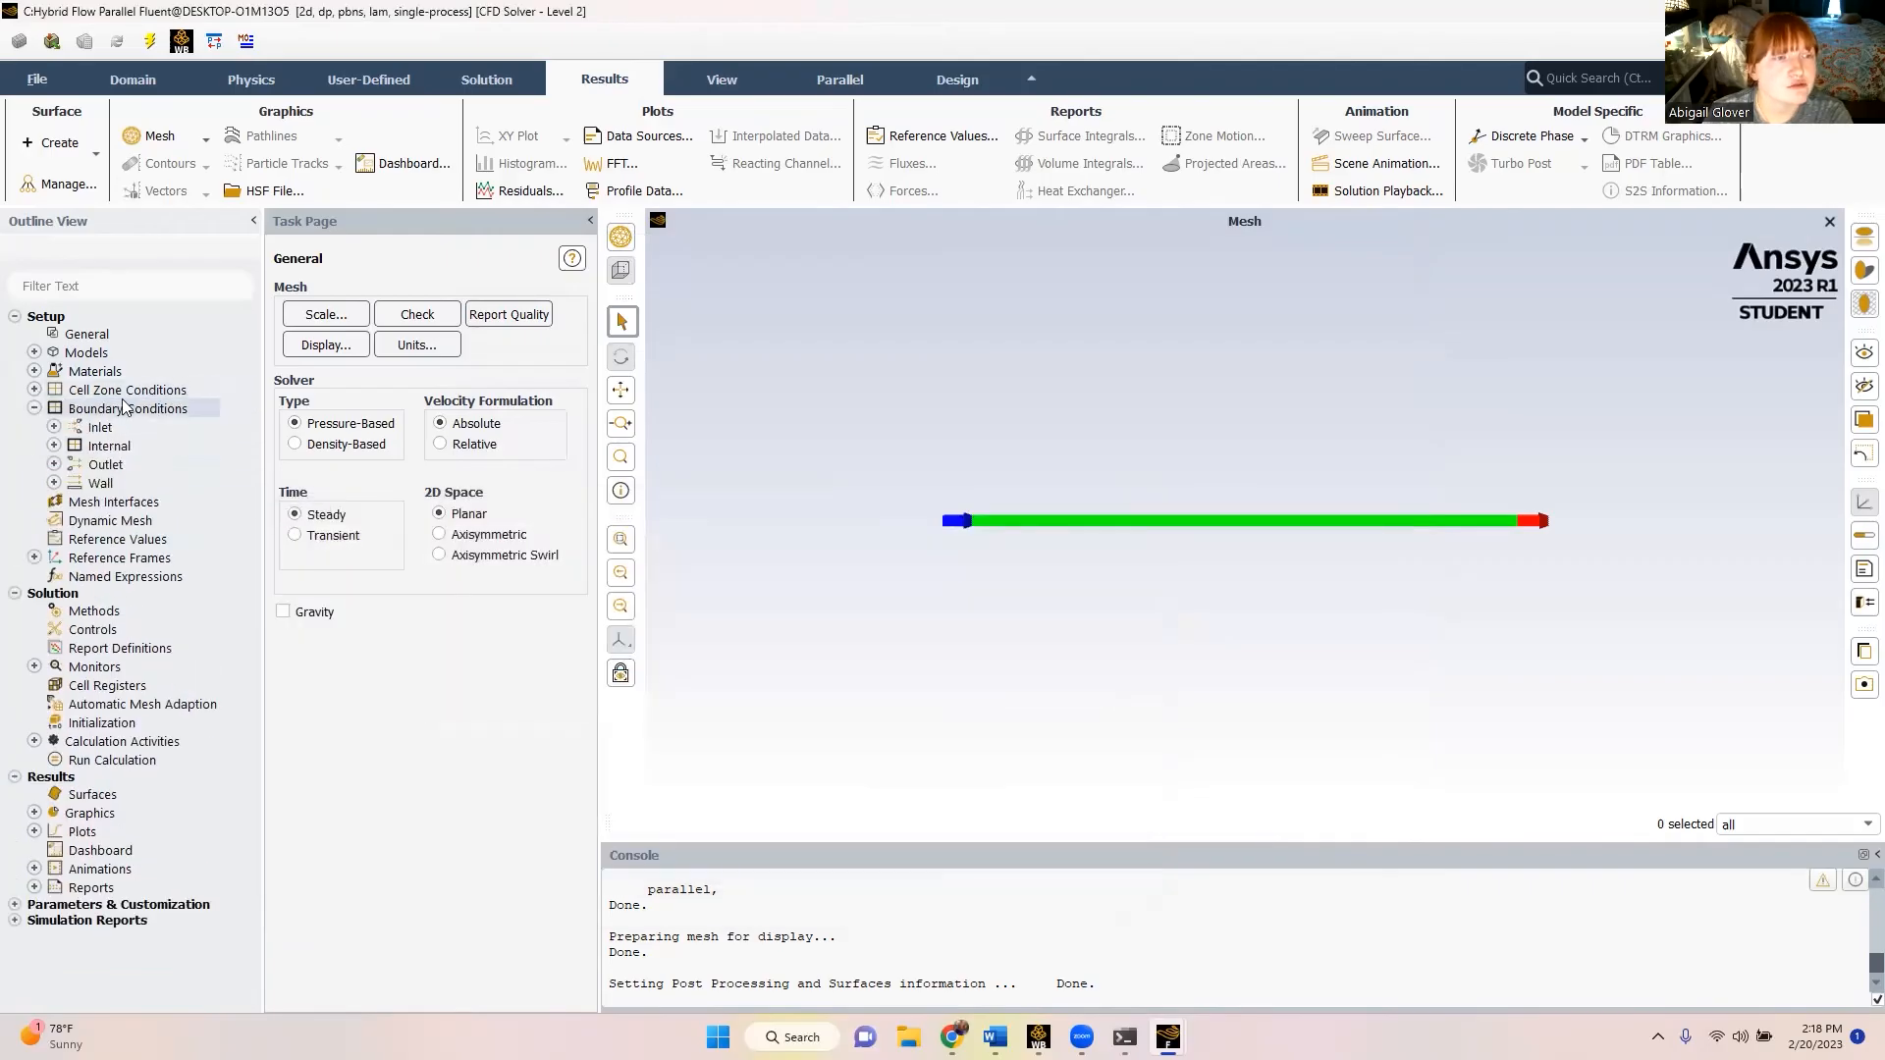
left_click(54, 427)
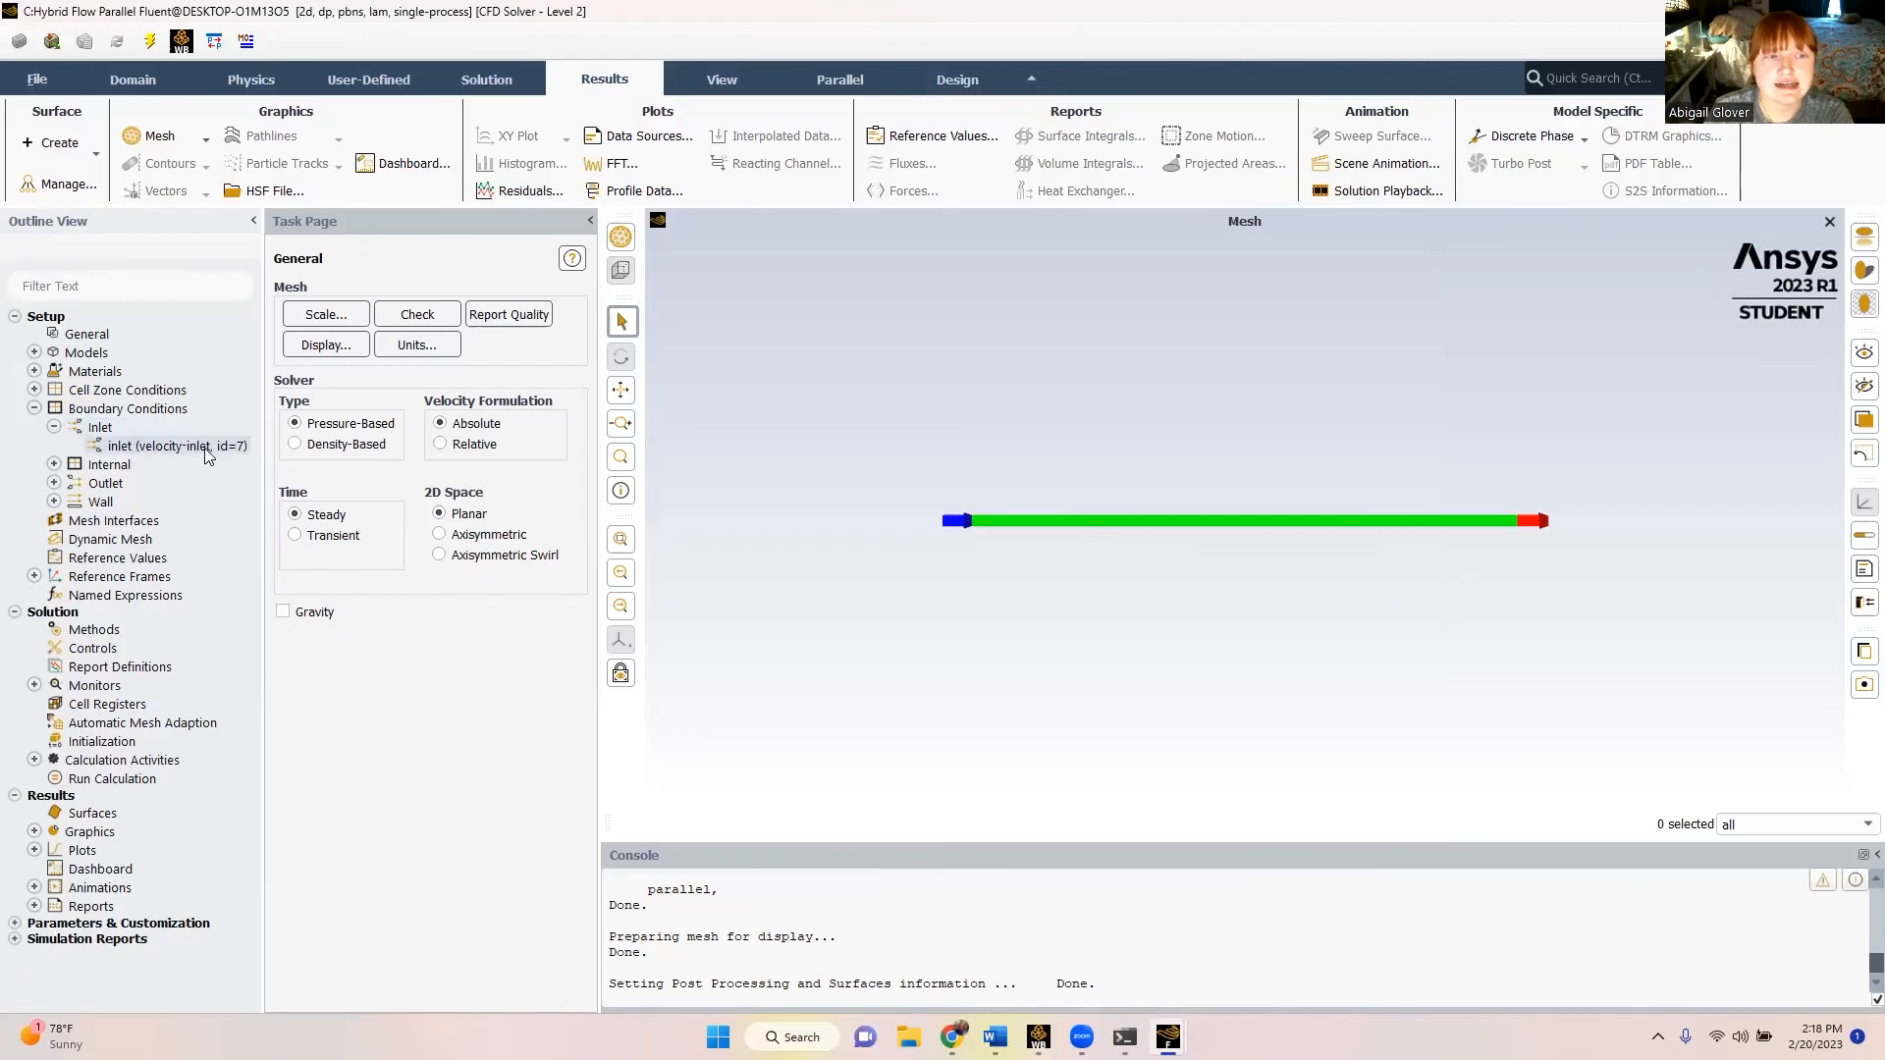
right_click(119, 449)
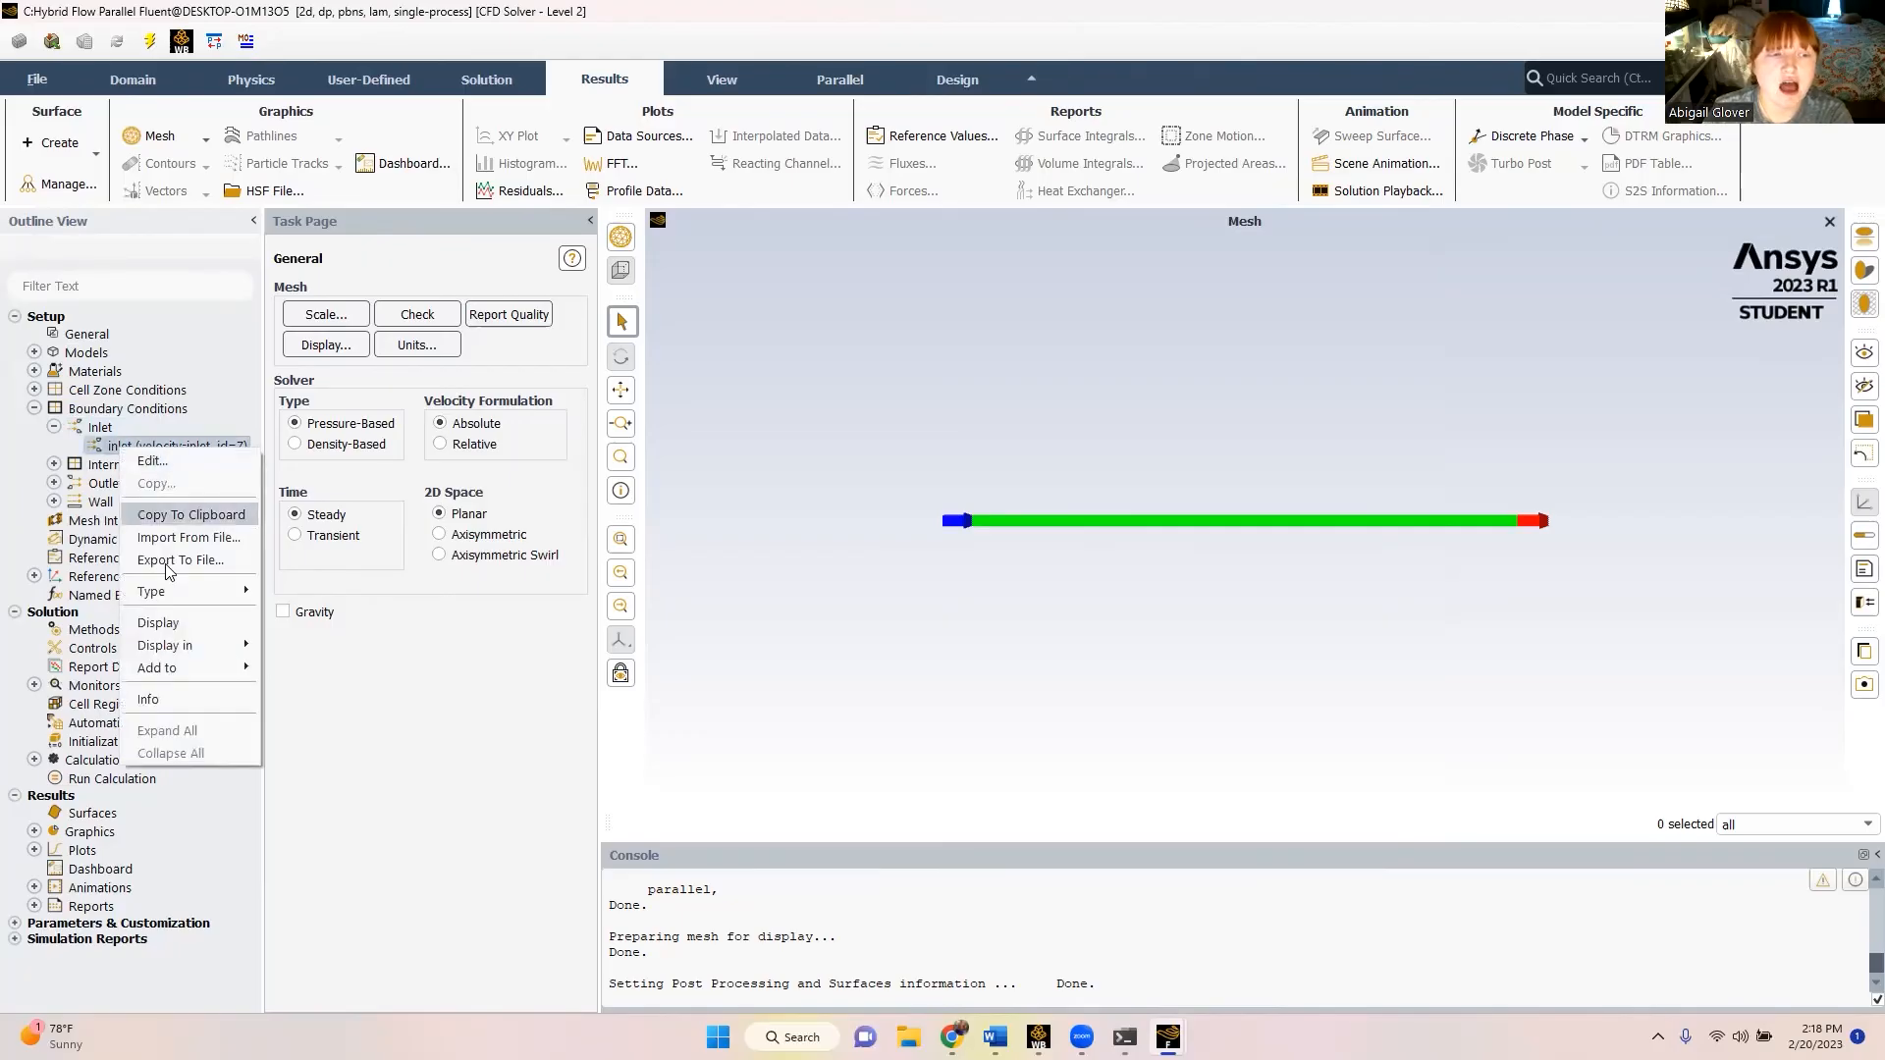
mouse_move(181, 589)
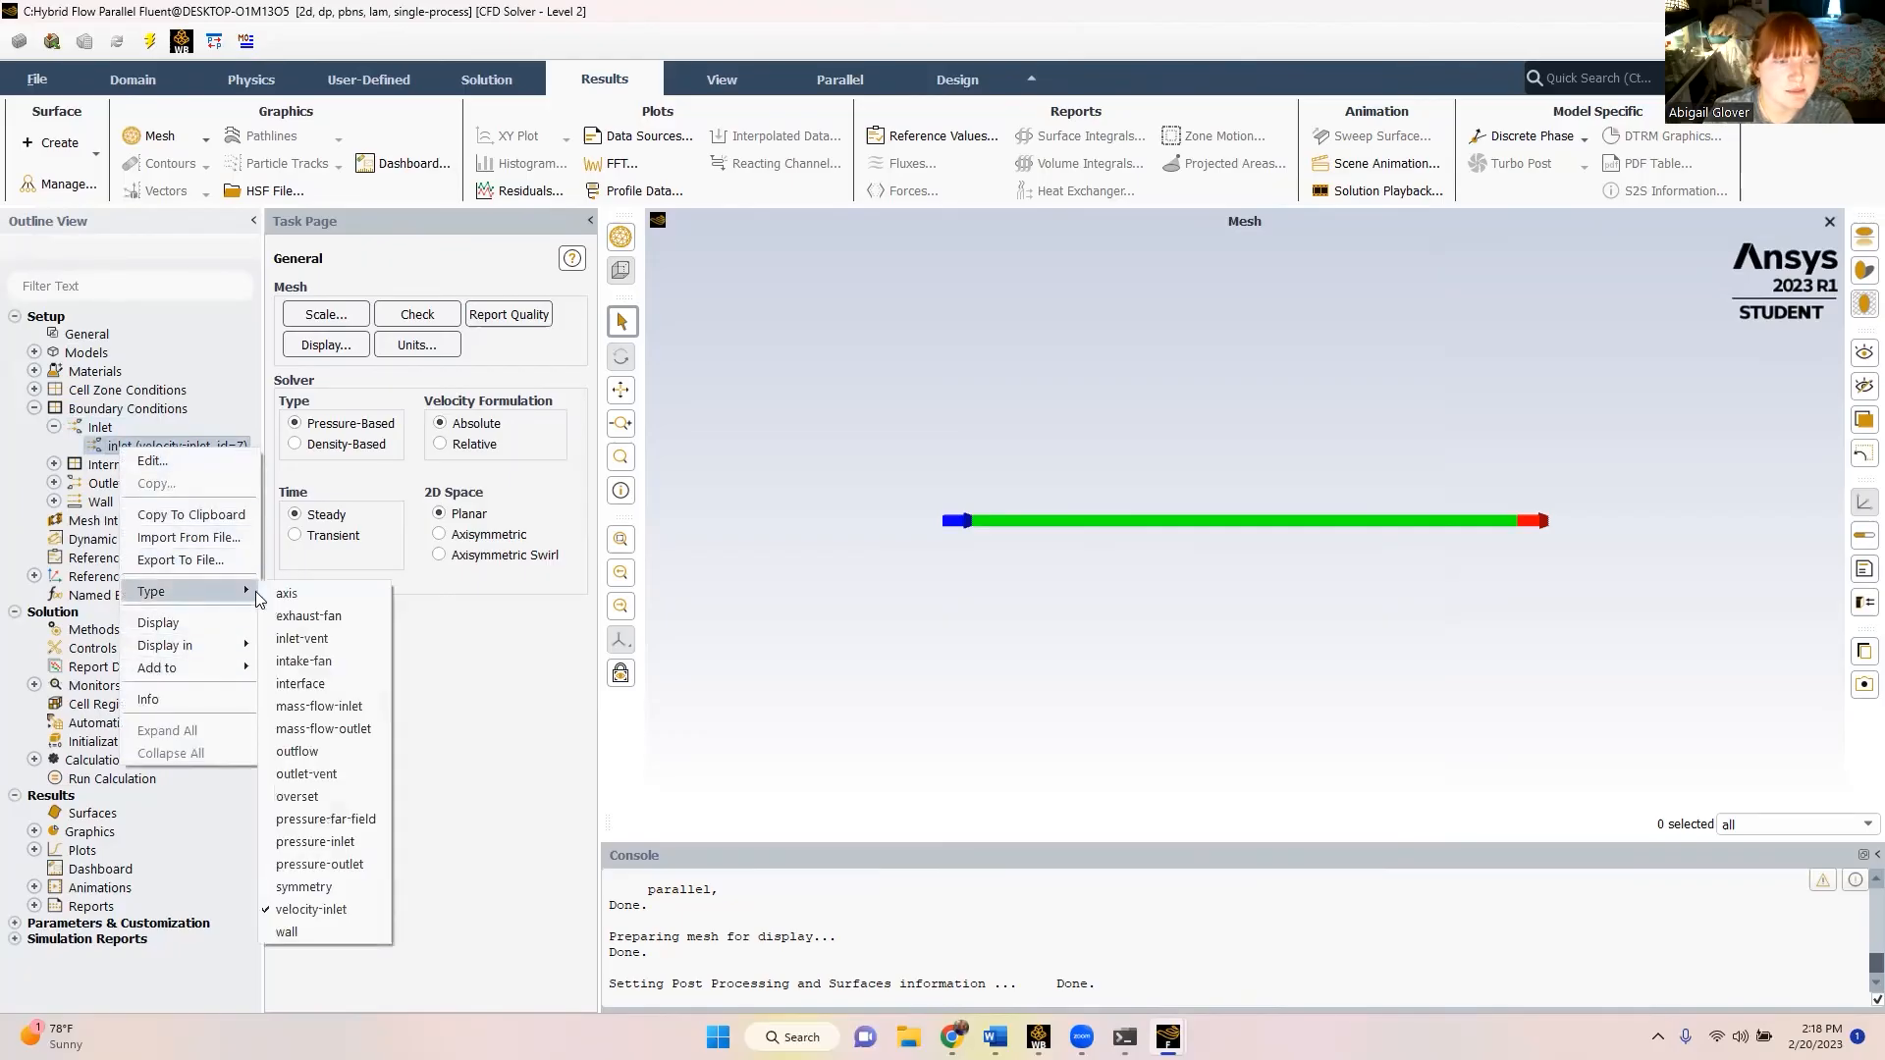
left_click(310, 910)
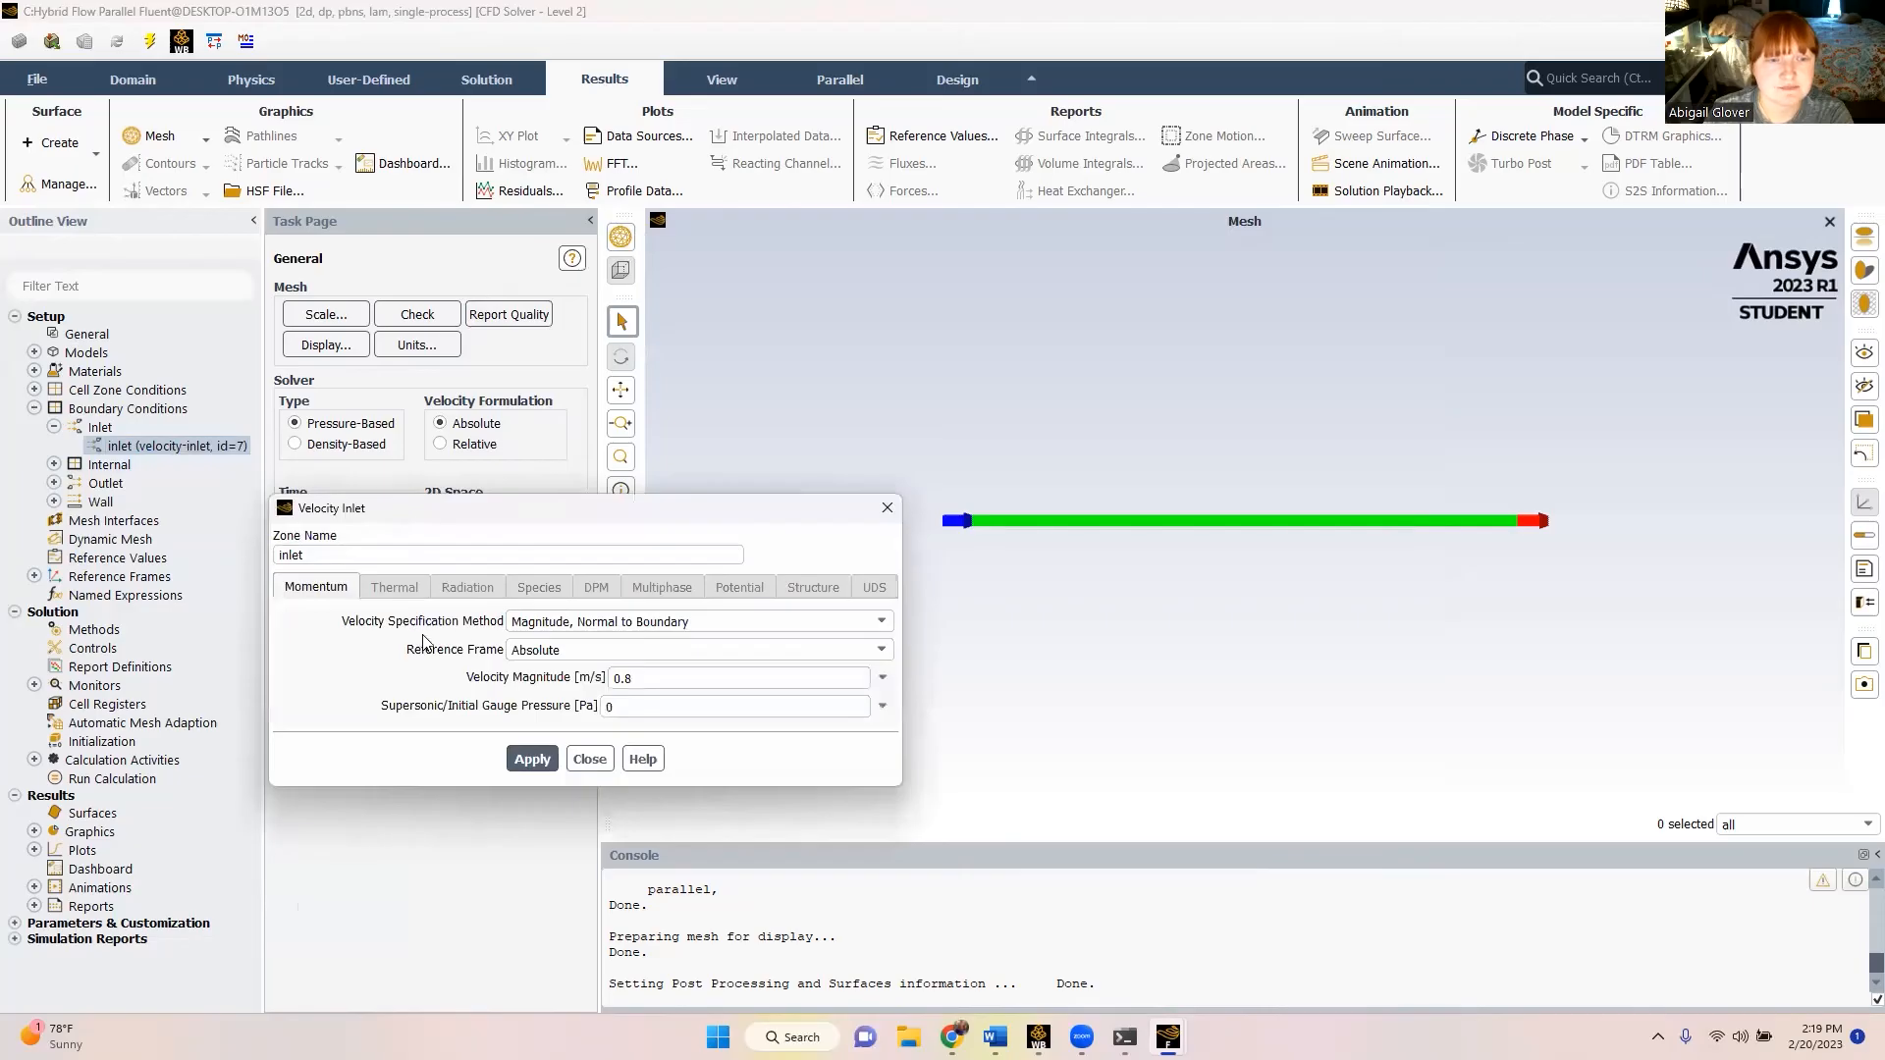
double_click(652, 680)
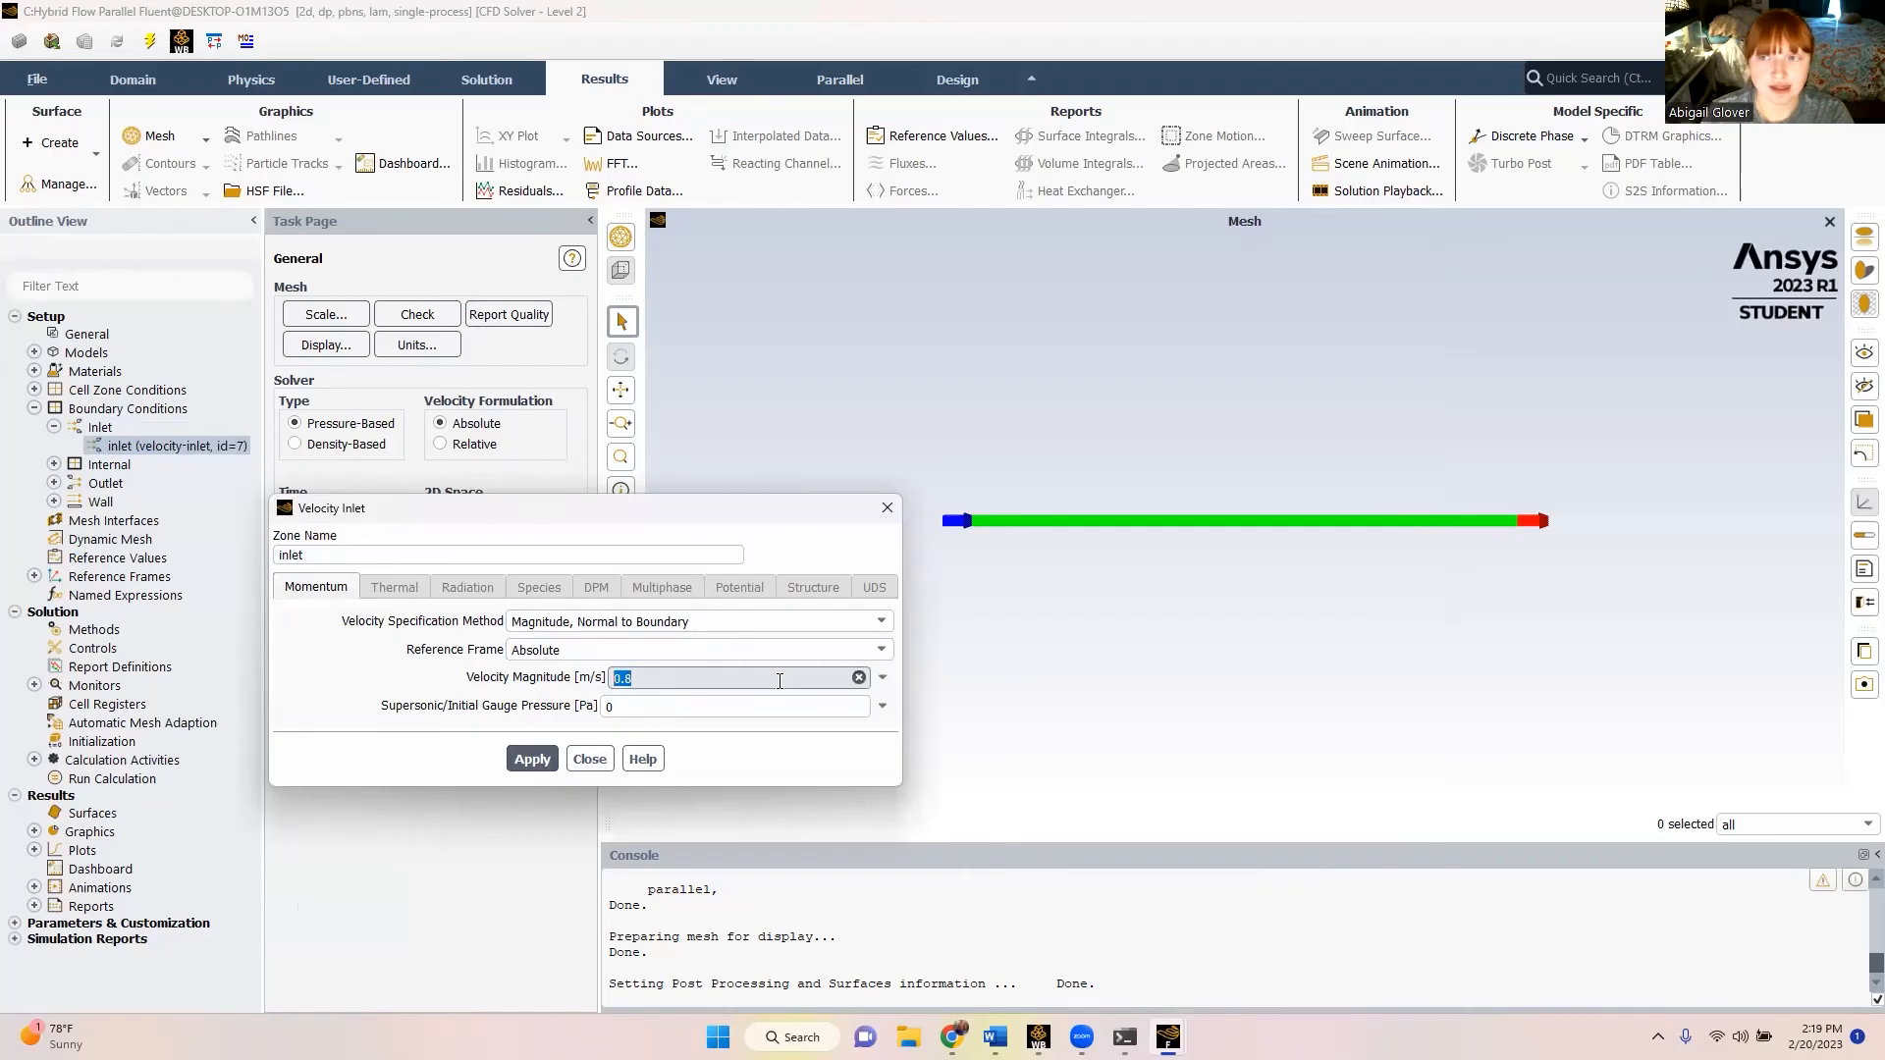
left_click(535, 760)
left_click(533, 769)
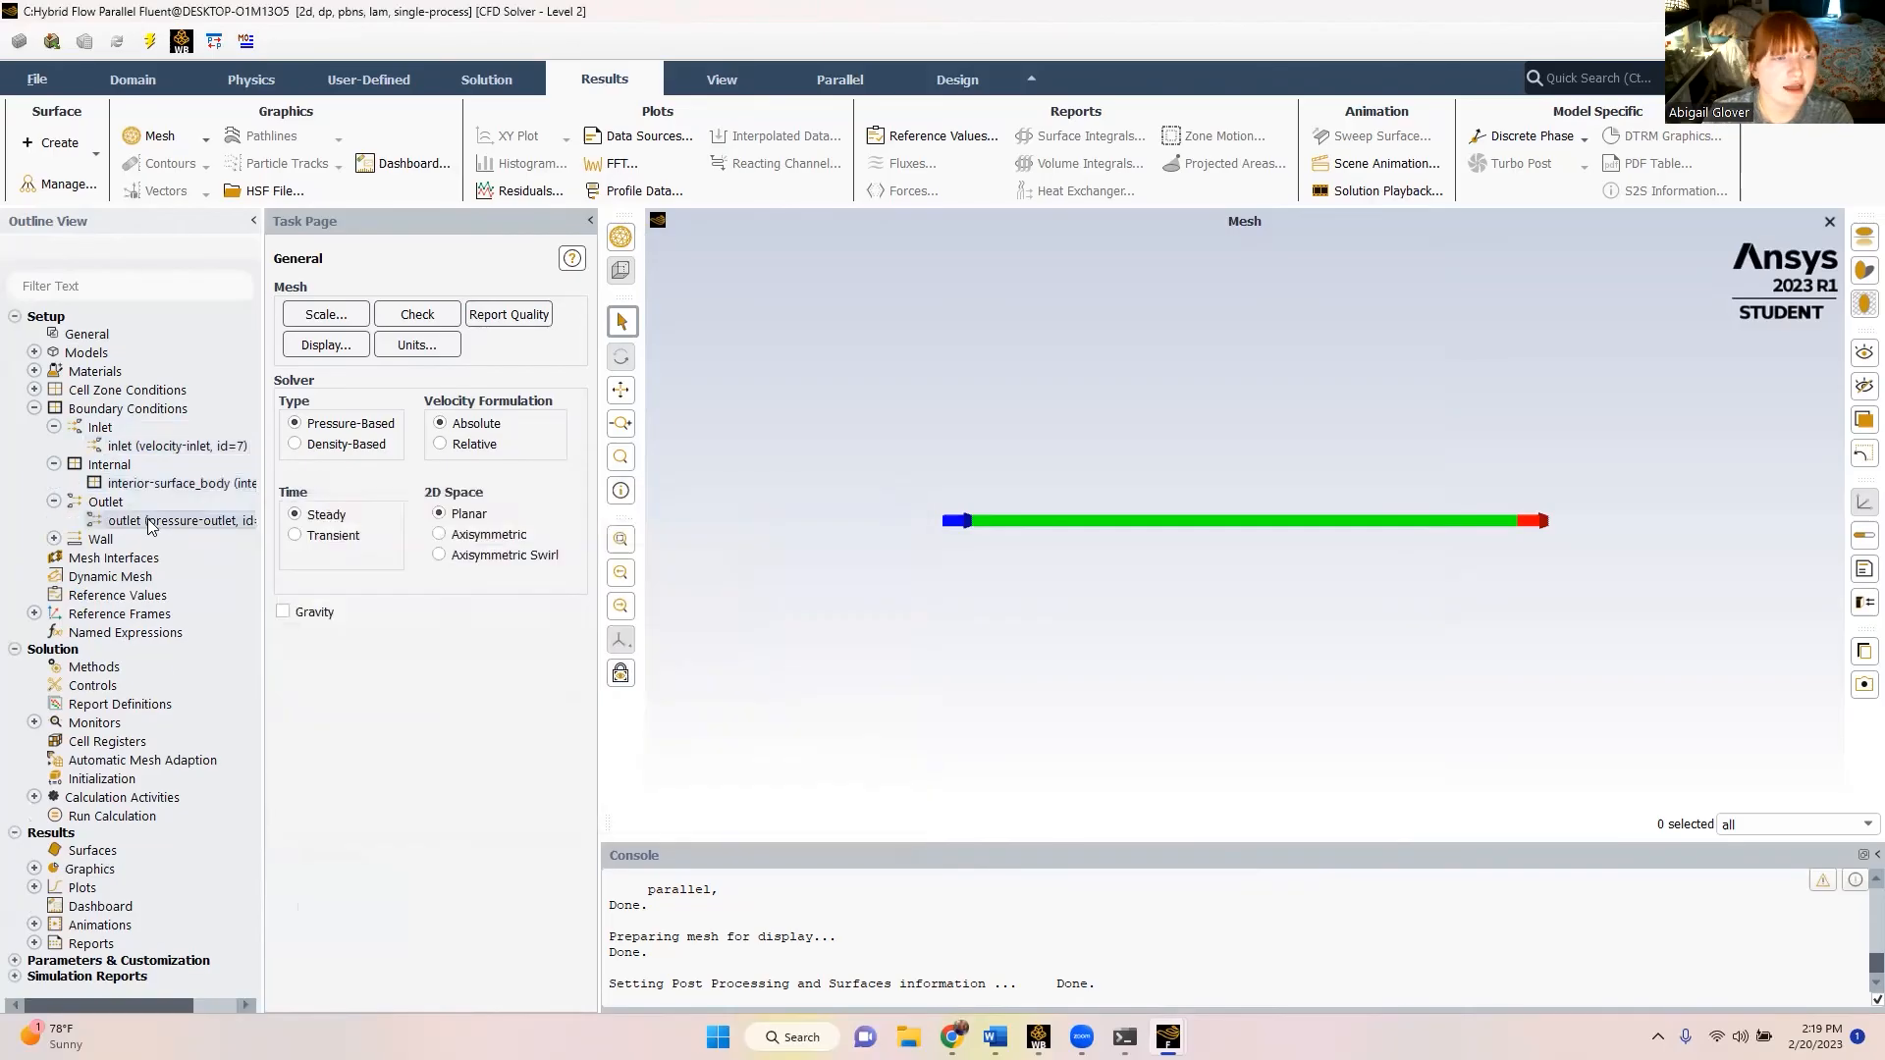
- Review the gauge pressure and reverse-flow option of the outlet boundary and apply the pressure-outlet condition
double_click(149, 524)
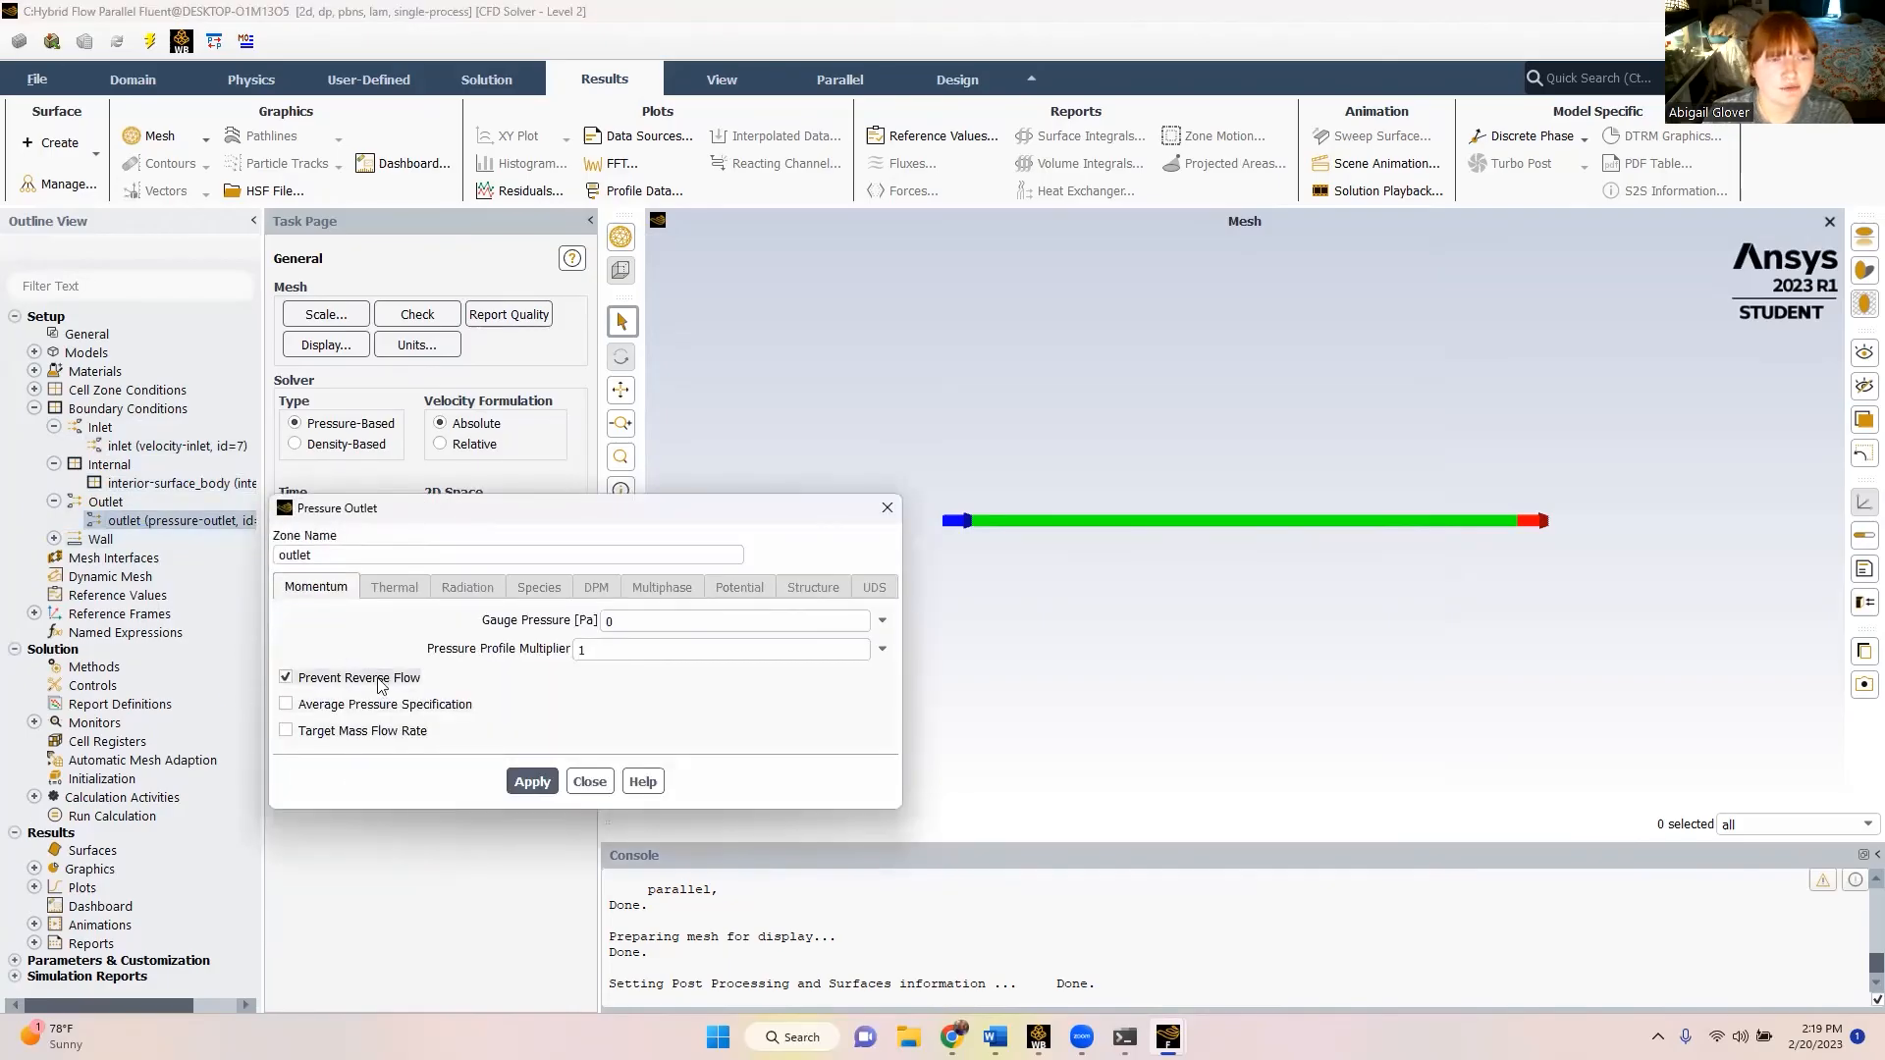
left_click(518, 782)
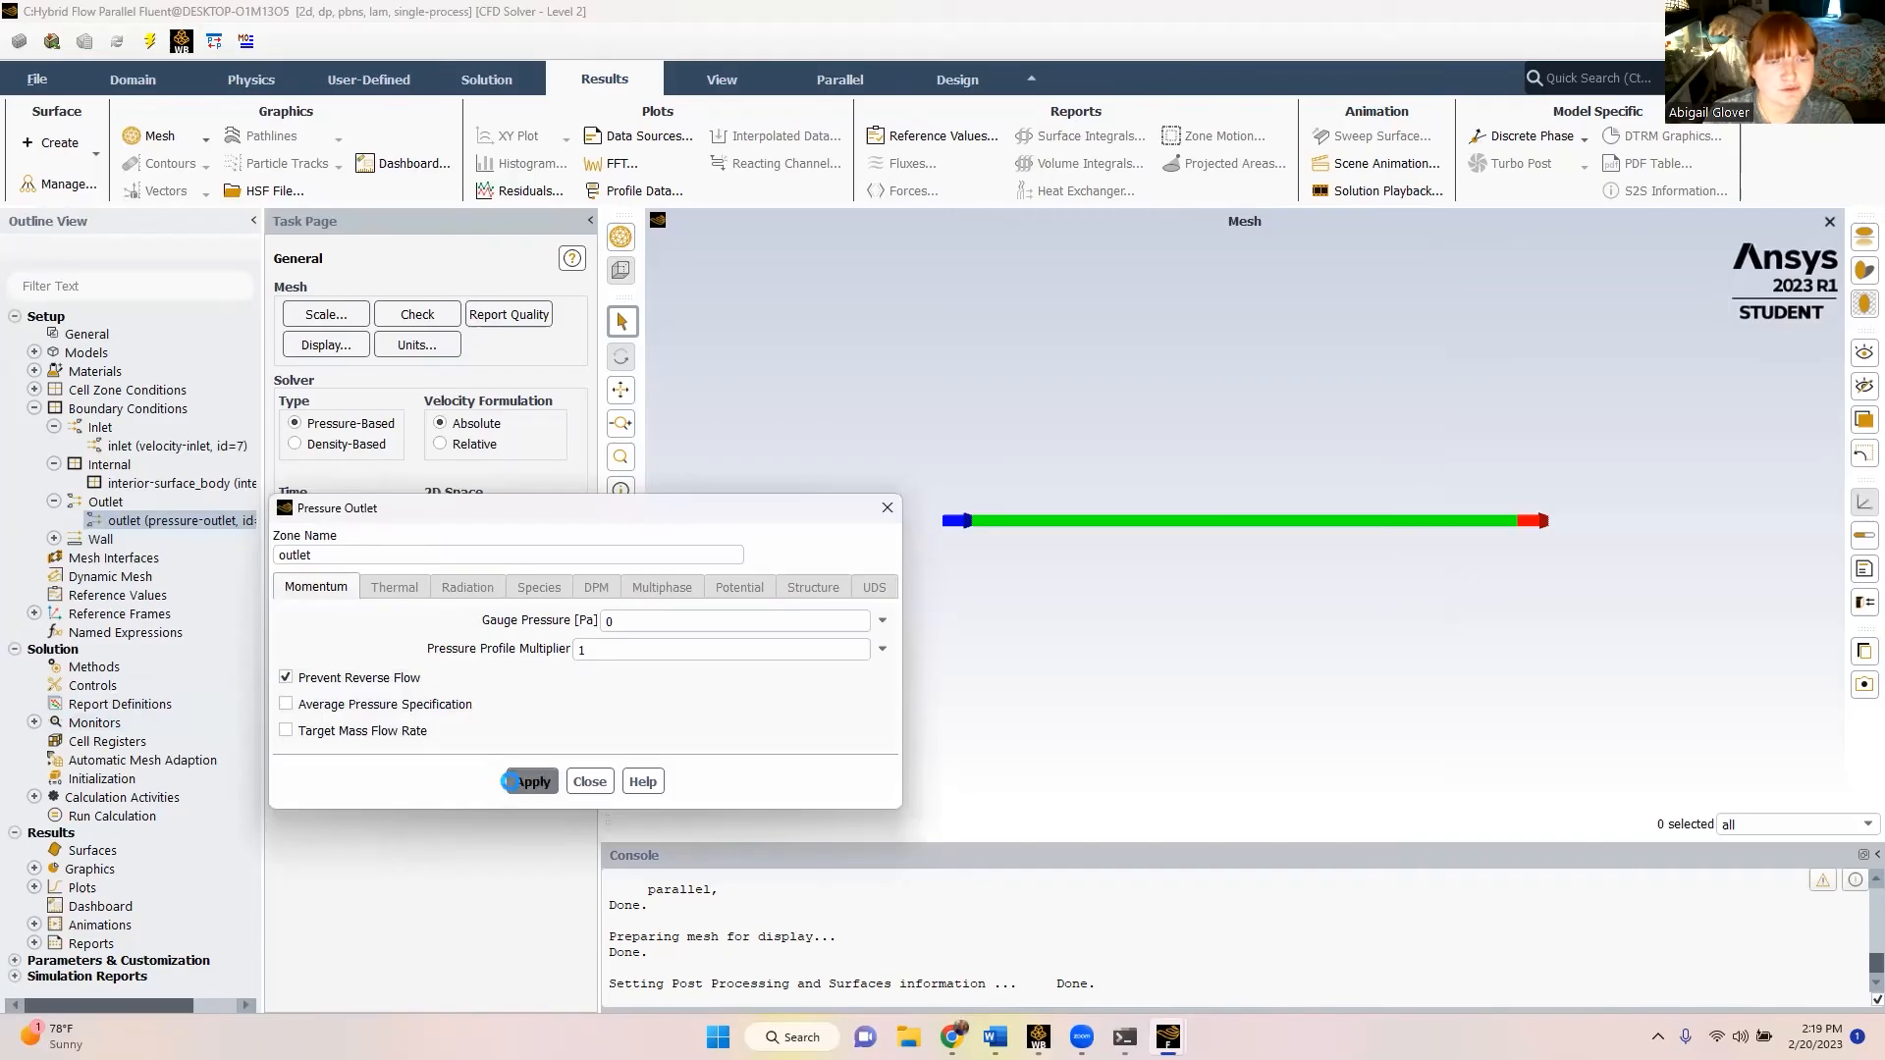
left_click(587, 783)
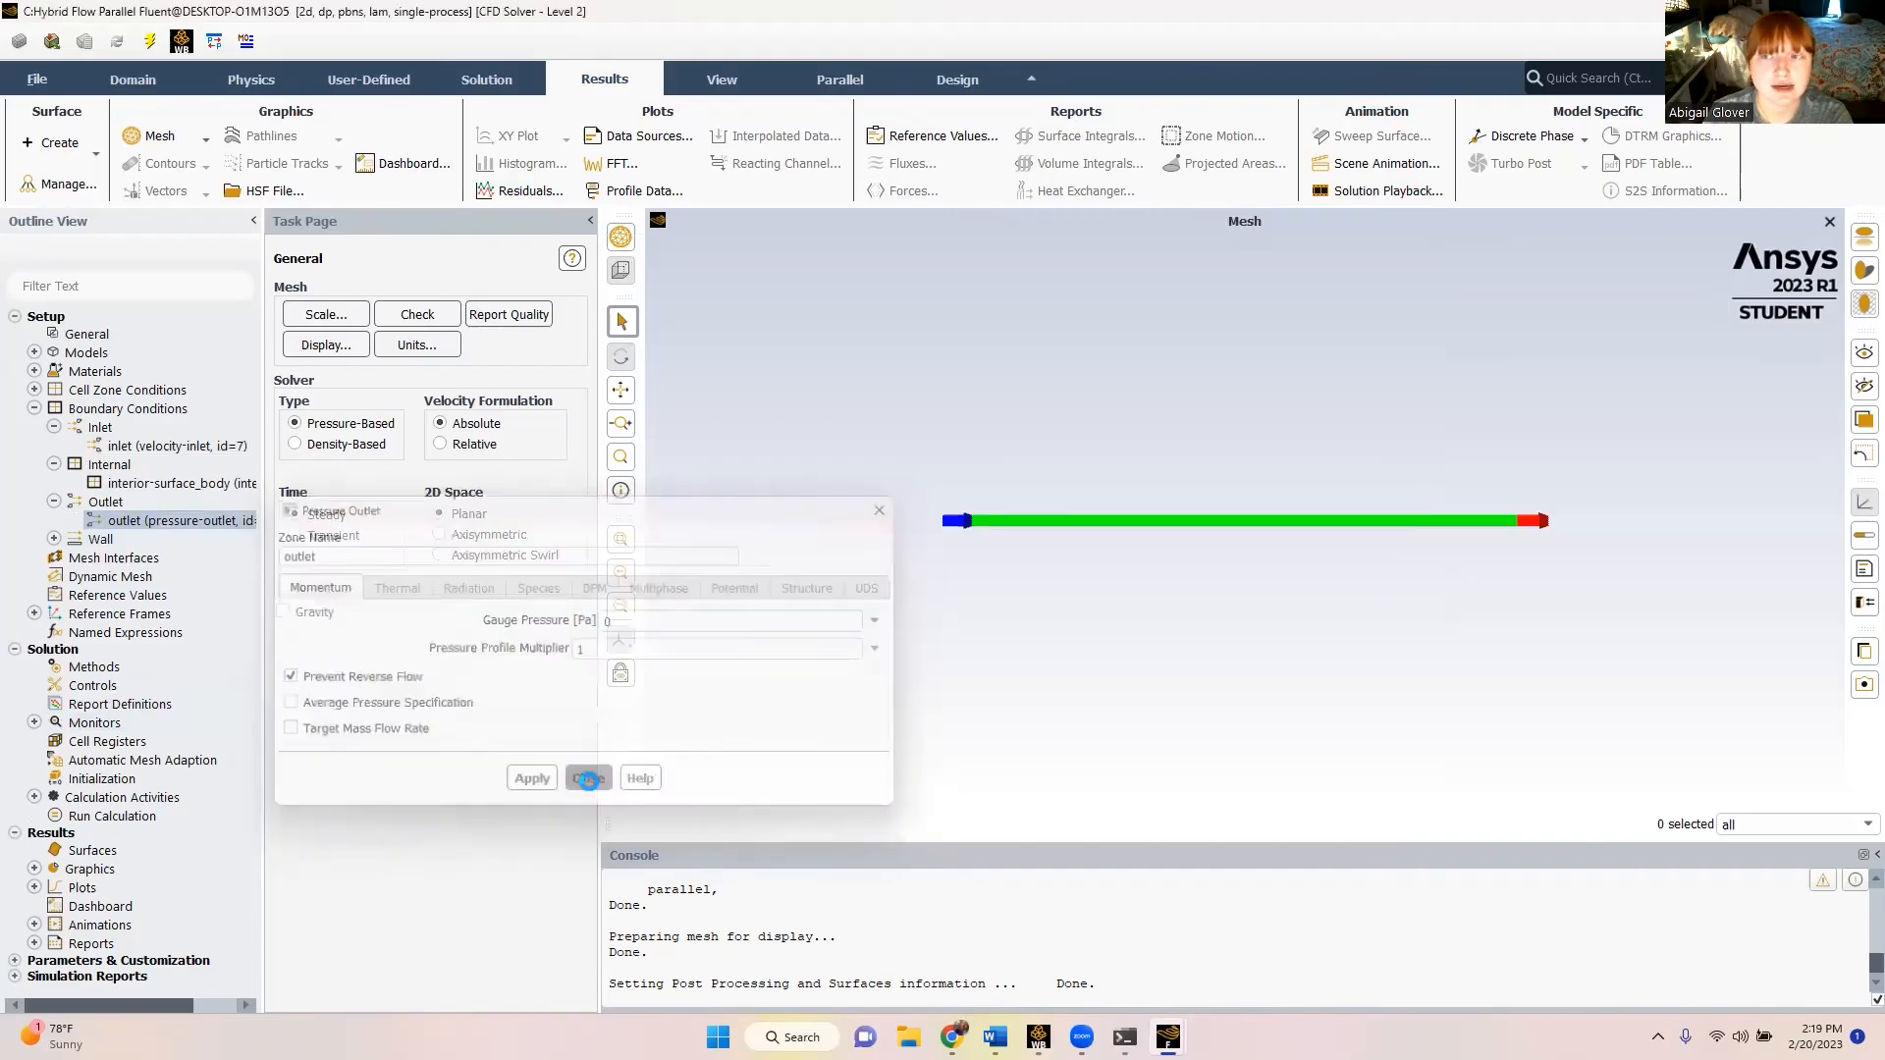
- Review the wall motion and shear condition of the lower_plate wall and apply them
left_click(53, 539)
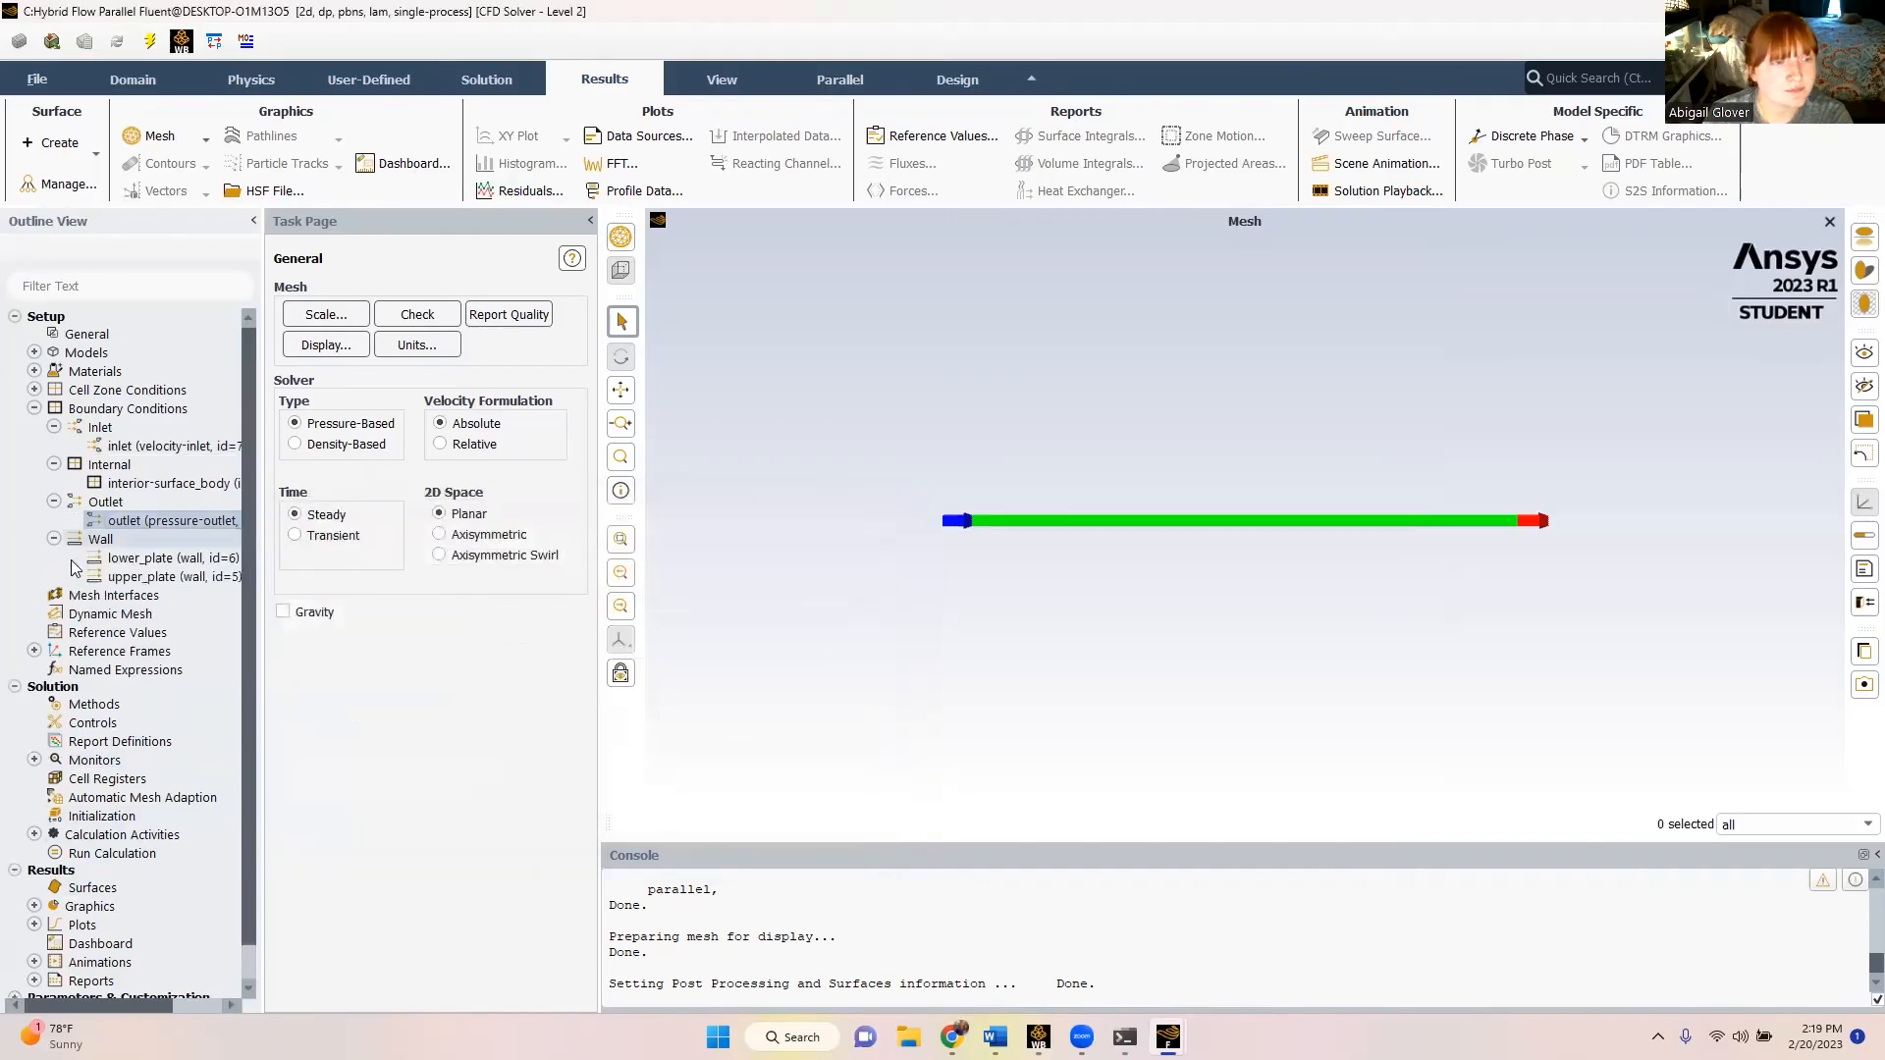
double_click(128, 559)
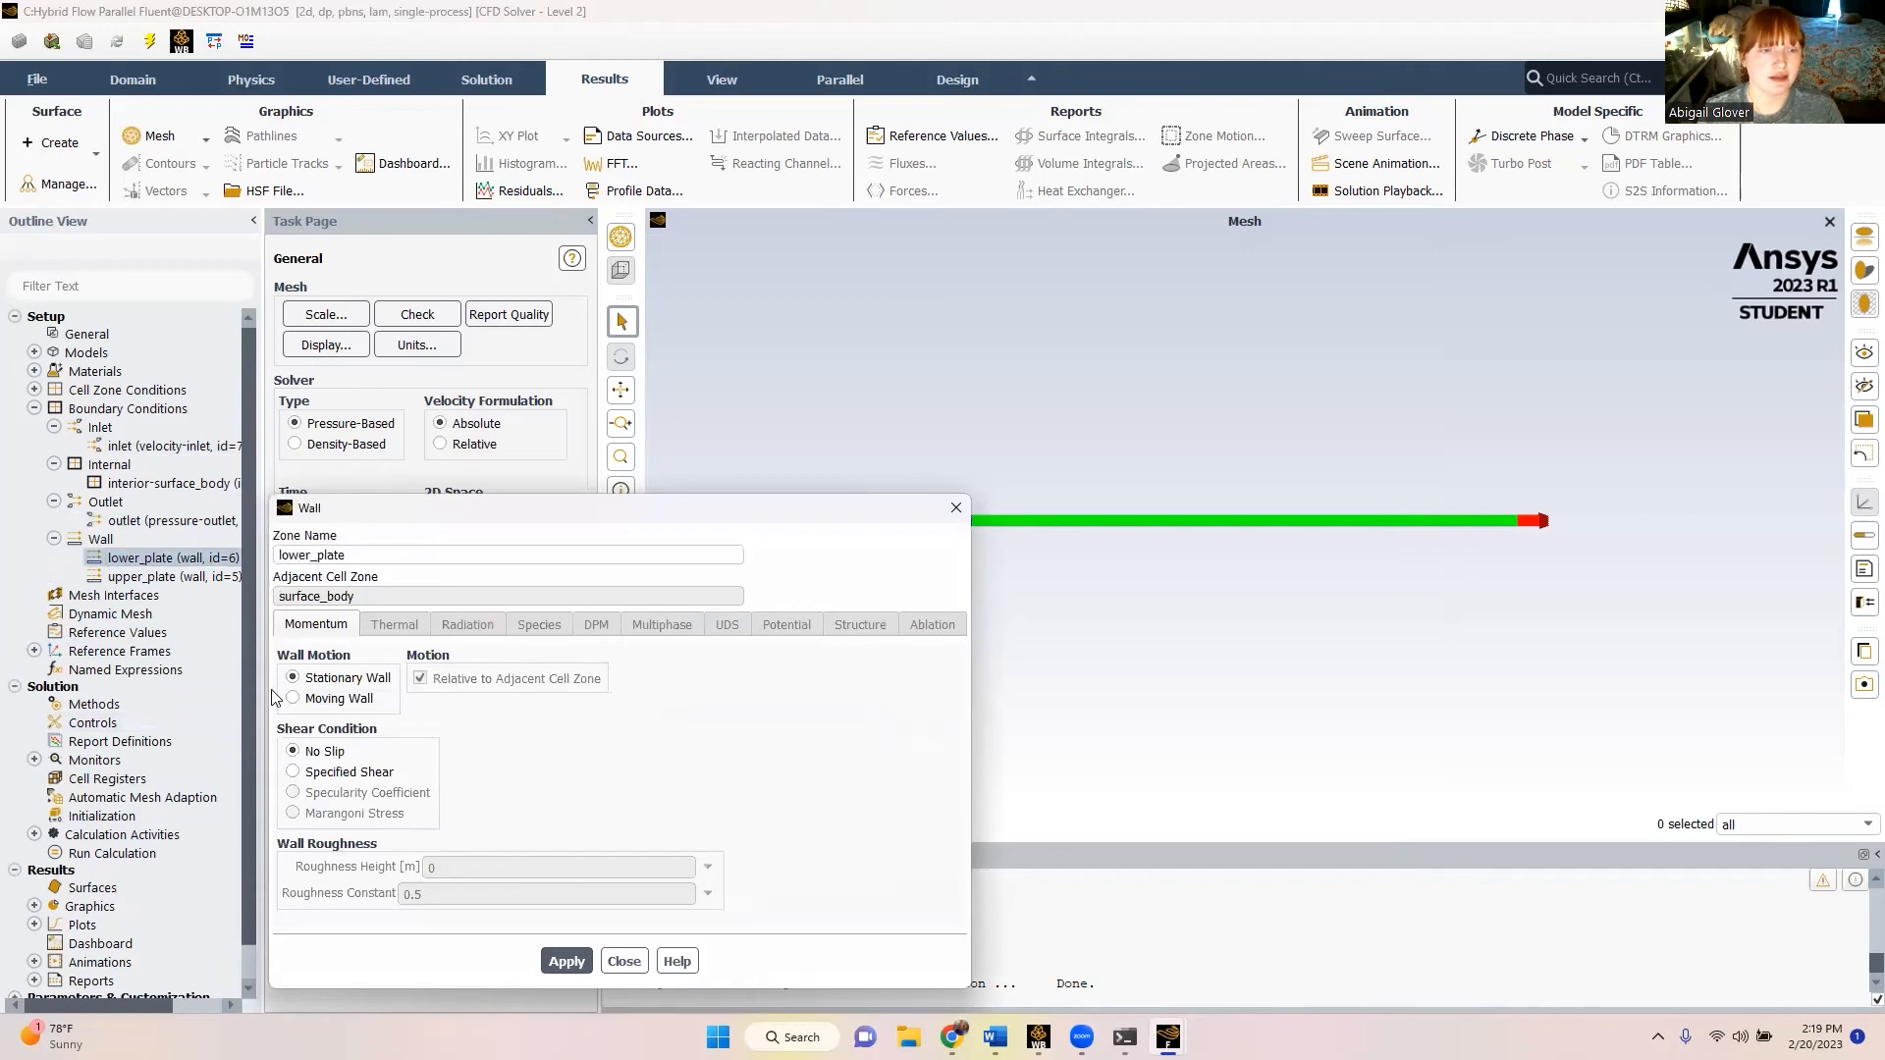
left_click(565, 961)
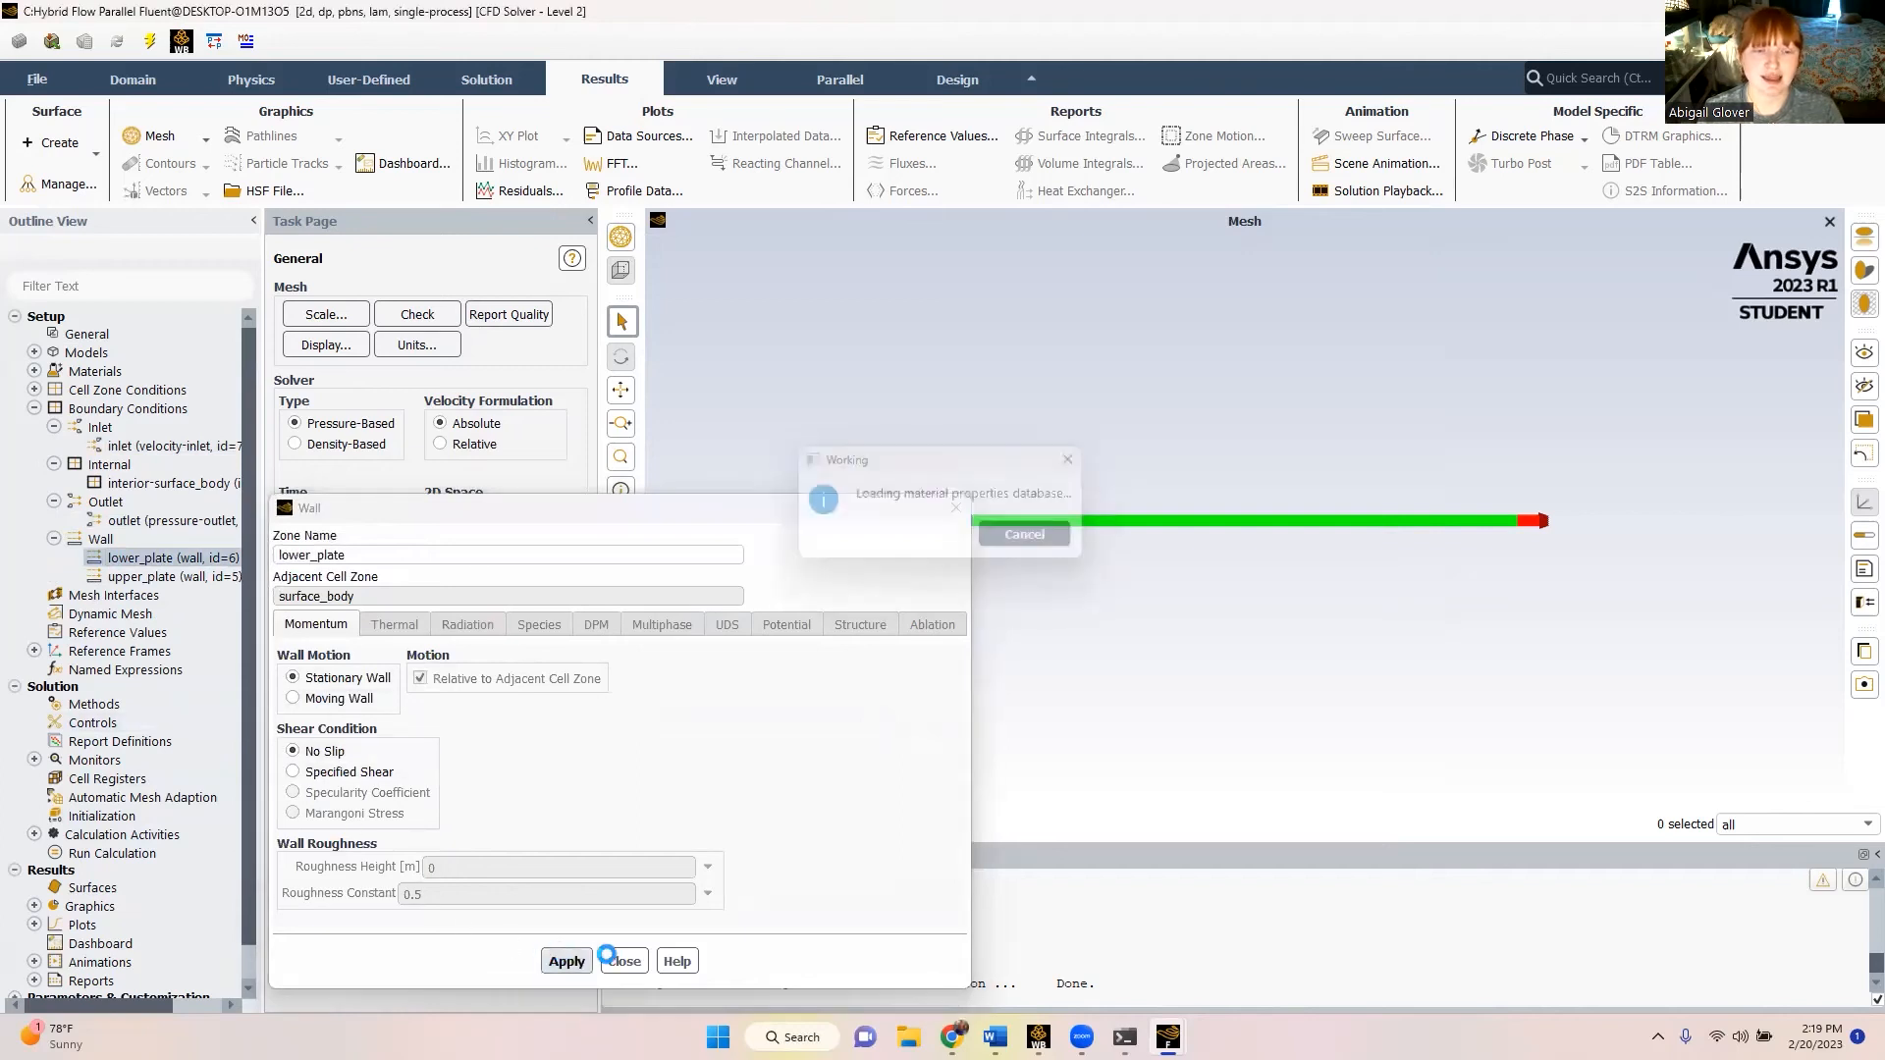
left_click(624, 961)
- Compare the stationary and moving wall options for upper_plate and check its moving-wall speed and direction
double_click(194, 571)
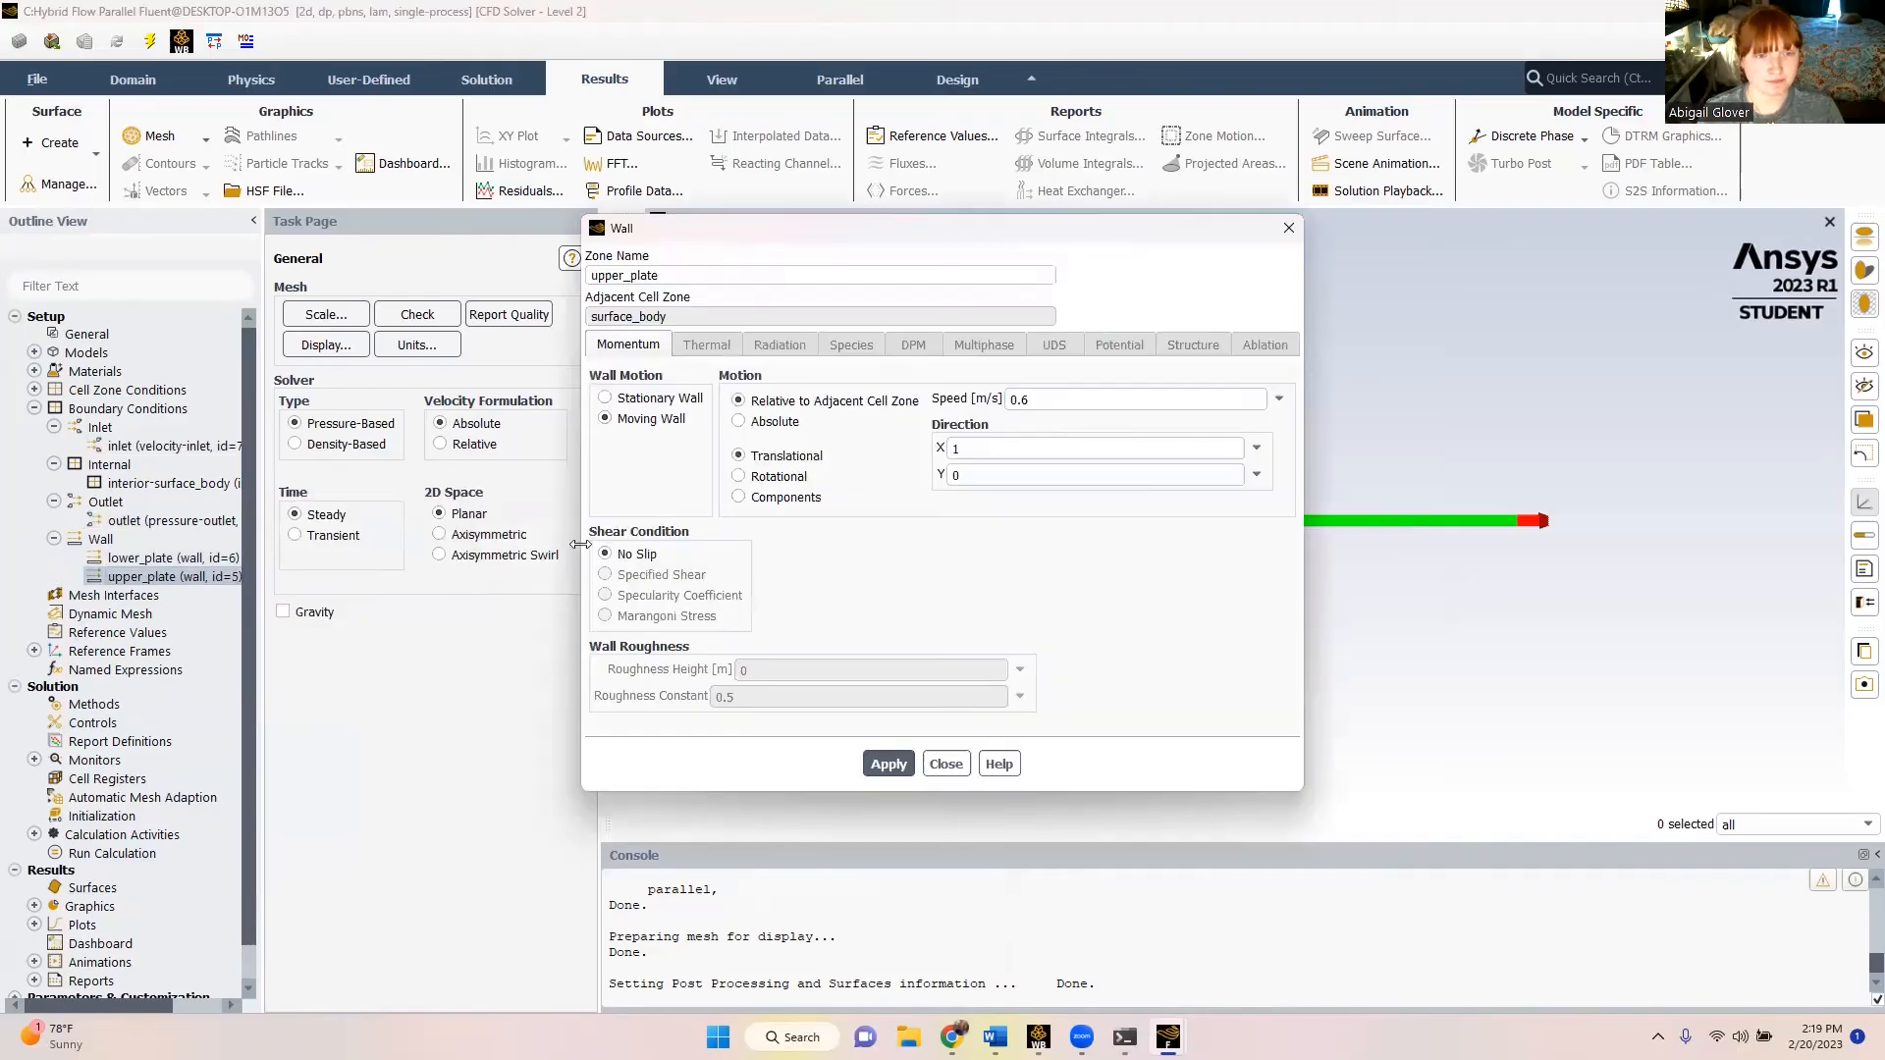
left_click(605, 398)
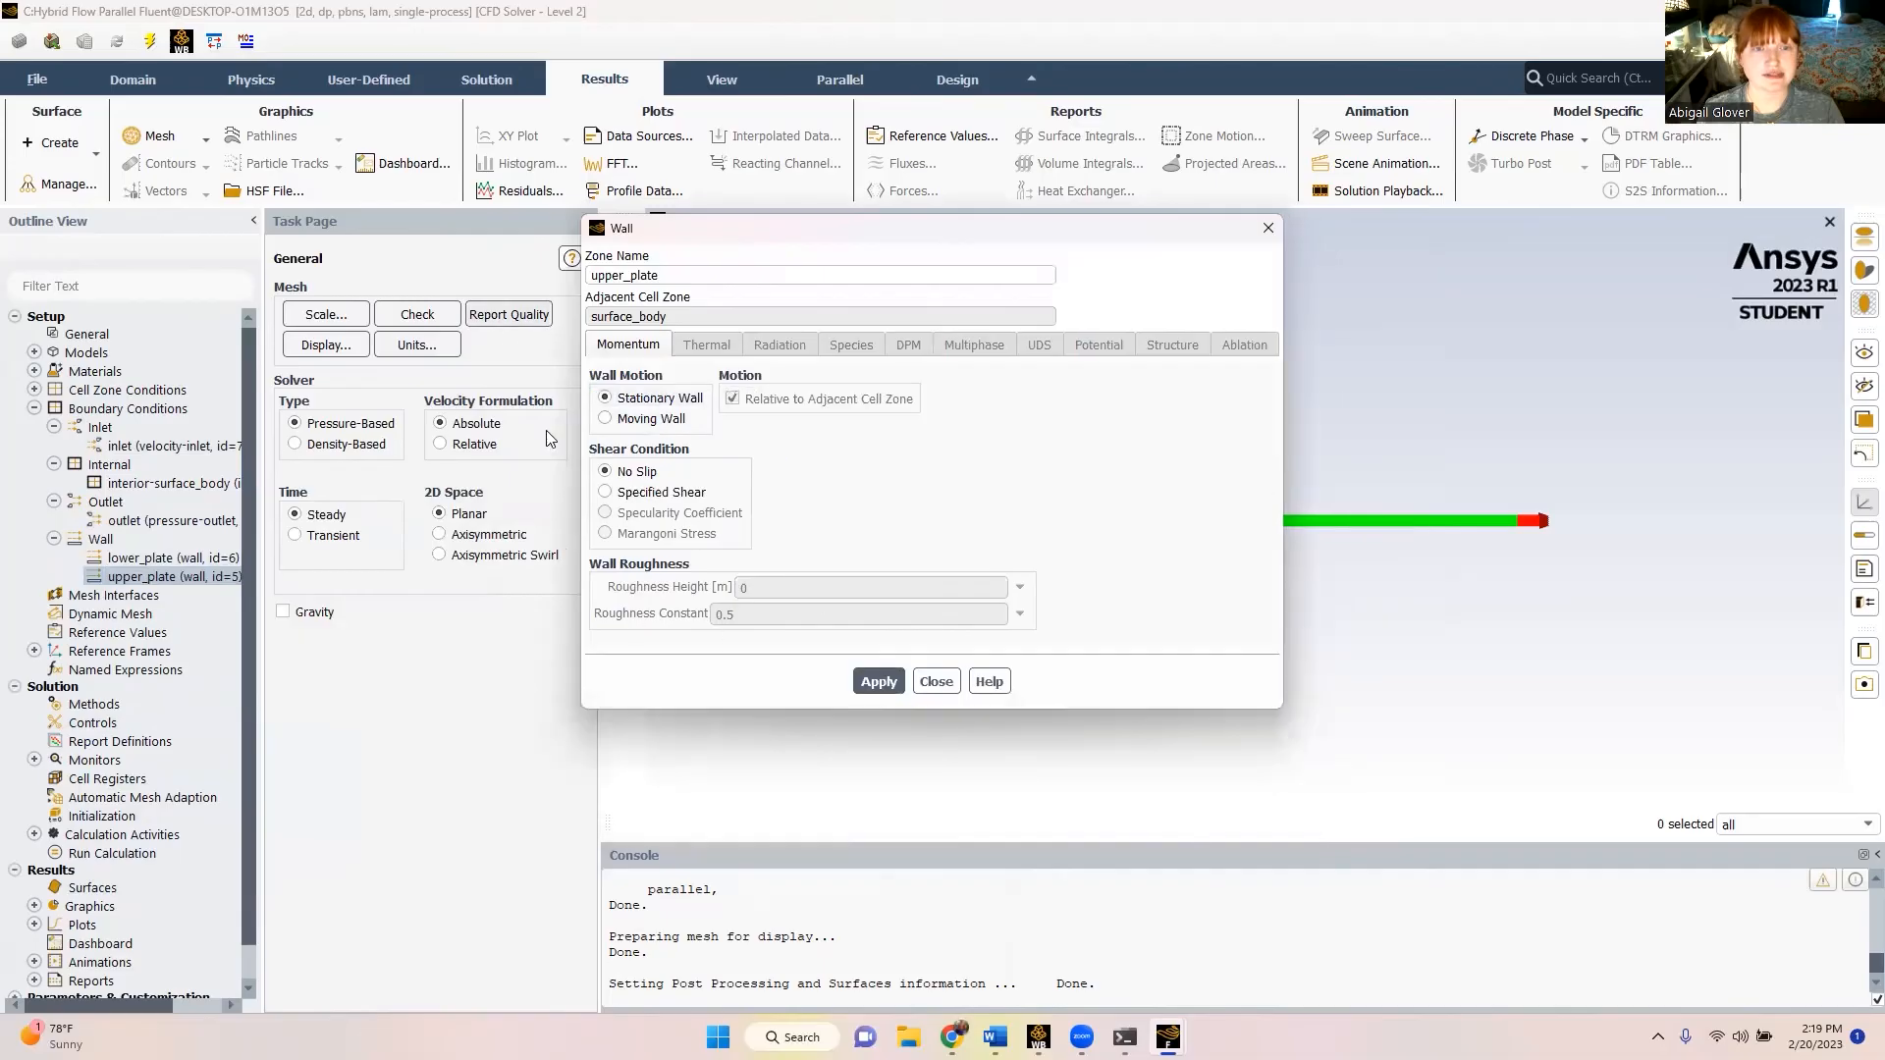
left_click(604, 418)
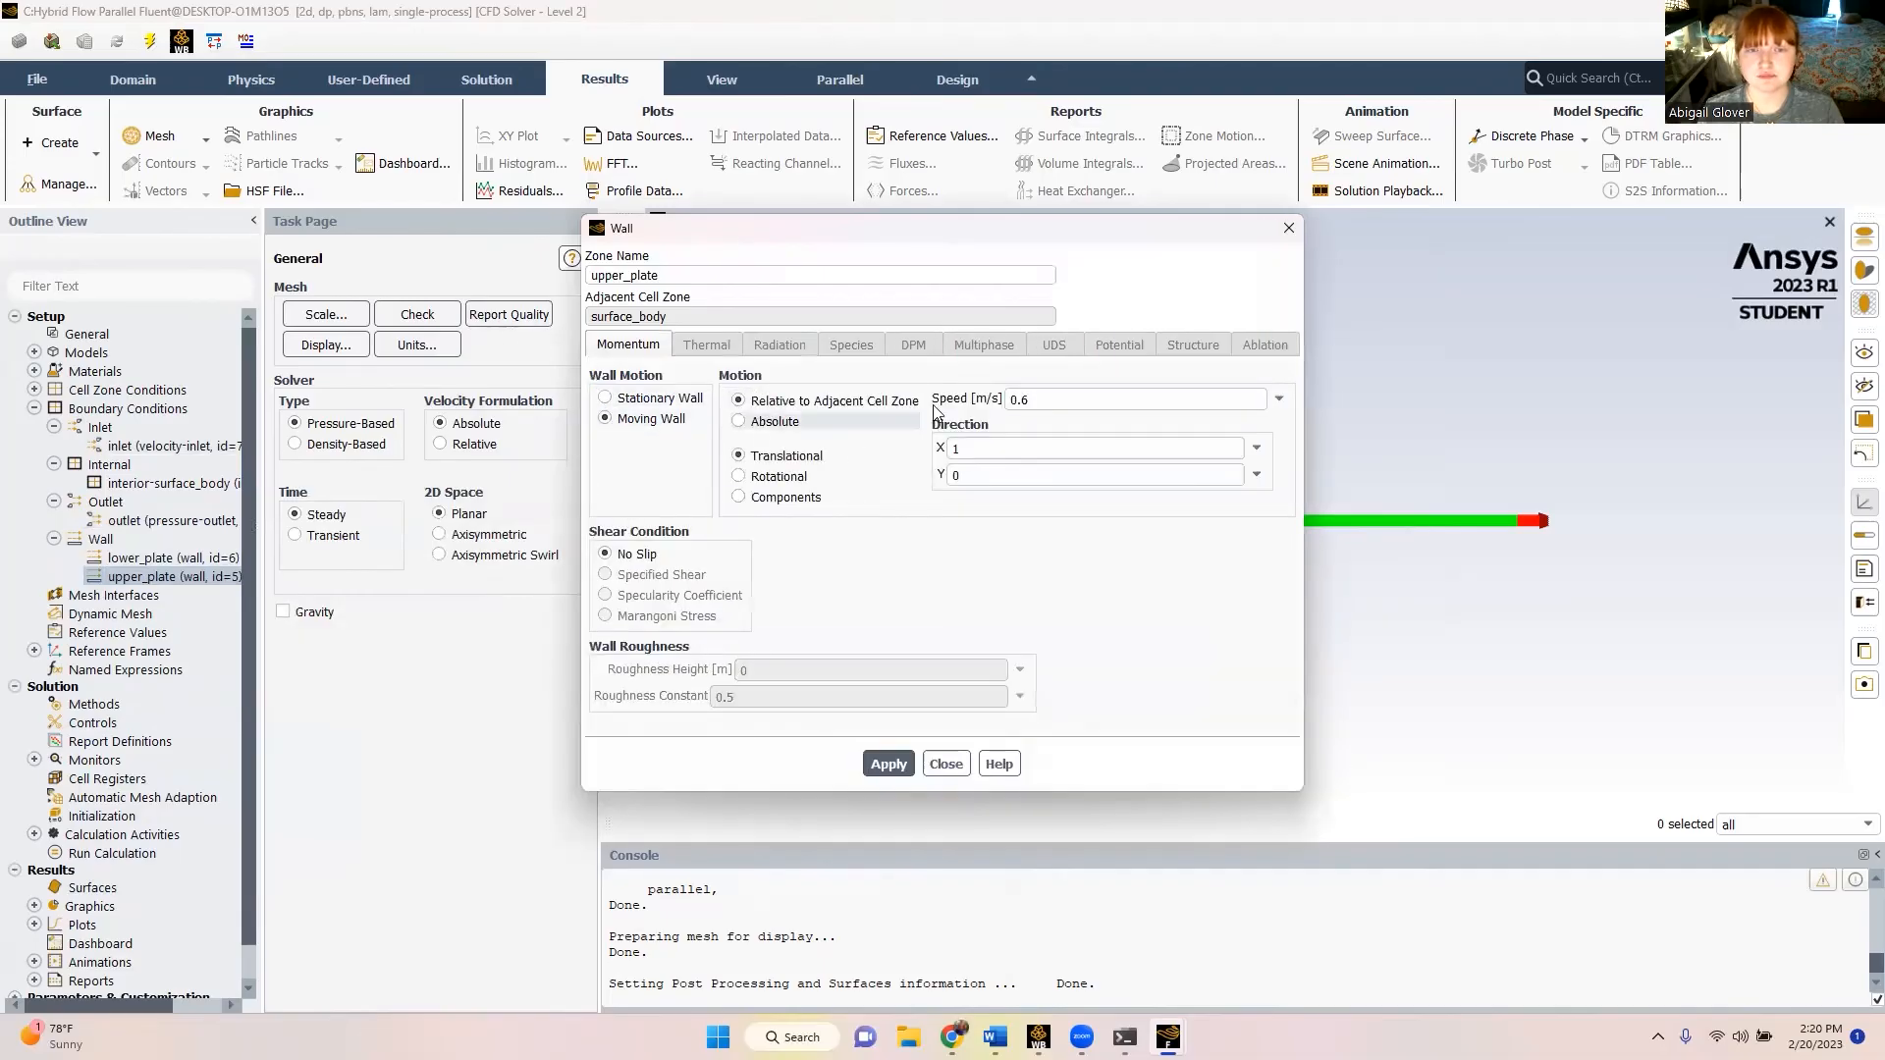
left_click_drag(1058, 401, 988, 410)
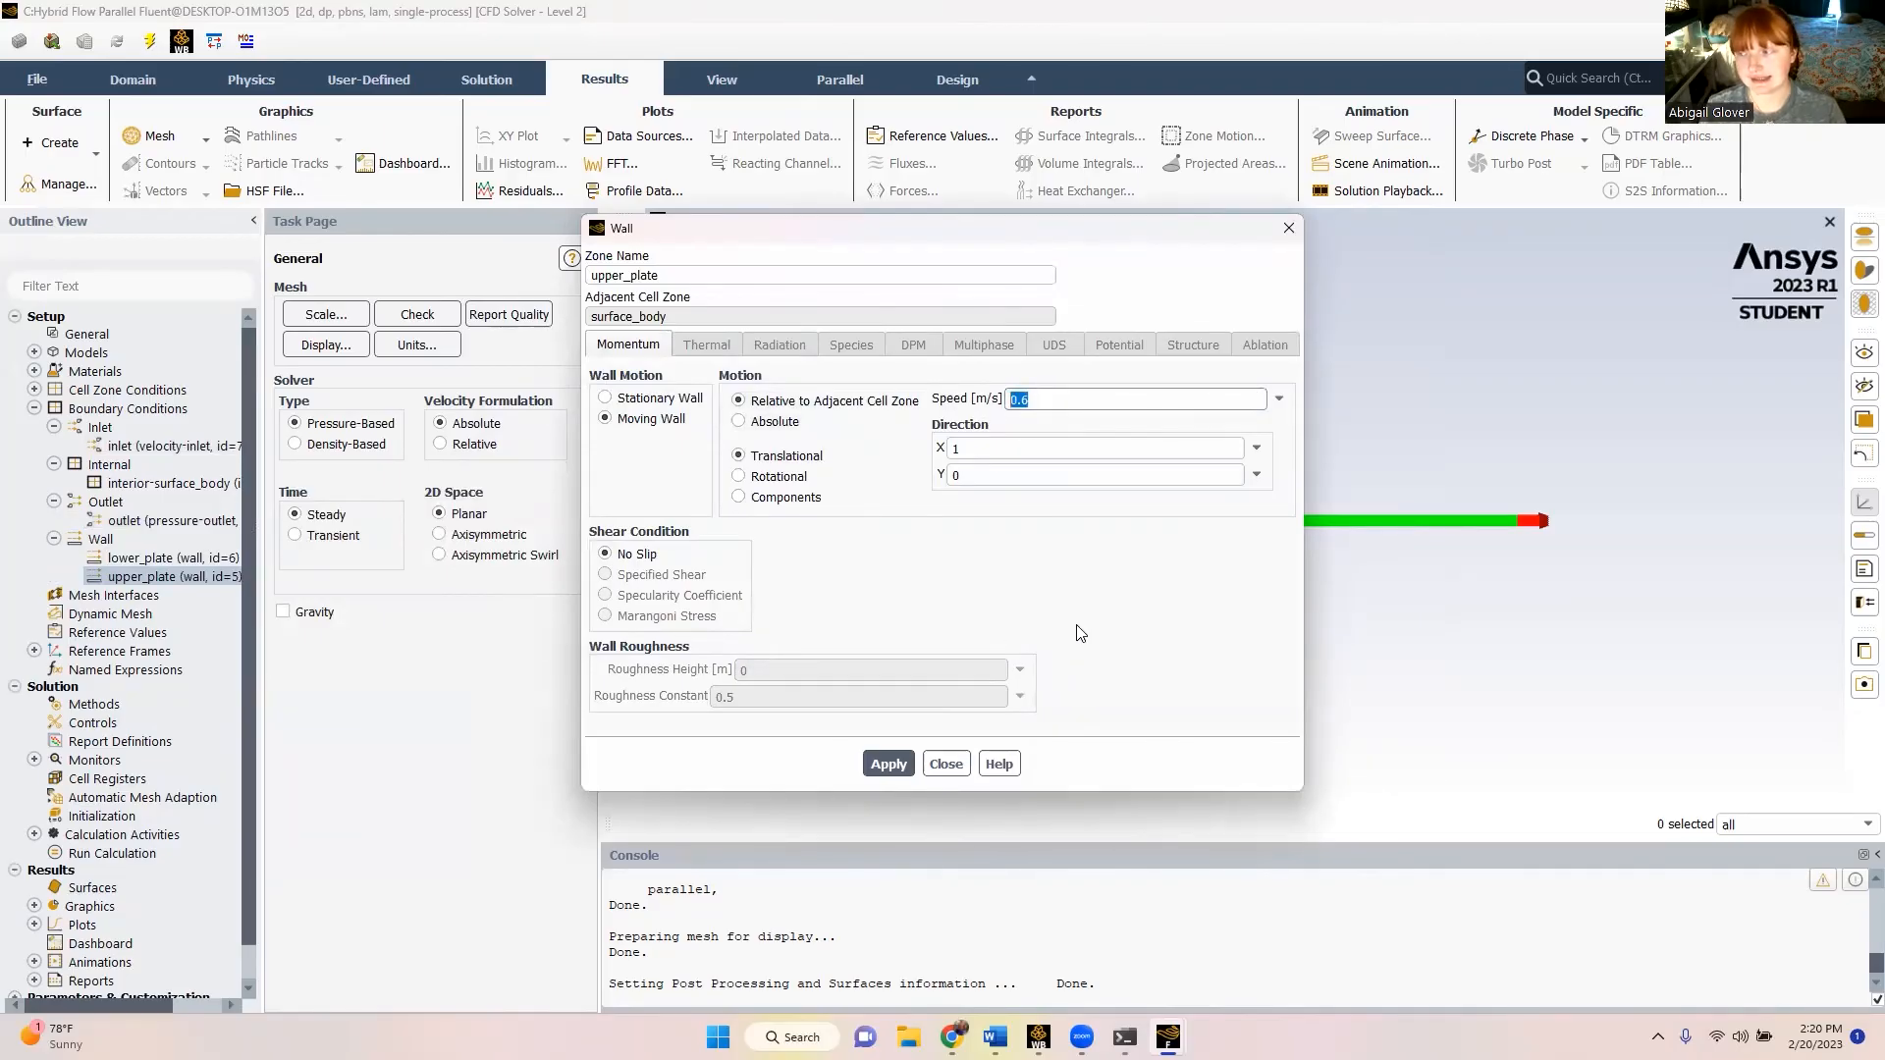
left_click(946, 764)
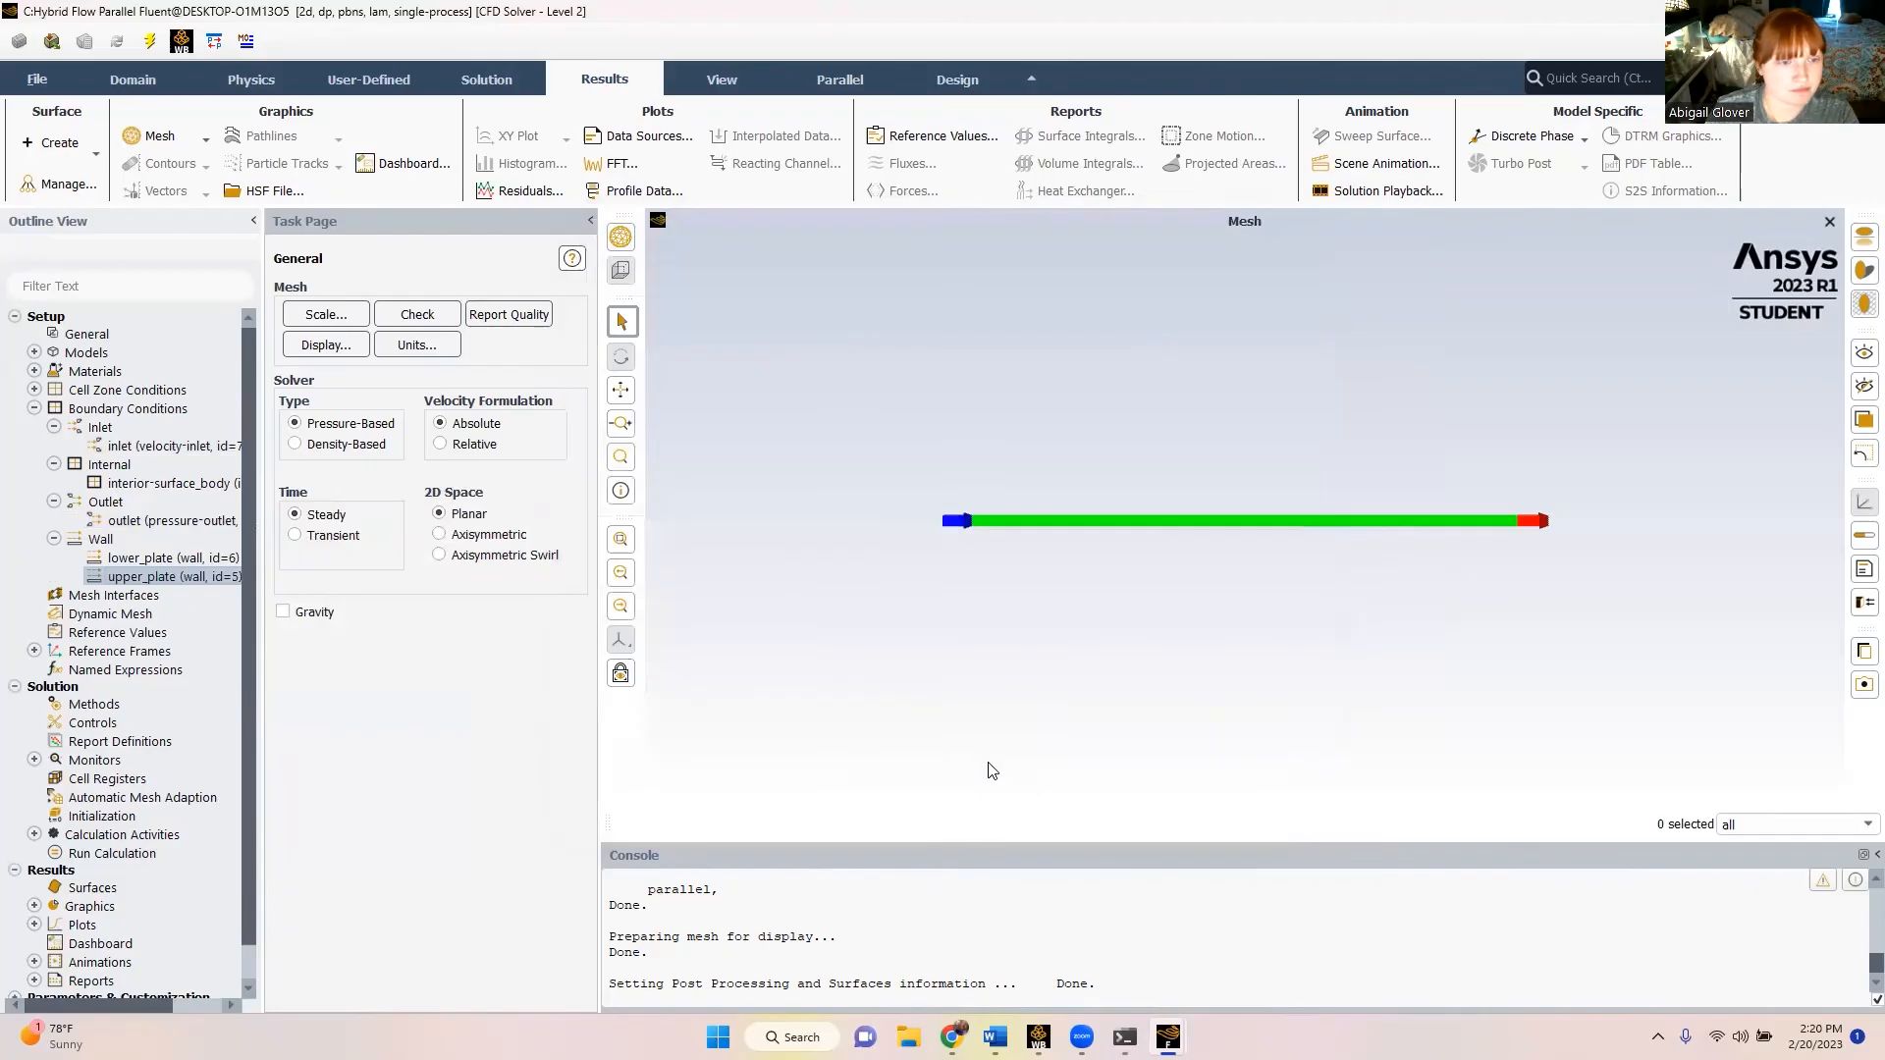
- Compute the reference values from the inlet and check the resulting viscosity
left_click(113, 634)
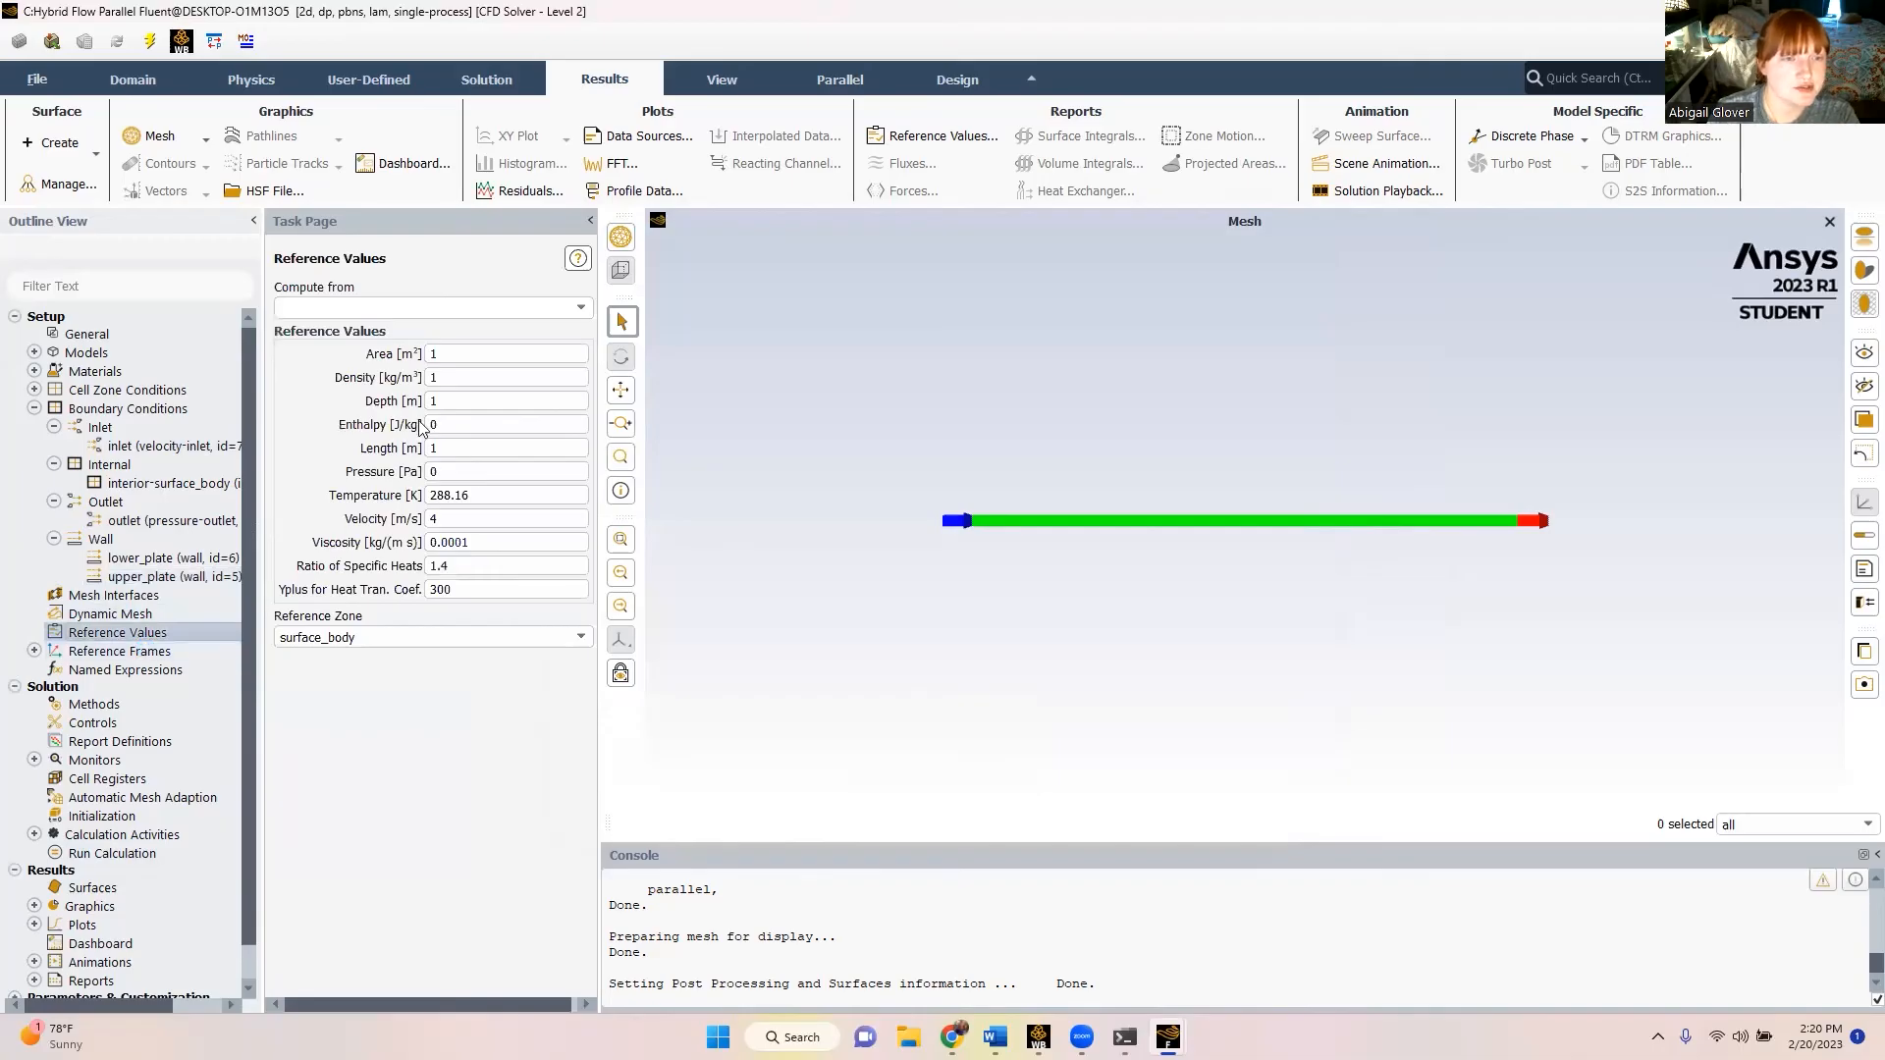
left_click(389, 311)
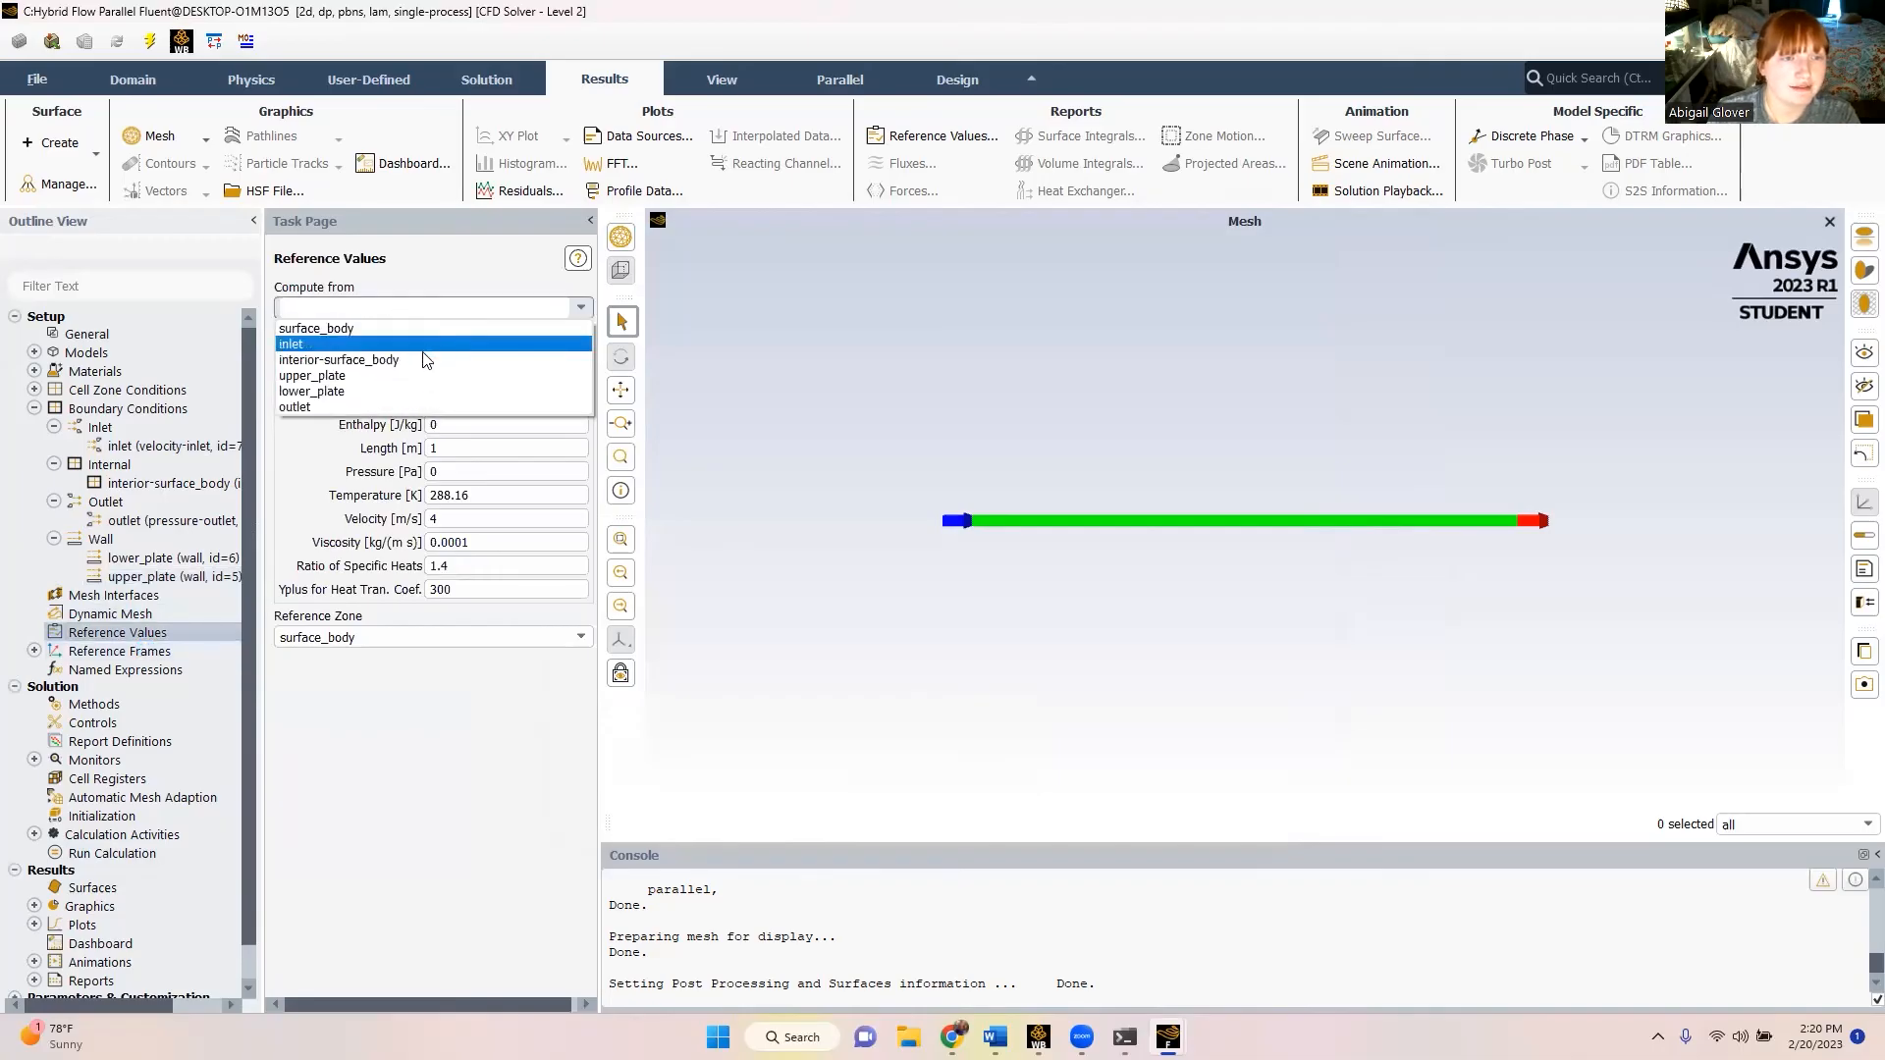
left_click(416, 345)
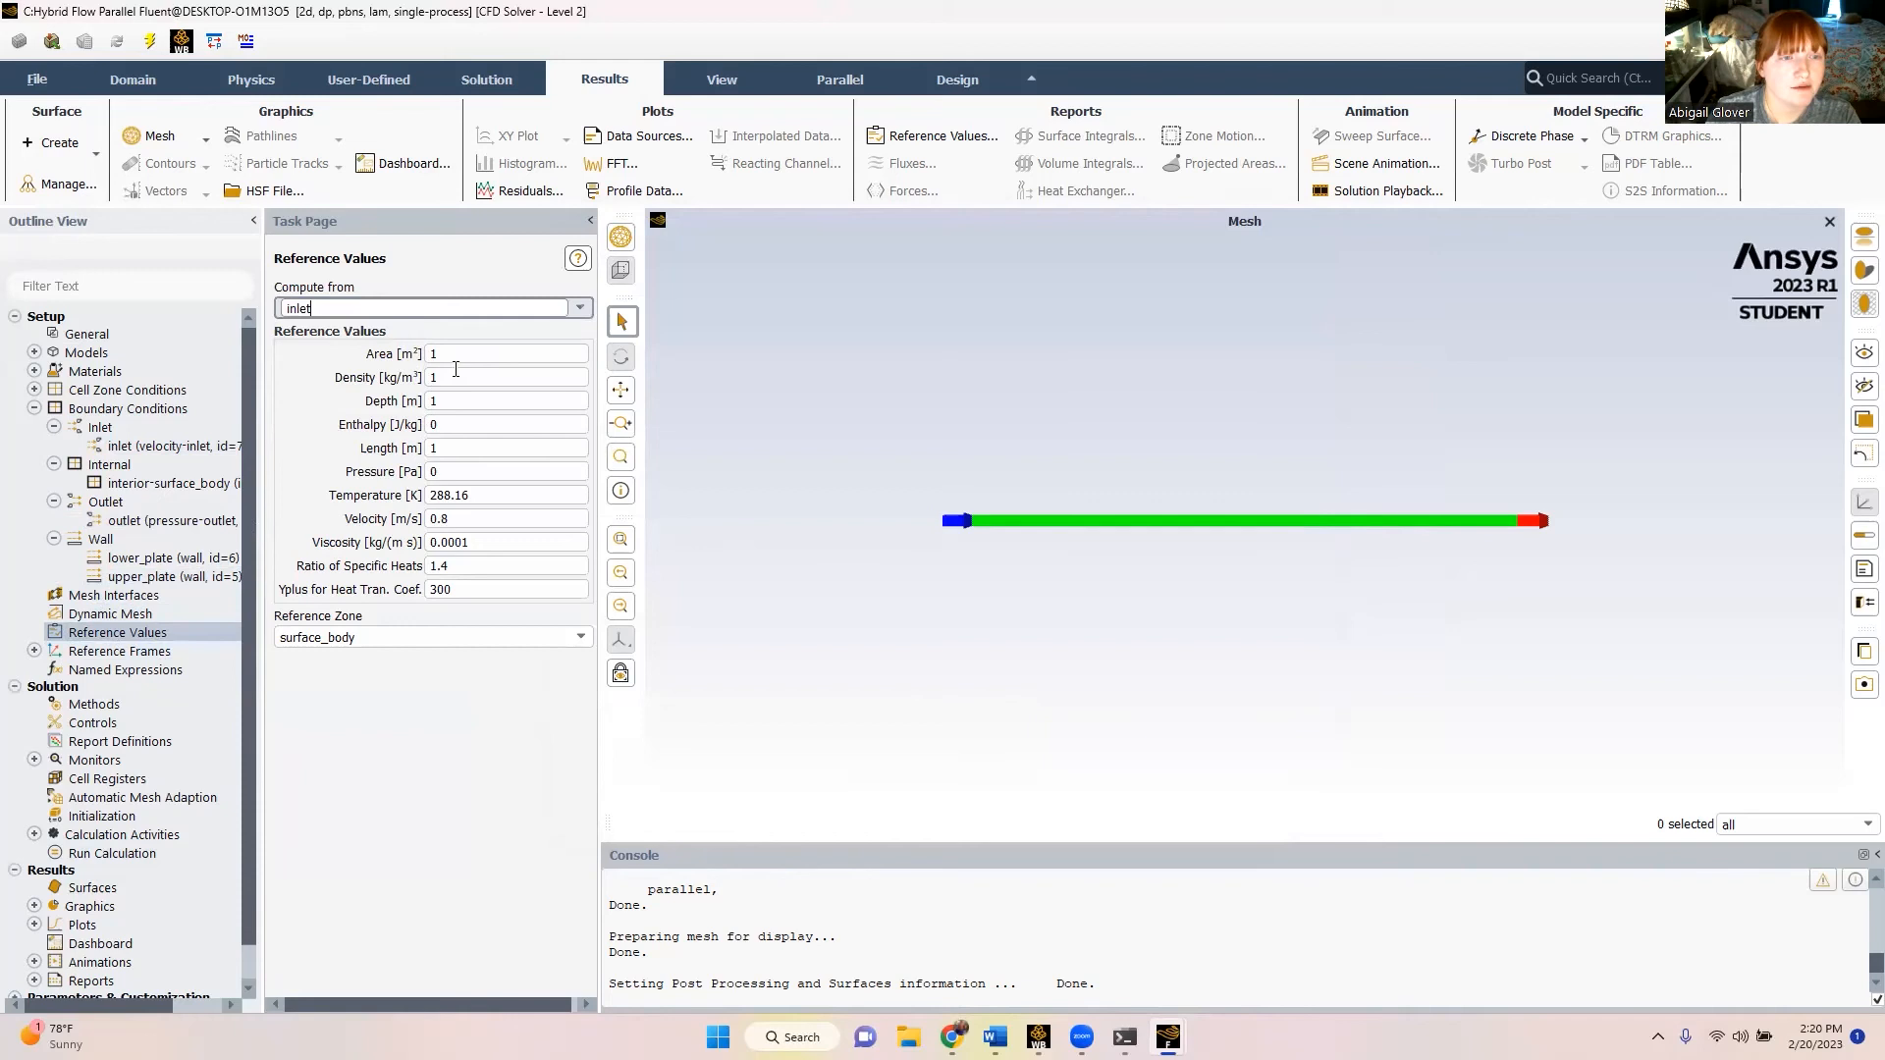
double_click(487, 542)
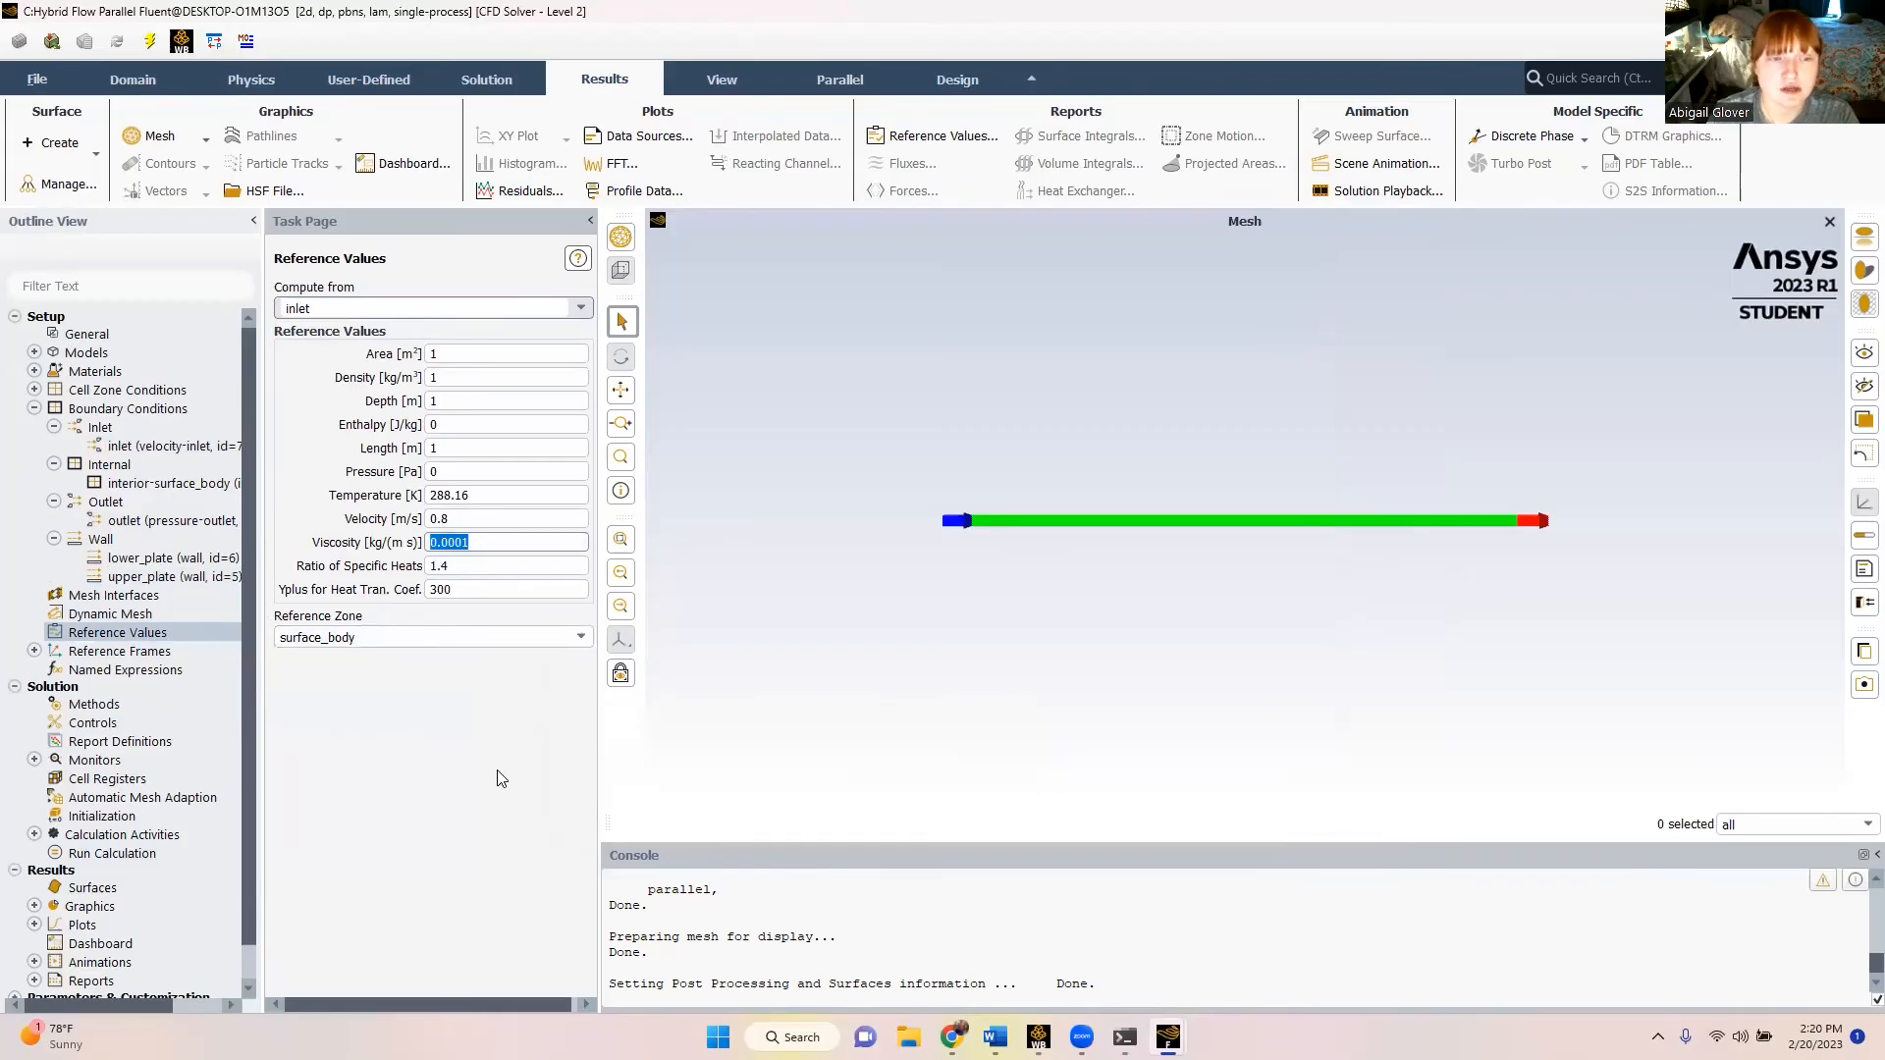
left_click(405, 777)
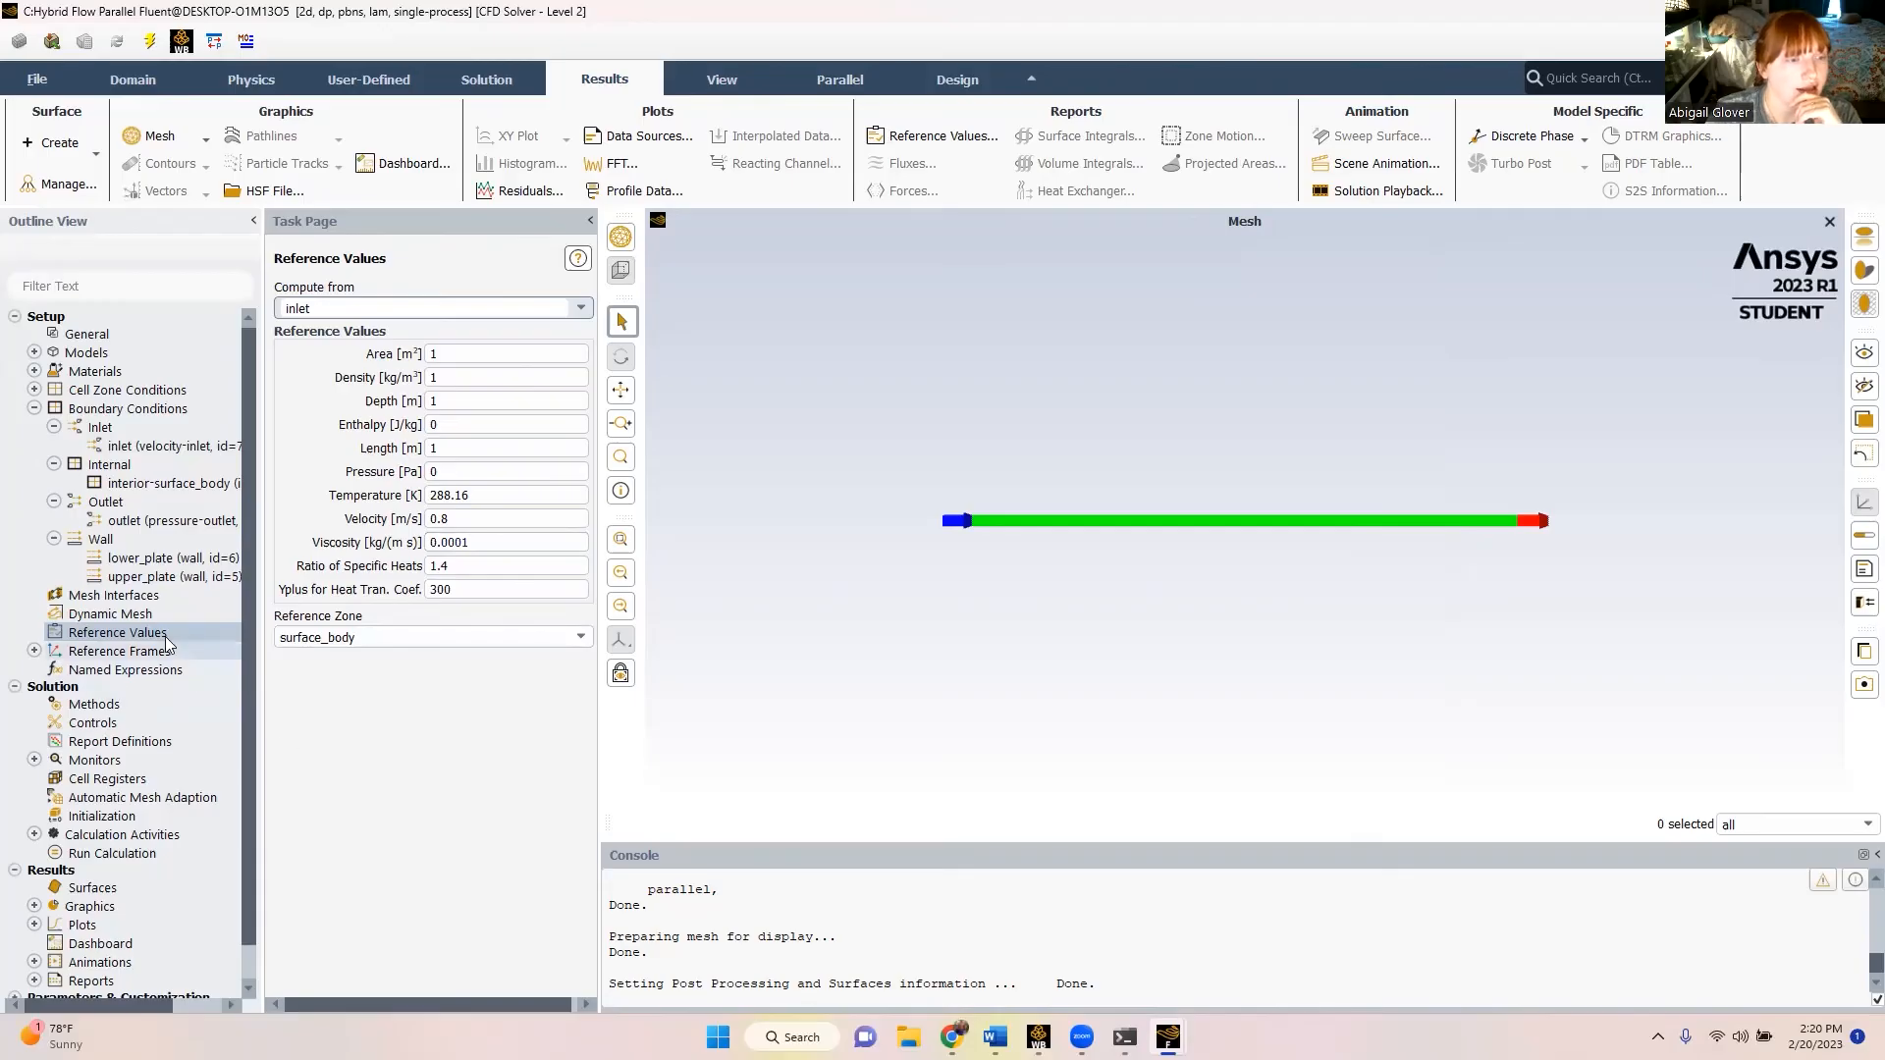
- Initialize the solution with hybrid initialization and run the calculation with 150 iterations
left_click(151, 815)
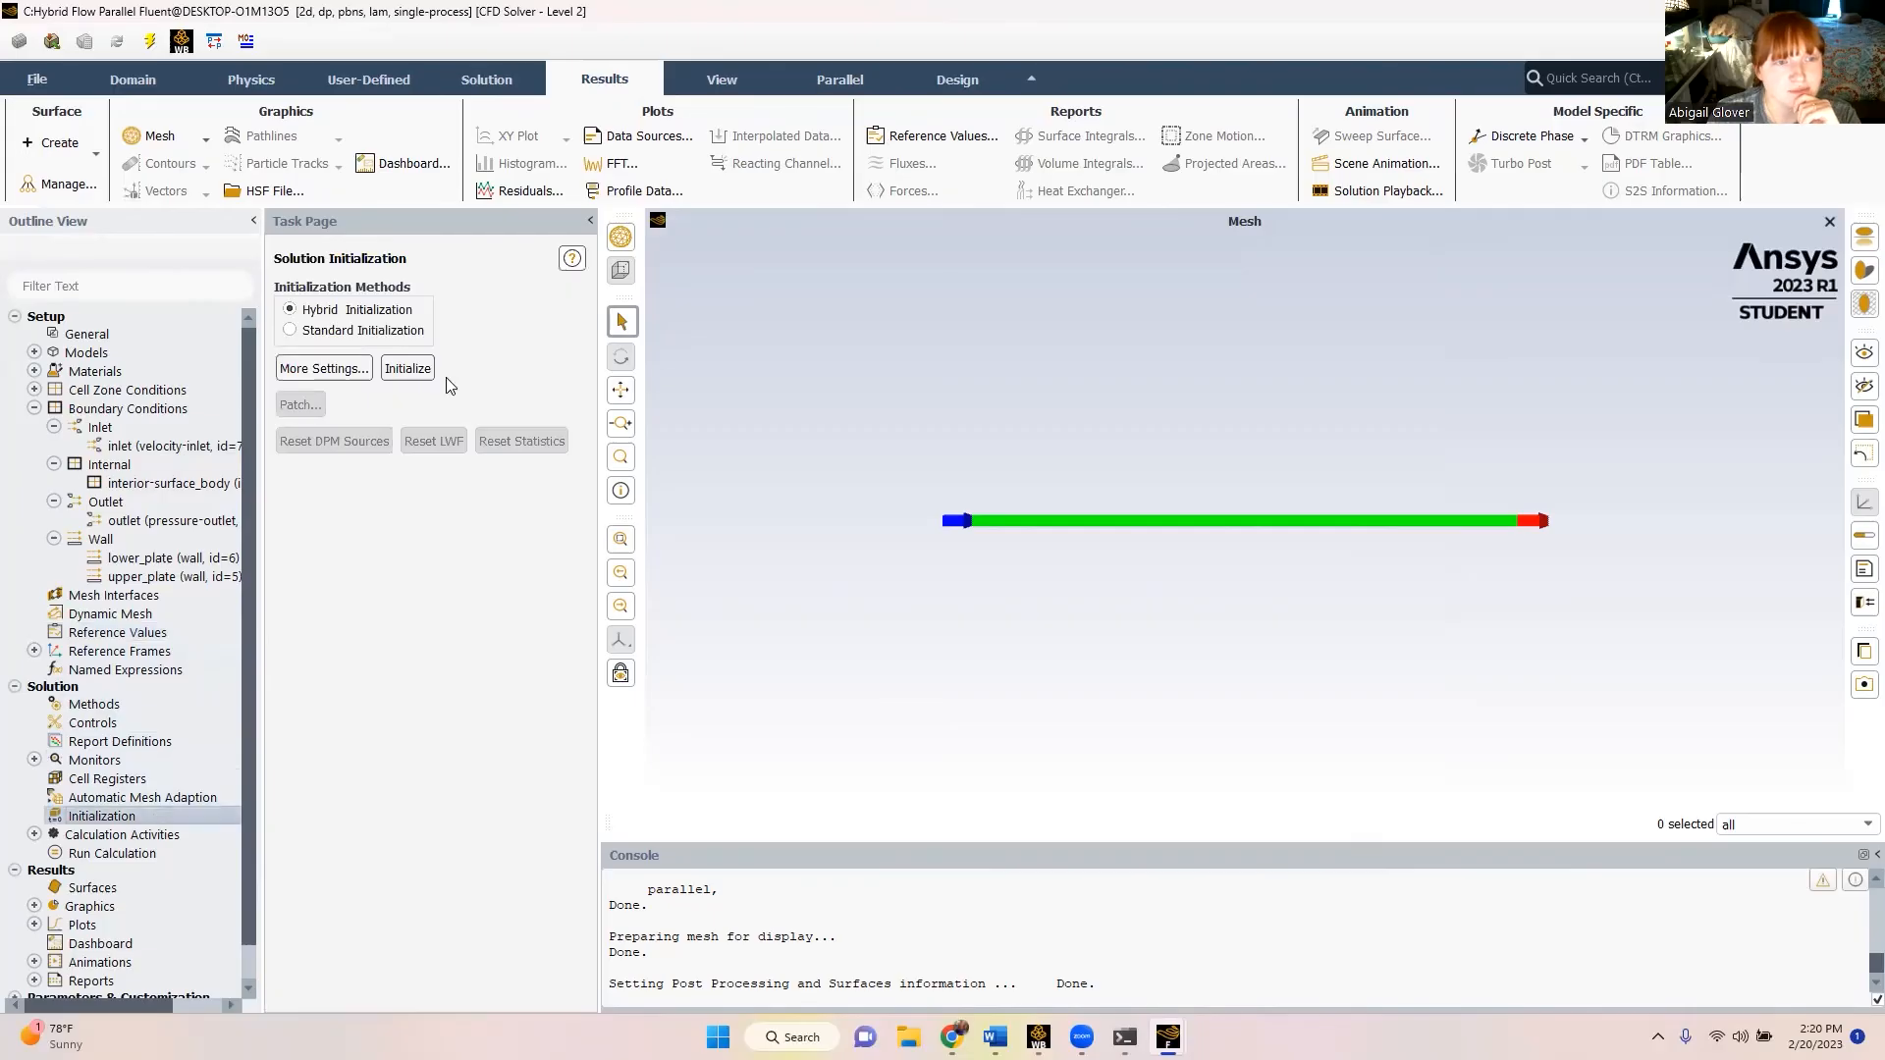
left_click(407, 368)
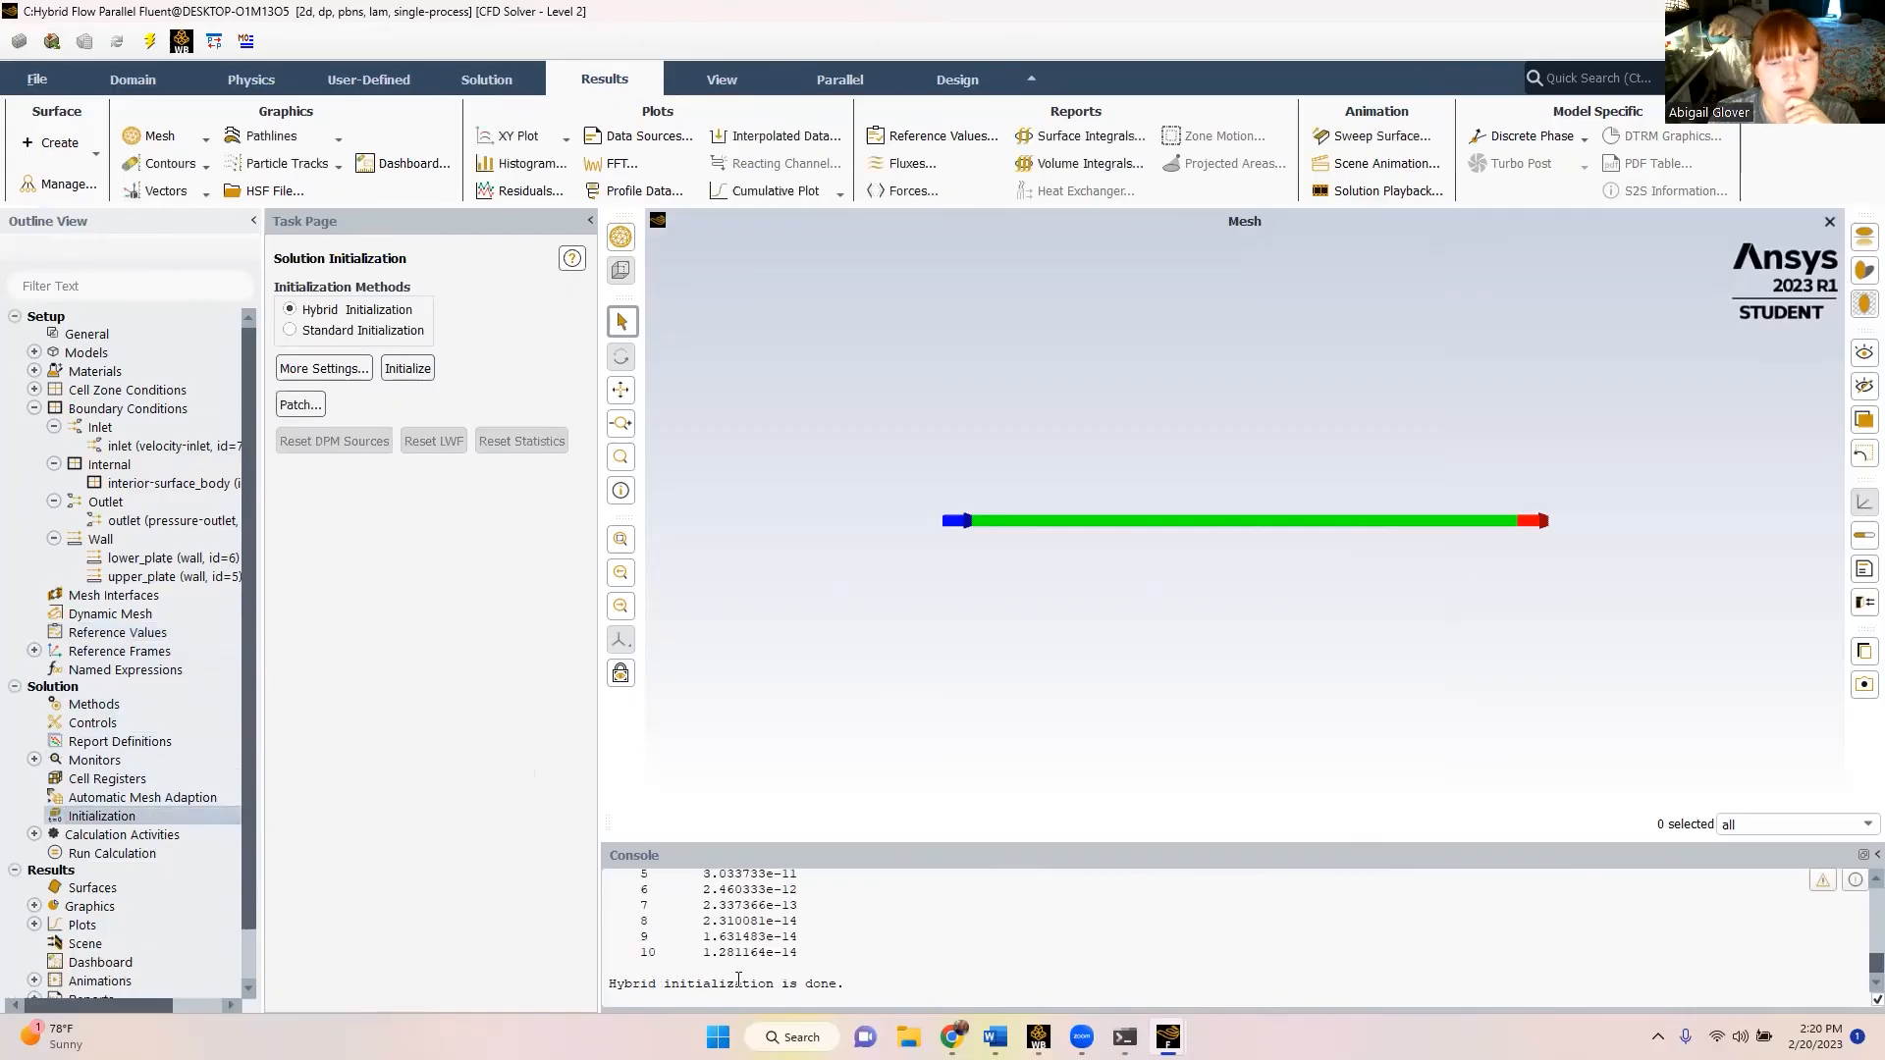
left_click(123, 854)
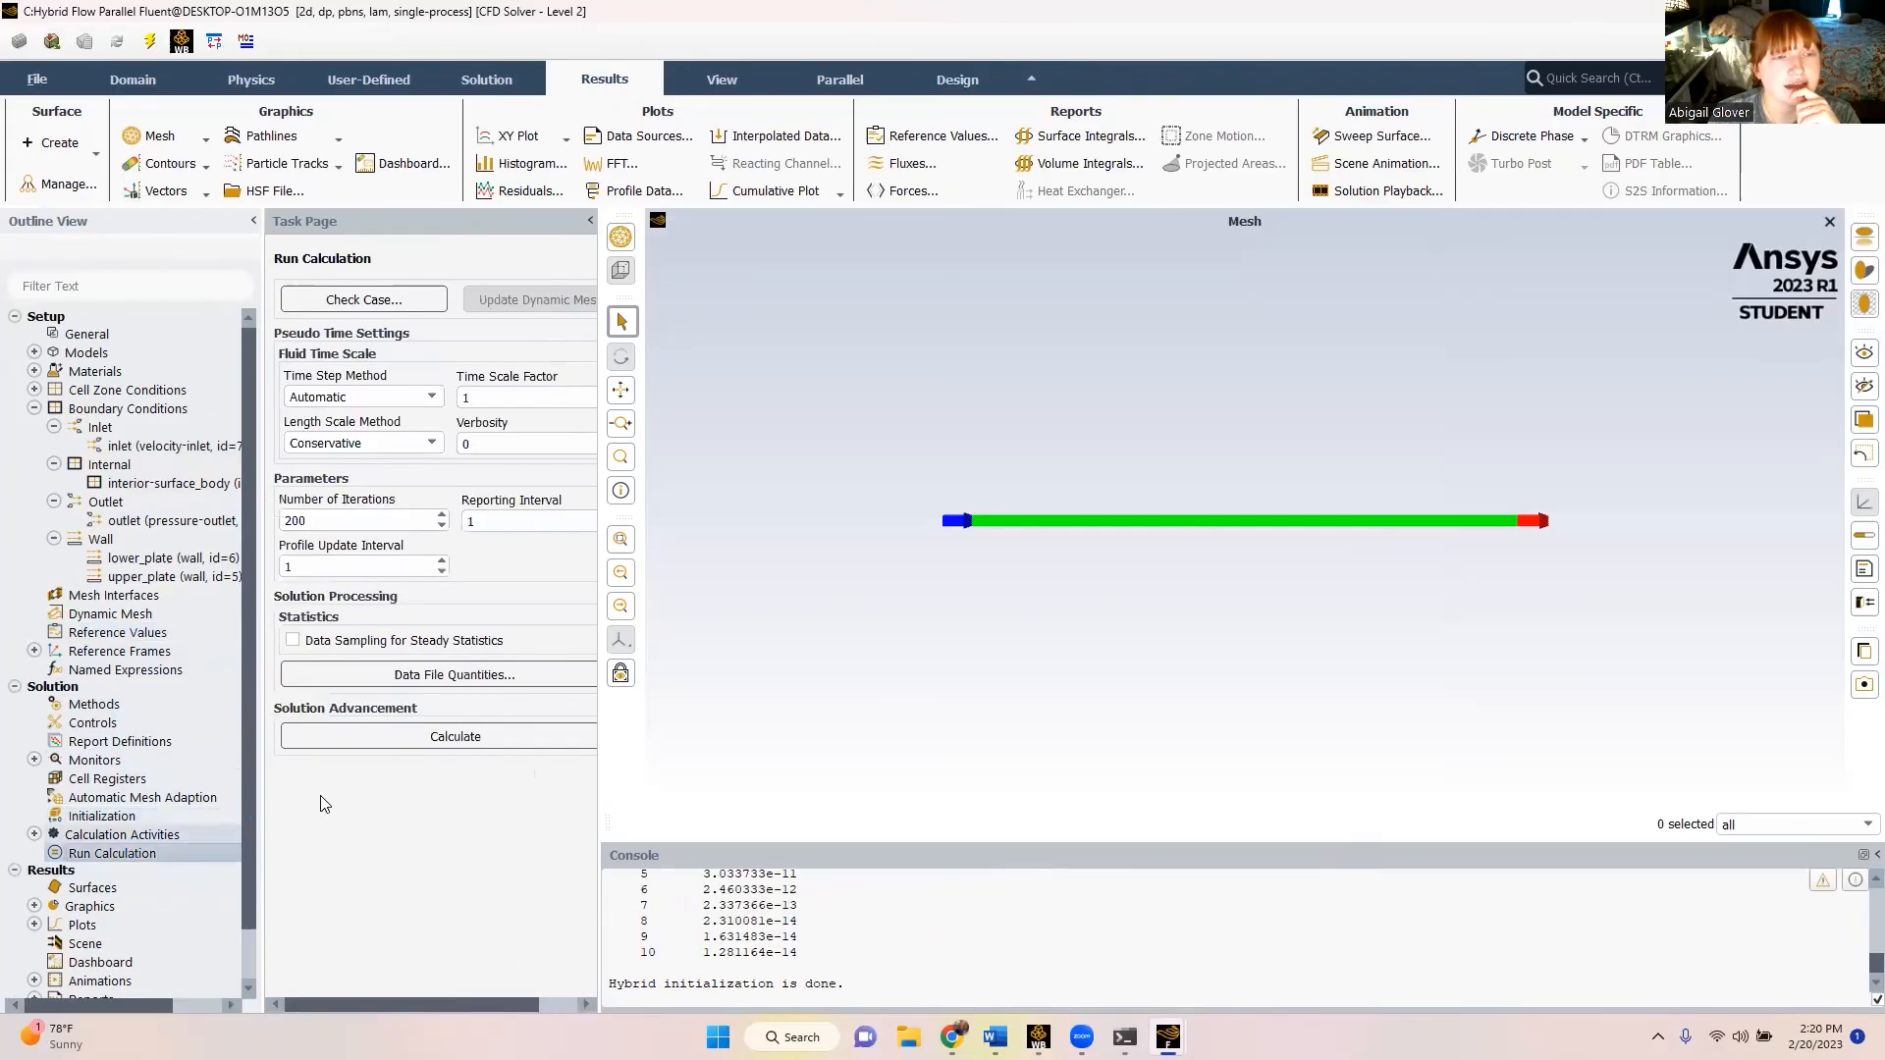
left_click(352, 521)
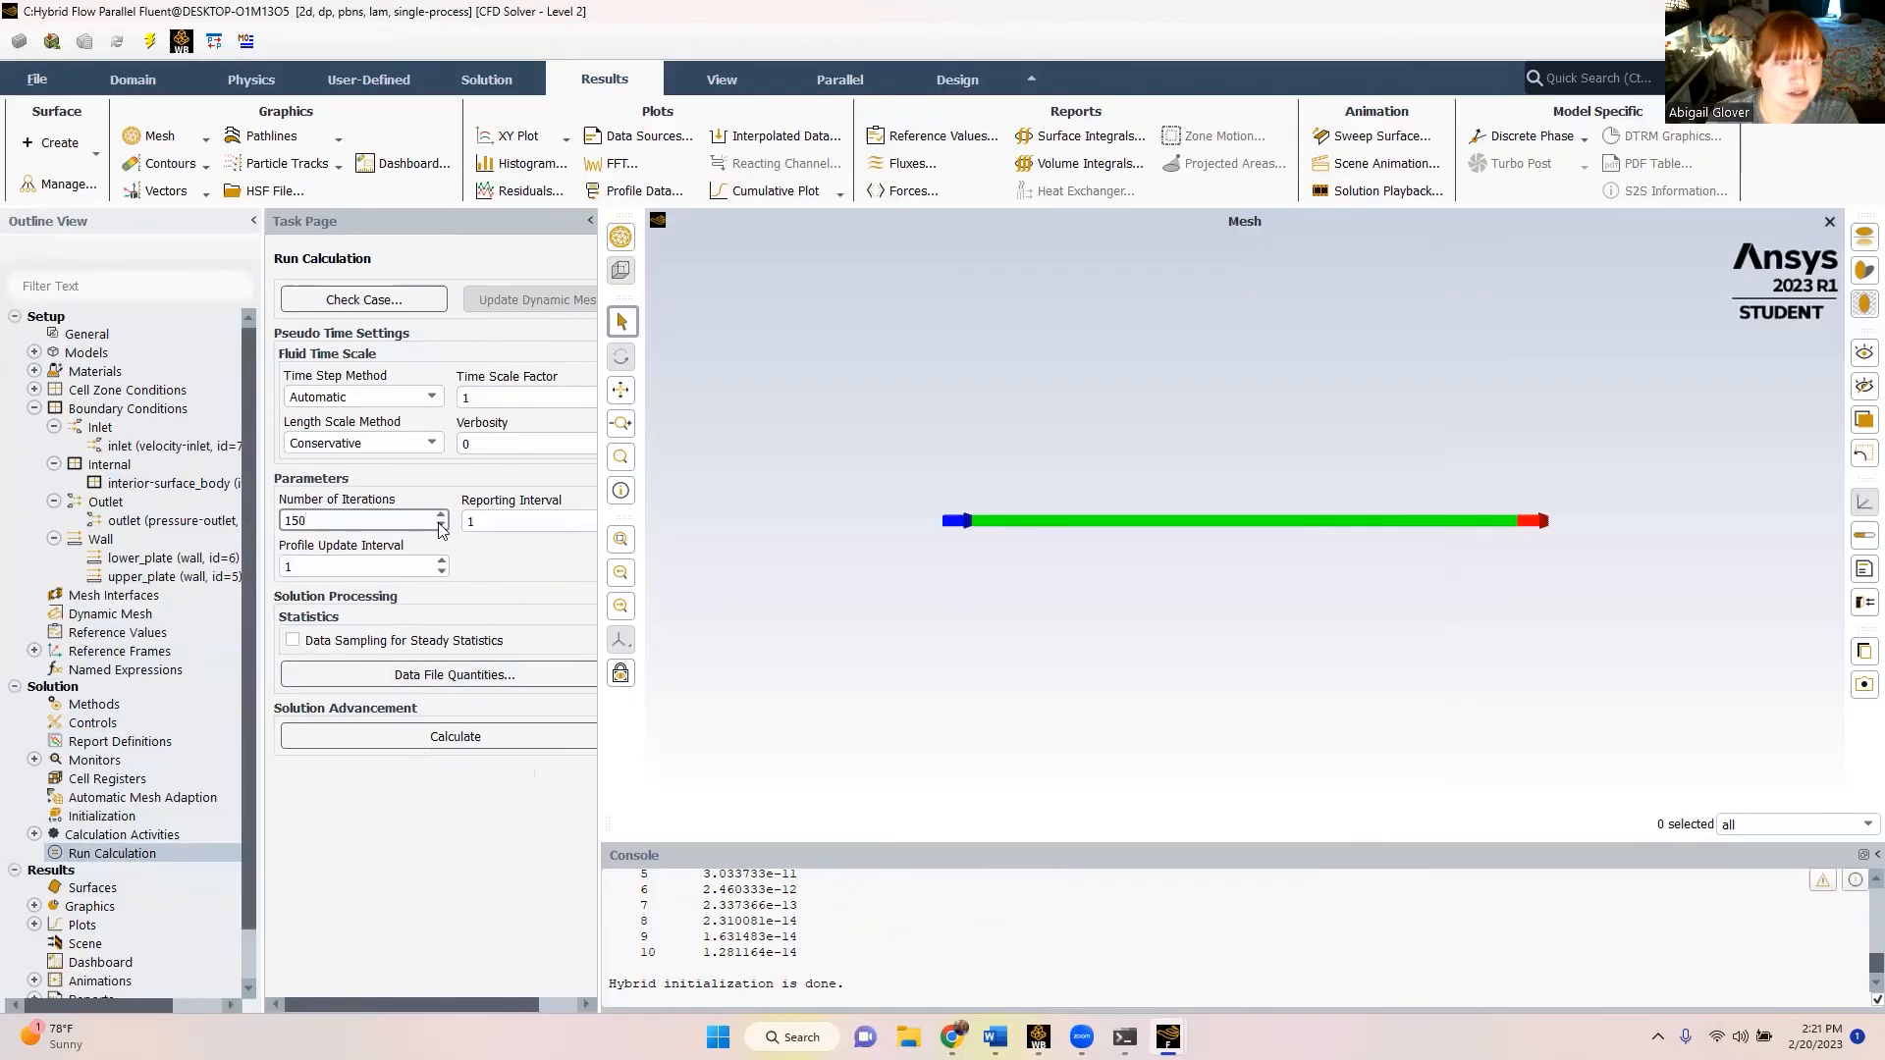
left_click(394, 738)
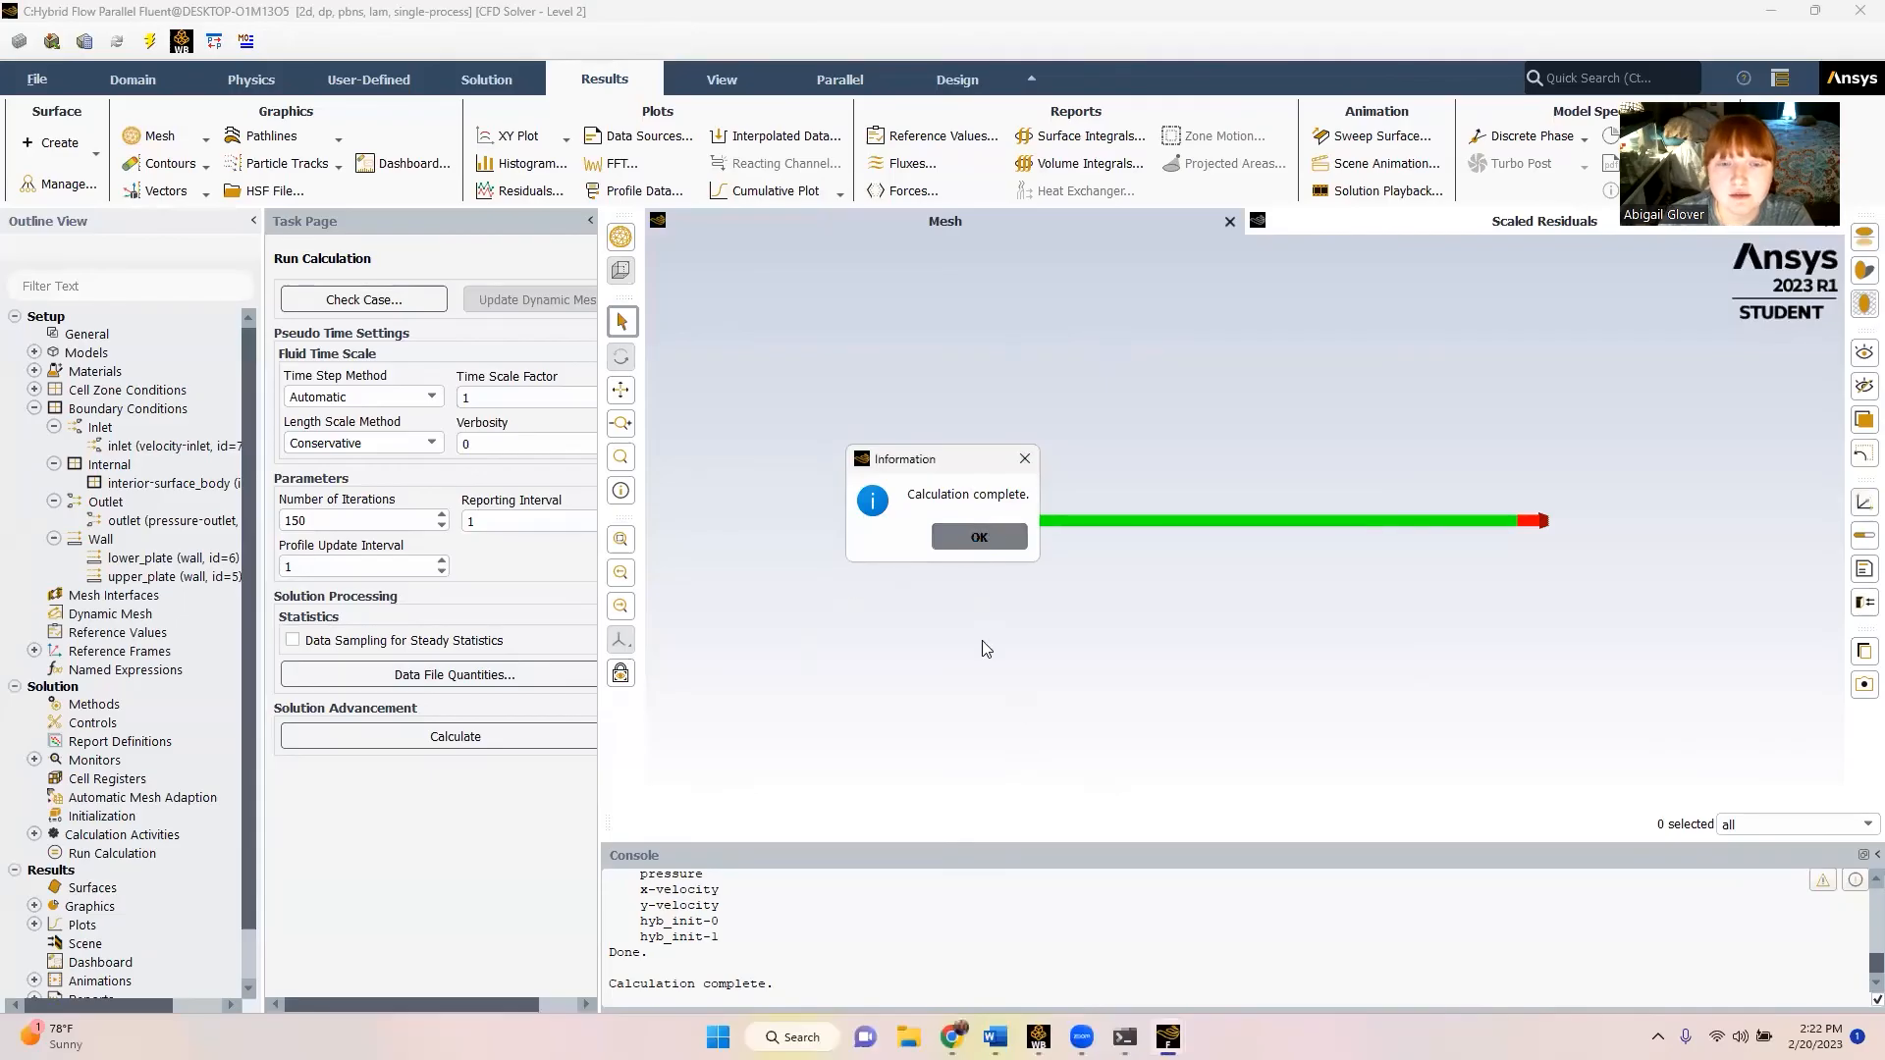
left_click(962, 538)
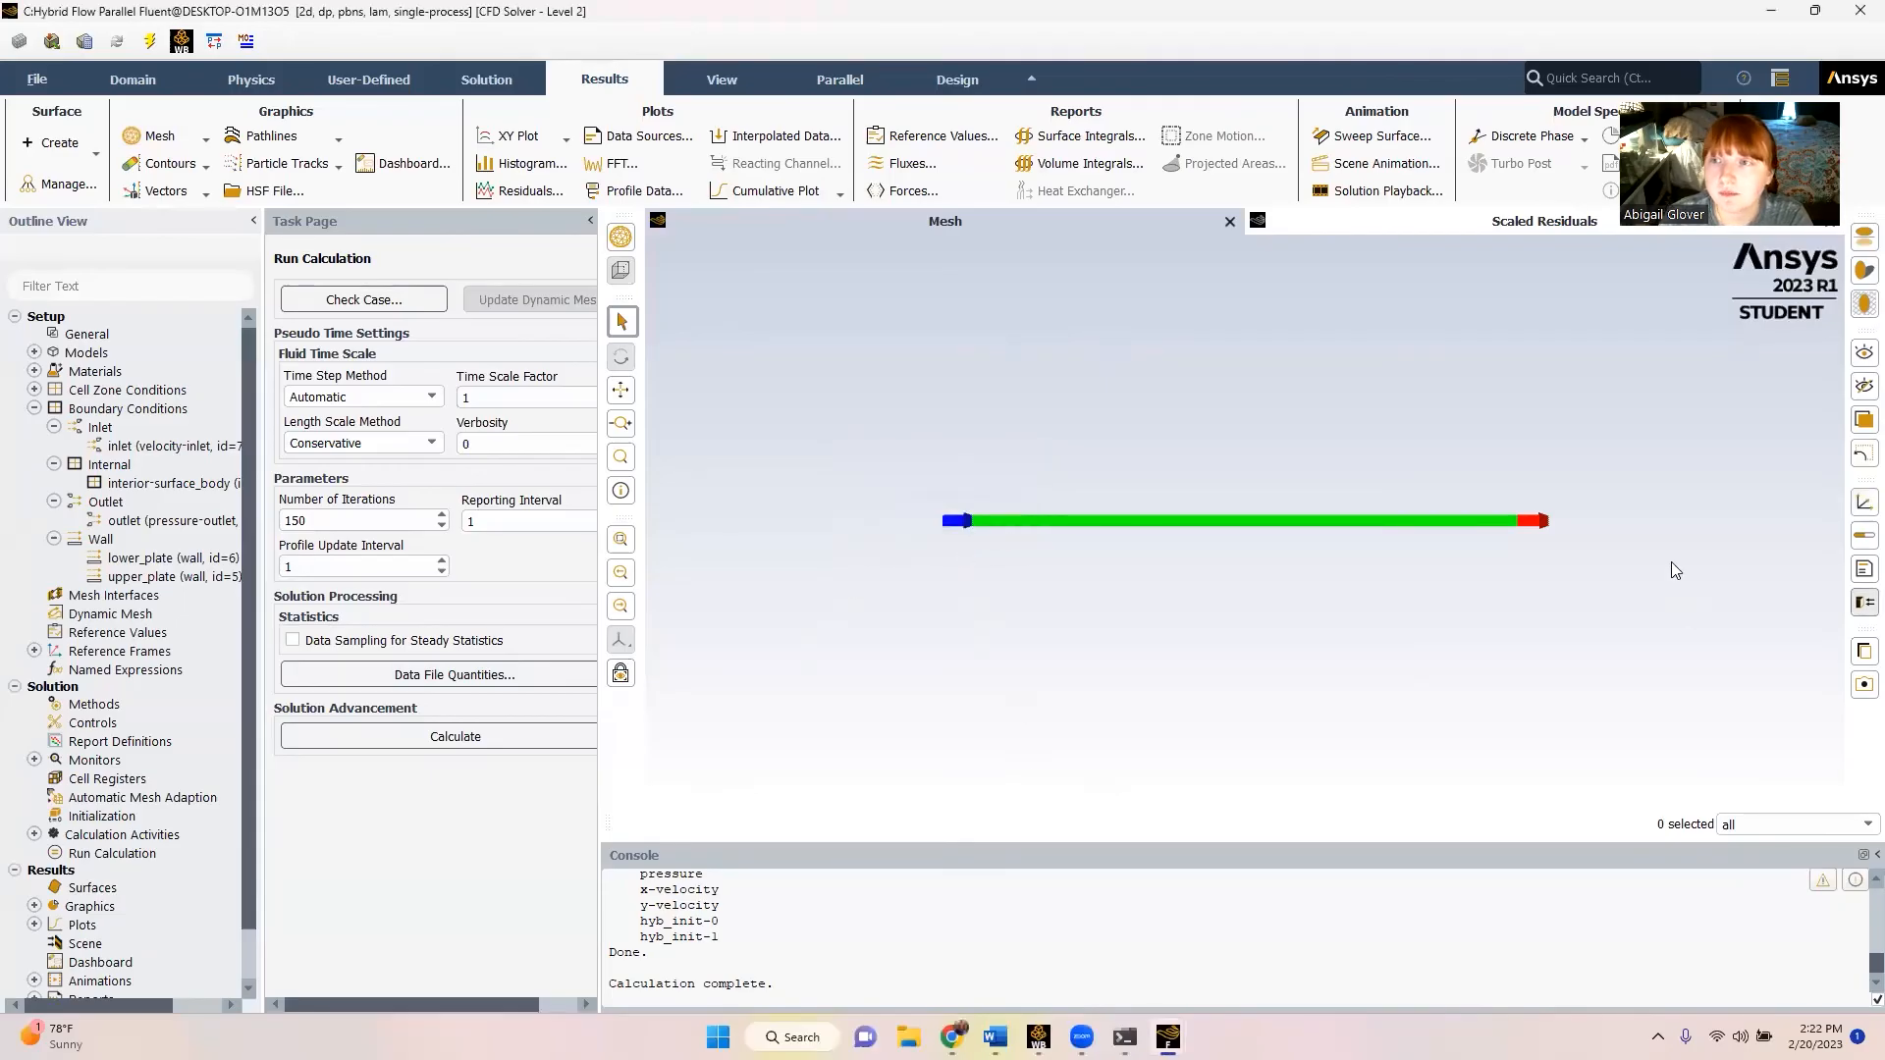
- Switch to Workbench, open the Hybrid Flow results in CFD-Post and hide the Developed, Endline and Midline lines
left_click(1766, 12)
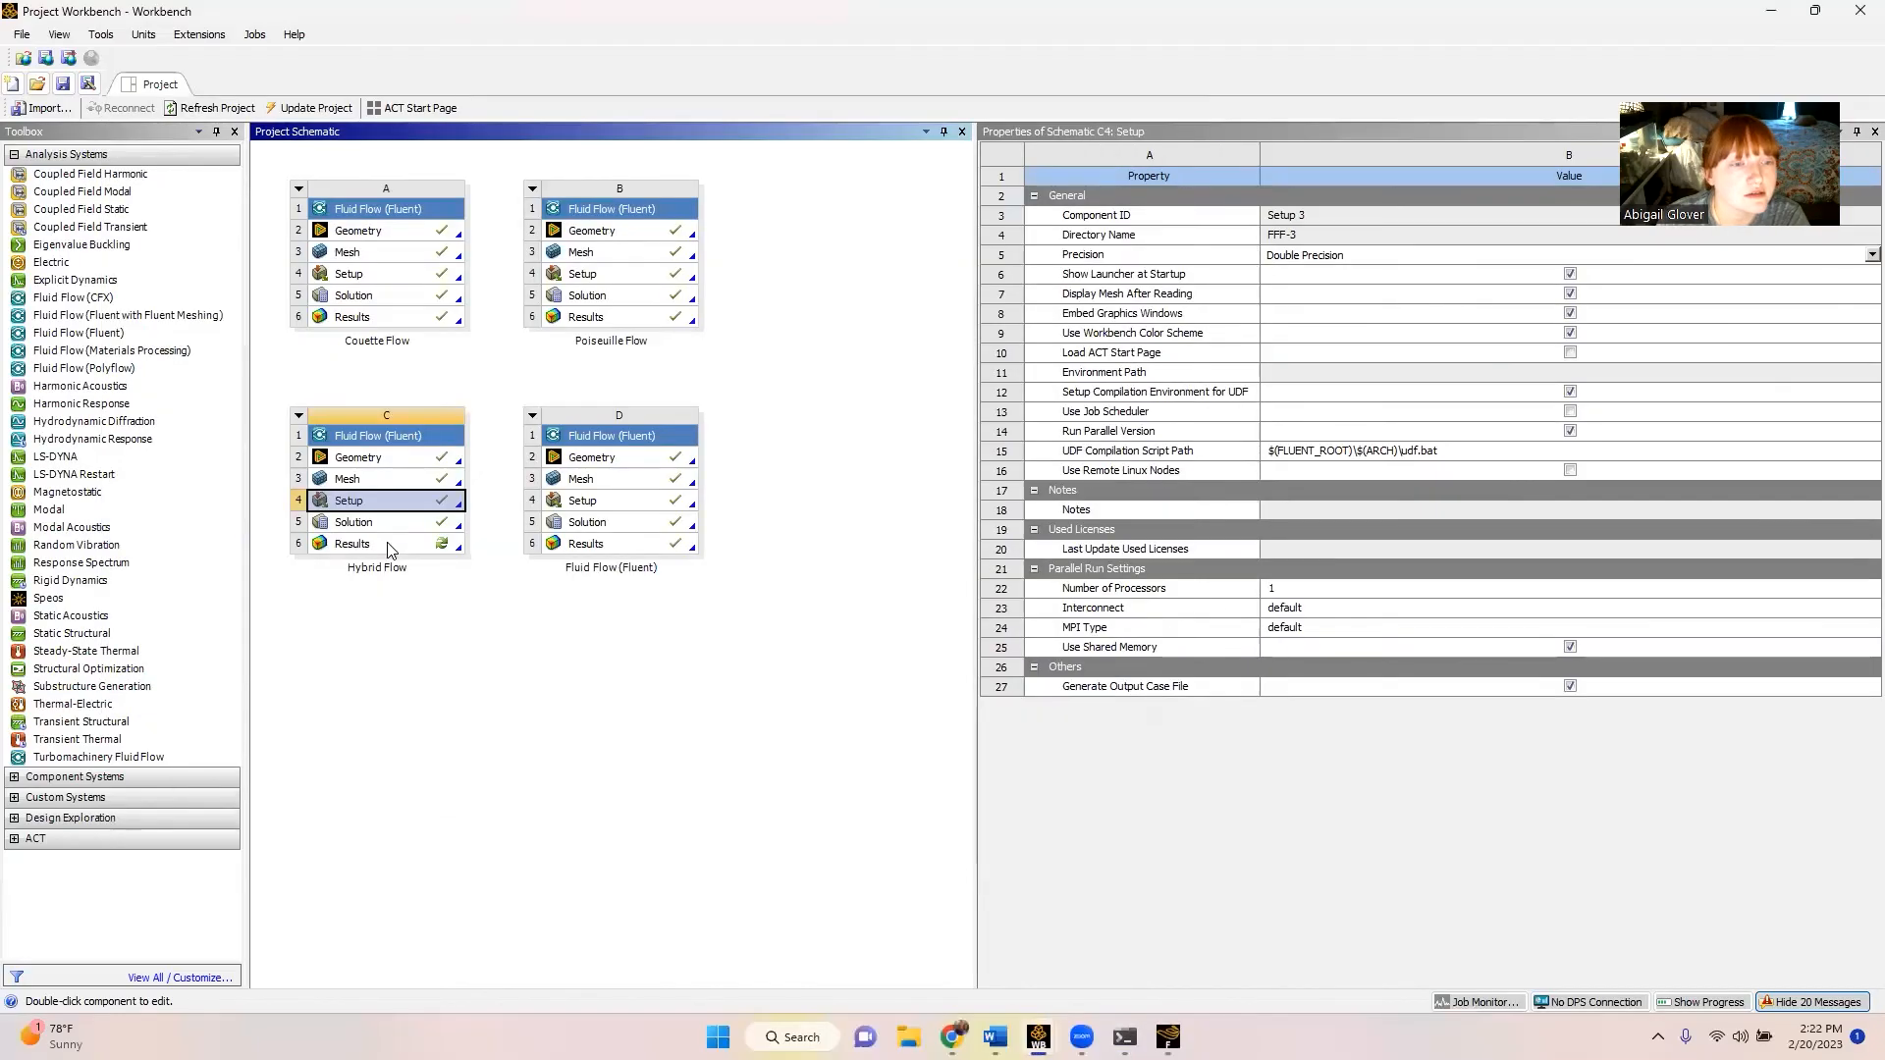
double_click(389, 545)
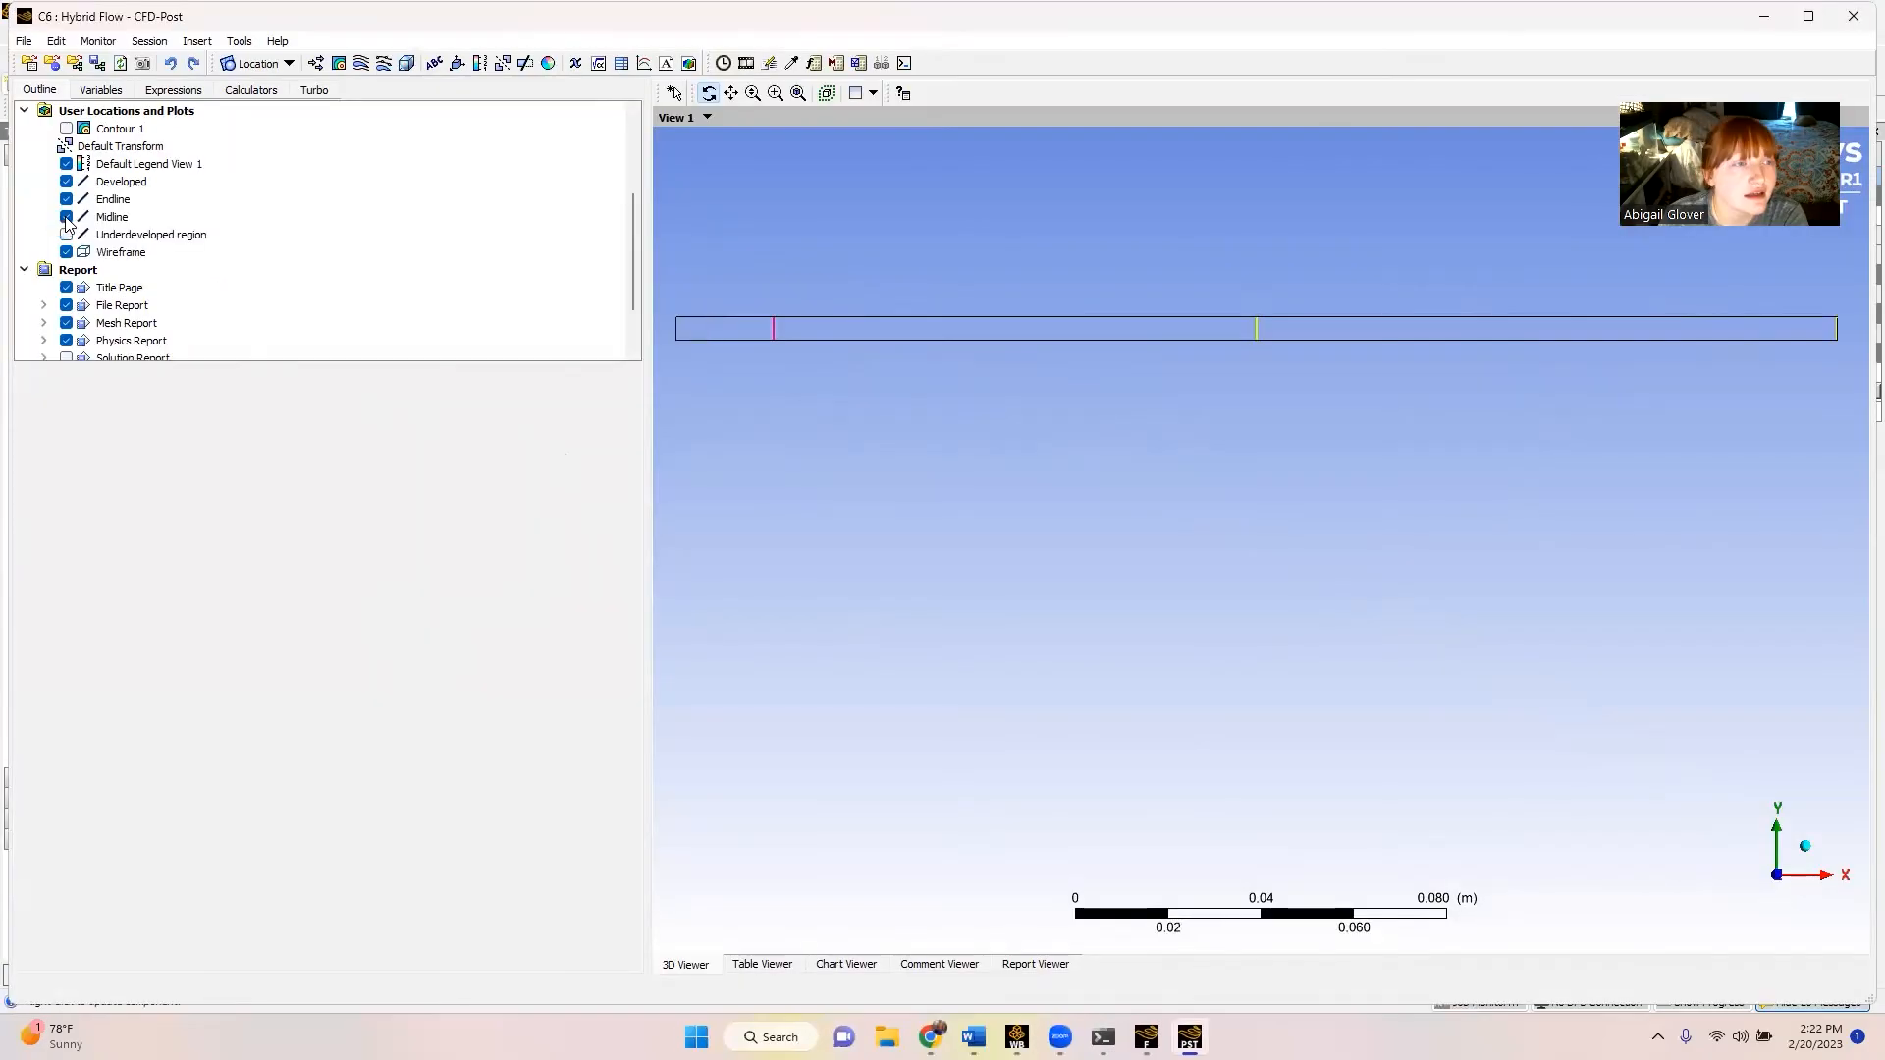
left_click(66, 217)
left_click(66, 182)
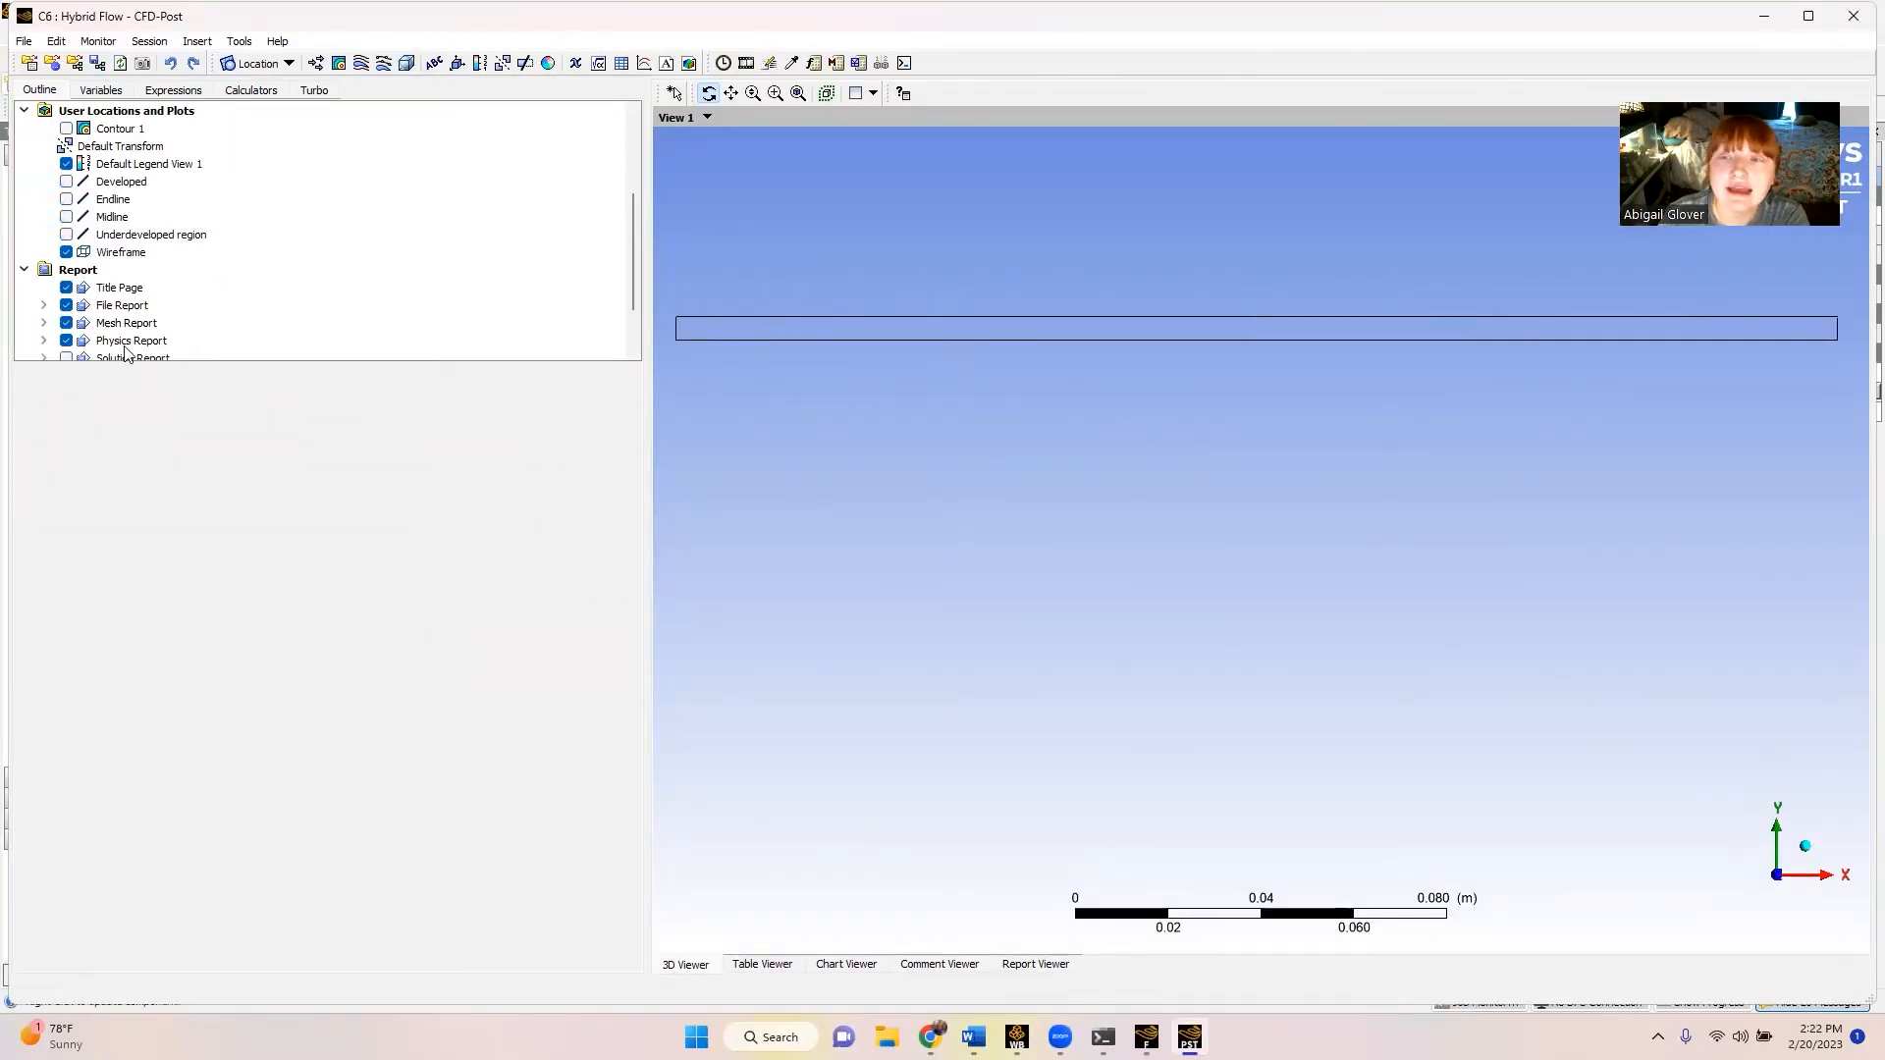
- Insert a line named Midline1 from (0.125, 0, 0) to (0.125, 0.005, 0) with 100 samples
left_click(289, 64)
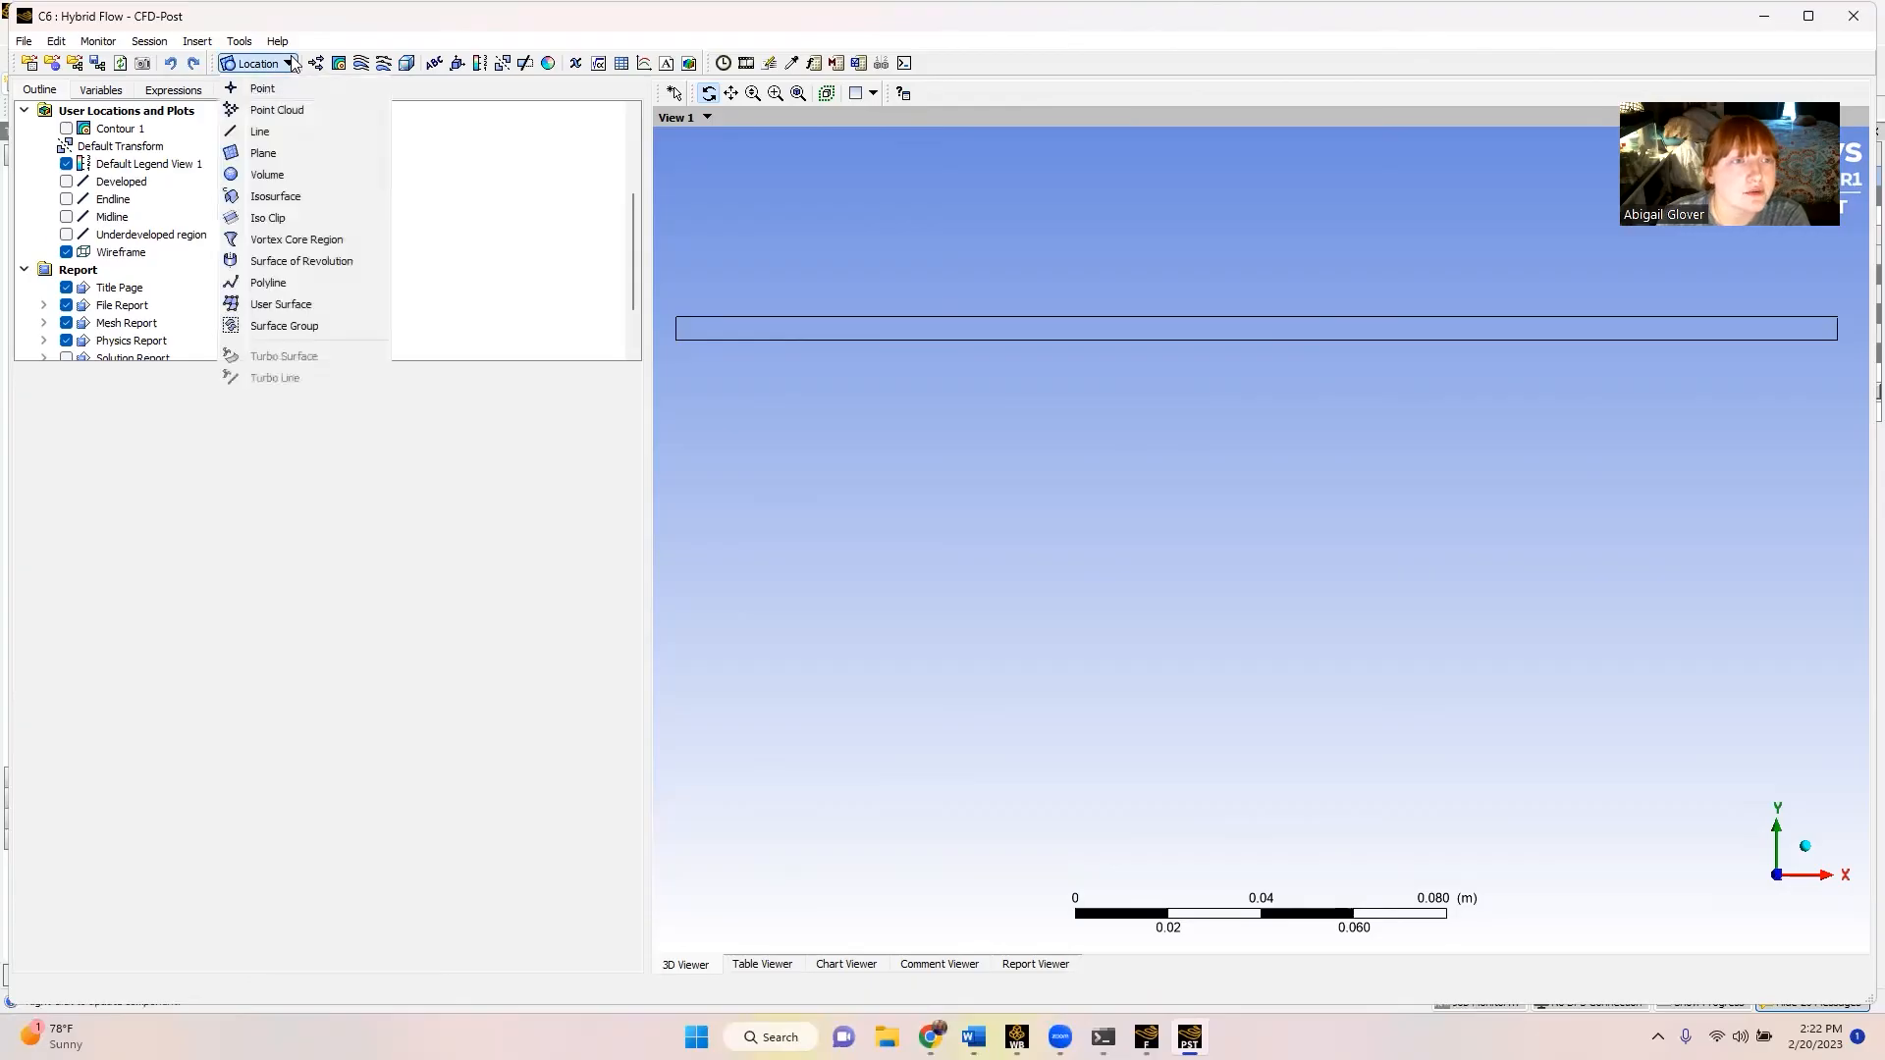
left_click(260, 132)
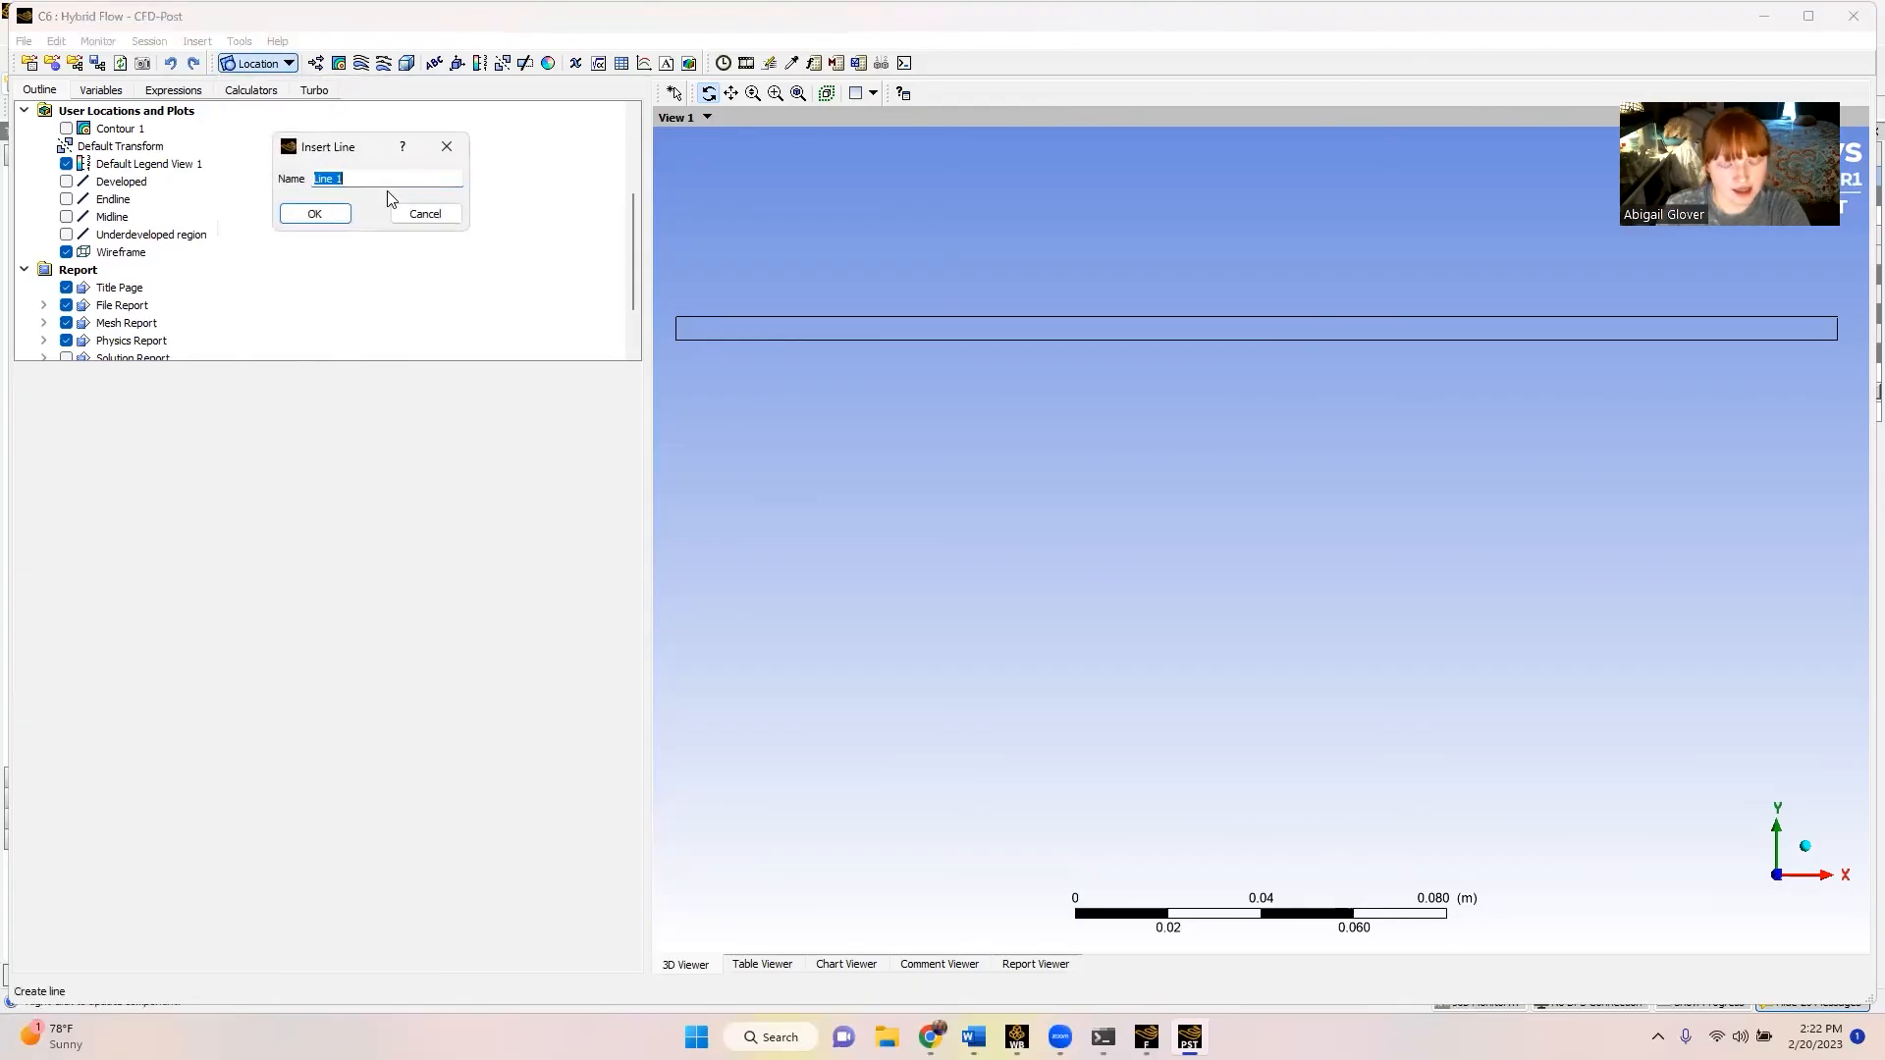
type("Midl")
key("Return")
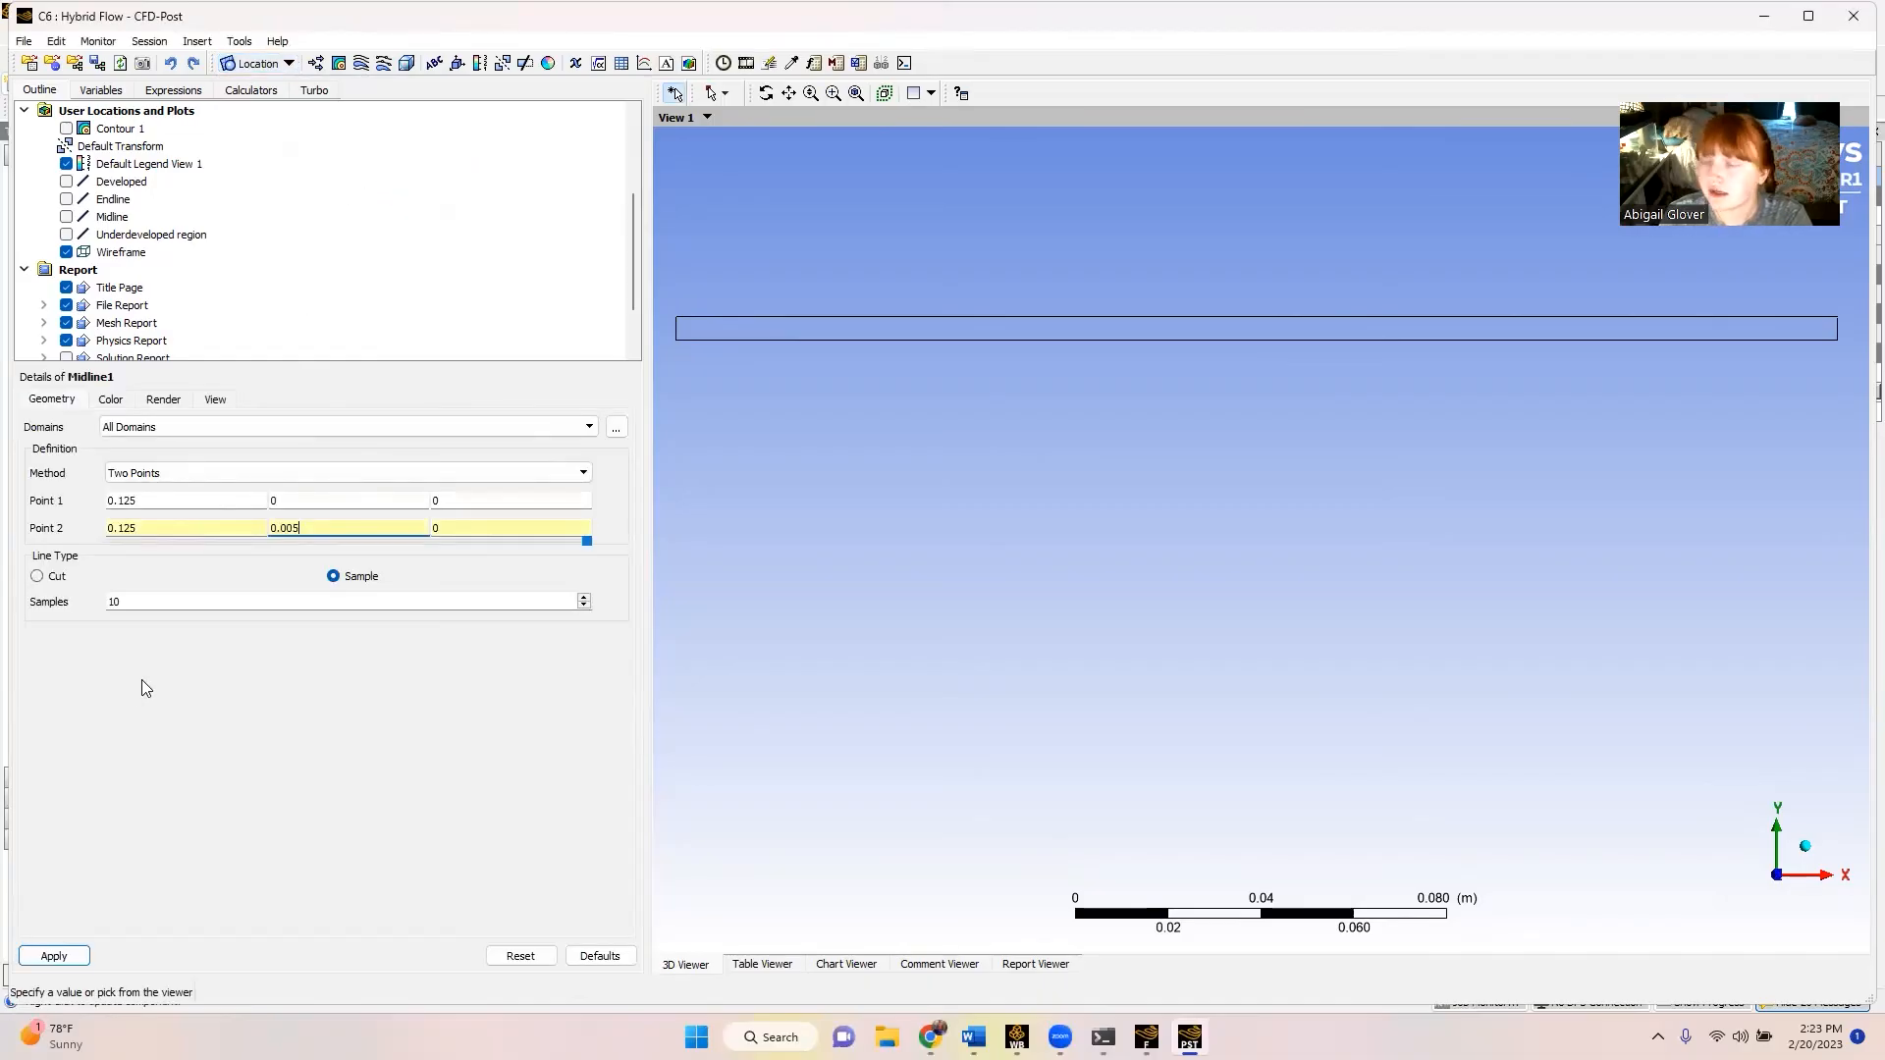
left_click(167, 602)
type("0")
left_click(54, 955)
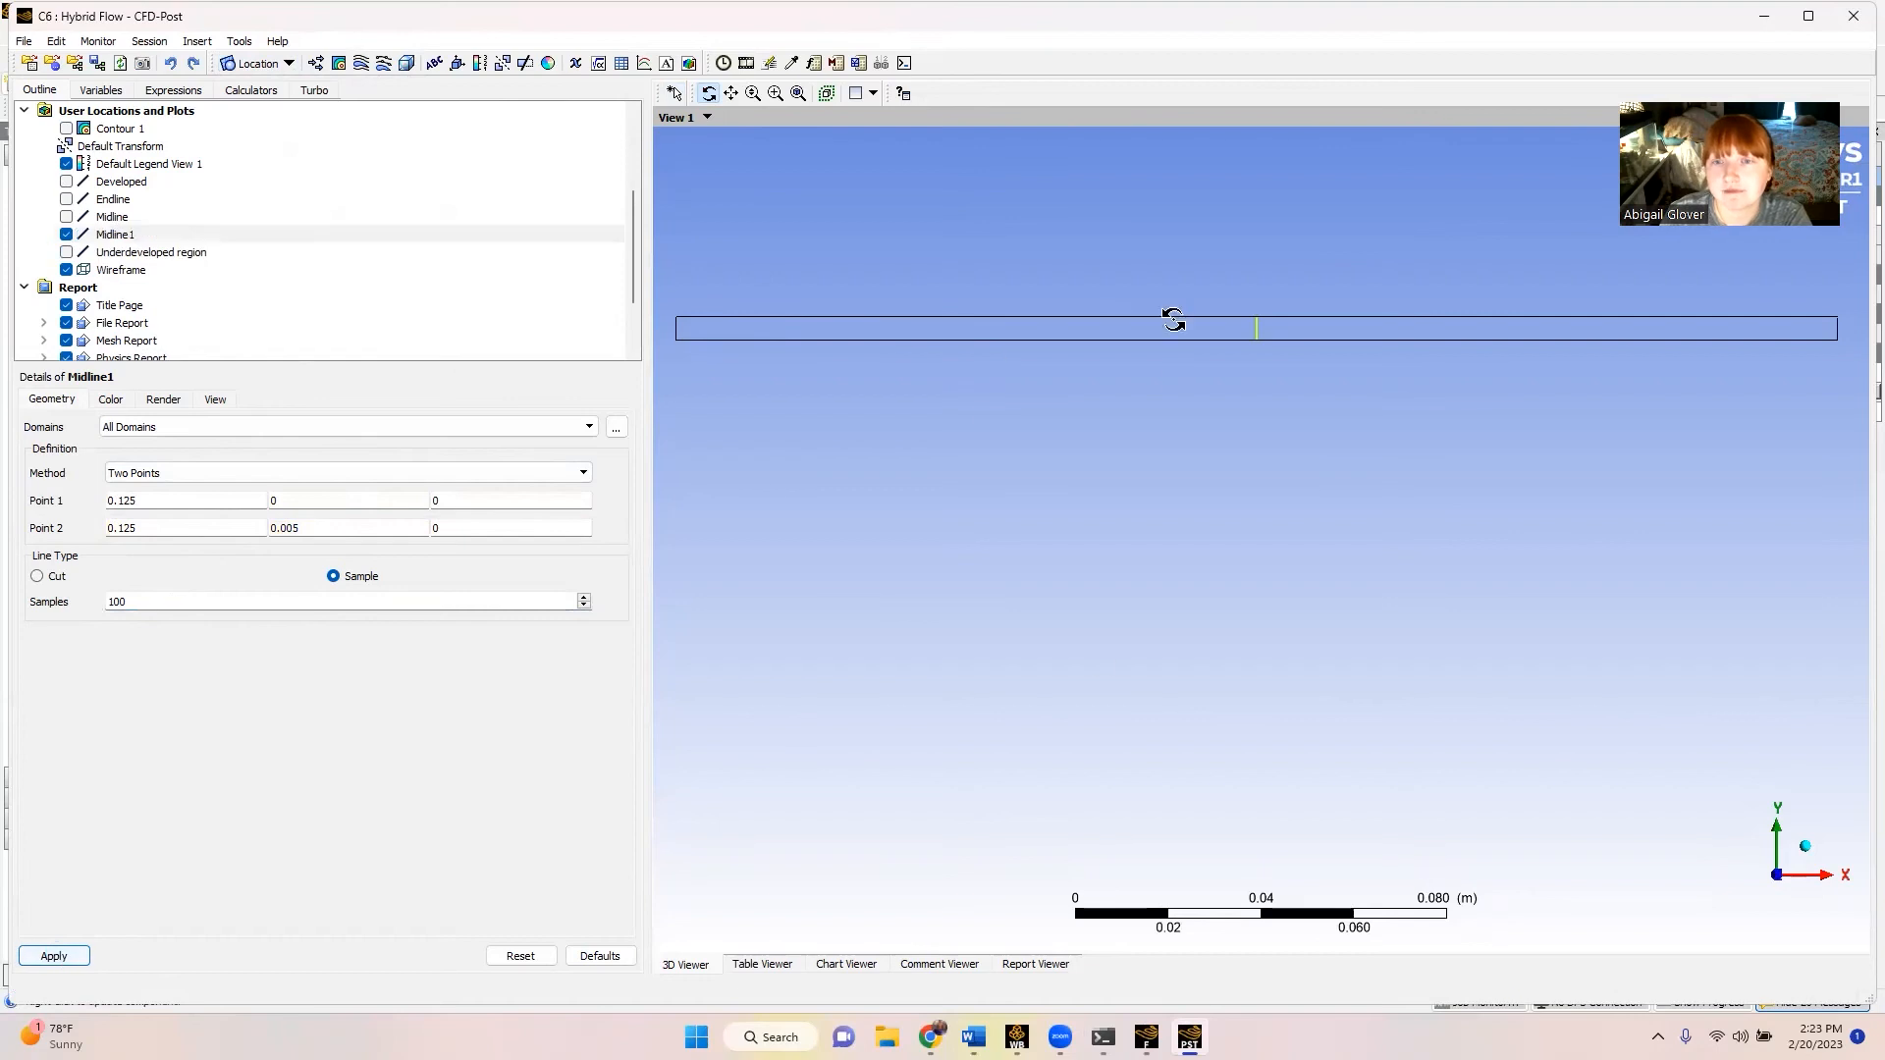
- Insert a line named Endline1 from (0.24999, 0, 0) to (0.24999, 0.005, 0) with 100 samples
left_click(285, 66)
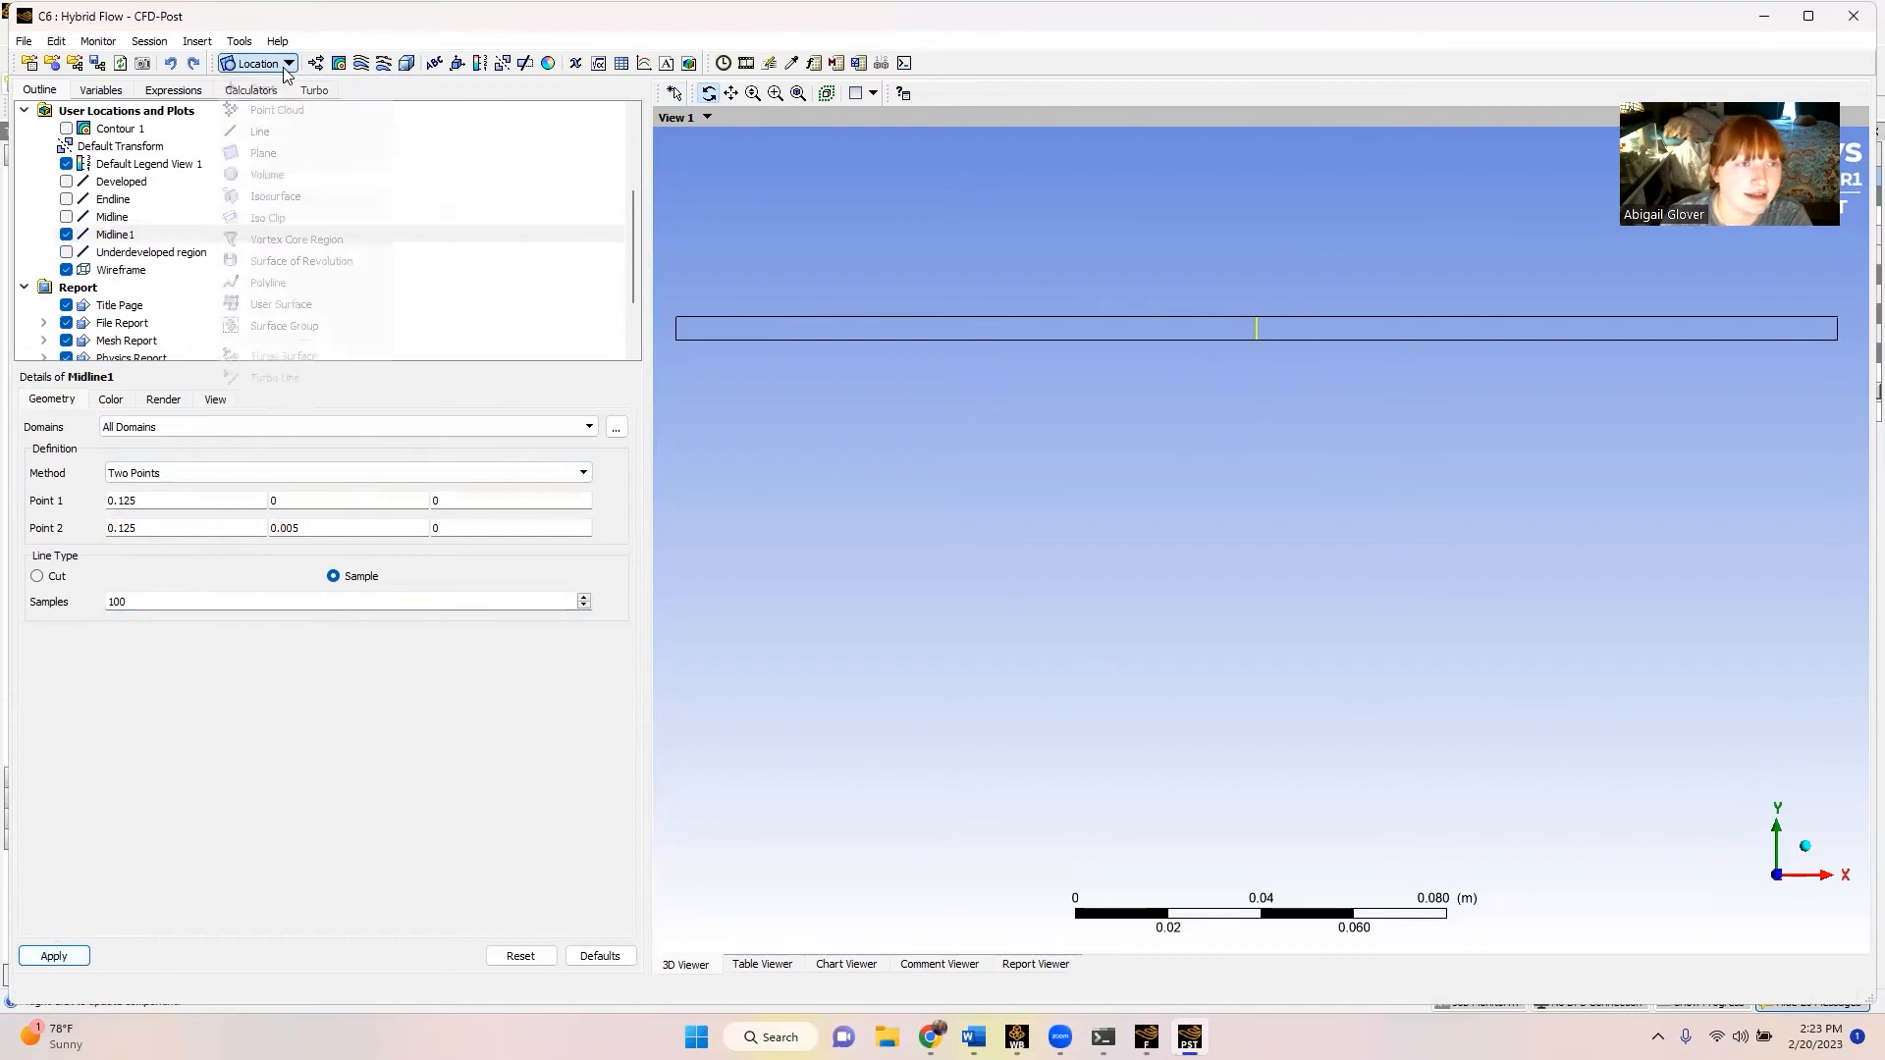
left_click(294, 132)
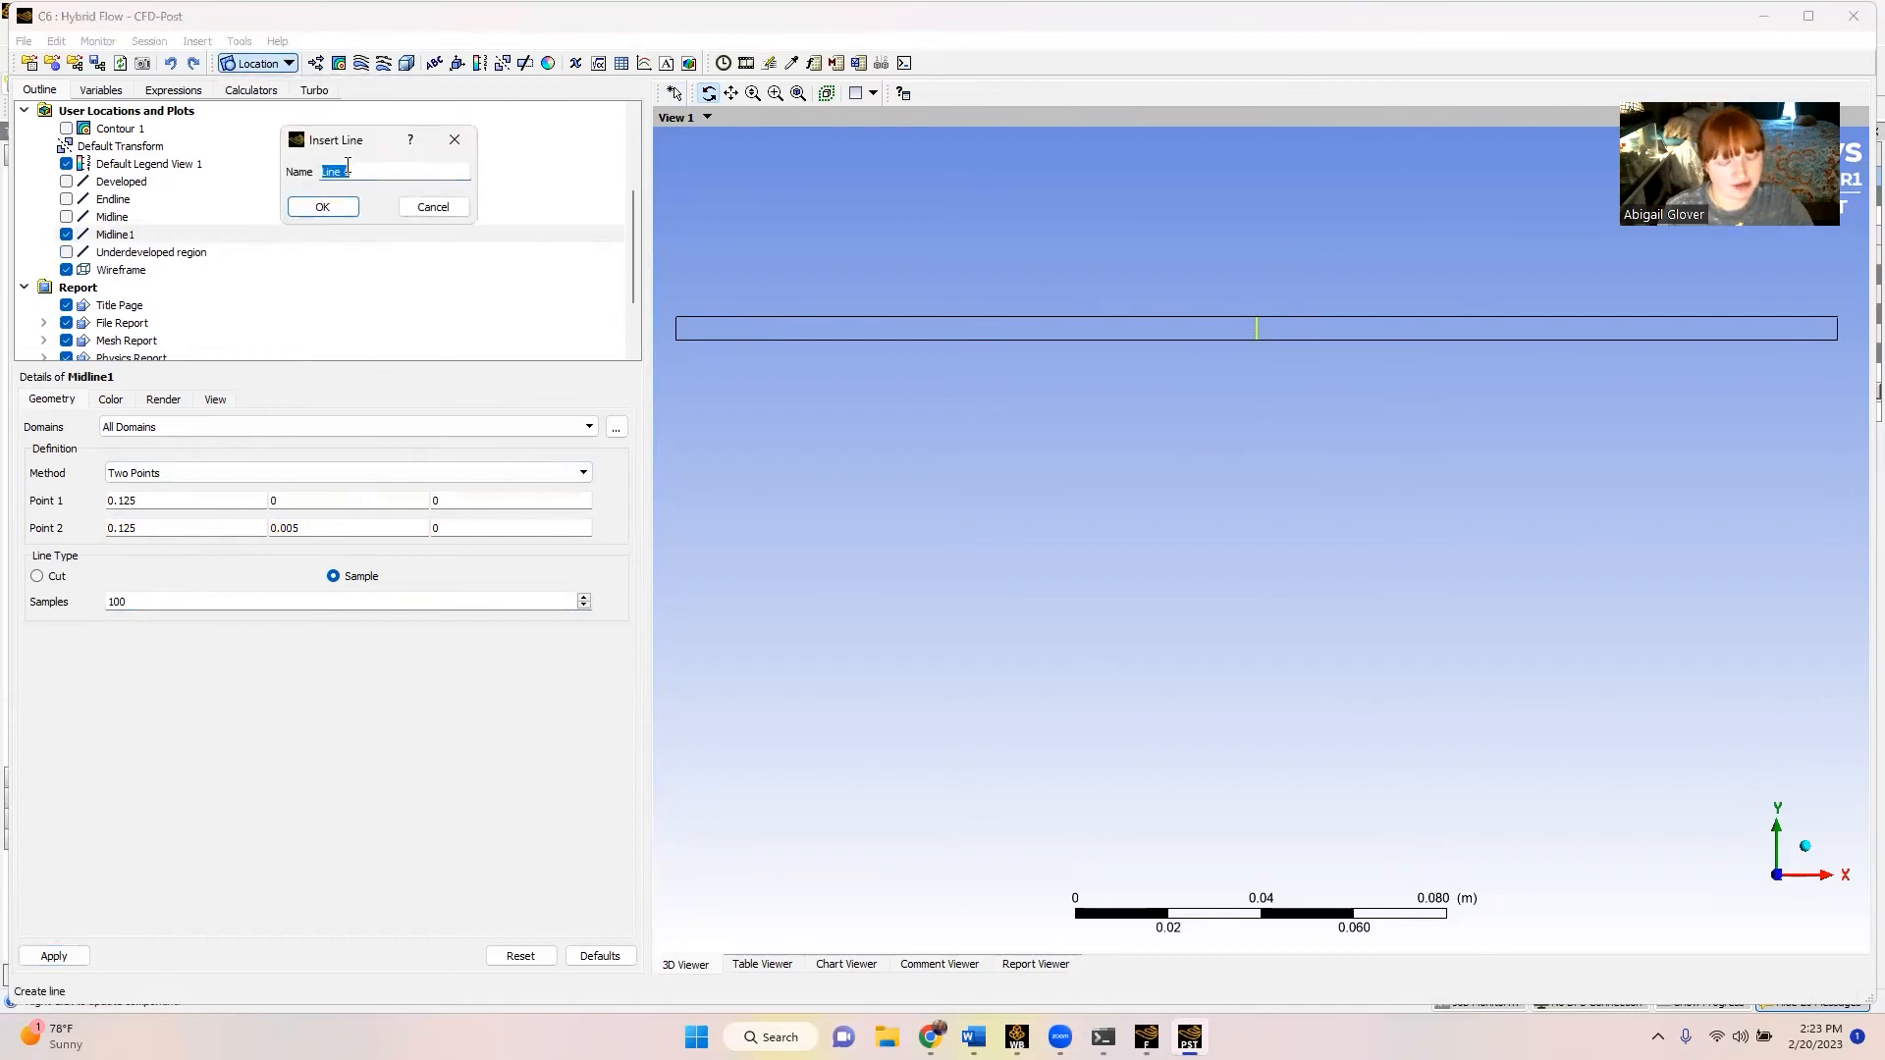
type("Endl")
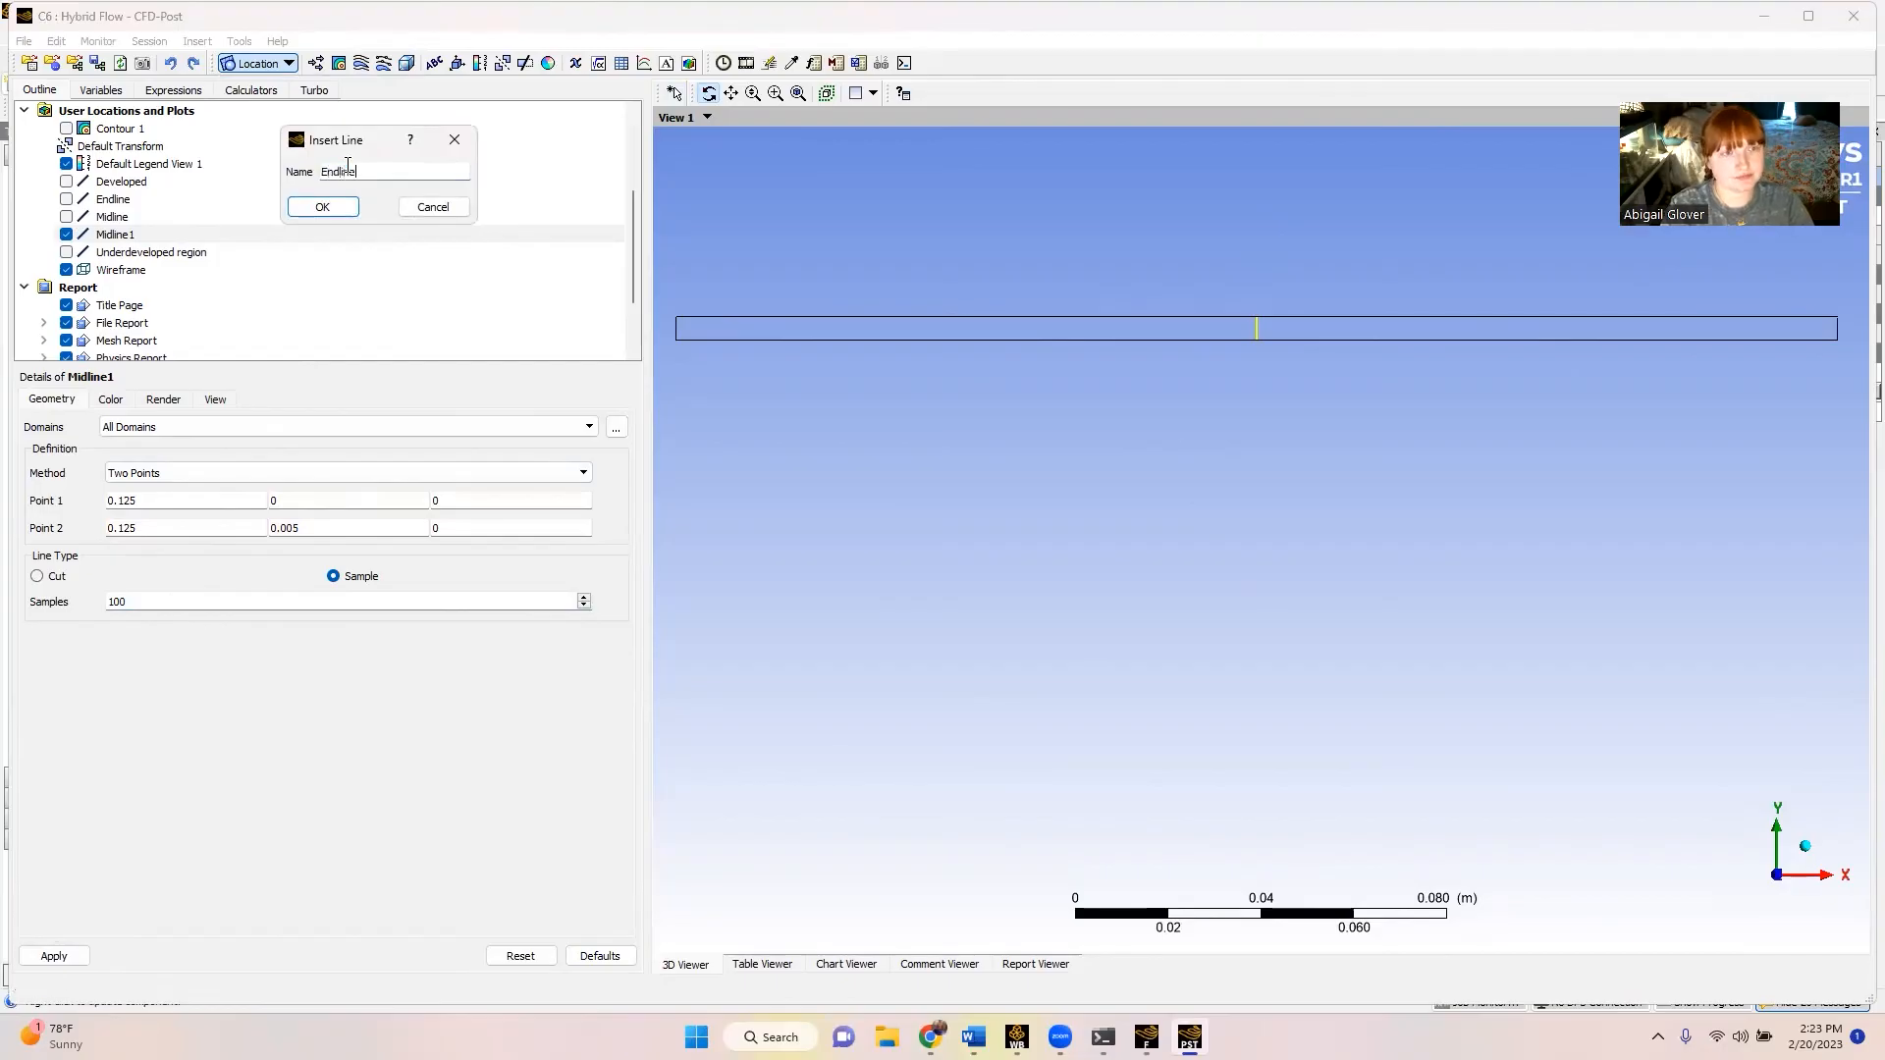
type("ine1")
key("Return")
left_click(136, 605)
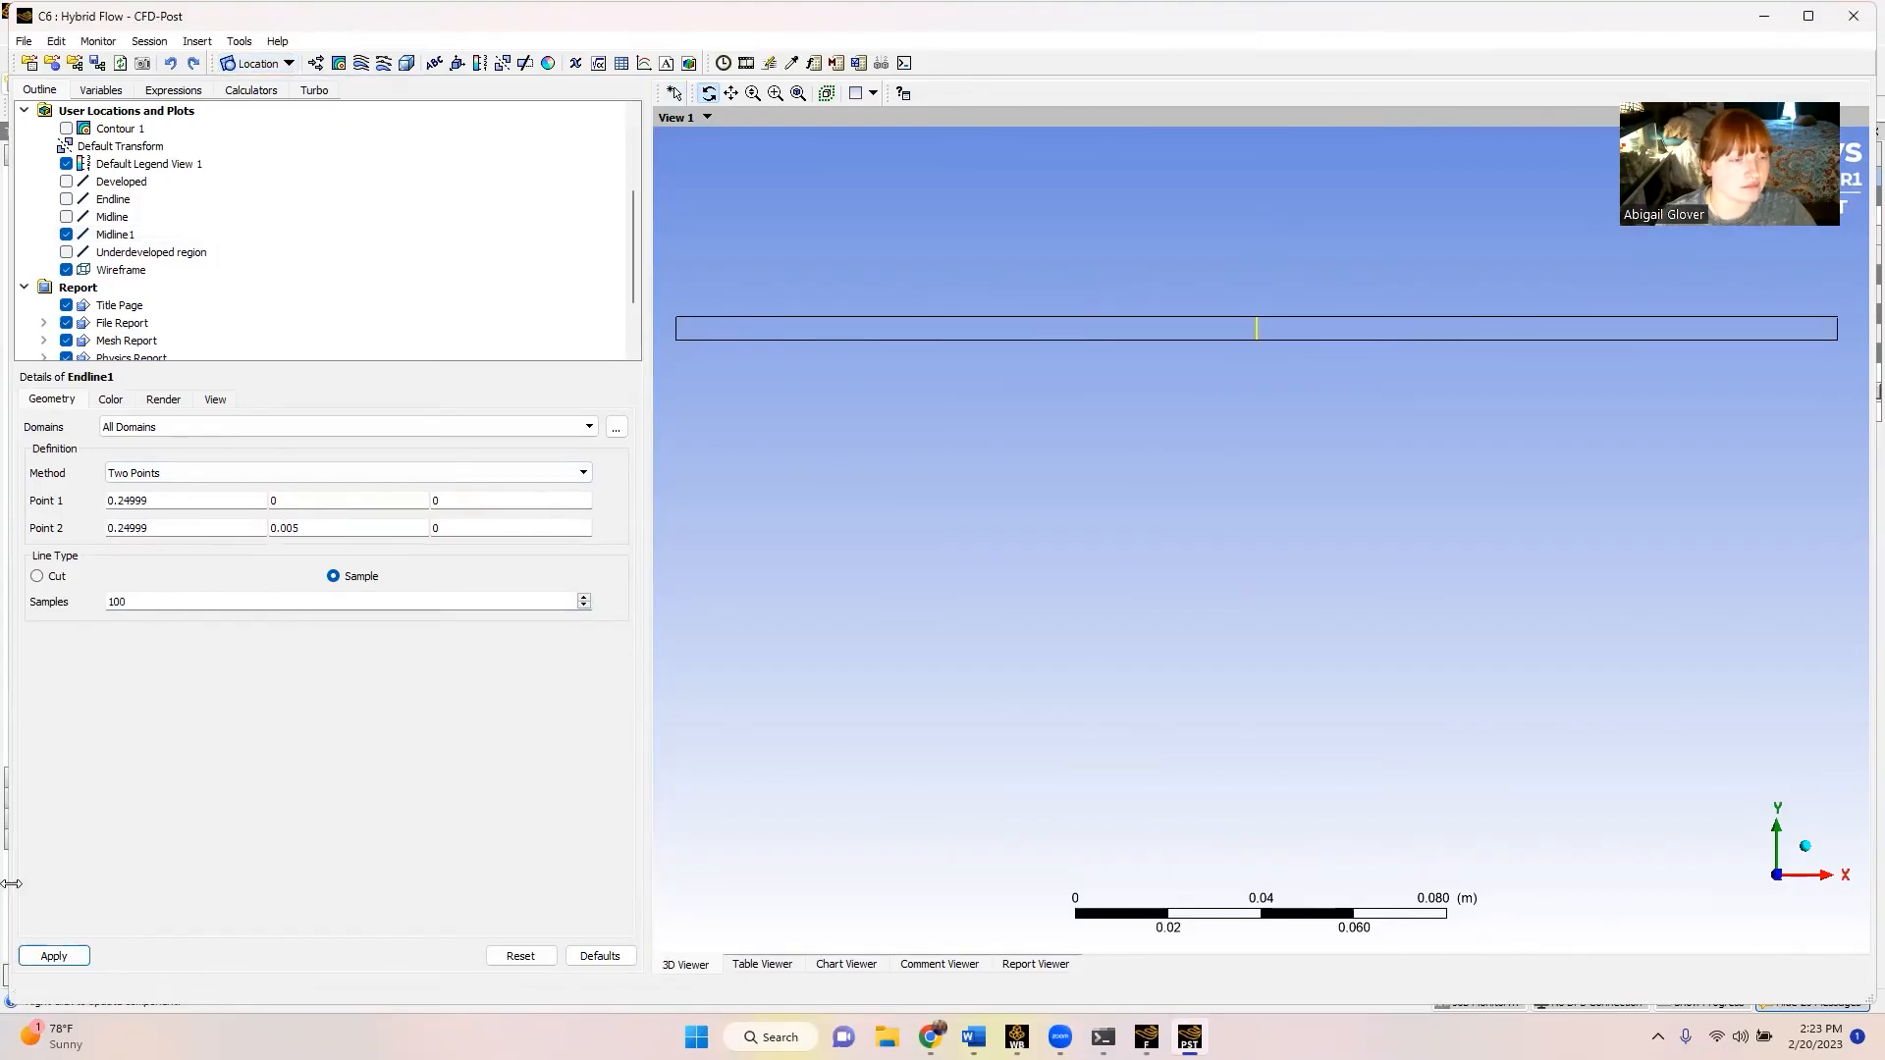
left_click(54, 956)
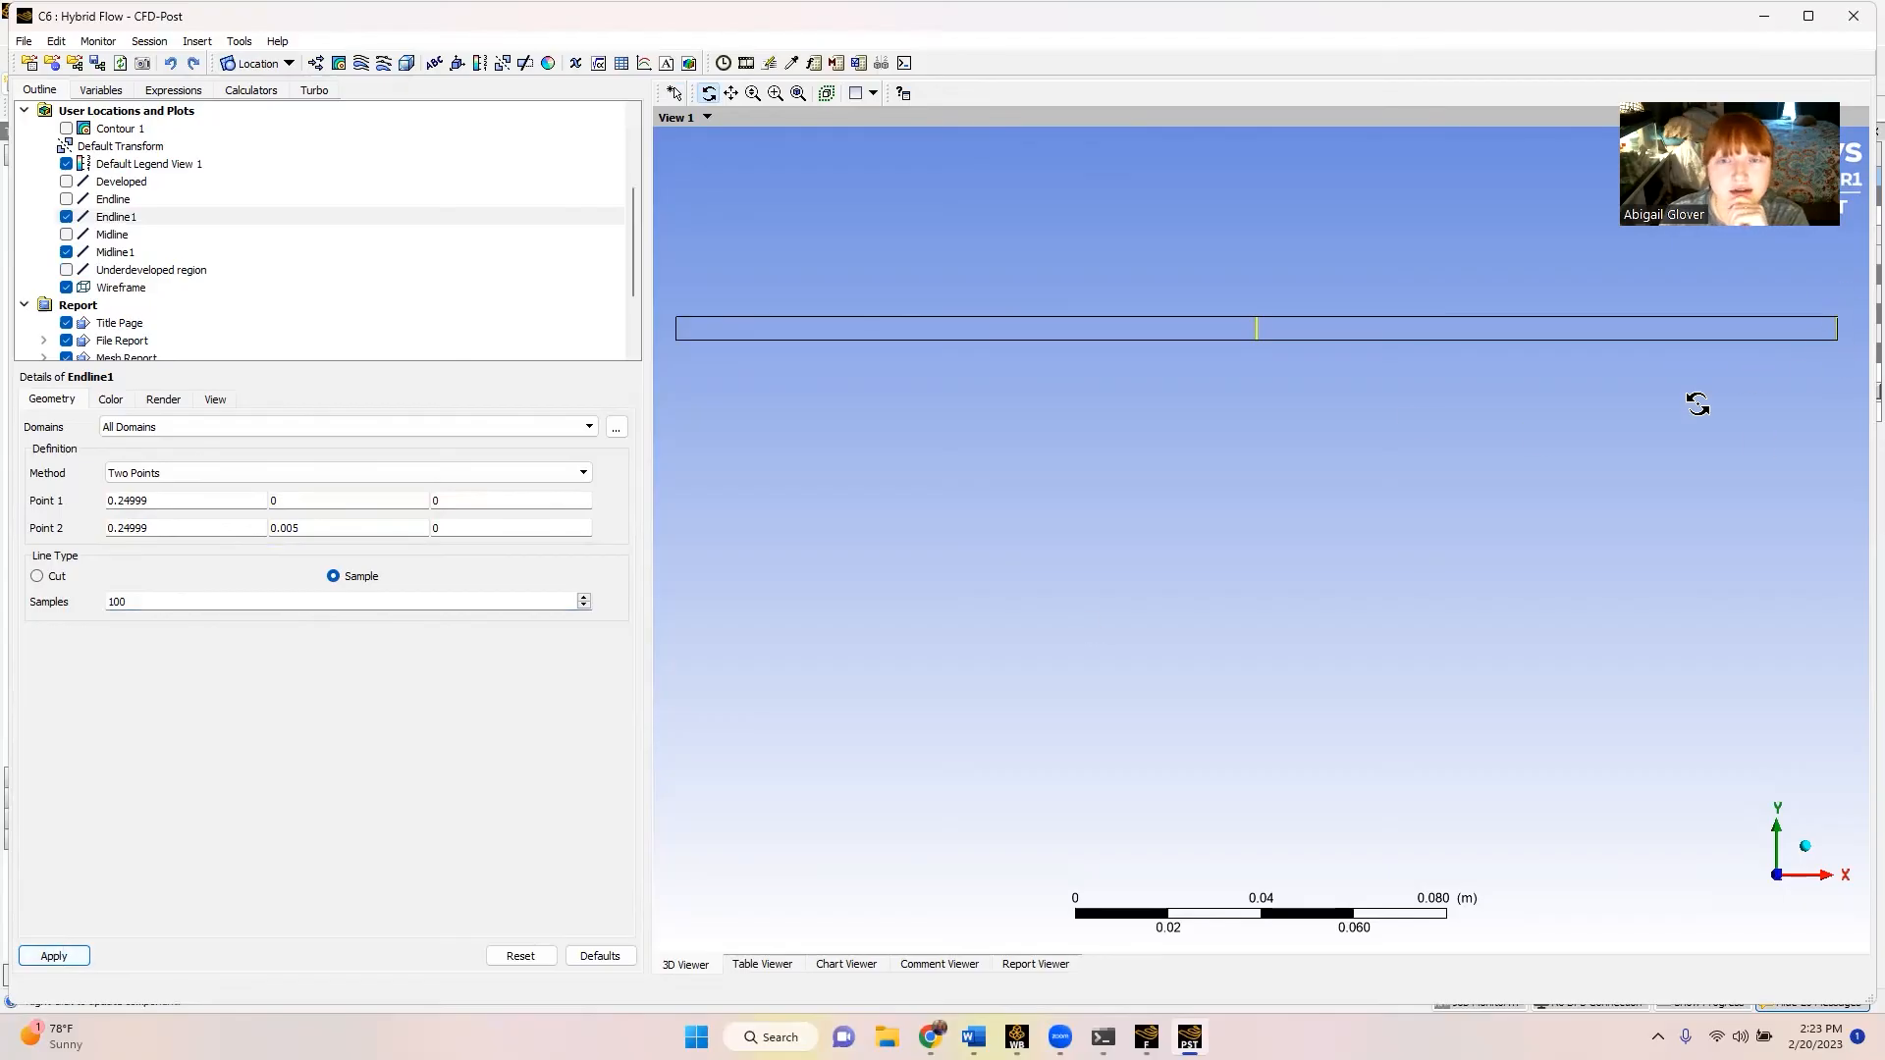
- Show the Underdeveloped region line and open its details to check its points
left_click(66, 271)
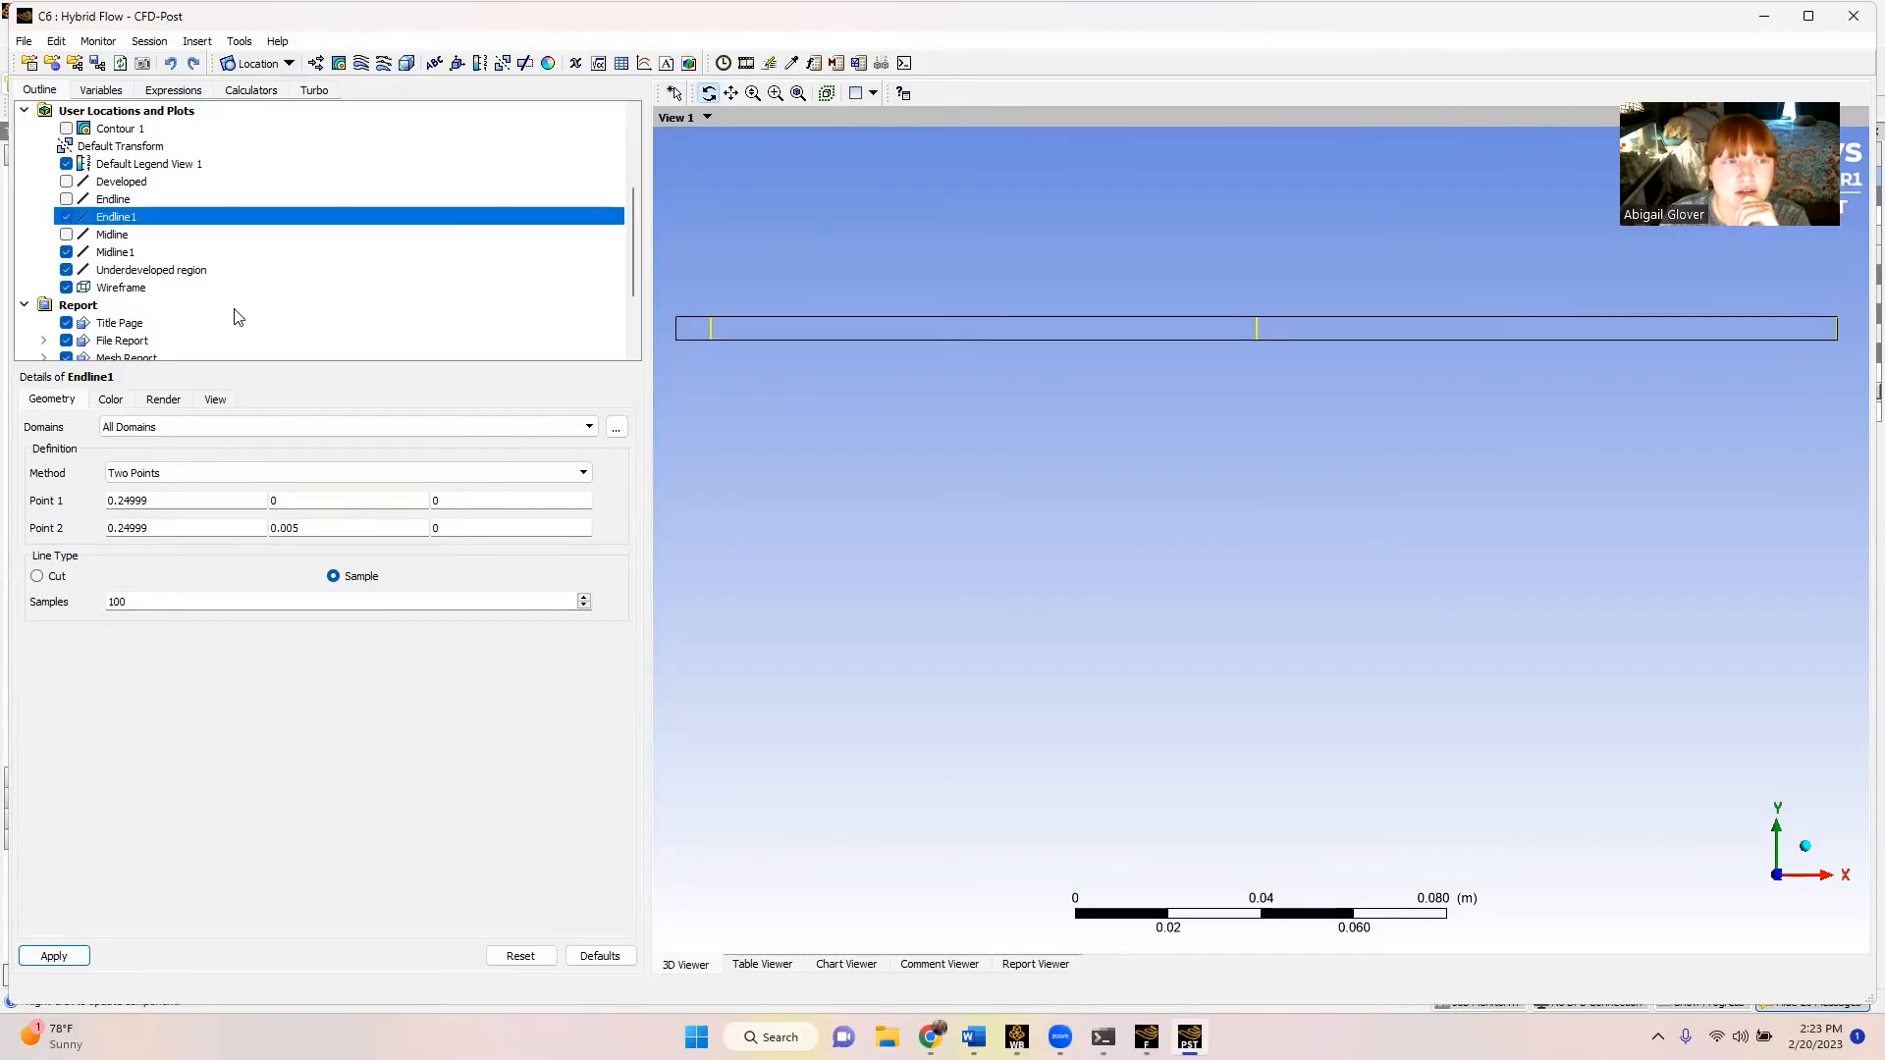
left_click(110, 272)
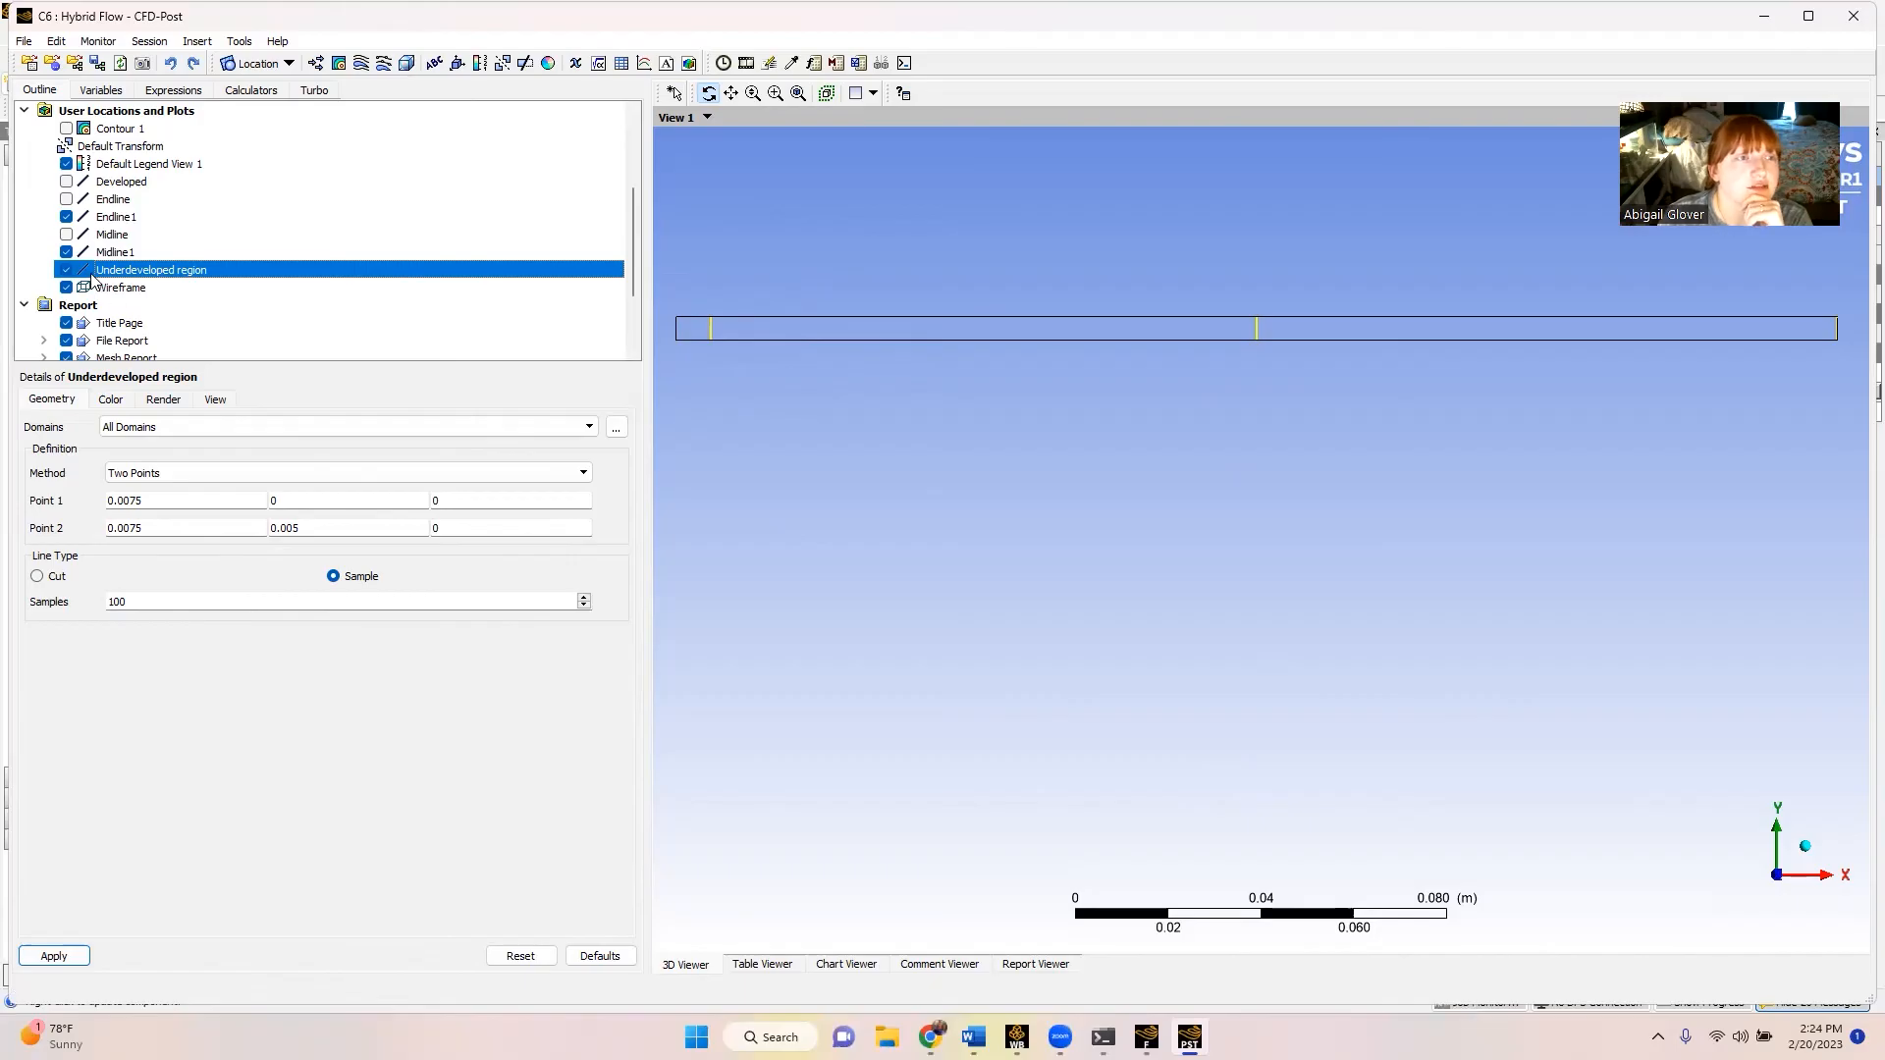
- Insert a contour located on symmetry 1, with Velocity u as the variable and 110 contours
scroll(91, 275, "up", 2)
left_click(339, 64)
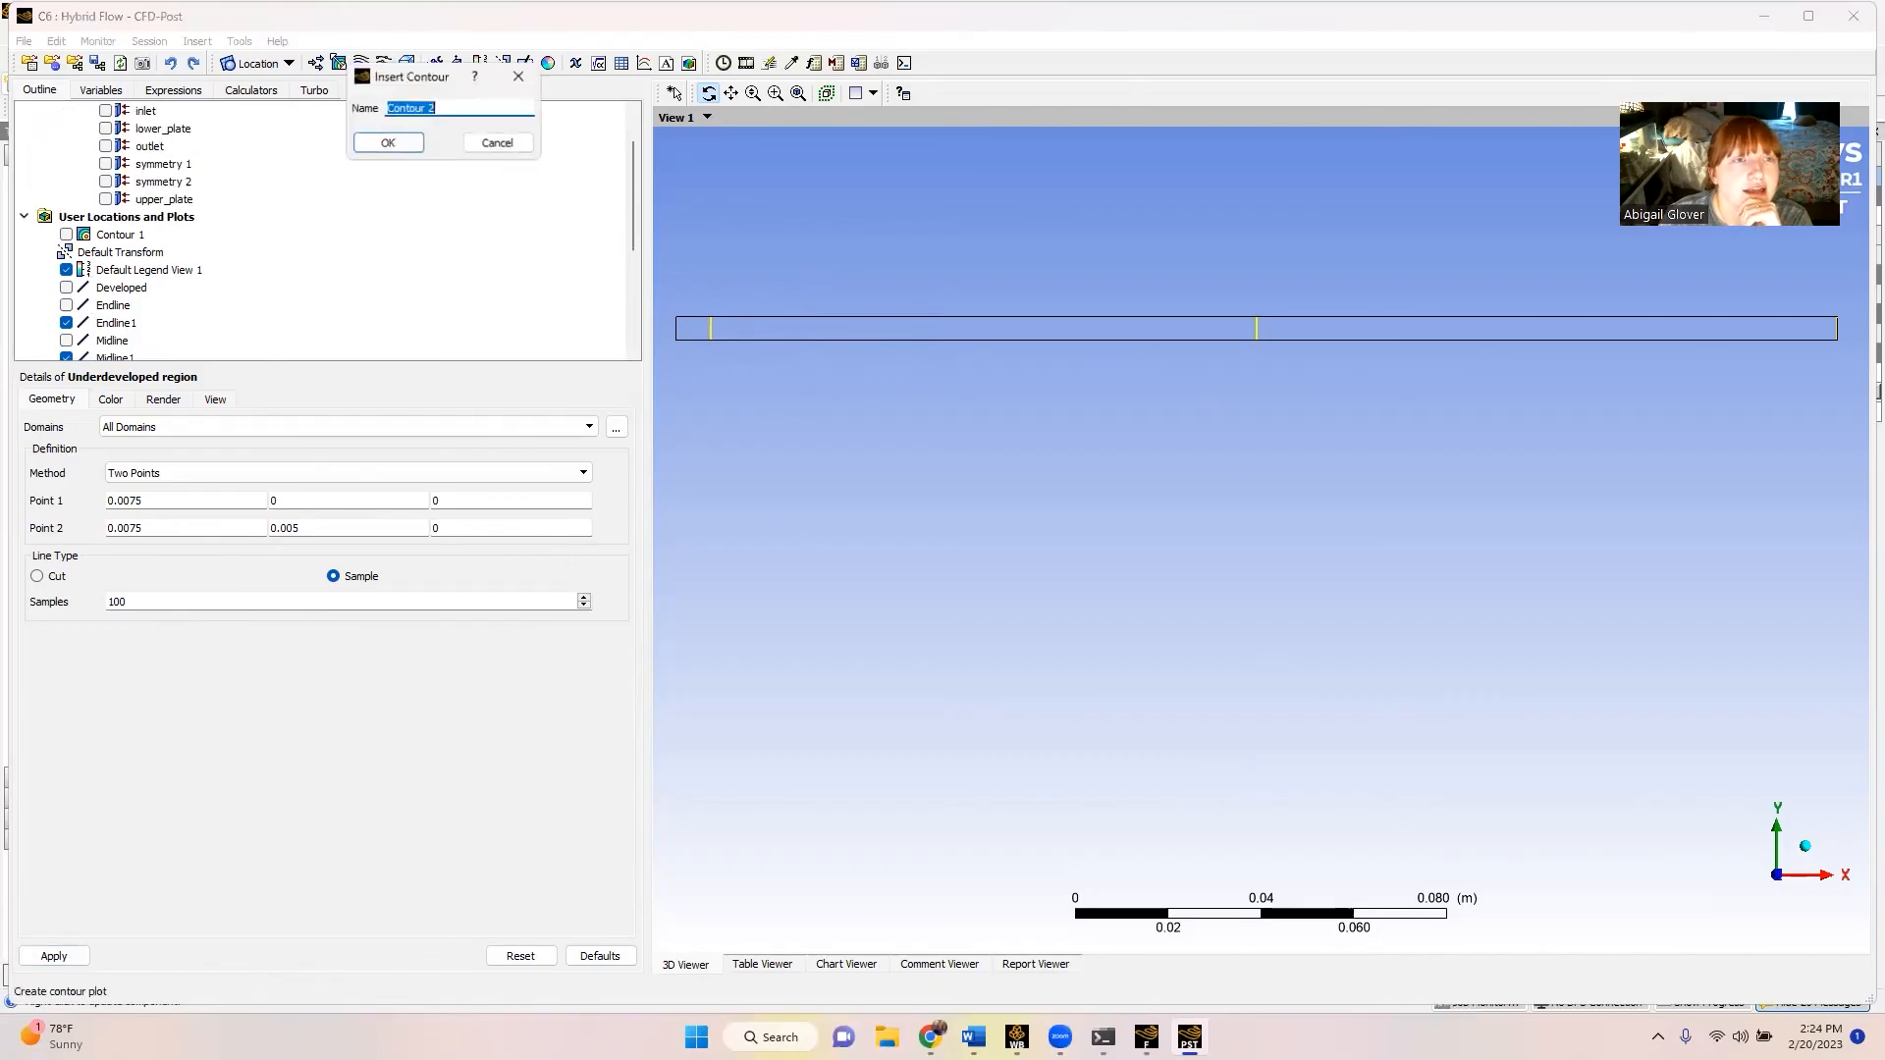
left_click(391, 143)
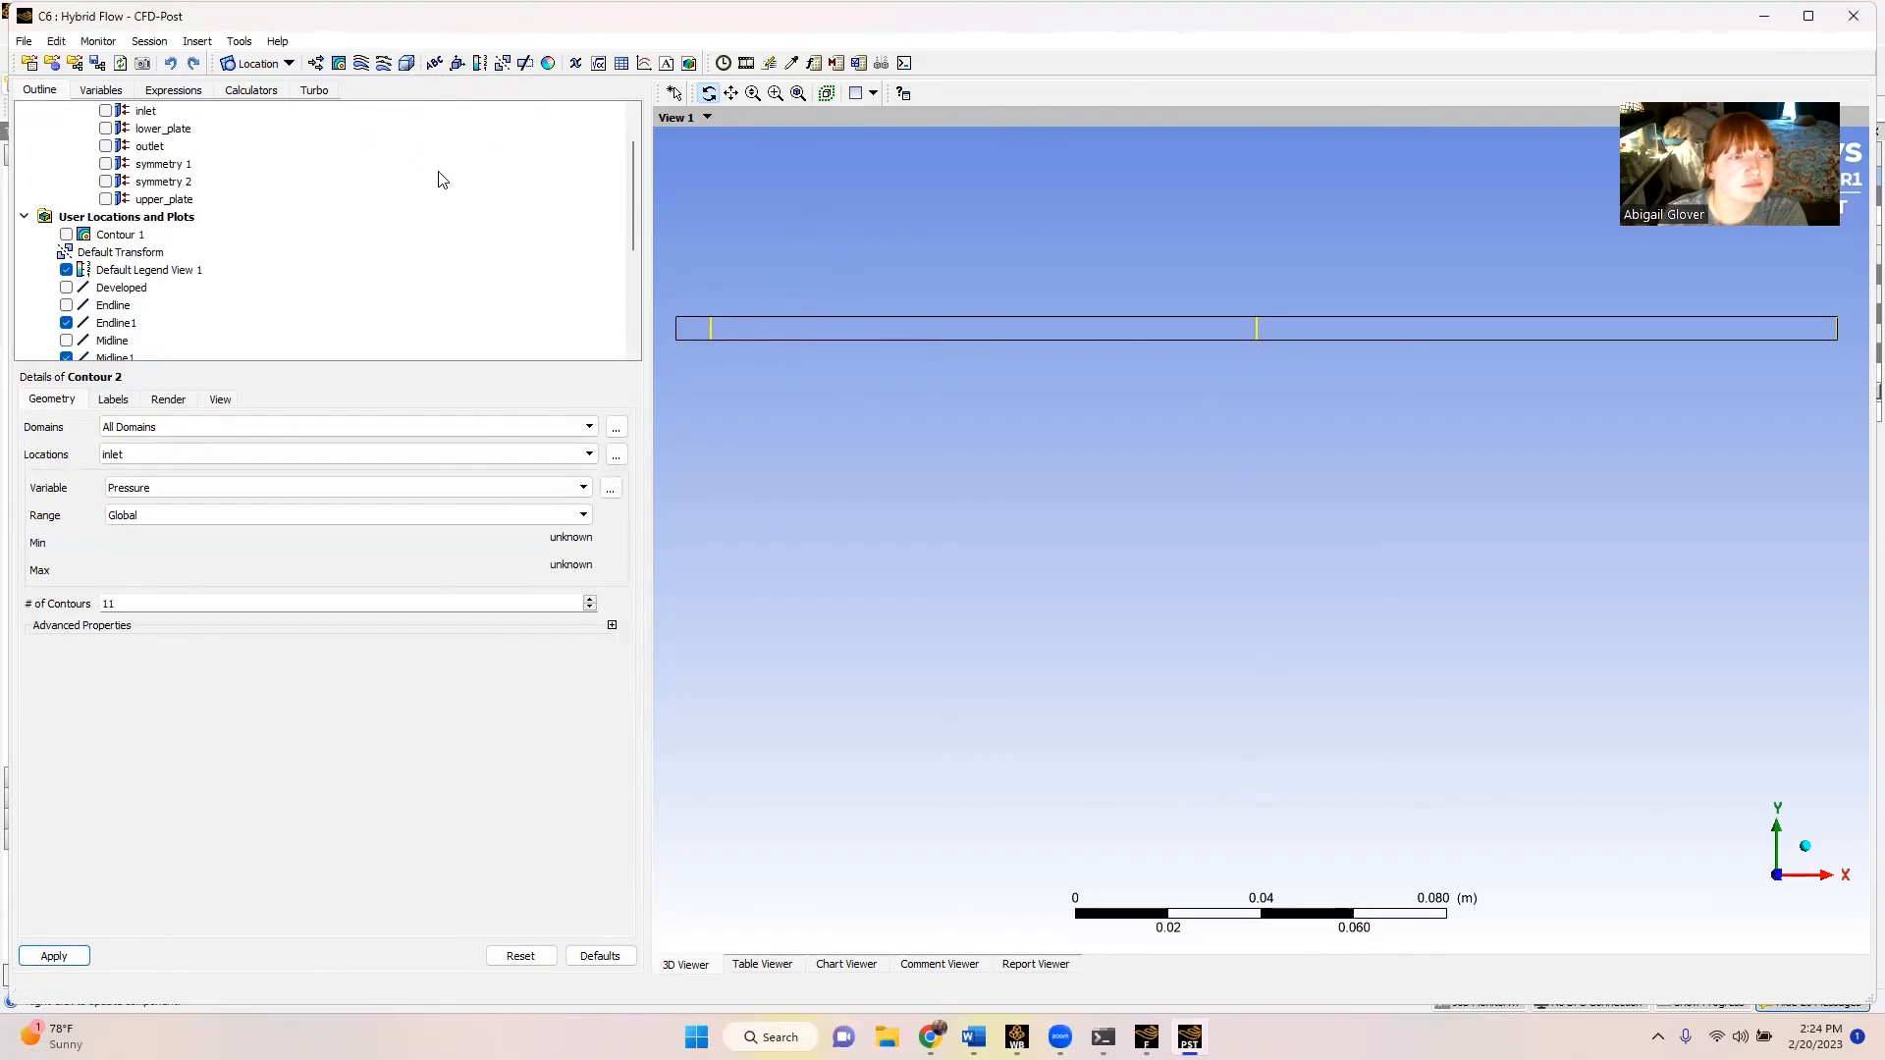
left_click(335, 453)
left_click(131, 509)
left_click(137, 488)
left_click(144, 555)
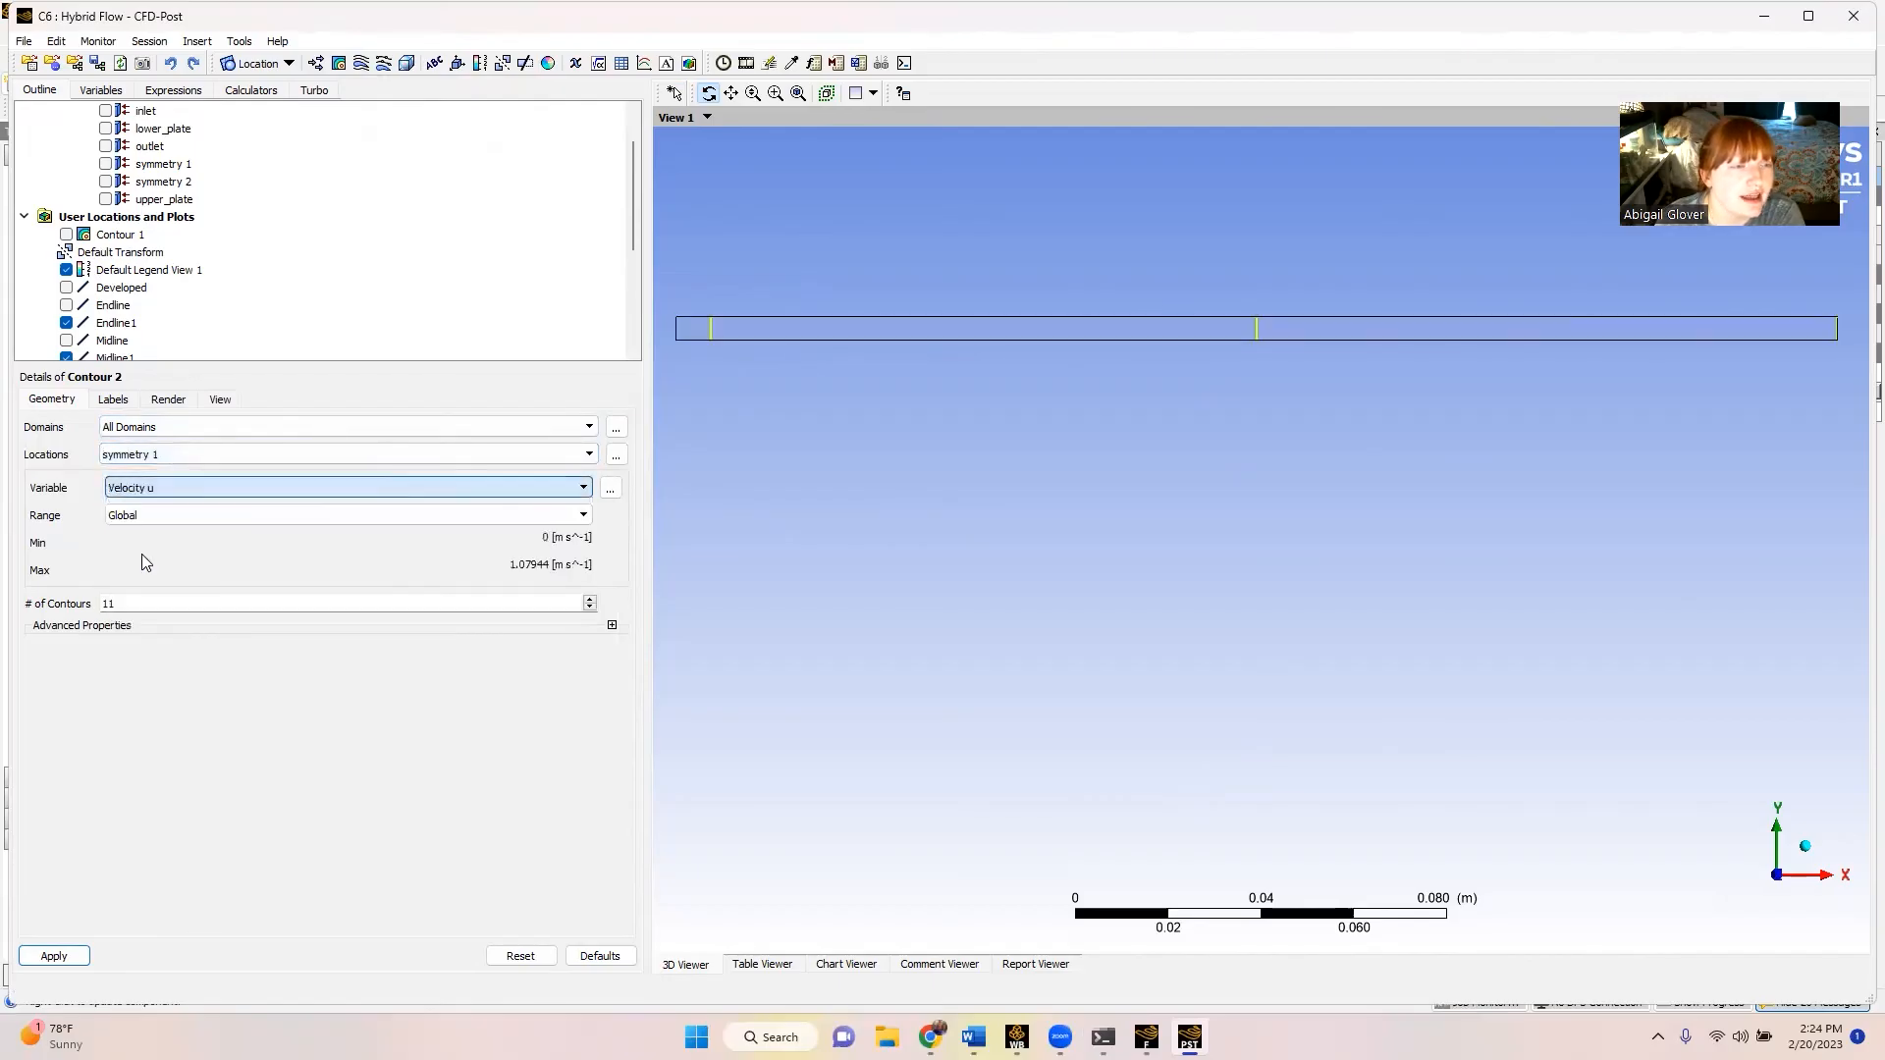
type("0")
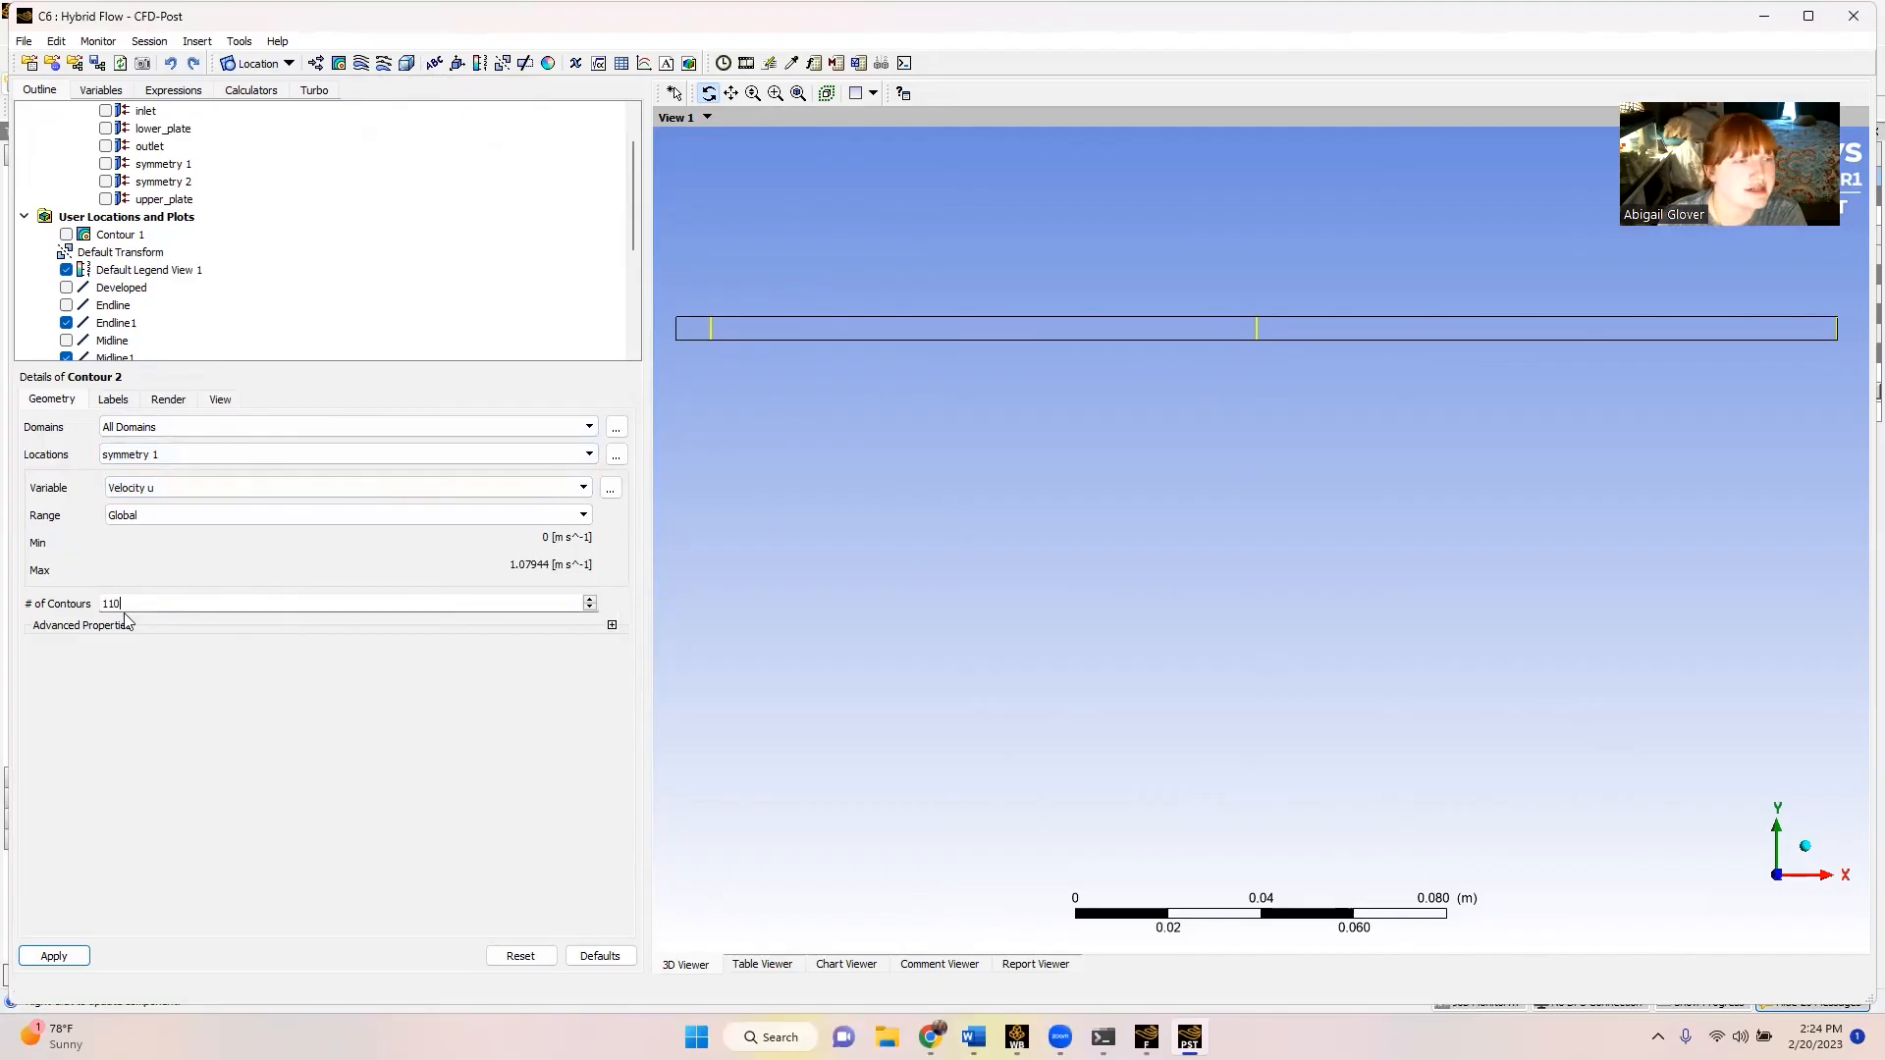
- Check the new contour's domain, label, render and view settings, and apply the contour and the default legend's appearance
left_click(178, 426)
left_click(179, 426)
left_click(118, 404)
left_click(166, 405)
left_click(216, 399)
left_click(45, 402)
left_click(54, 956)
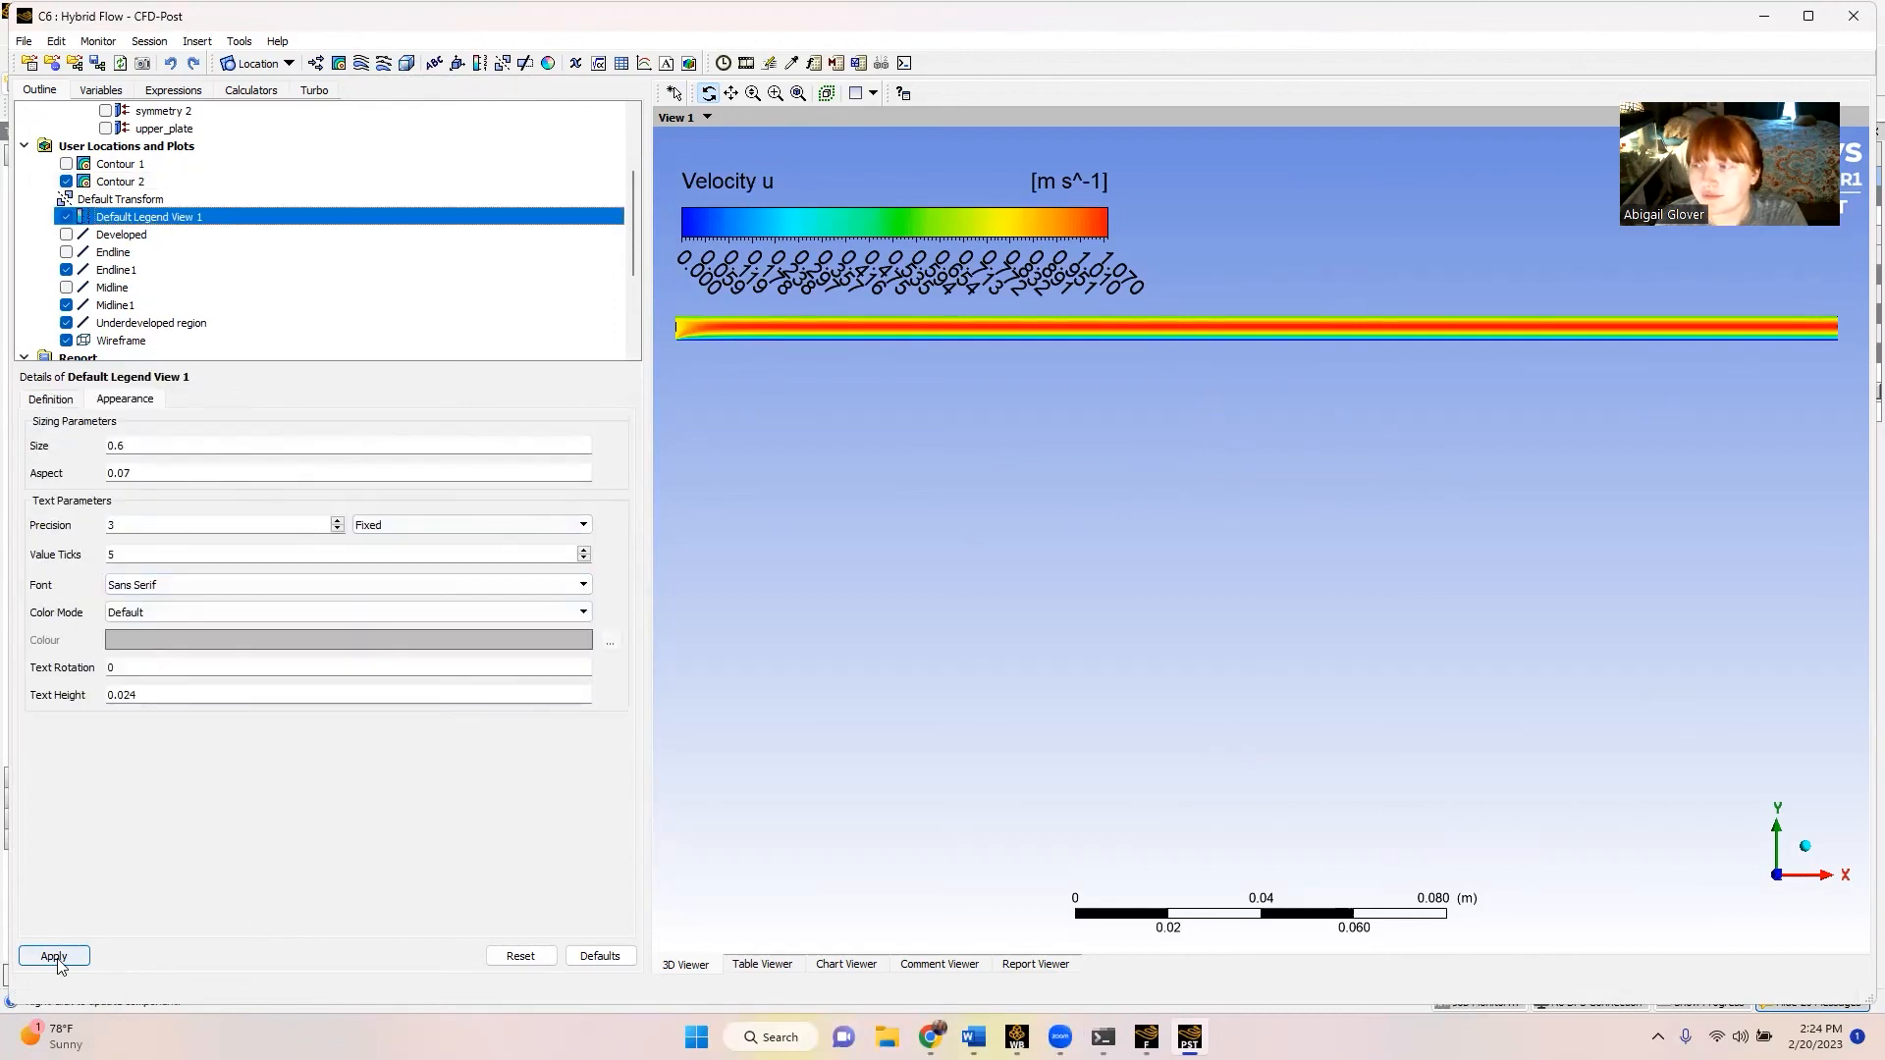
left_click(54, 956)
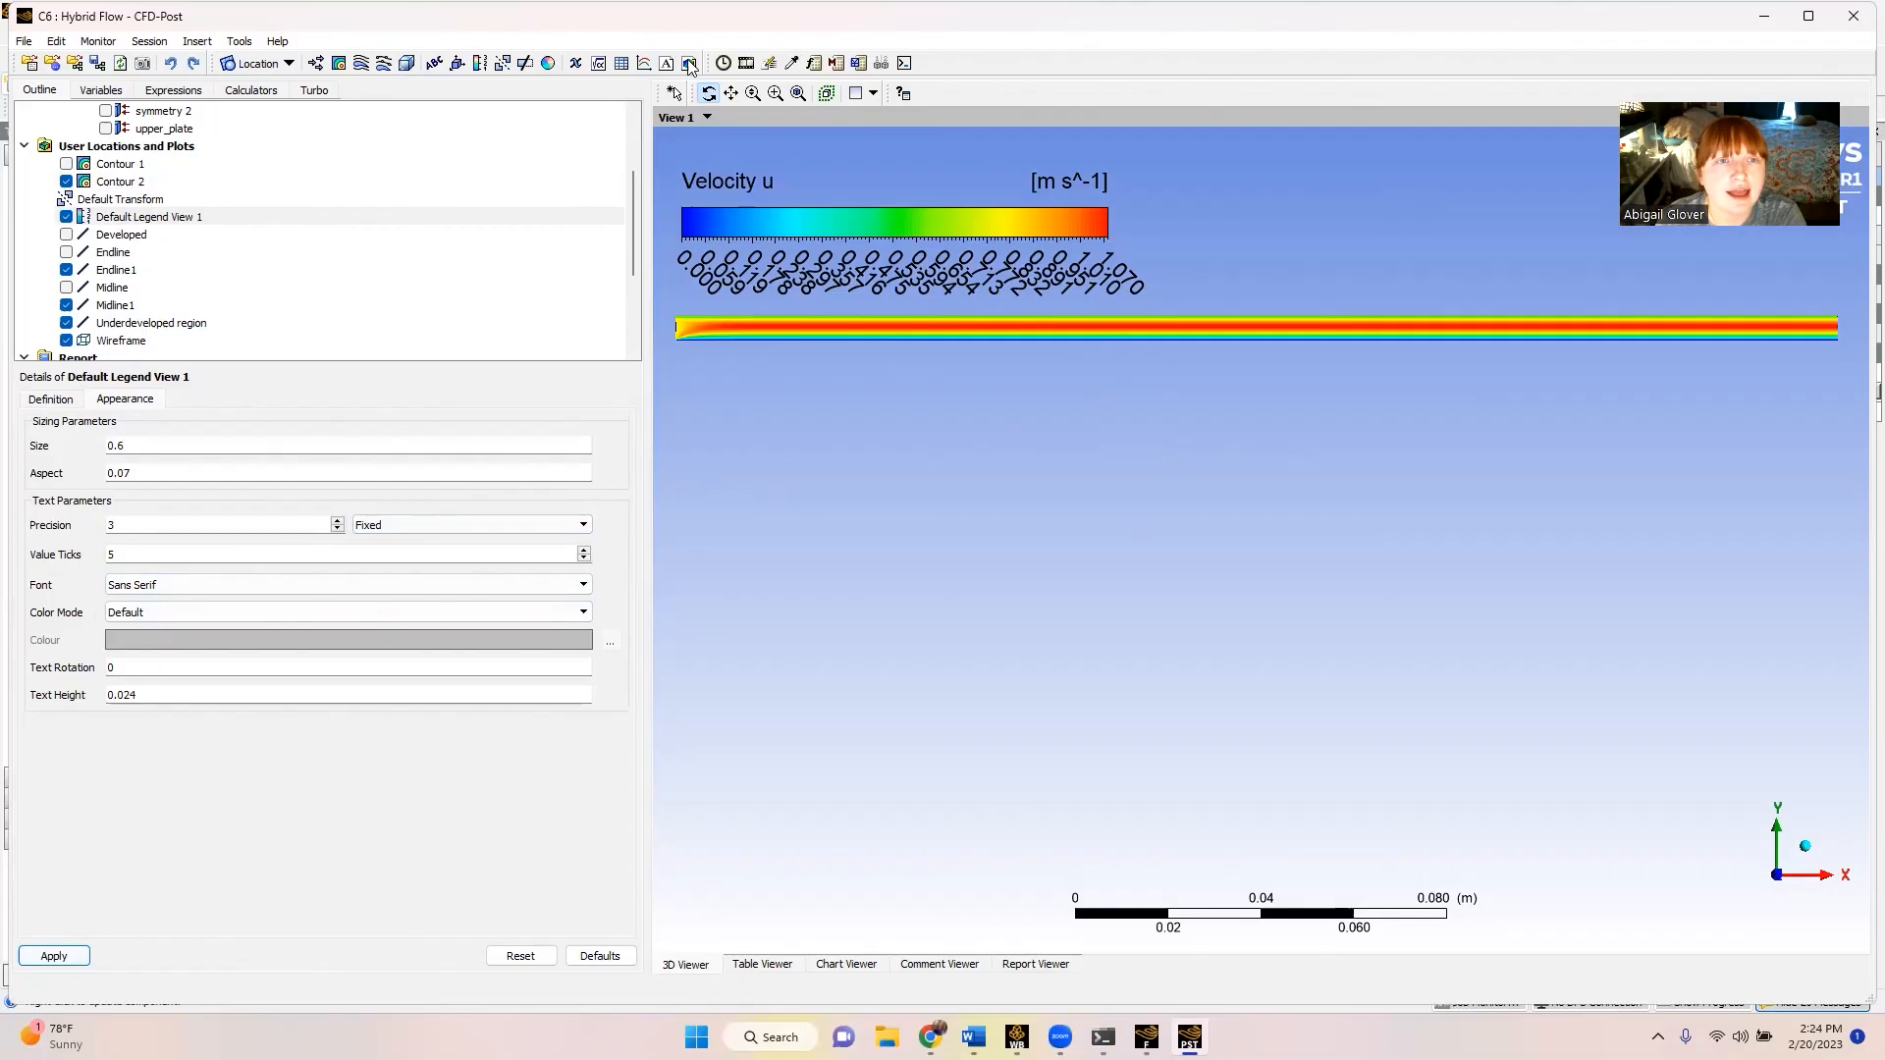
- Insert an XY line chart titled Velocity Profile for Hybrid Flow
left_click(644, 65)
left_click(693, 151)
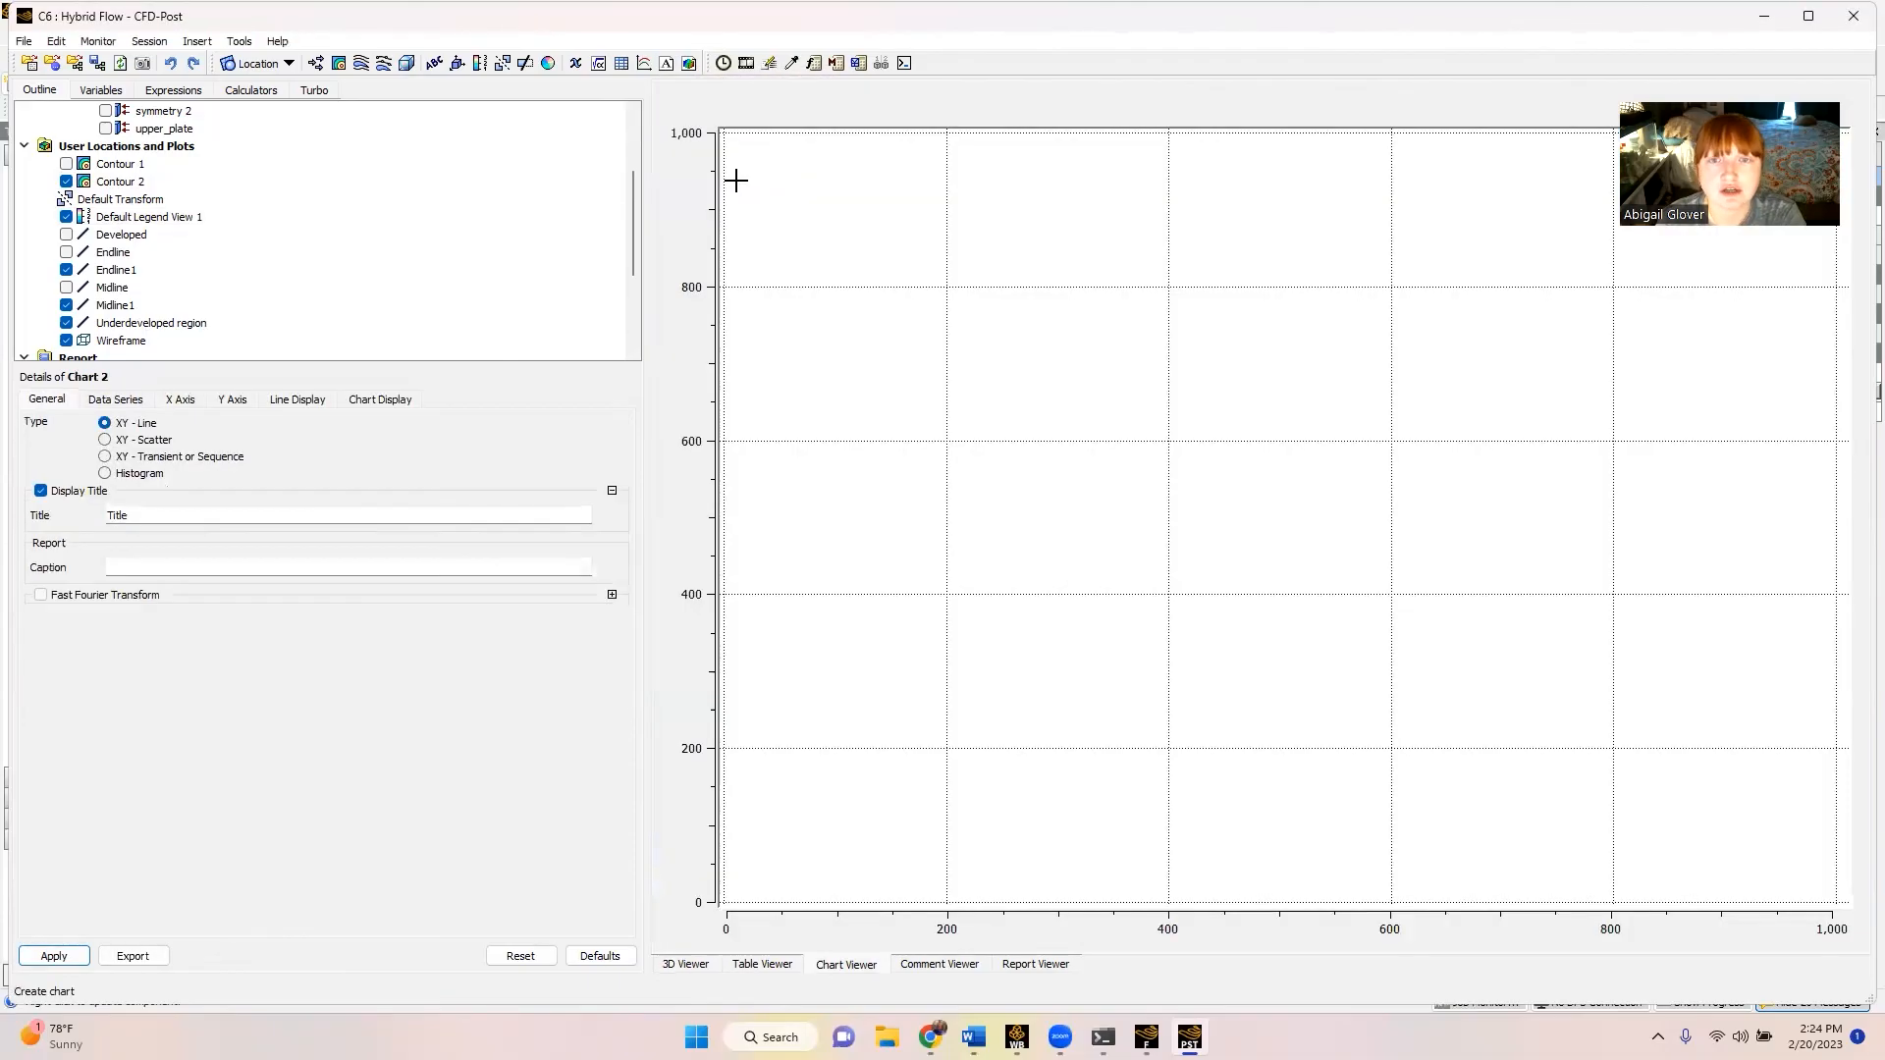
double_click(112, 517)
type("Velocity Profile for Hybrid Flow")
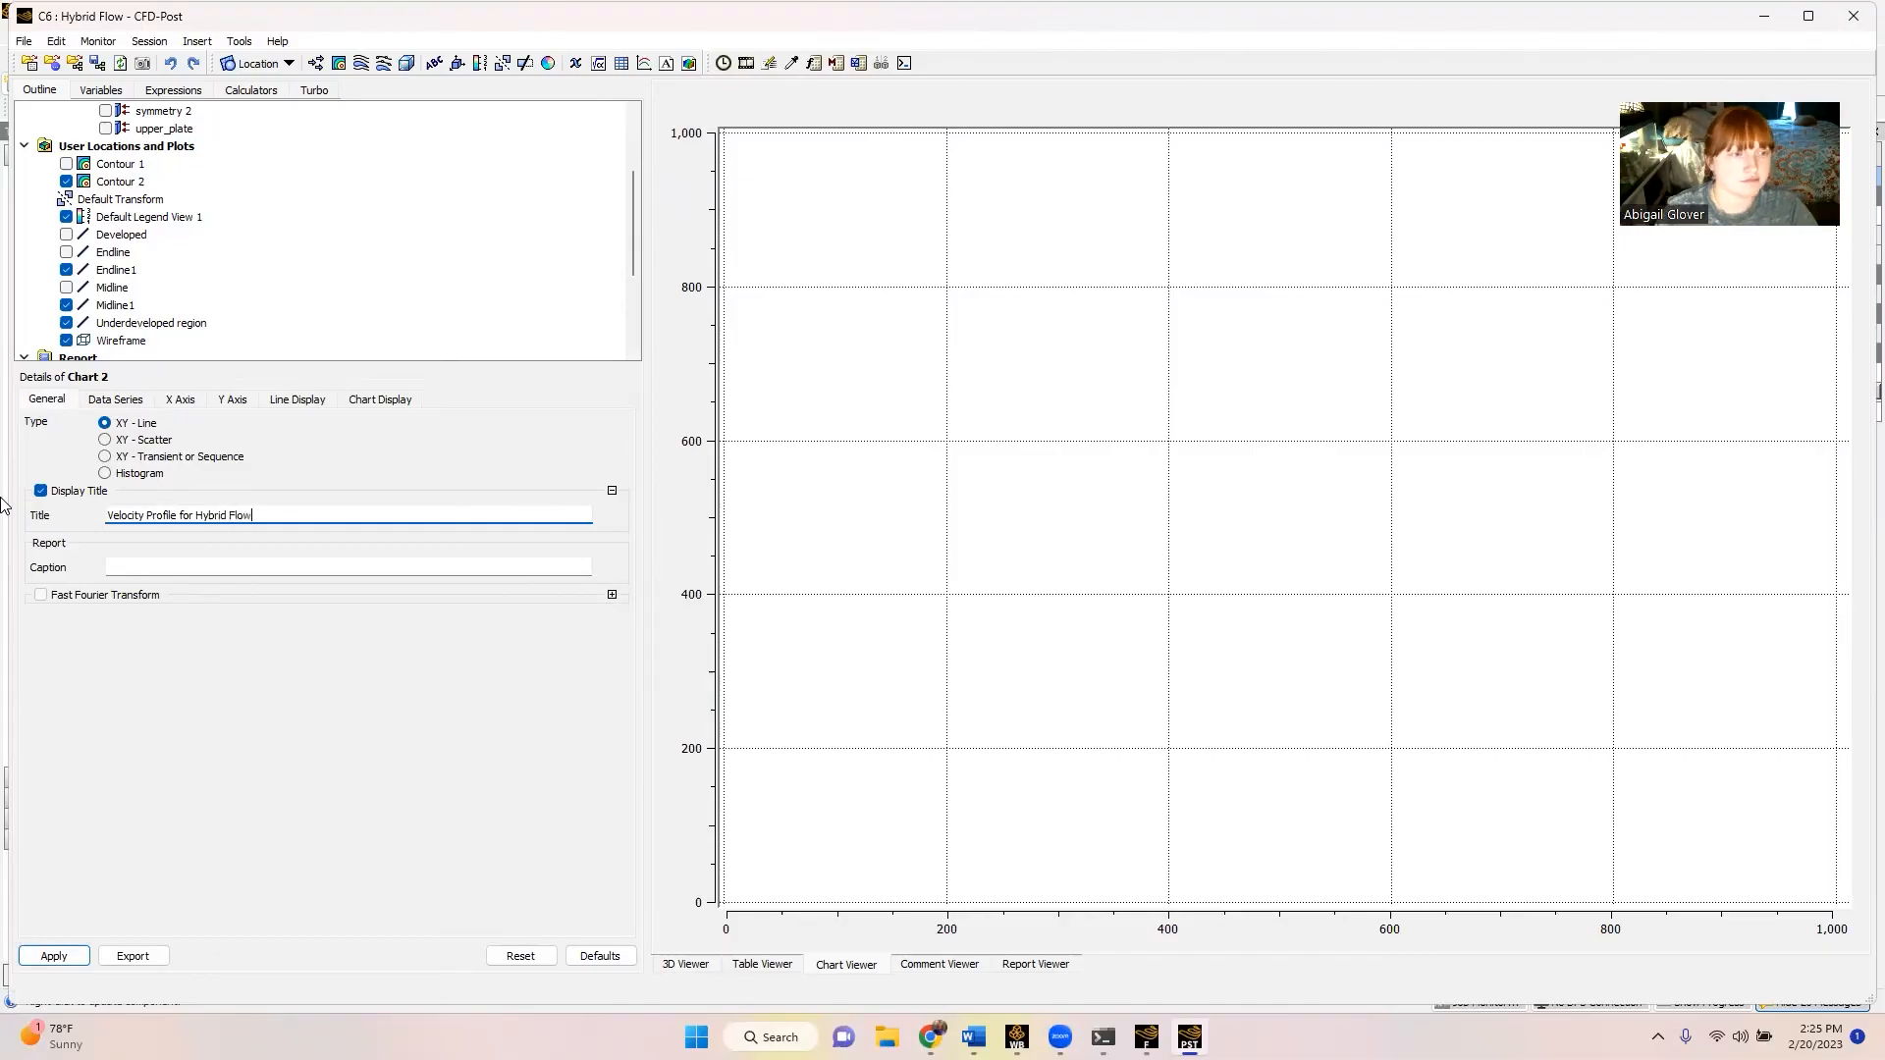
- Name the chart's first data series Midline and set its location to Midline1
left_click(130, 403)
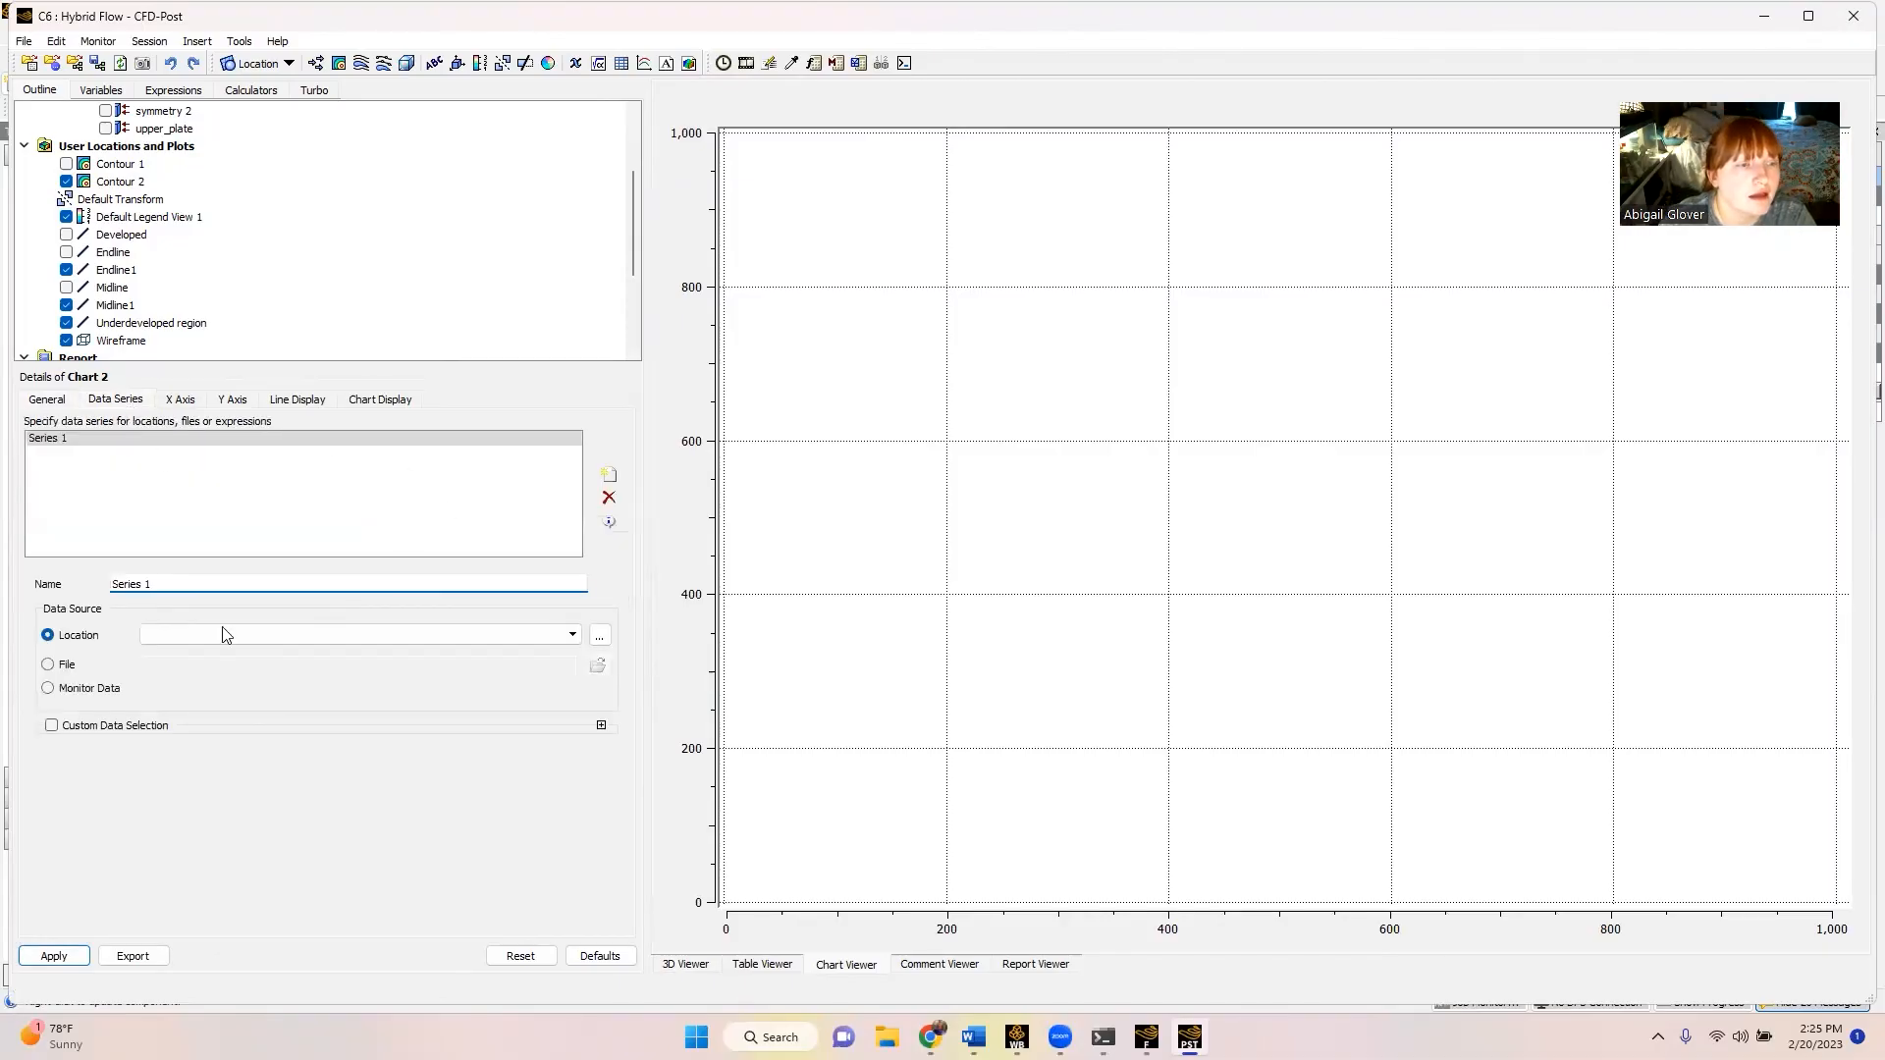
left_click_drag(261, 583, 0, 606)
type("Midline")
left_click(161, 634)
left_click(189, 703)
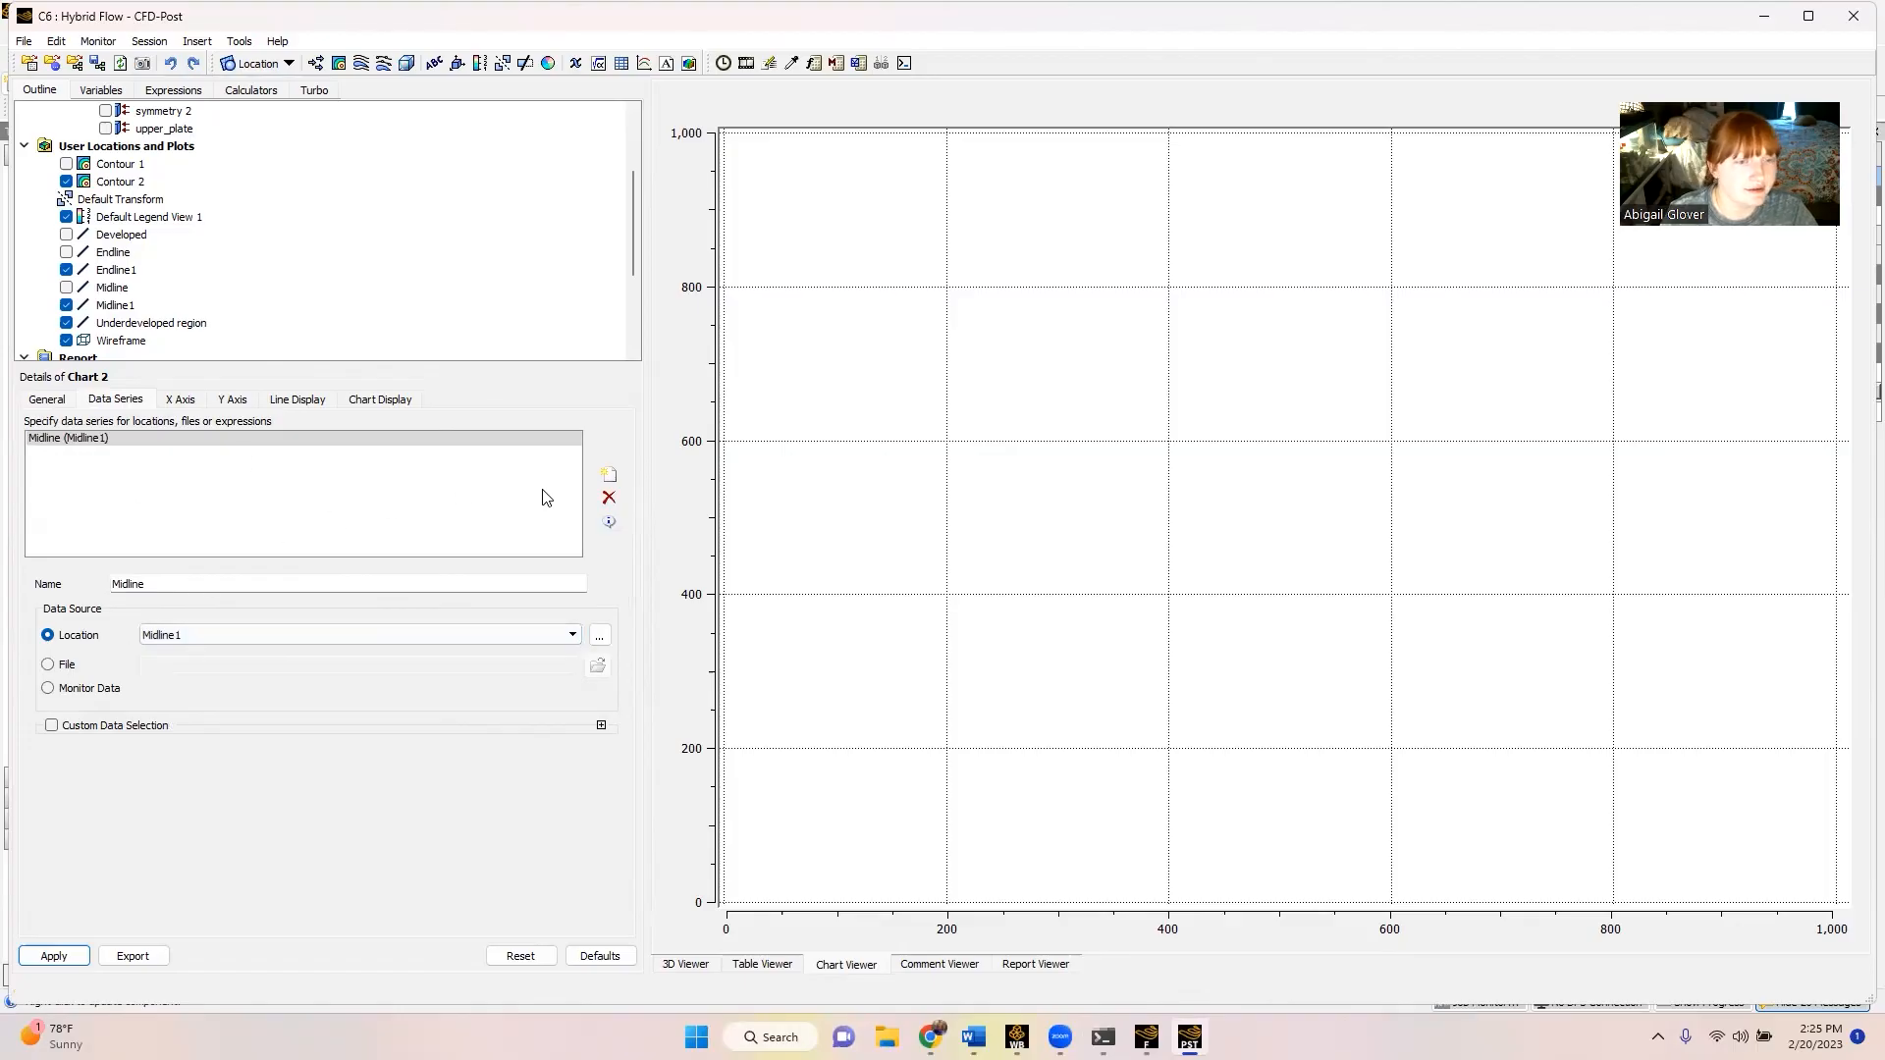
- Add a second data series named Endline with Endline1 as its location
left_click(609, 475)
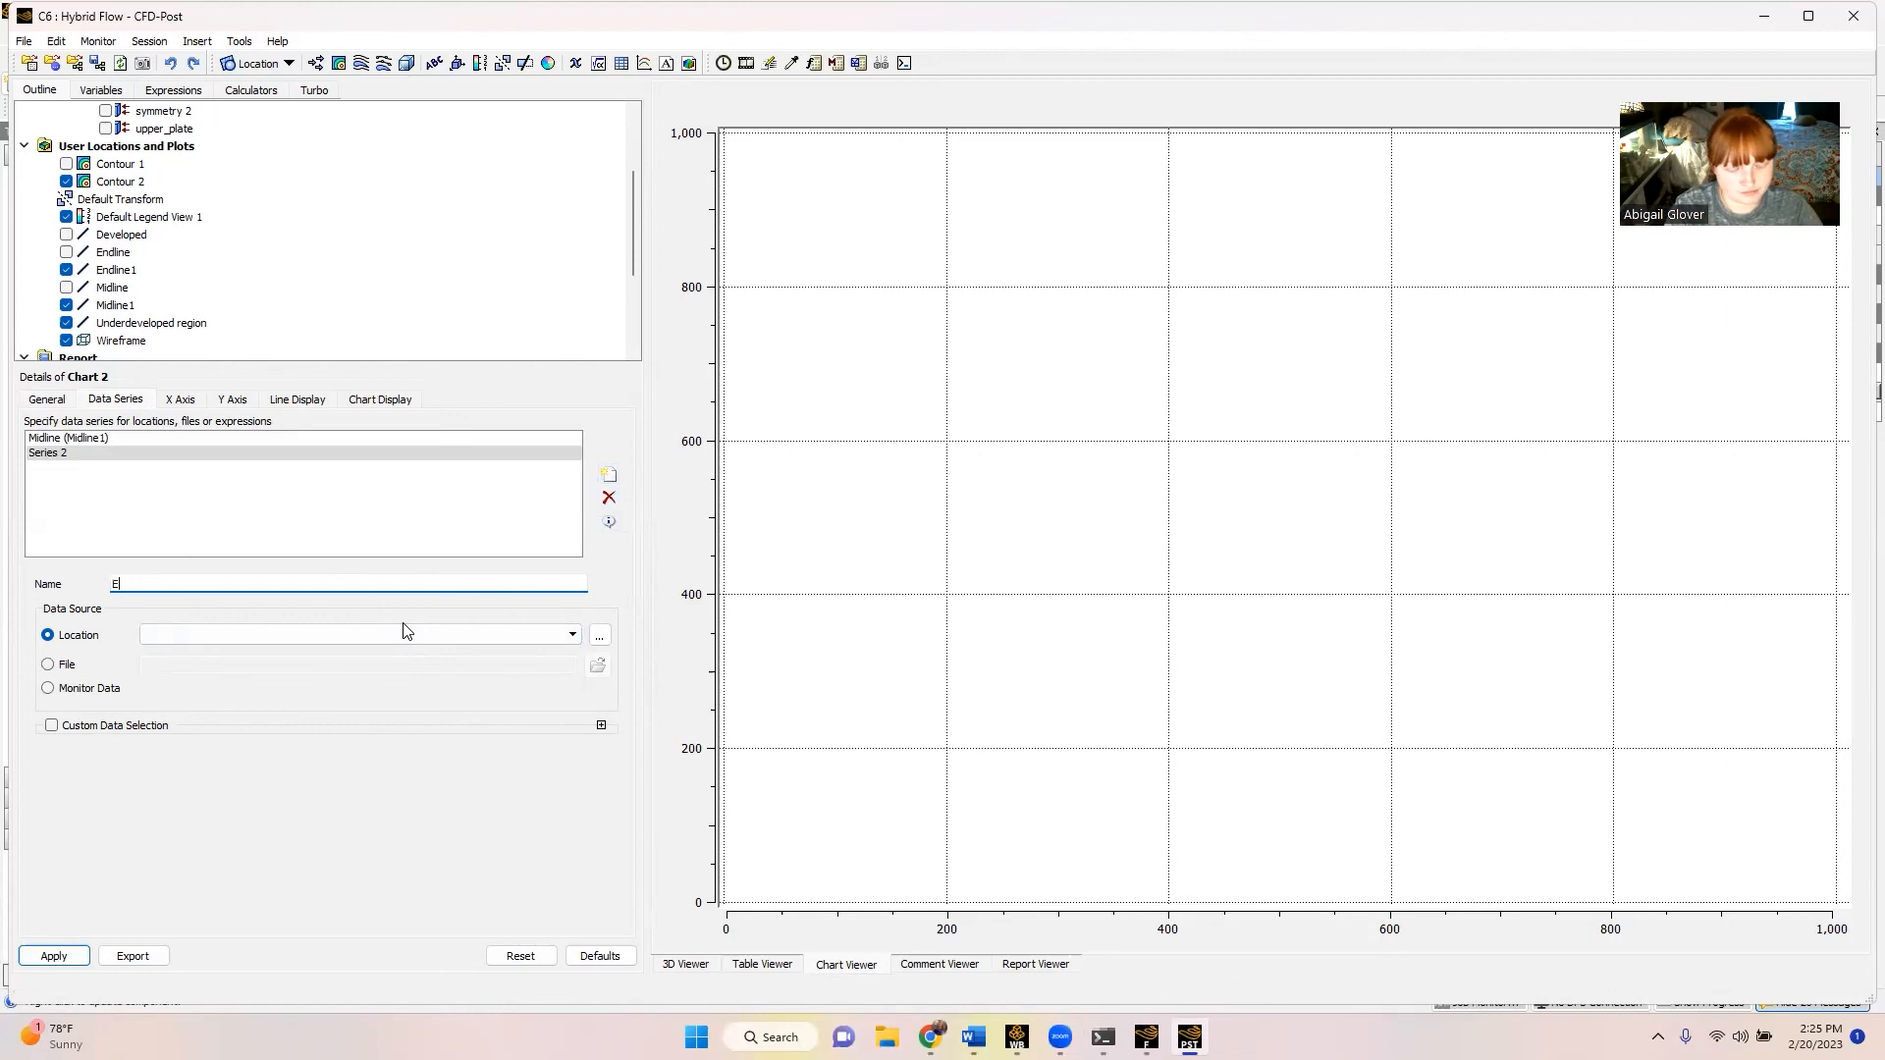
left_click(481, 634)
left_click(335, 681)
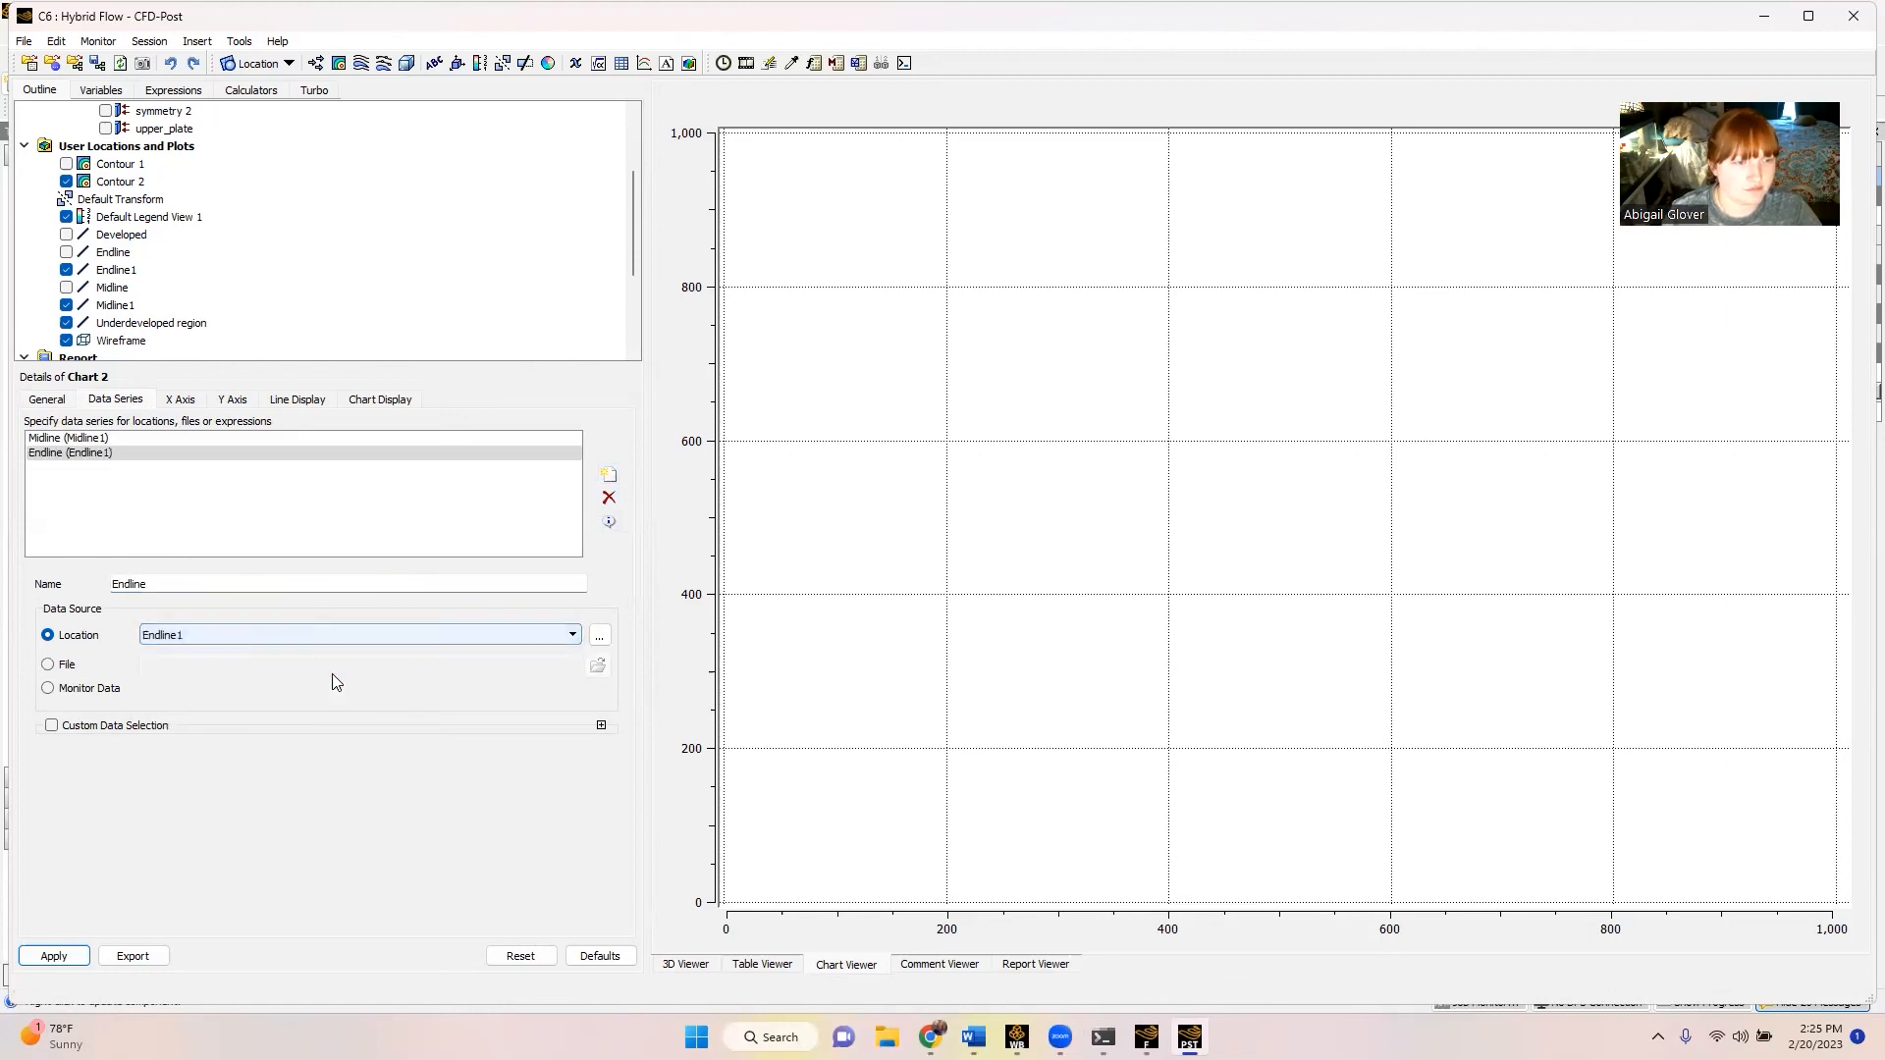
- Add a third data series named Developing Flow Region with the Underdeveloped region line as its location
left_click(609, 475)
left_click_drag(162, 585, 3, 589)
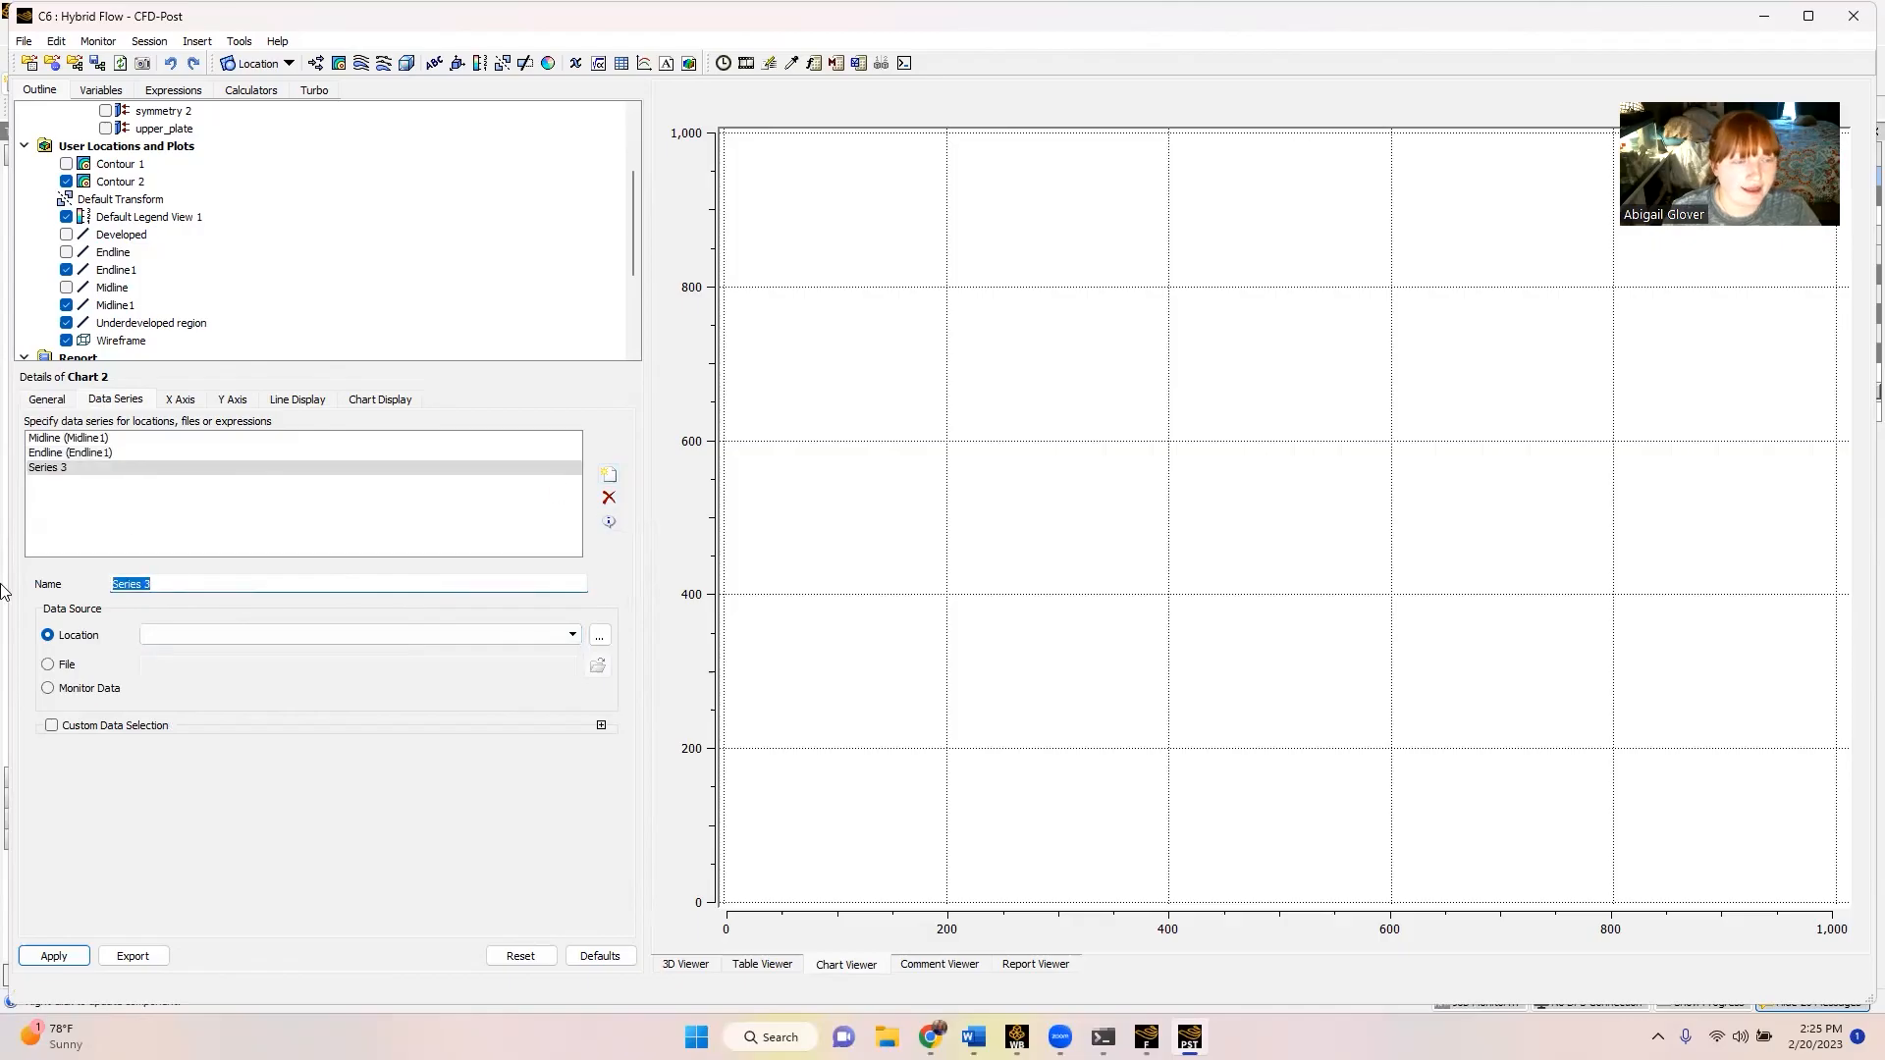
type("Developing Flow Region")
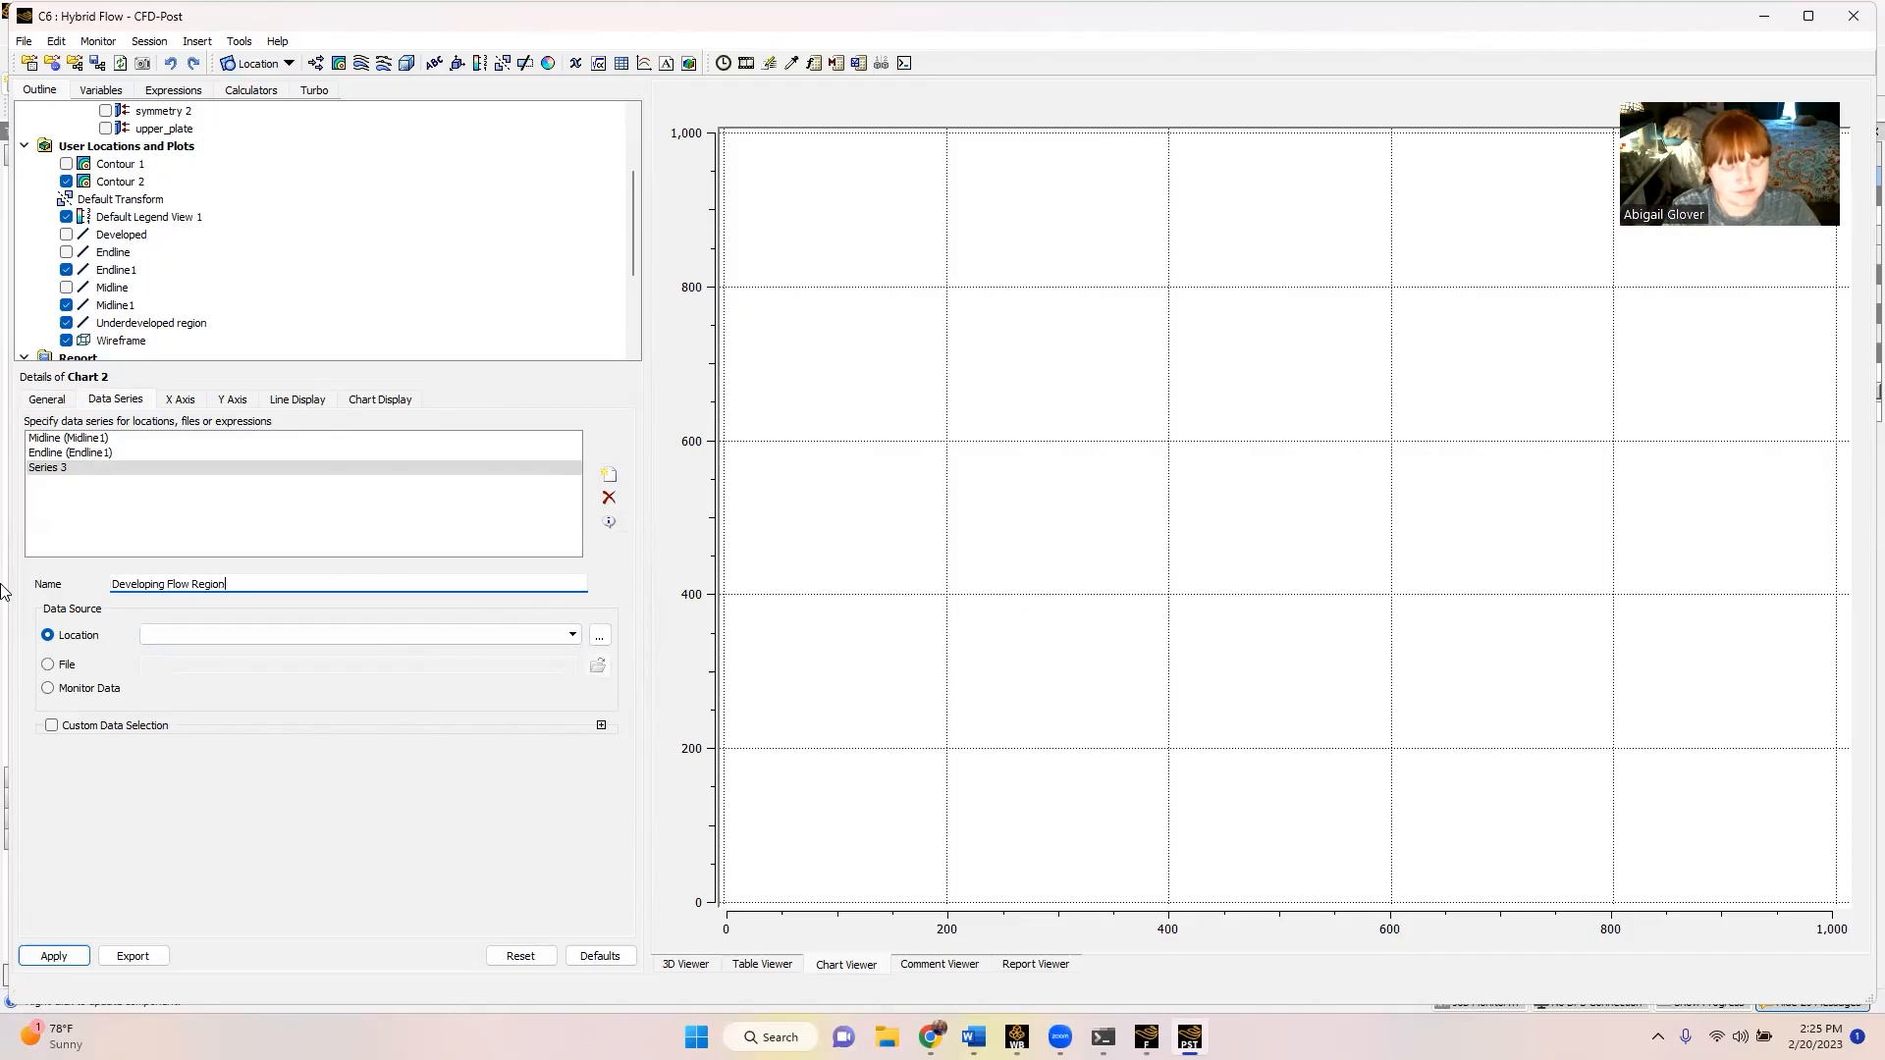
left_click(169, 634)
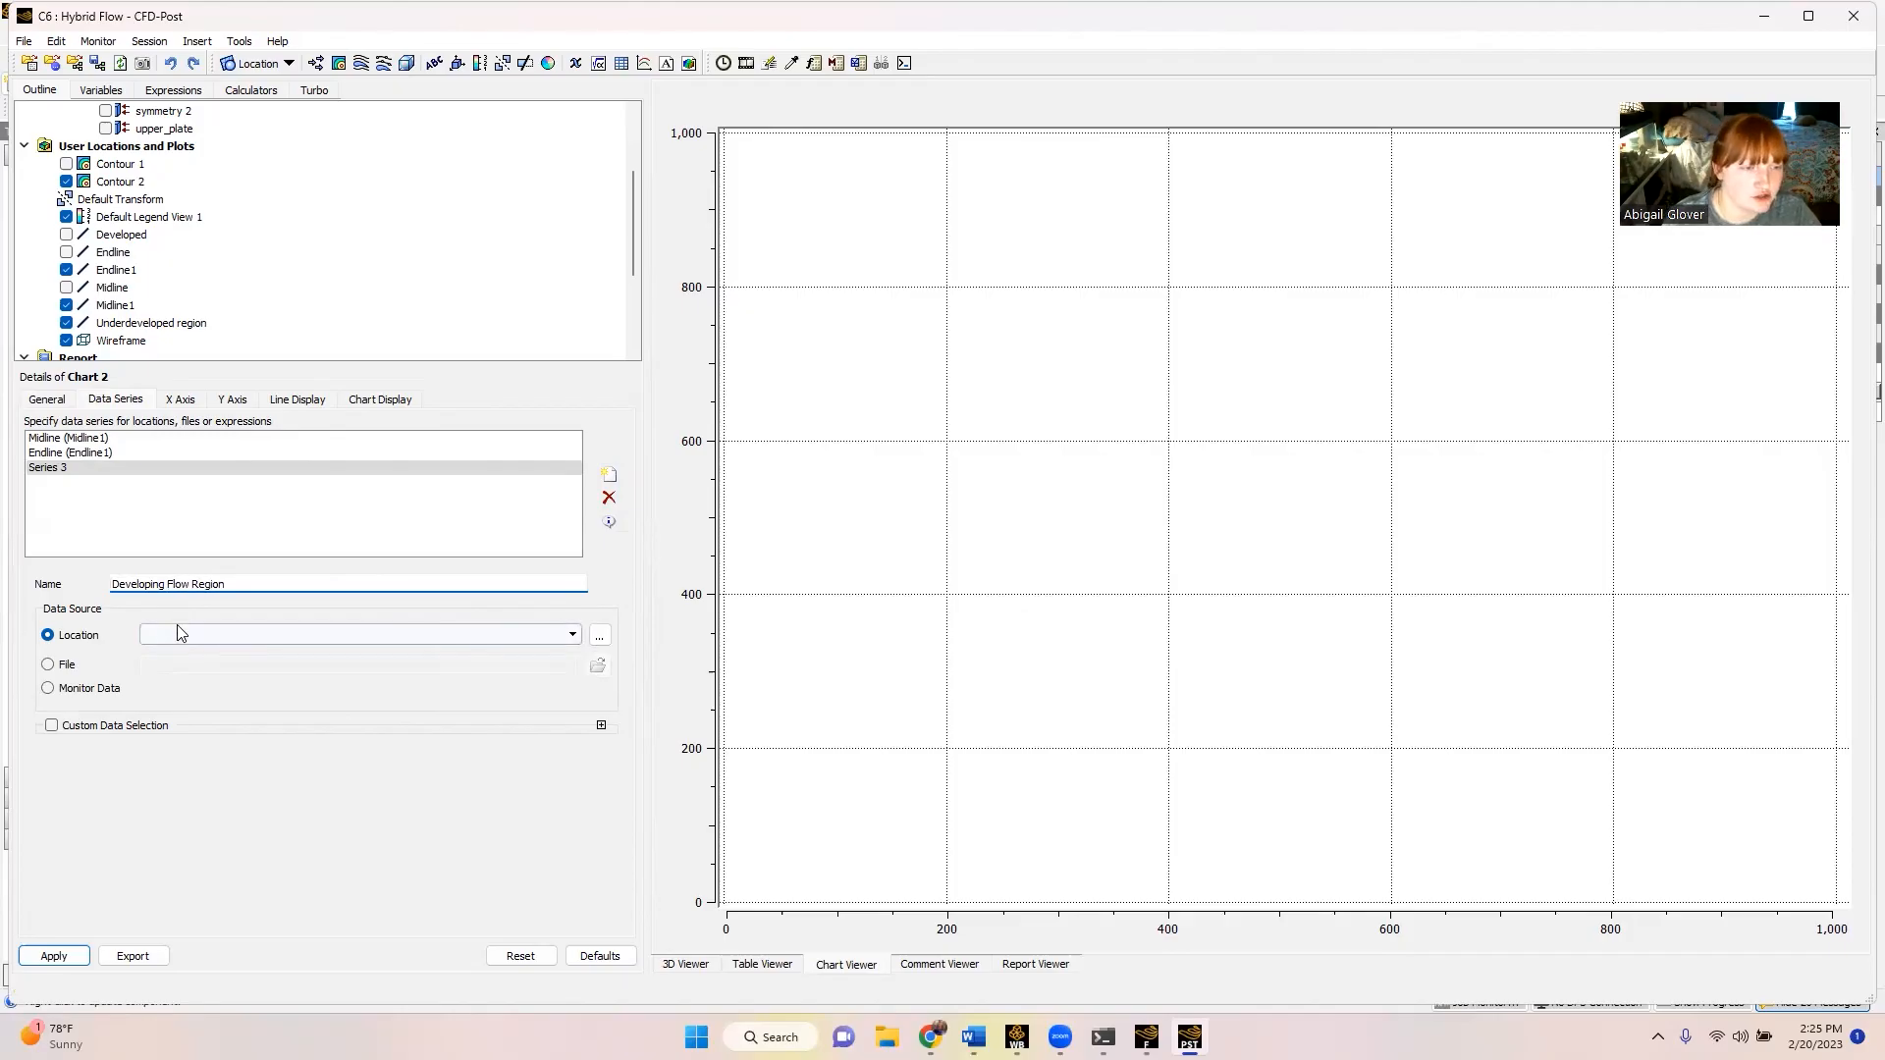
left_click(190, 639)
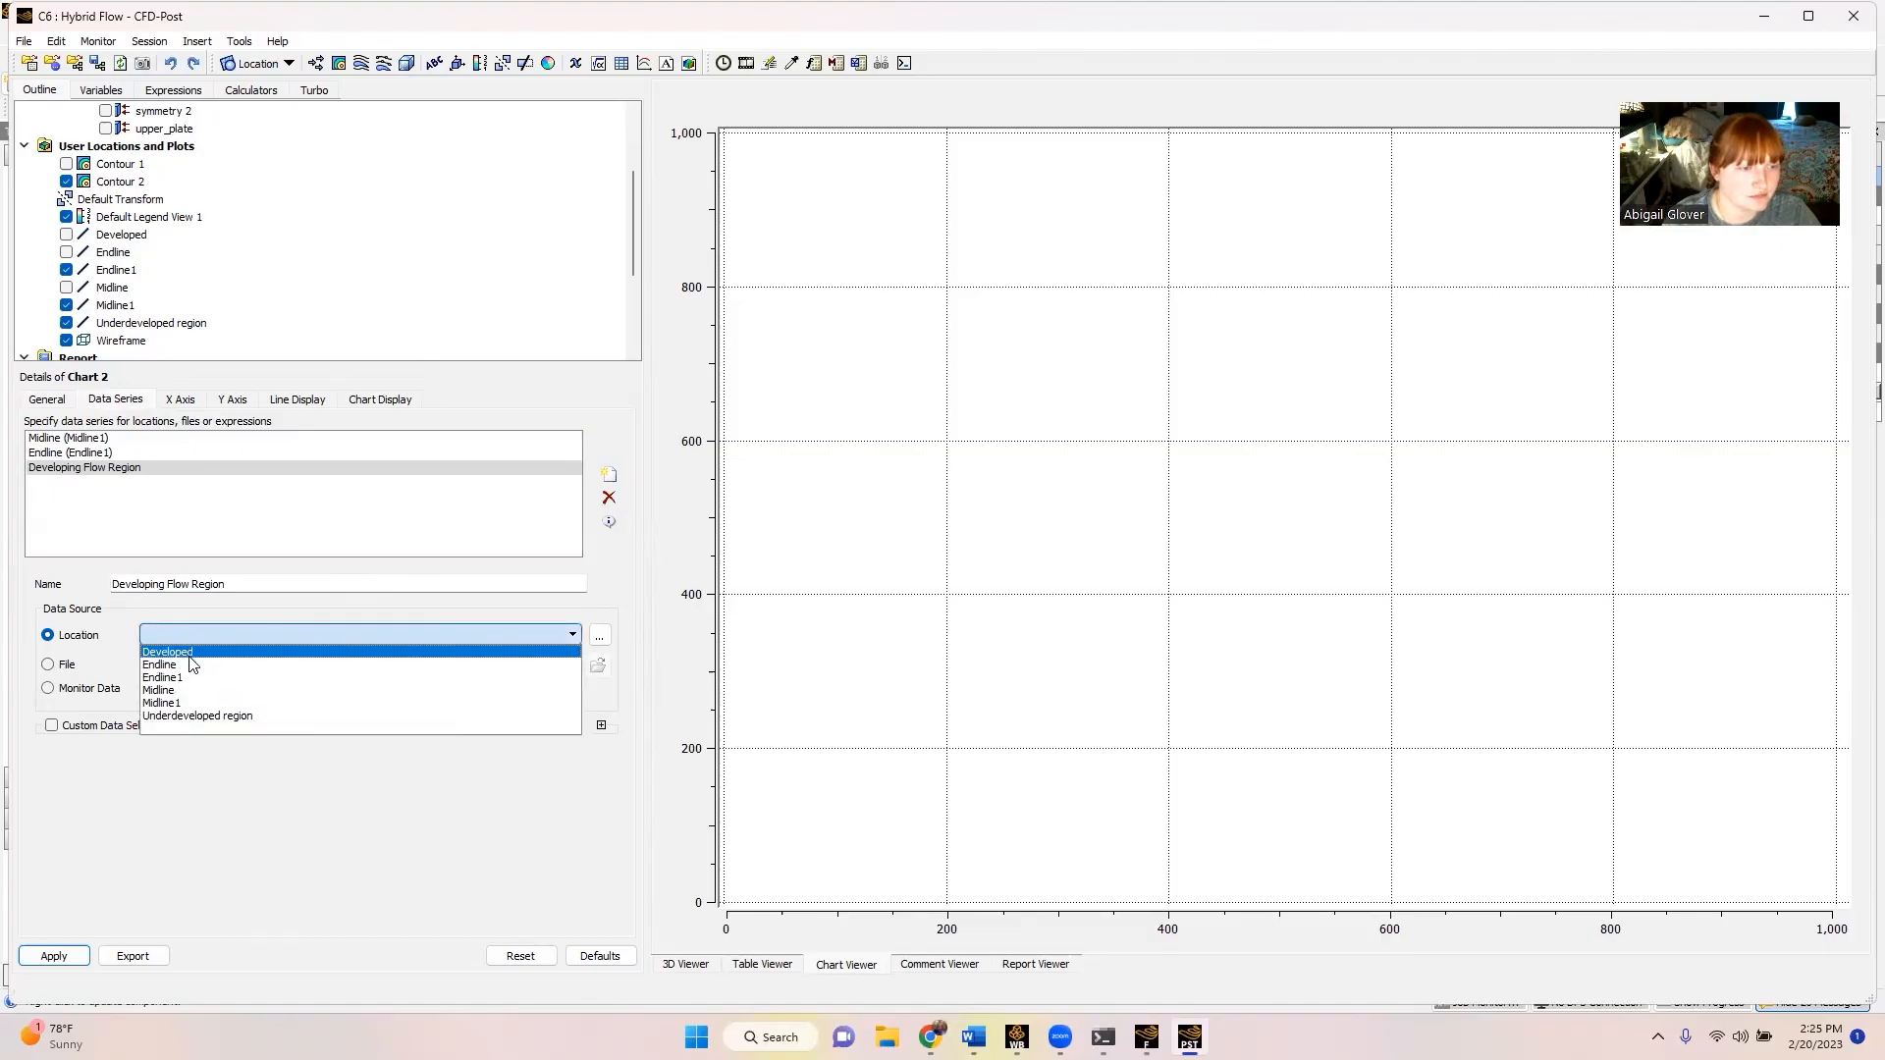
left_click(198, 716)
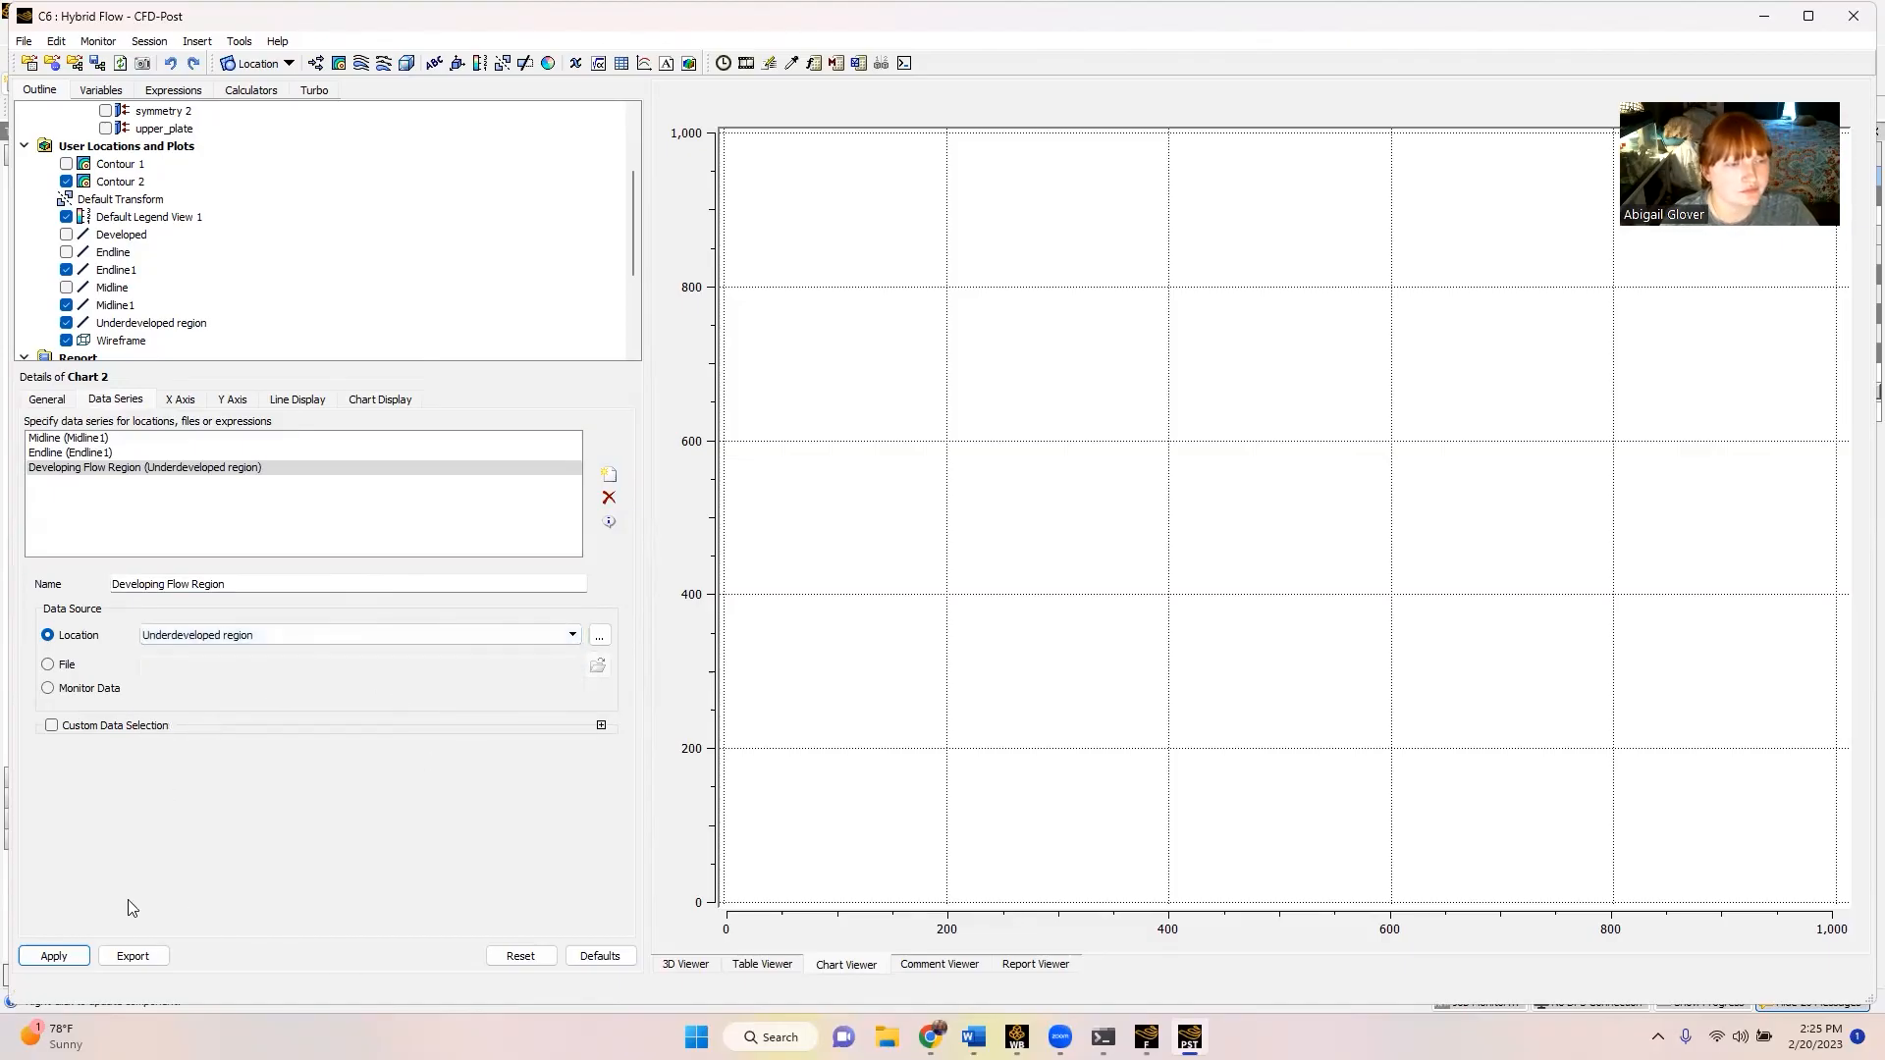
- Set the X axis variable to Velocity u and the Y axis variable to Y, and plot the chart
left_click(186, 403)
left_click(218, 447)
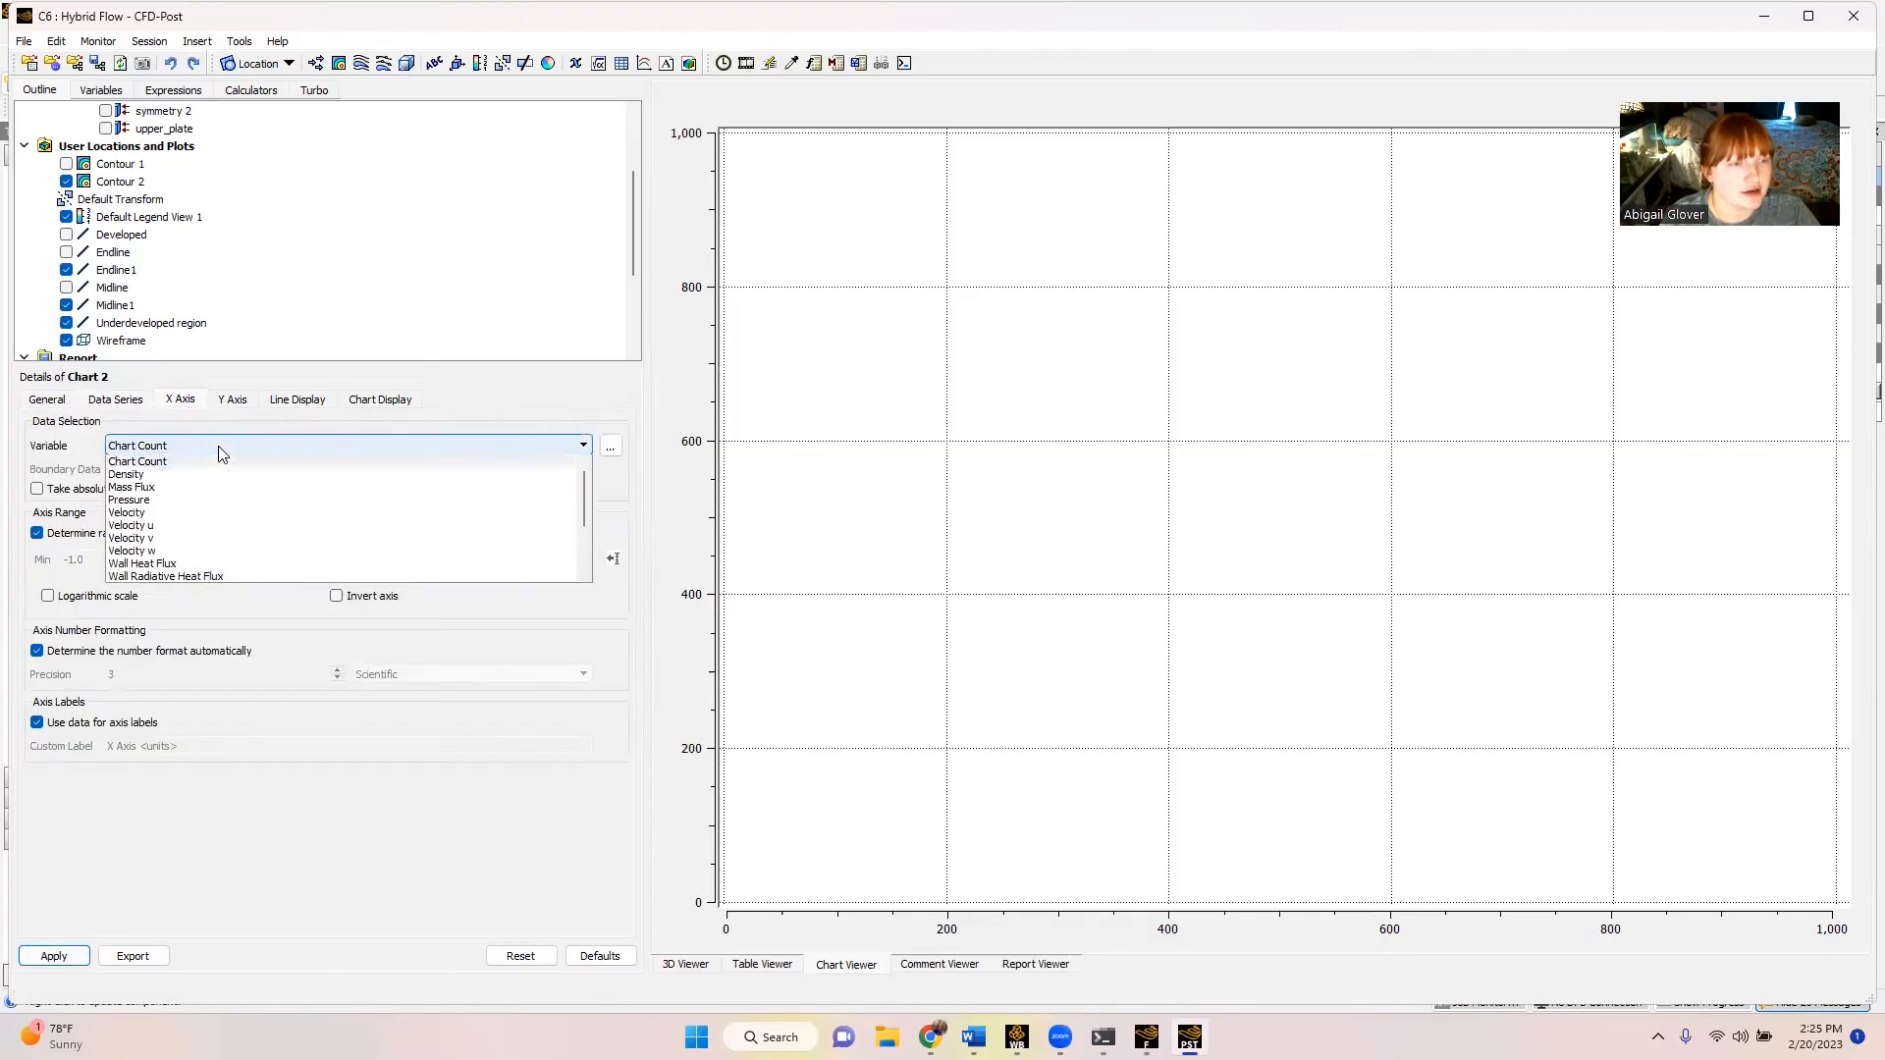
left_click(184, 501)
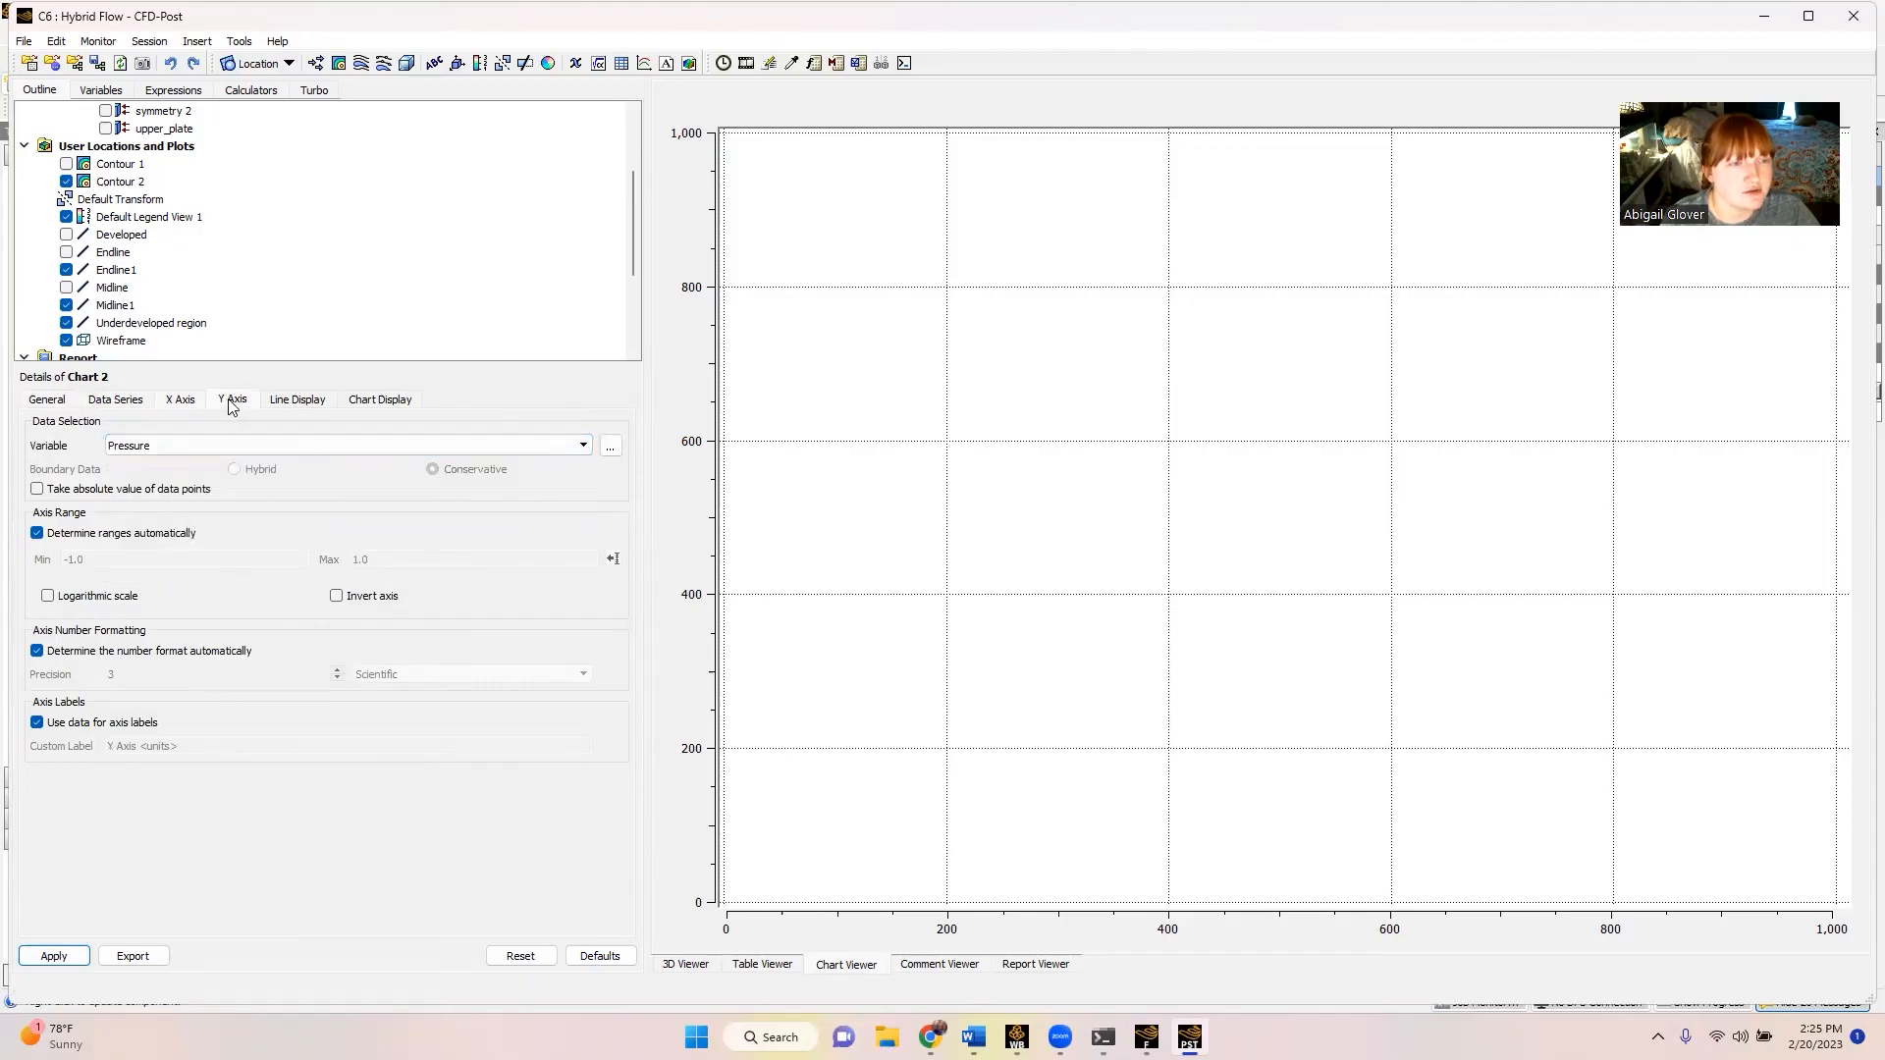
left_click(208, 445)
scroll(210, 505, "down", 5)
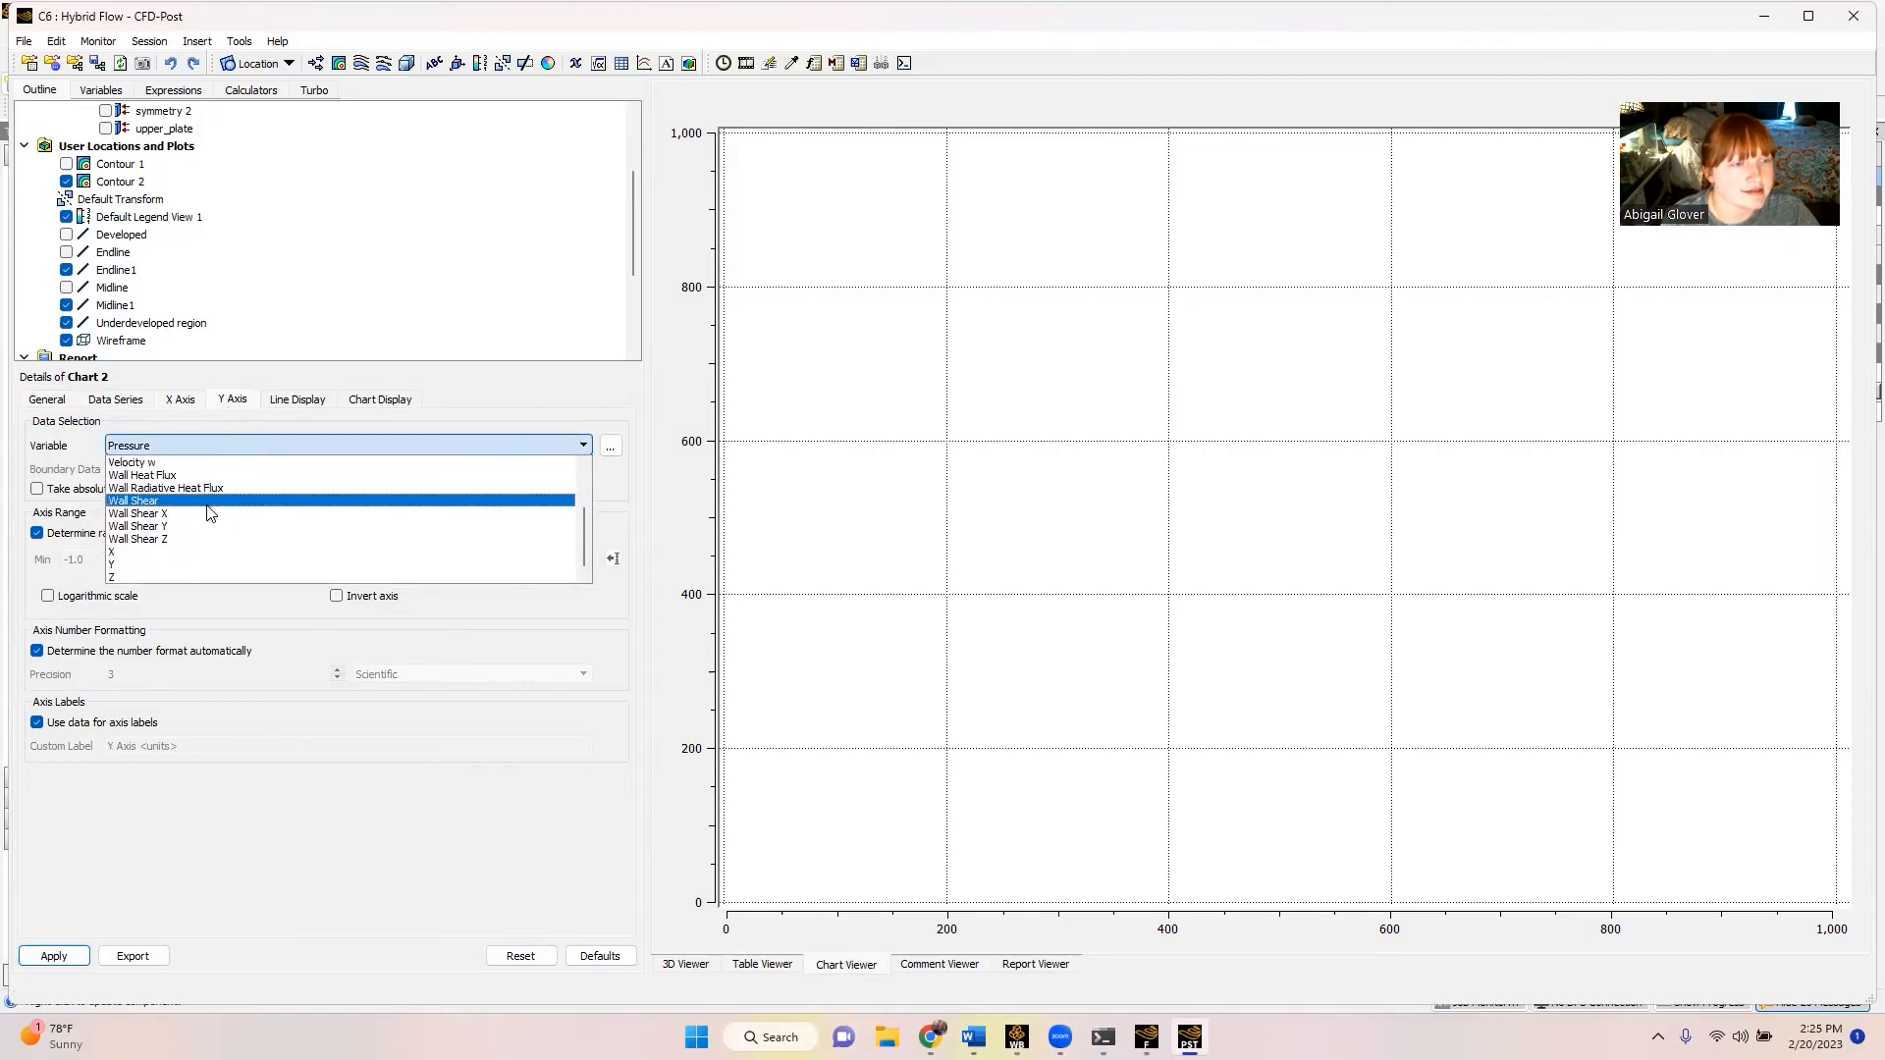
left_click(157, 567)
left_click(40, 958)
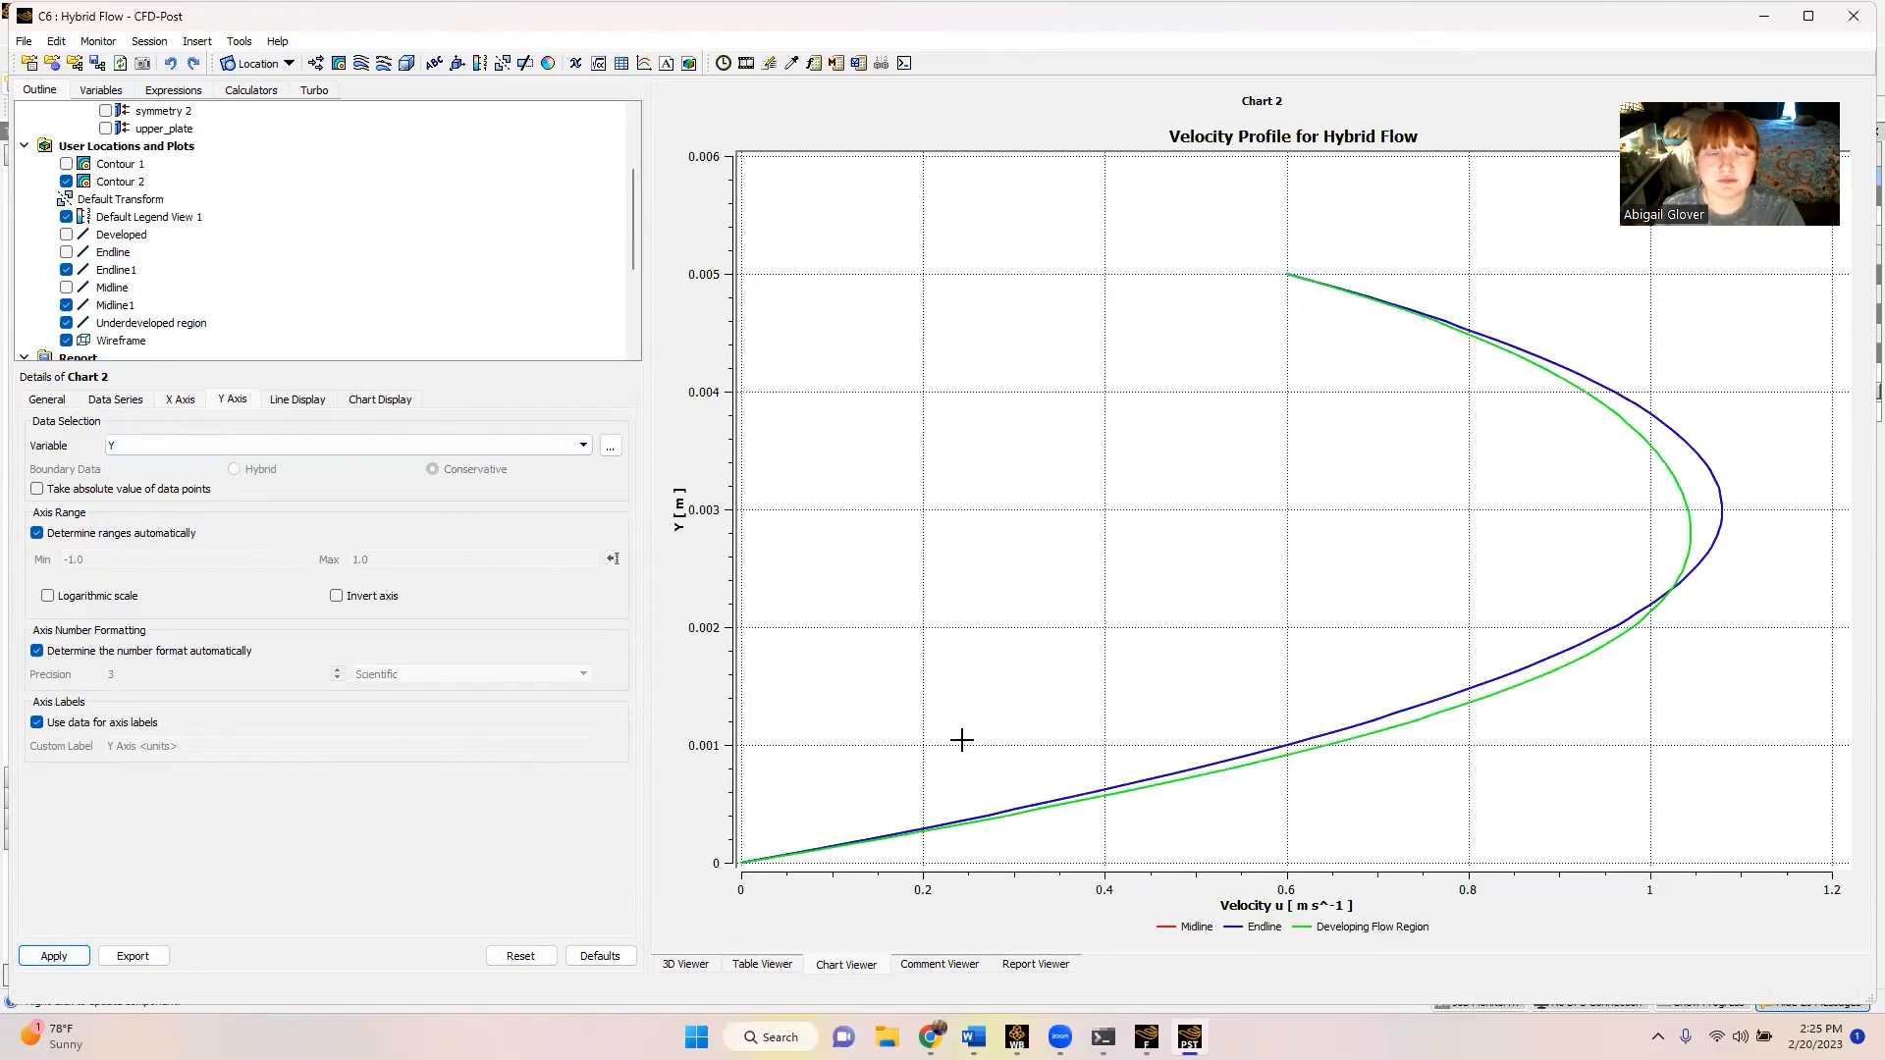
- Review the velocity profile chart's general settings and its data series against the plotted curves
left_click(42, 403)
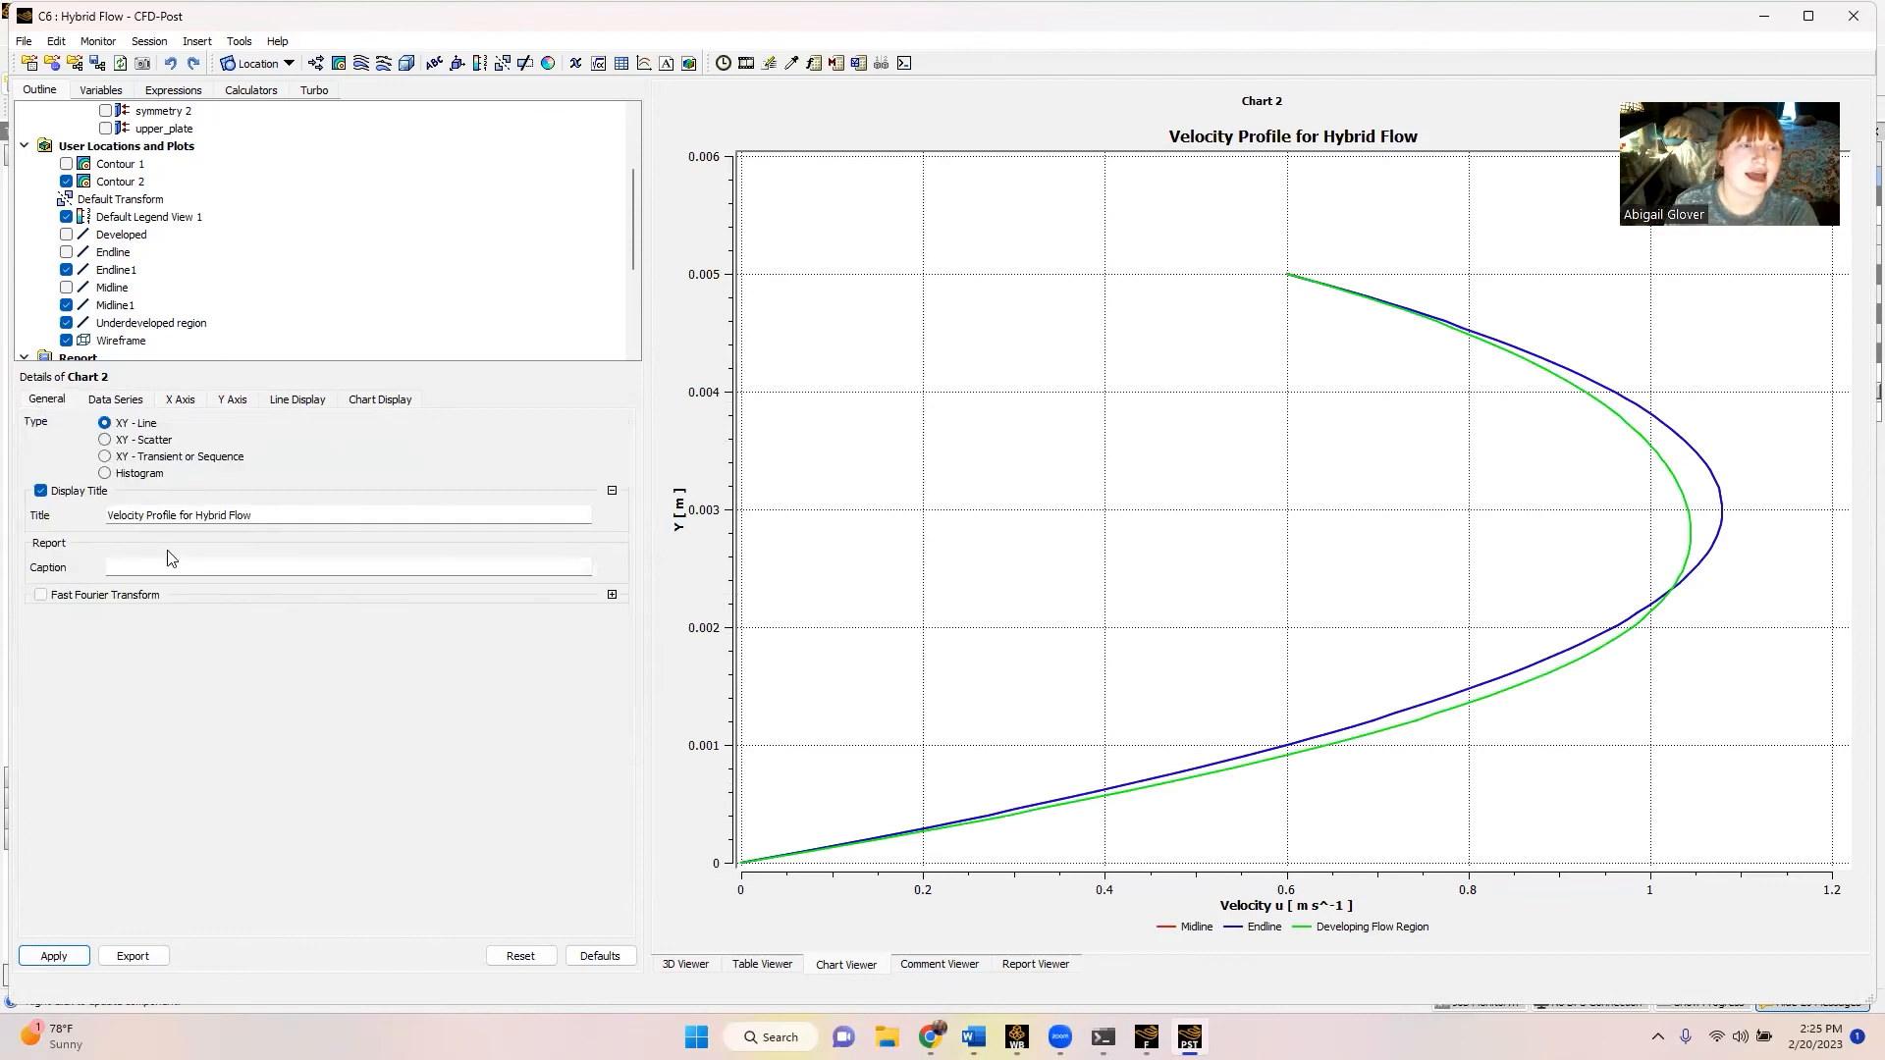
left_click(138, 401)
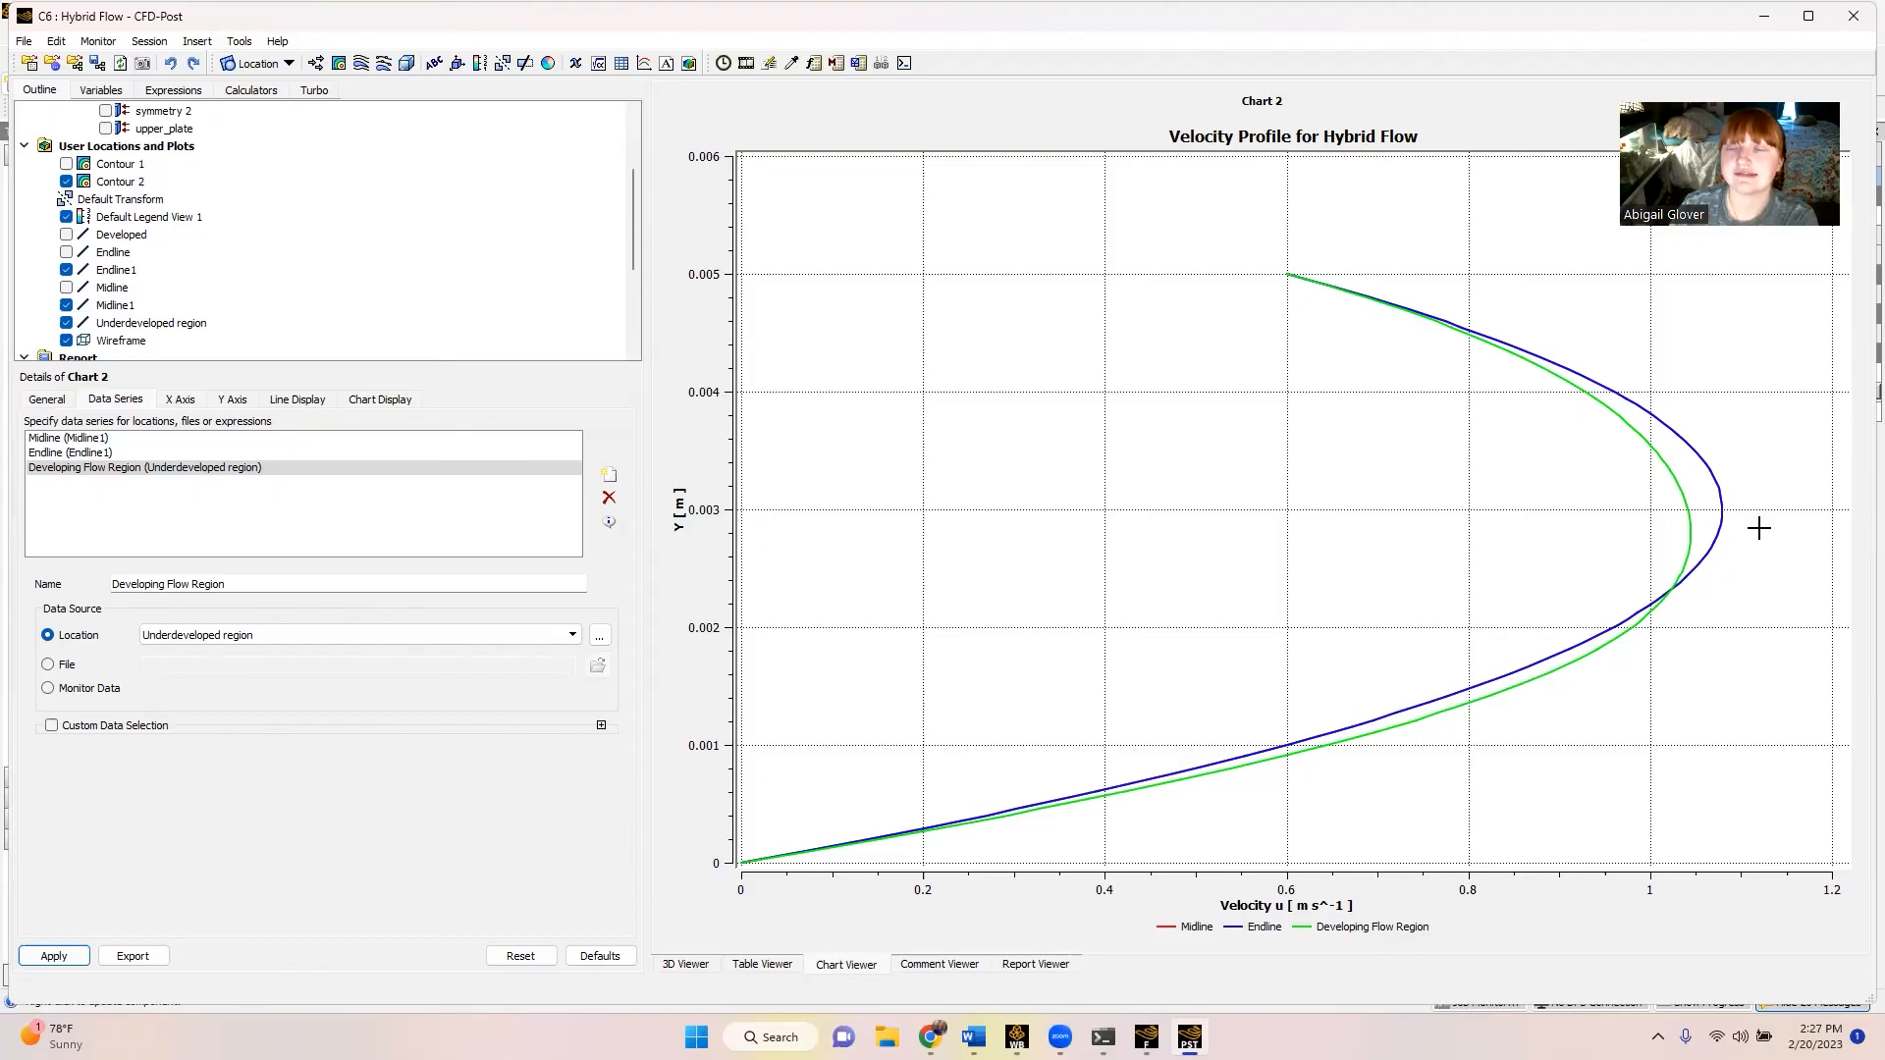
left_click(100, 439)
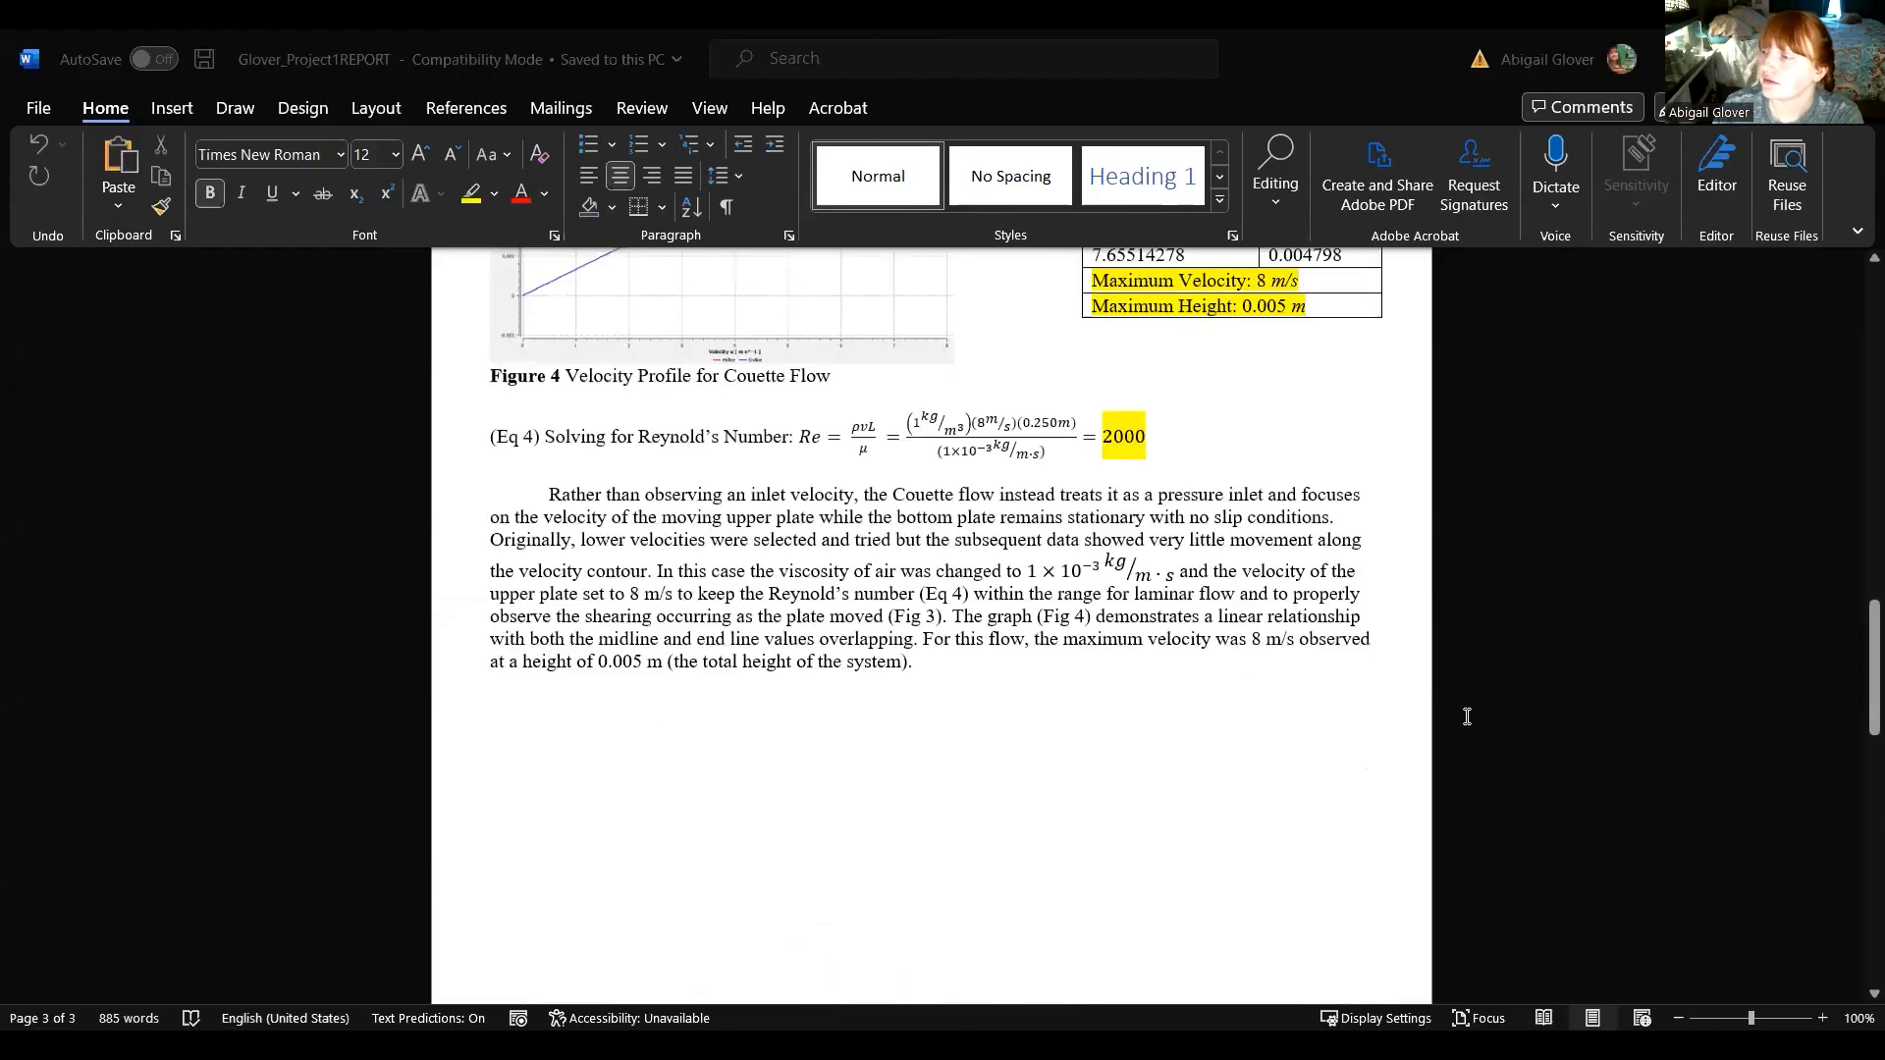
- Switch to the Word project report and review the maximum velocity and location tables for the Poiseuille, Couette and Hybrid flows
scroll(1462, 720, "up", 9)
scroll(1463, 719, "up", 7)
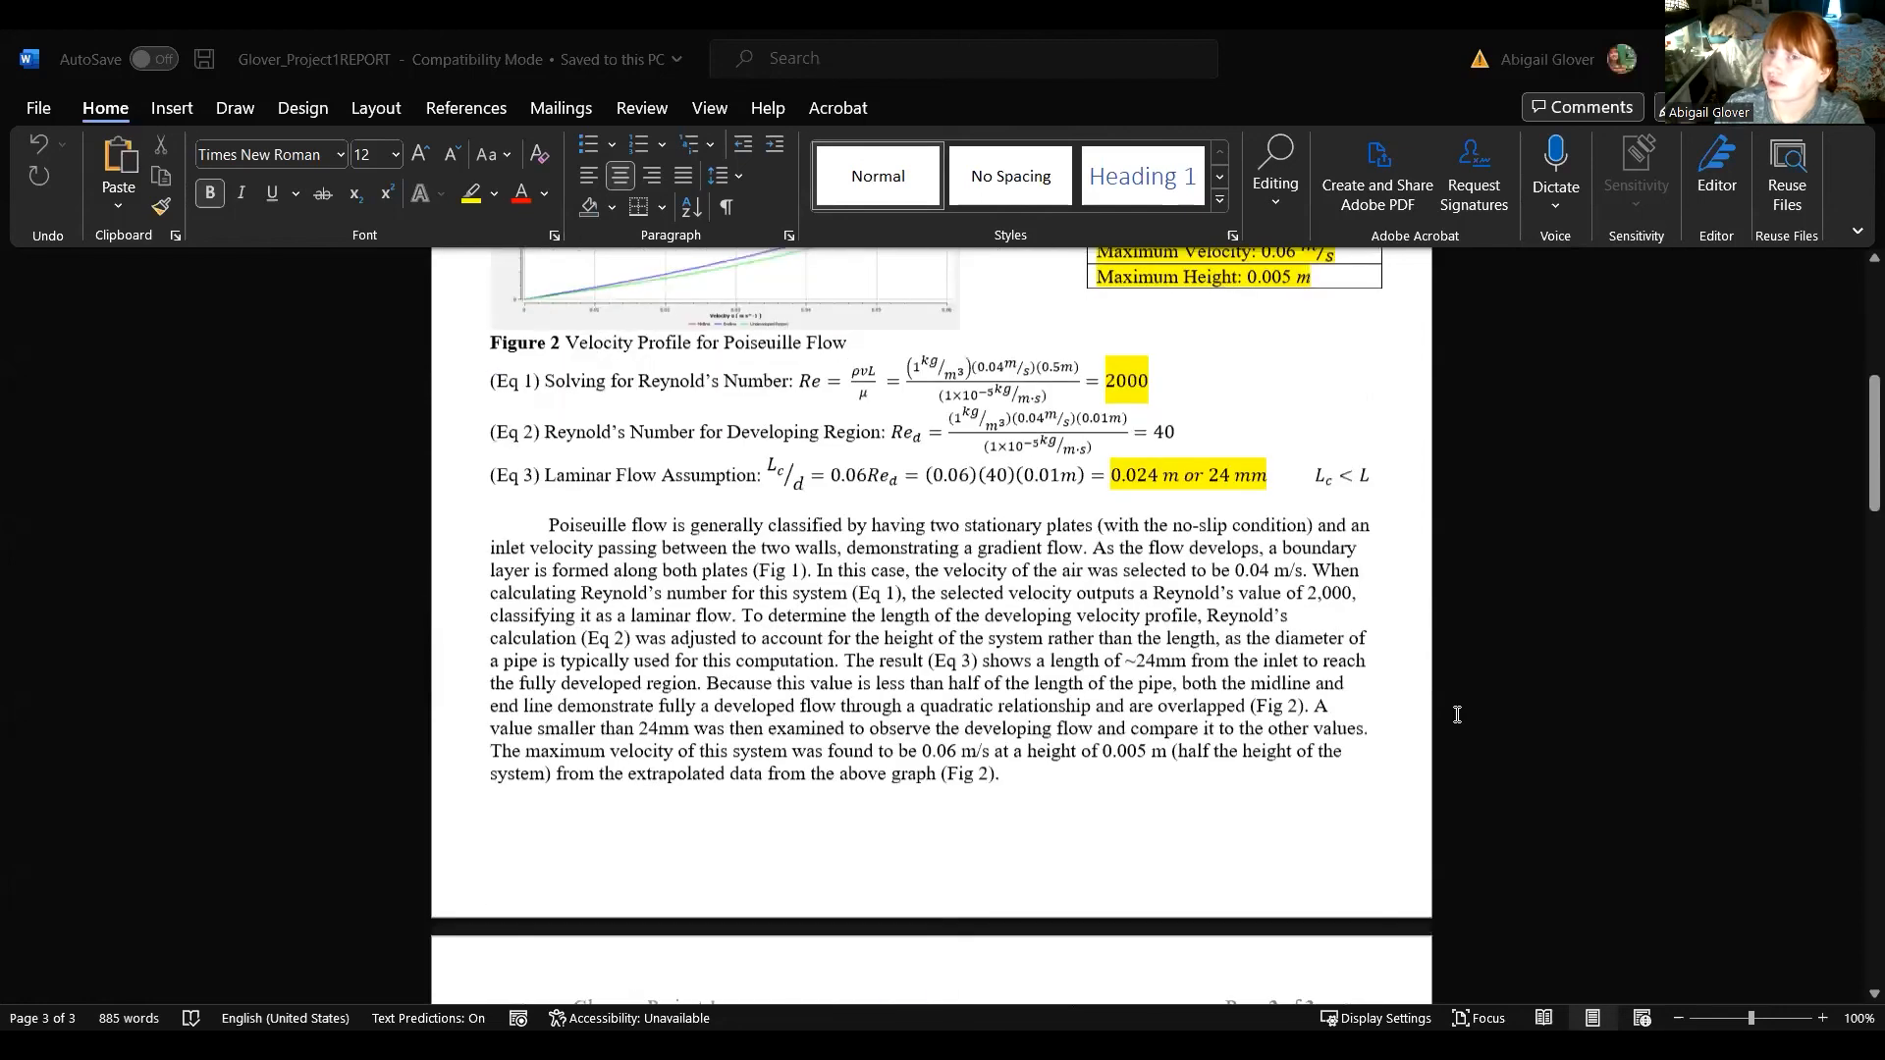
scroll(1470, 725, "down", 2)
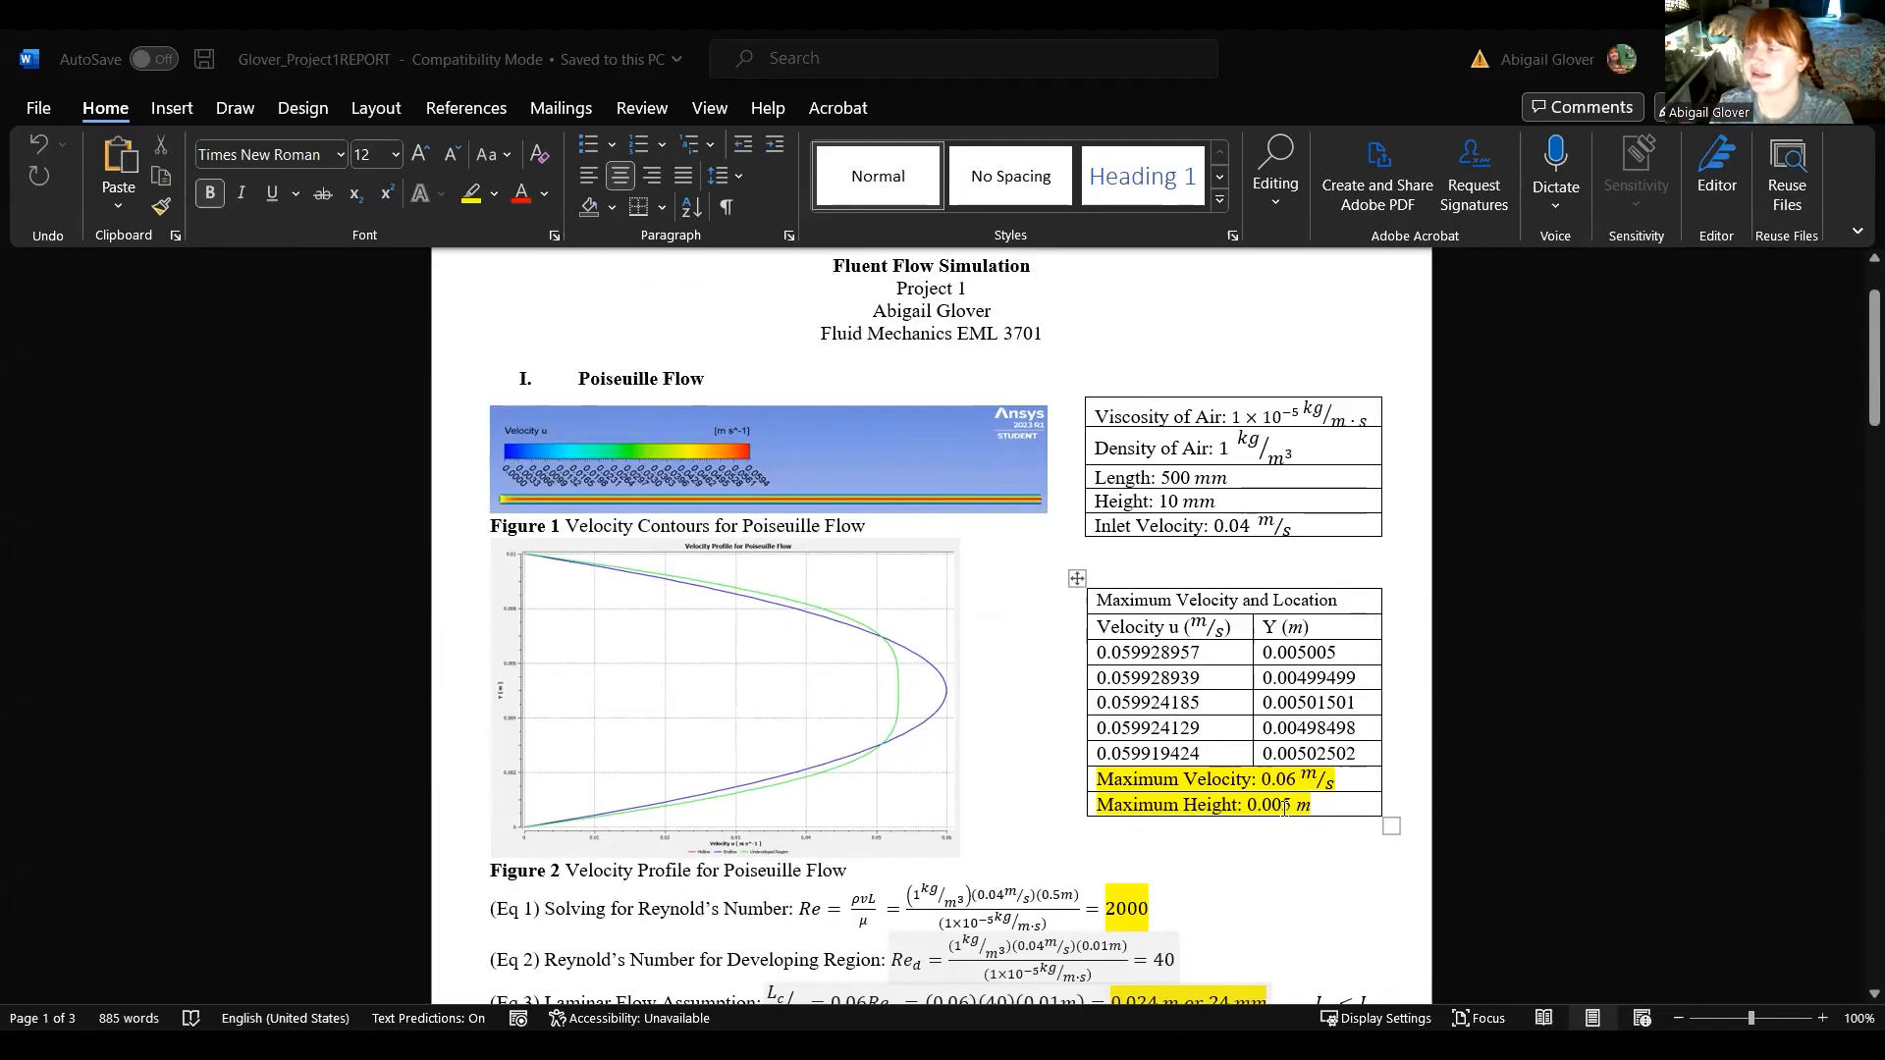
scroll(1277, 765, "down", 10)
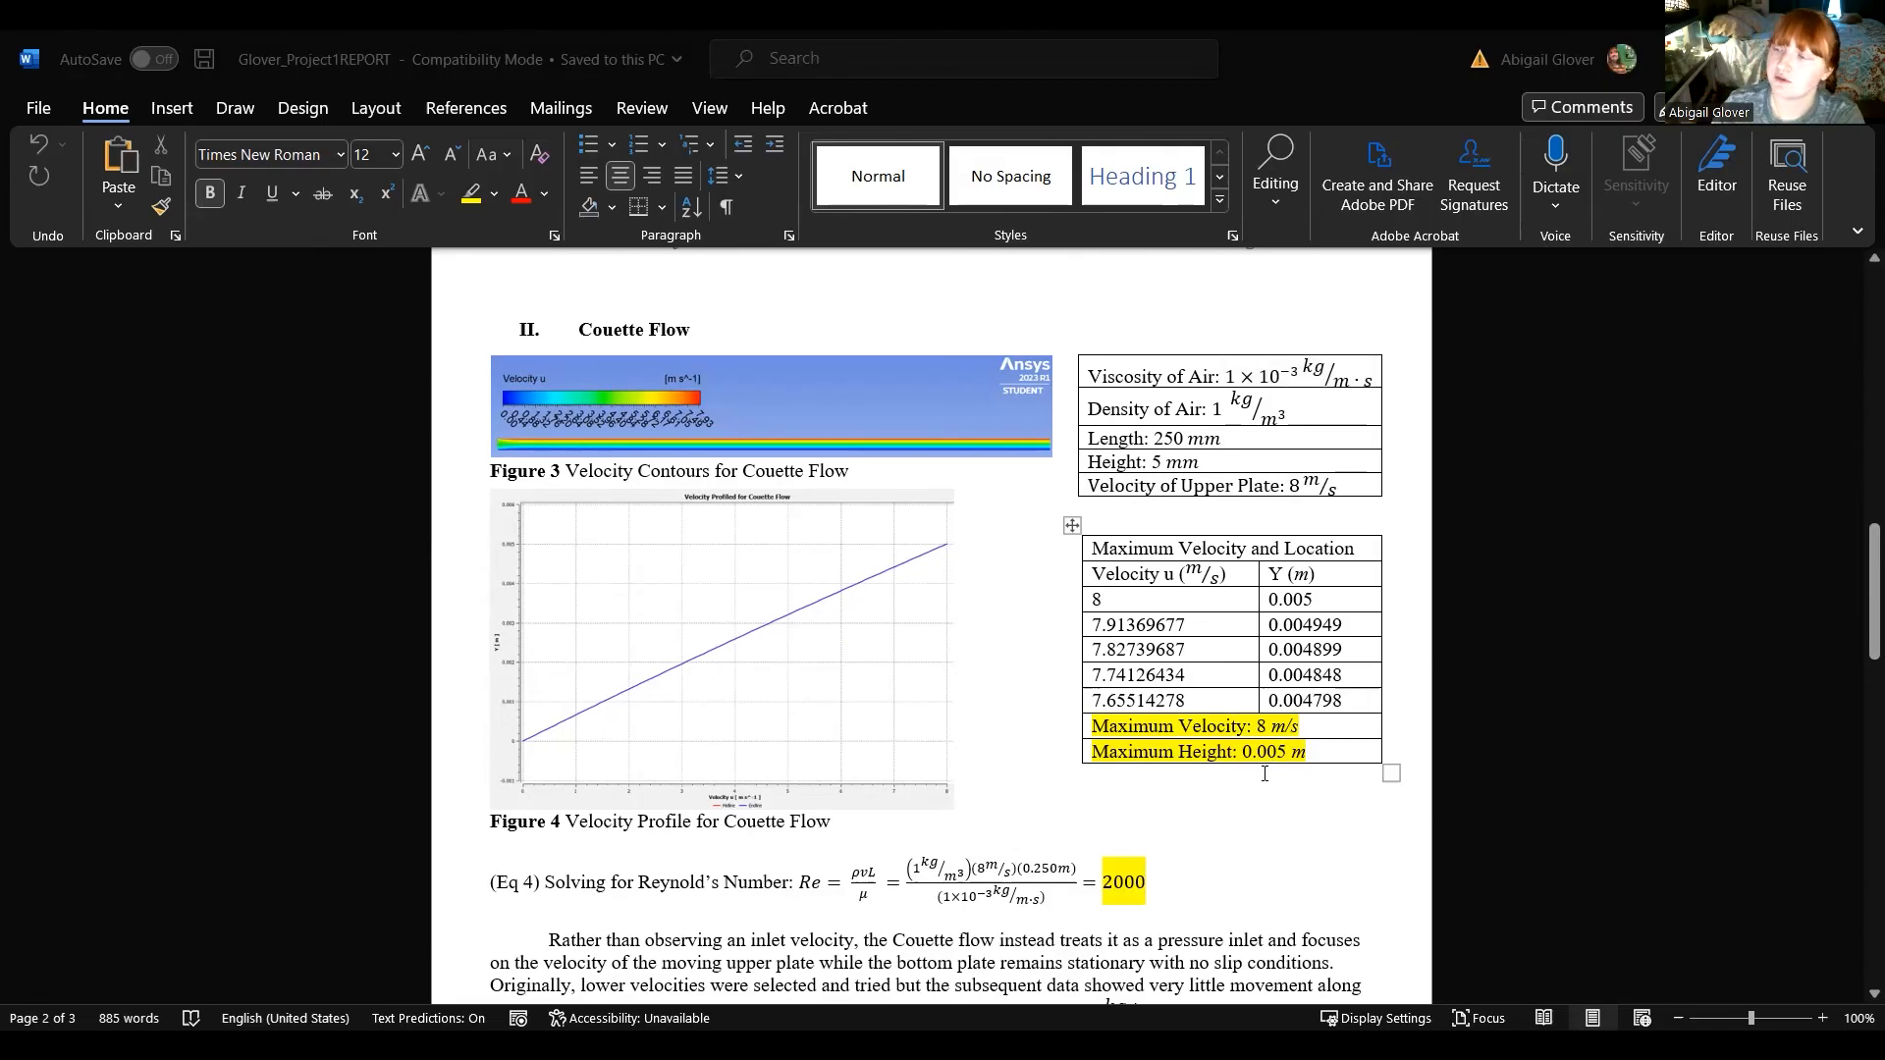
scroll(1200, 748, "down", 15)
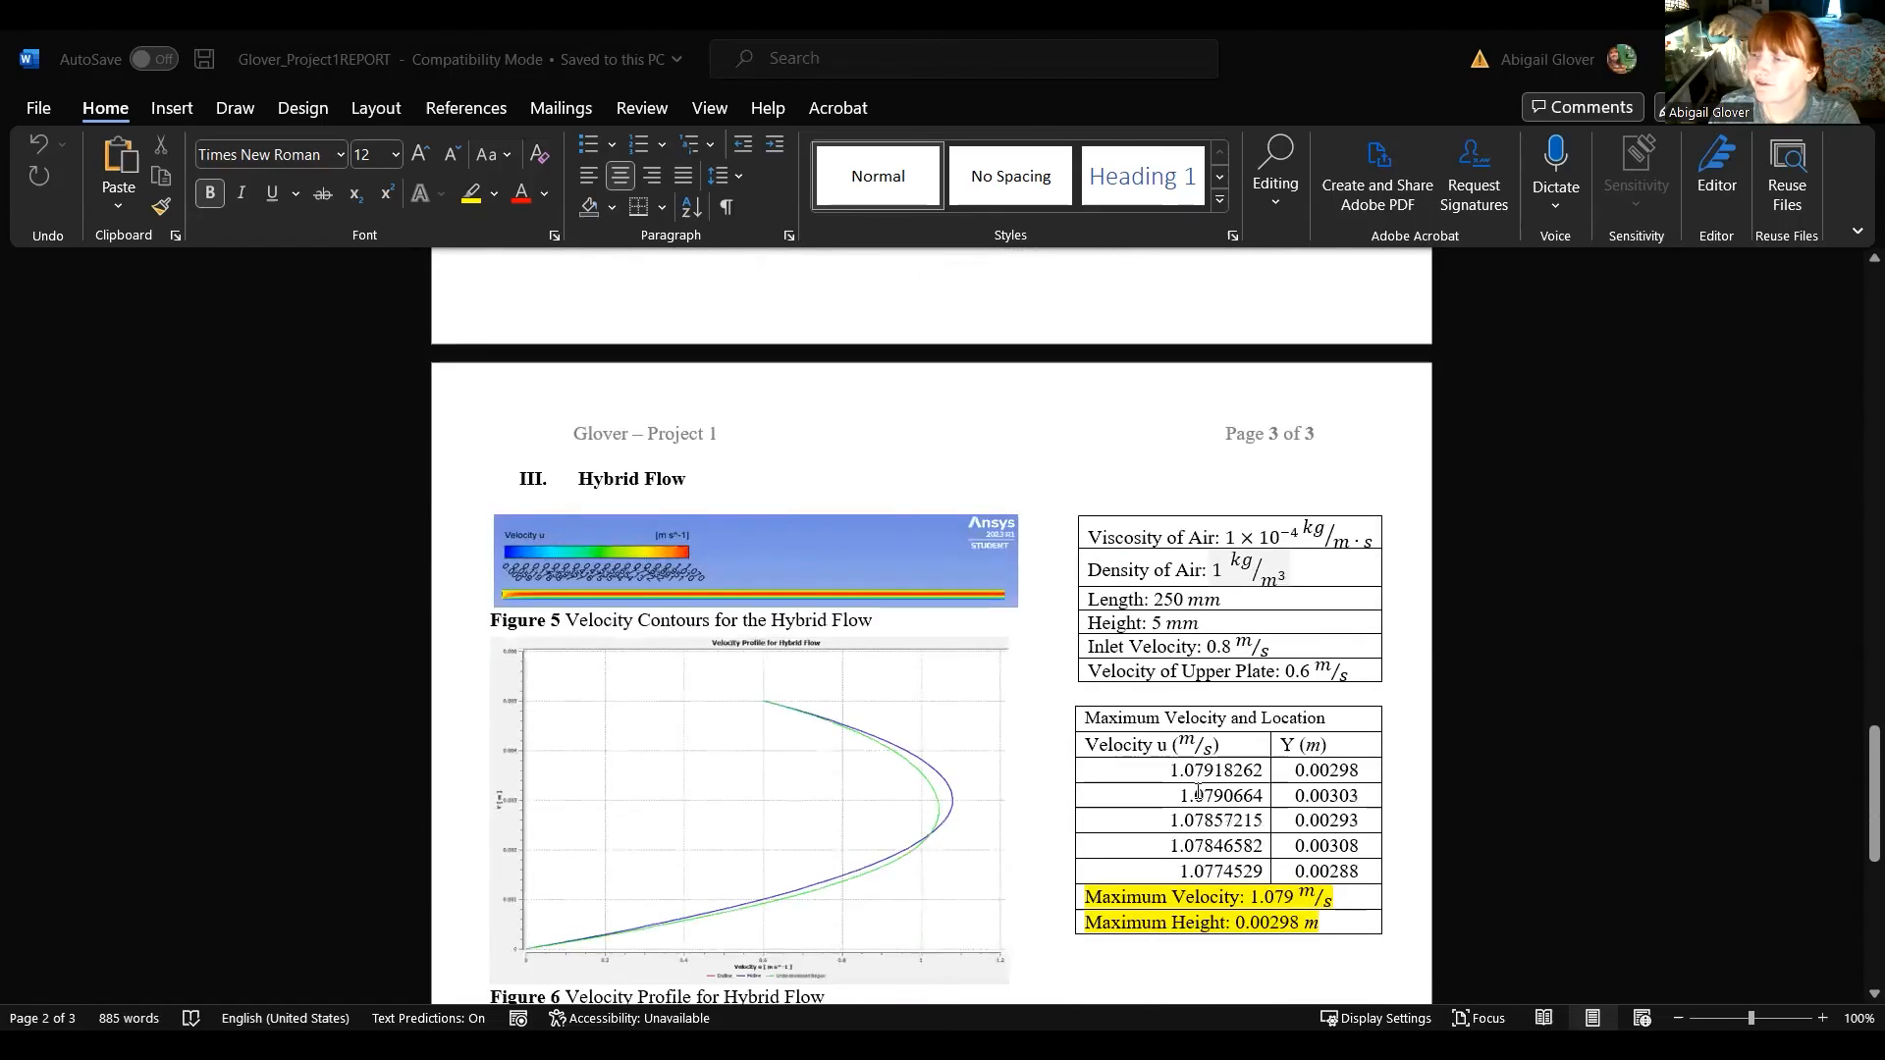